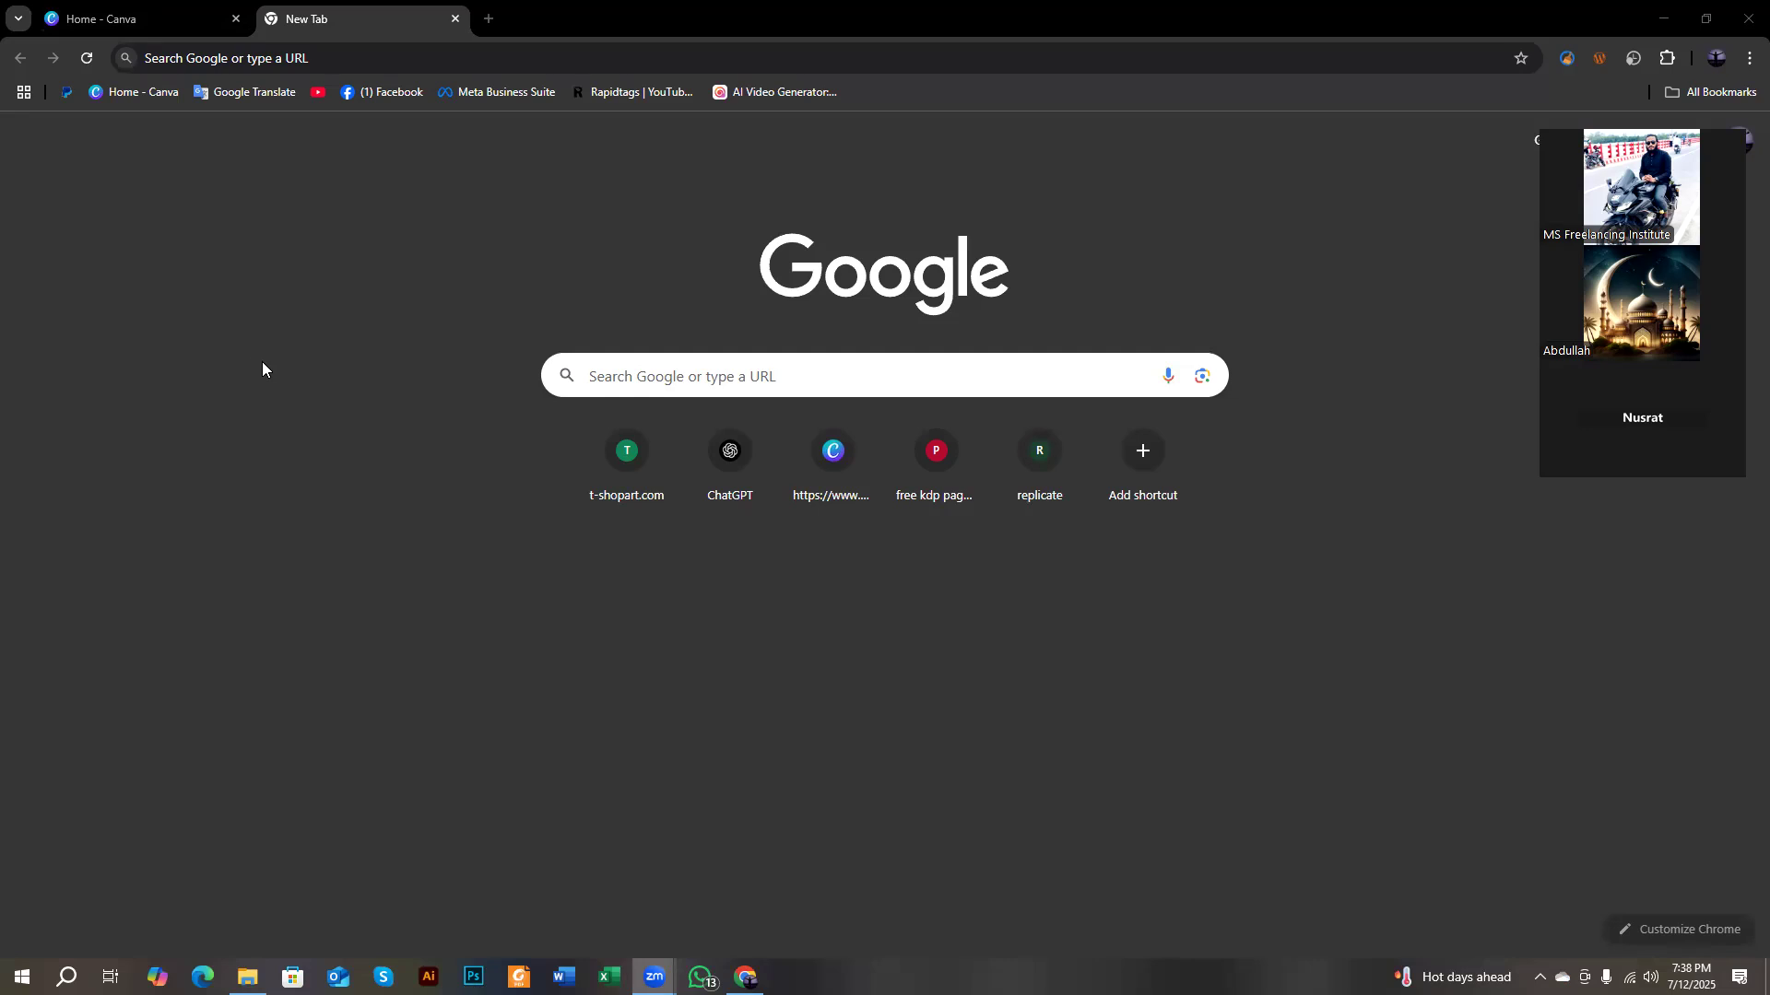
Open the "You Tube Channel Create" thumbnail design from the recent designs on the Canva home page.
left_click(129, 16)
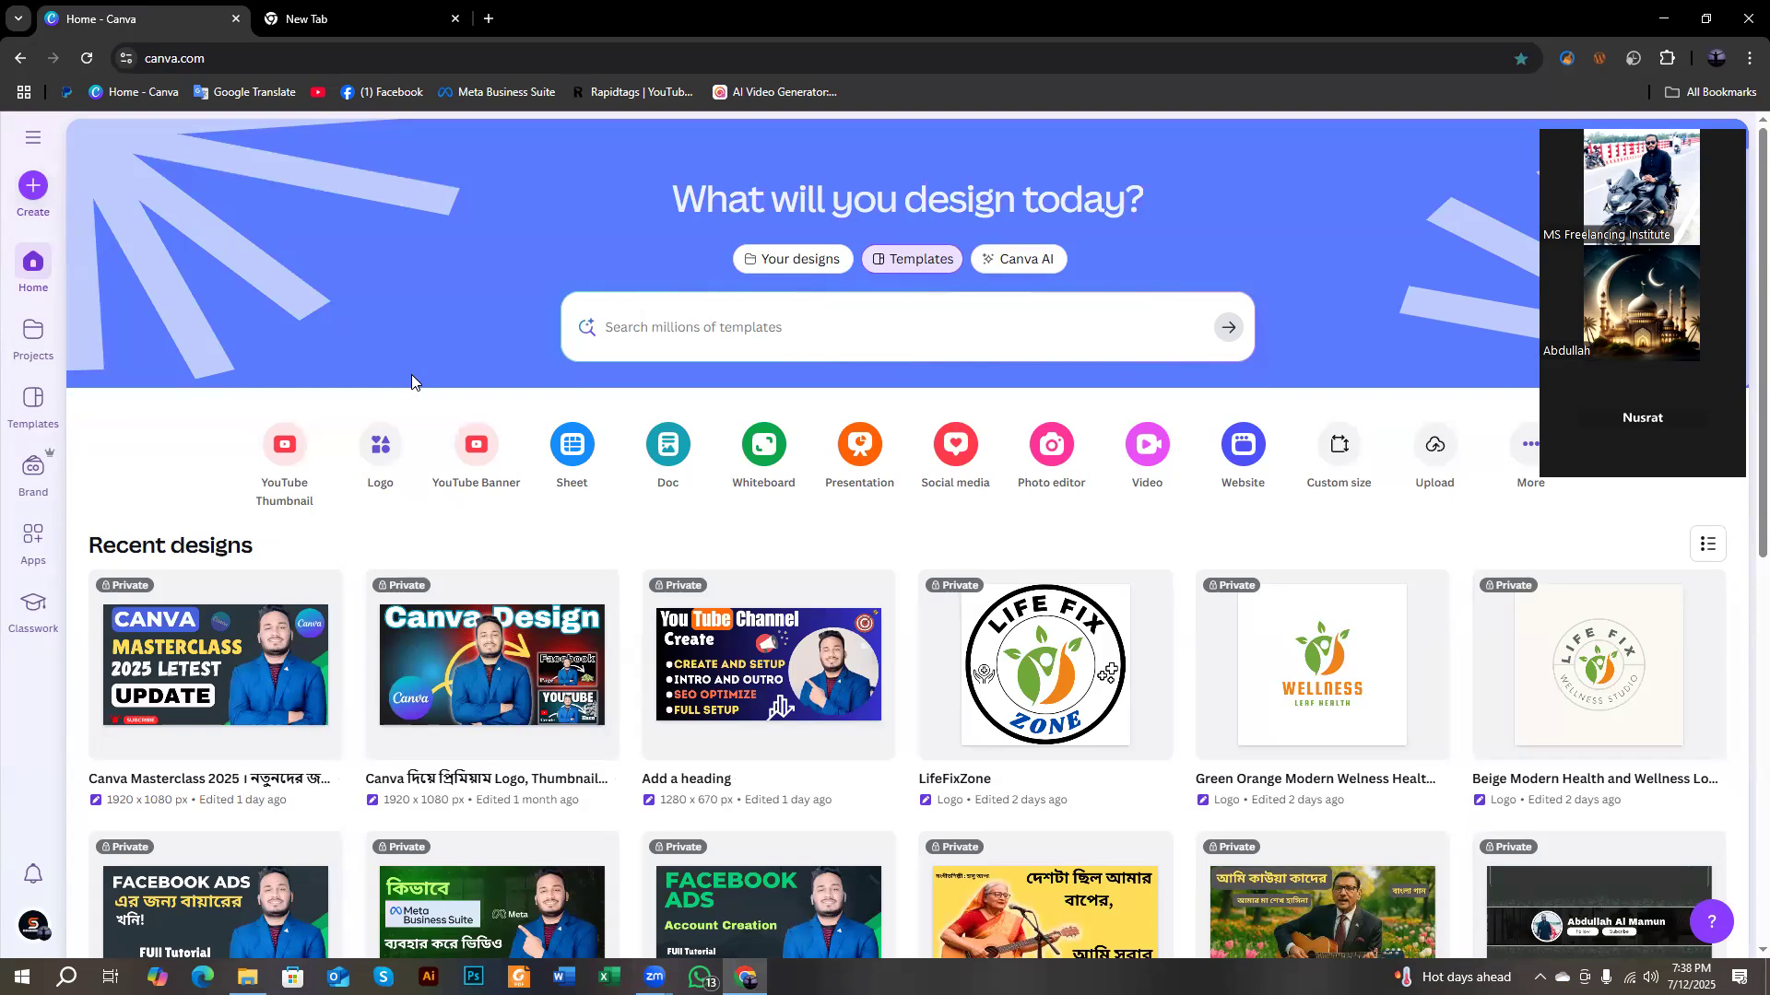
left_click(813, 658)
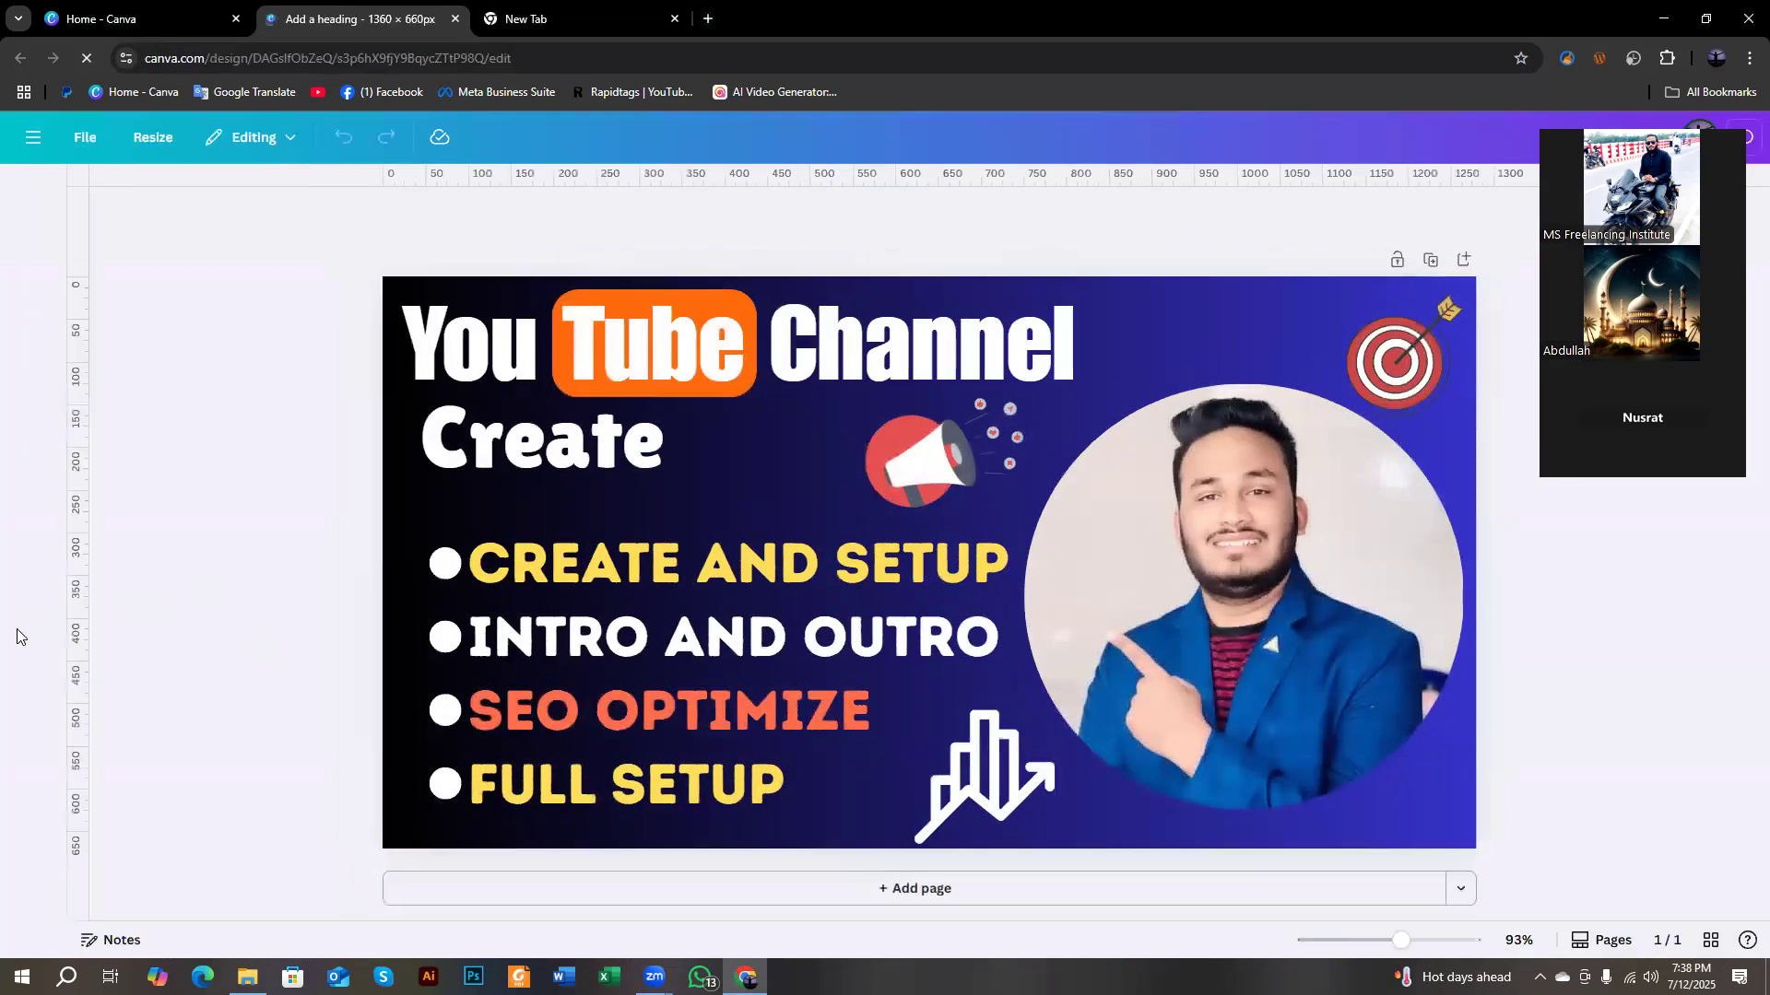
mouse_move(33, 604)
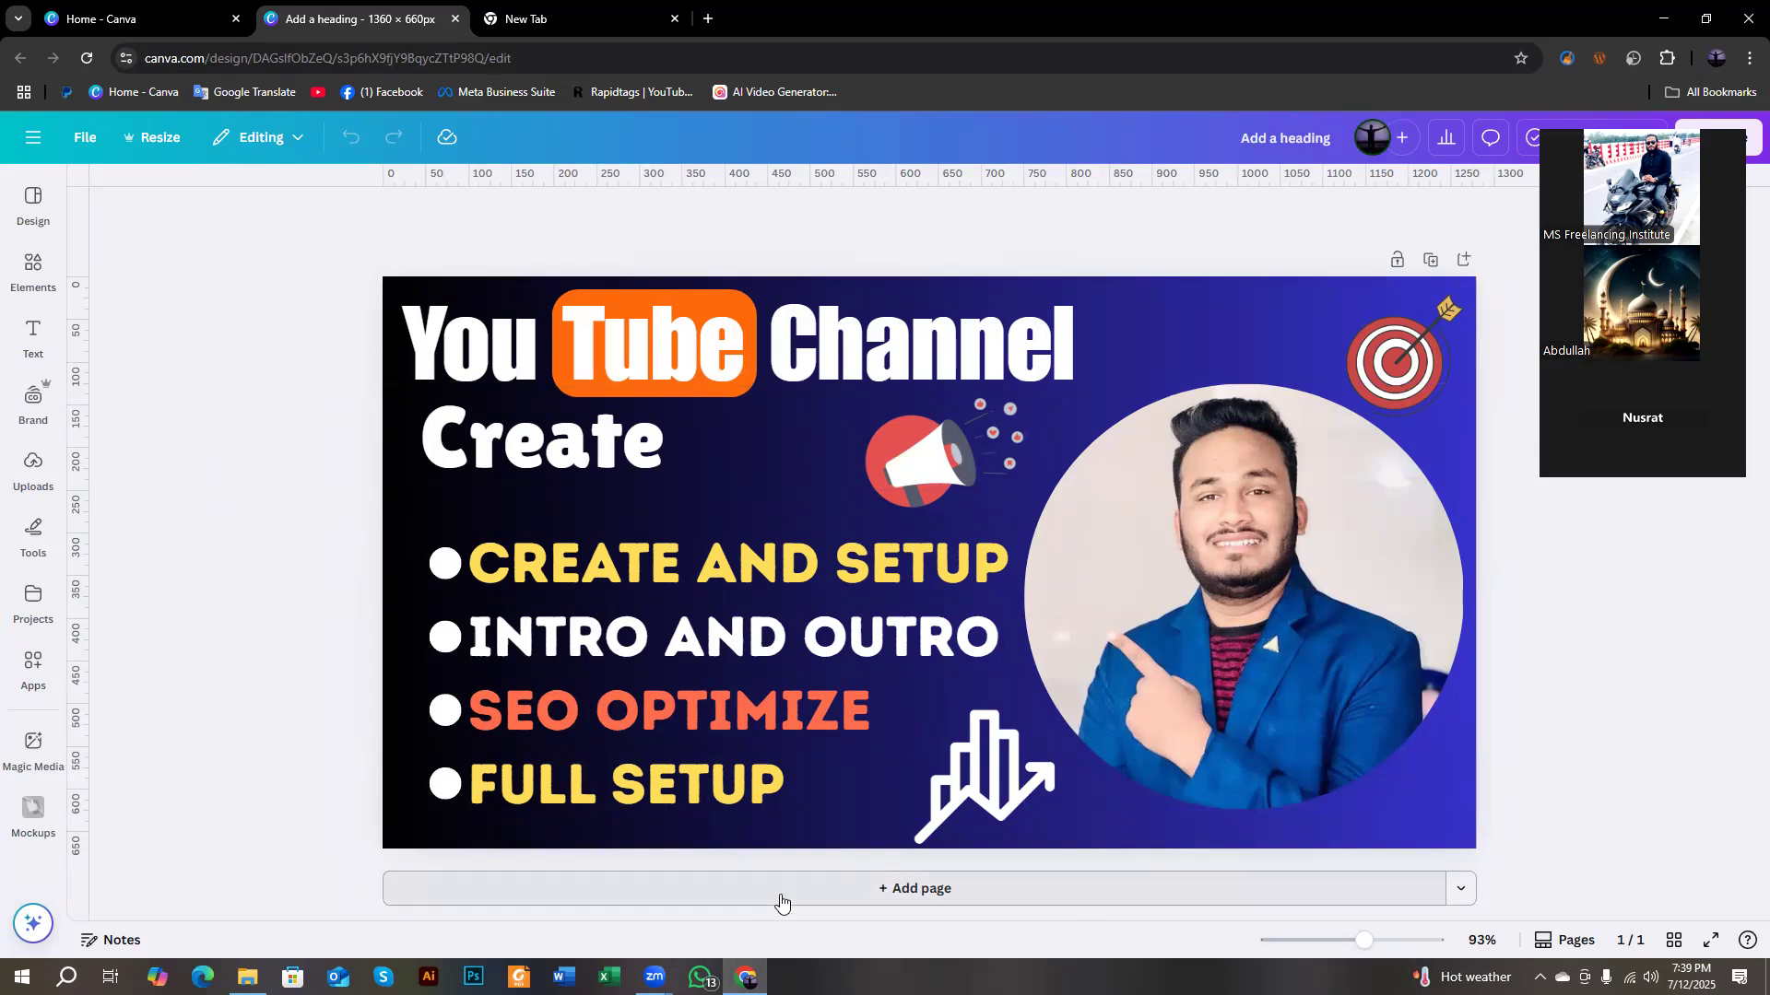
Add a second page to the design and change its background color to white.
left_click(742, 890)
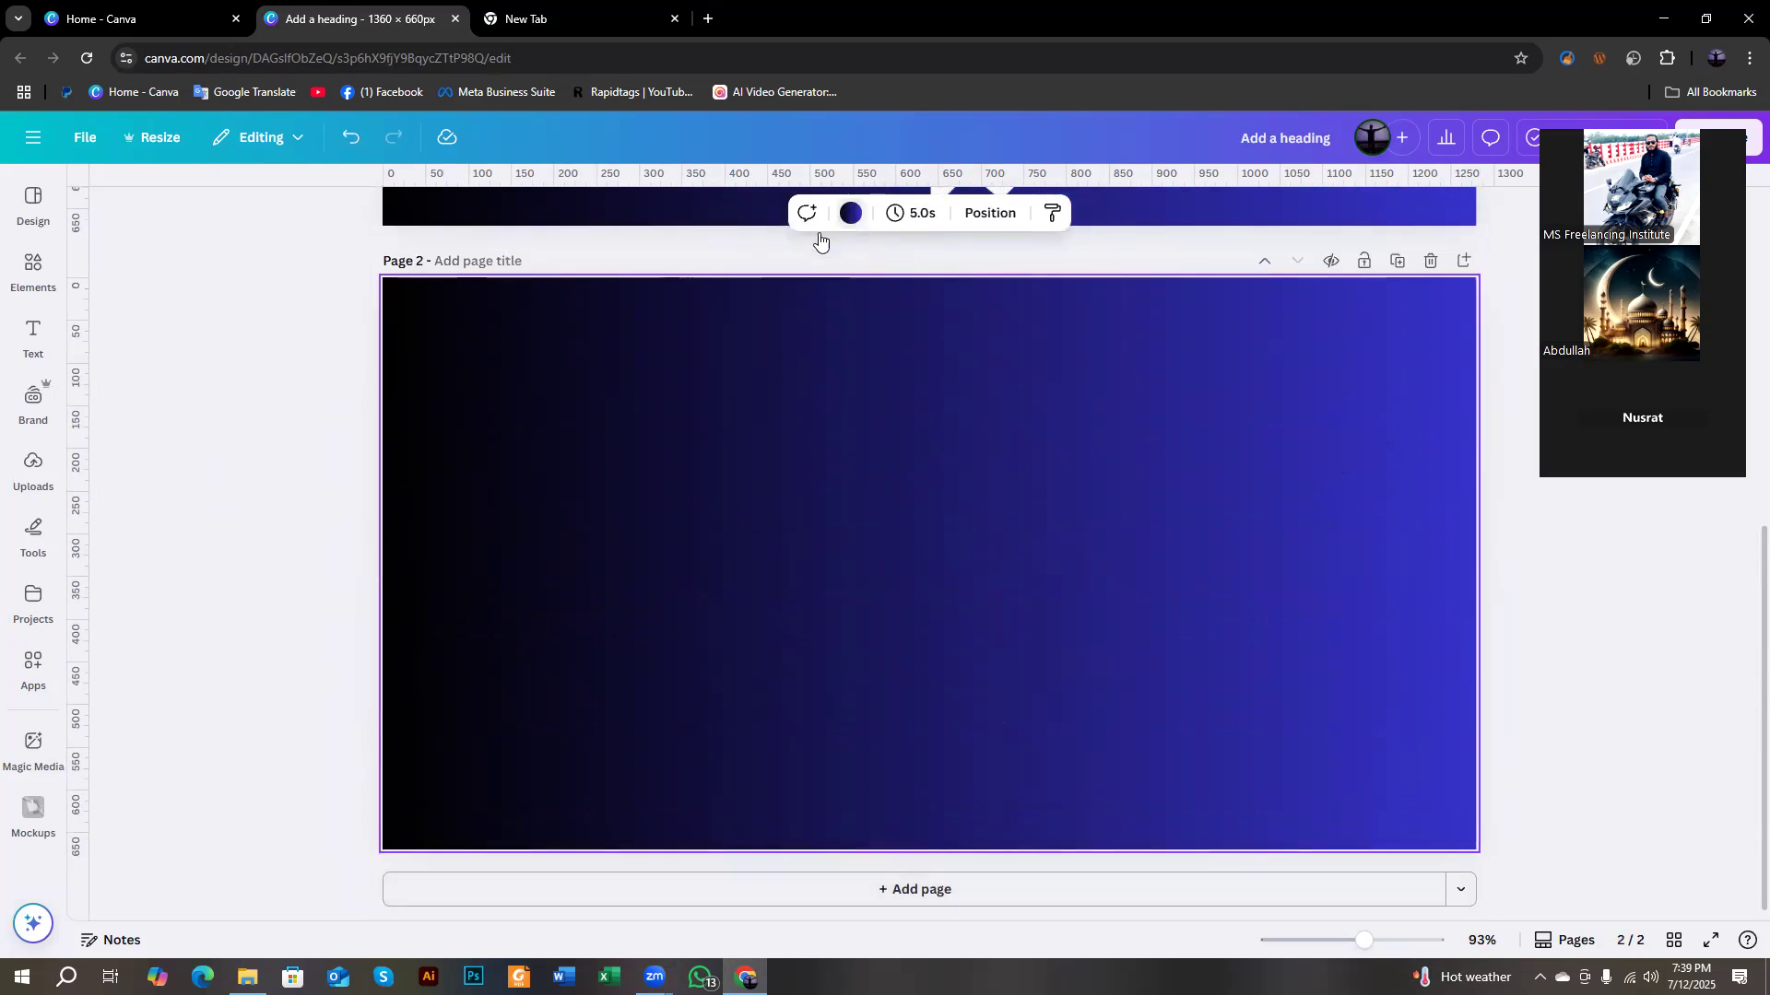
left_click(849, 213)
left_click(225, 375)
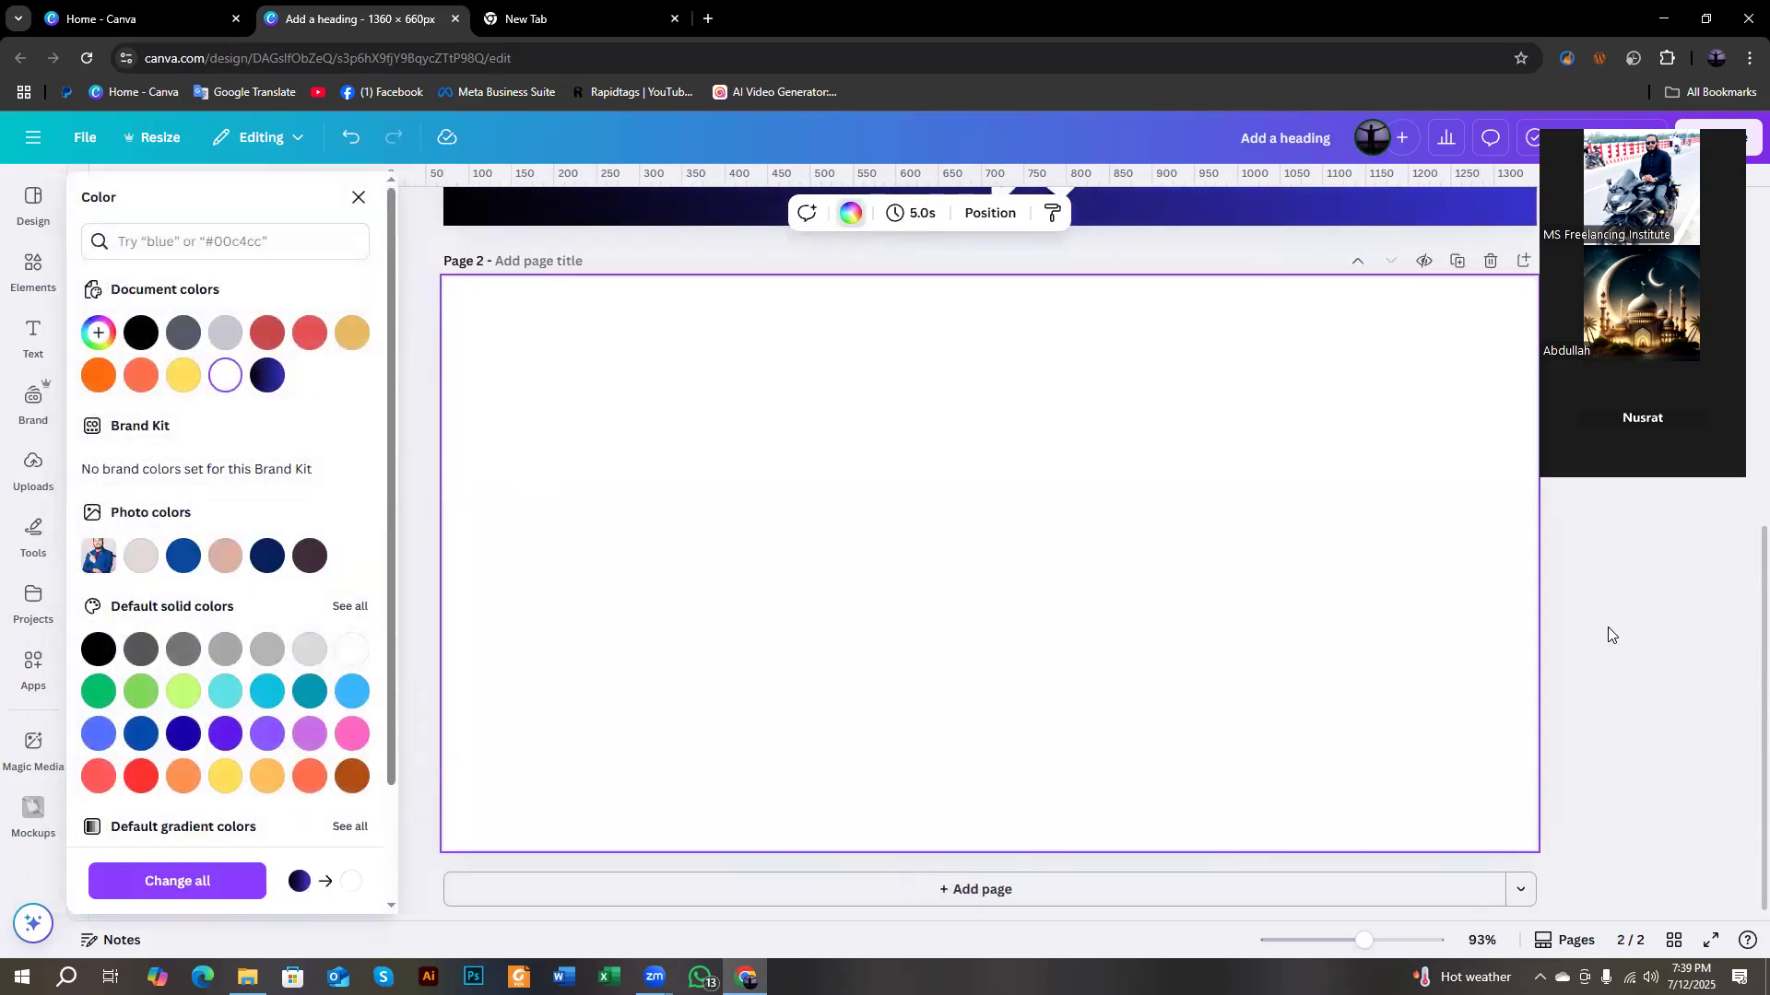
left_click(1744, 715)
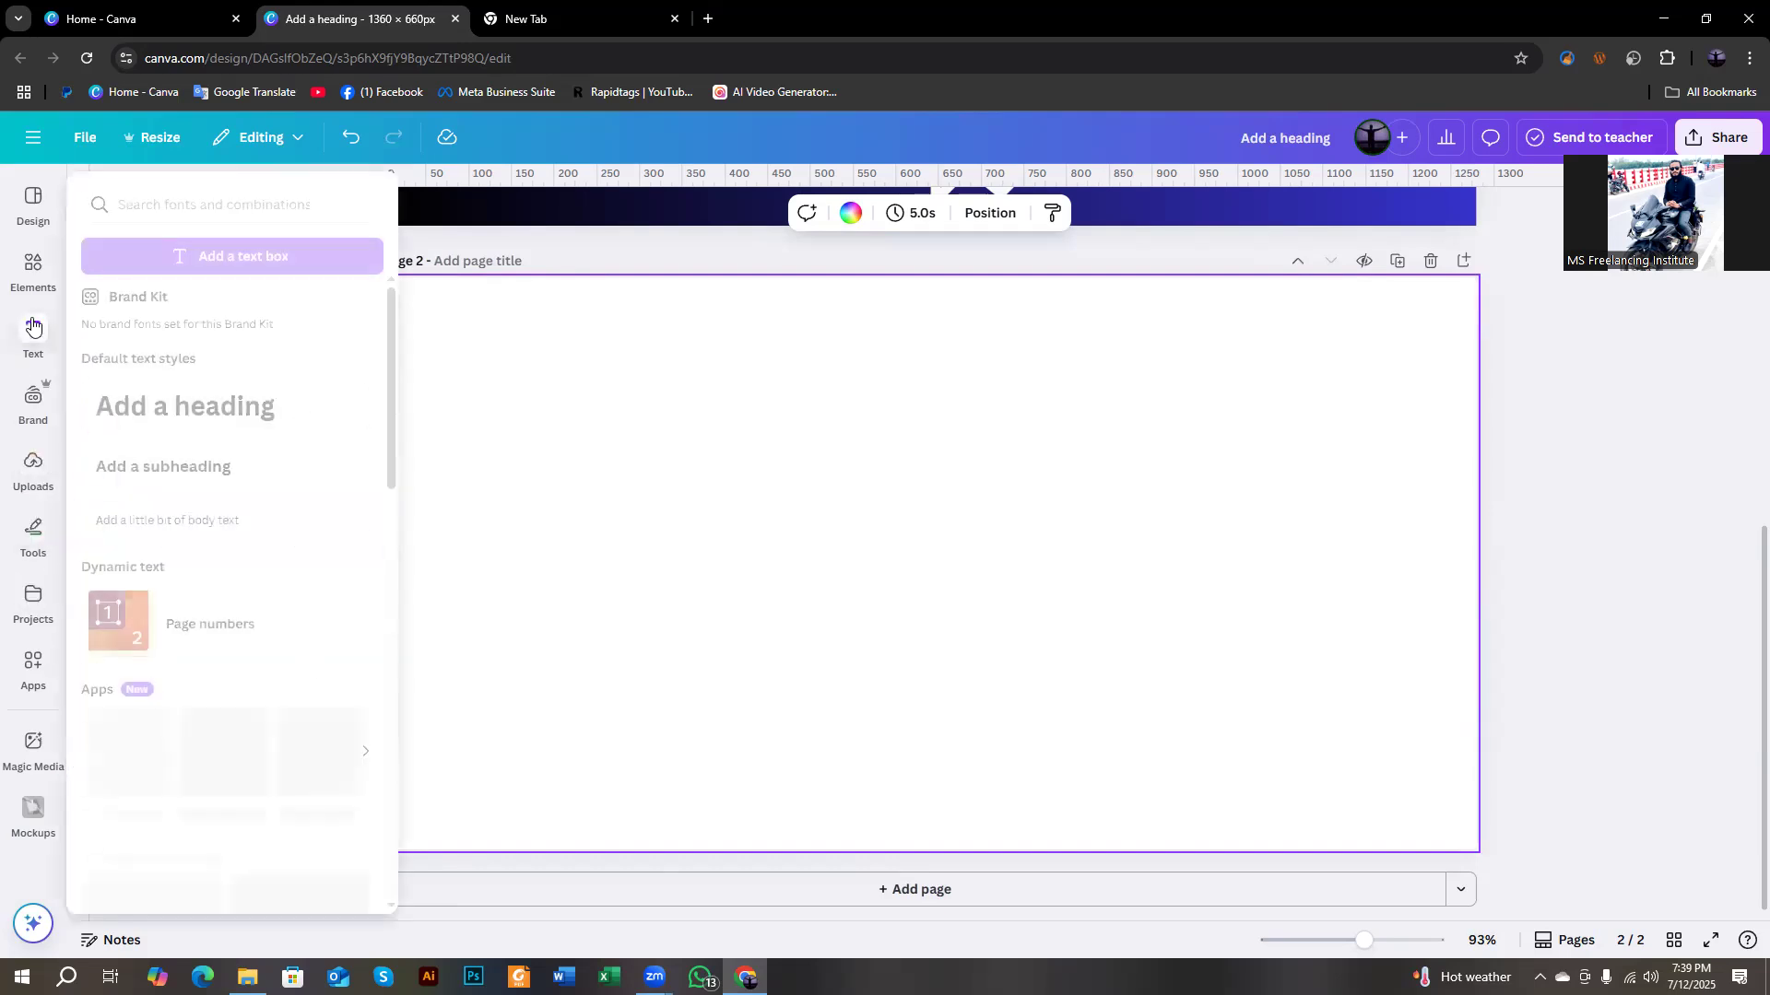
Search the design templates for "facebook banner".
left_click(32, 205)
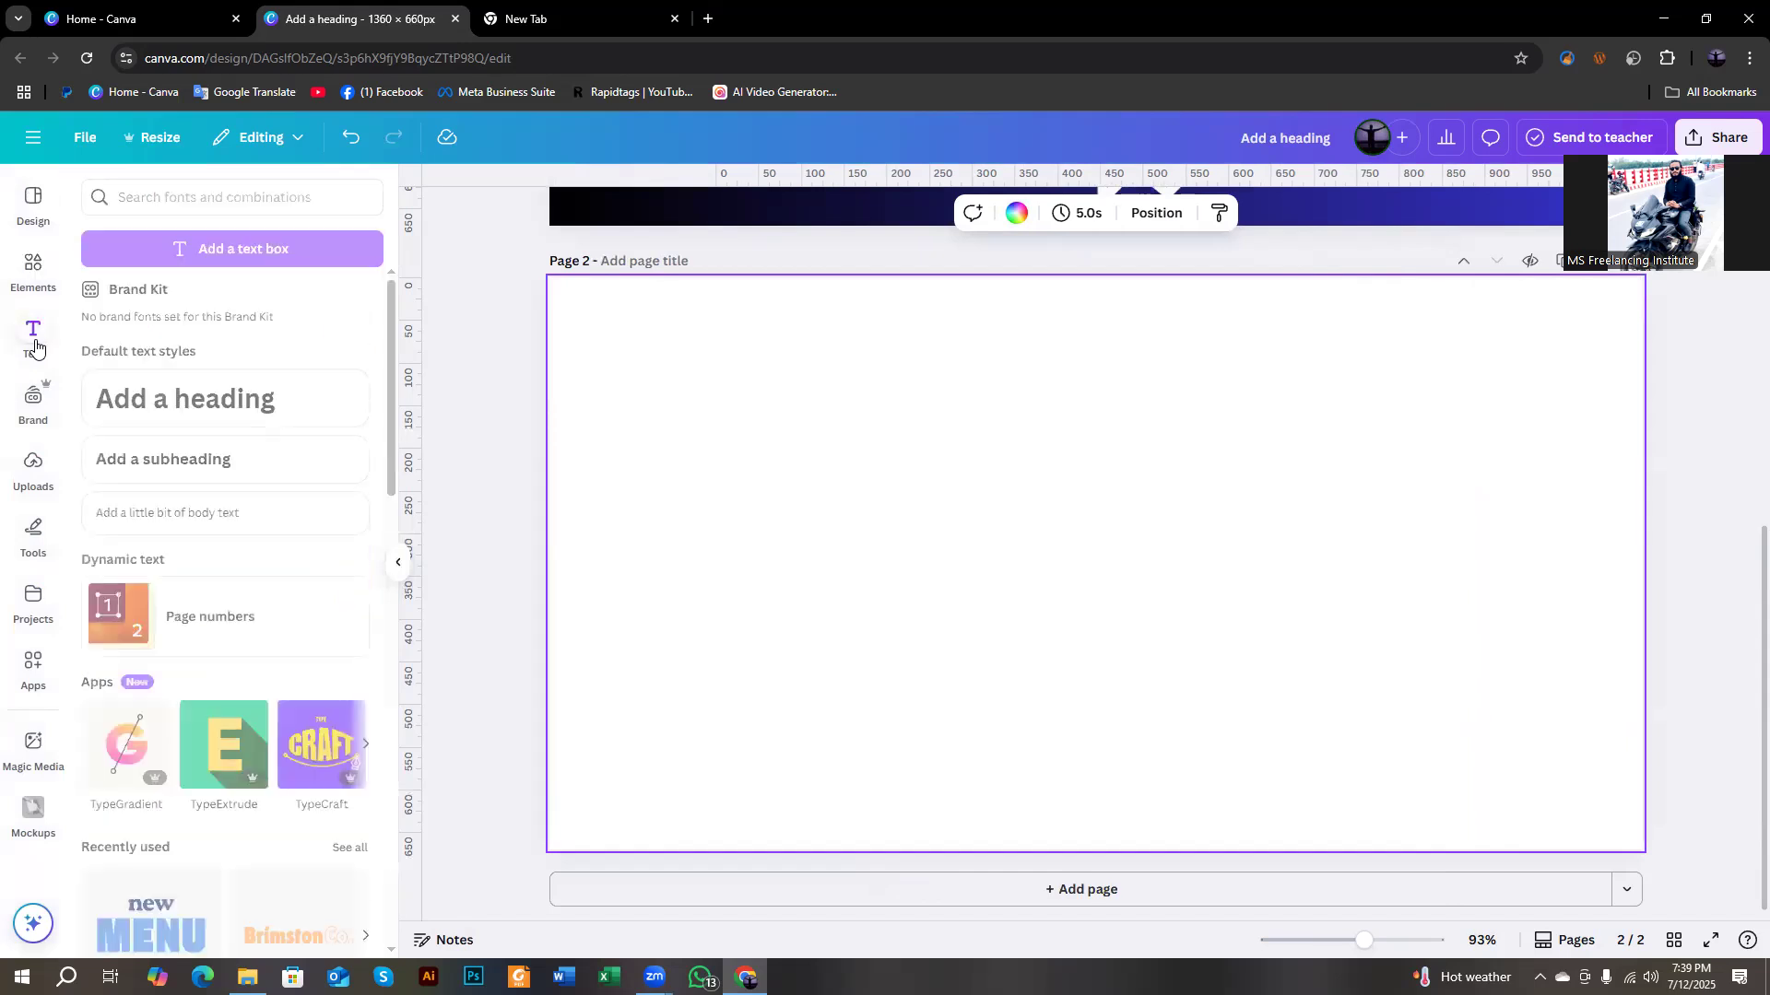
left_click(141, 189)
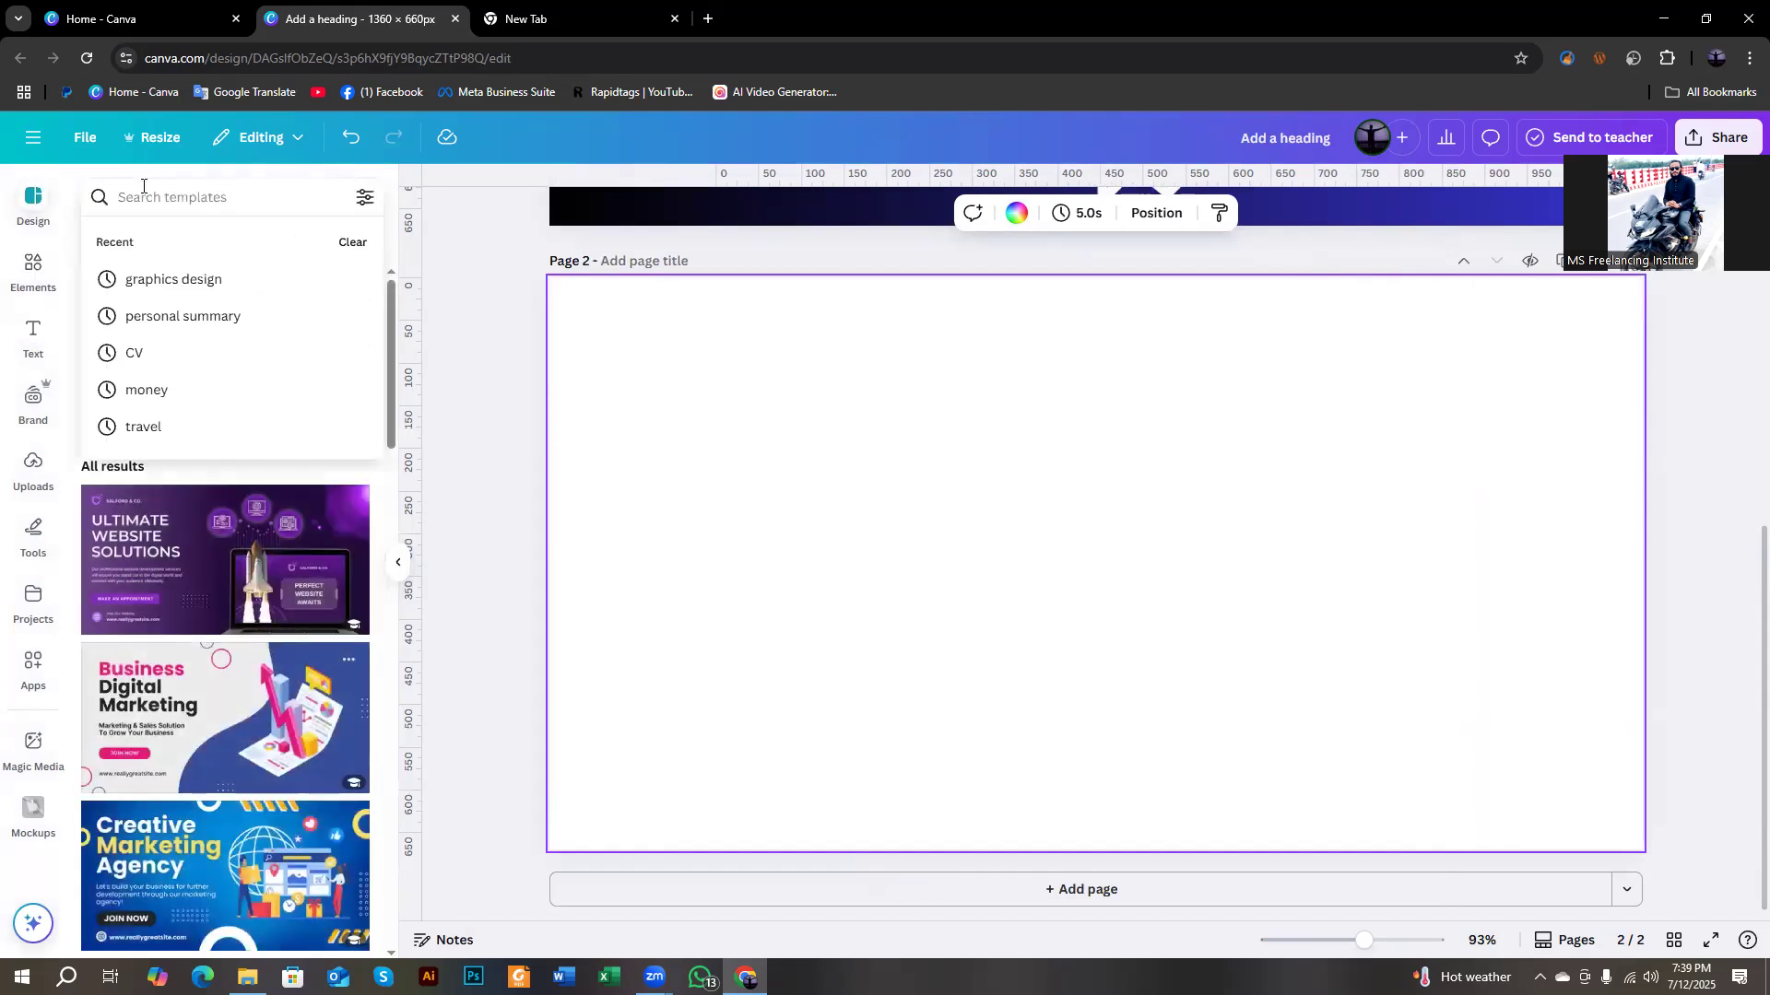
scroll(766, 533, "up", 5)
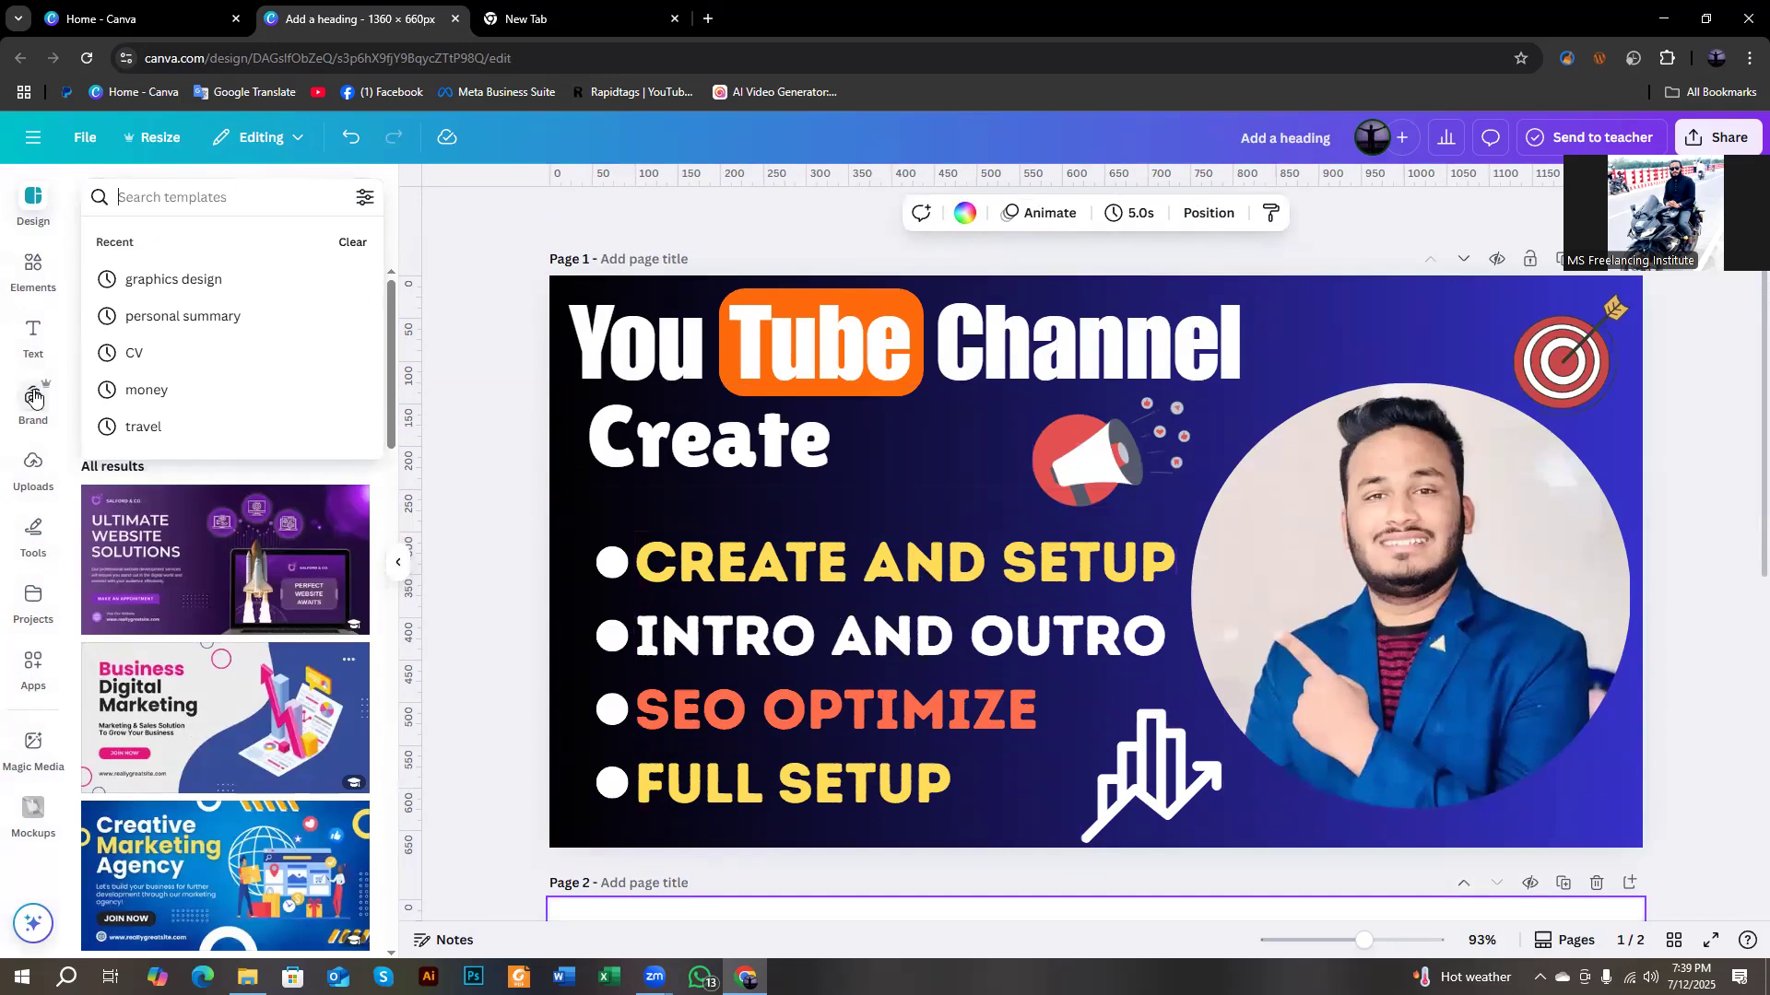
left_click(133, 197)
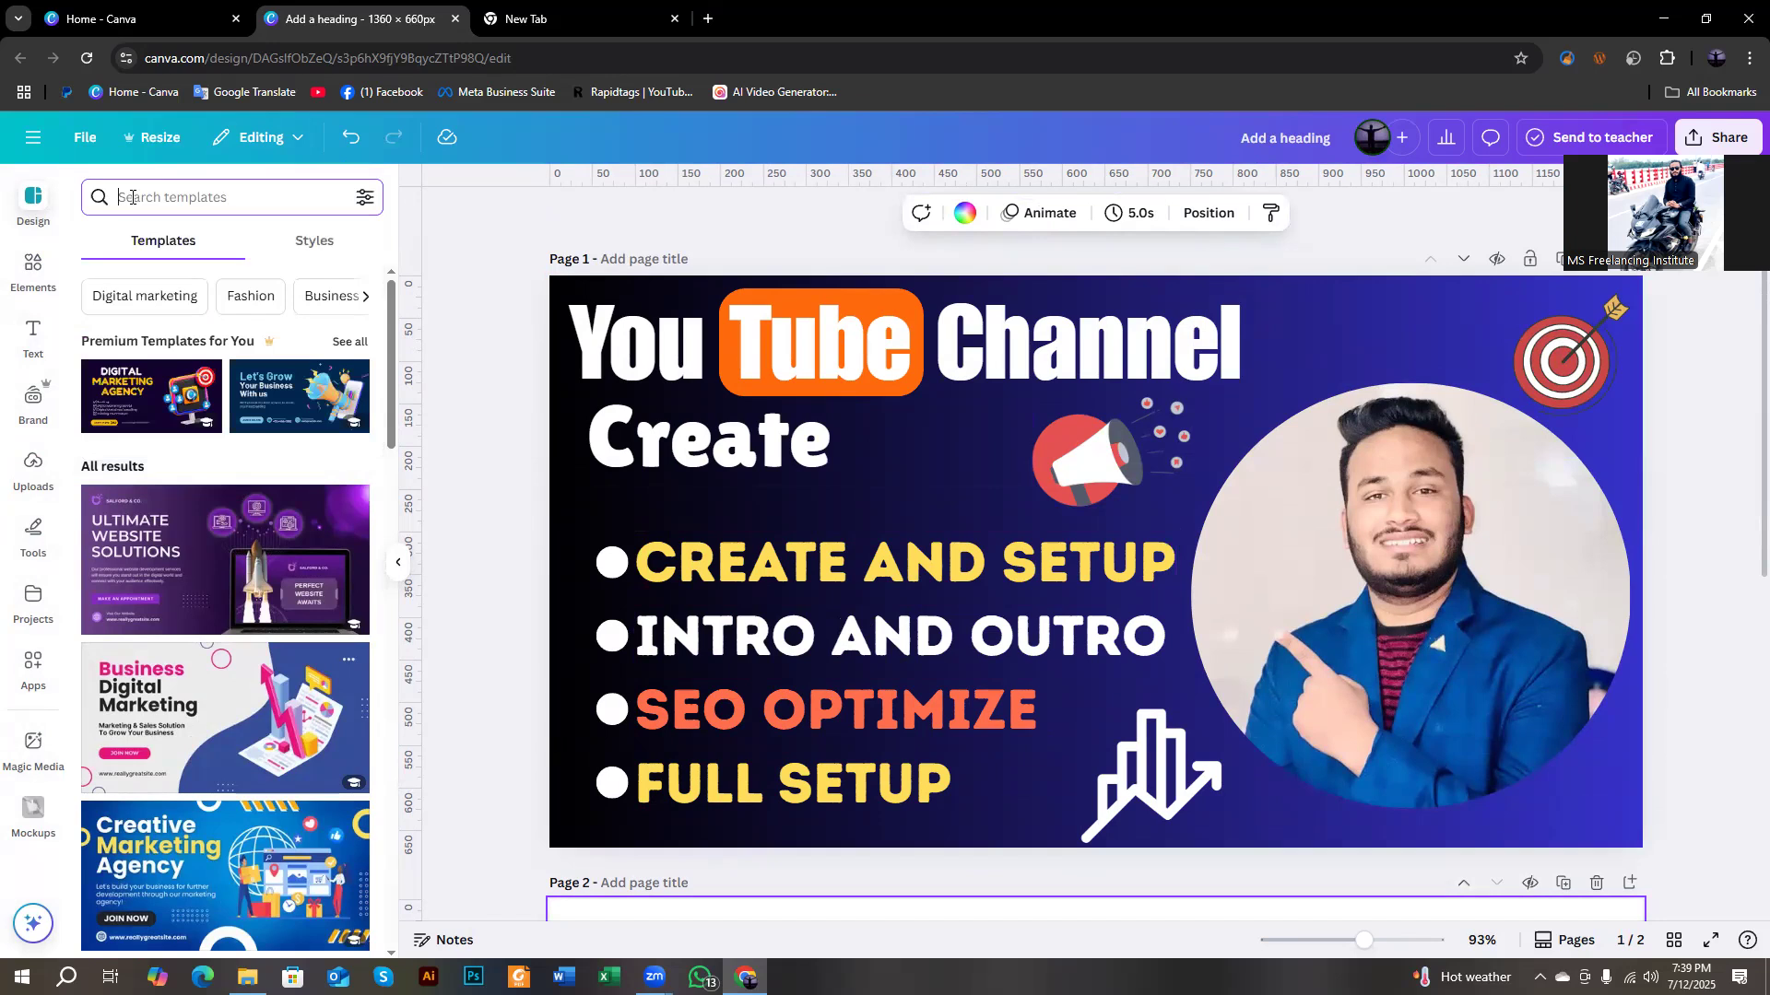
type("face")
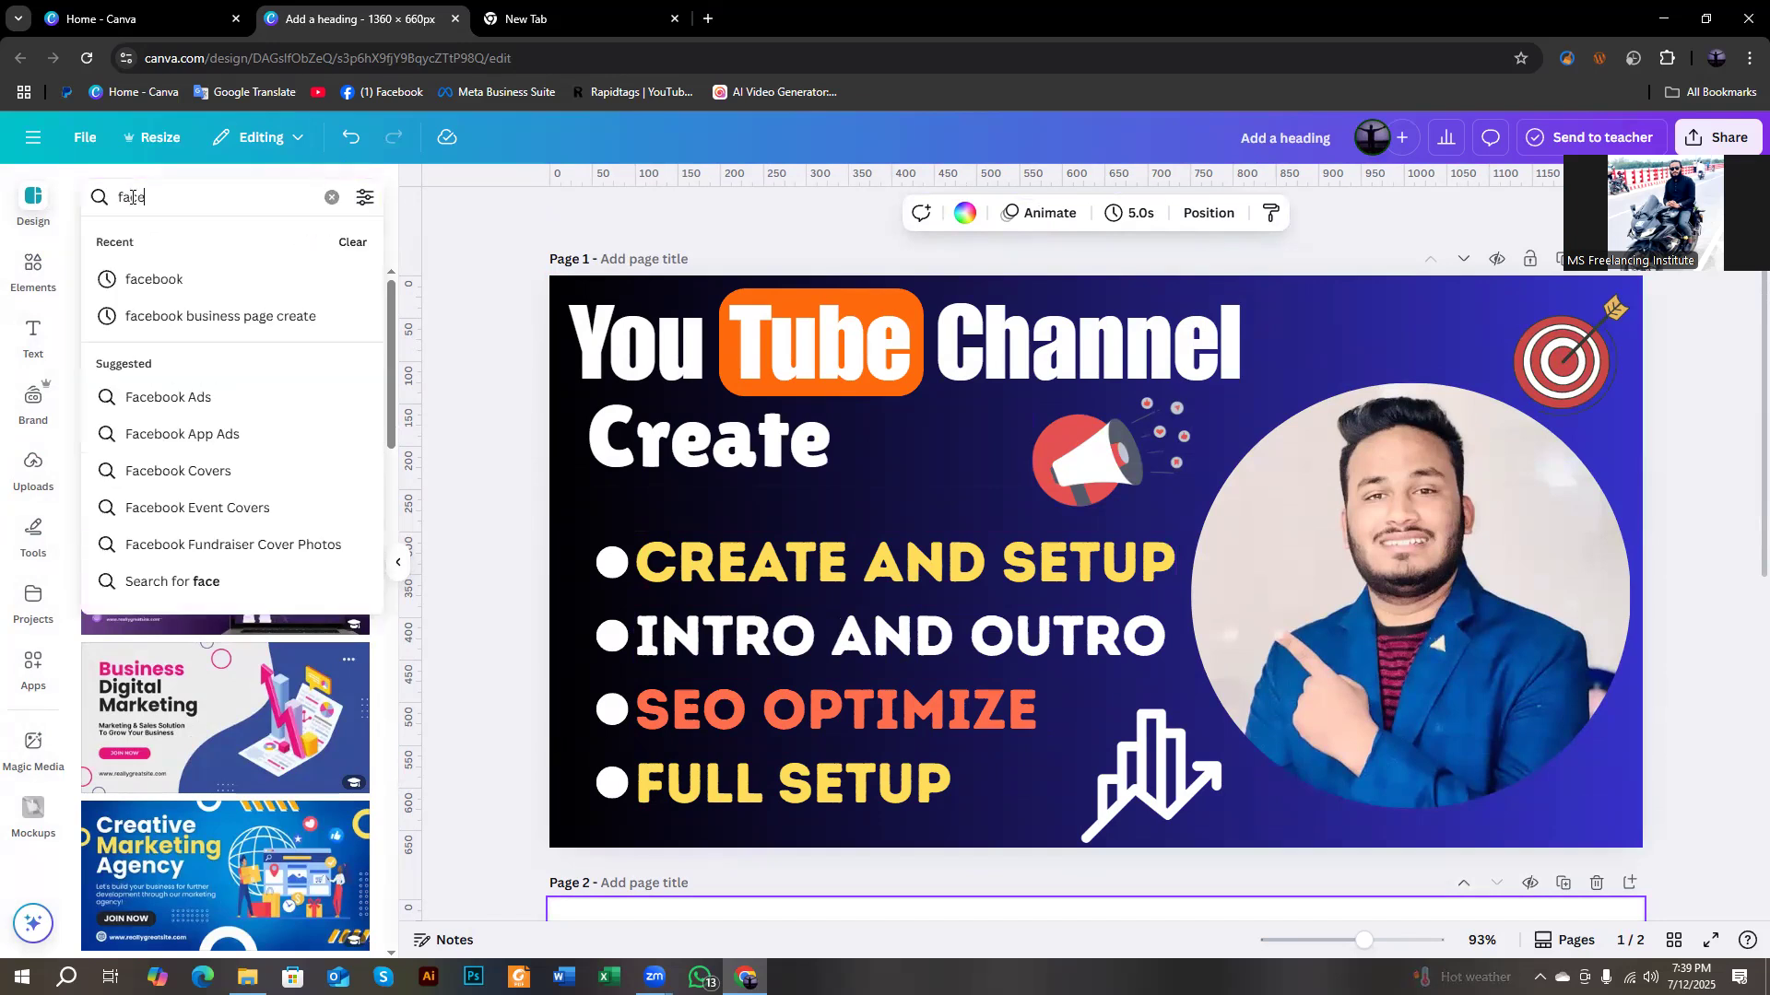
type("book bann")
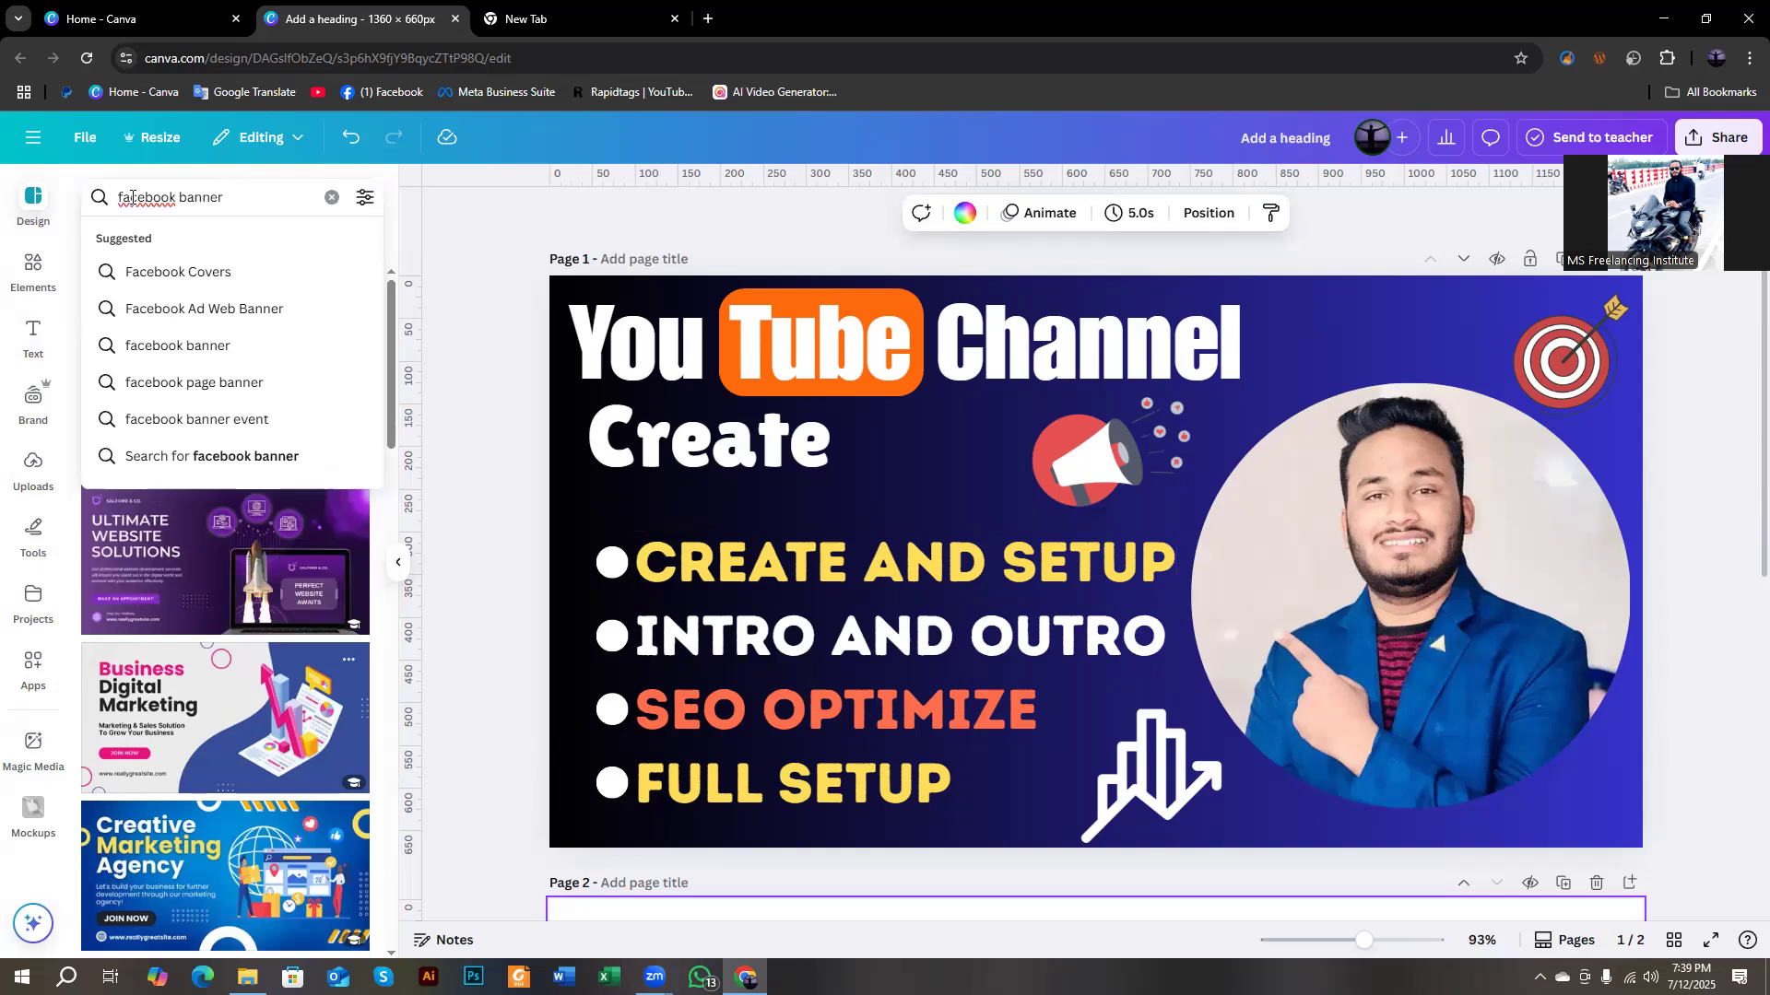
type("er")
key("Return")
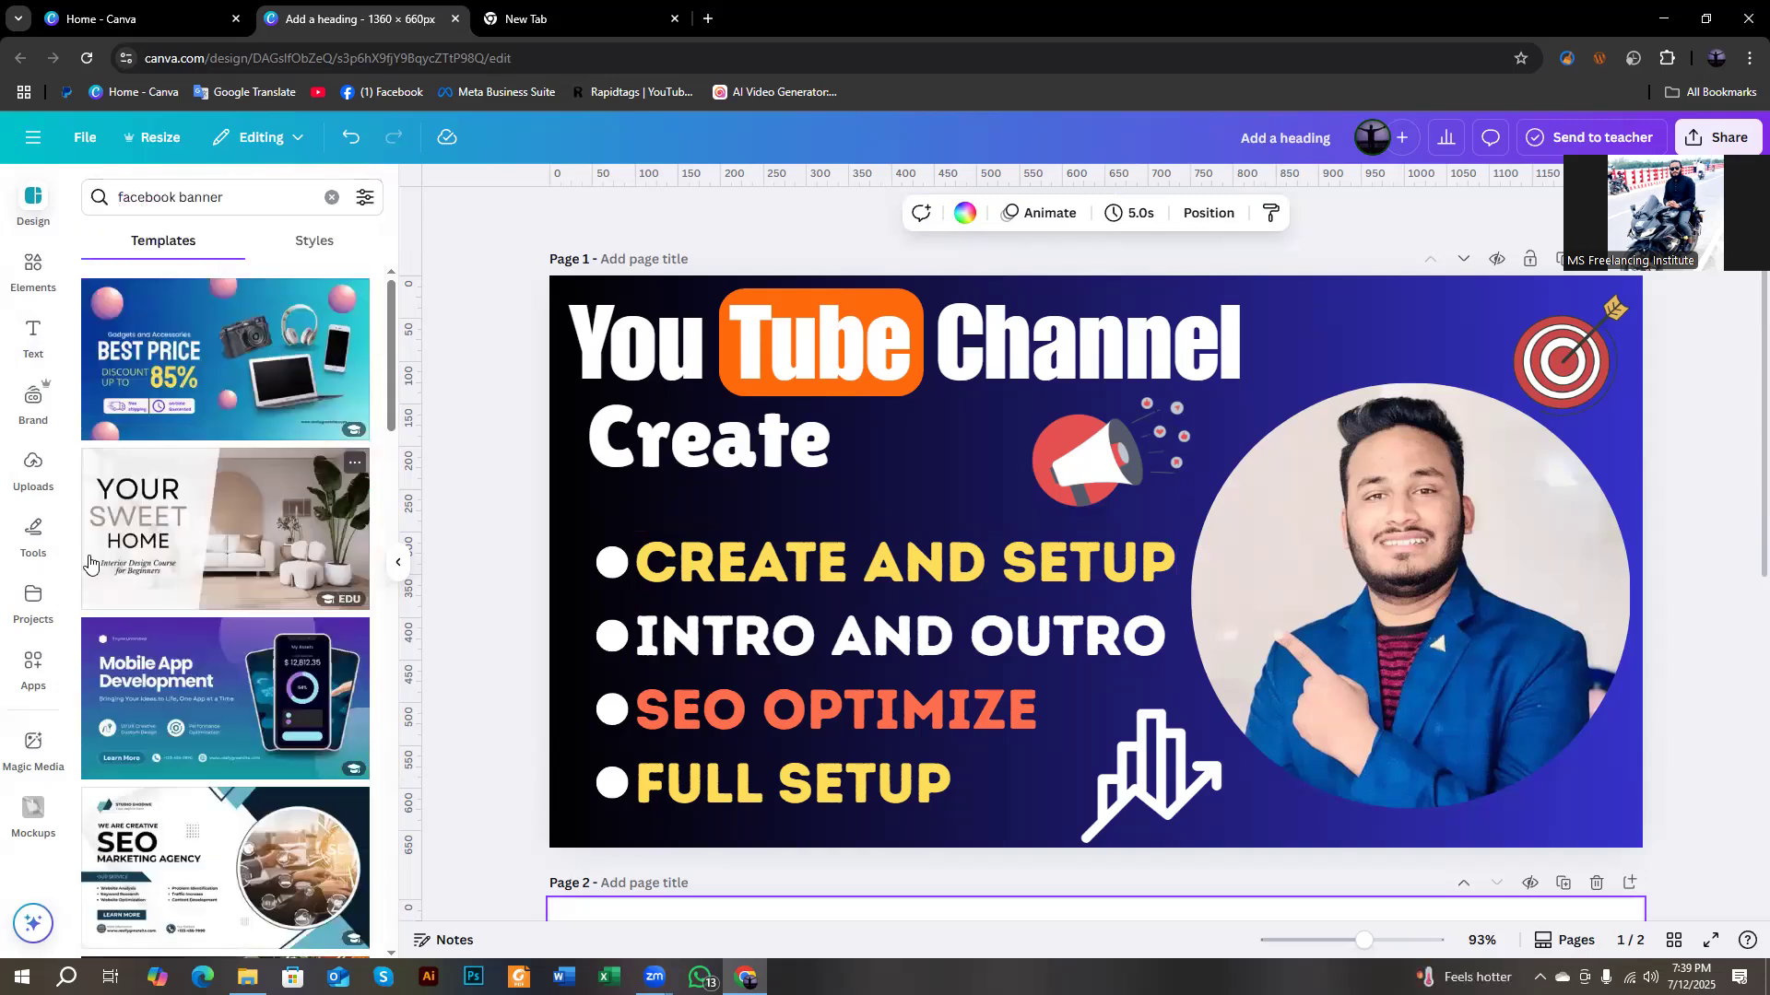
Apply the yellow "Online Store" Facebook cover template to the blank page 2.
scroll(210, 572, "down", 2)
scroll(210, 573, "down", 10)
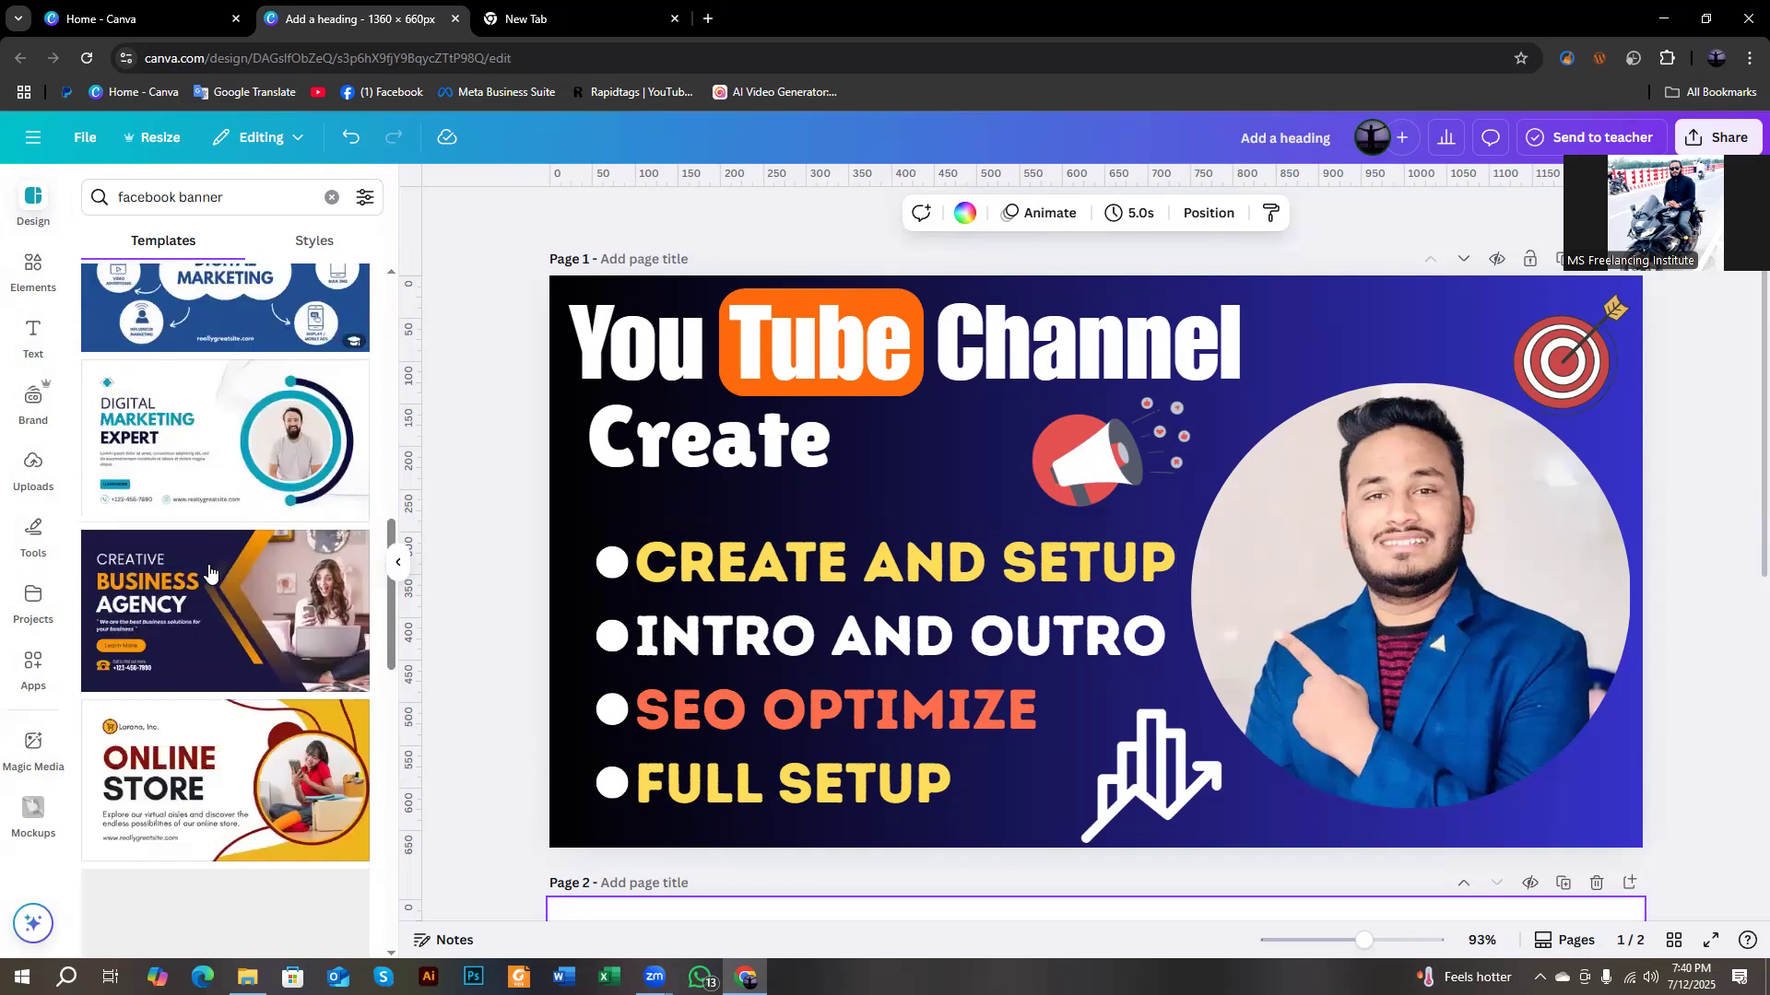
scroll(751, 612, "down", 5)
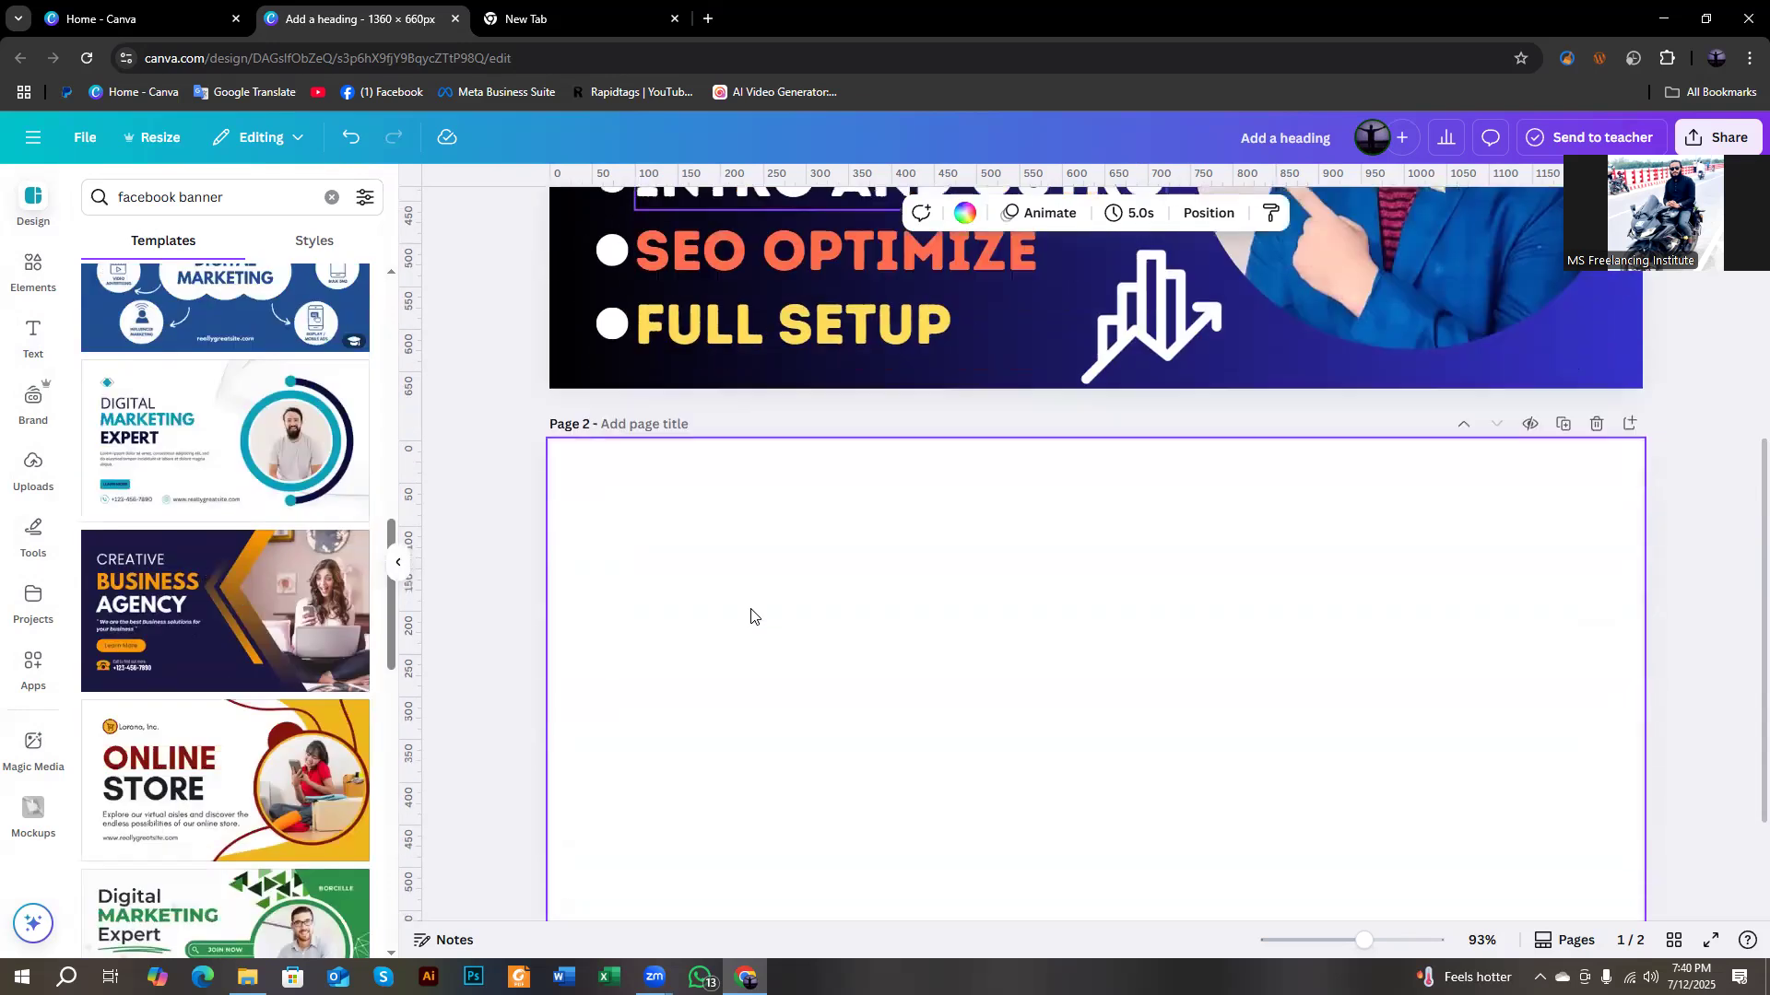
scroll(728, 631, "down", 2)
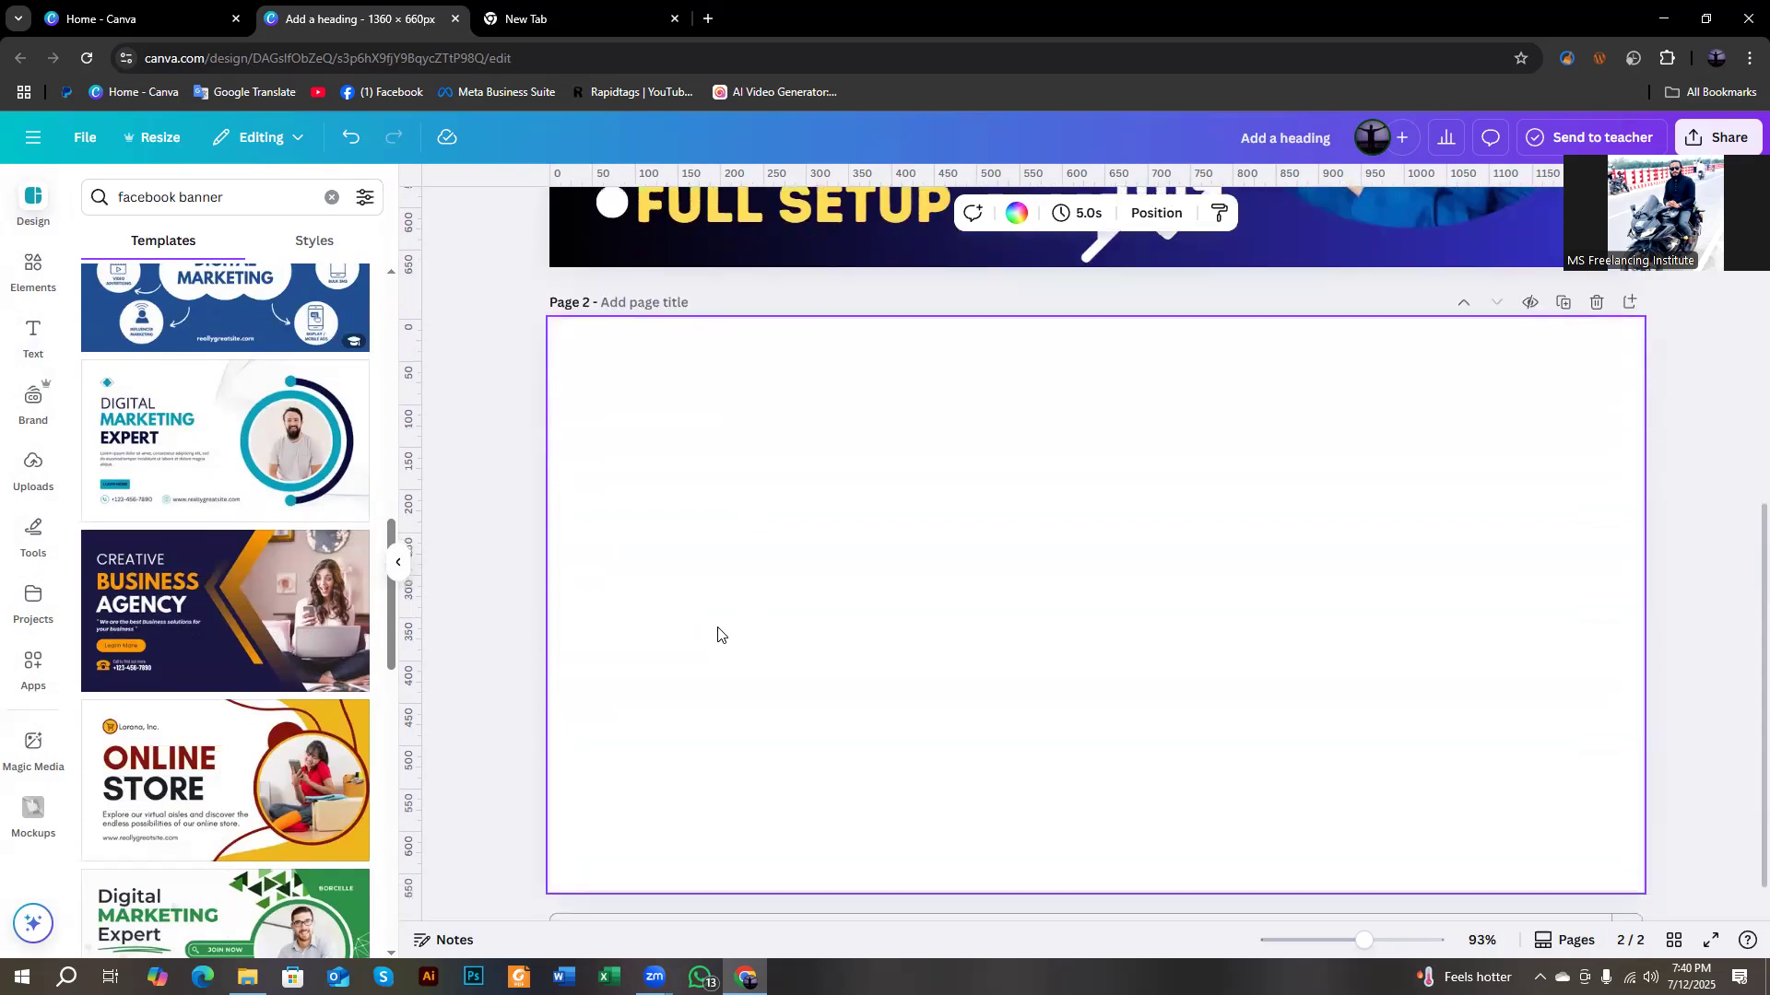
scroll(237, 627, "up", 2)
scroll(238, 627, "down", 2)
scroll(235, 625, "down", 2)
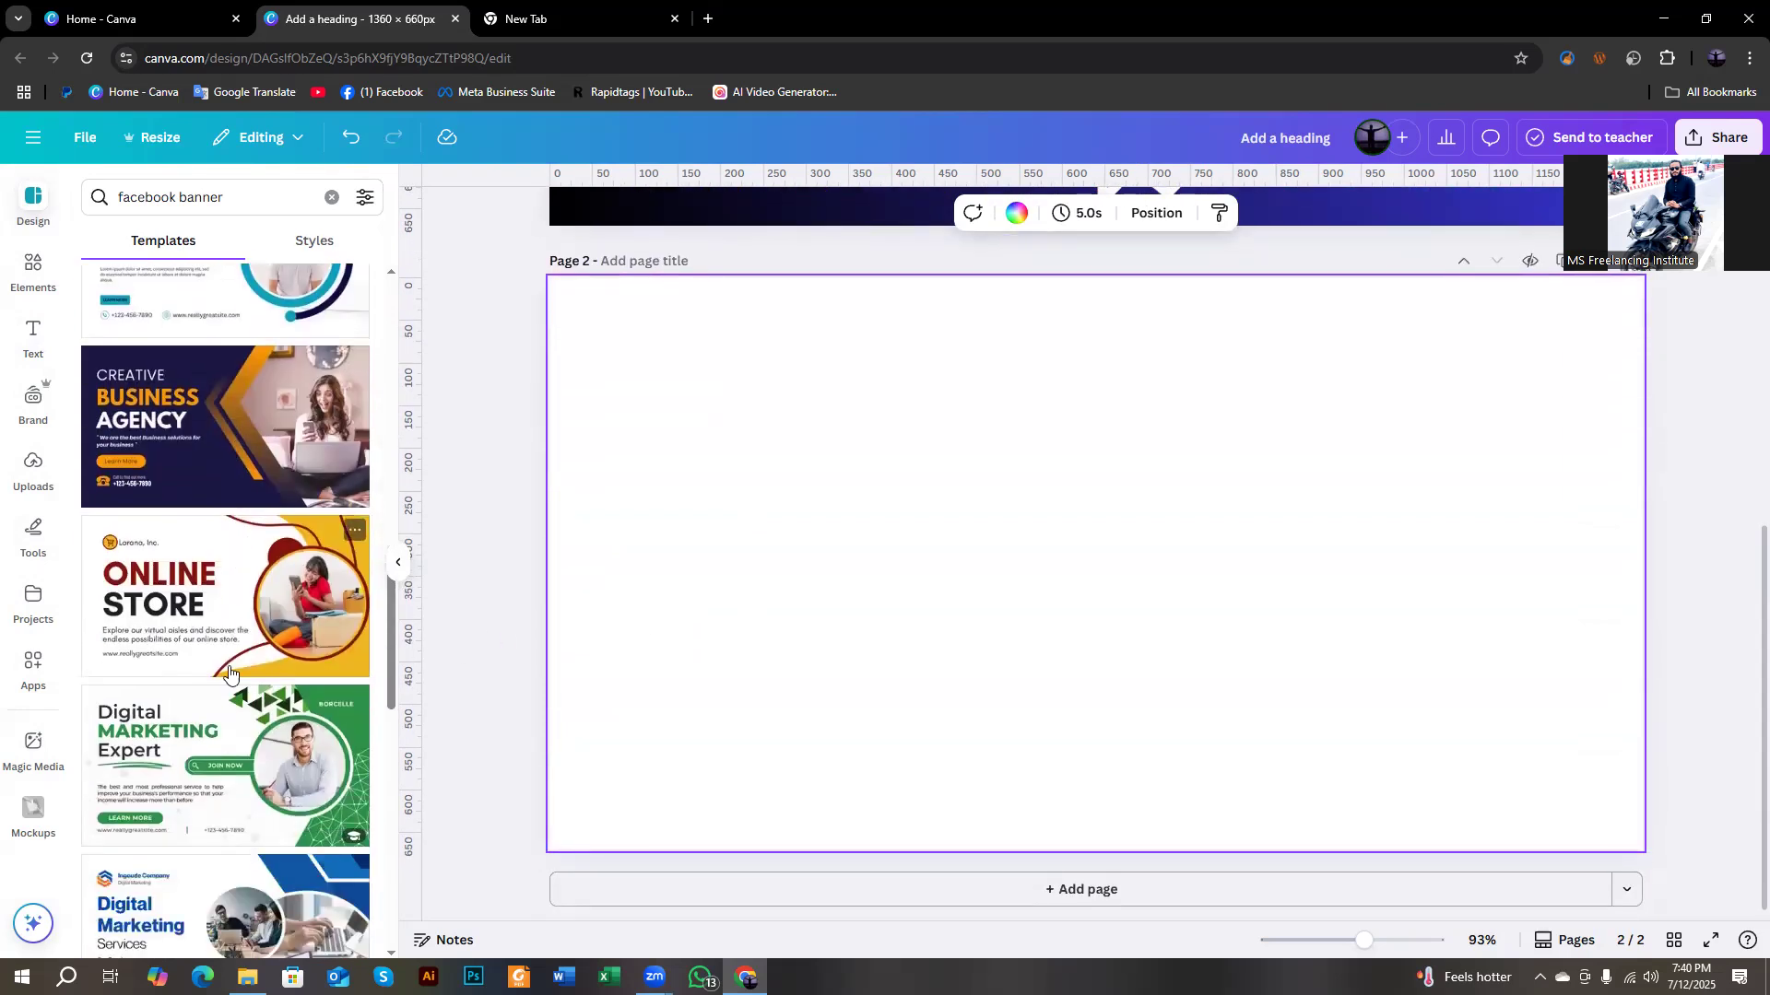
left_click(177, 594)
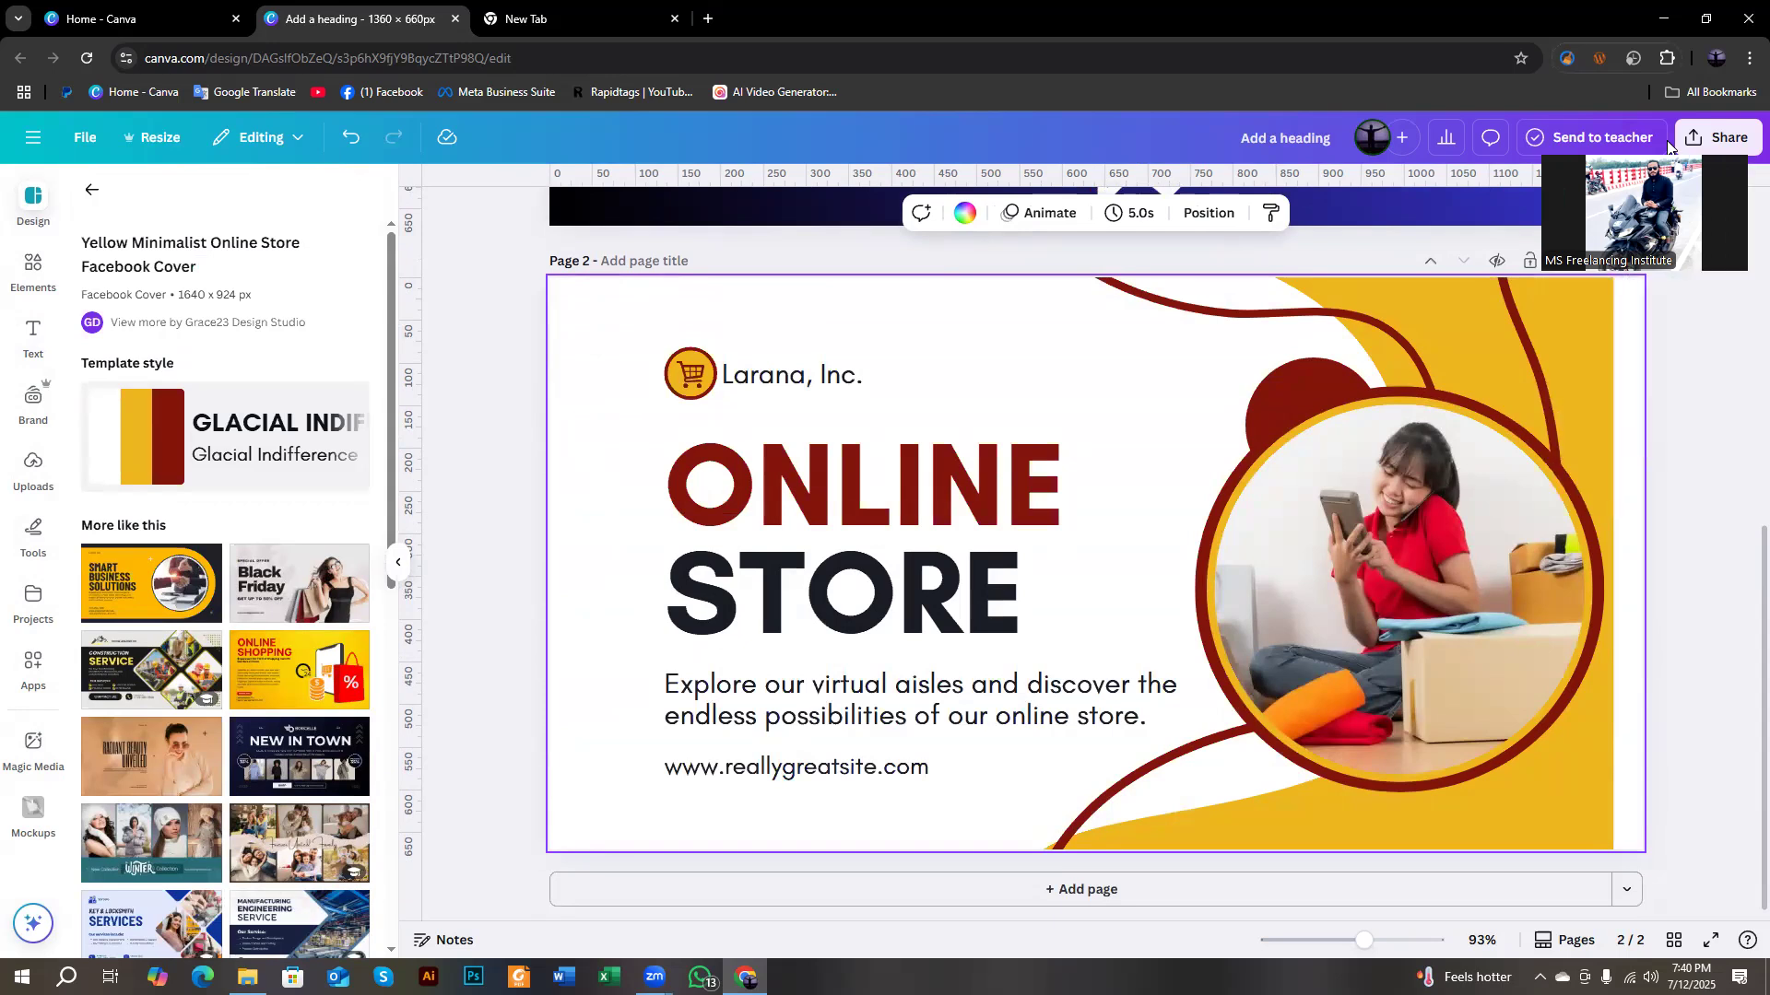
left_click(443, 363)
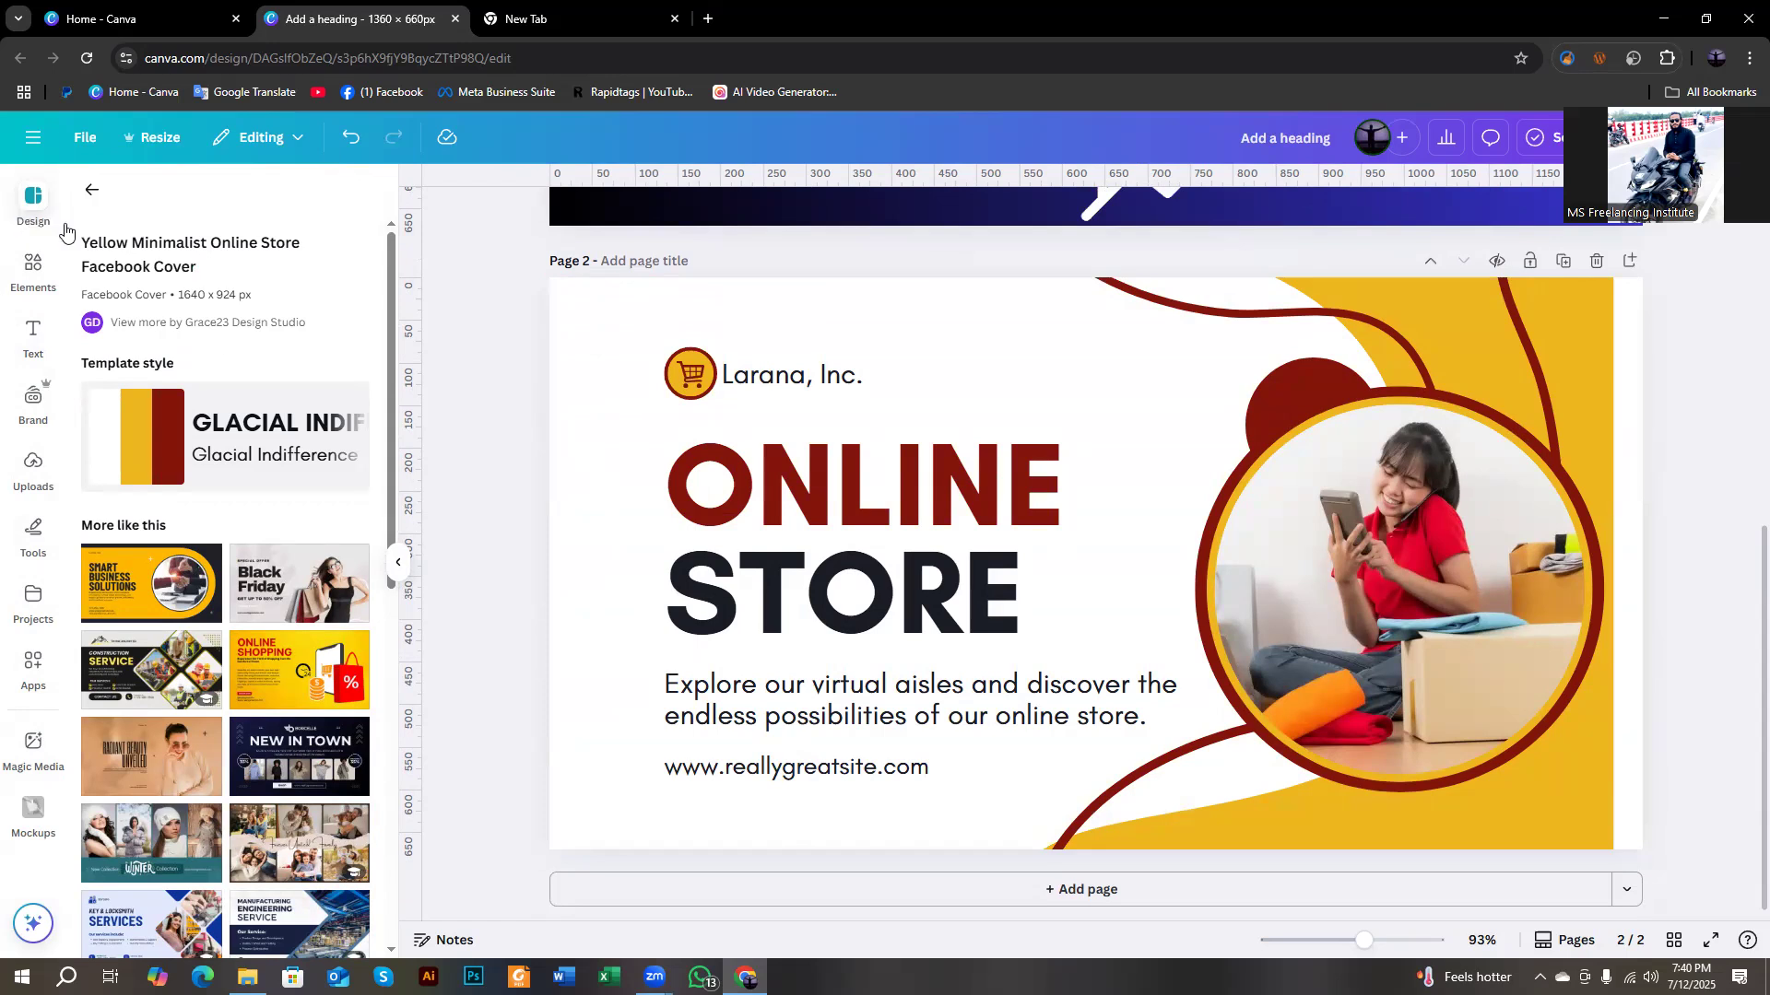
Leave the template details and delete the cart logo and "Larana, Inc." company name from page 2.
left_click(94, 193)
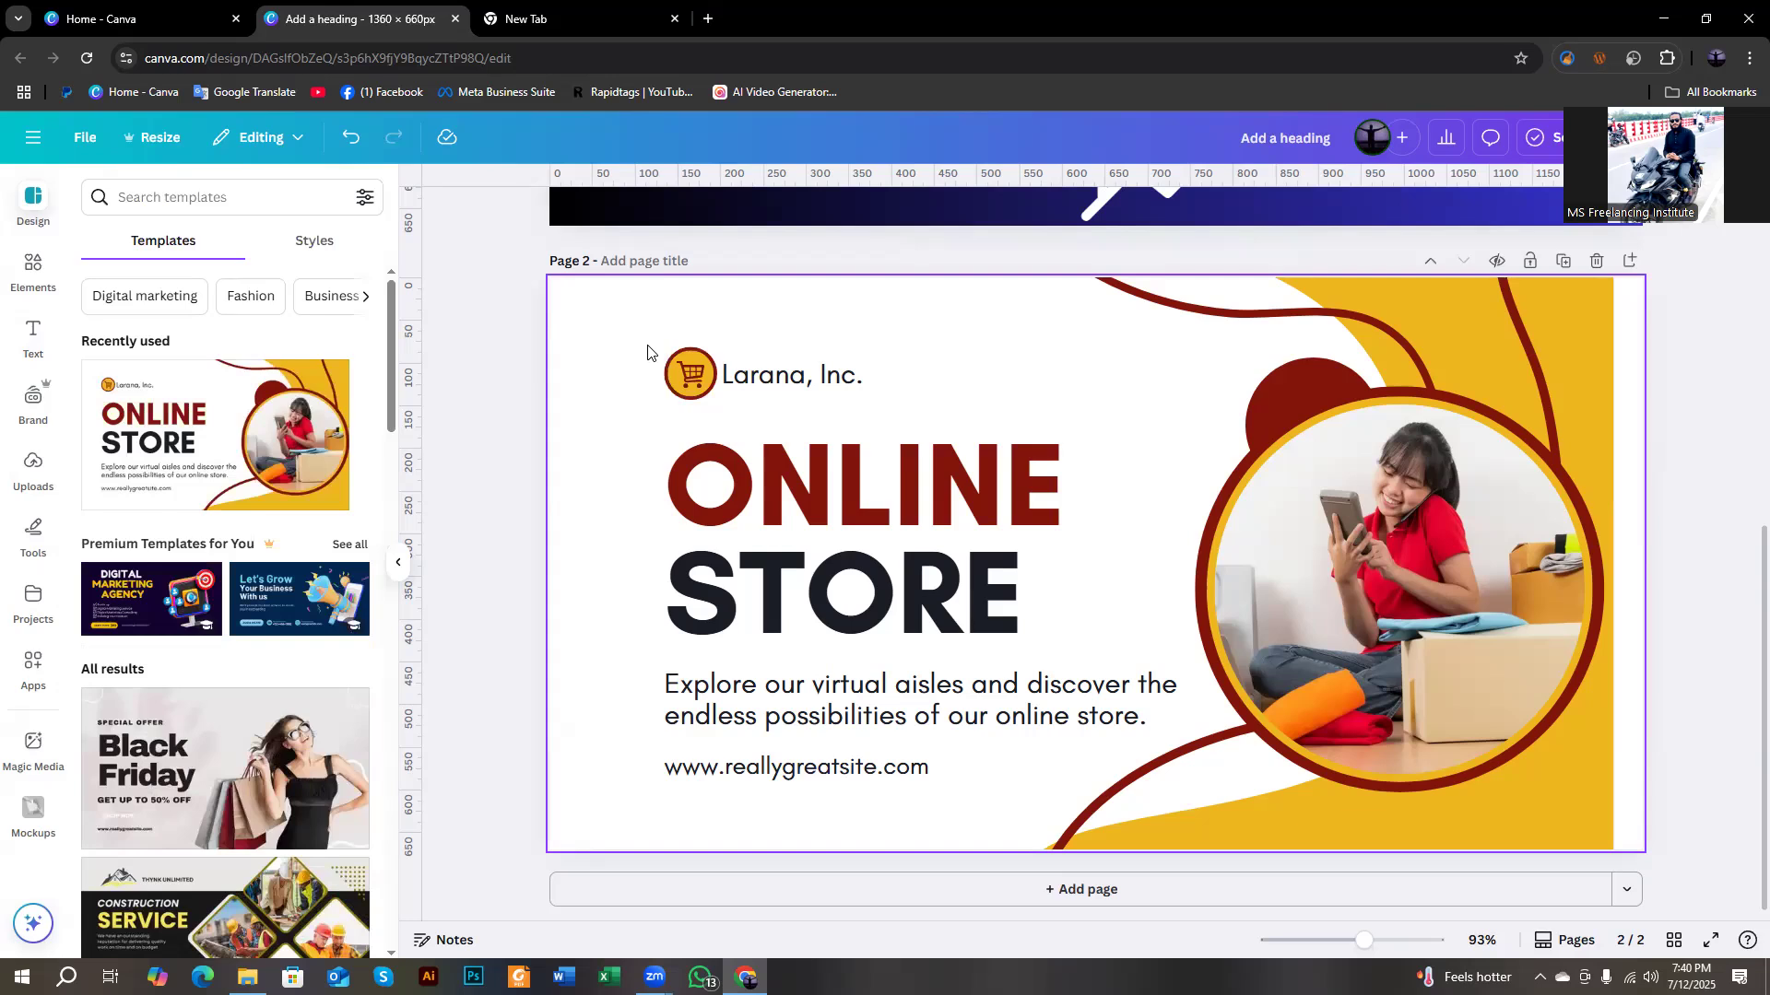
left_click_drag(648, 332, 891, 403)
key("Delete")
Move the ONLINE and STORE headings upward into the space above them on page 2.
left_click(889, 501)
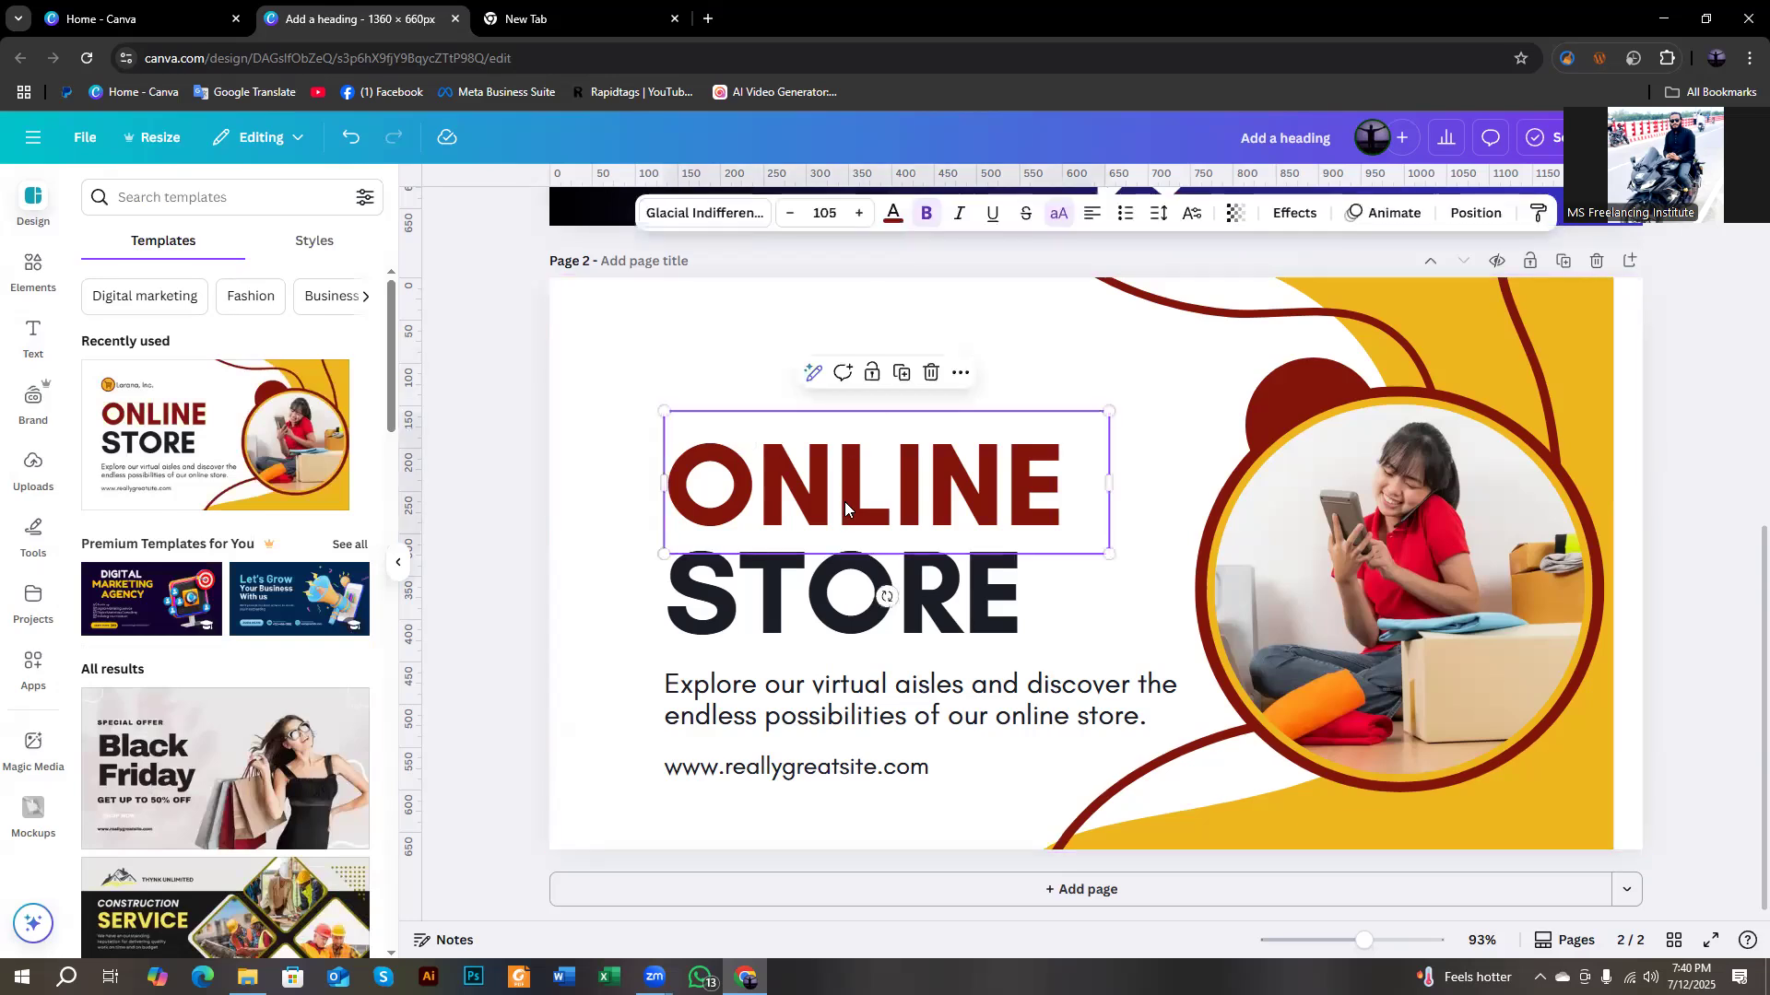
left_click_drag(889, 501, 861, 407)
left_click_drag(866, 572, 867, 513)
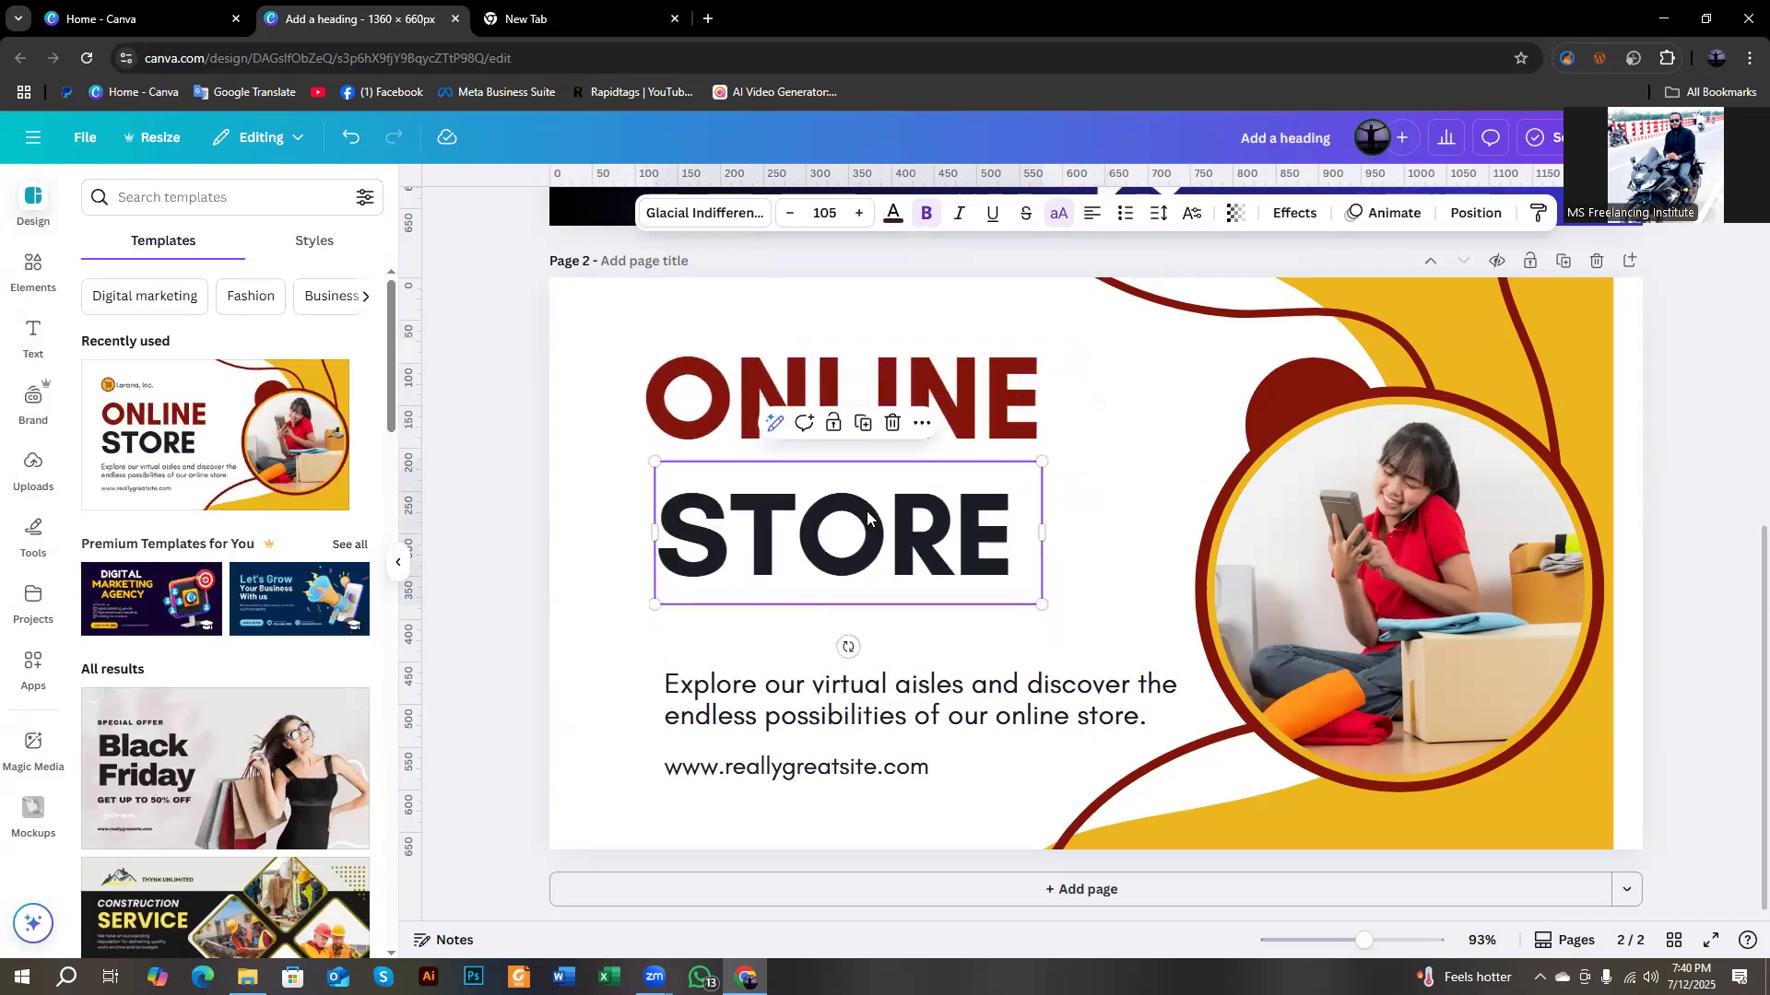
scroll(1166, 692, "up", 1)
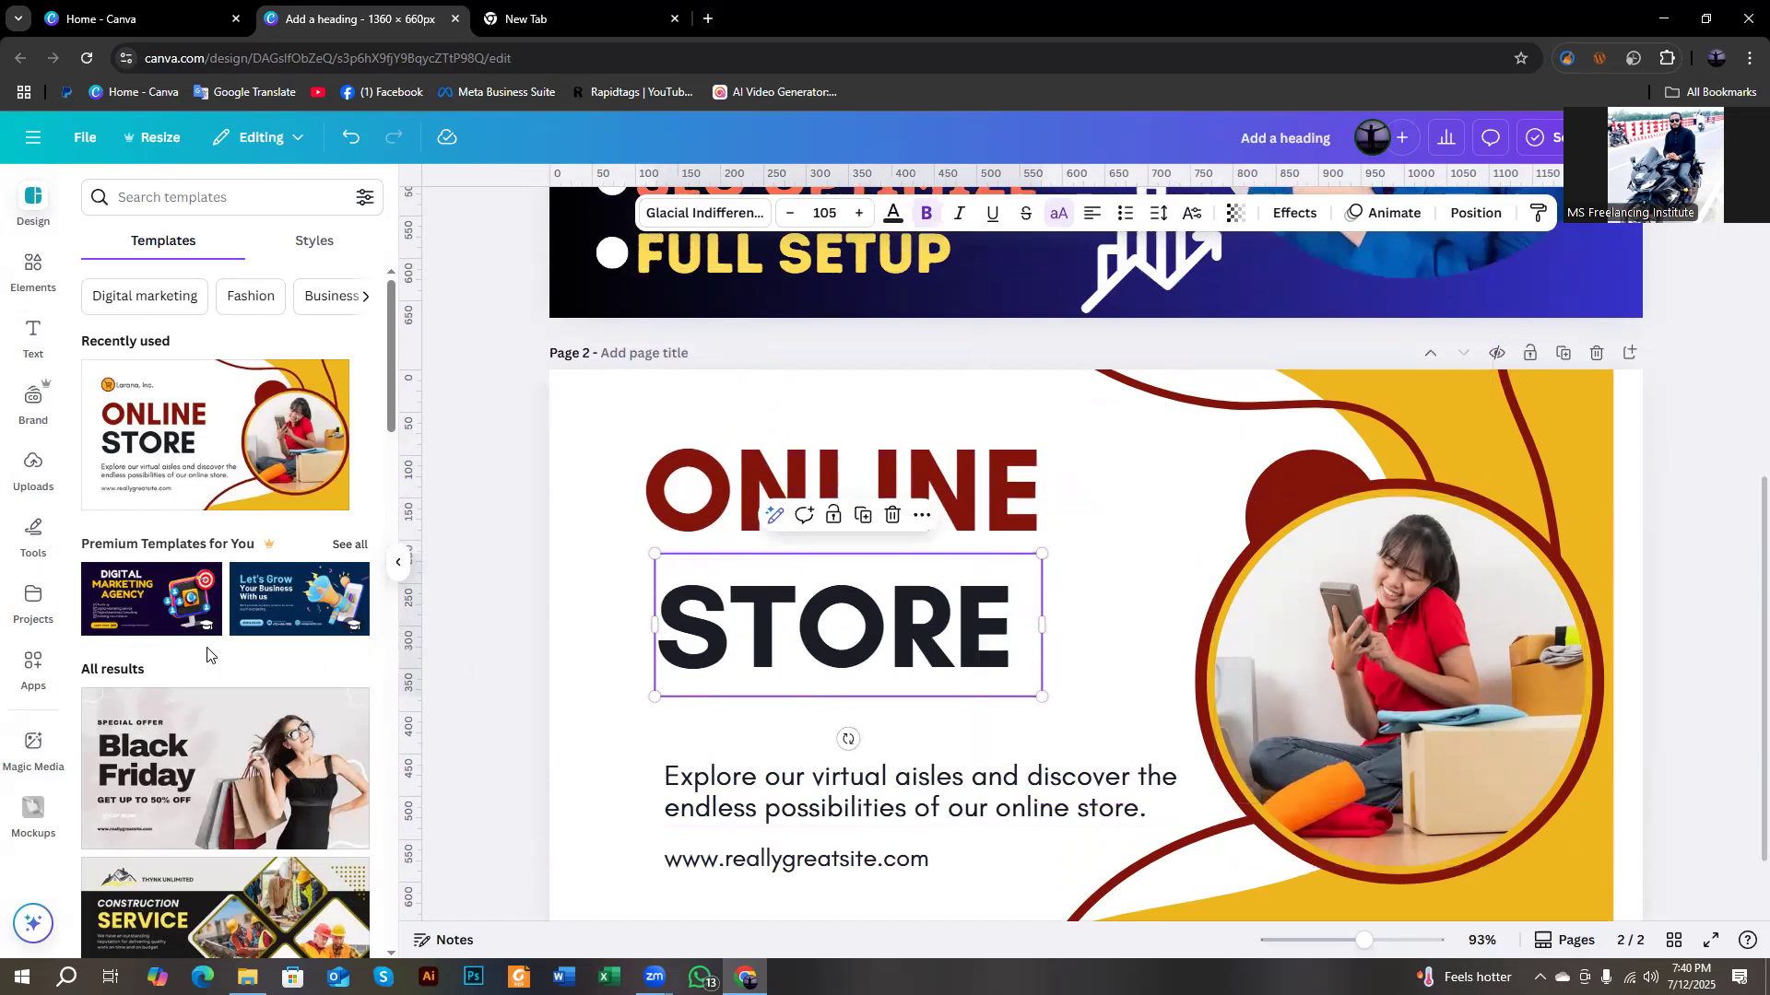
scroll(233, 560, "down", 3)
scroll(233, 560, "down", 10)
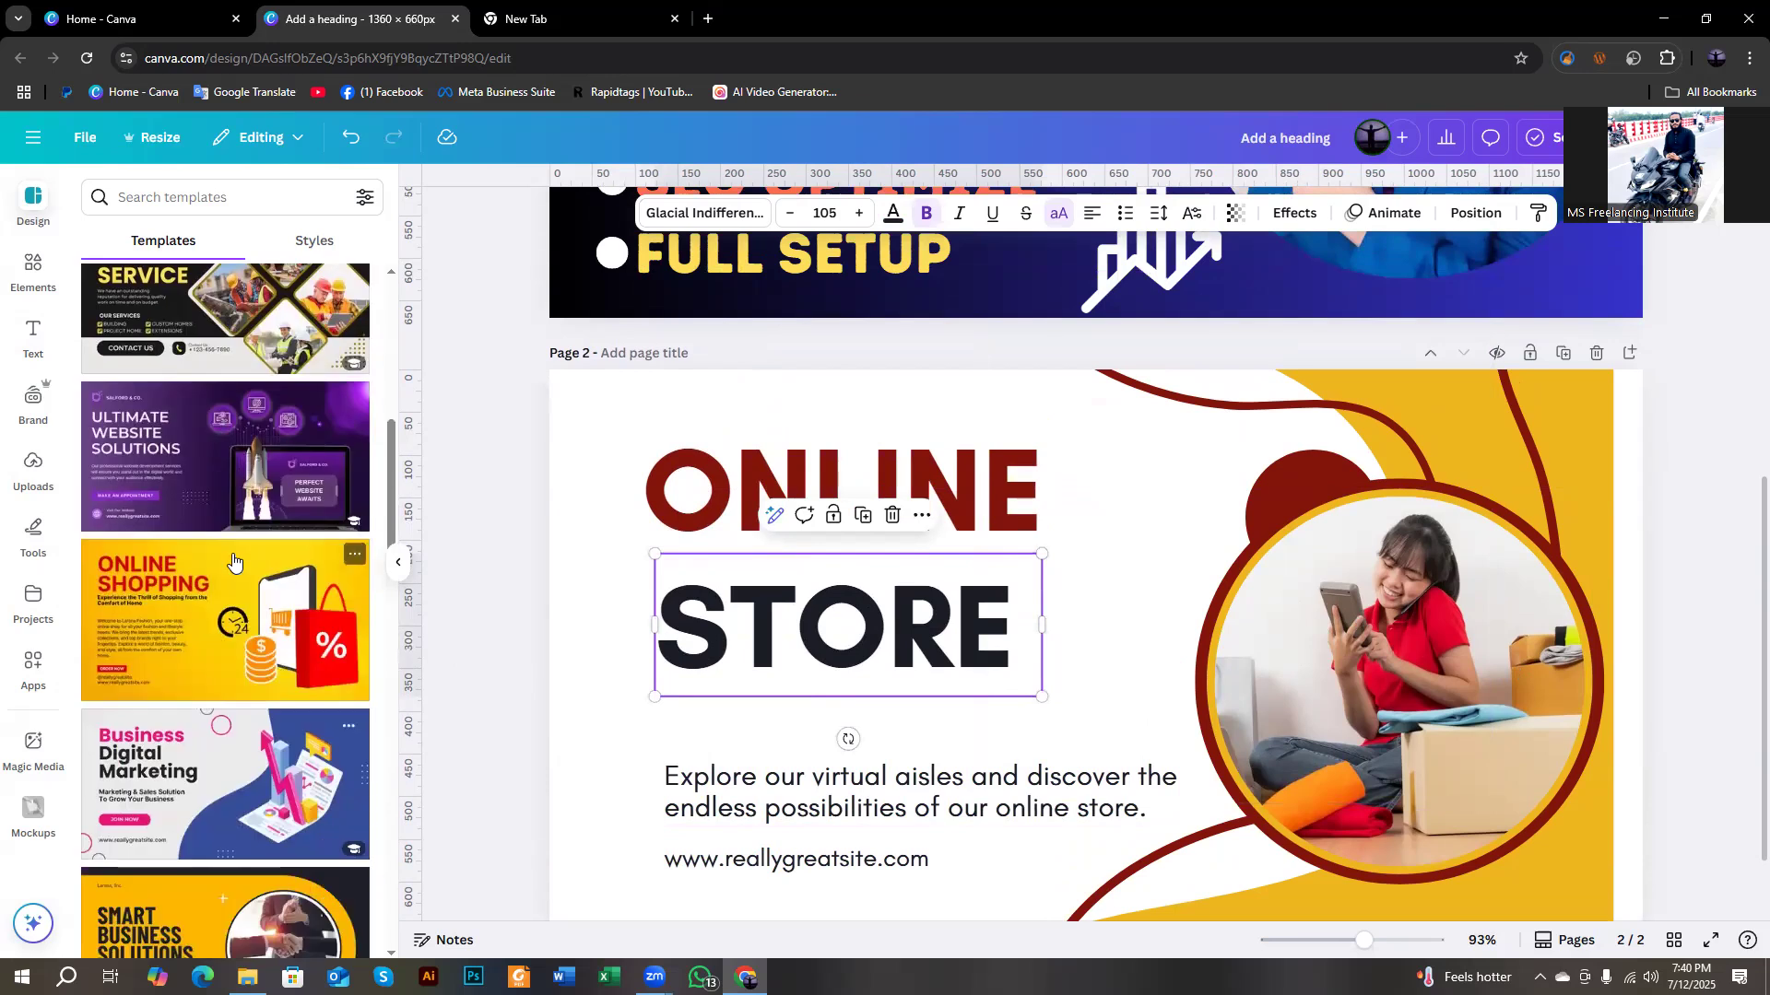
scroll(233, 560, "down", 10)
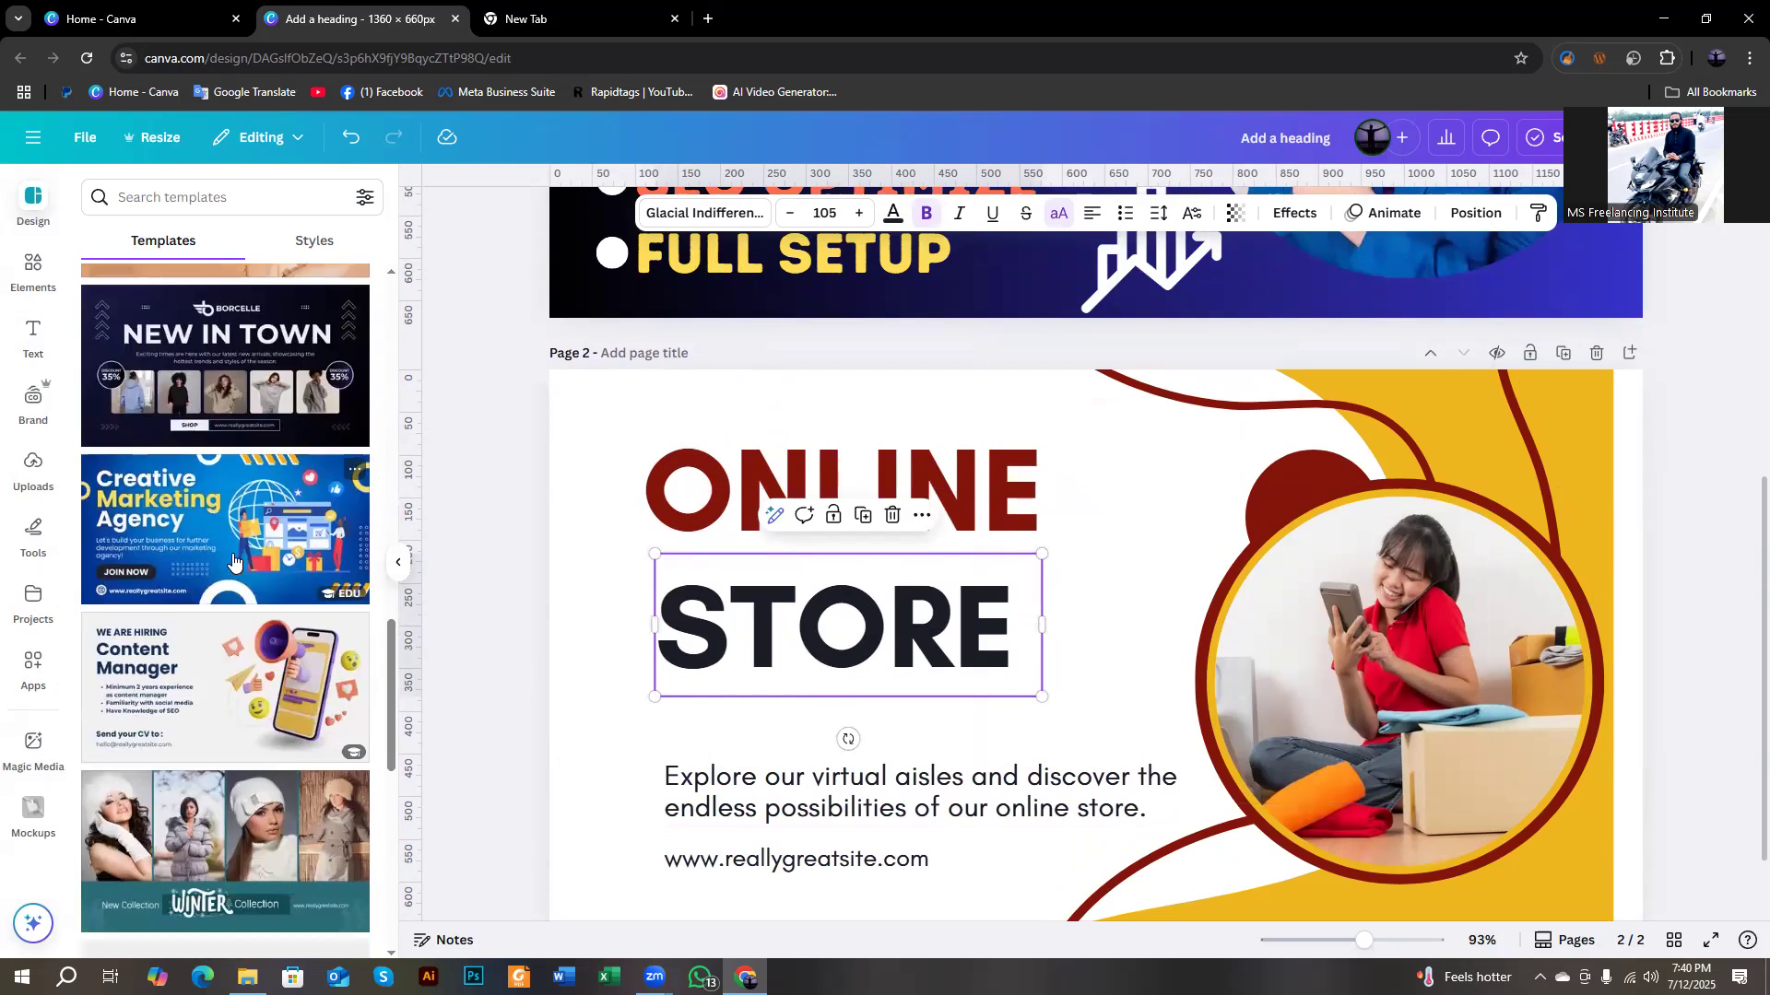
scroll(233, 560, "down", 2)
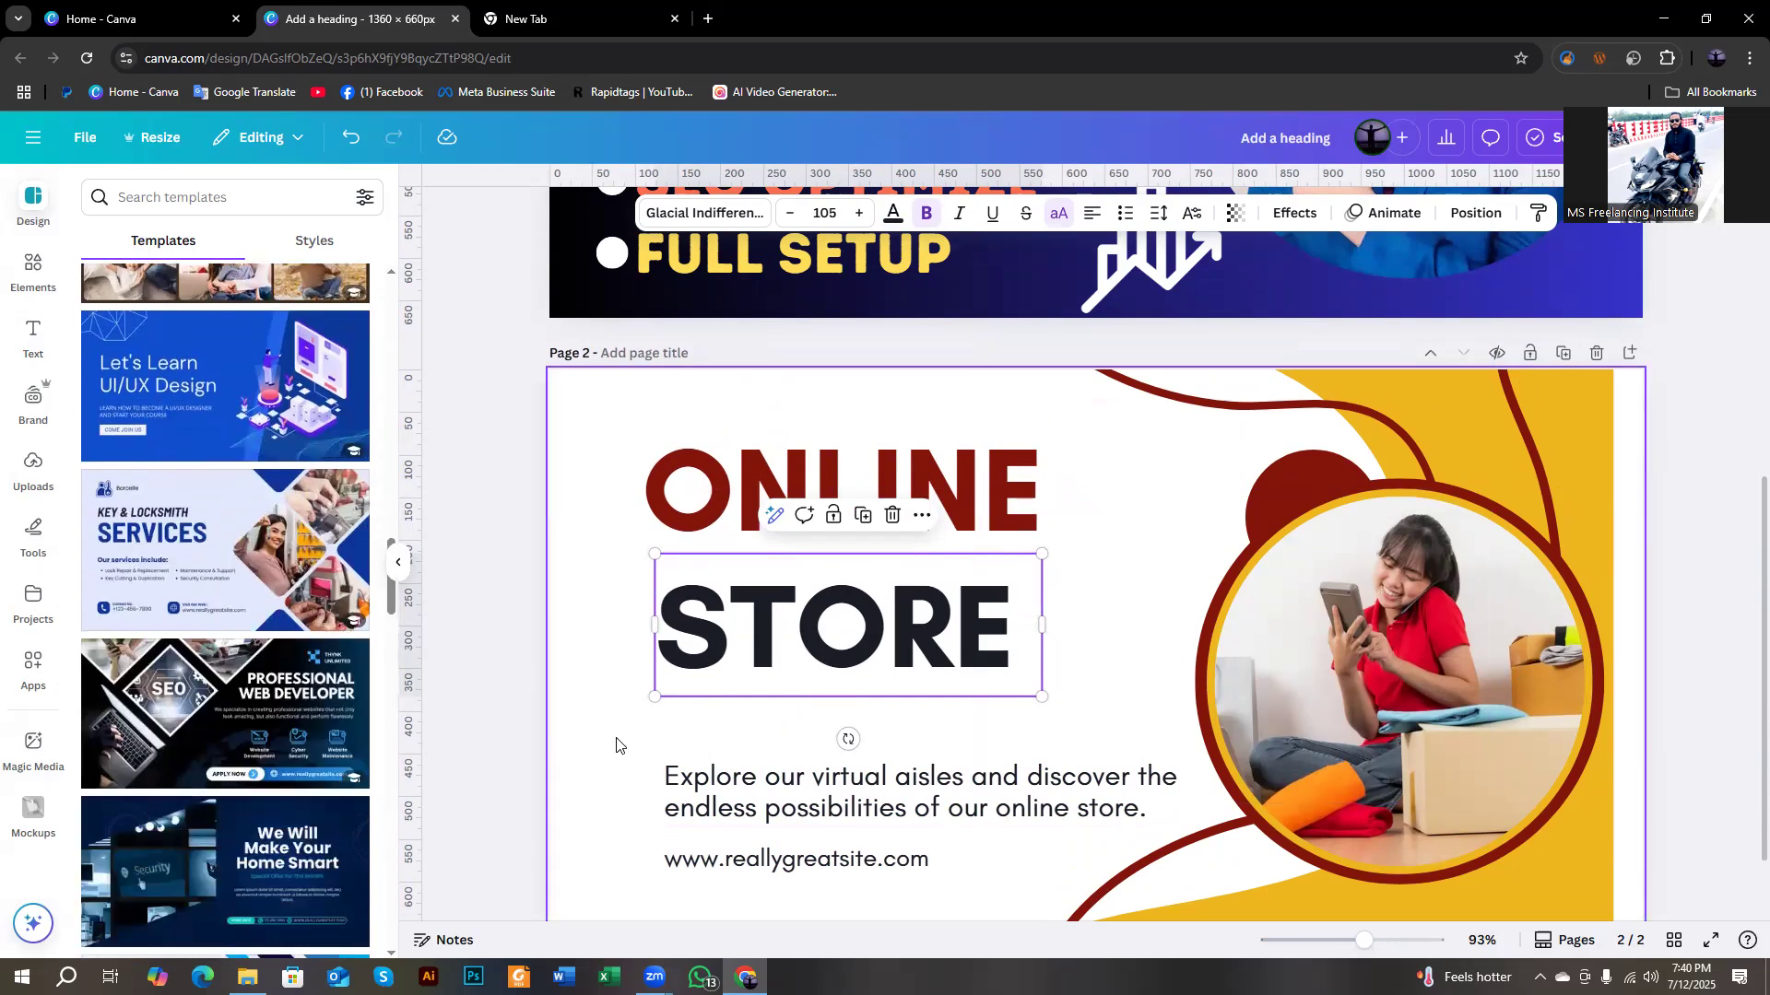
Delete the STORE heading, the description paragraph and the website address from page 2, keeping the ONLINE heading.
left_click(671, 505)
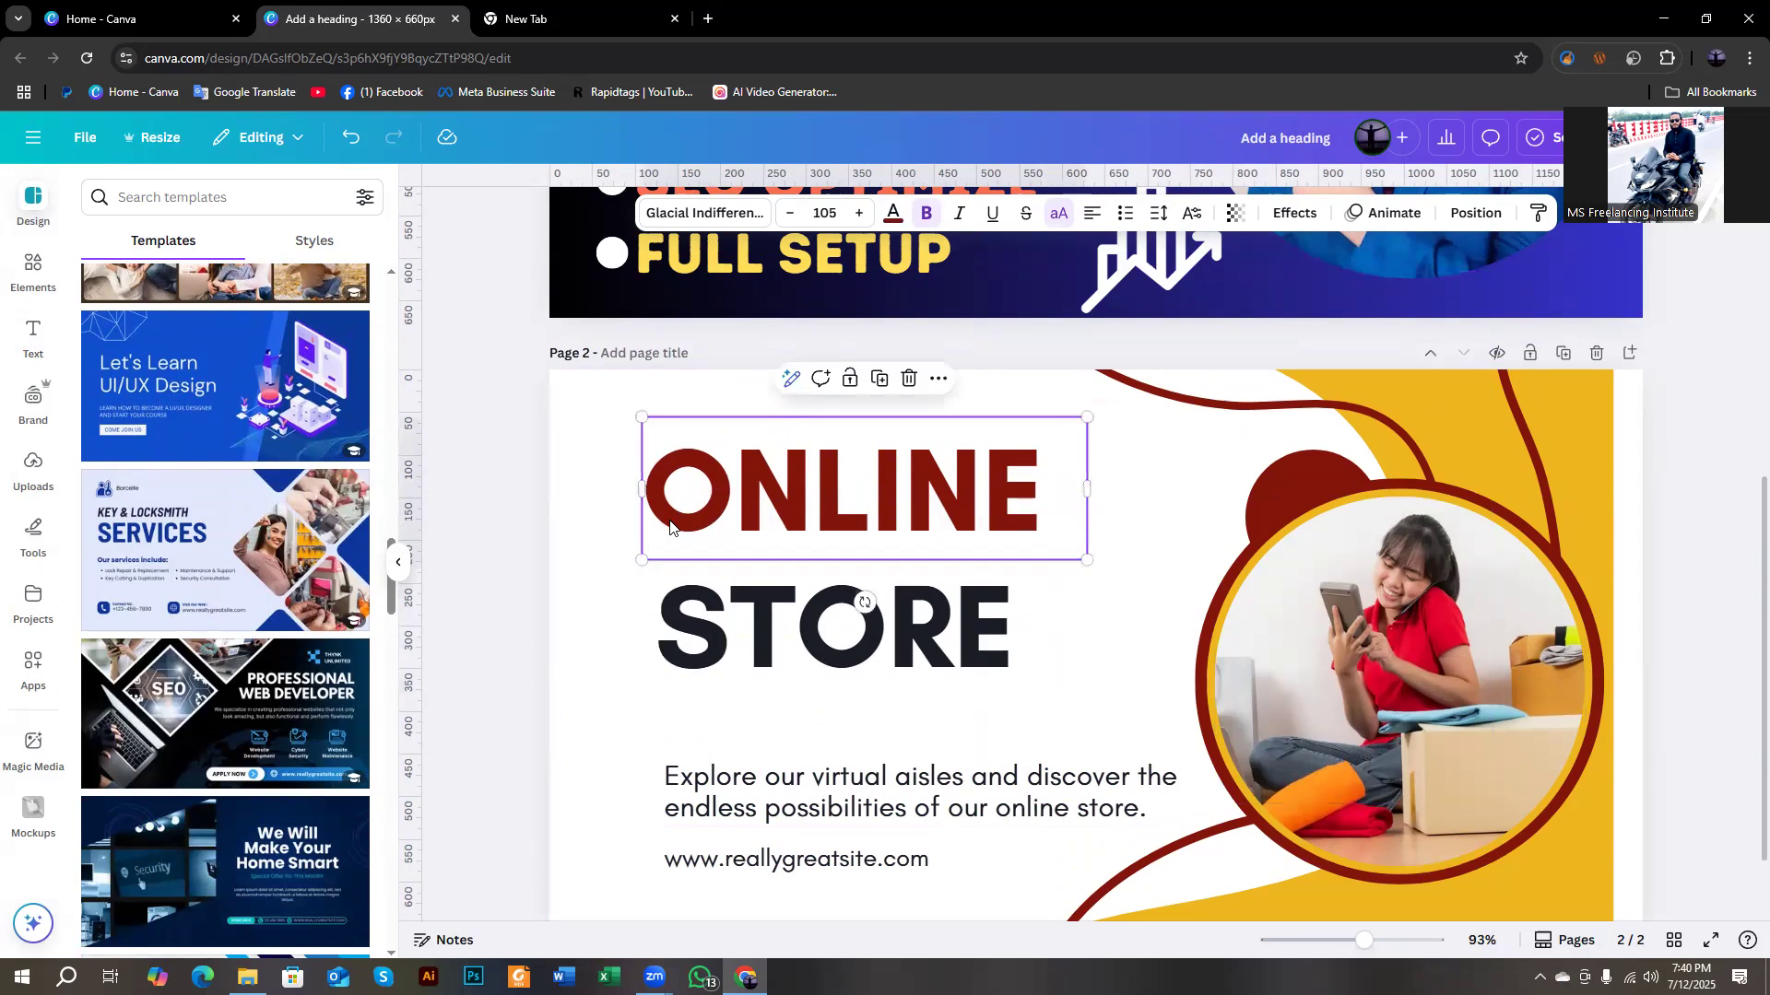
left_click(681, 631)
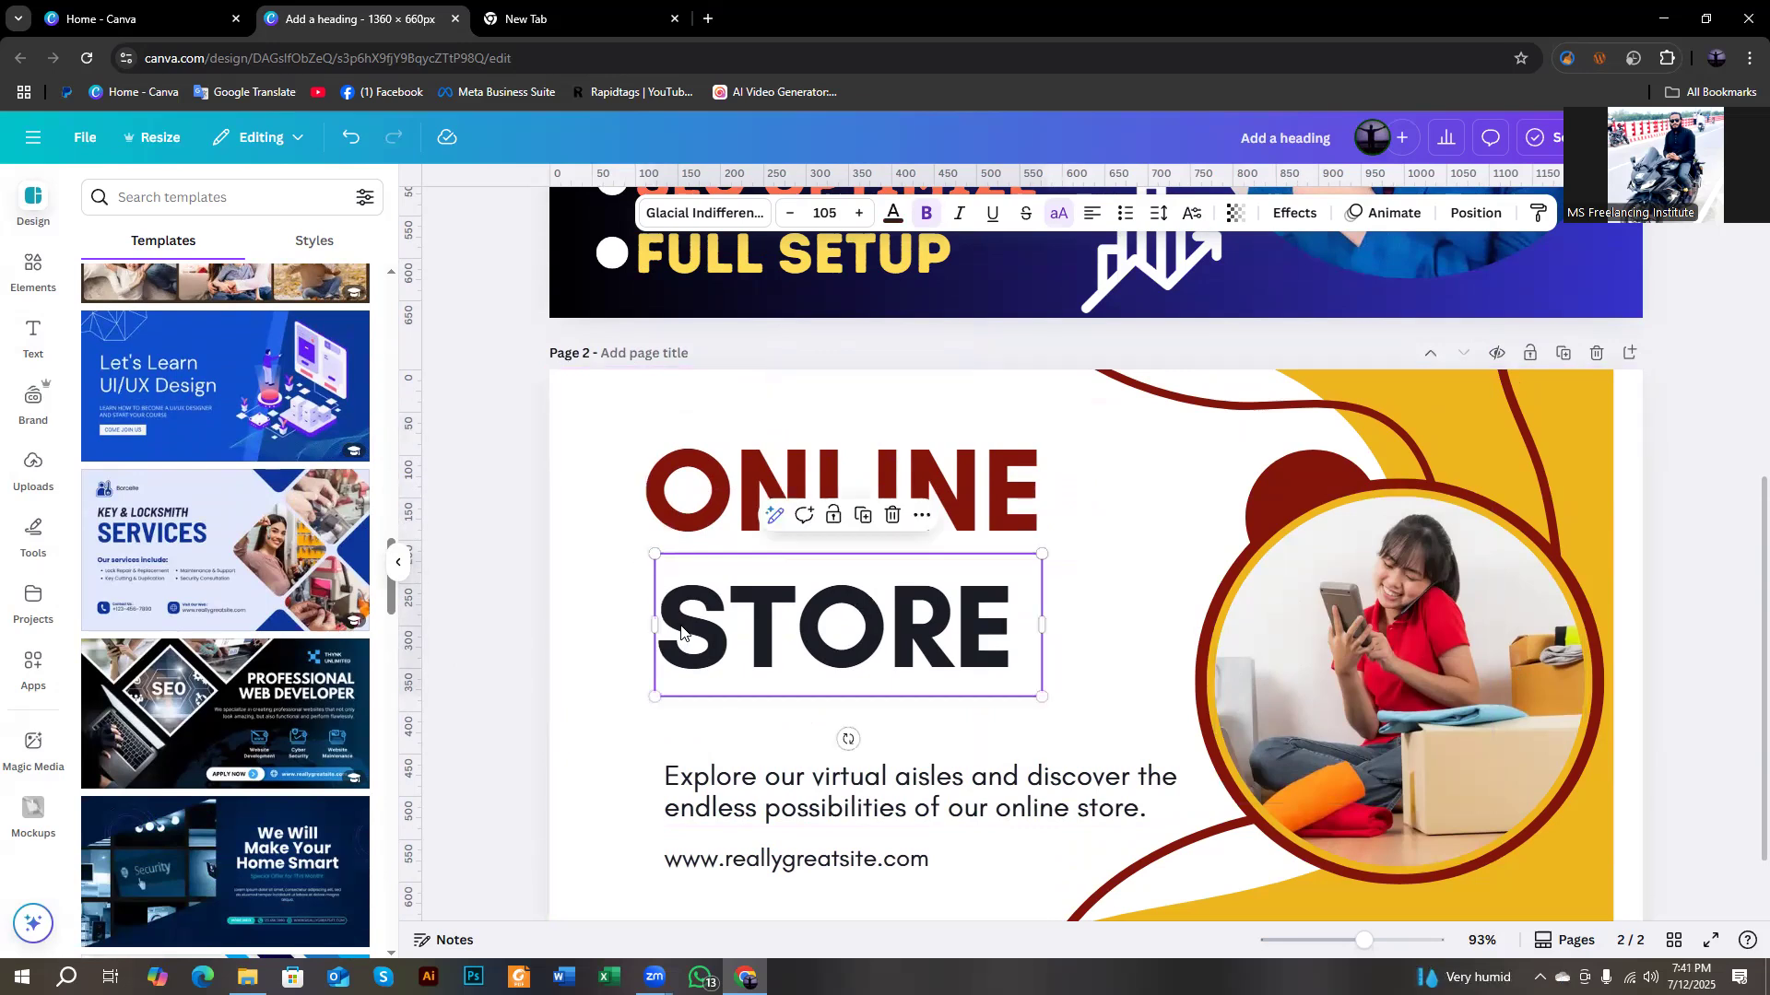
key("Delete")
left_click(728, 791)
left_click(727, 859, "shift")
key("Delete")
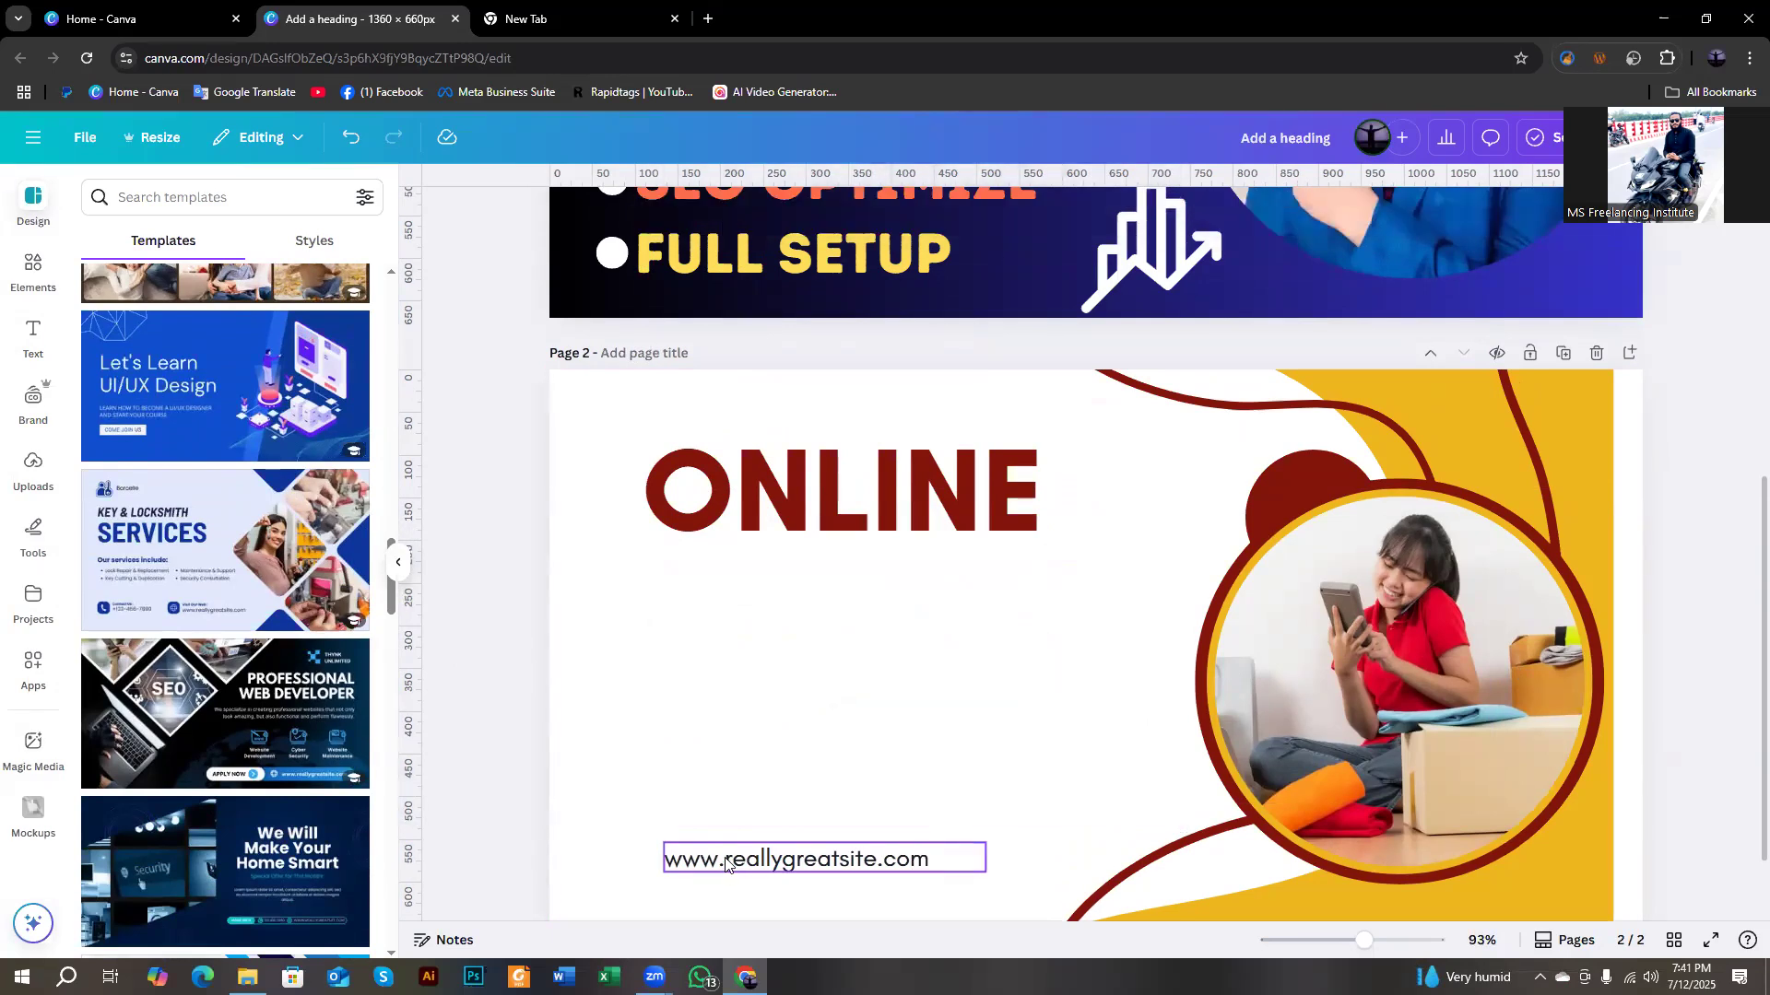
Replace the ONLINE heading text with "FREELANCER" followed by the freelancer's name.
mouse_move(814, 545)
left_mouse_down()
mouse_move(734, 470)
mouse_move(759, 458)
mouse_move(801, 547)
left_mouse_up()
double_click(801, 547)
type("FR")
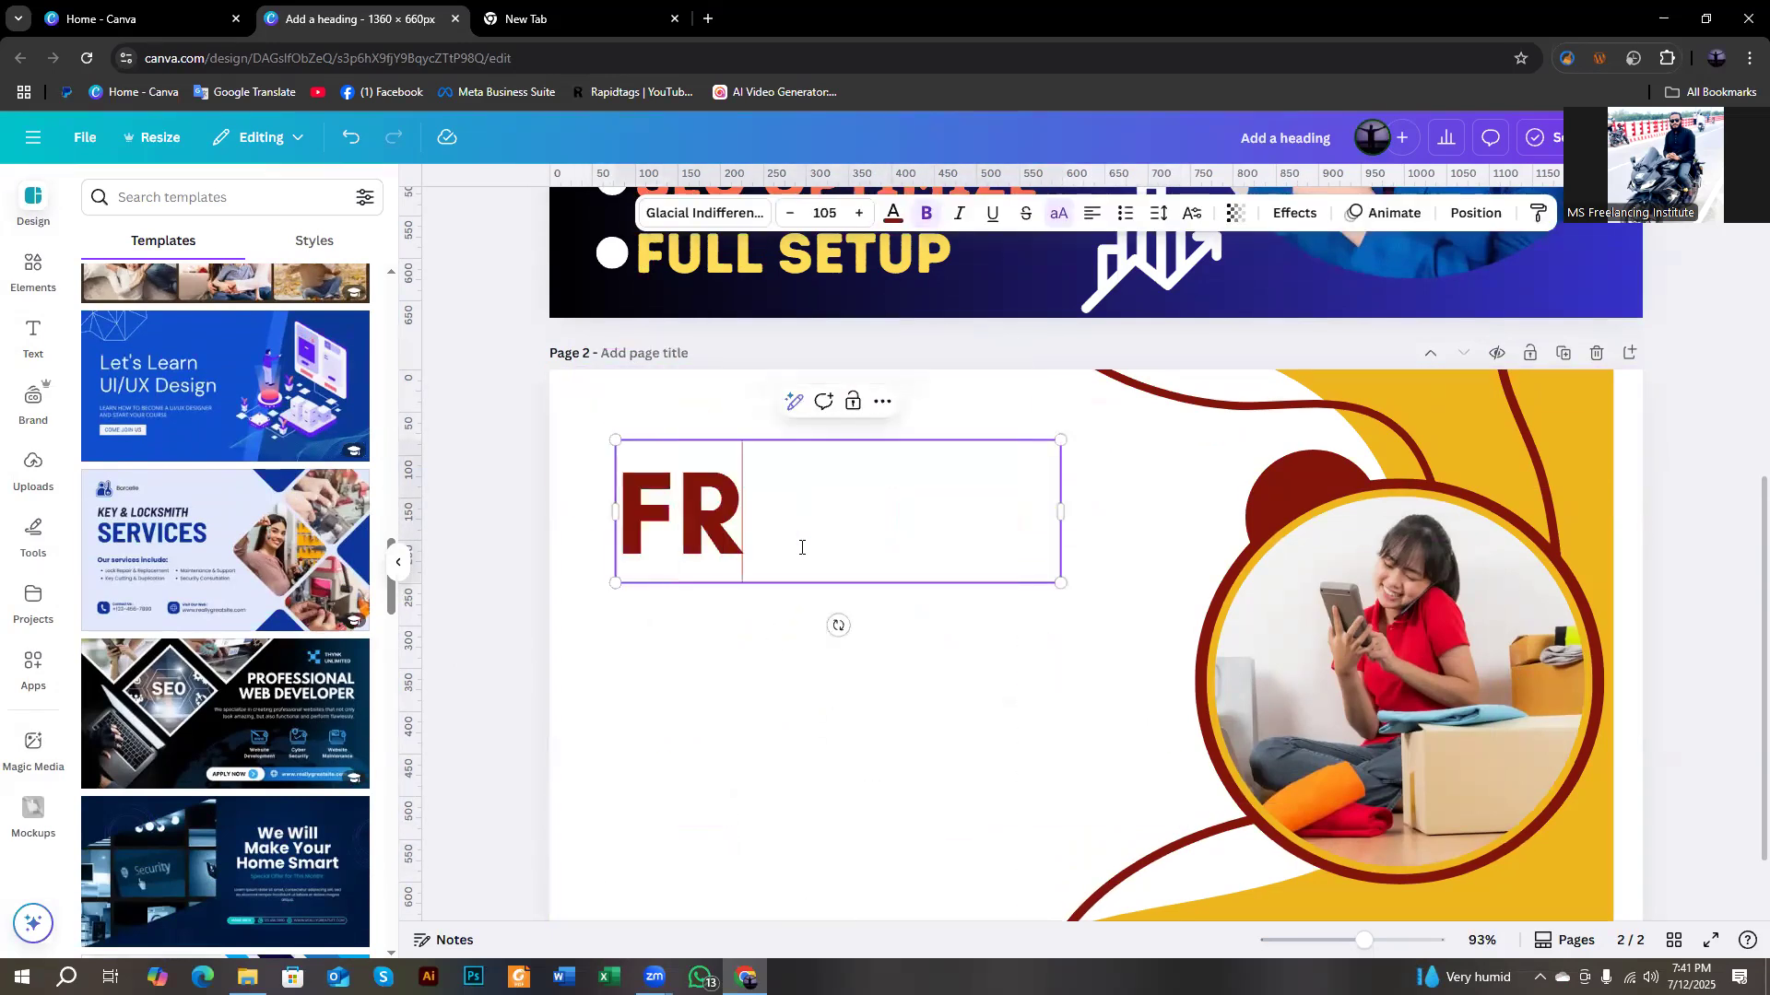
type("EELANCER MAMUN")
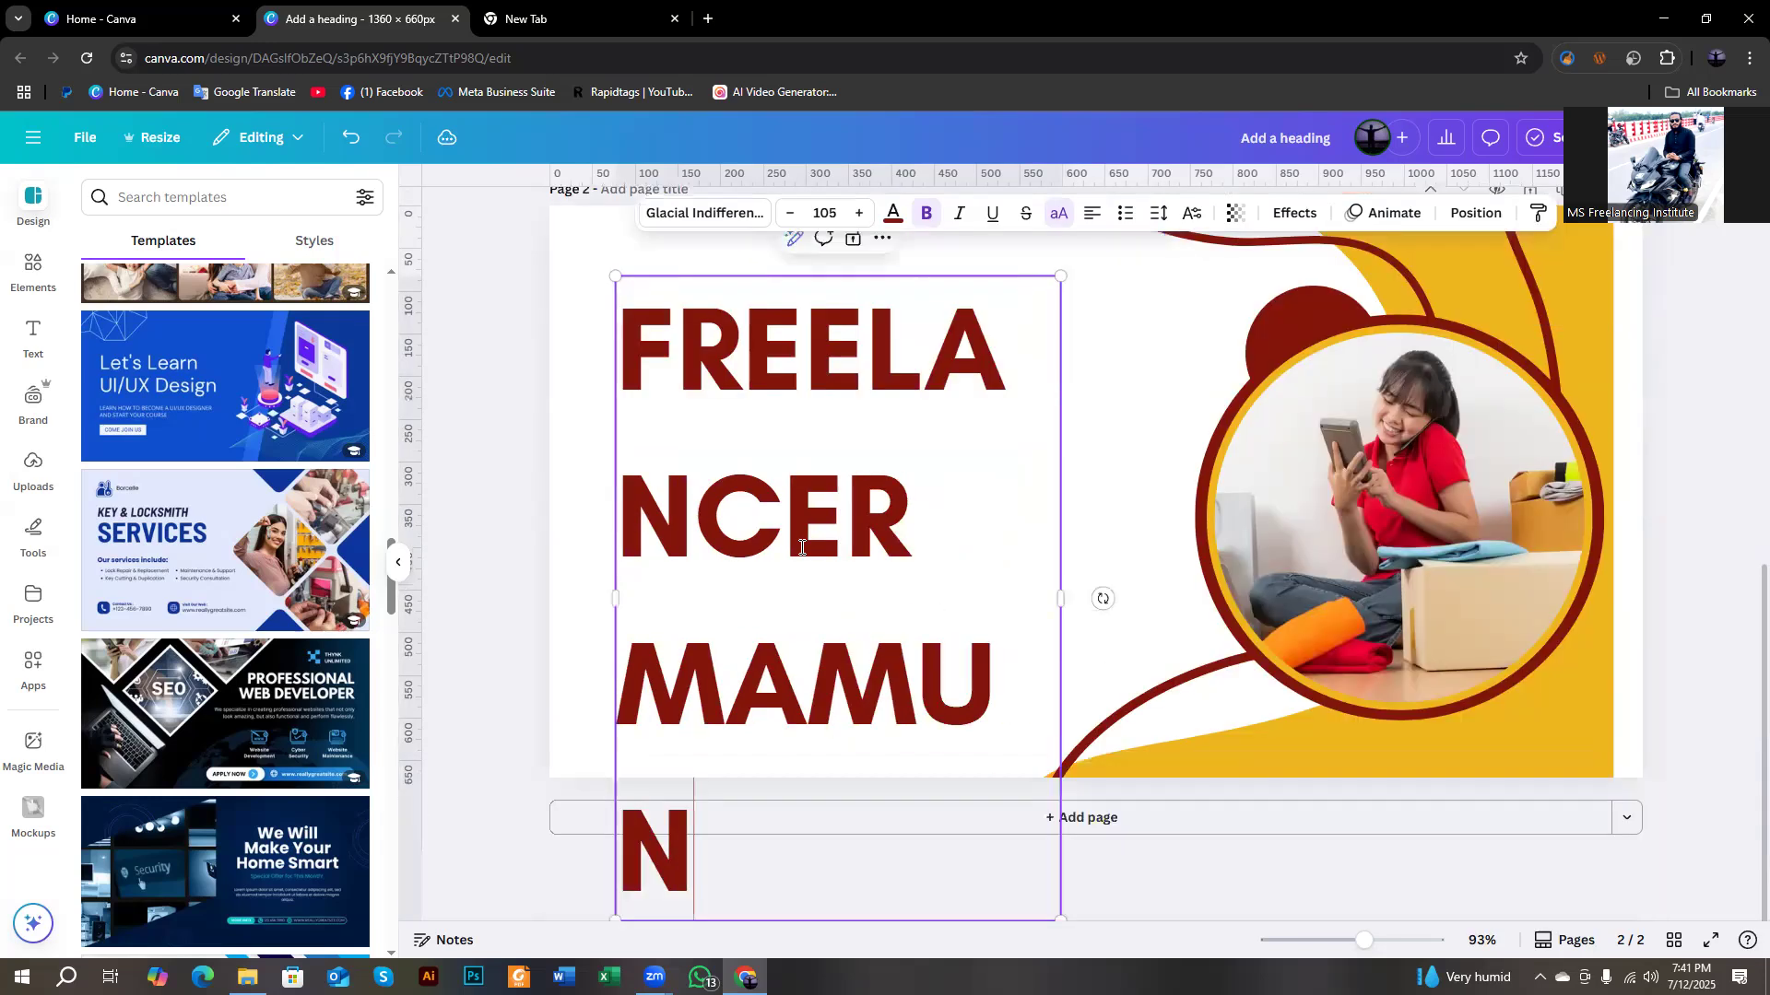
scroll(802, 547, "up", 1)
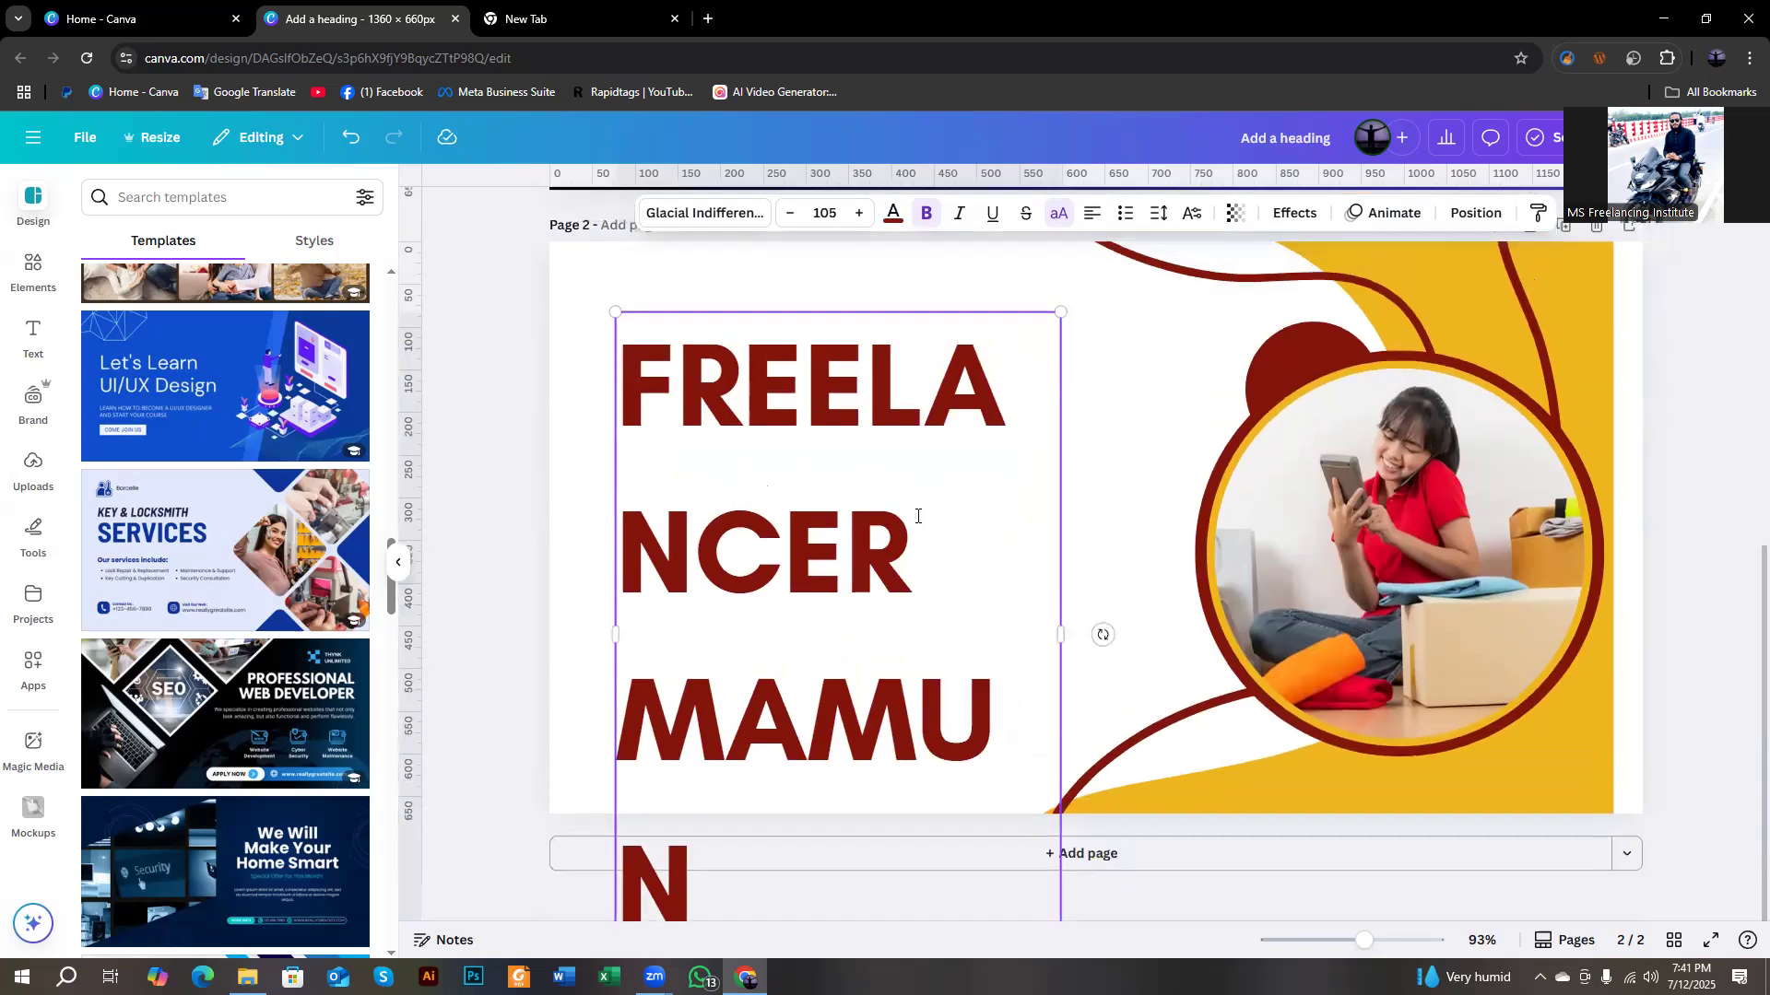
Fit the freelancer heading on one line at font size 52.7 in the upper-left area of page 2.
left_click_drag(1062, 699, 1156, 438)
left_click(878, 636)
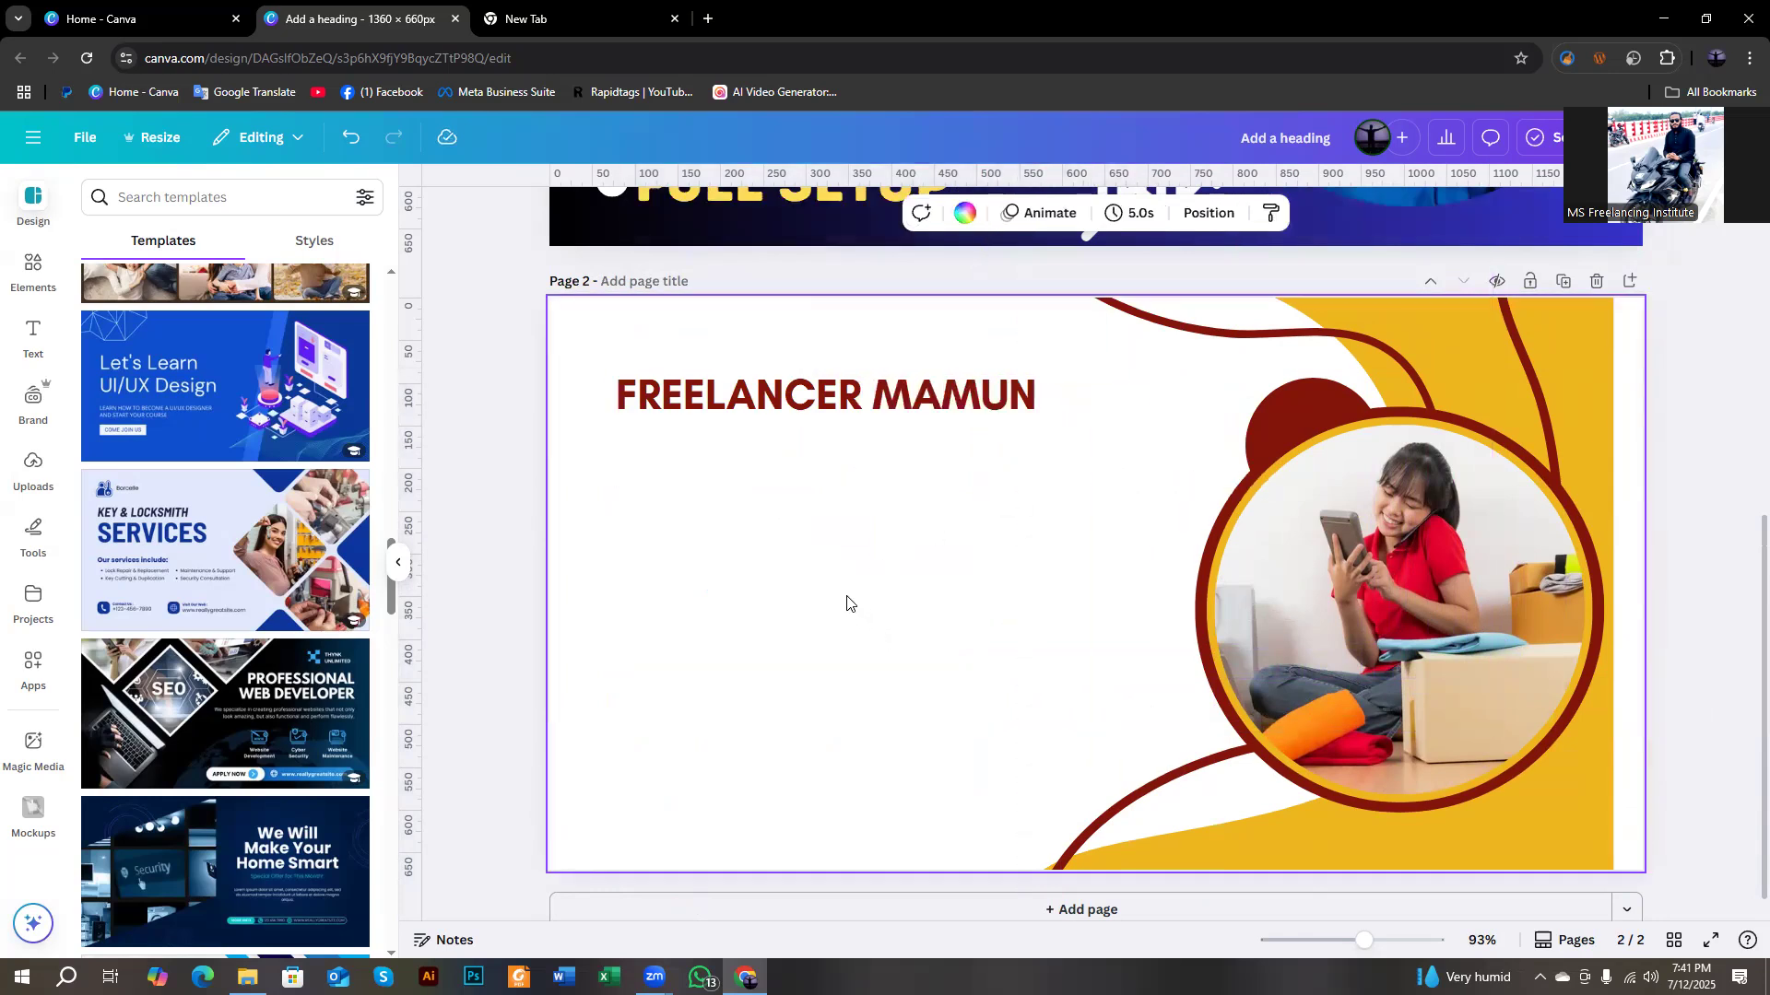
left_click_drag(842, 415, 816, 360)
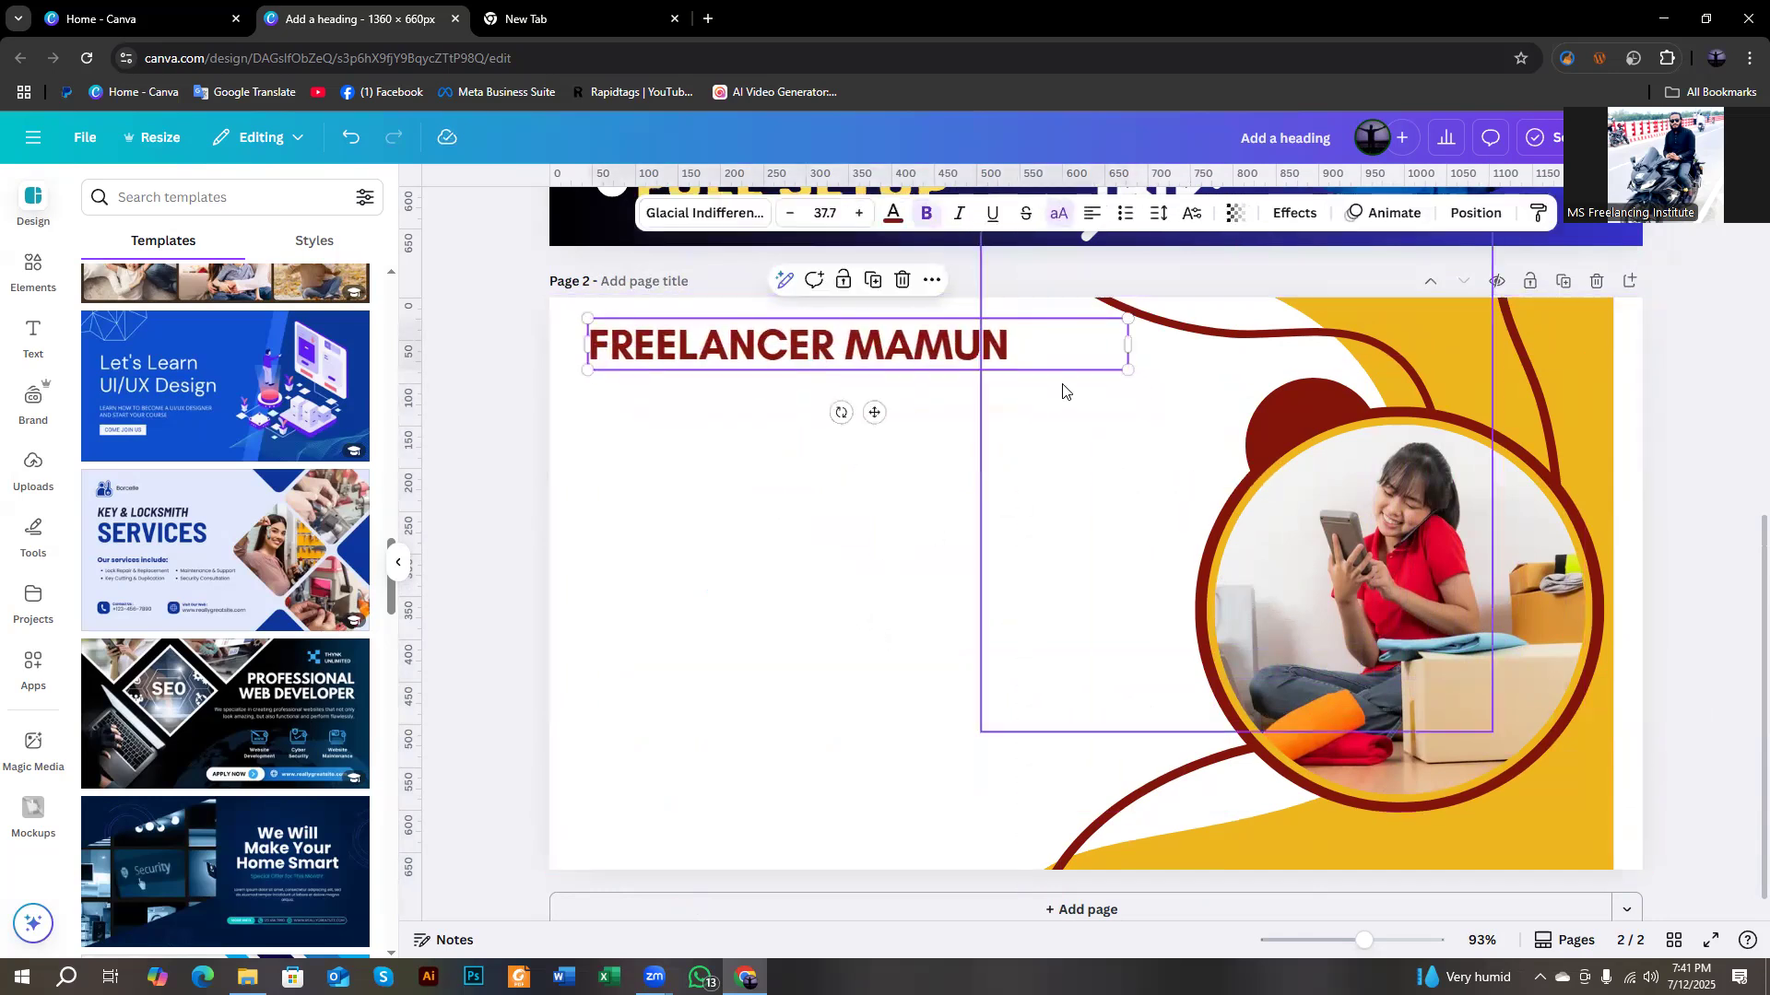
left_click_drag(1131, 371, 1373, 511)
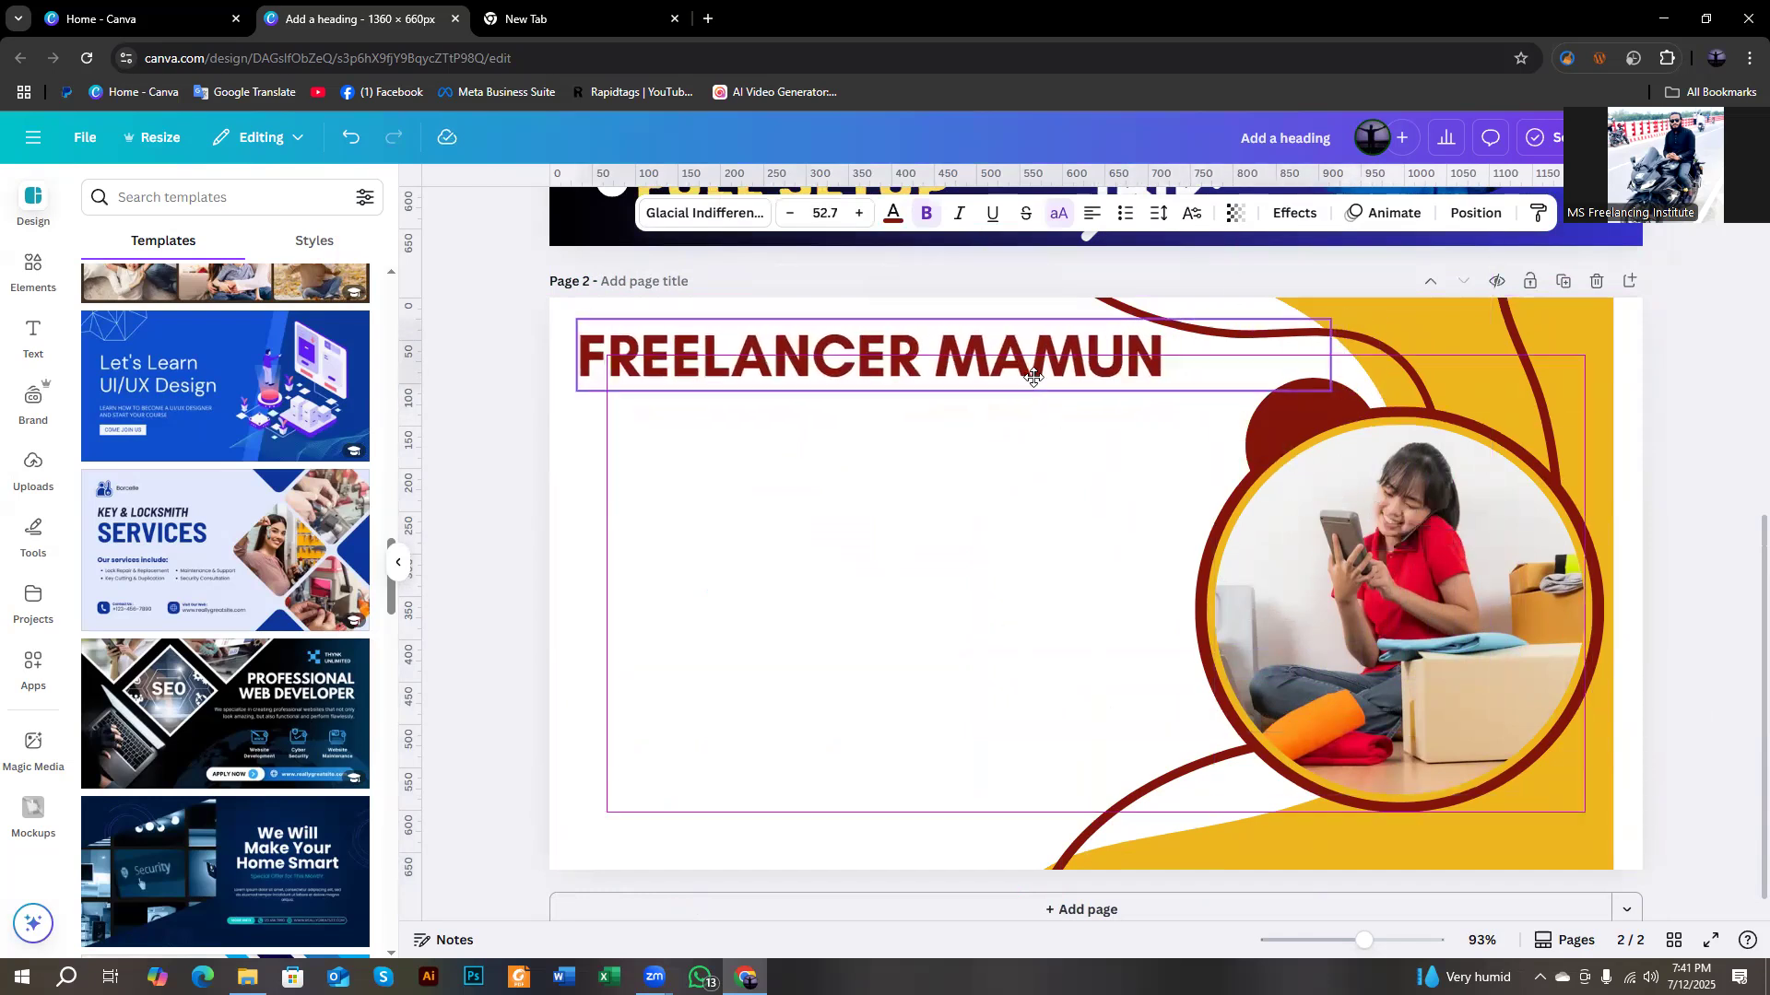
Add a "Digital Marketing" heading to page 2 and place it beneath the freelancer heading.
left_click(527, 464)
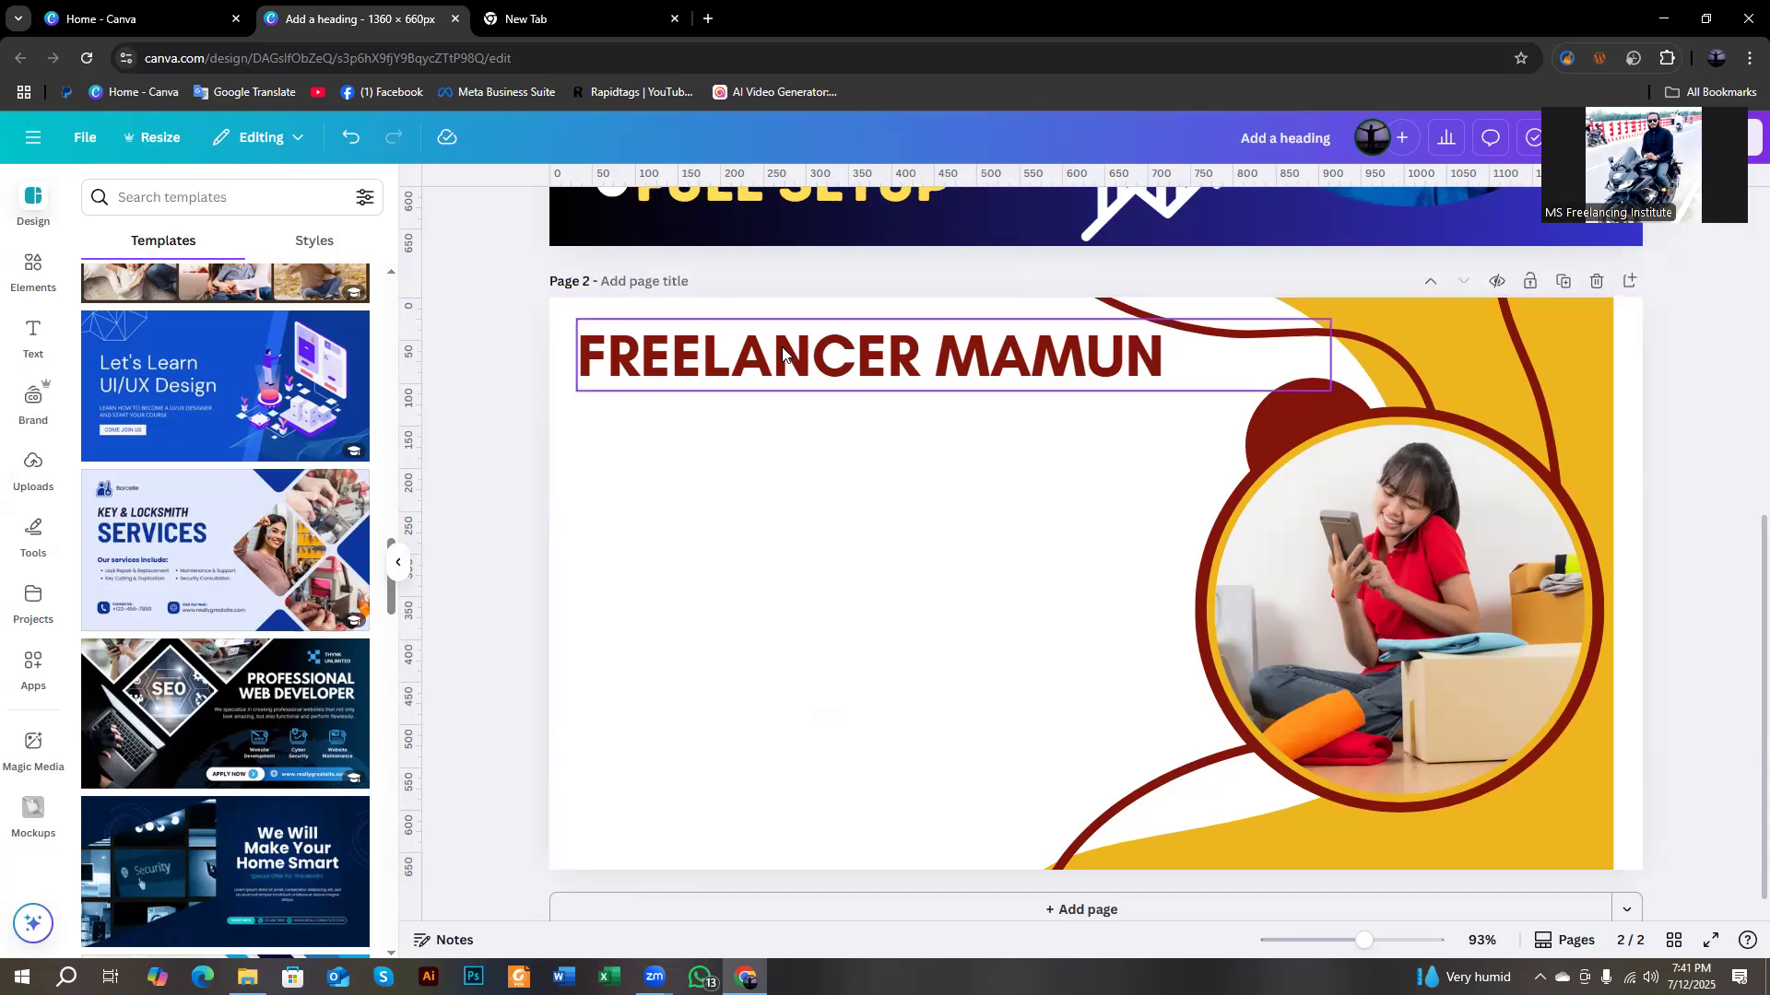
left_click(29, 358)
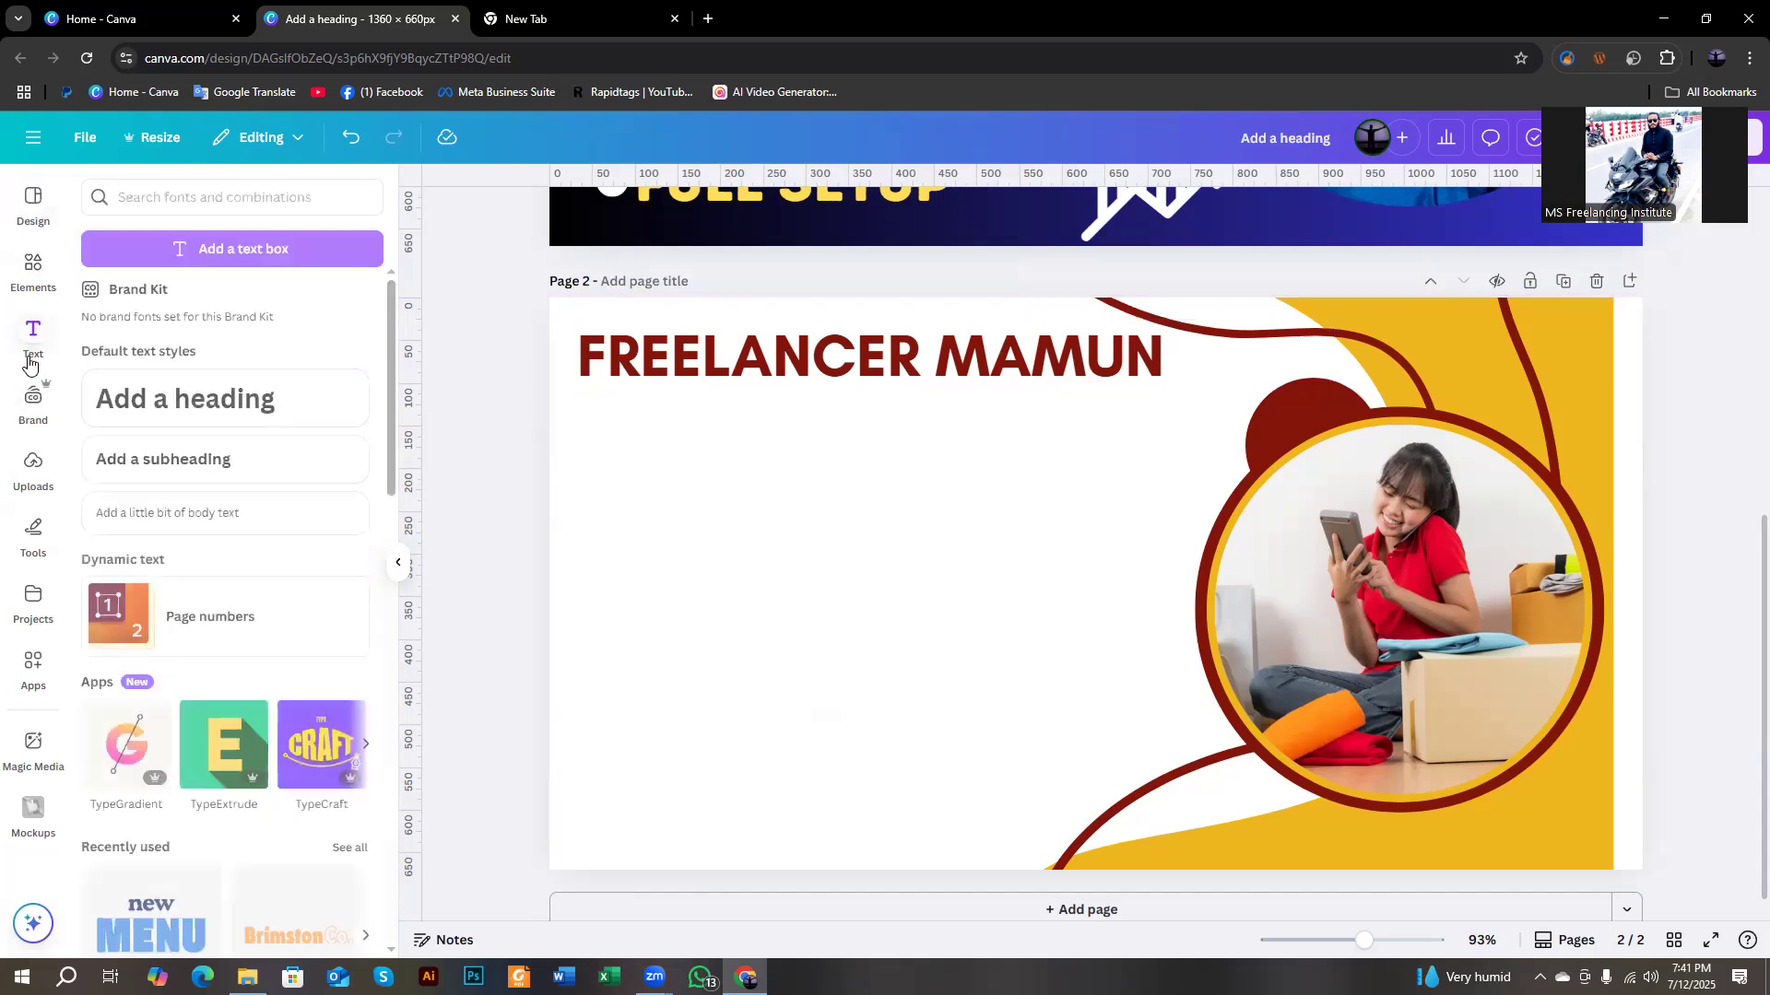
left_click(159, 399)
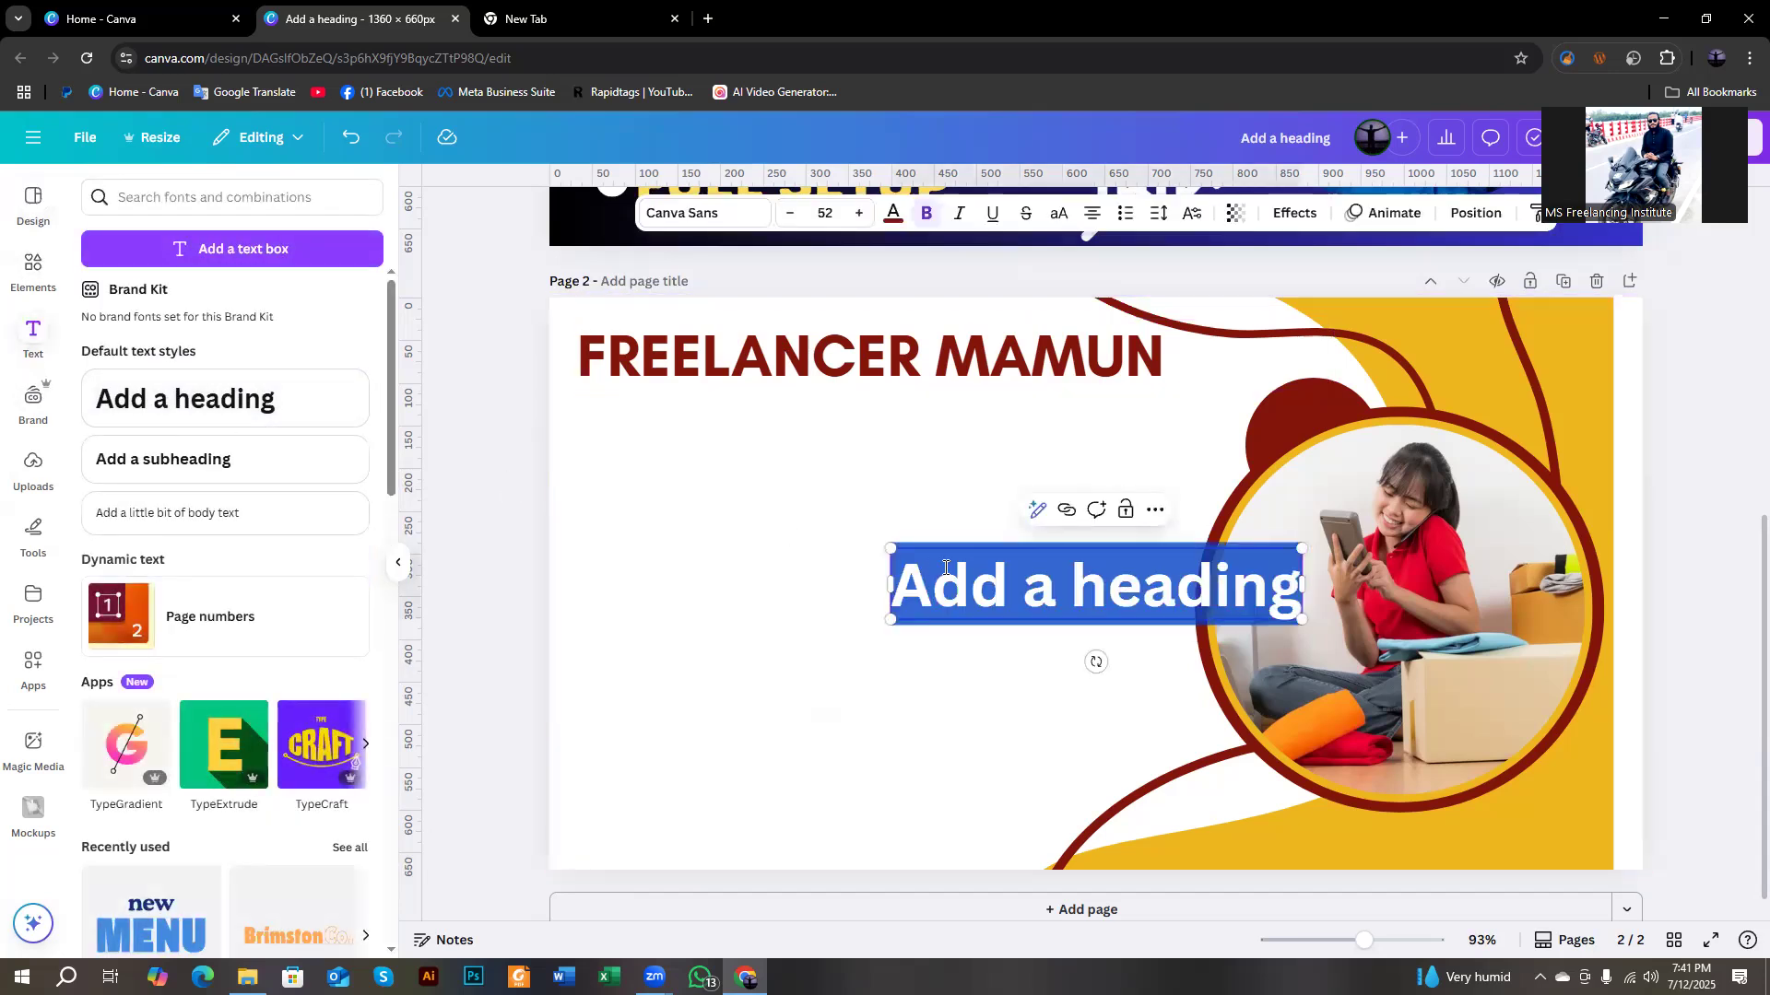
type("Digital Marketing")
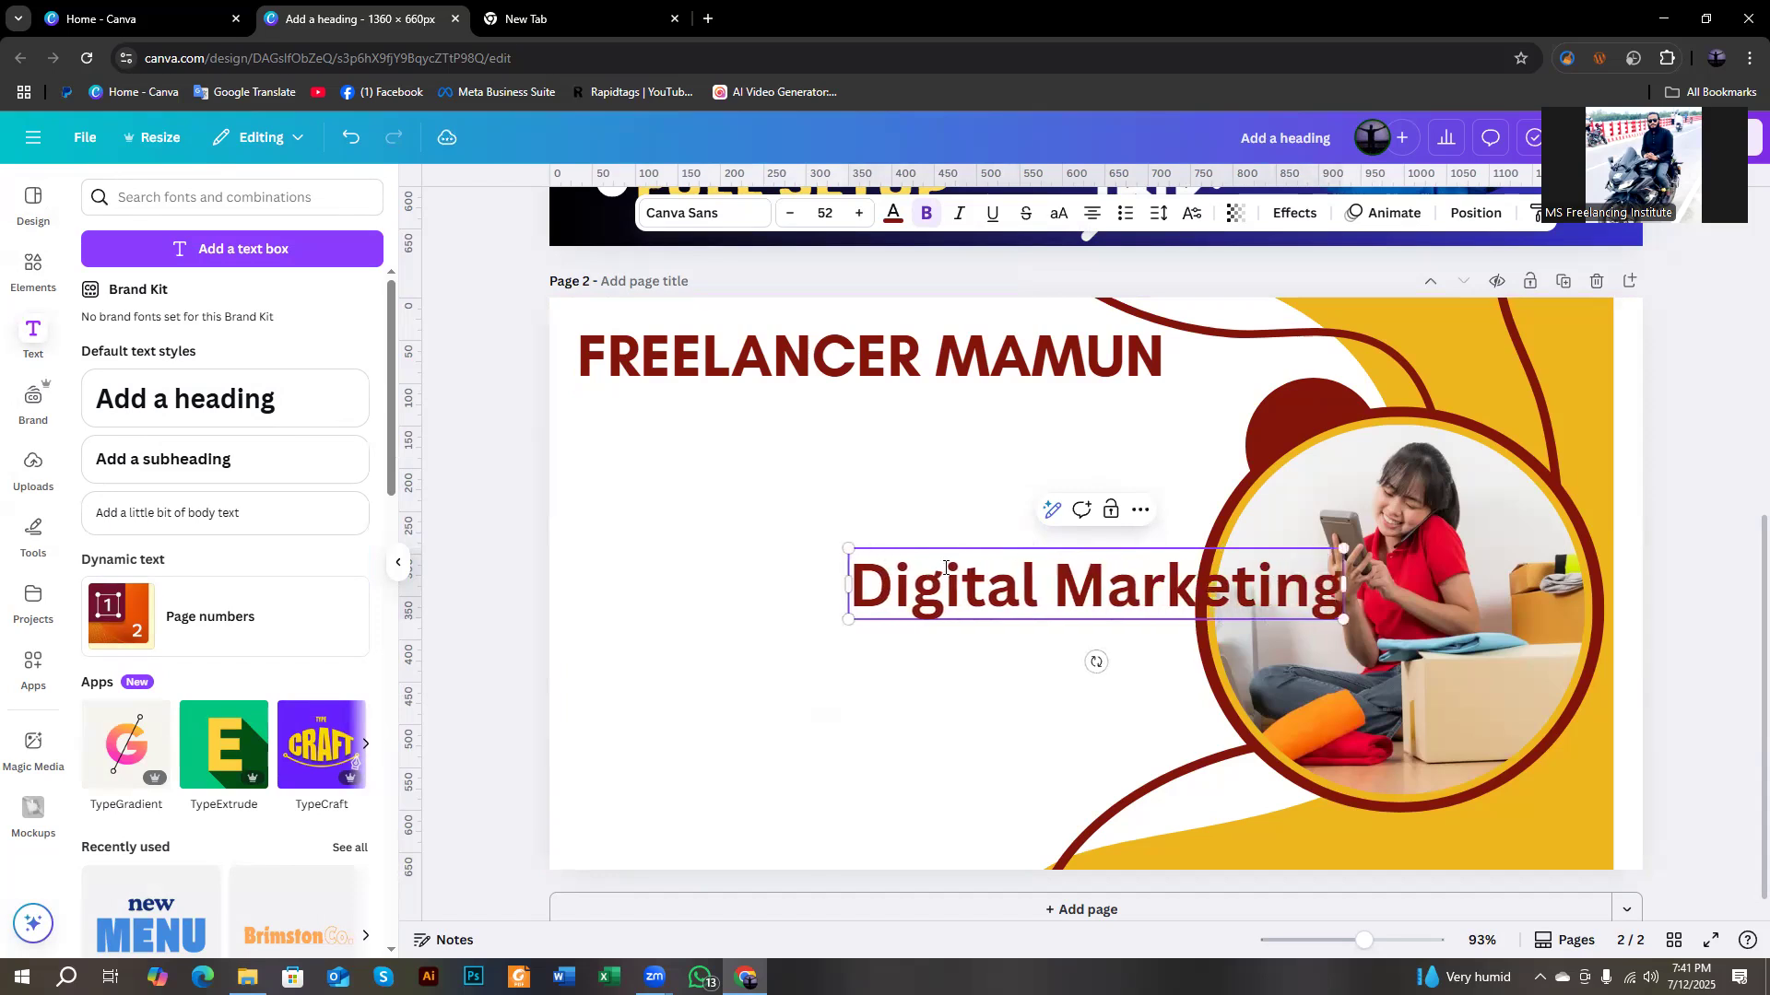
left_click(529, 448)
left_click_drag(979, 601, 760, 466)
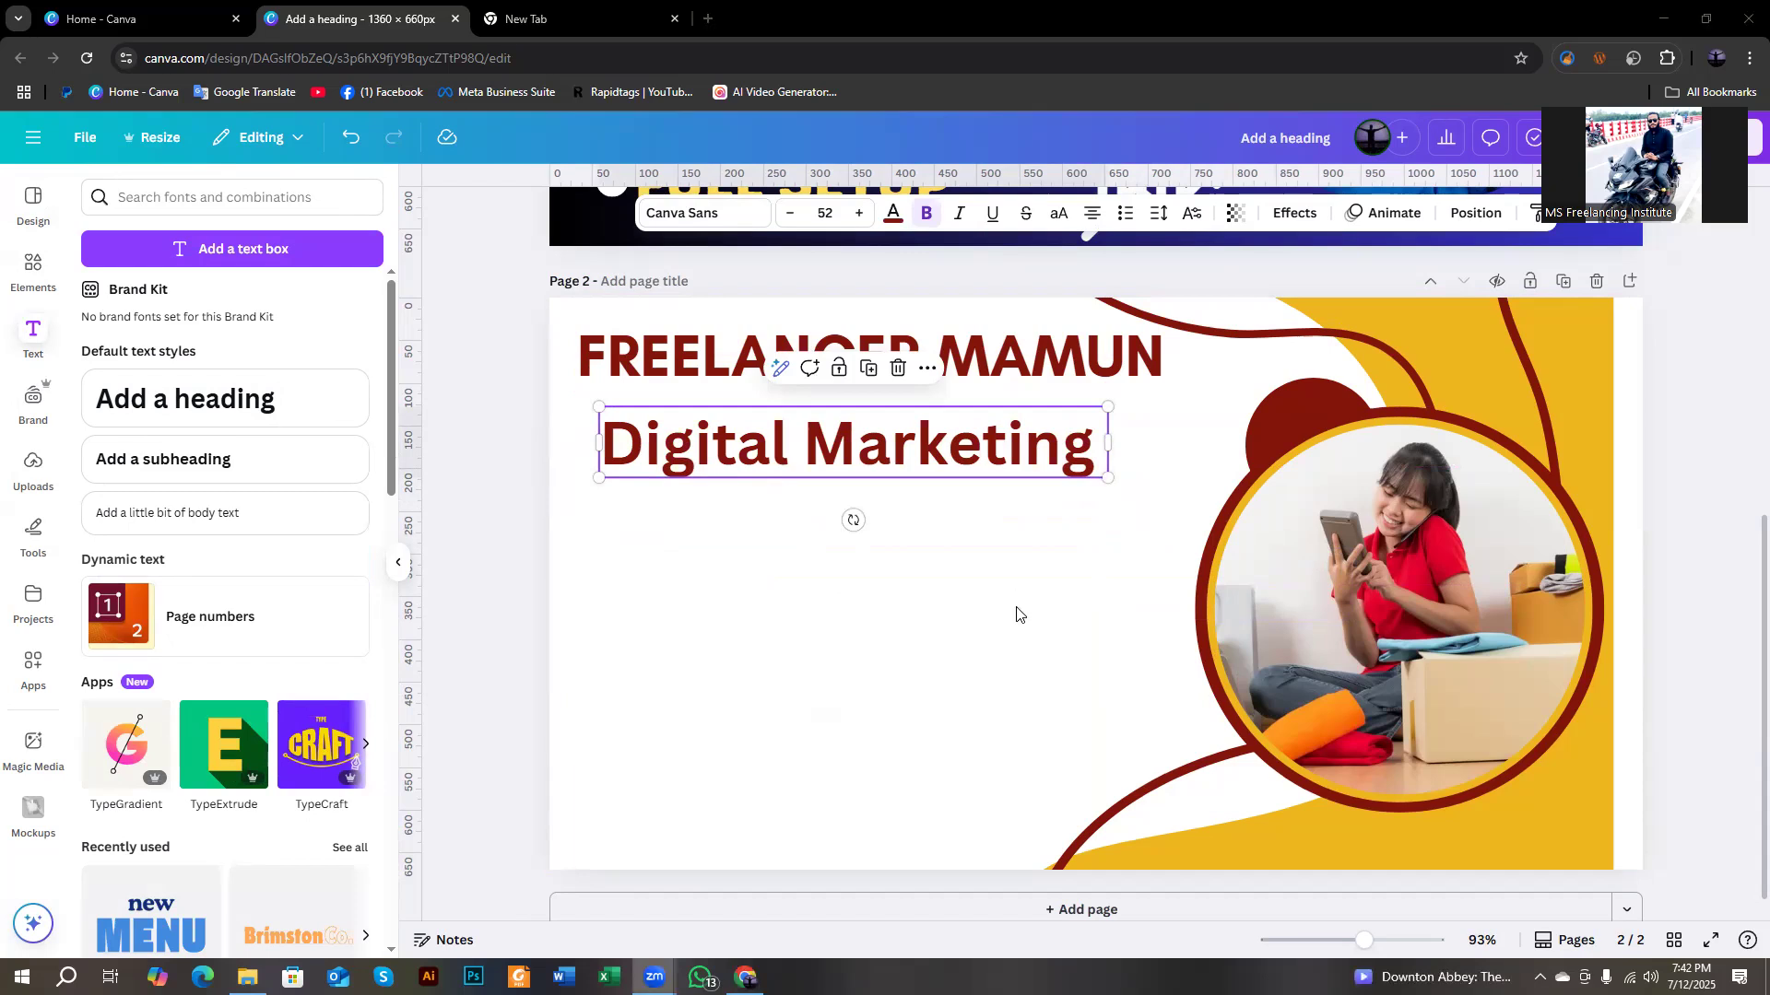
Set the Digital Marketing heading's font to Intro Rust and fit it on one line at font size 49.8.
left_click(687, 212)
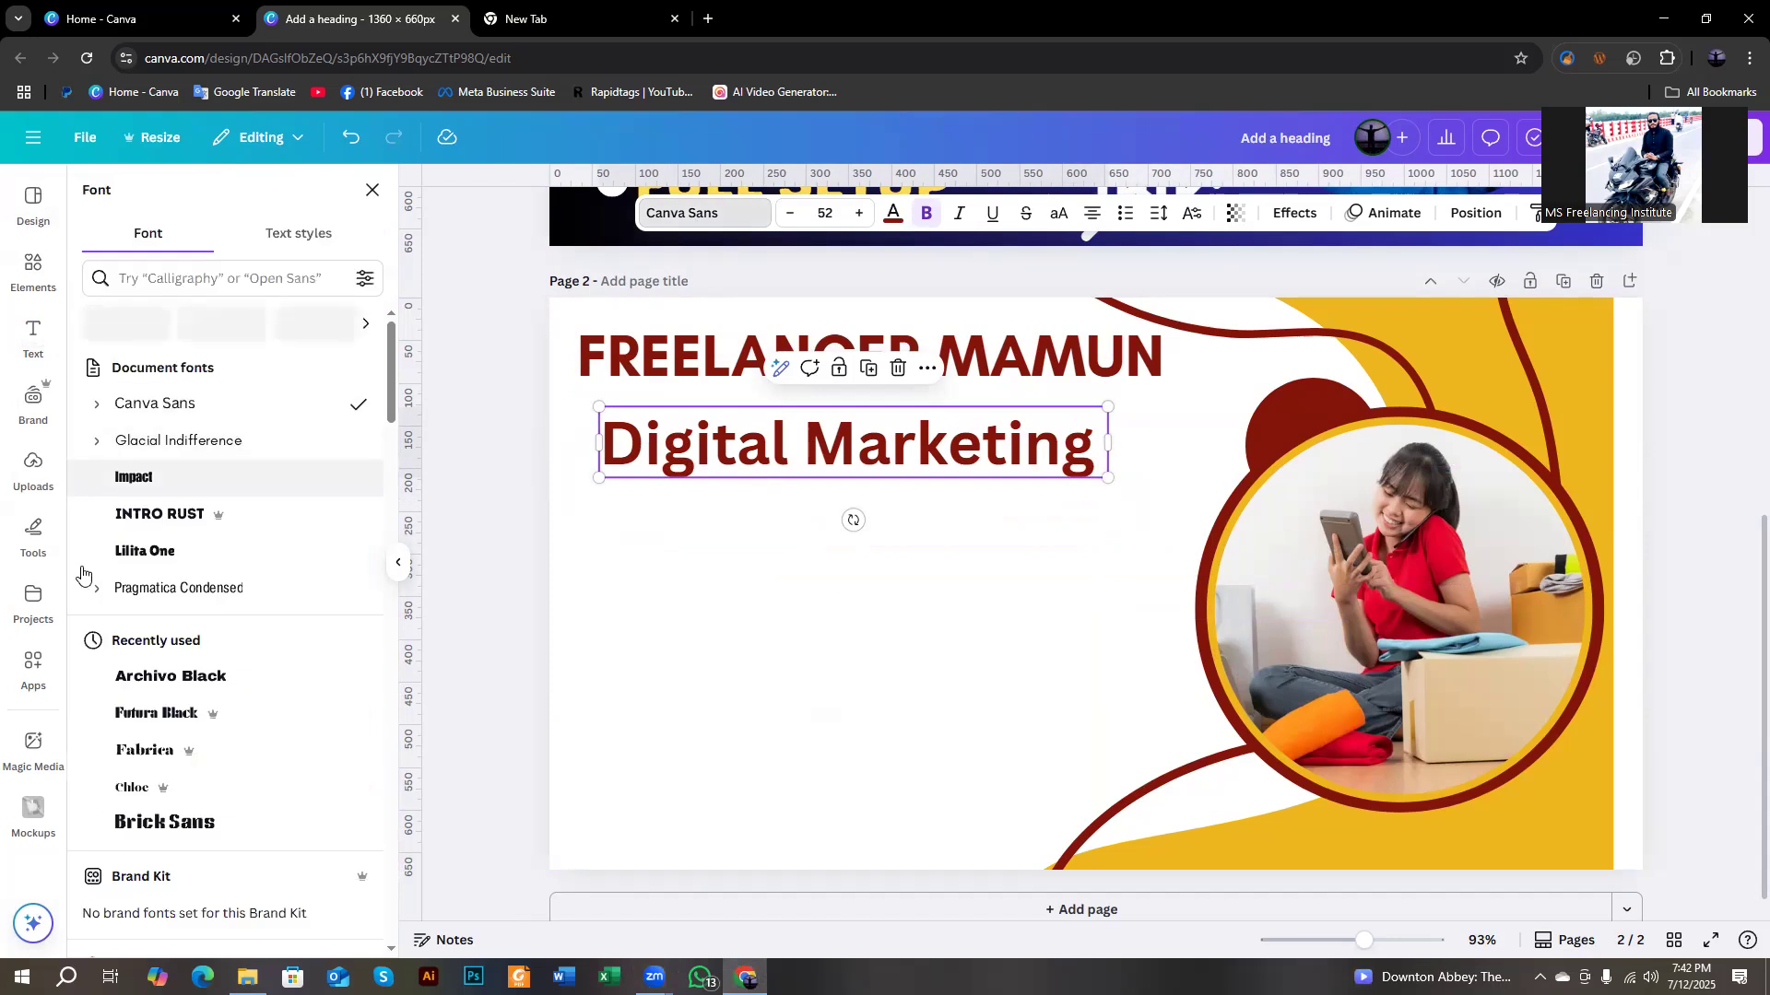
left_click(132, 519)
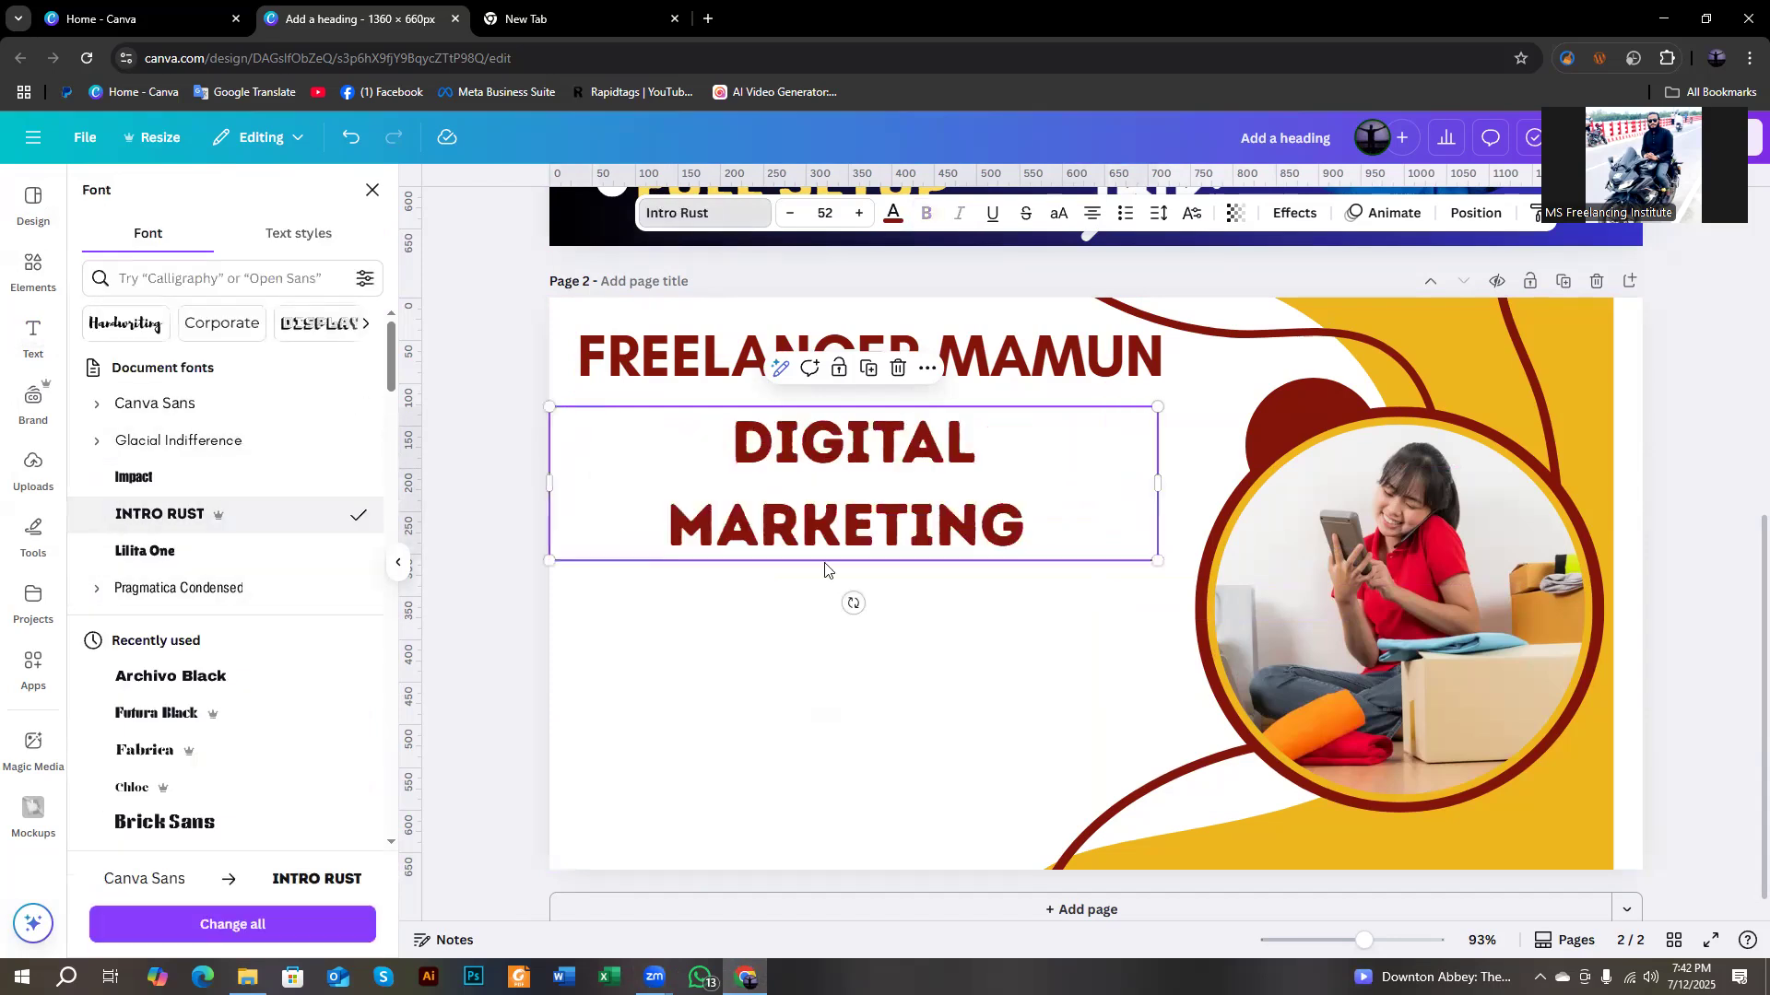
left_click_drag(1158, 483, 1248, 494)
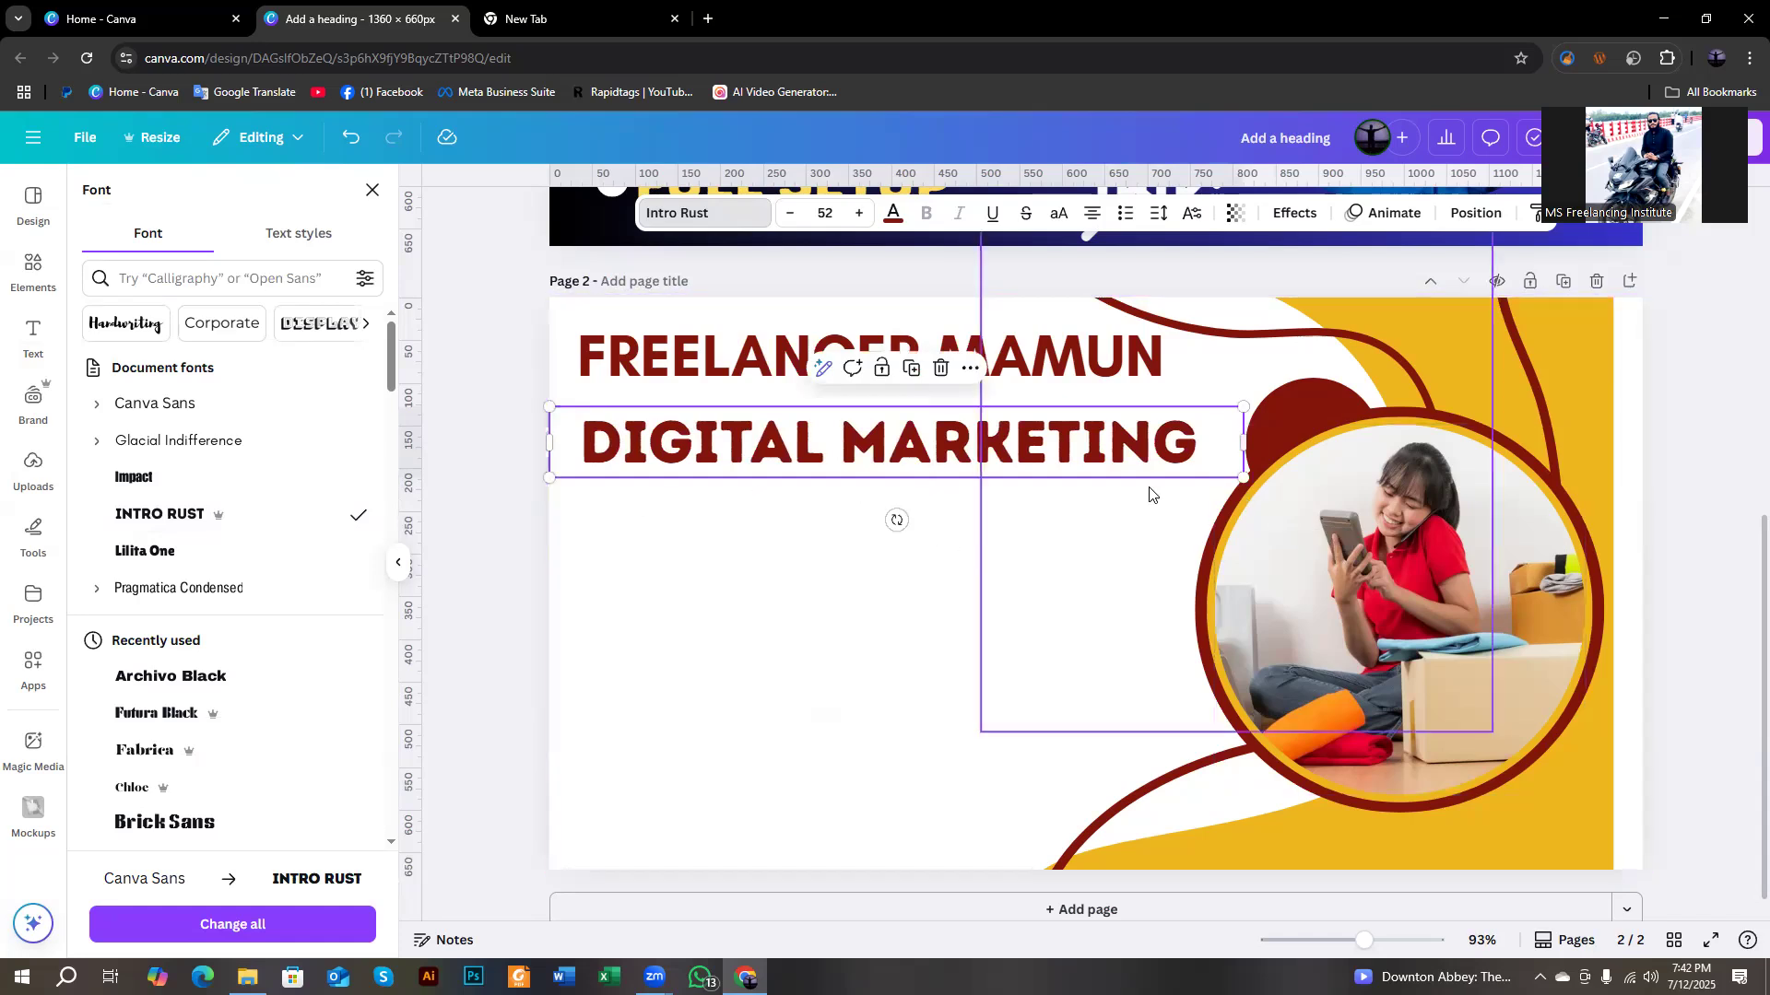
left_click_drag(1225, 484, 1196, 481)
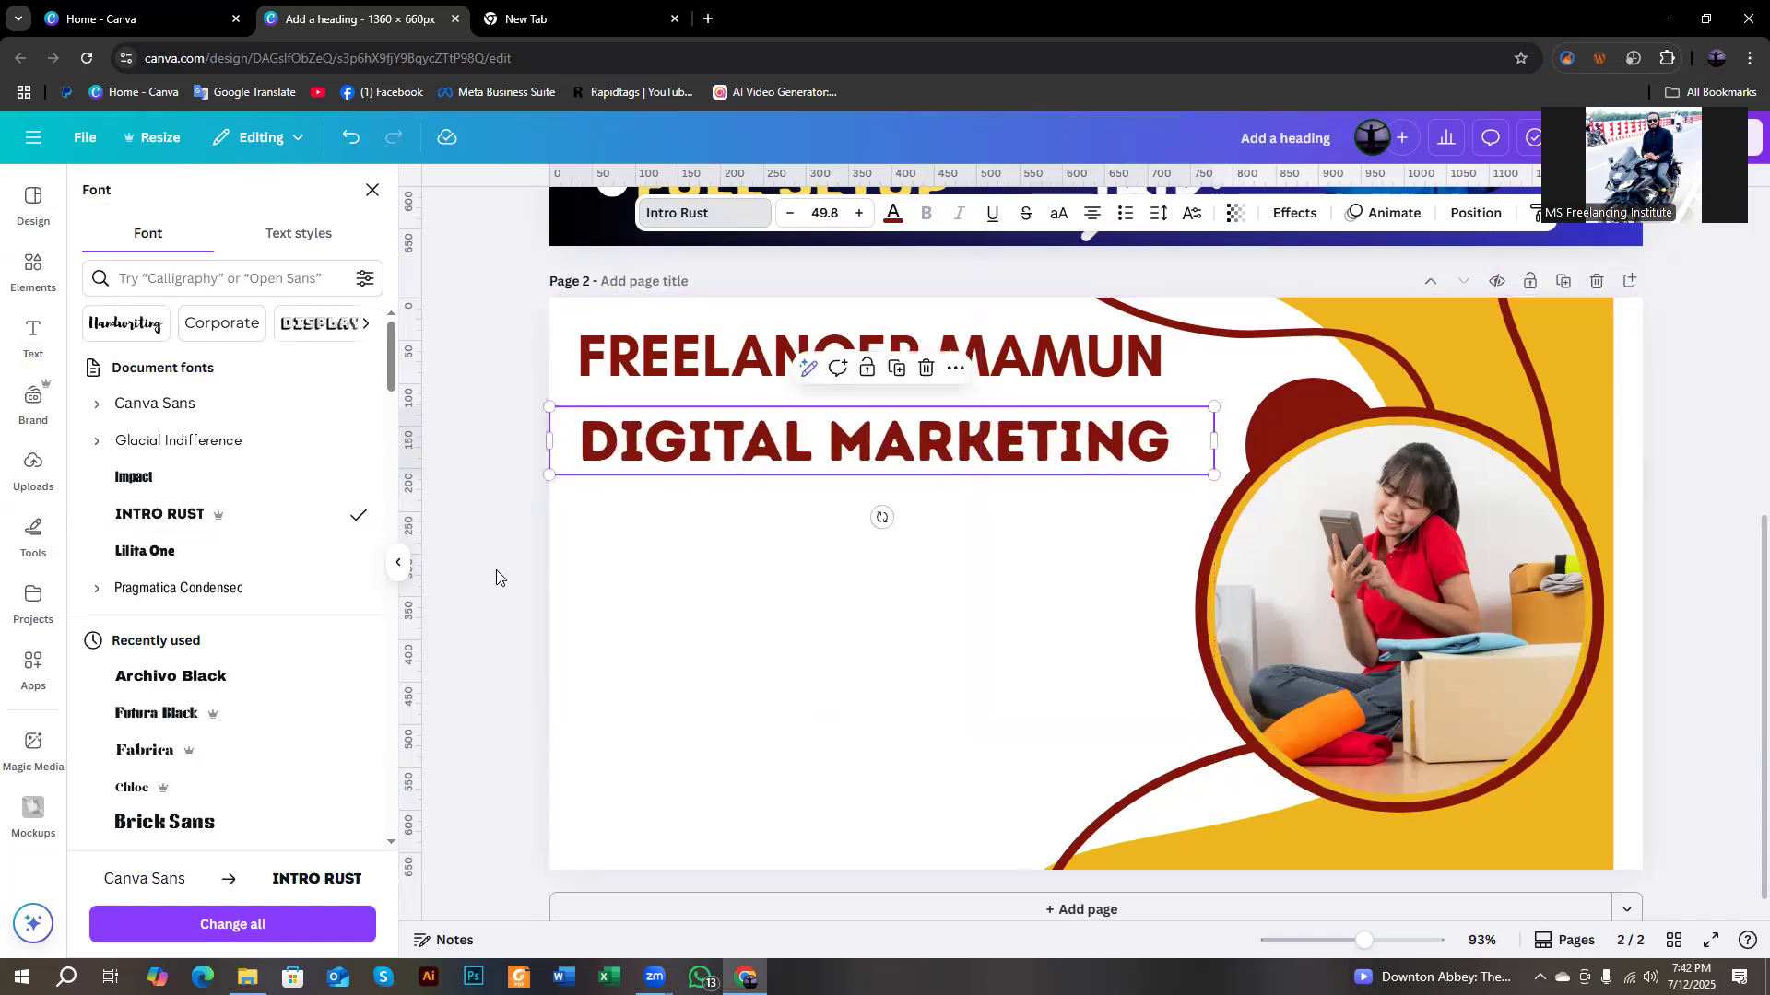
left_click(466, 591)
Shrink the Digital Marketing heading to font size 39.1 and align it directly under the freelancer heading's left edge.
left_click(815, 468)
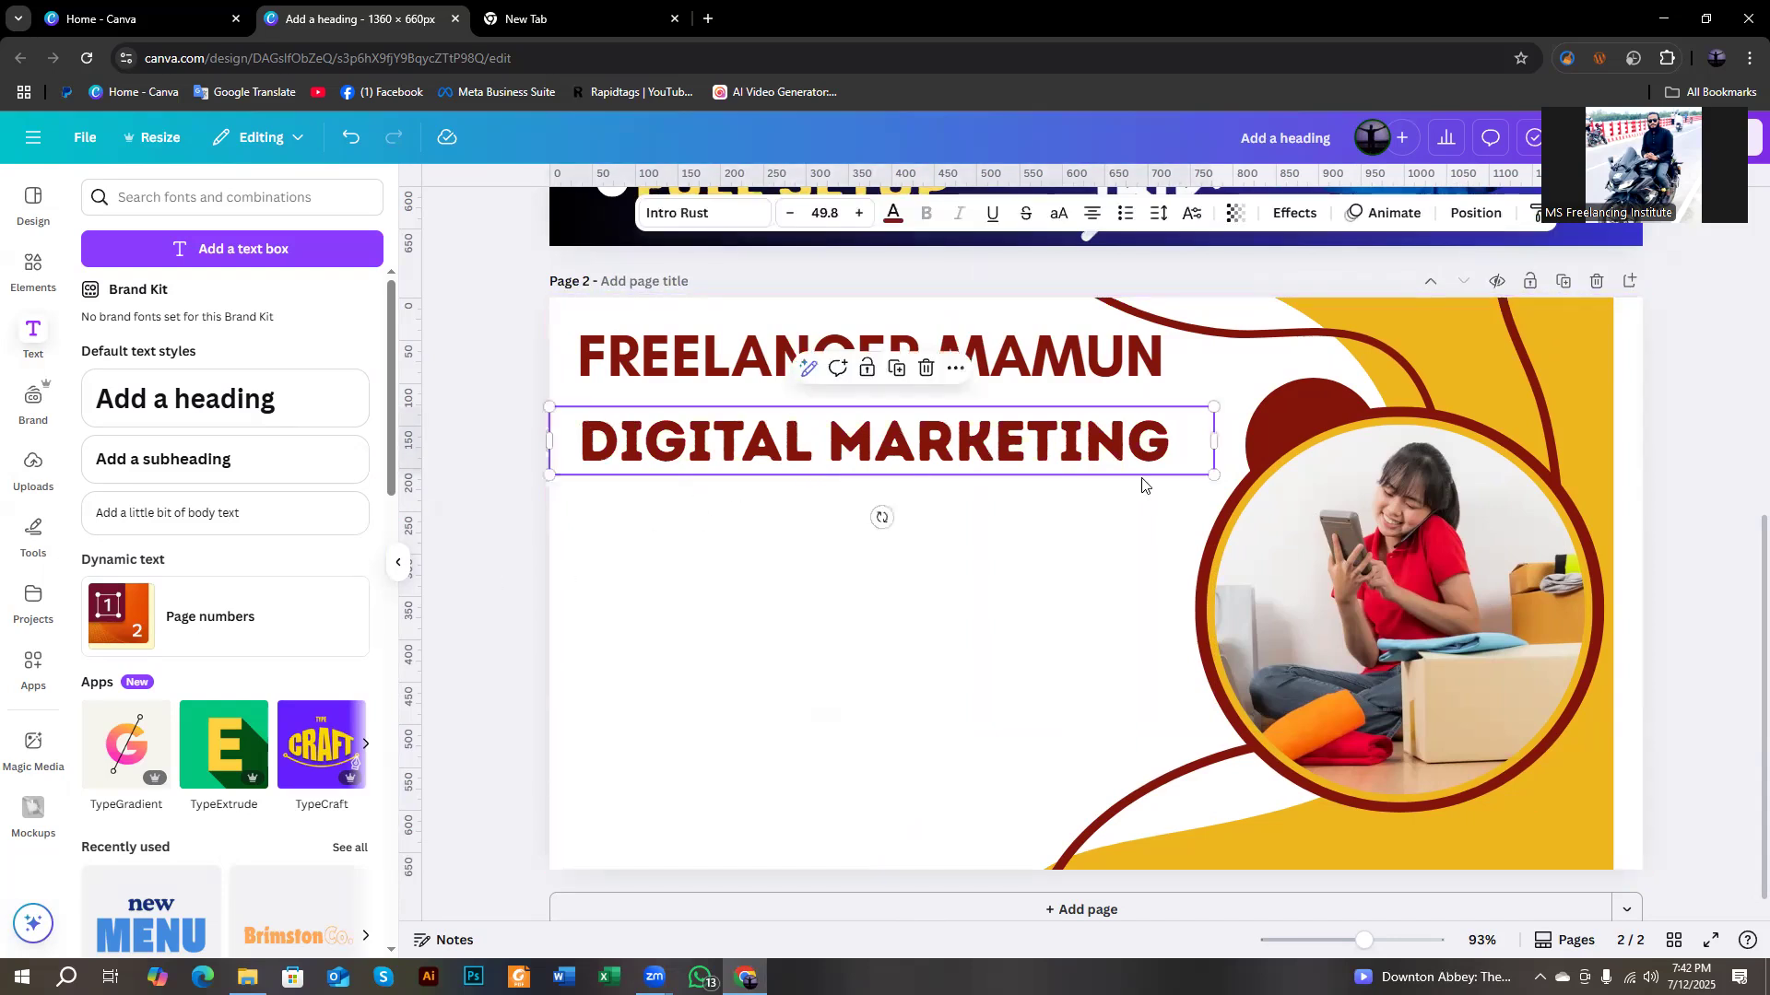
left_click_drag(1206, 478, 1145, 467)
left_click_drag(1039, 445, 953, 442)
left_click(955, 529)
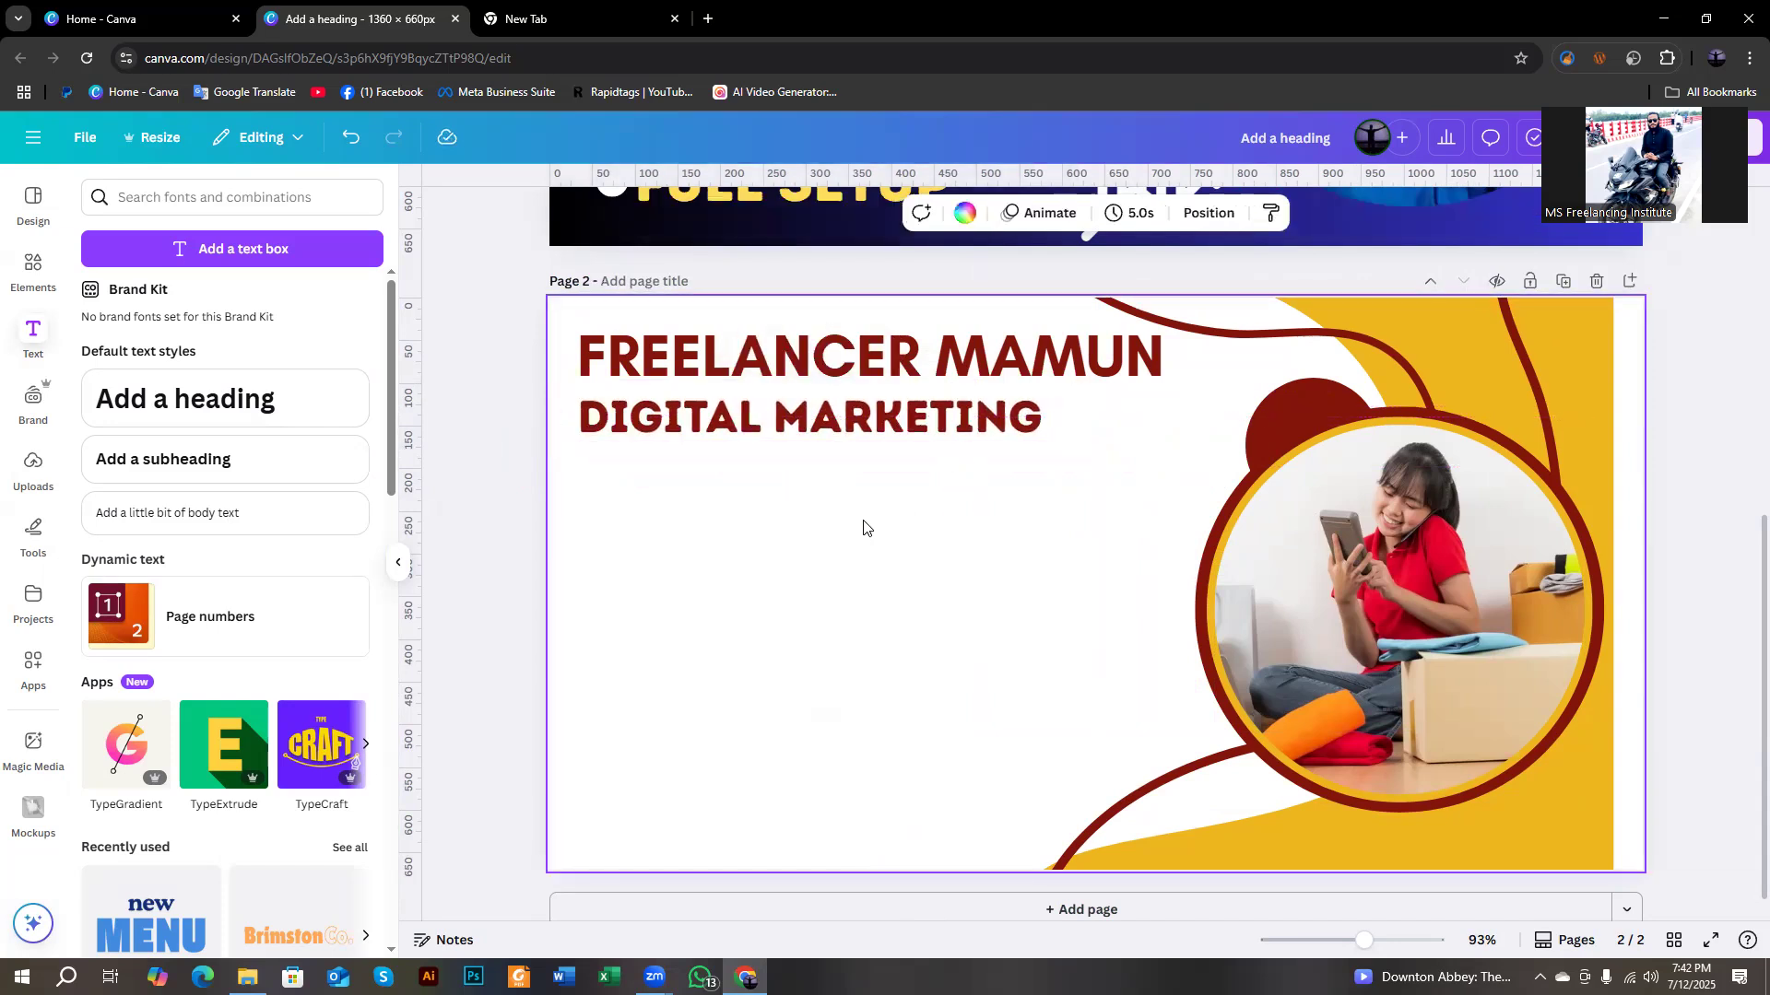
Duplicate the Digital Marketing heading below itself, replace the copy's text with "EXPERT" and align it with the lines above.
left_click(866, 415)
left_click(830, 352)
left_click_drag(845, 443, 853, 495)
double_click(852, 493)
type("E")
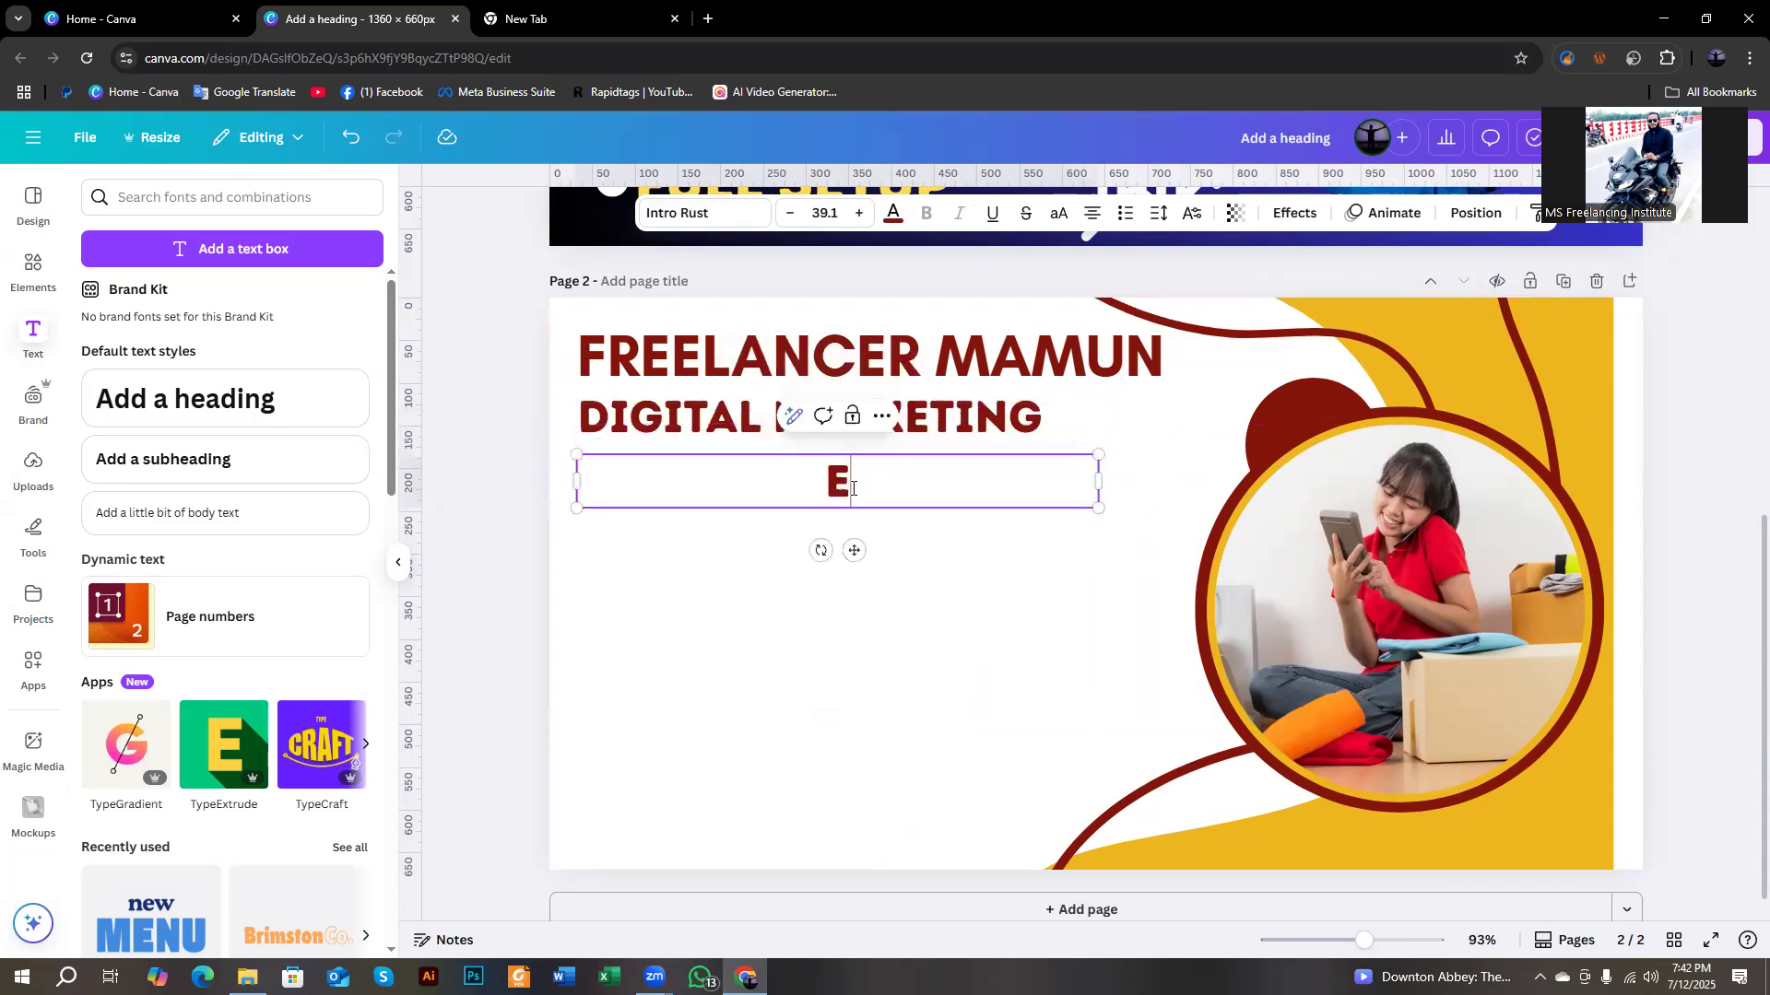
type("XPERT")
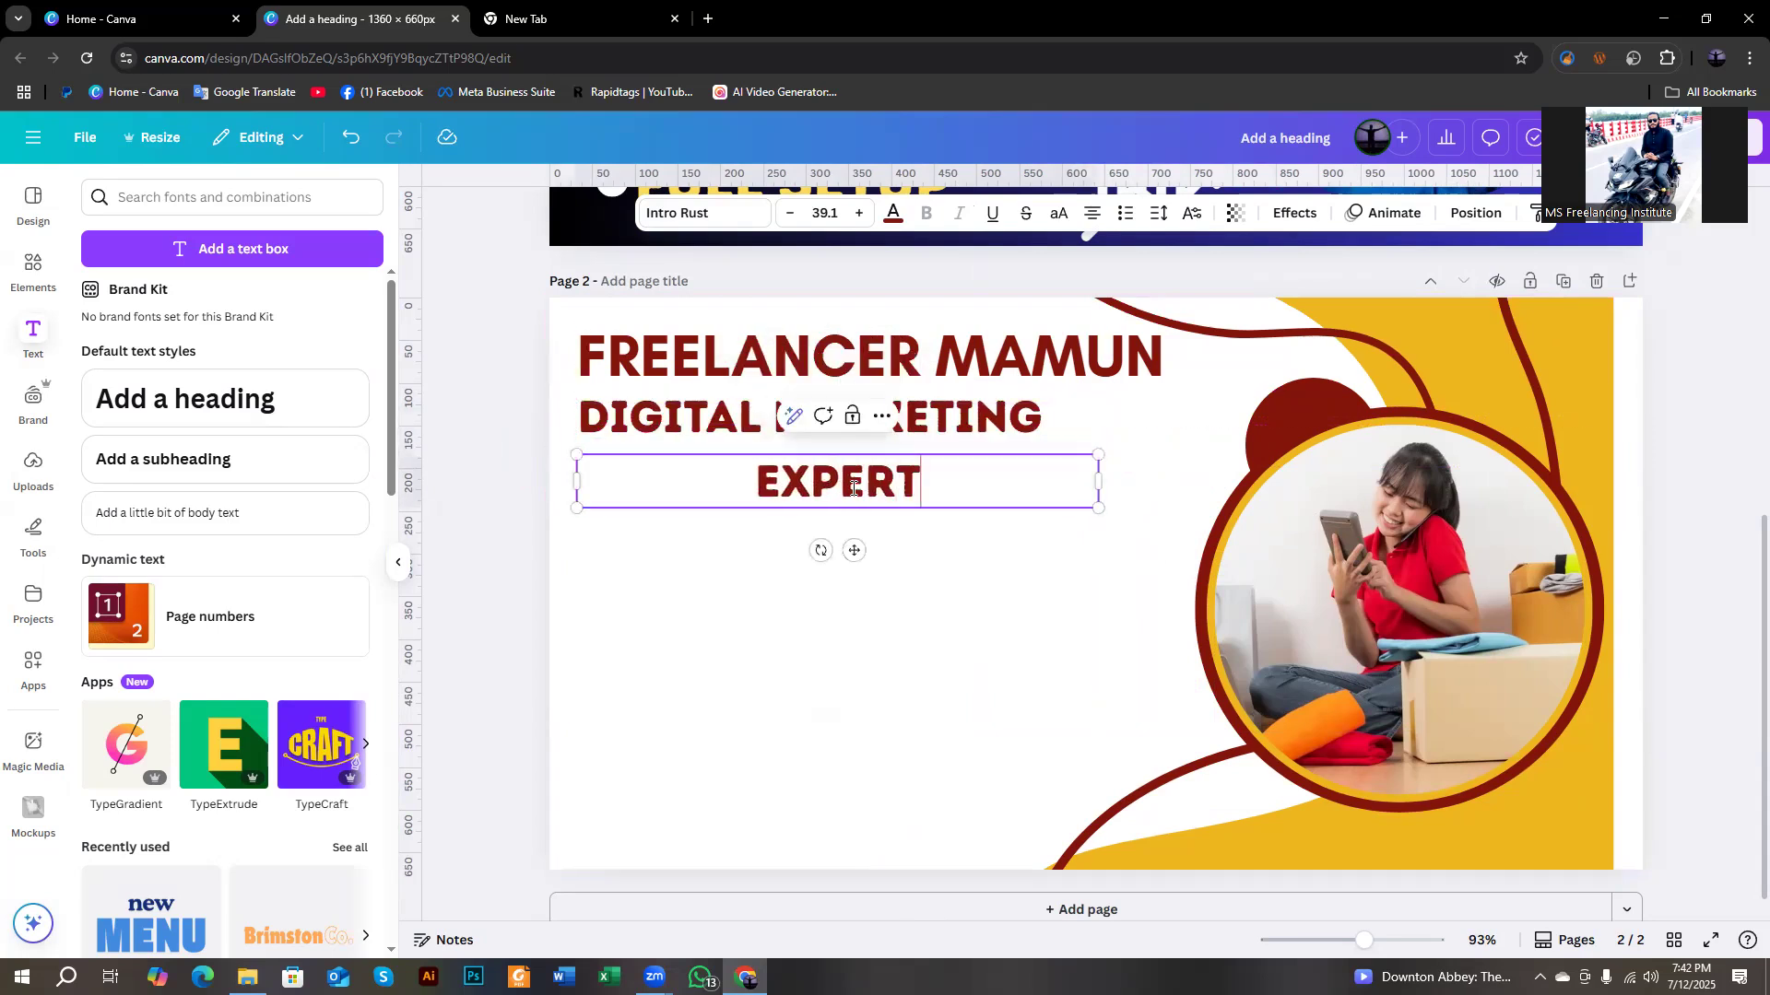
left_click(490, 457)
left_click_drag(737, 479, 623, 477)
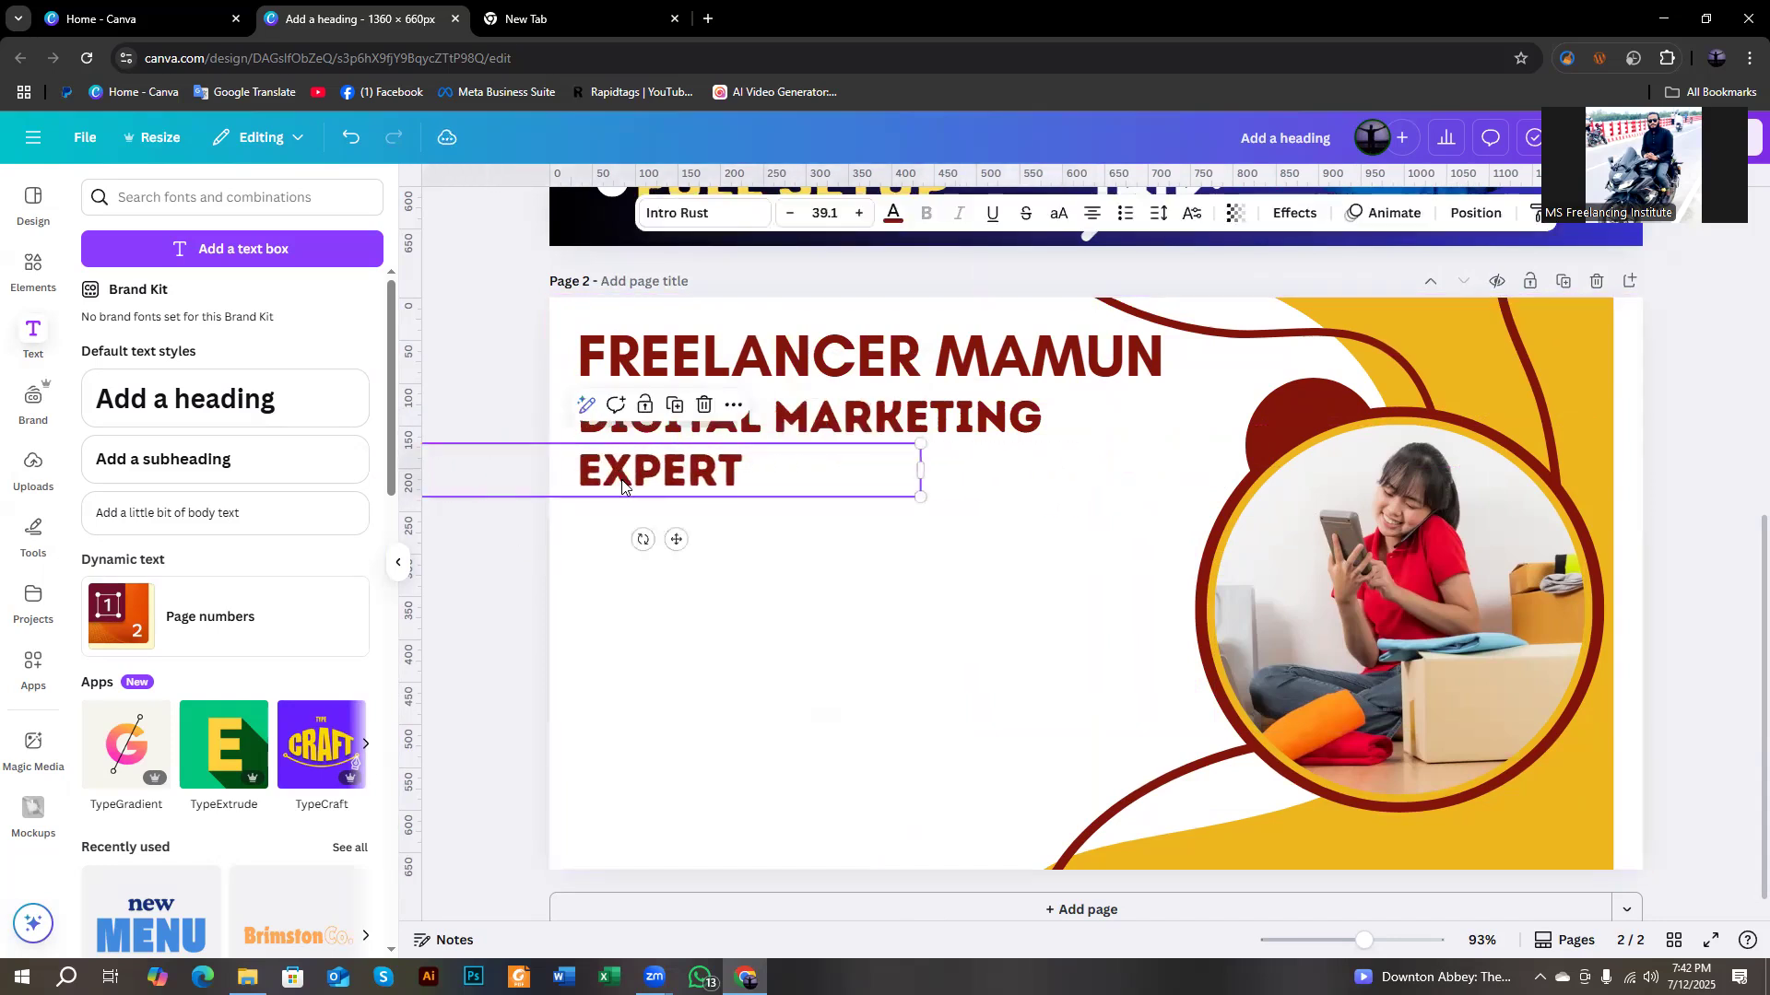
Change the DIGITAL MARKETING heading's text color to black.
left_click(713, 337)
left_click(747, 416)
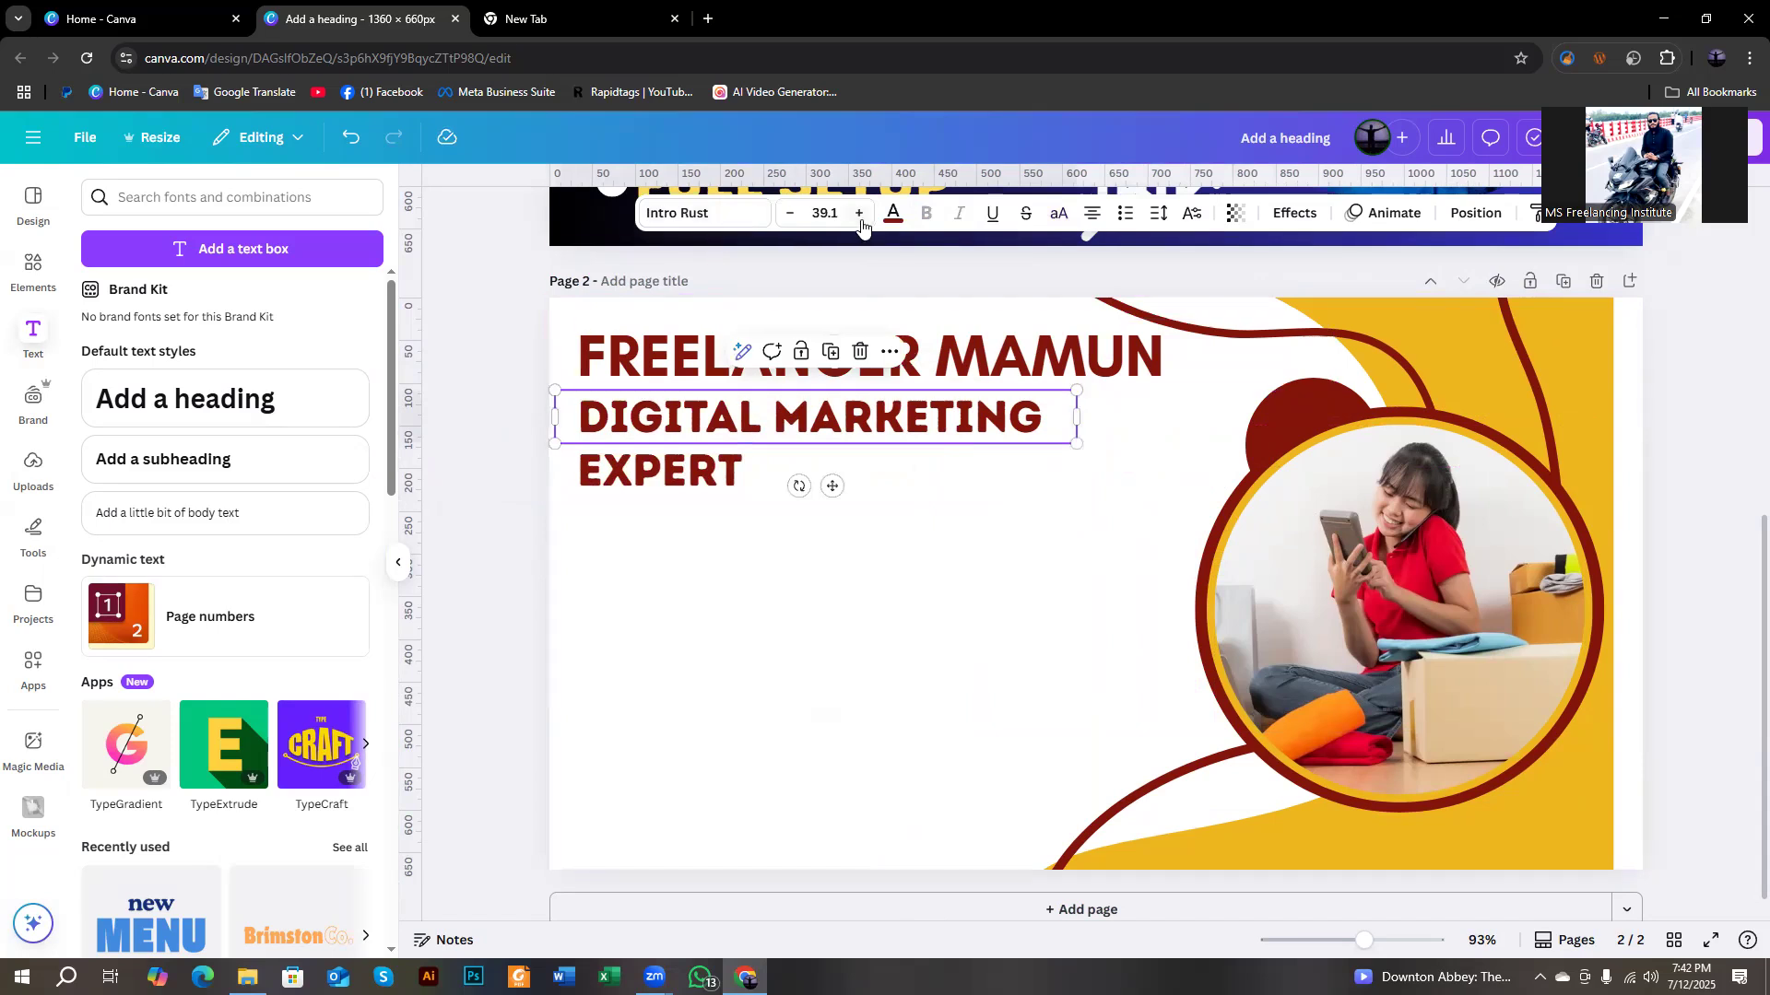
left_click(894, 213)
left_click(145, 326)
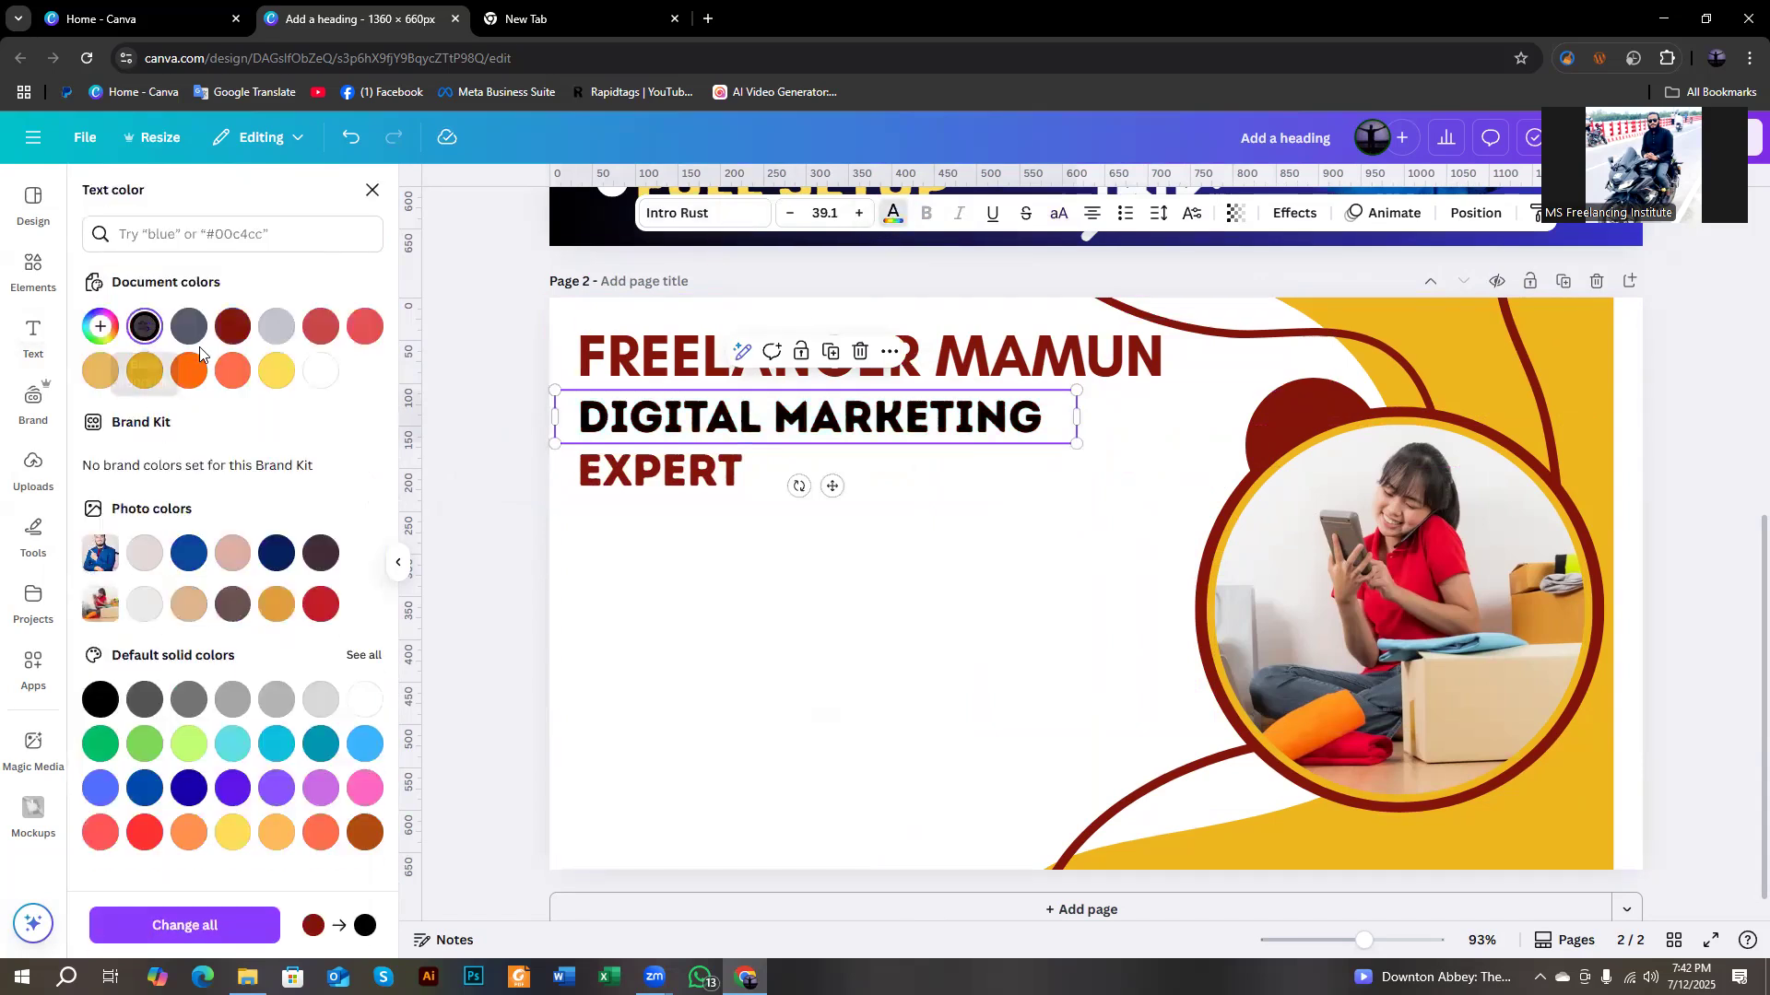
Try several text colors on the EXPERT heading and settle on violet from the default solid colors.
left_click(663, 452)
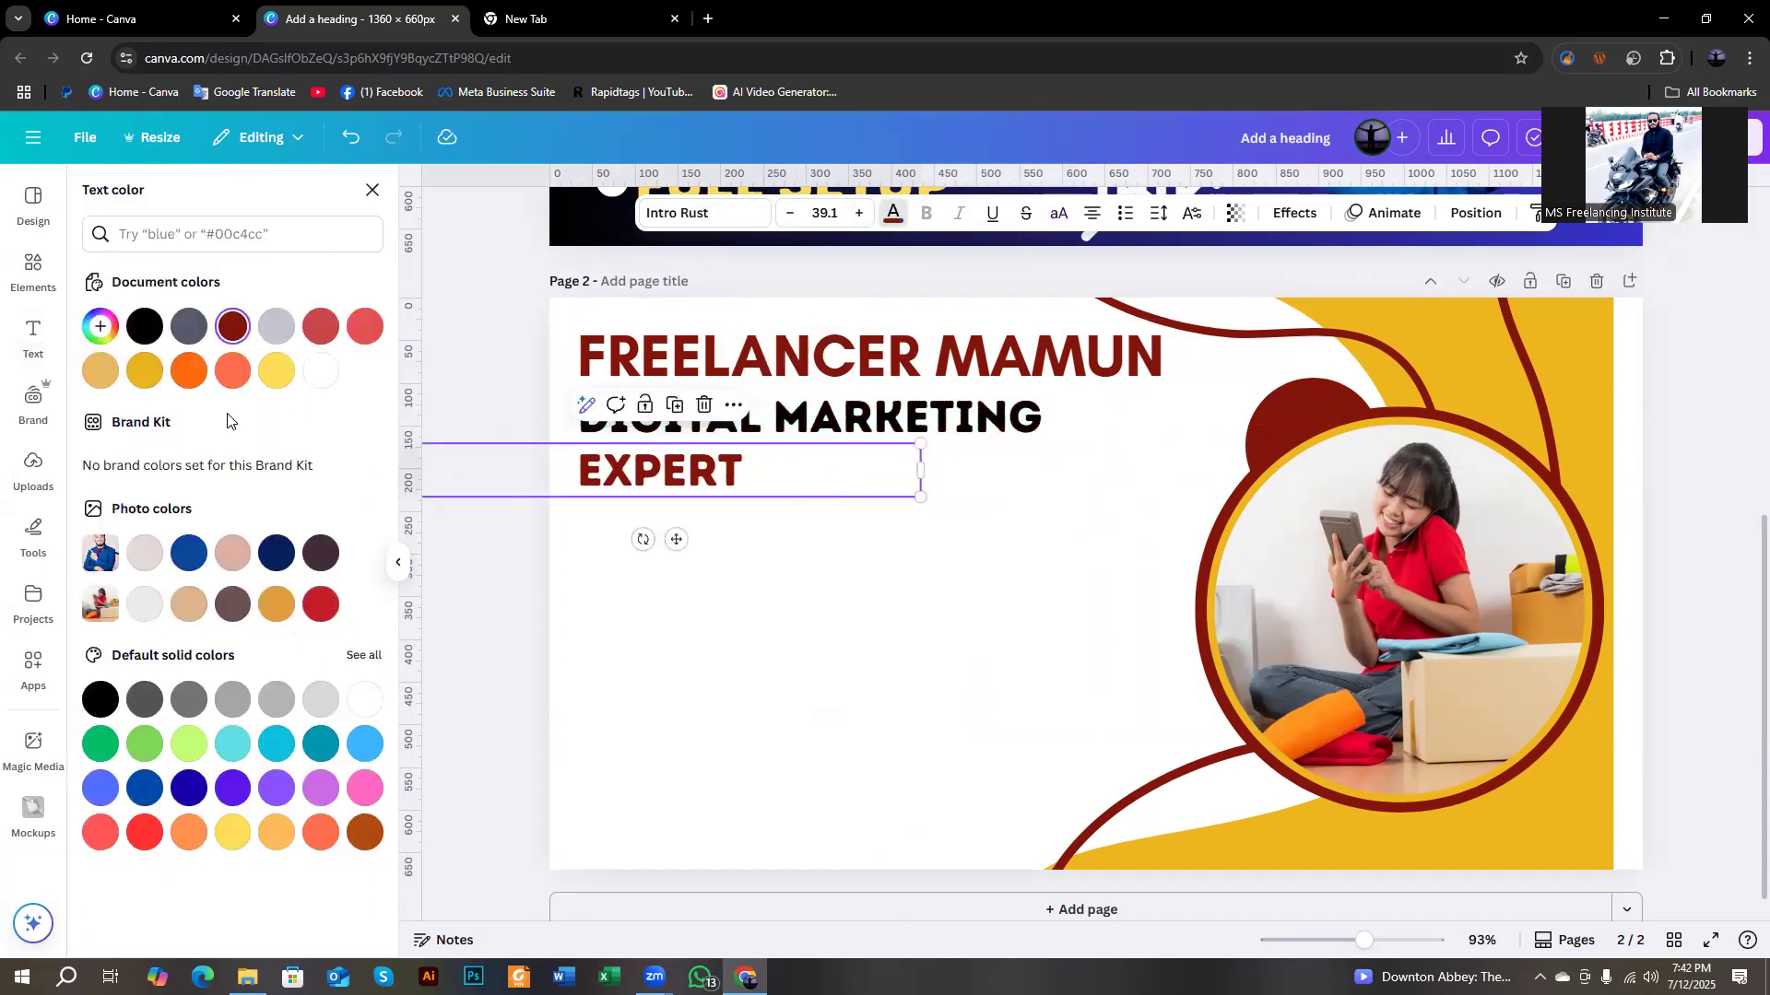
left_click(279, 373)
left_click(145, 371)
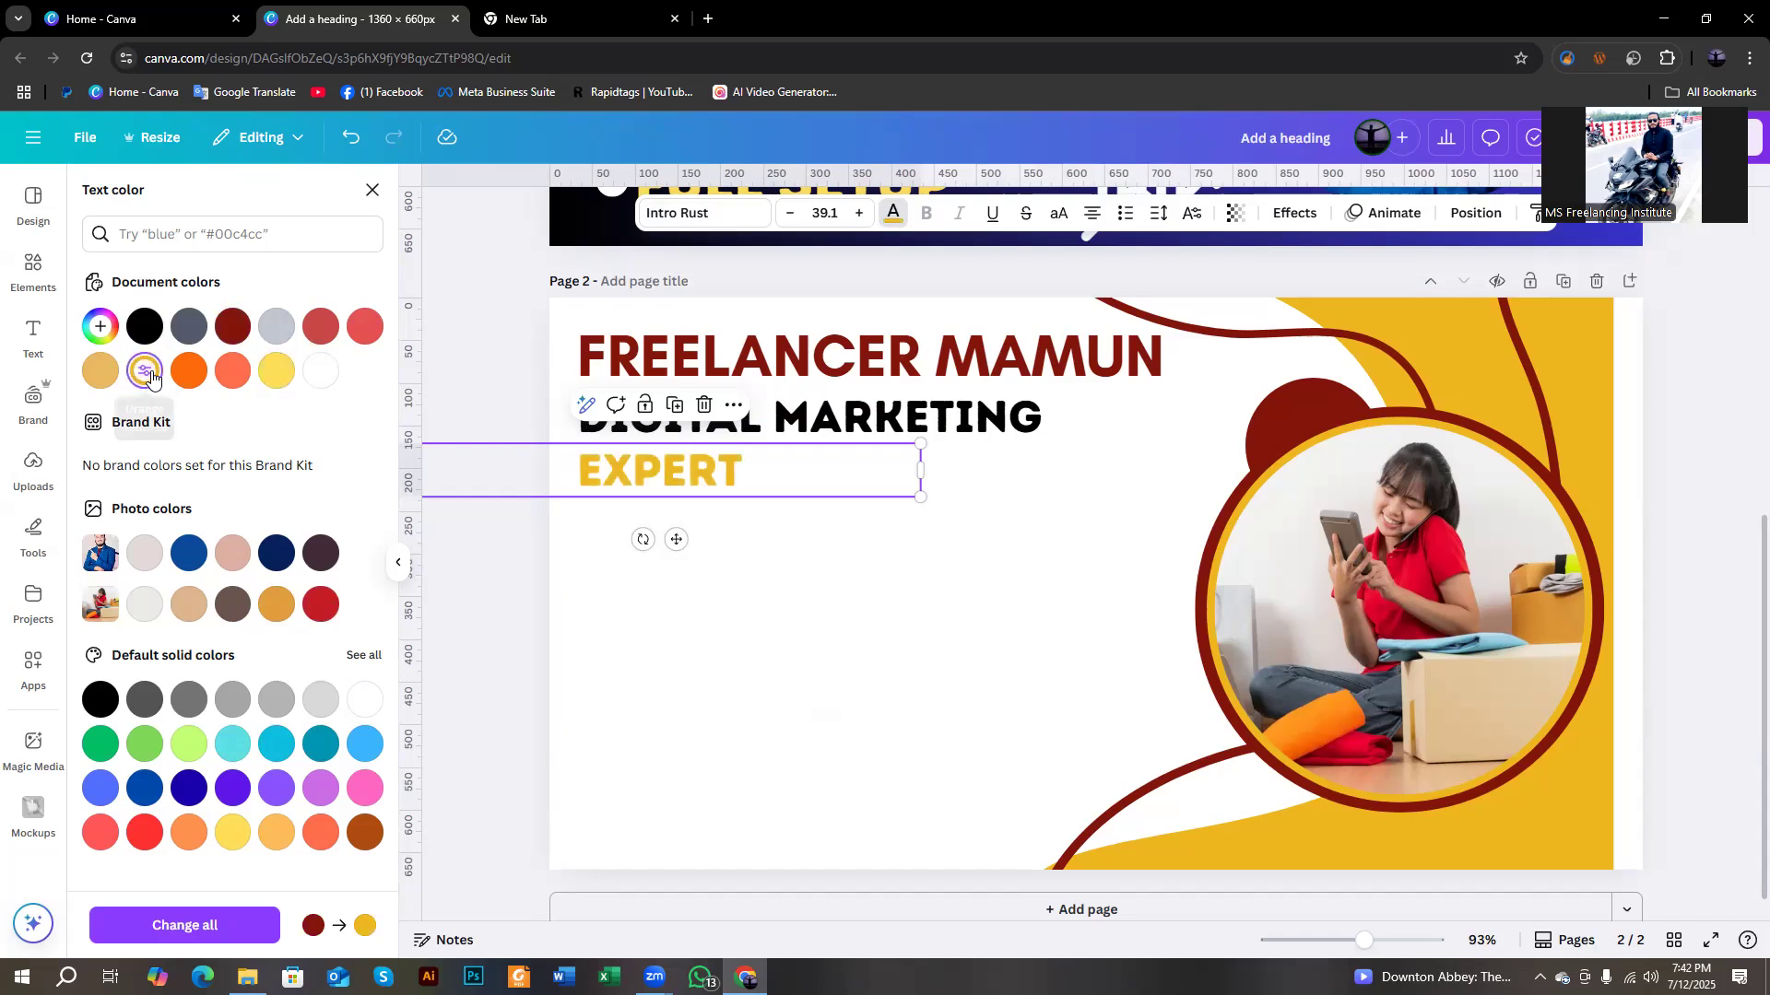
left_click(232, 603)
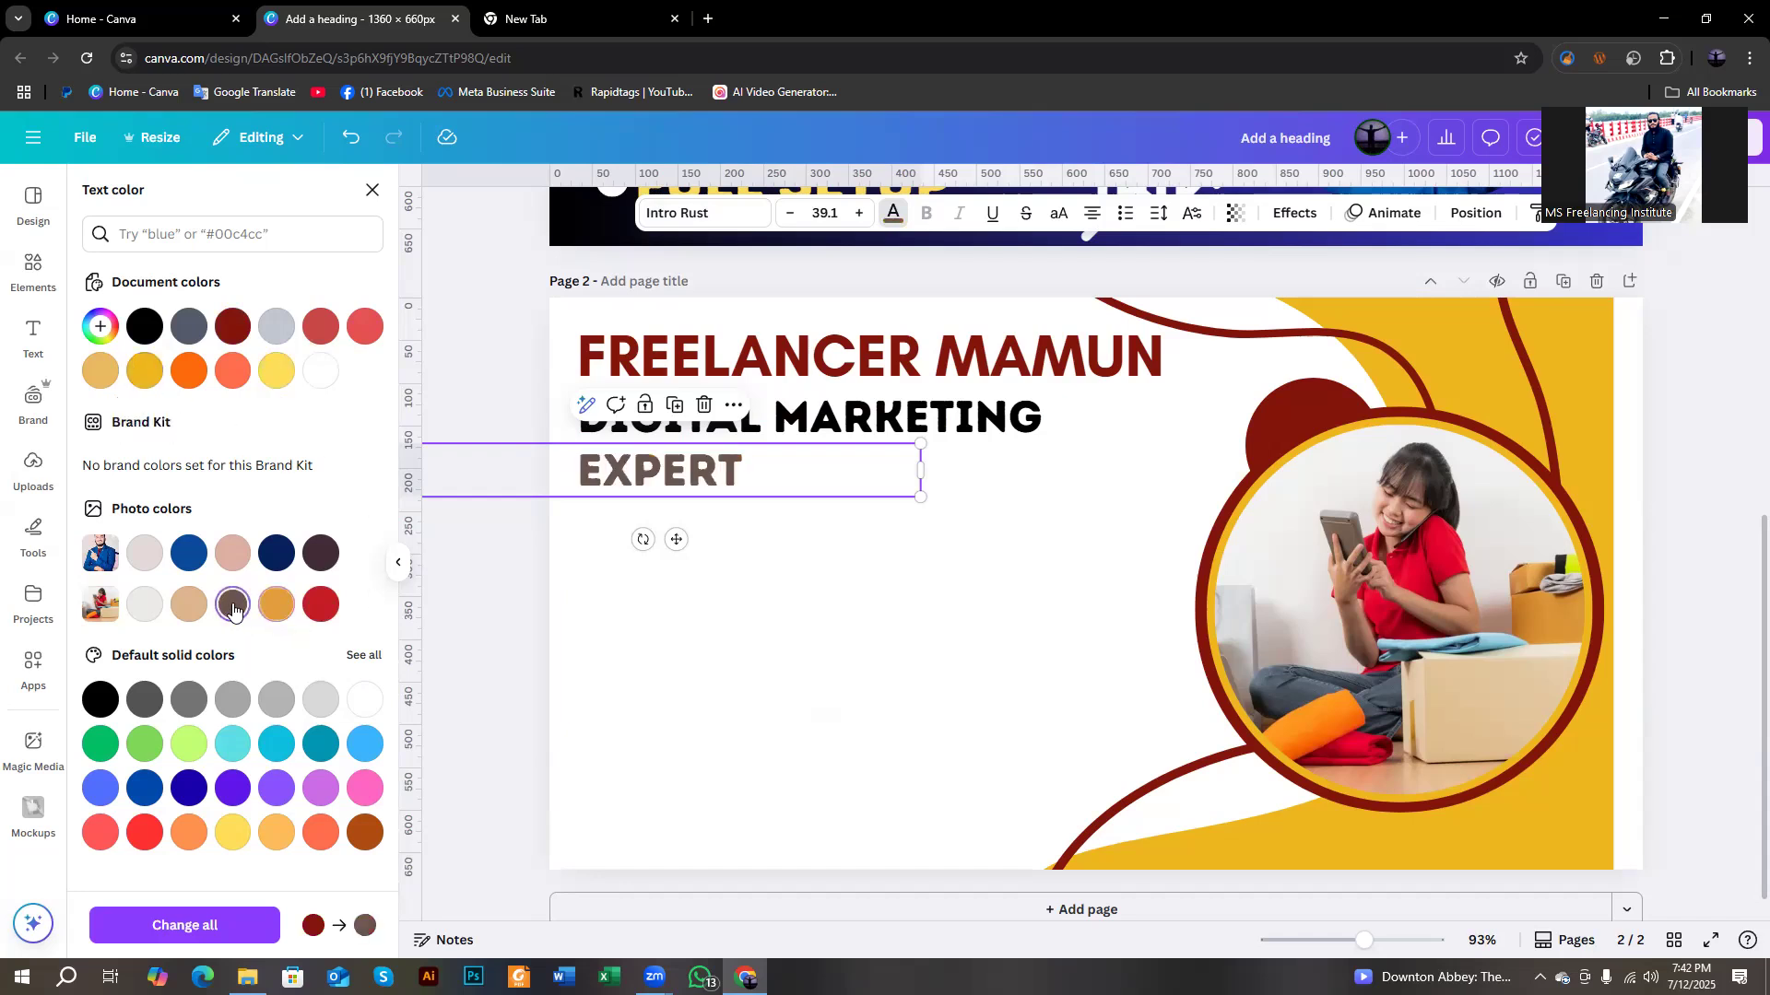
left_click(316, 605)
left_click(277, 788)
left_click(232, 784)
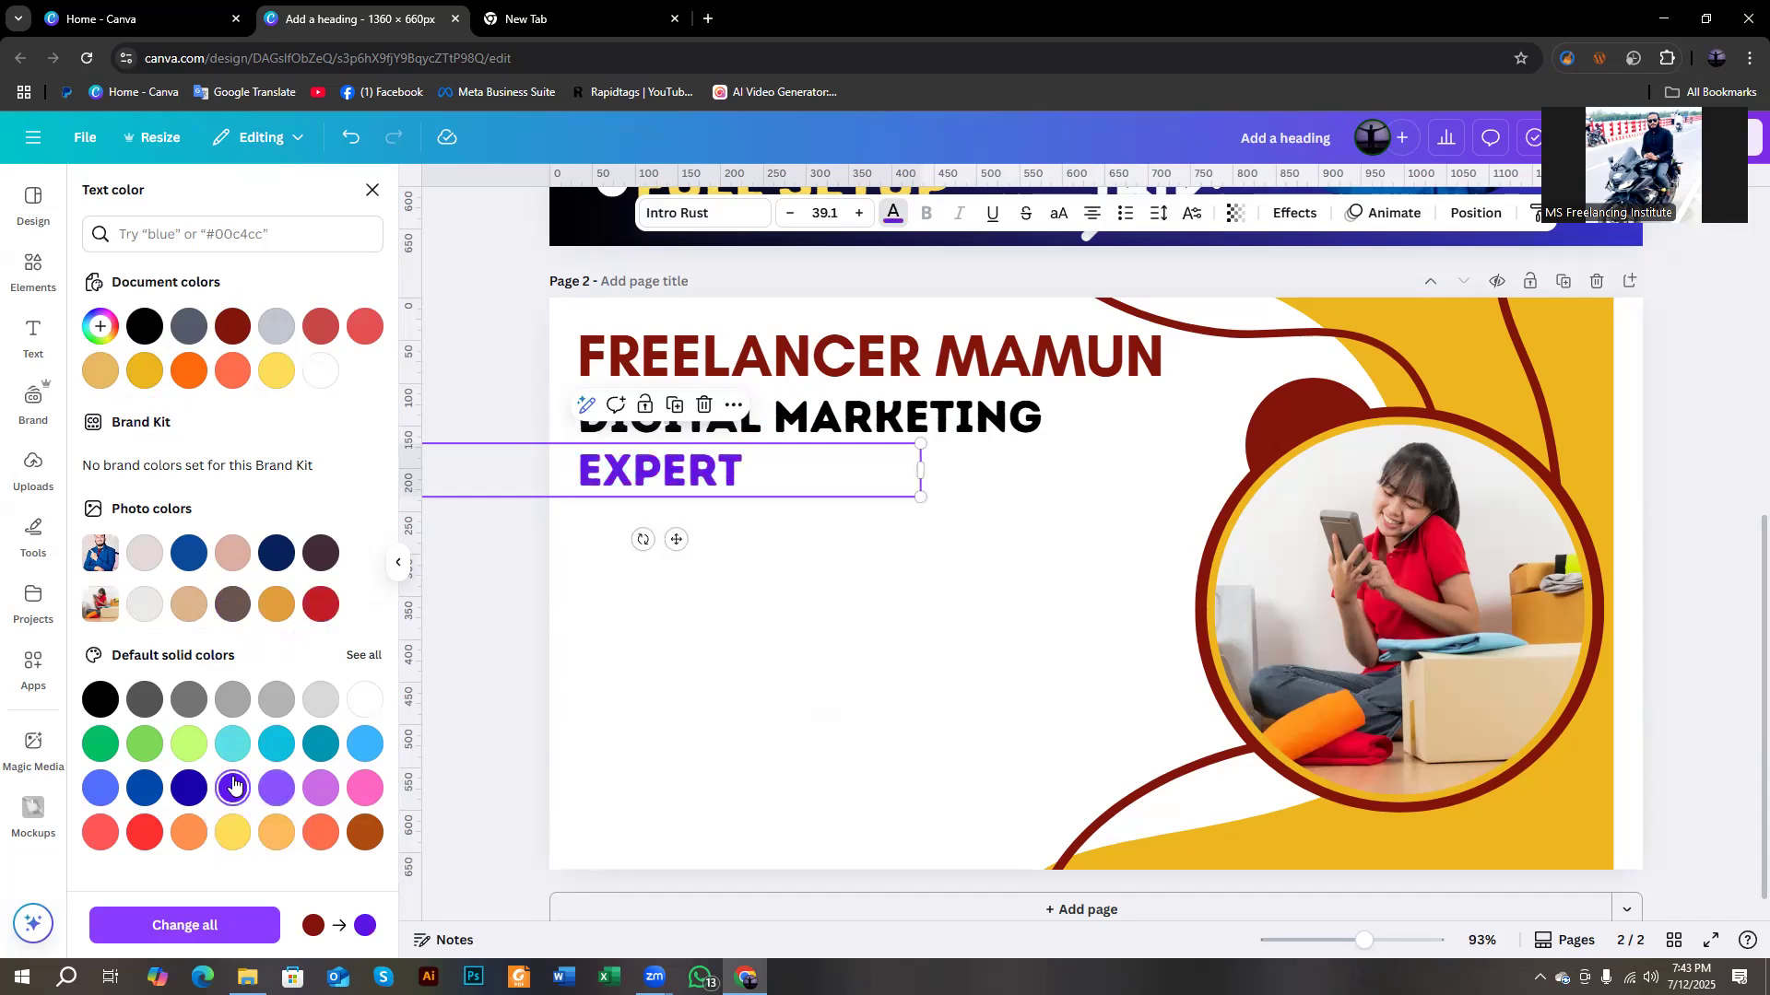
key("Escape")
left_click(454, 618)
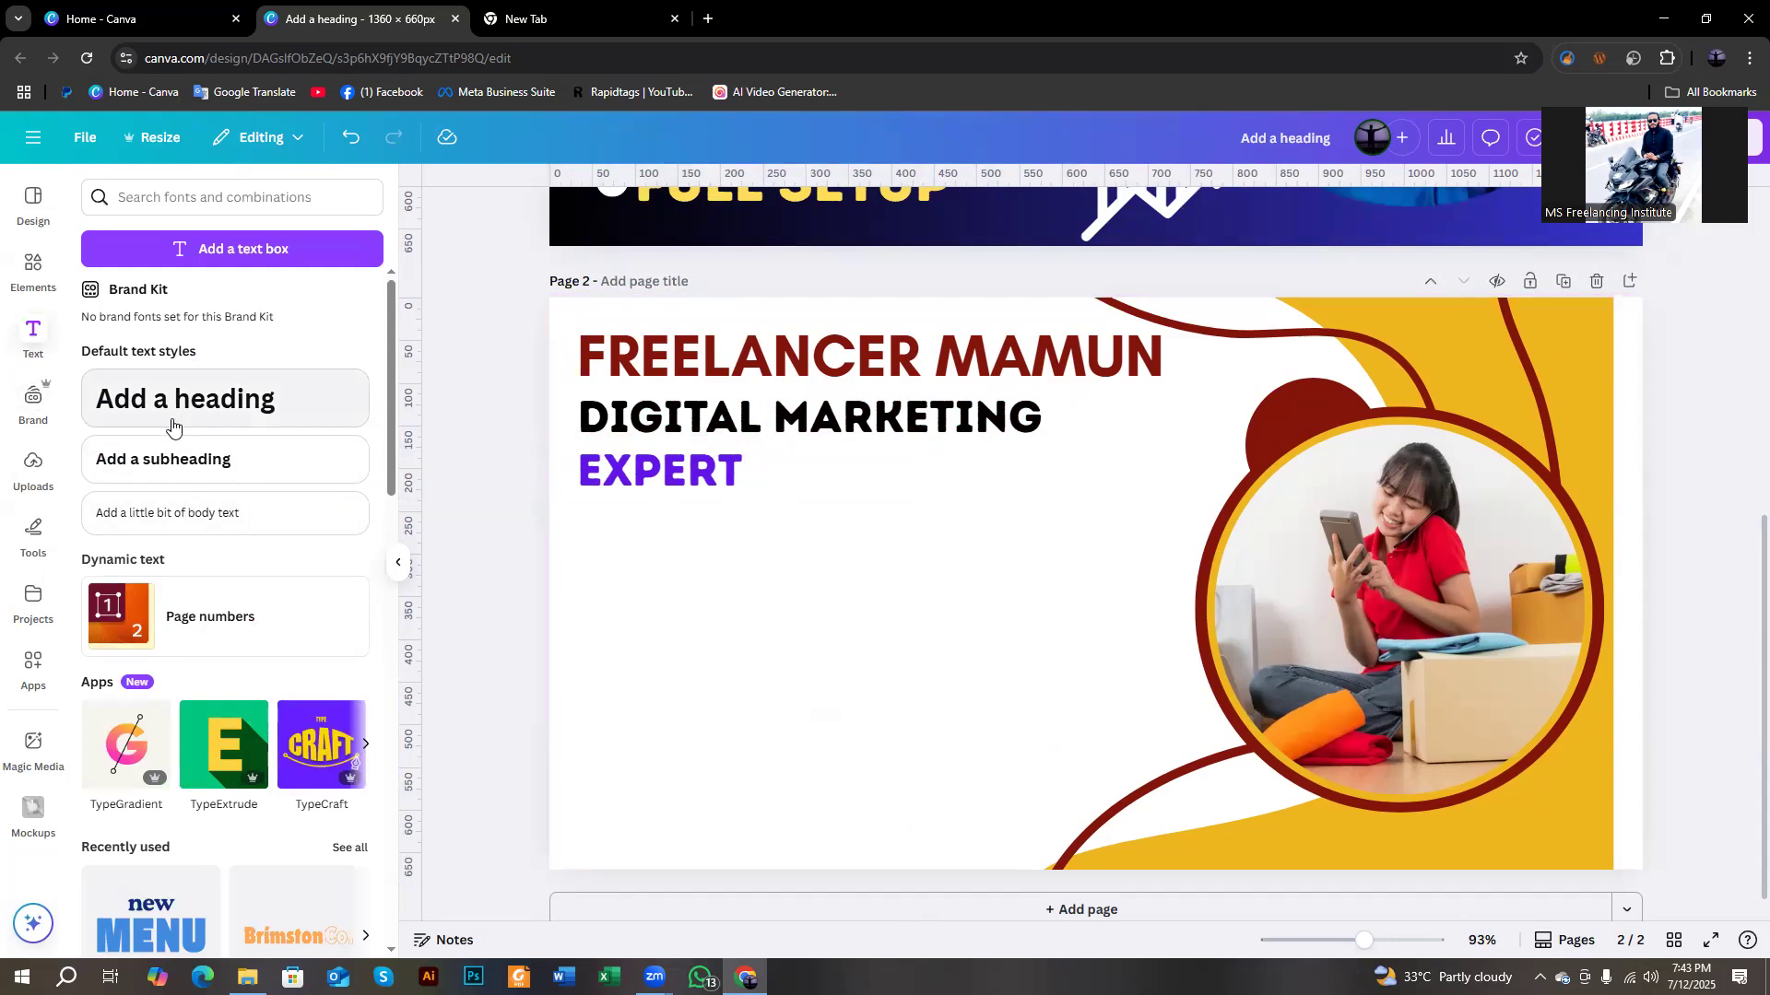
Add a new heading reading "Facebook Ads" in the empty area below EXPERT.
left_click_drag(182, 412, 724, 582)
triple_click(765, 591)
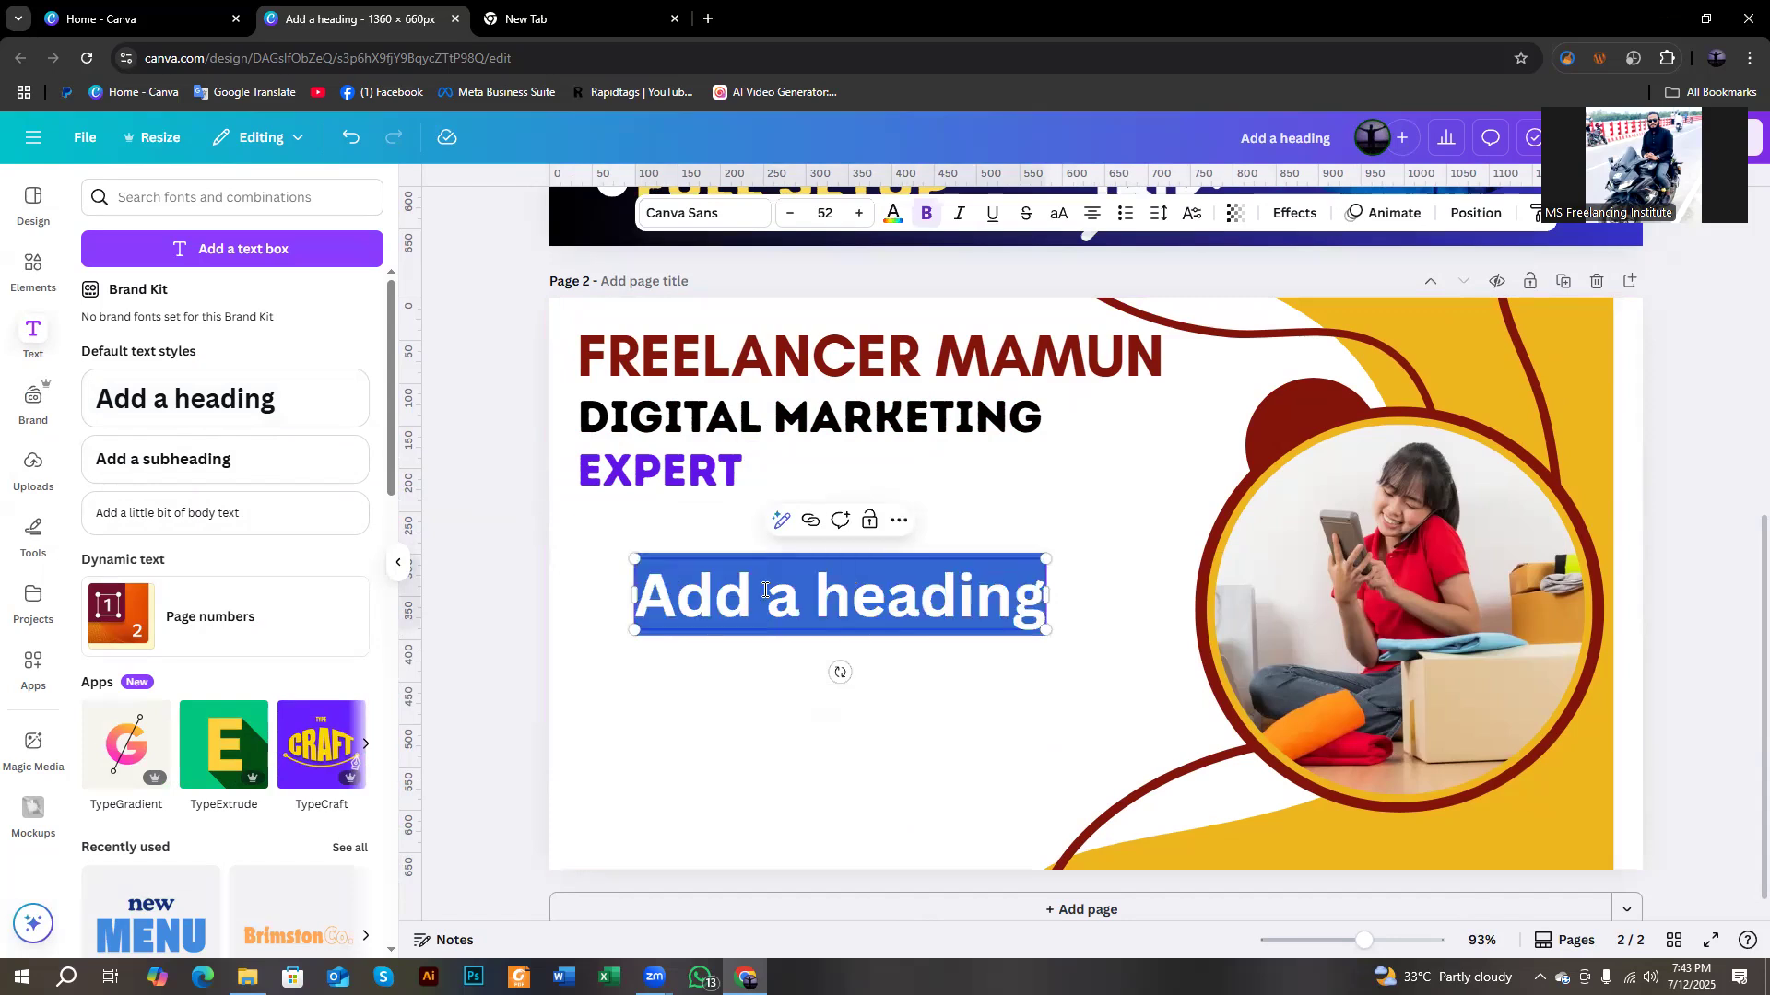
type("FAce")
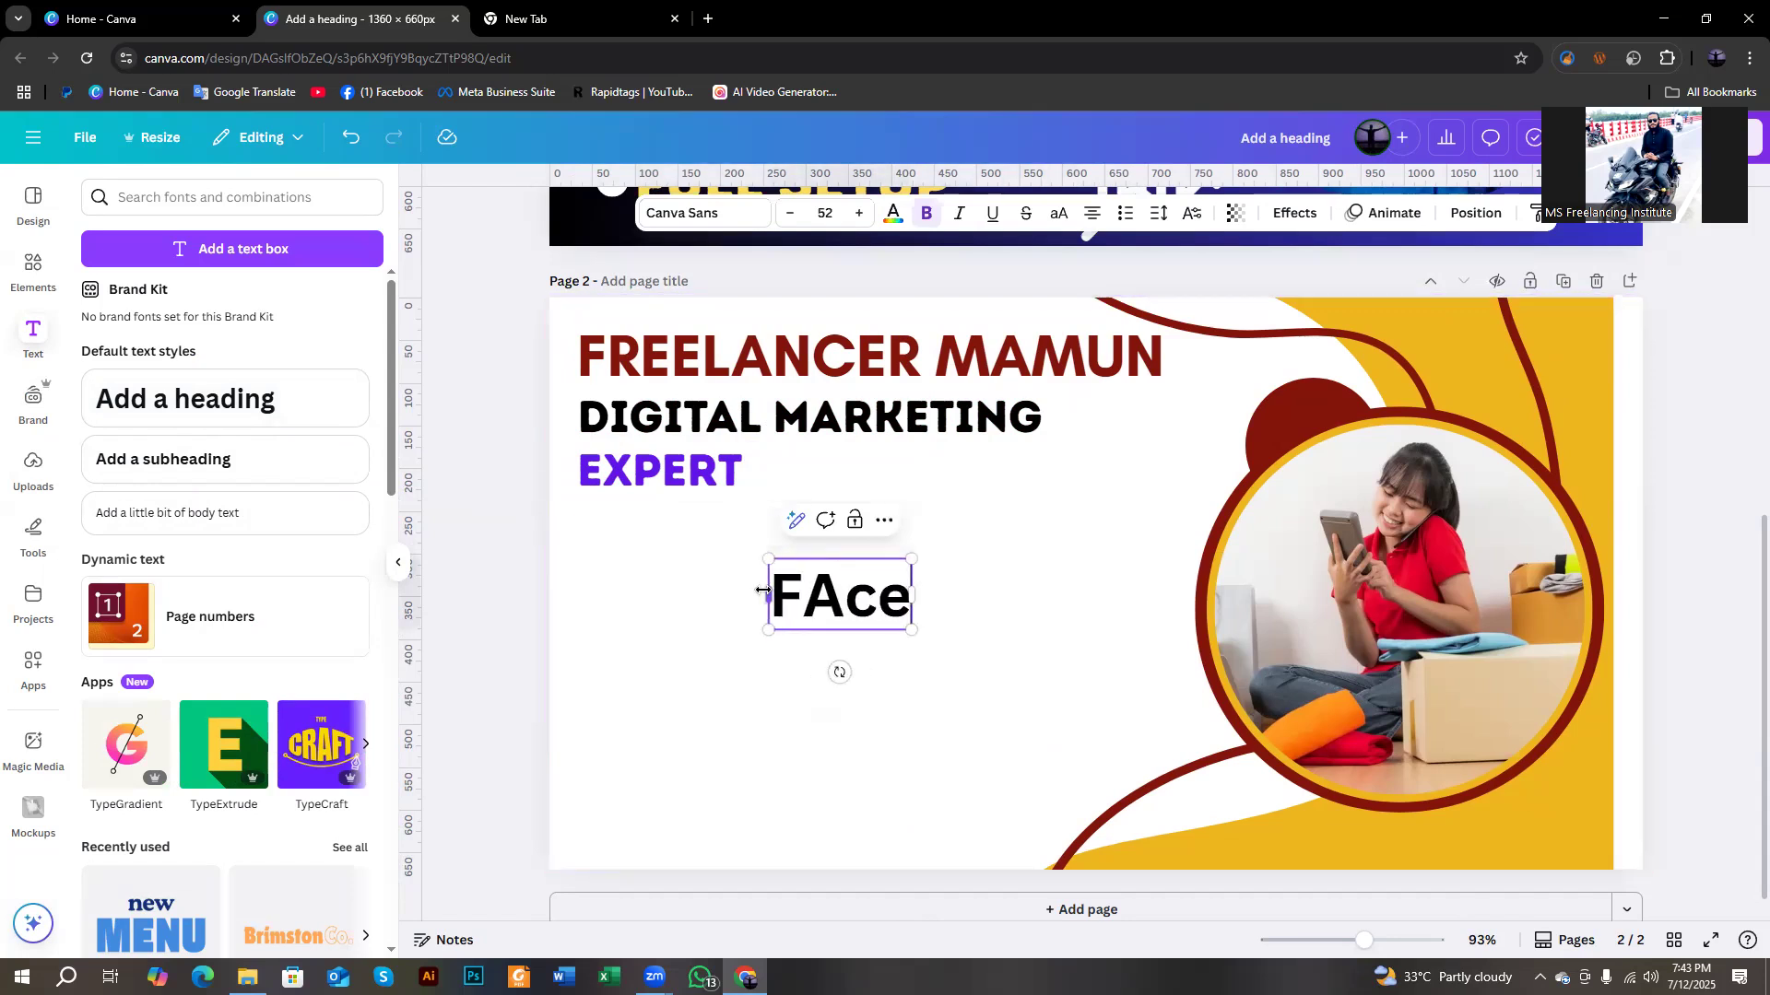
key("BackSpace")
key("BackSpace")
key("BackSpace")
type("ac")
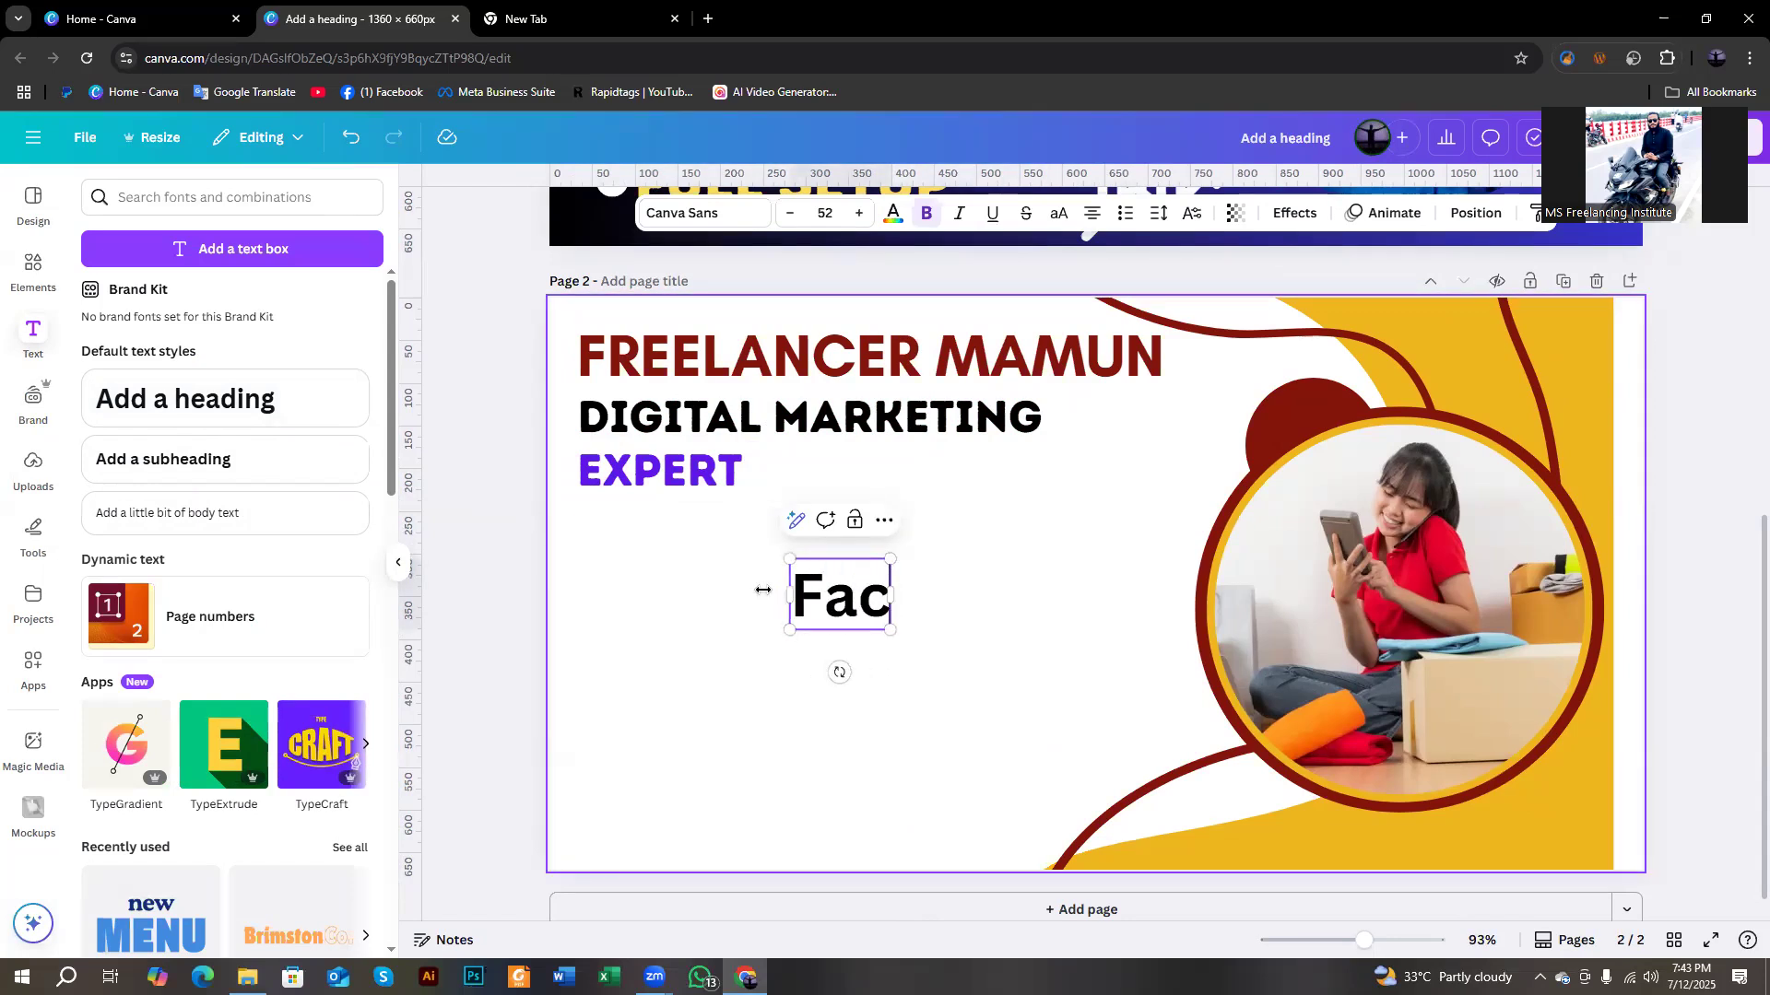
type("ebook Ads")
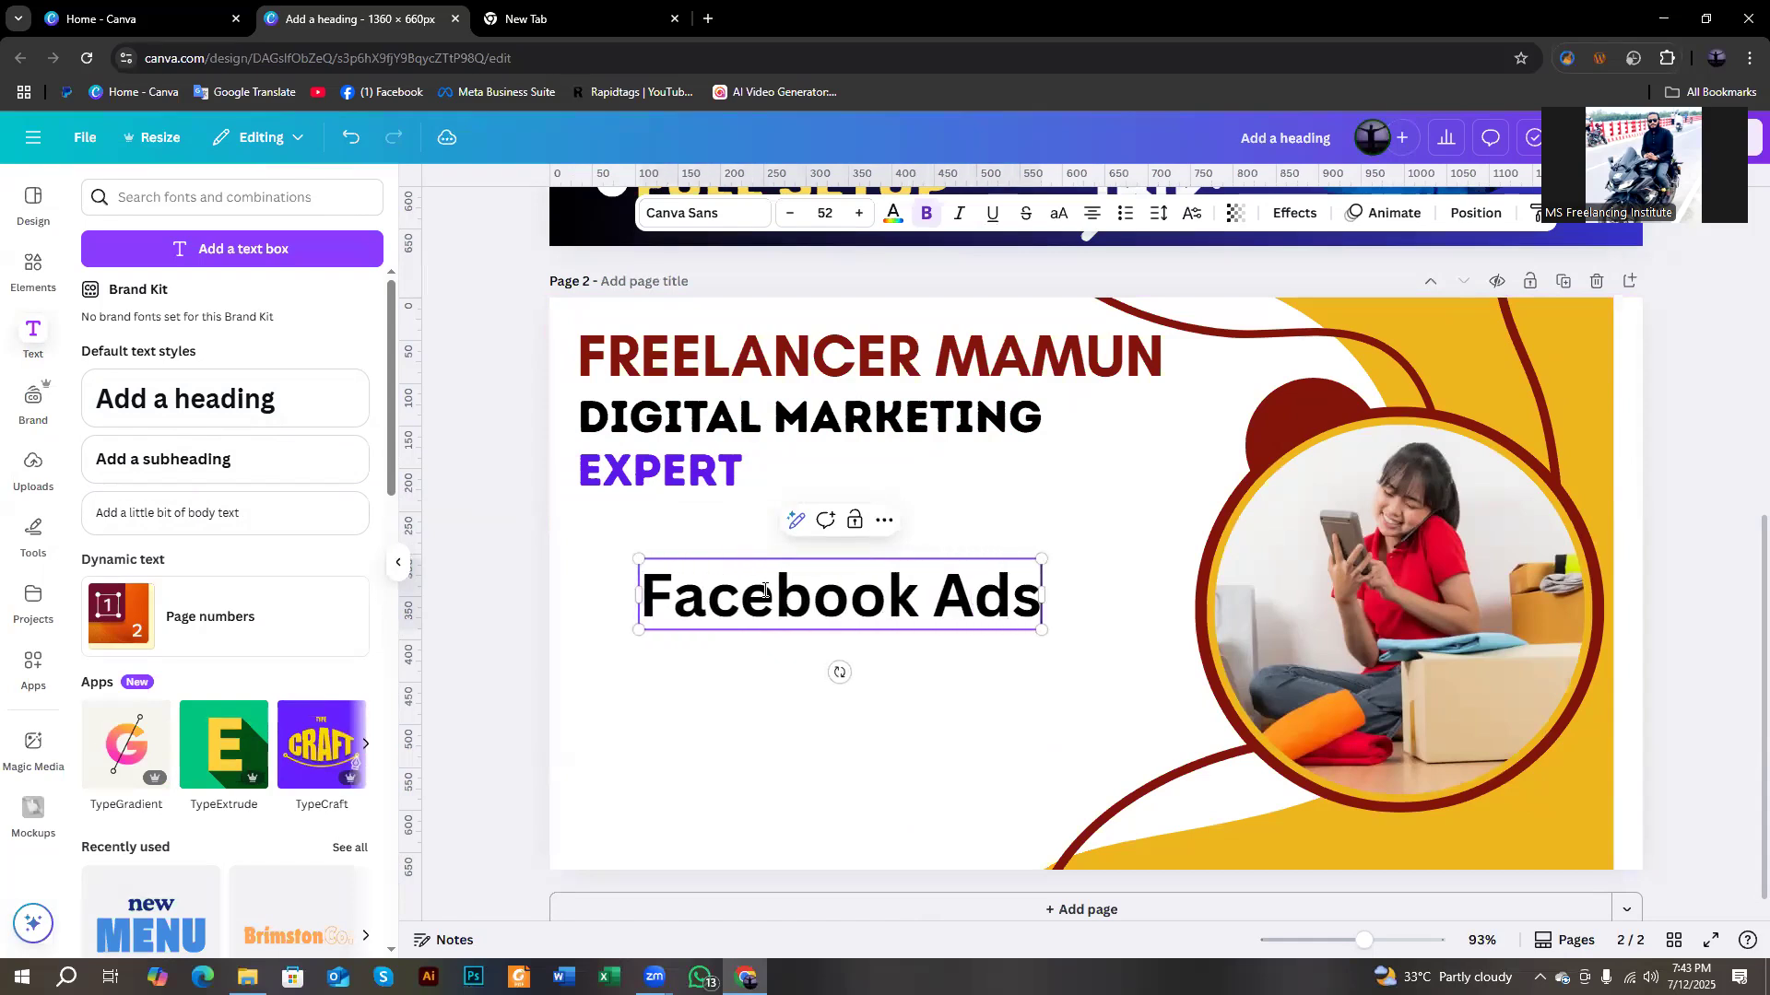
left_click(503, 634)
left_click_drag(776, 613, 735, 615)
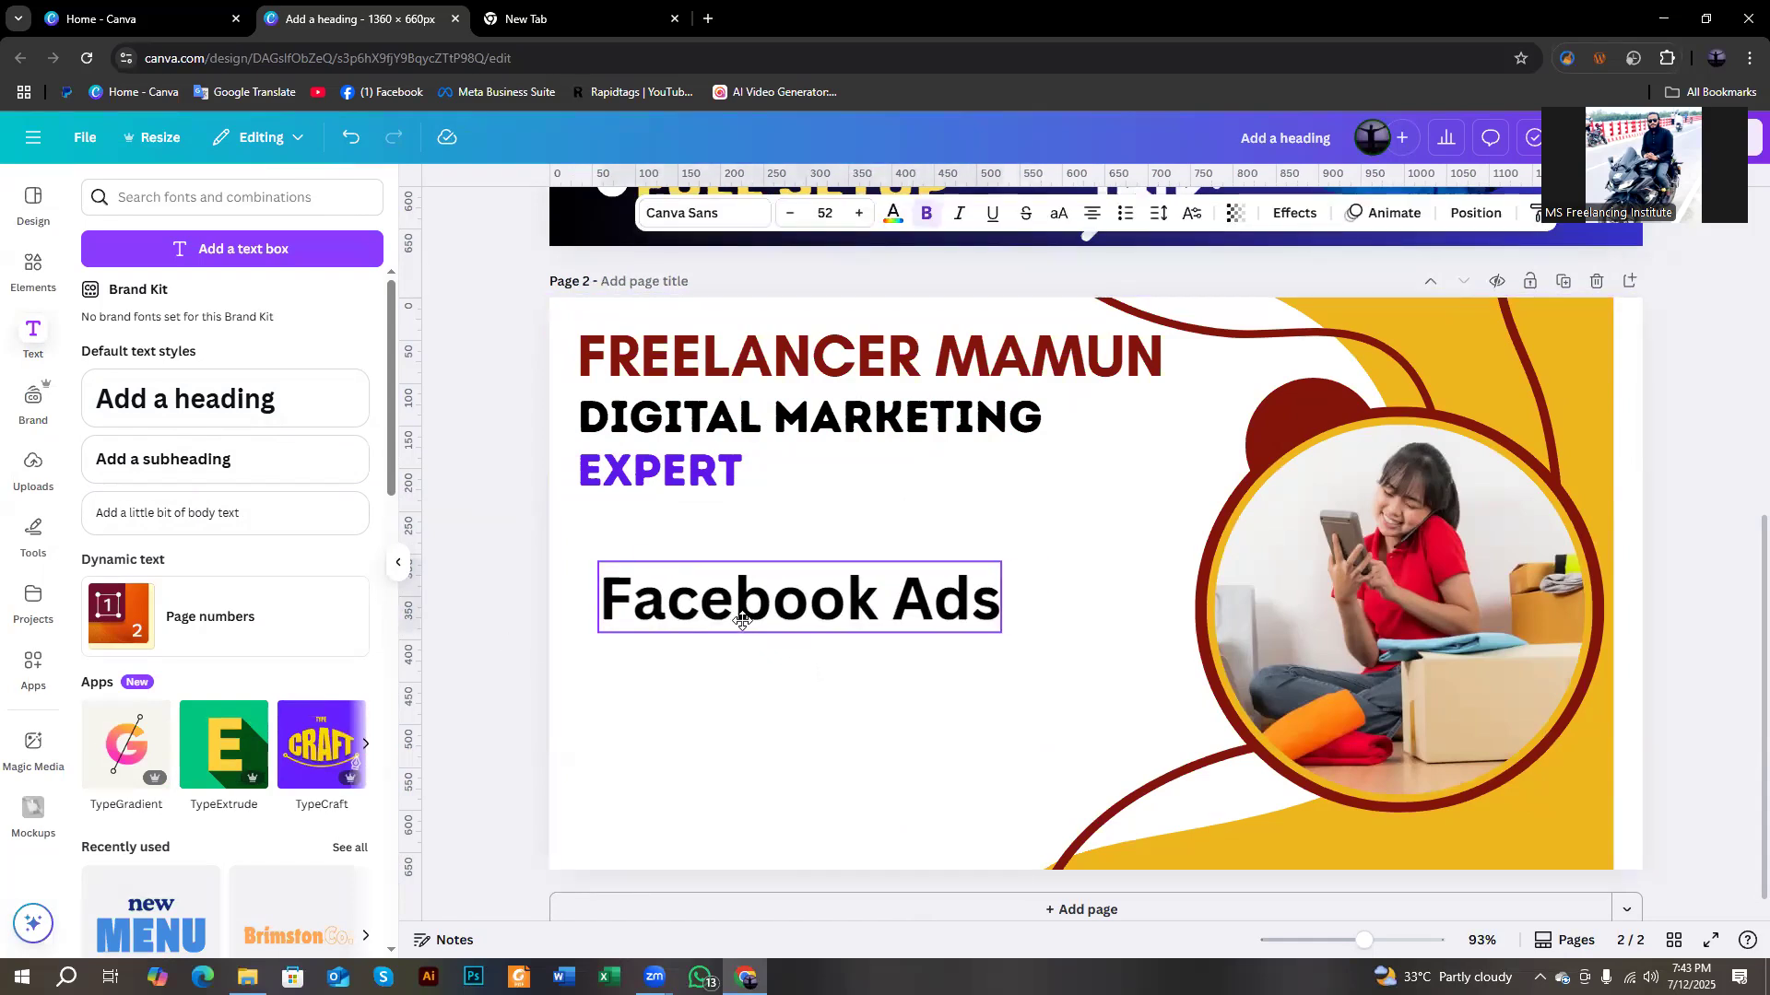
Set the Facebook Ads heading to Lilita One at font size 49.4 and move it up closer to EXPERT.
left_click(701, 213)
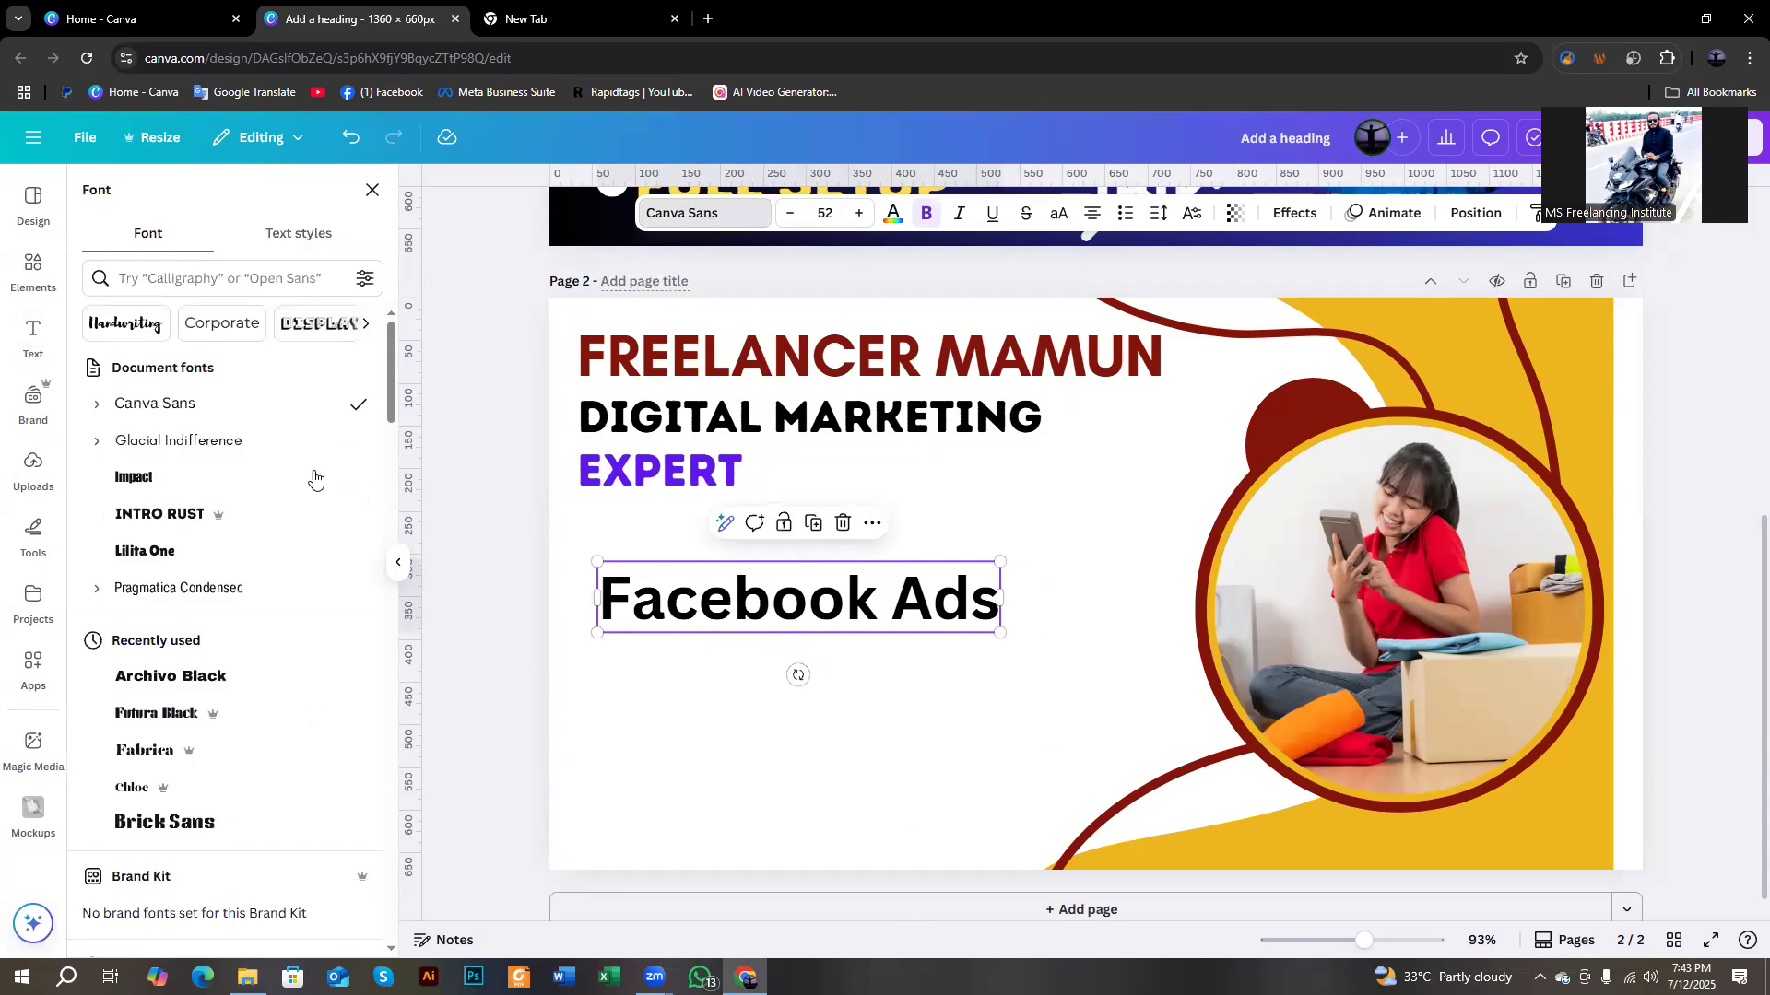
left_click(160, 551)
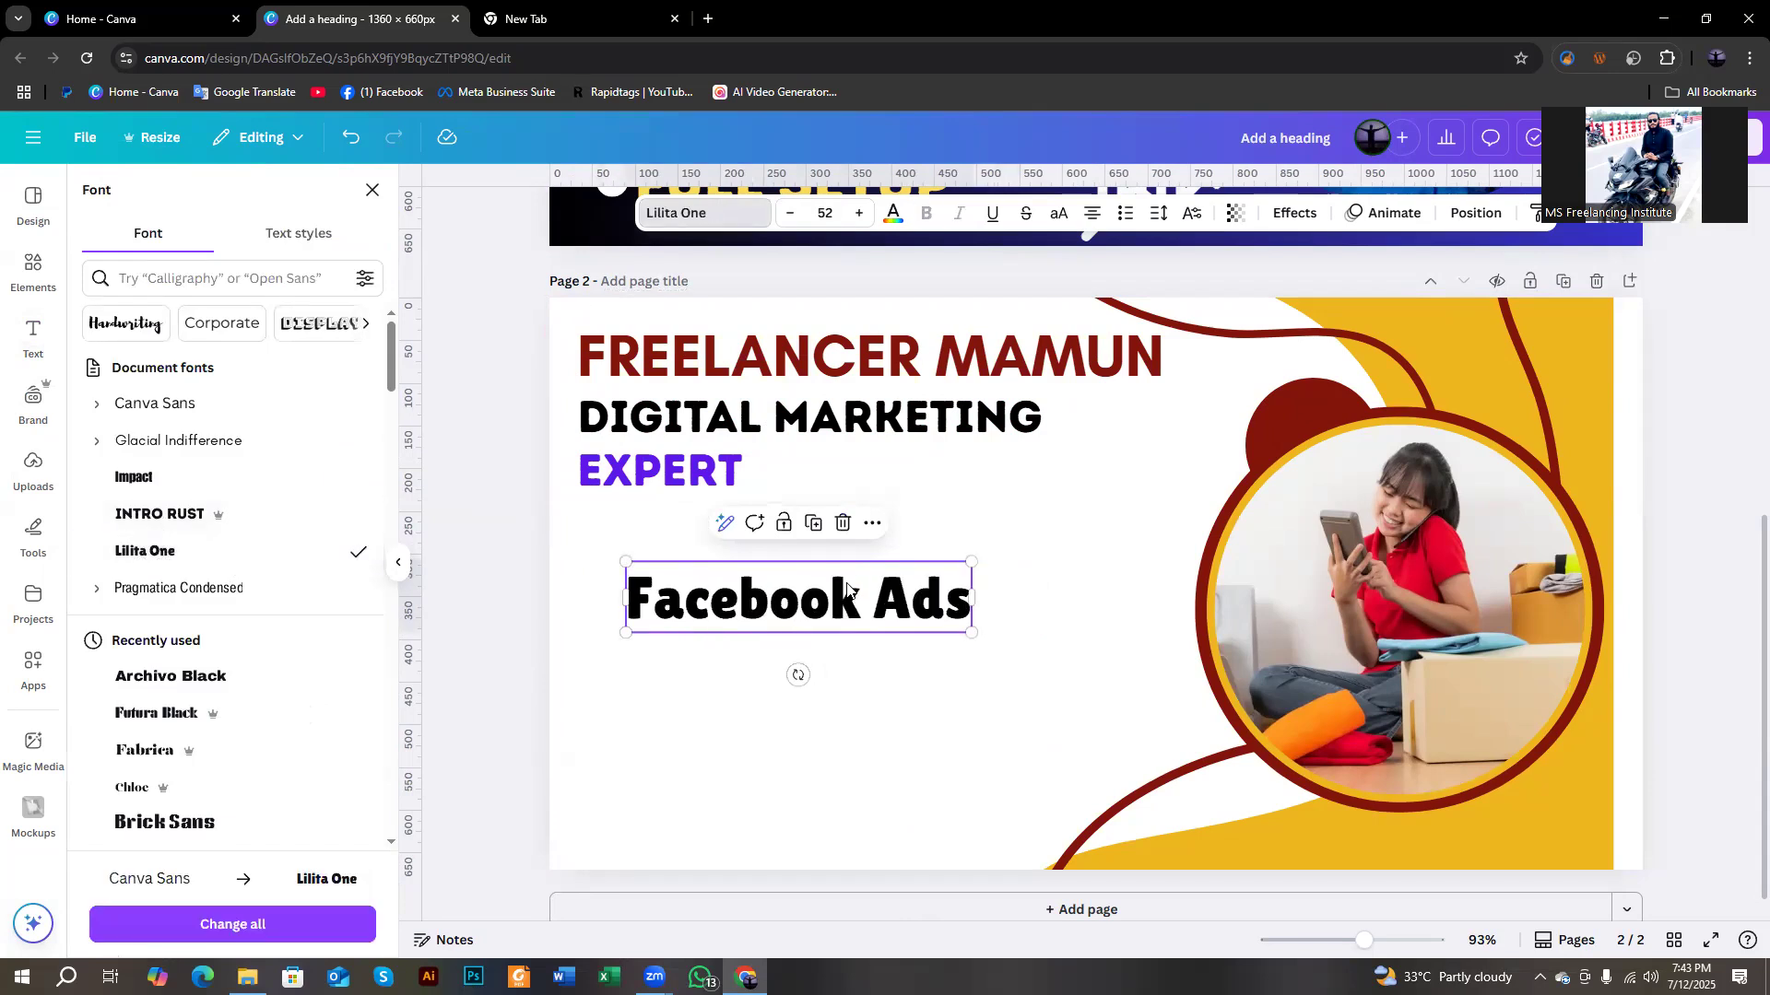
mouse_move(967, 629)
left_mouse_down()
mouse_move(1016, 645)
mouse_move(954, 629)
left_mouse_up()
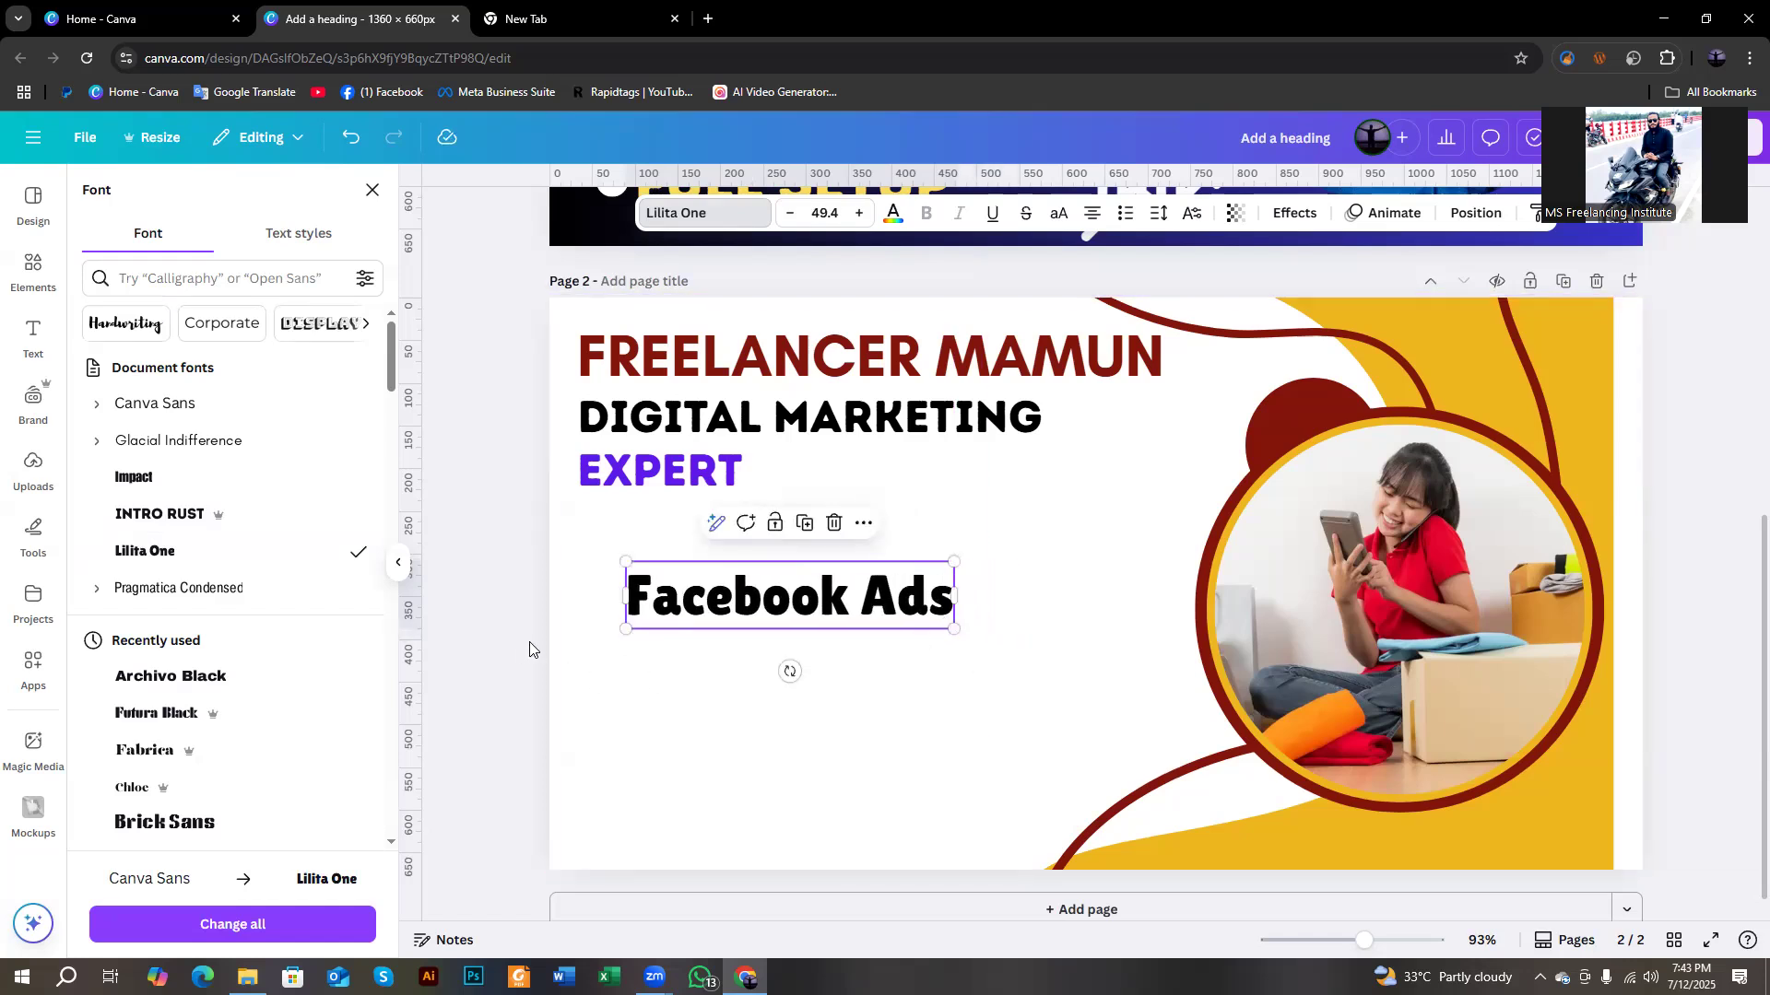
left_click(711, 610)
left_click_drag(711, 610, 734, 566)
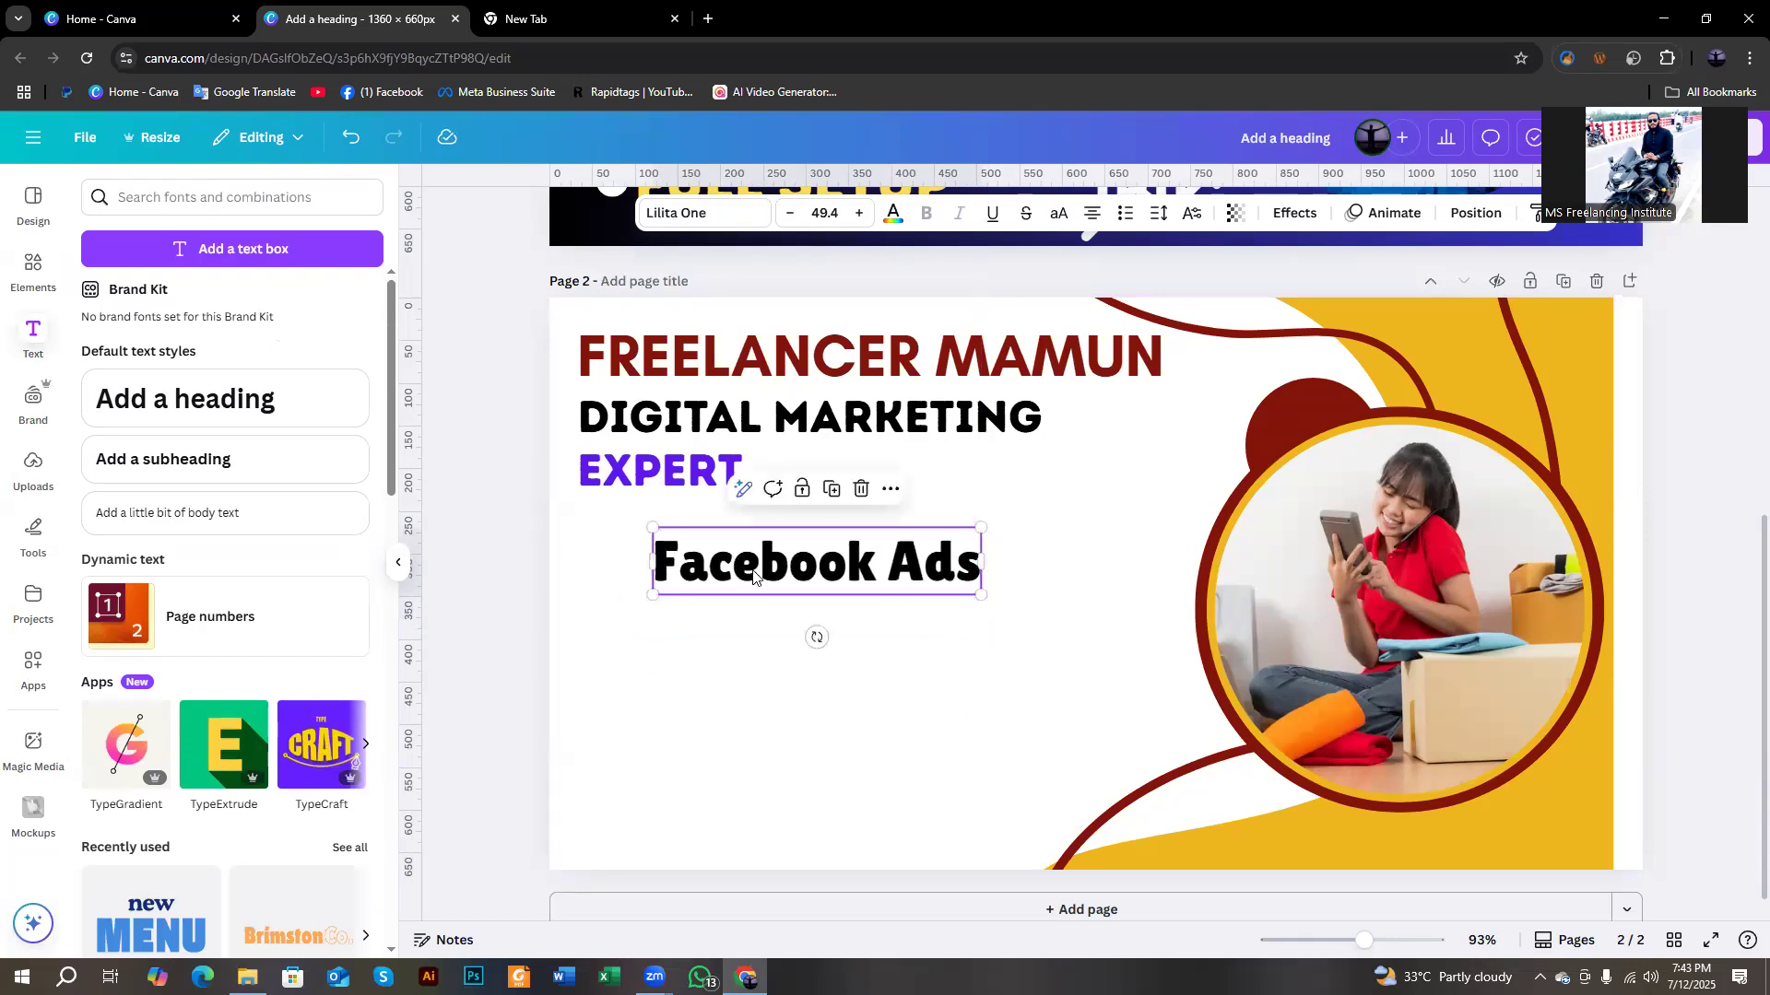
left_click(834, 496)
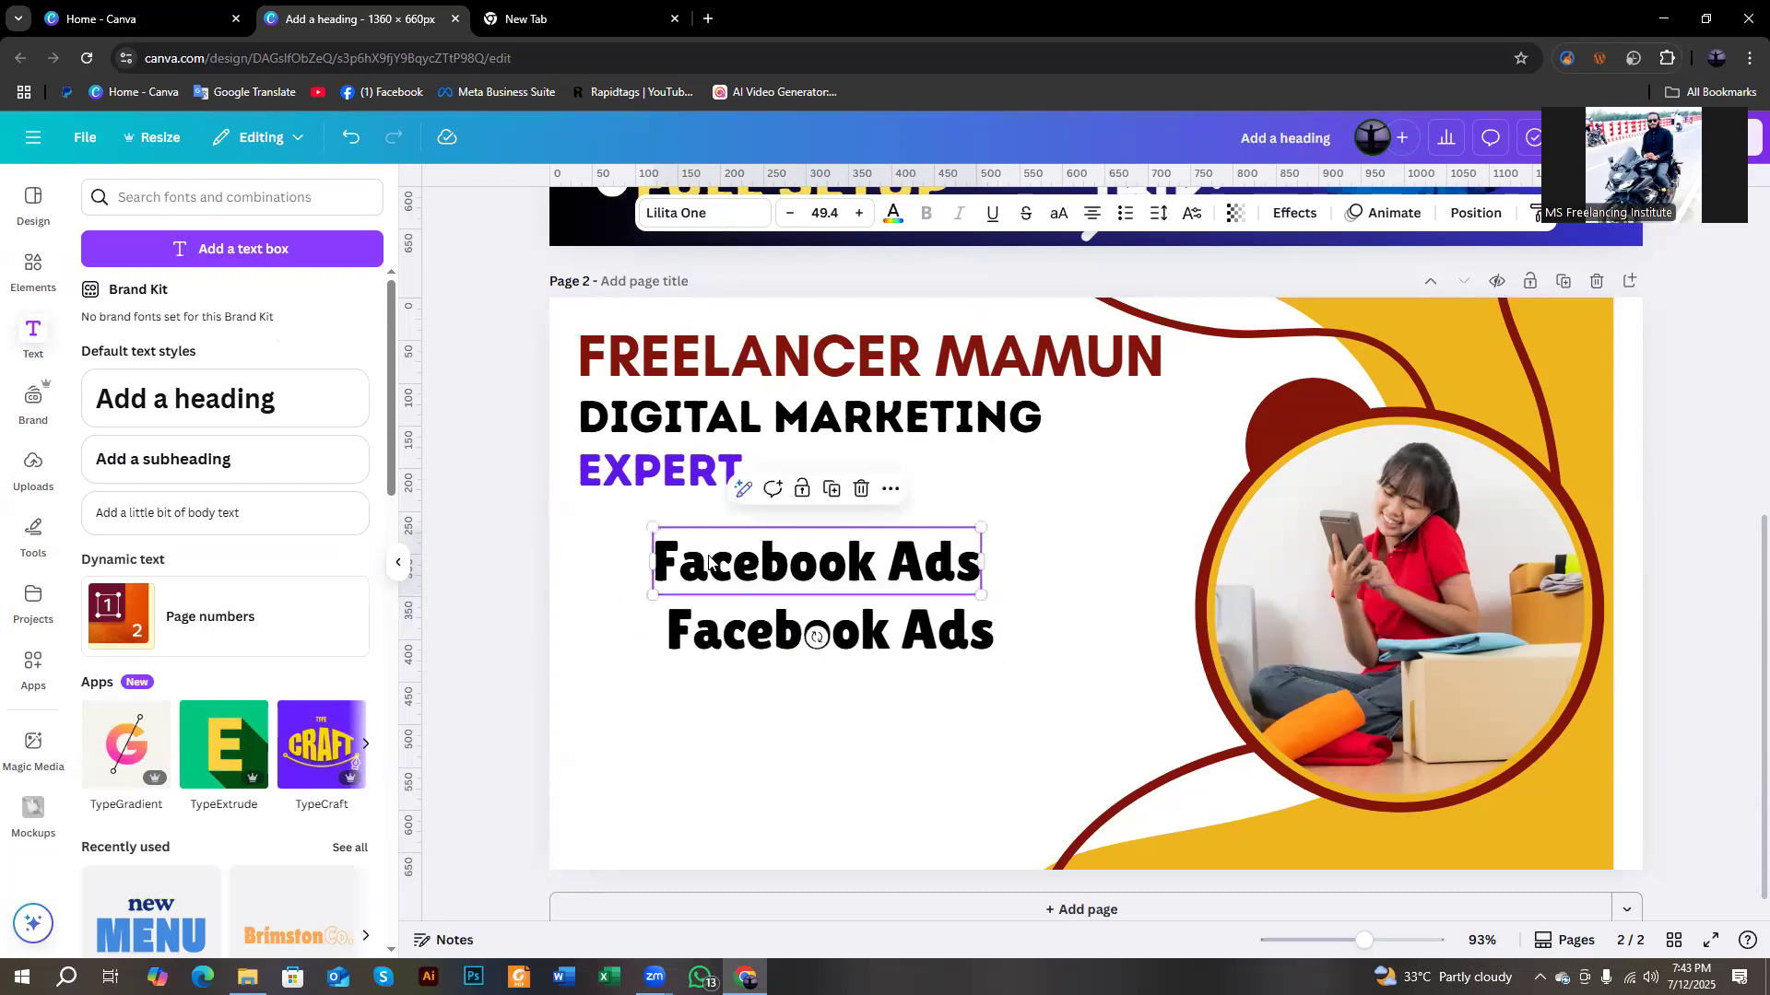
left_click(733, 735)
left_click(737, 642)
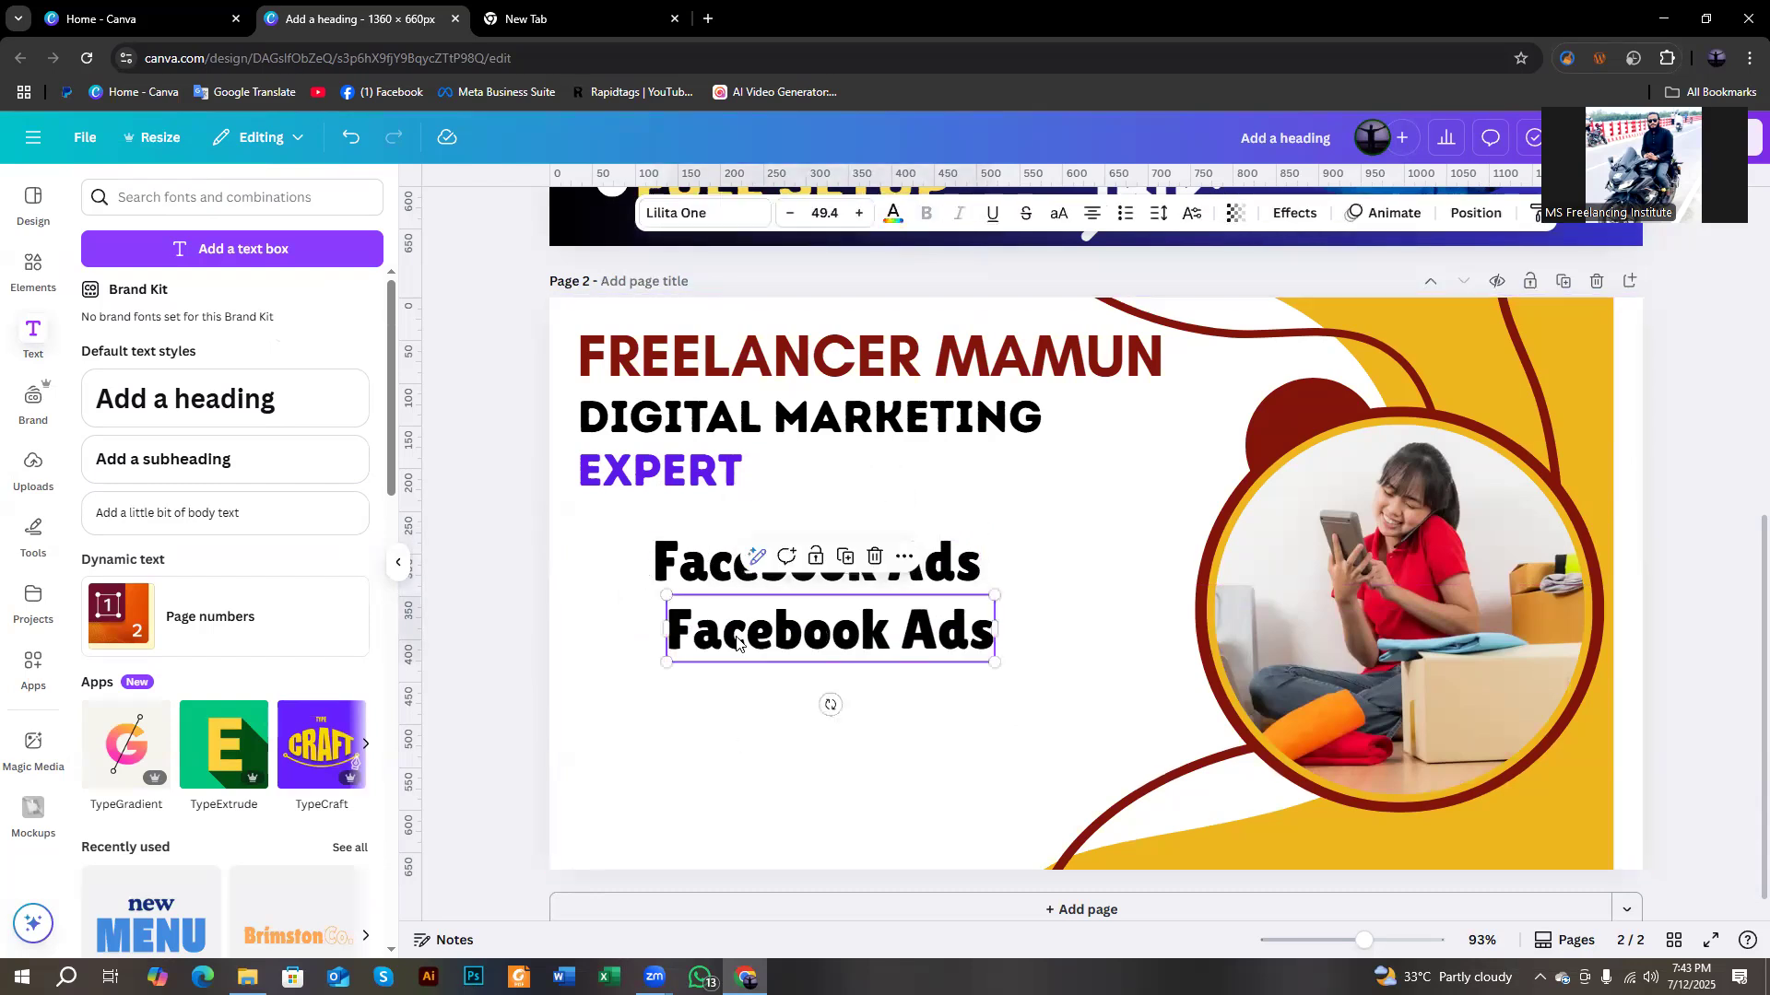
key("Delete")
Replace the Facebook Ads heading text with "Social Media Marketing".
left_click(748, 580)
left_click(746, 579)
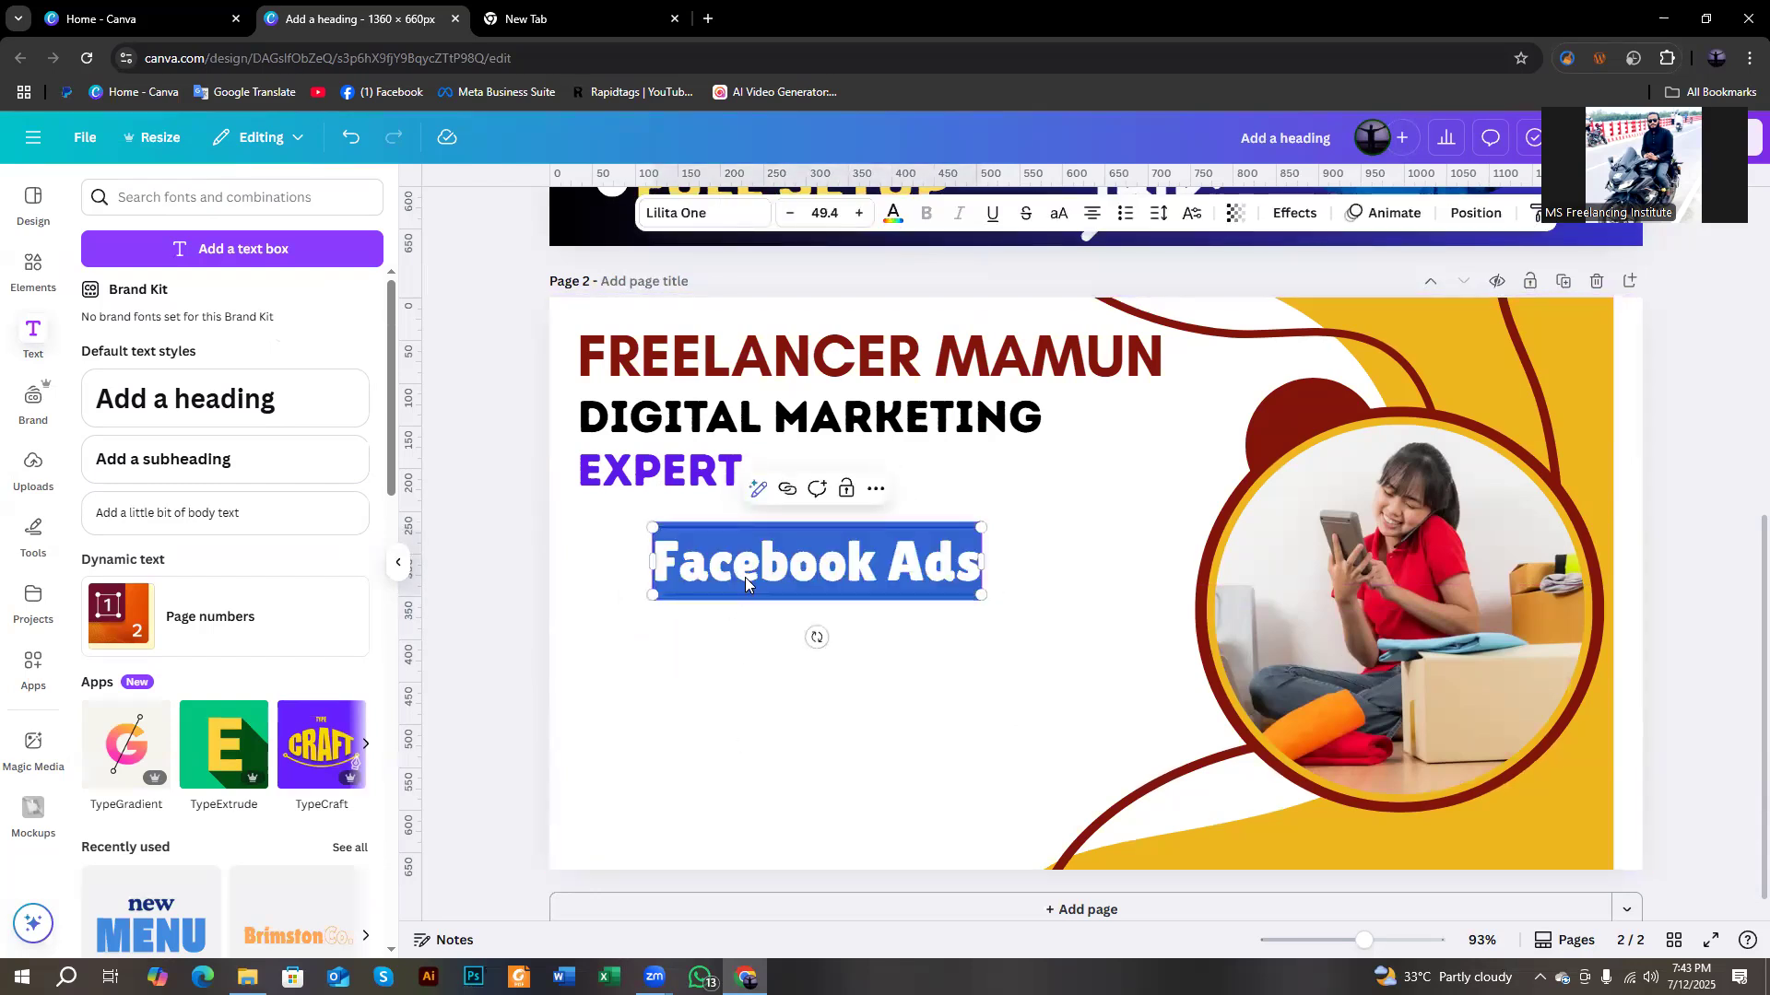
type("Social Media a")
key("BackSpace")
type("Mar")
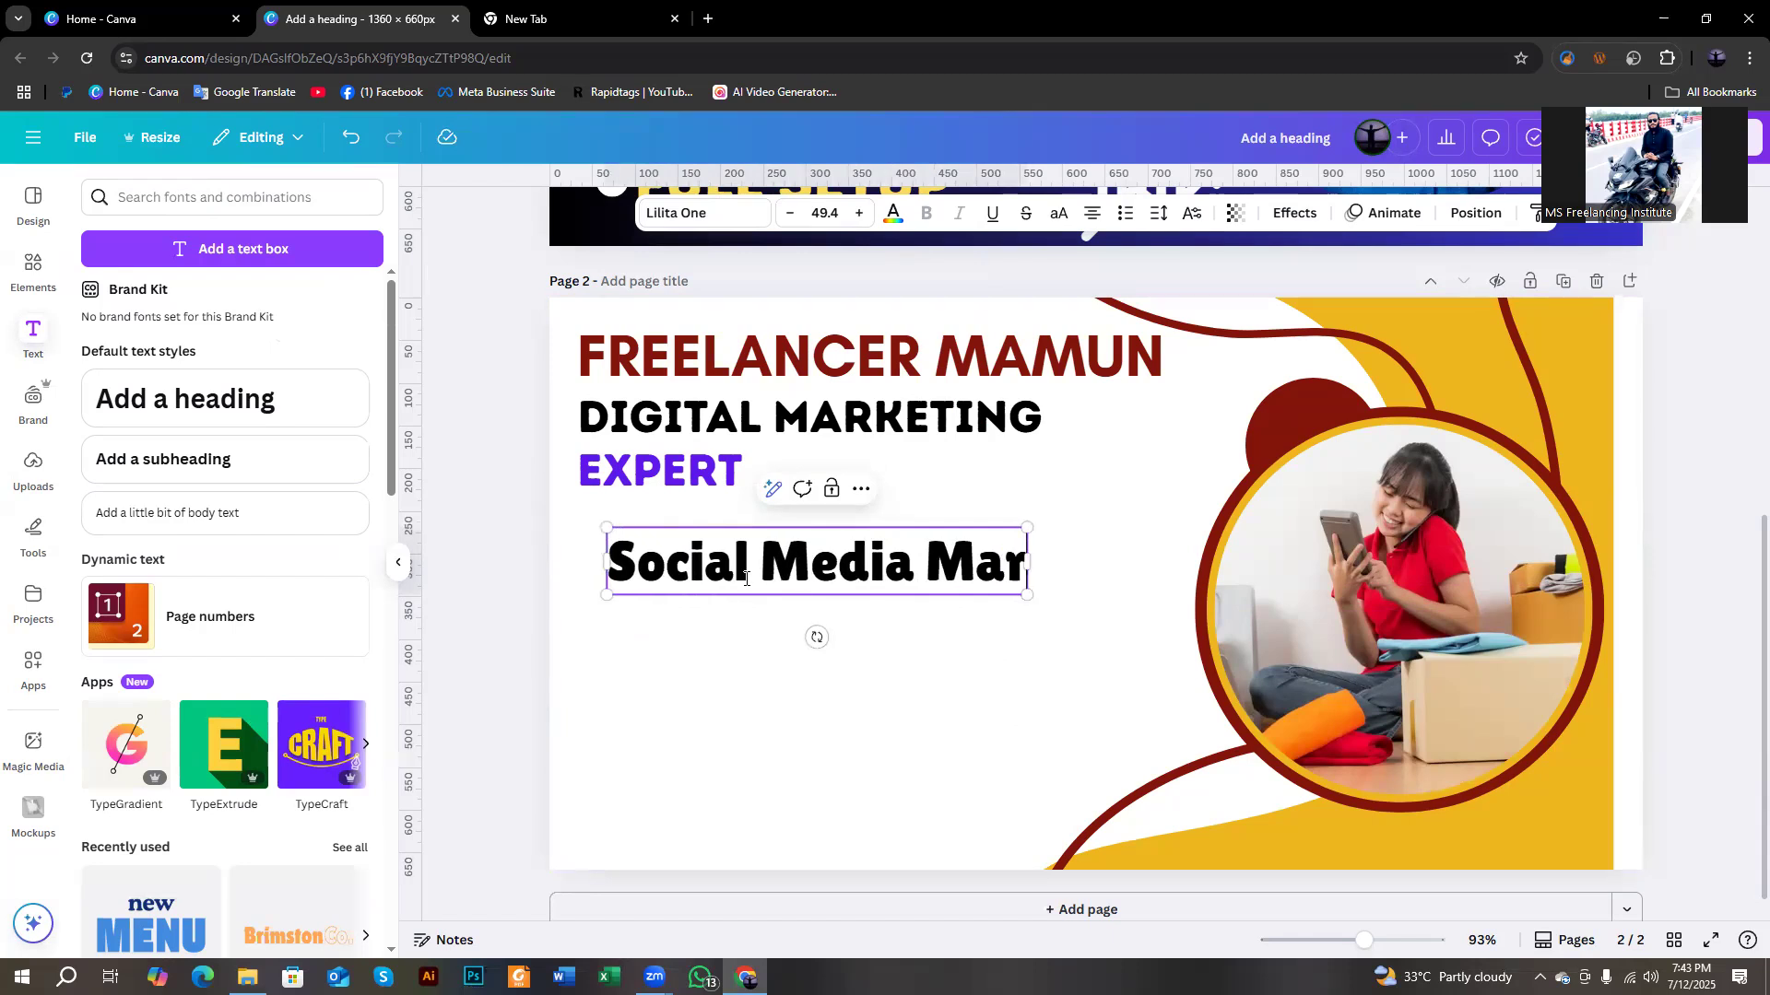
type("keting")
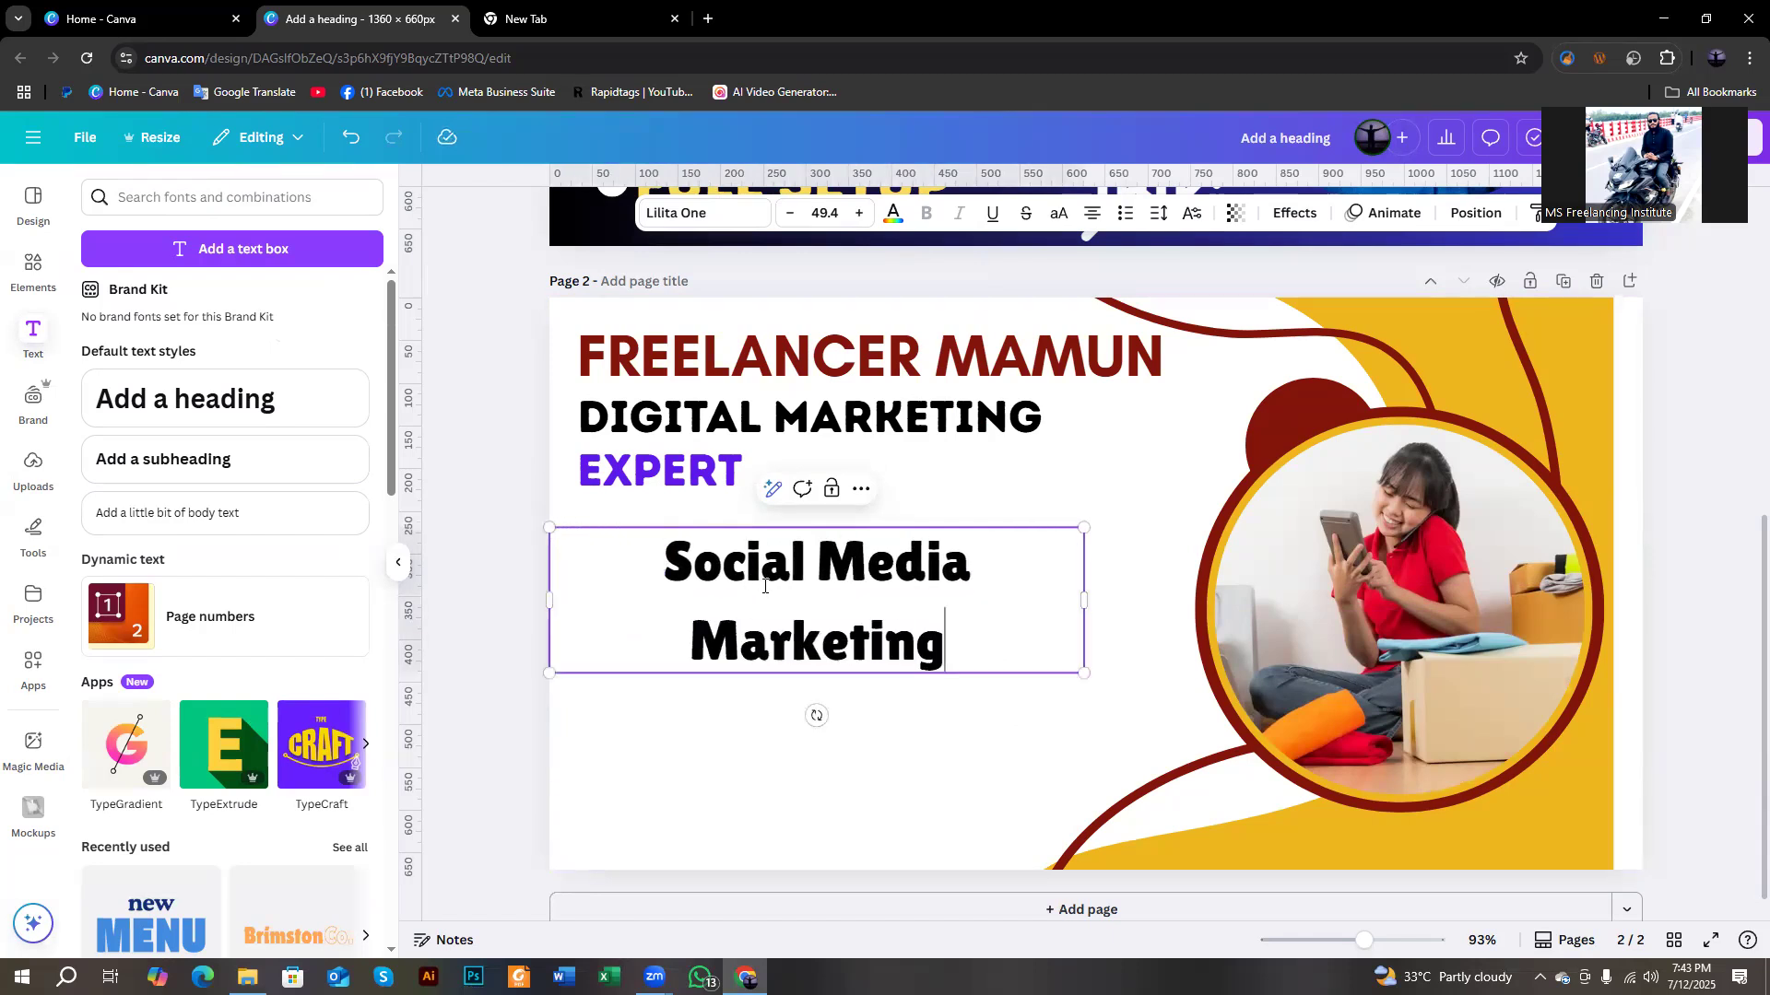
Fit the Social Media Marketing heading on one line at font size 46 and place it below EXPERT.
mouse_move(1084, 610)
left_mouse_down()
mouse_move(1151, 617)
mouse_move(1090, 590)
left_mouse_up()
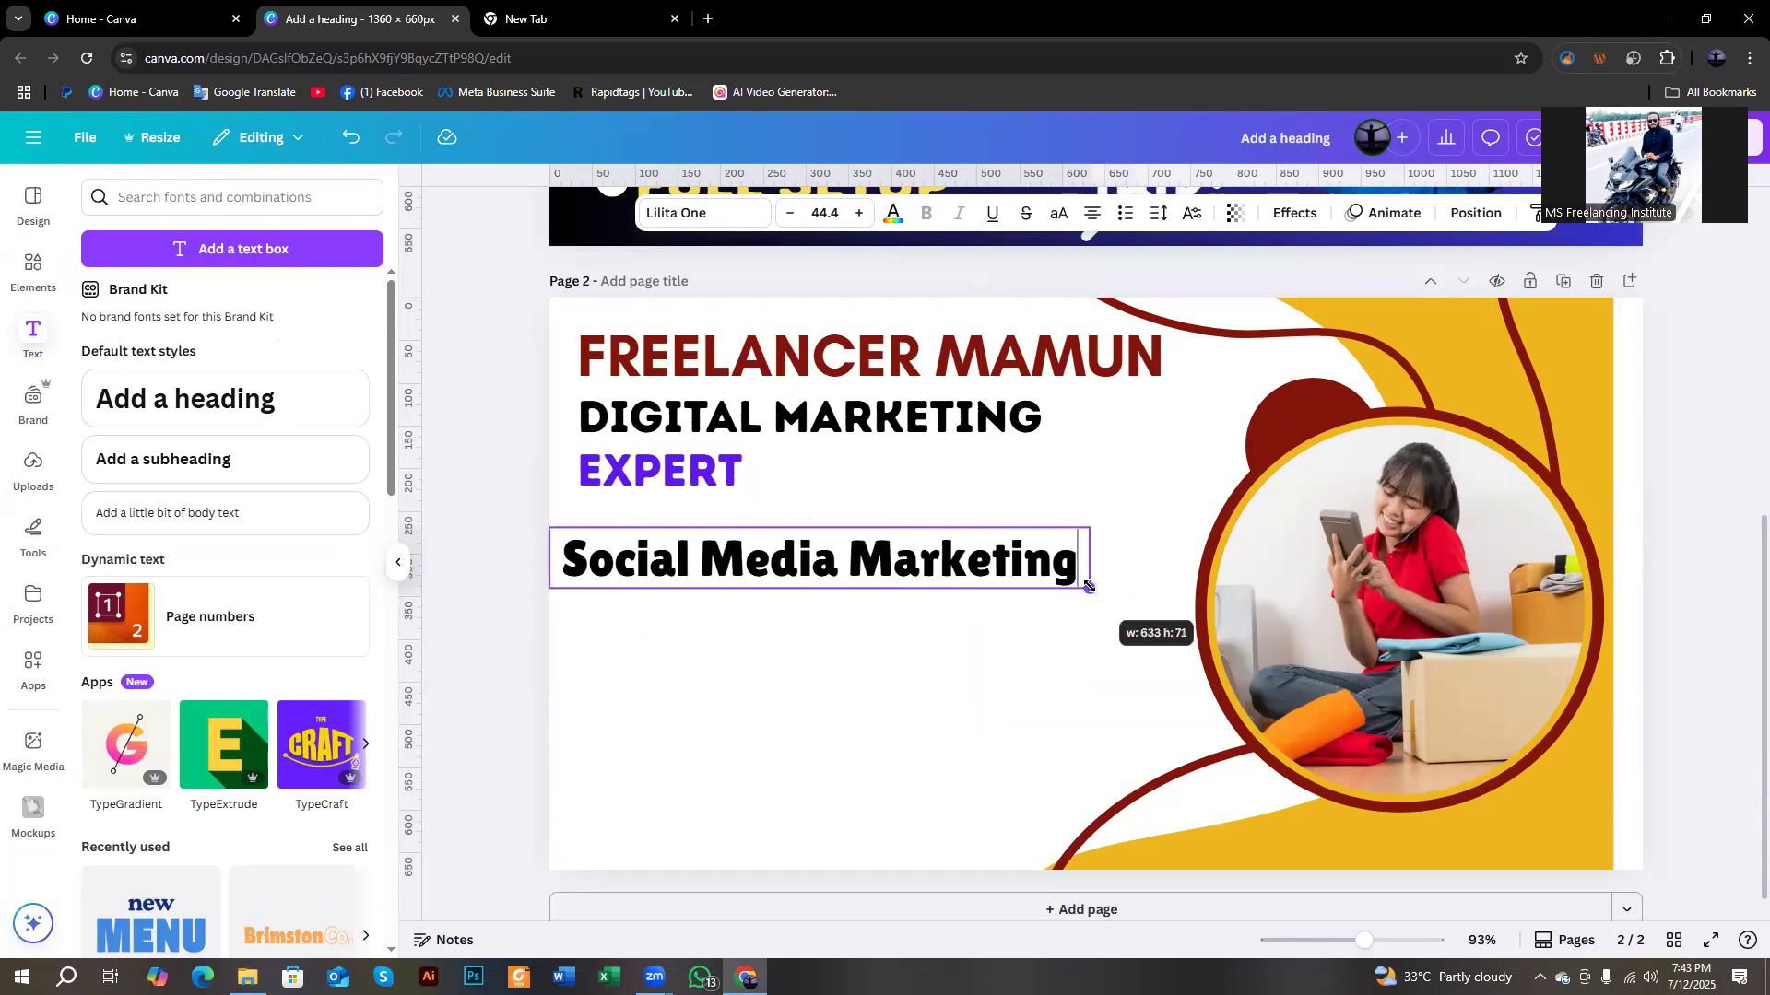
left_click_drag(657, 568, 724, 565)
left_click_drag(617, 528, 601, 526)
left_click_drag(749, 568, 759, 566)
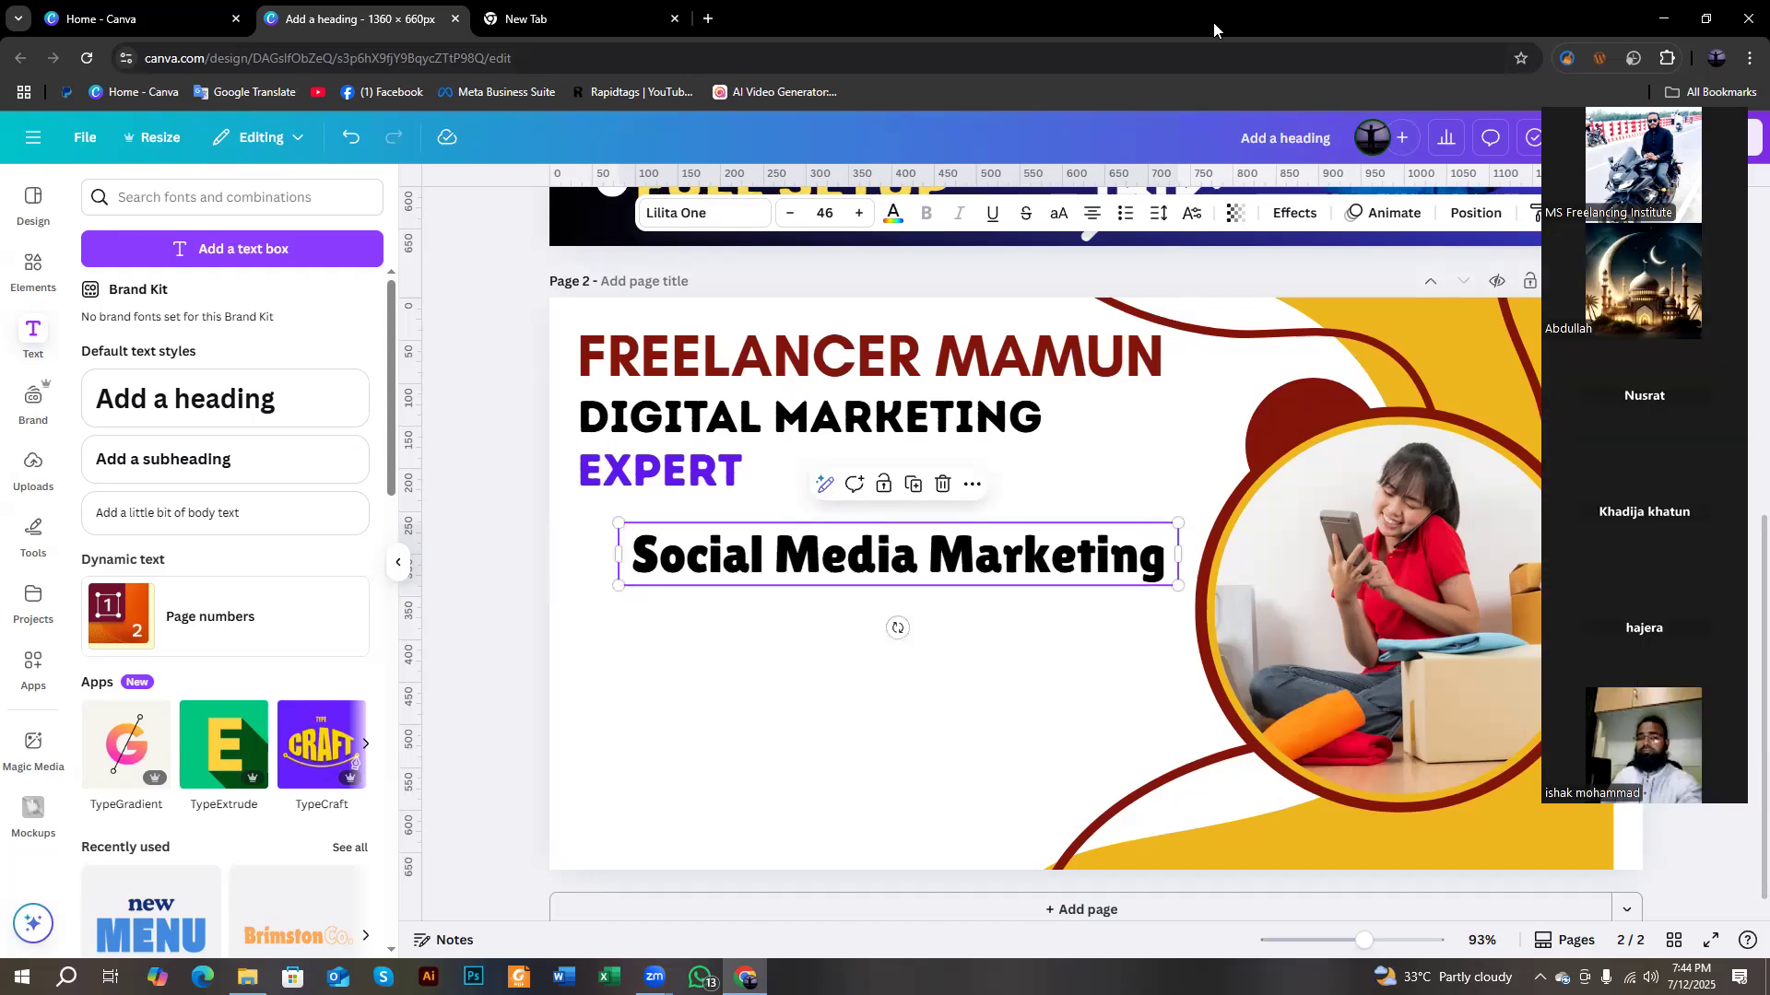
left_click_drag(891, 571, 878, 564)
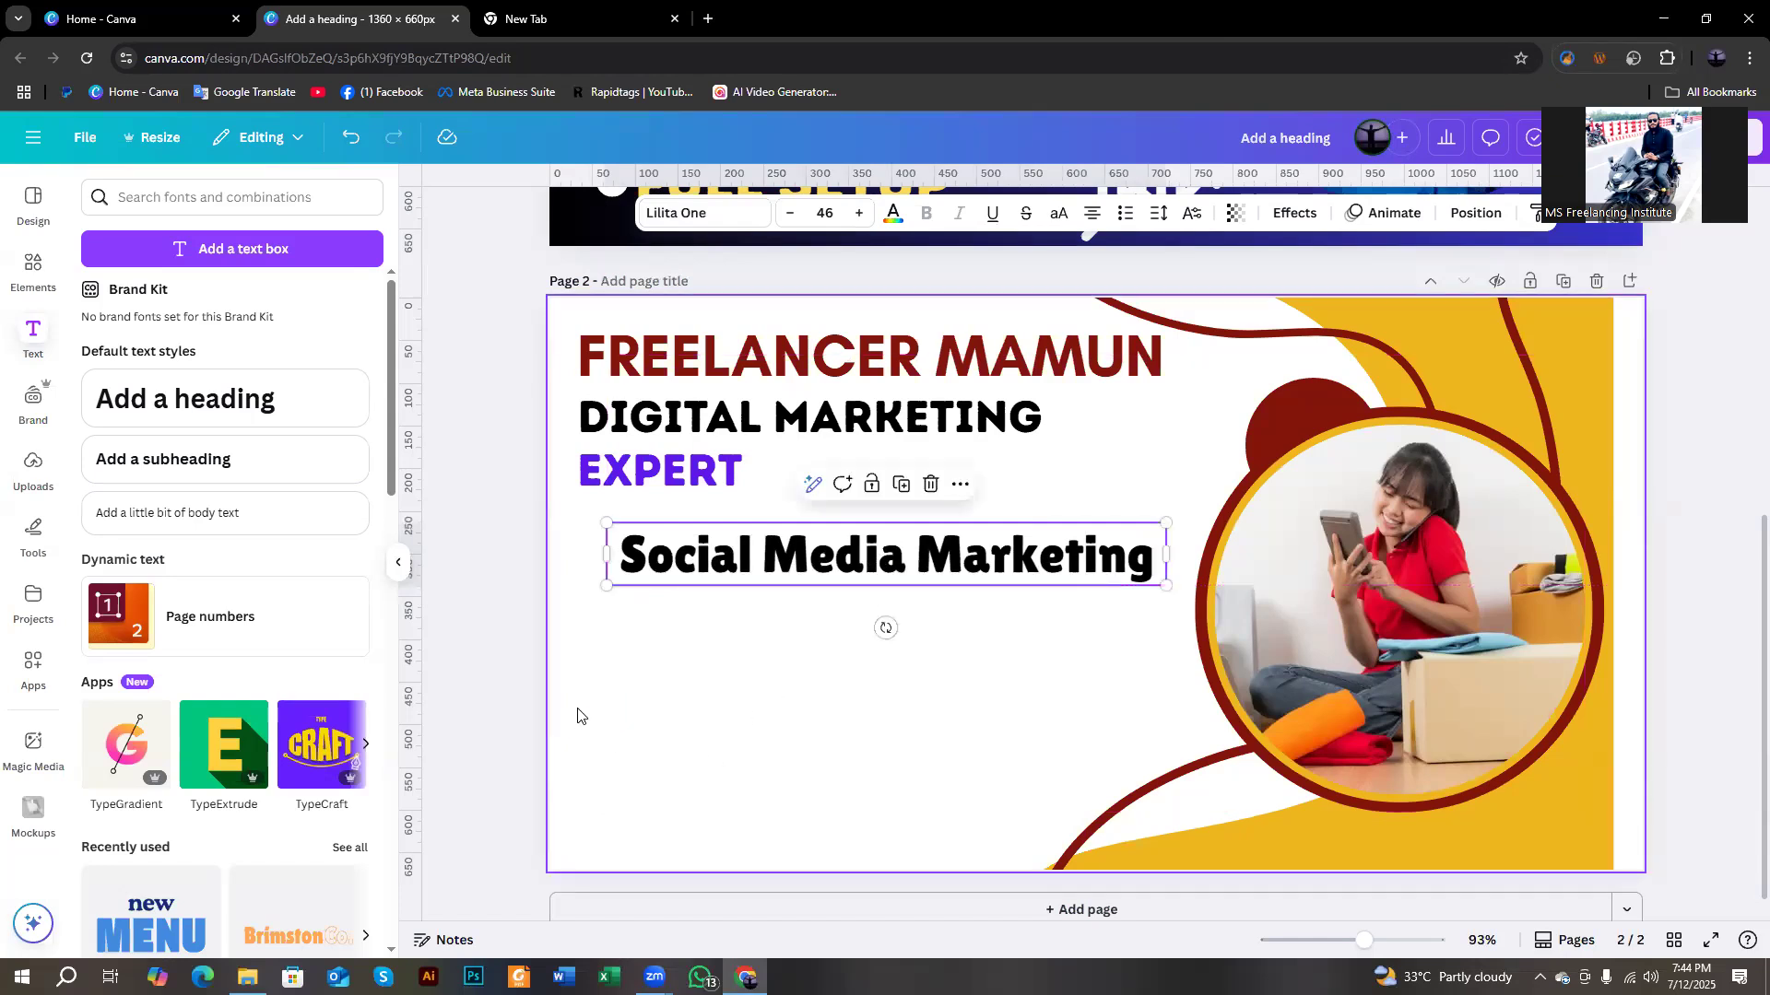
Duplicate the Social Media Marketing heading, change the copy's text to "WordPress Website" and line it up directly below the original.
left_click(902, 485)
left_click_drag(902, 544, 883, 614)
double_click(883, 636)
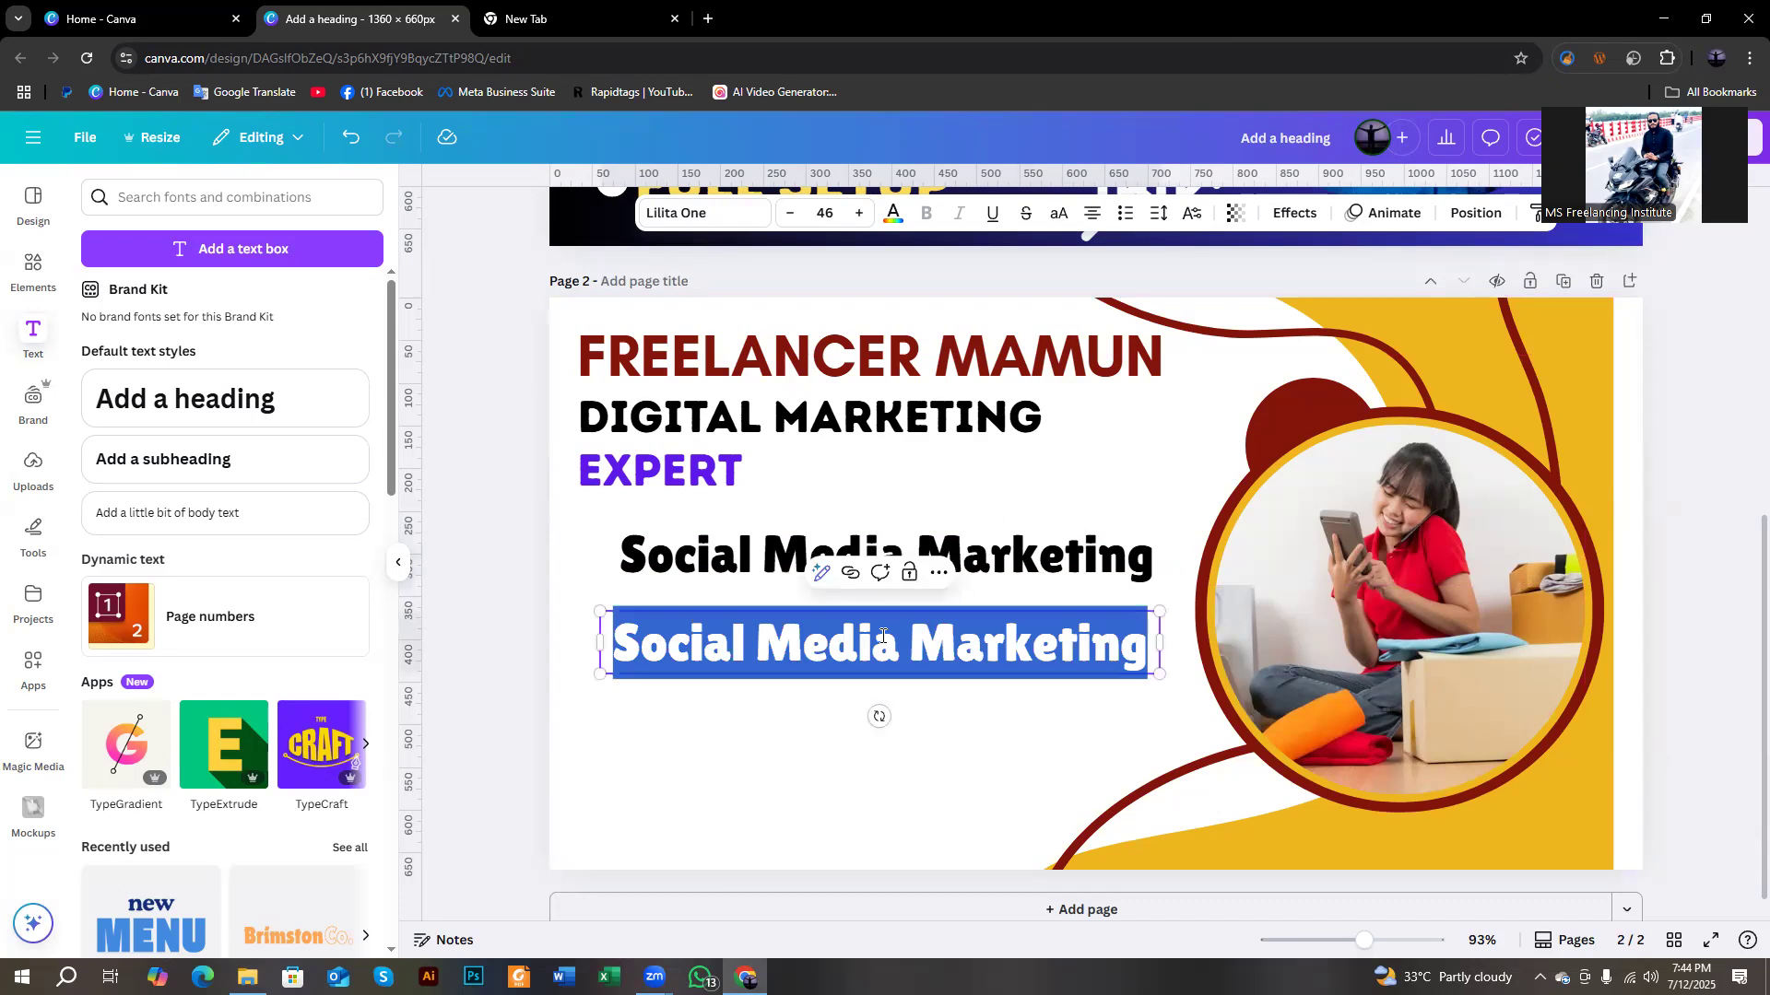
type("SEO")
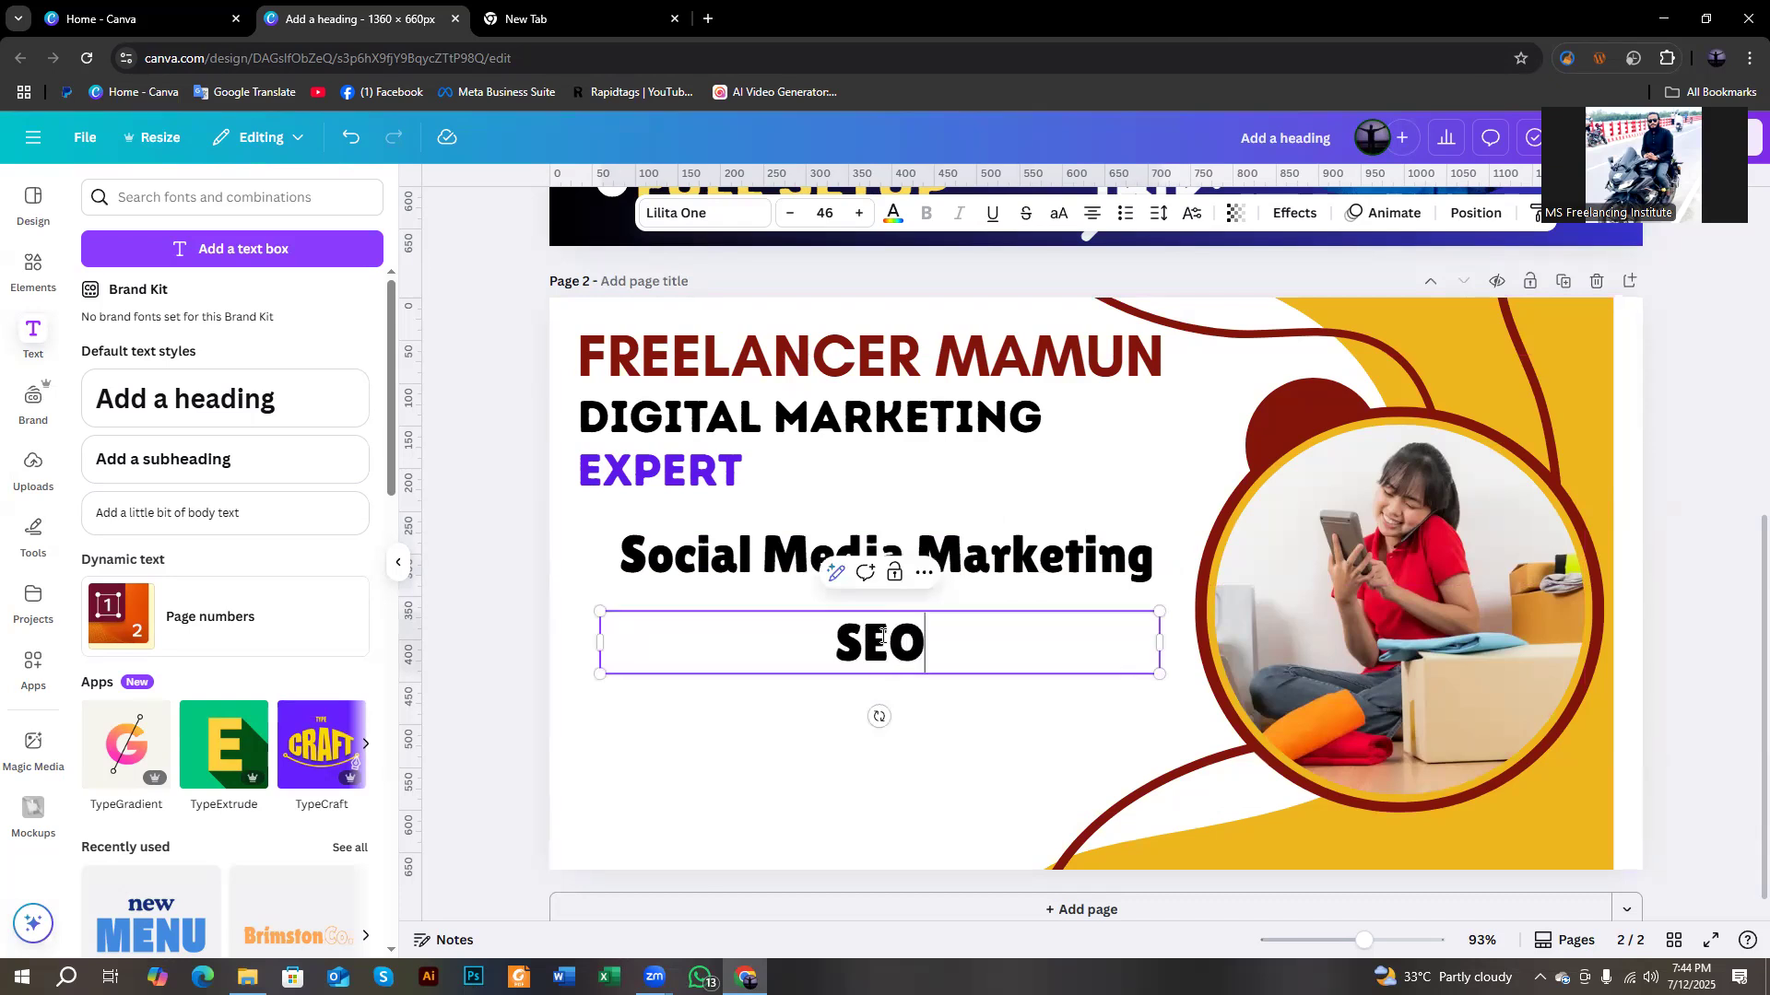
double_click(882, 636)
type("W")
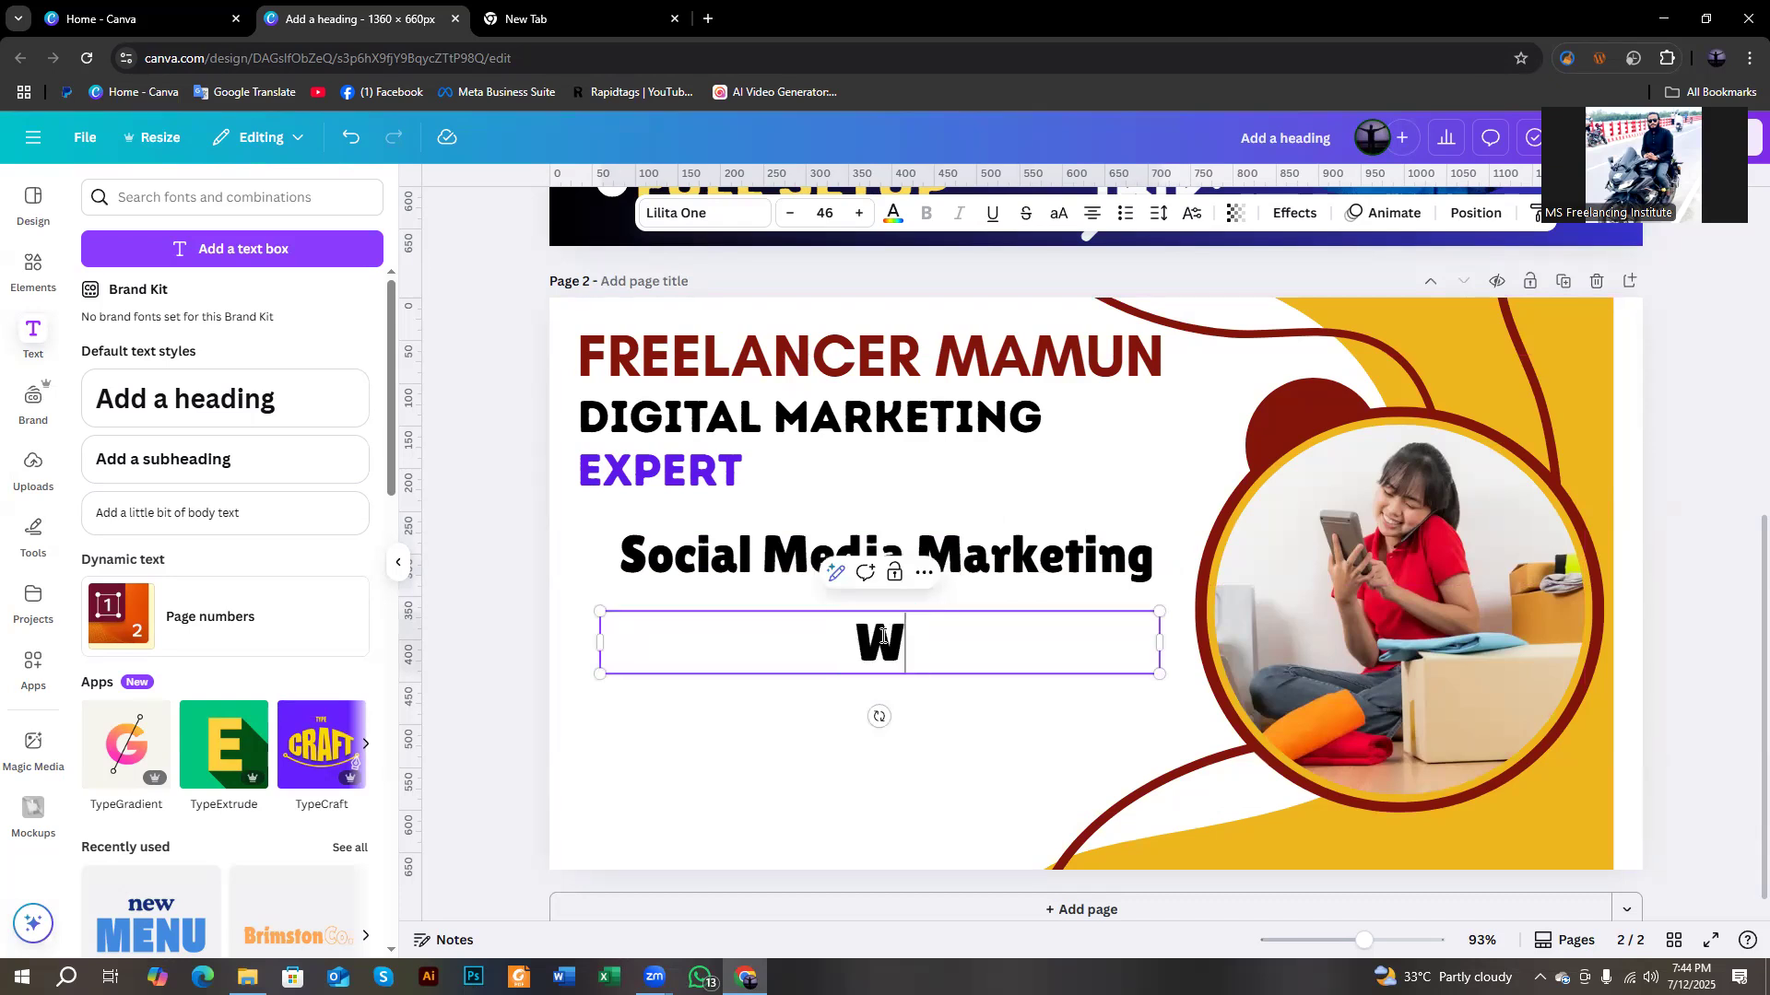
type("ordPre")
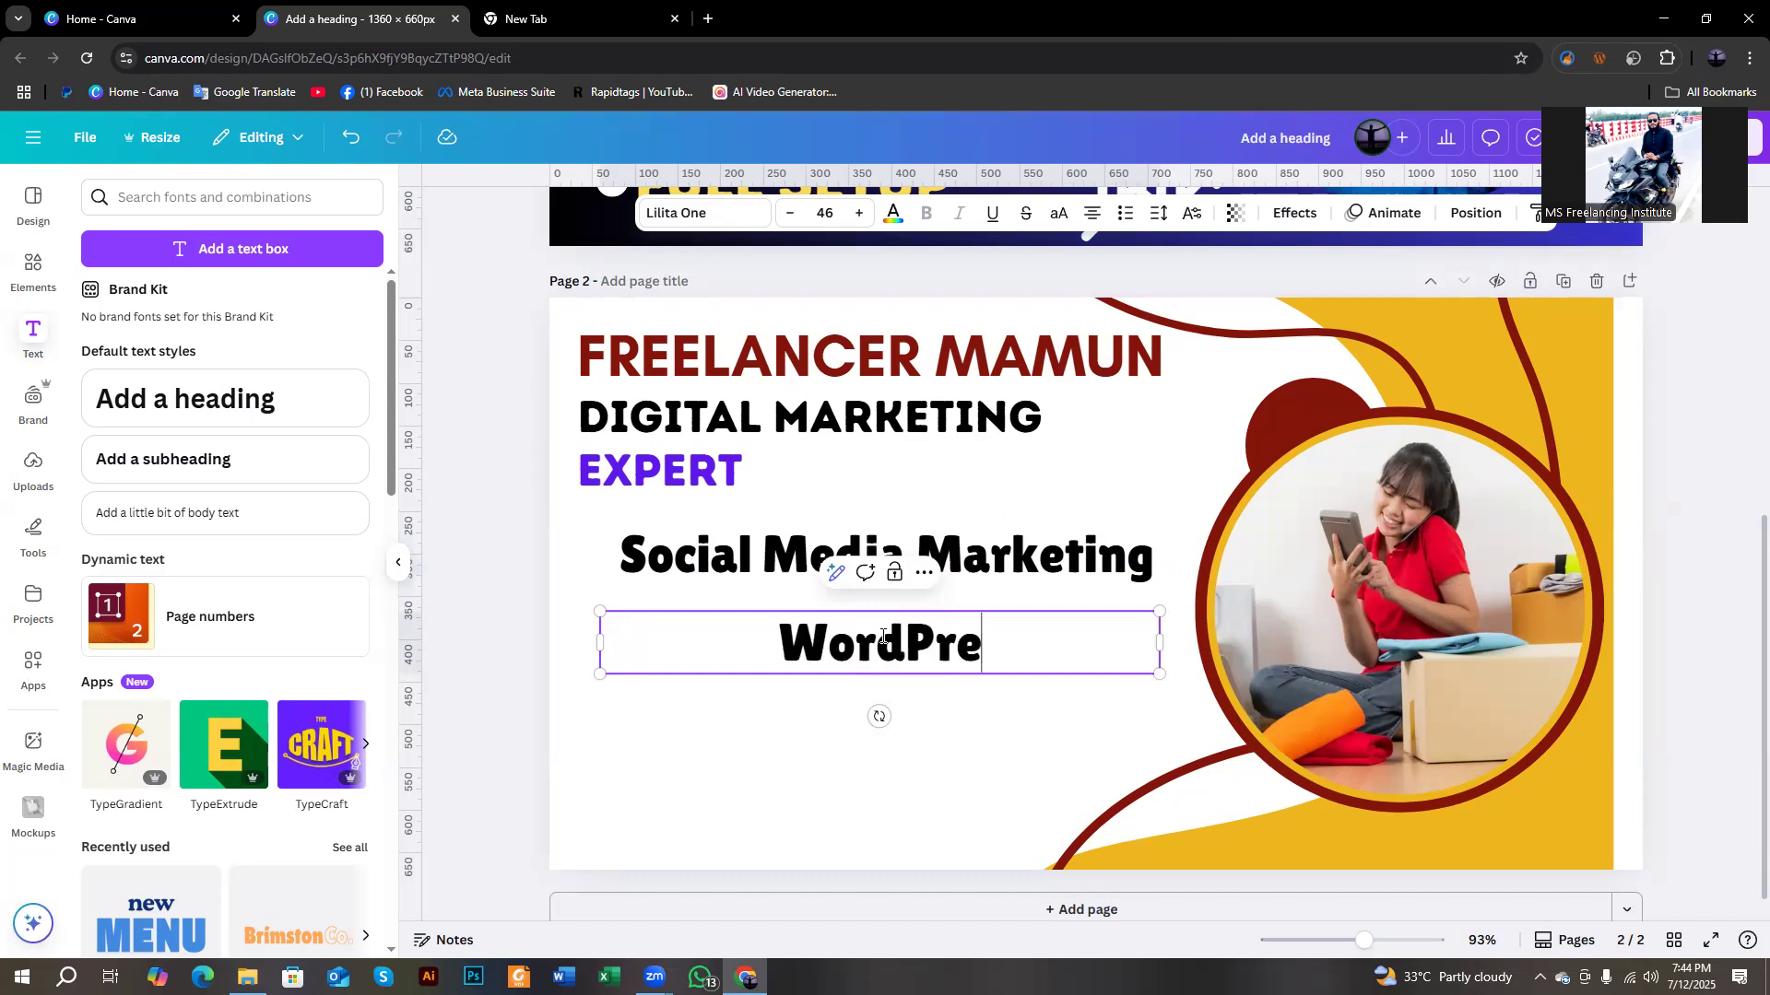
type("ss We")
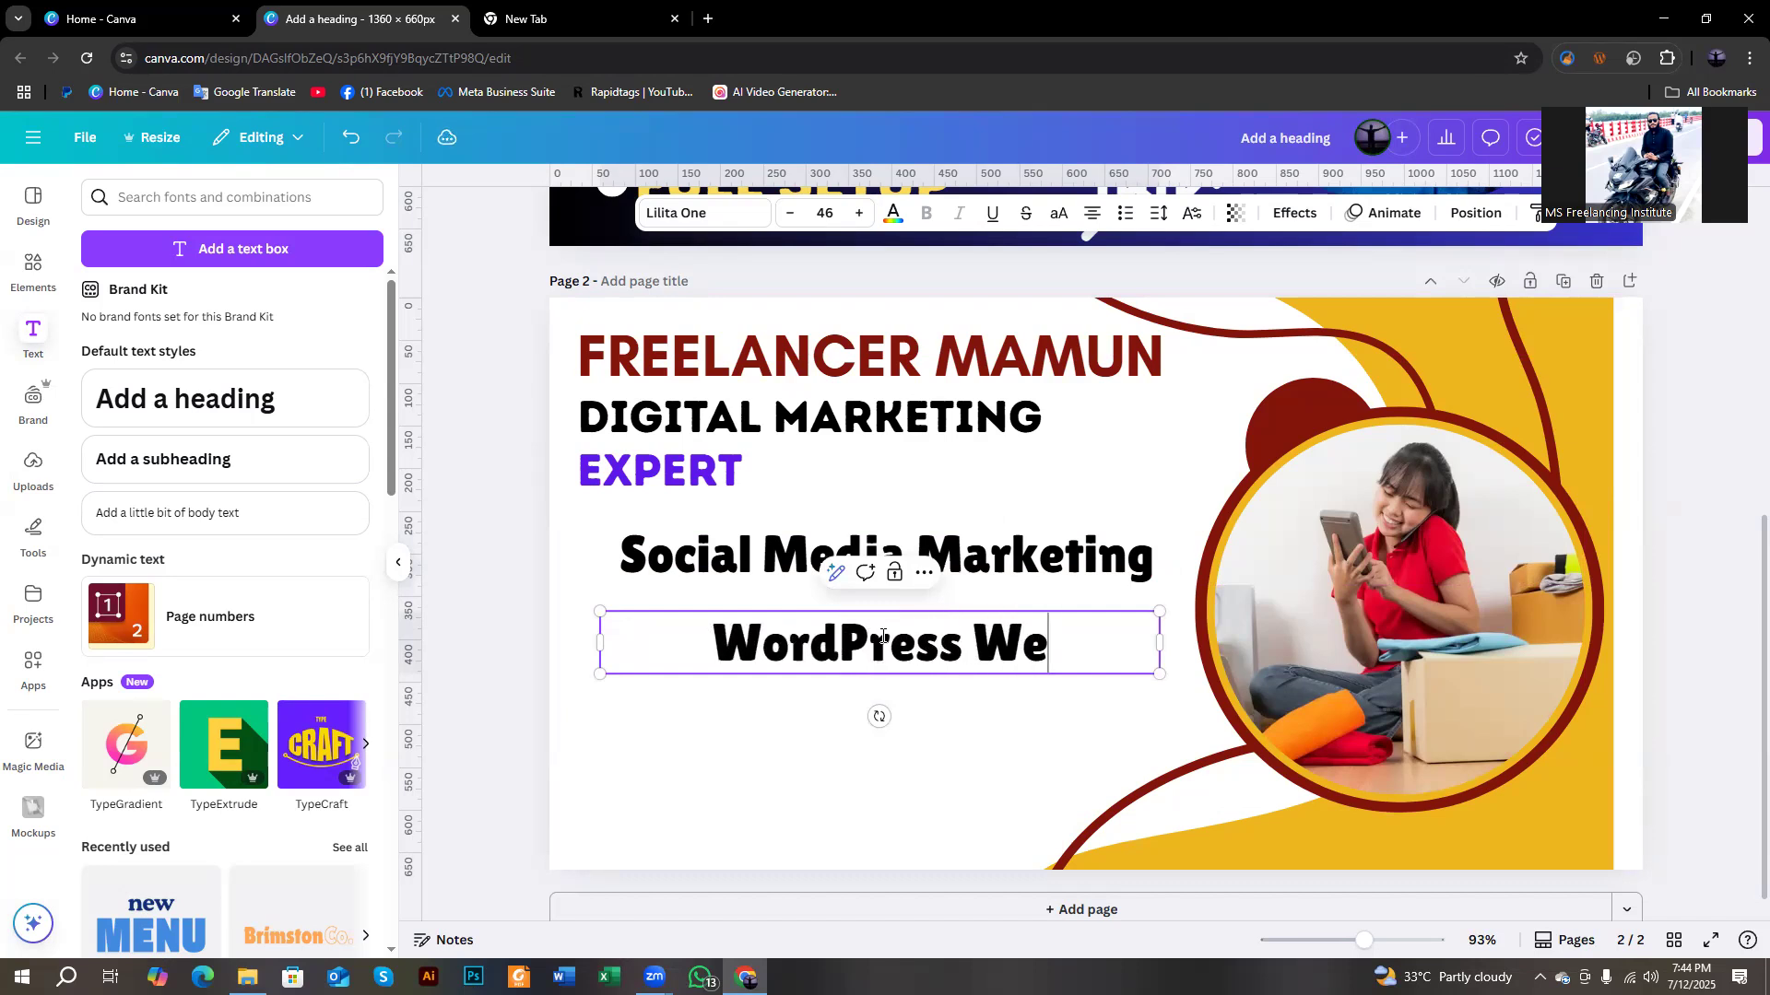
type("bsite")
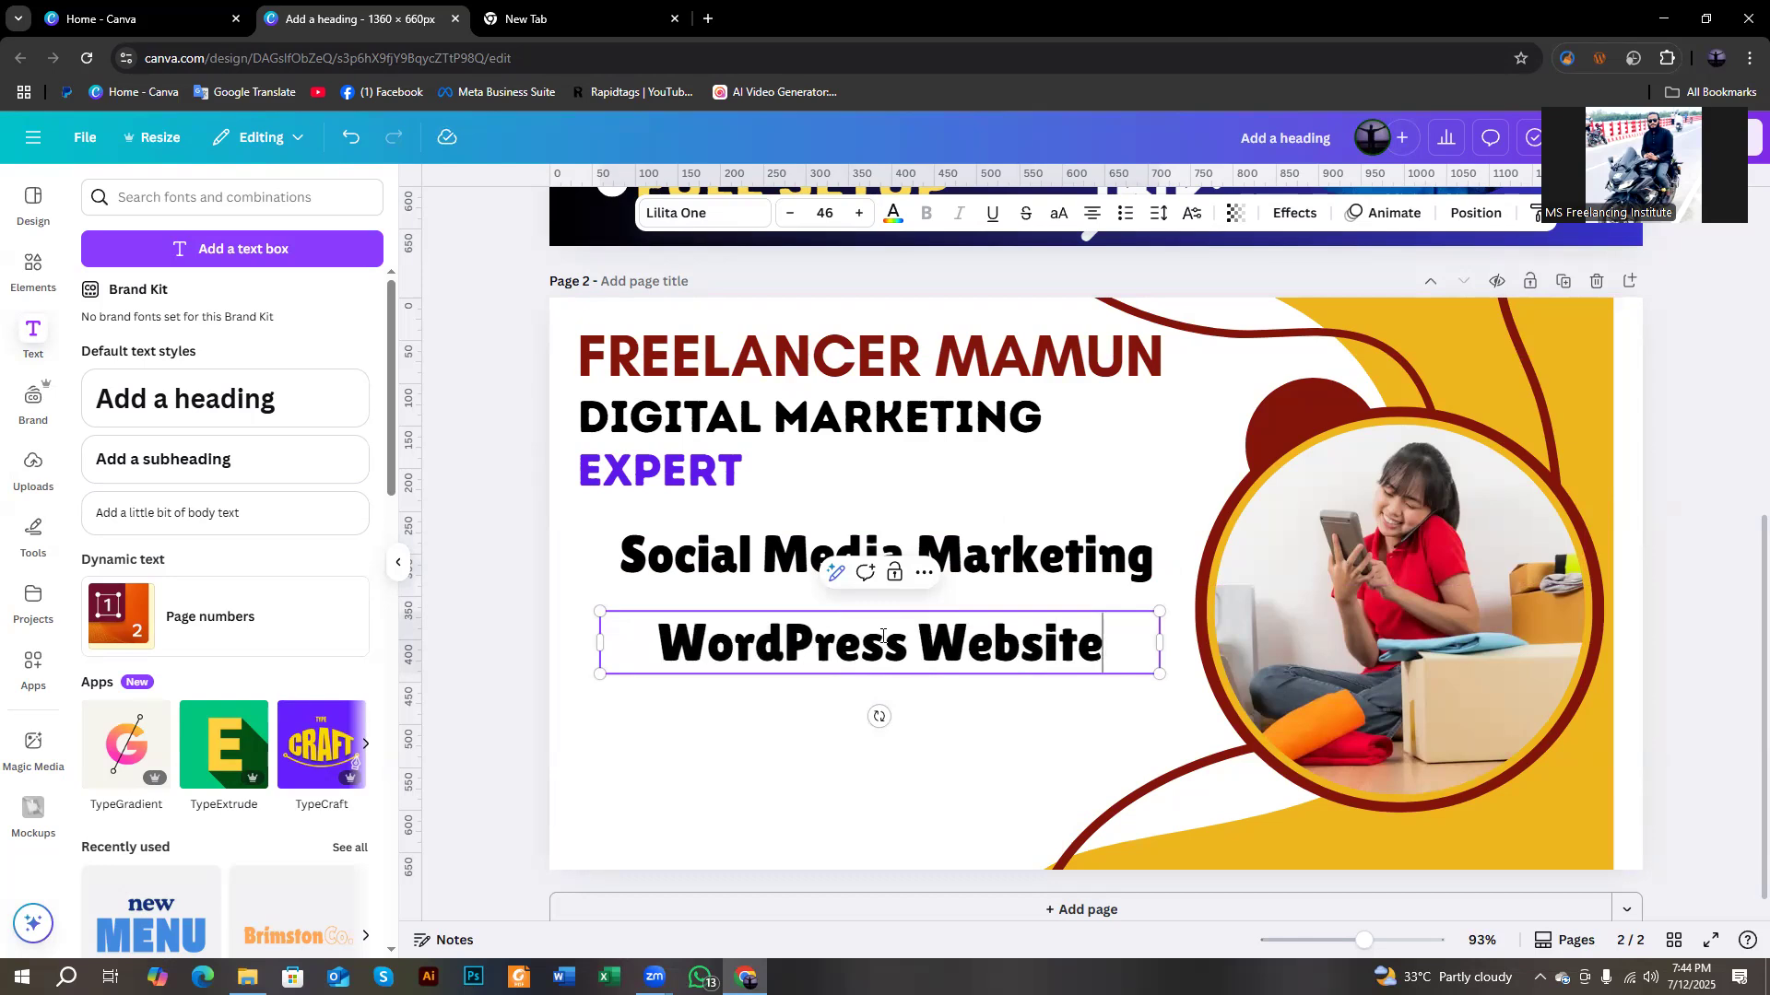
left_click_drag(702, 652, 665, 627)
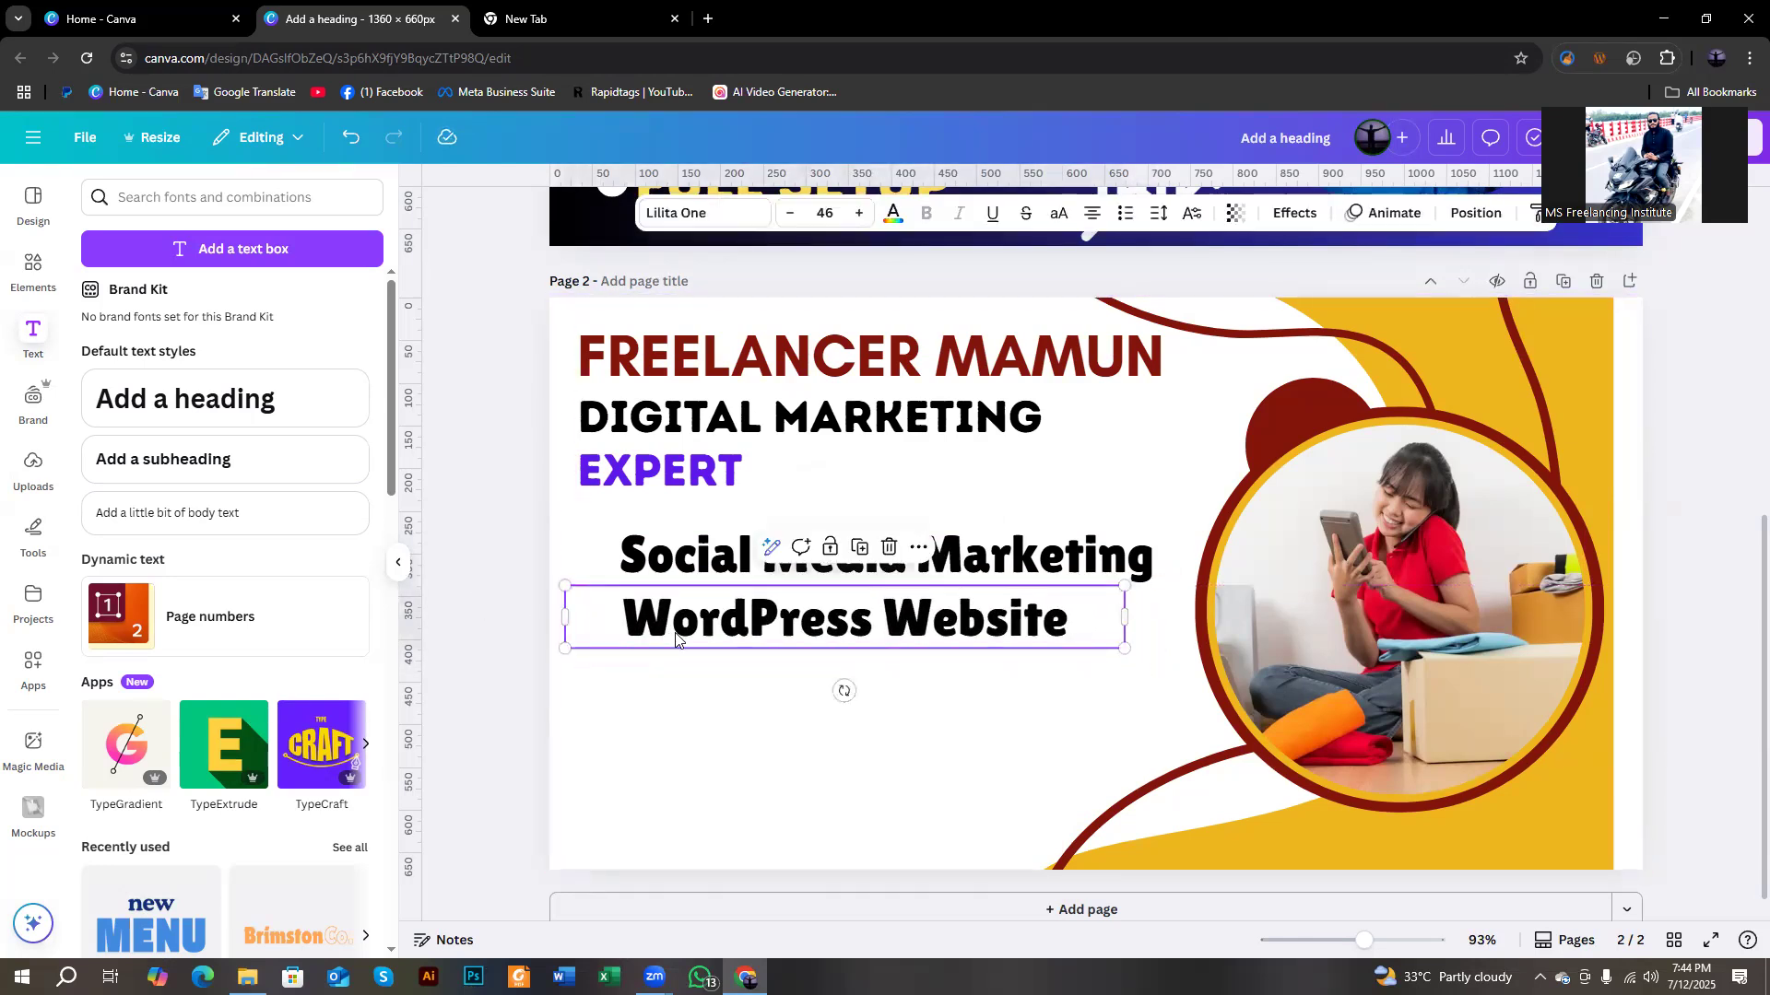
Duplicate the WordPress Website heading below itself, change the copy to "SEO" and line up its text with the left edge above.
left_click(860, 548)
left_click_drag(851, 639, 845, 670)
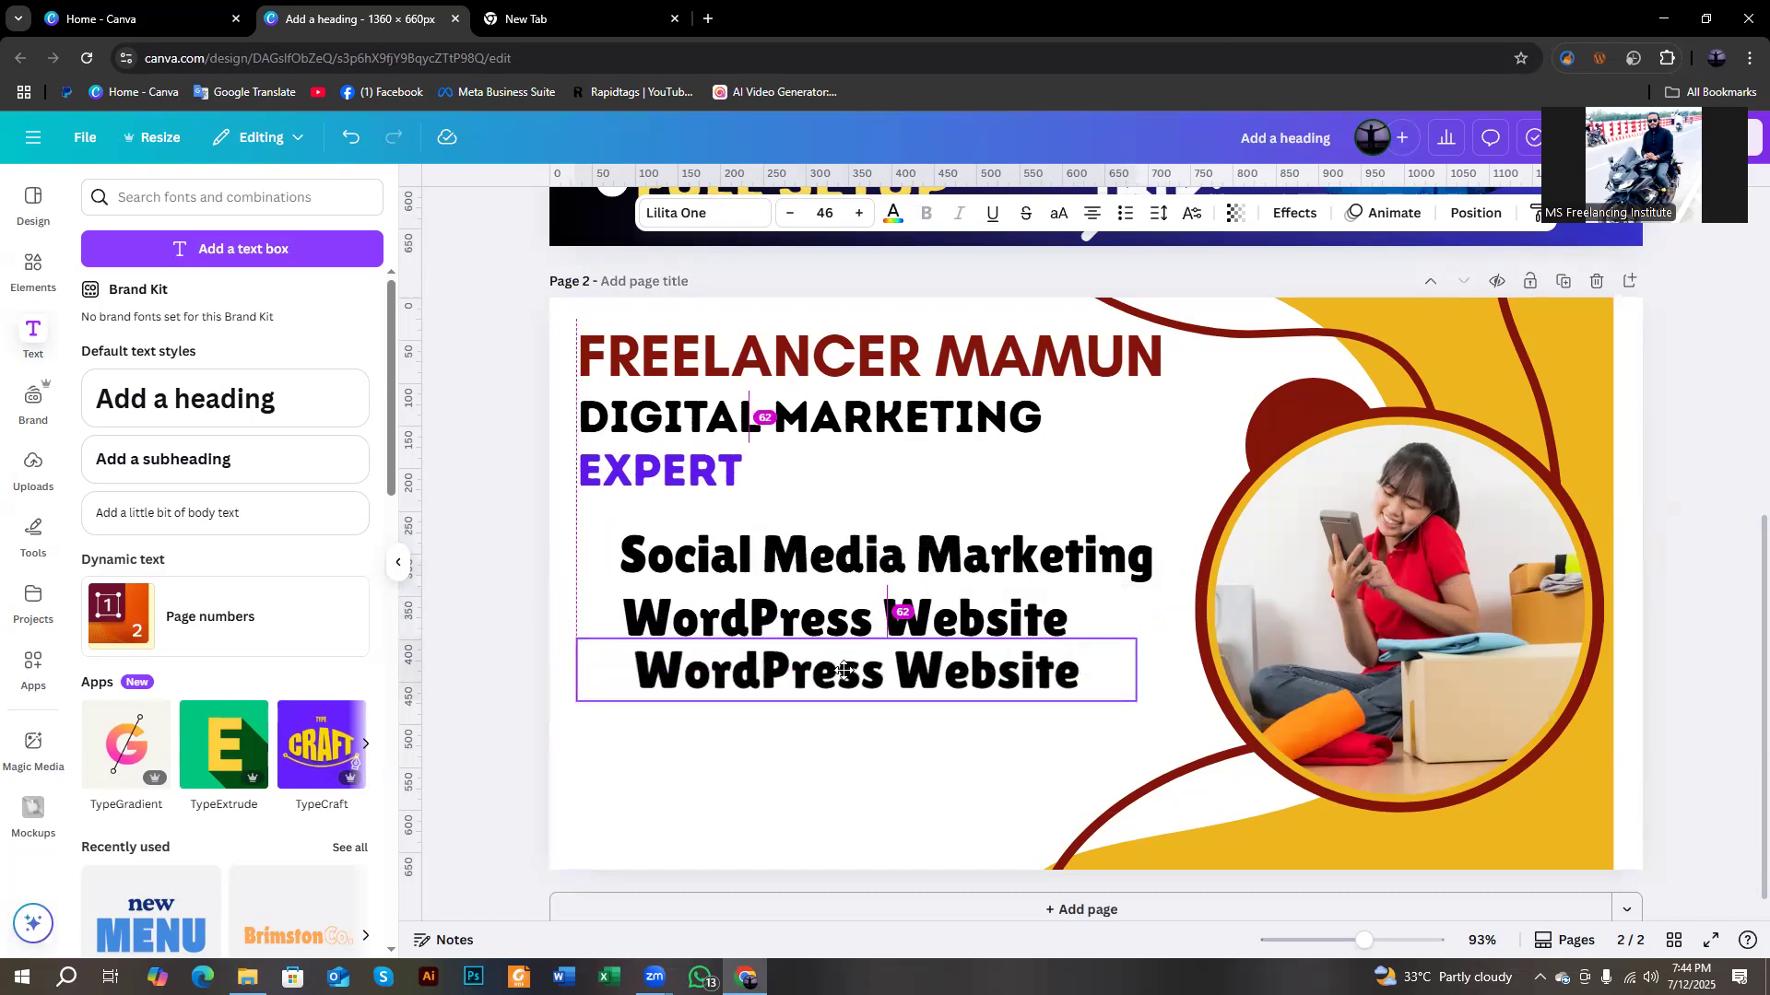
double_click(846, 671)
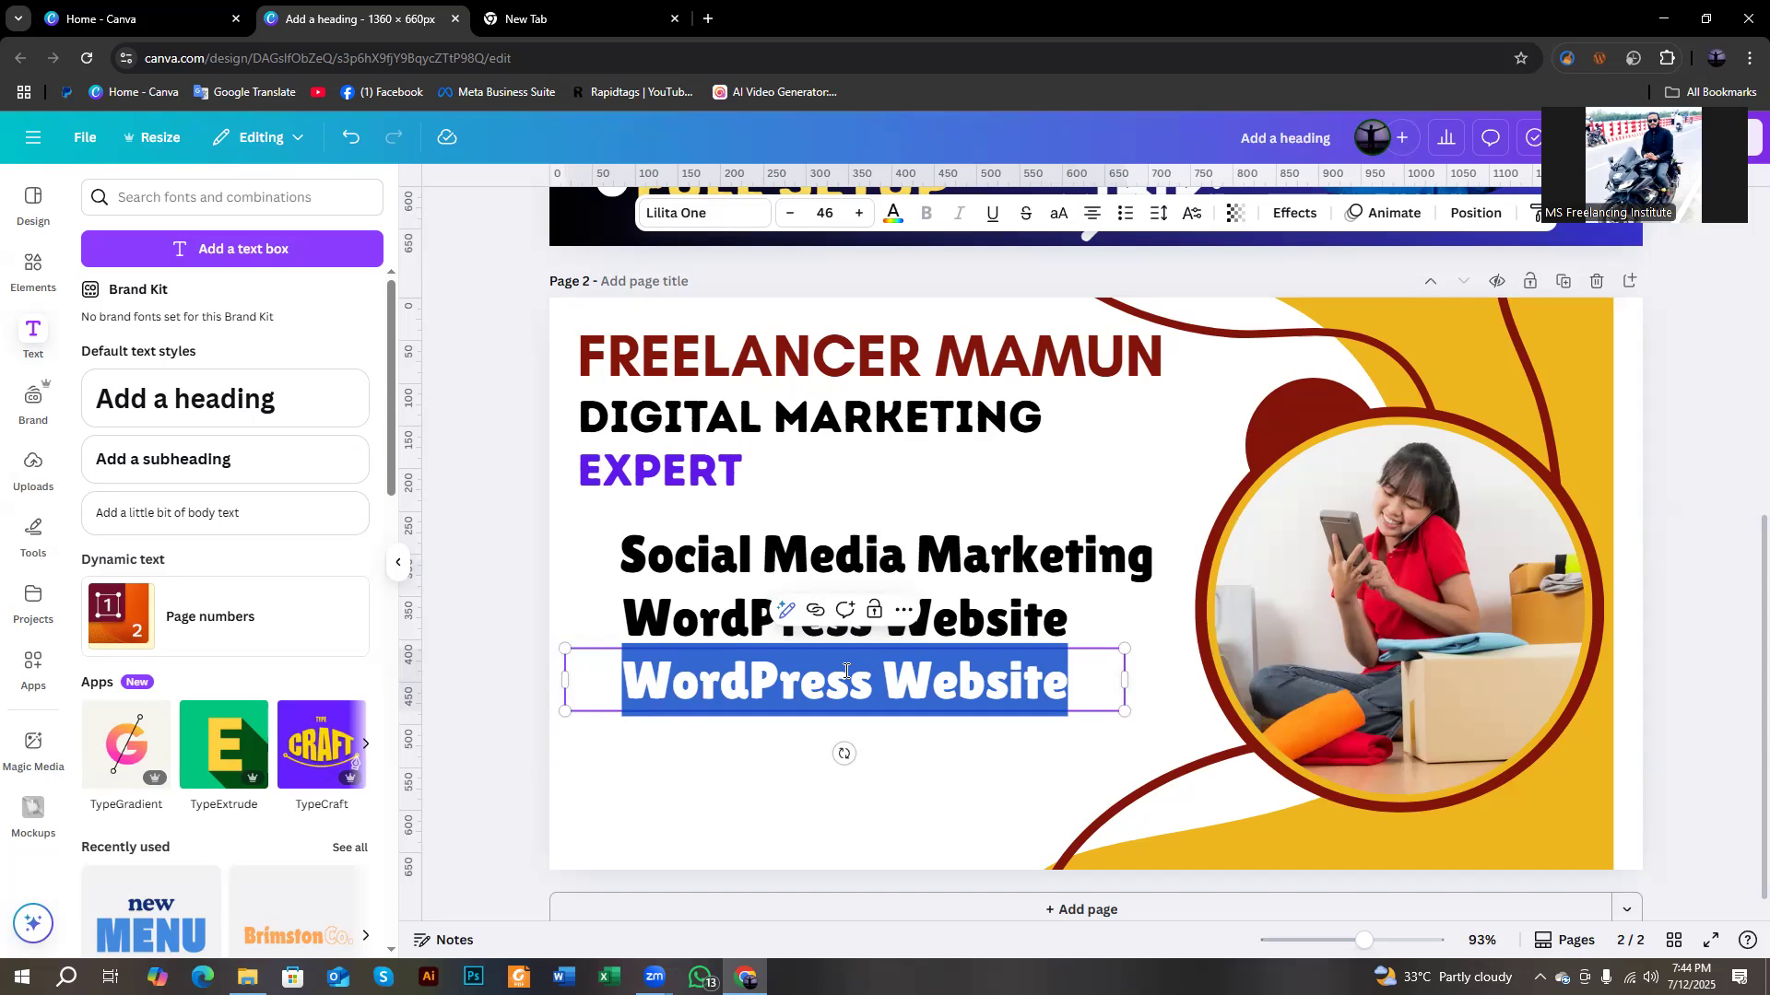
type("SEO")
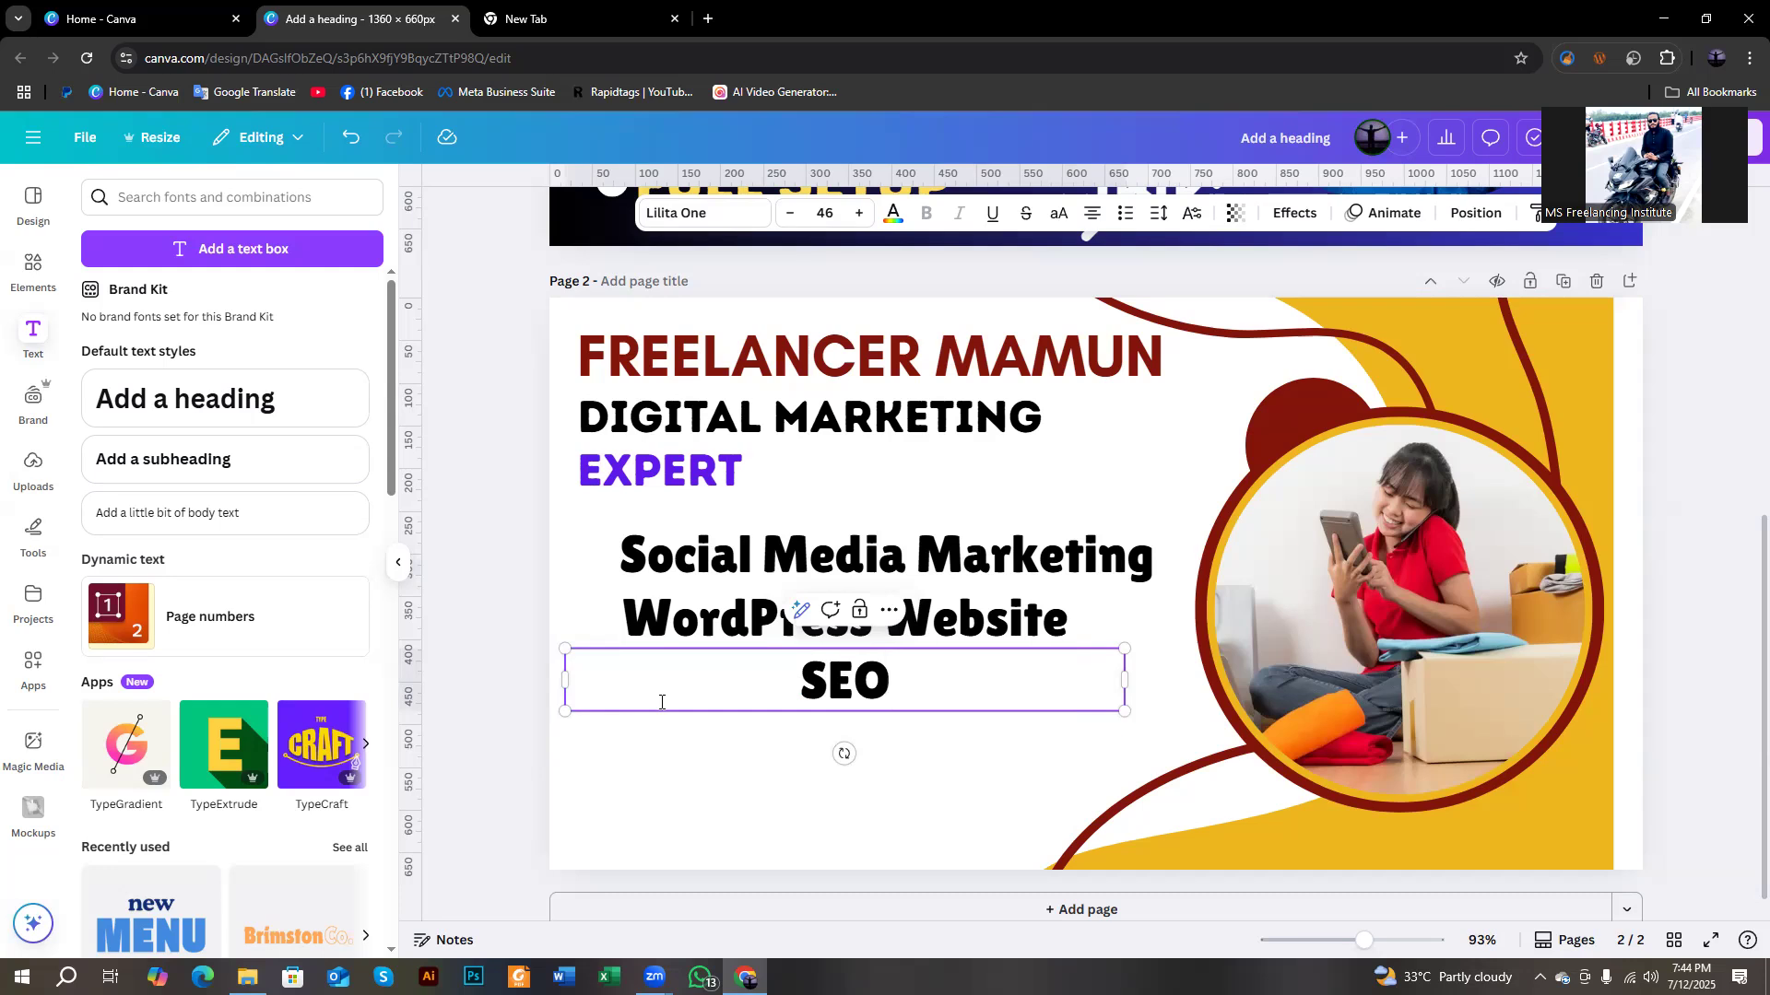
left_click(492, 675)
left_click_drag(859, 691, 683, 686)
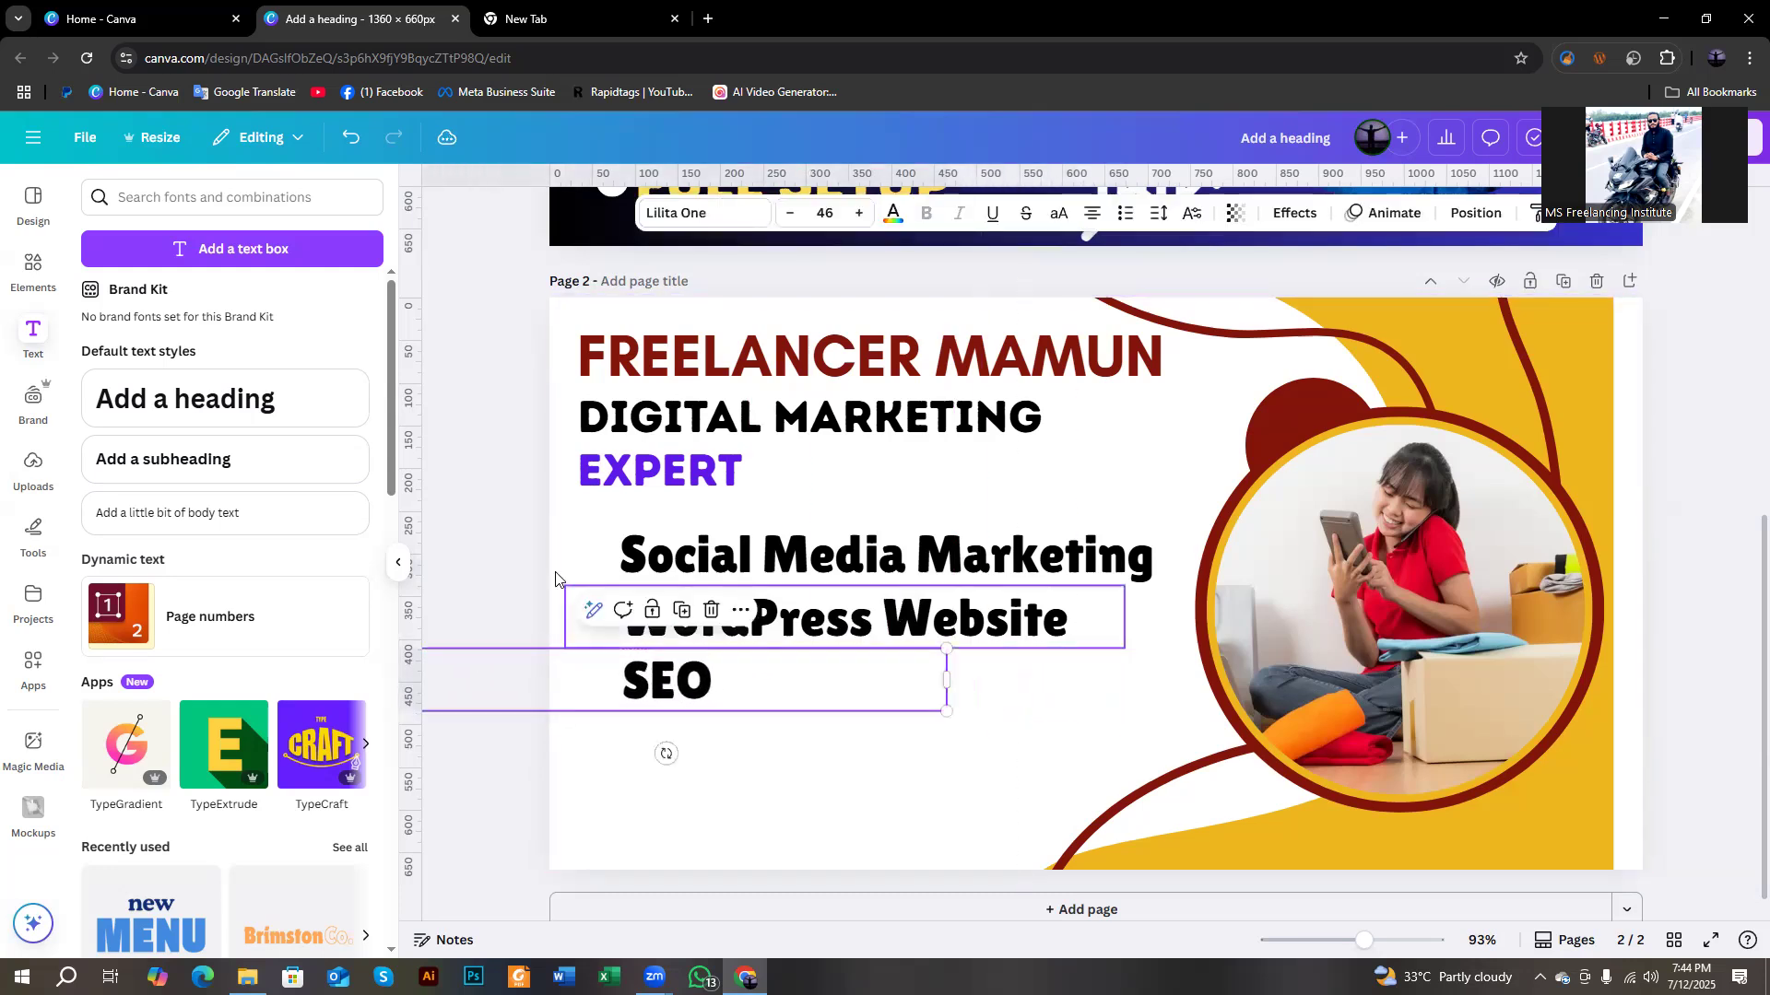
Try different text alignments on the three service headings together.
left_click(606, 537)
left_click_drag(594, 537, 967, 717)
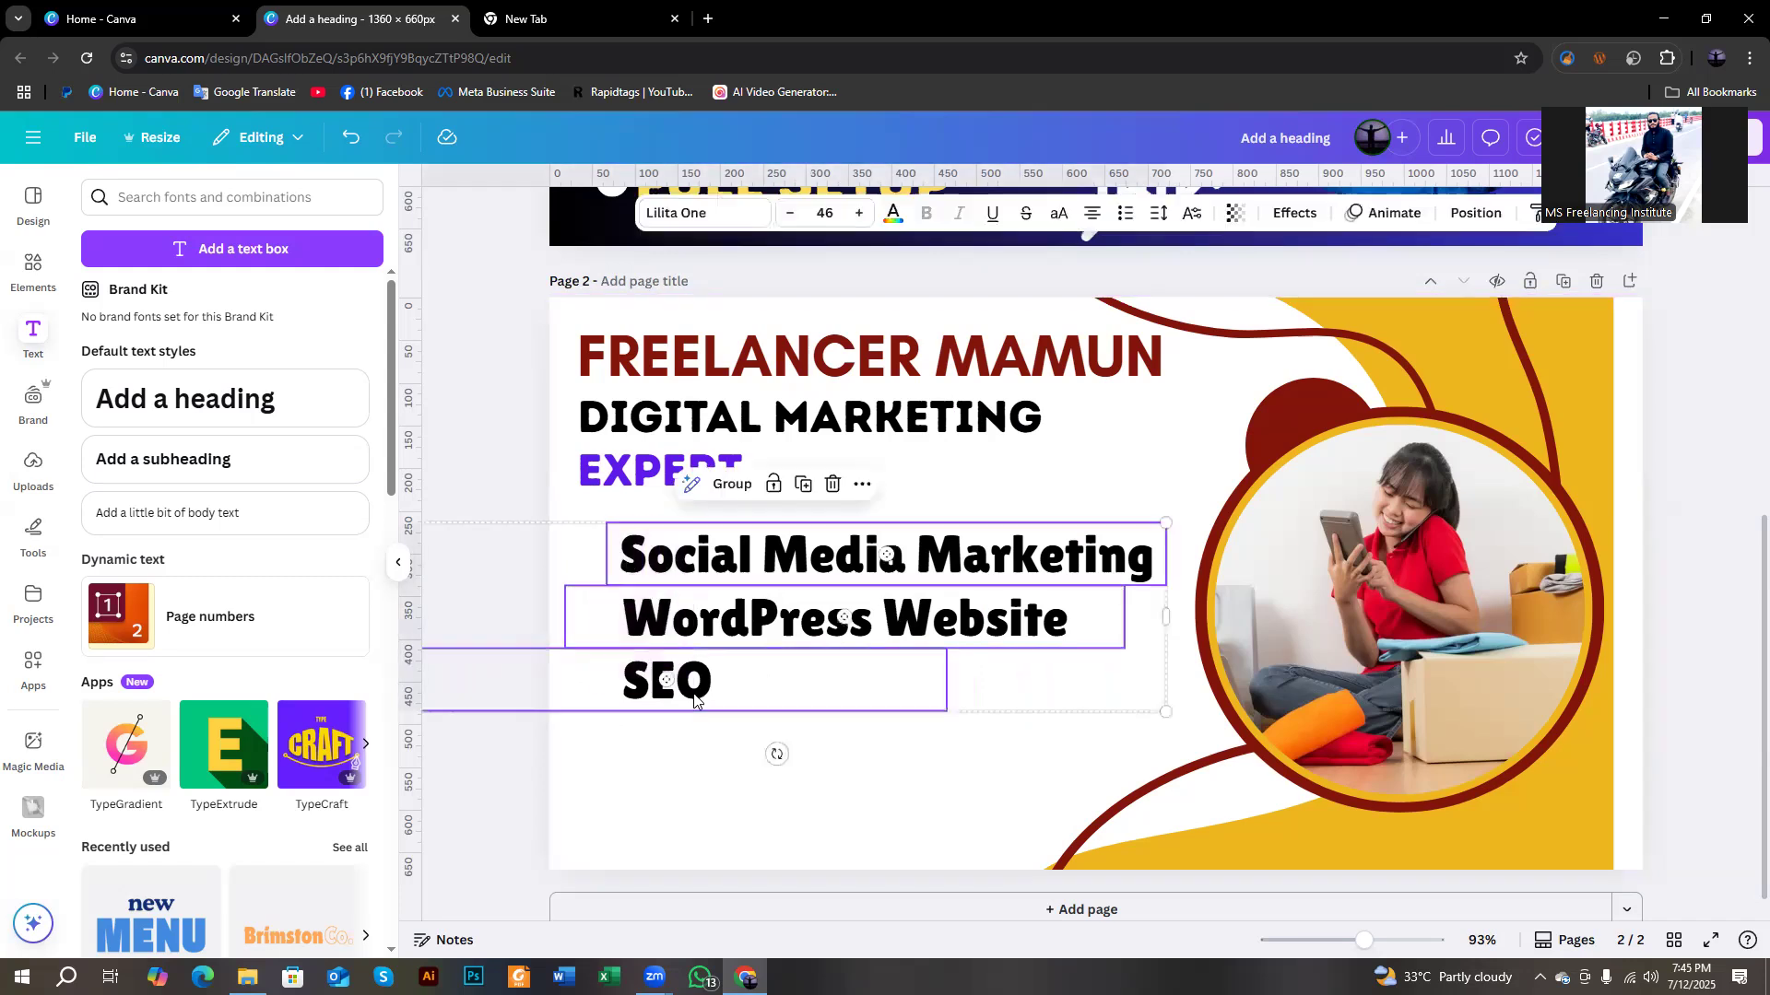
left_click(1086, 226)
left_click(1088, 224)
left_click(1089, 222)
left_click(1091, 219)
left_click(579, 832)
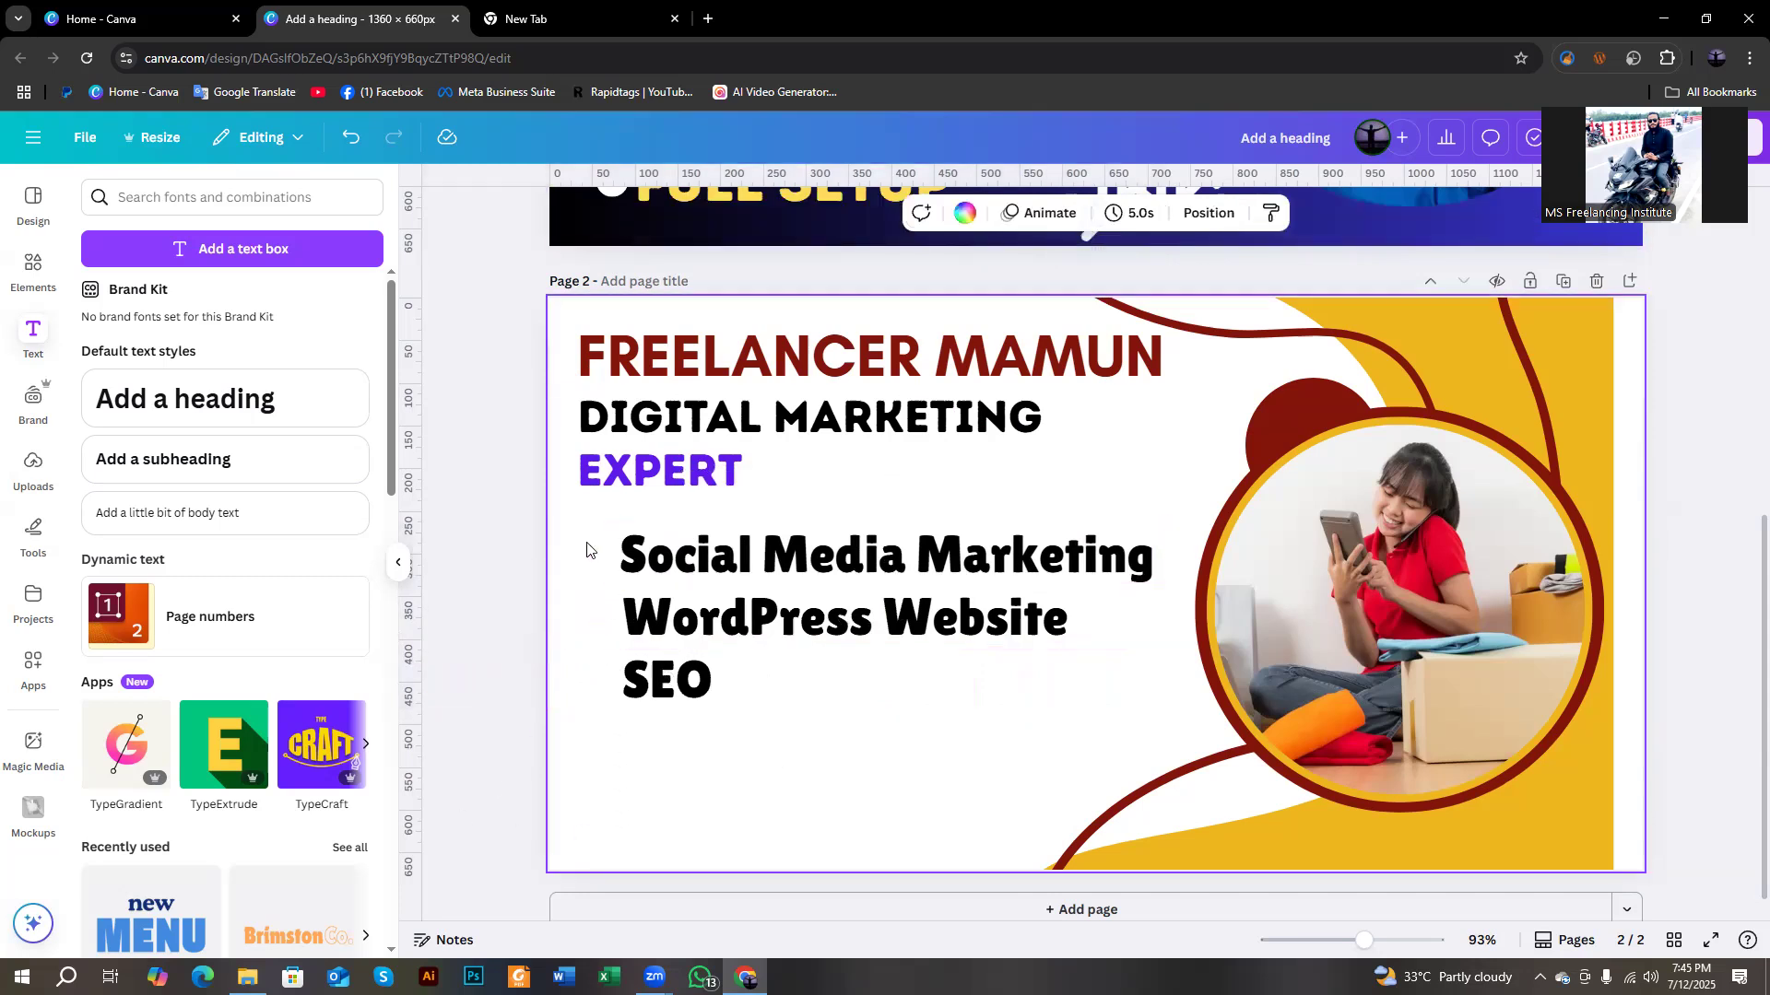
Add a small golden circle as a bullet in front of each of the three service headings.
left_click(33, 267)
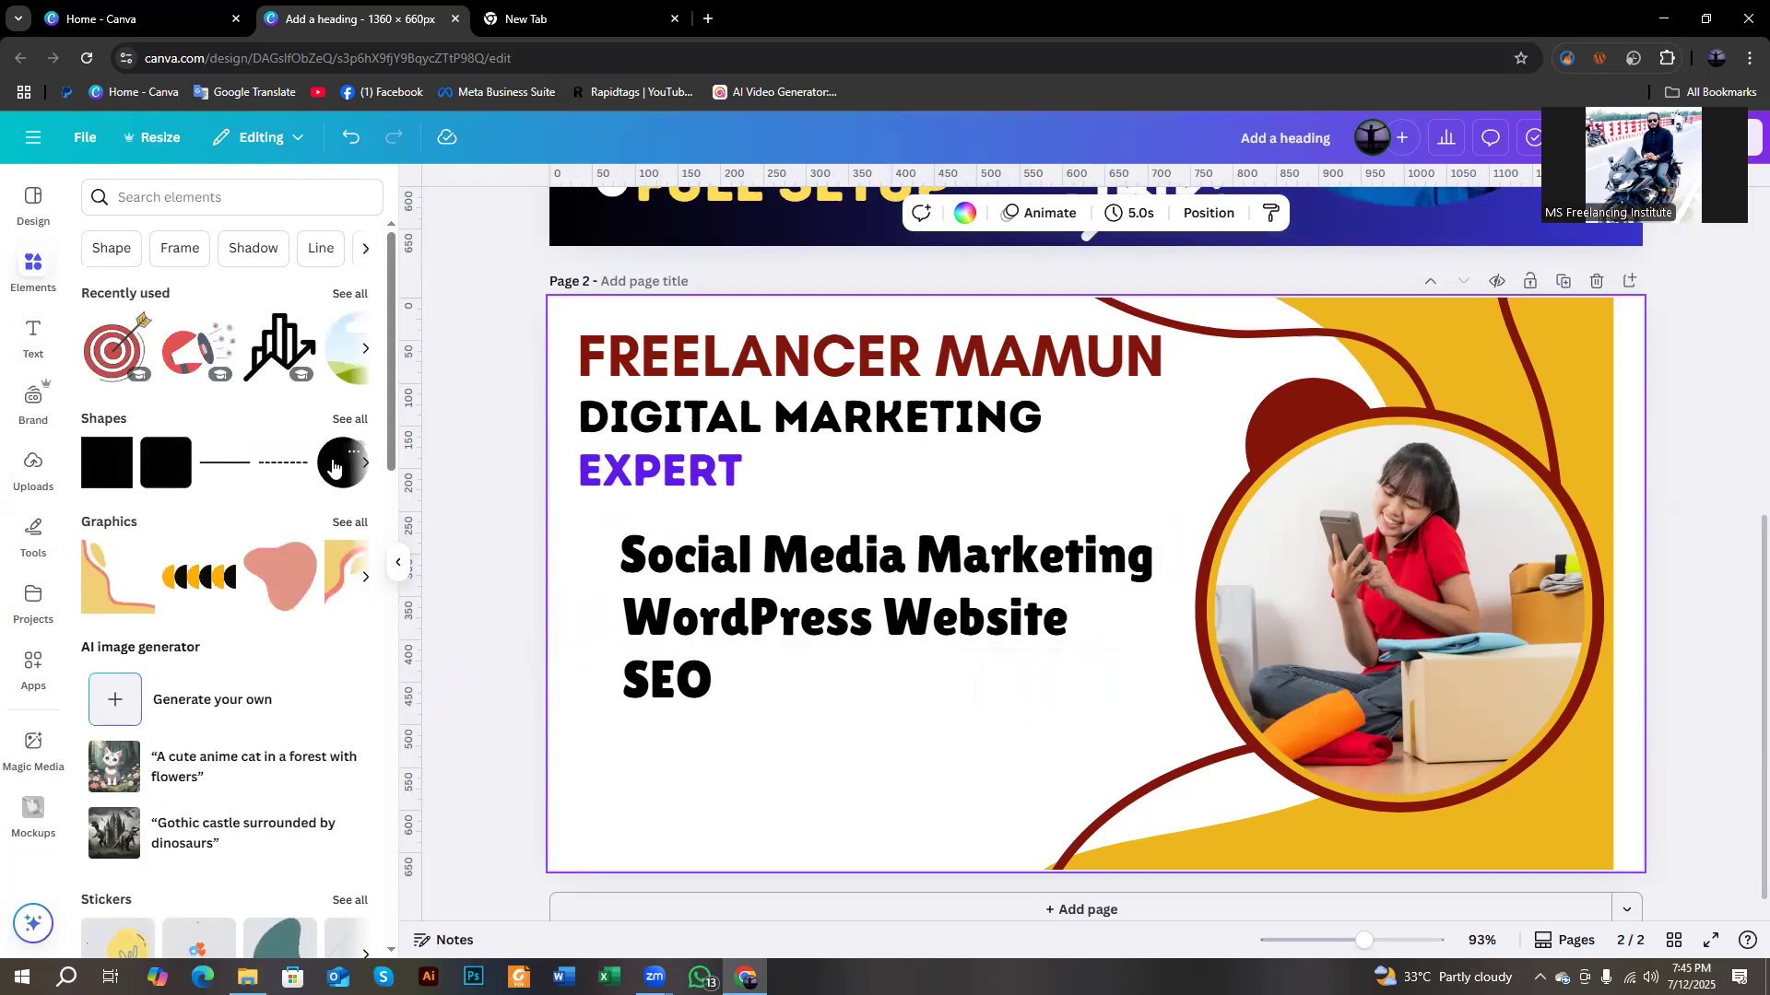
left_click(333, 467)
left_click_drag(1175, 671, 597, 680)
left_click(1059, 500)
left_click(599, 506)
left_click(598, 572)
left_click(471, 710)
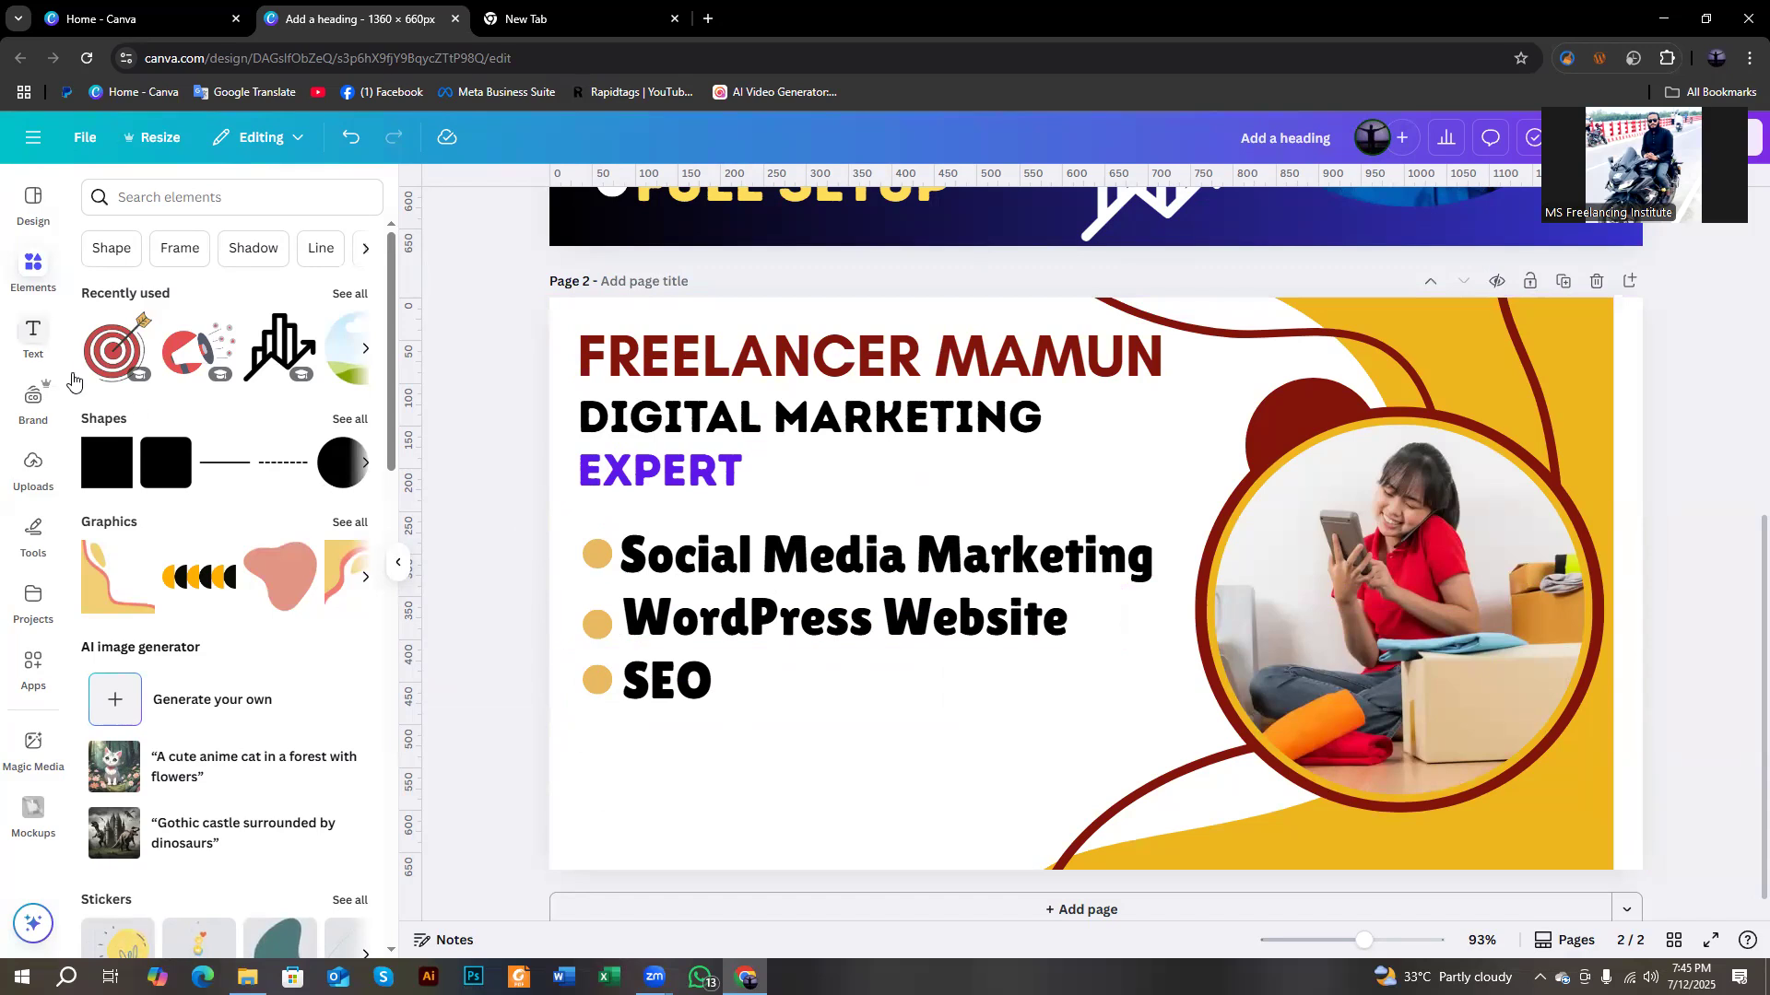
Place the recently used black growth chart graphic below the service list and search the elements for "digital marketing", showing all graphics.
left_click_drag(276, 367, 1081, 835)
left_click(178, 194)
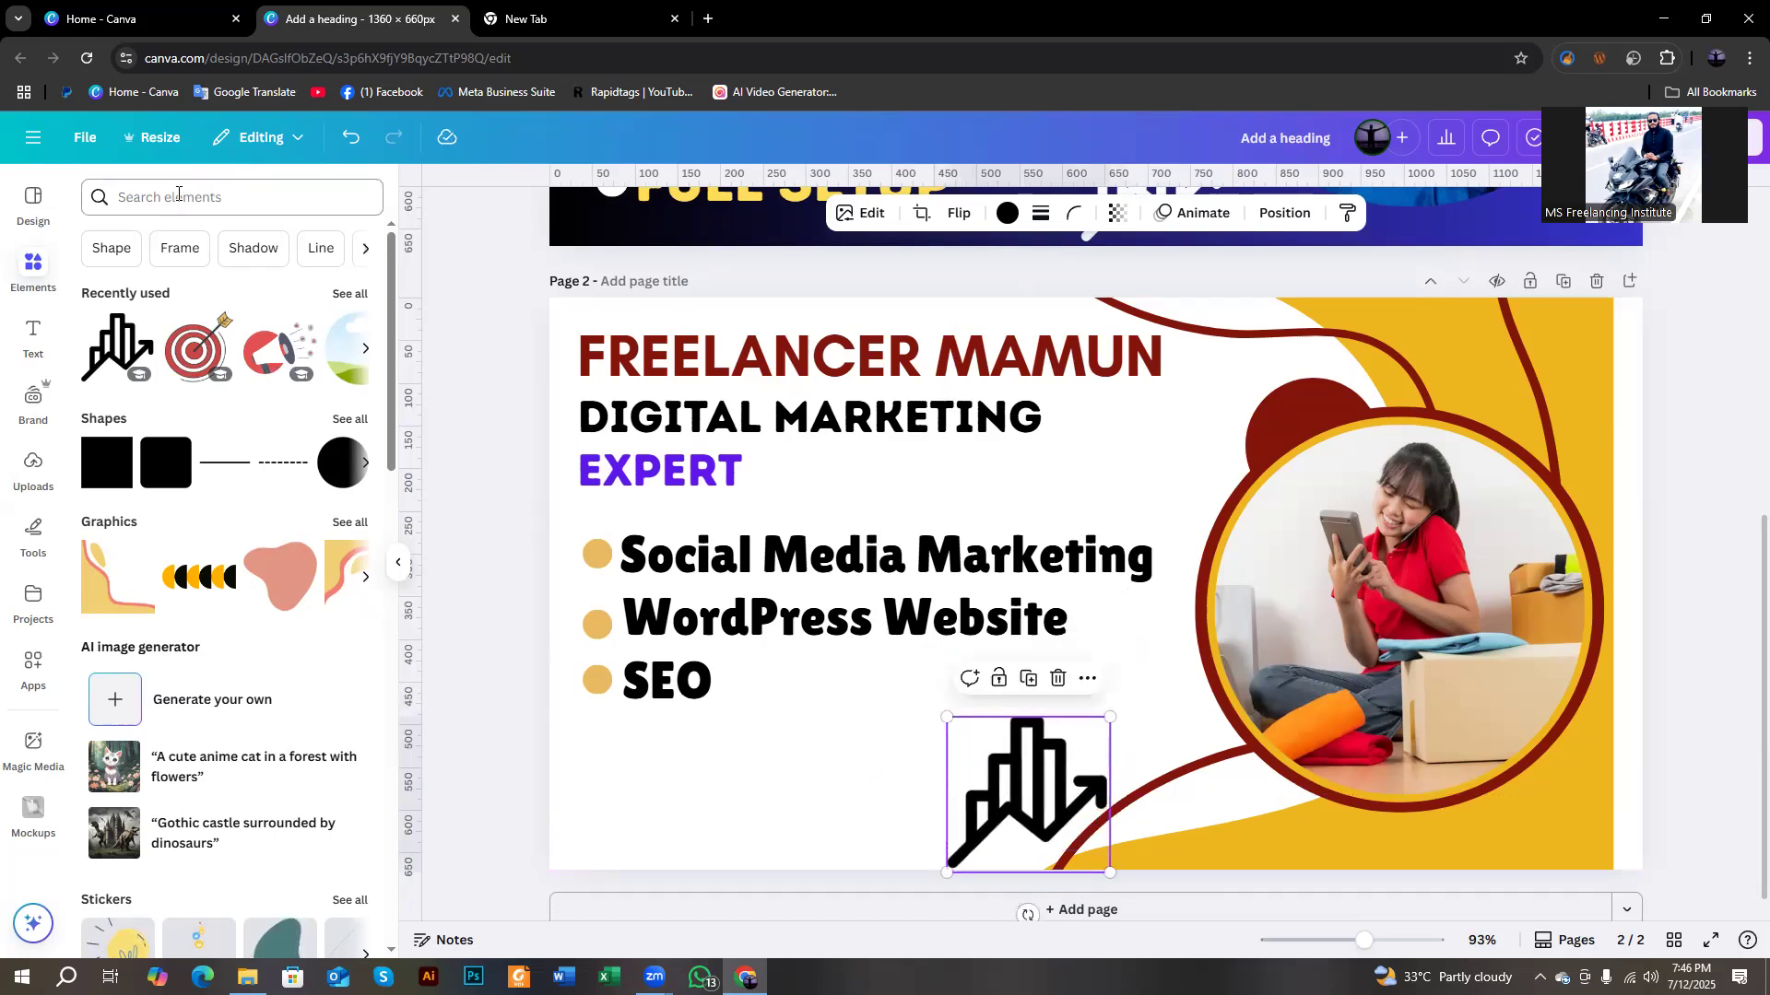
left_click(165, 281)
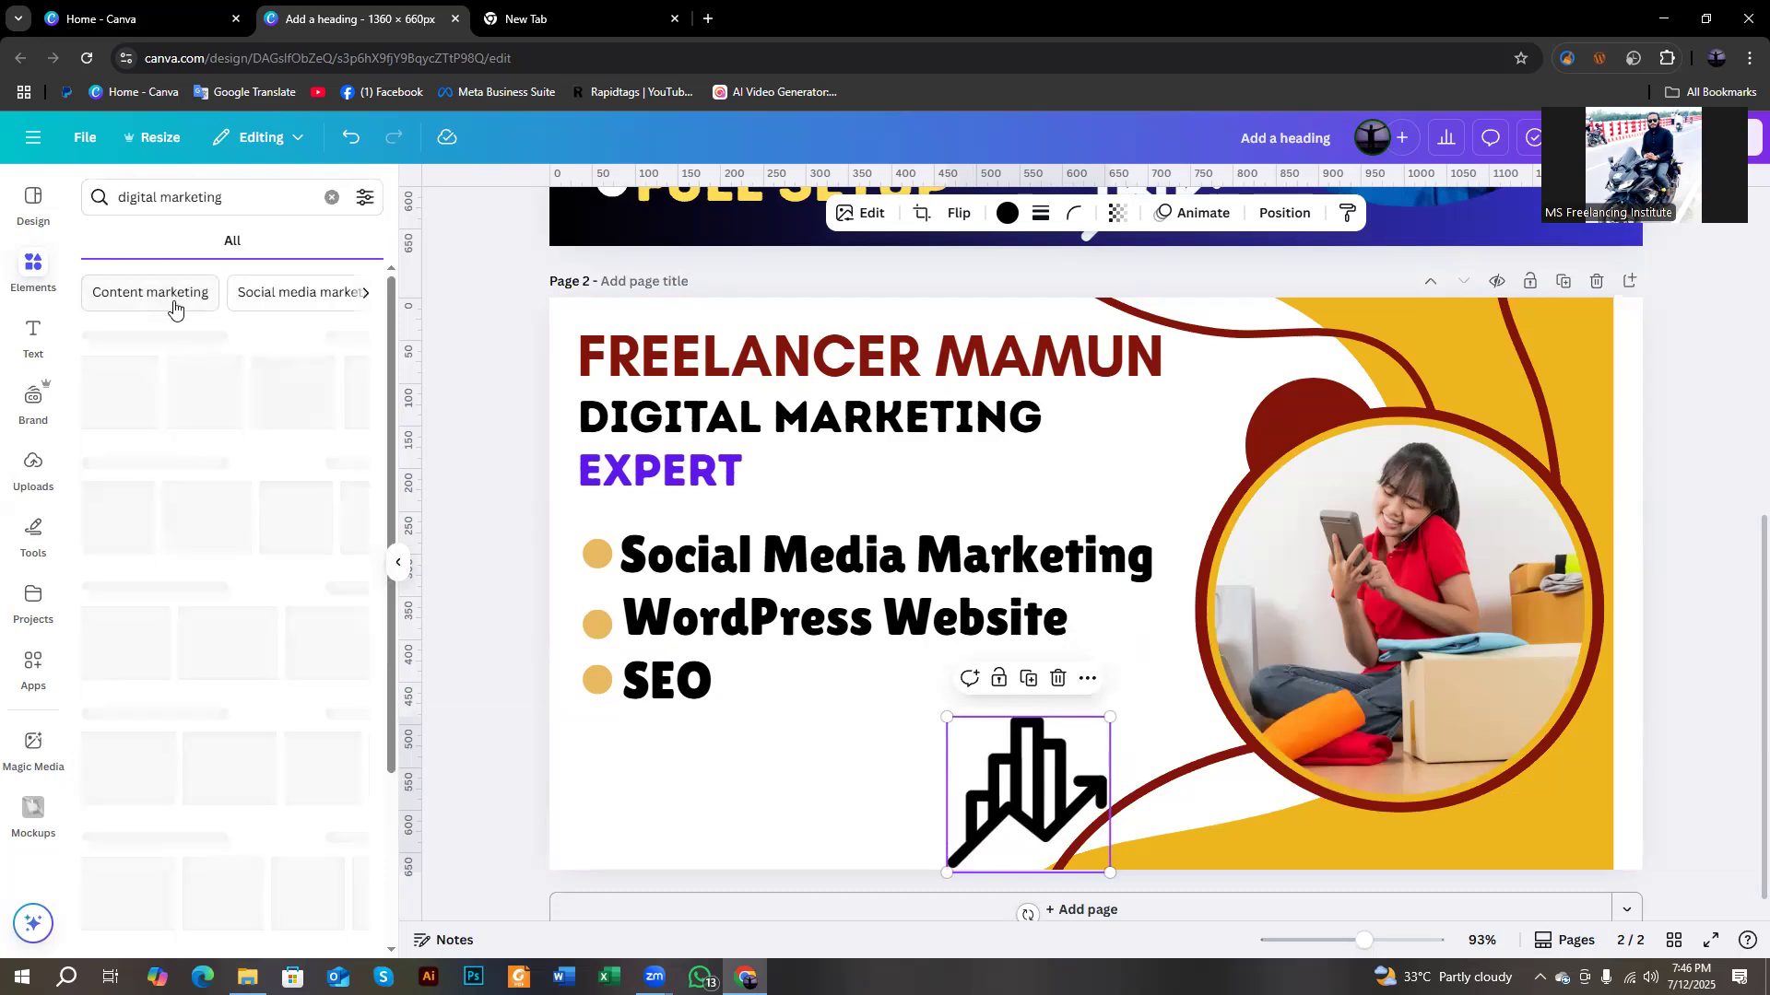
left_click(350, 337)
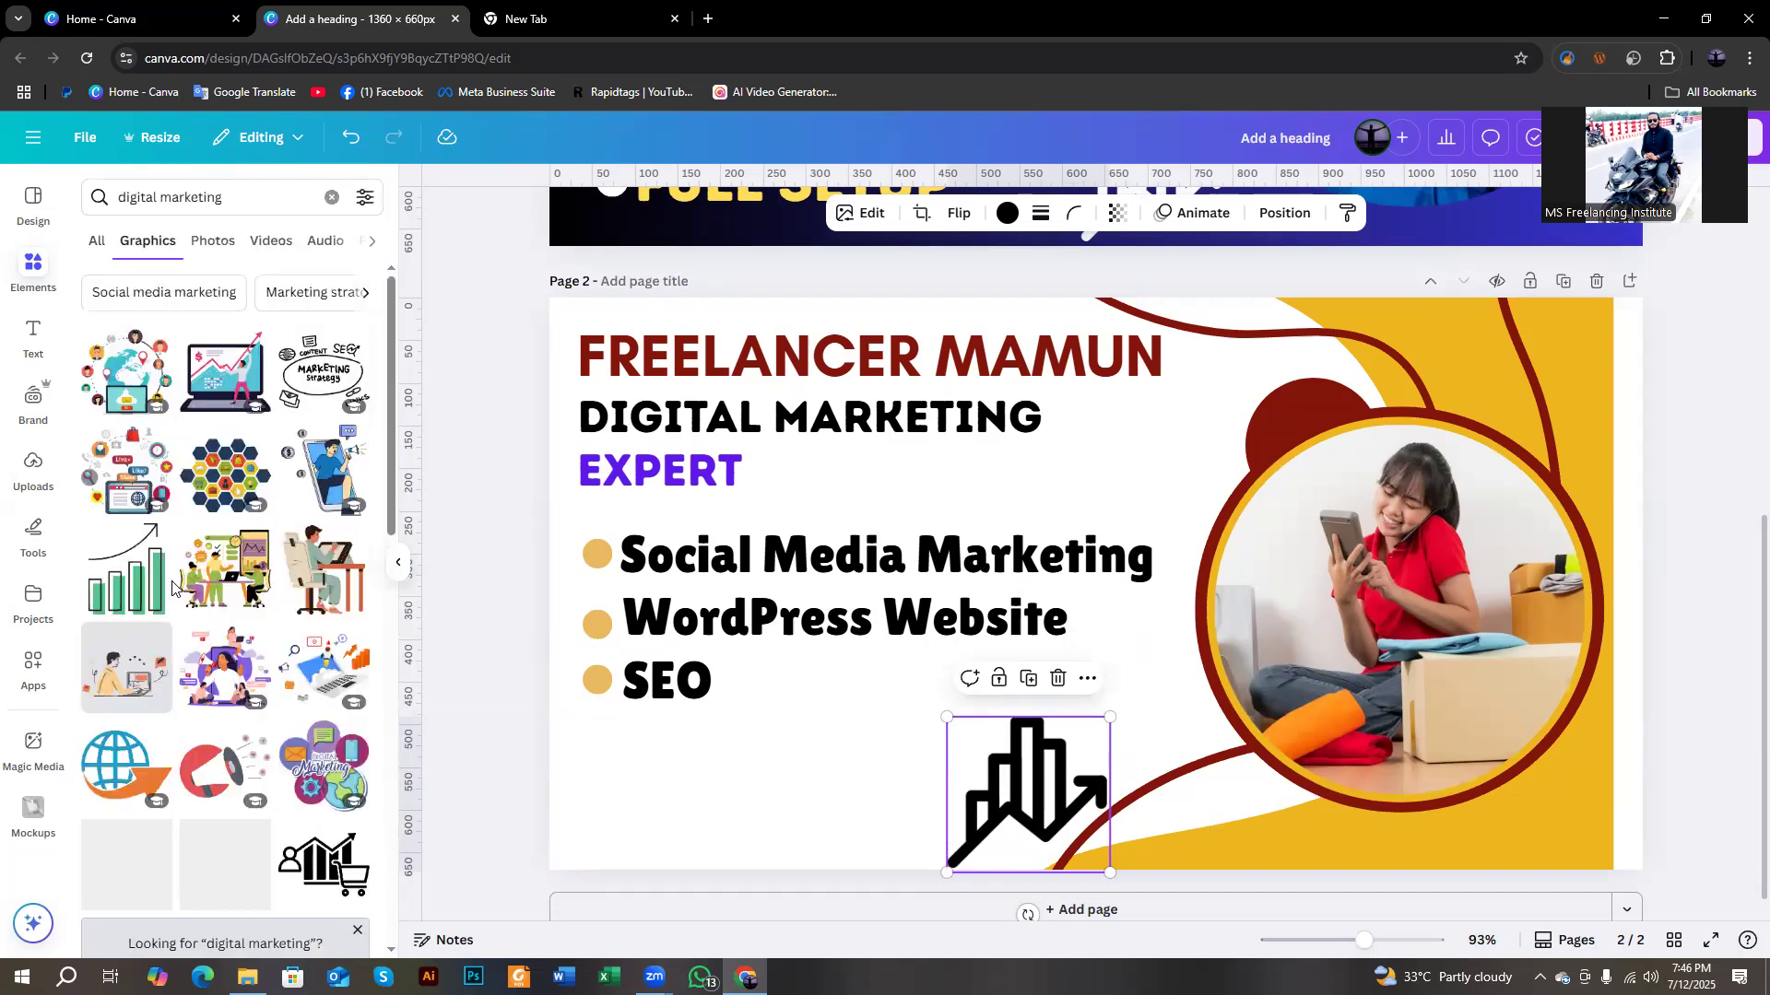
Look through the digital marketing graphics for one that suits the space below the service list.
scroll(170, 579, "down", 3)
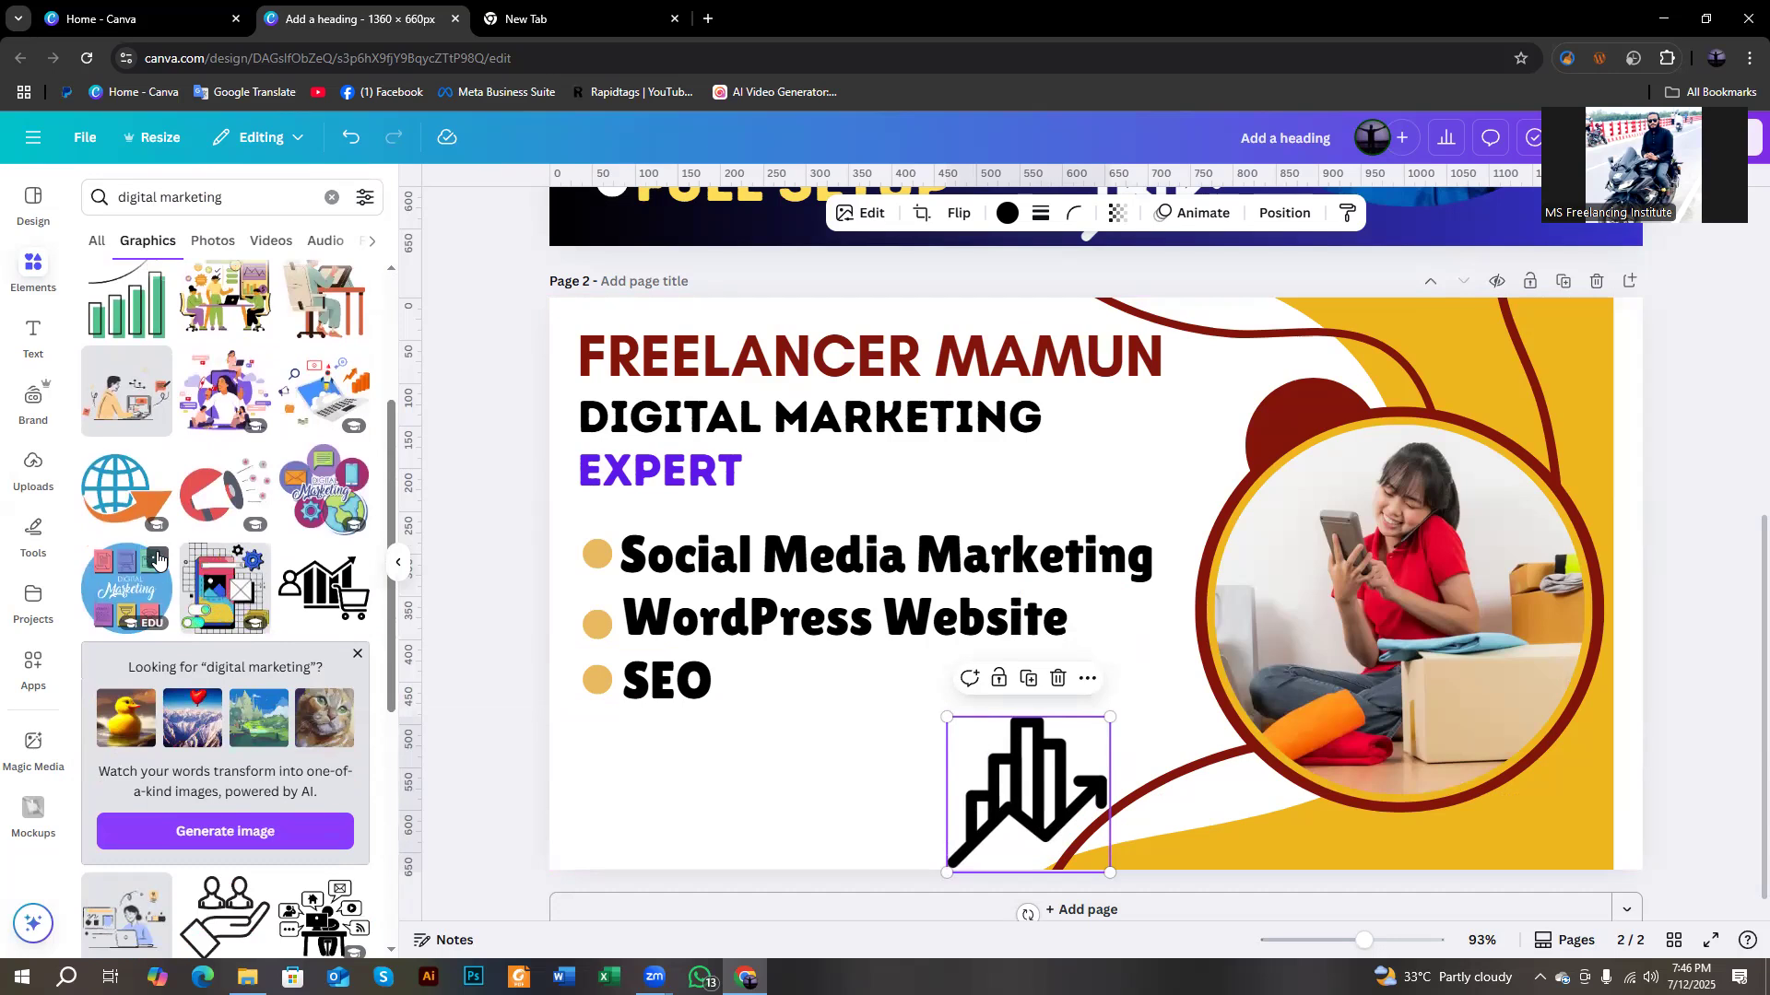
scroll(158, 554, "down", 5)
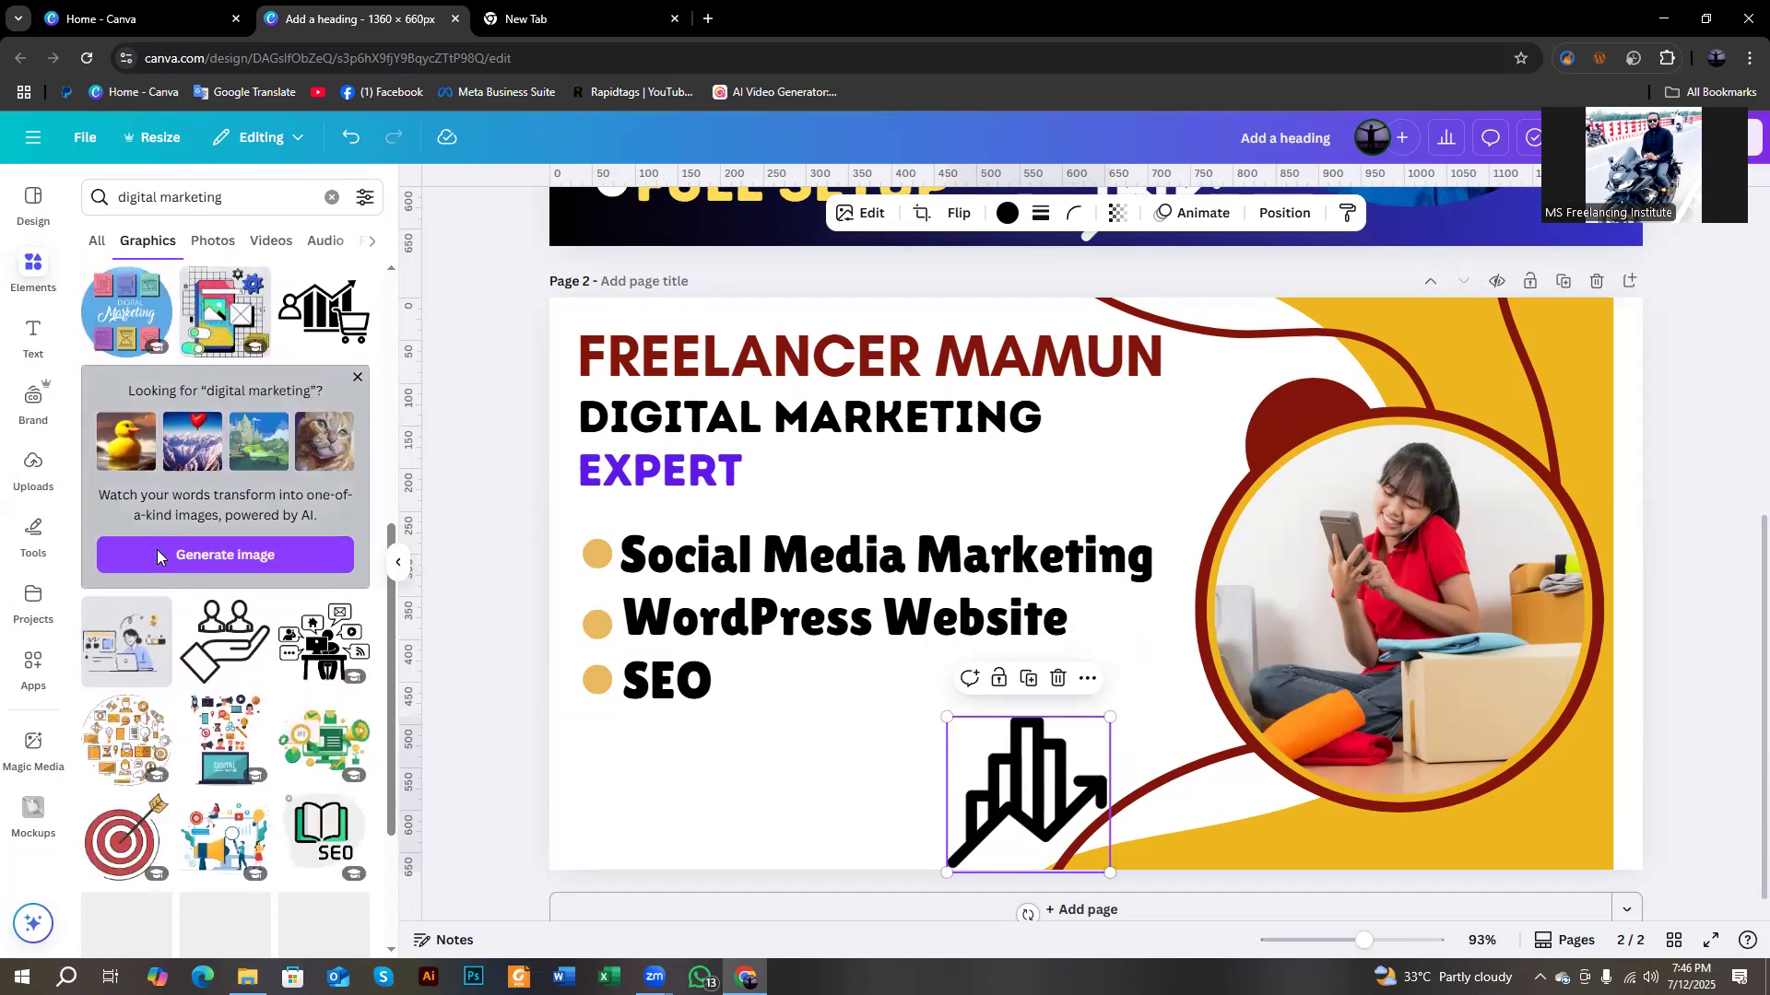
scroll(157, 554, "down", 2)
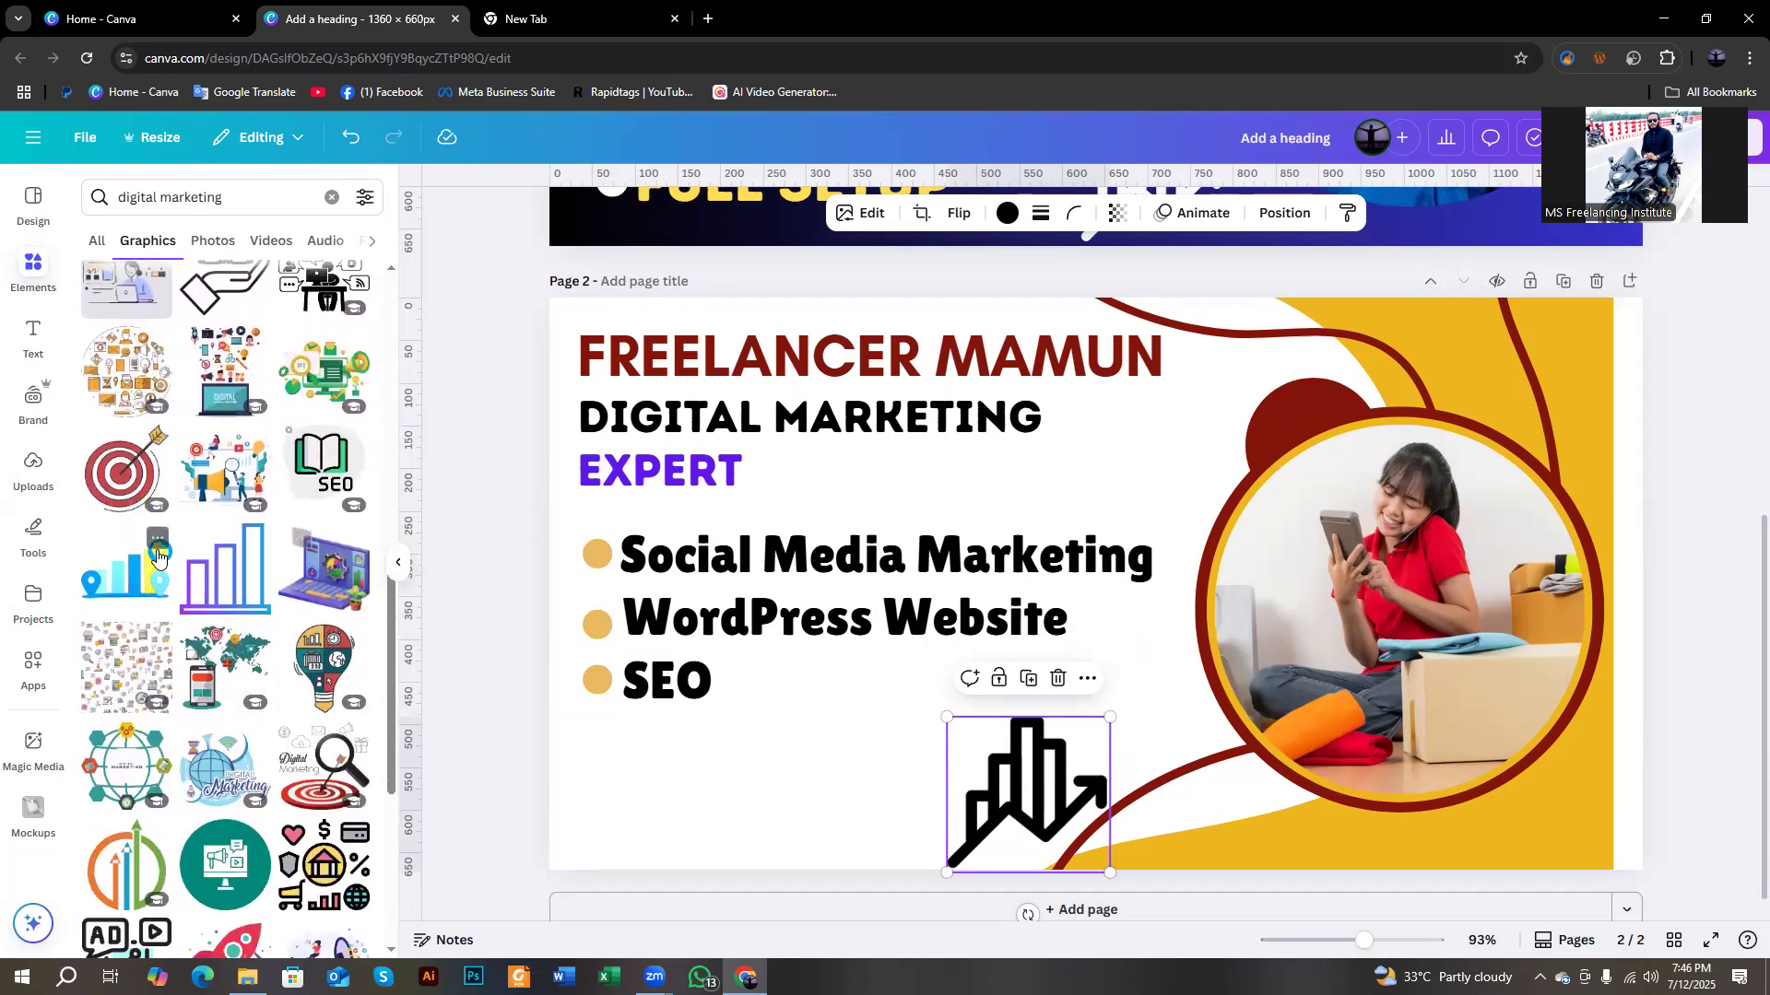
scroll(153, 559, "down", 2)
scroll(155, 567, "down", 3)
scroll(157, 581, "down", 2)
scroll(157, 578, "down", 1)
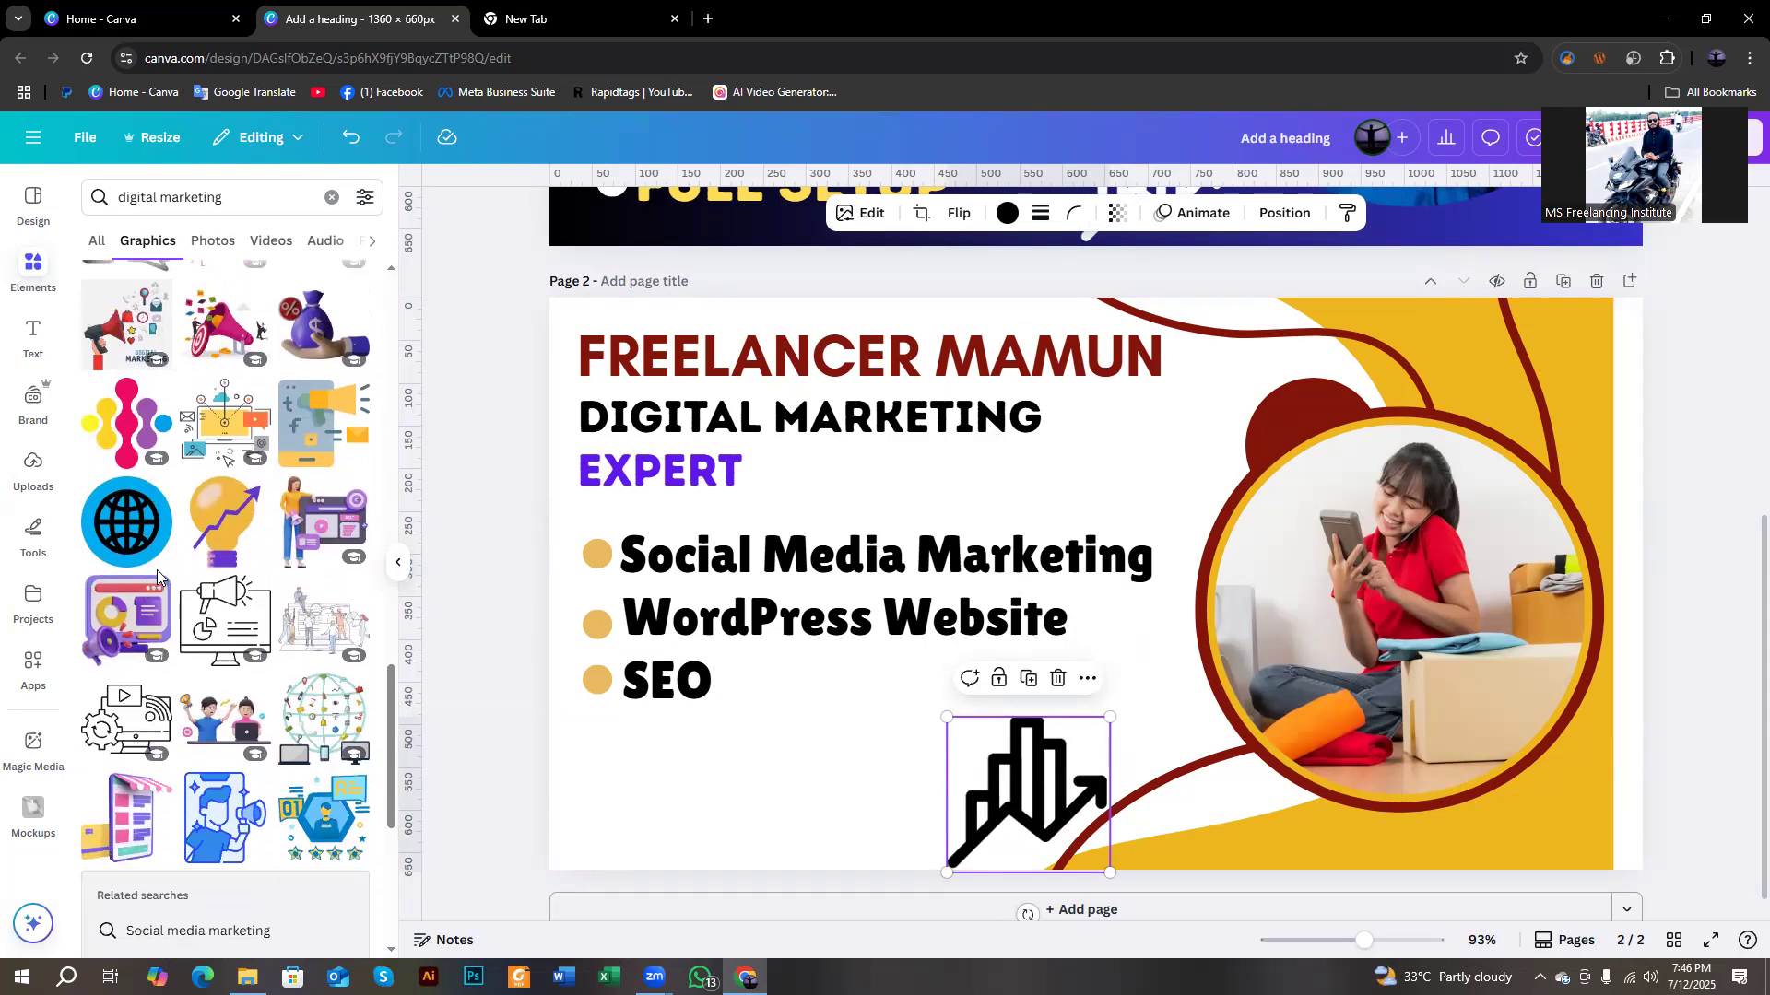
scroll(157, 577, "up", 1)
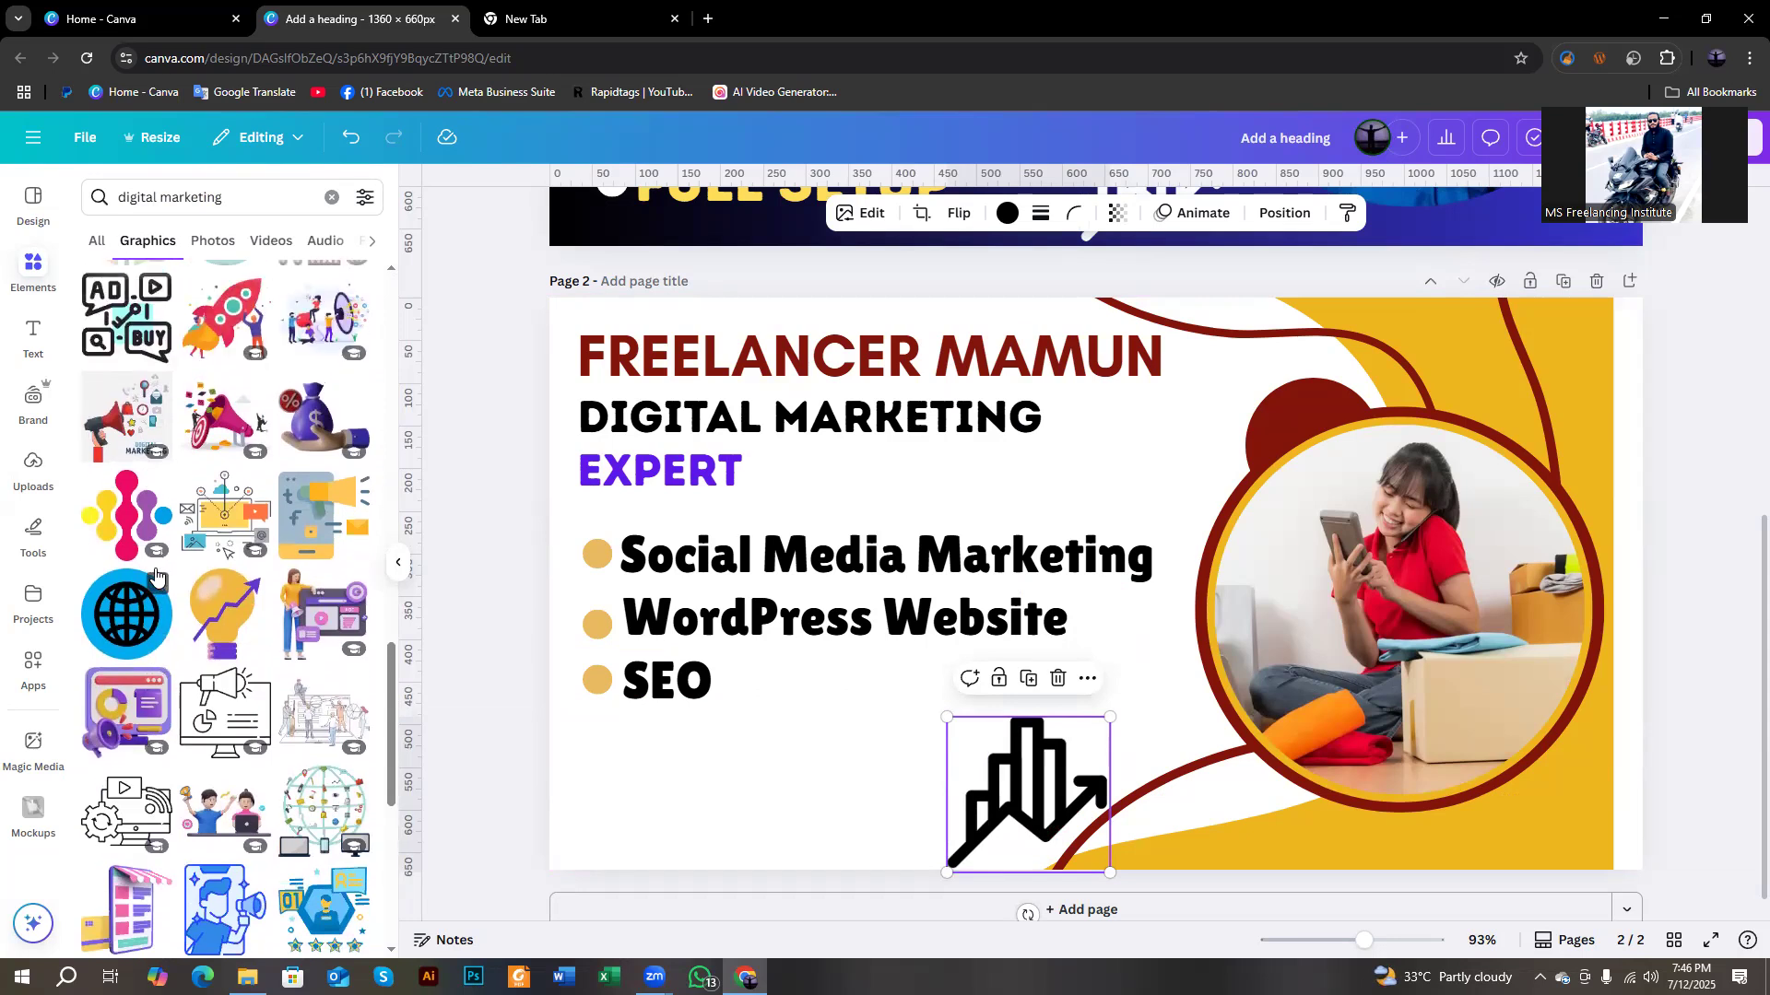
scroll(156, 576, "up", 6)
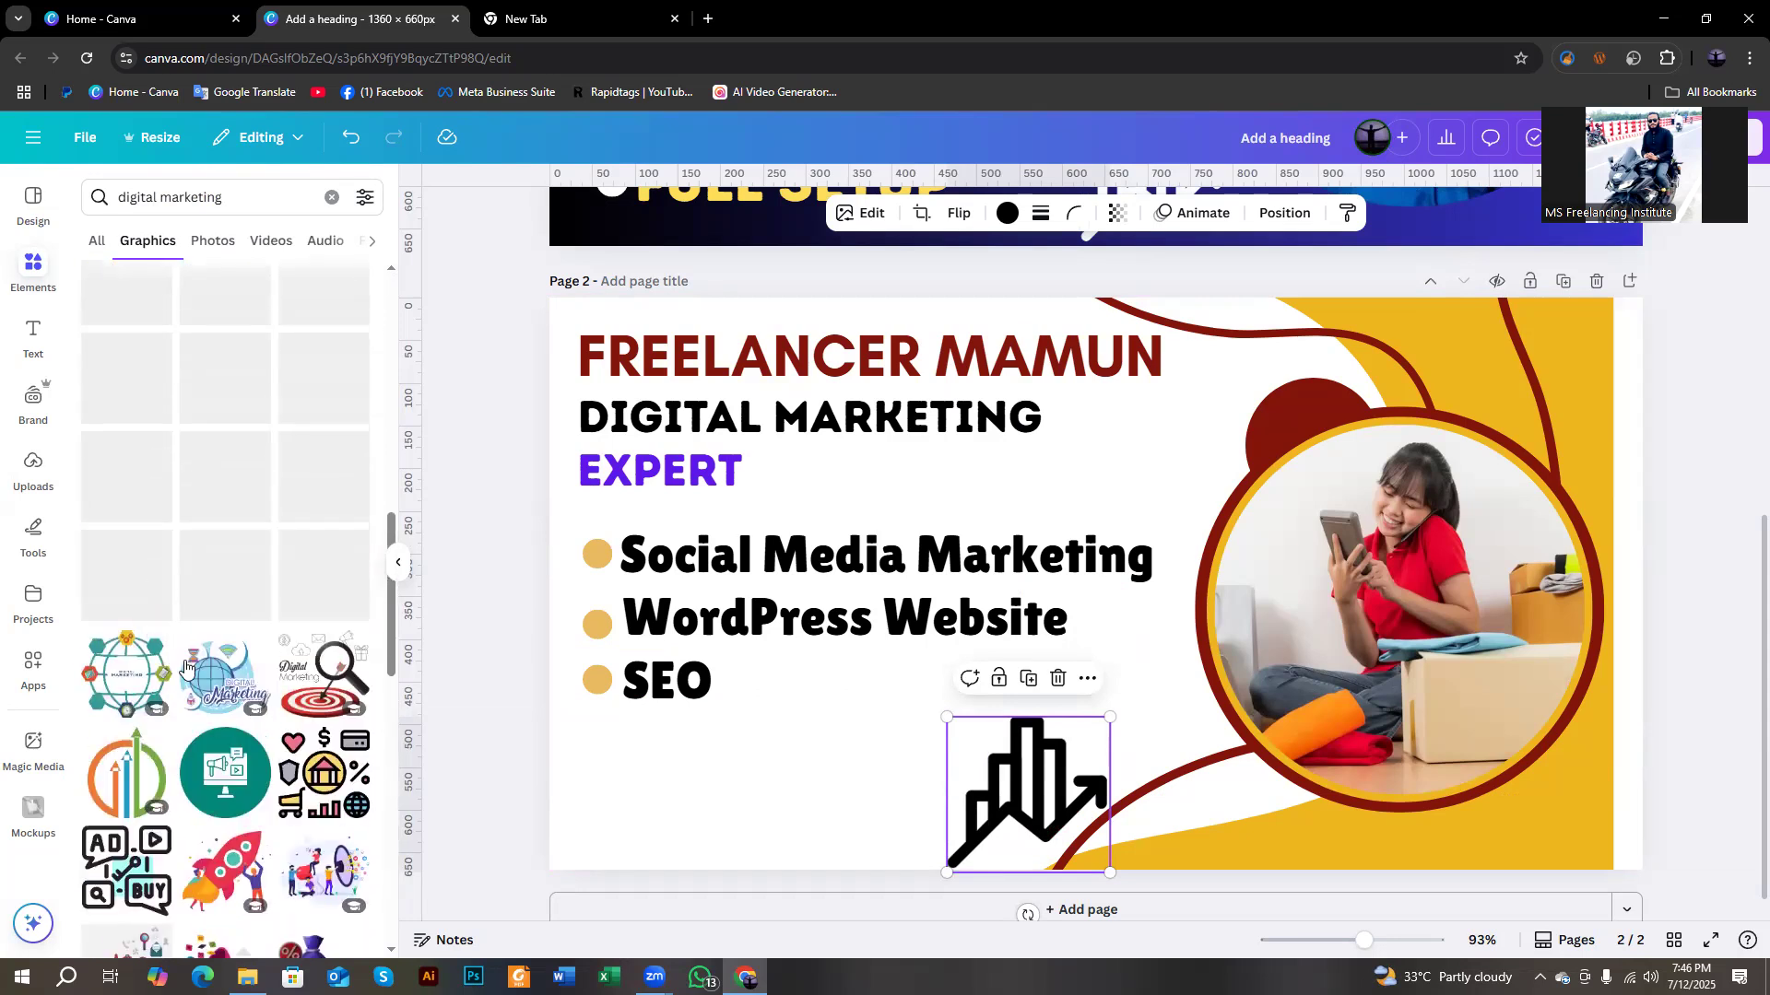
scroll(198, 671, "up", 3)
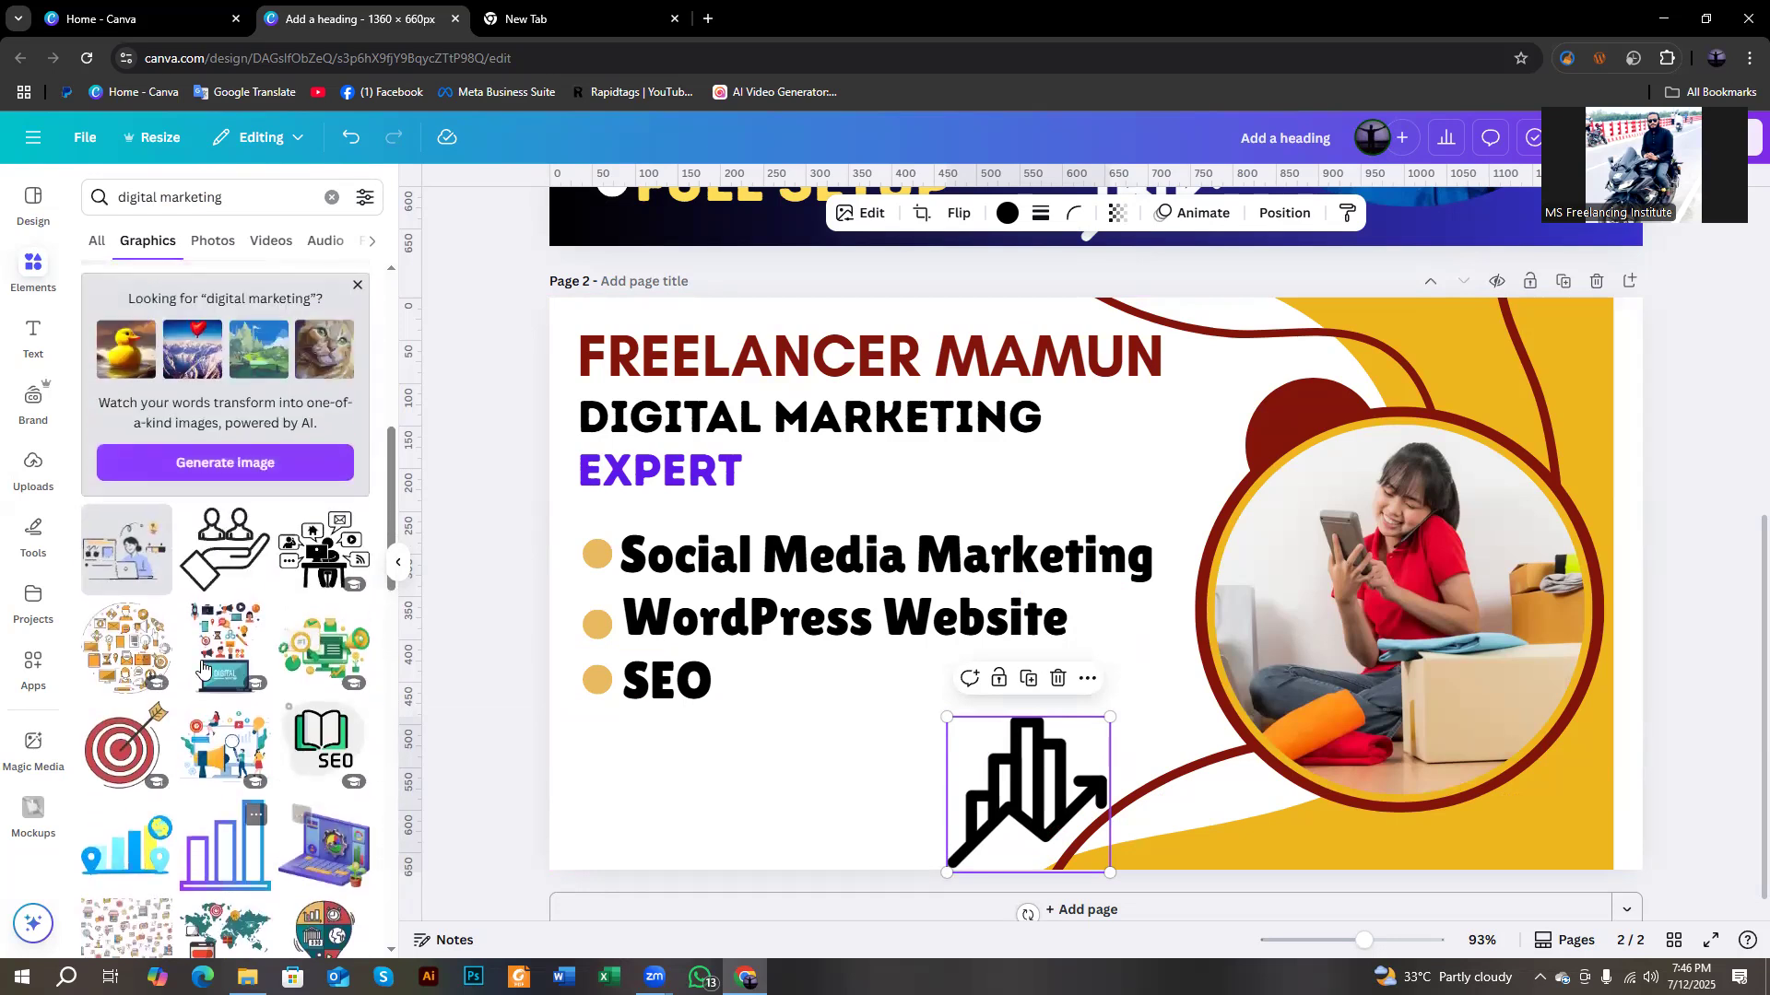
scroll(201, 666, "up", 5)
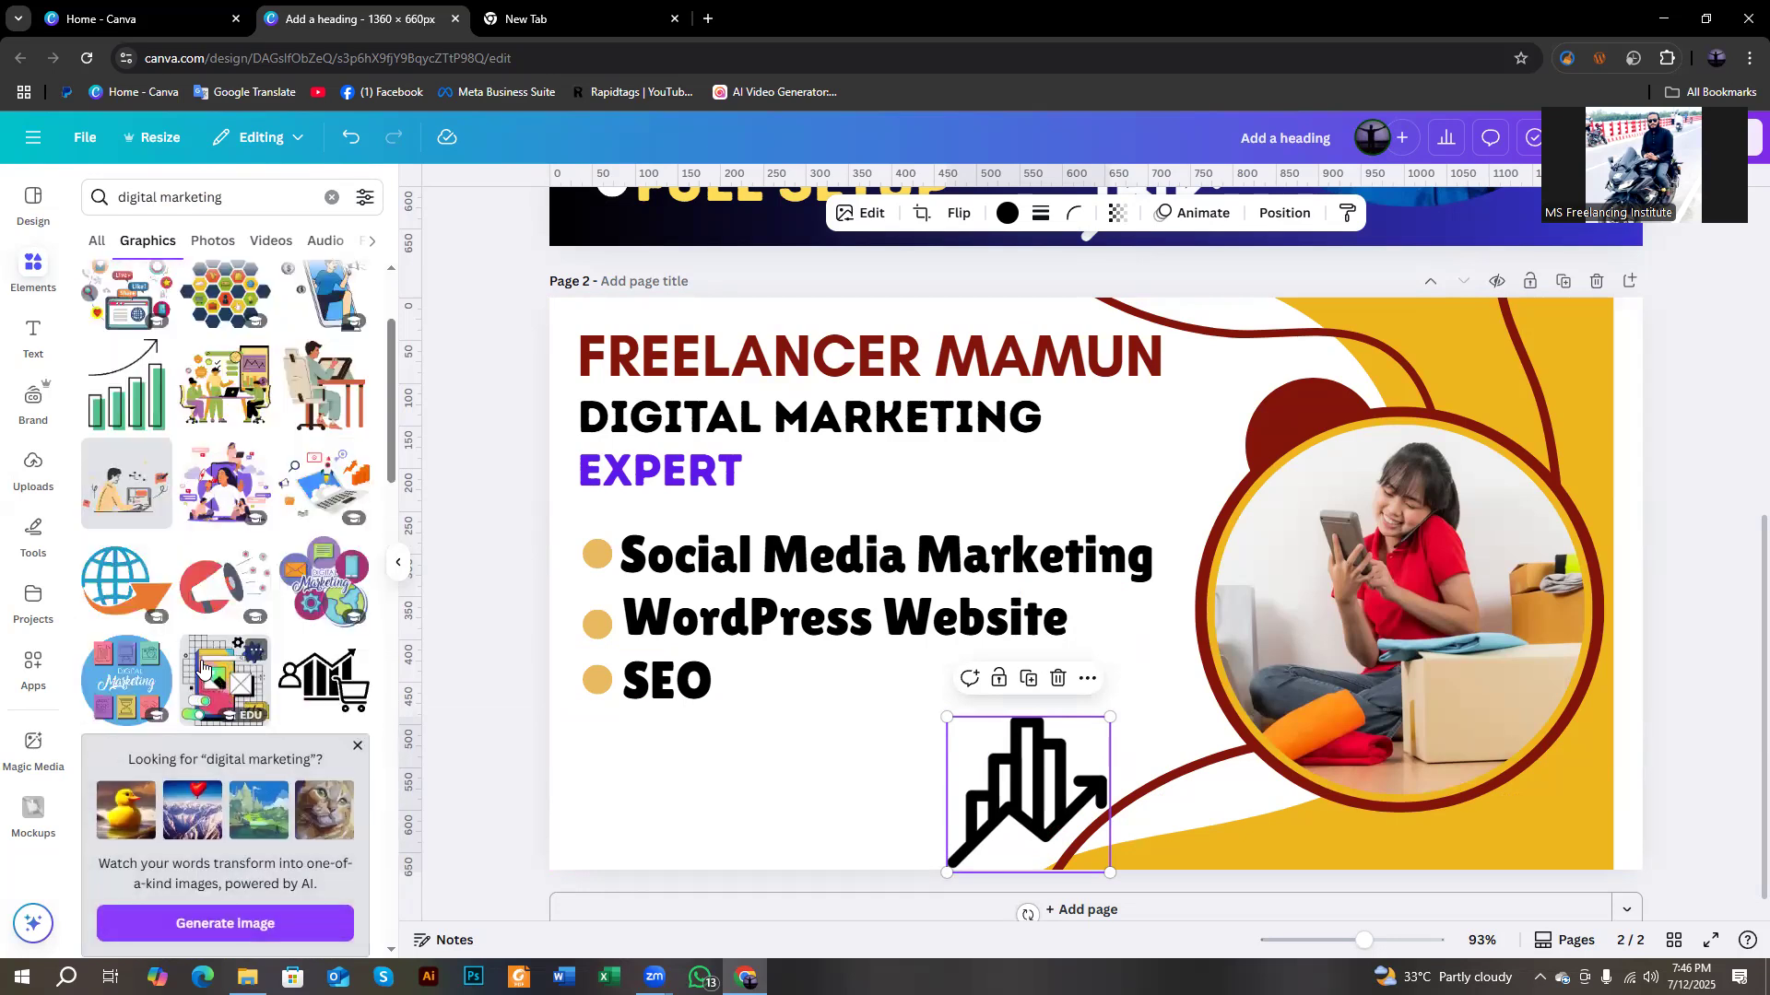
scroll(202, 666, "up", 2)
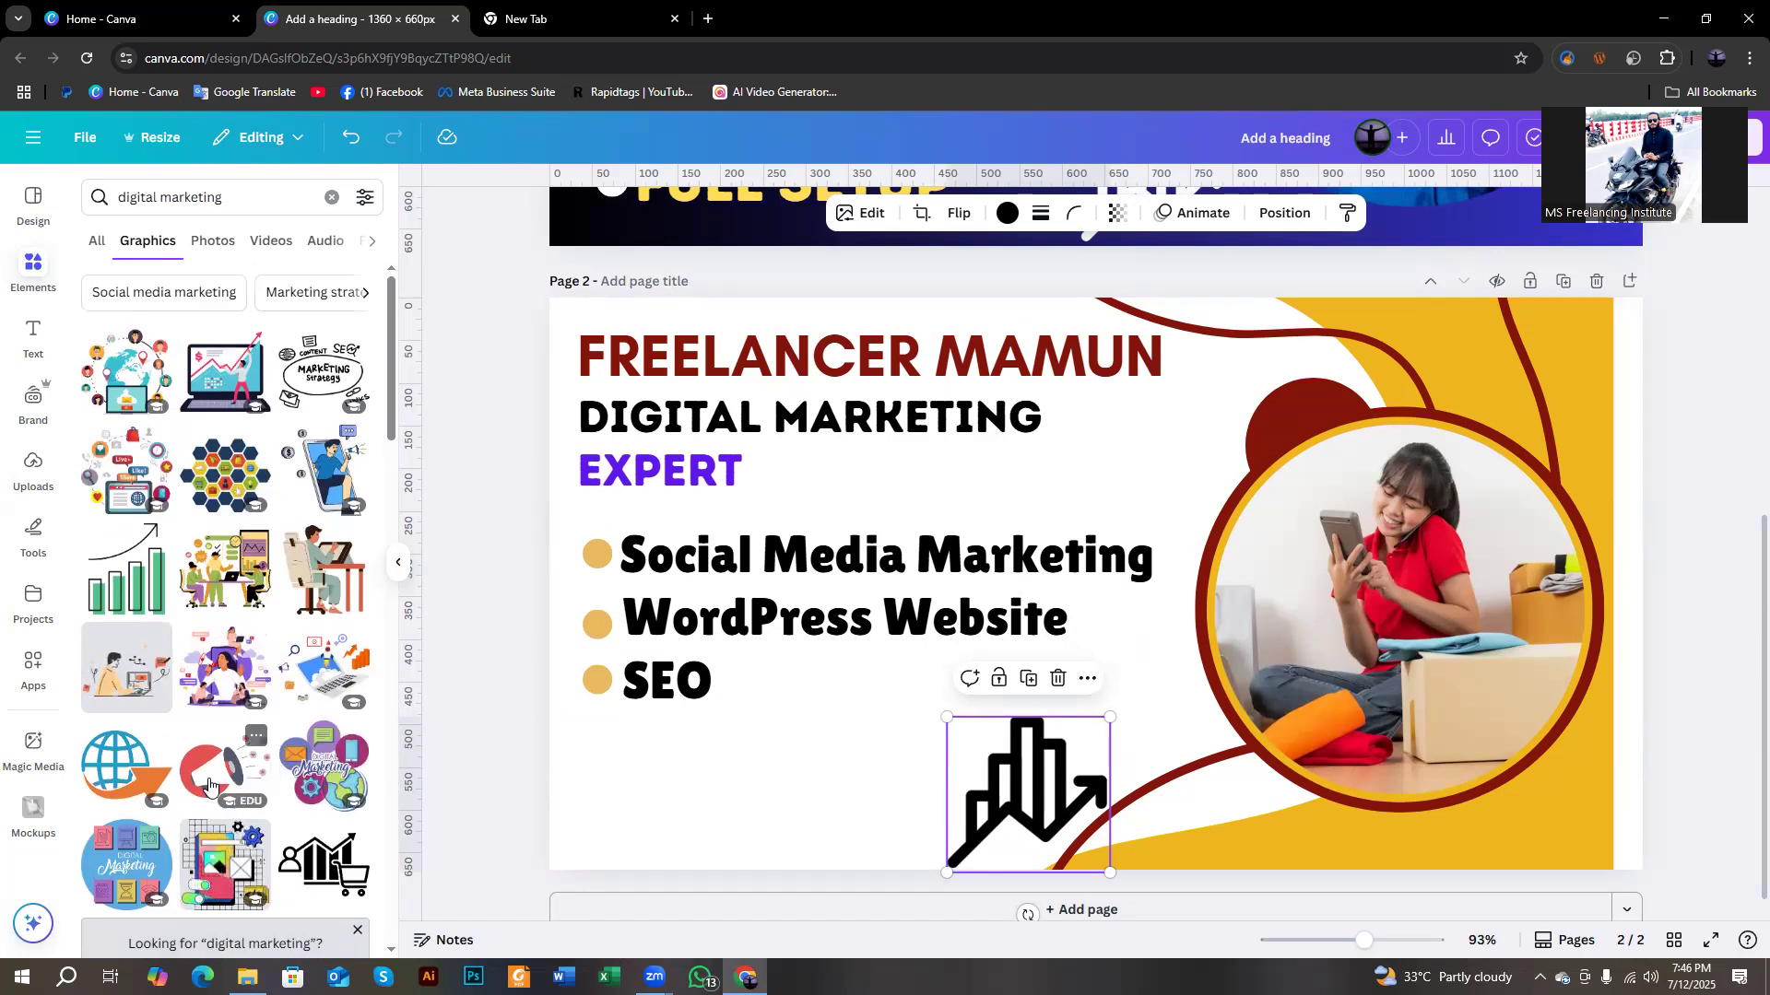
Add the red megaphone graphic below SEO, enlarge it and shift the growth chart slightly to sit beside it.
left_click_drag(273, 784, 698, 786)
left_click_drag(817, 834, 848, 868)
left_click_drag(790, 835, 728, 833)
left_click_drag(980, 805, 968, 819)
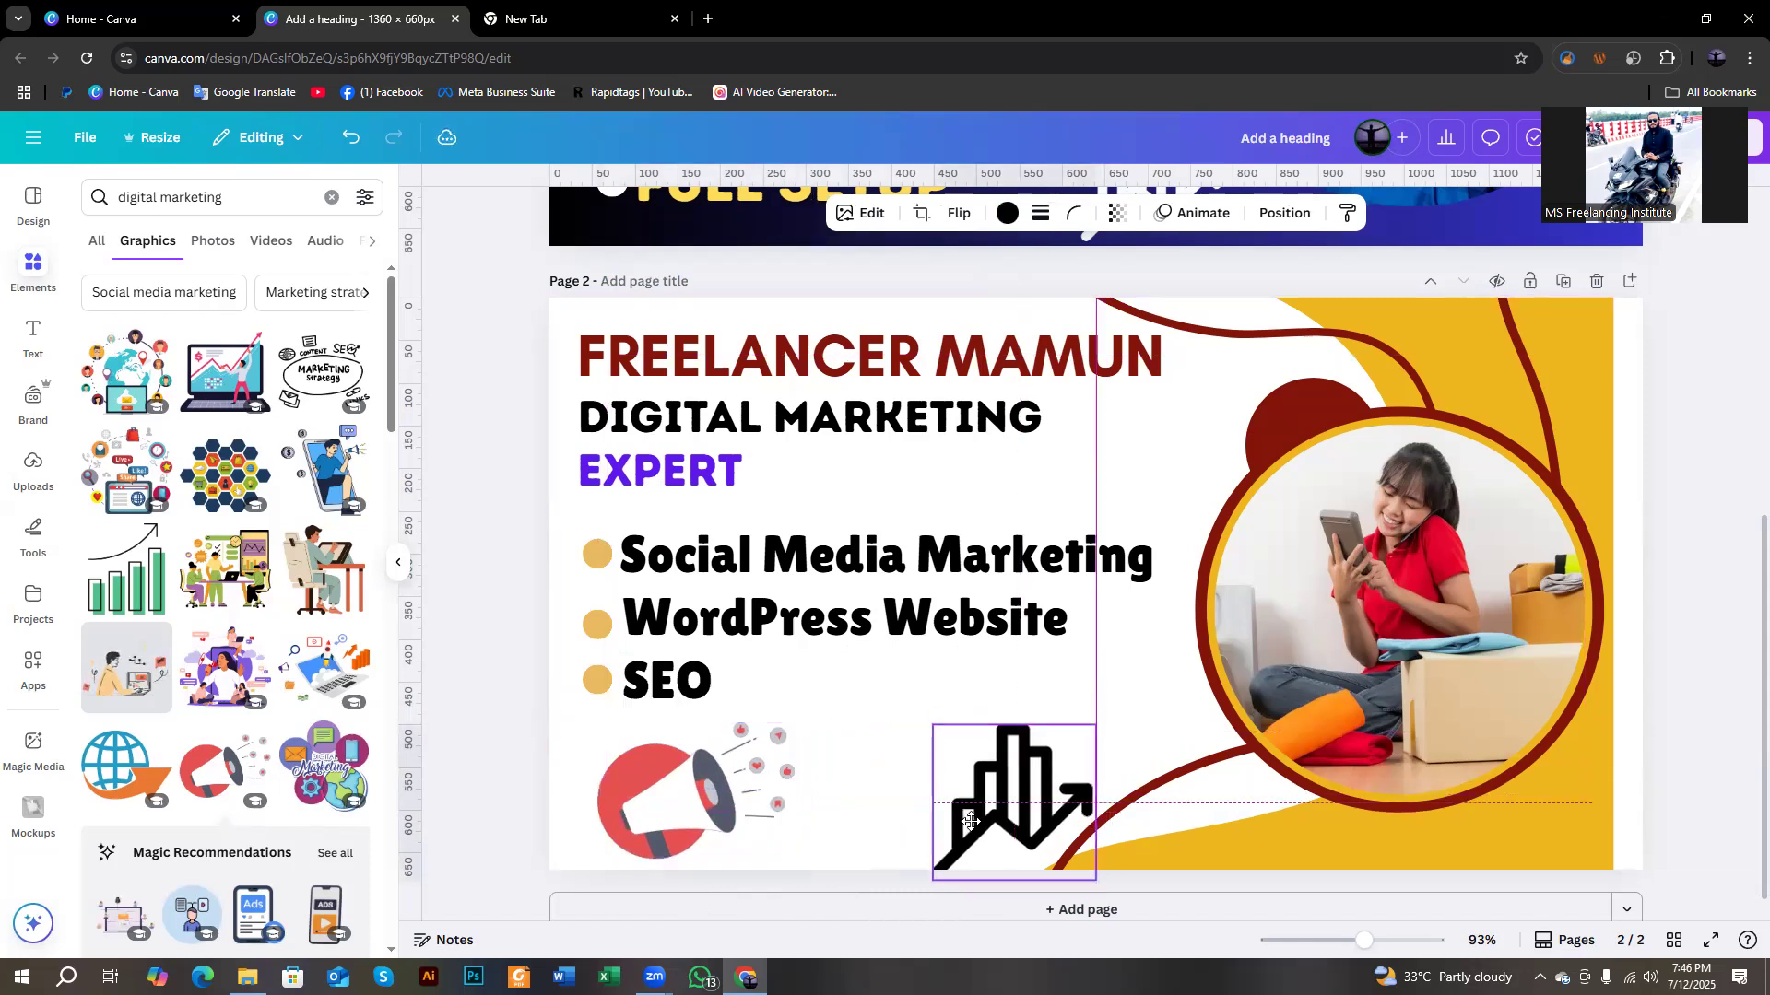
Delete the woman's photo from the circular frame on page 2, keeping the frame itself.
left_click(1384, 564)
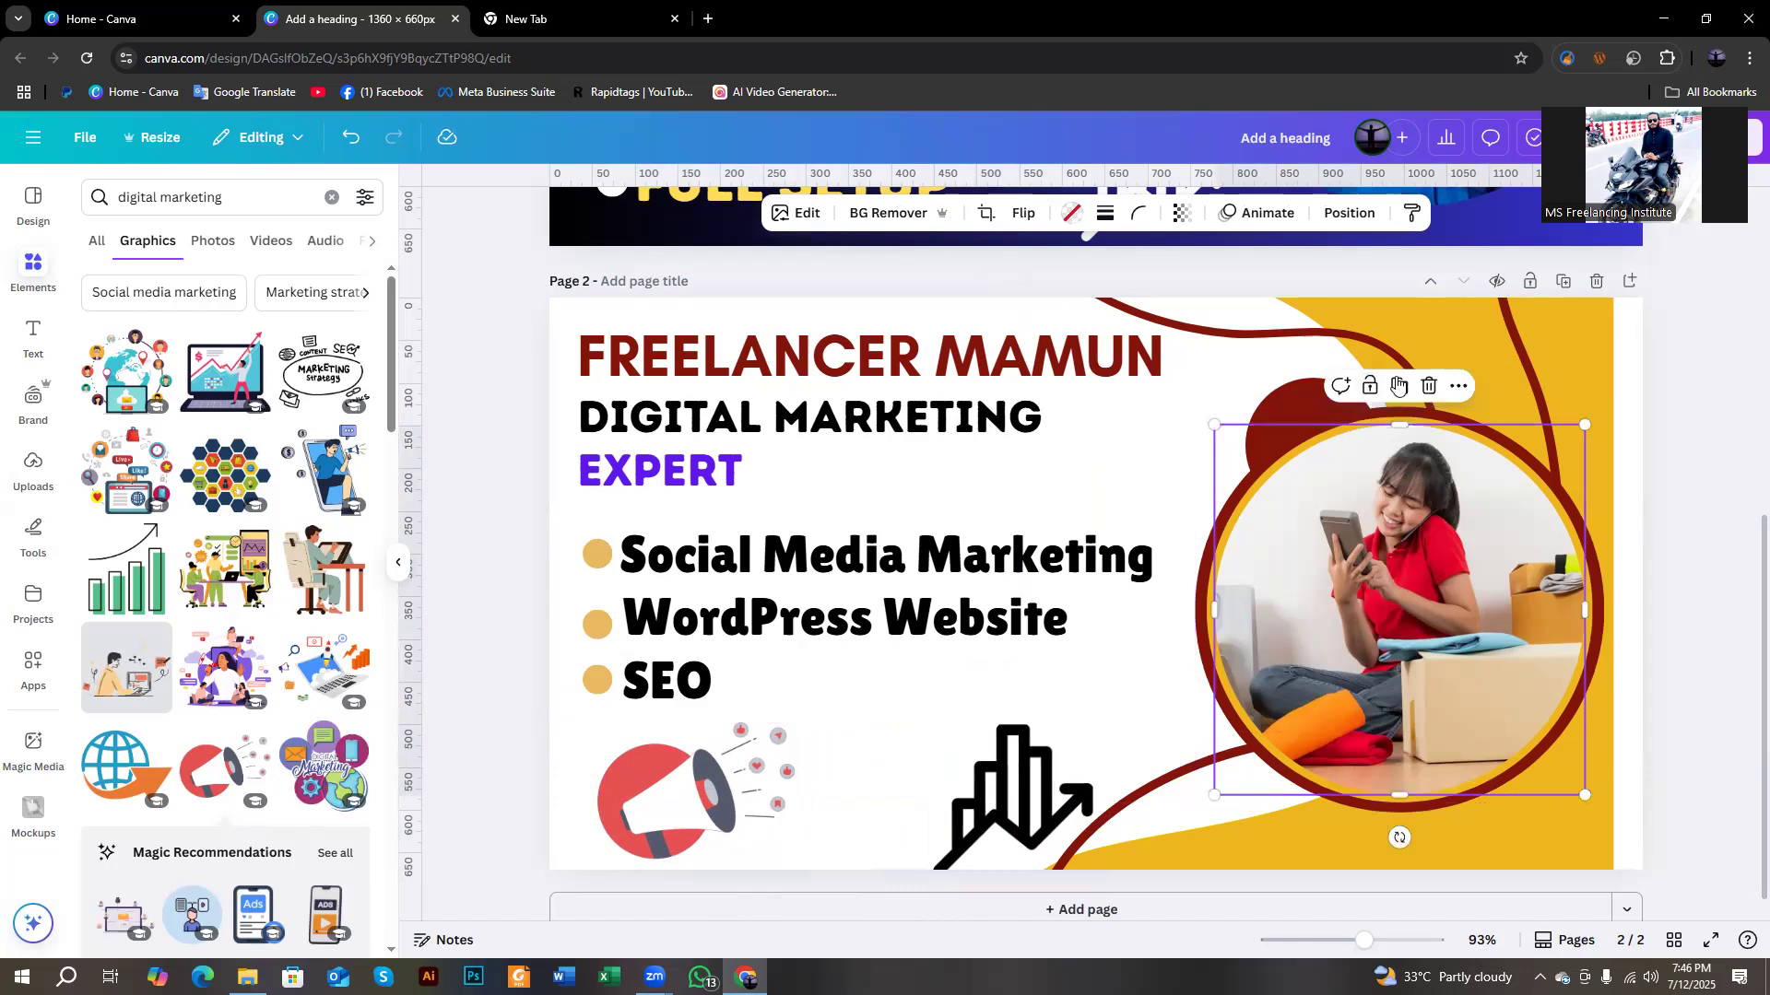
left_click(1427, 388)
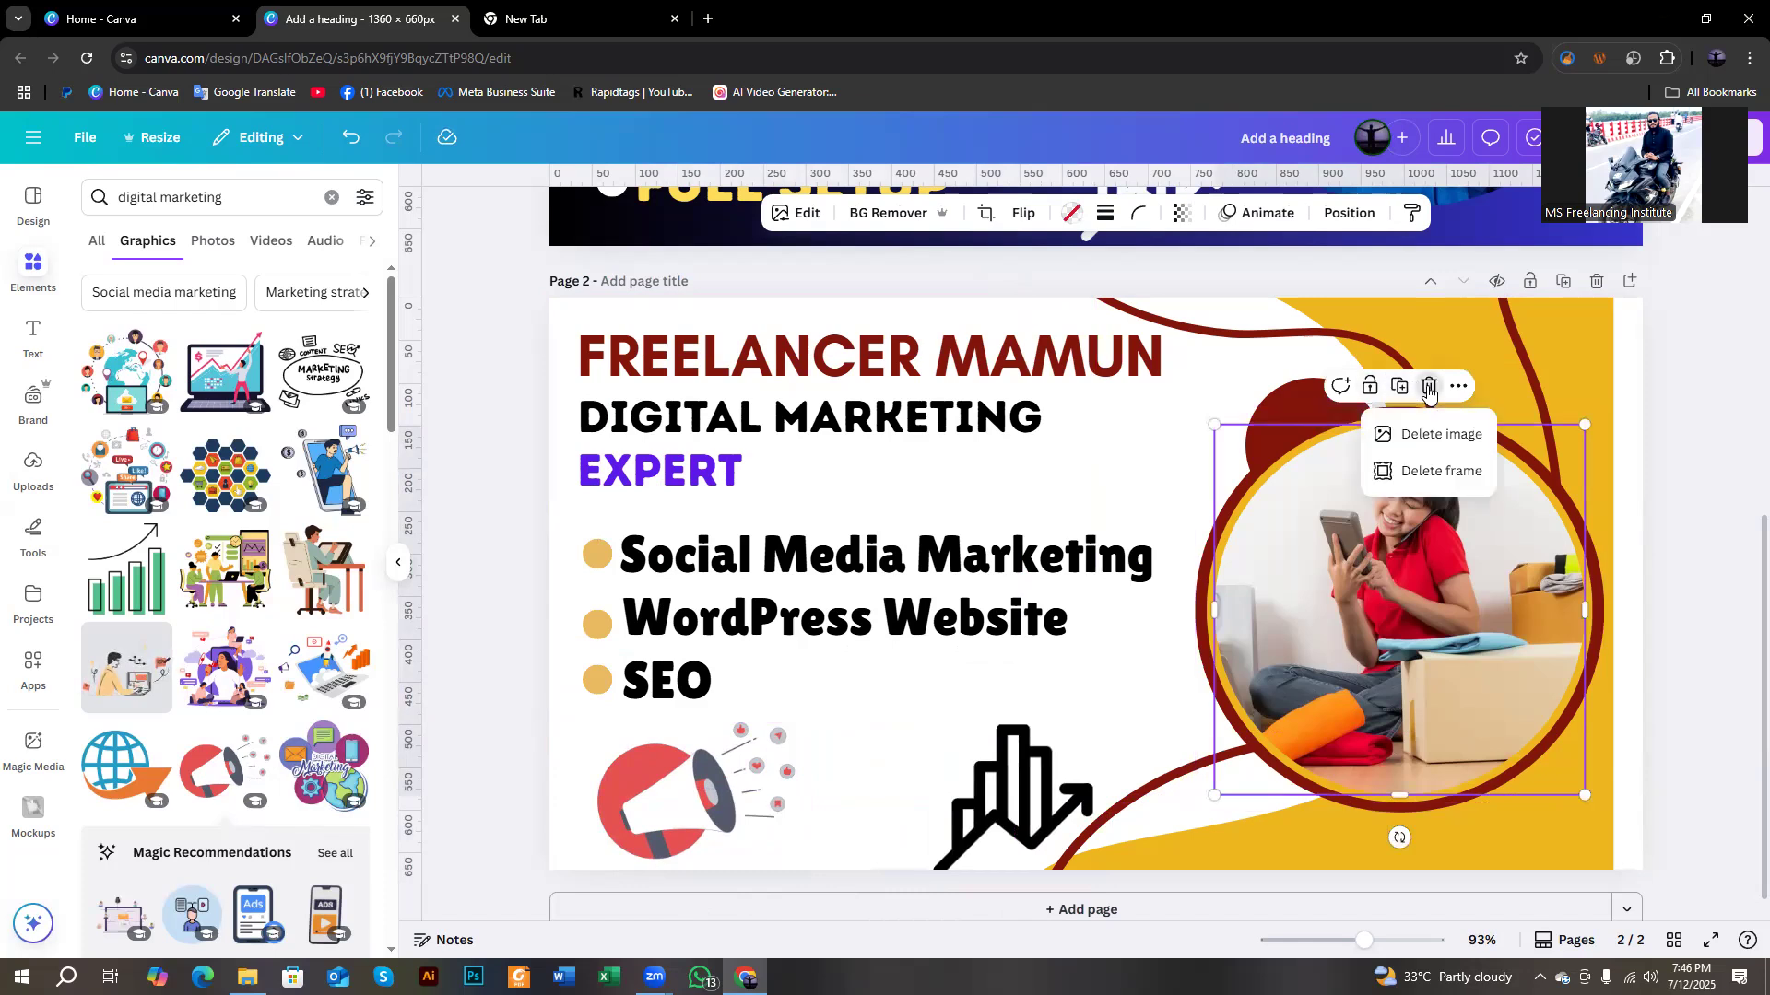
left_click(1662, 444)
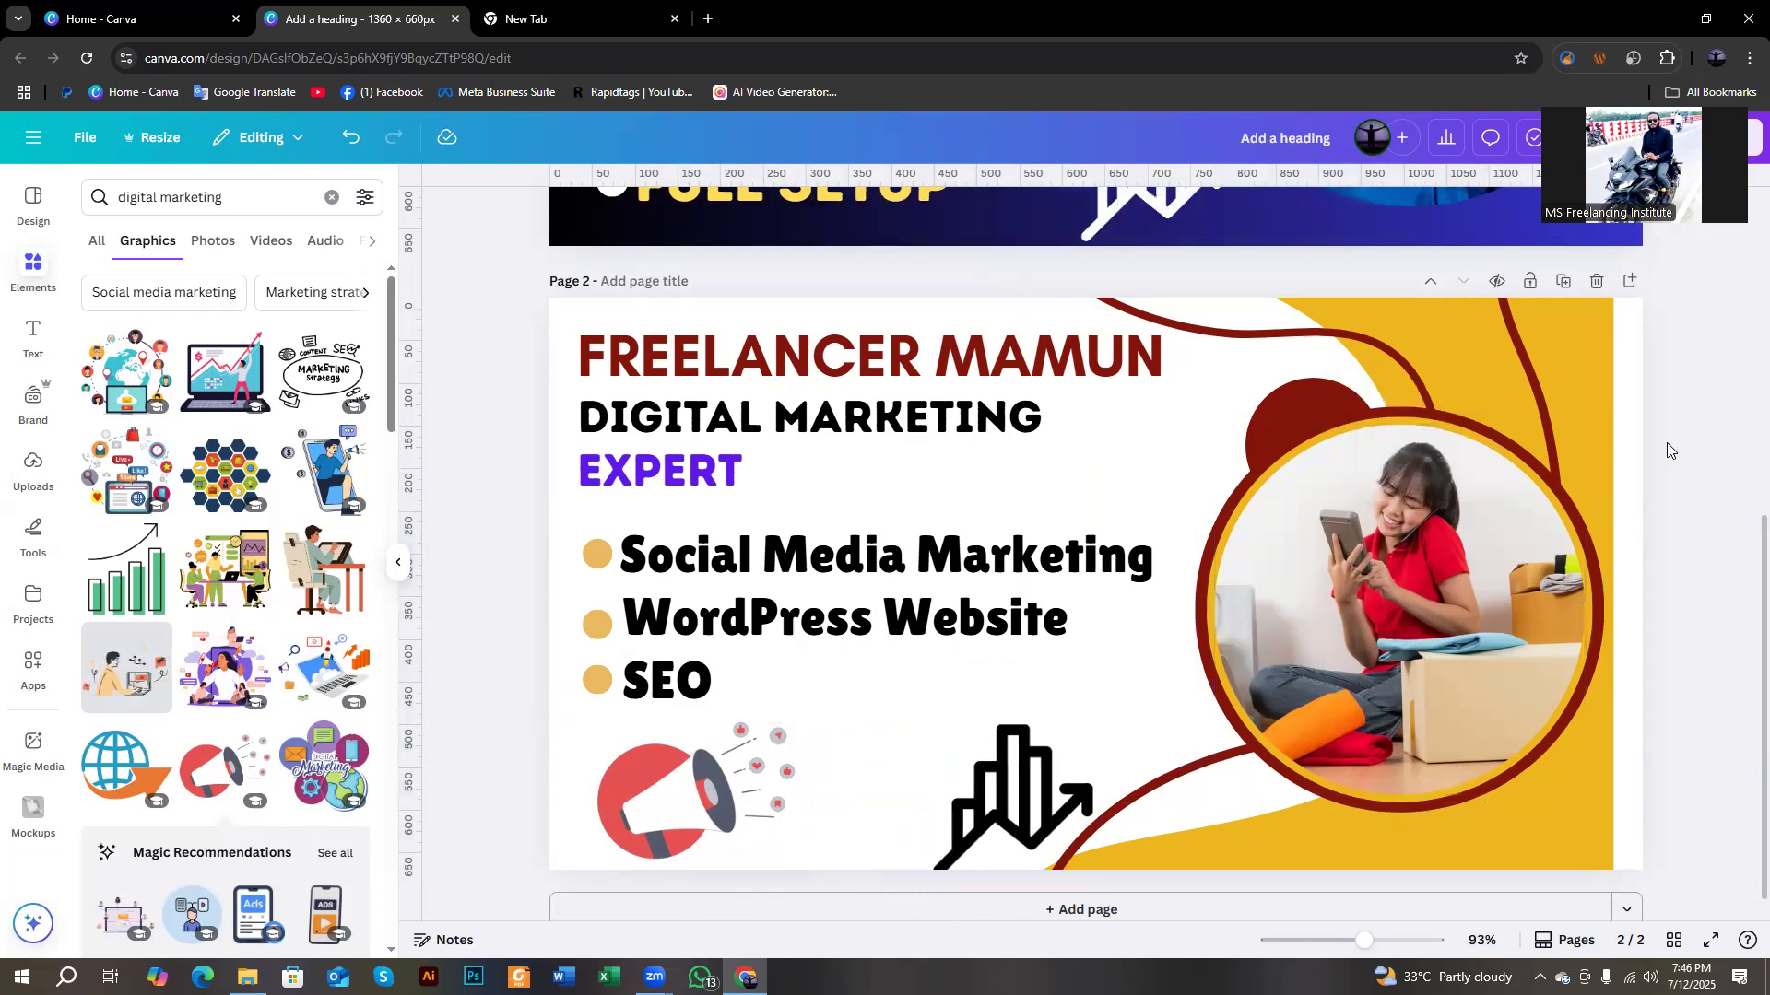
left_click(1345, 546)
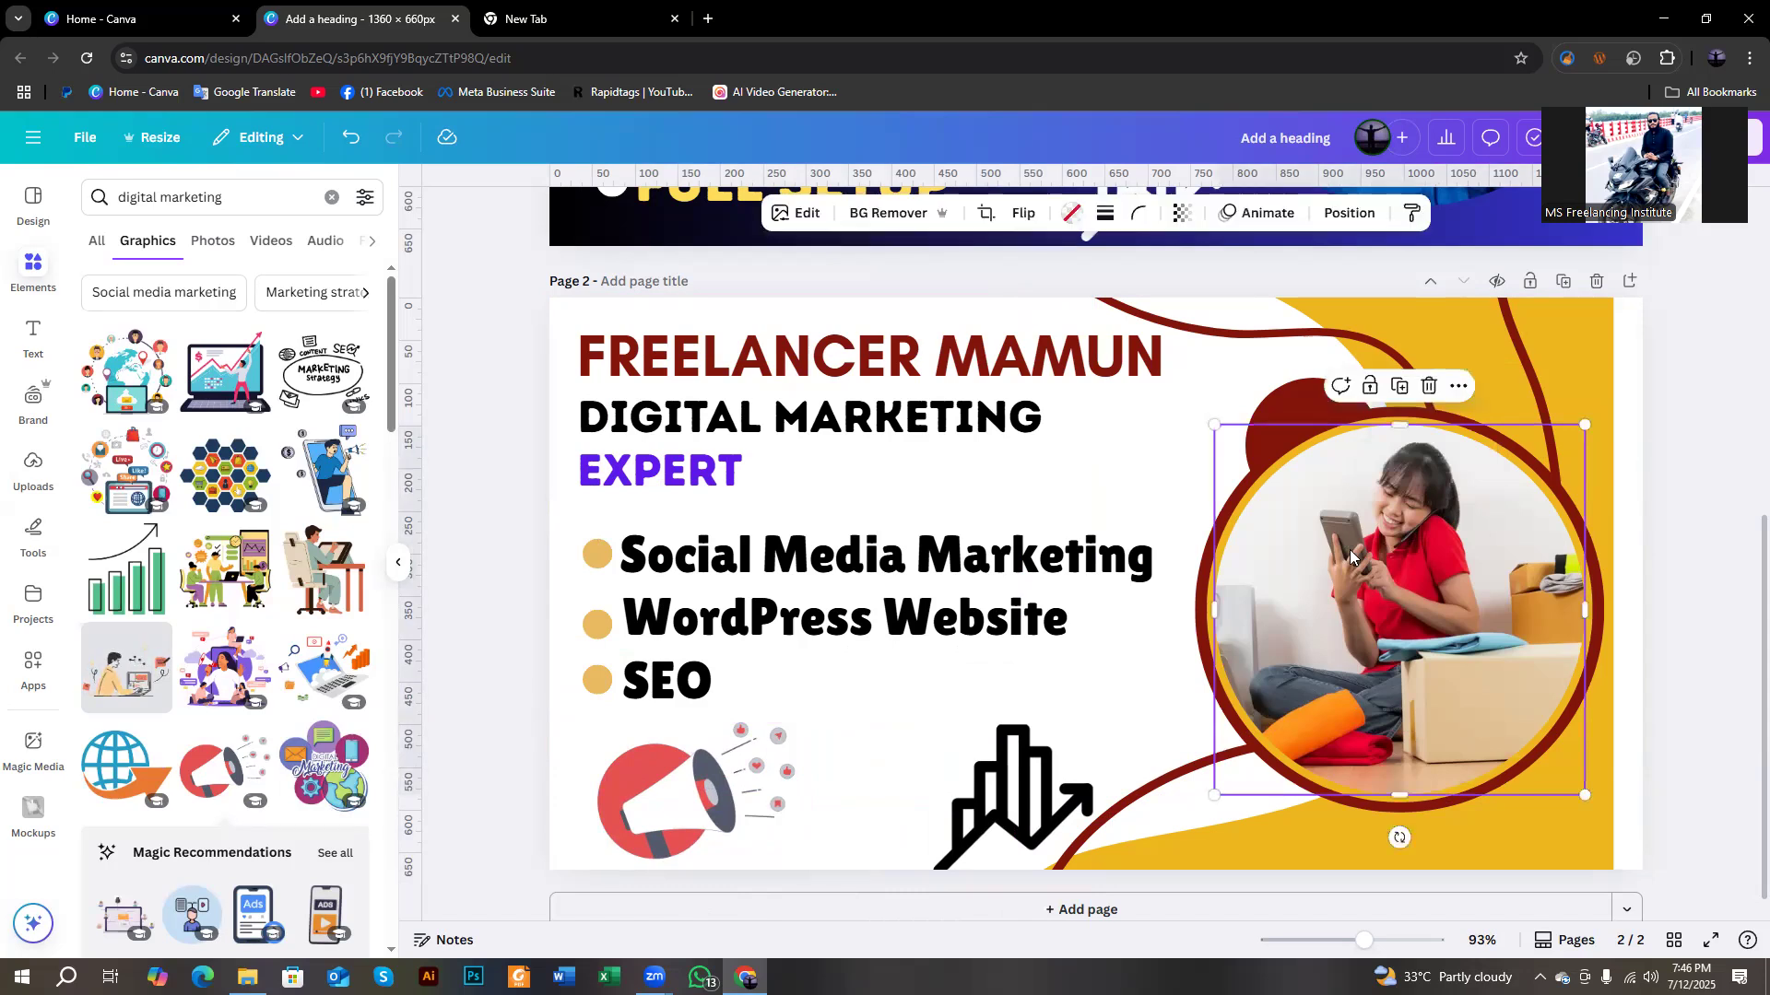
left_click(1429, 393)
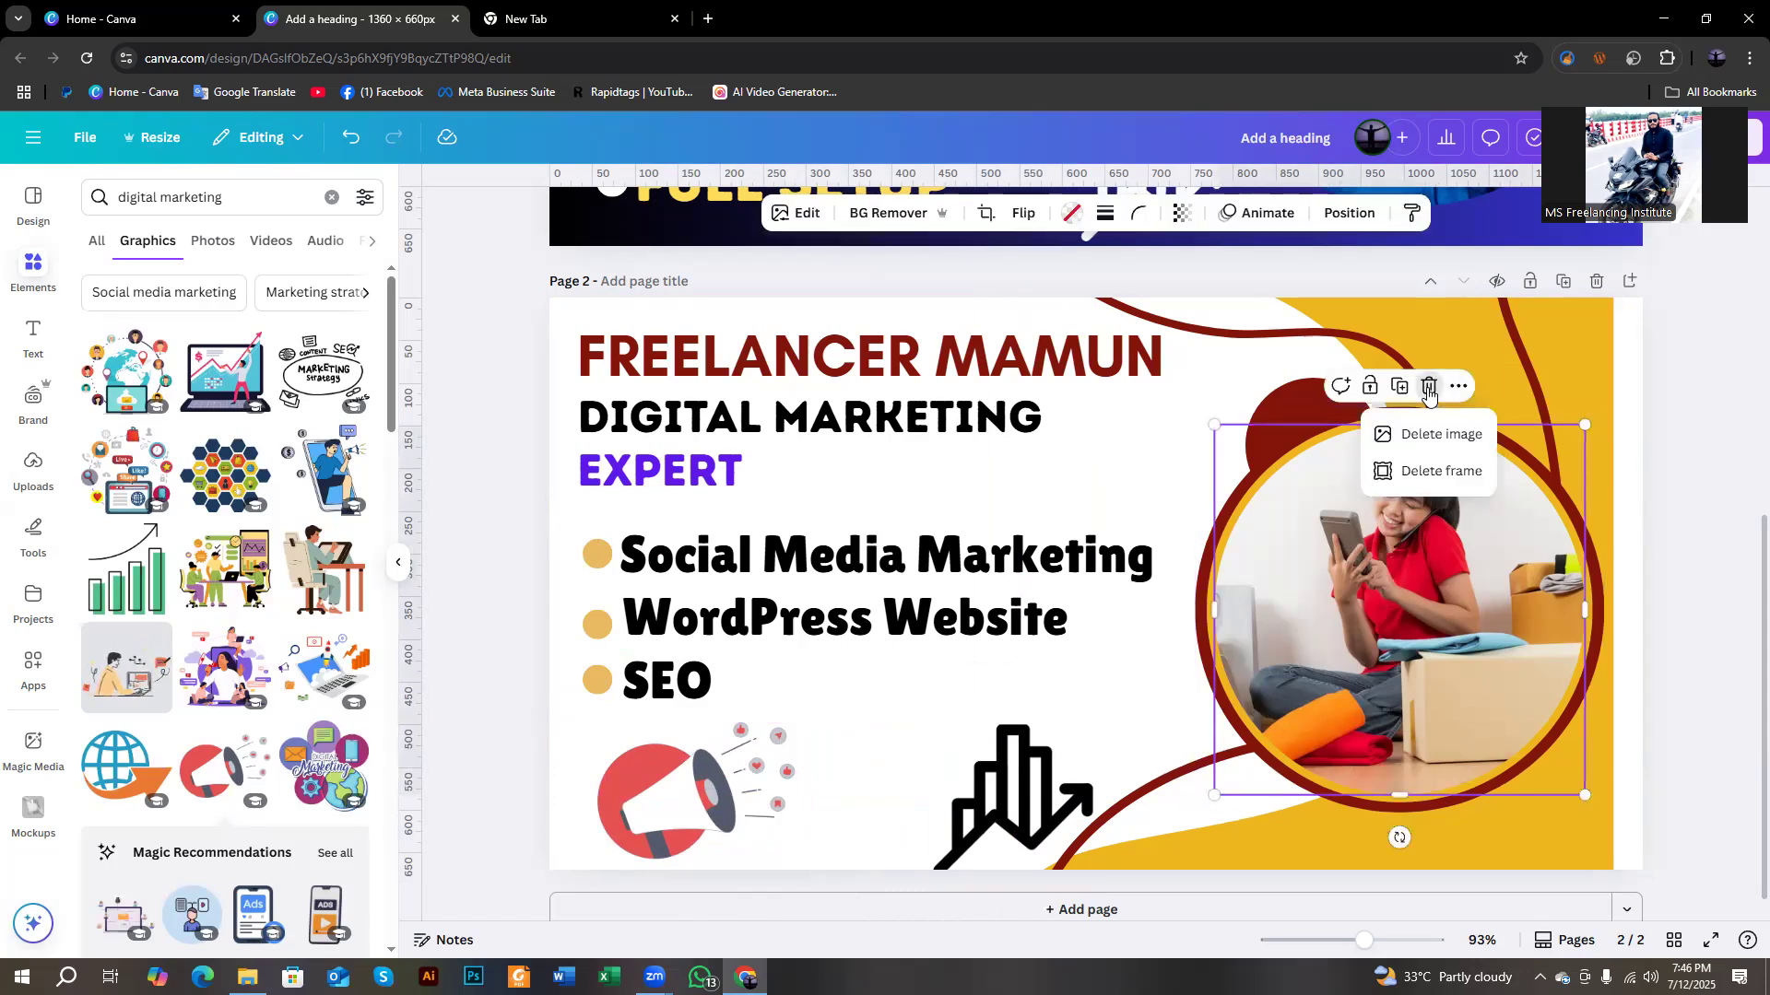
left_click(1422, 446)
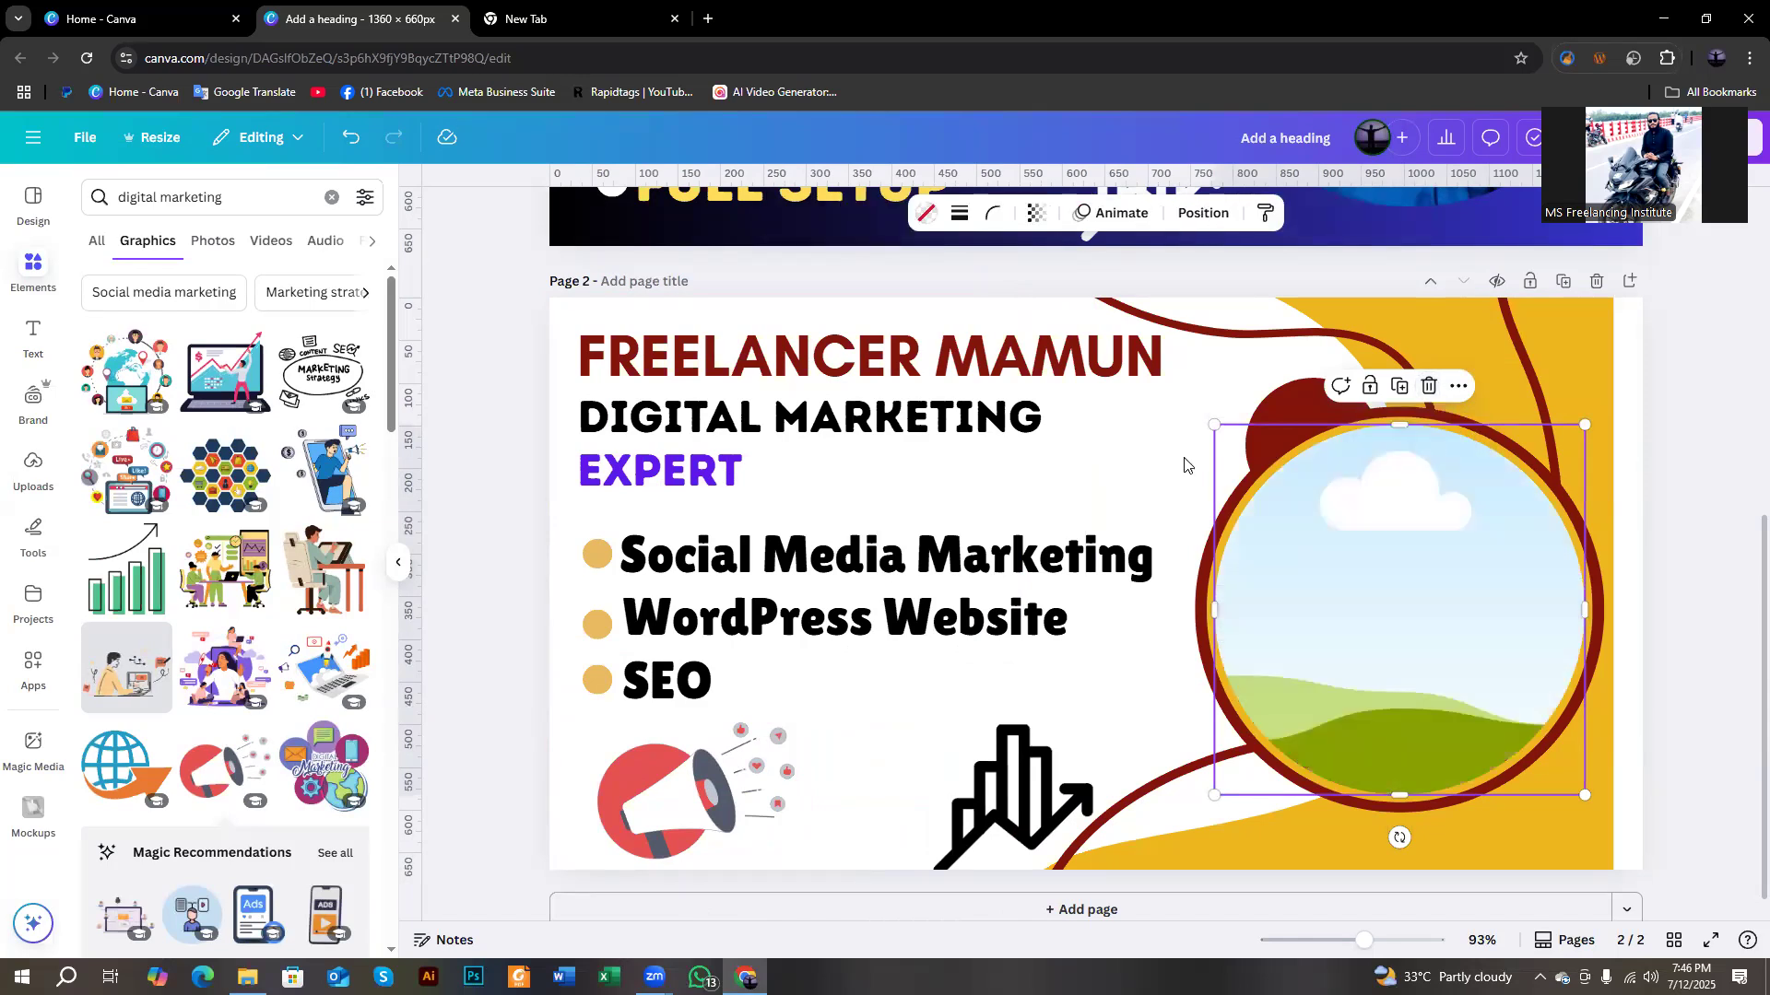
Place the uploaded photo of the man in a blue suit with folded arms in the circular frame and reposition it to show his whole head.
left_click(22, 486)
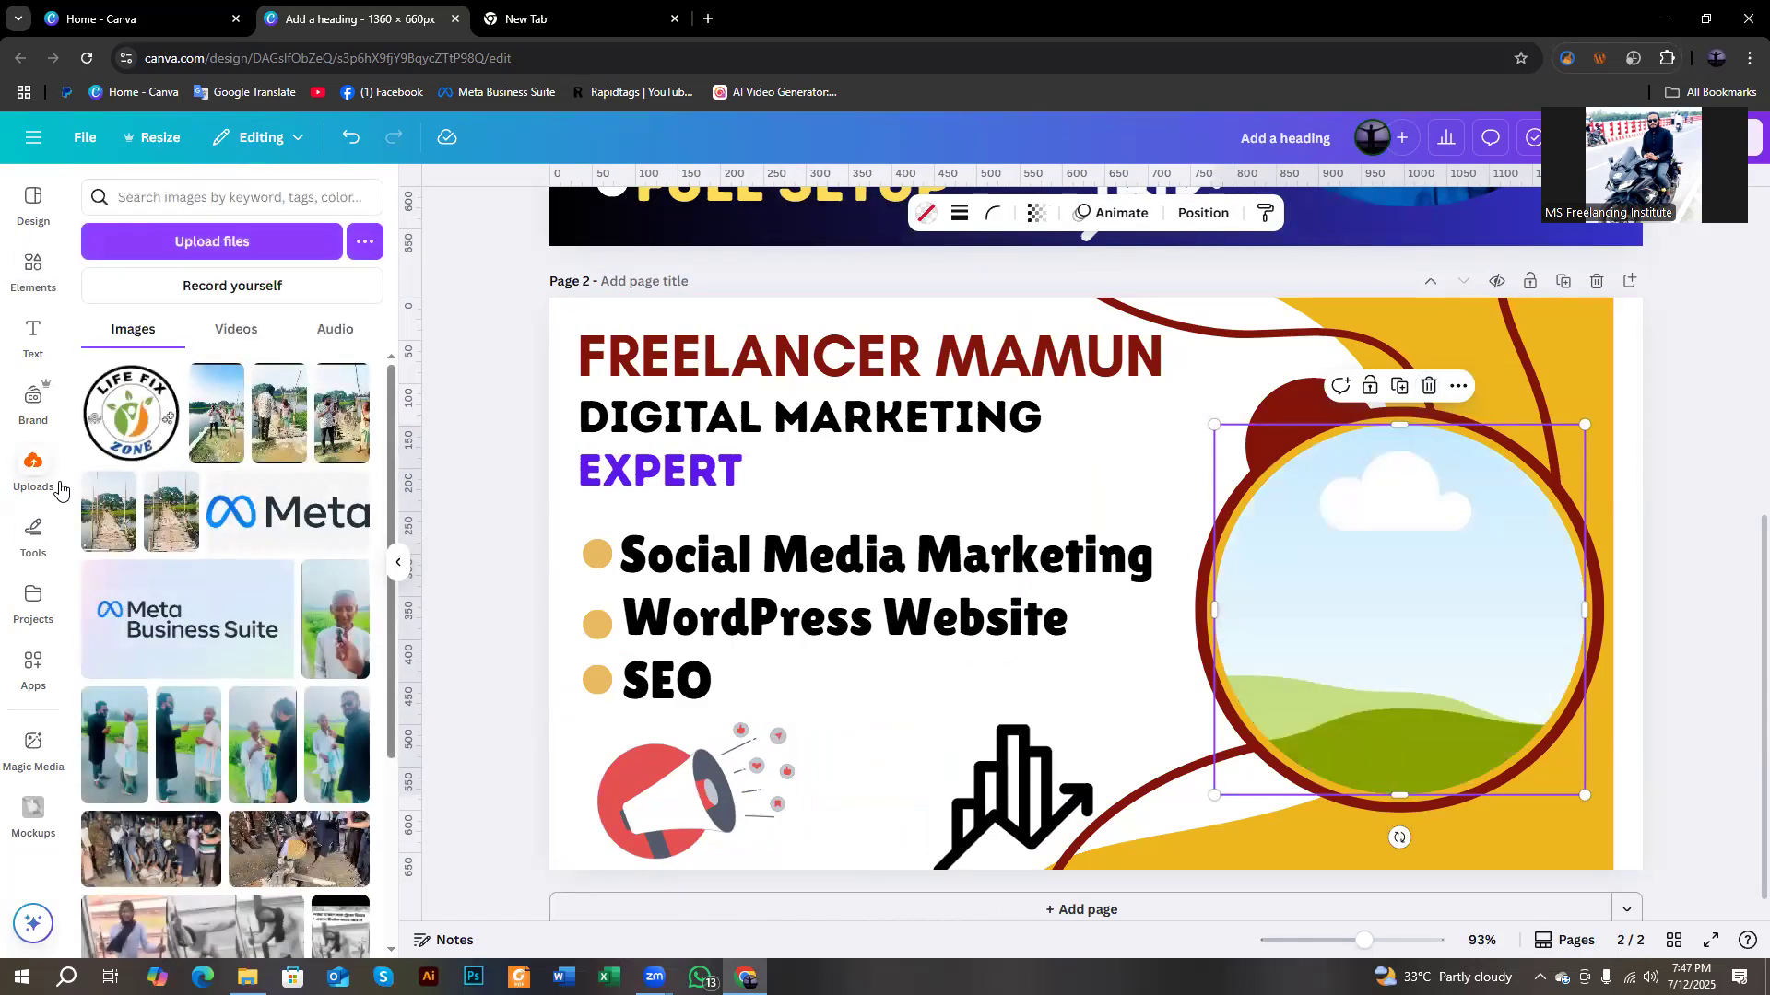
scroll(226, 498, "down", 5)
scroll(226, 499, "down", 5)
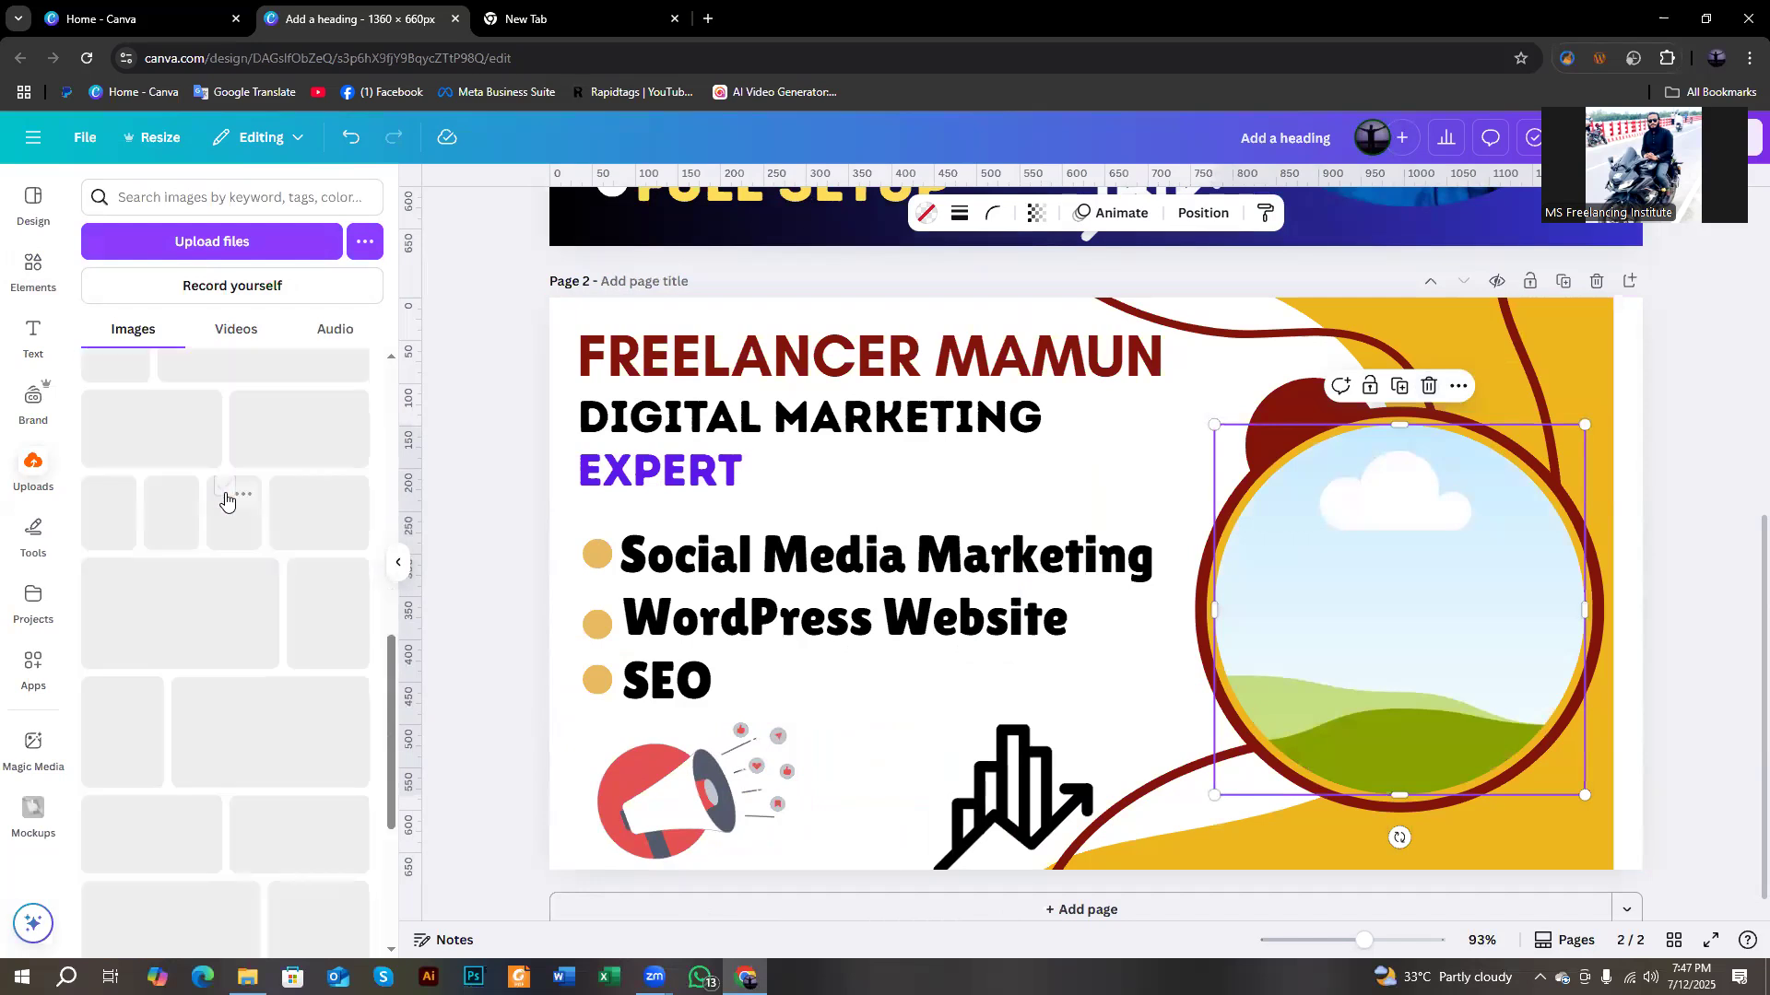
scroll(228, 526, "down", 5)
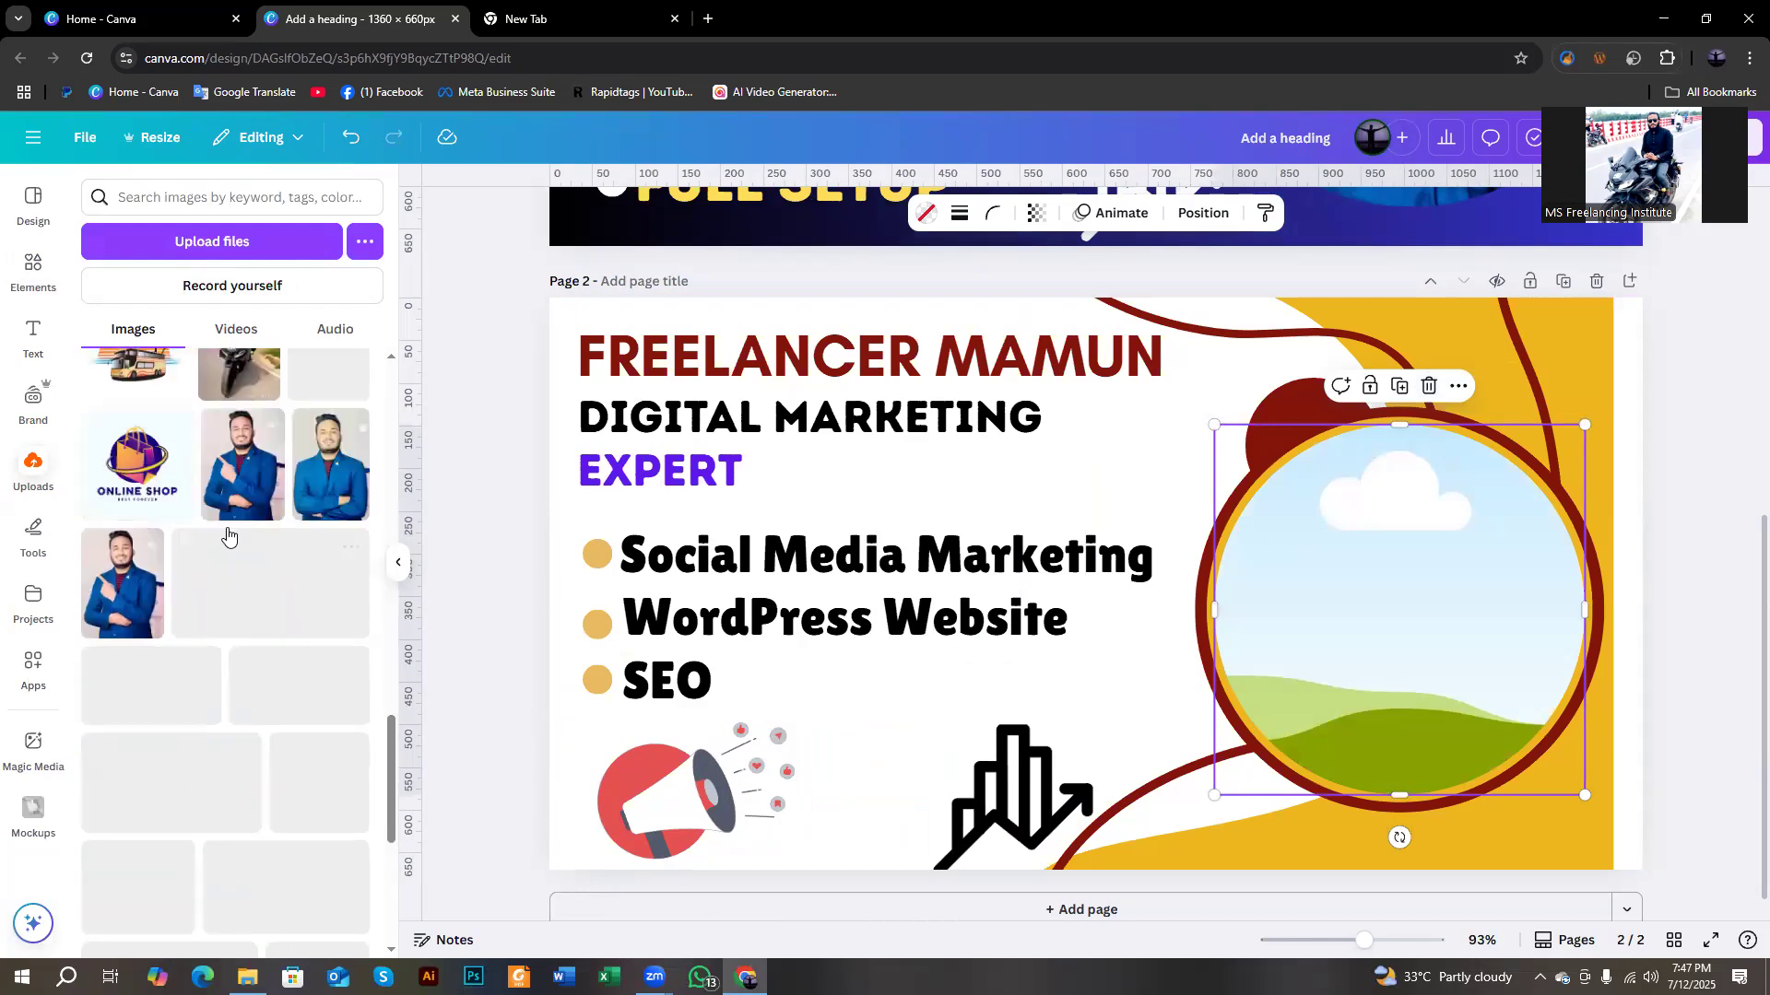
left_click_drag(330, 466, 1296, 498)
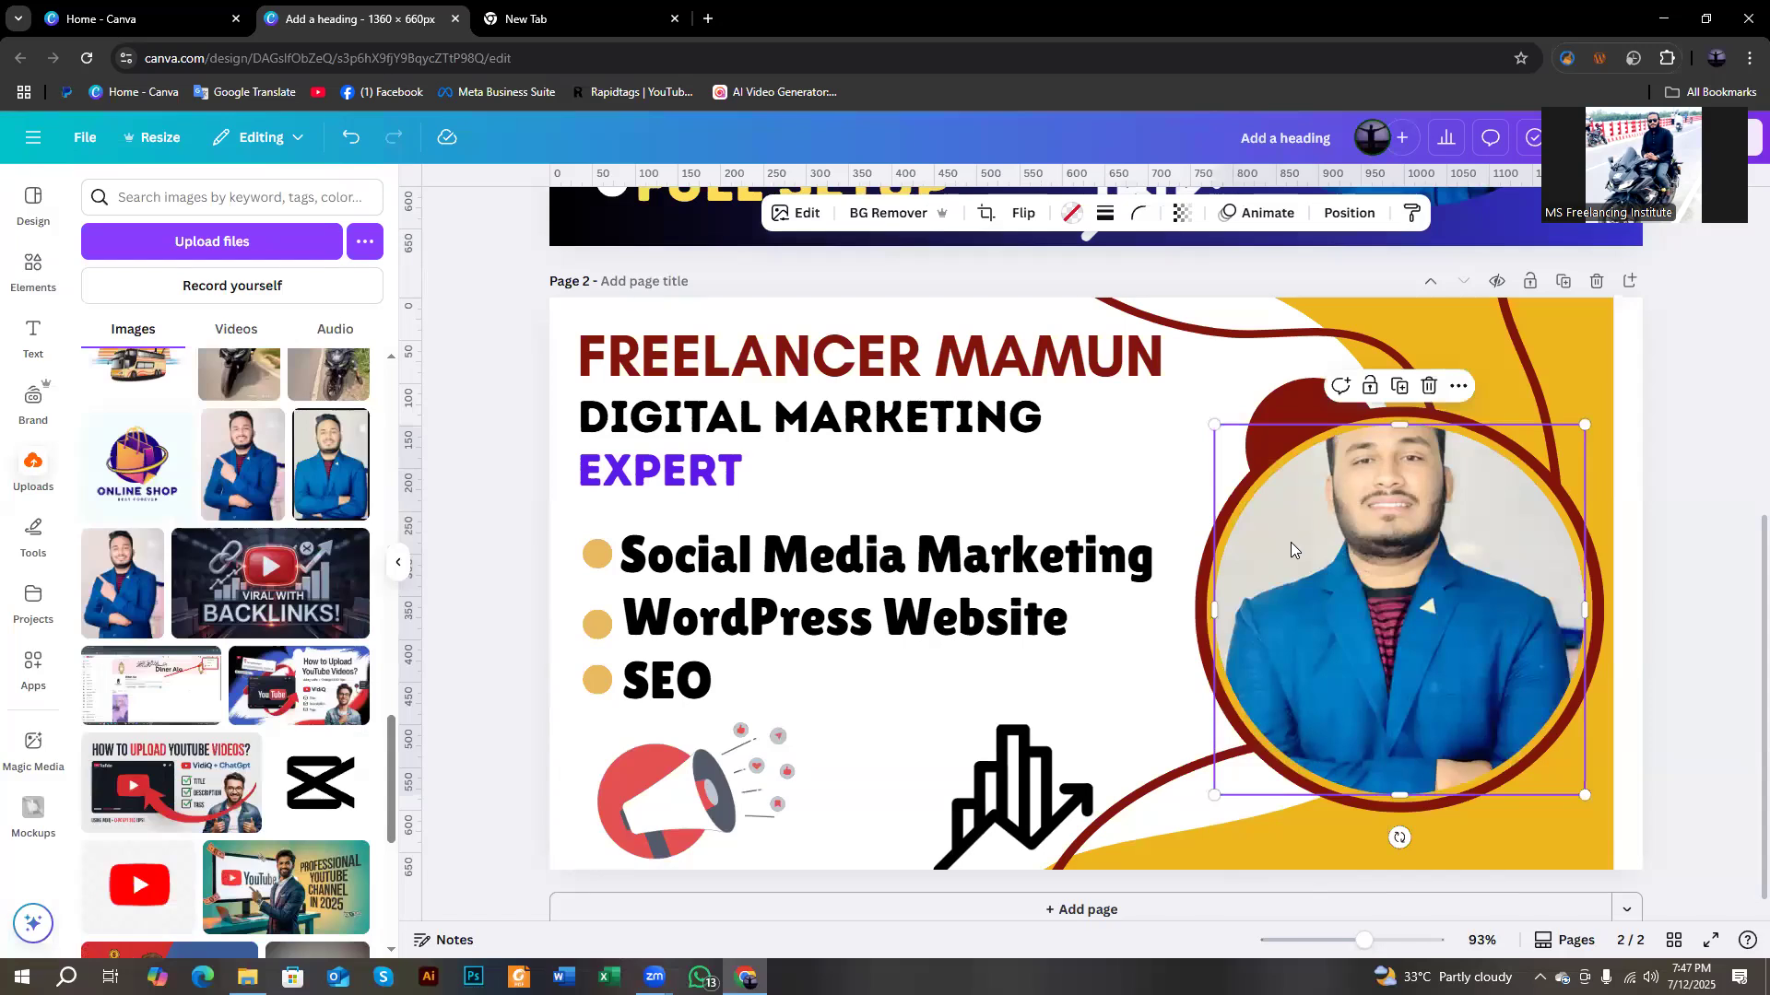
double_click(1418, 564)
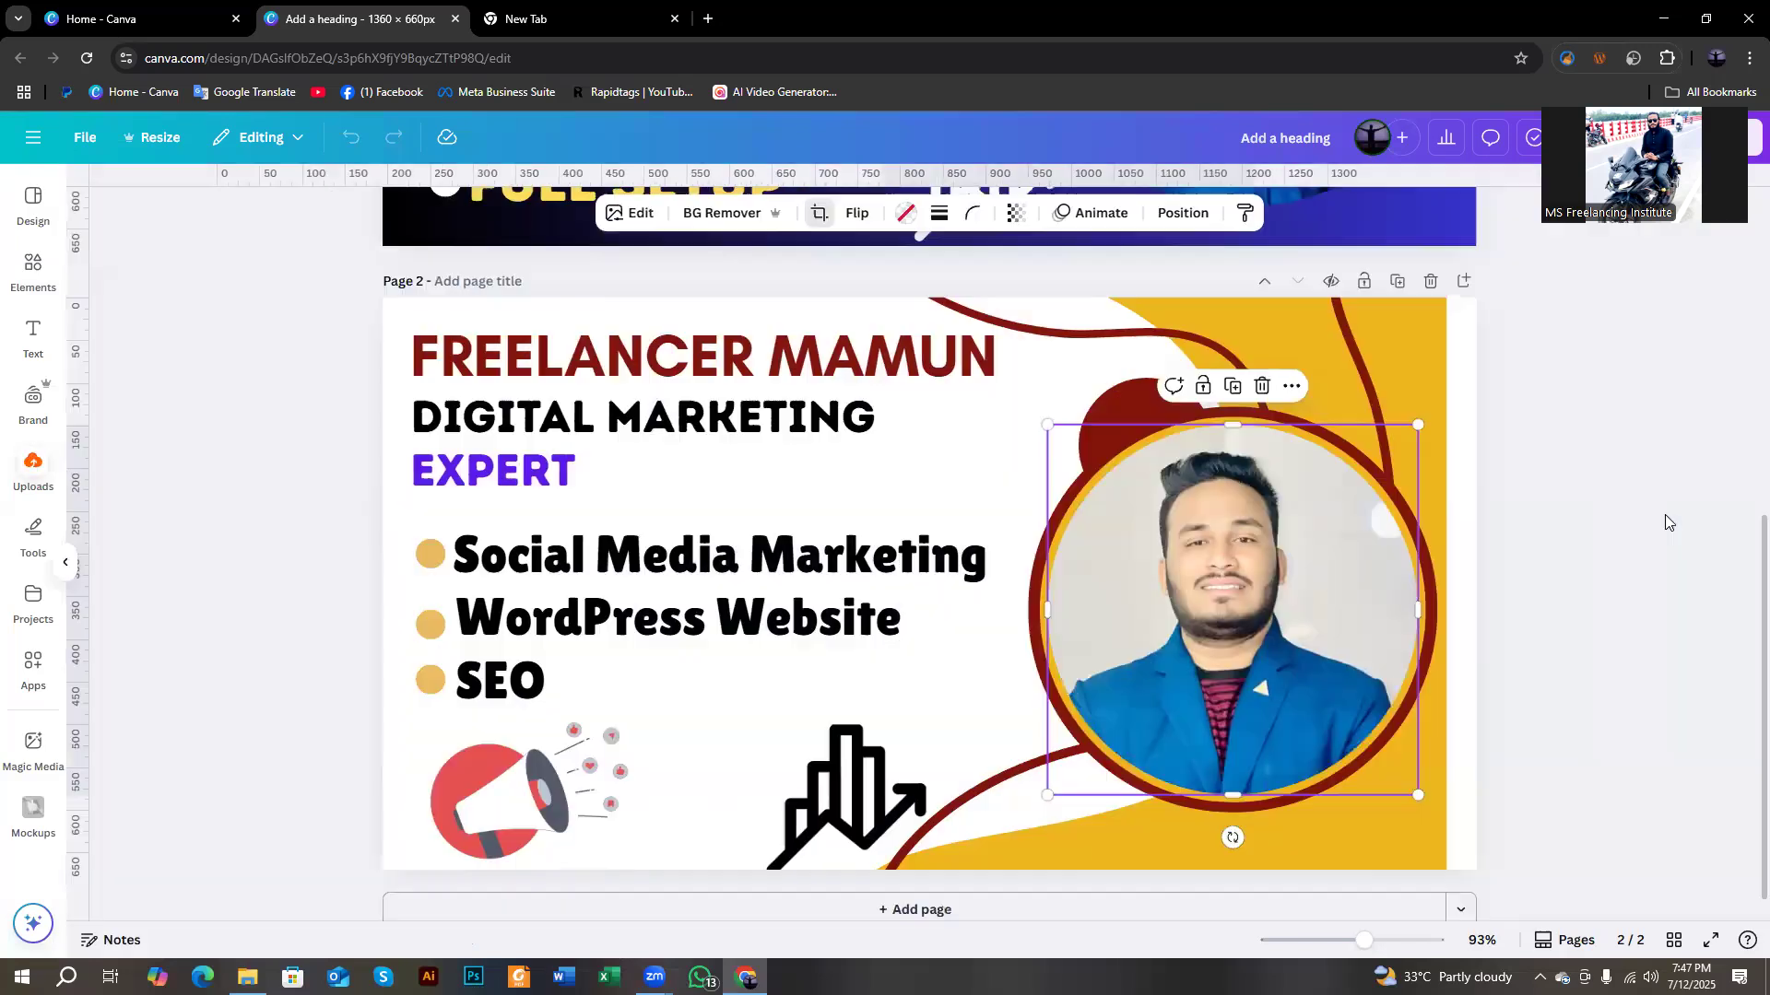
left_click(1664, 514)
left_click(1665, 514)
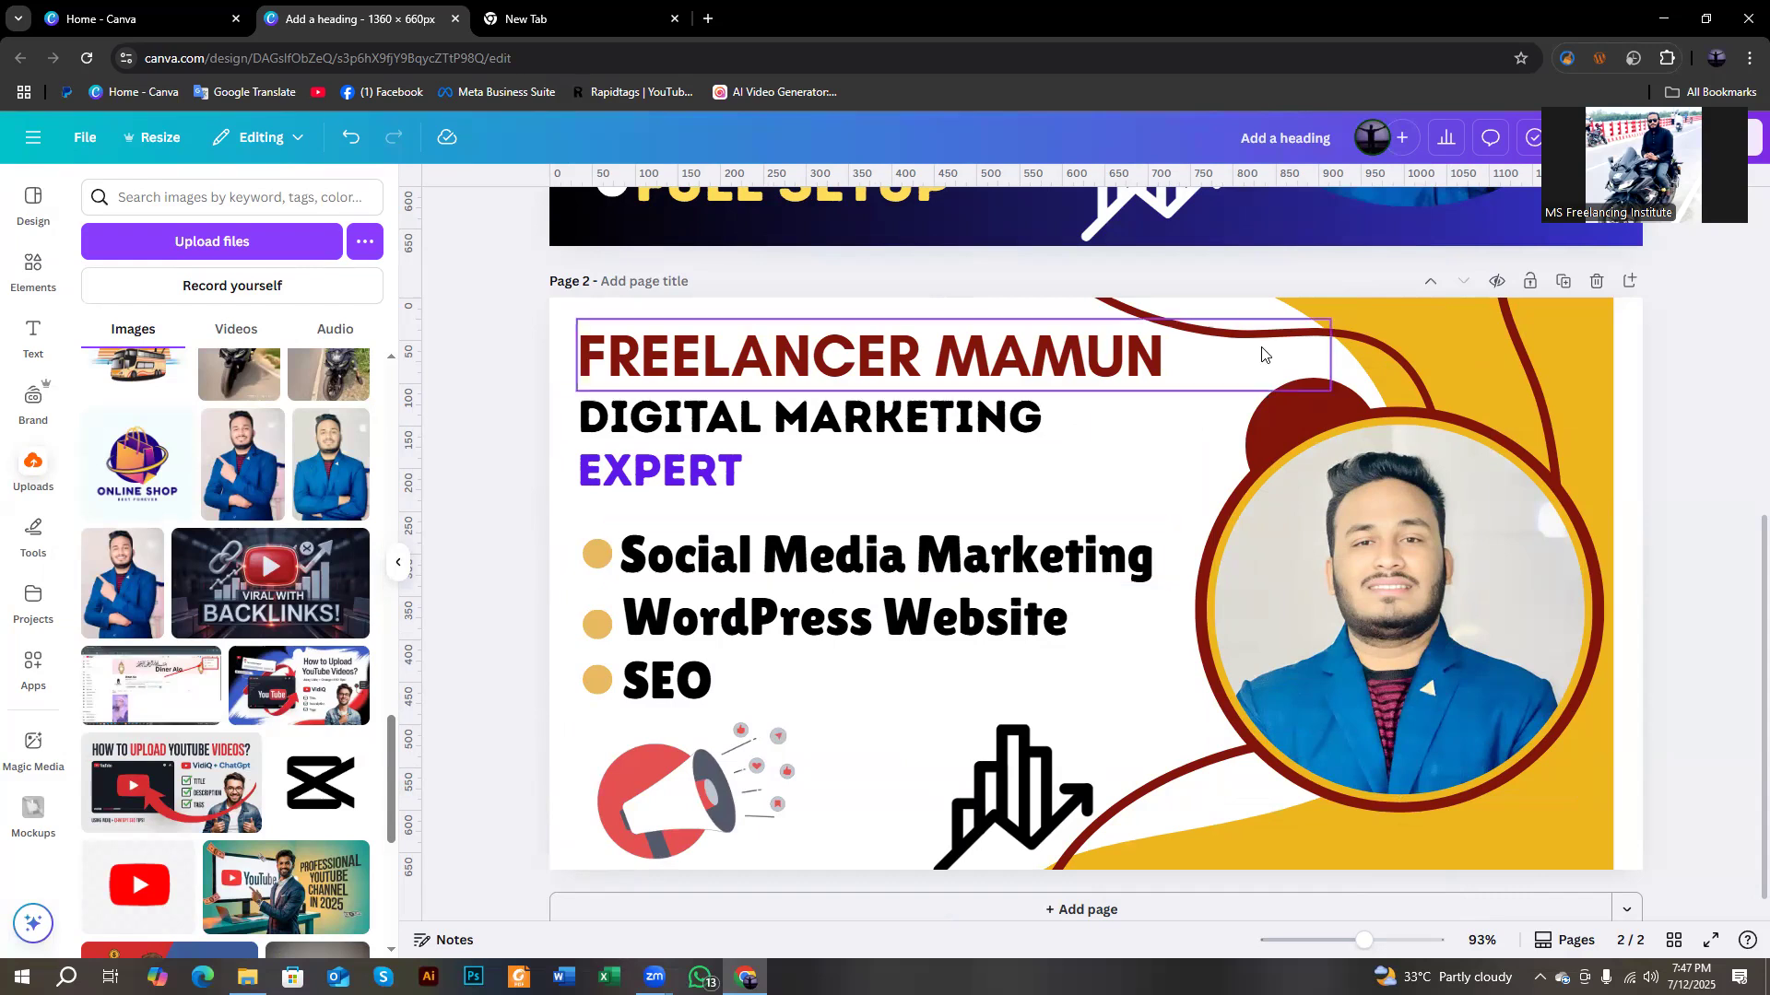
key("Print")
left_click_drag(1208, 97, 1369, 178)
key("ctrl+c")
left_click(1297, 136)
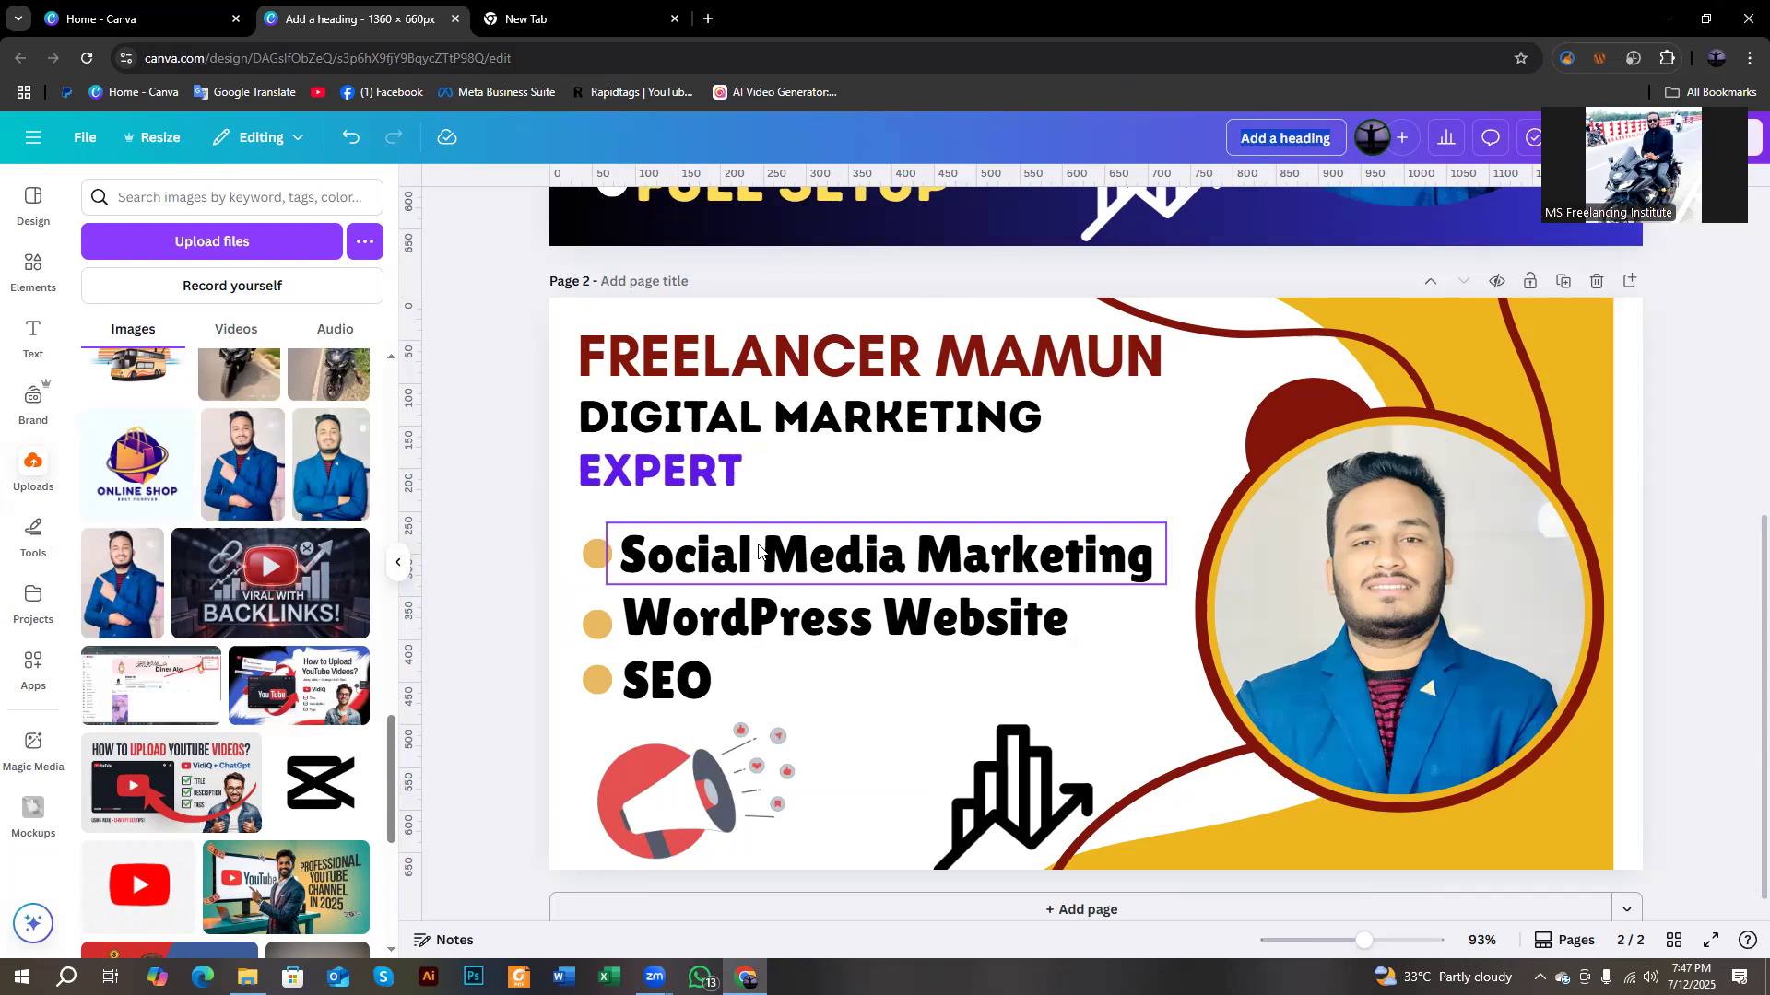
left_click(465, 532)
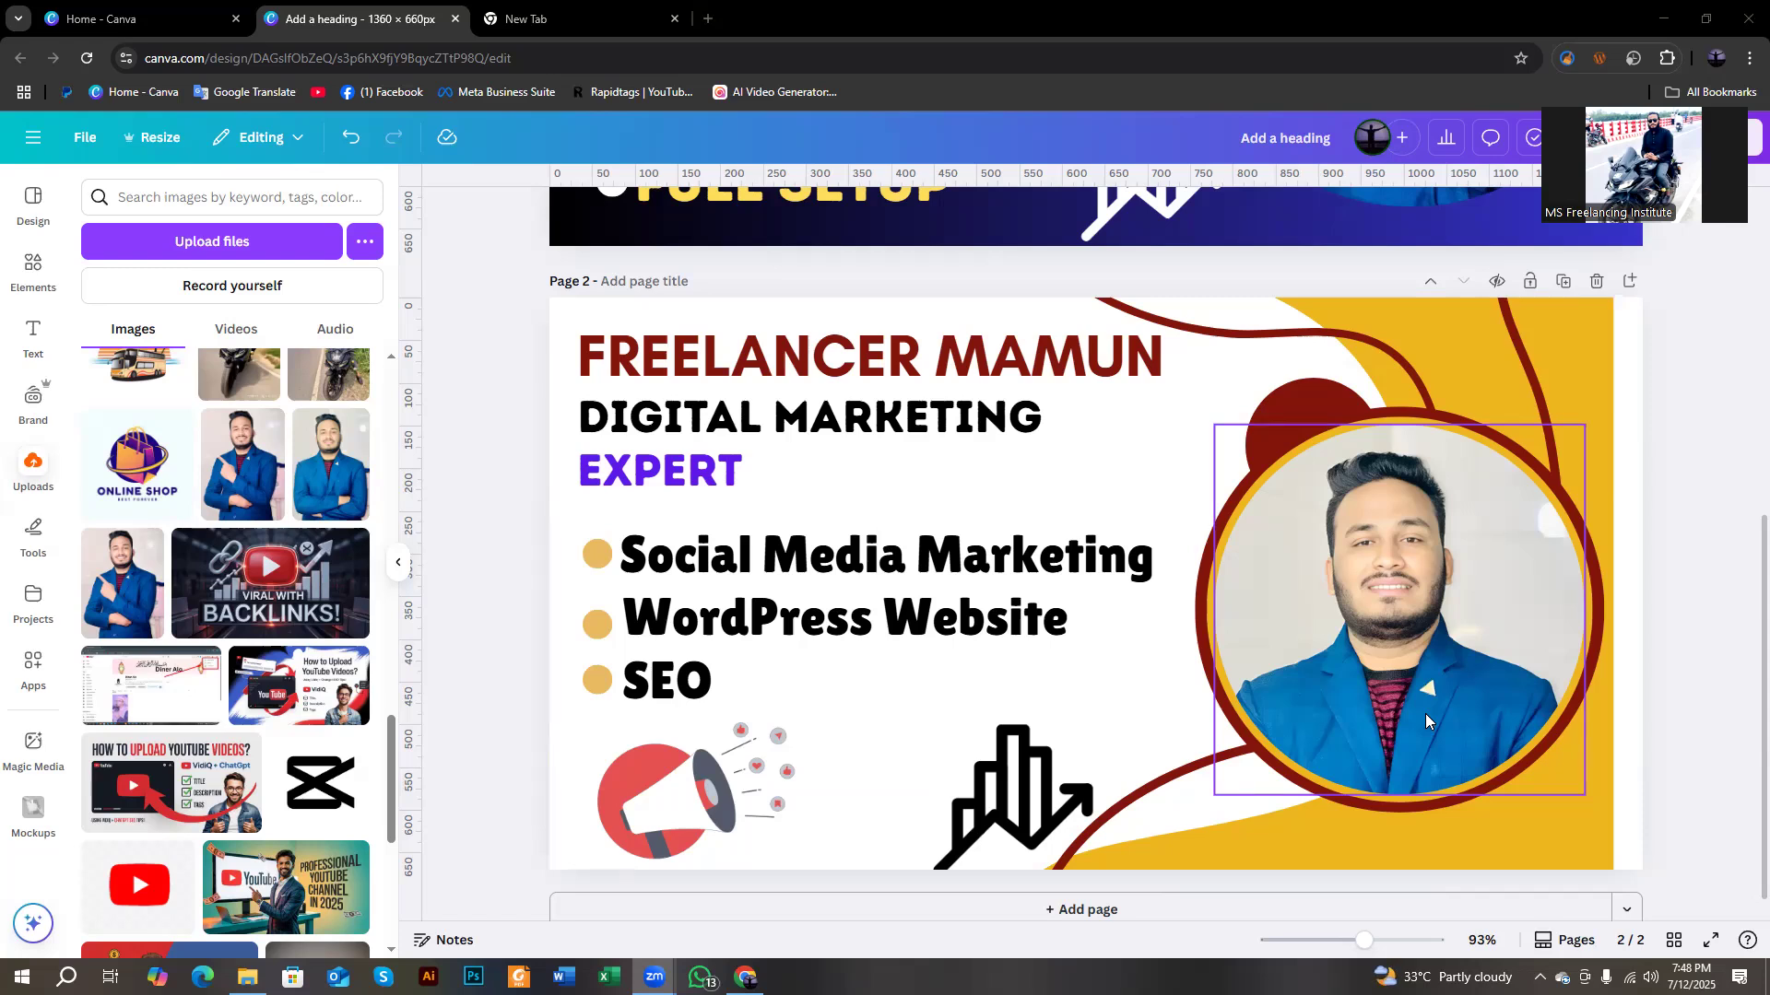
Shift the framed photo and its yellow and maroon decorations to the page's right edge, then realign the heading with the text below it.
scroll(1425, 714, "up", 1)
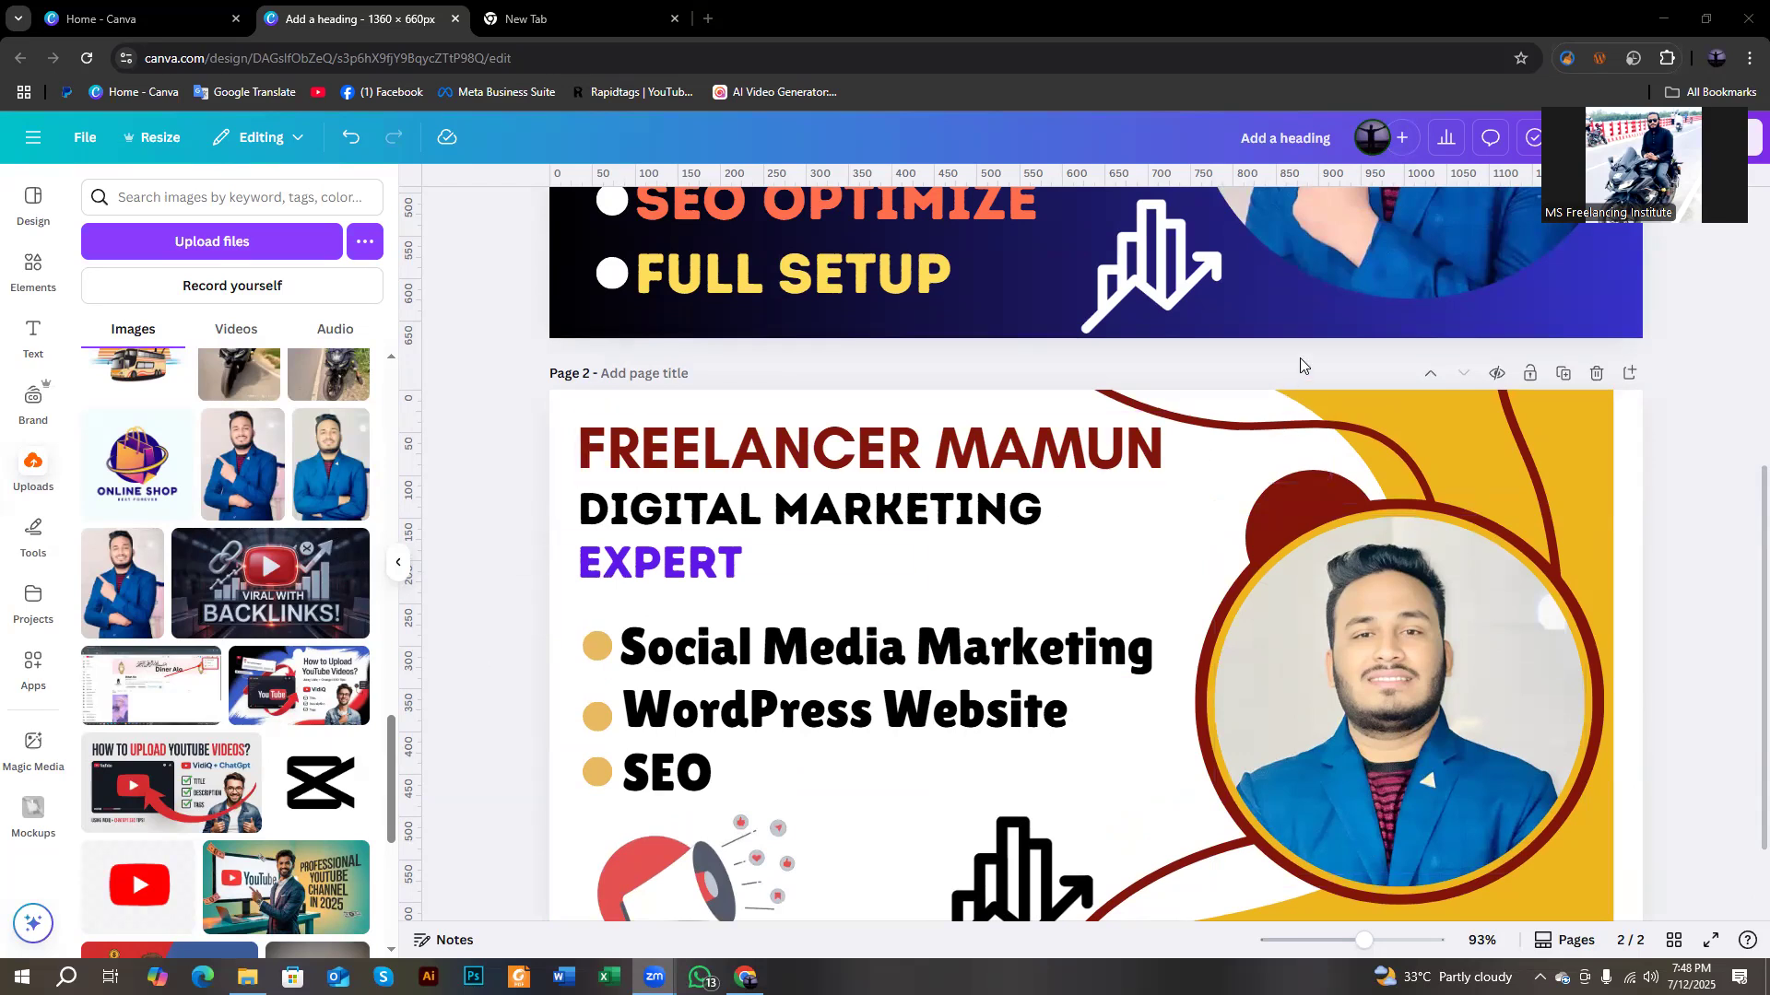
scroll(1299, 360, "down", 2)
left_click_drag(1305, 238, 1598, 861)
left_click_drag(1543, 724, 1574, 721)
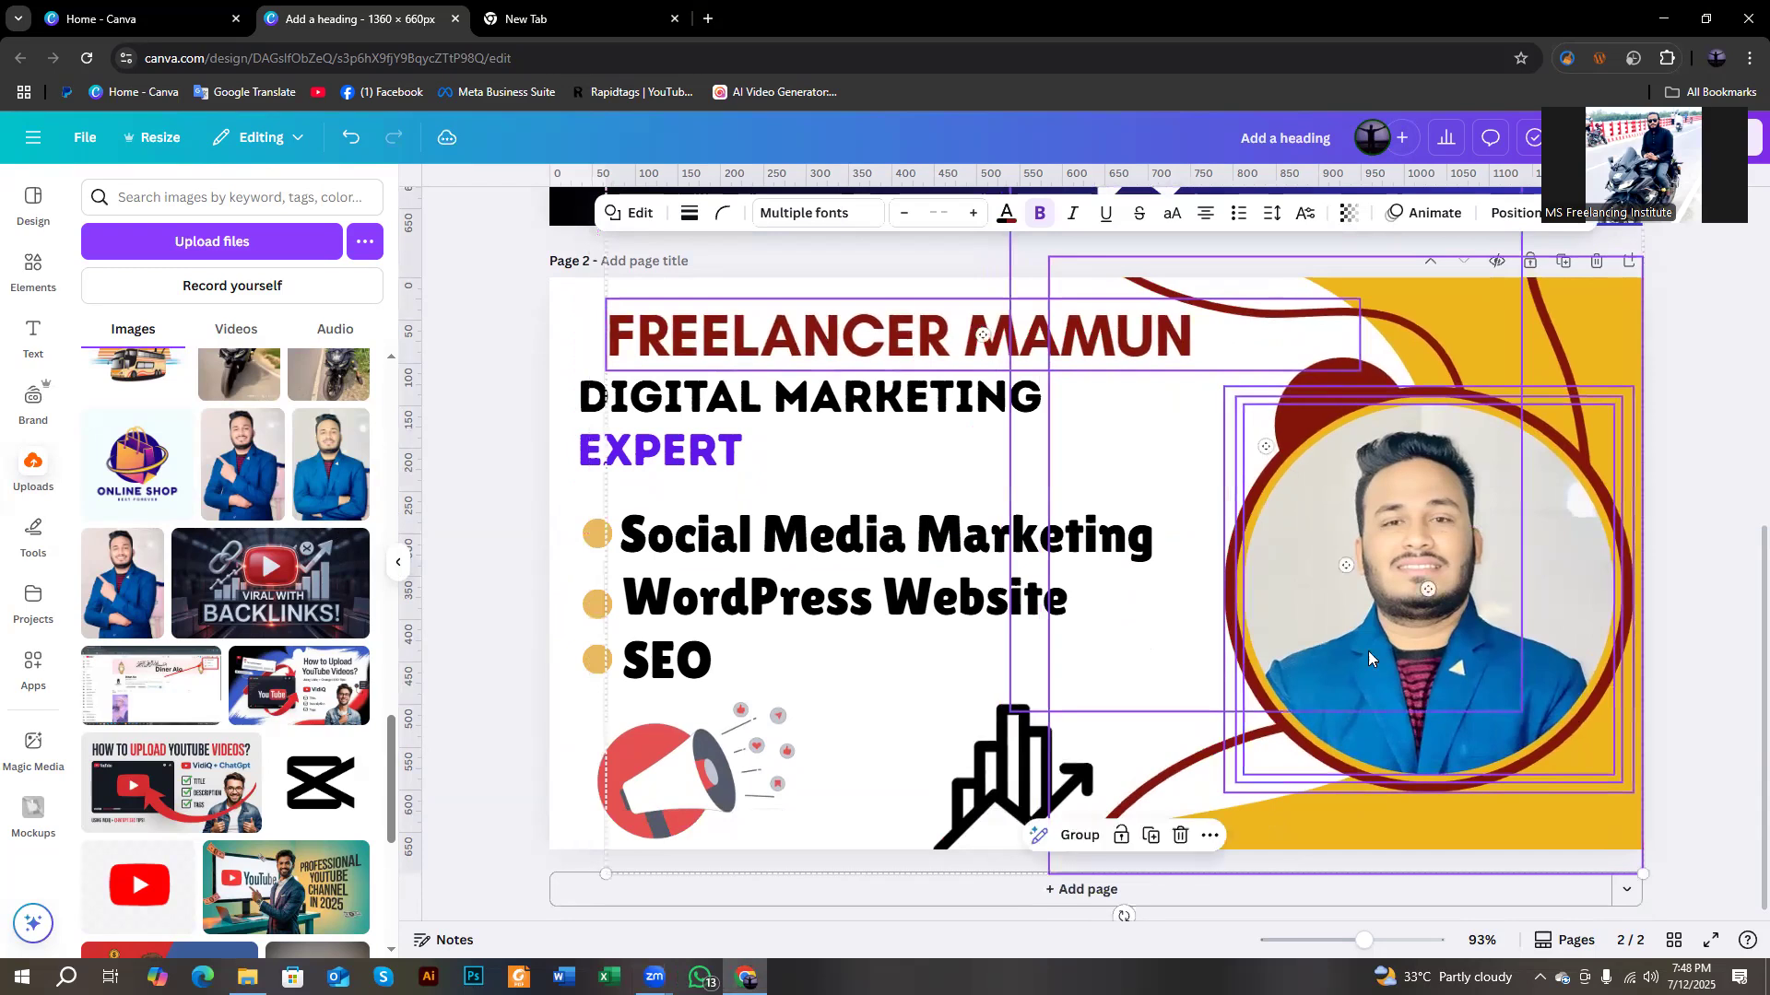
left_click(510, 312)
left_click_drag(713, 326, 695, 327)
left_click(505, 416)
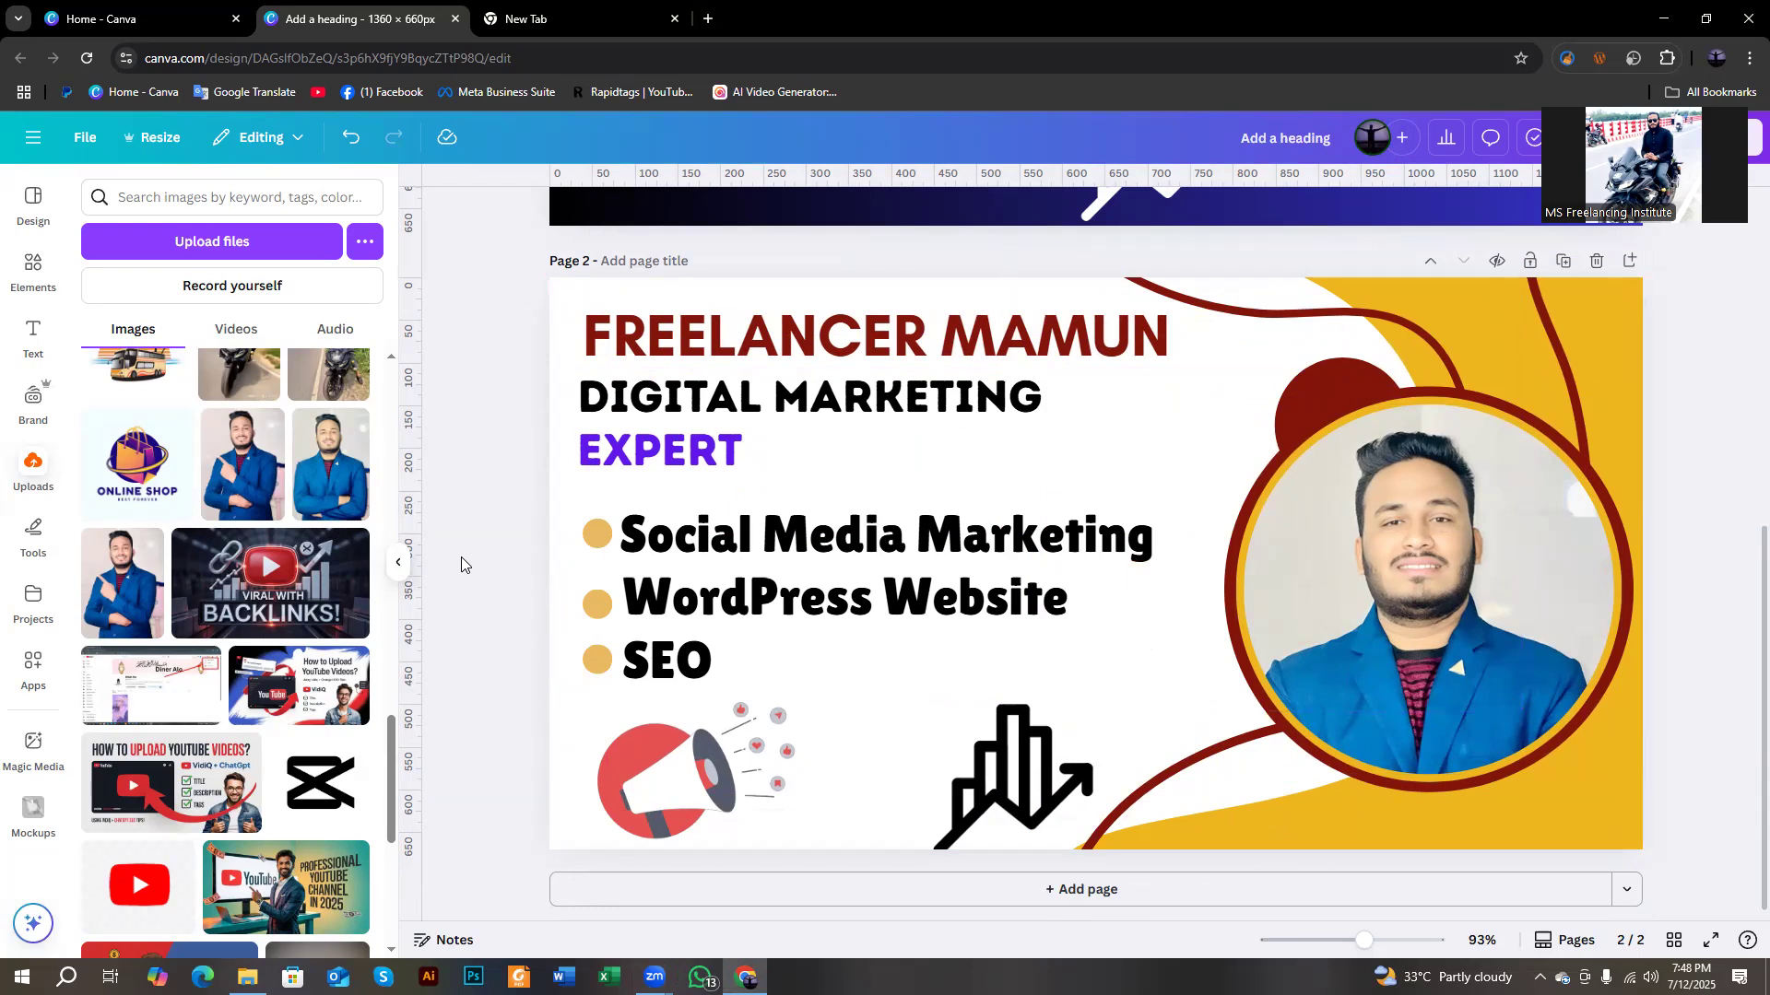
Add a blank third page and browse the suggested design templates for it.
left_click(1137, 894)
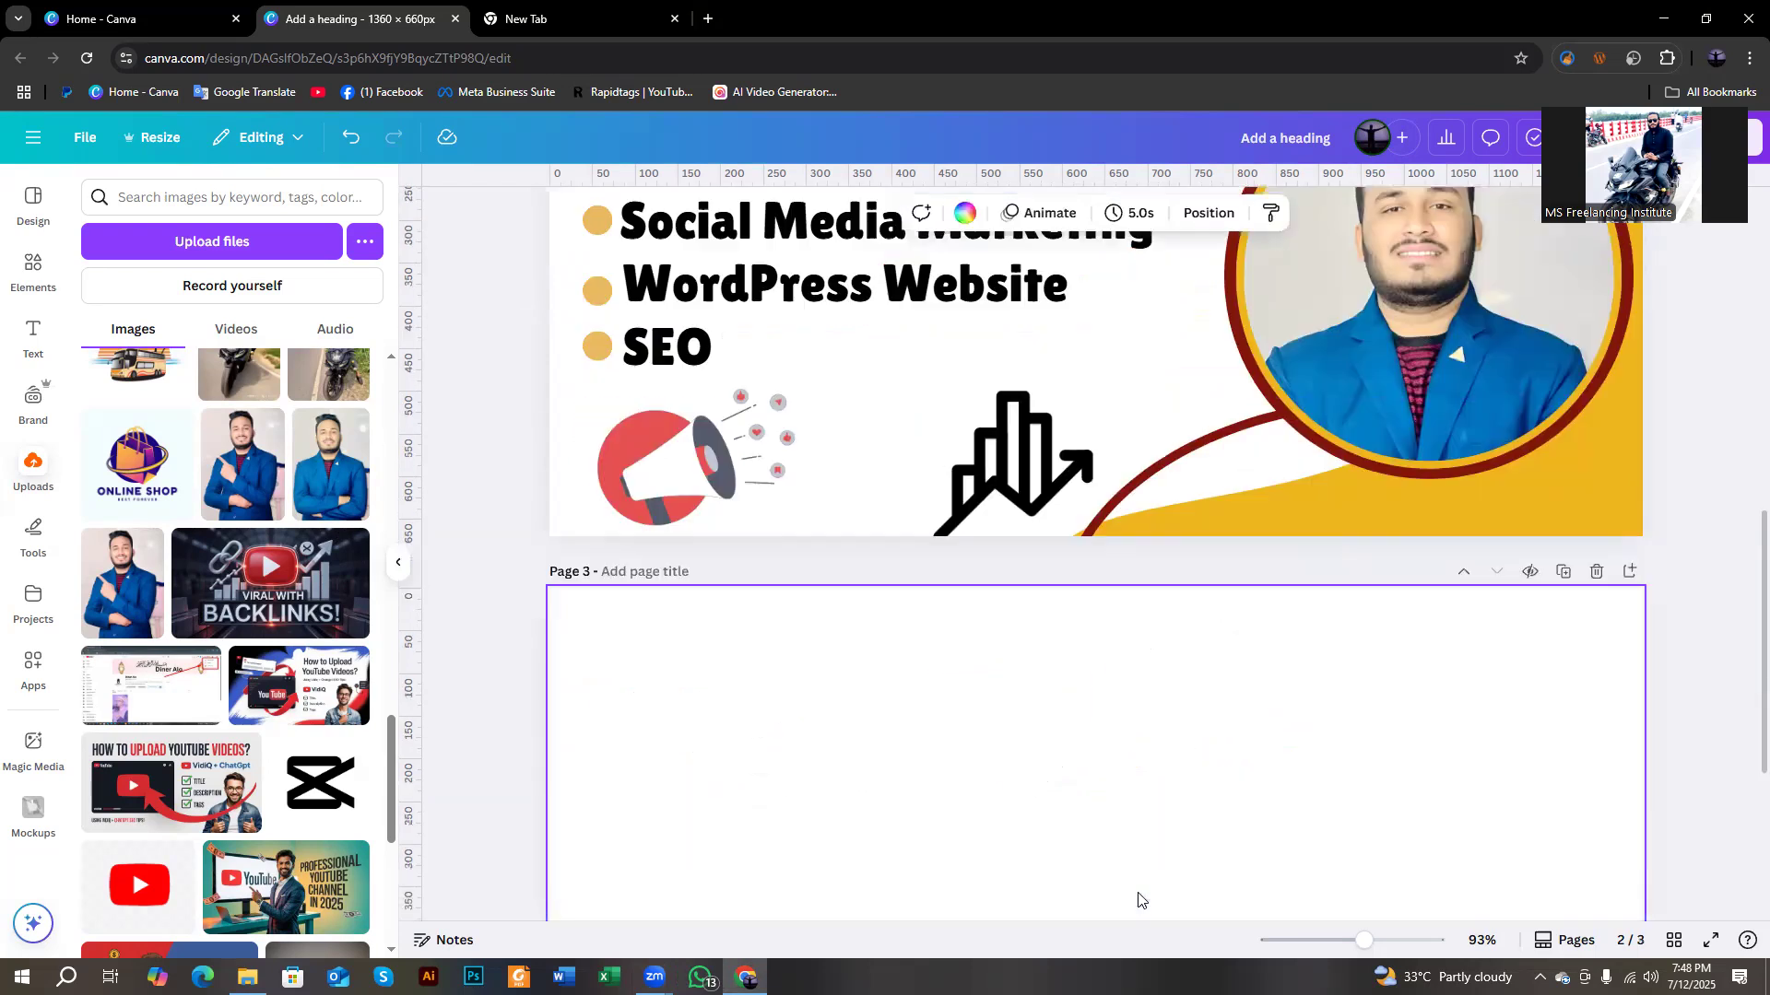
left_click(13, 231)
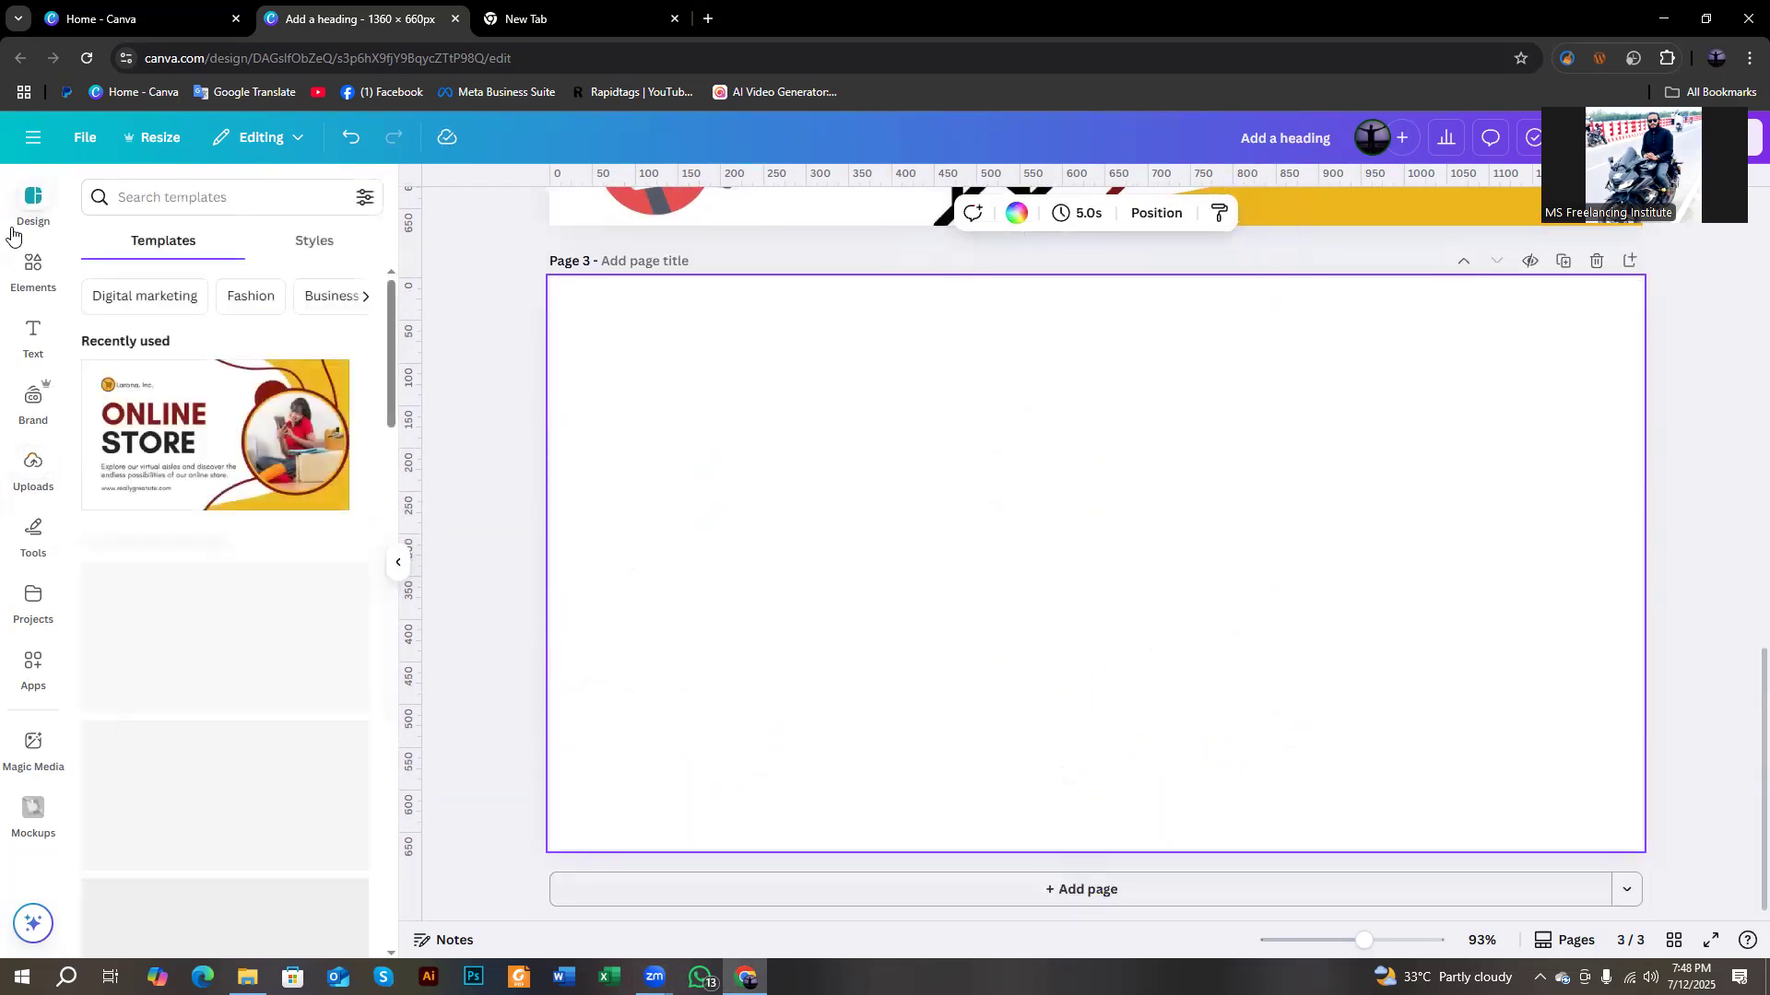
scroll(207, 525, "down", 1)
scroll(207, 522, "down", 3)
scroll(242, 617, "up", 3)
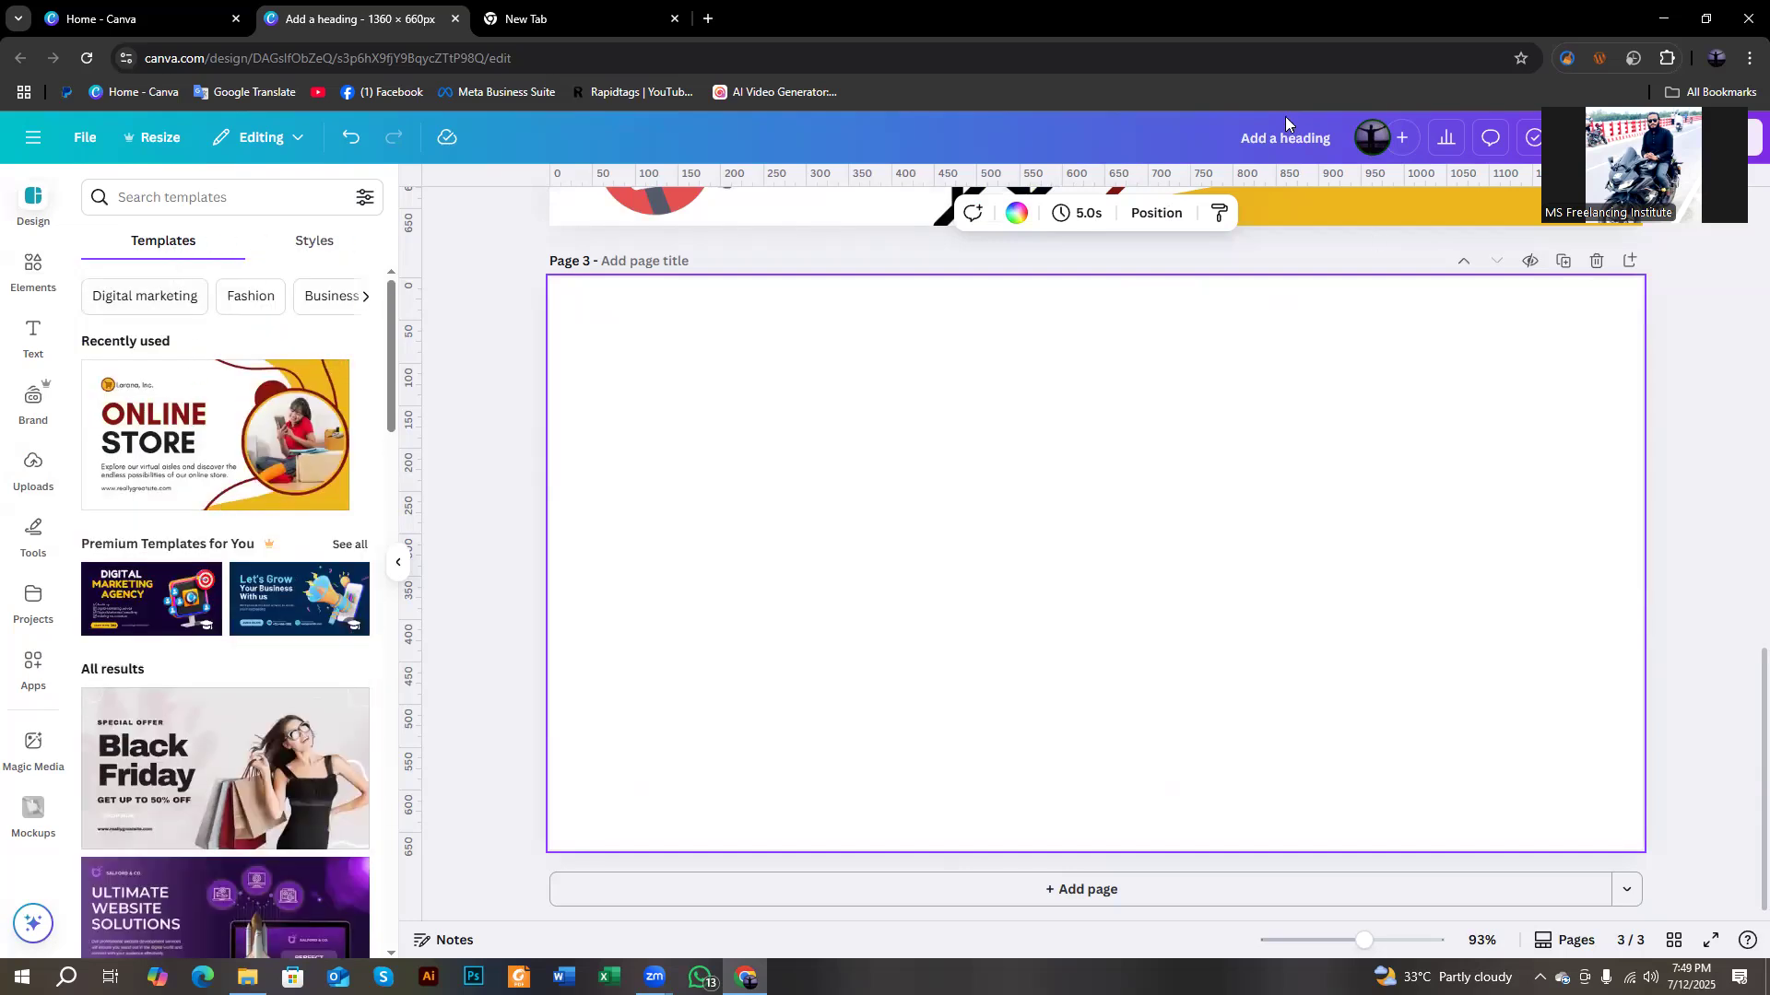
scroll(319, 601, "down", 3)
scroll(318, 601, "up", 3)
Search the templates for "shopping banner" and look through the designs for a suitable one.
left_click(211, 198)
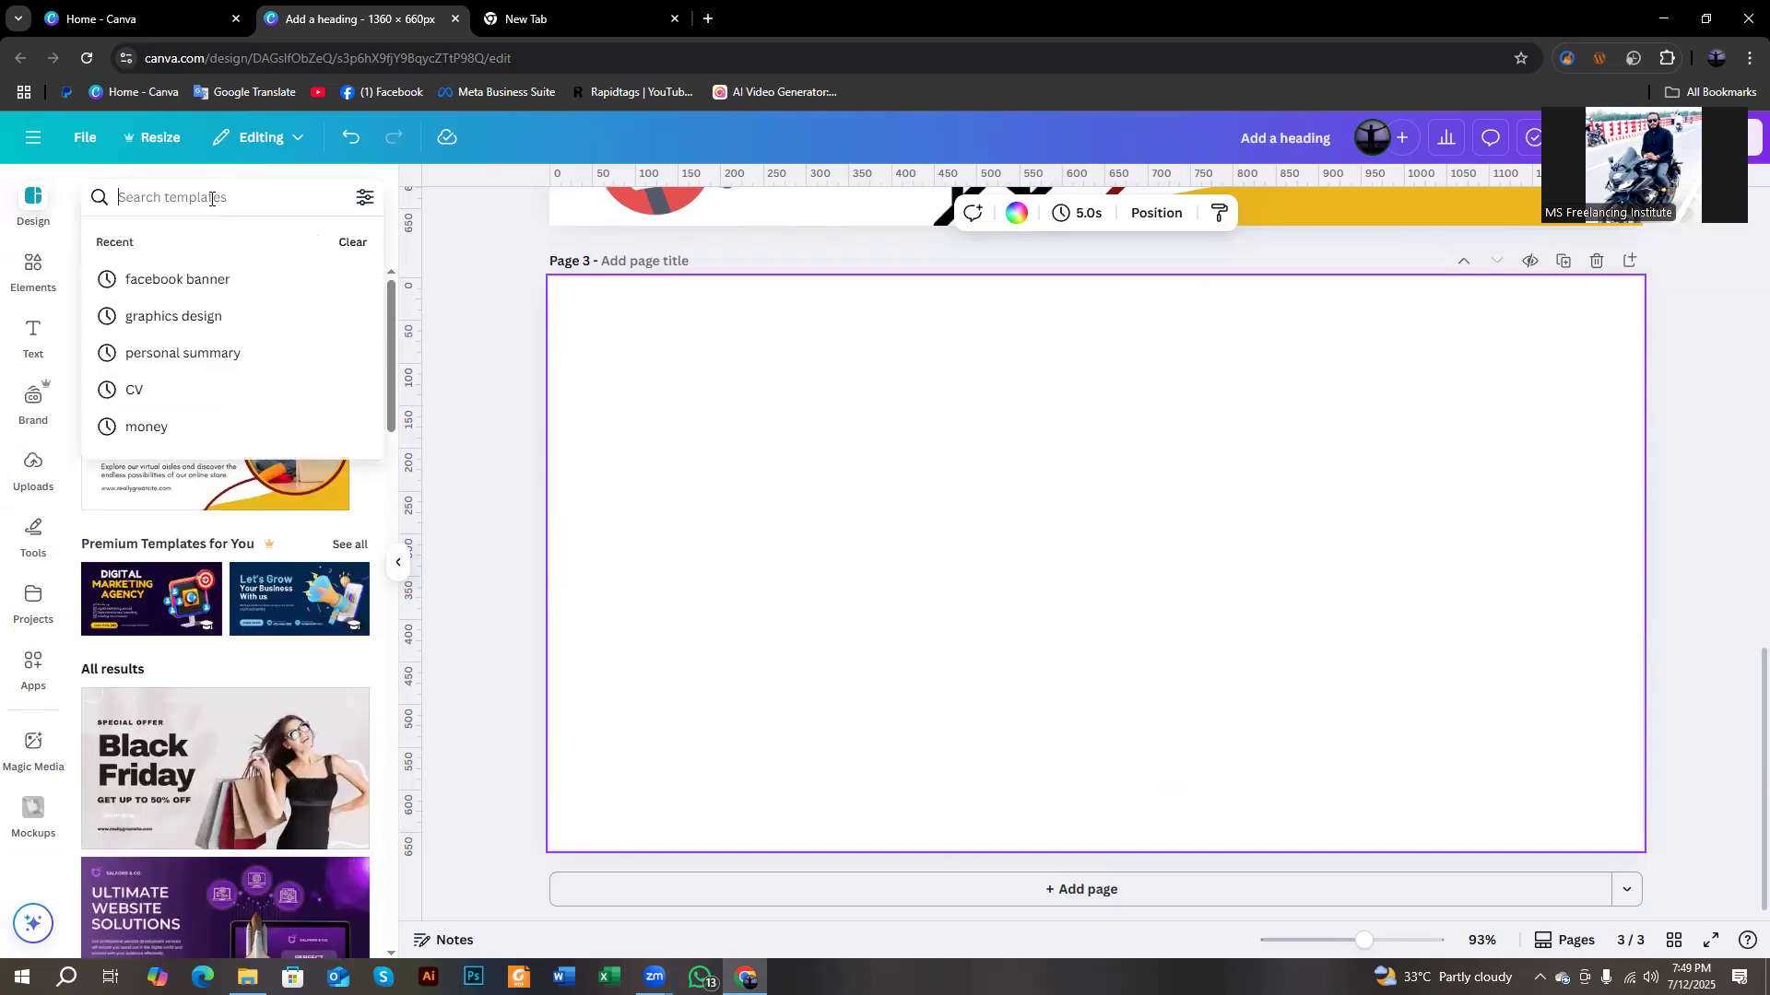
type("shopping")
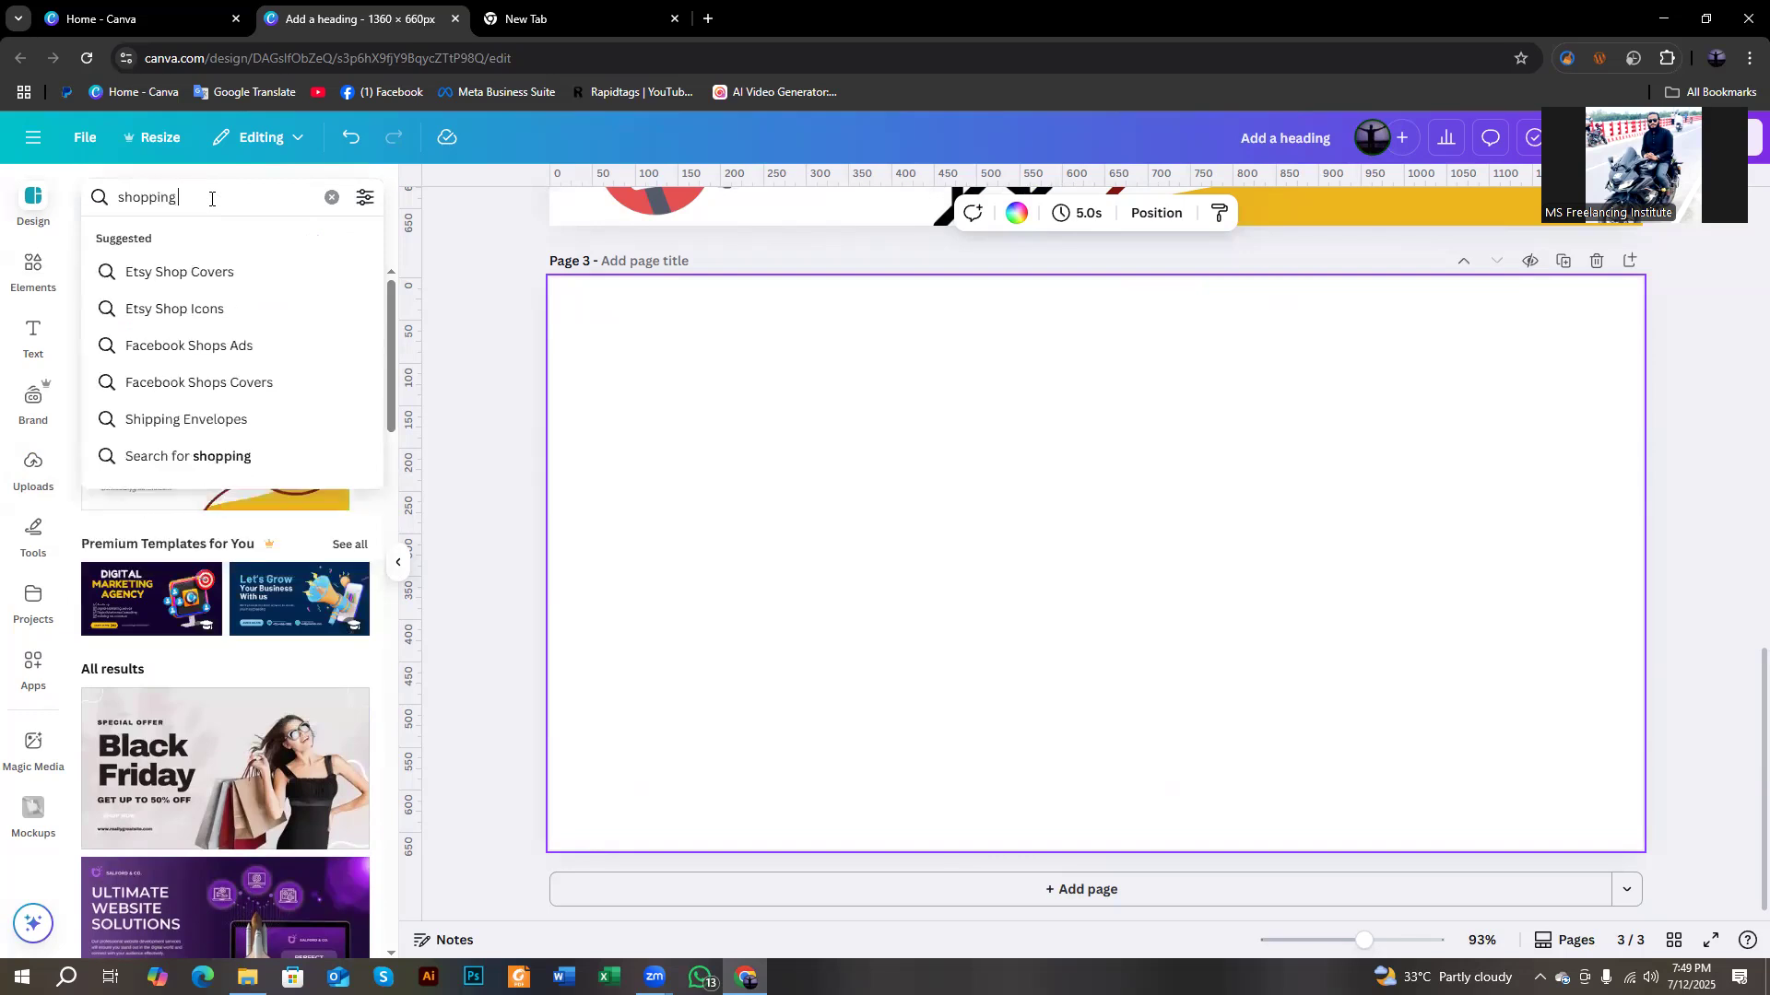
type(" banner")
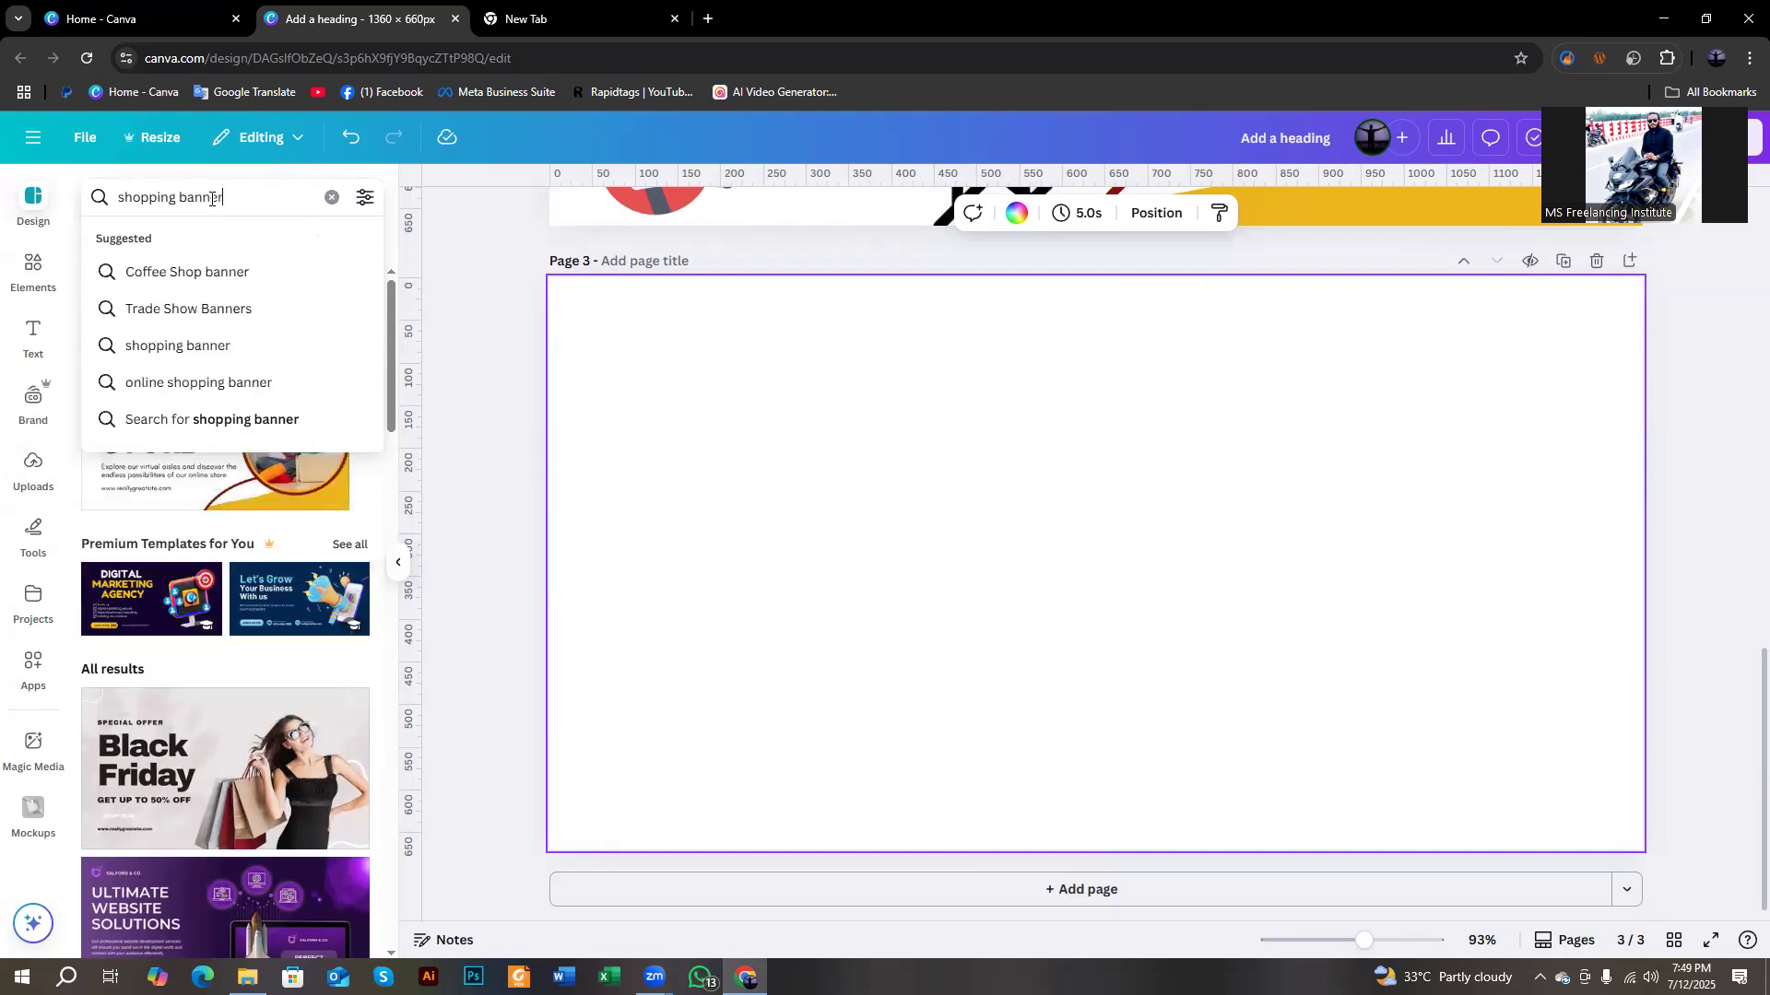
key("Return")
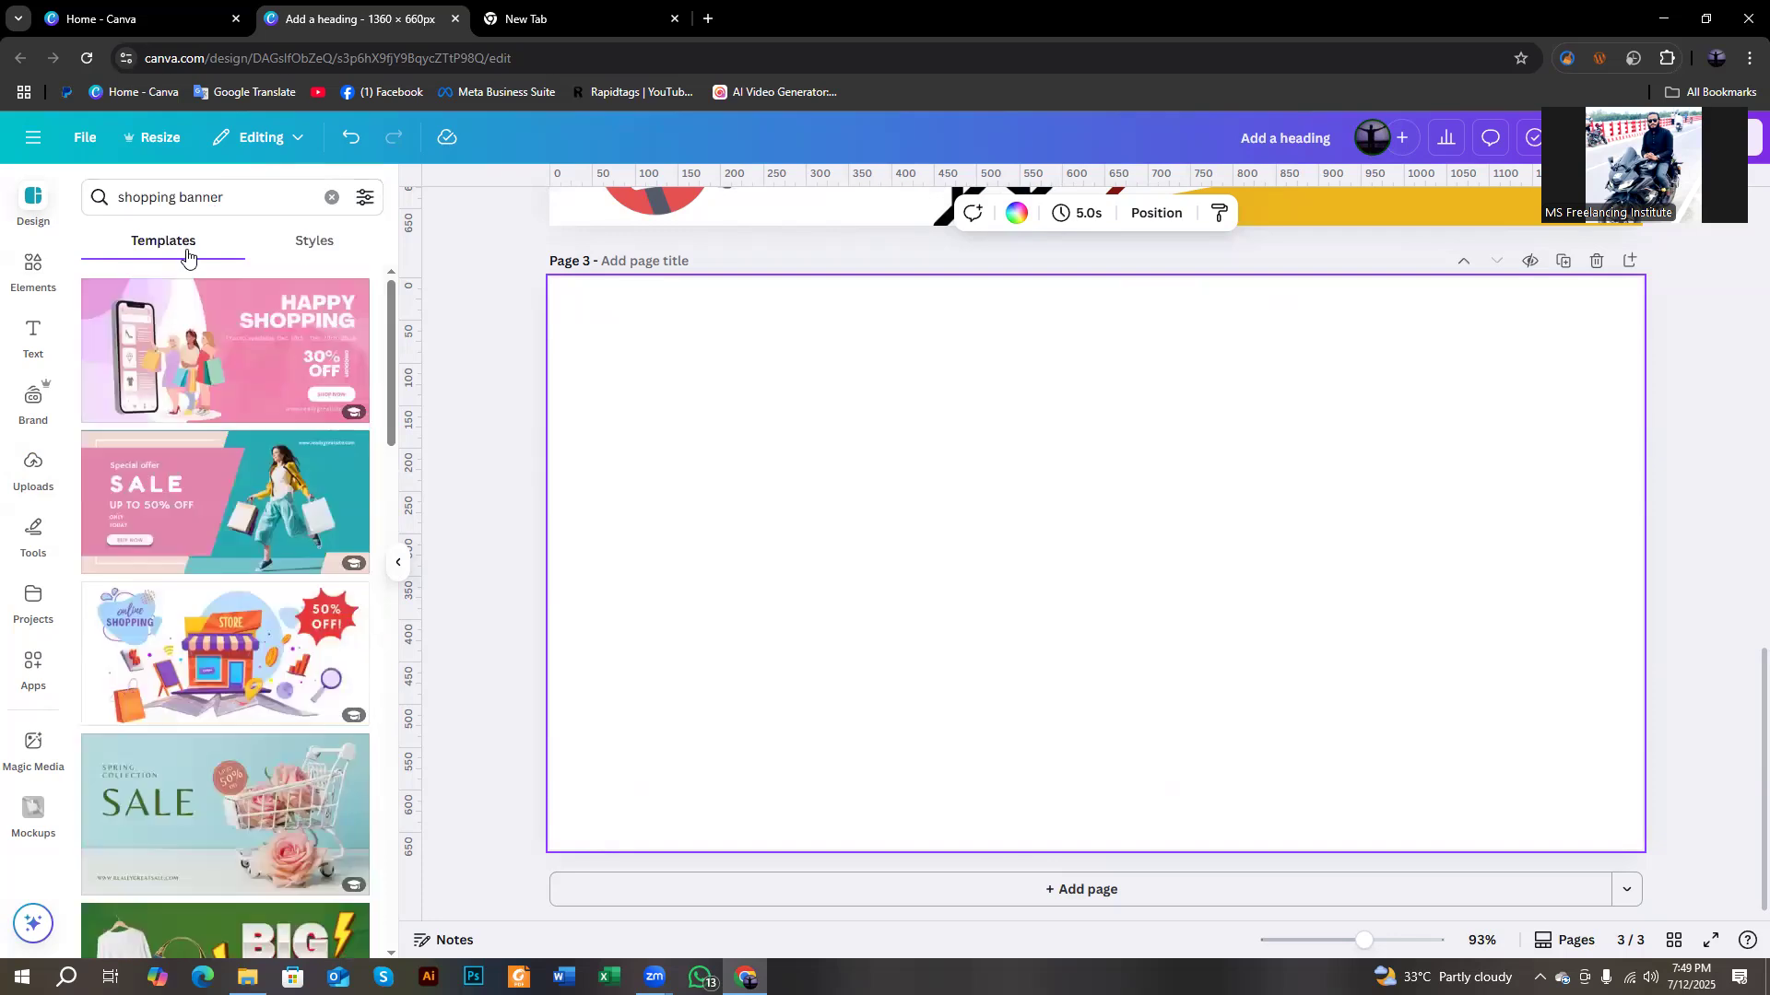
scroll(226, 630, "down", 2)
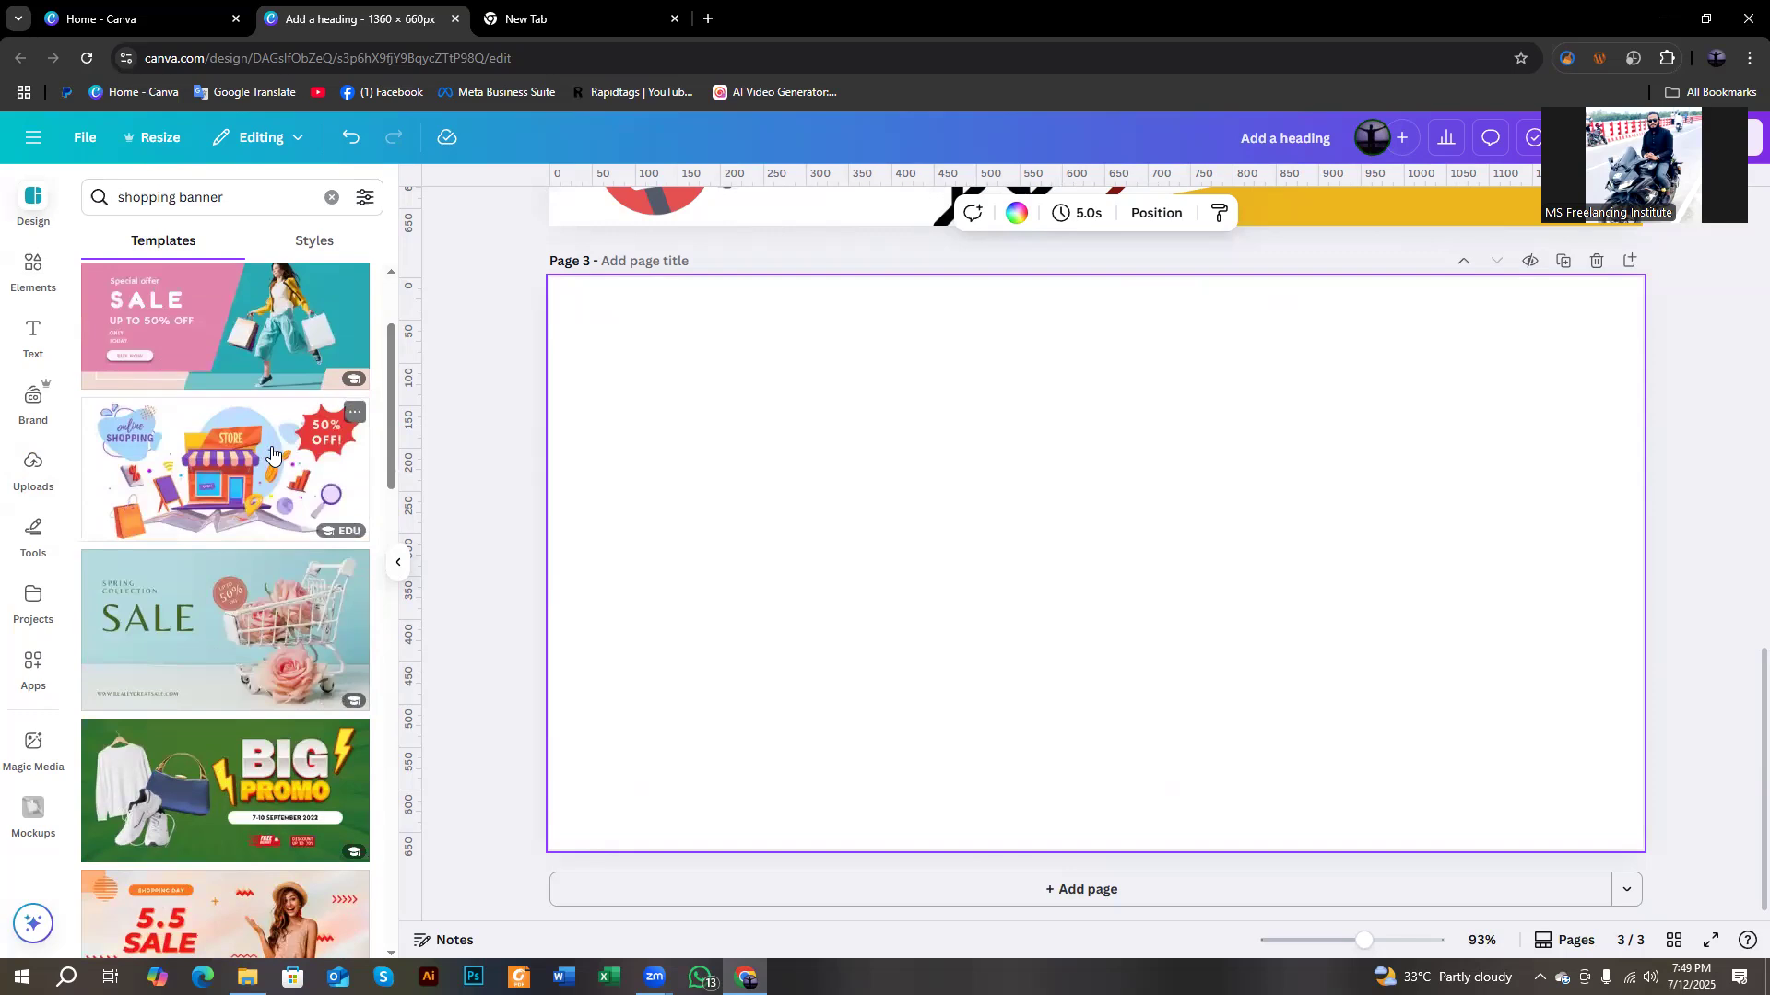
scroll(296, 655, "down", 5)
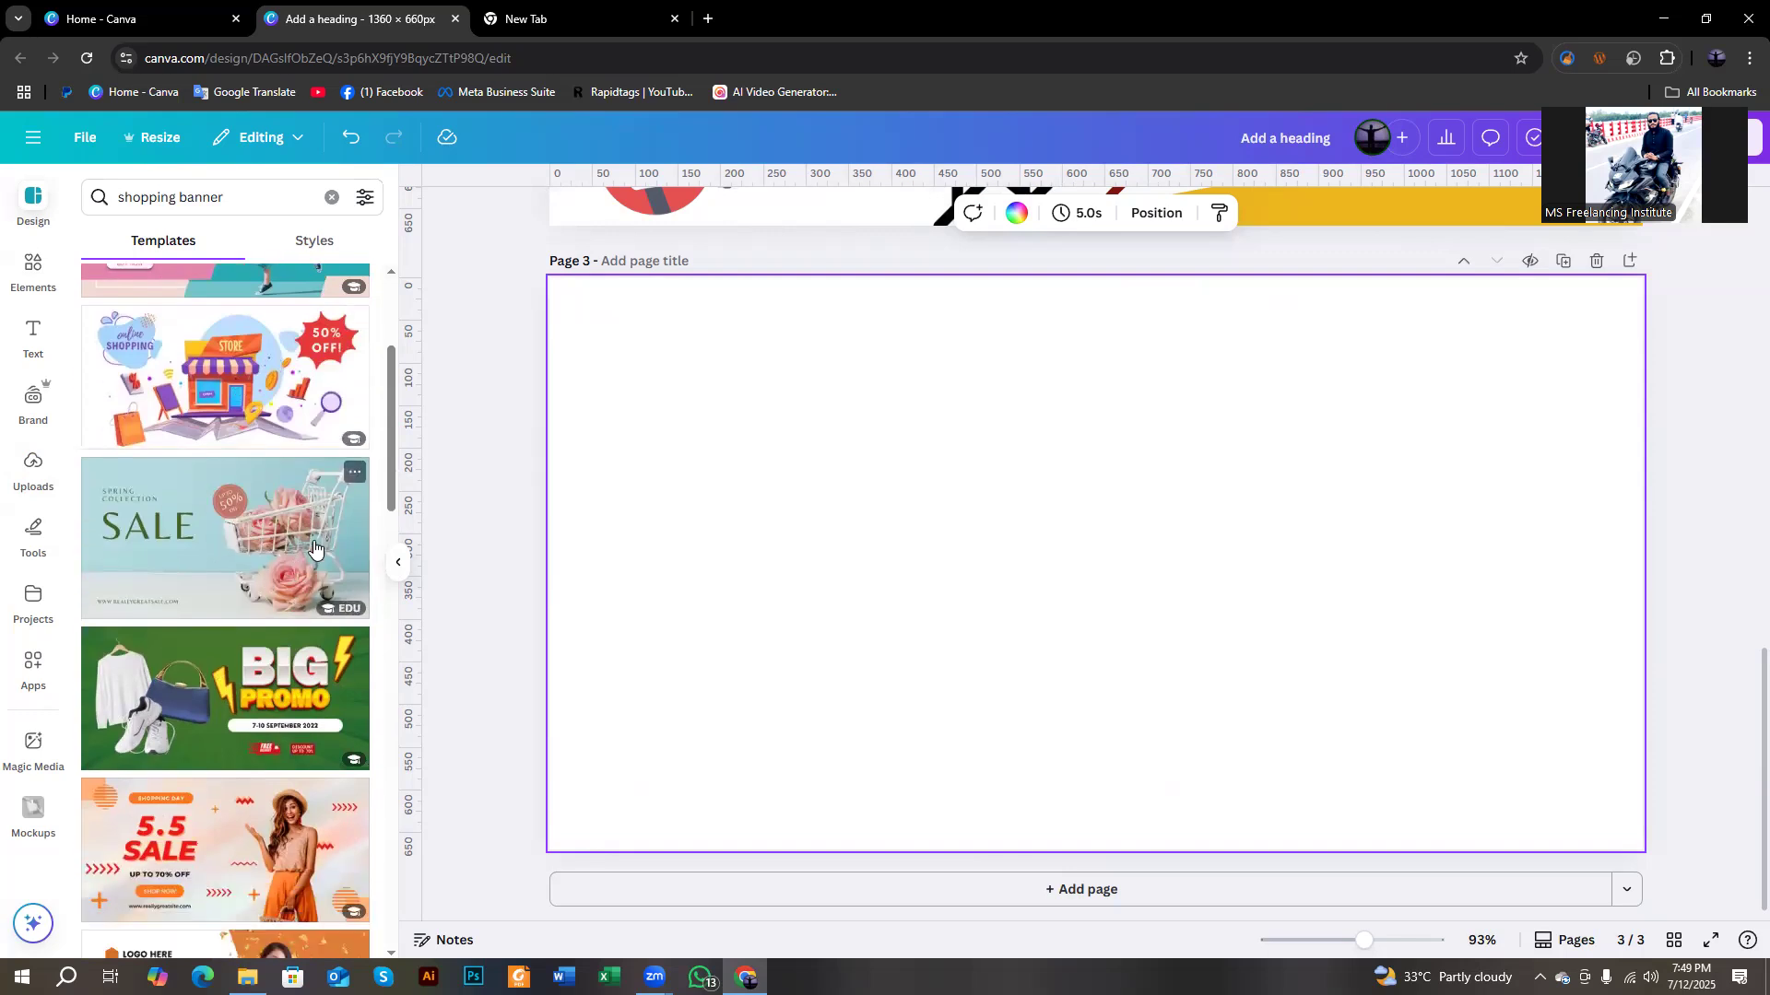
scroll(314, 544, "down", 2)
scroll(314, 543, "up", 2)
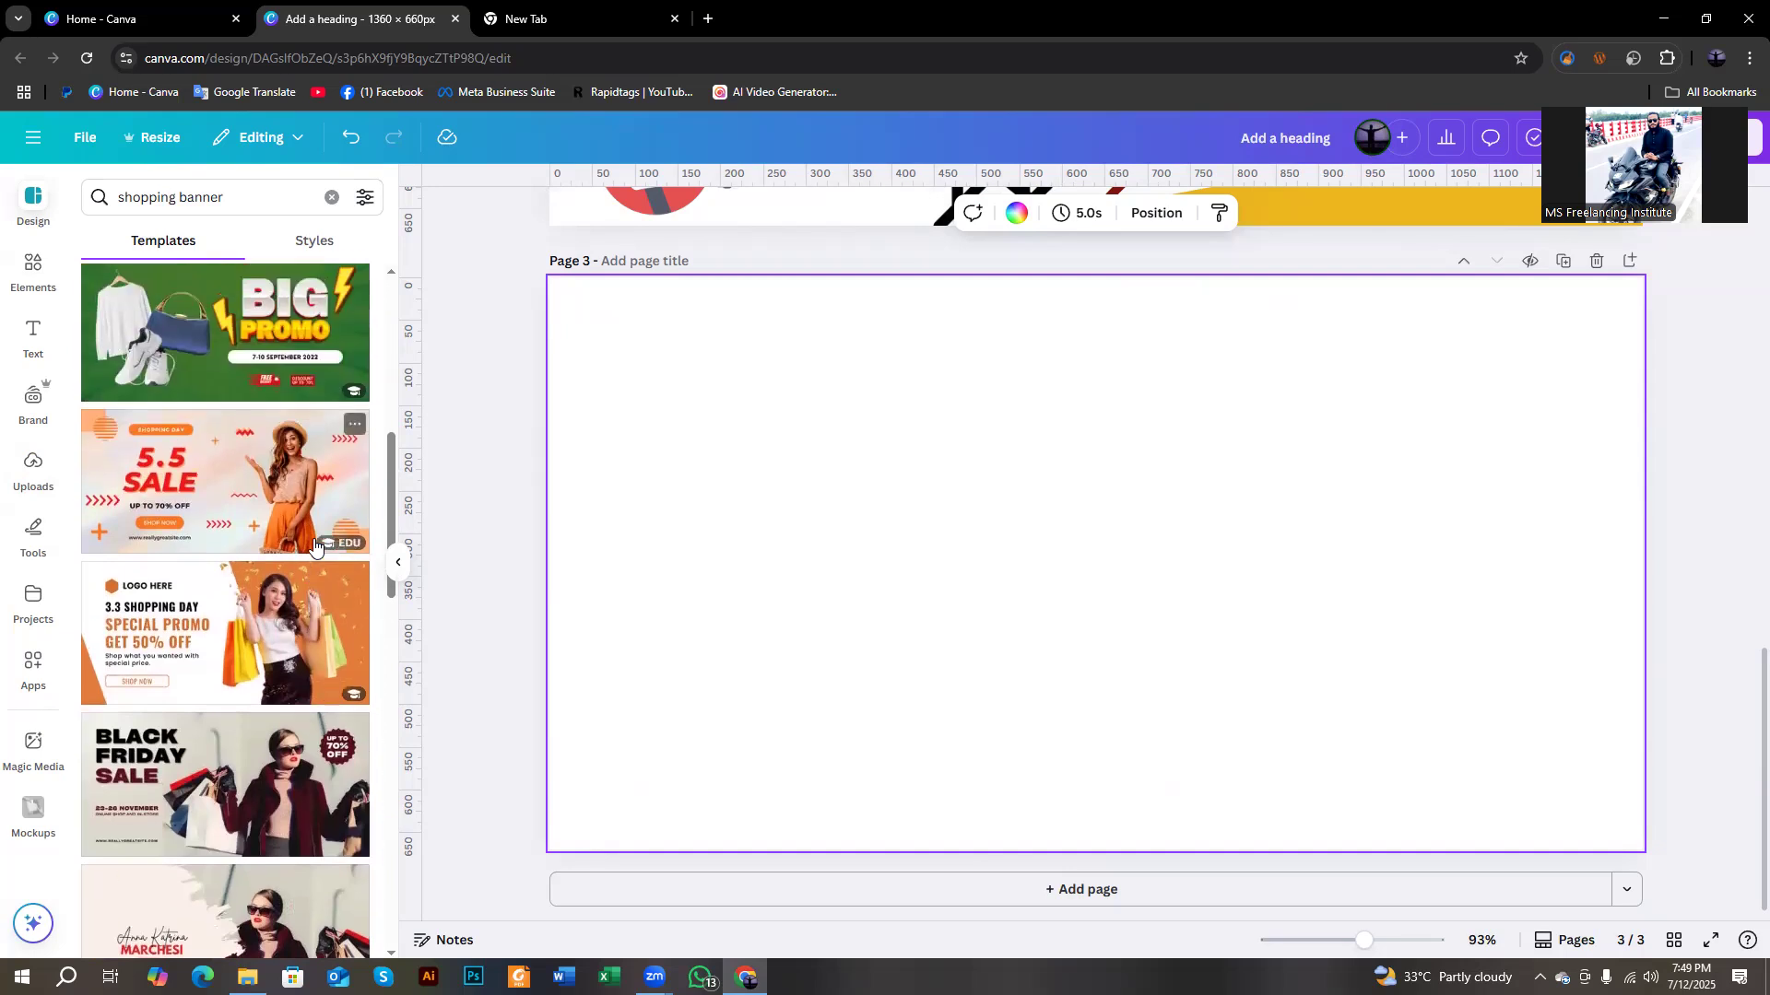
scroll(175, 678, "up", 5)
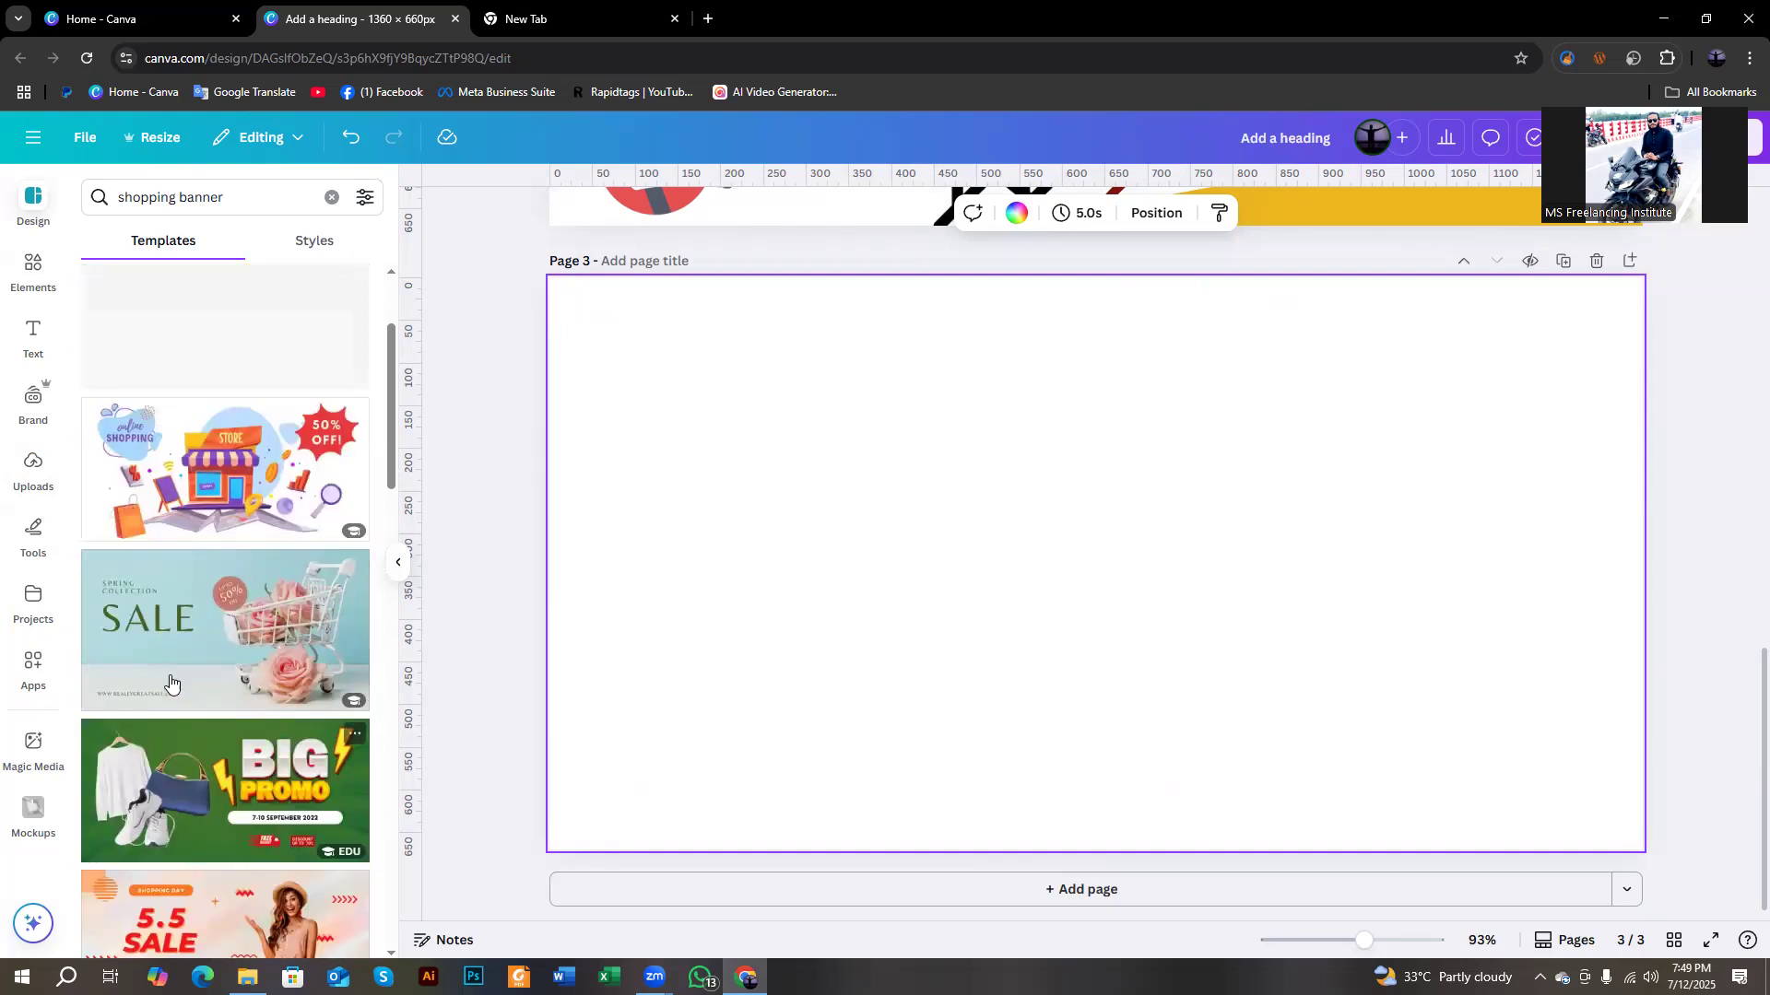
scroll(175, 693, "up", 2)
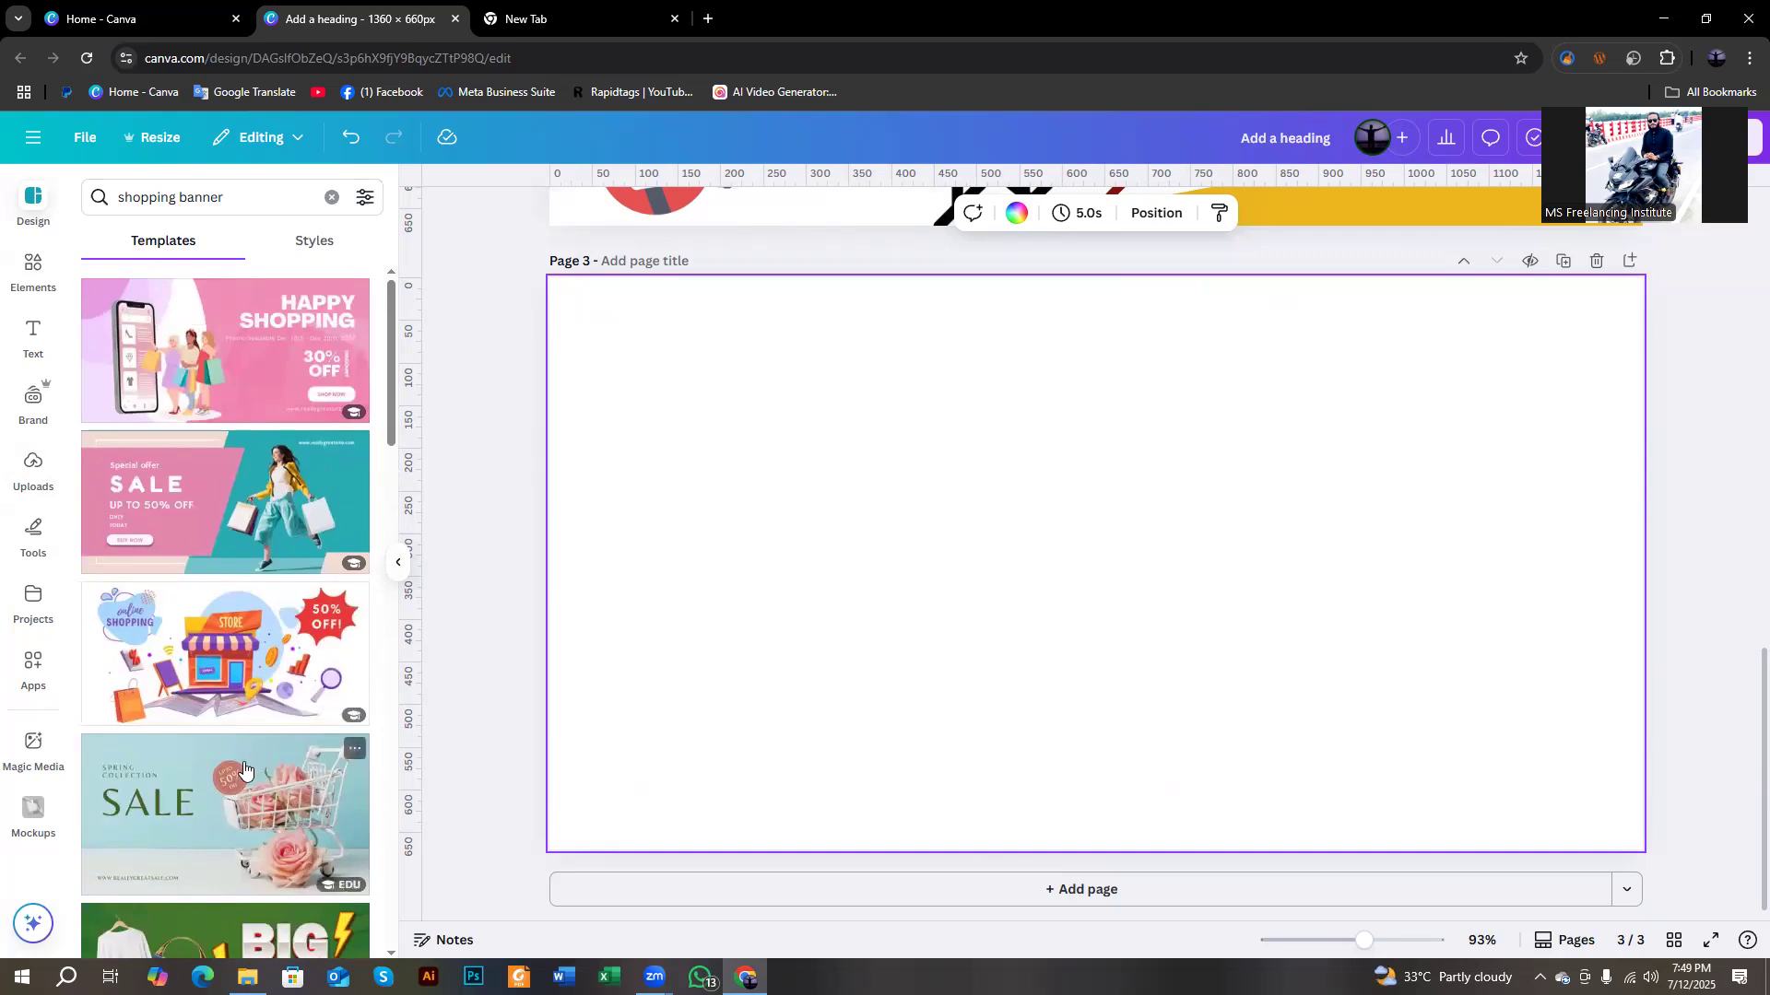
Change the template search to "purfime banner" and look through the designs.
double_click(170, 198)
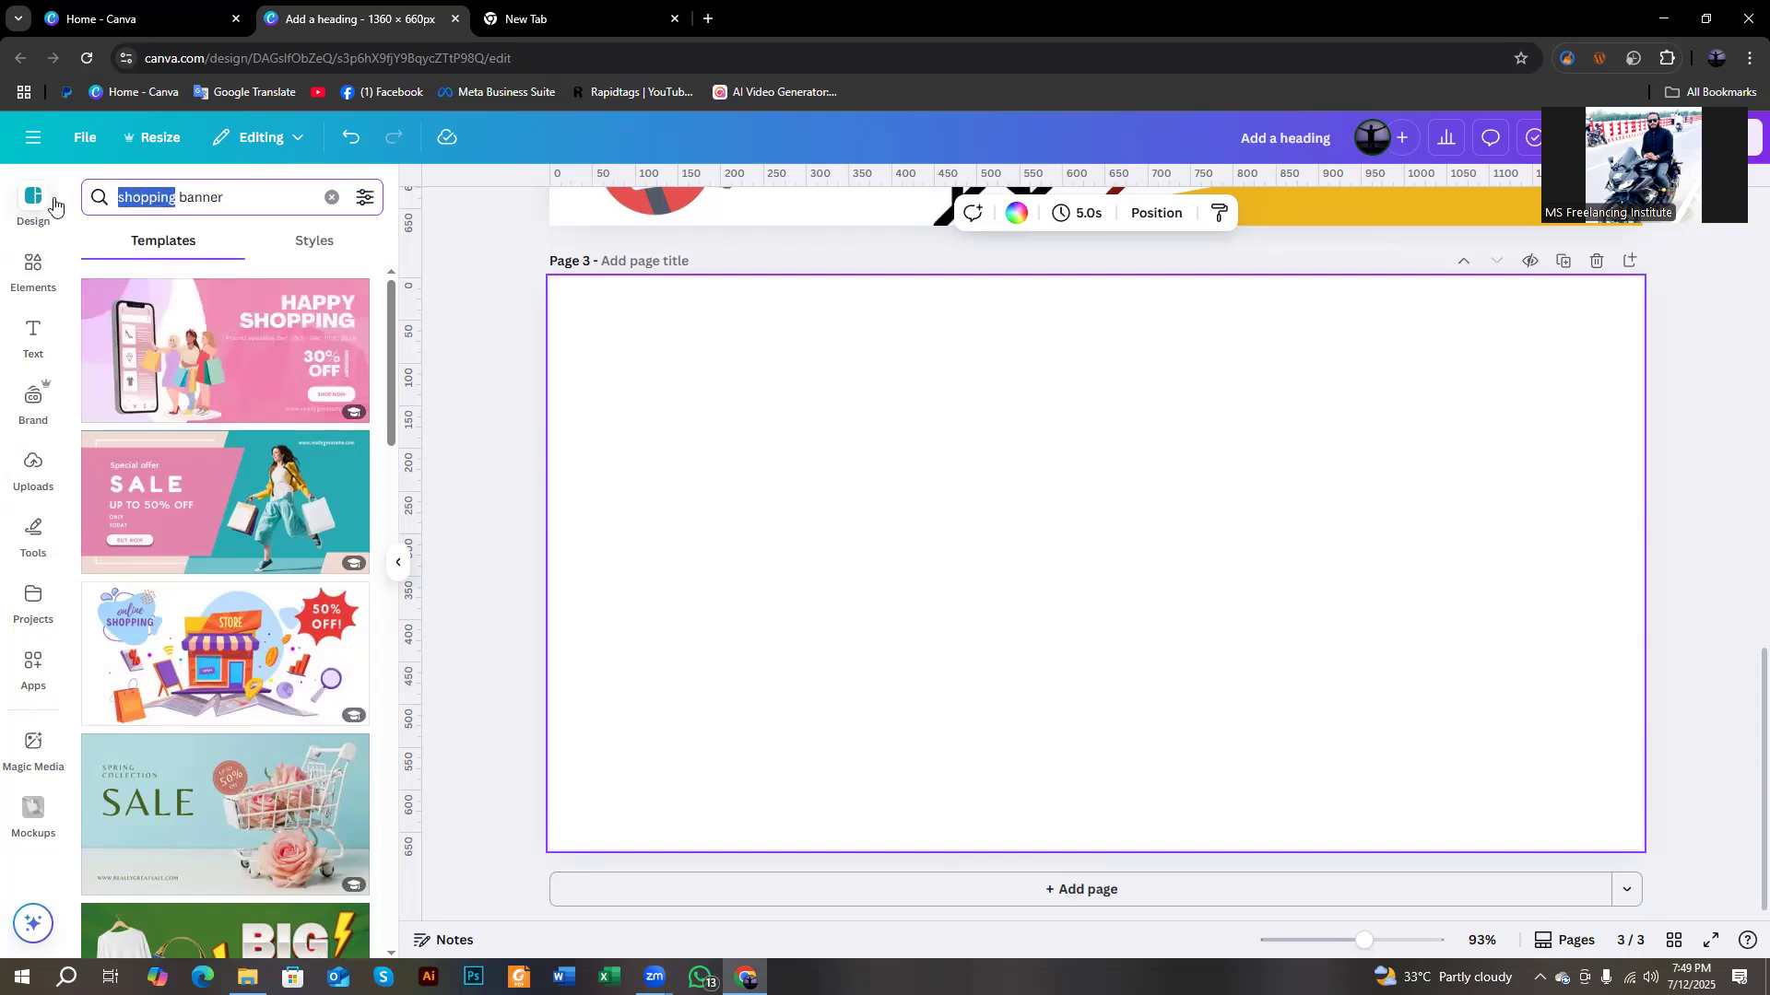
type("p")
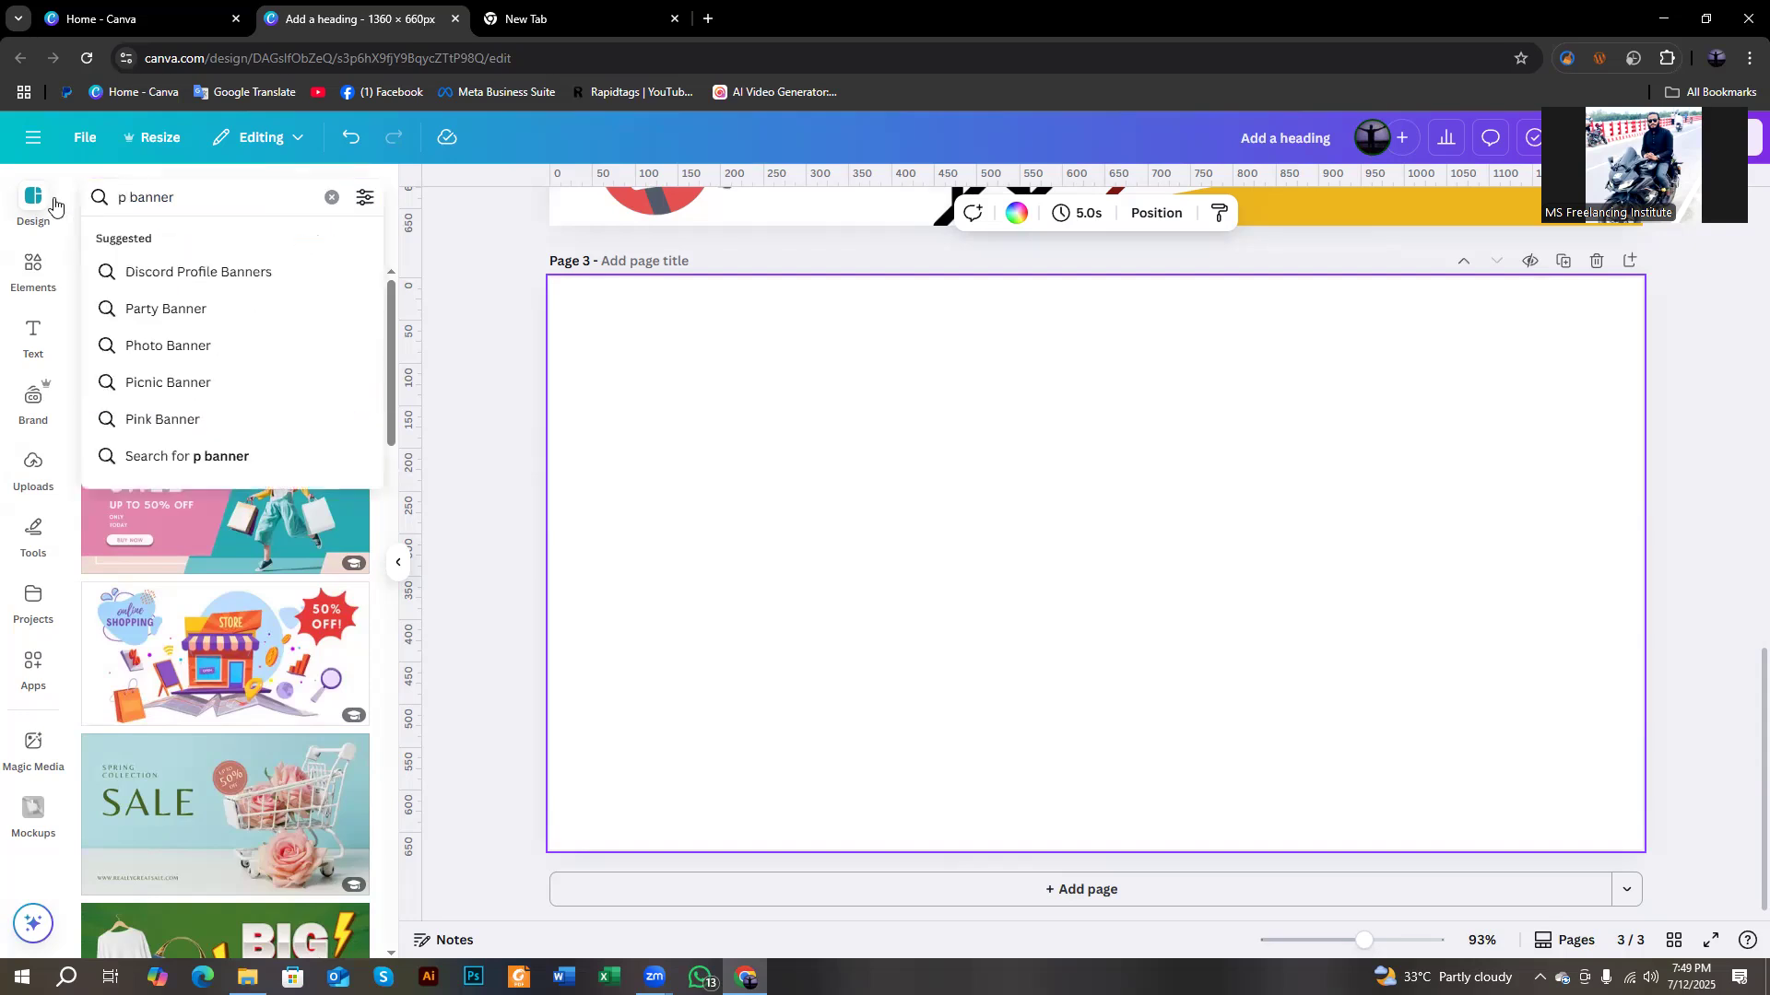
type("urf")
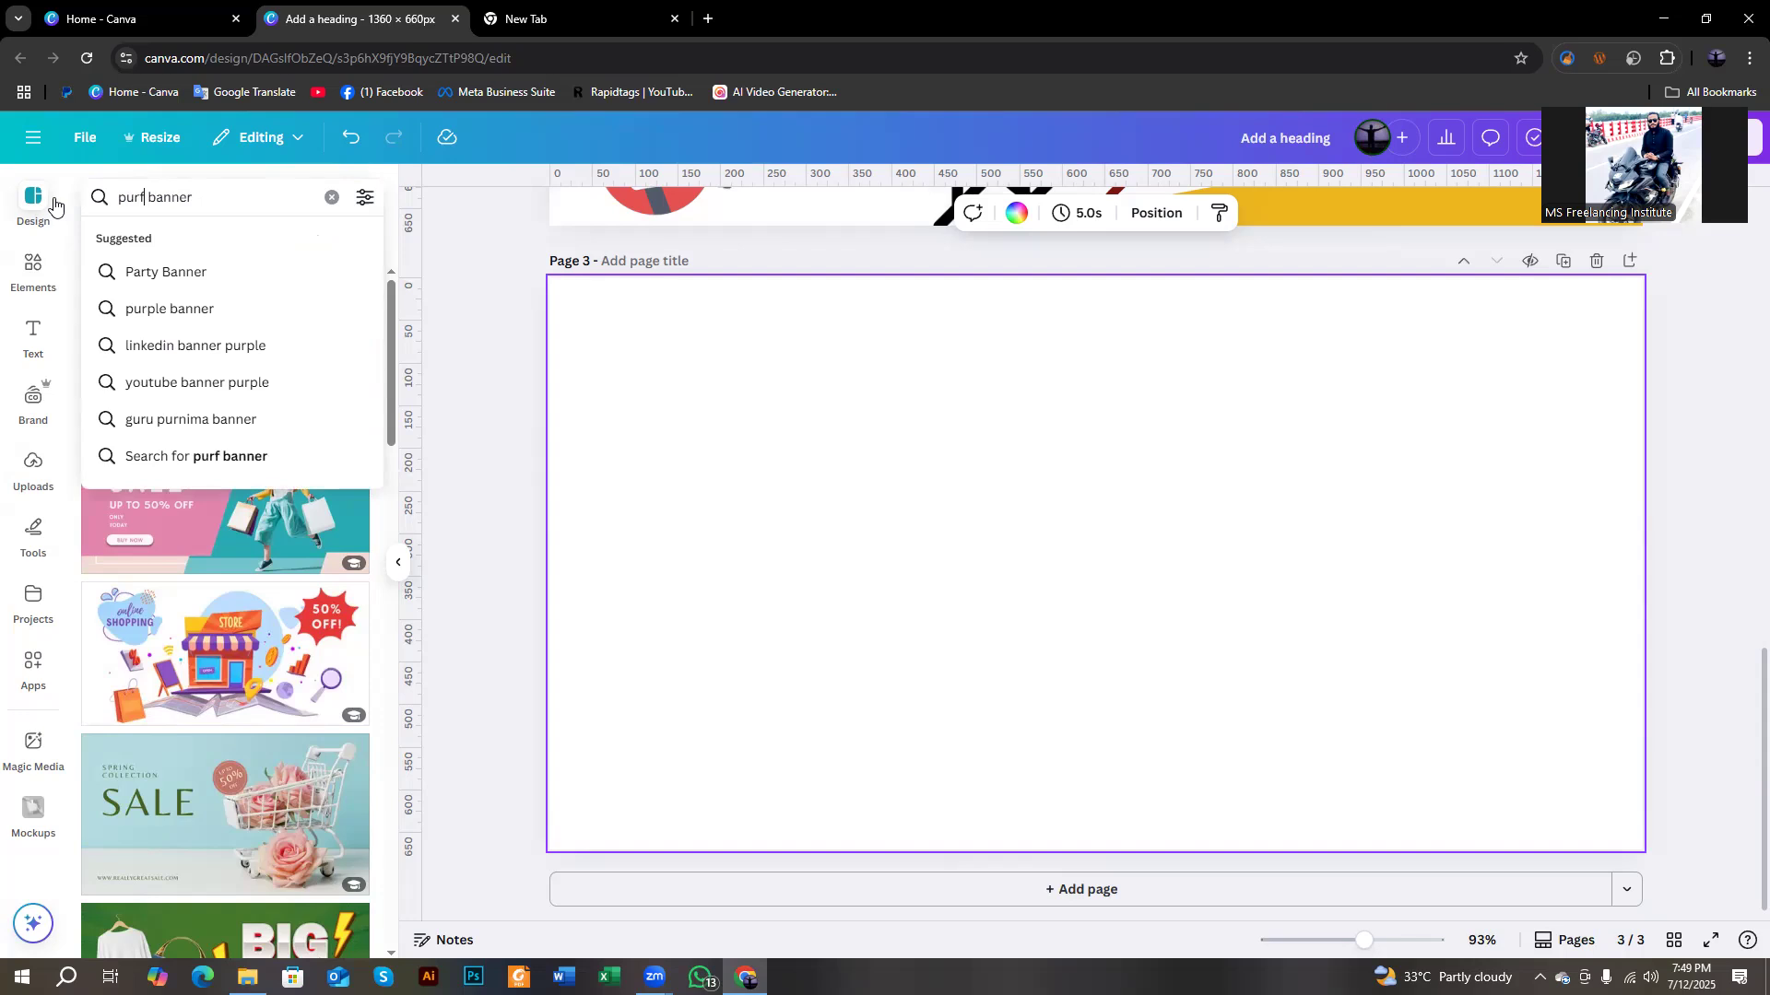
type("ime")
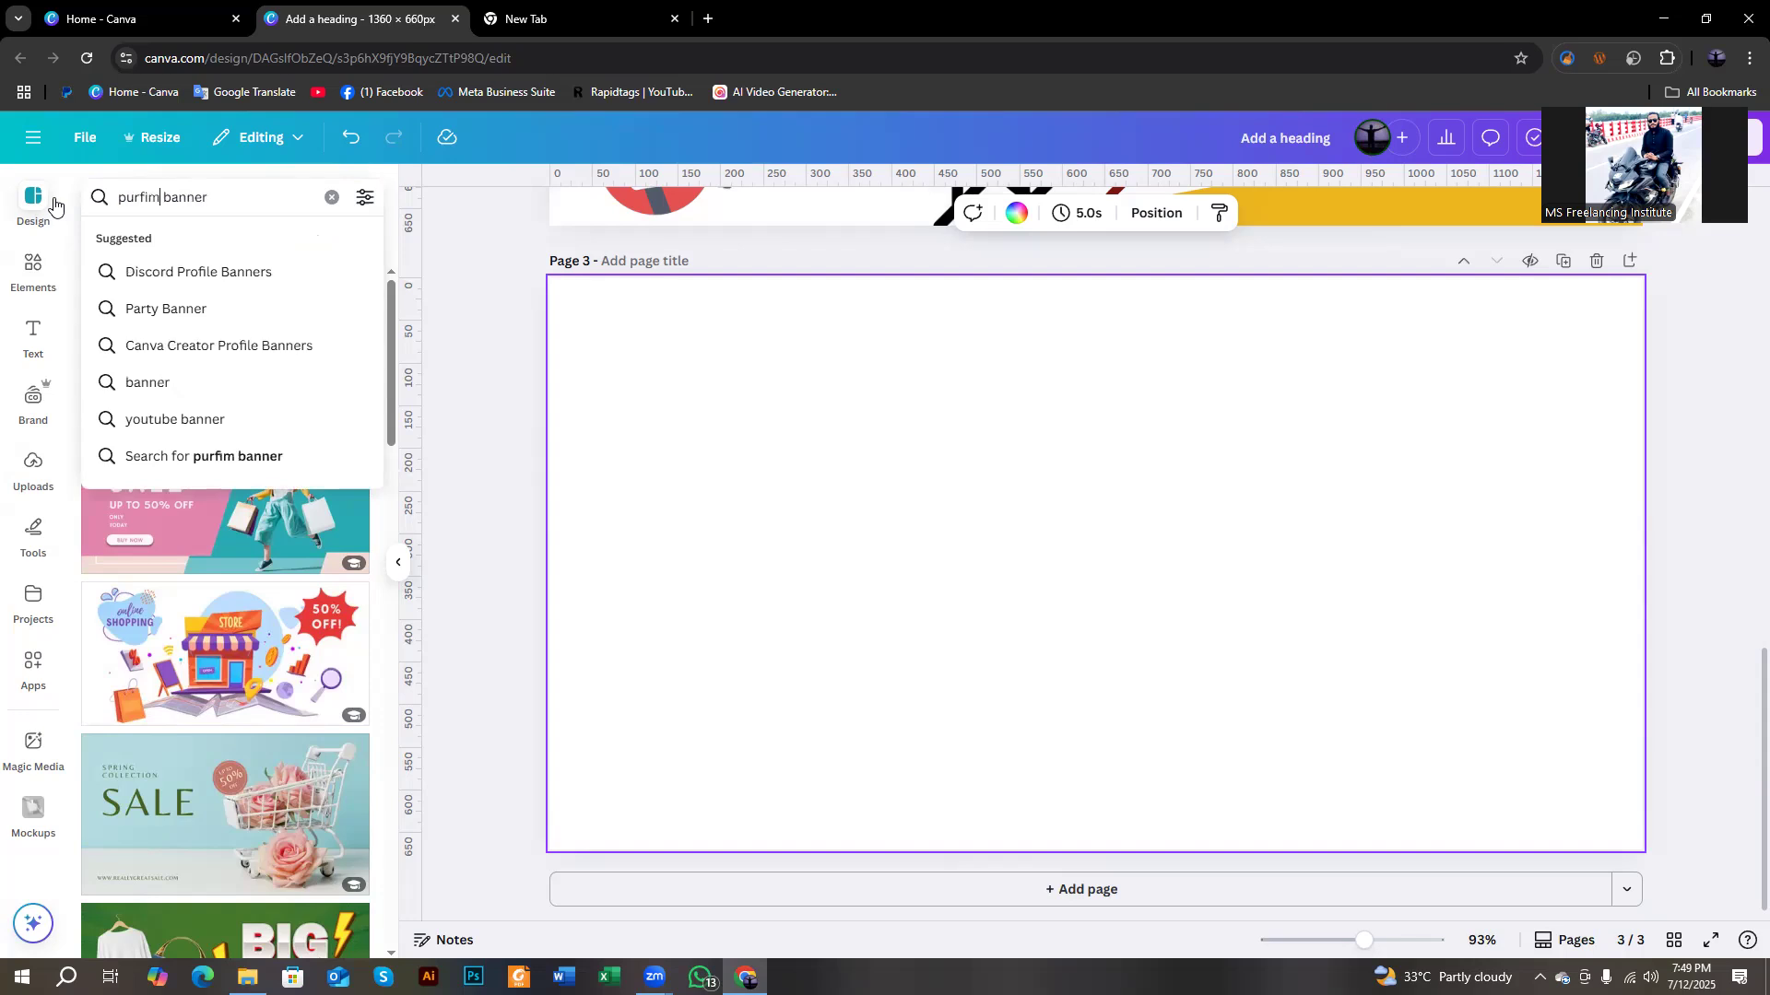
key("Return")
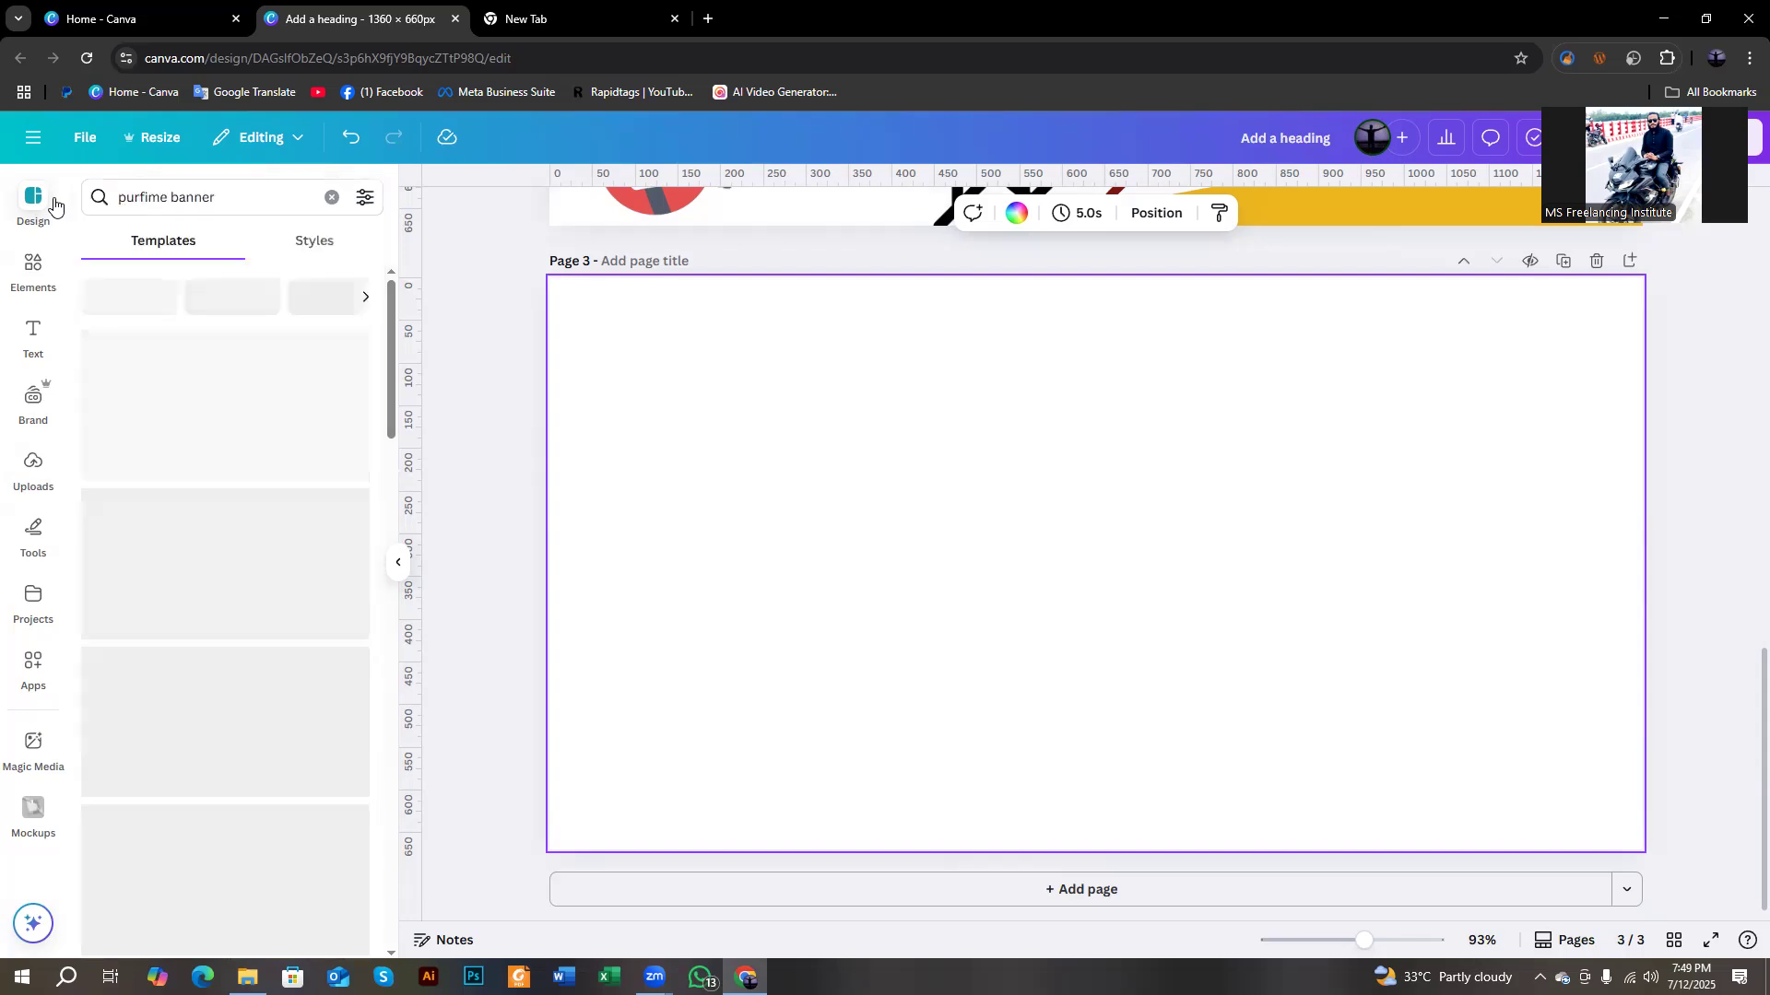
scroll(202, 316, "down", 3)
scroll(202, 316, "up", 3)
Search the templates for "shopping banner" again and apply the Spring Collection SALE shopping cart design to page 3.
double_click(169, 197)
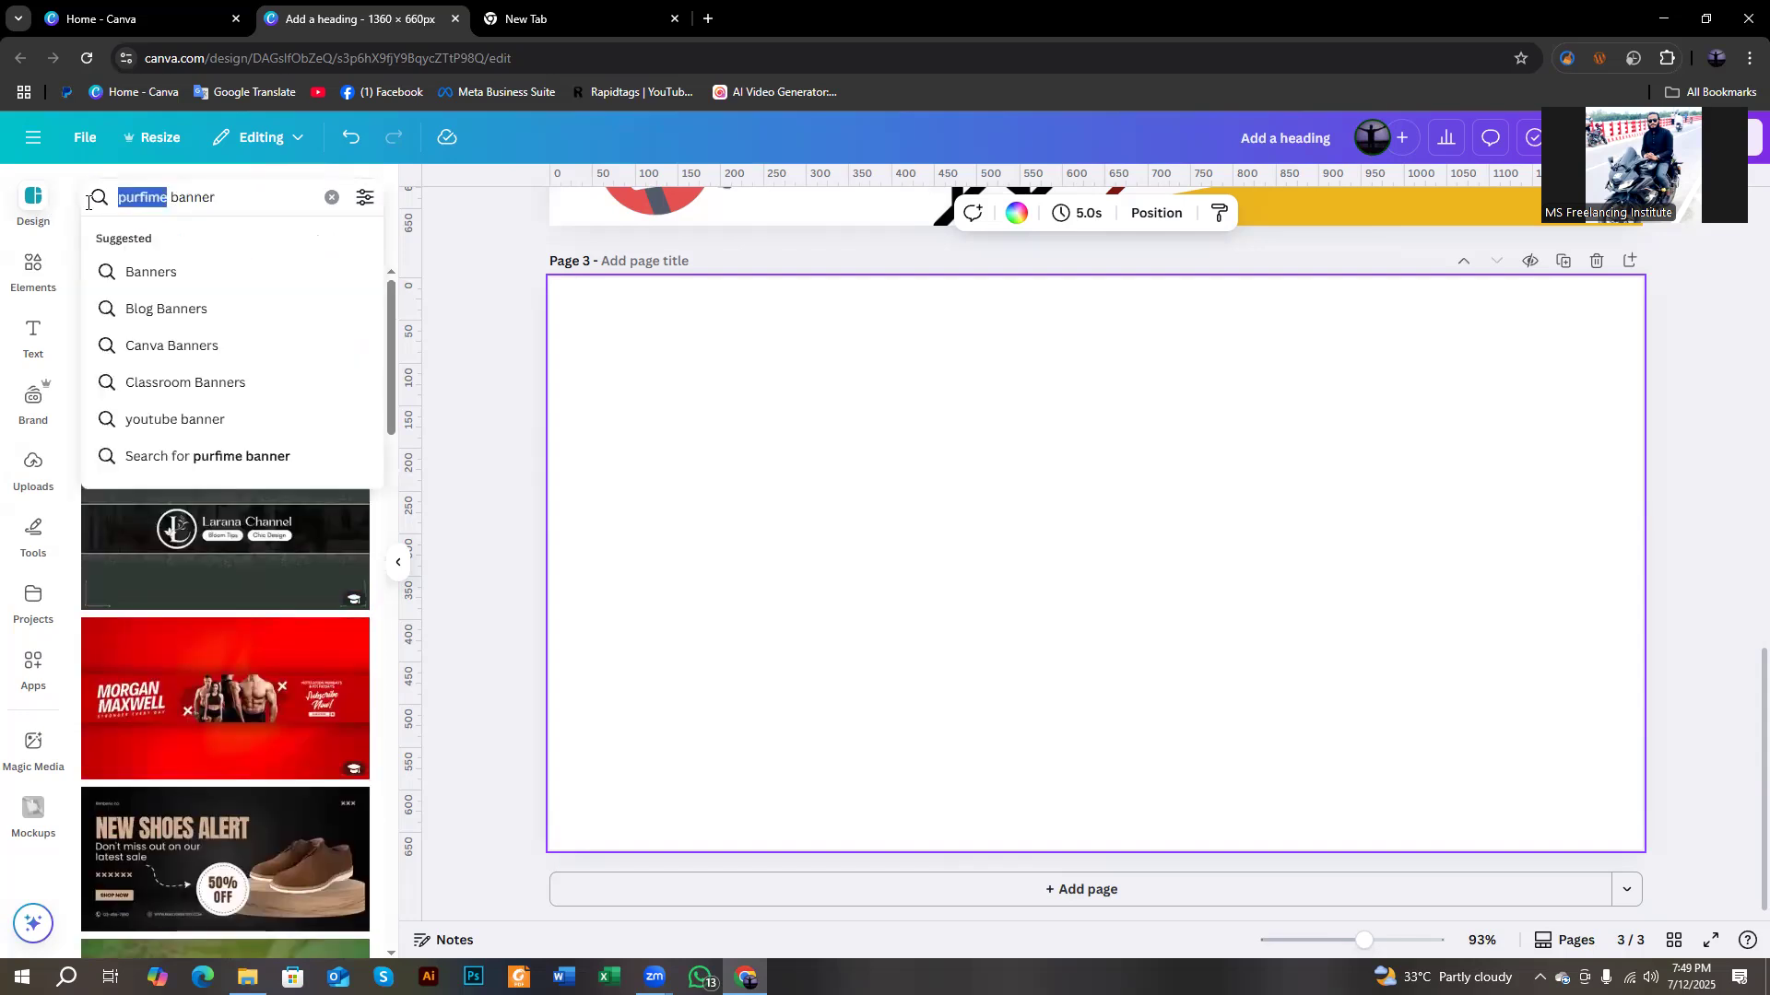
key("BackSpace")
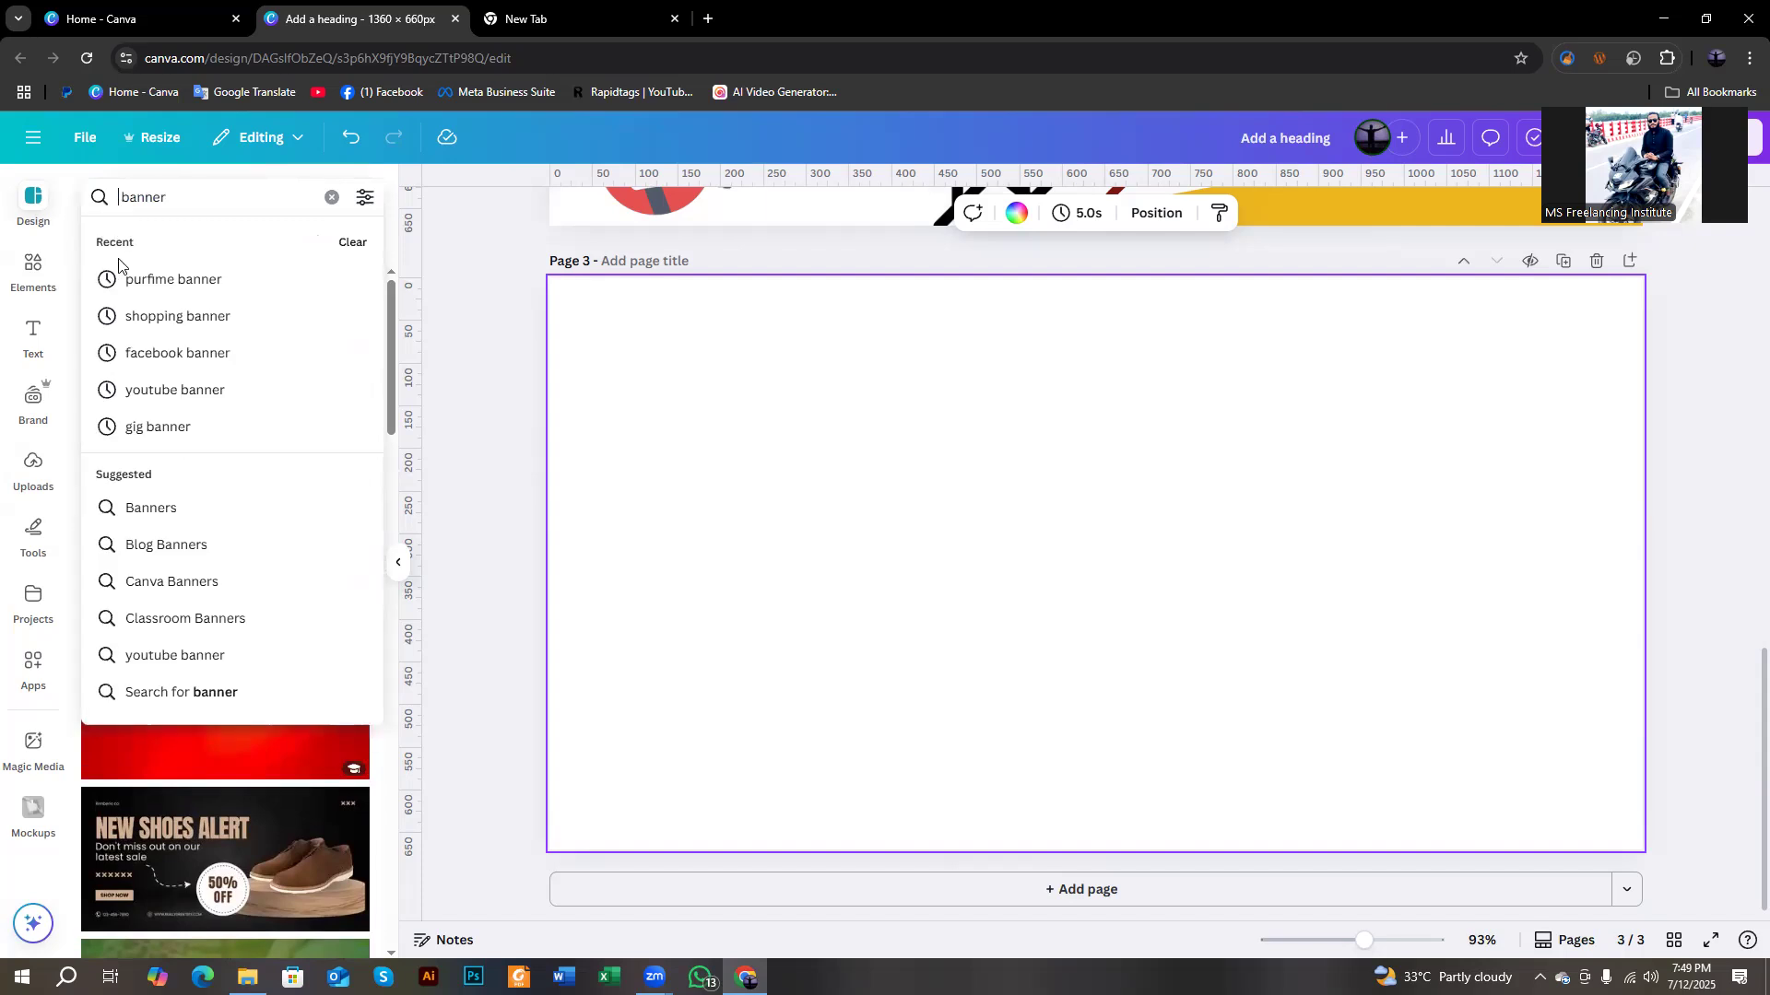
left_click(157, 323)
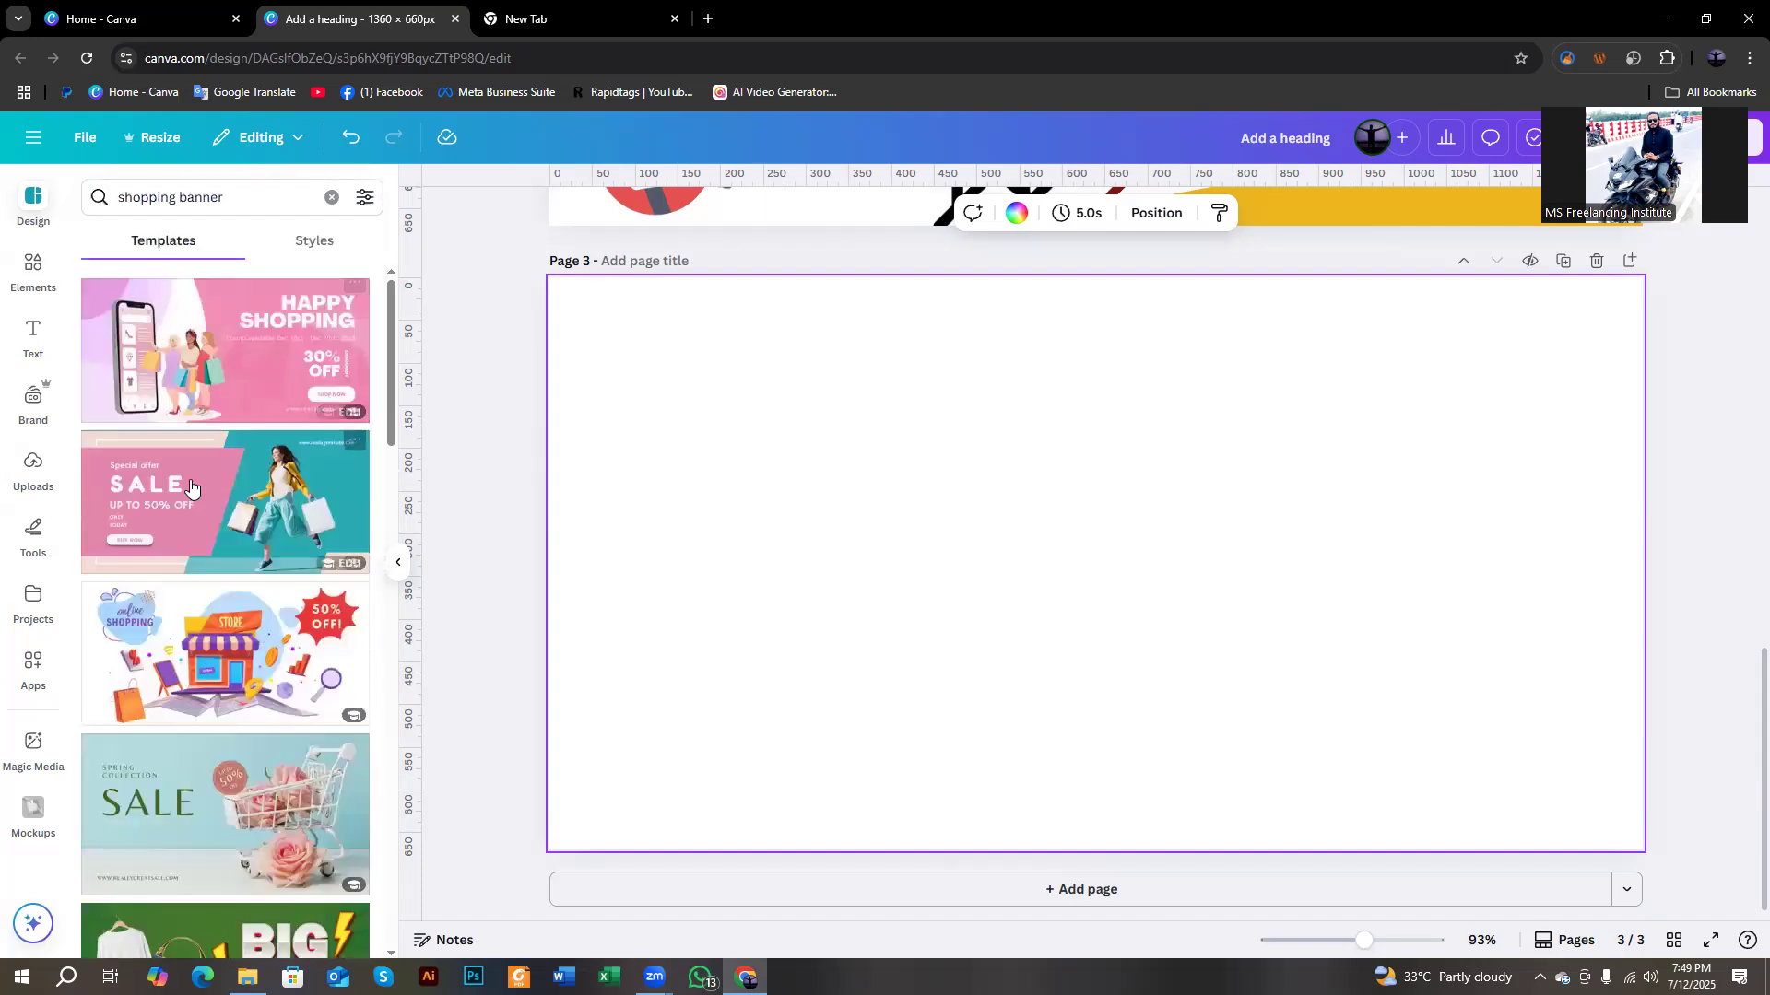
scroll(184, 553, "down", 2)
left_click(205, 609)
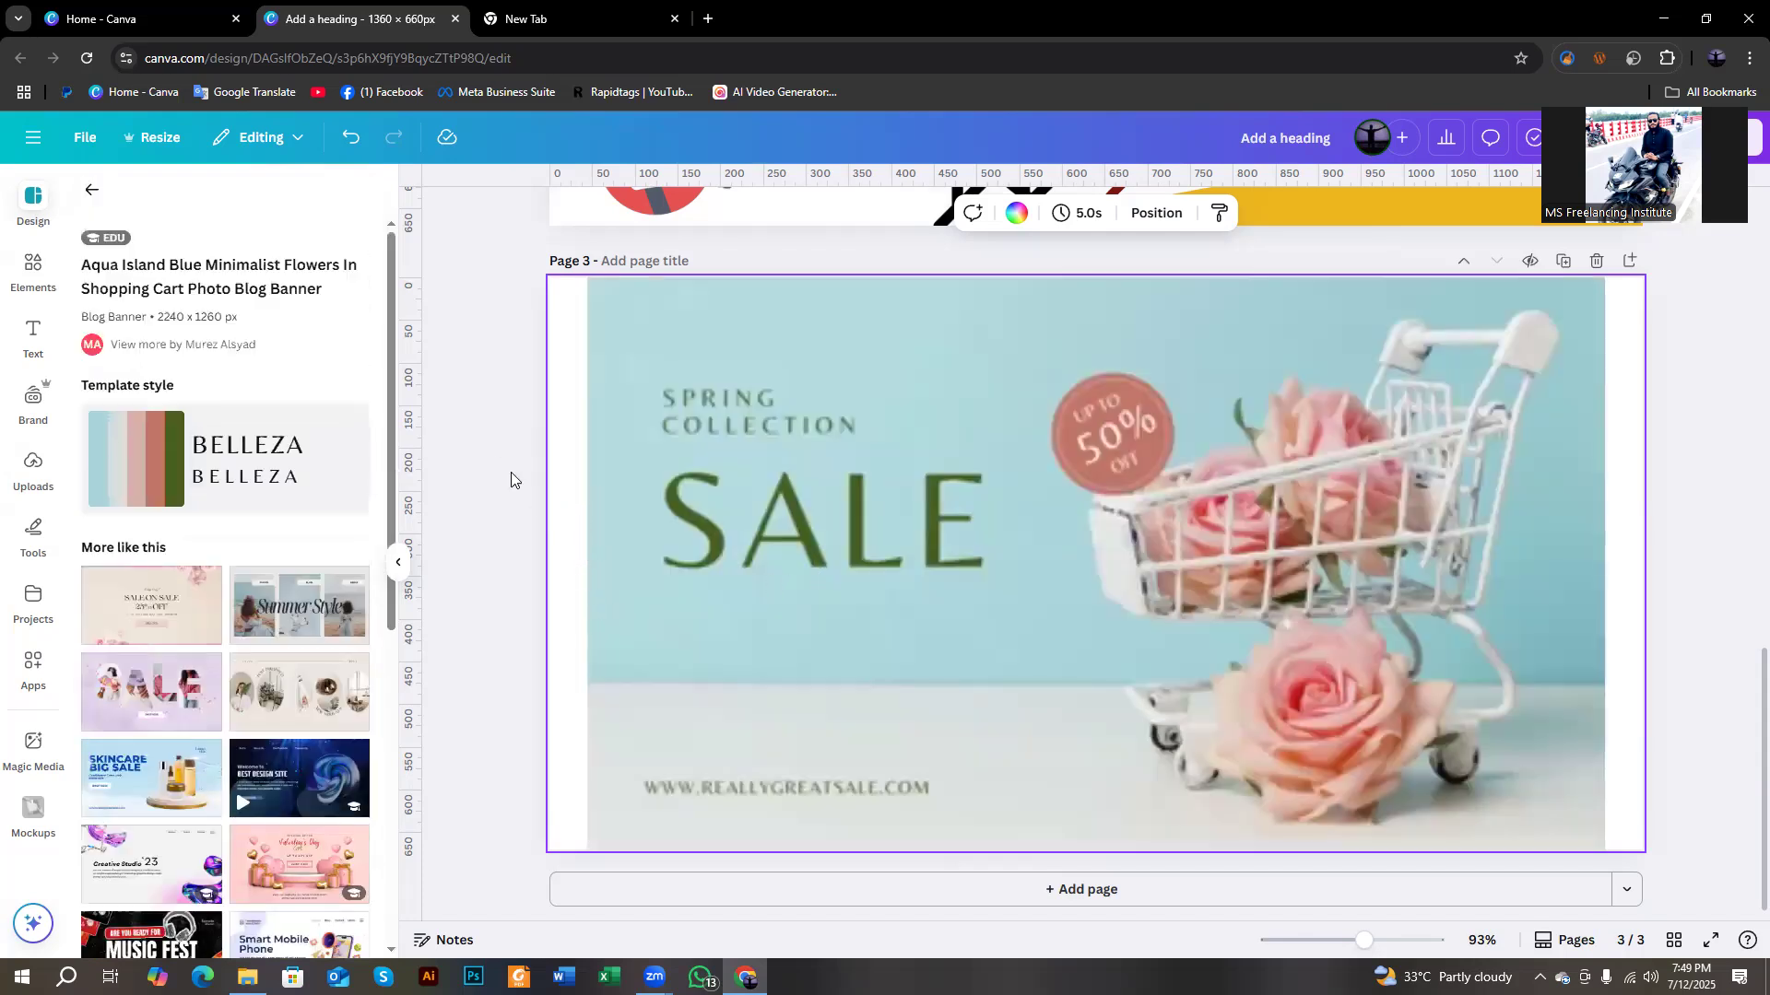
left_click(477, 503)
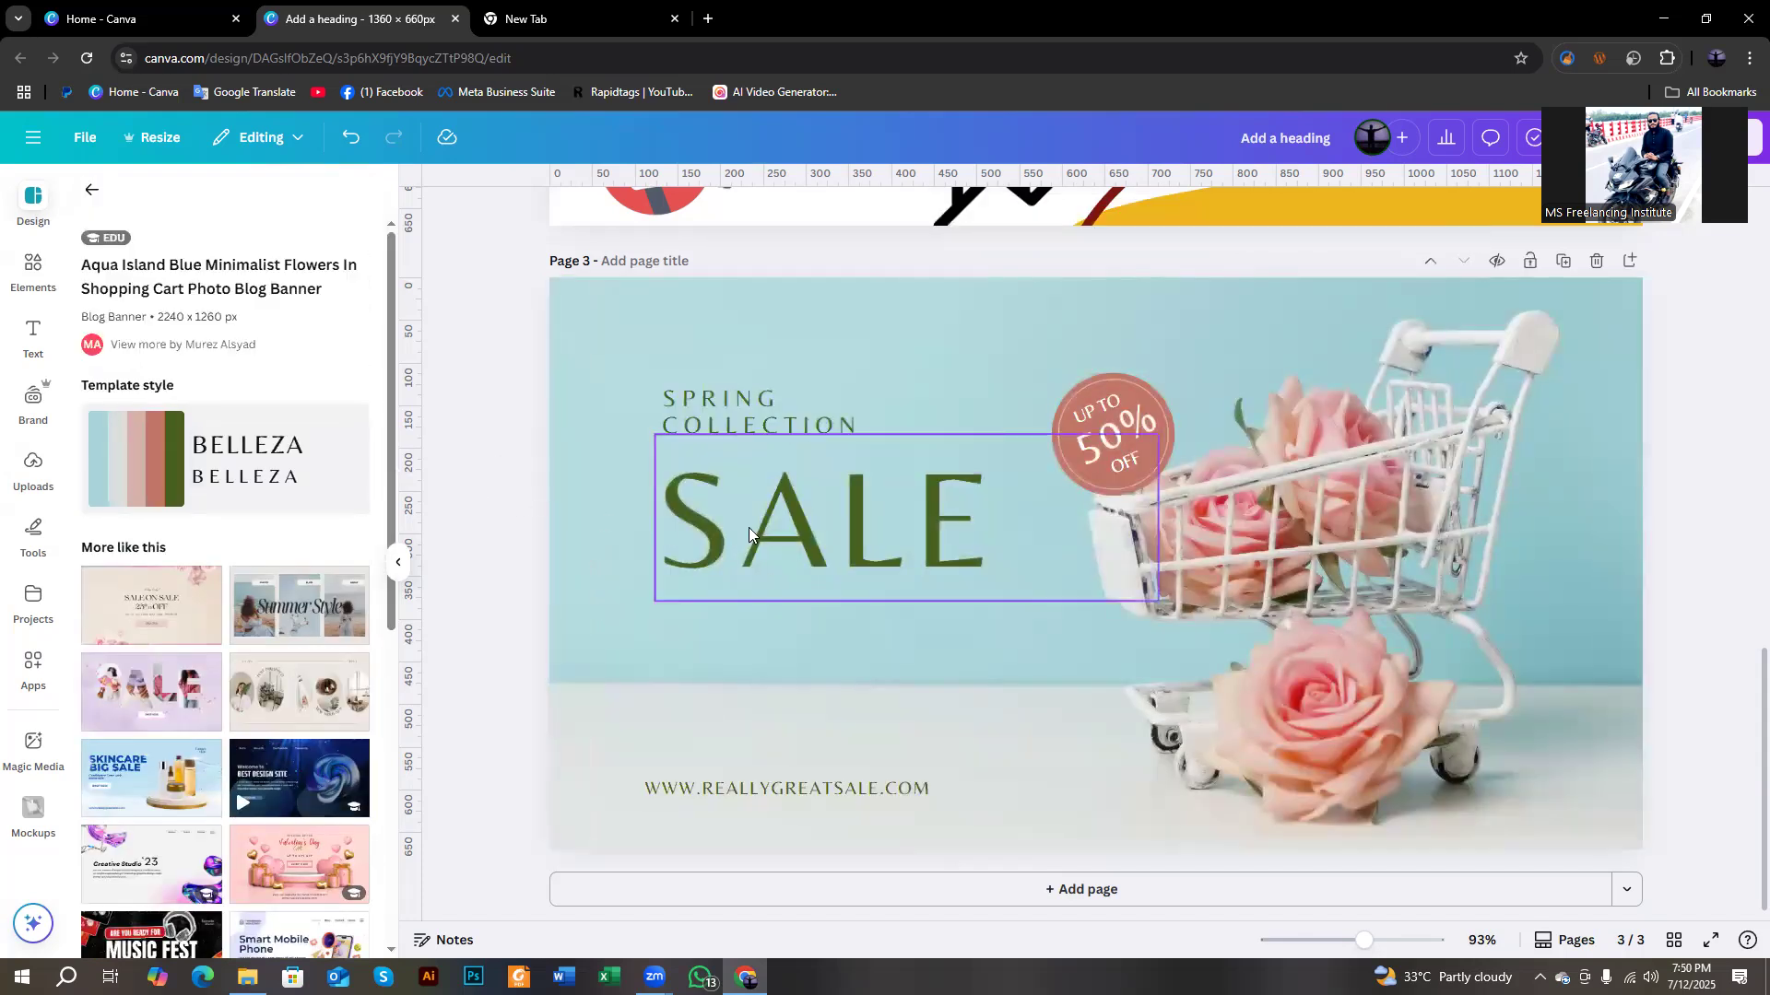
Reposition the "SALE" heading and the "SPRING COLLECTION" text on page 3, lining up their left edges with the website address.
left_click_drag(788, 540, 791, 553)
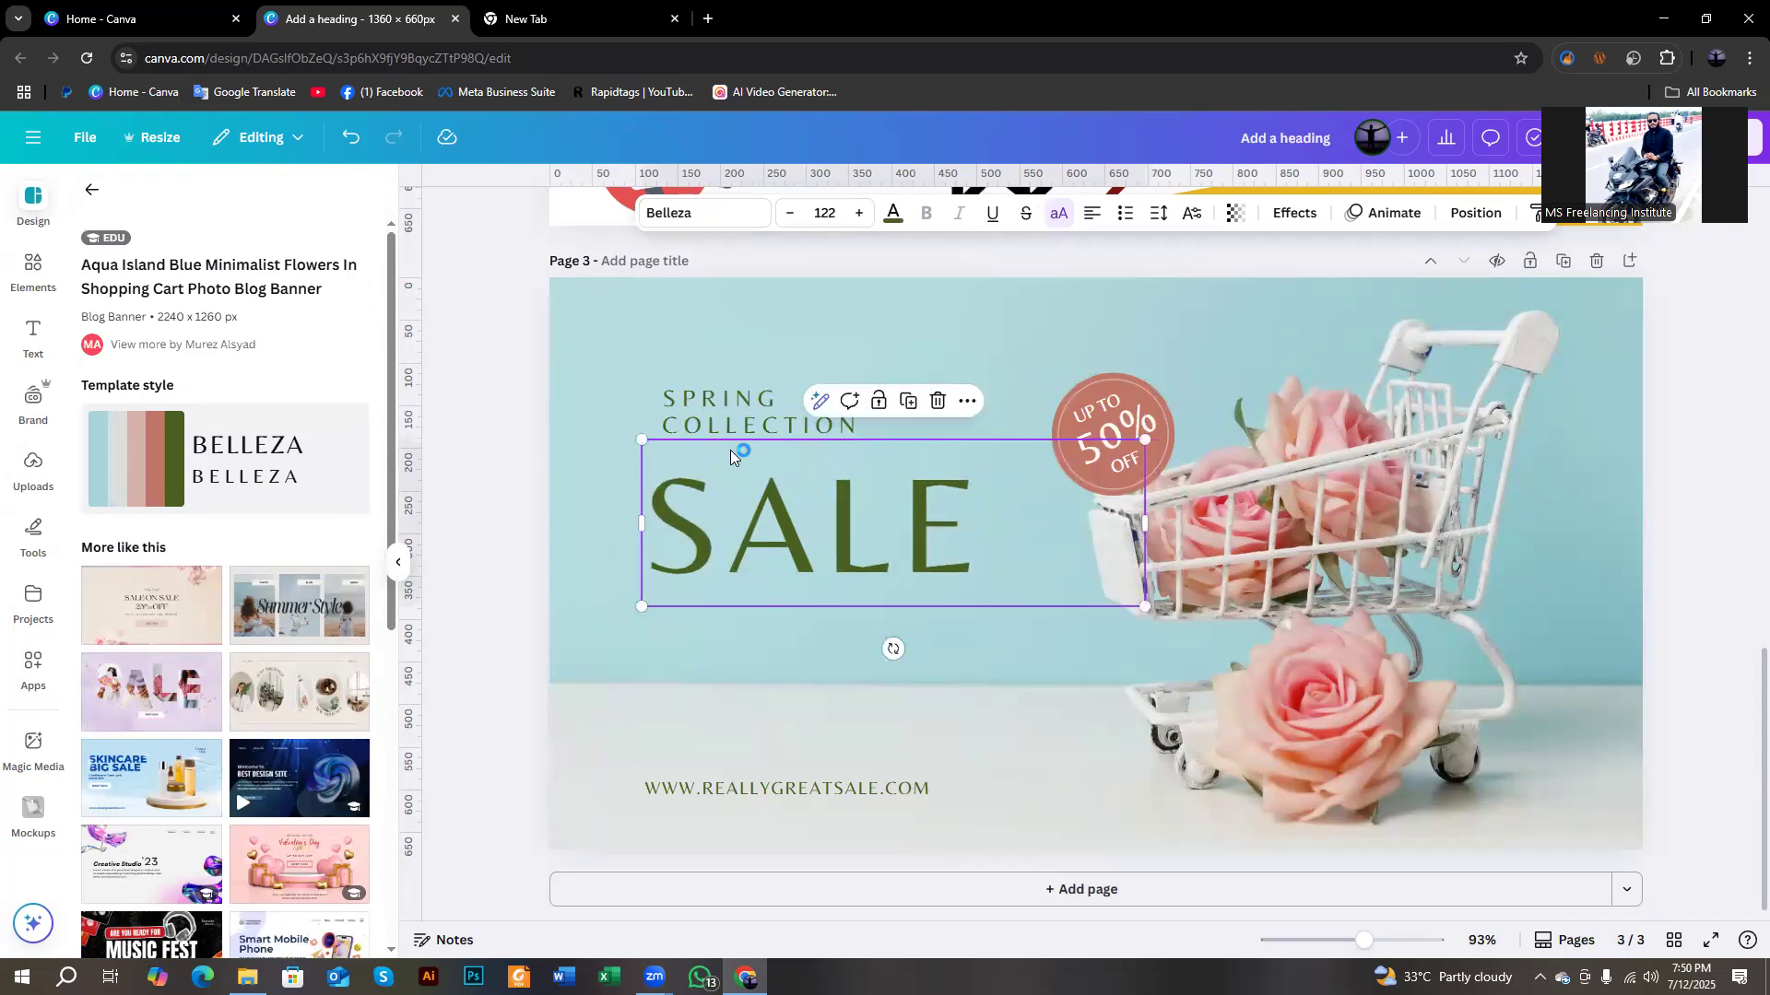
left_click(695, 411)
left_click_drag(699, 411, 682, 370)
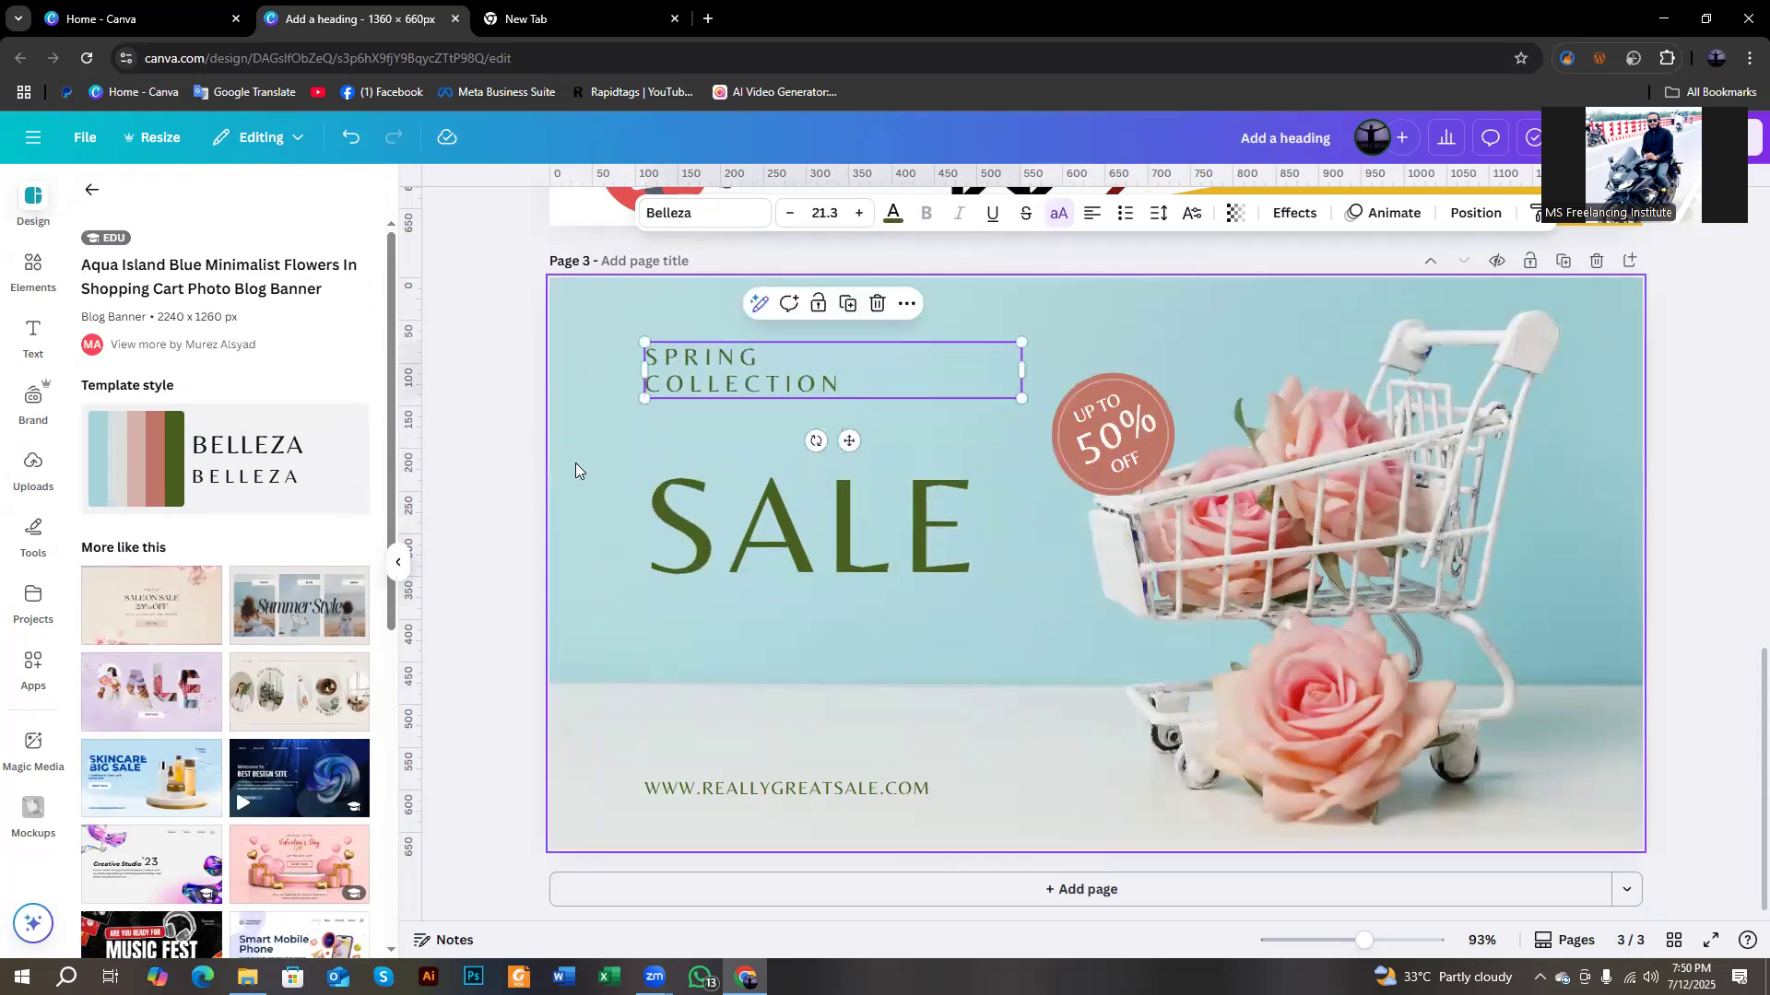
left_click(585, 654)
left_click(734, 789)
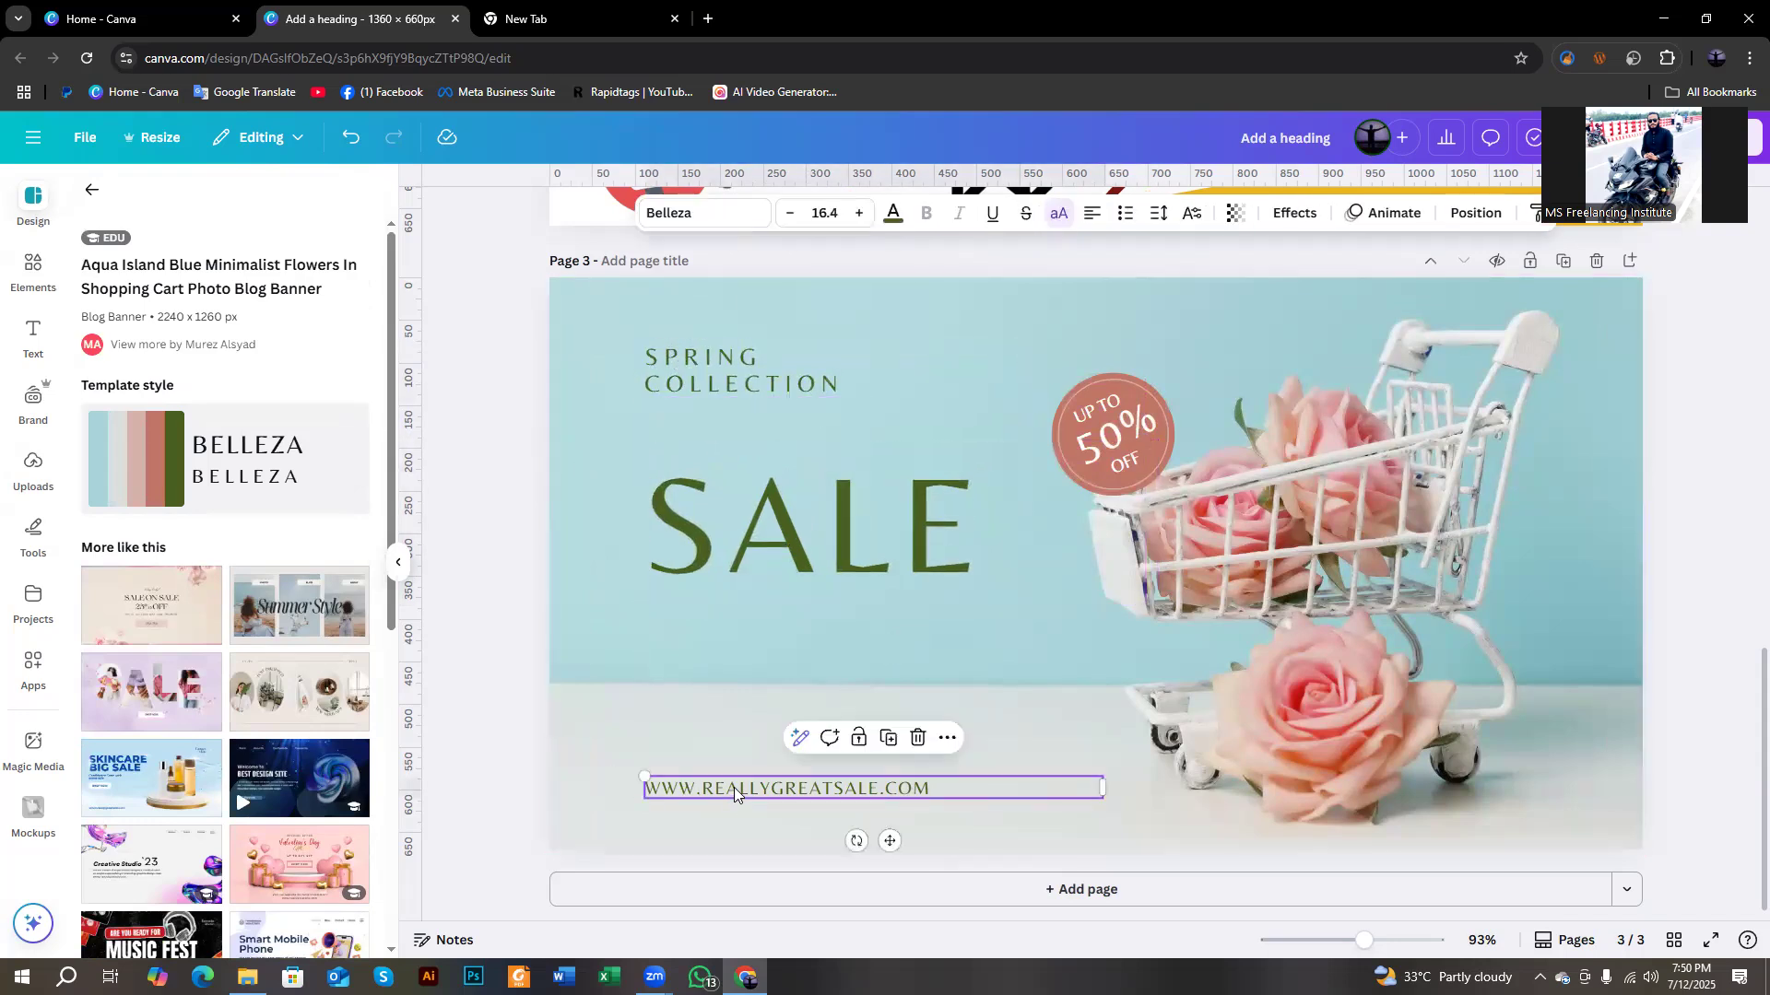
left_click(1265, 546)
left_click(1246, 574)
left_click(1246, 574)
left_click(1246, 573)
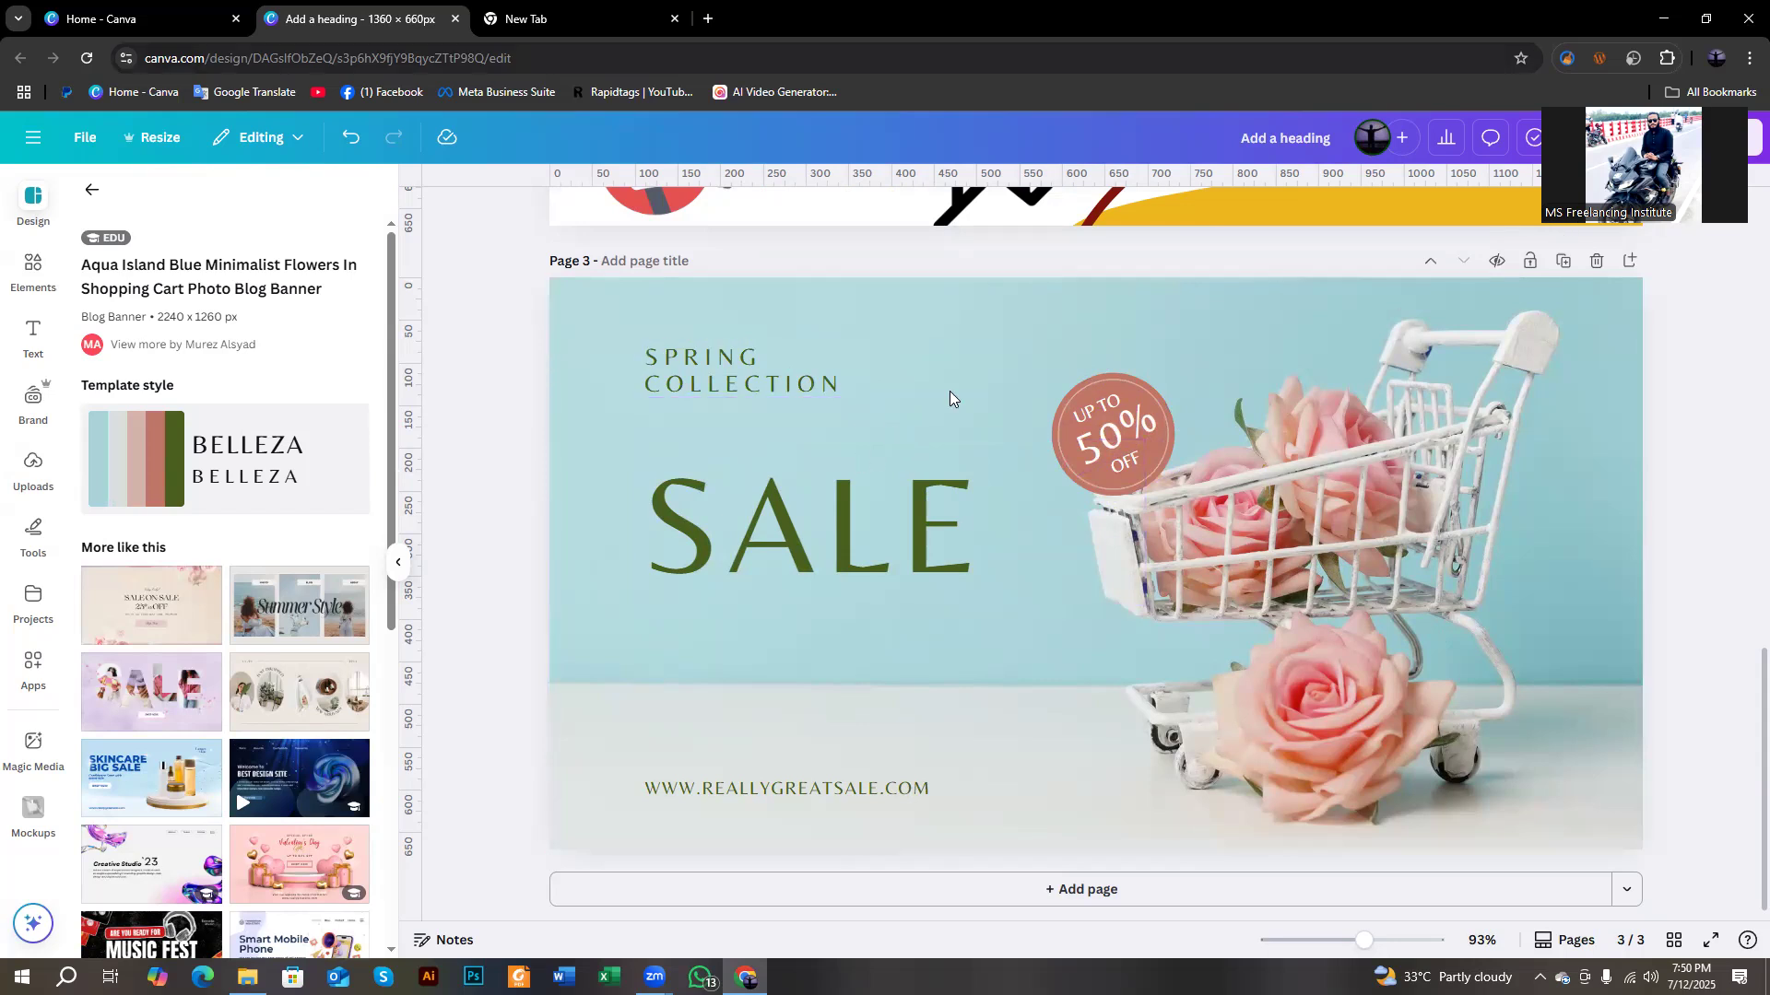
scroll(699, 610, "up", 6)
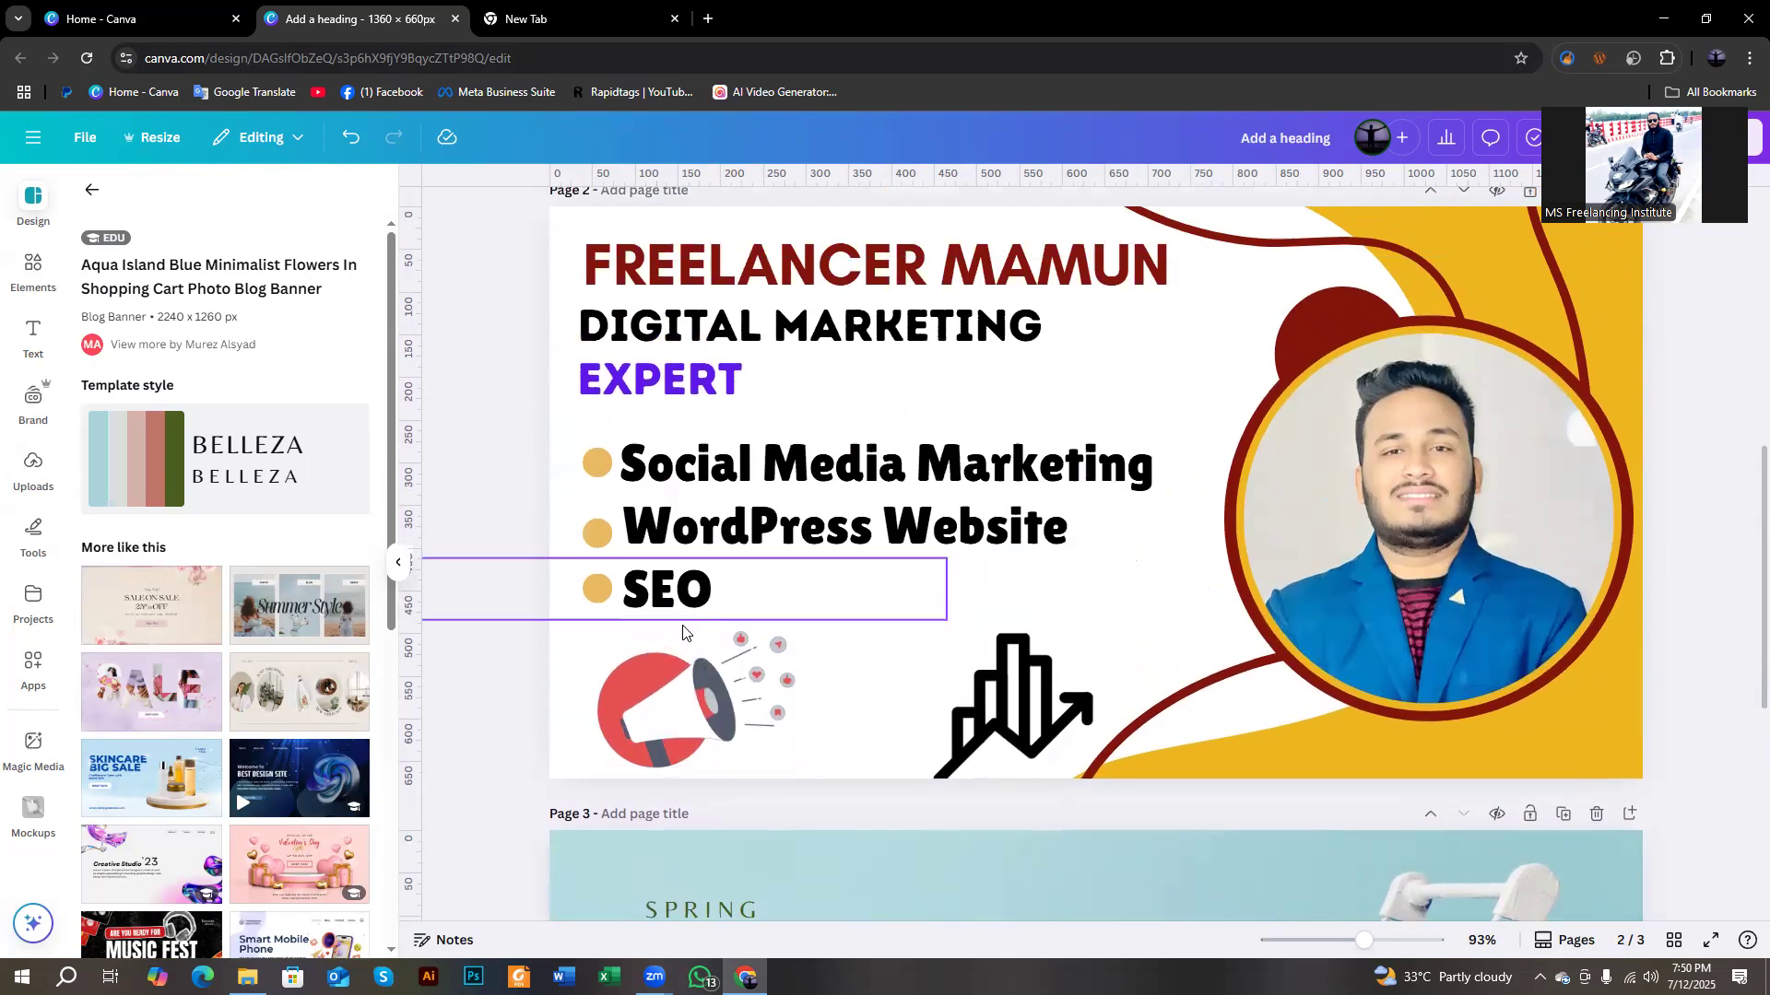
scroll(683, 631, "down", 3)
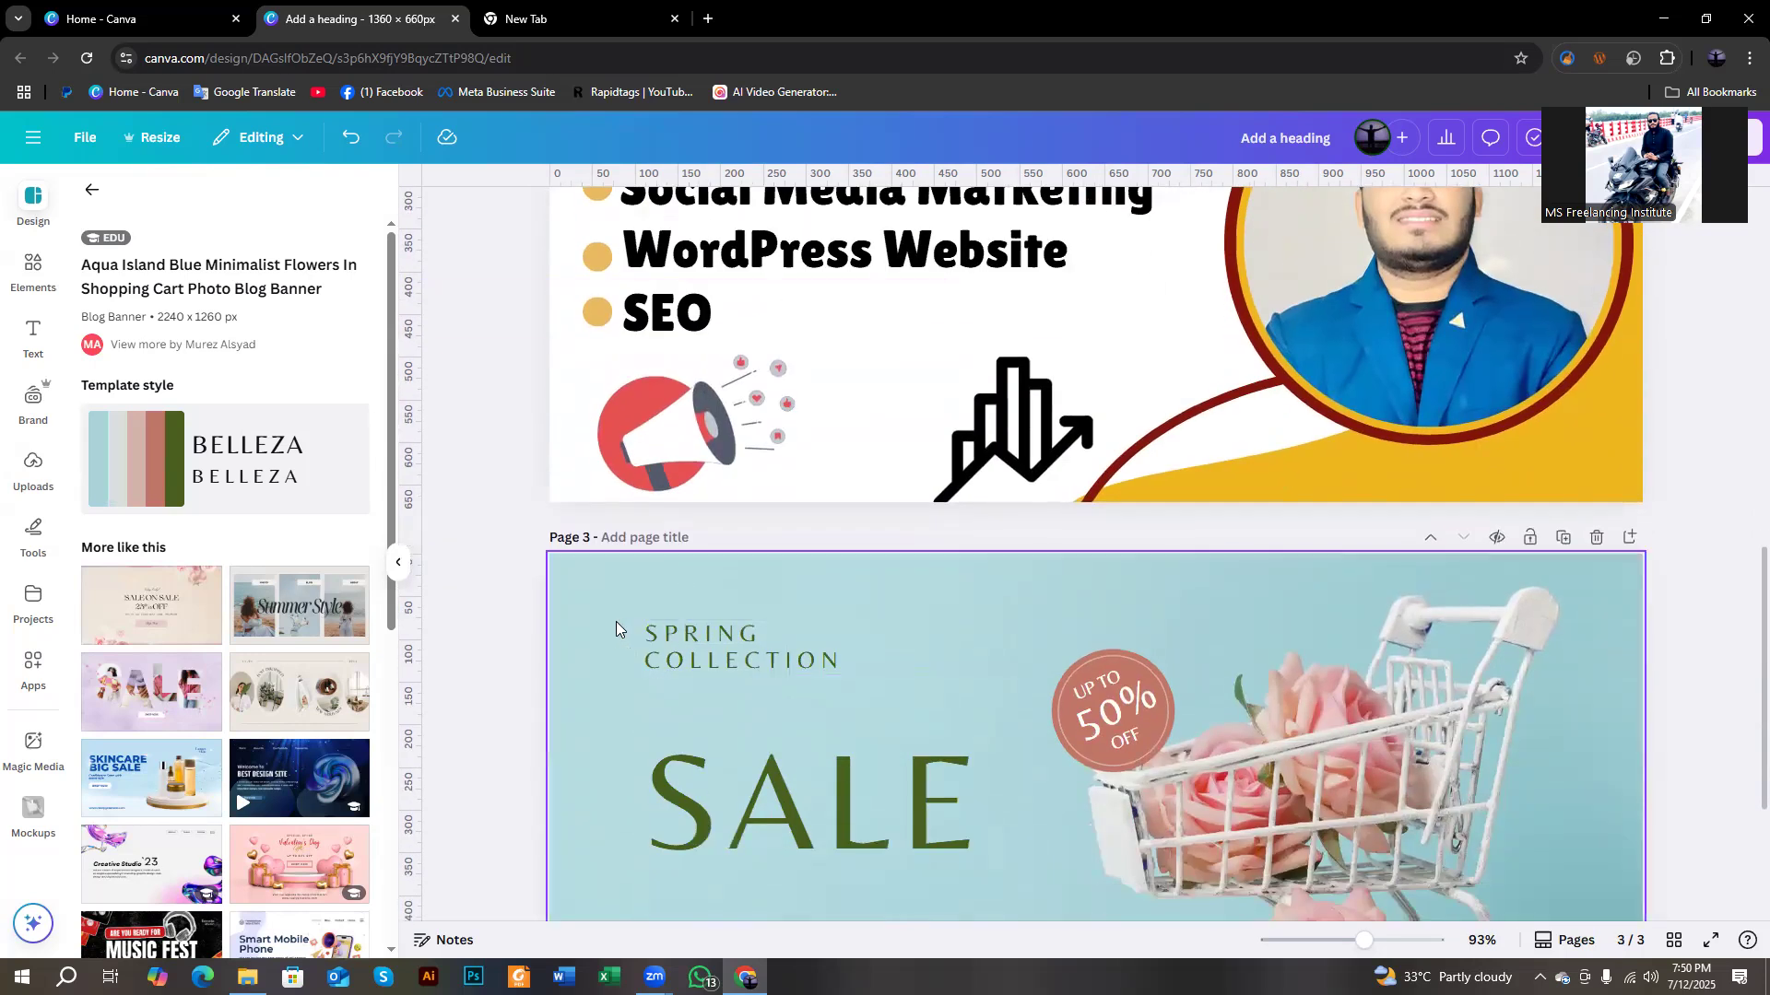
scroll(615, 621, "up", 4)
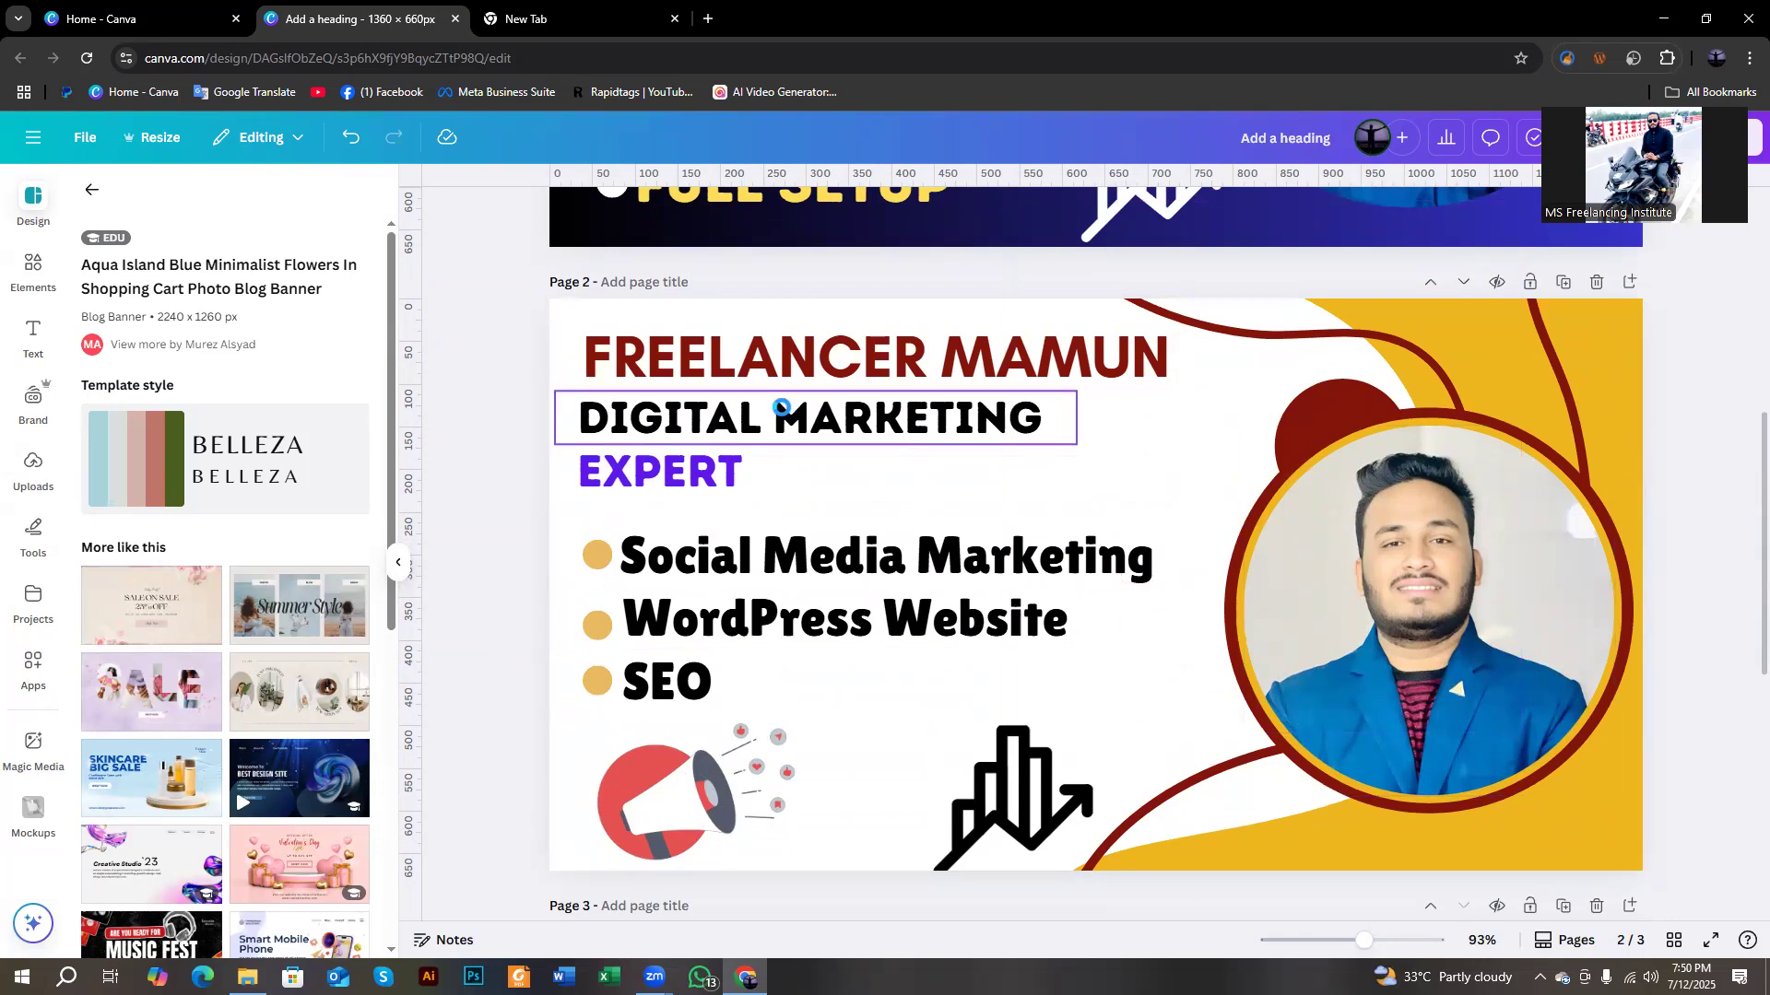
key("Print")
left_click_drag(537, 284, 1640, 863)
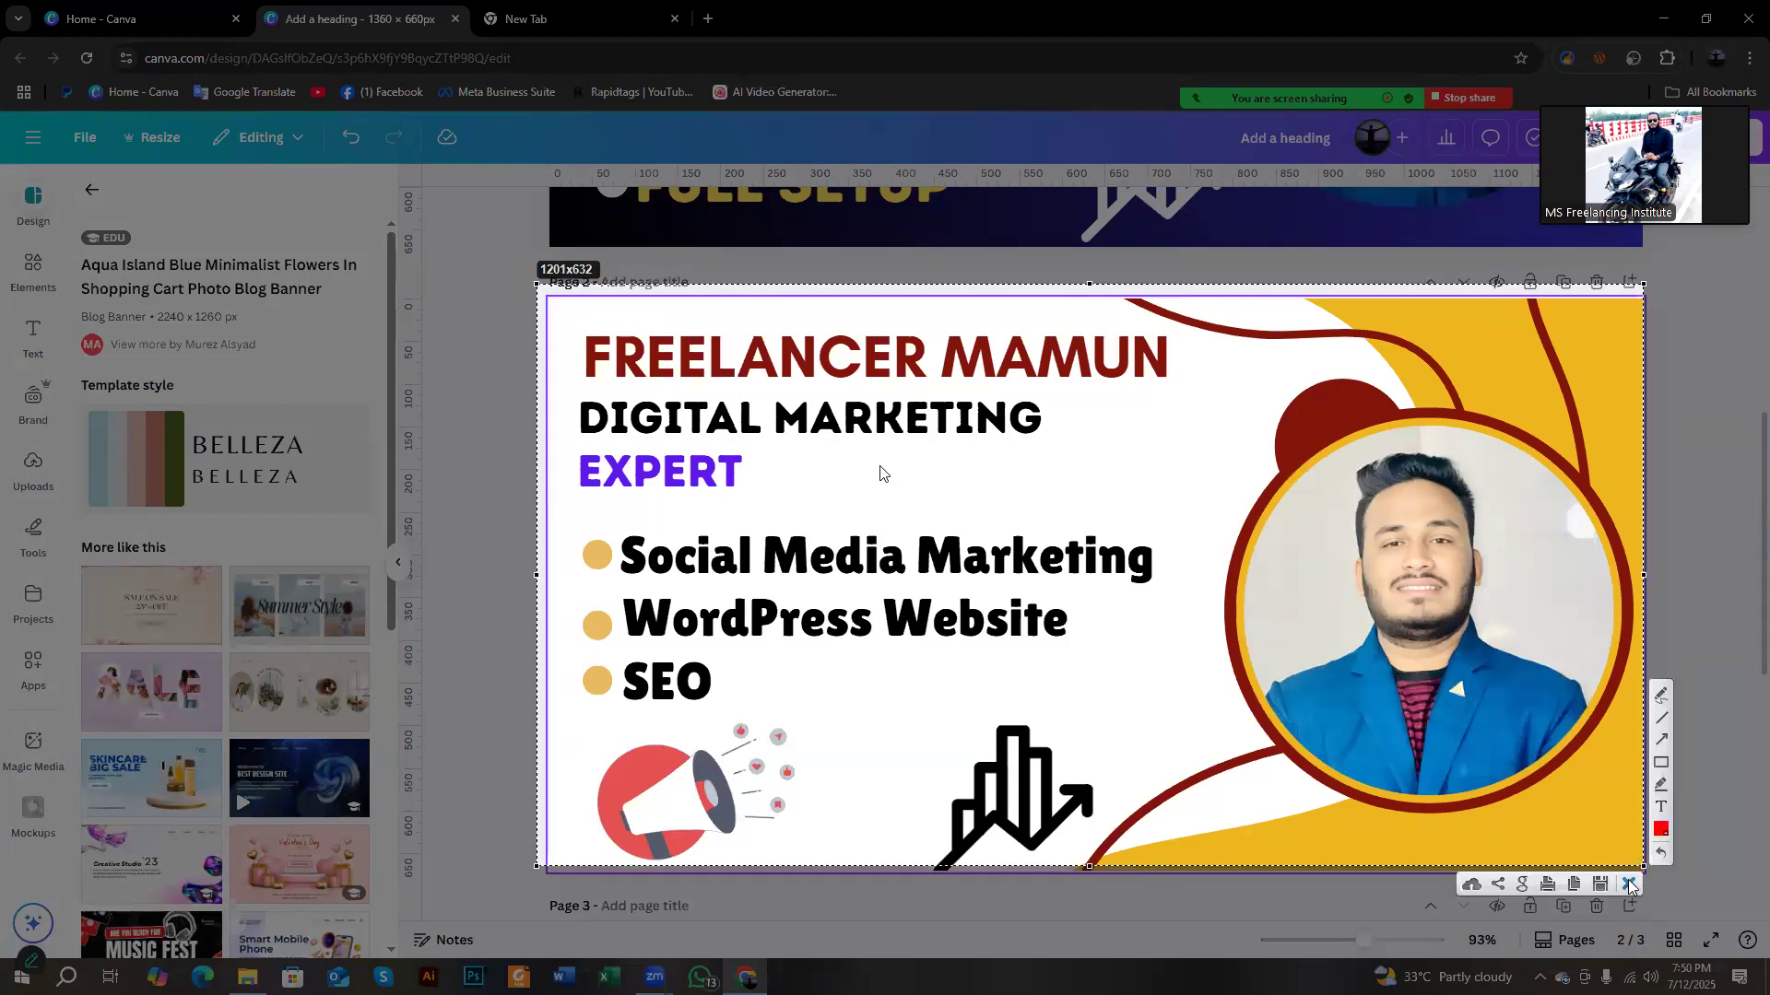
left_click(1629, 883)
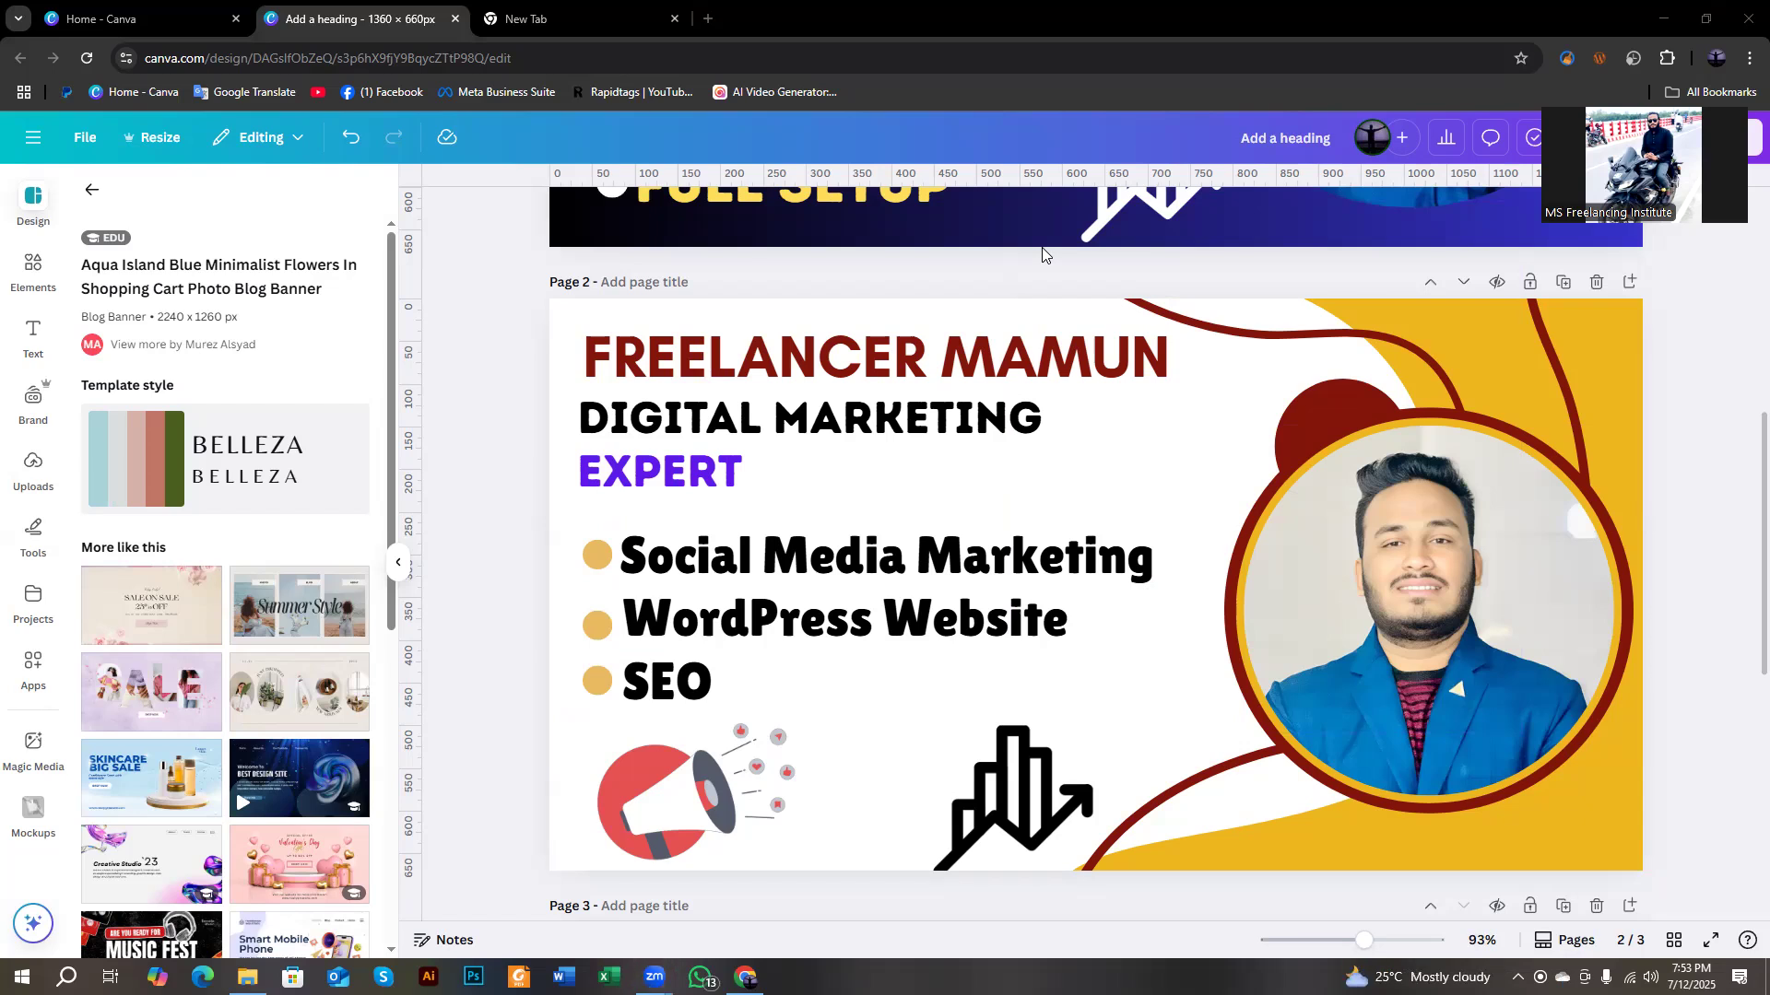
Add a rounded square shape to page 2 and resize it into a tan bar behind the name heading.
left_click(660, 373)
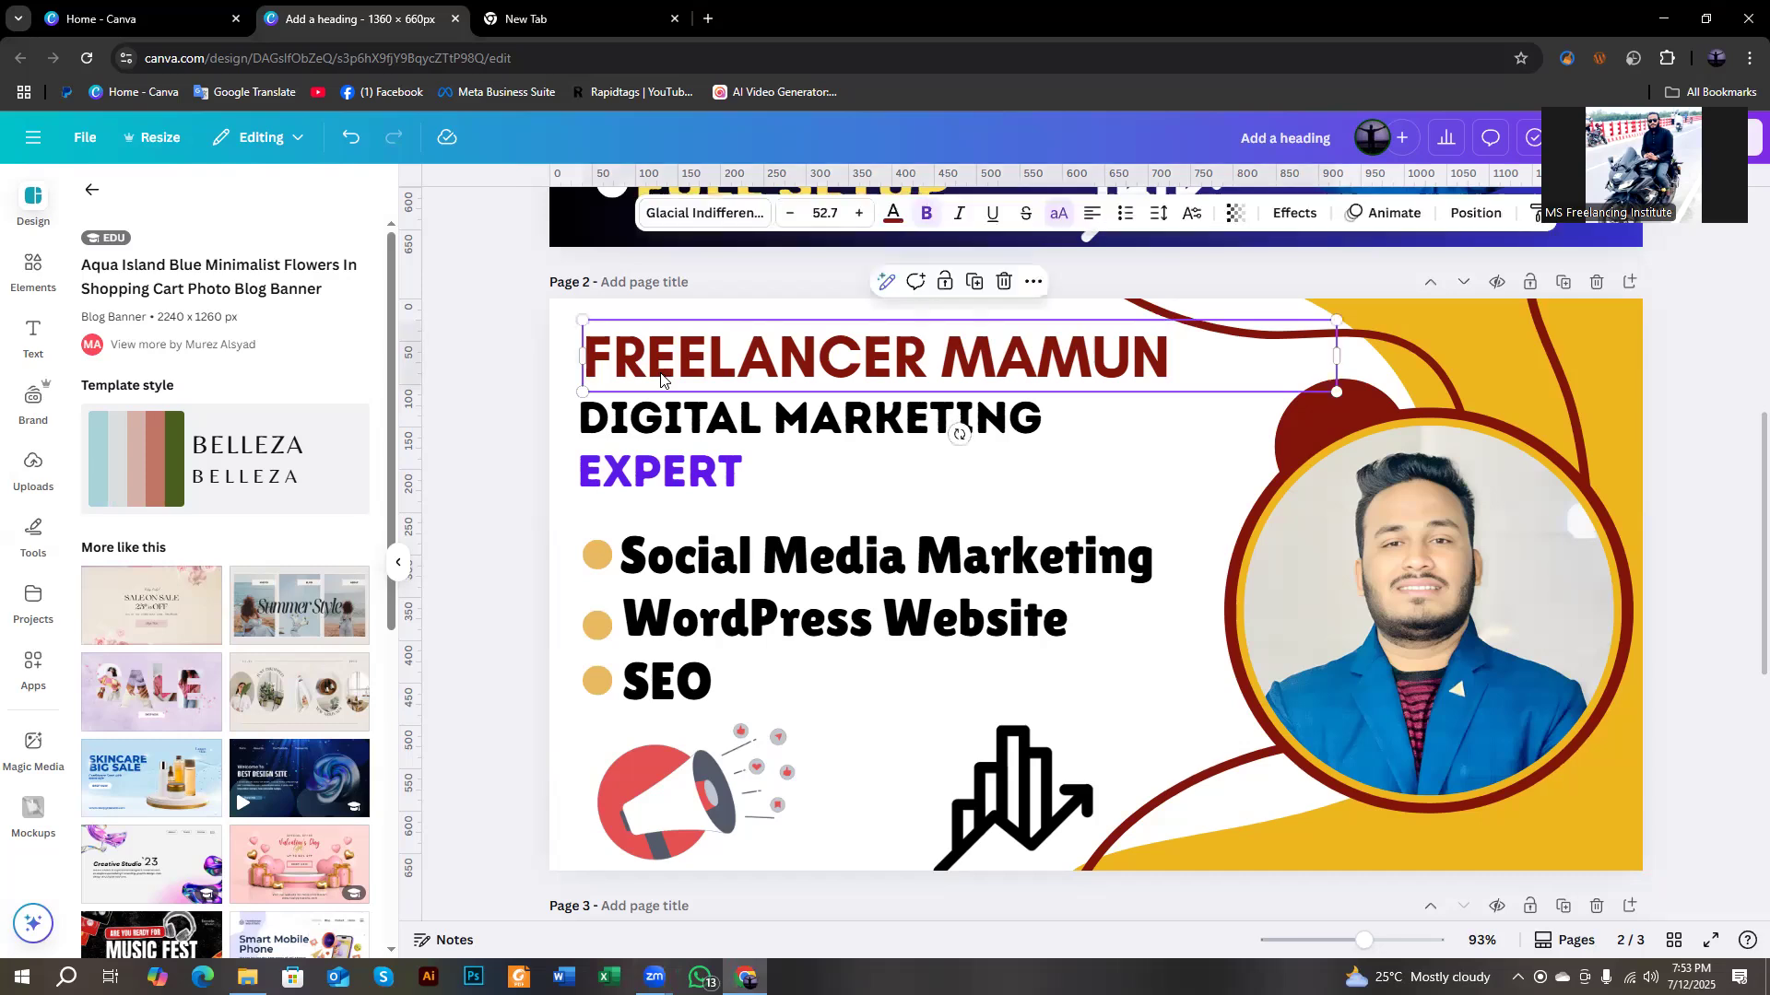
left_click(537, 490)
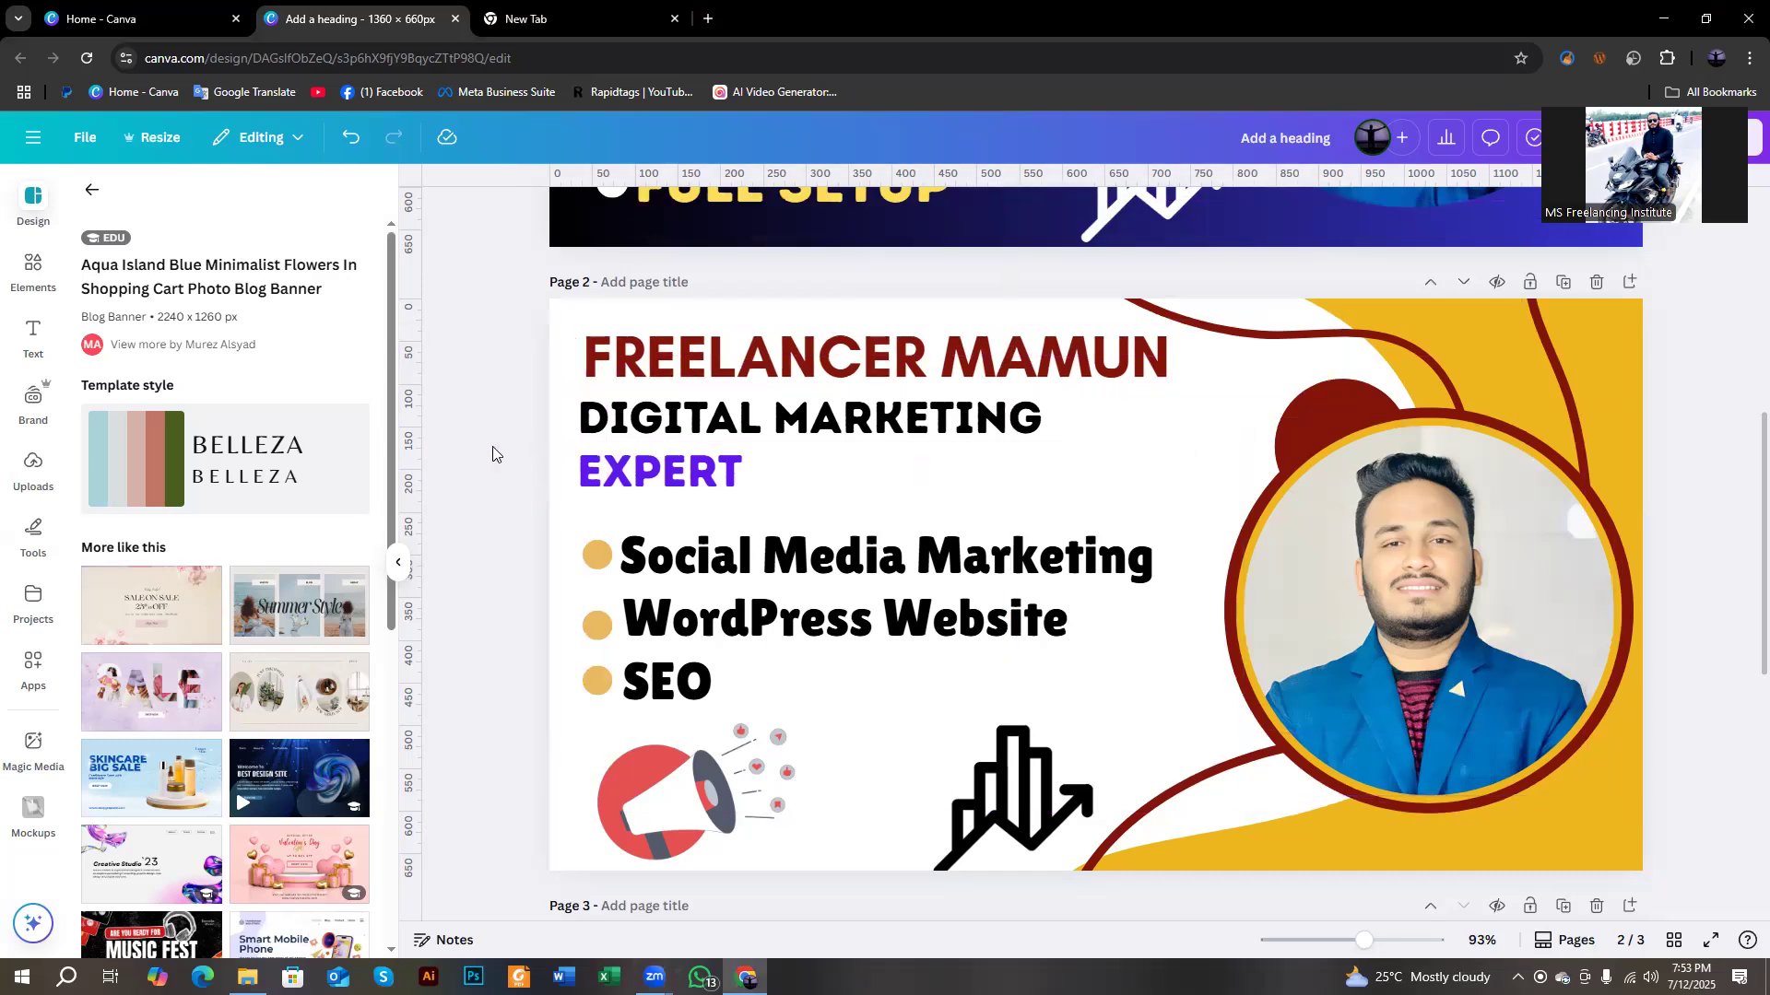
left_click(33, 267)
left_click(33, 267)
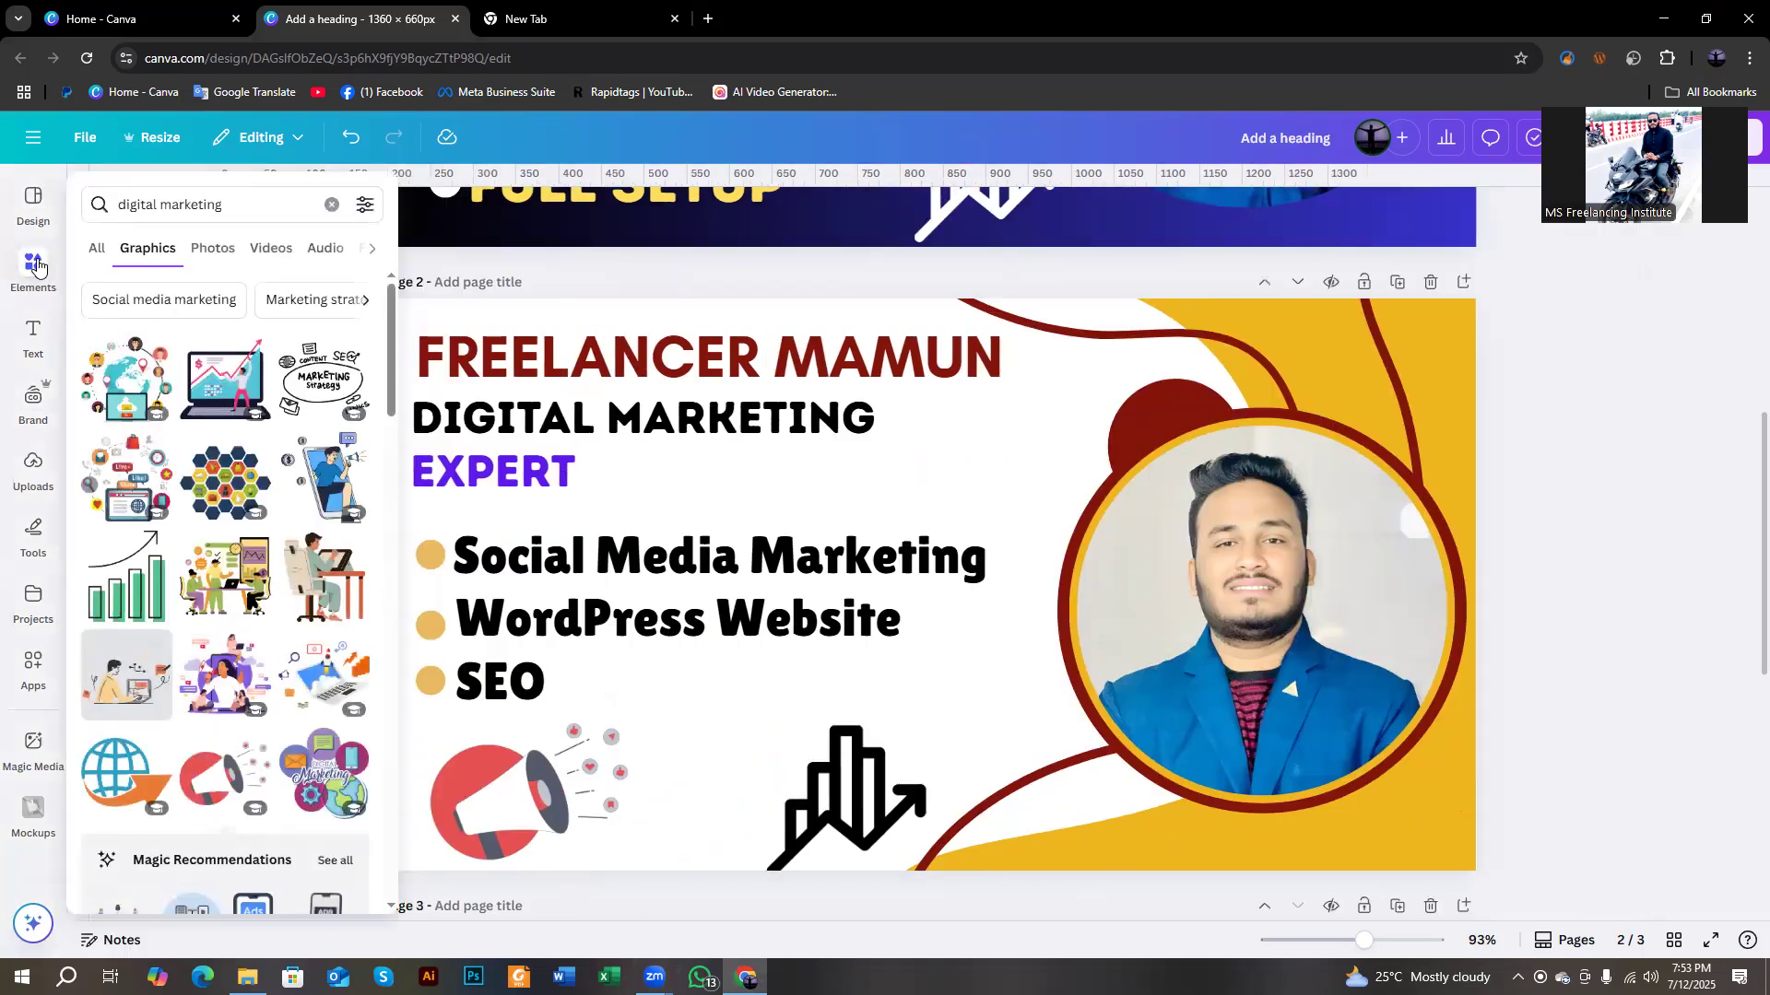
left_click(332, 205)
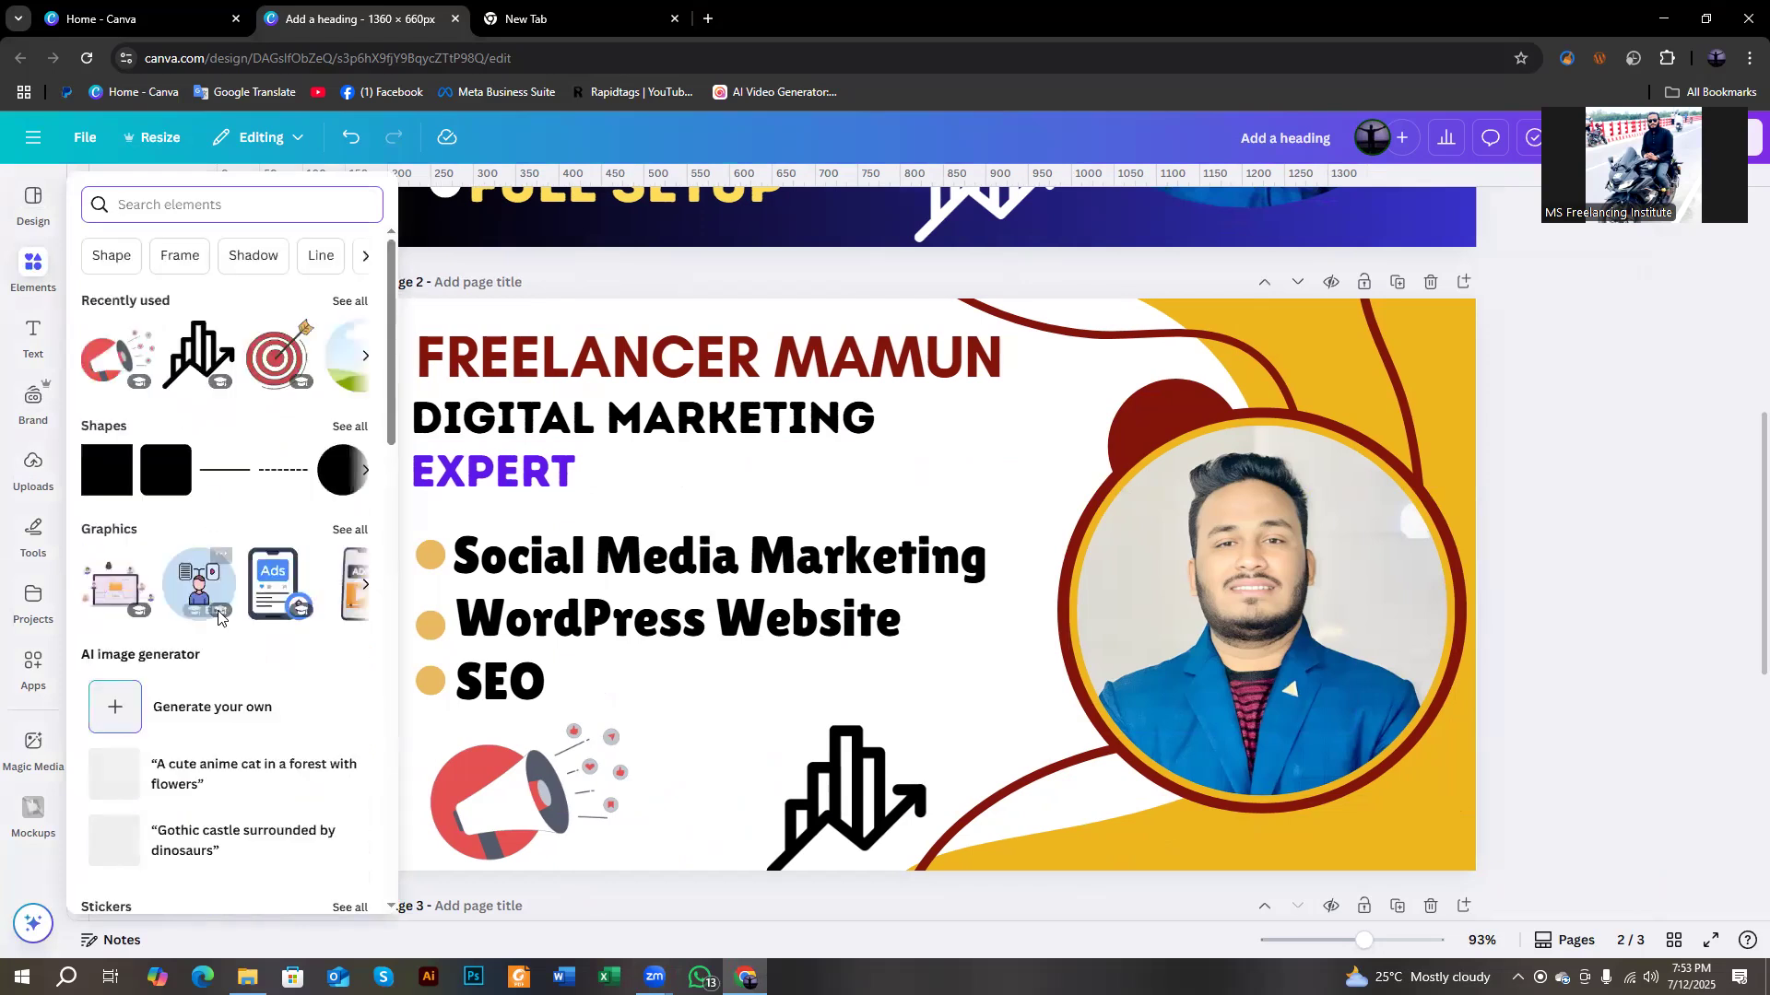
left_click(147, 466)
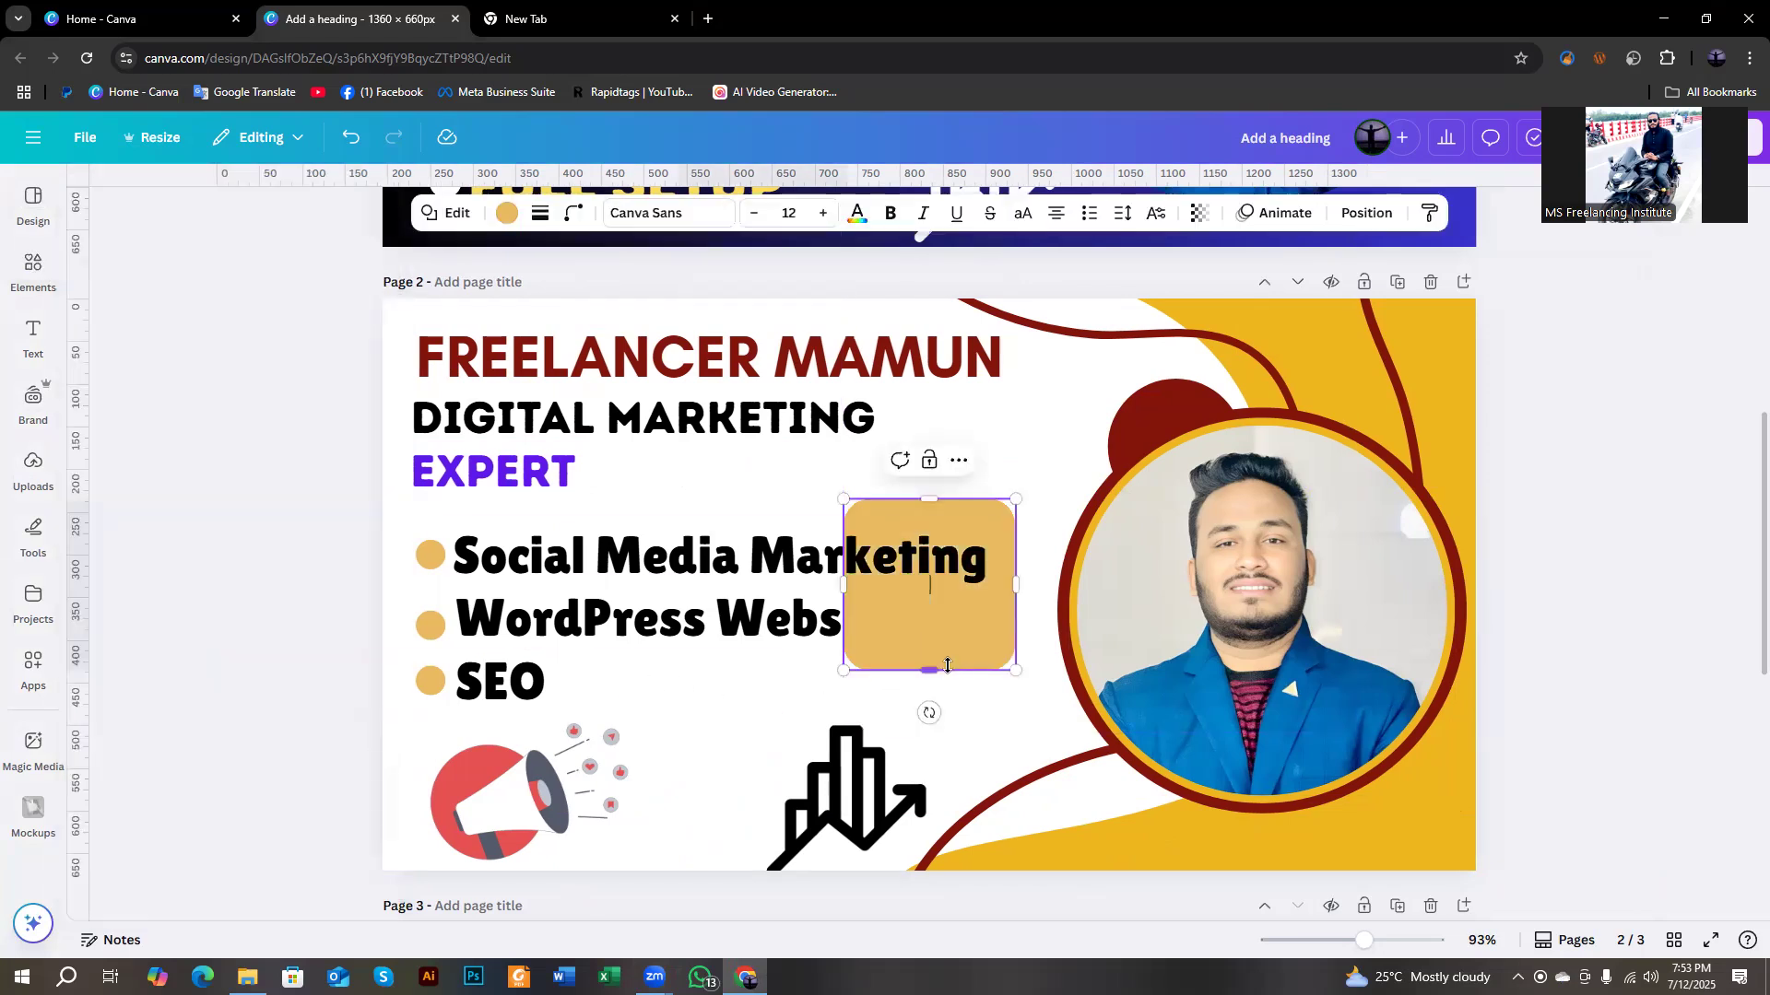
left_click_drag(929, 670, 1019, 369)
left_click_drag(712, 381, 711, 389)
left_click_drag(704, 325, 706, 327)
left_click(298, 427)
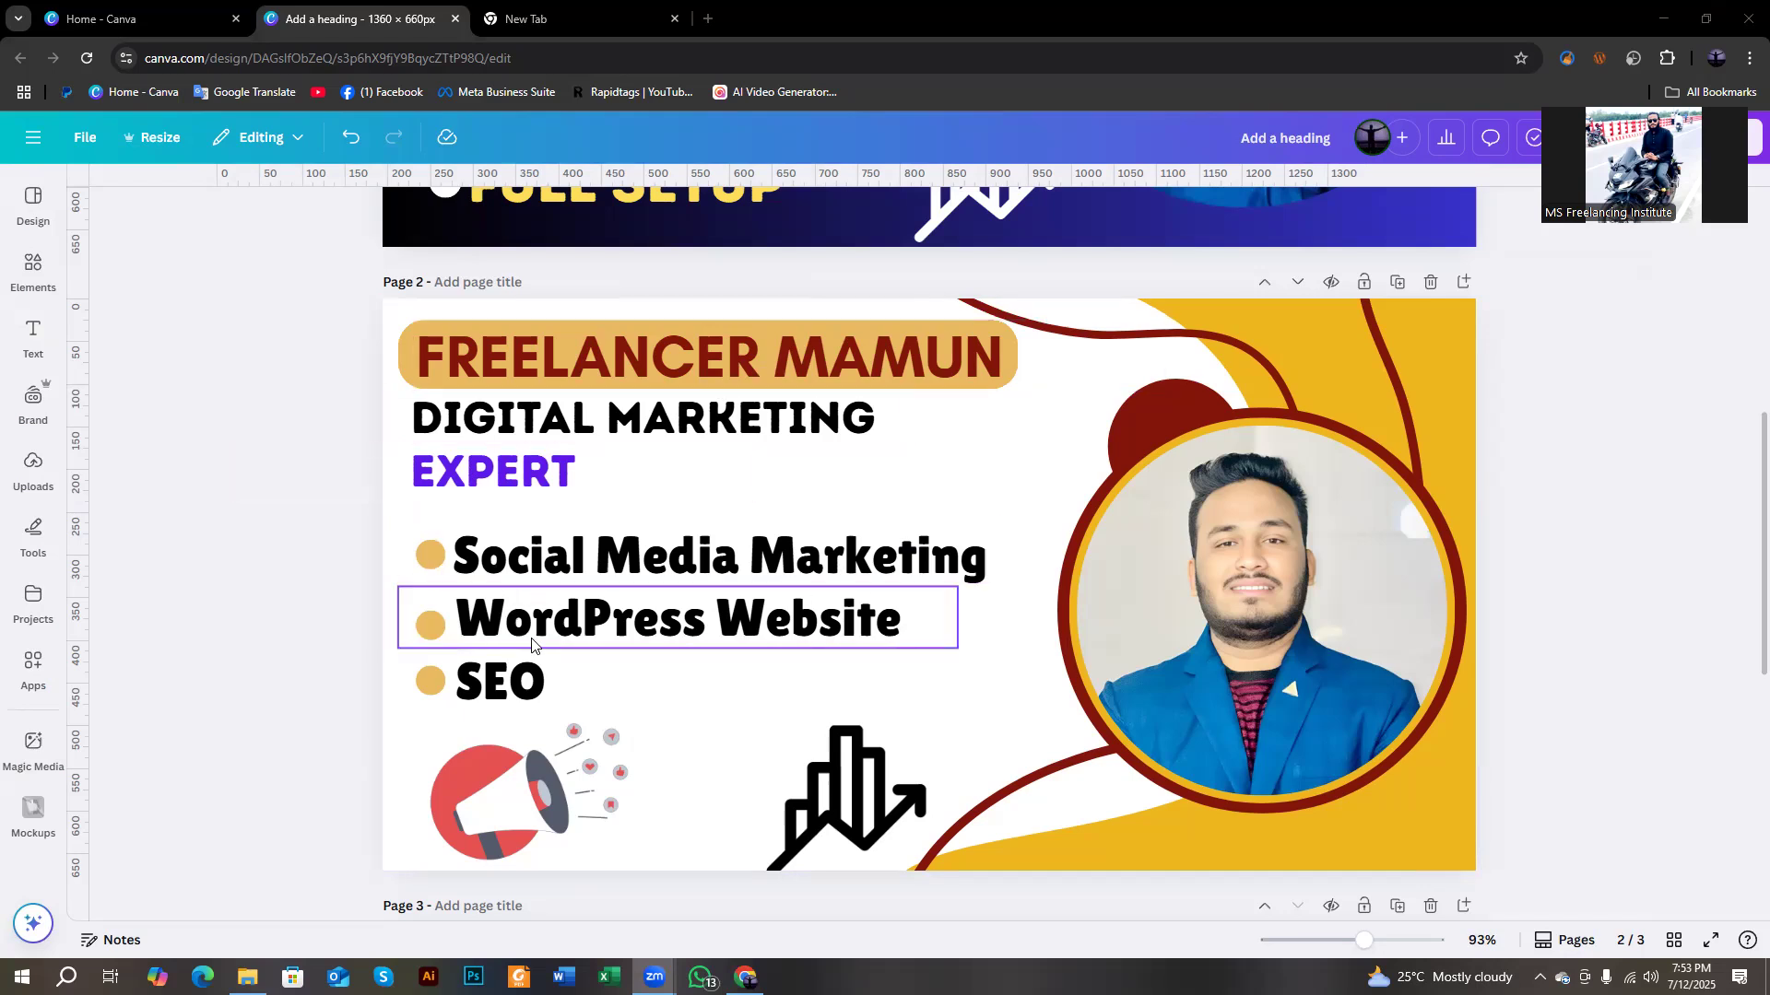
Add another rounded shape to page 2 and stretch it into a bar behind the "Social Media Marketing" line.
left_click(34, 333)
left_click(34, 334)
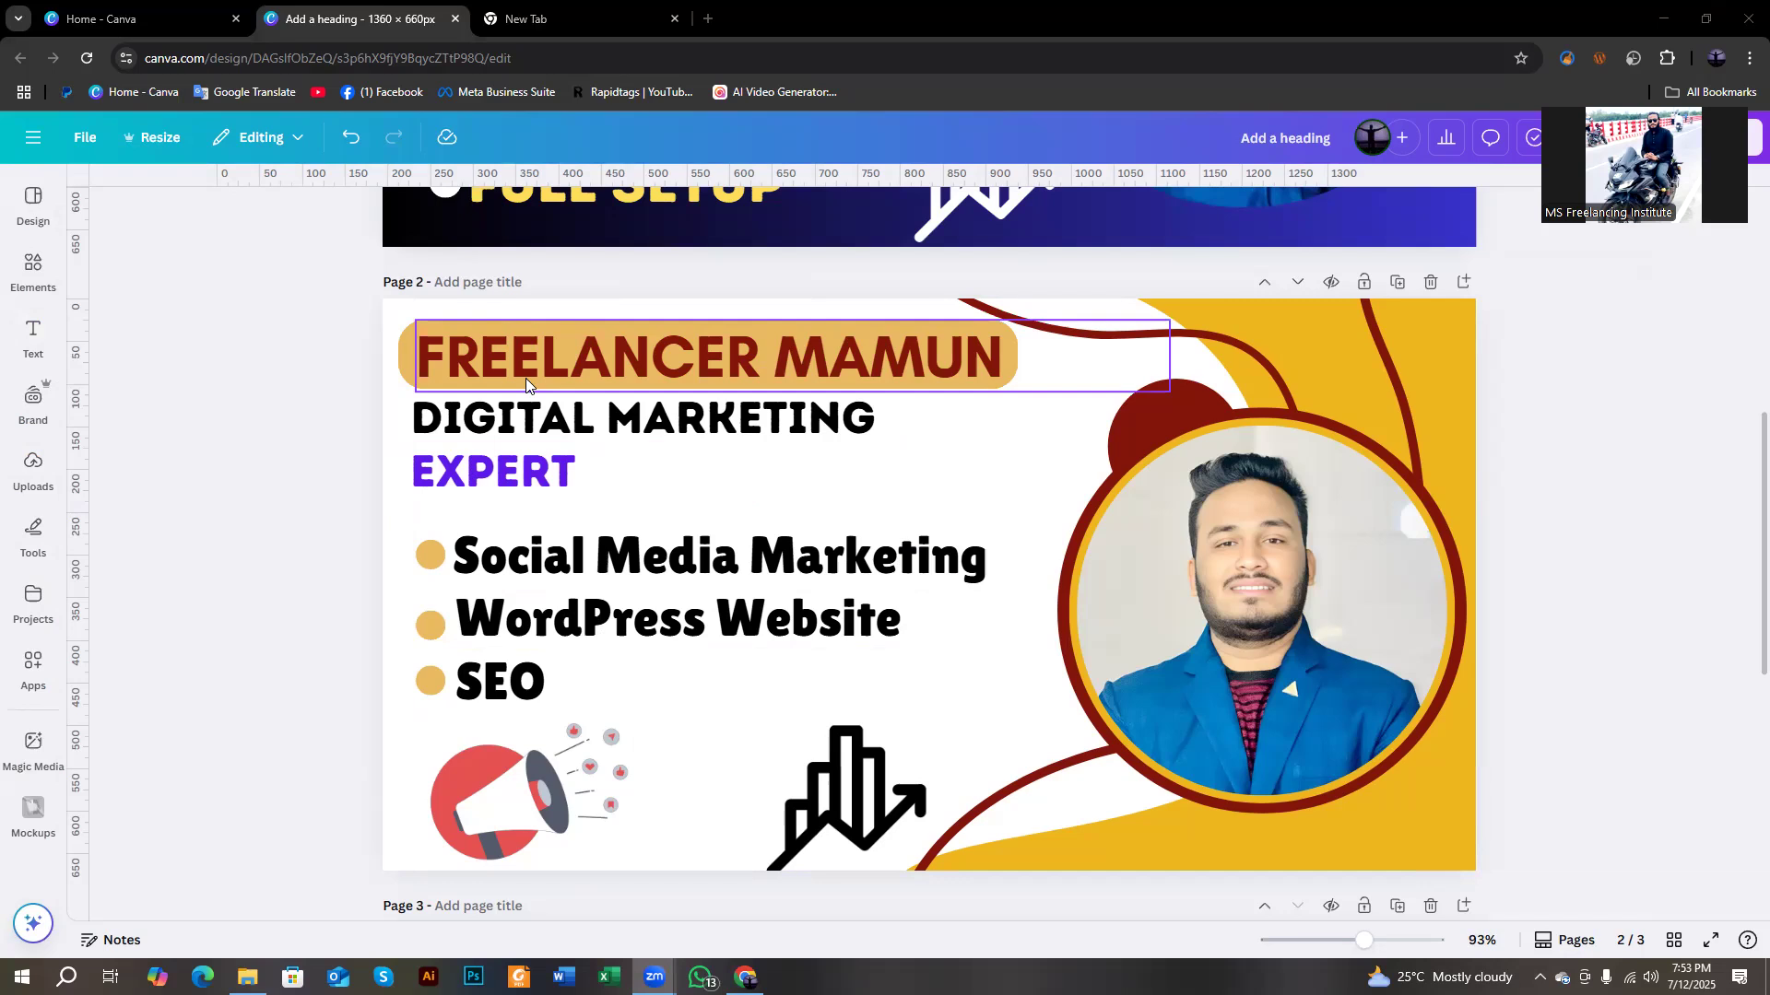
left_click(20, 330)
left_click(17, 293)
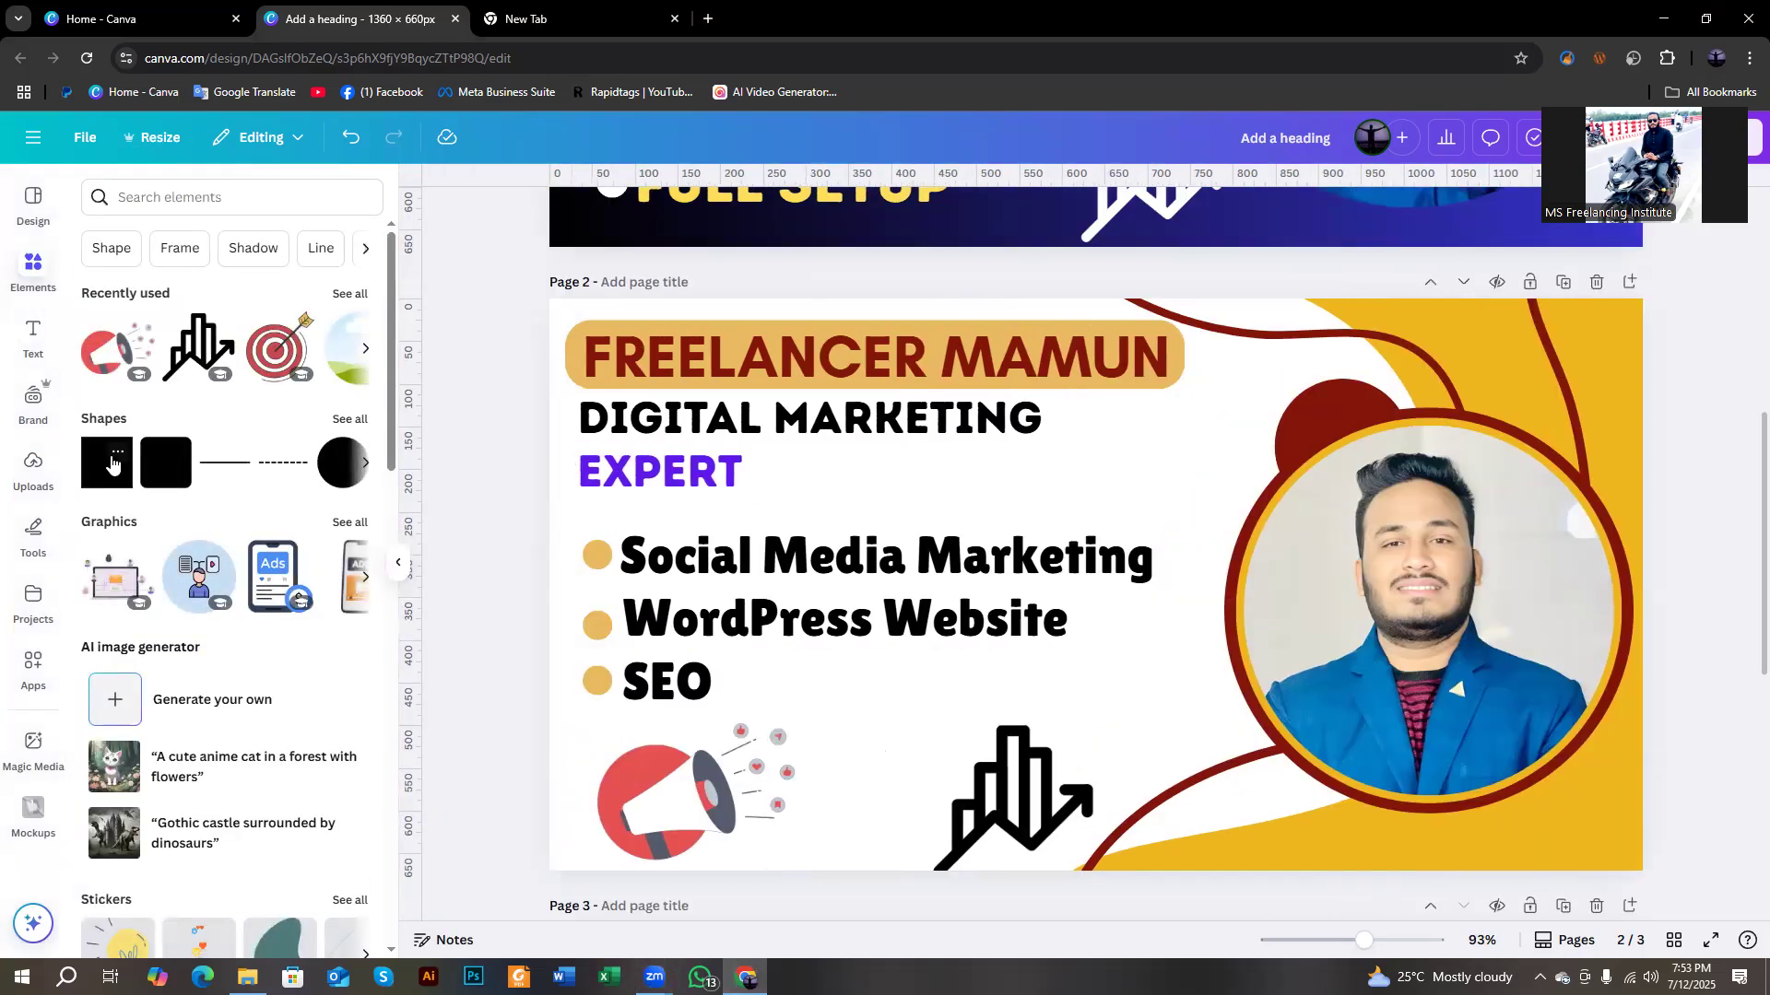
left_click(168, 466)
left_click_drag(1128, 629, 660, 587)
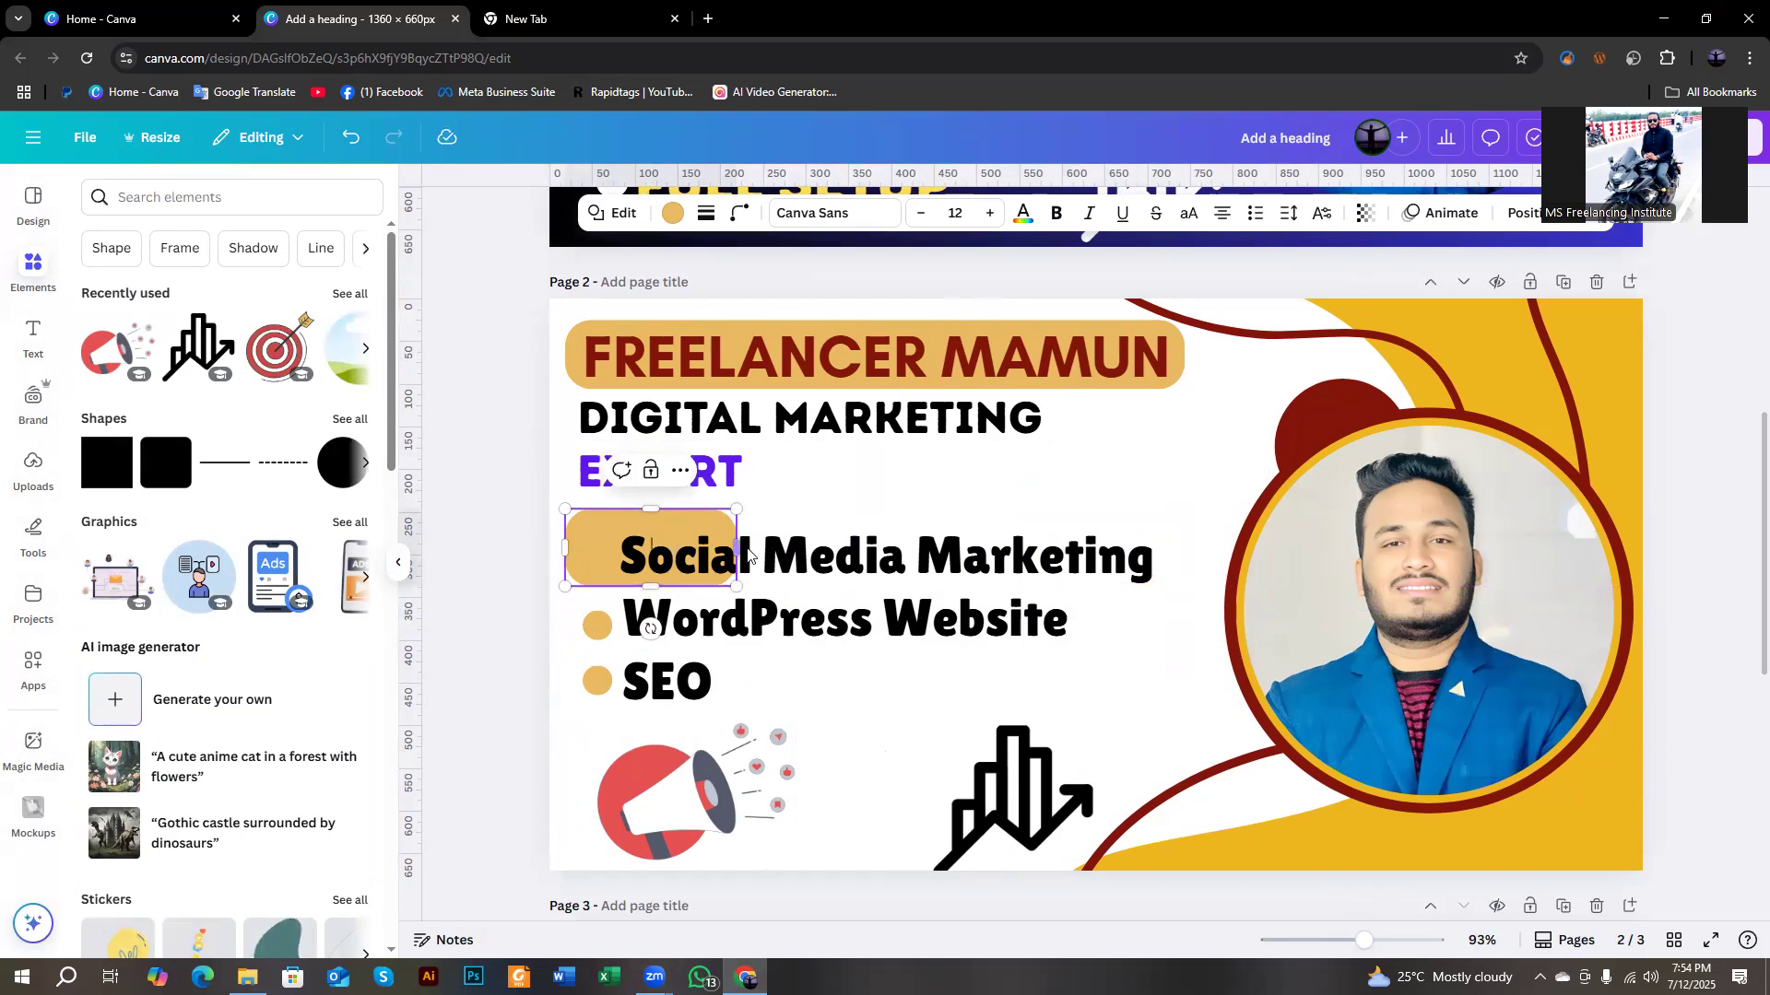
left_click_drag(736, 547, 1242, 566)
left_click(873, 503)
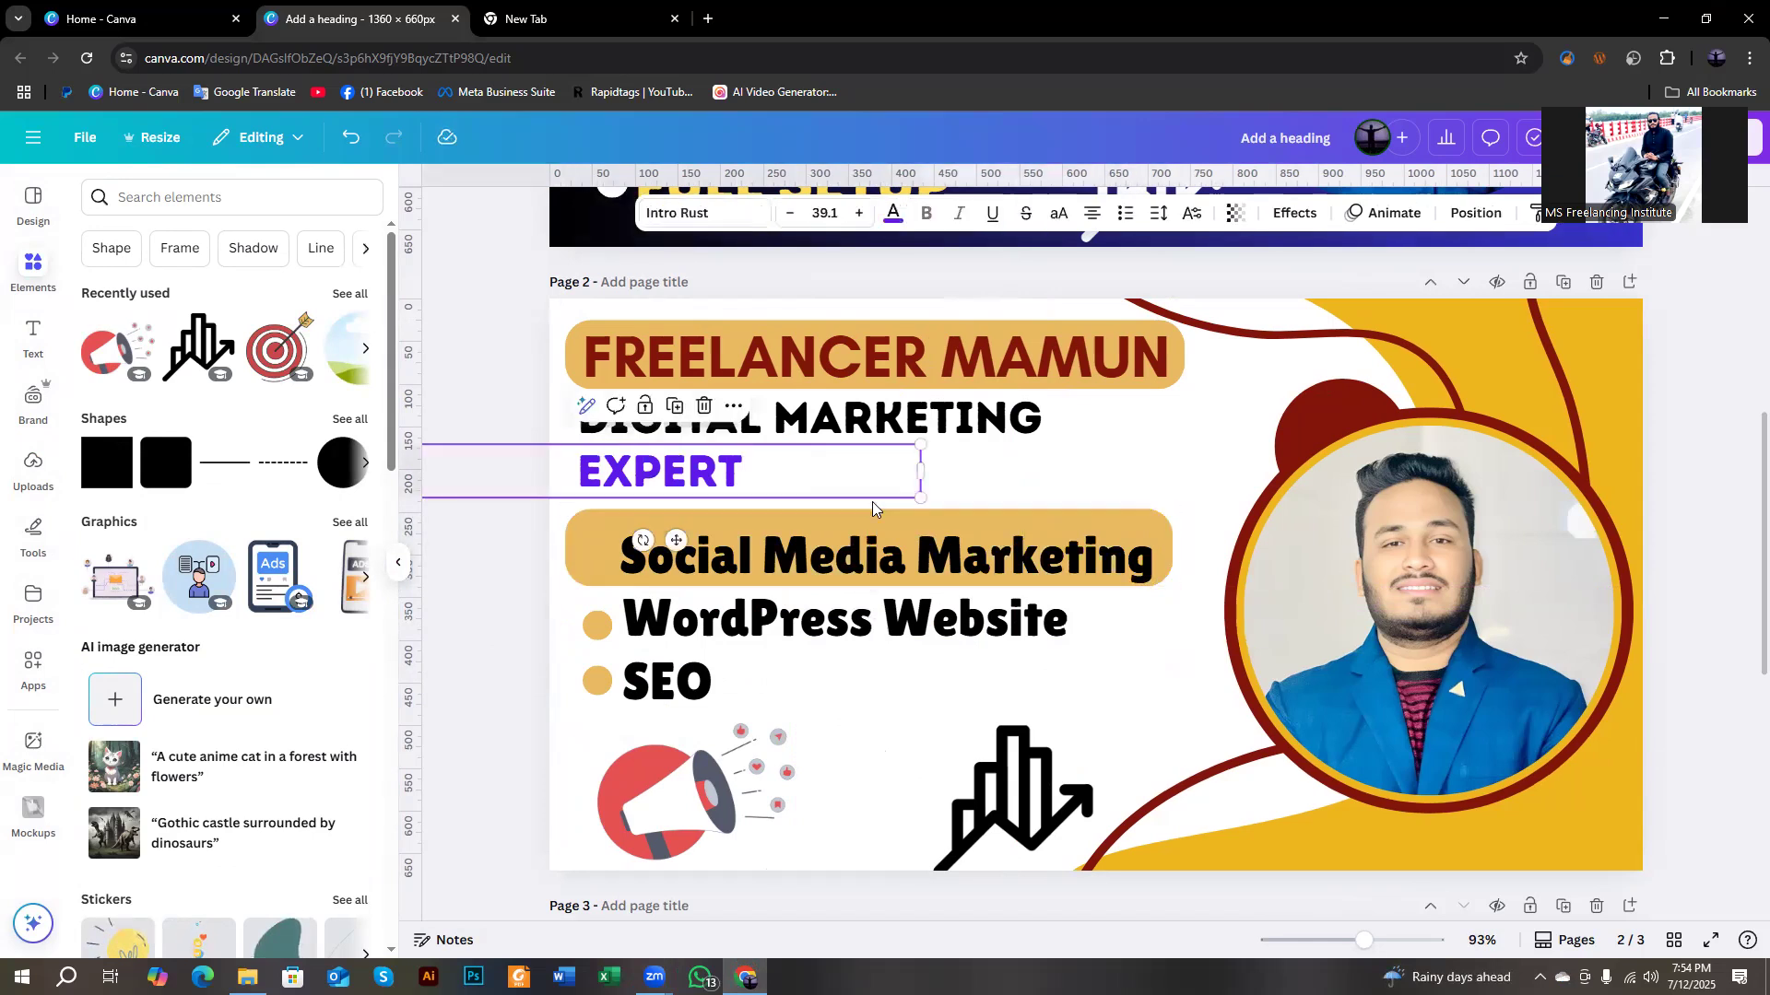
left_click(871, 521)
left_click_drag(869, 522, 870, 524)
left_click_drag(557, 553, 573, 558)
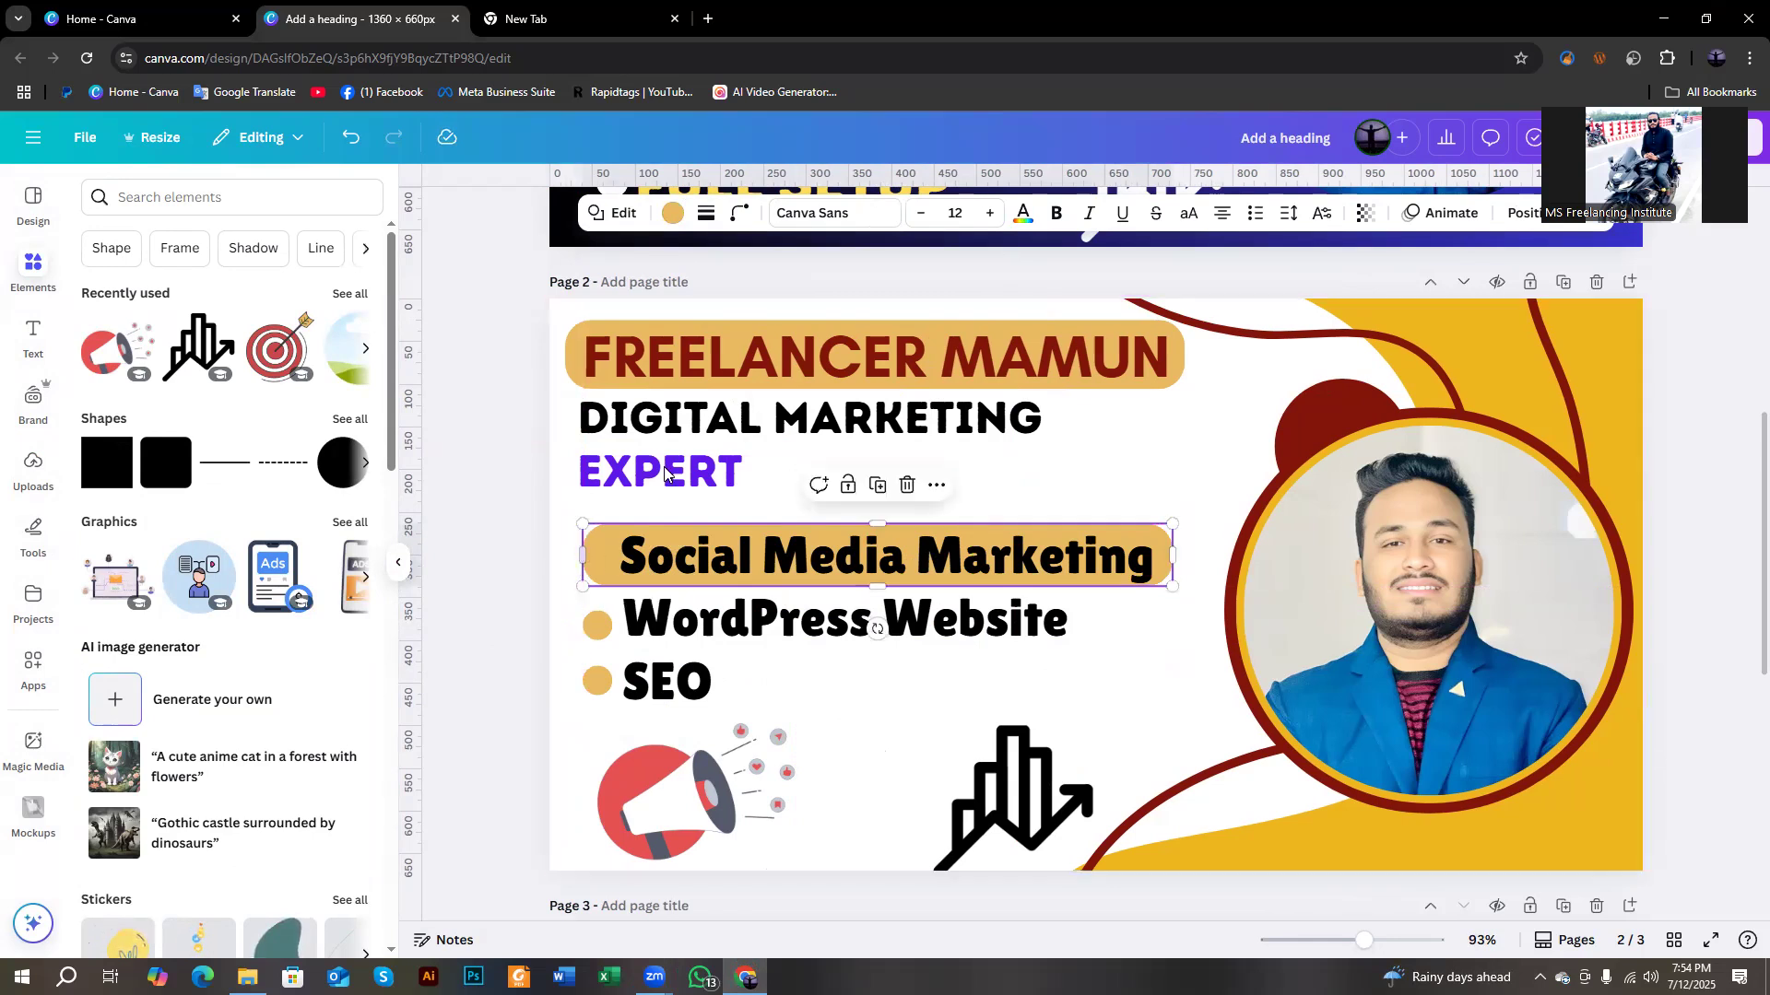
Try white, blue and black fills on the bar behind "Social Media Marketing", then fill it with solid yellow.
left_click(673, 213)
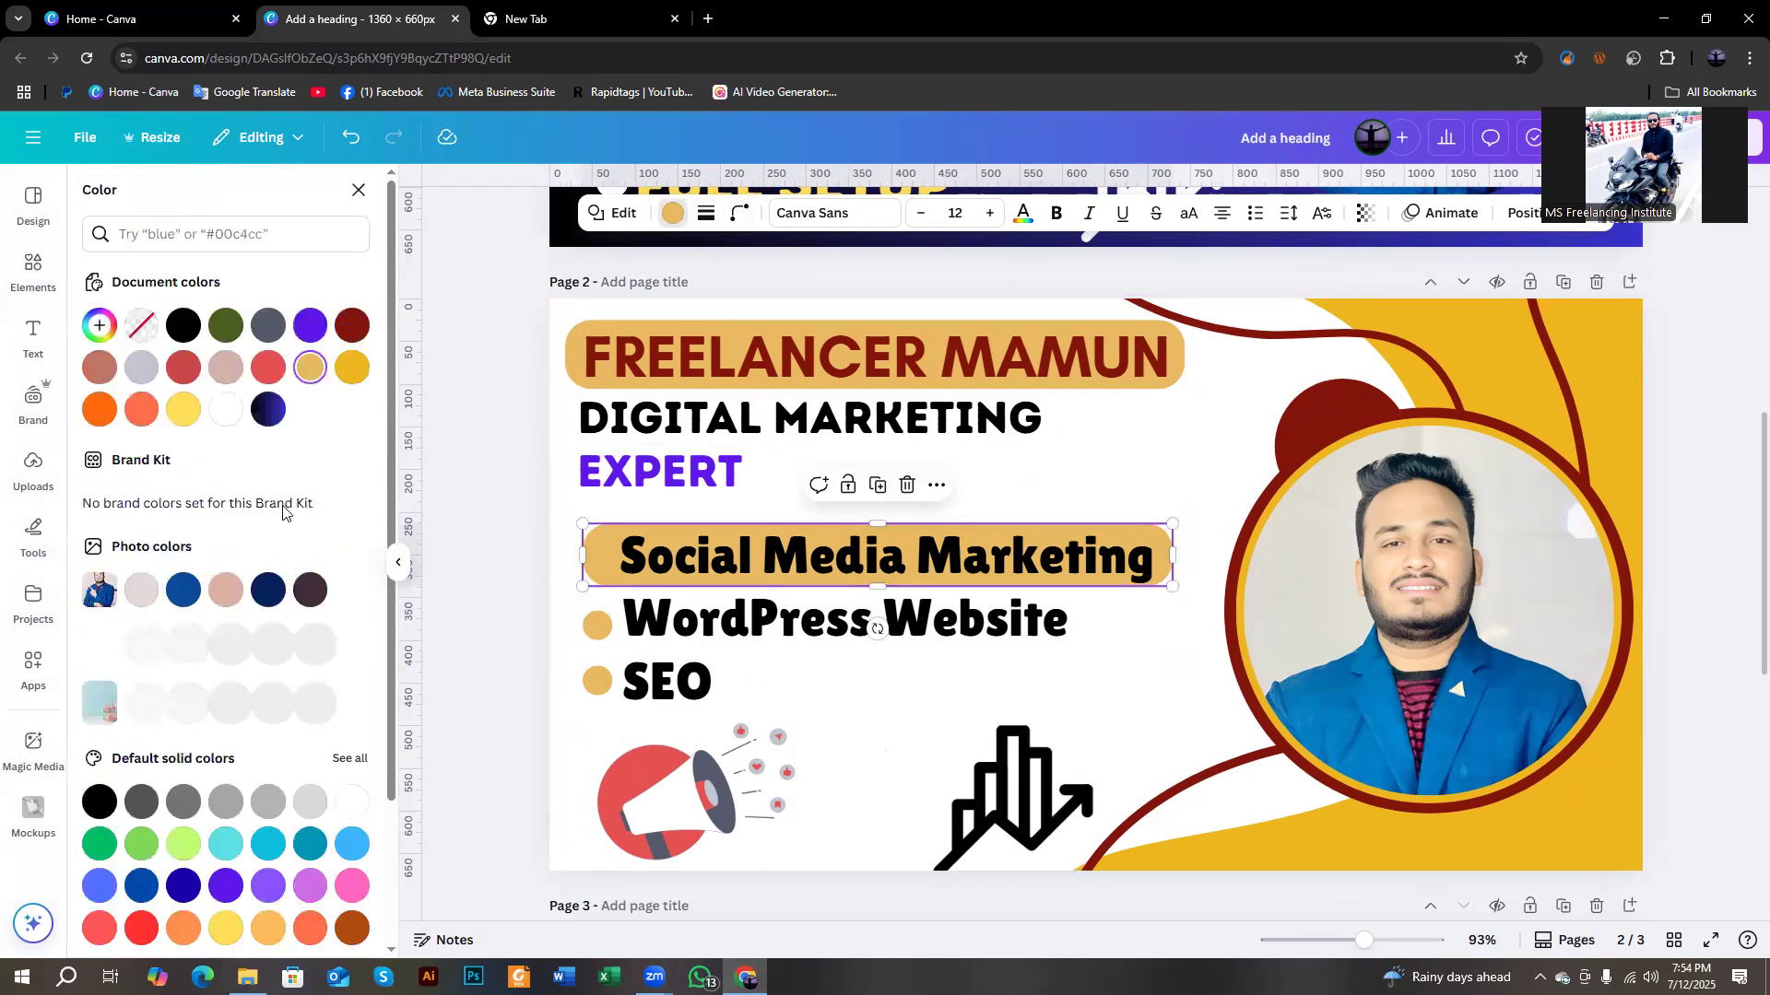
left_click(231, 414)
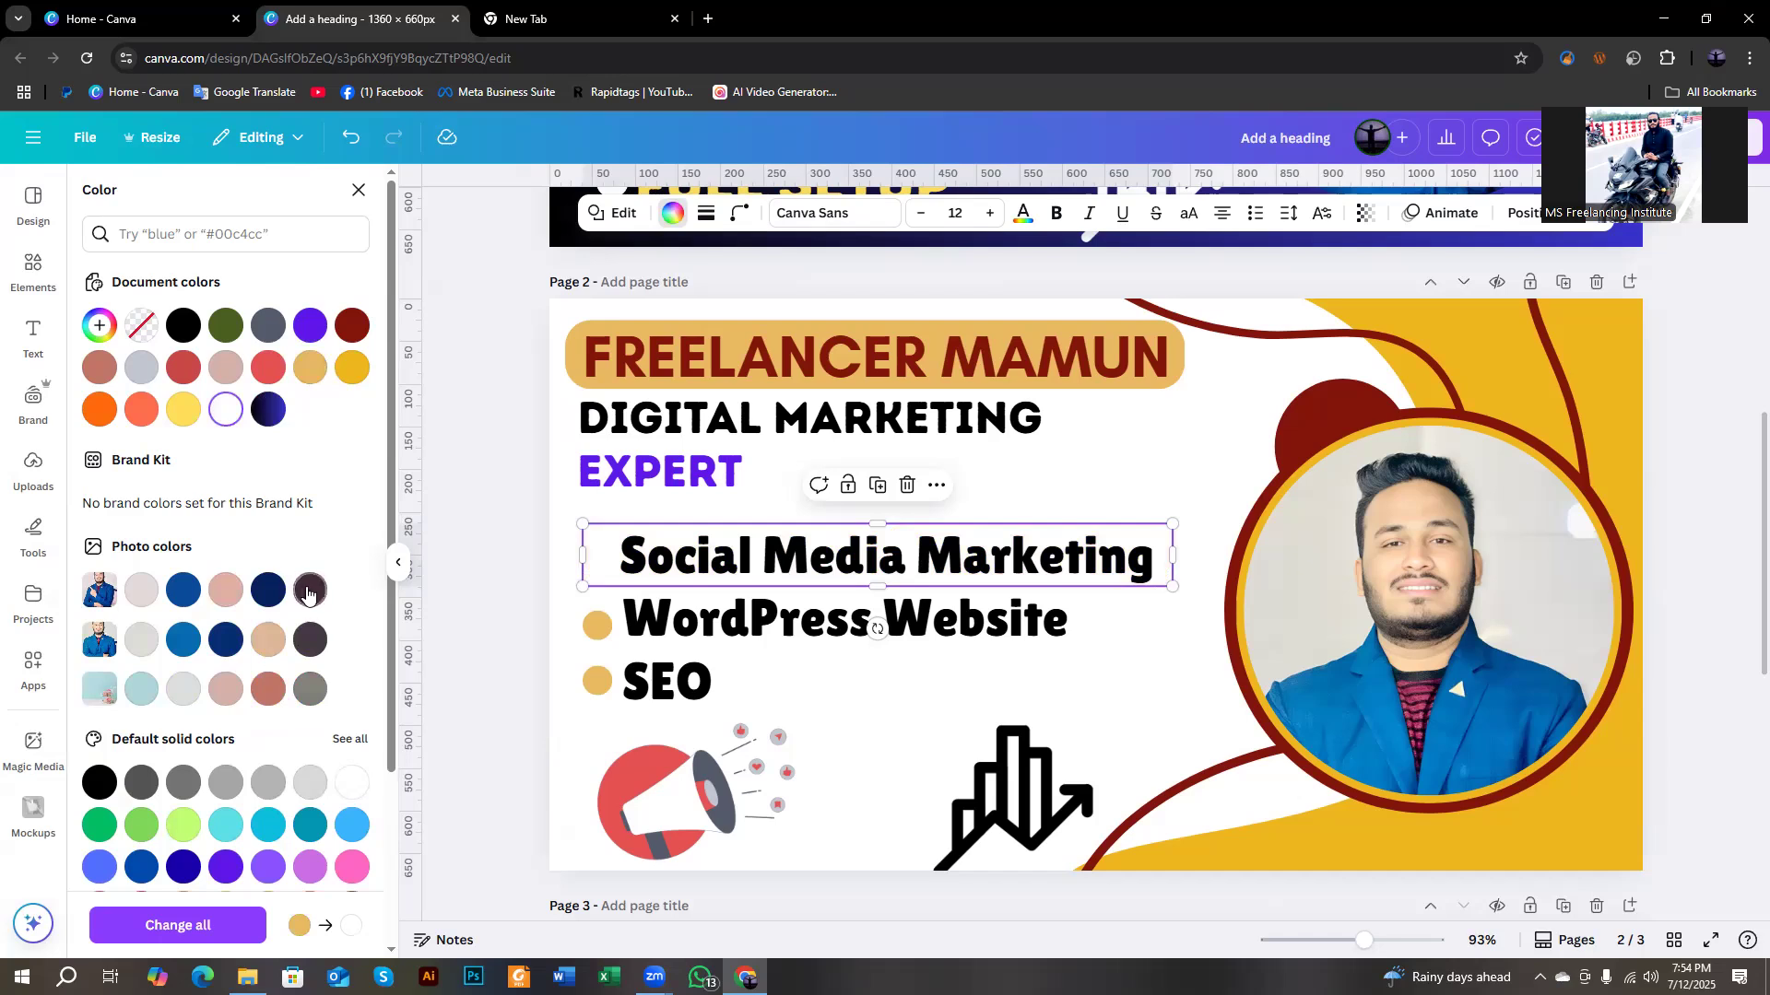
left_click(268, 588)
left_click(185, 591)
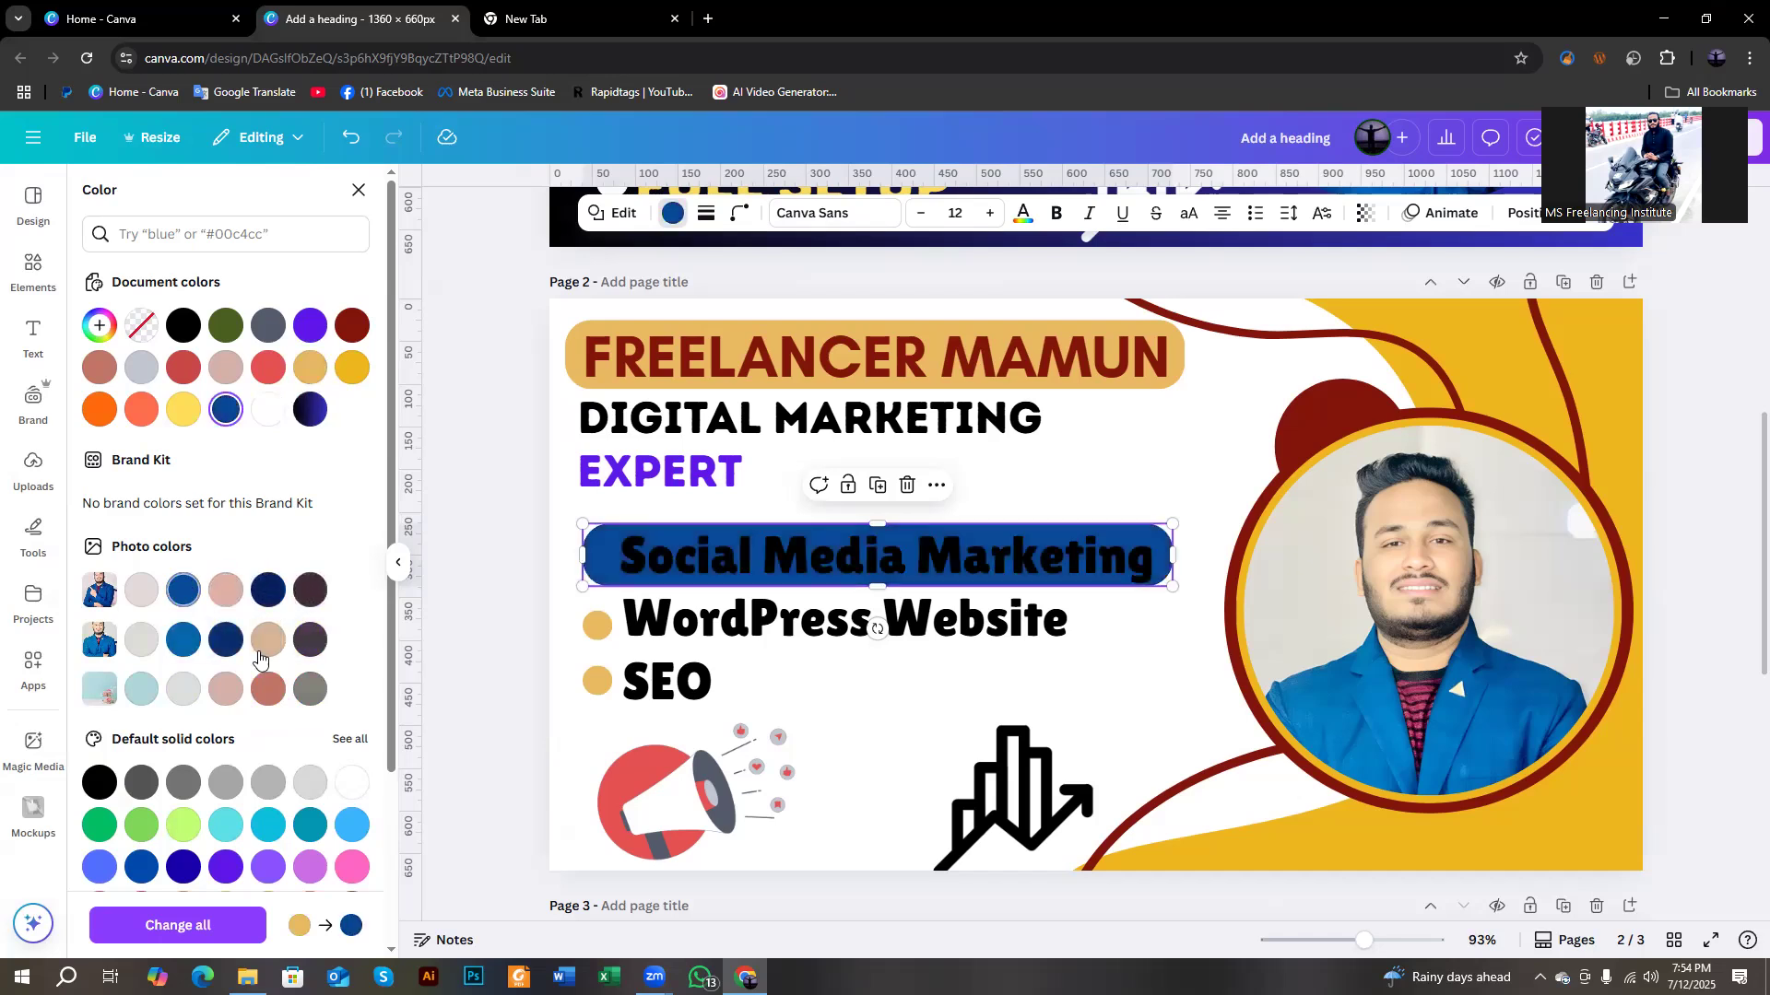
left_click(349, 789)
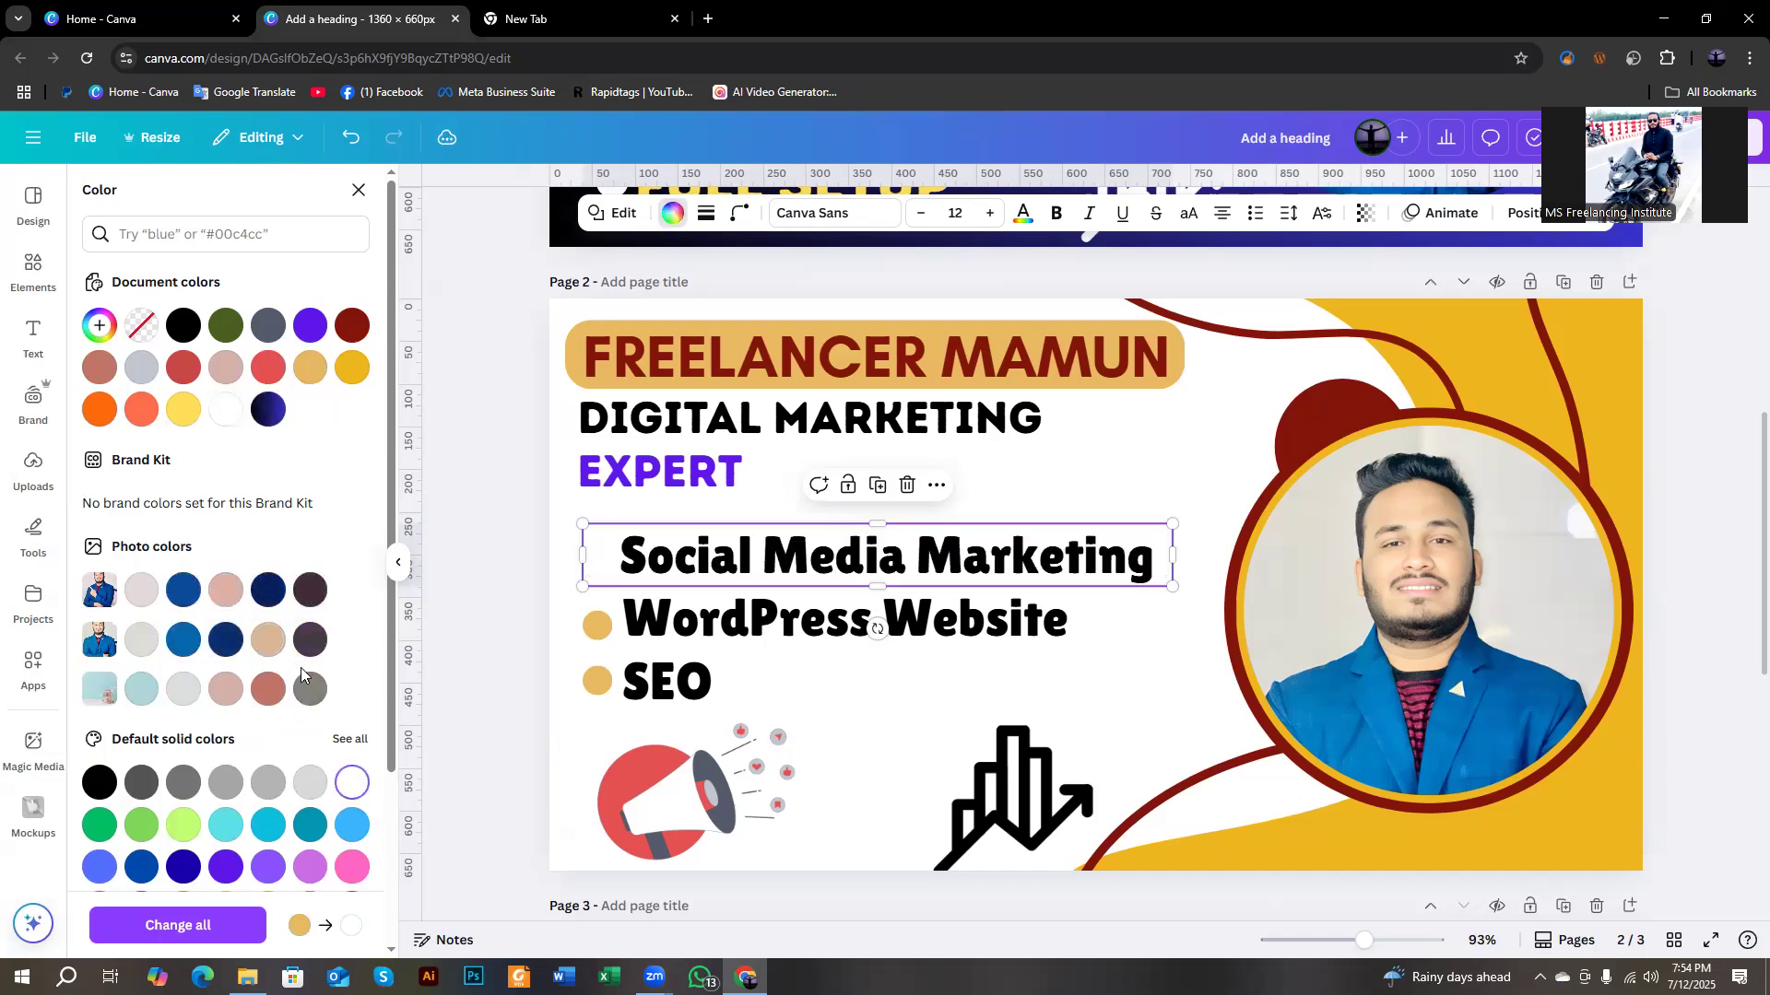
scroll(174, 671, "down", 1)
left_click(100, 690)
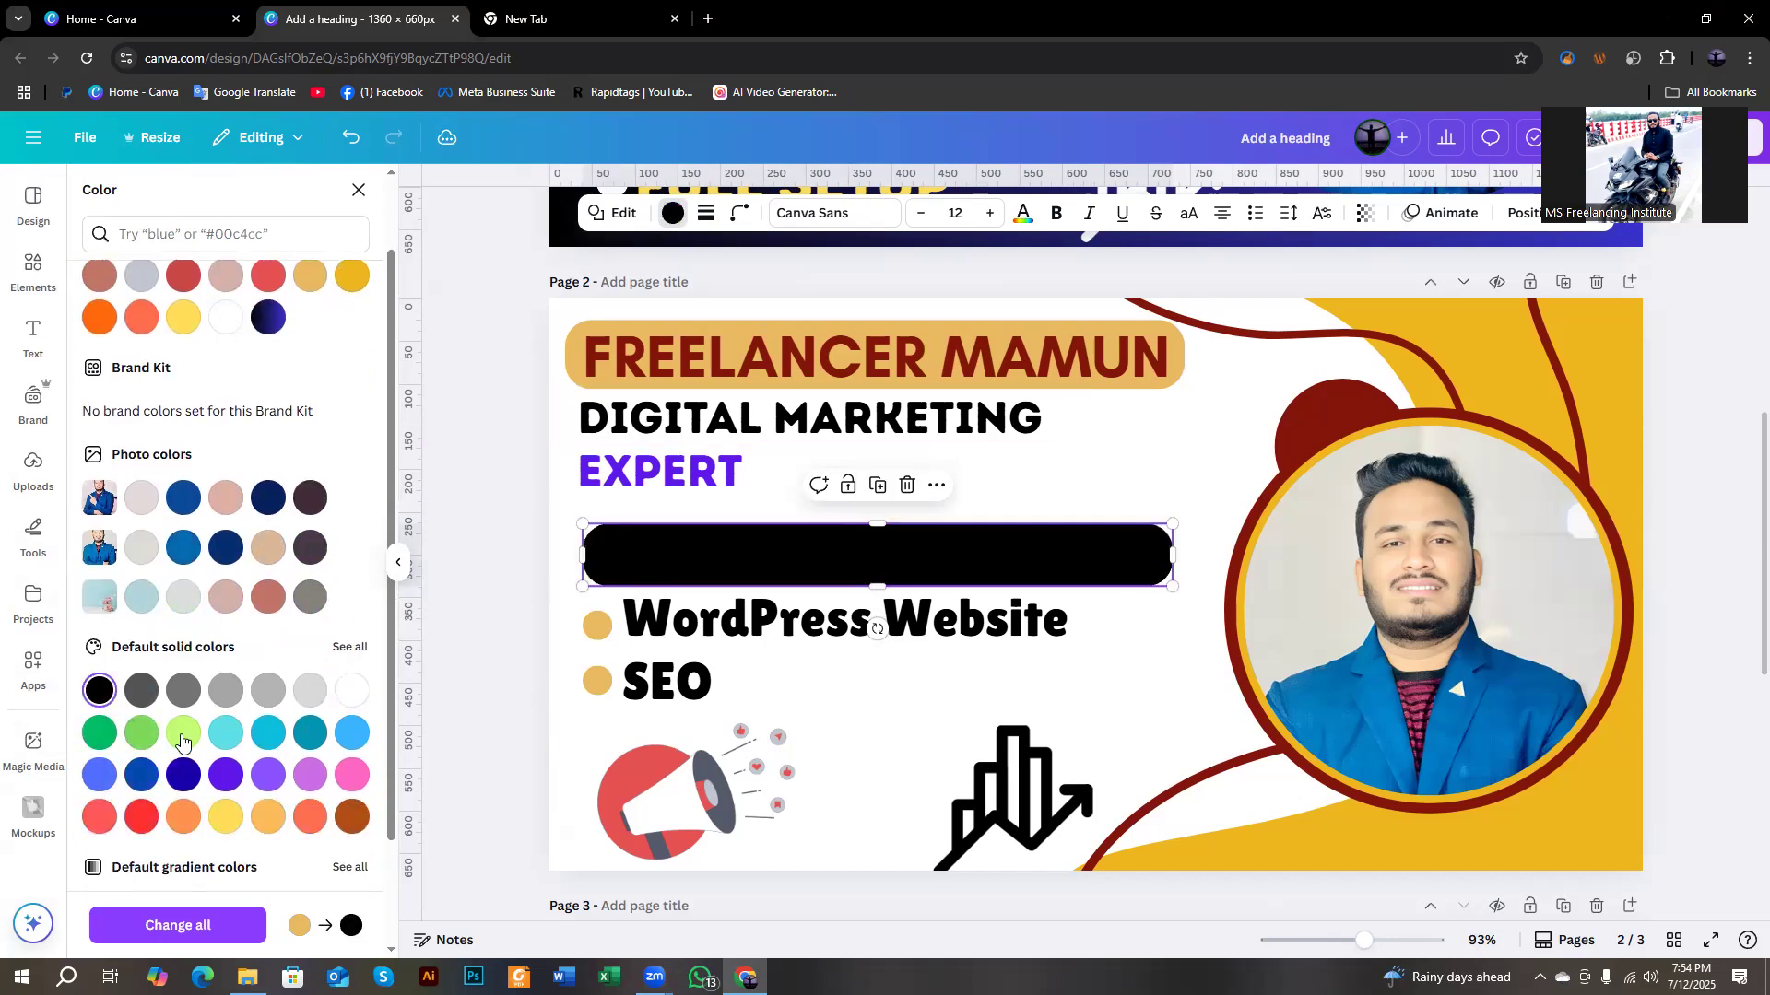
scroll(184, 745, "down", 1)
left_click(222, 680)
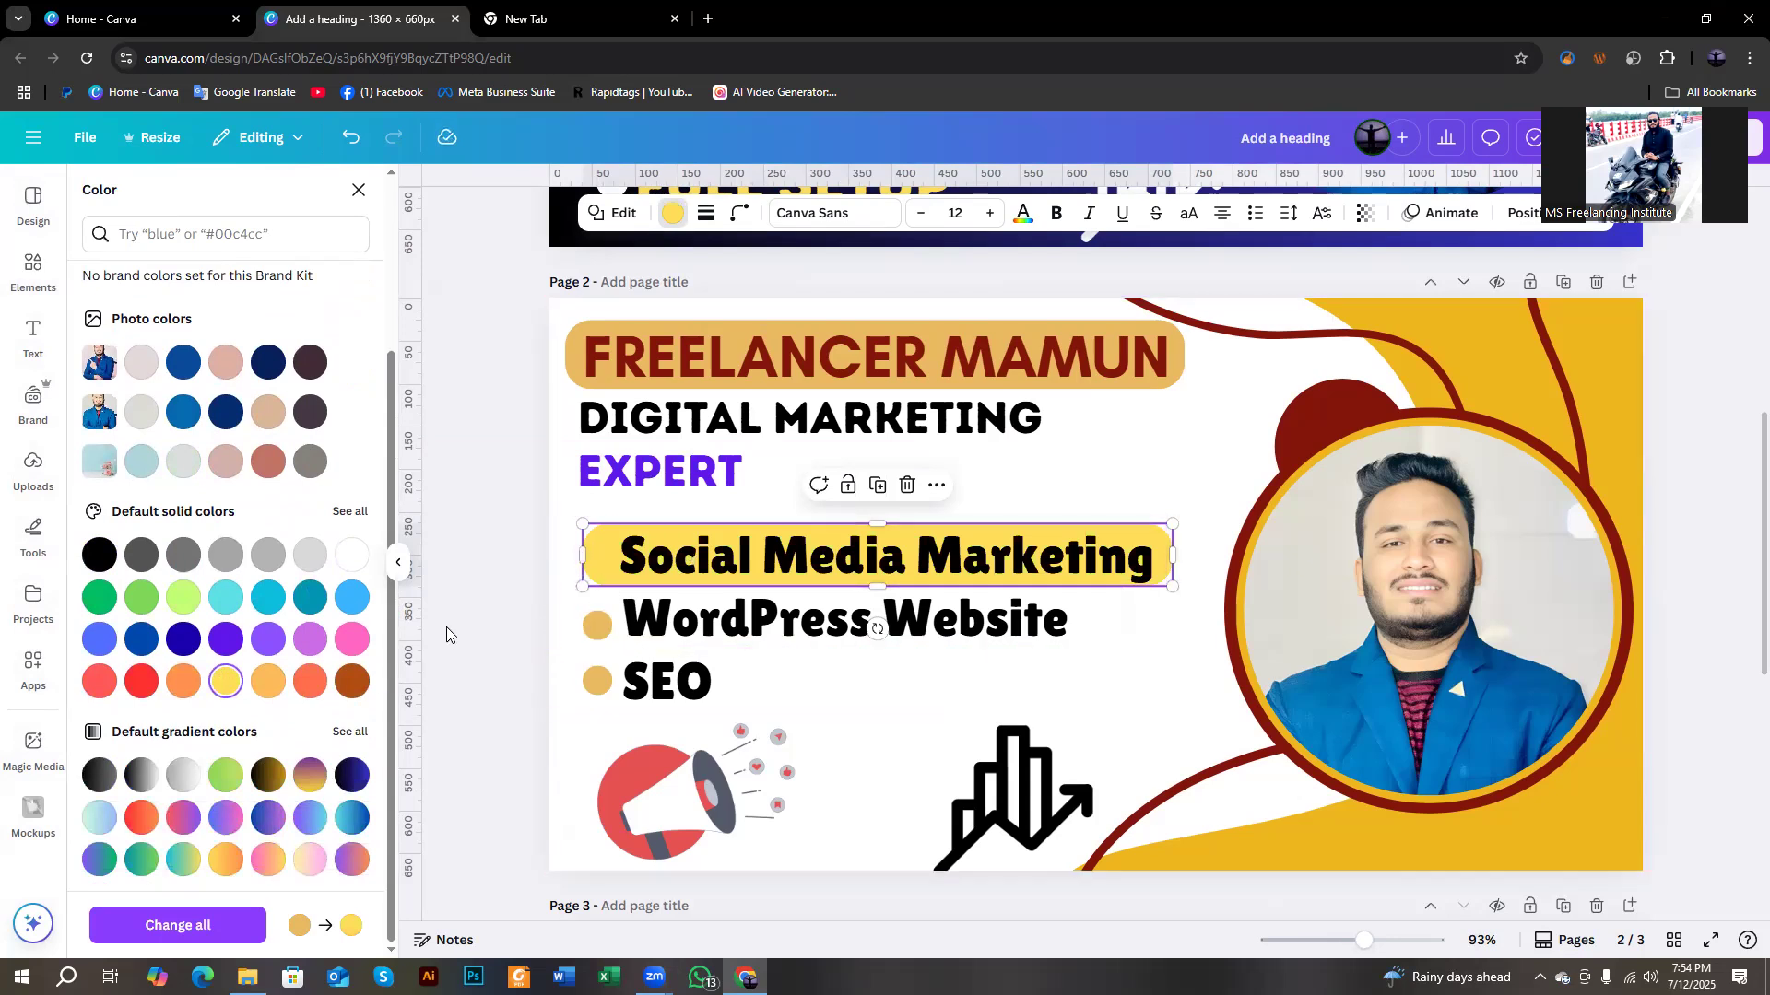
left_click_drag(588, 551, 579, 554)
Try a duplicate of the yellow bar over the "WordPress Website" line, and delete the duplicate.
left_click(880, 489)
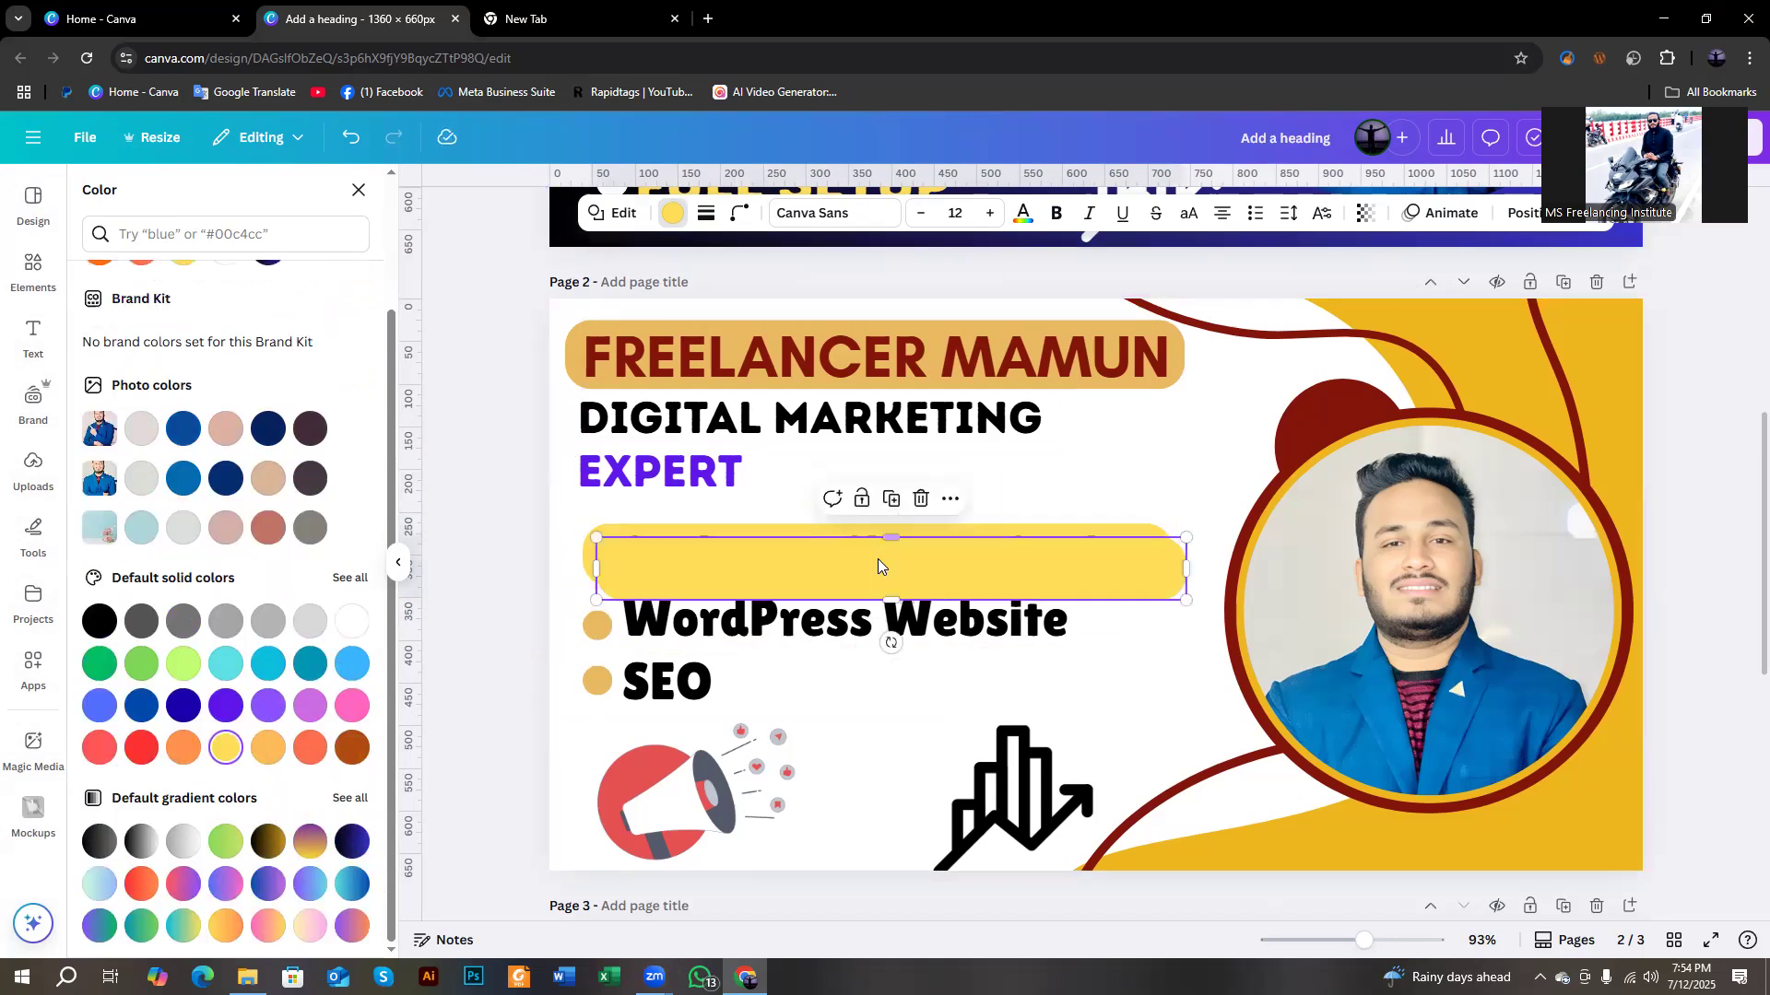
mouse_move(876, 597)
left_mouse_down()
mouse_move(863, 624)
mouse_move(860, 588)
left_mouse_up()
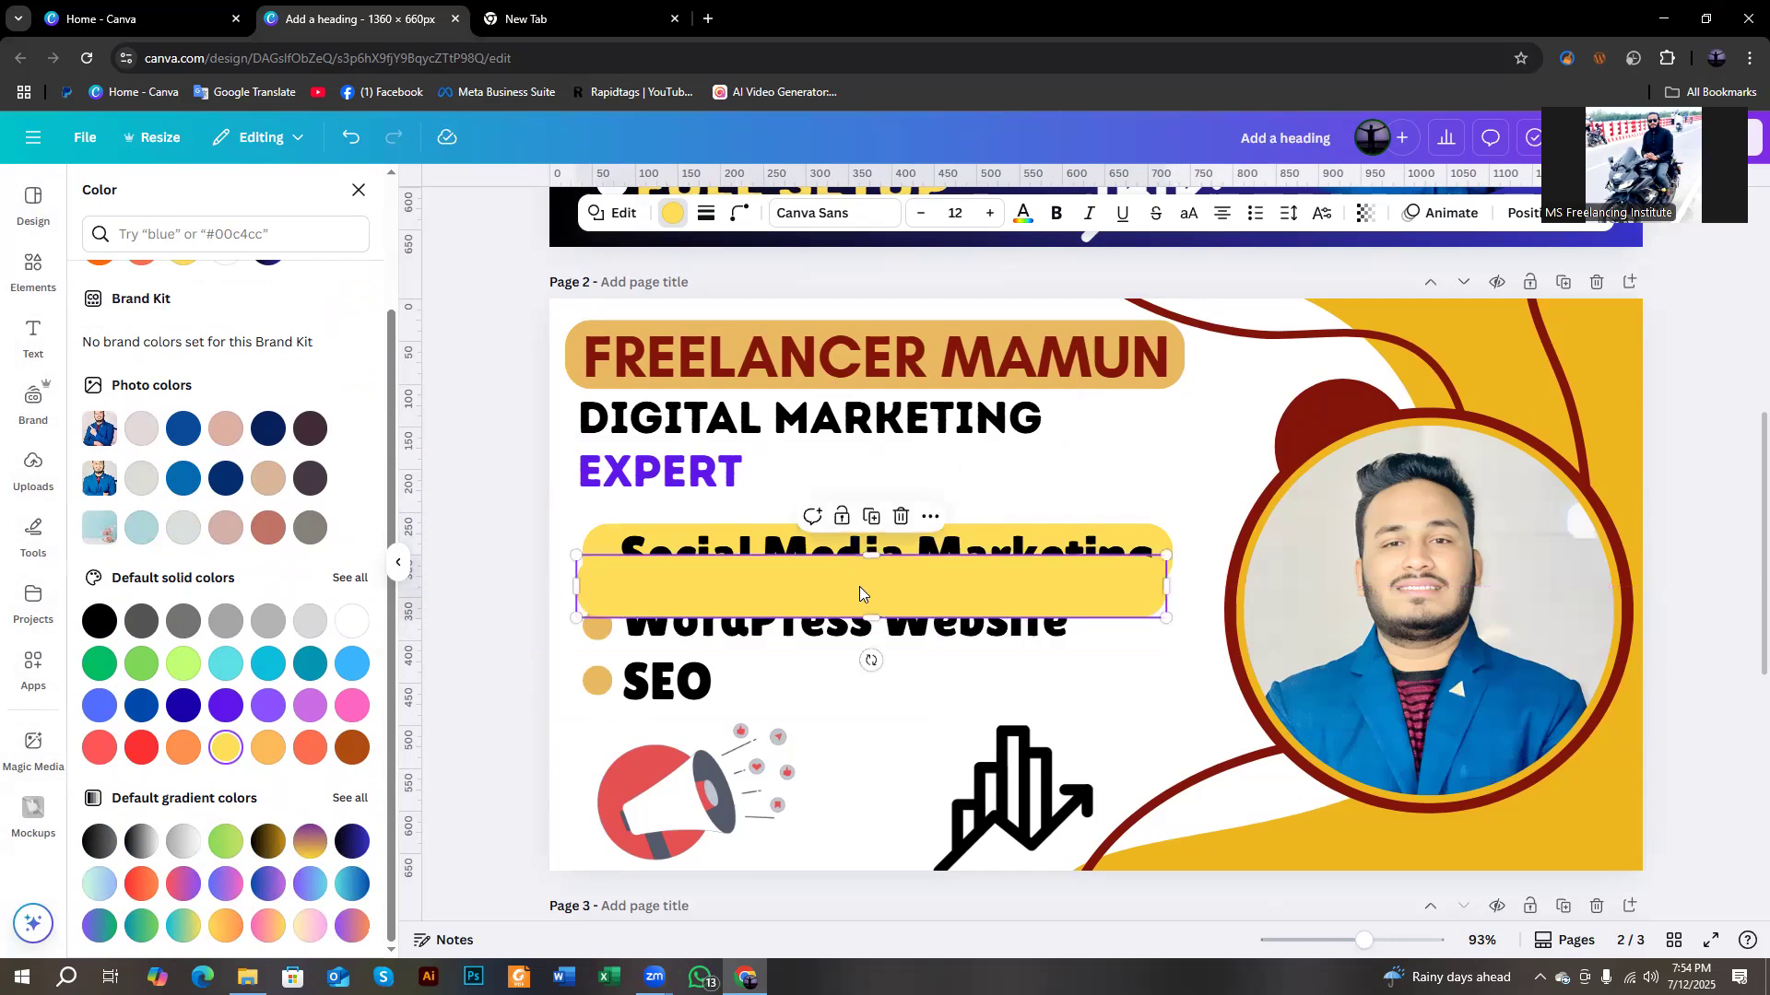
key("Delete")
Move the "WordPress Website" and "SEO" lines down on page 2 and delete the megaphone graphic.
left_click(754, 626)
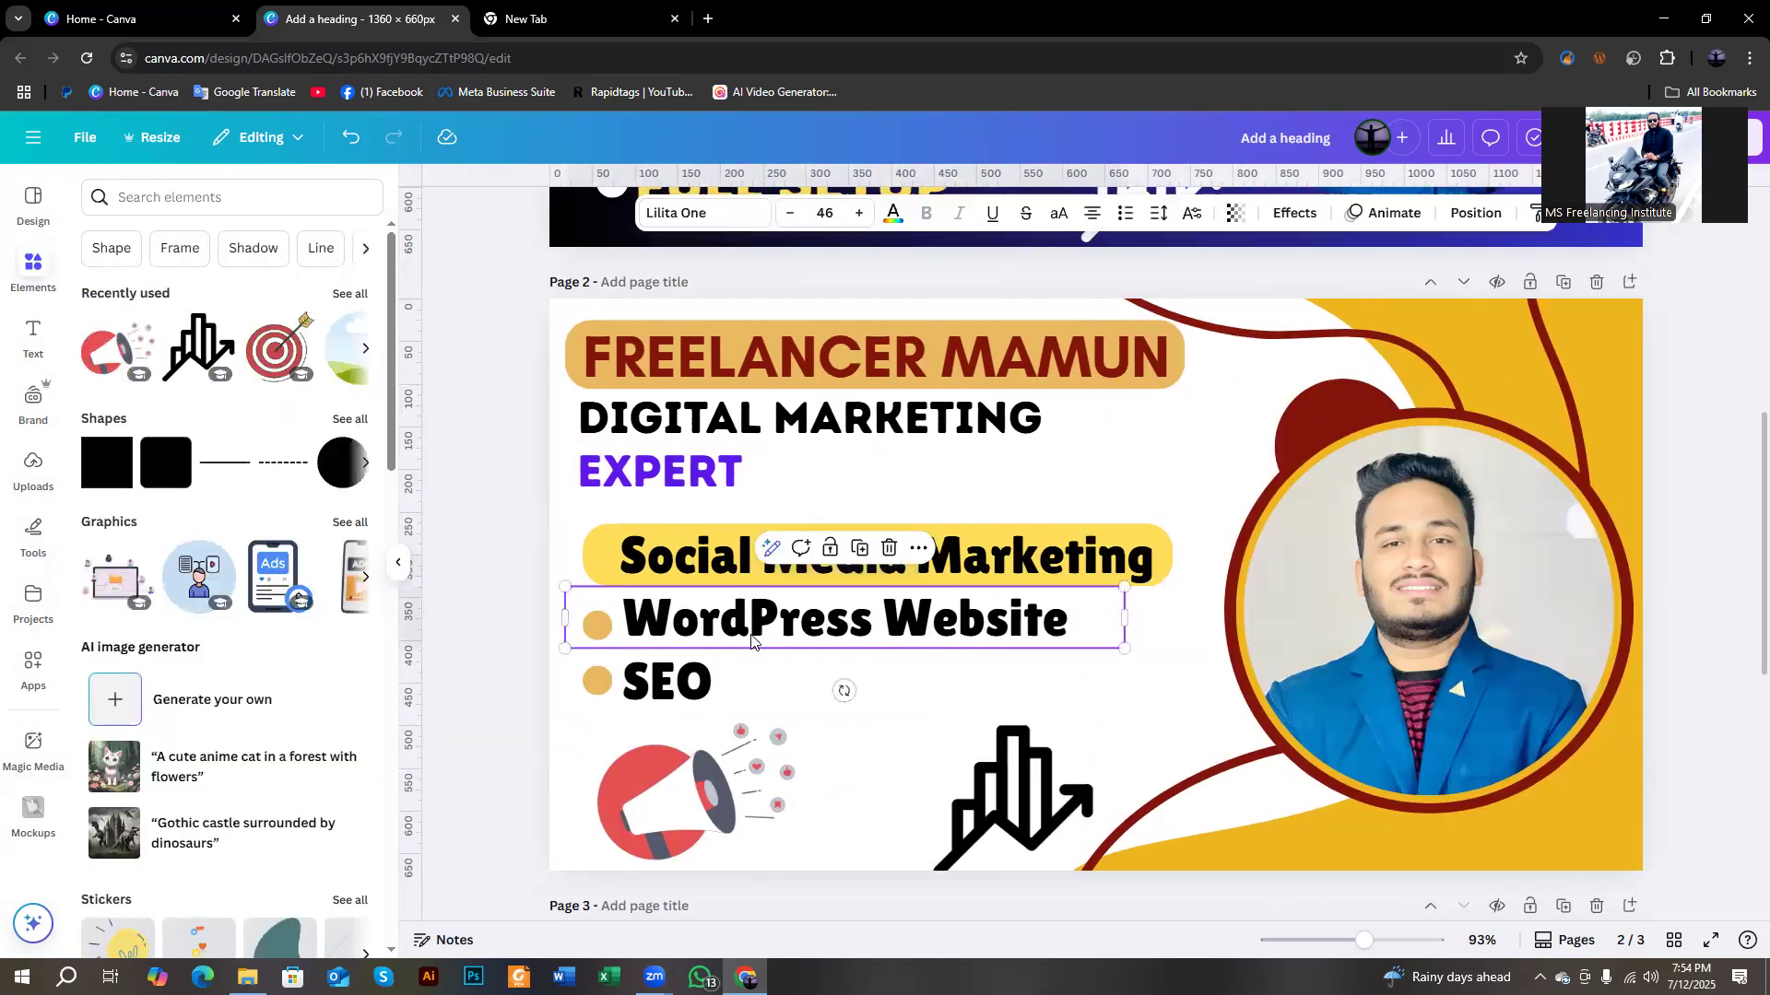
left_click_drag(755, 623, 748, 631)
left_click_drag(694, 683, 636, 693)
left_click(636, 760)
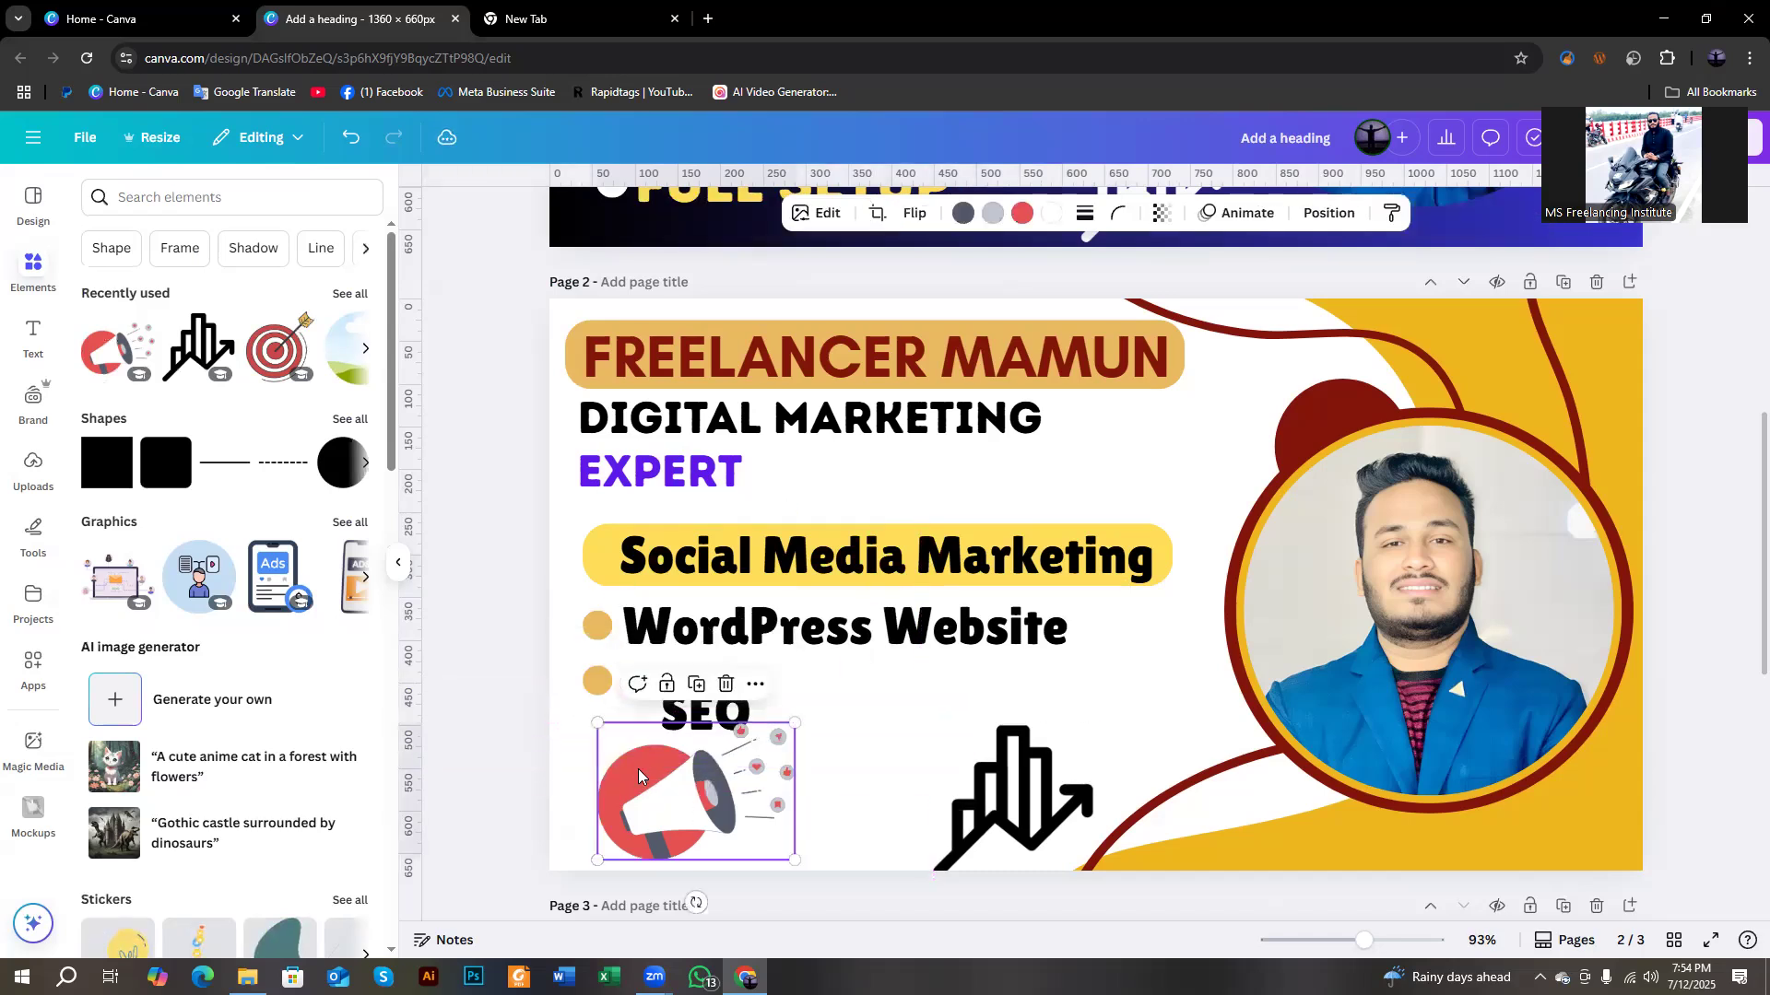
key("Delete")
Space out the "WordPress Website" and "SEO" lines with their round bullets, moving "SEO" near the bottom of page 2.
left_click(603, 679)
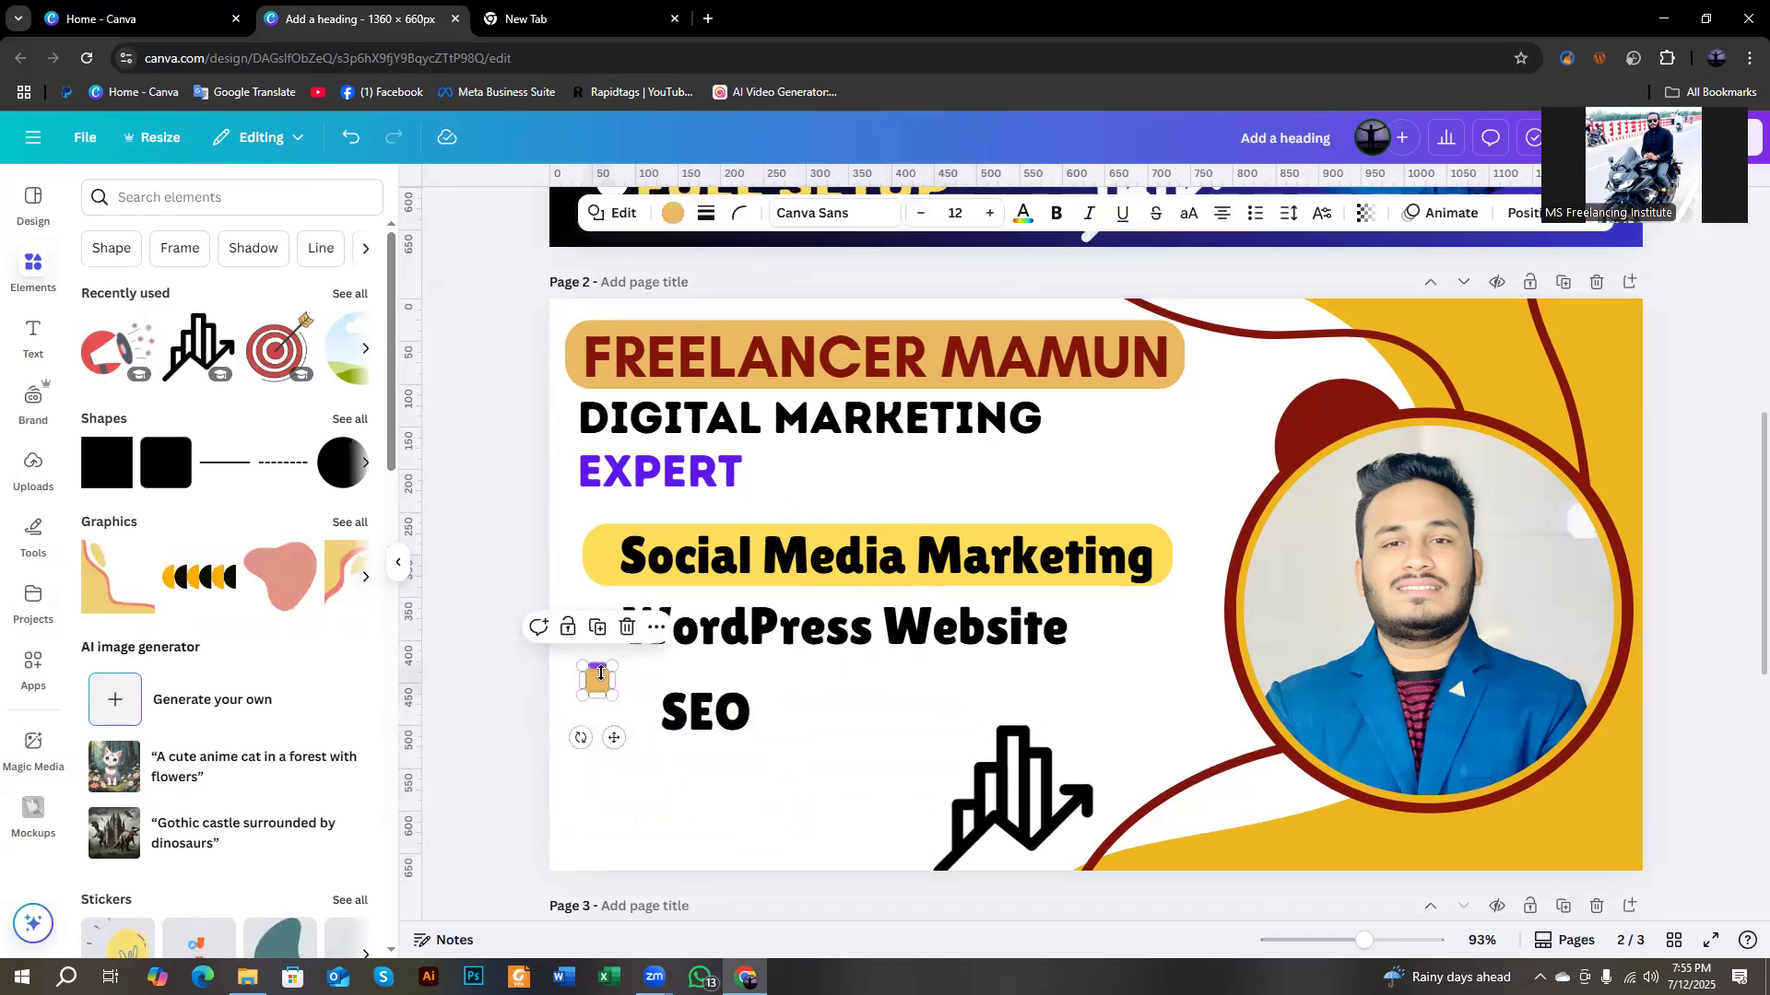
left_click_drag(604, 679, 603, 703)
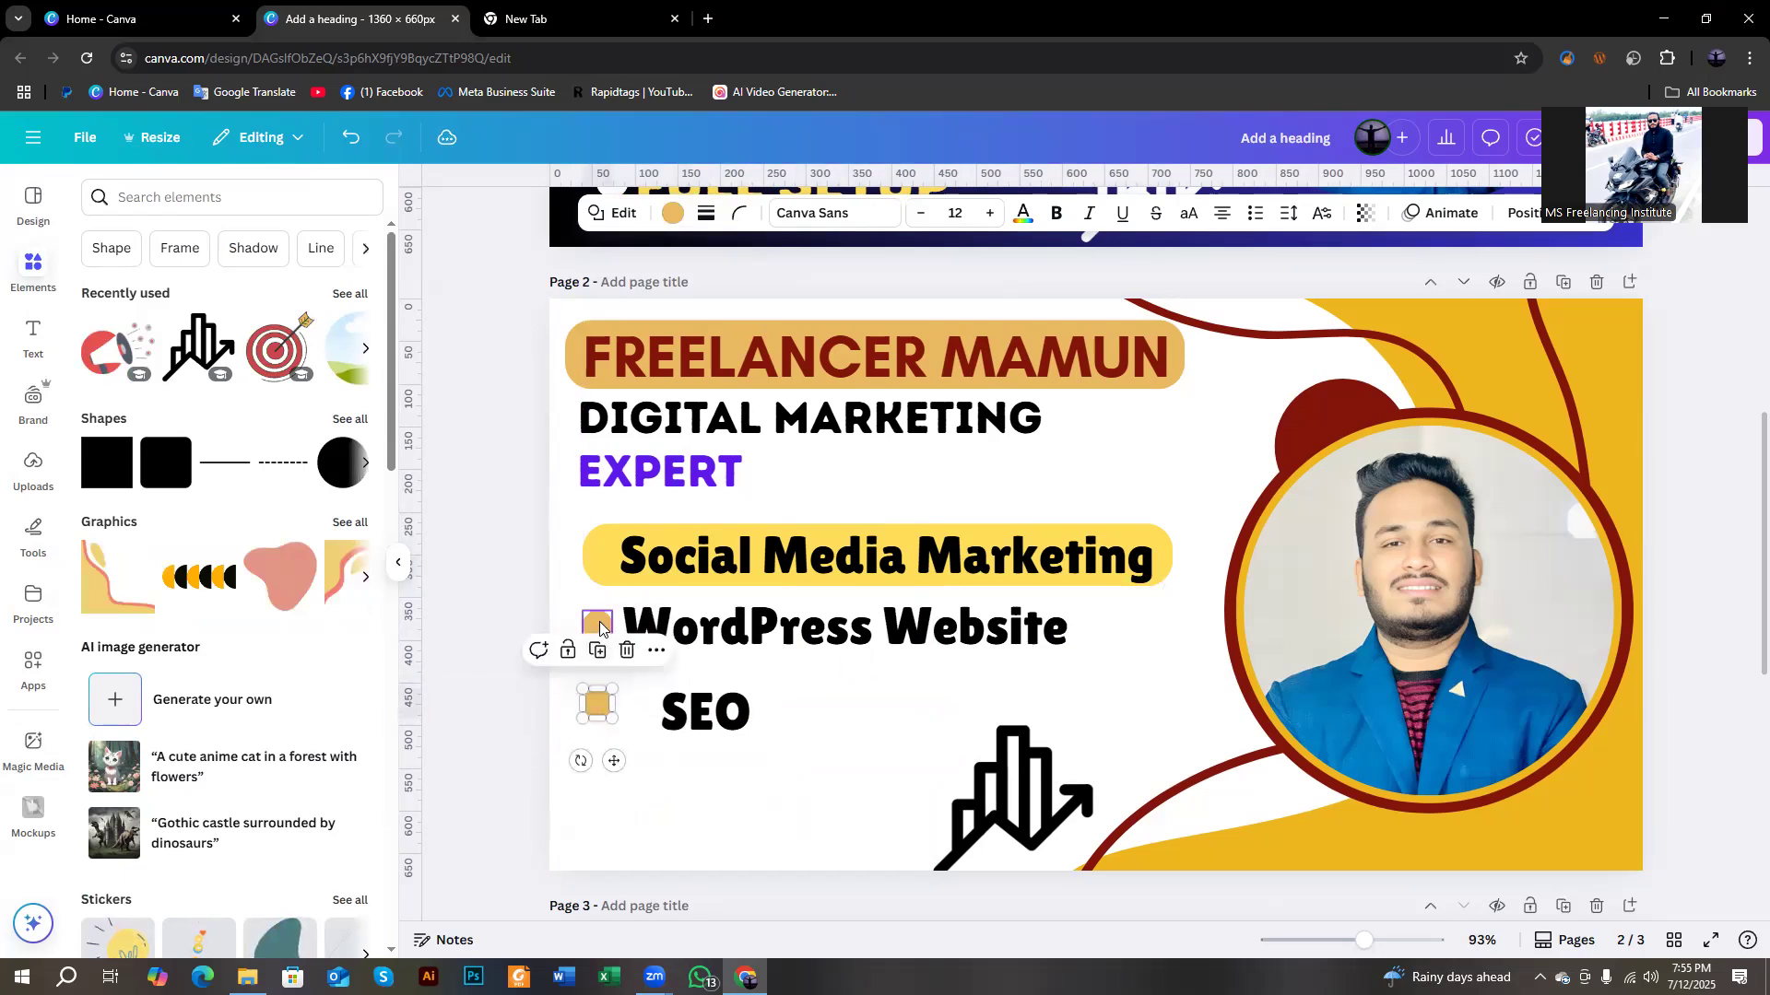
left_click(601, 626)
left_click_drag(601, 626, 577, 723)
left_click(586, 703)
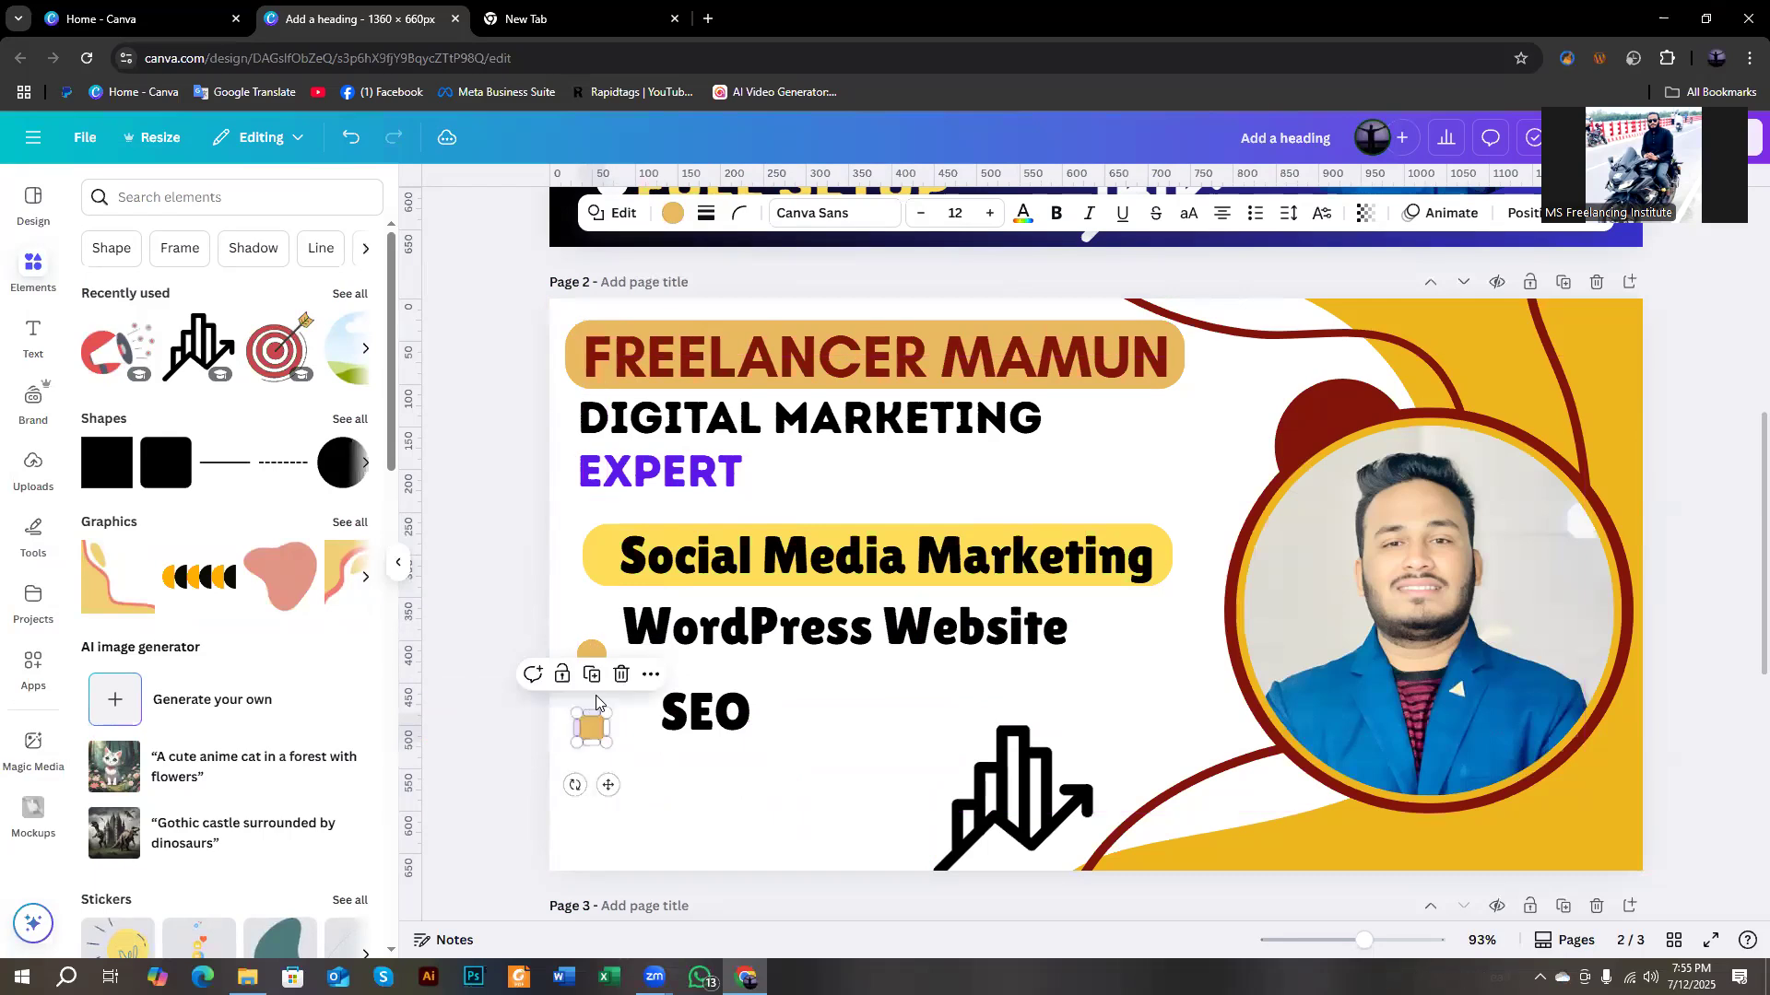
left_click(604, 647)
left_click_drag(604, 647, 609, 649)
left_click_drag(735, 630, 734, 664)
left_click_drag(711, 727, 715, 820)
left_click_drag(591, 728, 591, 834)
Duplicate the yellow bar behind "Social Media Marketing" and place the copy over the "WordPress Website" line.
left_click(594, 569)
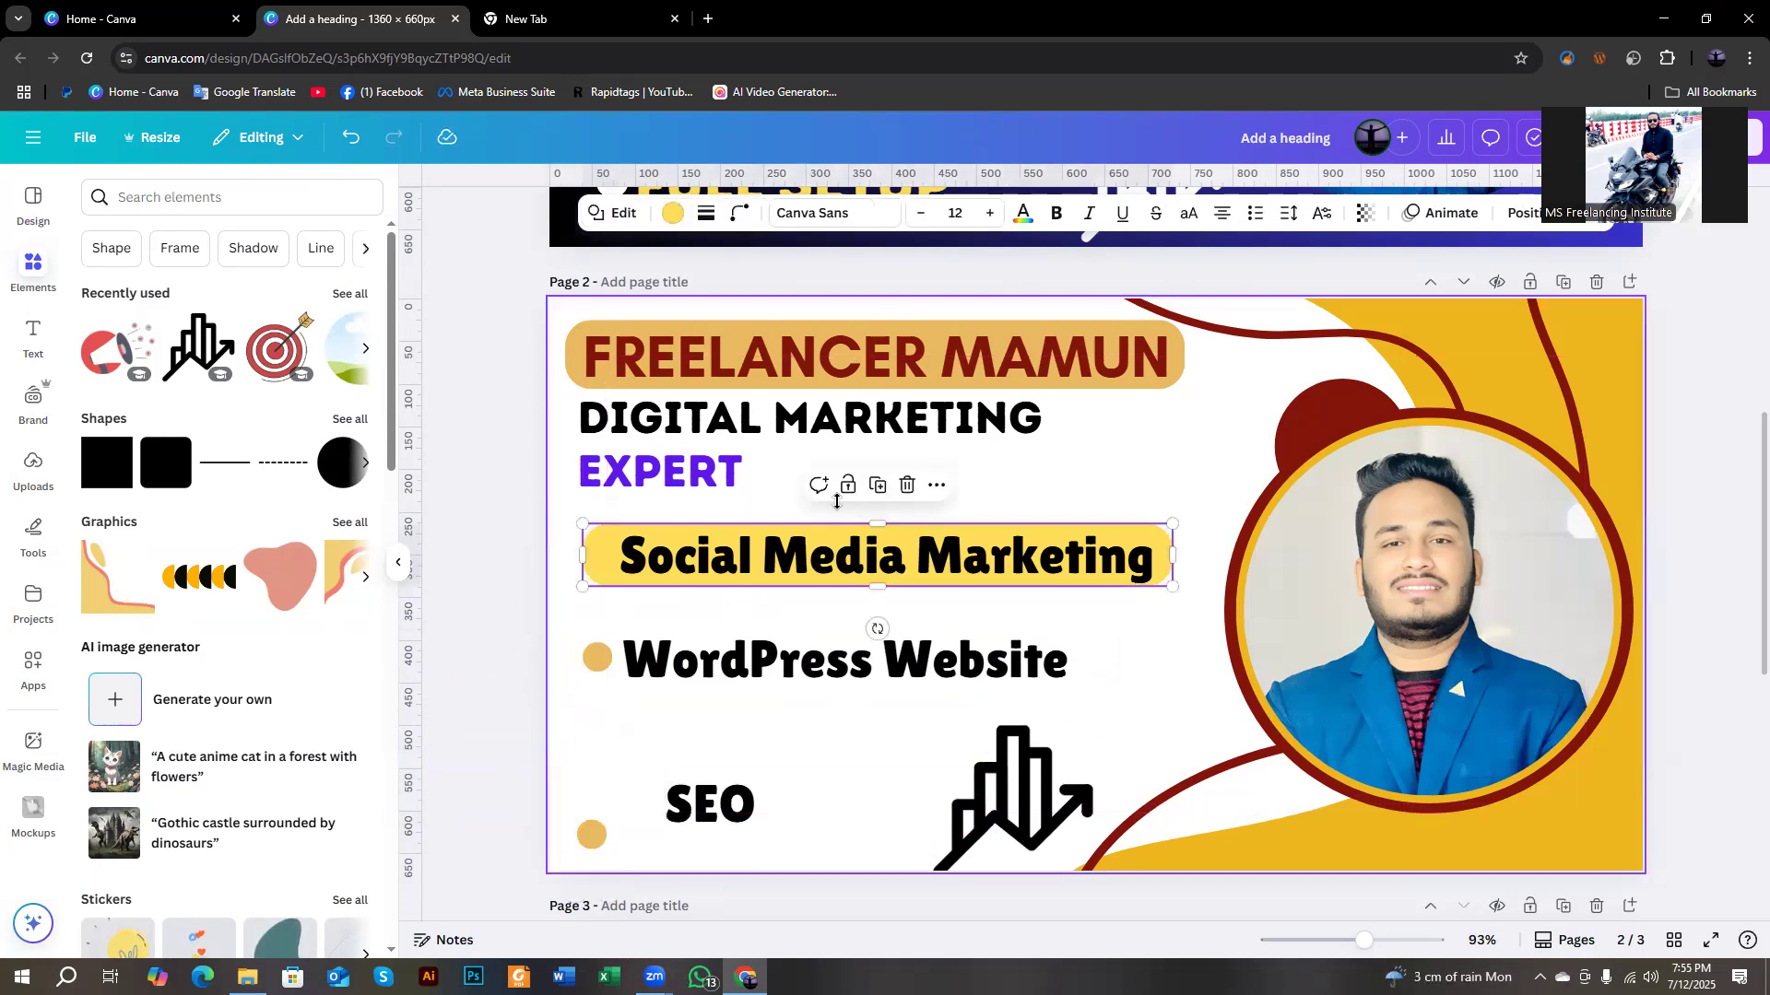
left_click(877, 485)
left_click_drag(883, 590, 864, 680)
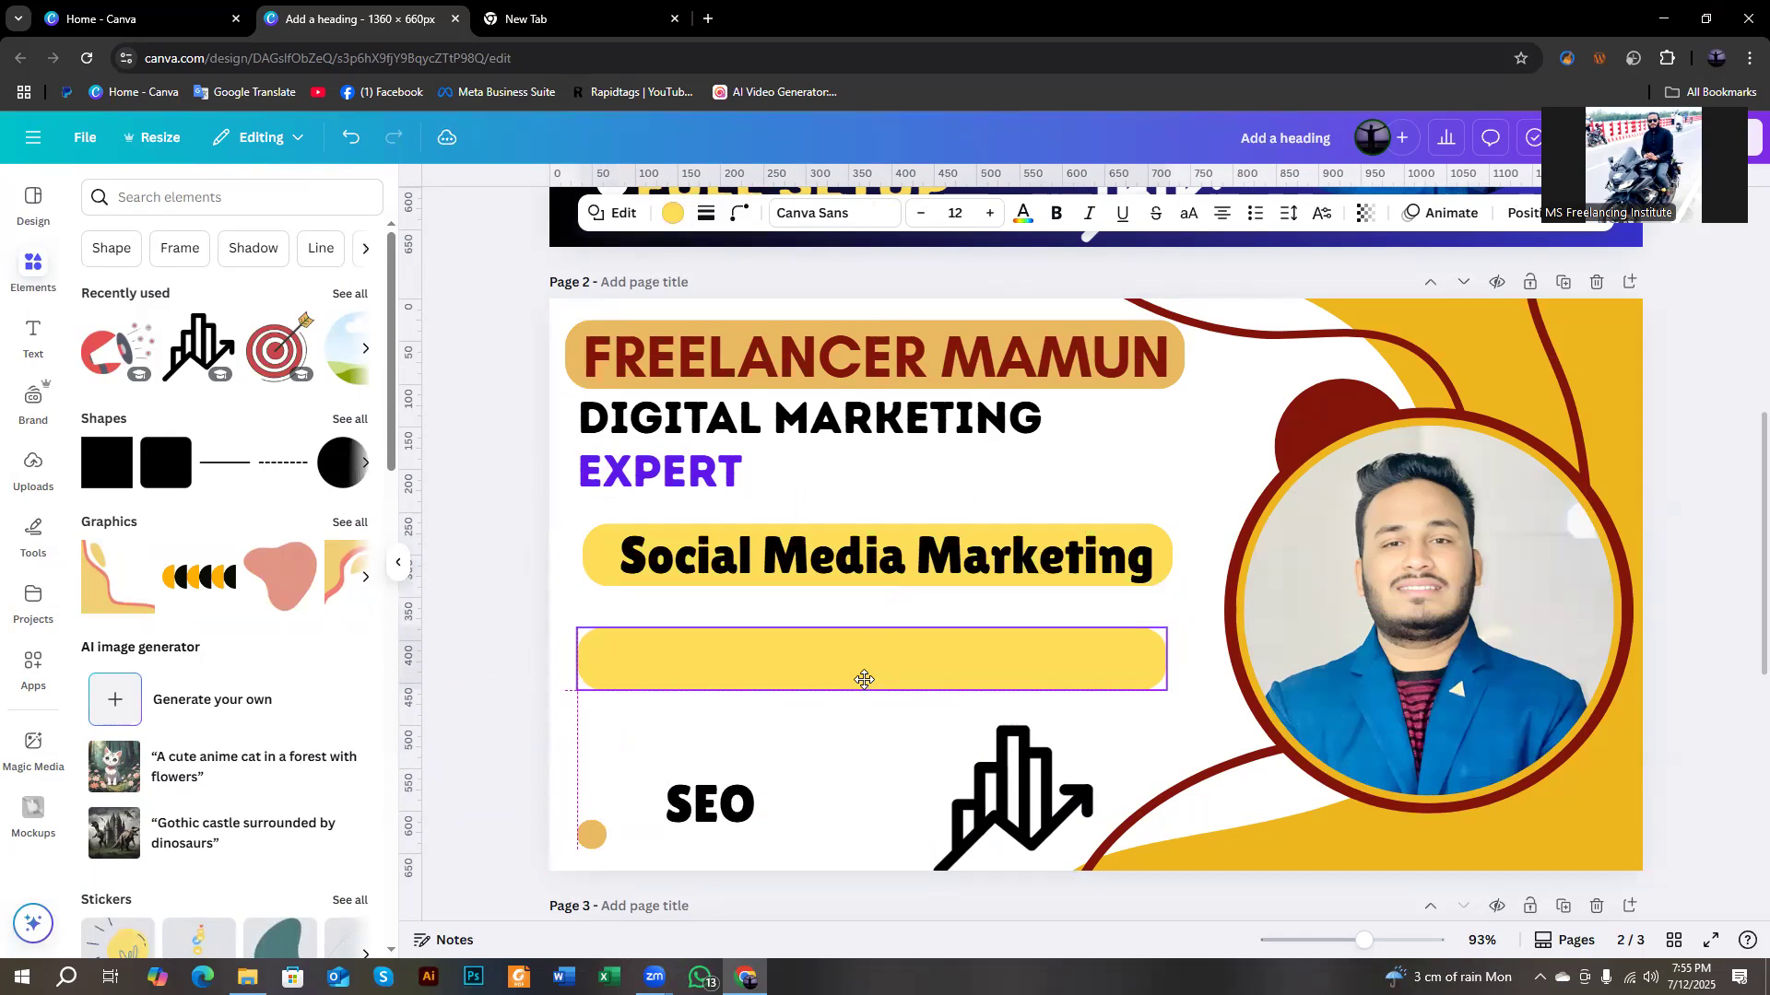
Reorder the layers so both yellow bars sit behind their text lines and round bullets.
left_click(1523, 212)
left_click(302, 235)
left_click_drag(245, 355, 277, 811)
left_click_drag(247, 363, 254, 542)
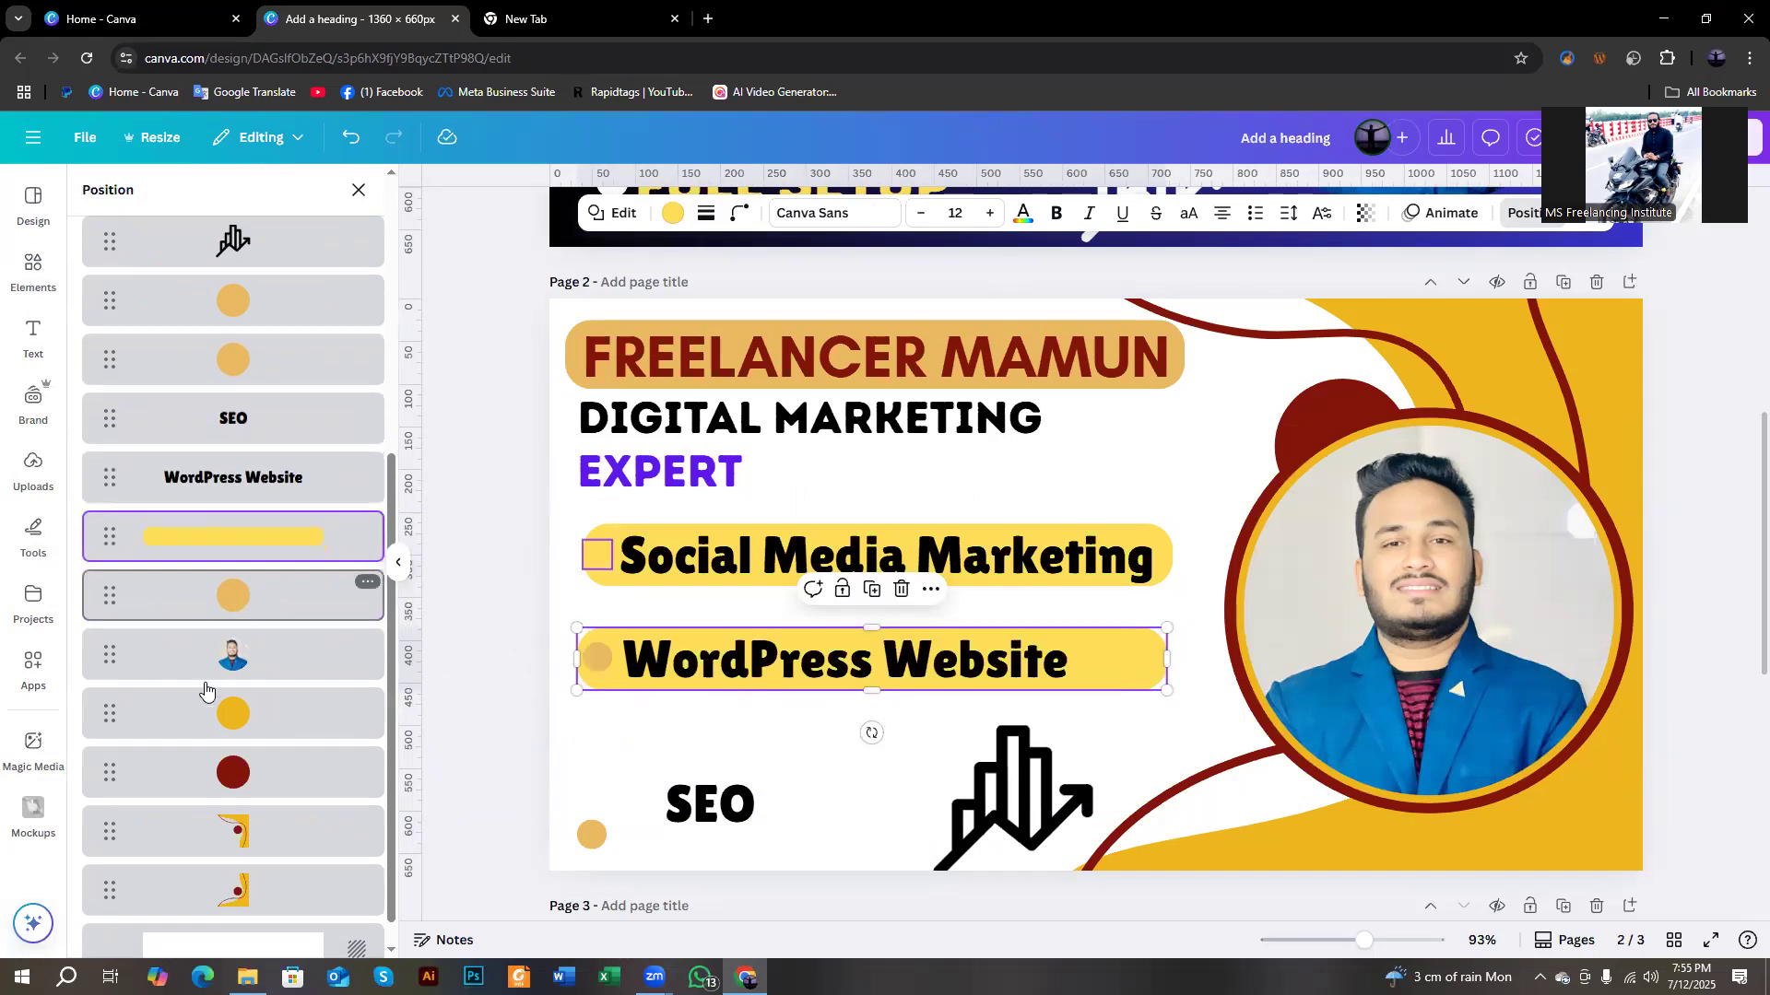
scroll(221, 682, "up", 5)
left_click_drag(251, 604, 250, 786)
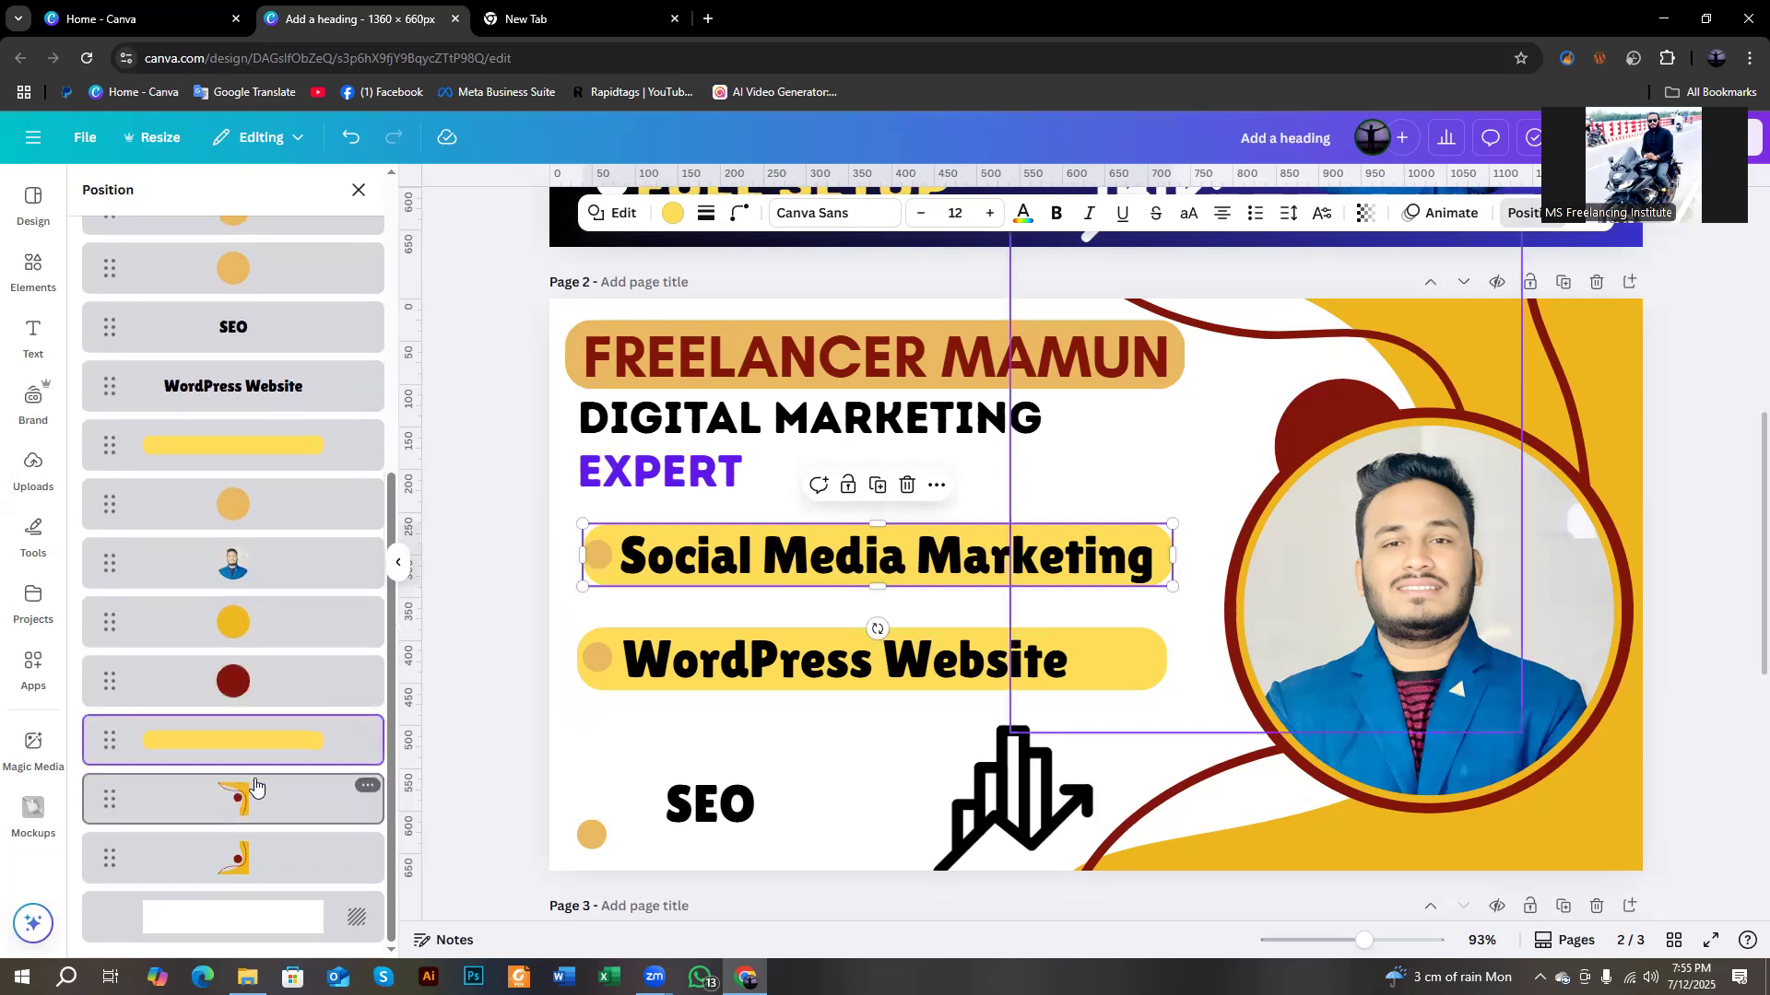
Delete the bullet beside "Social Media Marketing" and shorten its yellow bar from the left to about 673 wide.
left_click(605, 557)
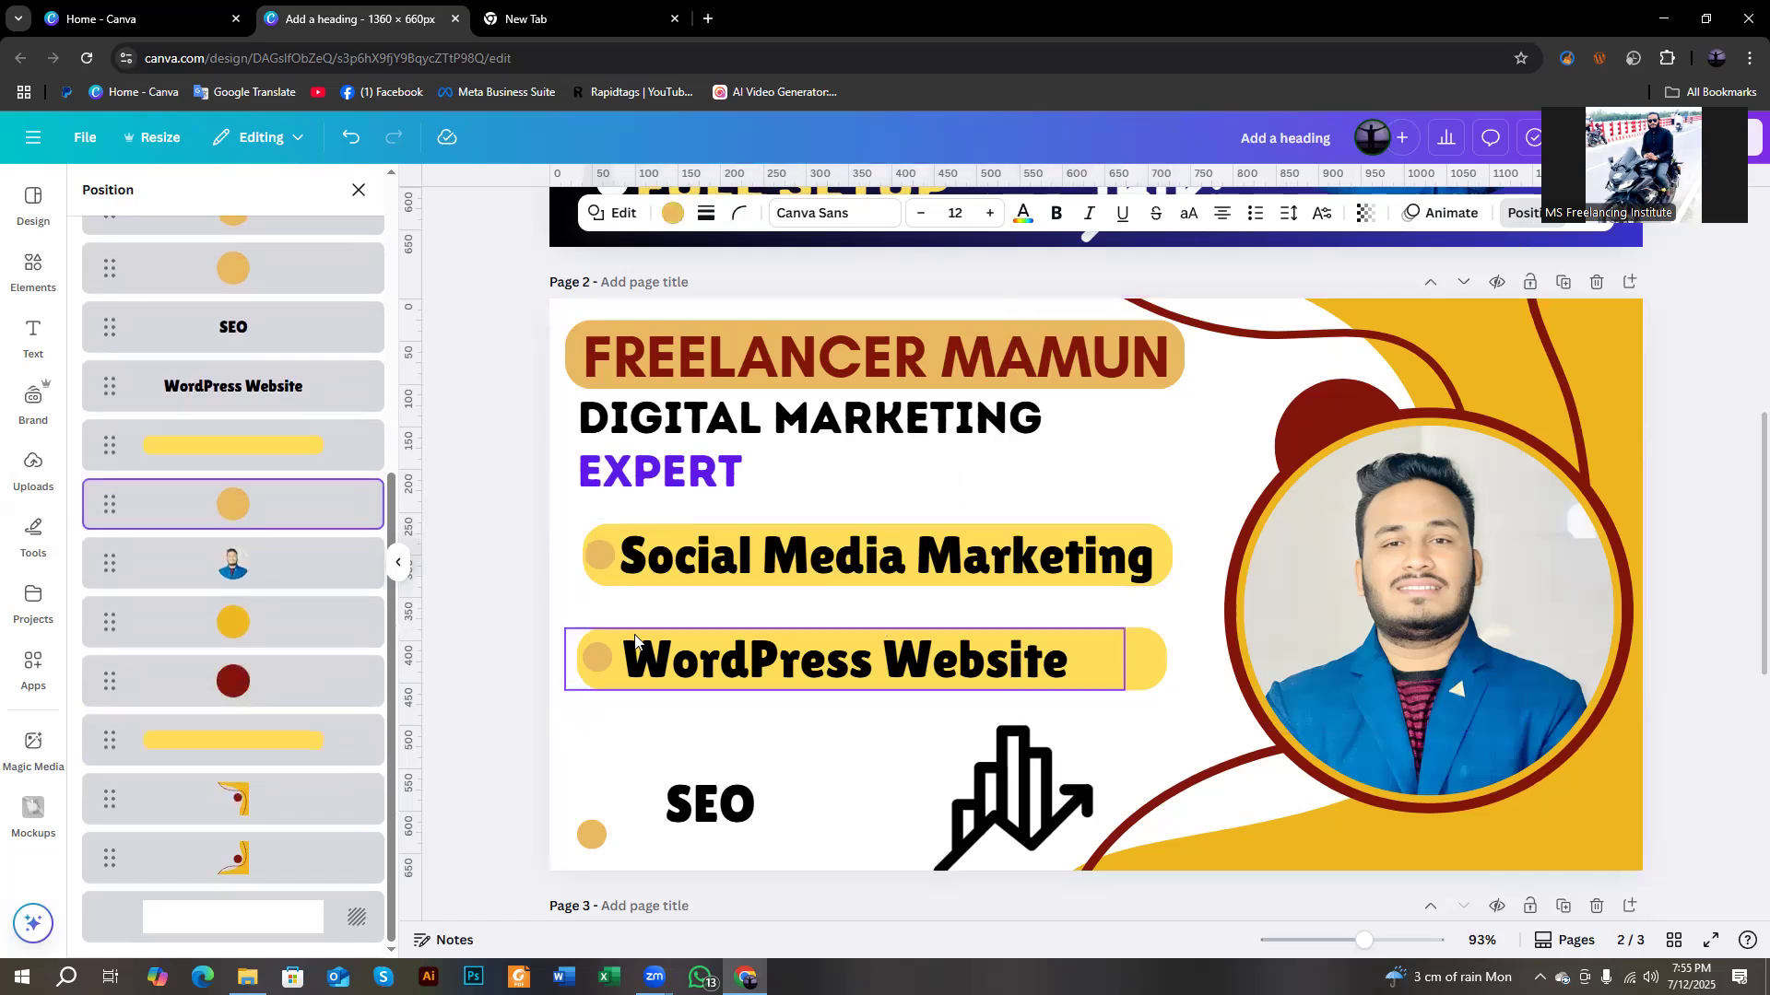
key("Delete")
left_click(598, 572)
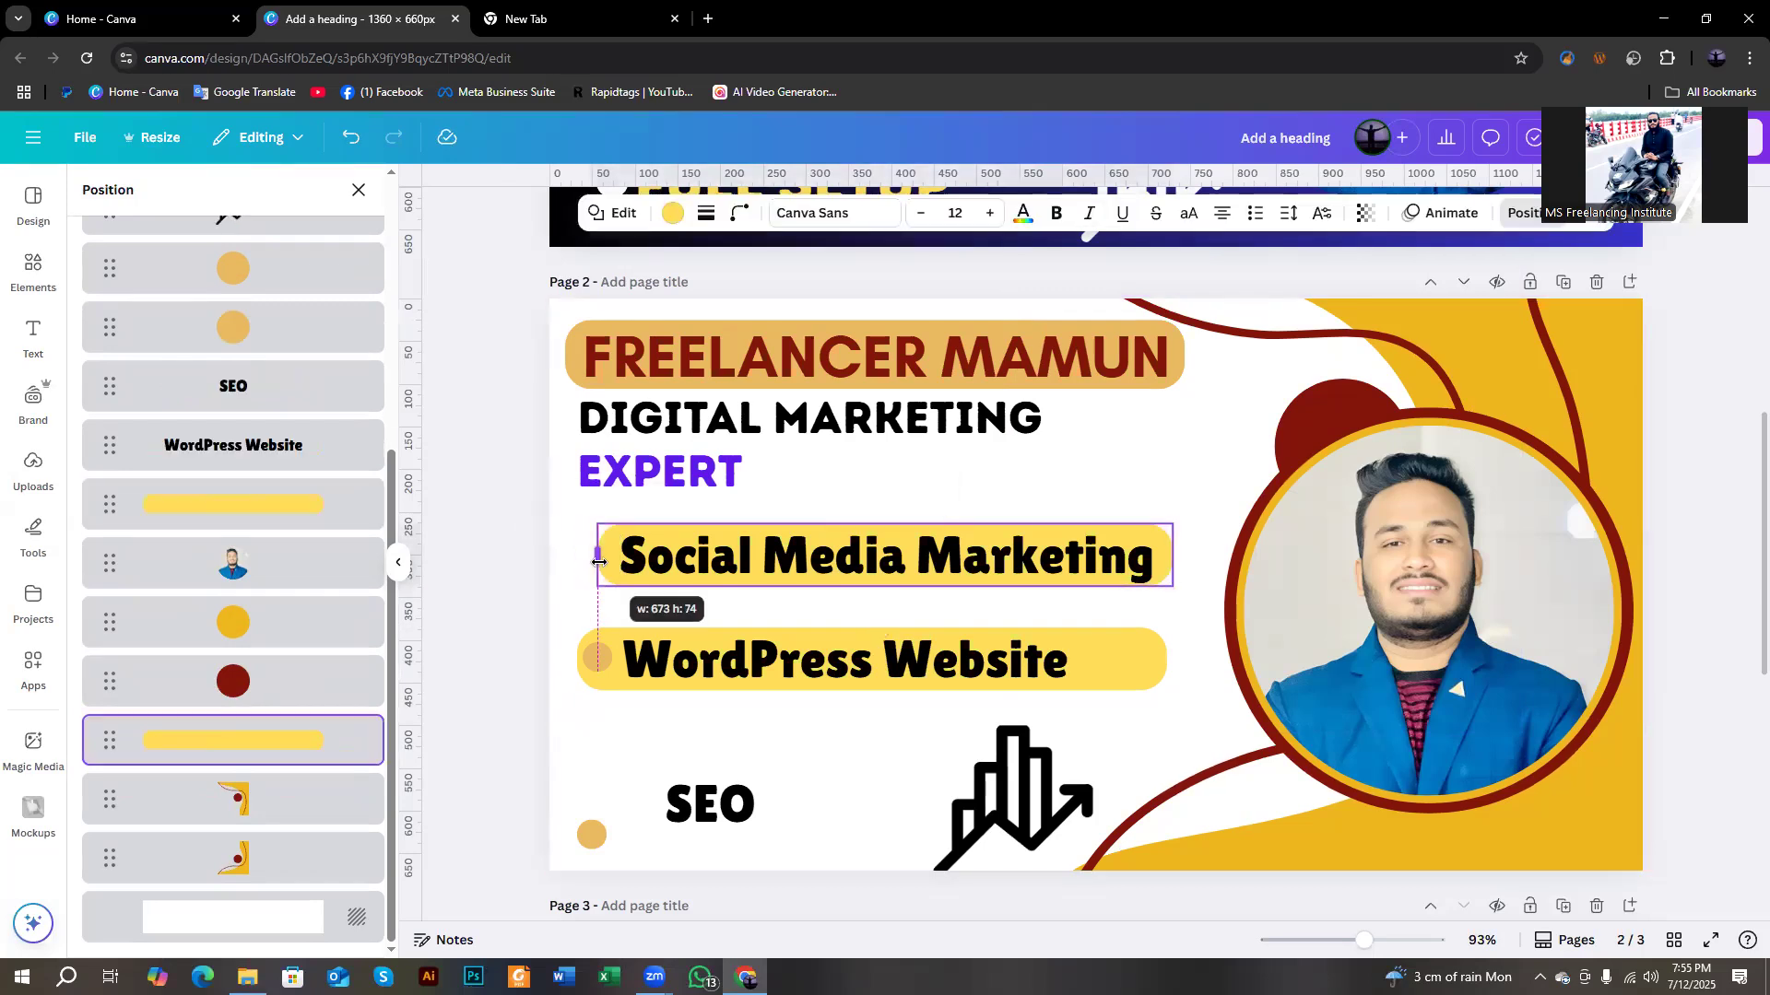
Delete the bullet beside "WordPress Website" and shift that text slightly left on its yellow bar.
left_click(603, 660)
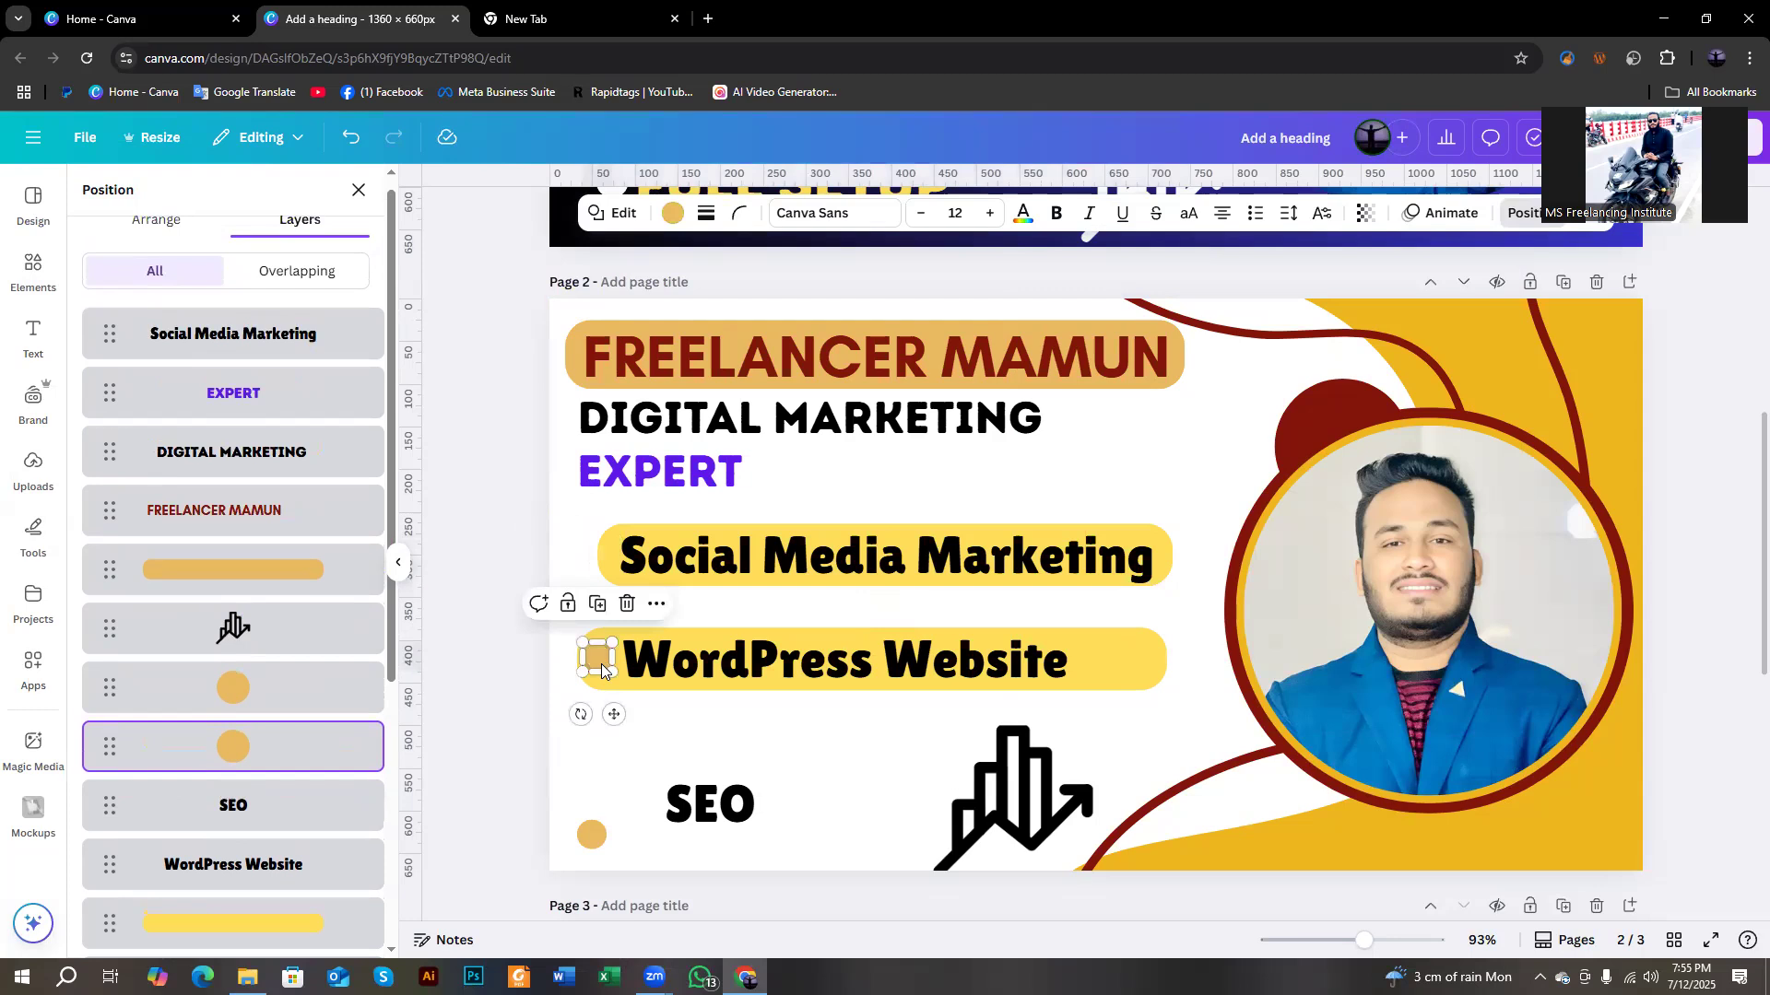
key("Delete")
left_click(595, 667)
left_click_drag(567, 666, 554, 660)
left_click(573, 612)
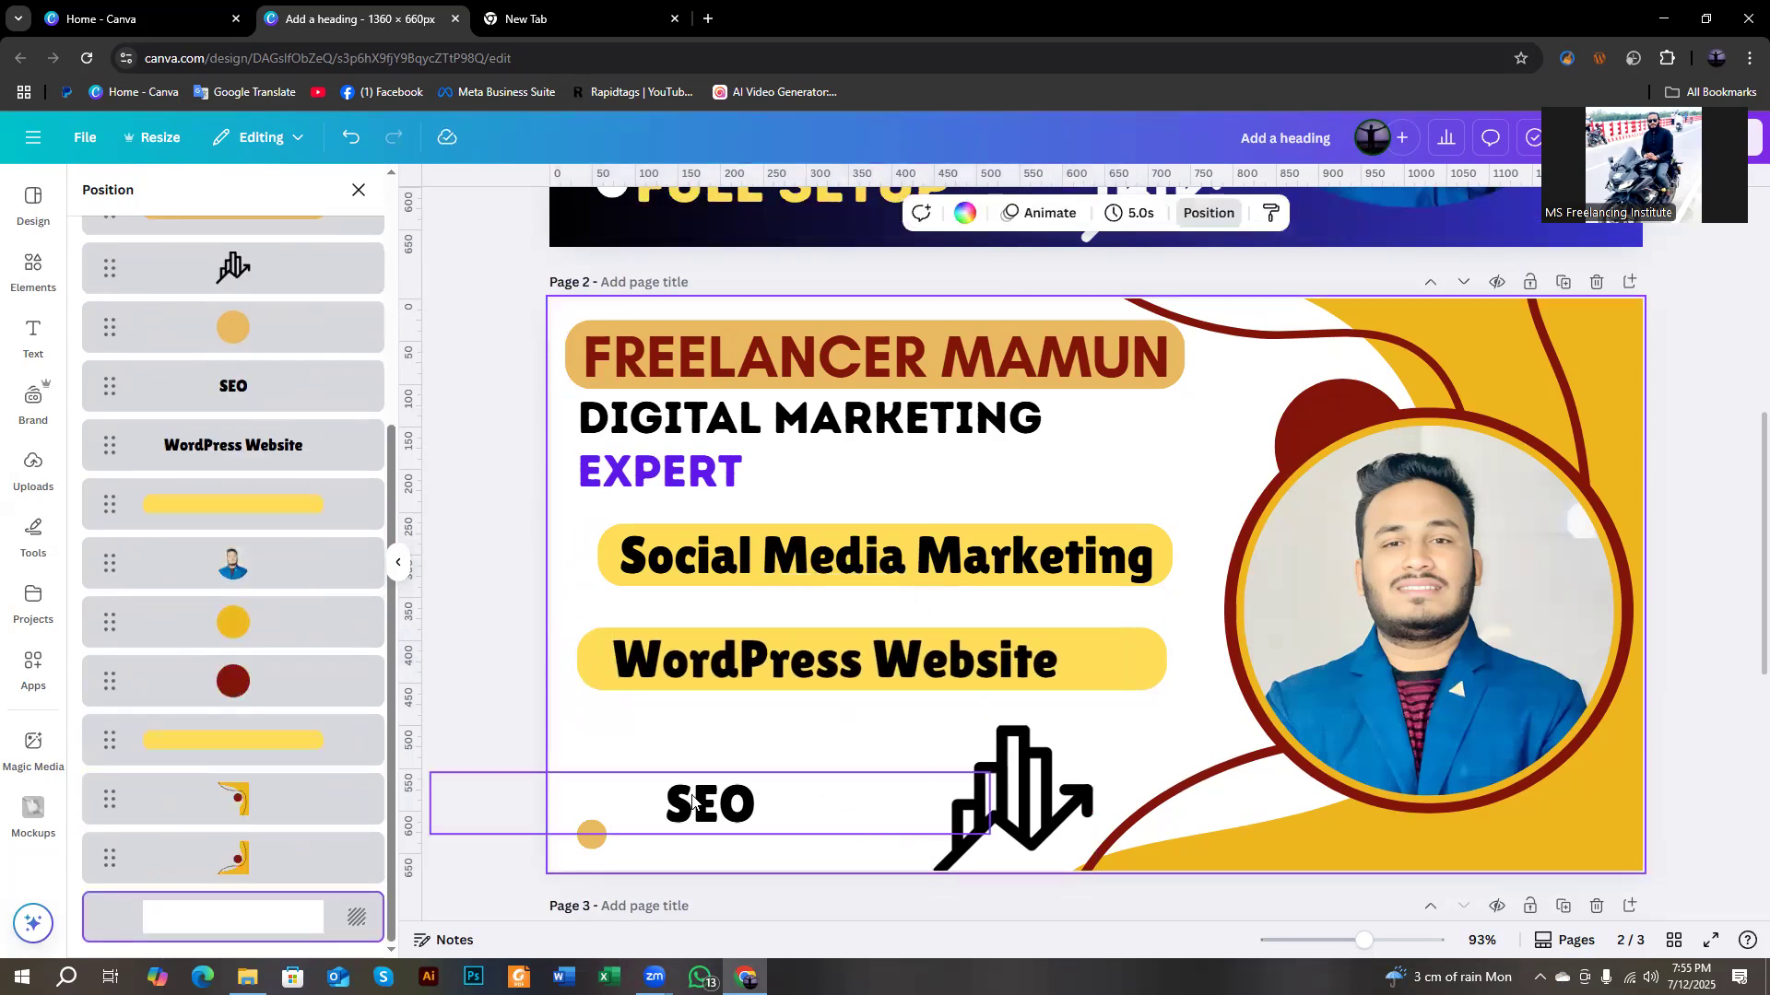
Delete the remaining round bullet and move the "SEO" text directly beneath the "WordPress Website" bar.
left_click_drag(675, 811, 685, 761)
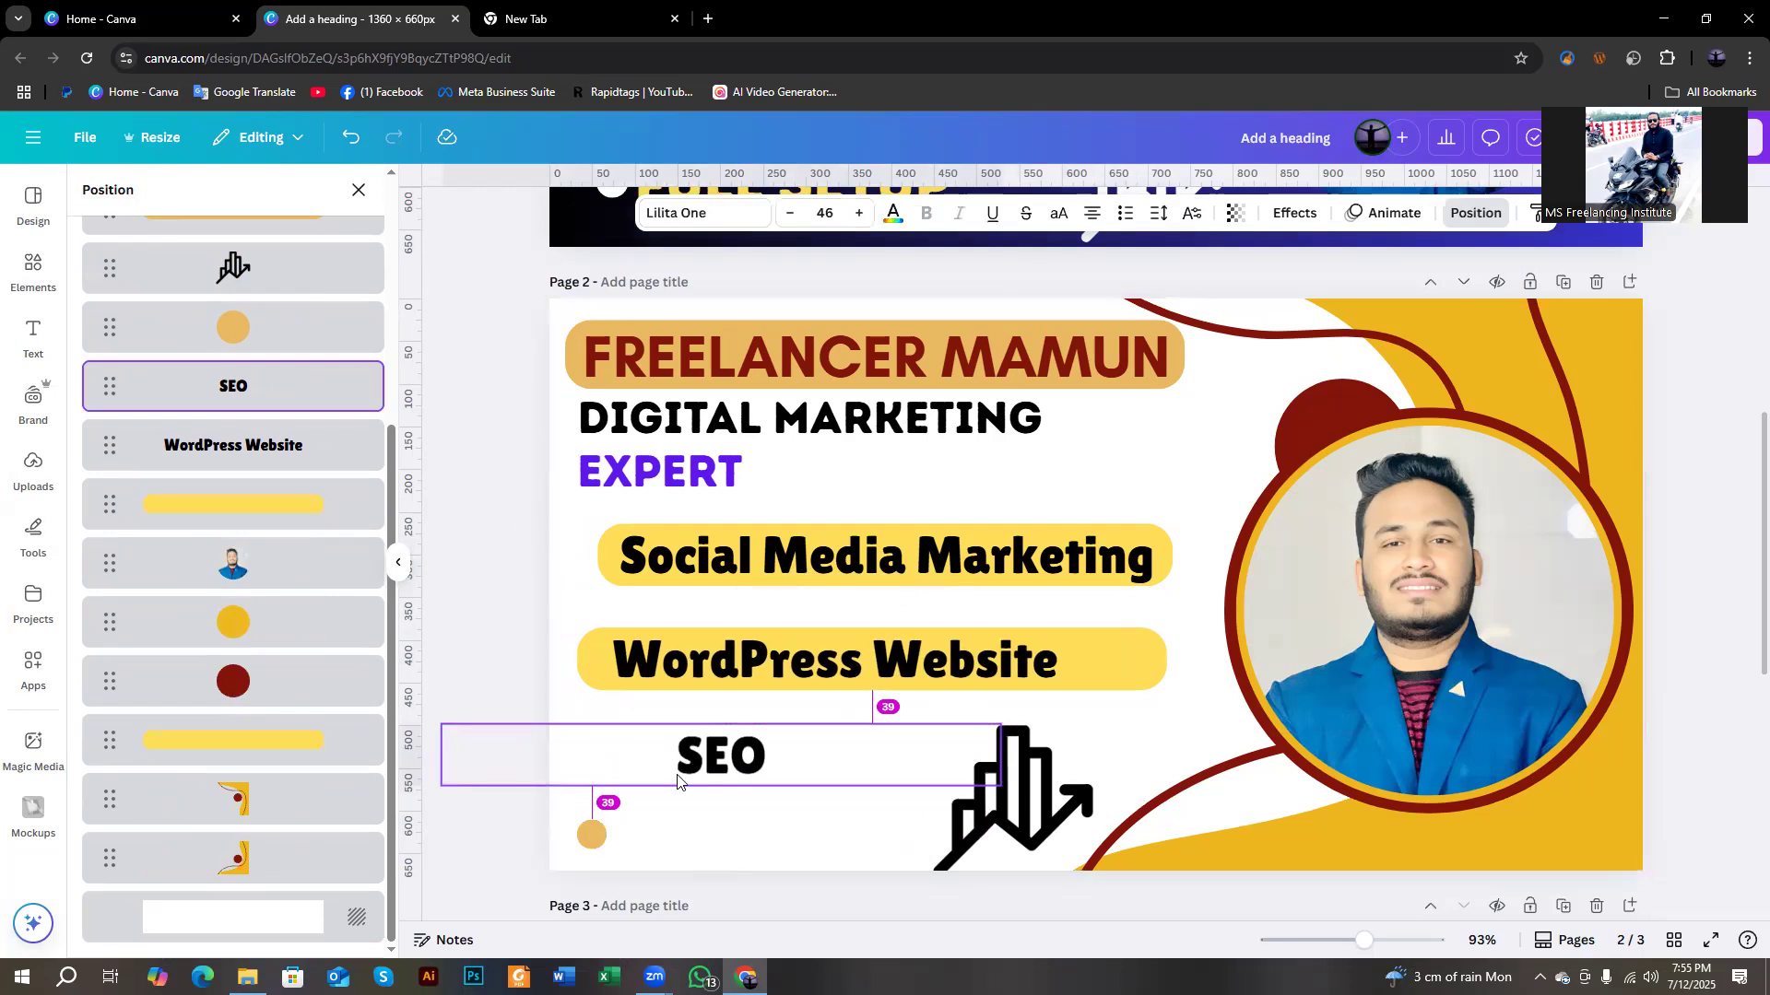
left_click(594, 841)
key("Delete")
left_click_drag(702, 760, 635, 736)
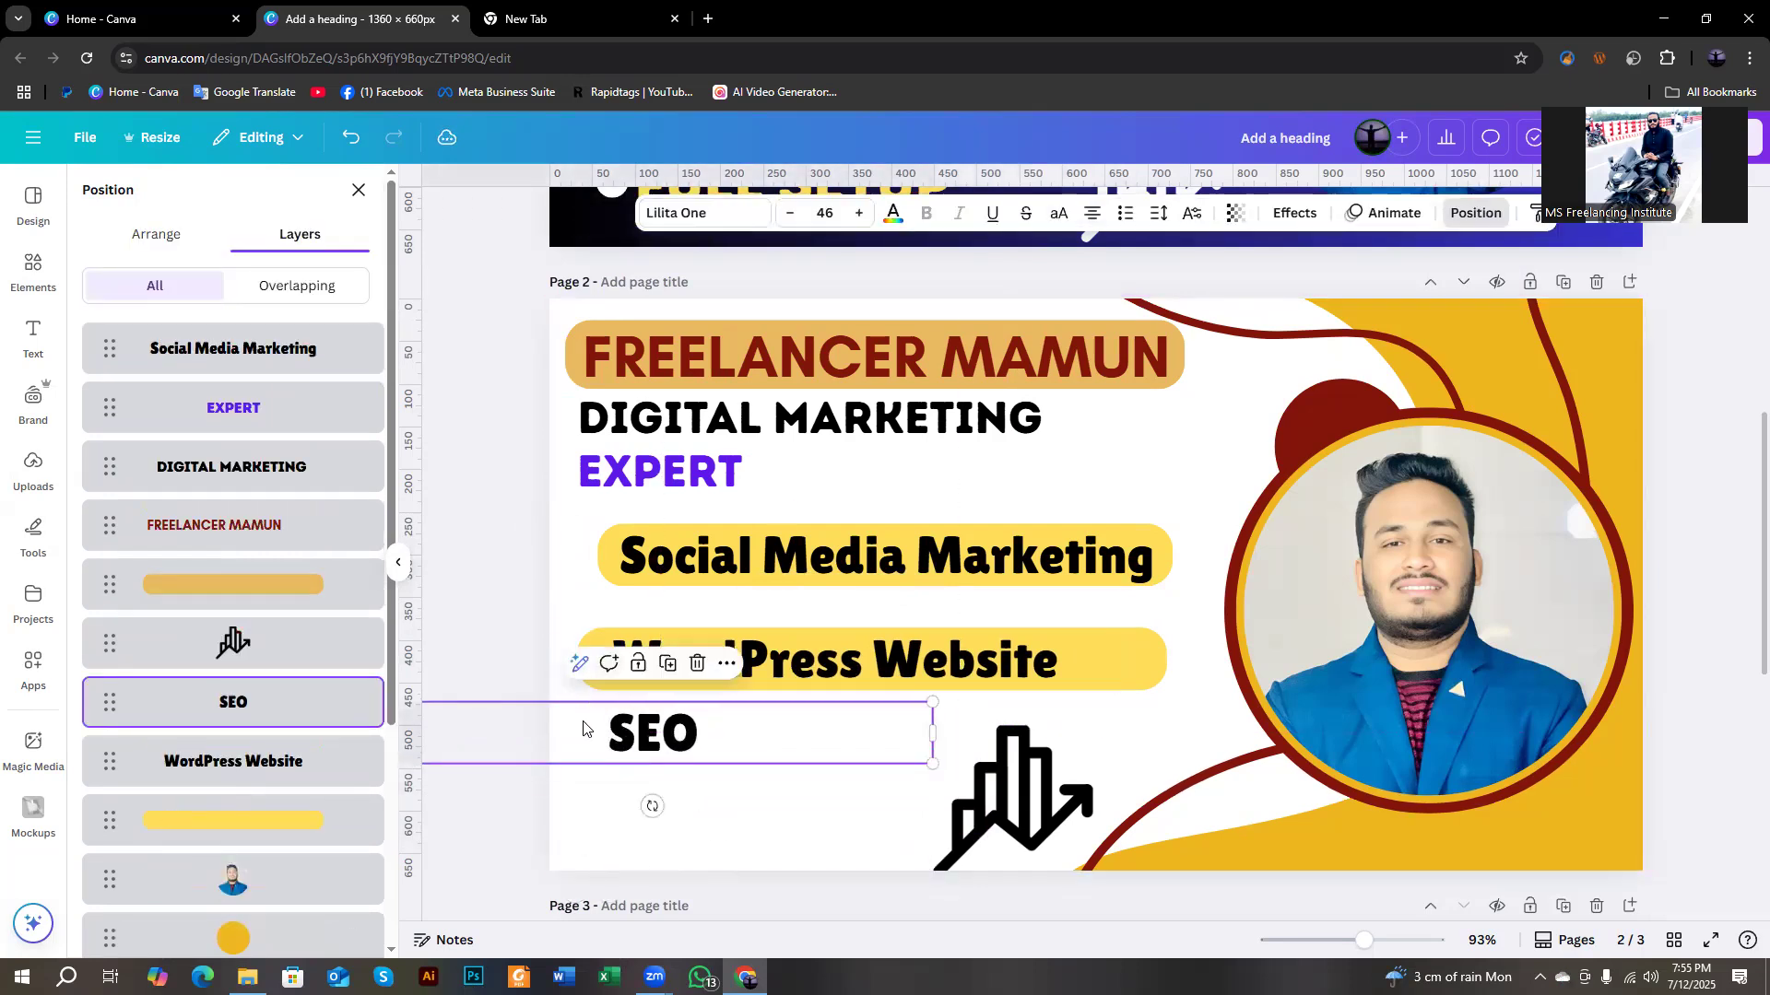
left_click(579, 671)
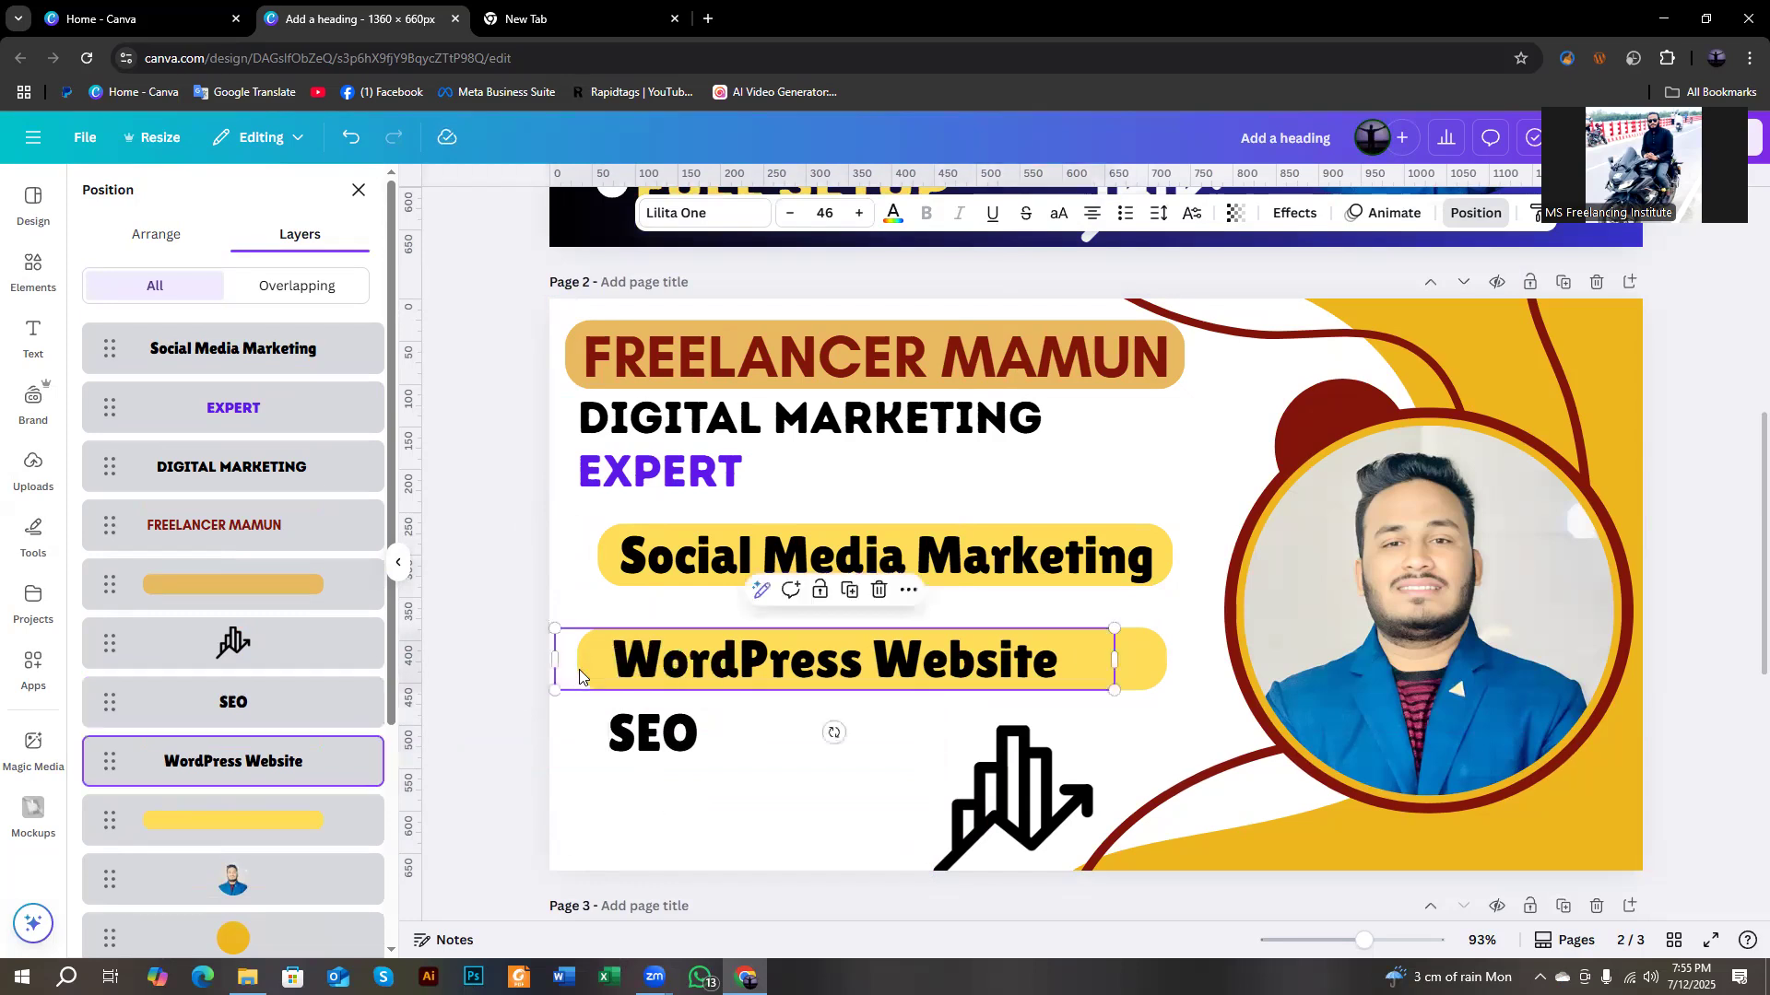
left_click(849, 592)
left_click_drag(823, 719, 821, 735)
key("Delete")
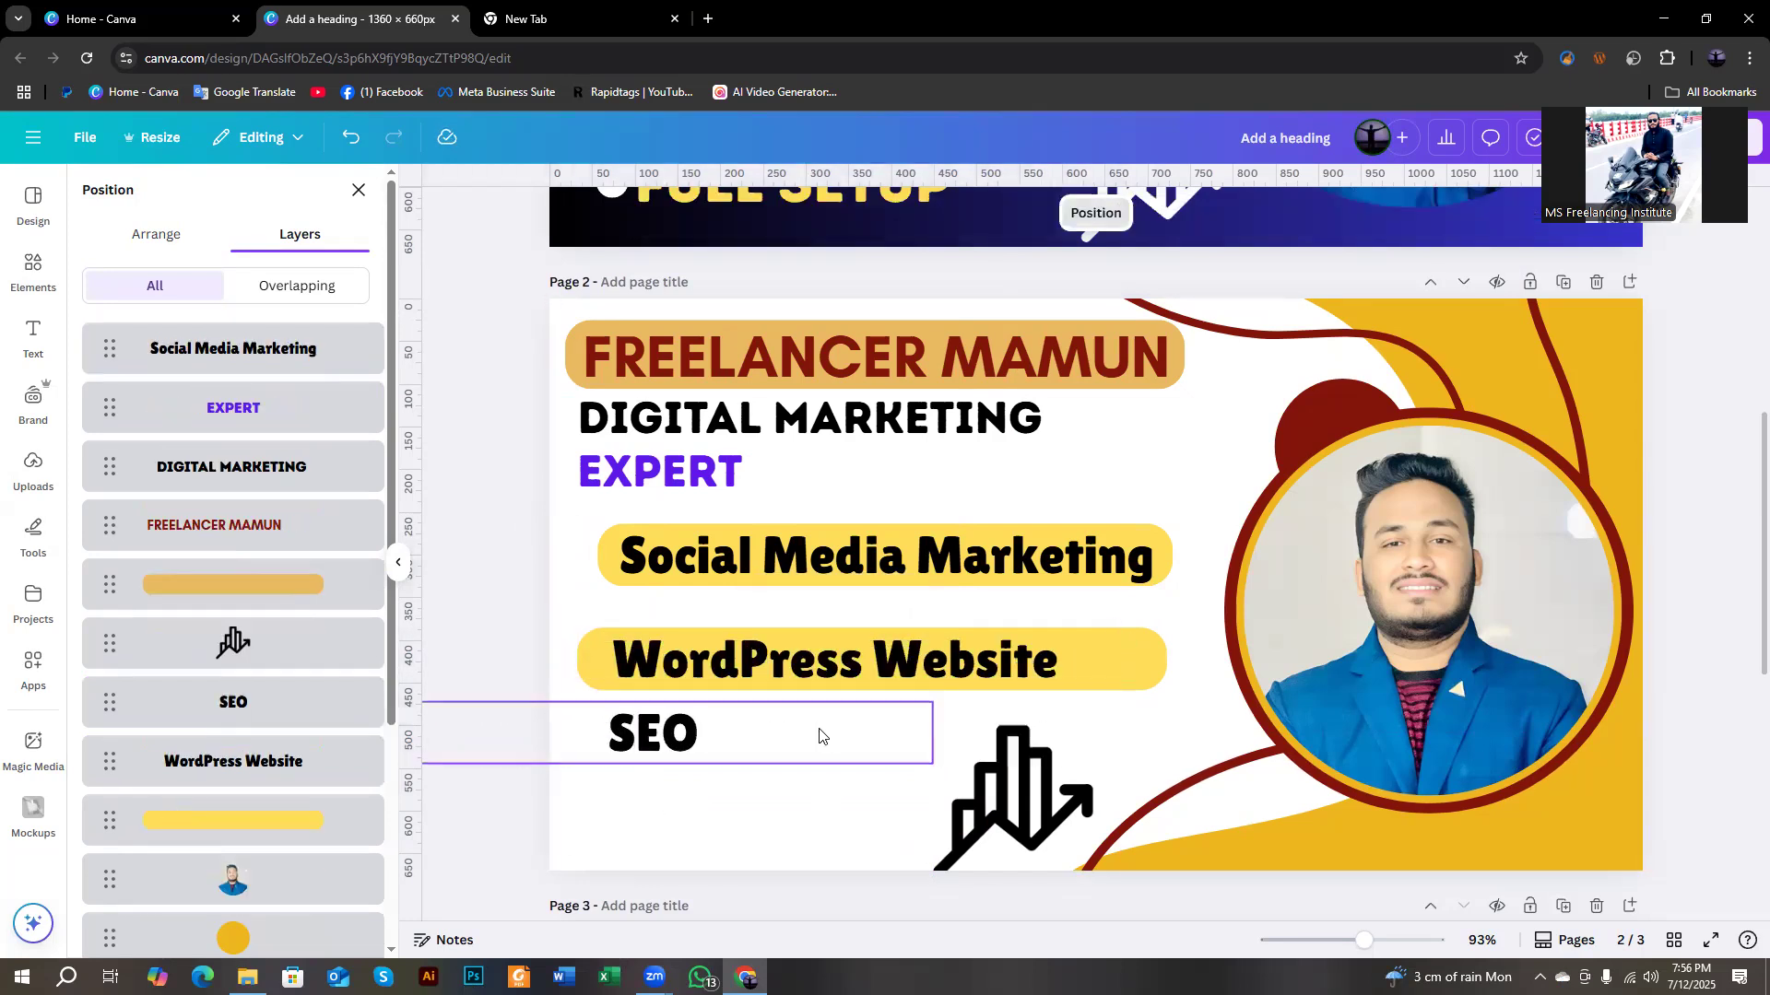
left_click(1125, 662)
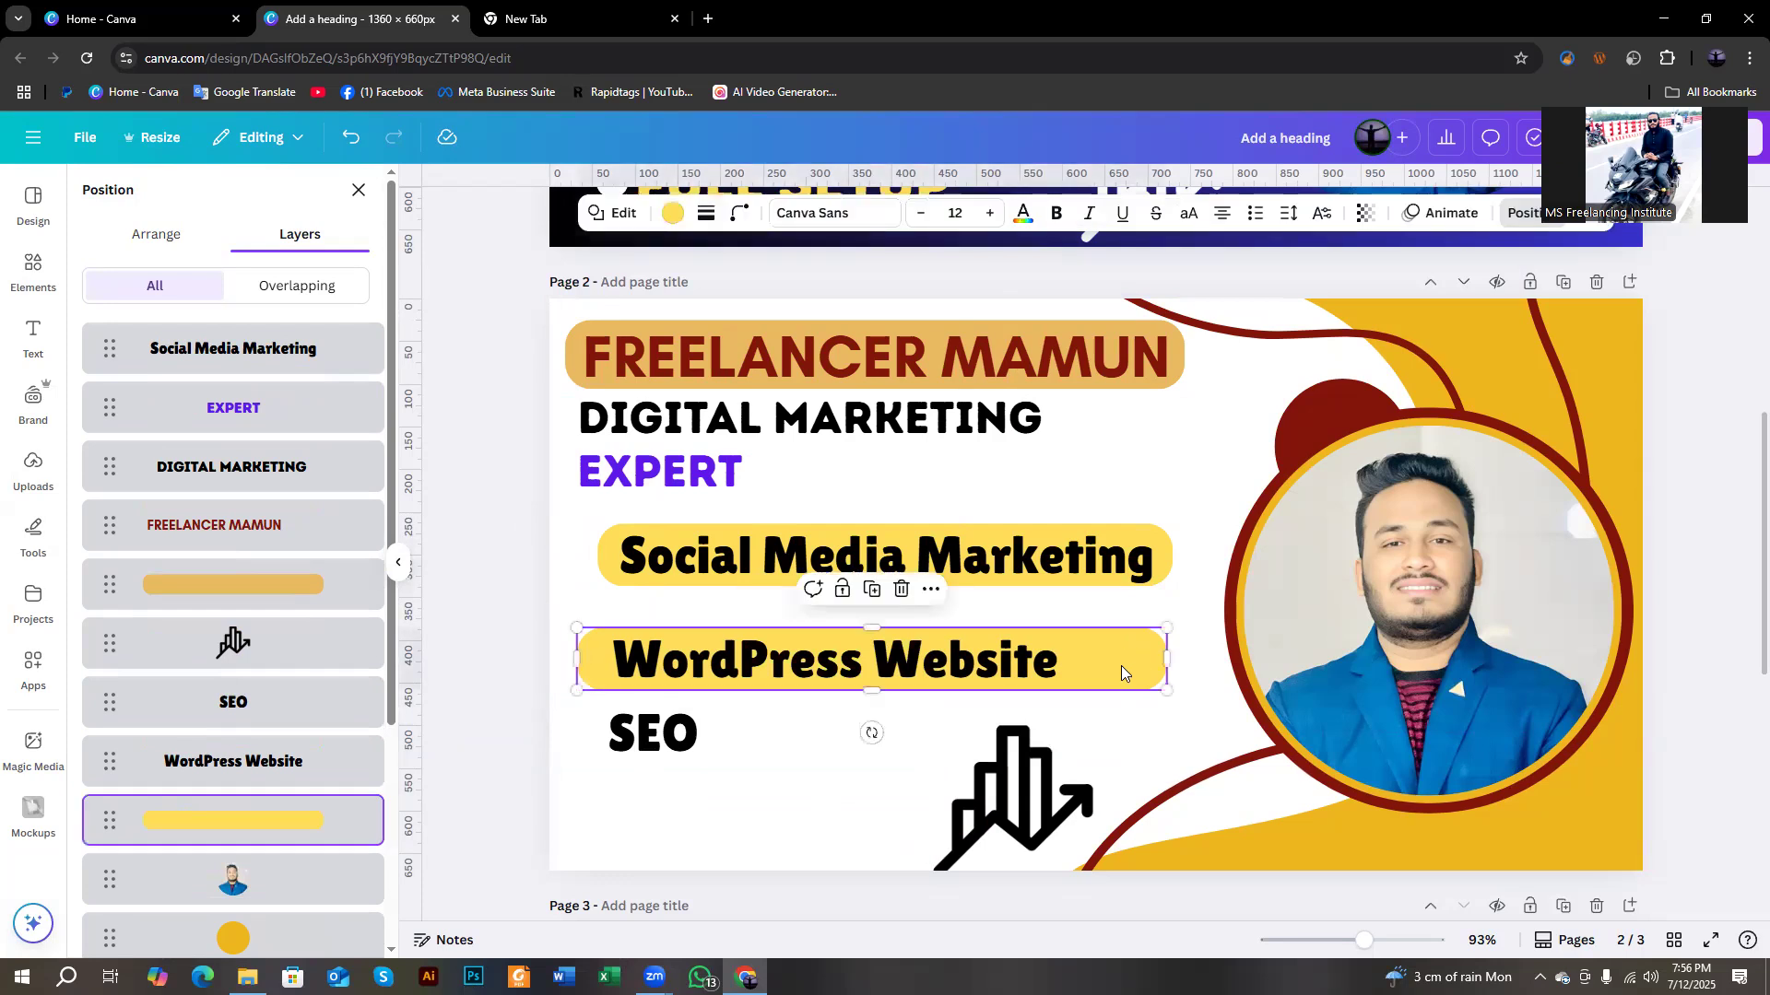
key("Delete")
key("ctrl+z")
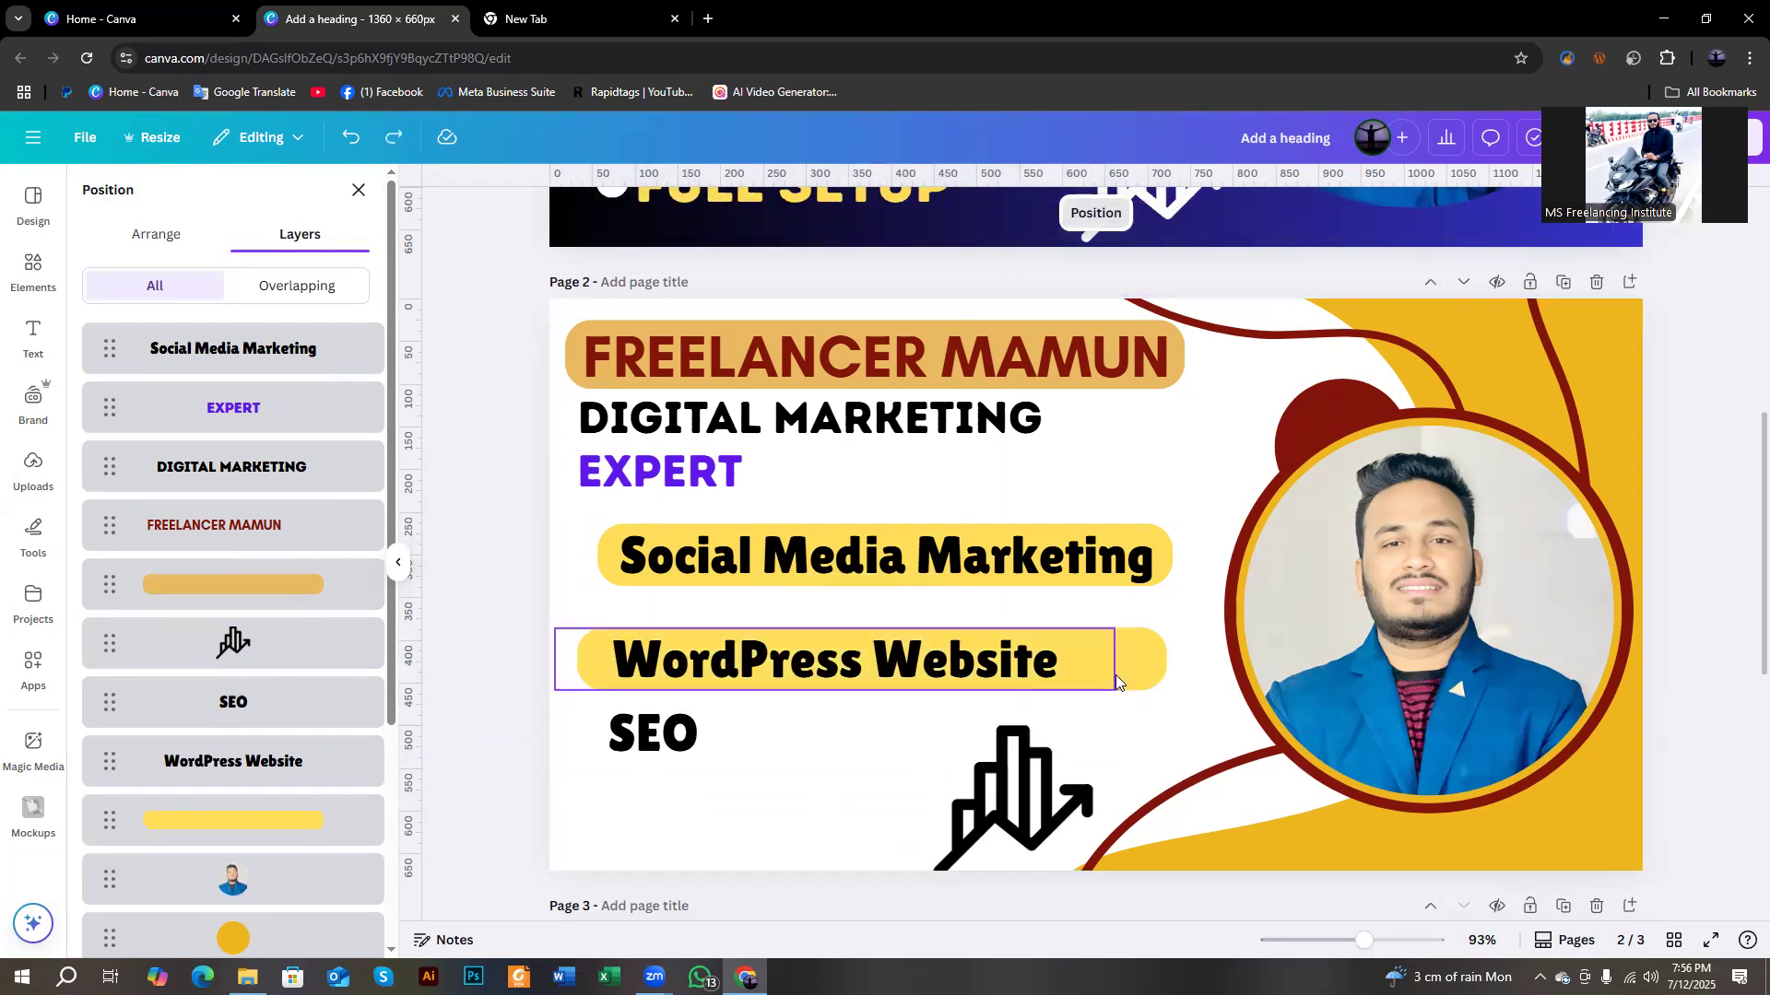
Duplicate the "WordPress Website" bar onto the "SEO" line, shorten it to fit the word and send it behind the text.
left_click(1132, 662)
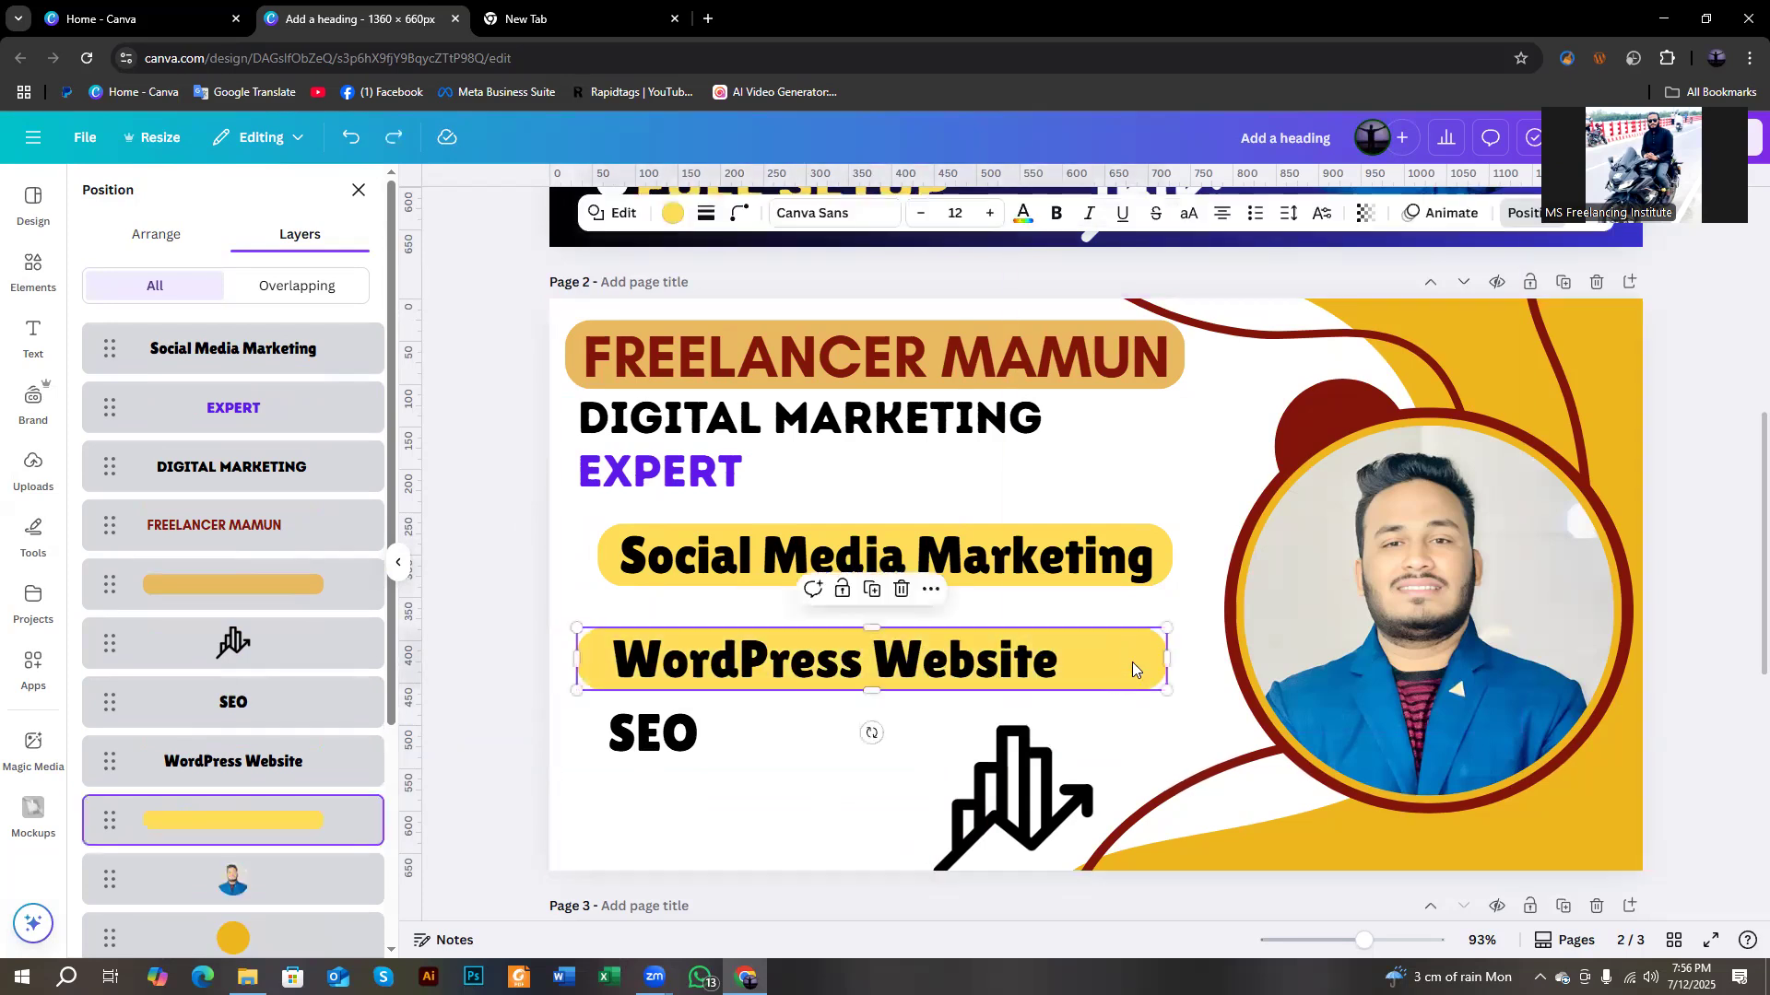
left_click(871, 589)
left_click_drag(877, 677, 883, 747)
left_click_drag(1172, 733, 834, 734)
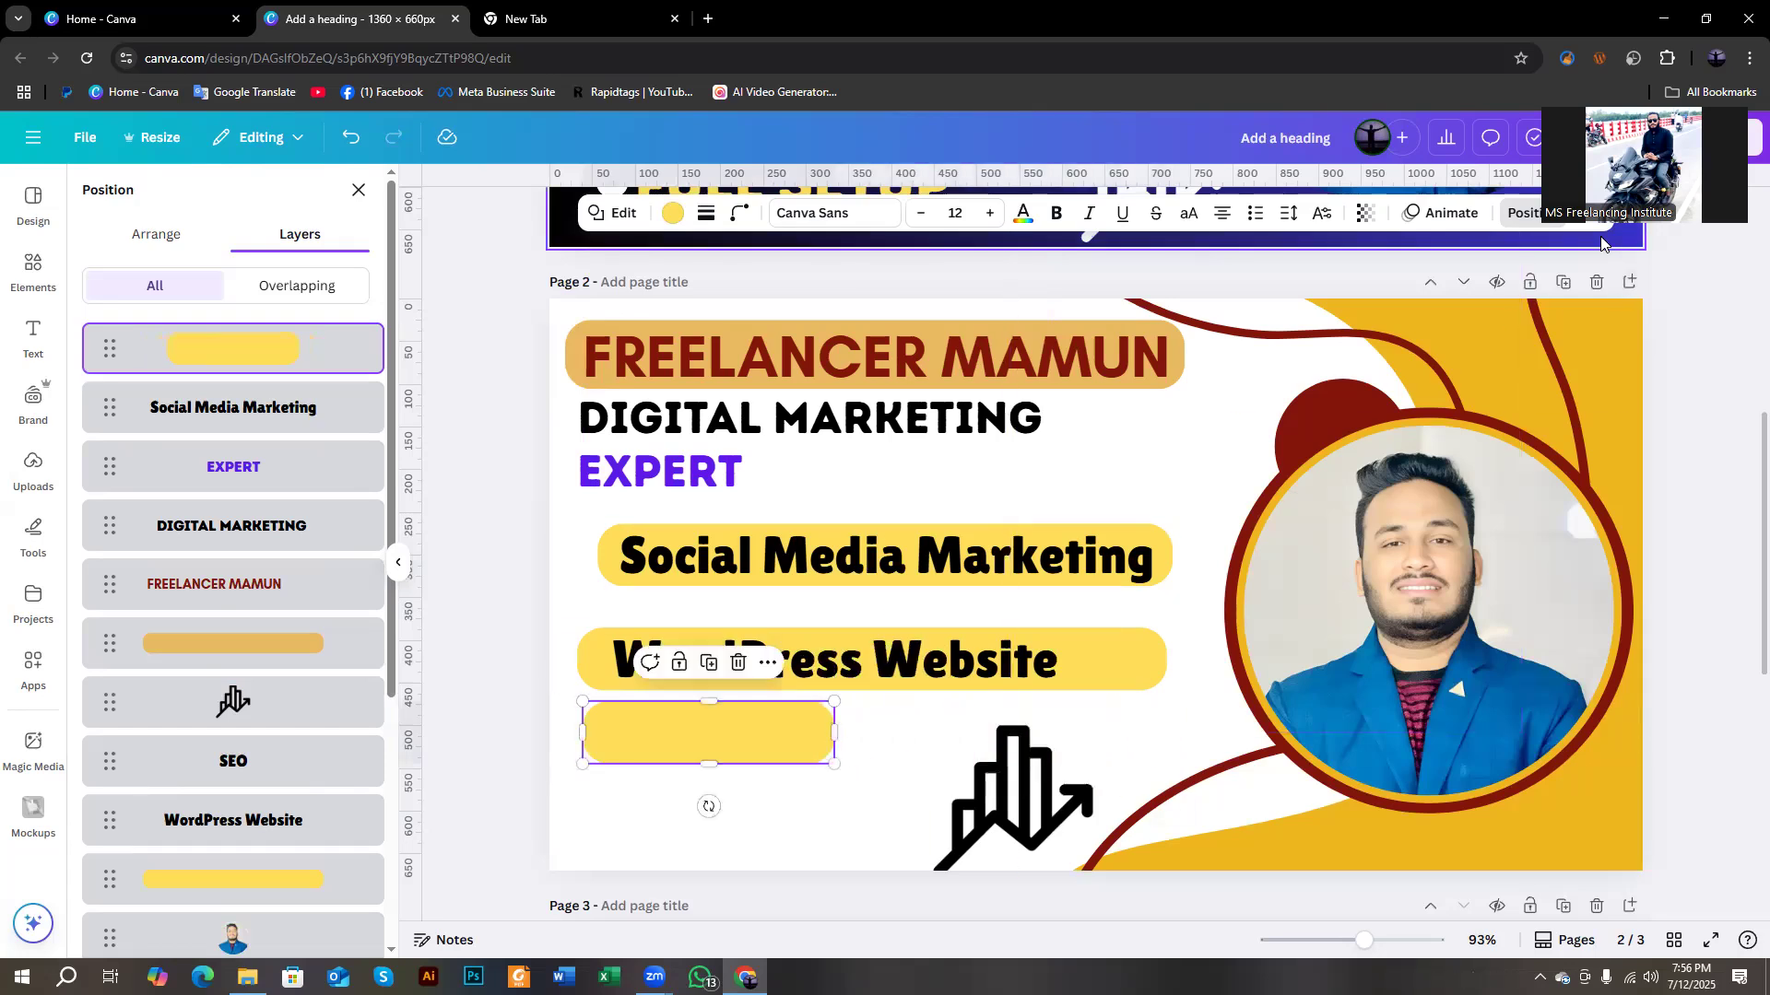
left_click_drag(235, 350, 260, 809)
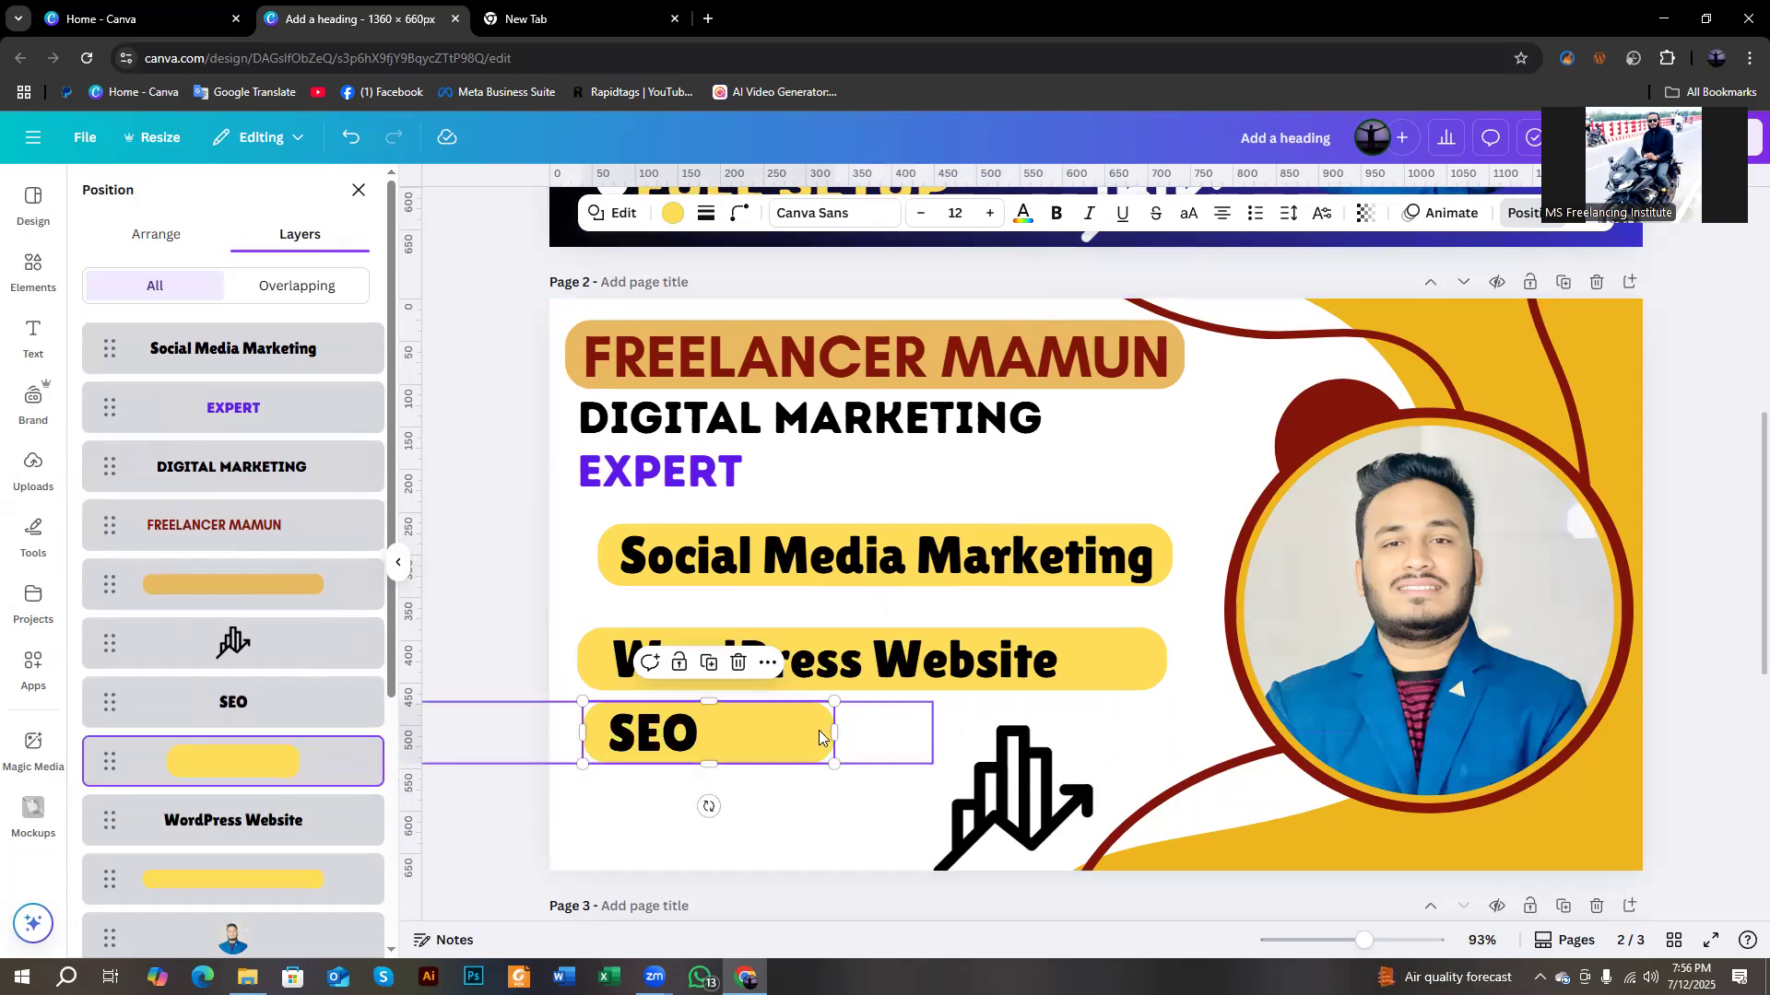
left_click_drag(824, 738, 725, 738)
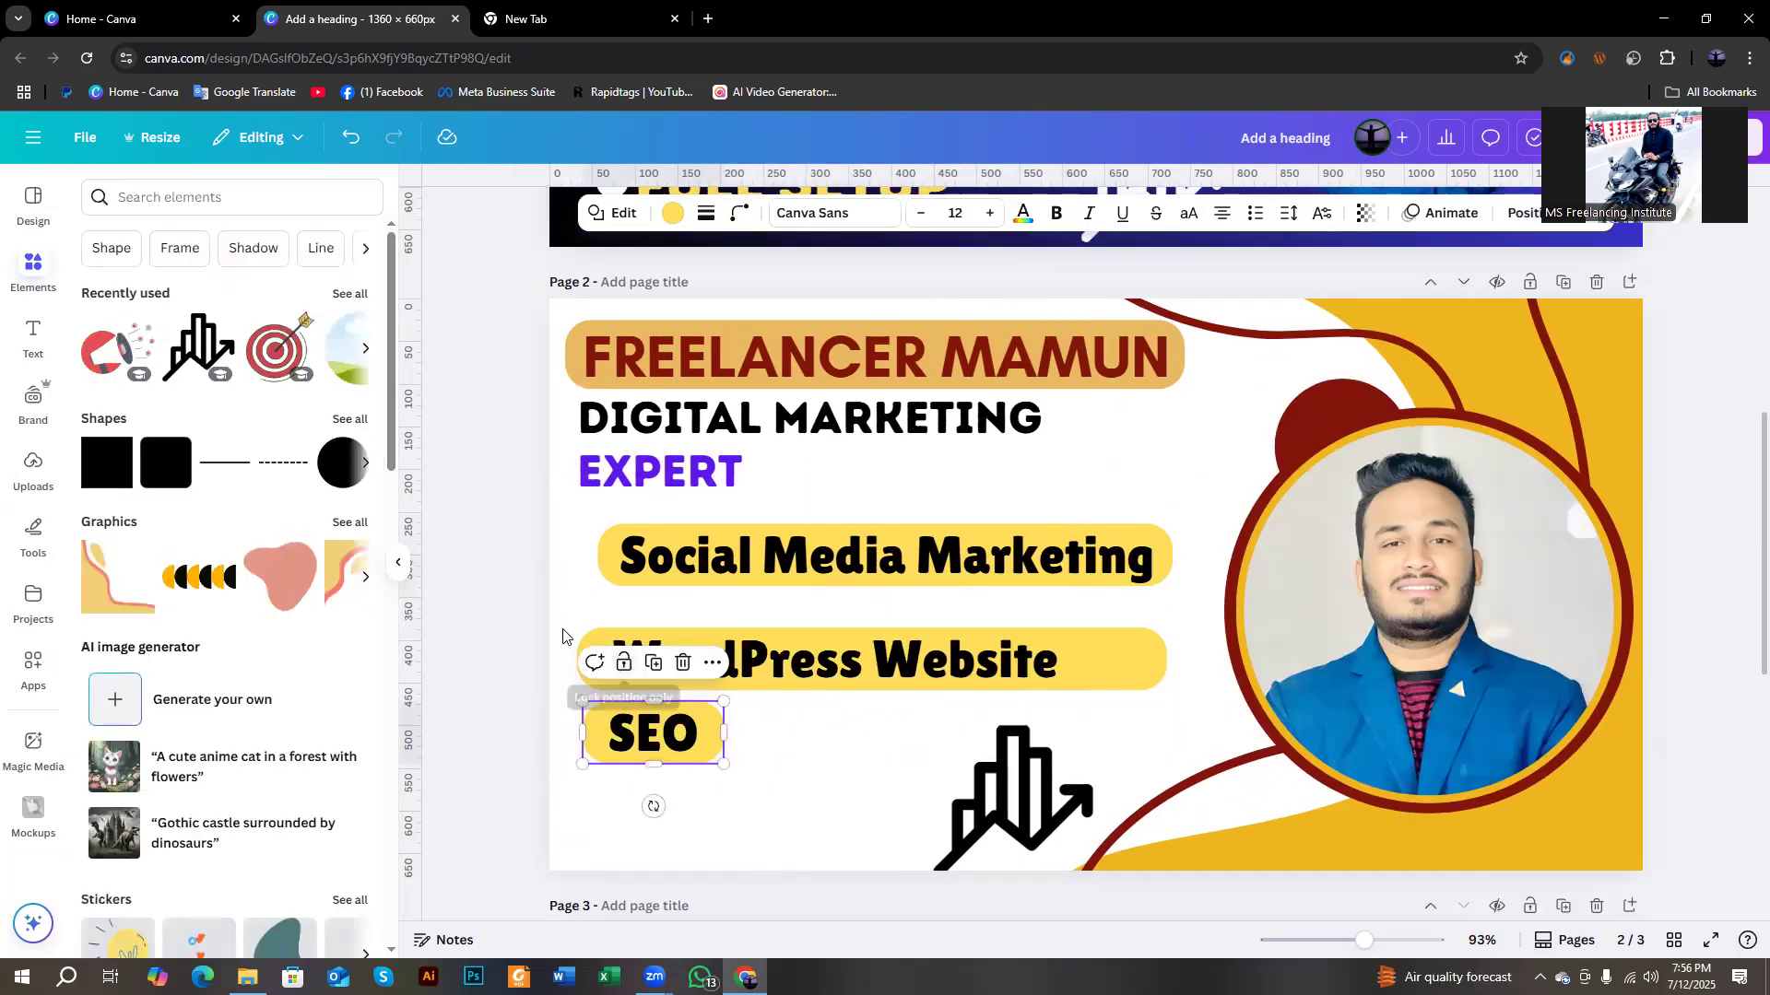
Refit the yellow bar around "Social Media Marketing" by extending its left end, shifting the text left and trimming its right end.
left_click(474, 578)
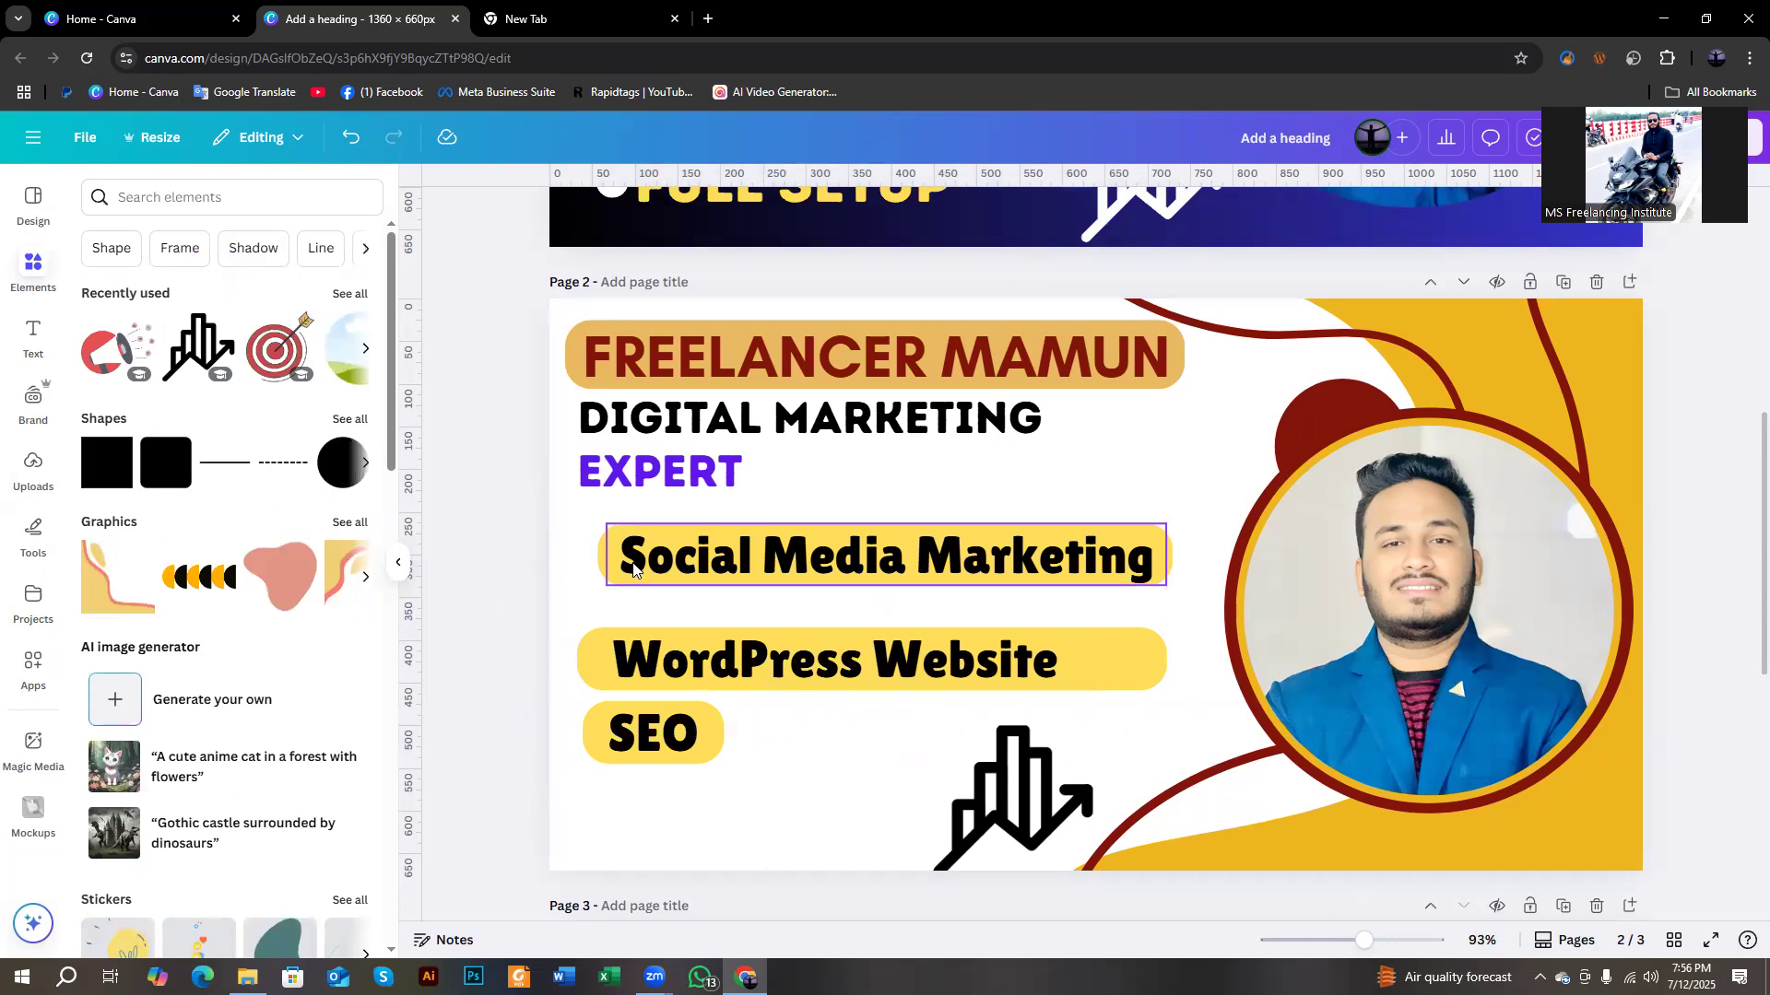
left_click(600, 560)
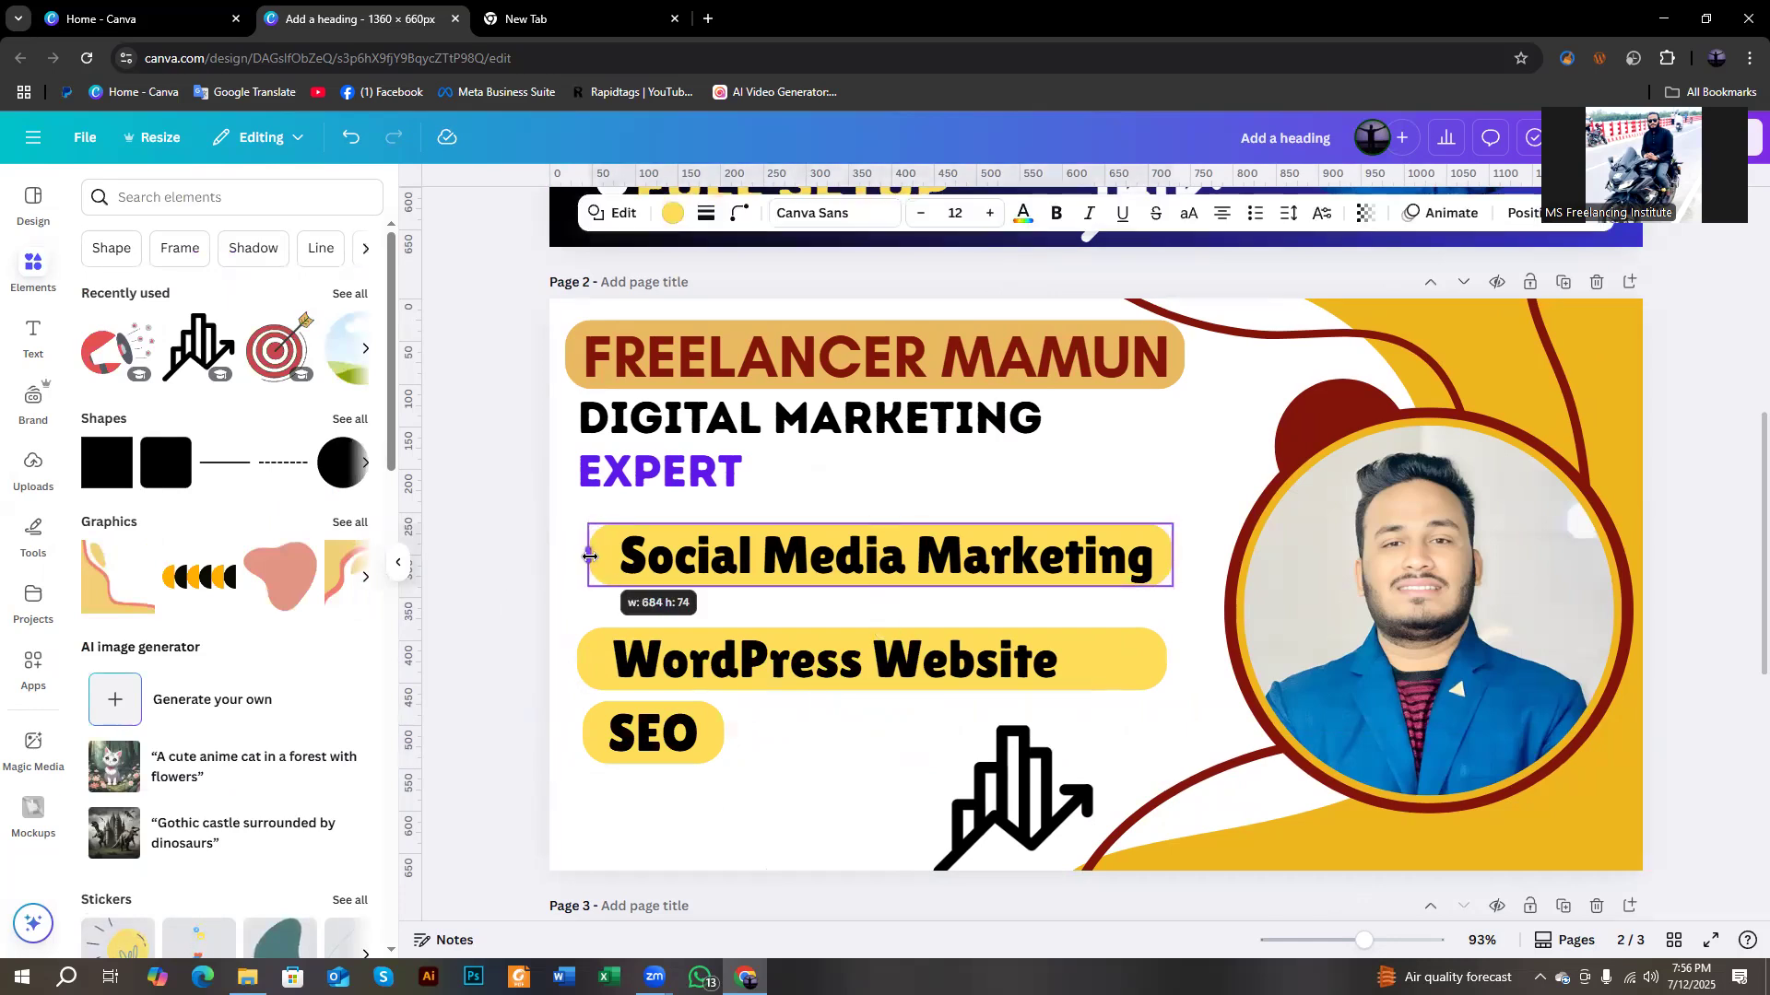
left_click(683, 570)
left_click_drag(727, 565, 713, 561)
left_click(1165, 553)
left_click_drag(1172, 556, 1159, 559)
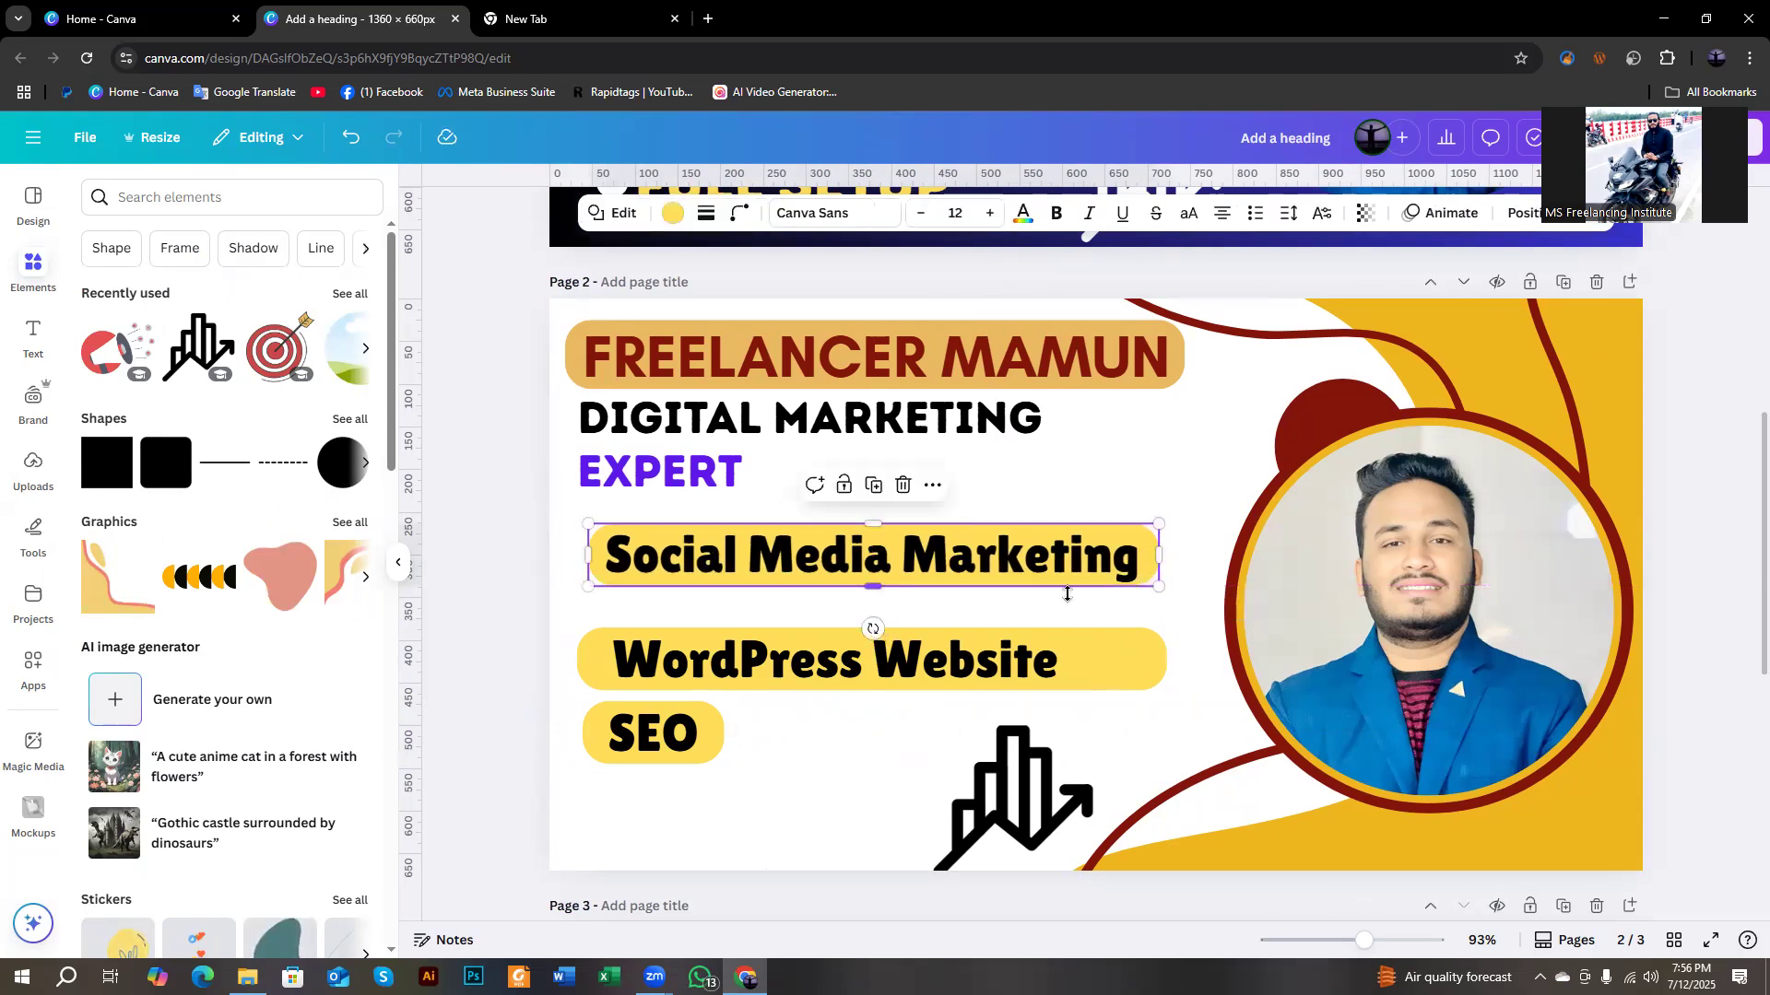
Align the "WordPress Website" bar and text under the line above, and shorten the bar's right end to fit the text.
left_click_drag(594, 658, 665, 647)
left_click(654, 661)
left_click_drag(889, 667, 754, 651)
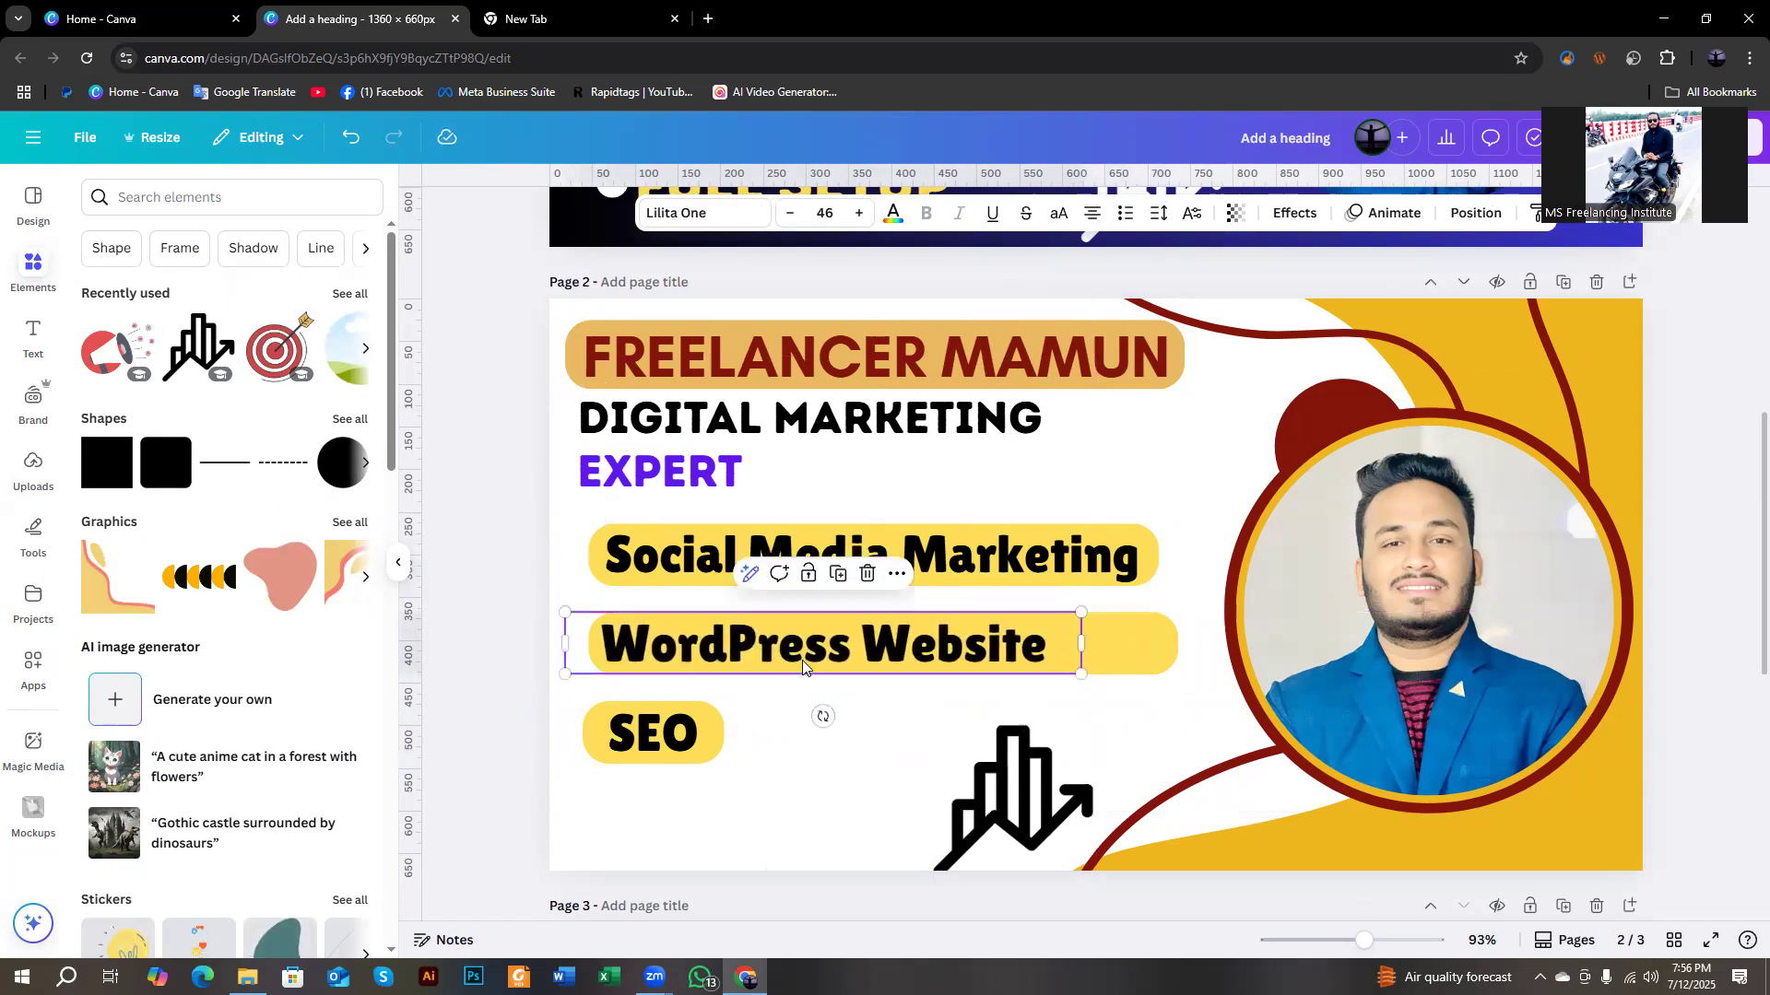
left_click(1148, 634)
left_click_drag(1173, 653, 1071, 653)
left_click(884, 759)
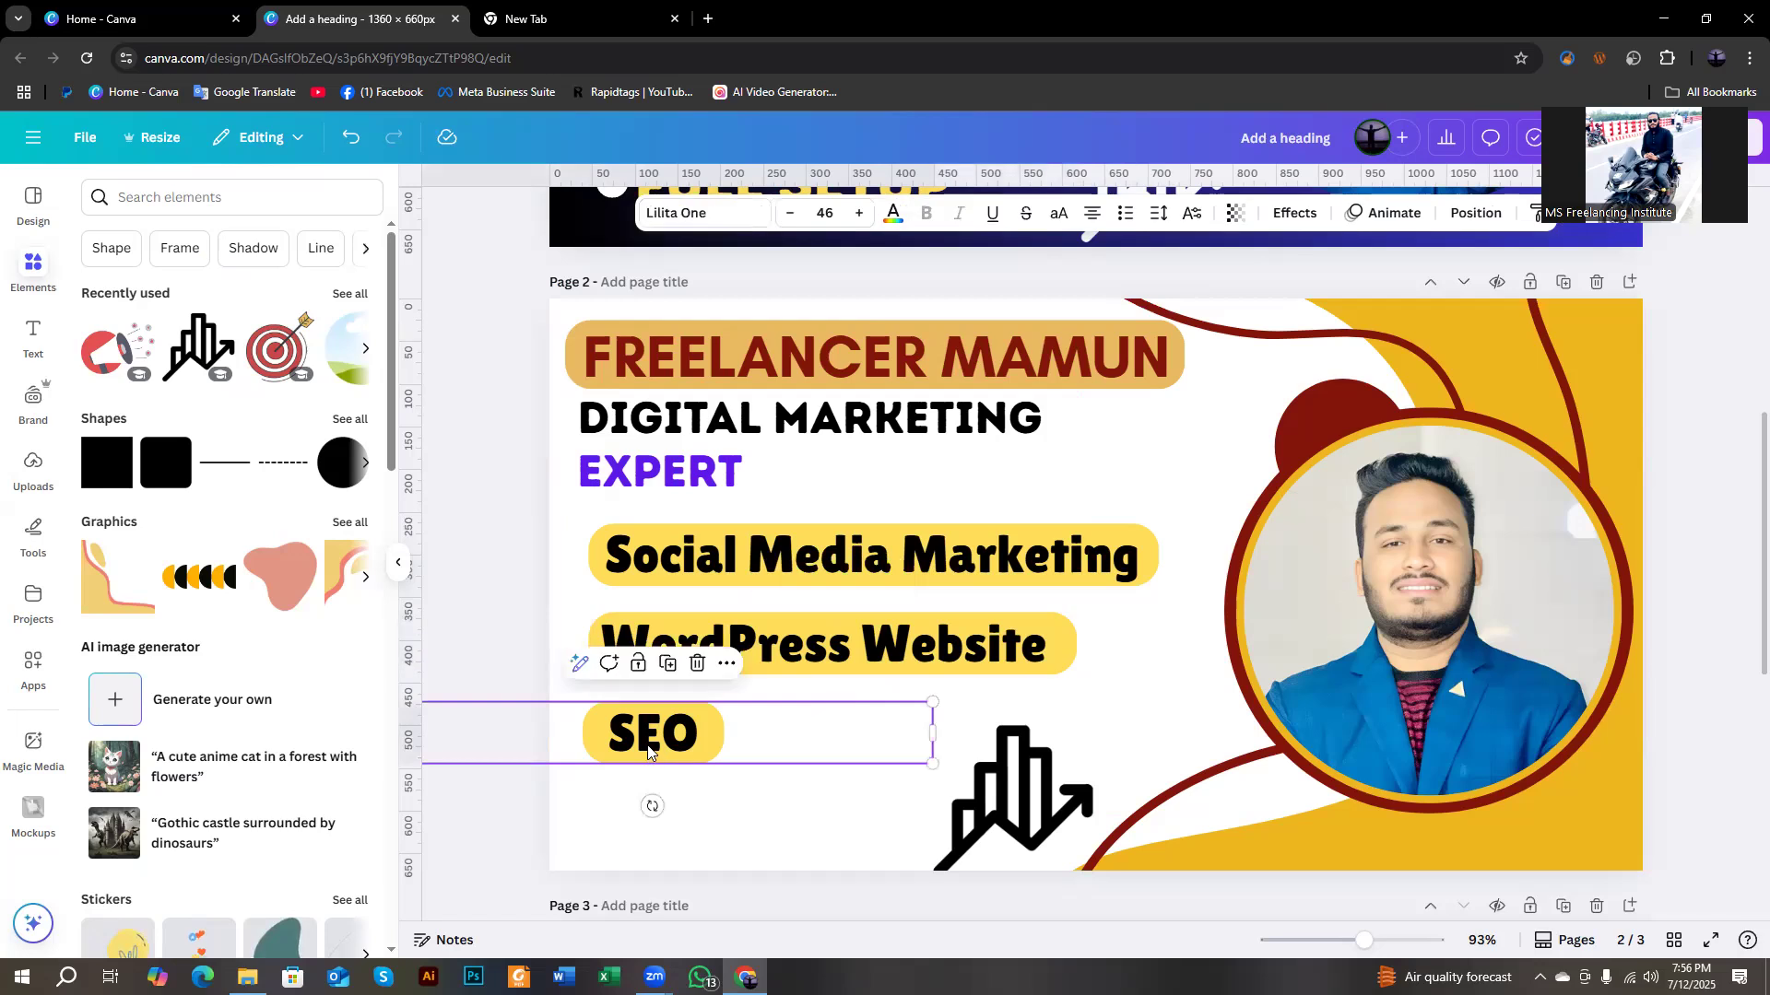
Align the "SEO" bar with the left edge of the bars above and center the "SEO" text on it.
left_click_drag(653, 754, 734, 818)
left_click(651, 754)
left_click_drag(651, 754, 657, 744)
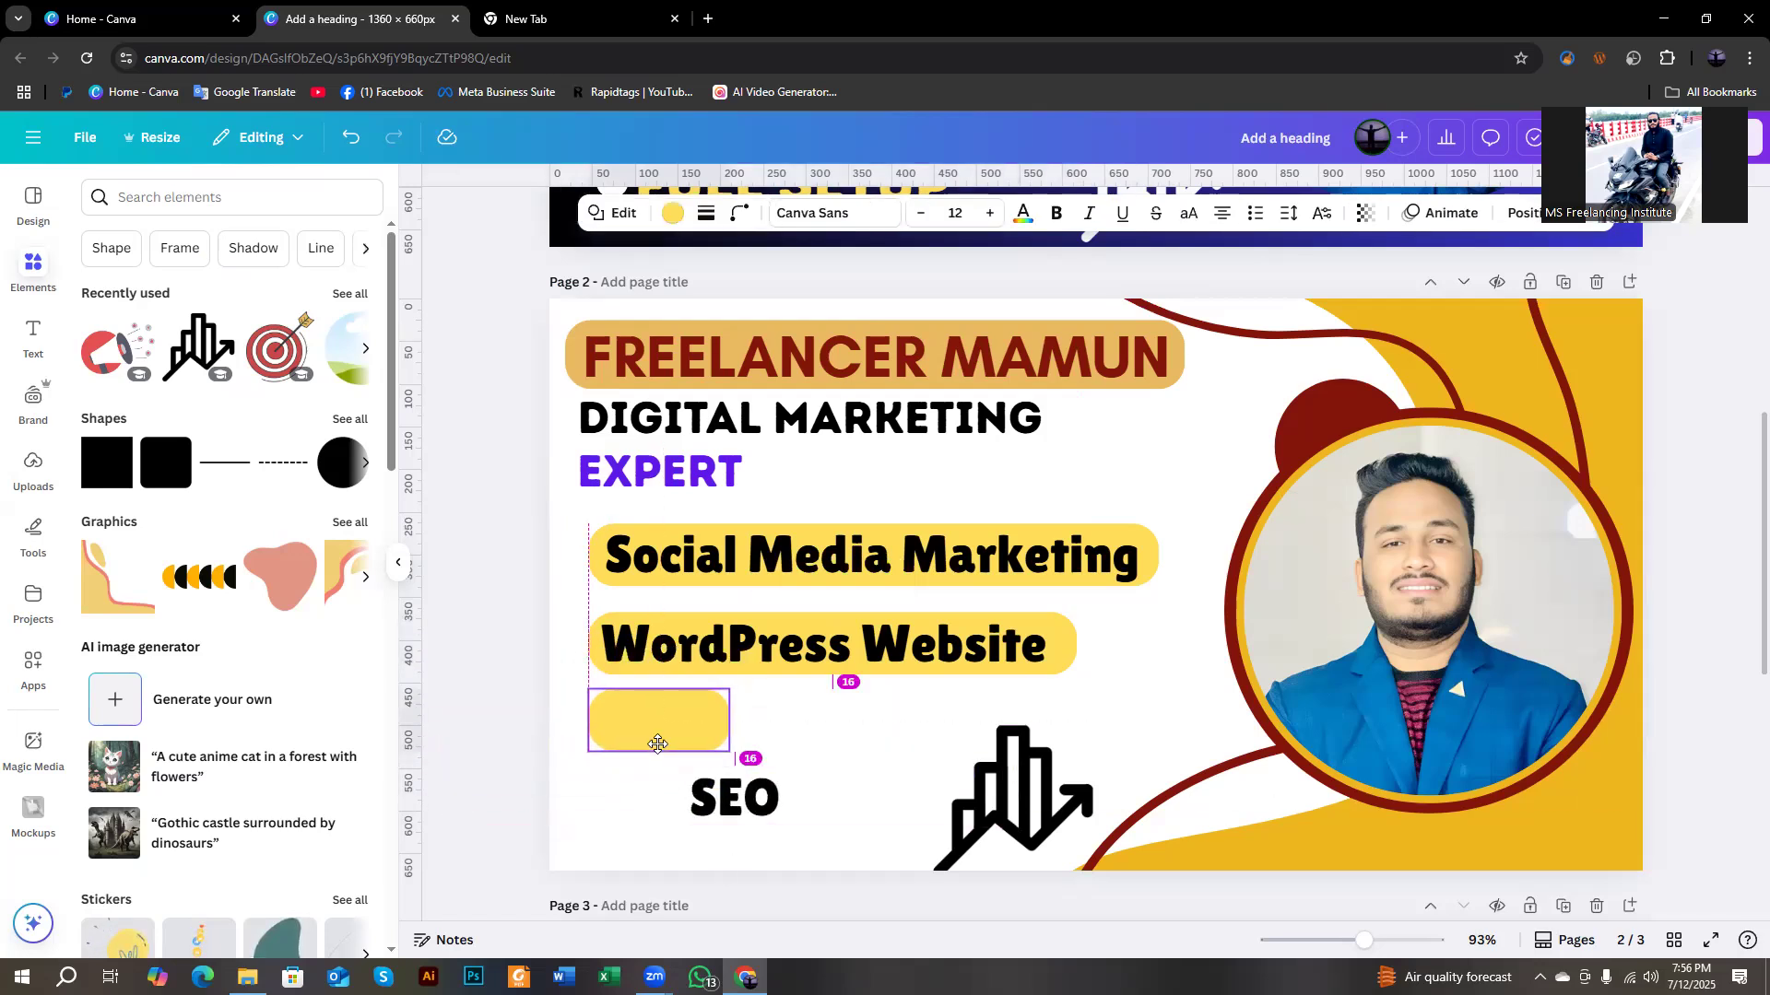
left_click(730, 800)
left_click_drag(730, 809, 658, 737)
left_click(461, 555)
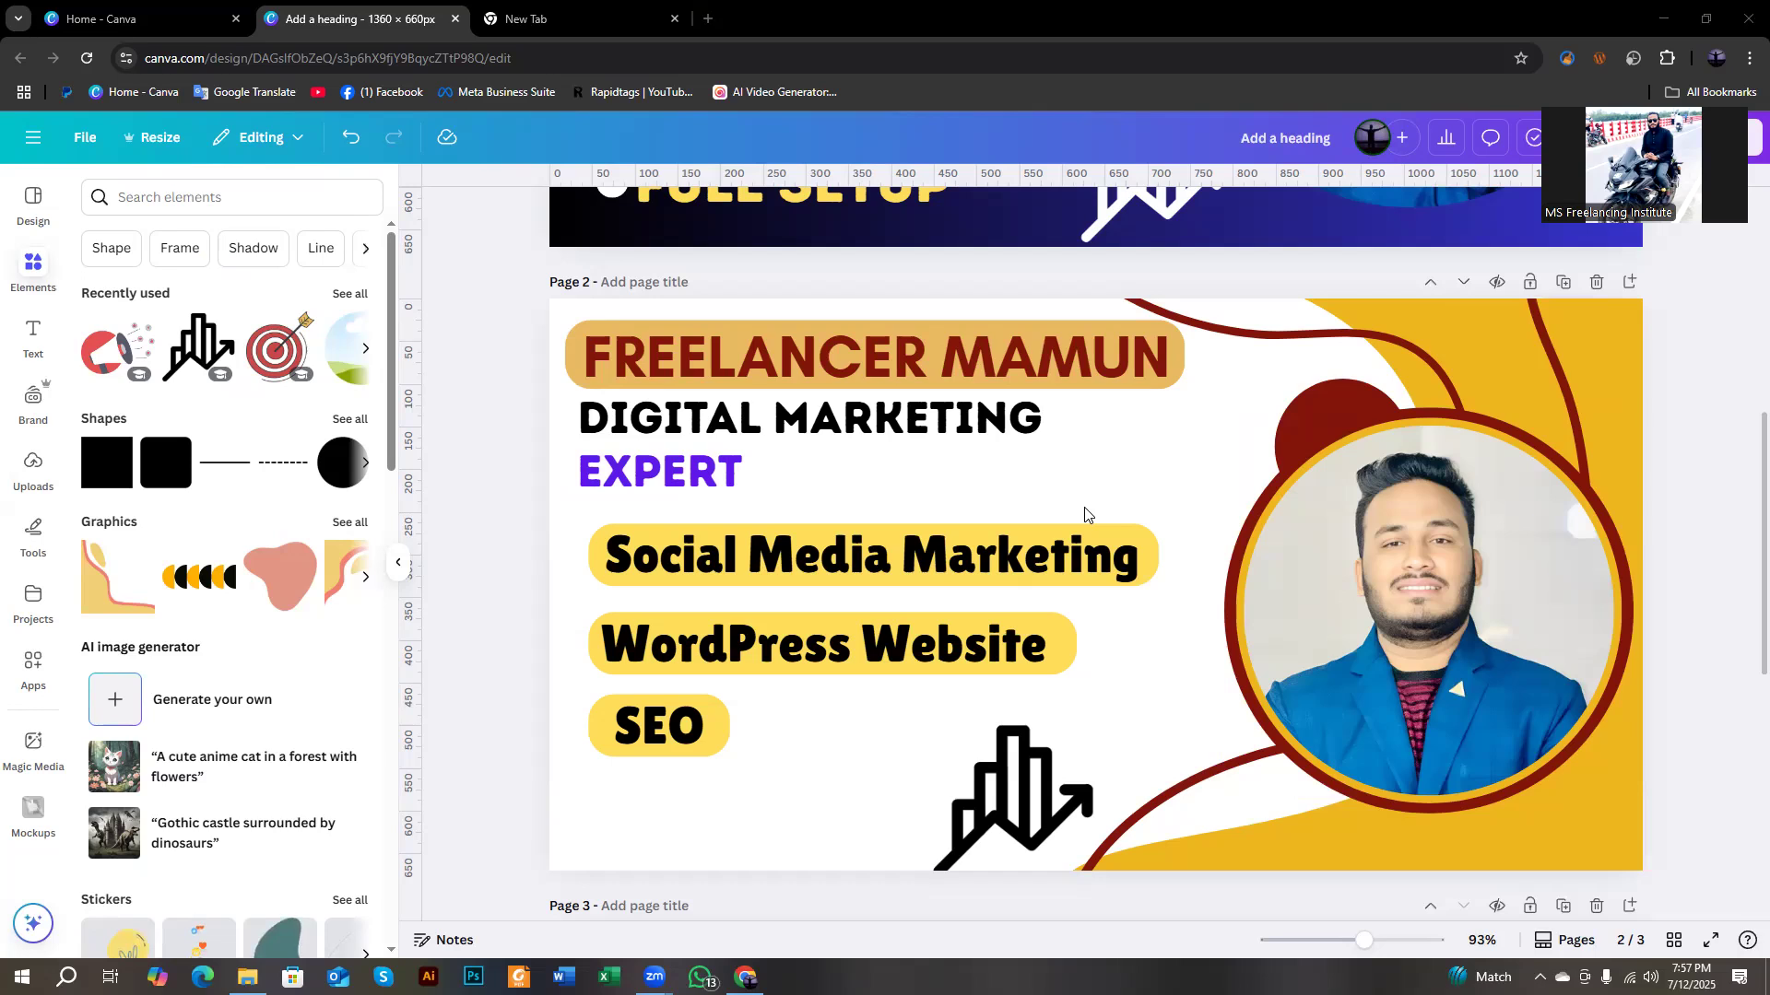
scroll(759, 540, "down", 2)
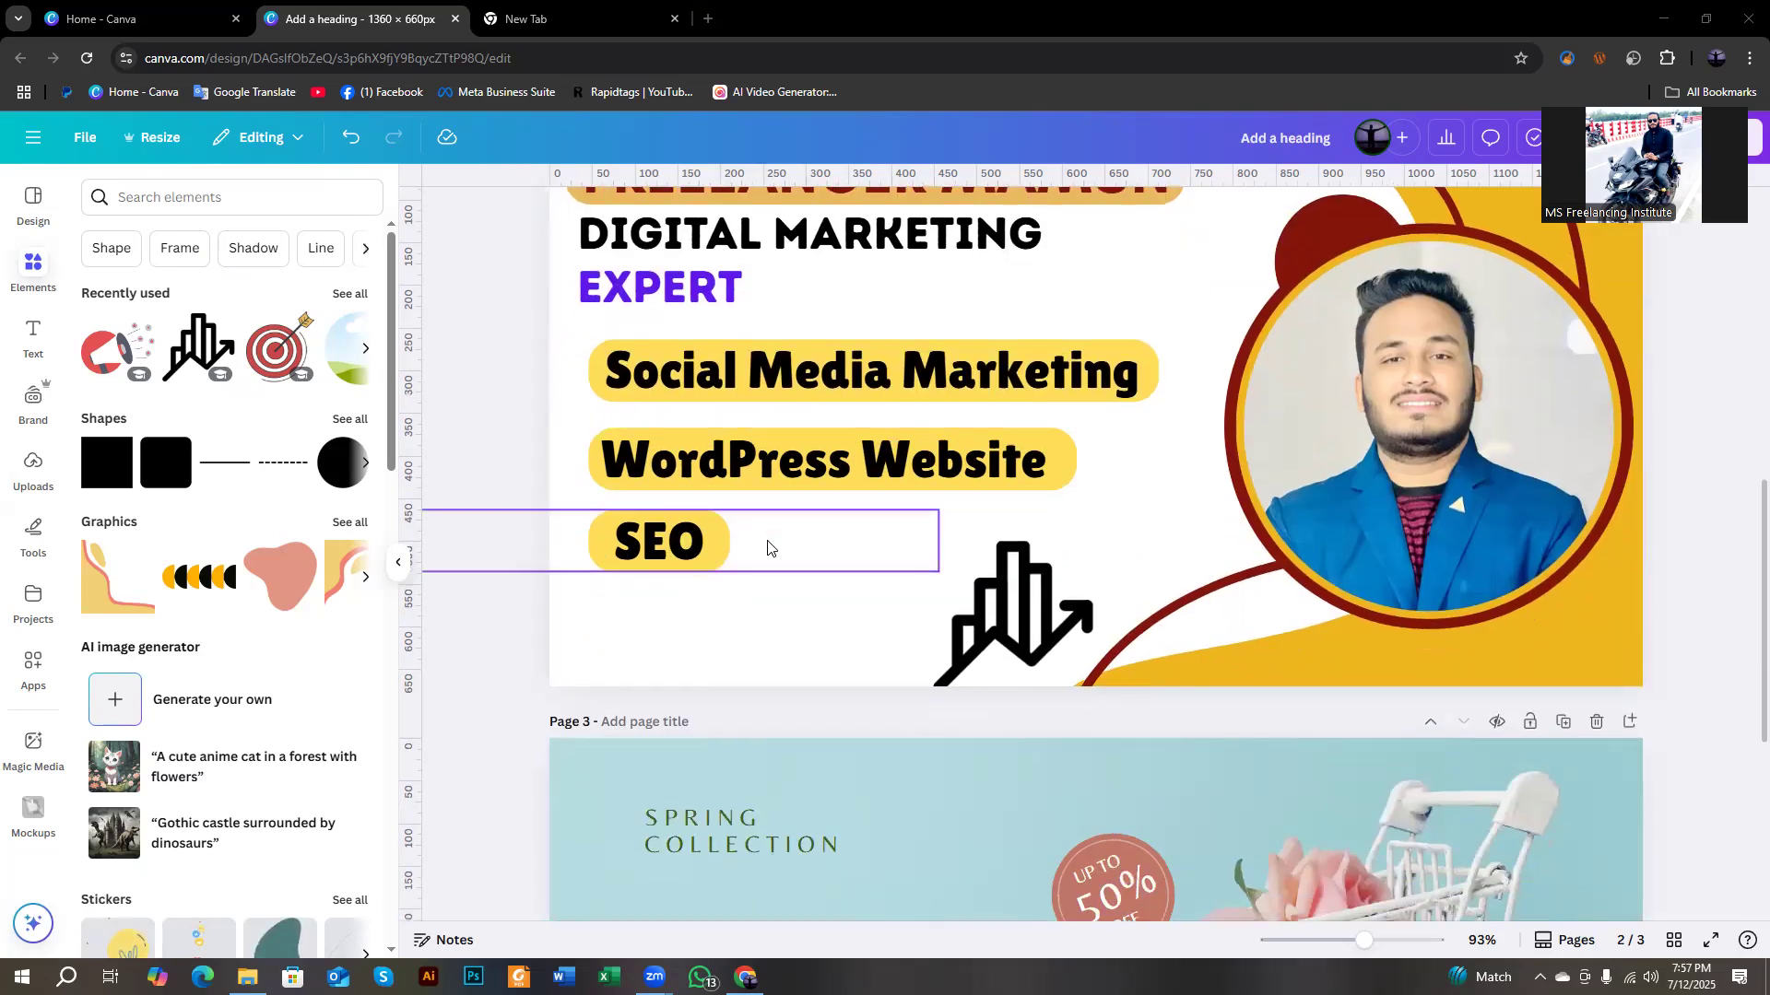
scroll(768, 547, "down", 5)
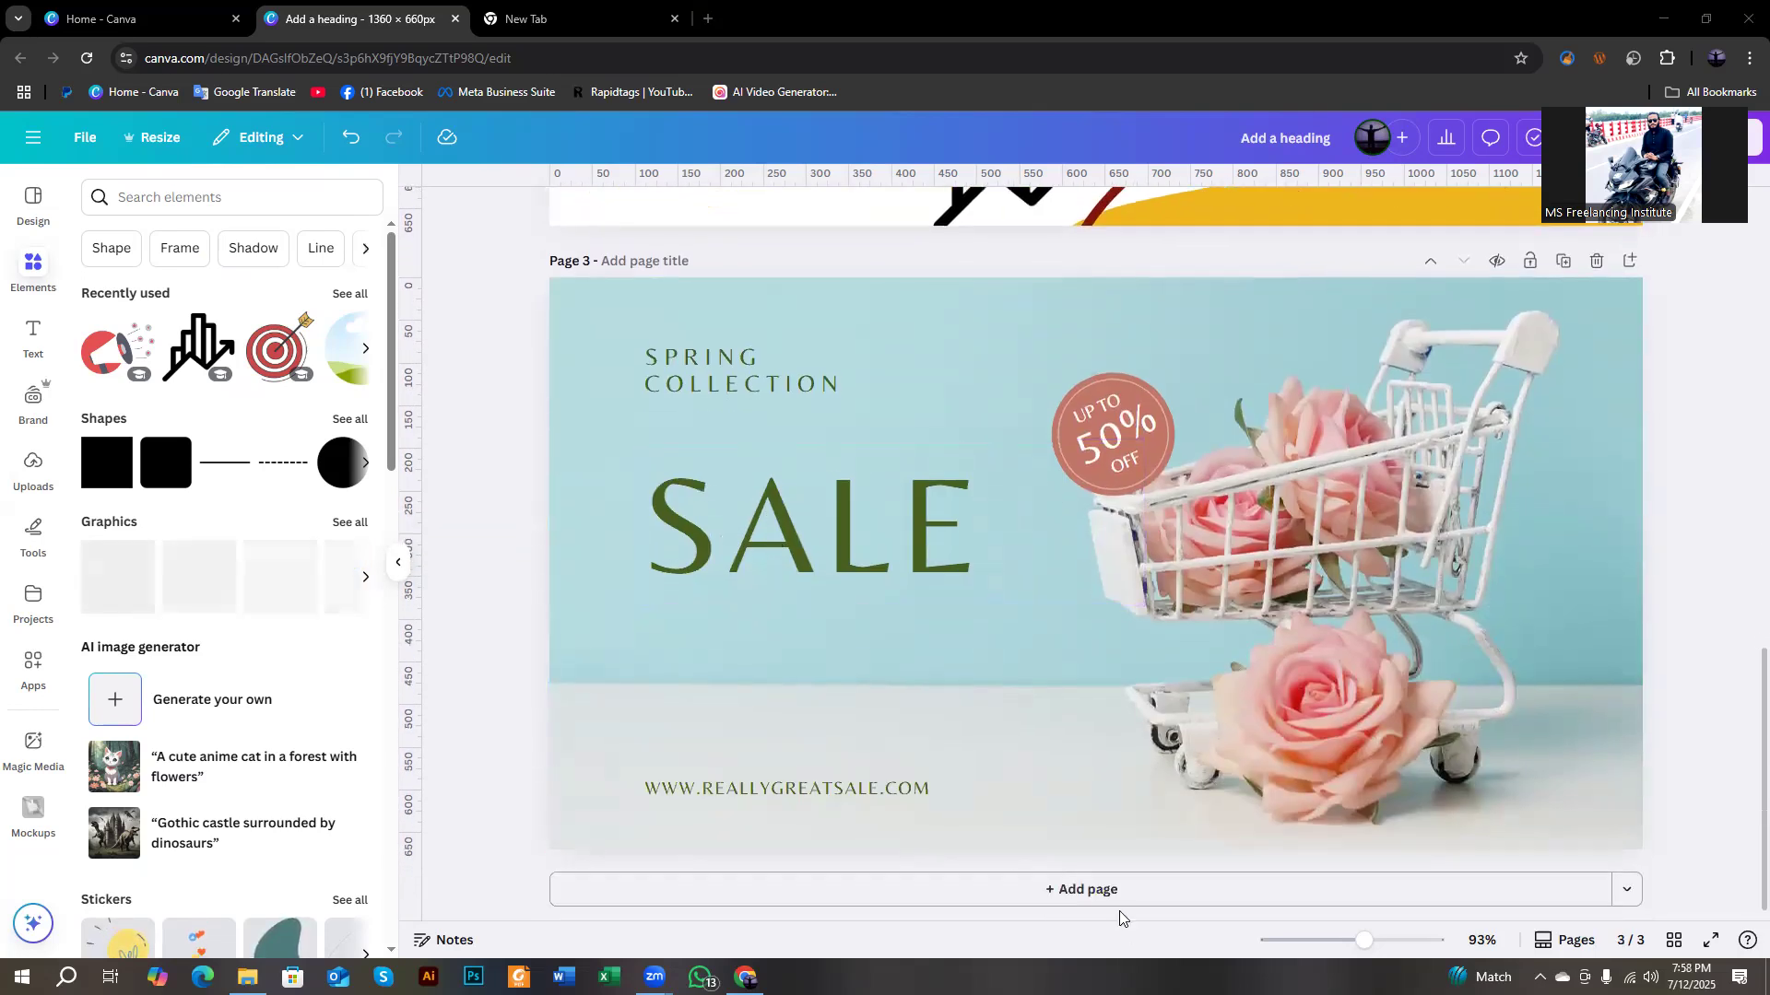
scroll(1120, 830, "up", 5)
left_click(120, 19)
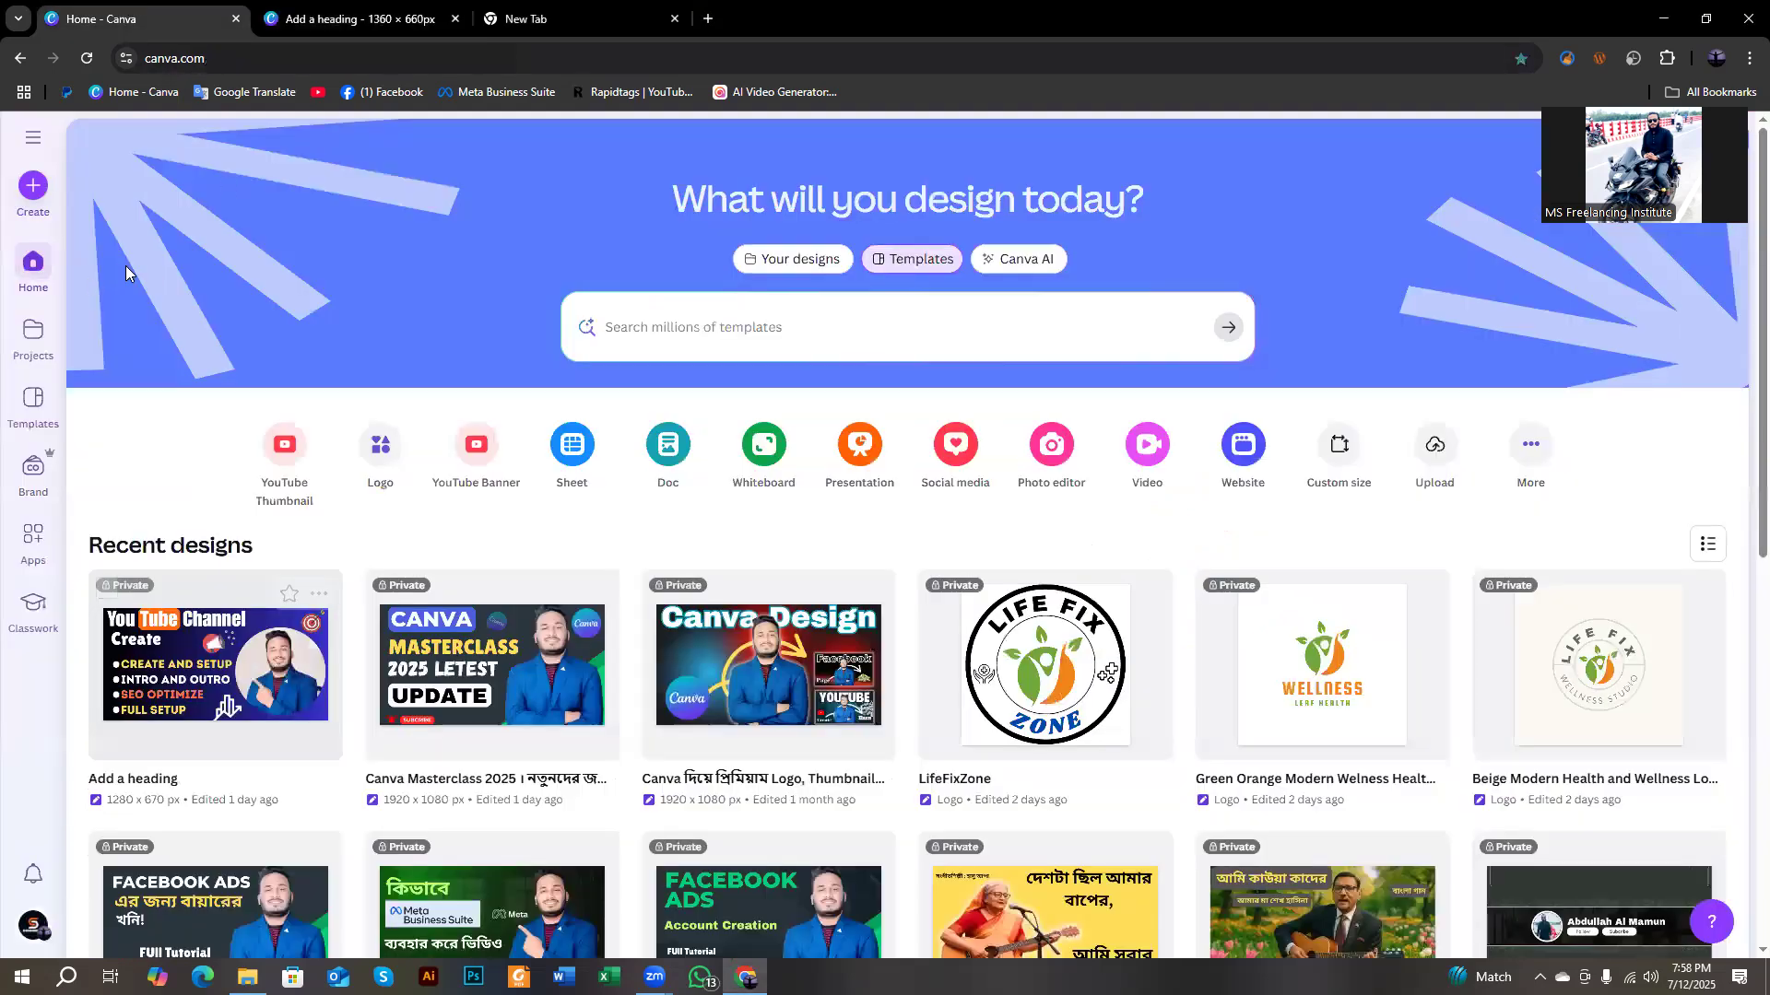
Search Google for "logo size" in the empty browser tab and highlight the 160x160 dimension in the overview.
left_click(586, 19)
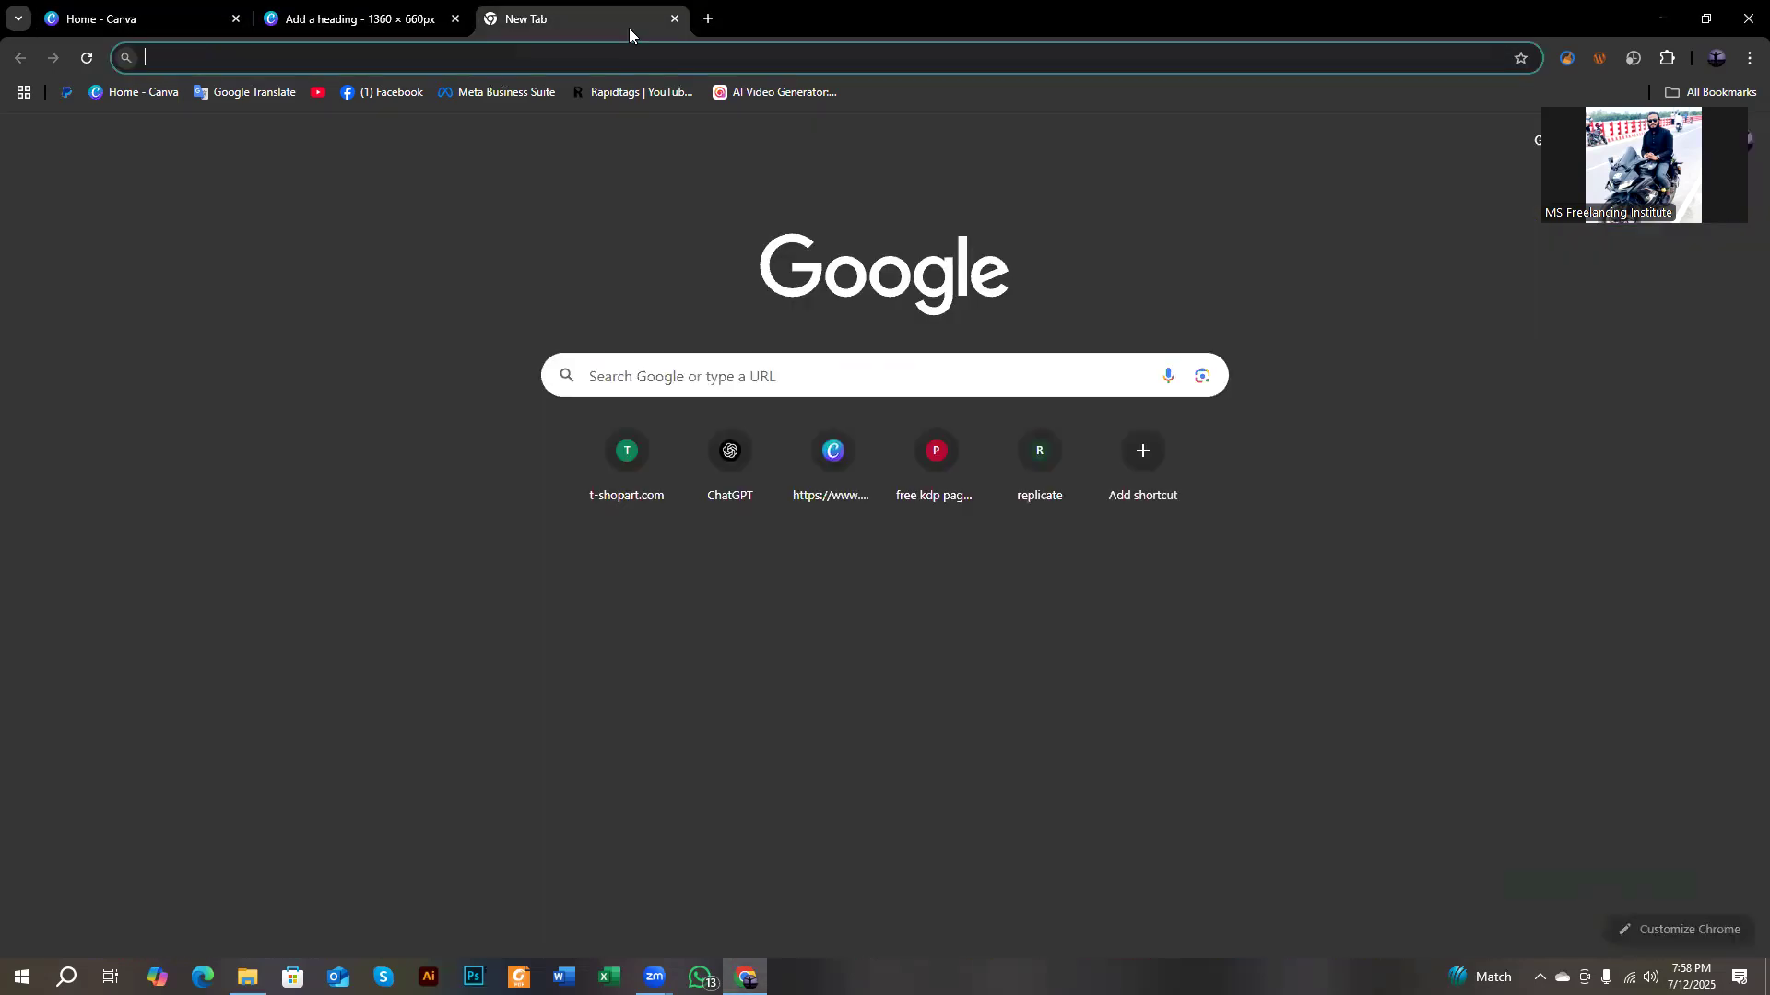
left_click(634, 57)
type("logo")
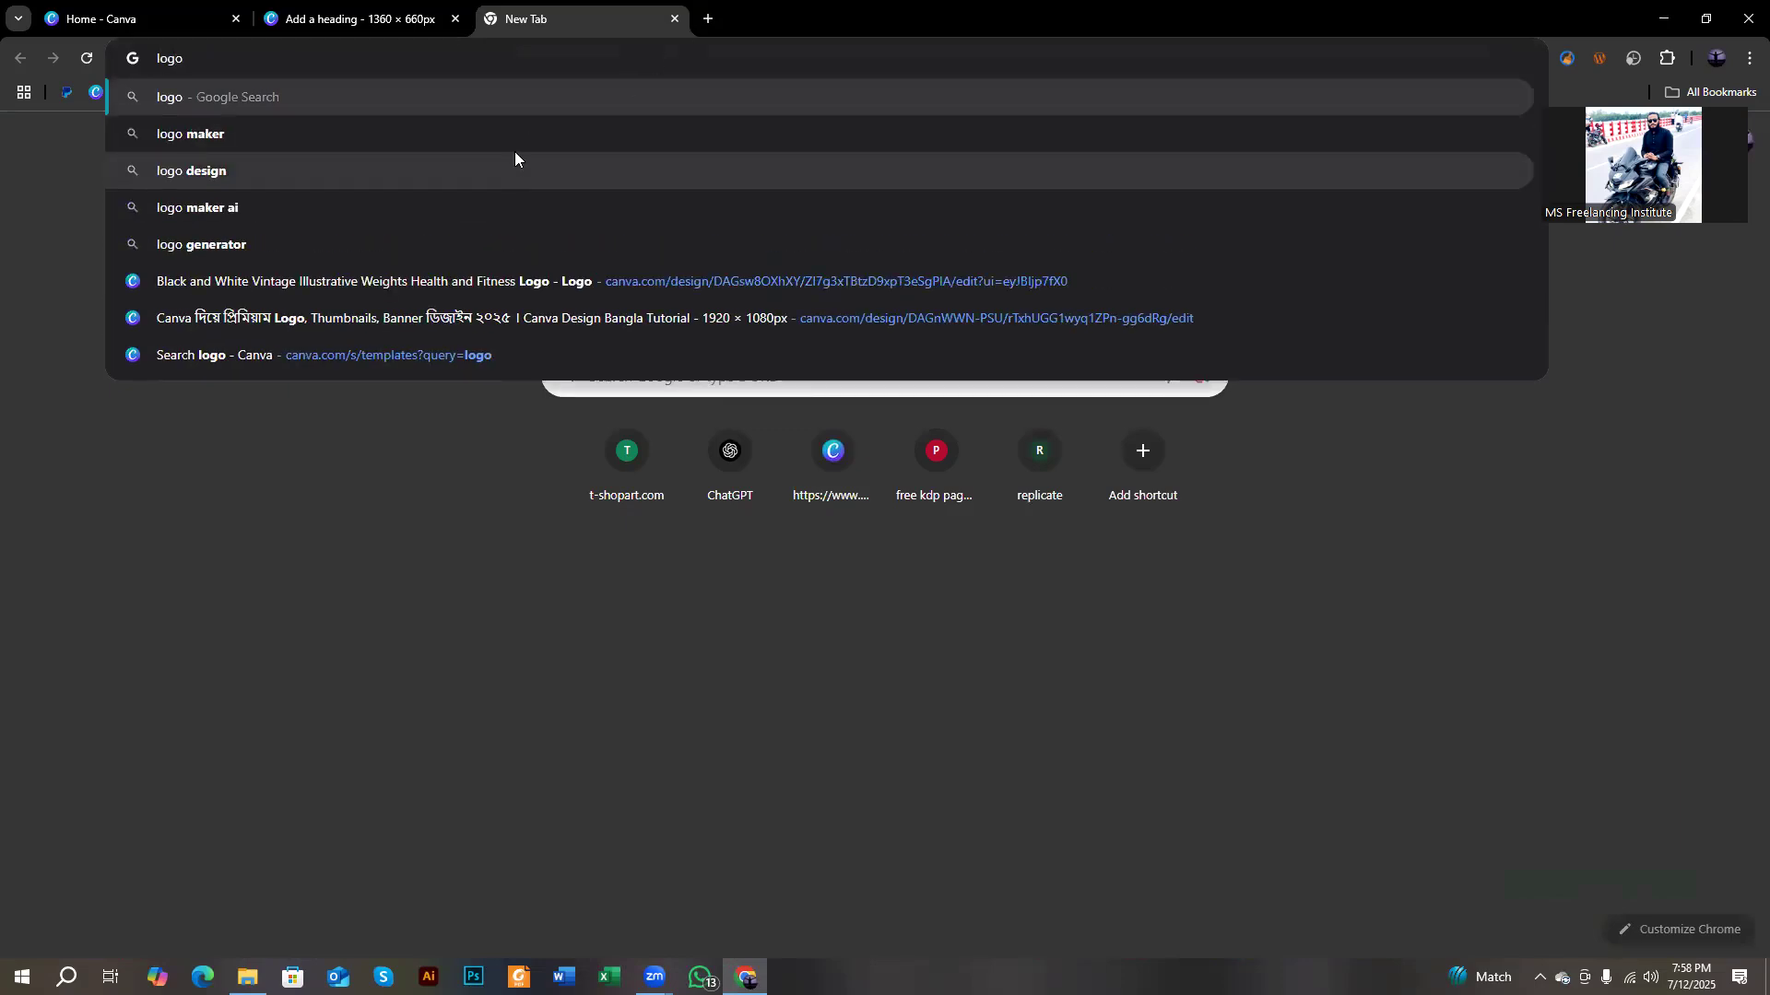
type(" size")
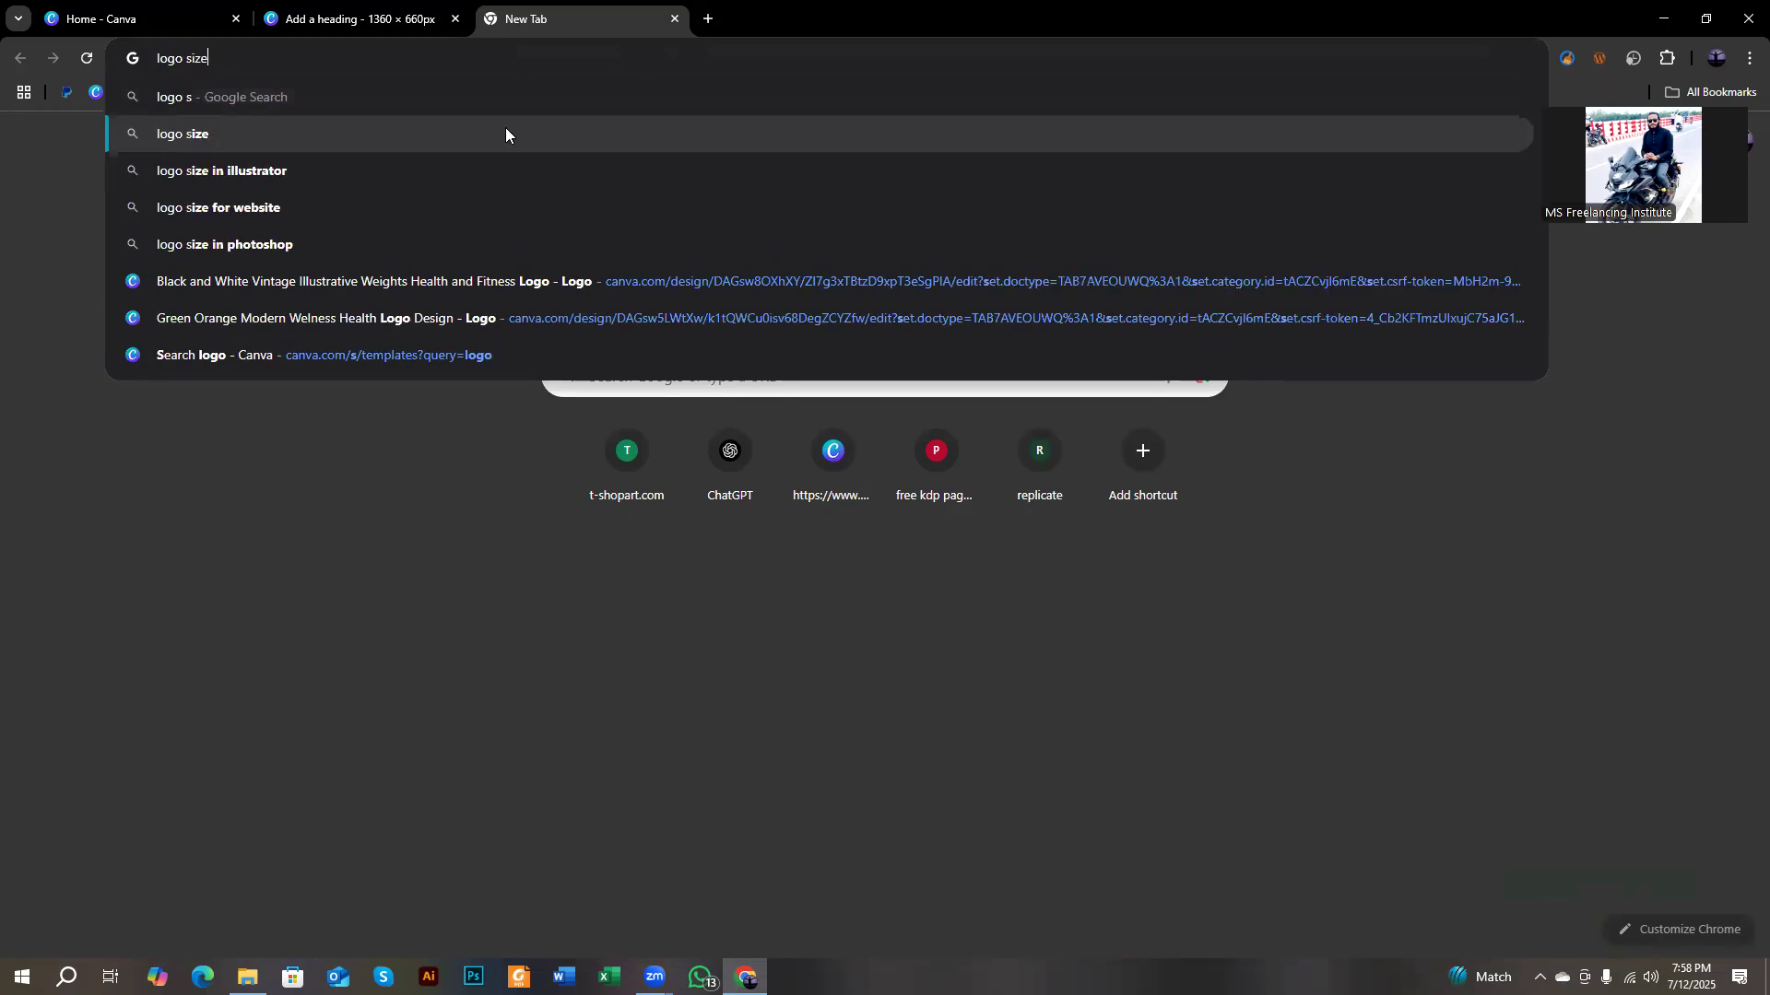
left_click(505, 132)
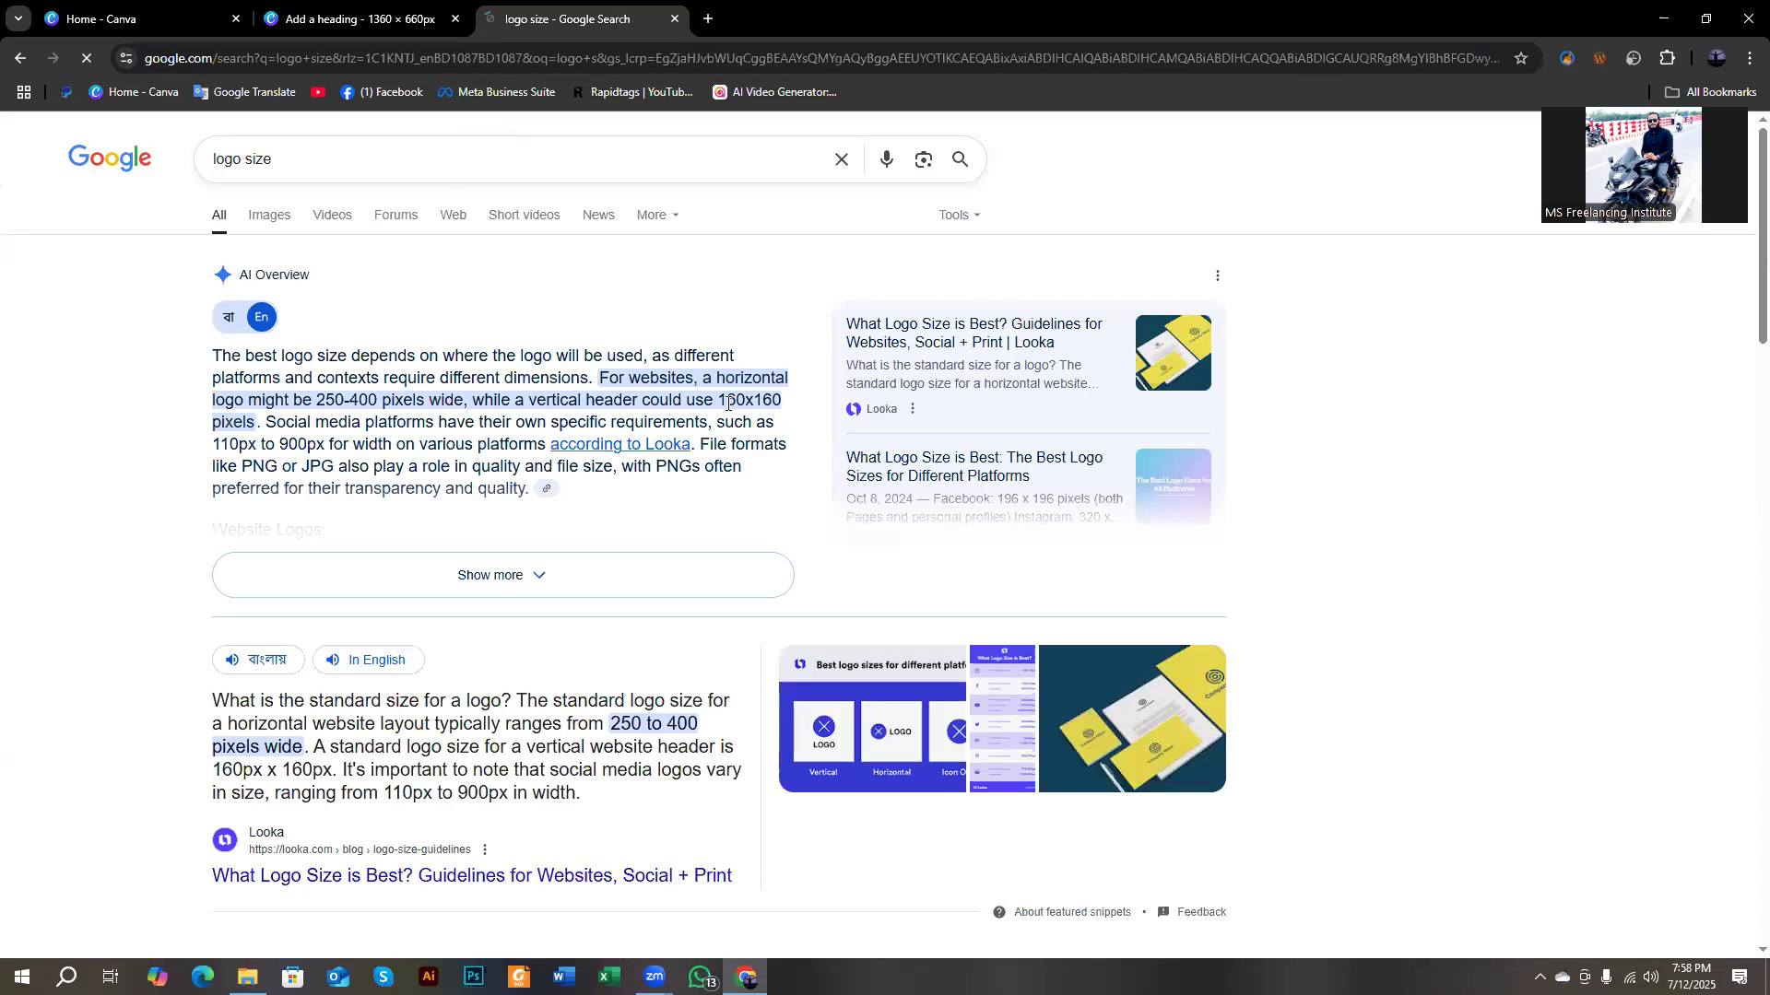
left_click_drag(721, 398, 761, 402)
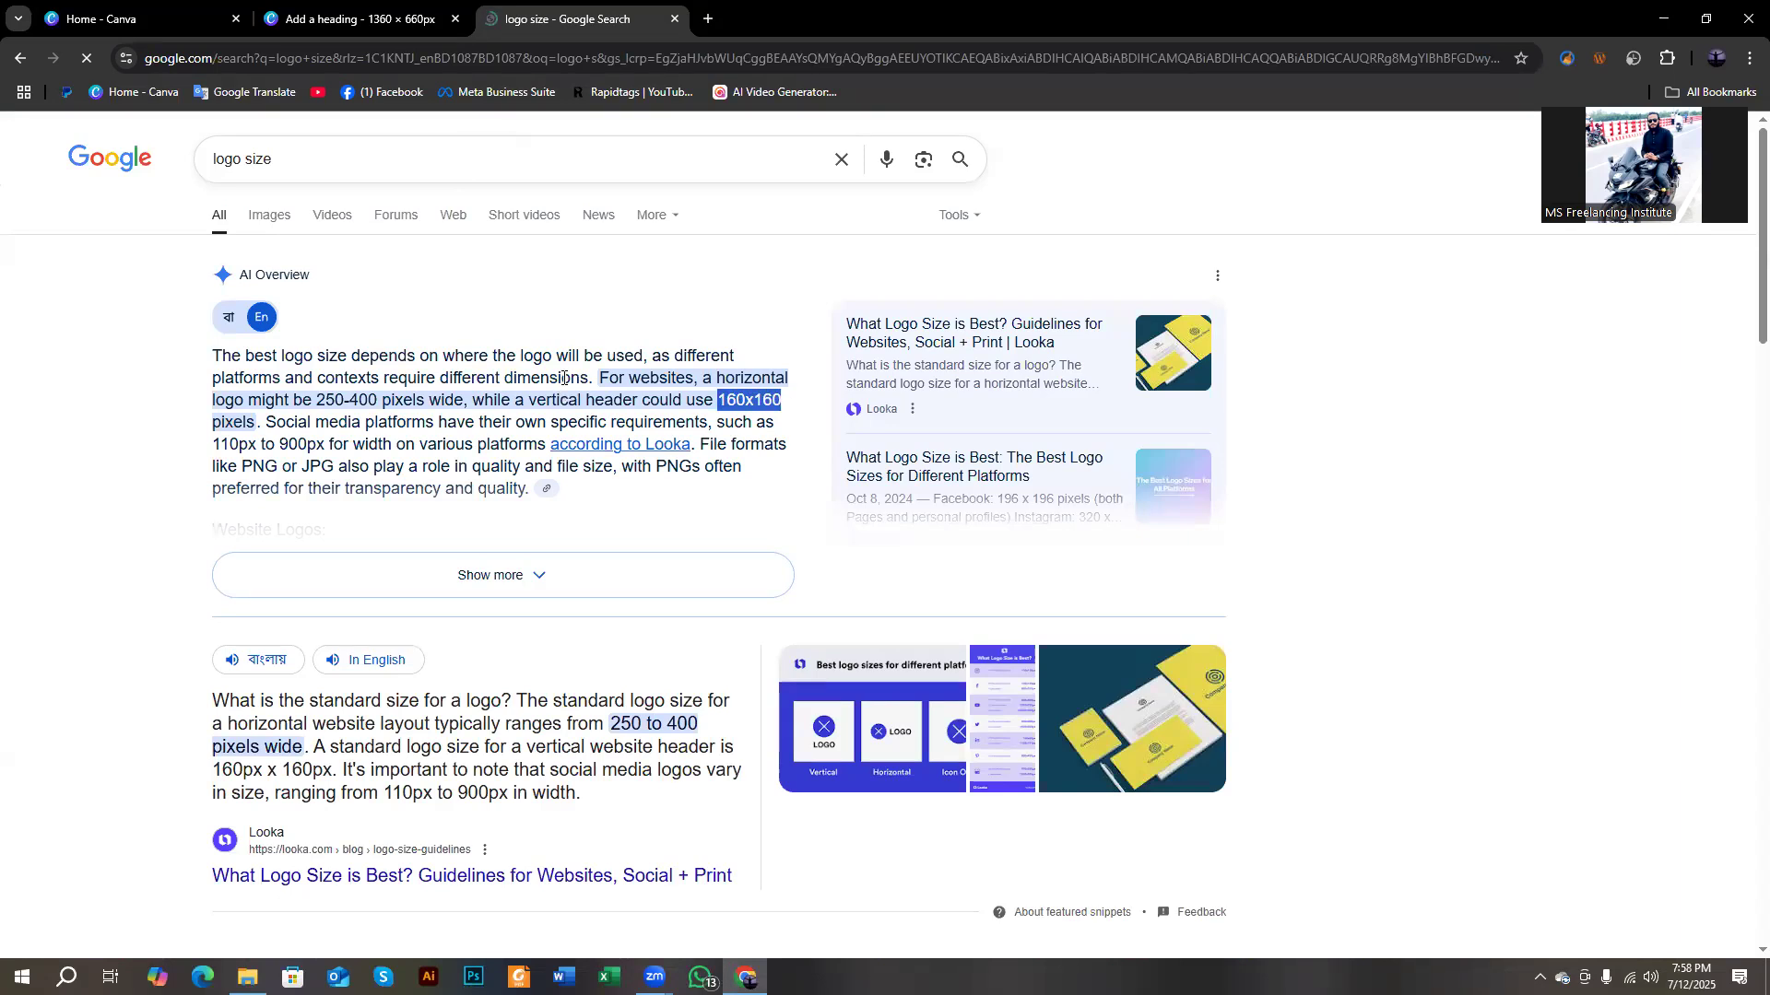
Return to the Canva home page and set up a custom-size design with width 500 and height 500 px.
left_click(350, 16)
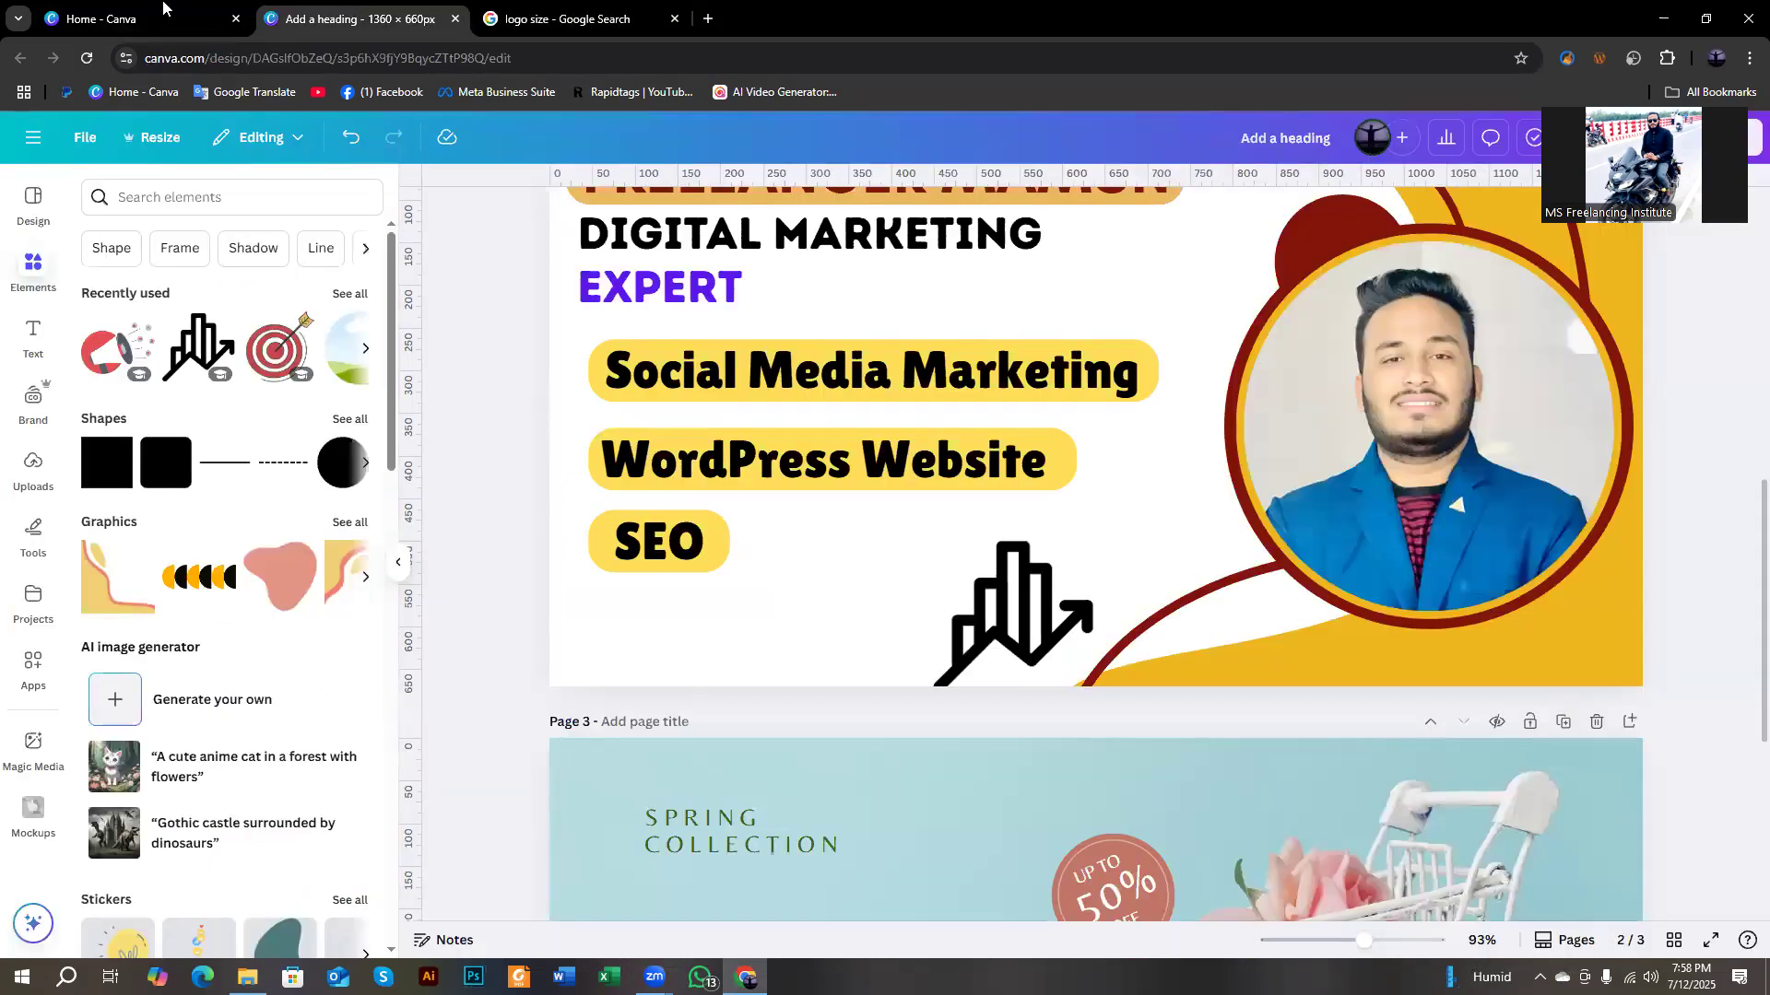
left_click(129, 18)
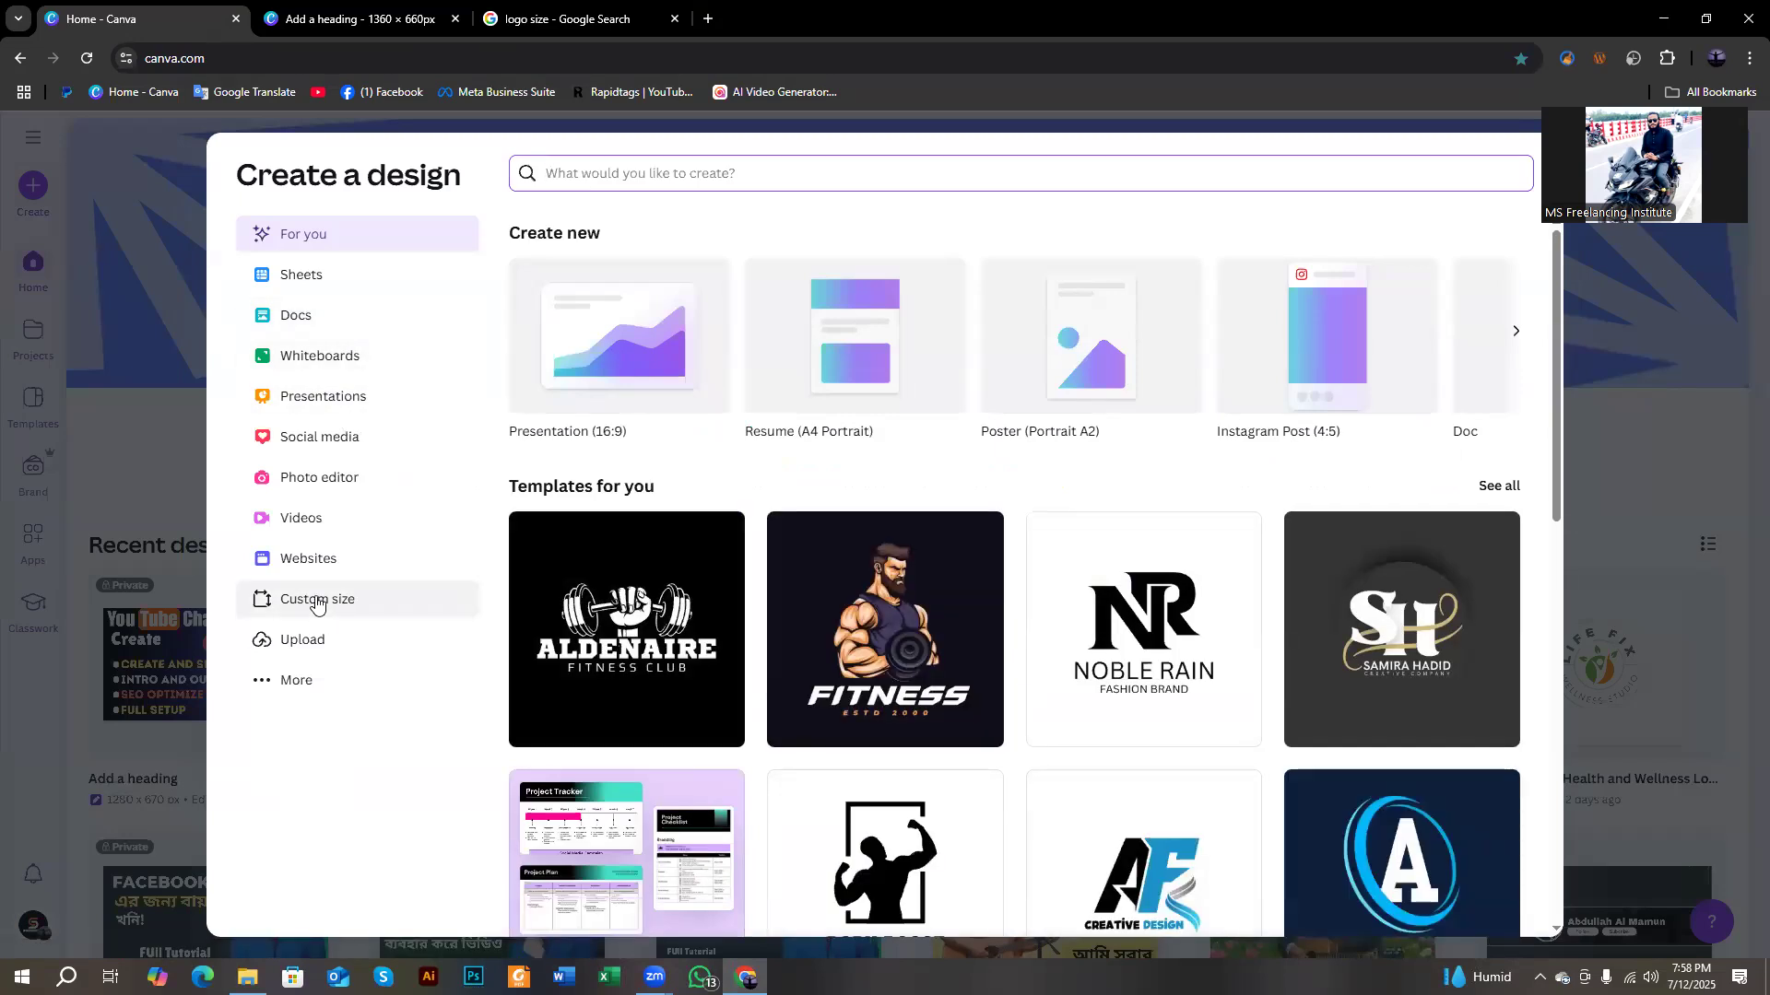
left_click(316, 601)
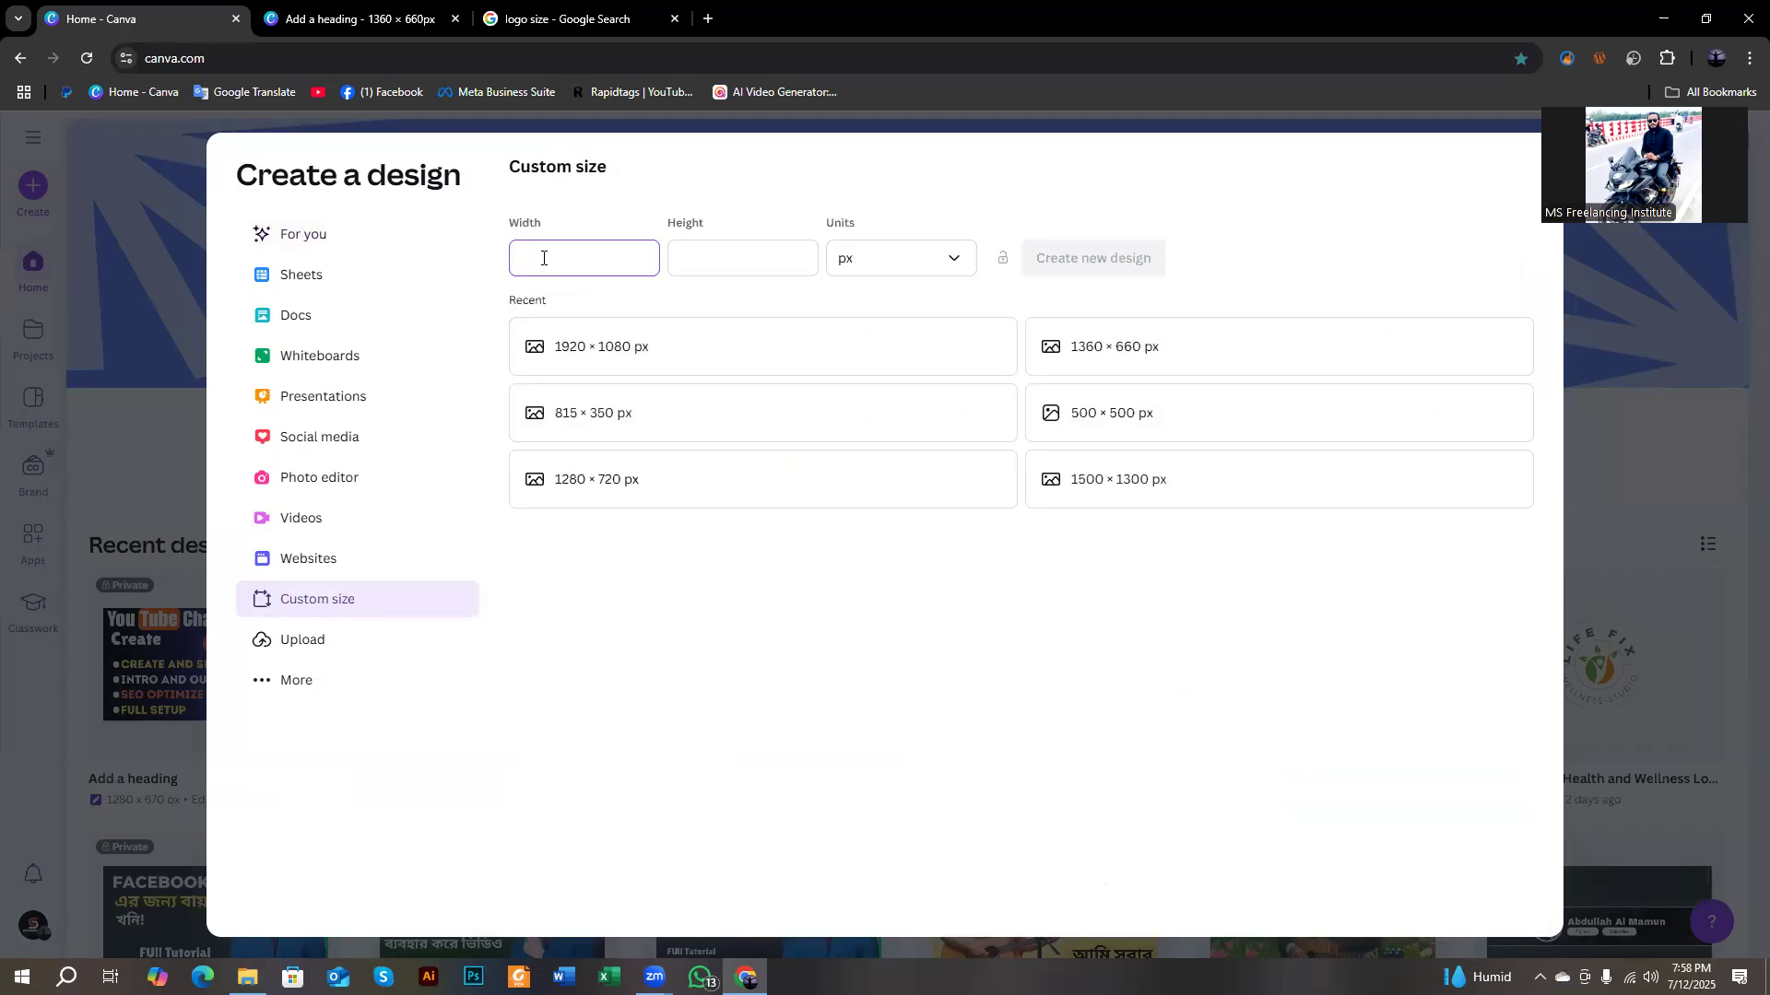
left_click(715, 259)
type("500")
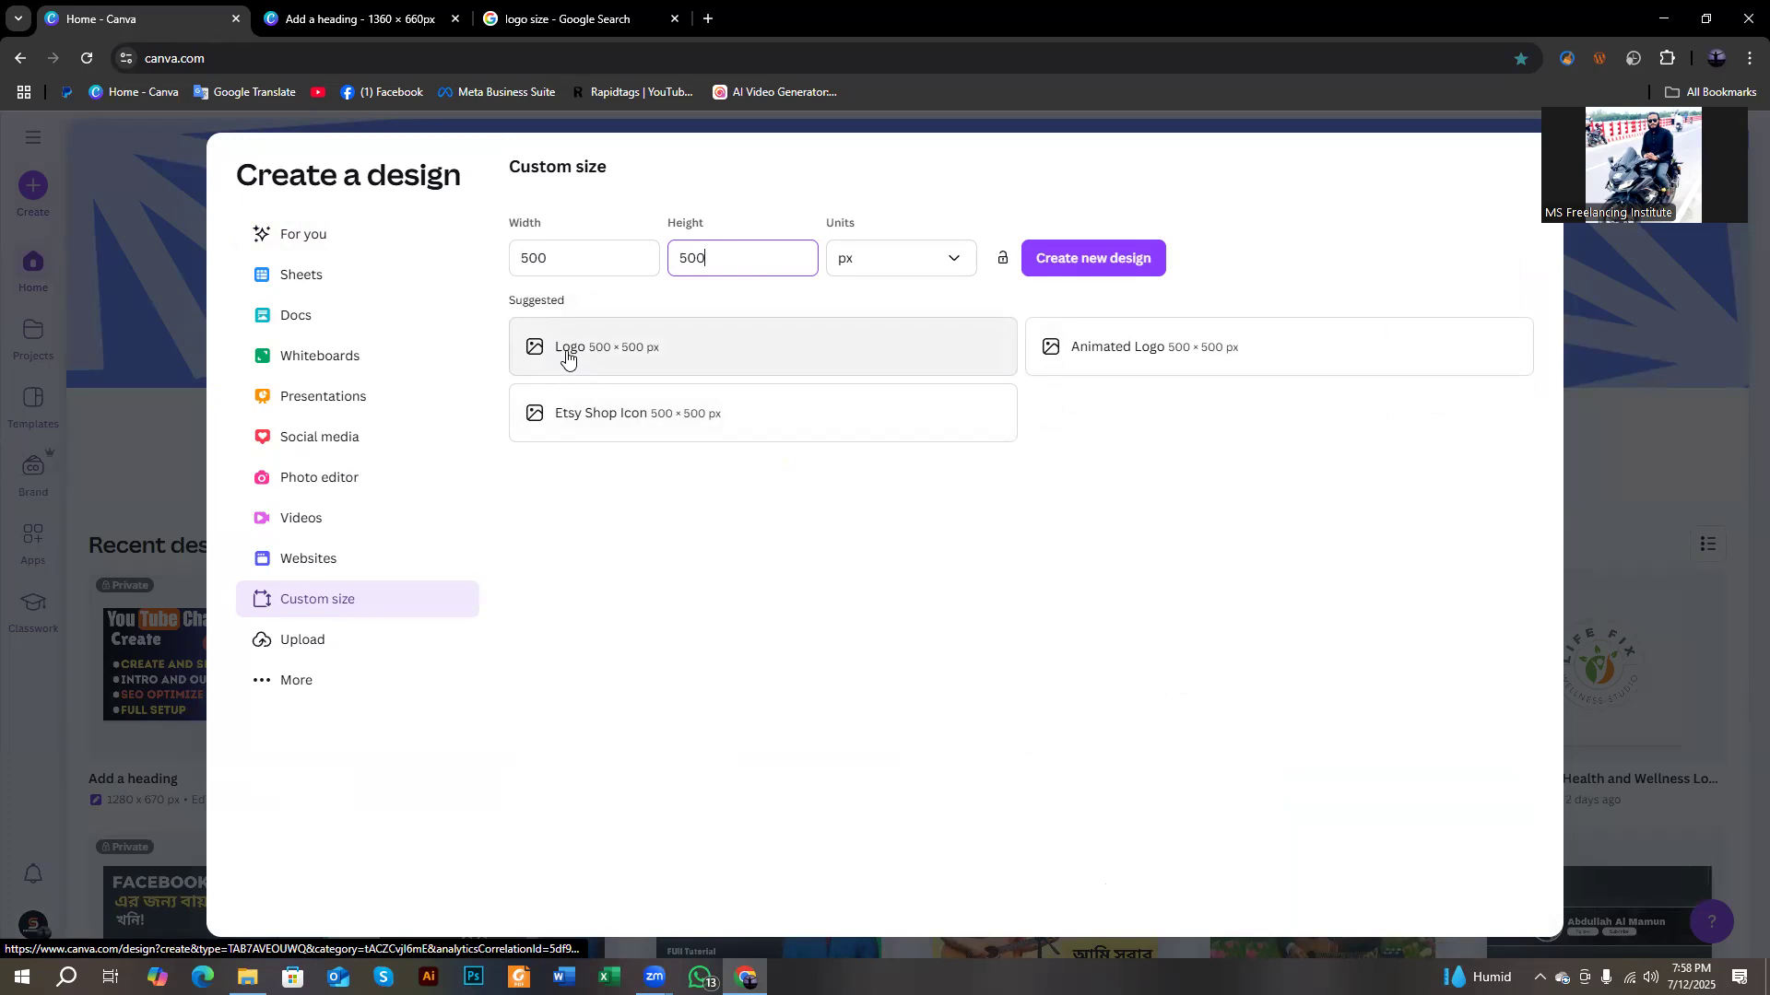
Snip the suggested "Logo 500 × 500 px" option on screen and highlight the 160x160 dimension in the Google results again.
key("super+shift+s")
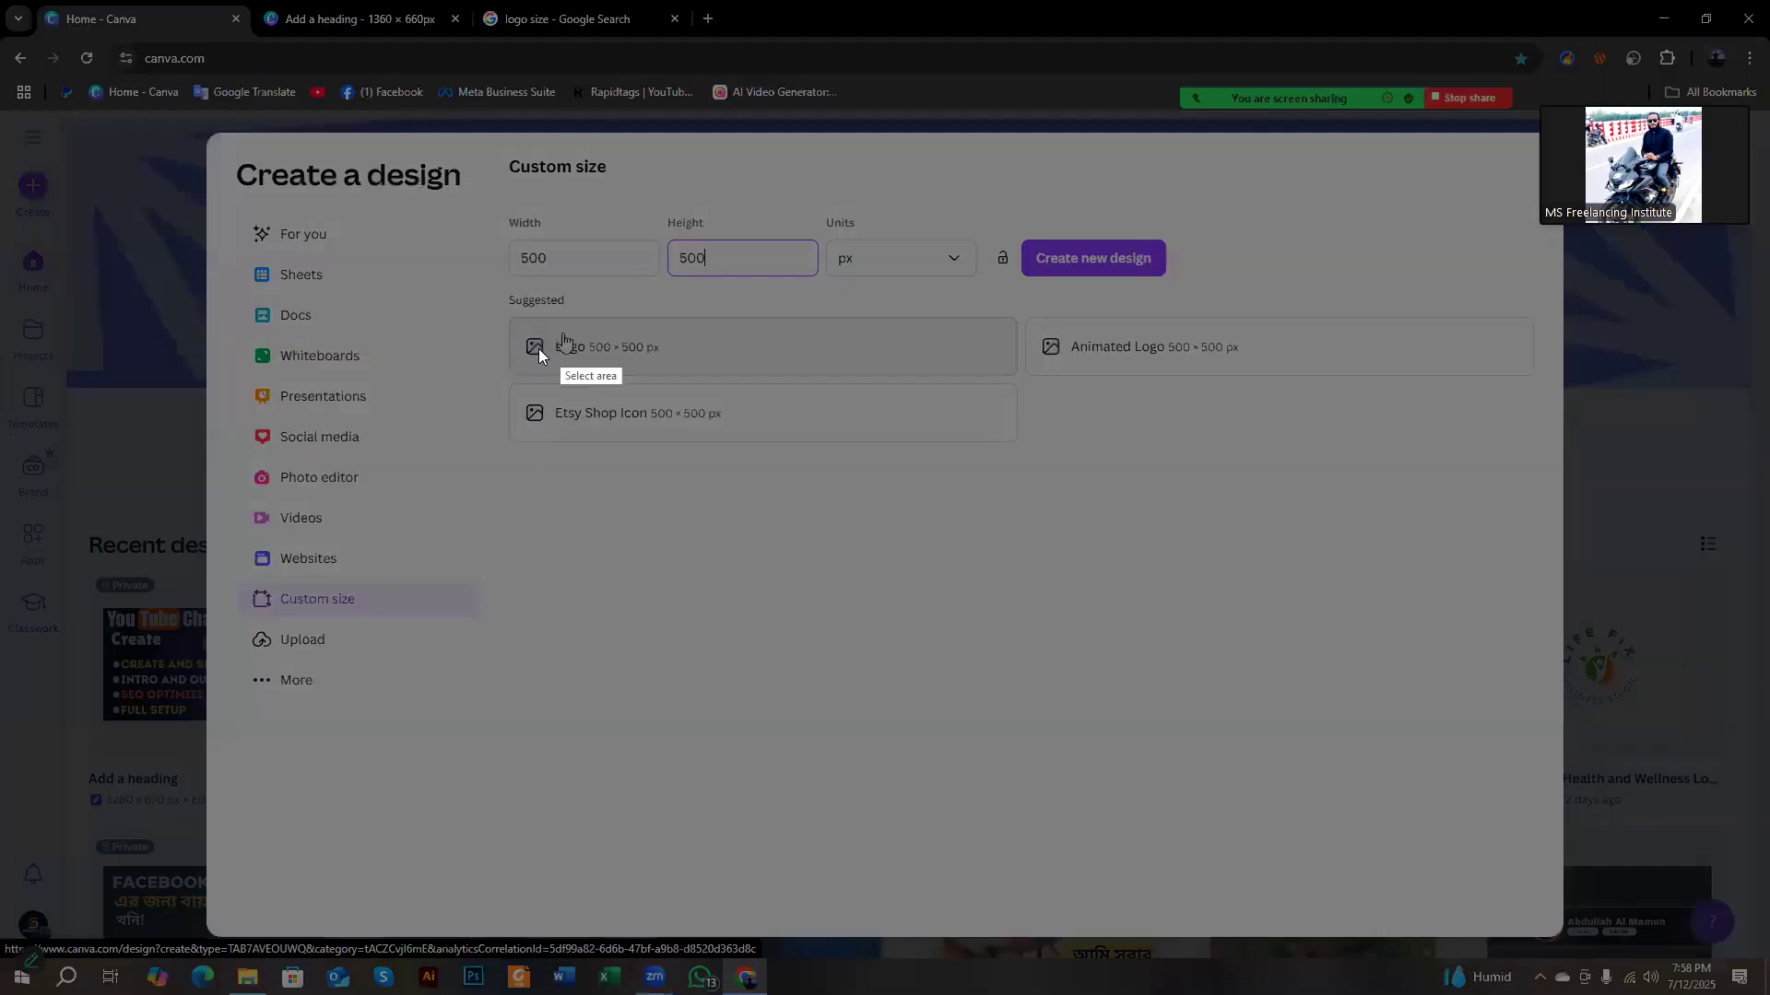
left_click_drag(497, 299, 1023, 390)
left_click(1008, 407)
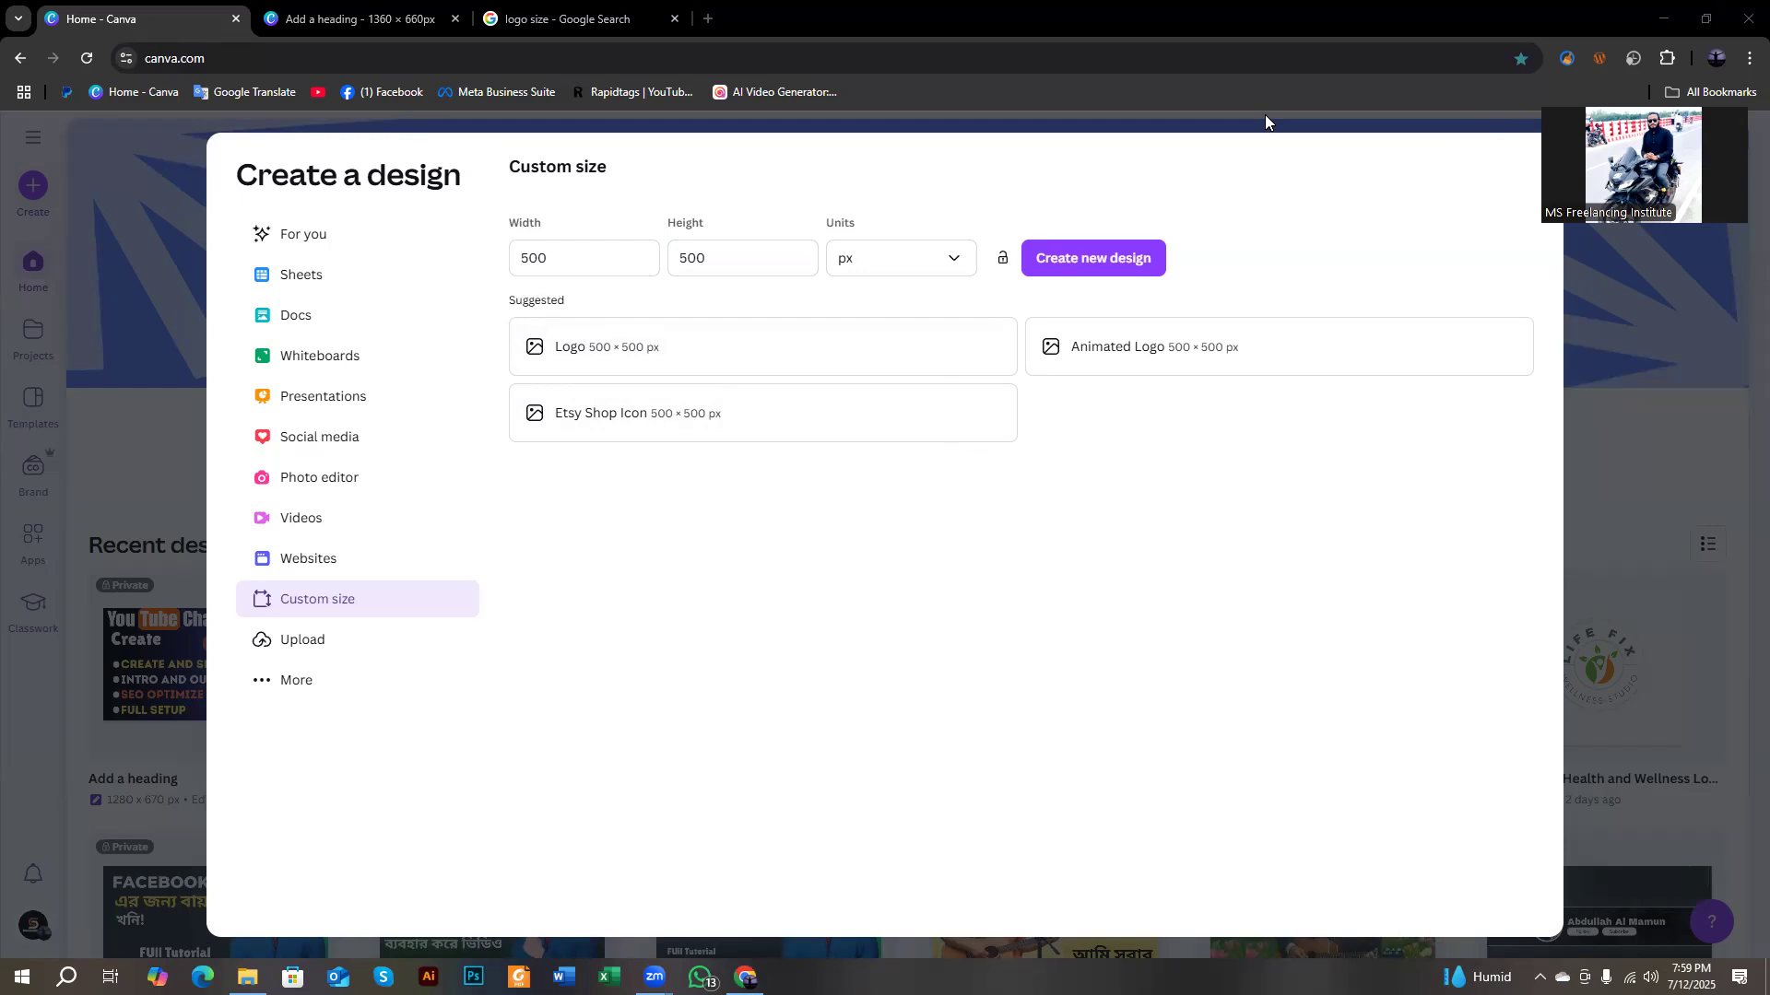
left_click(562, 19)
left_click_drag(725, 400, 785, 411)
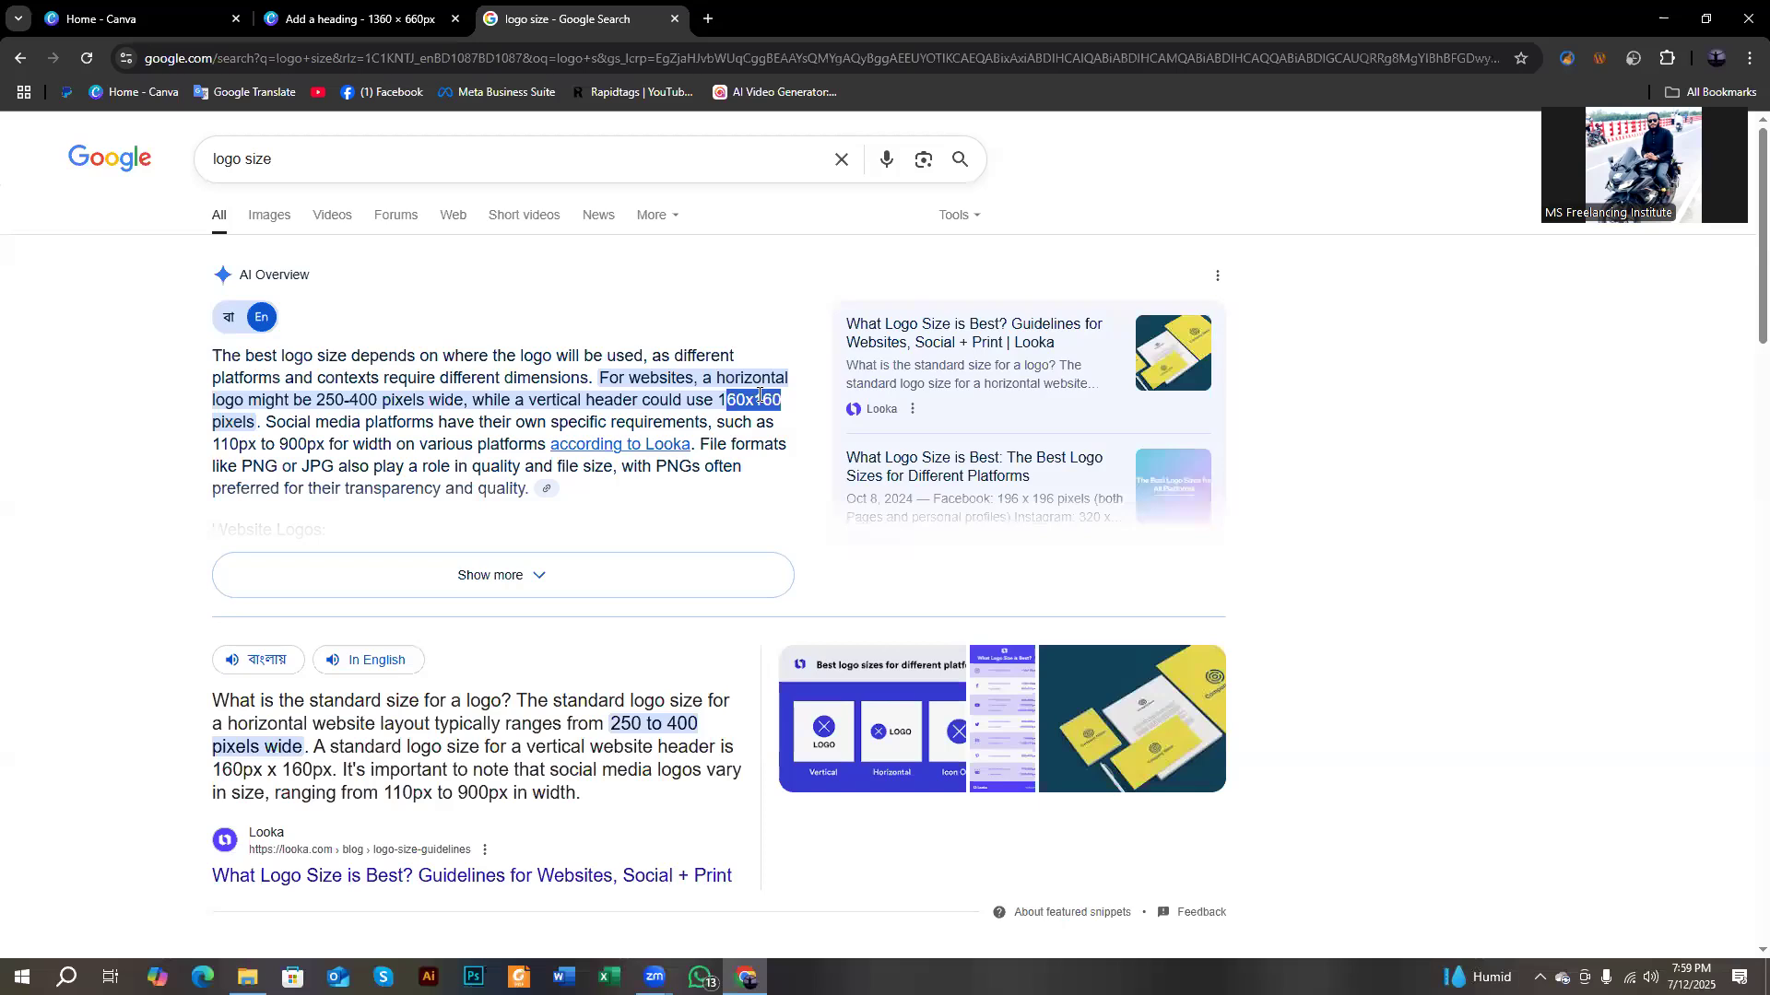
Go back to the Canva home page and create the new 500 × 500 px design.
left_click(387, 18)
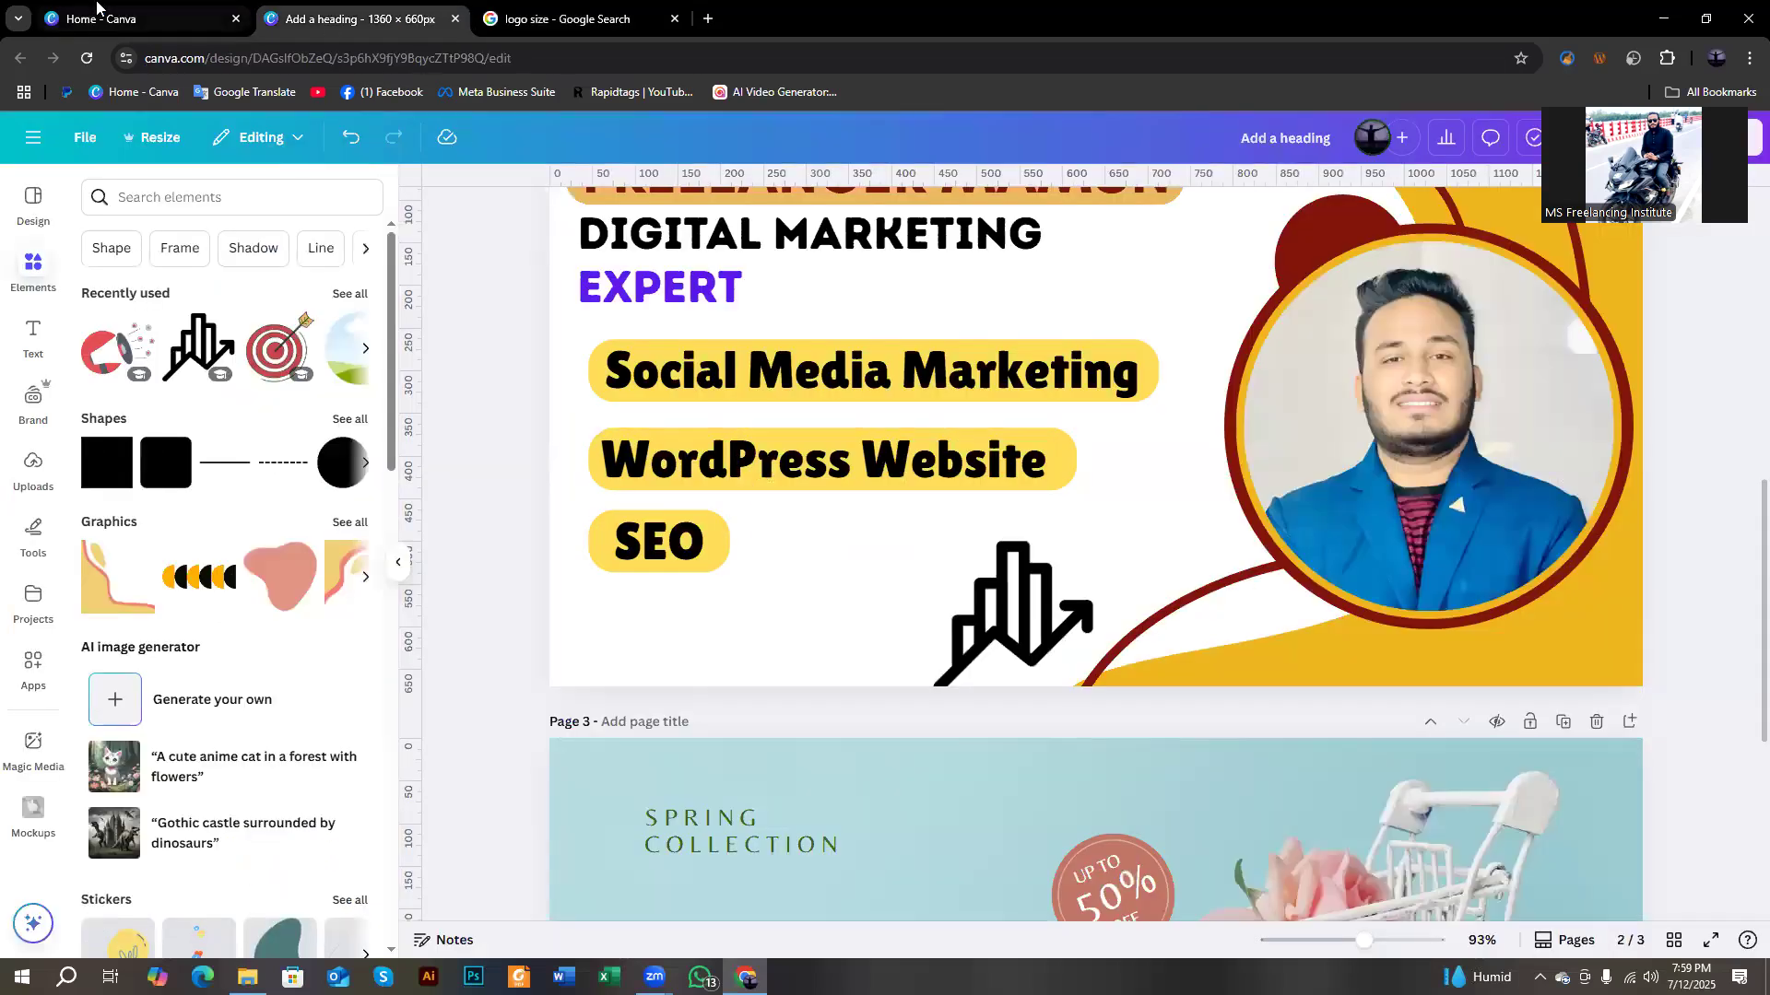
left_click(97, 11)
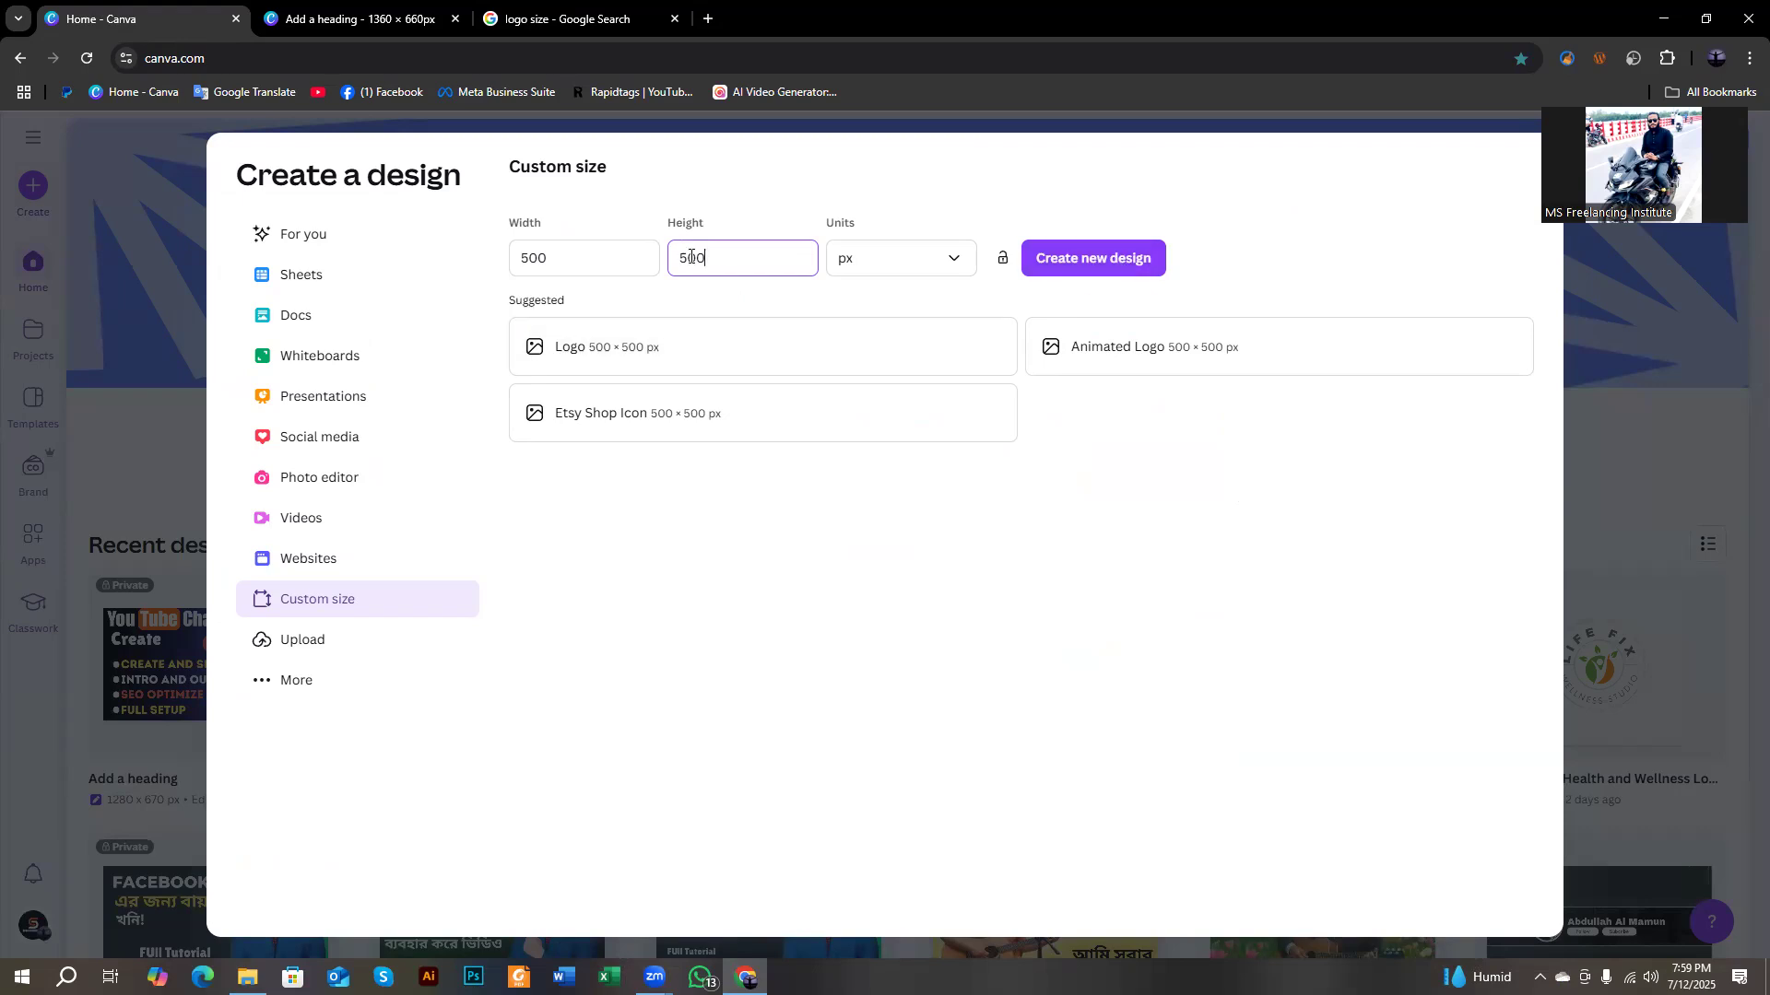
left_click(1080, 260)
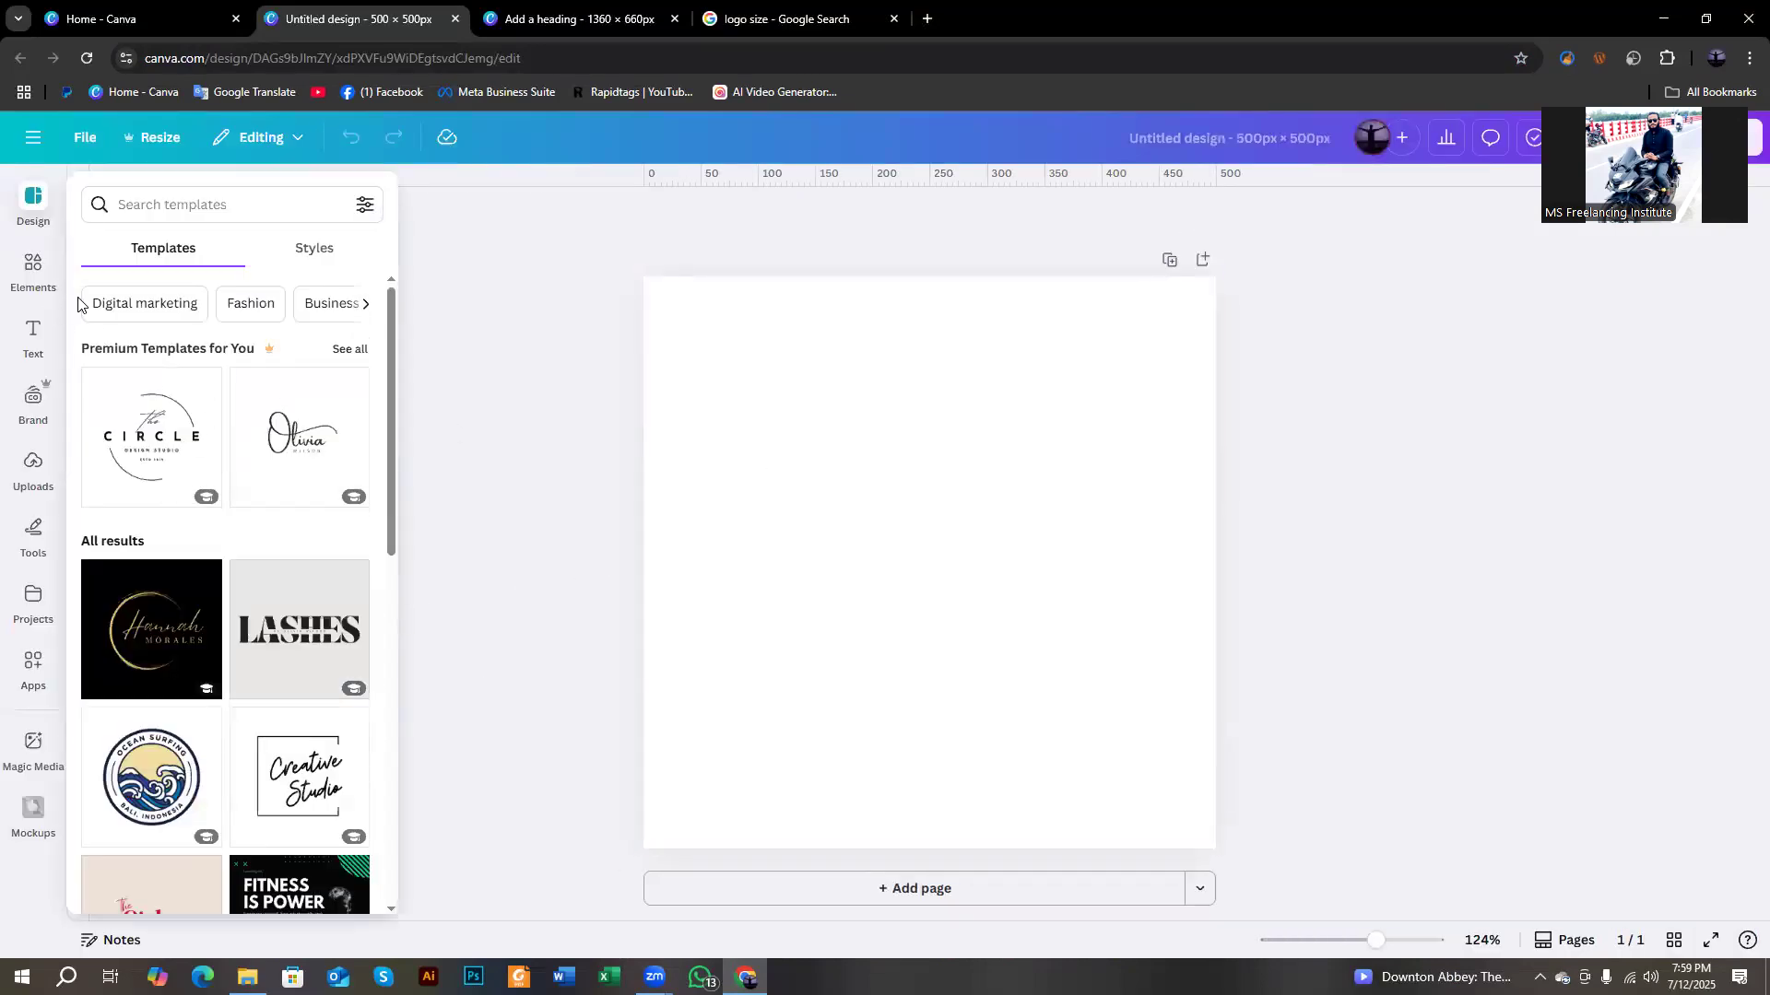
Browse the suggested templates, search them for "logo" and look through the matching designs.
scroll(139, 488, "down", 6)
scroll(139, 460, "up", 6)
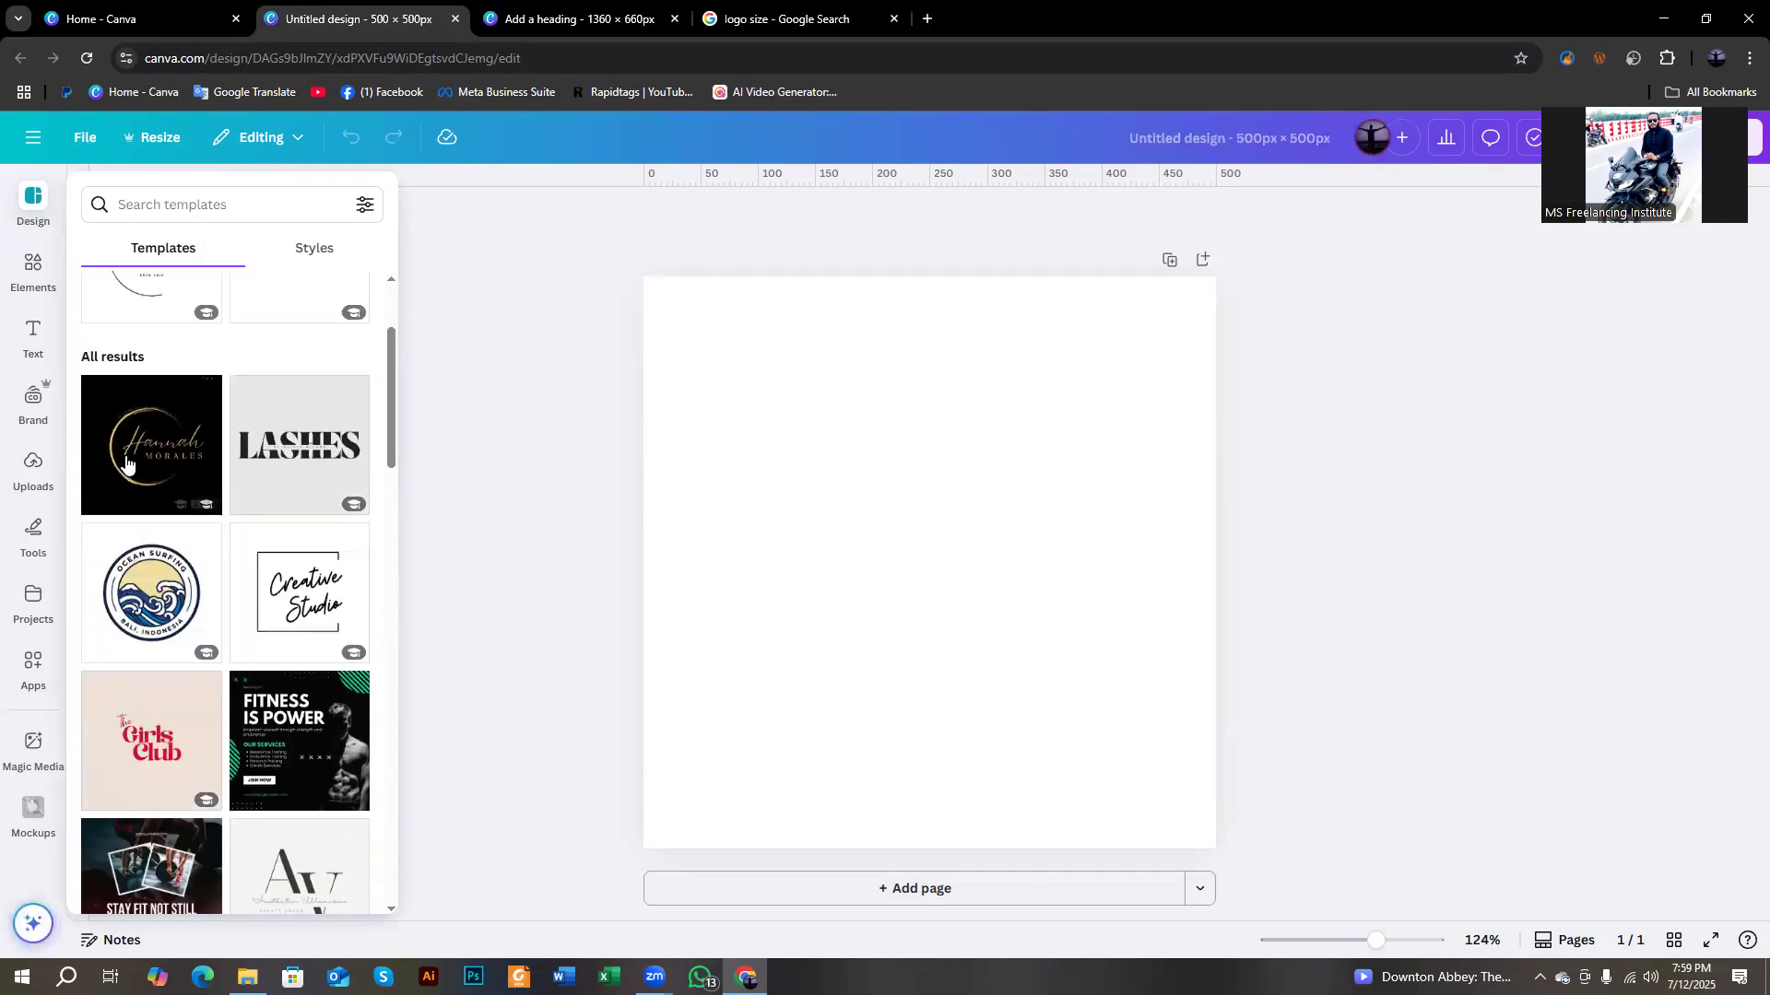
scroll(148, 489, "down", 10)
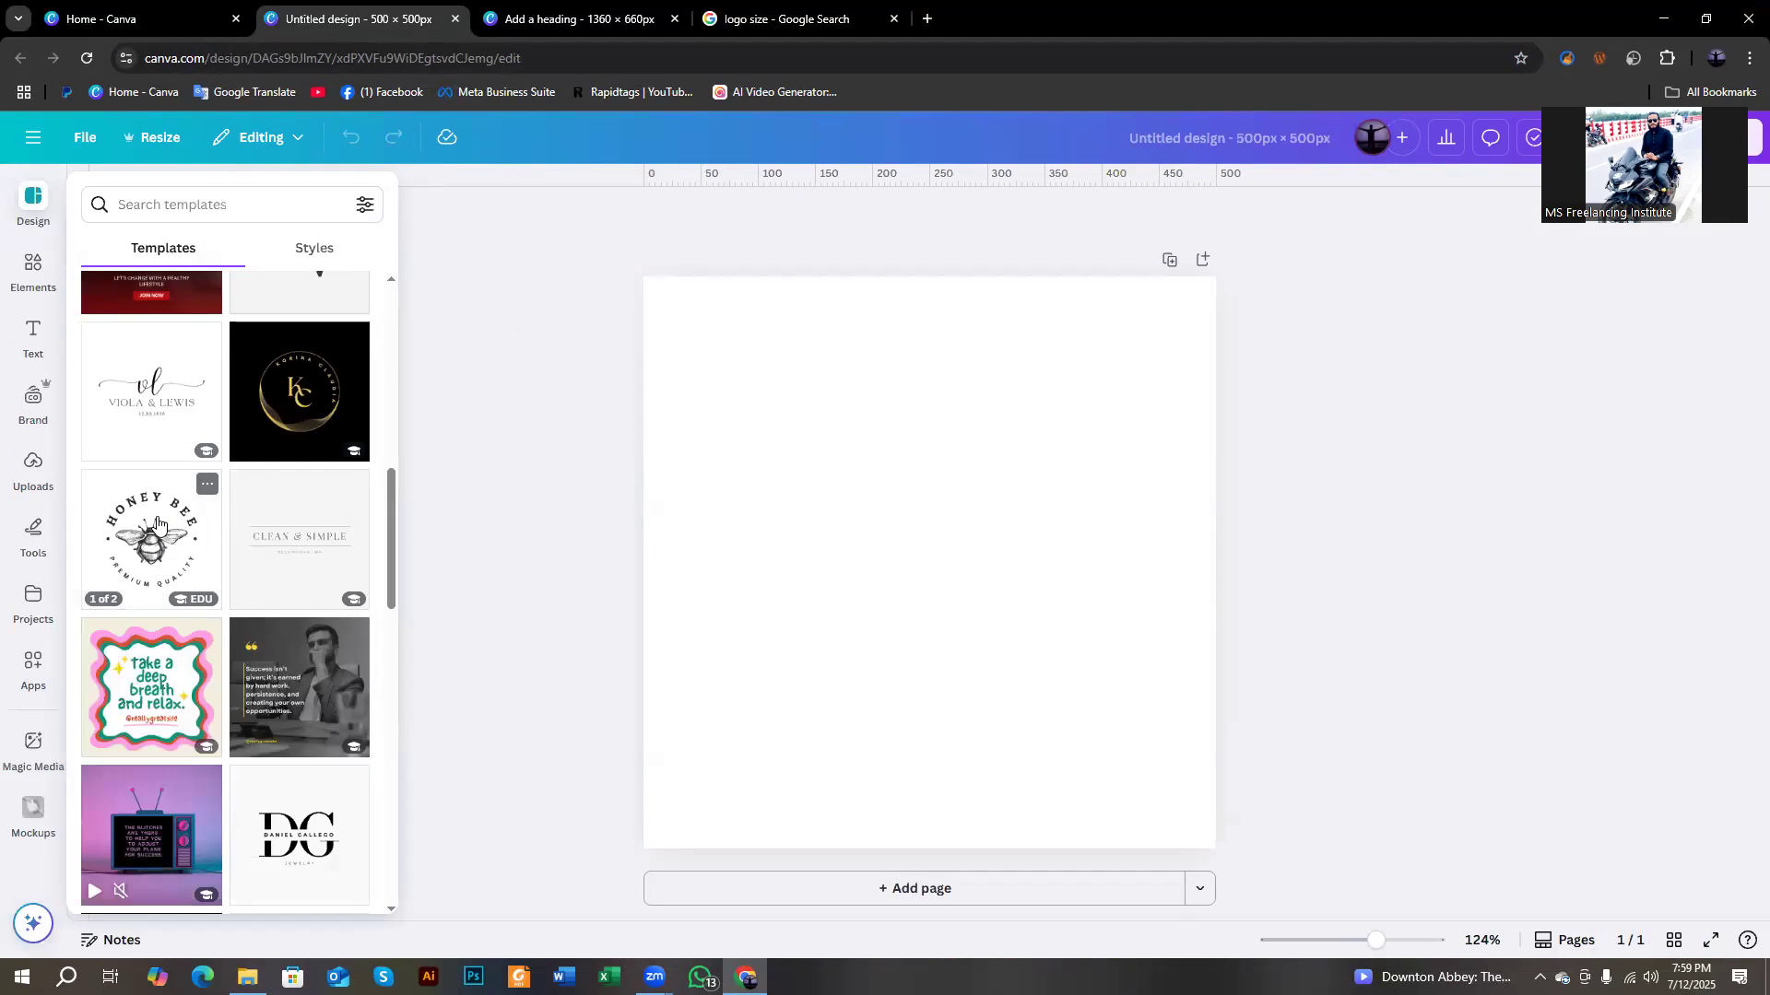
scroll(156, 526, "down", 3)
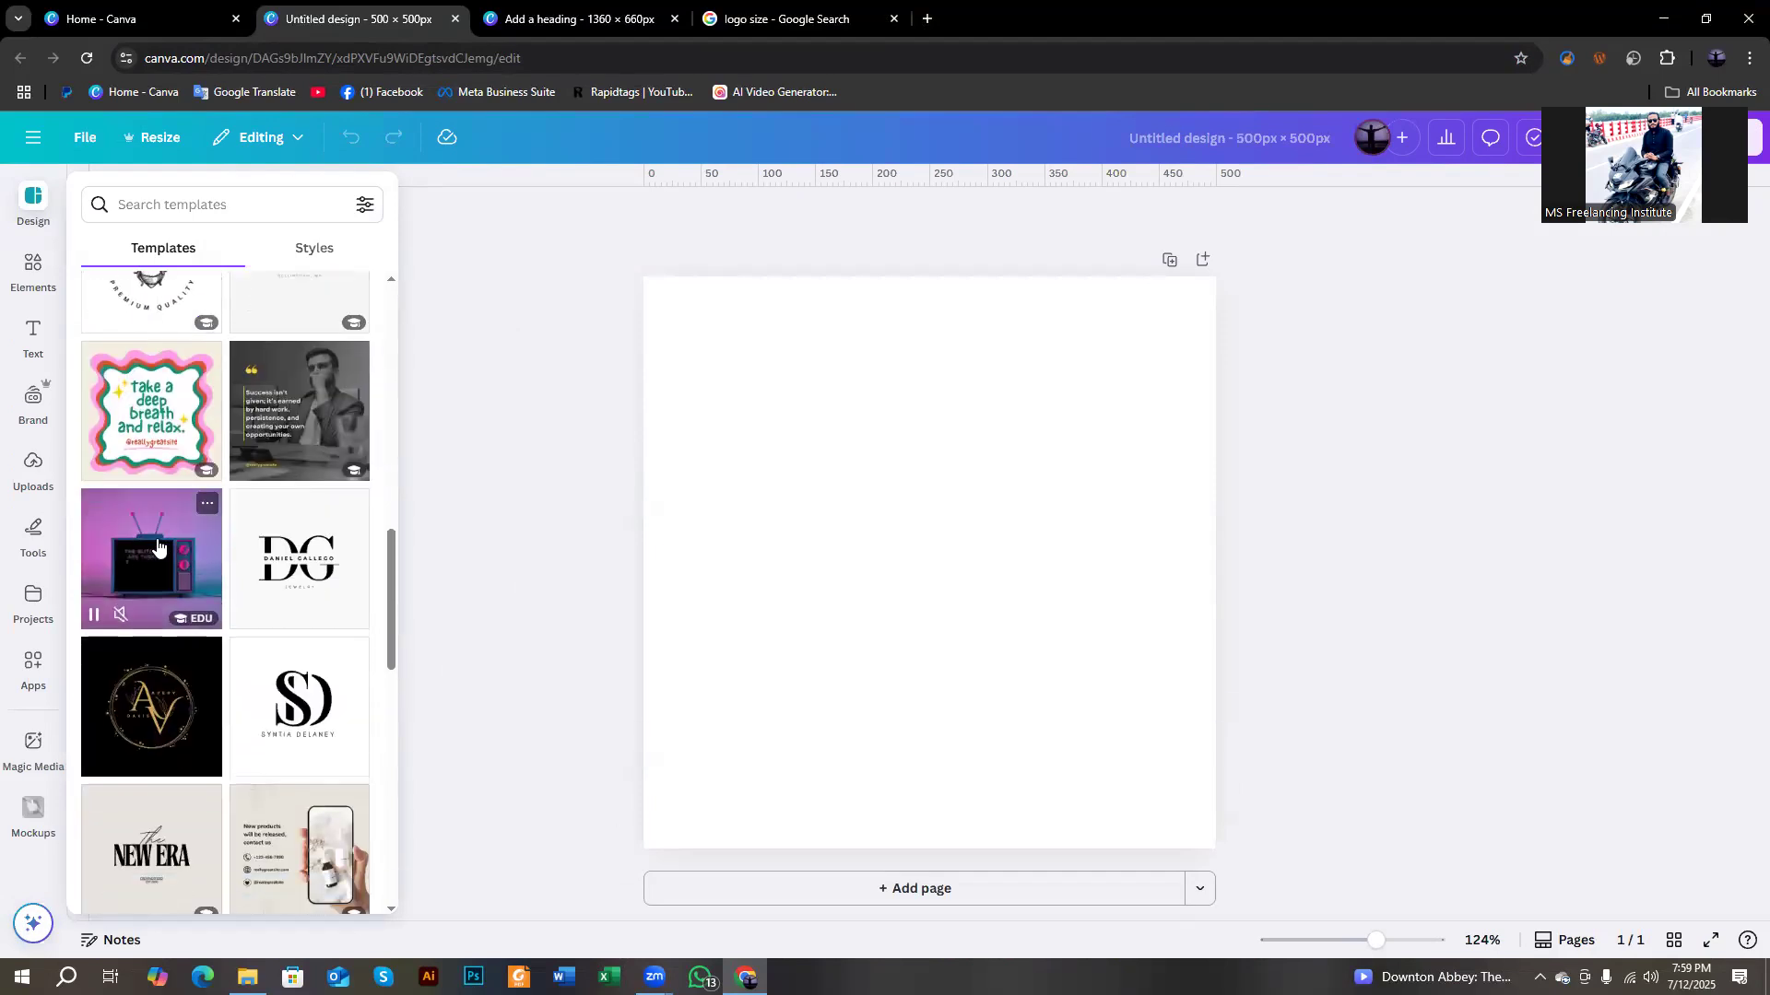
scroll(158, 546, "down", 2)
scroll(158, 545, "up", 6)
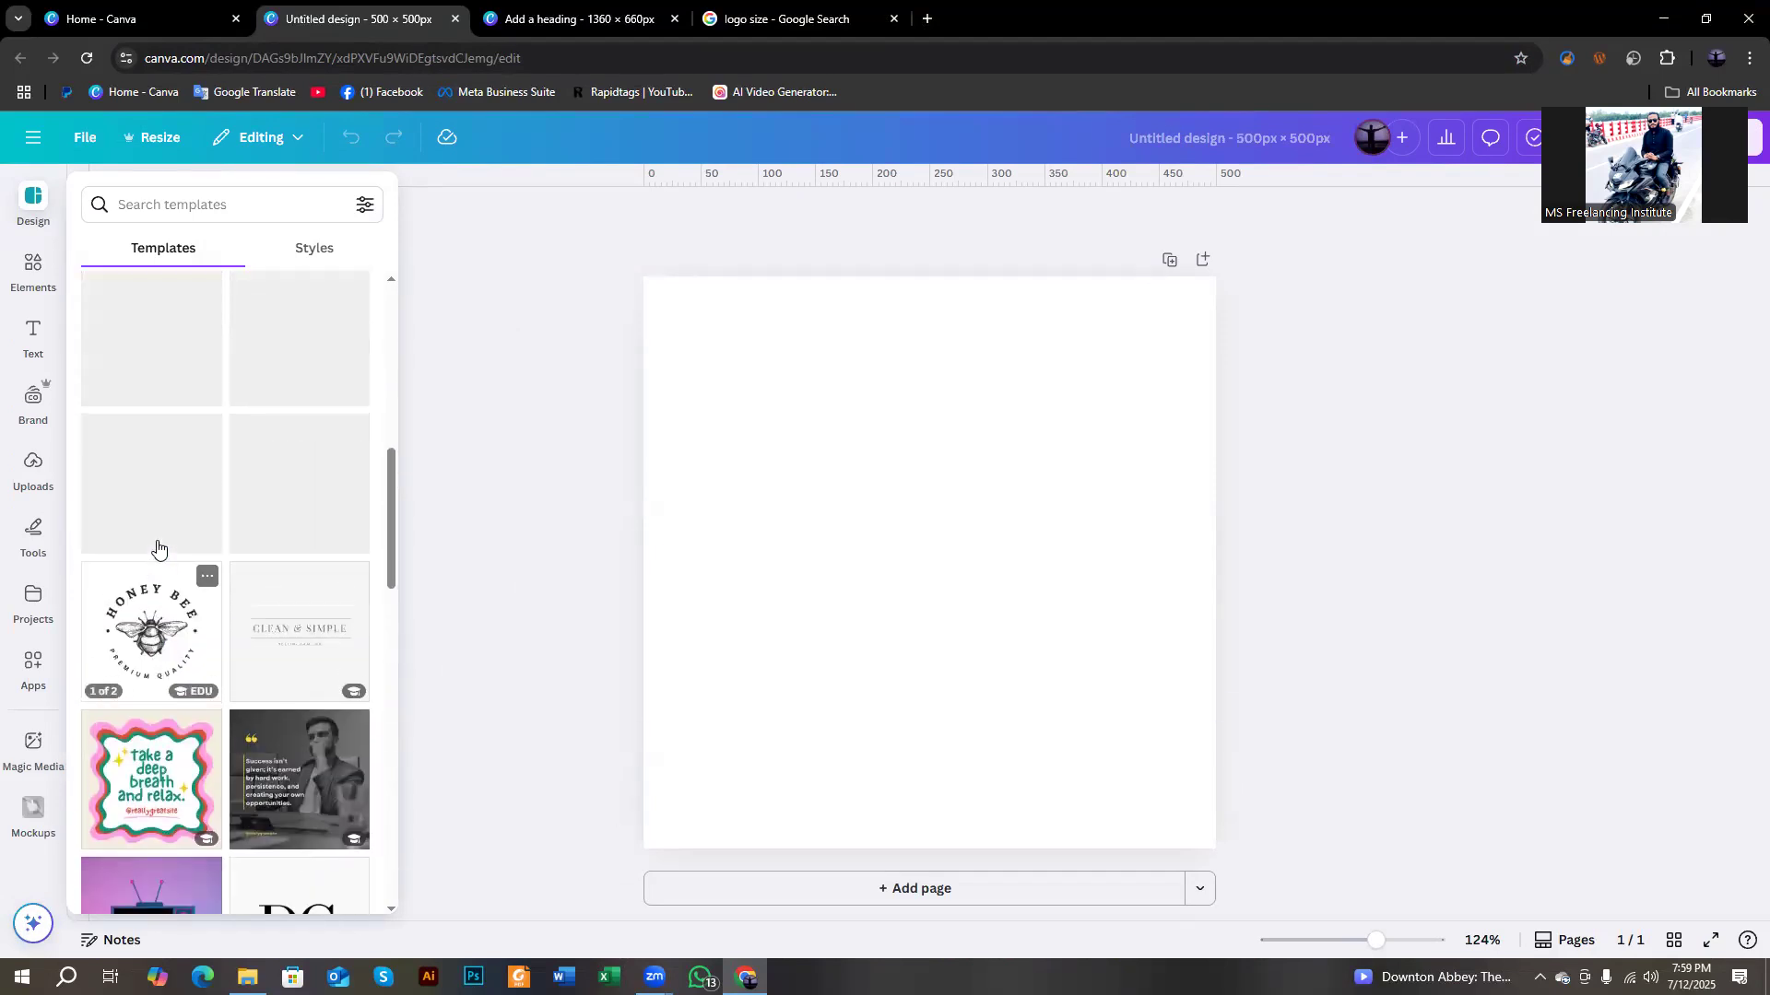
left_click(193, 217)
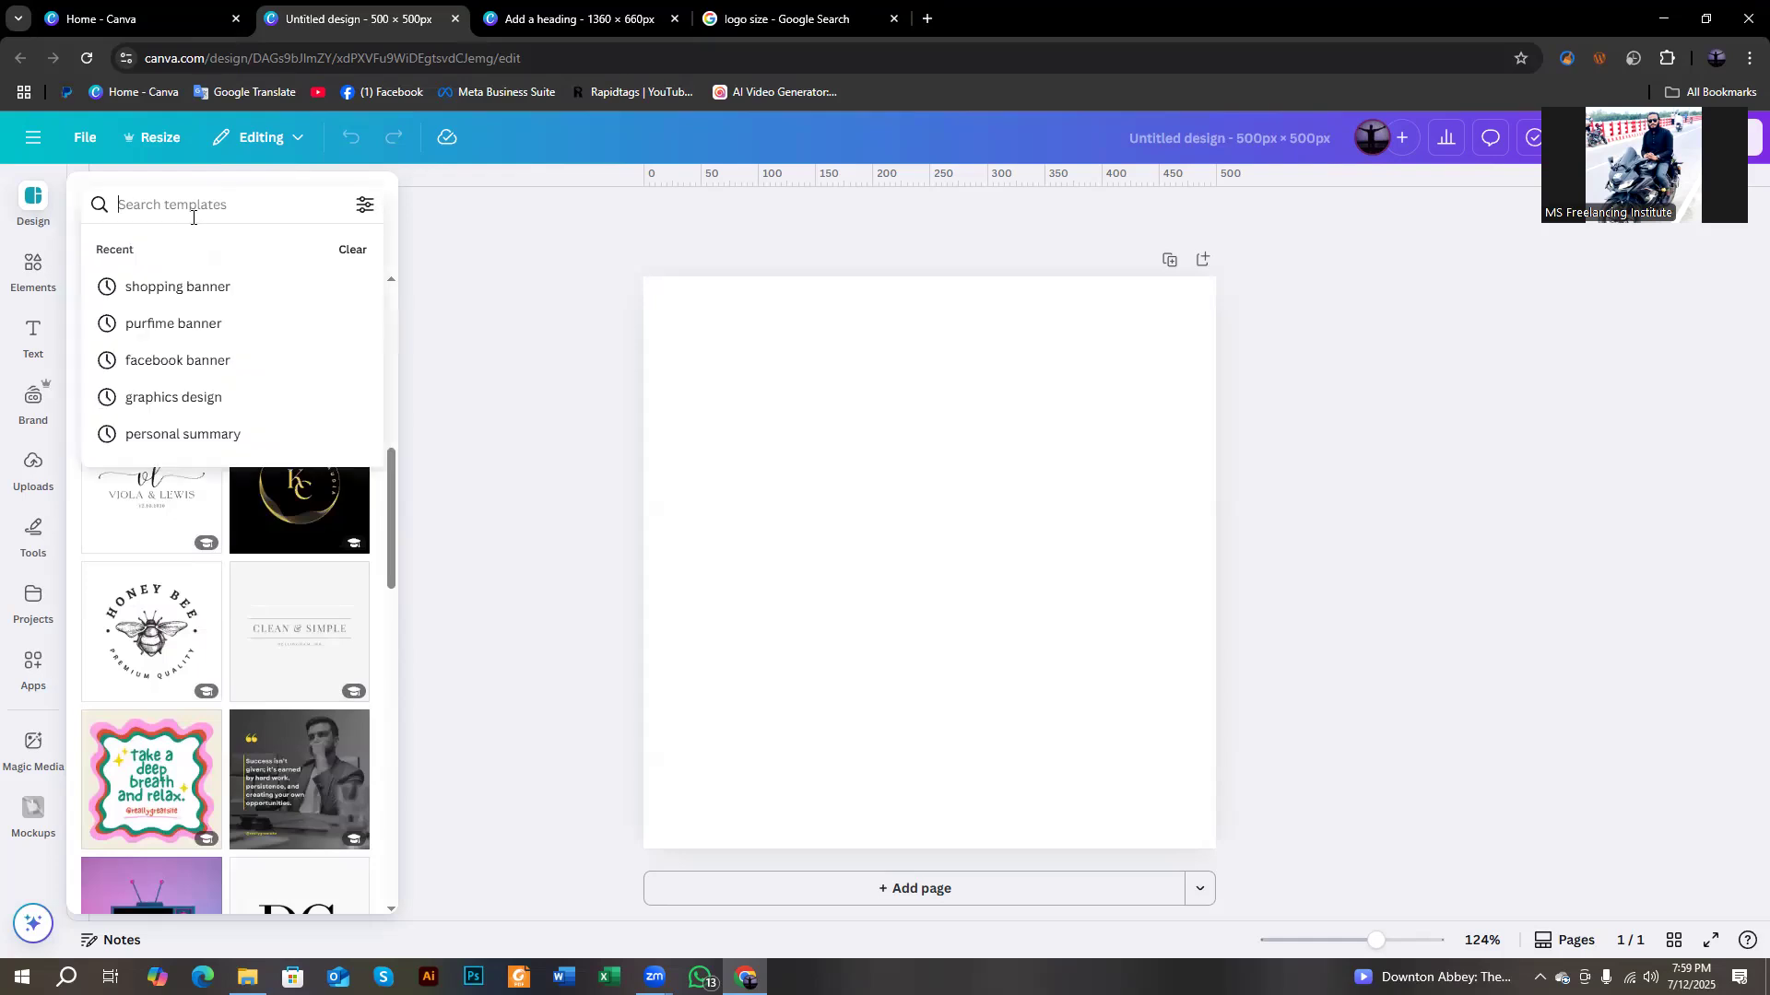
type("logo")
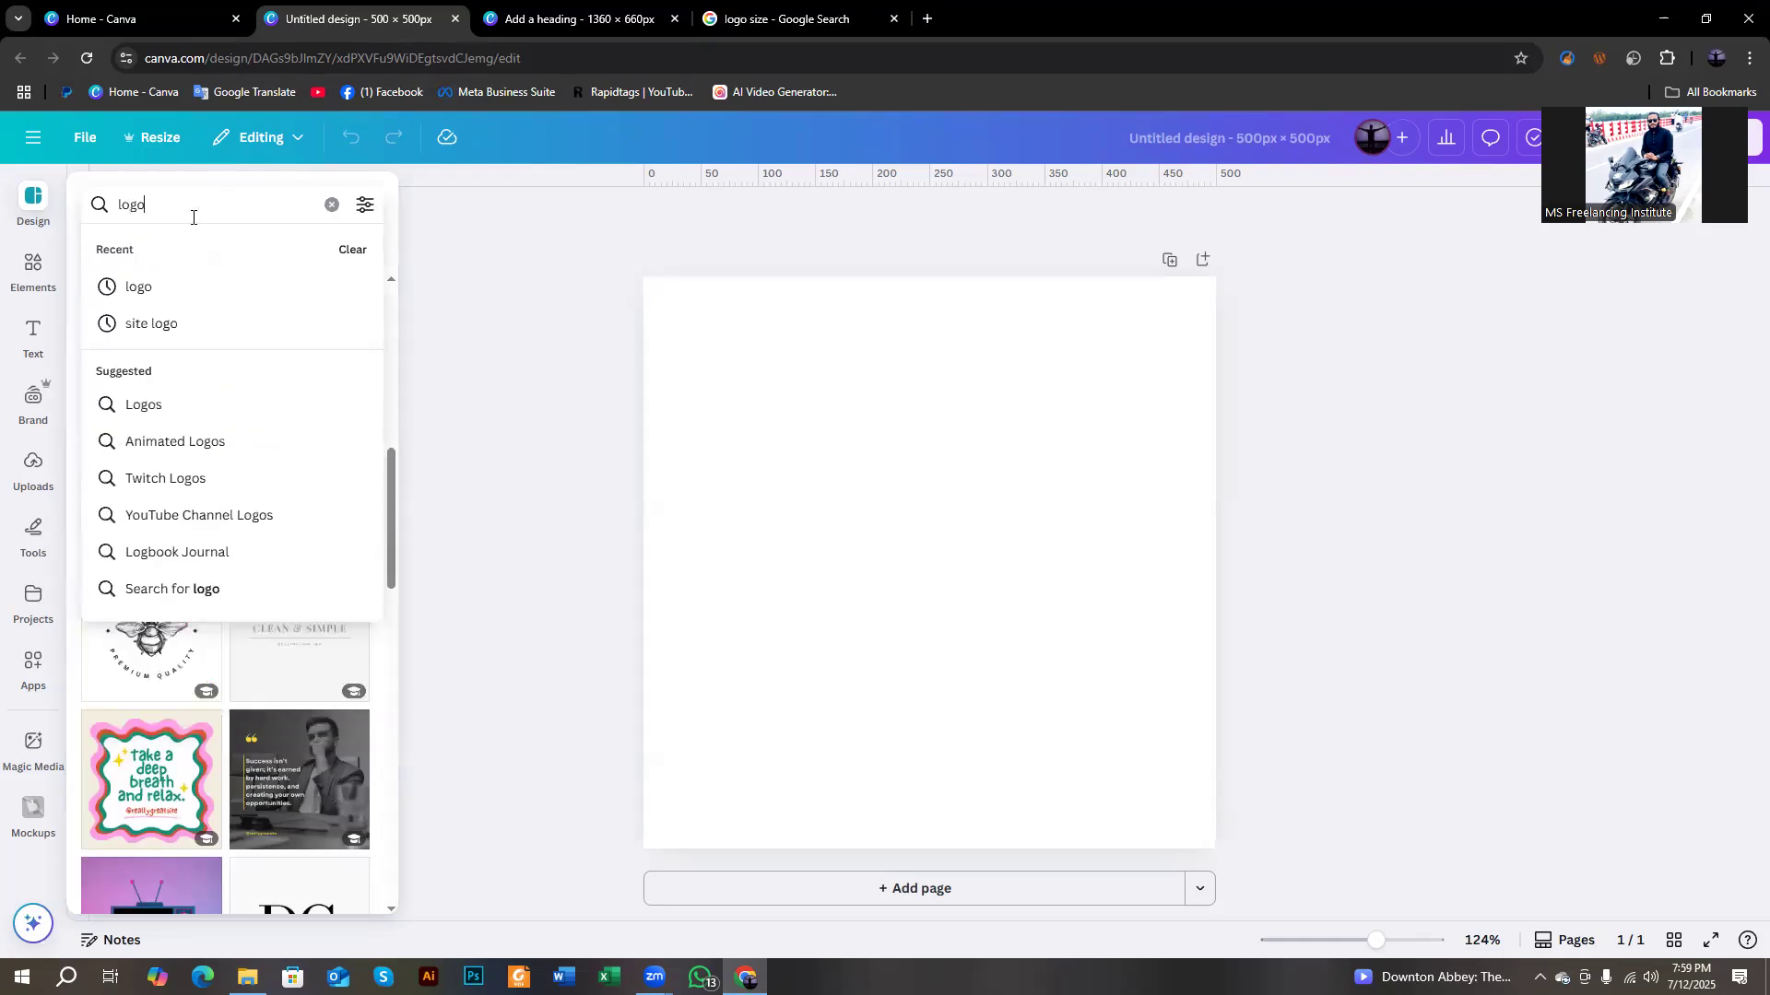
key("Return")
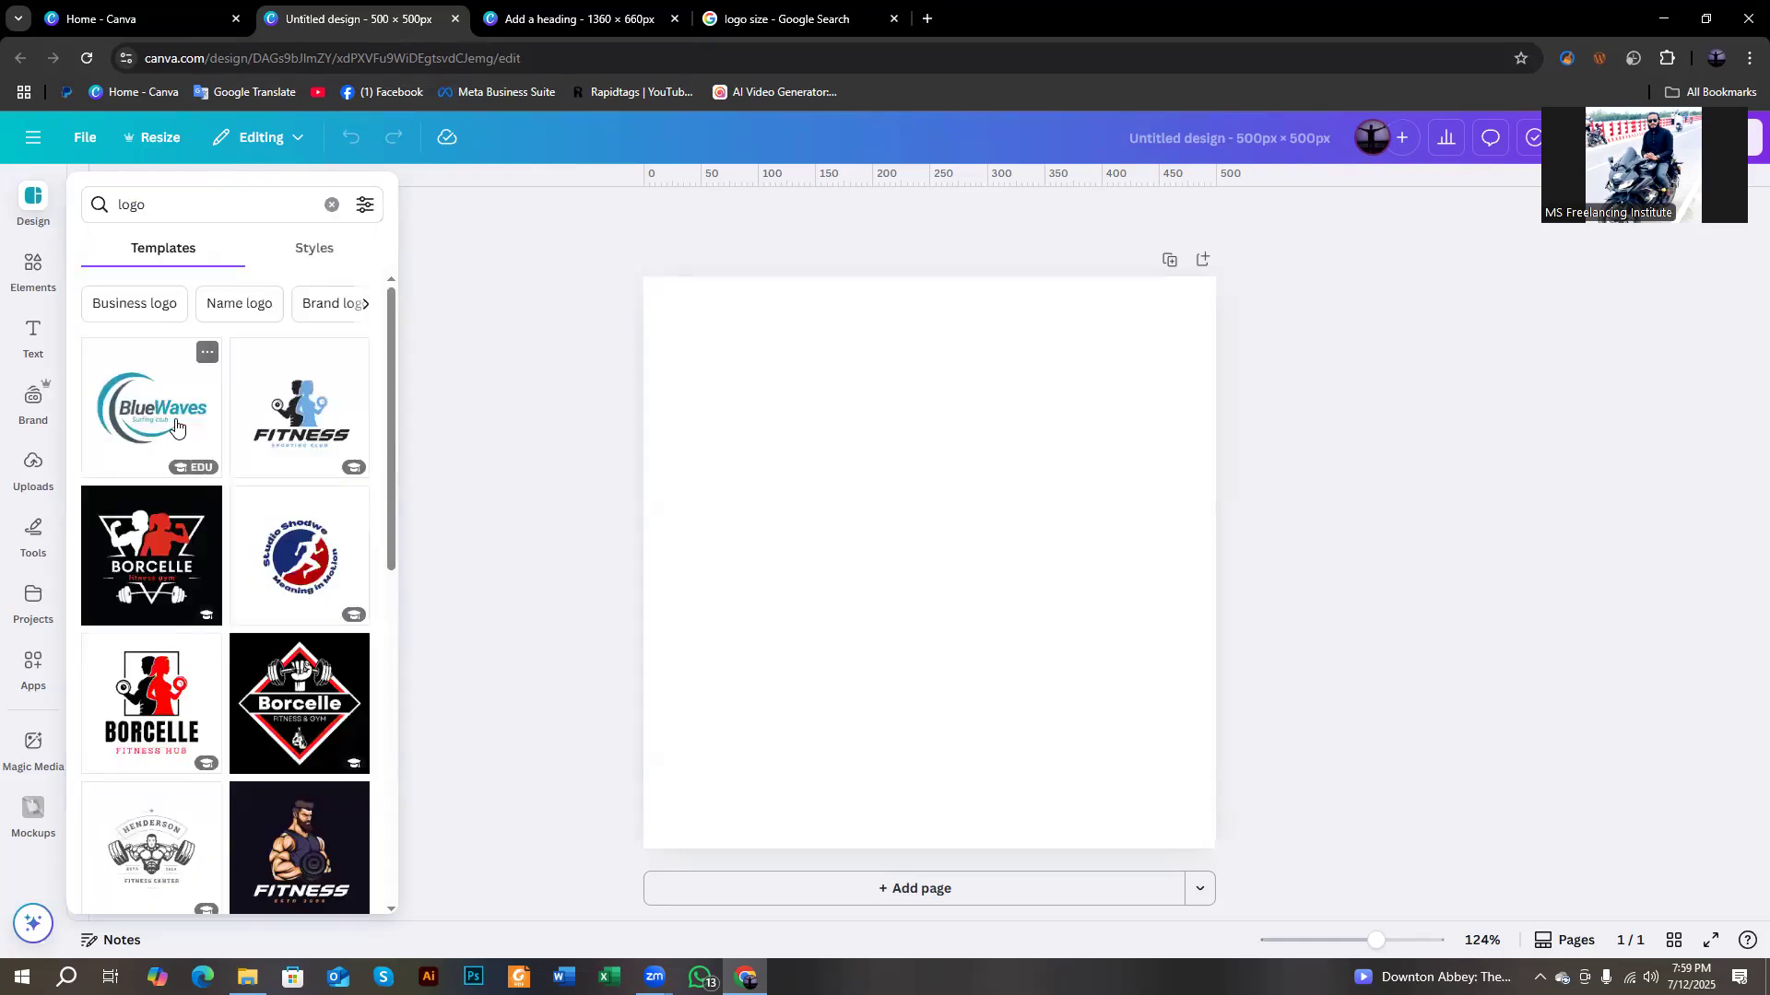
scroll(145, 457, "down", 2)
scroll(166, 535, "up", 3)
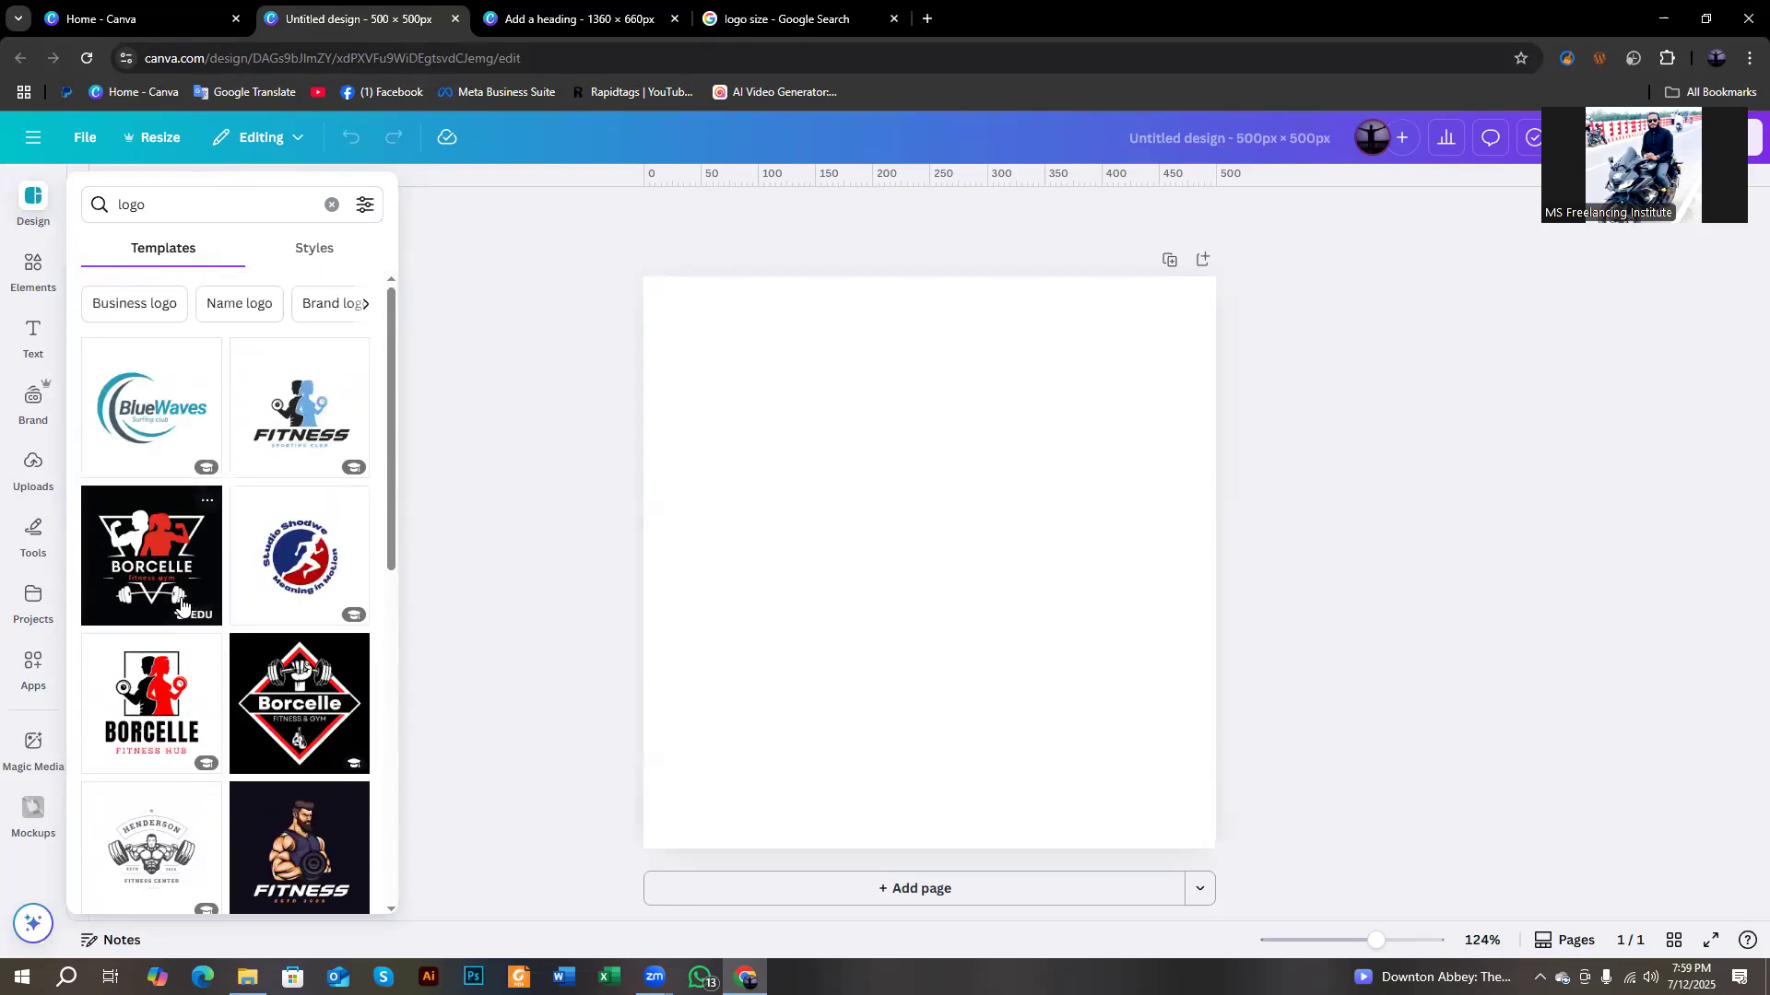
Search the templates for "natural logo" and apply the Natural Fresh Food Logo template to the blank page.
left_click(122, 211)
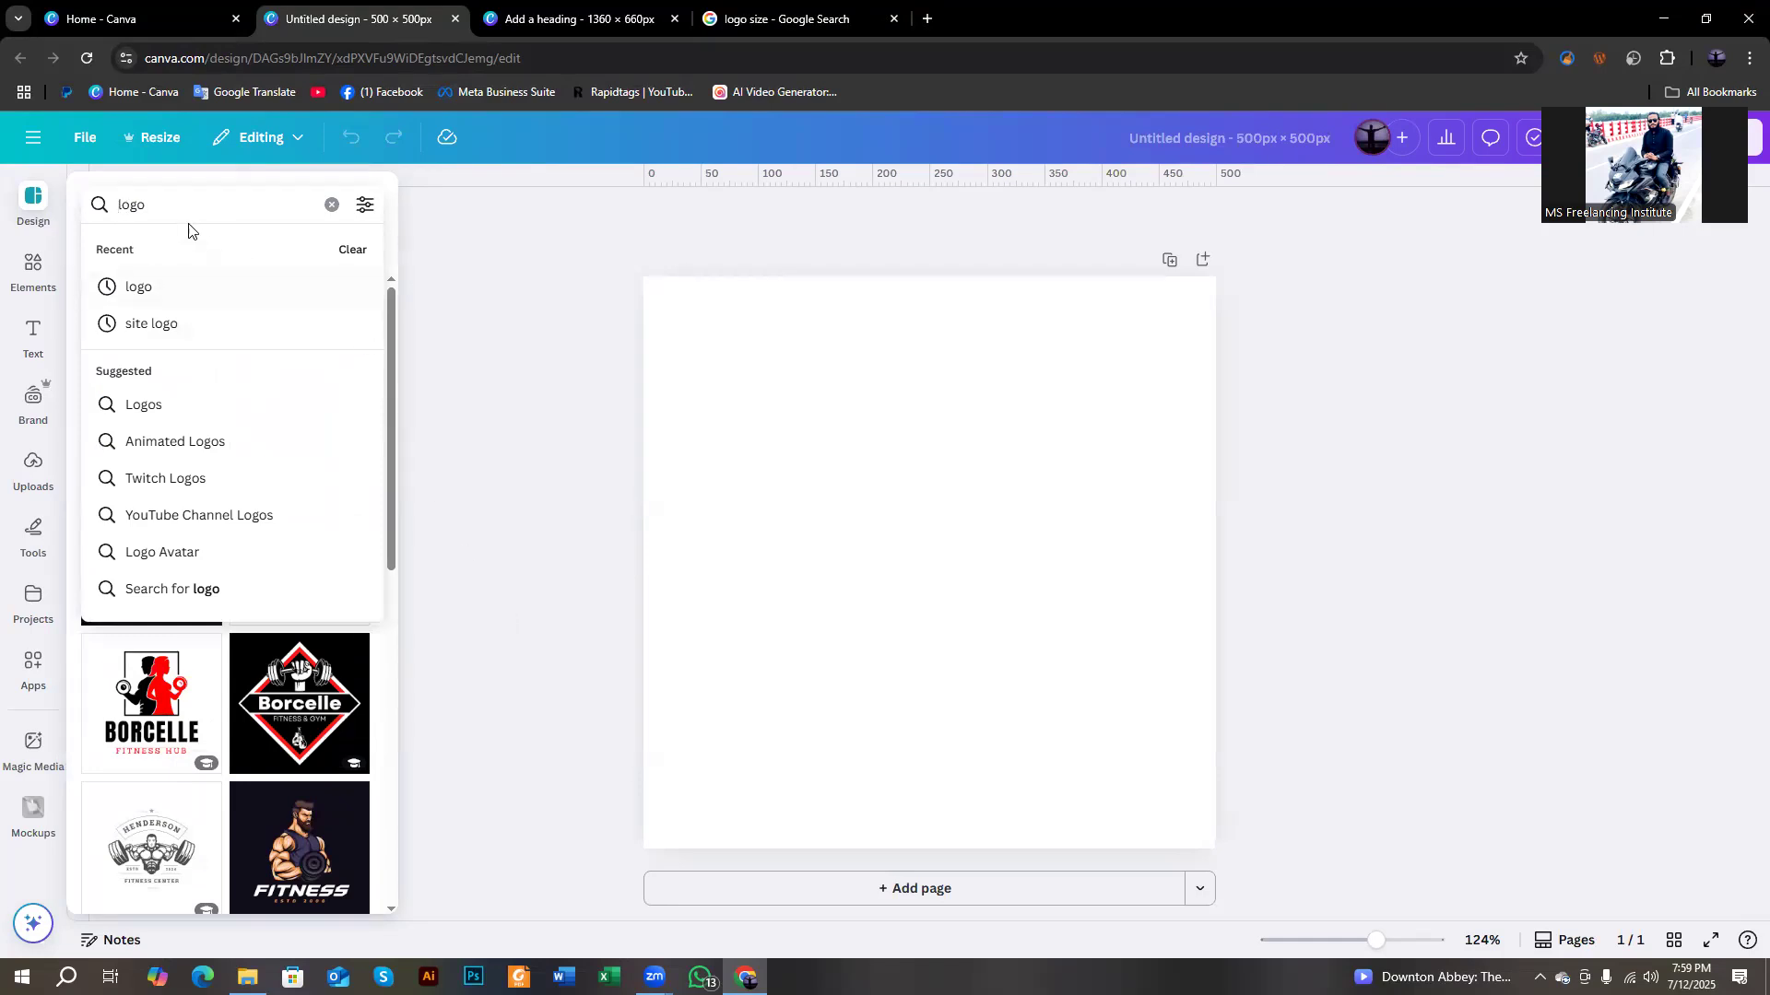
left_click(138, 205)
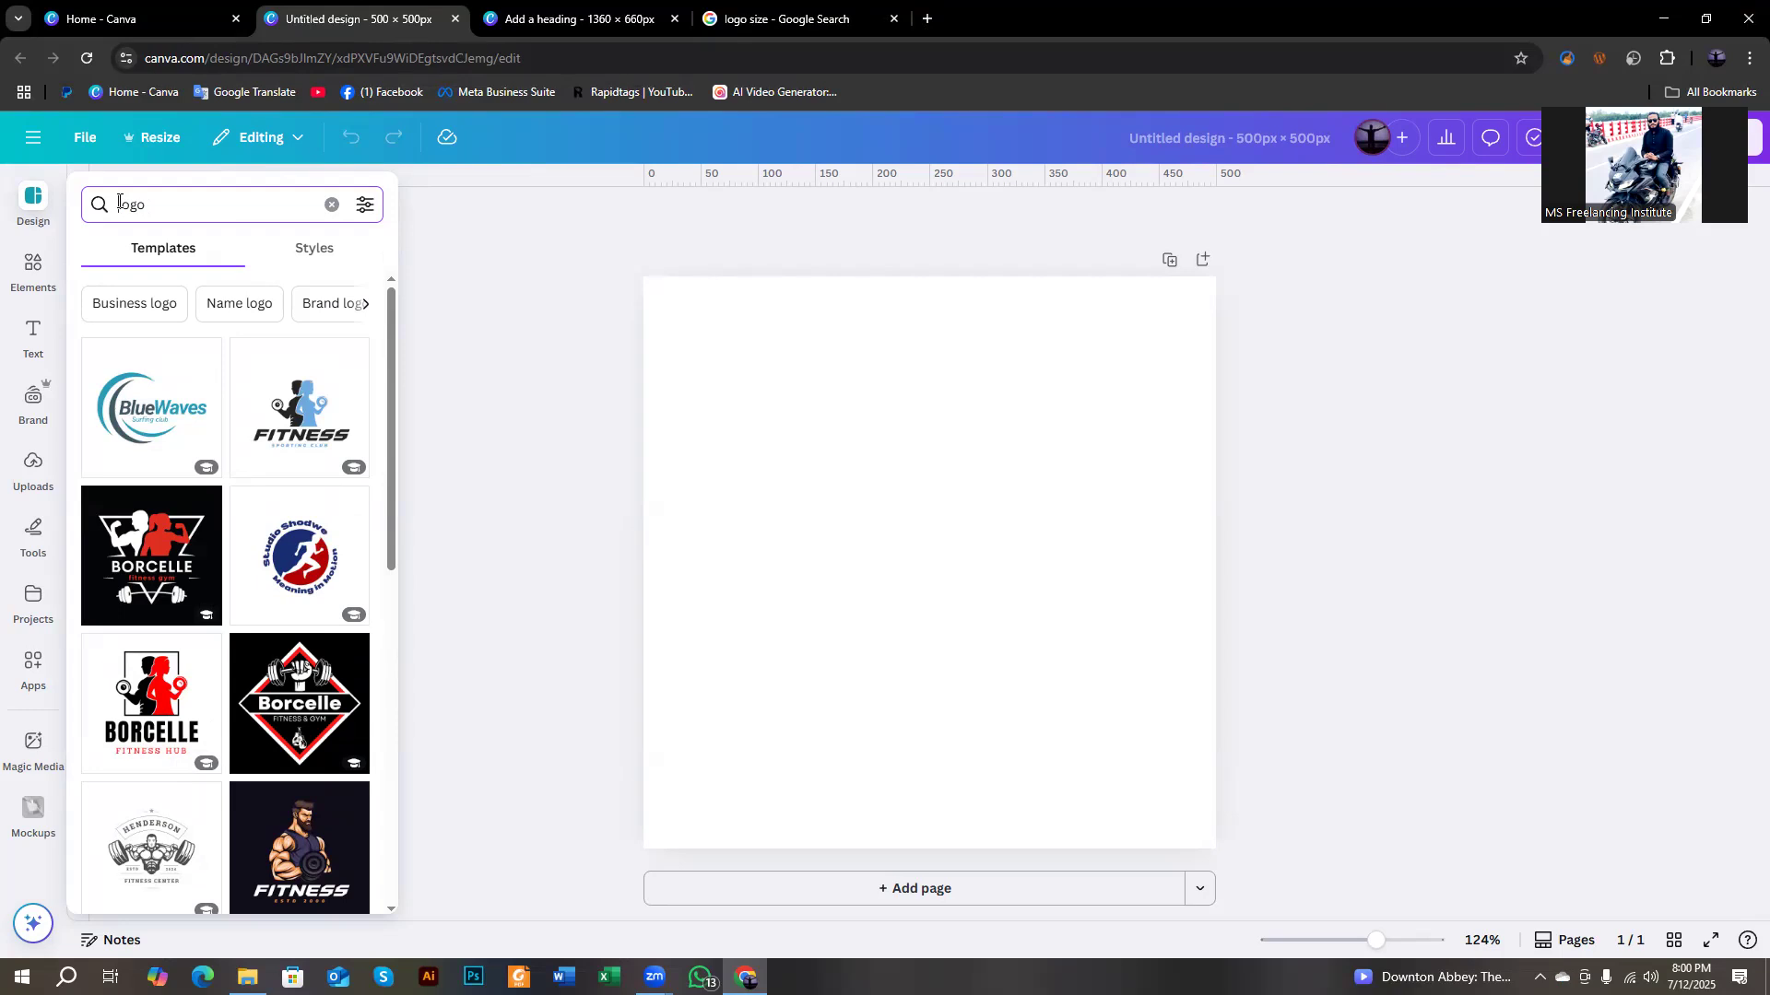
type("na")
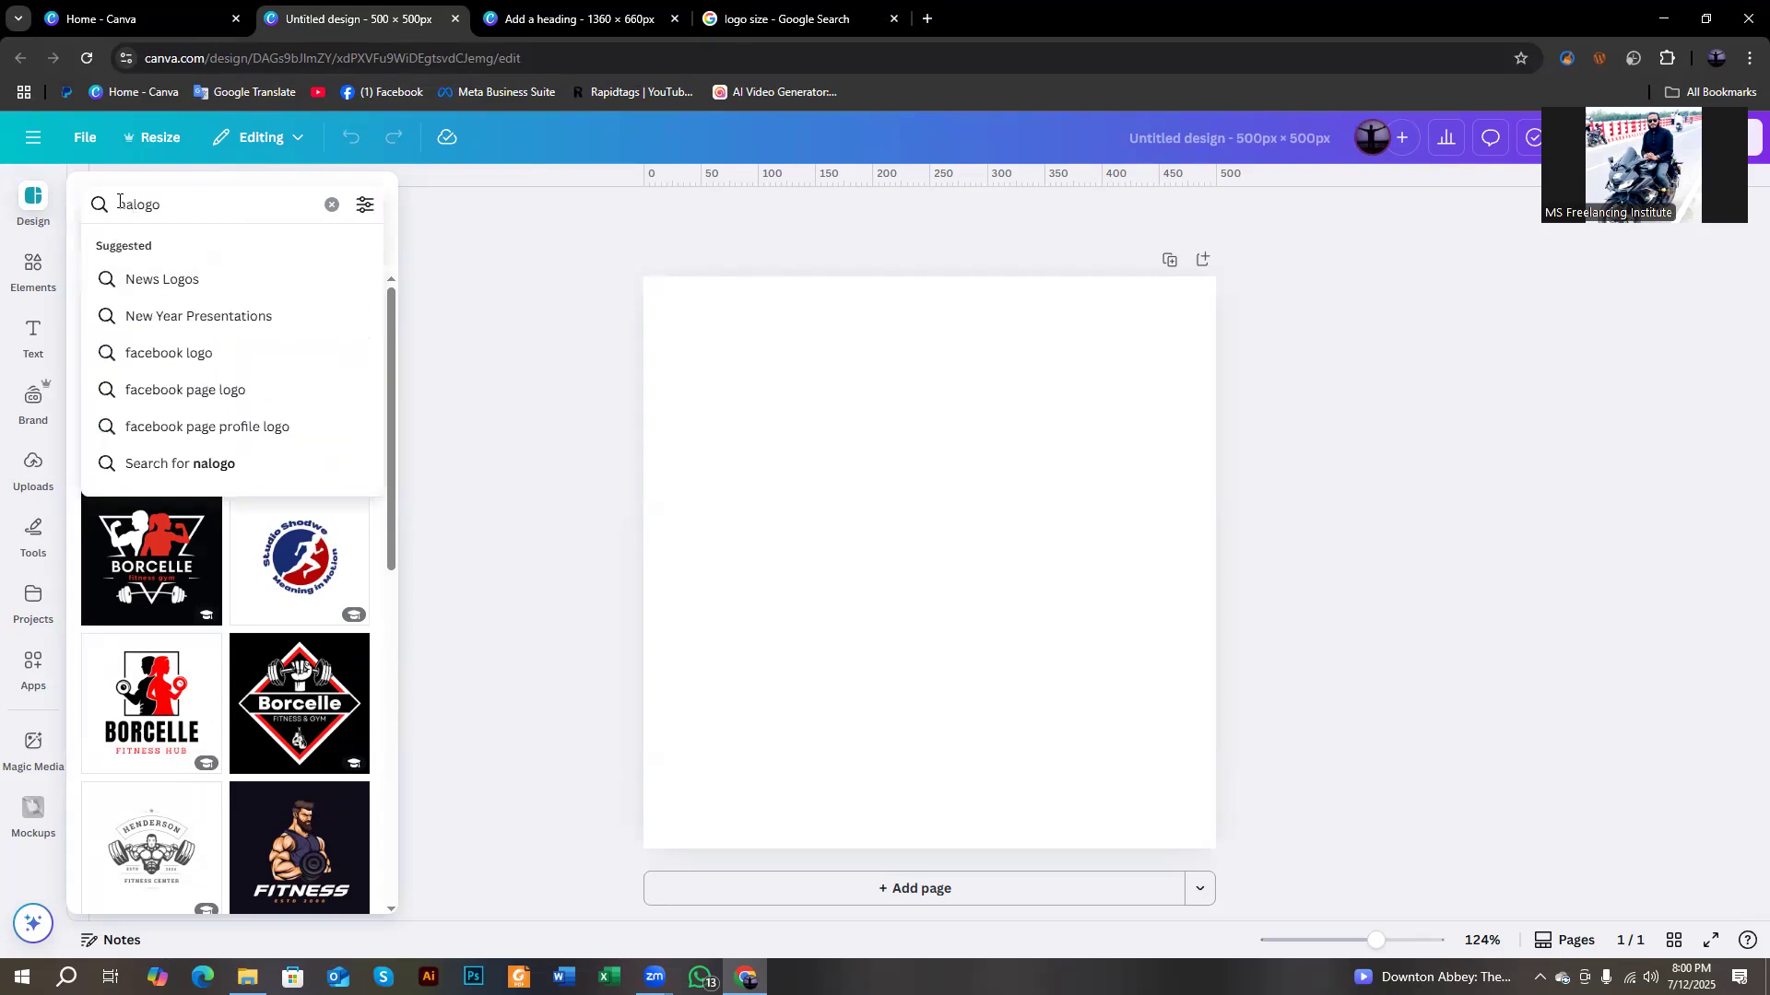
type("t")
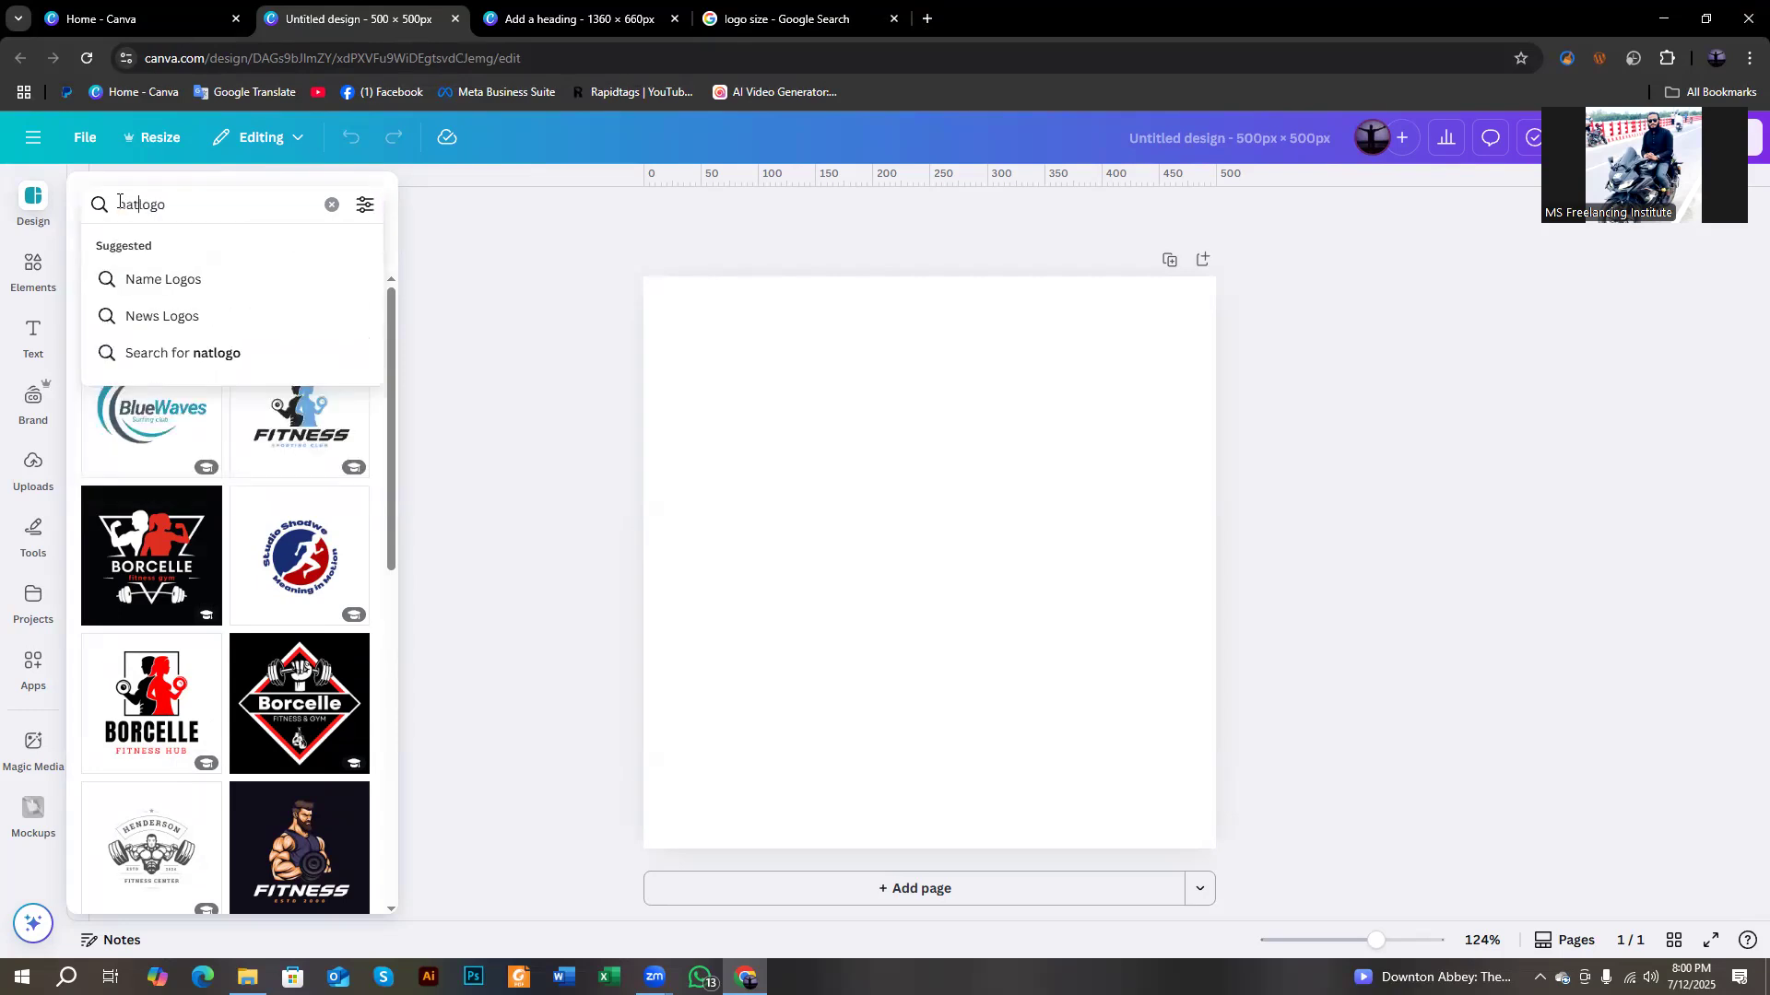
type("ural")
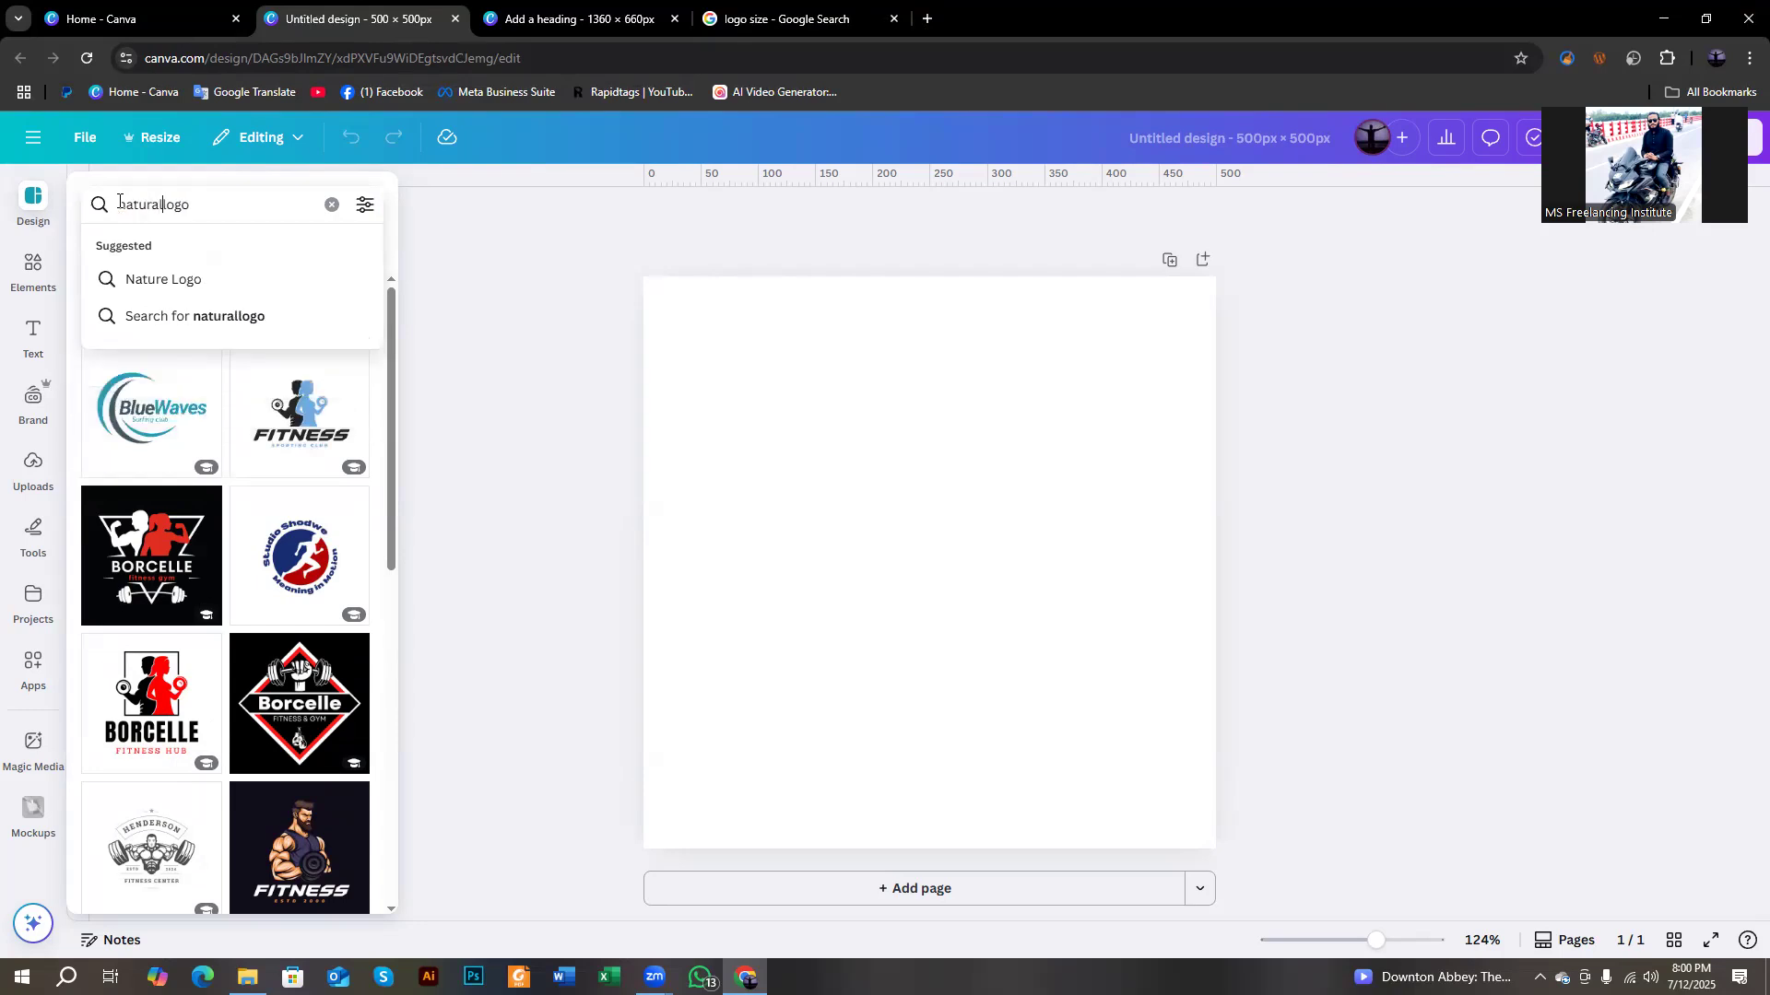
key("Return")
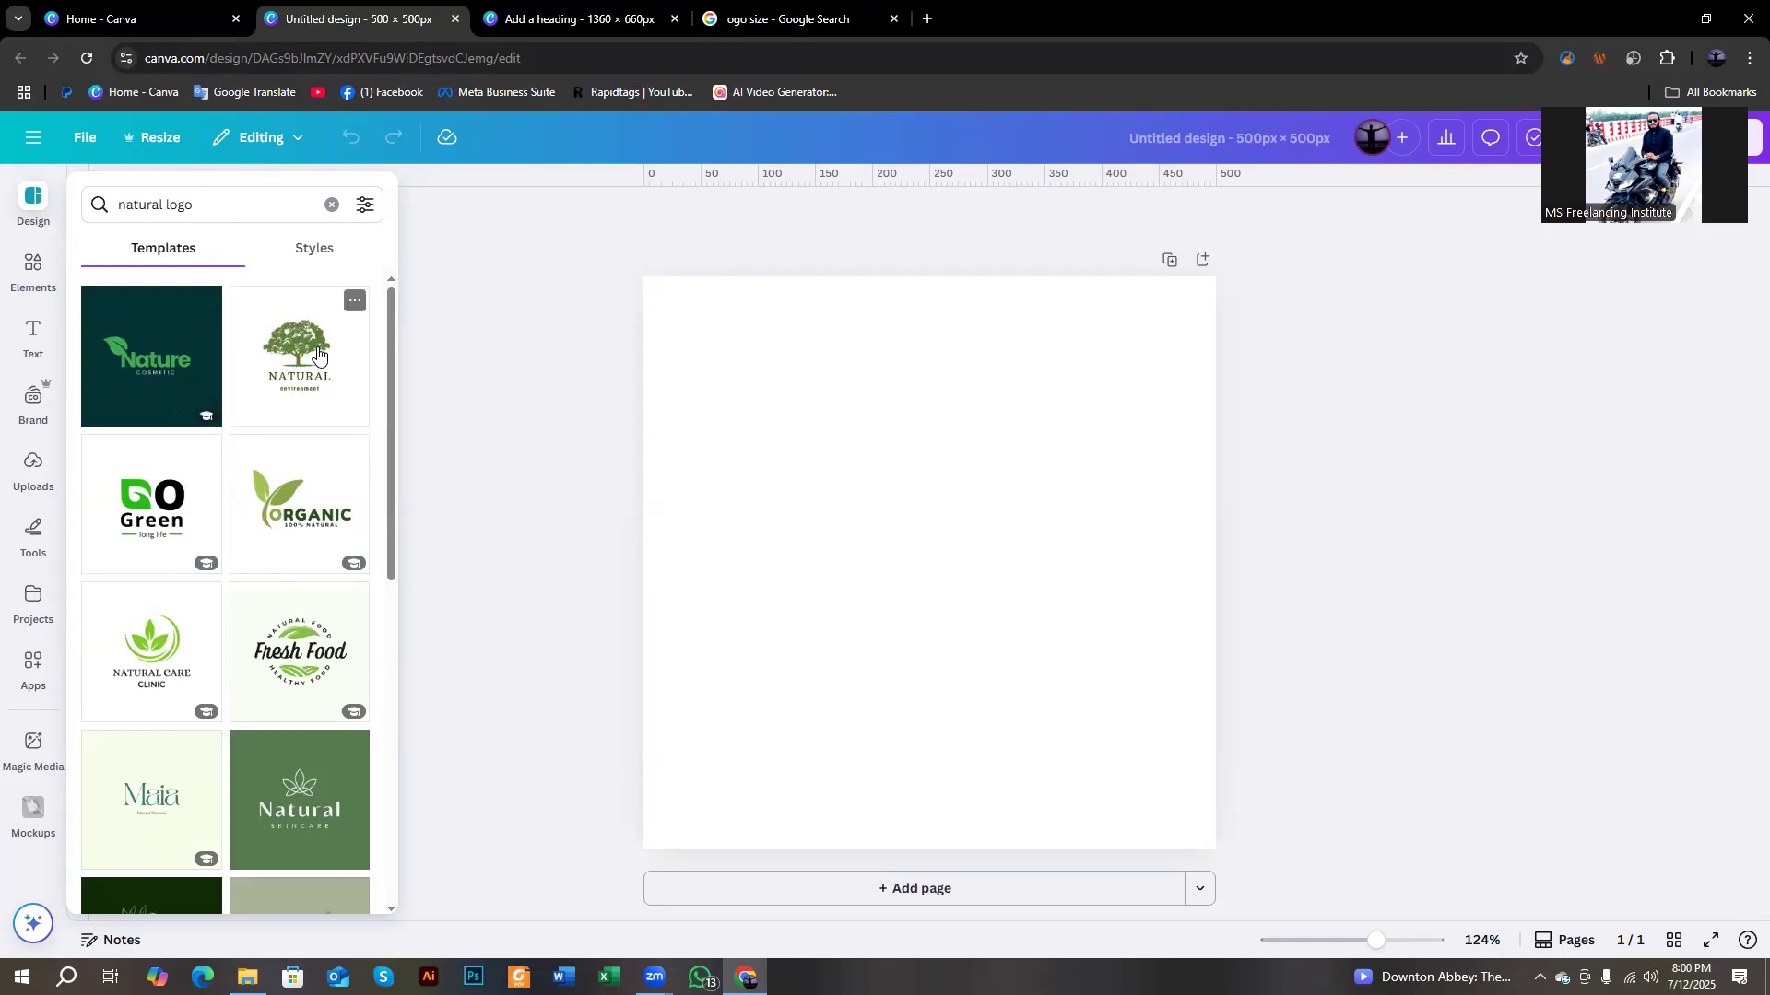
scroll(272, 535, "down", 1)
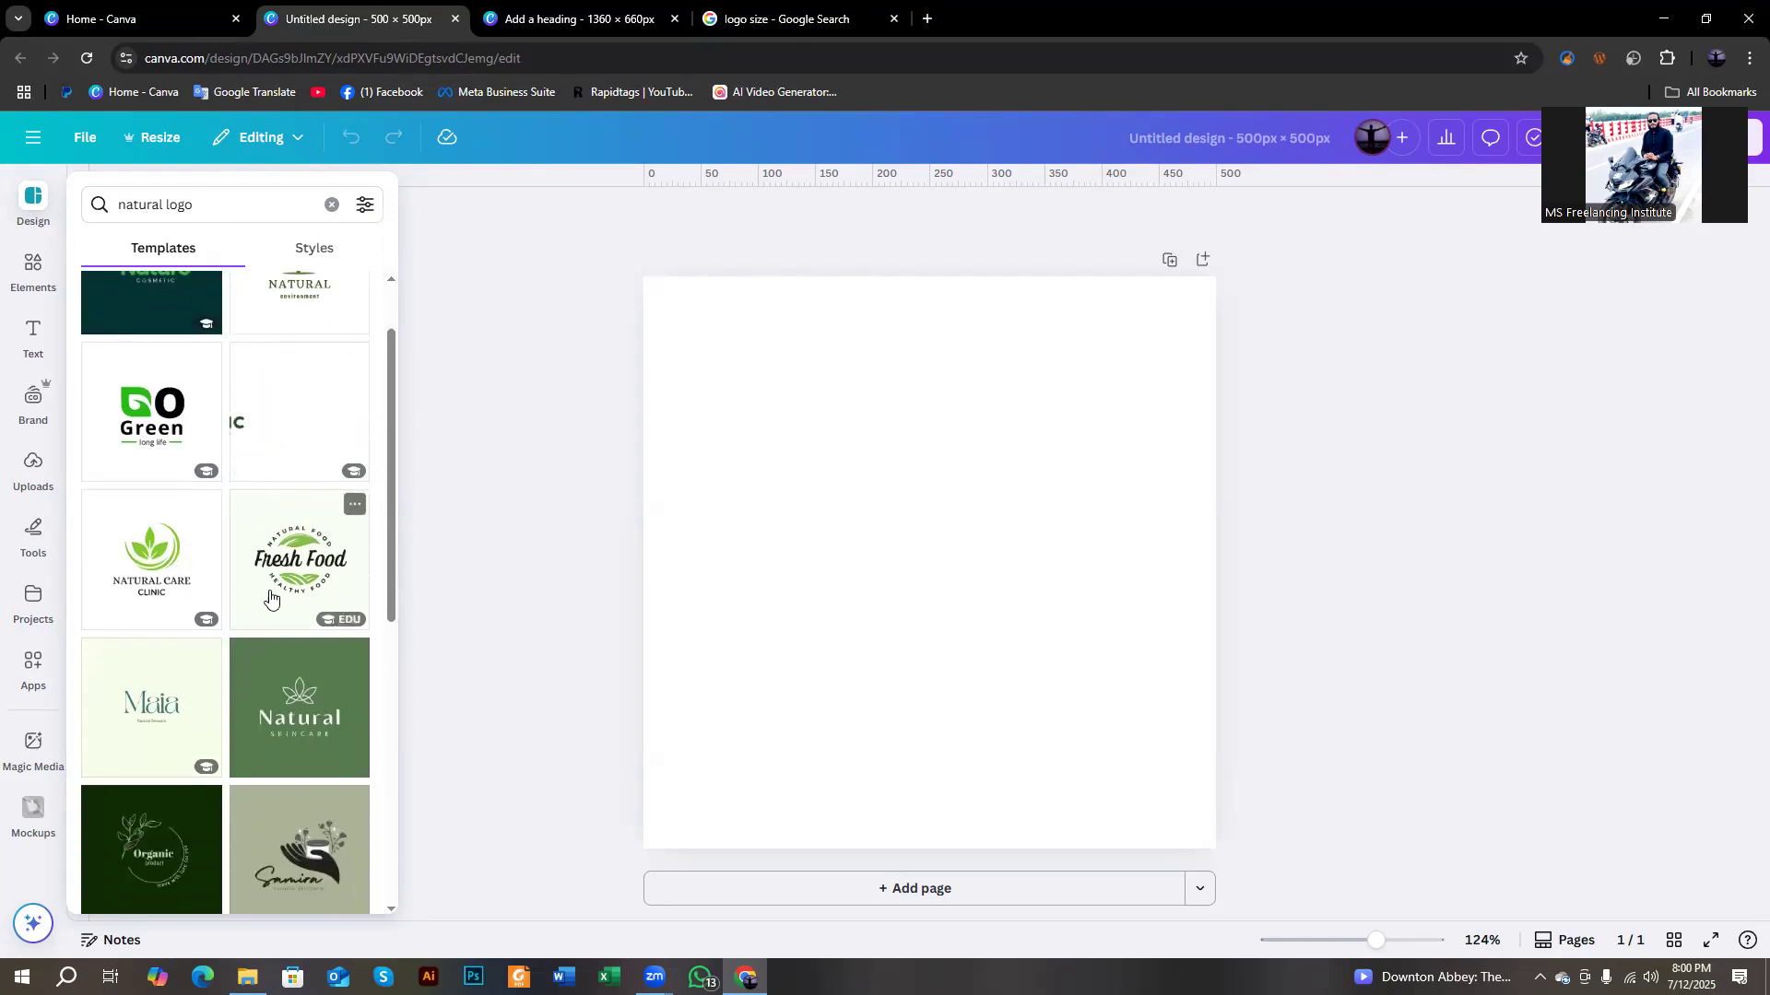
scroll(297, 564, "down", 1)
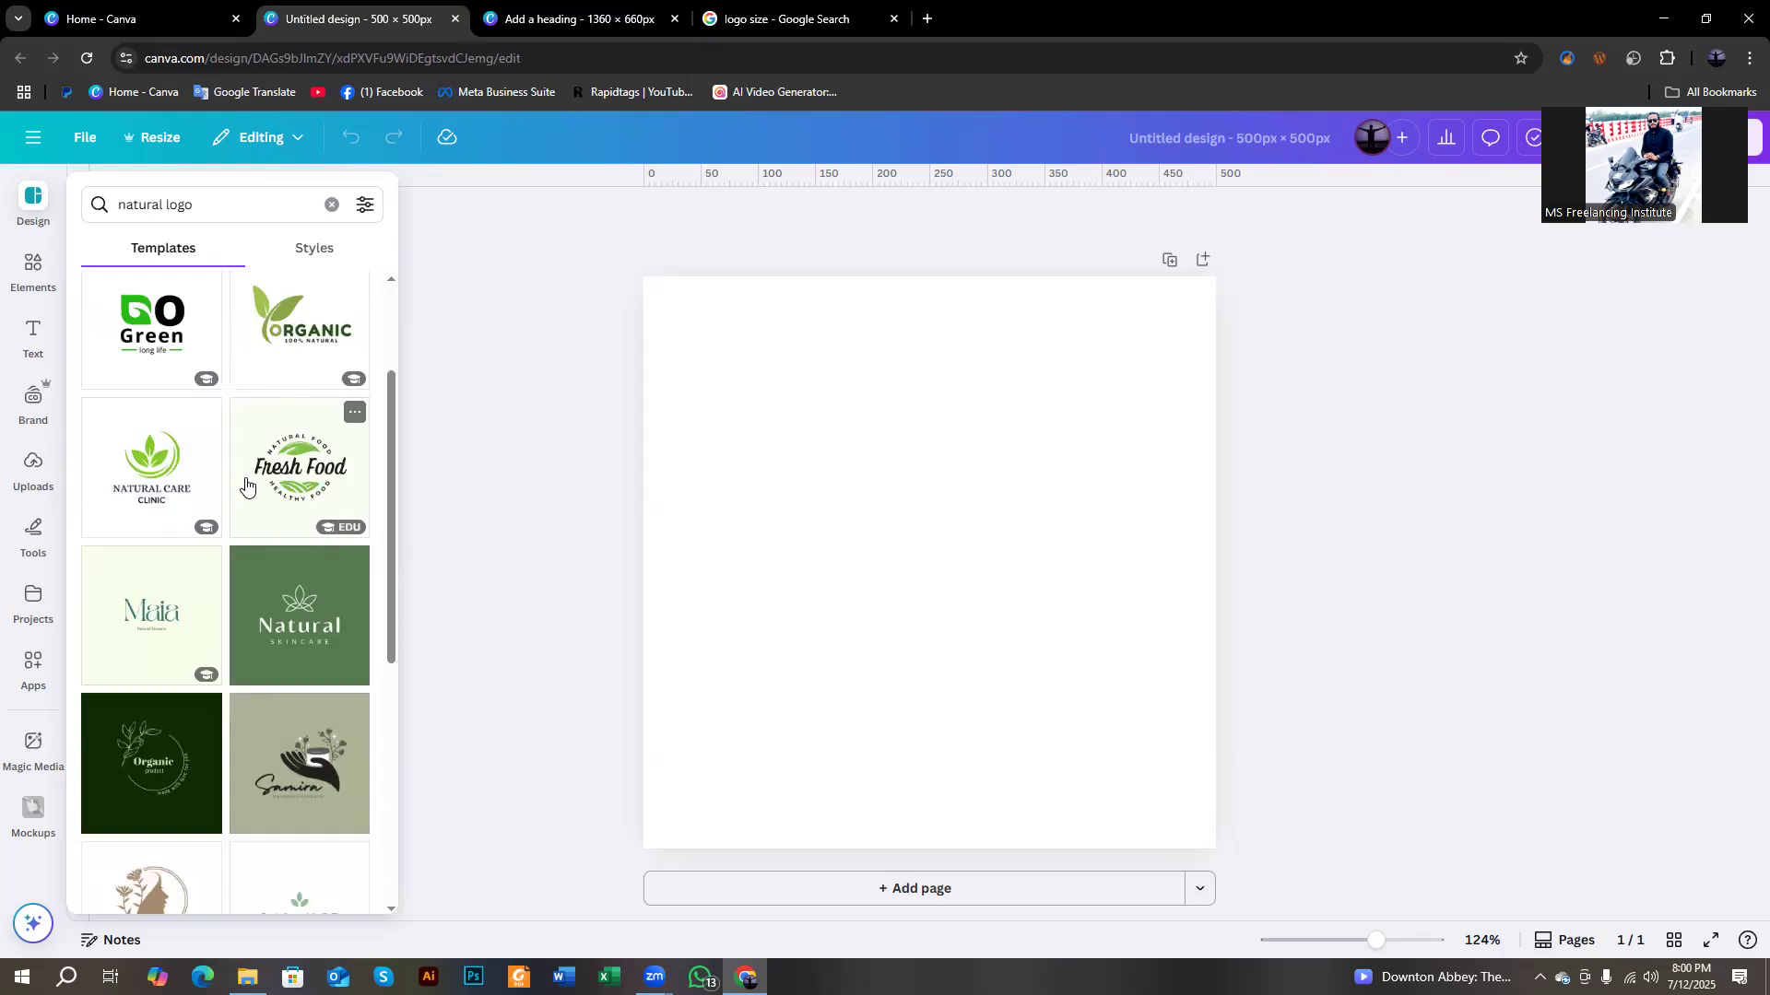
left_click(248, 487)
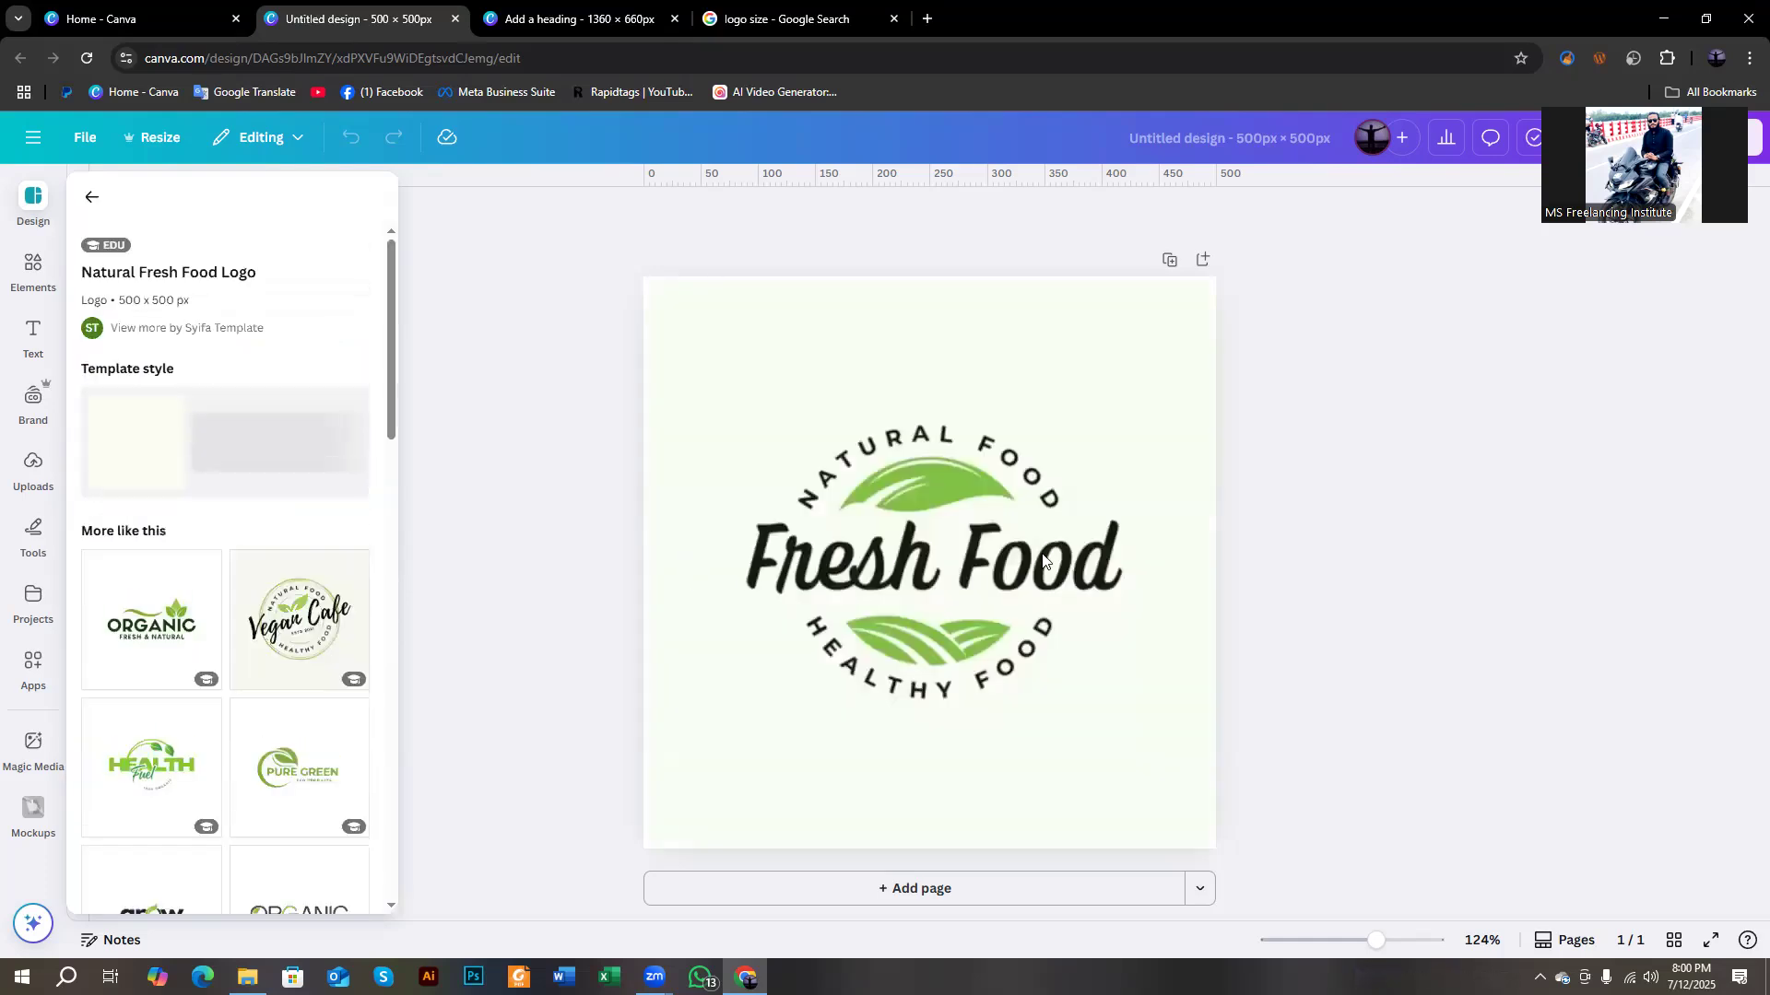
Replace the upper curved text of the logo with "TAYEBA SHOP".
double_click(909, 544)
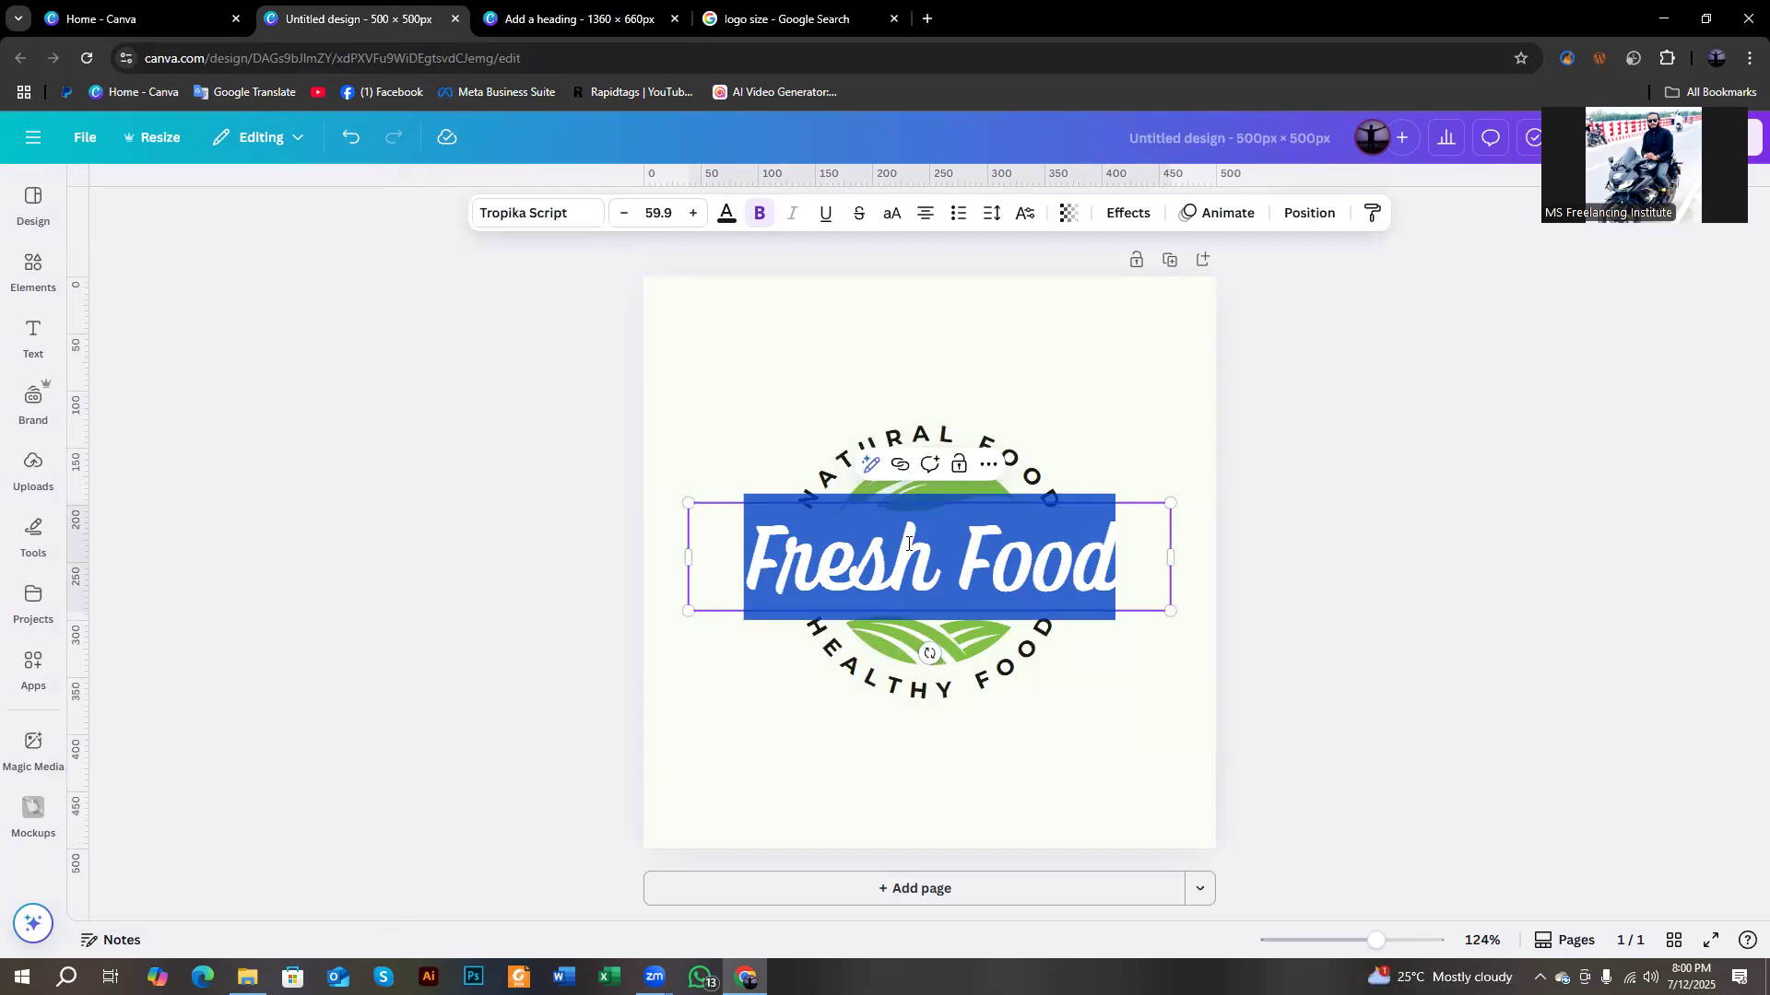
left_click(542, 706)
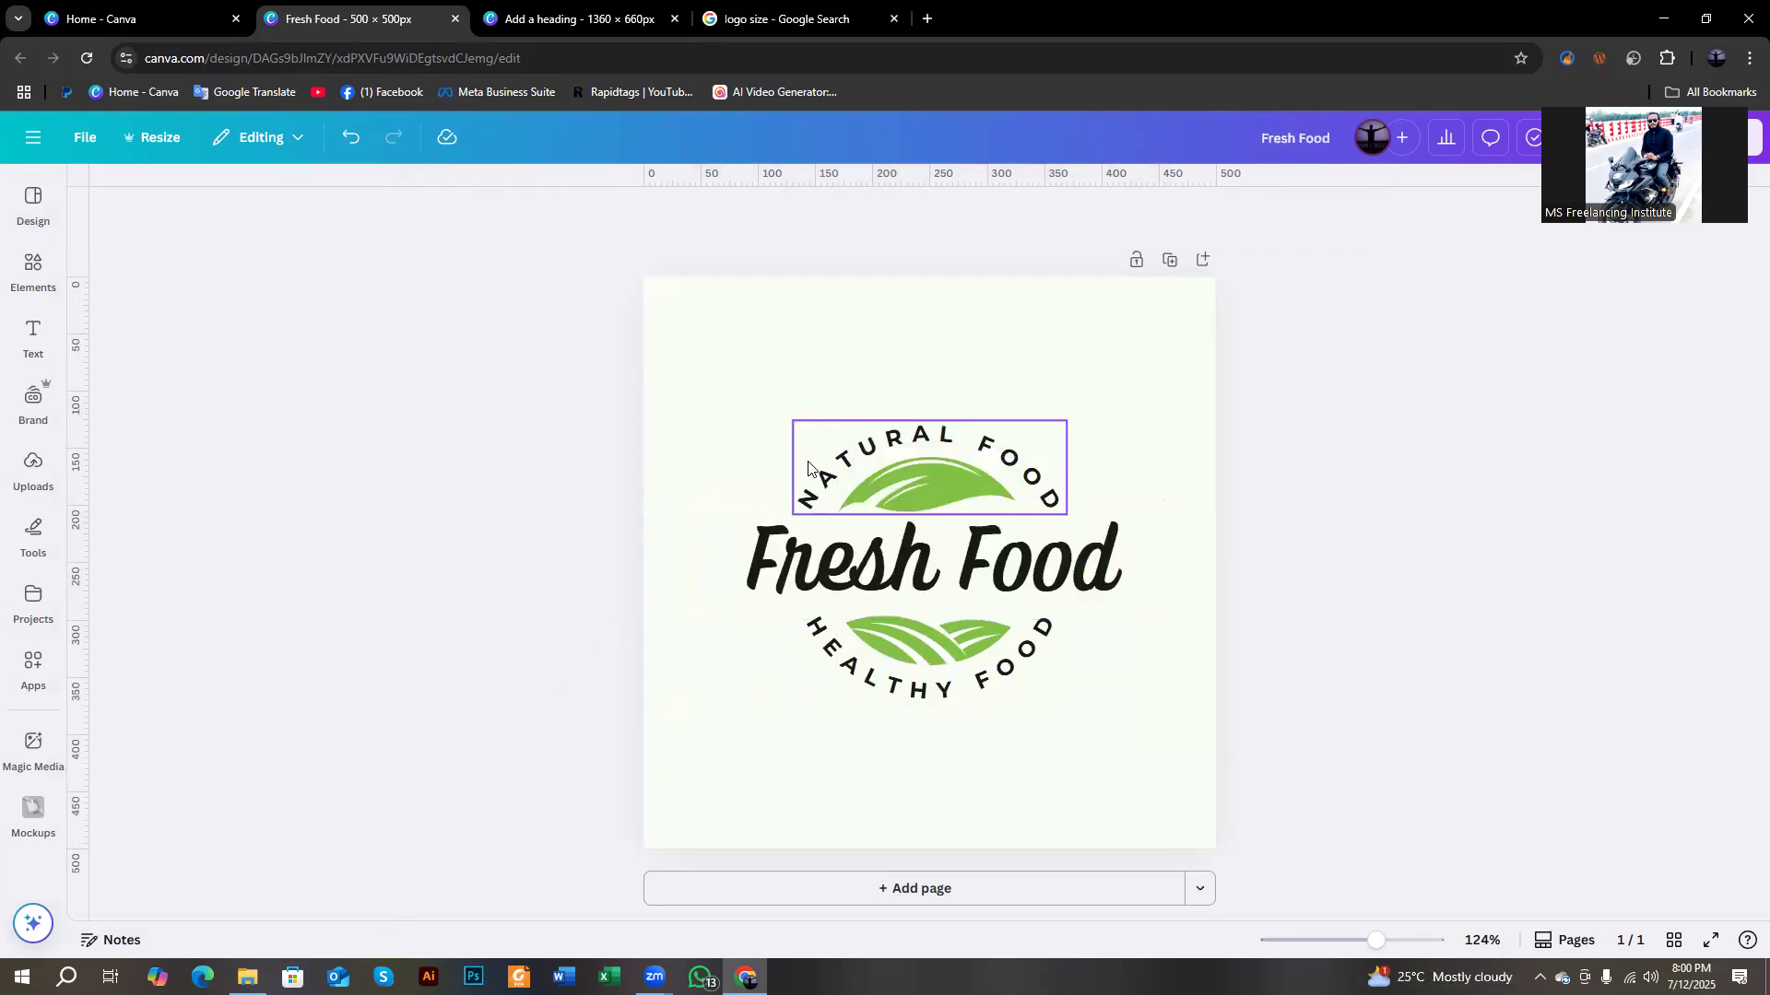
double_click(833, 456)
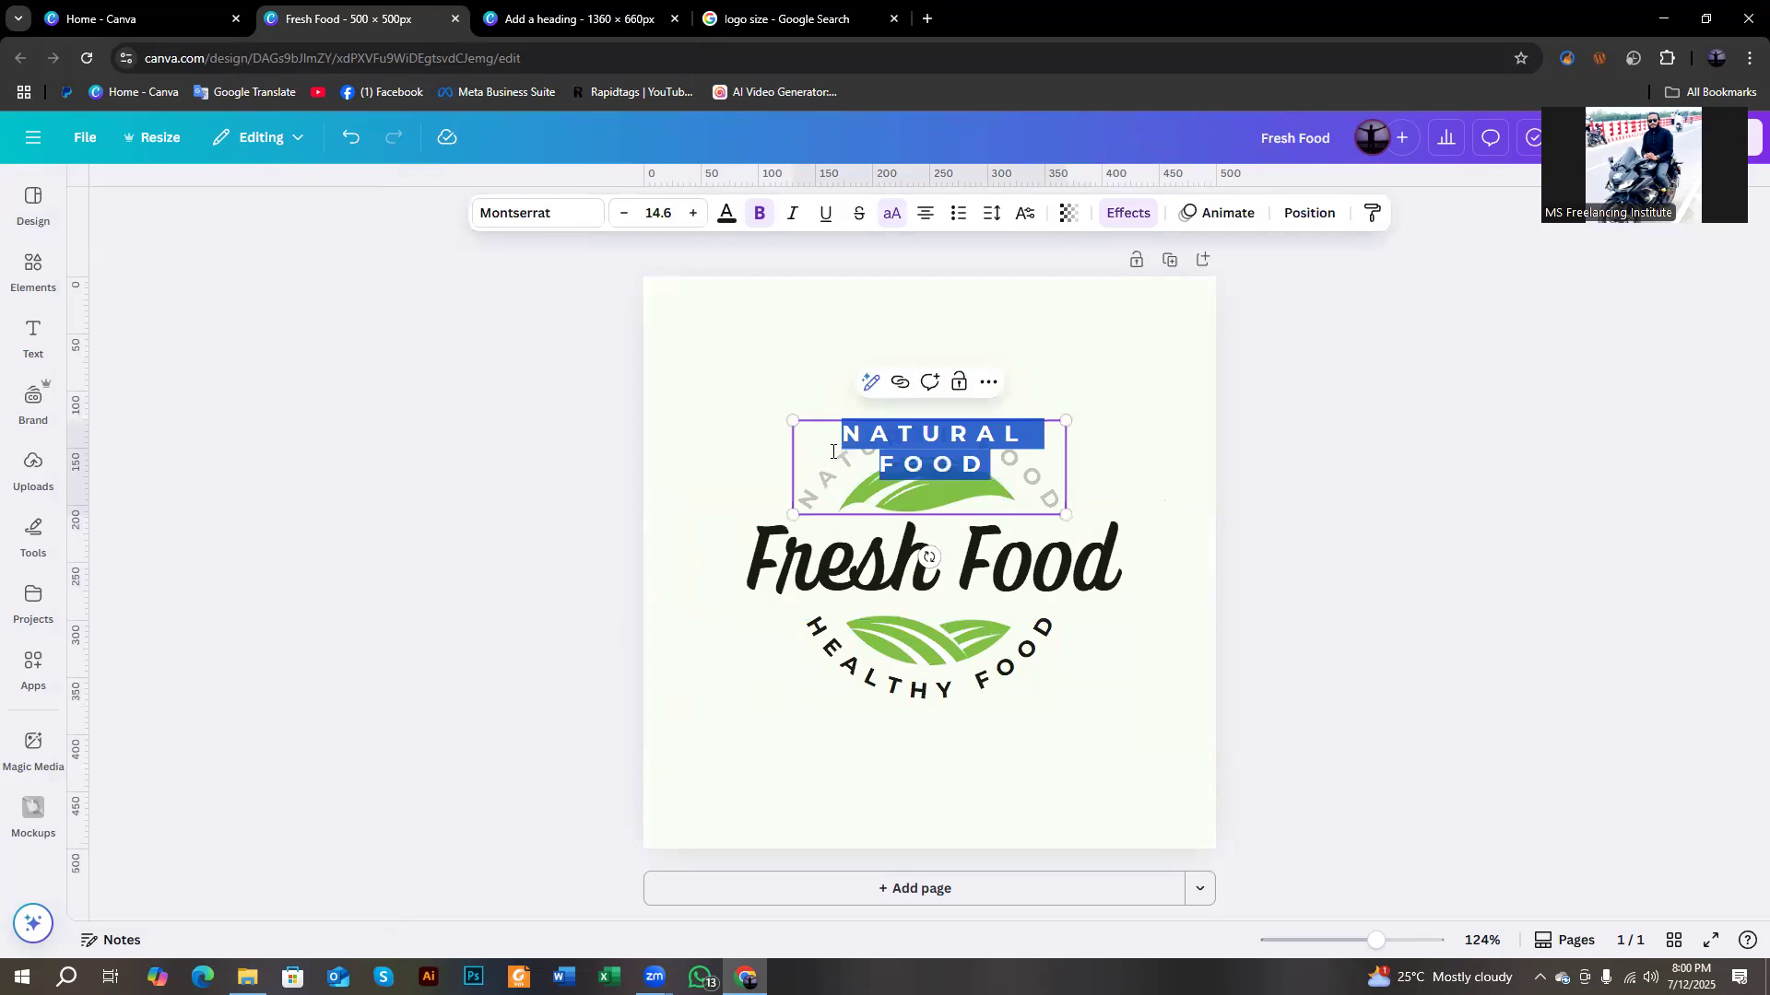
type("TAYEBA SHOP")
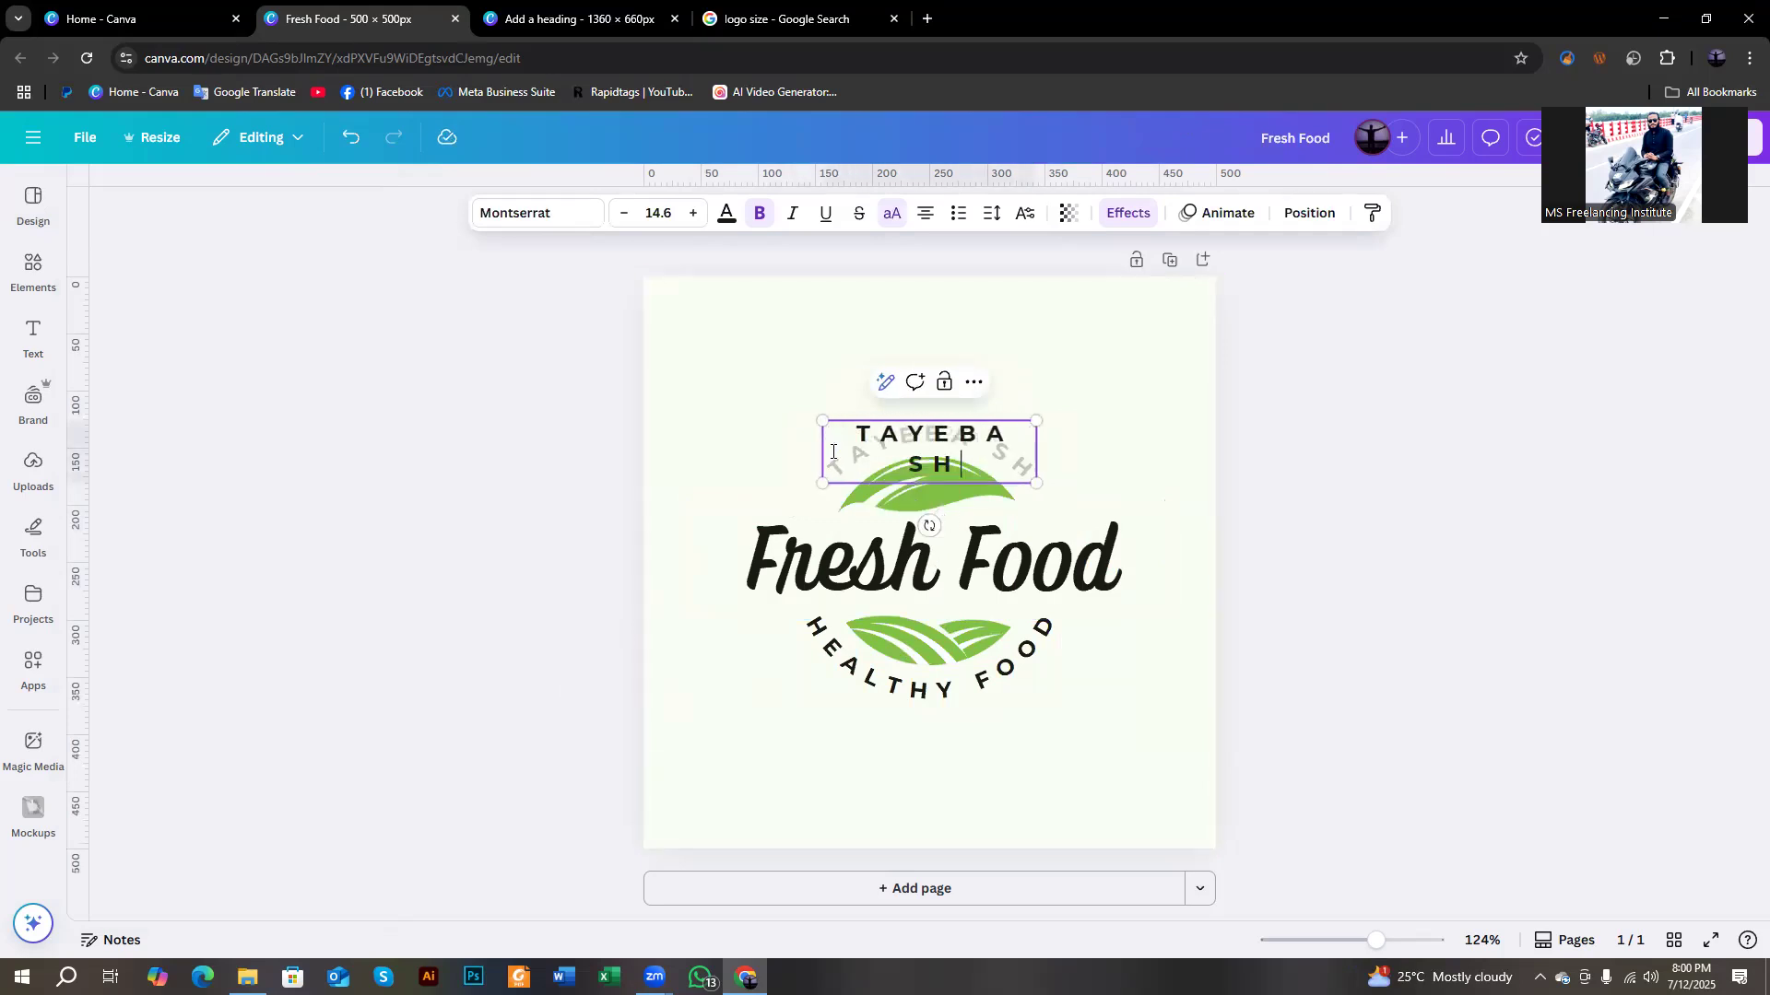
left_click(1320, 428)
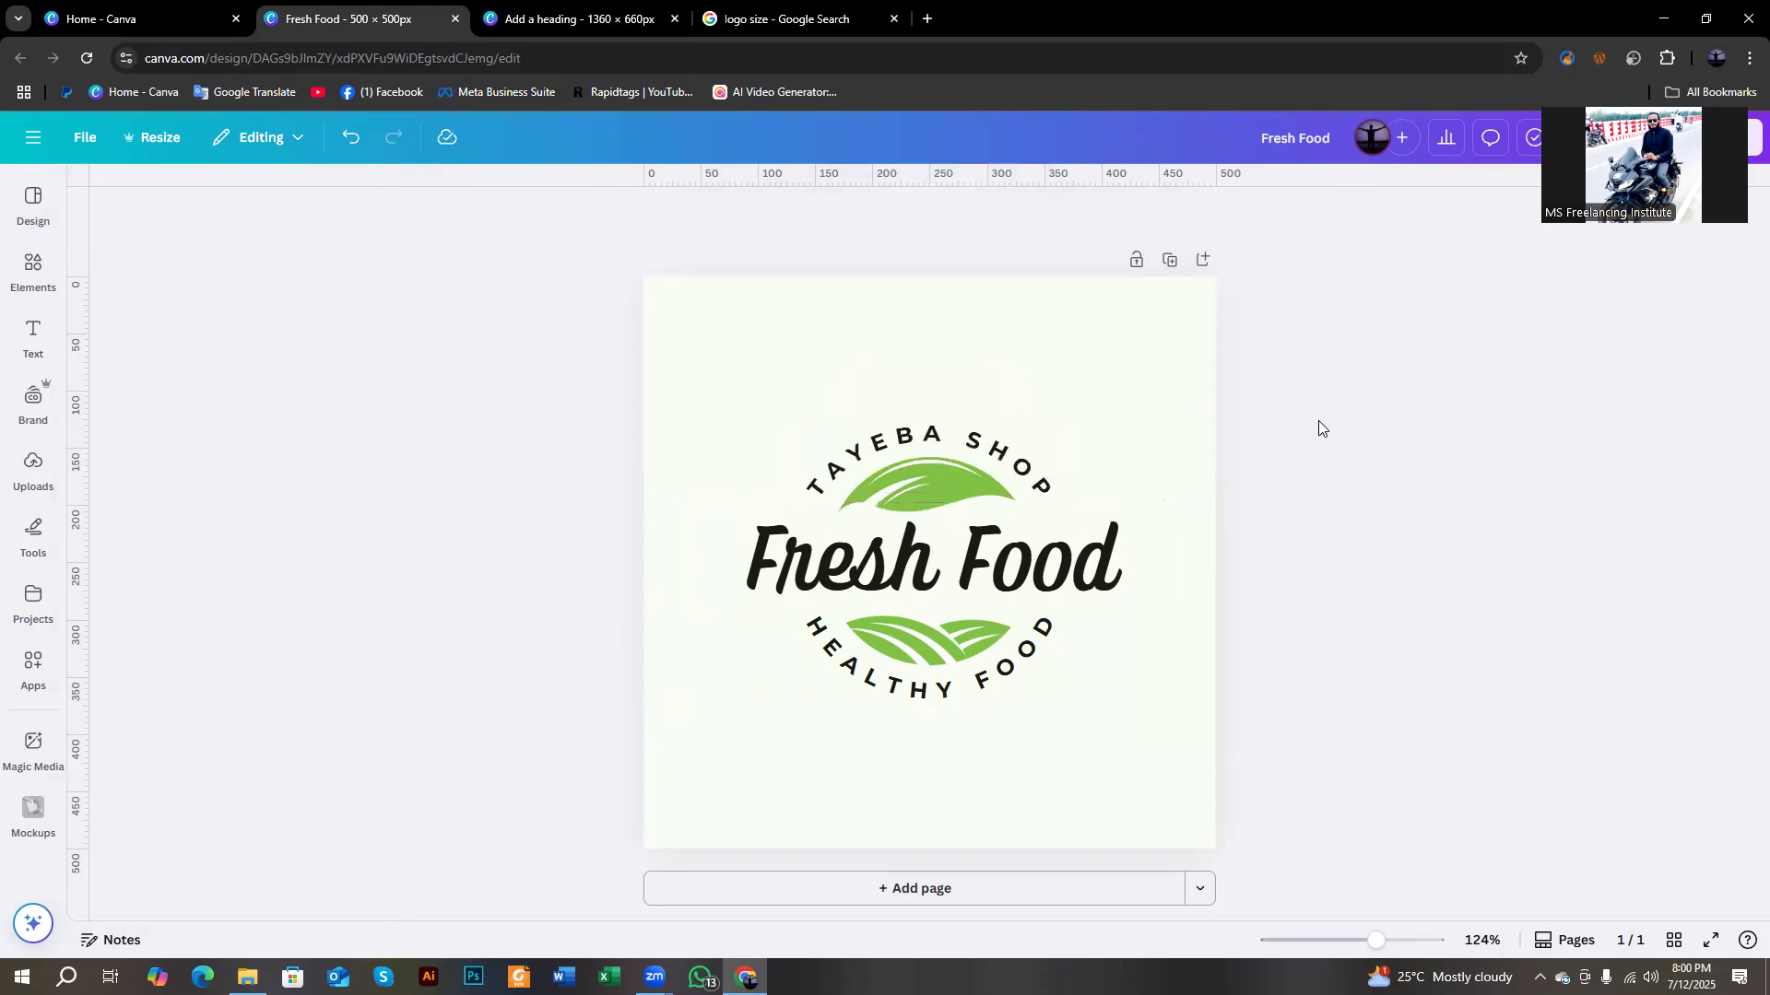
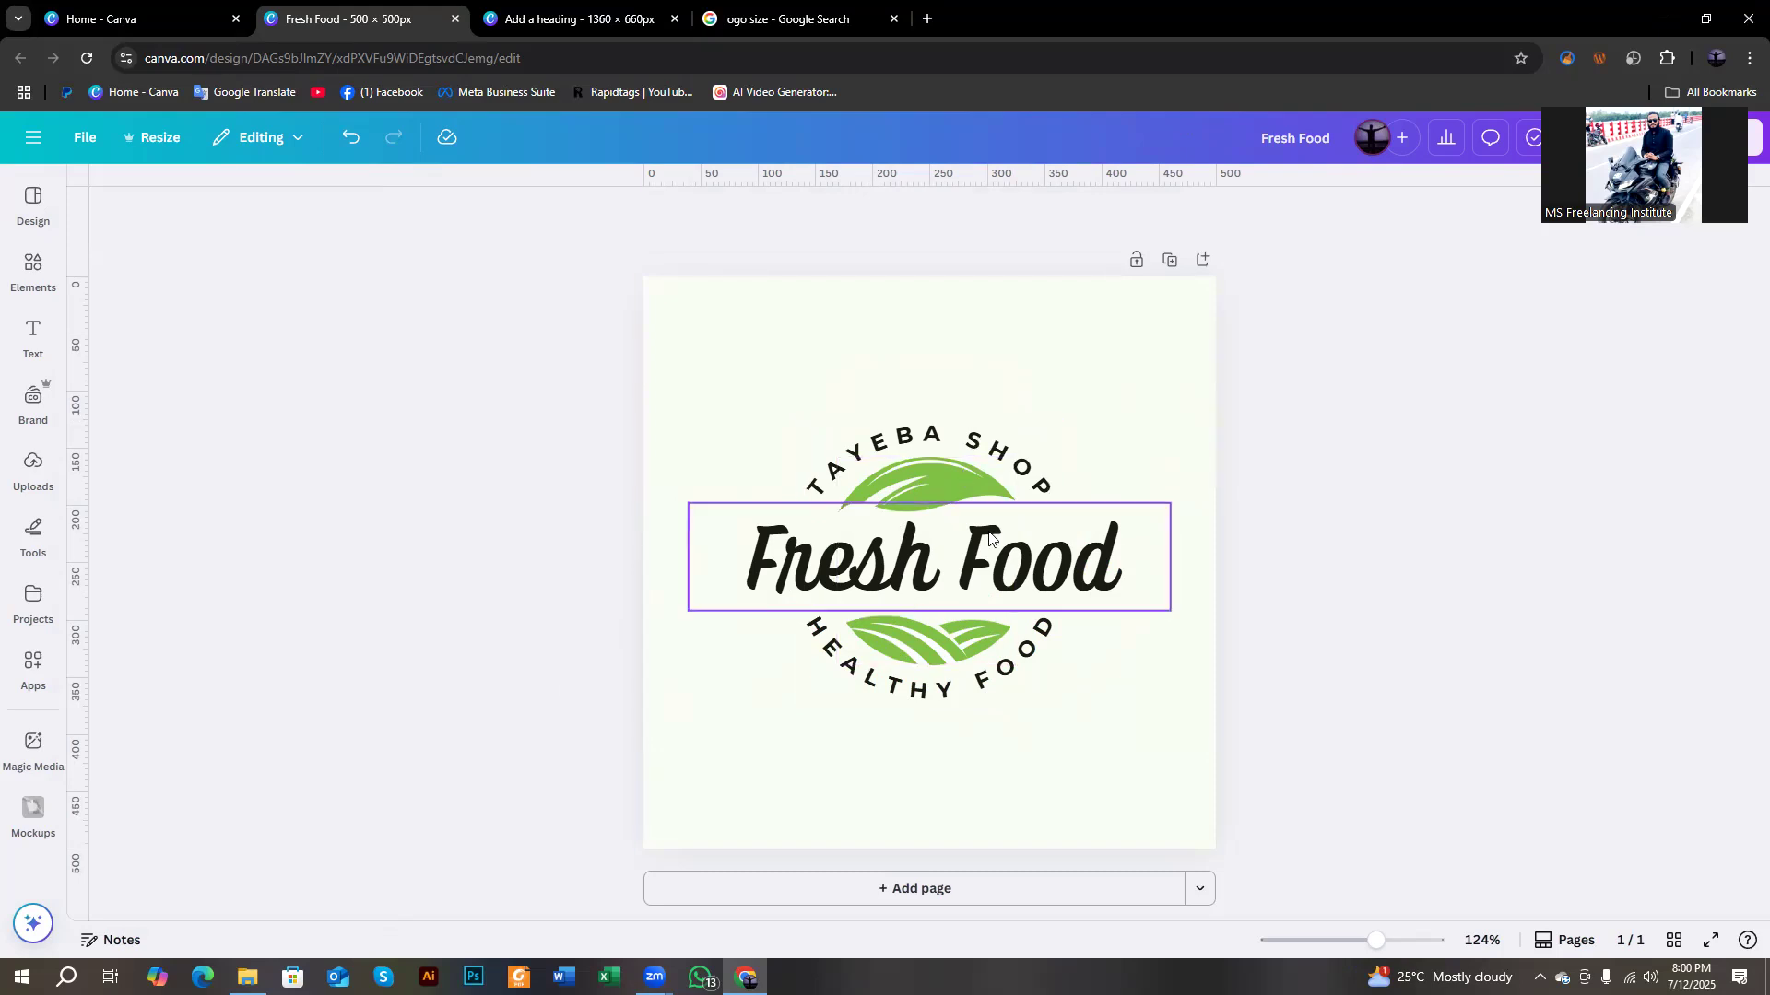
left_click(24, 272)
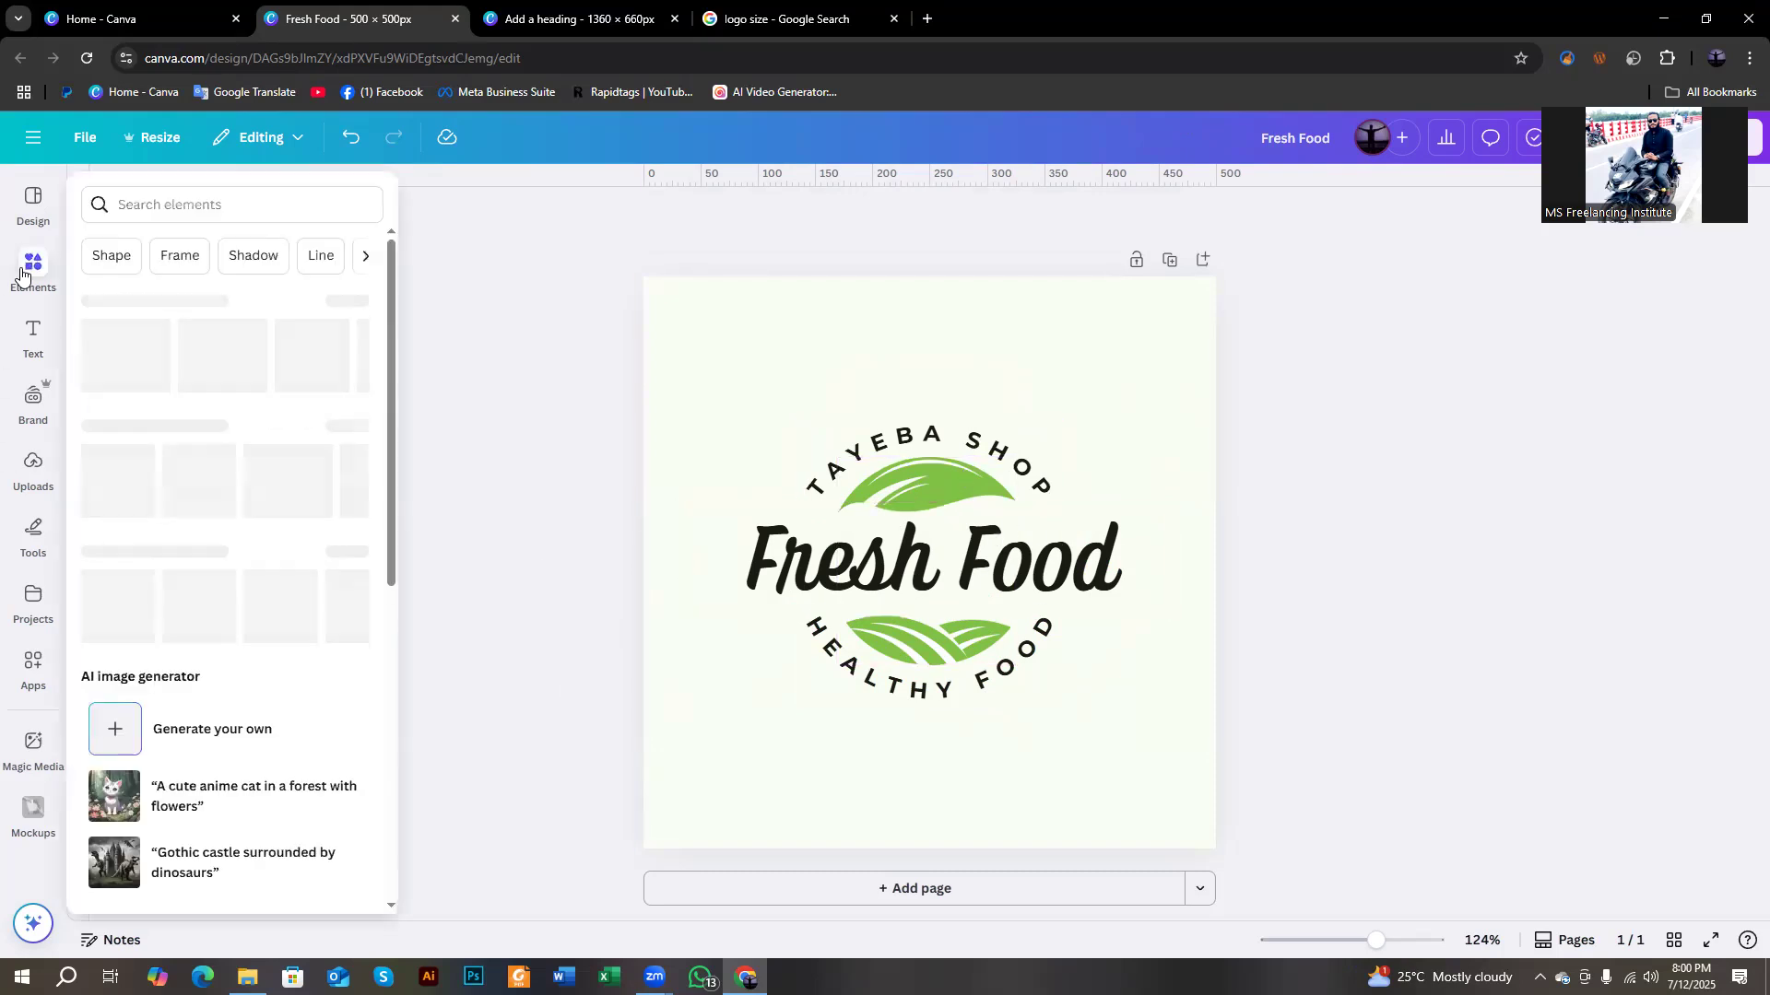
left_click(37, 354)
left_click(37, 354)
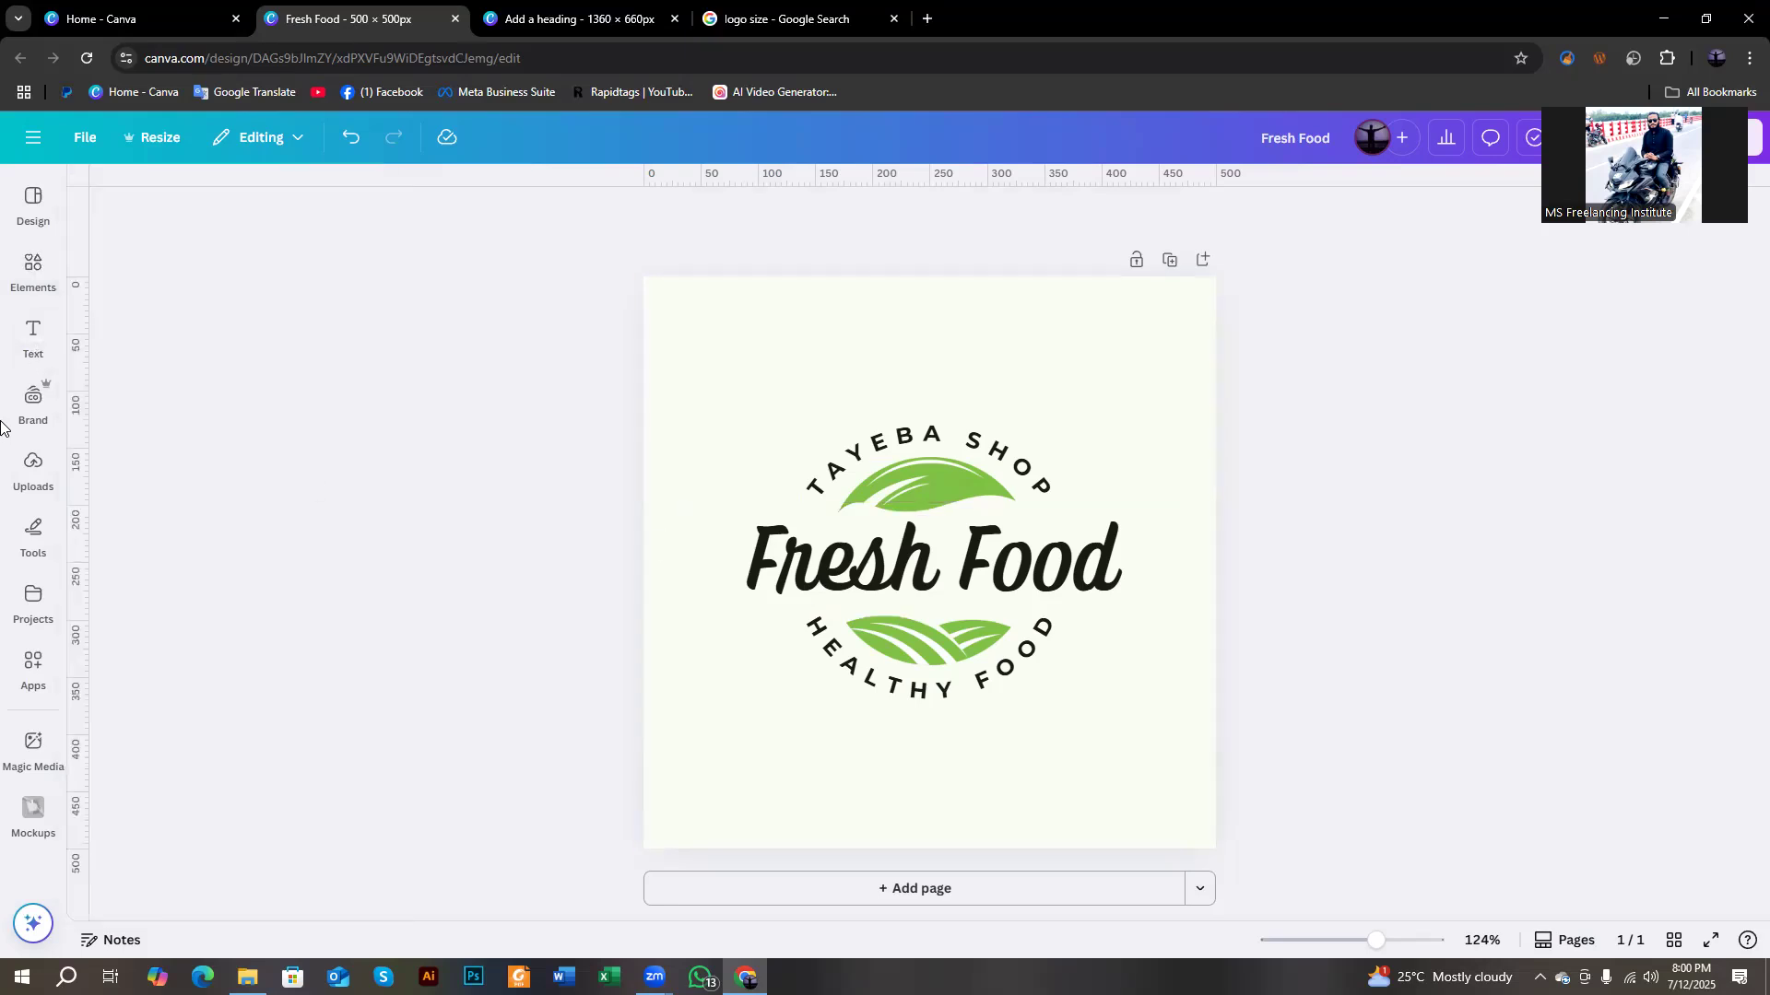
left_click(34, 488)
left_click(34, 495)
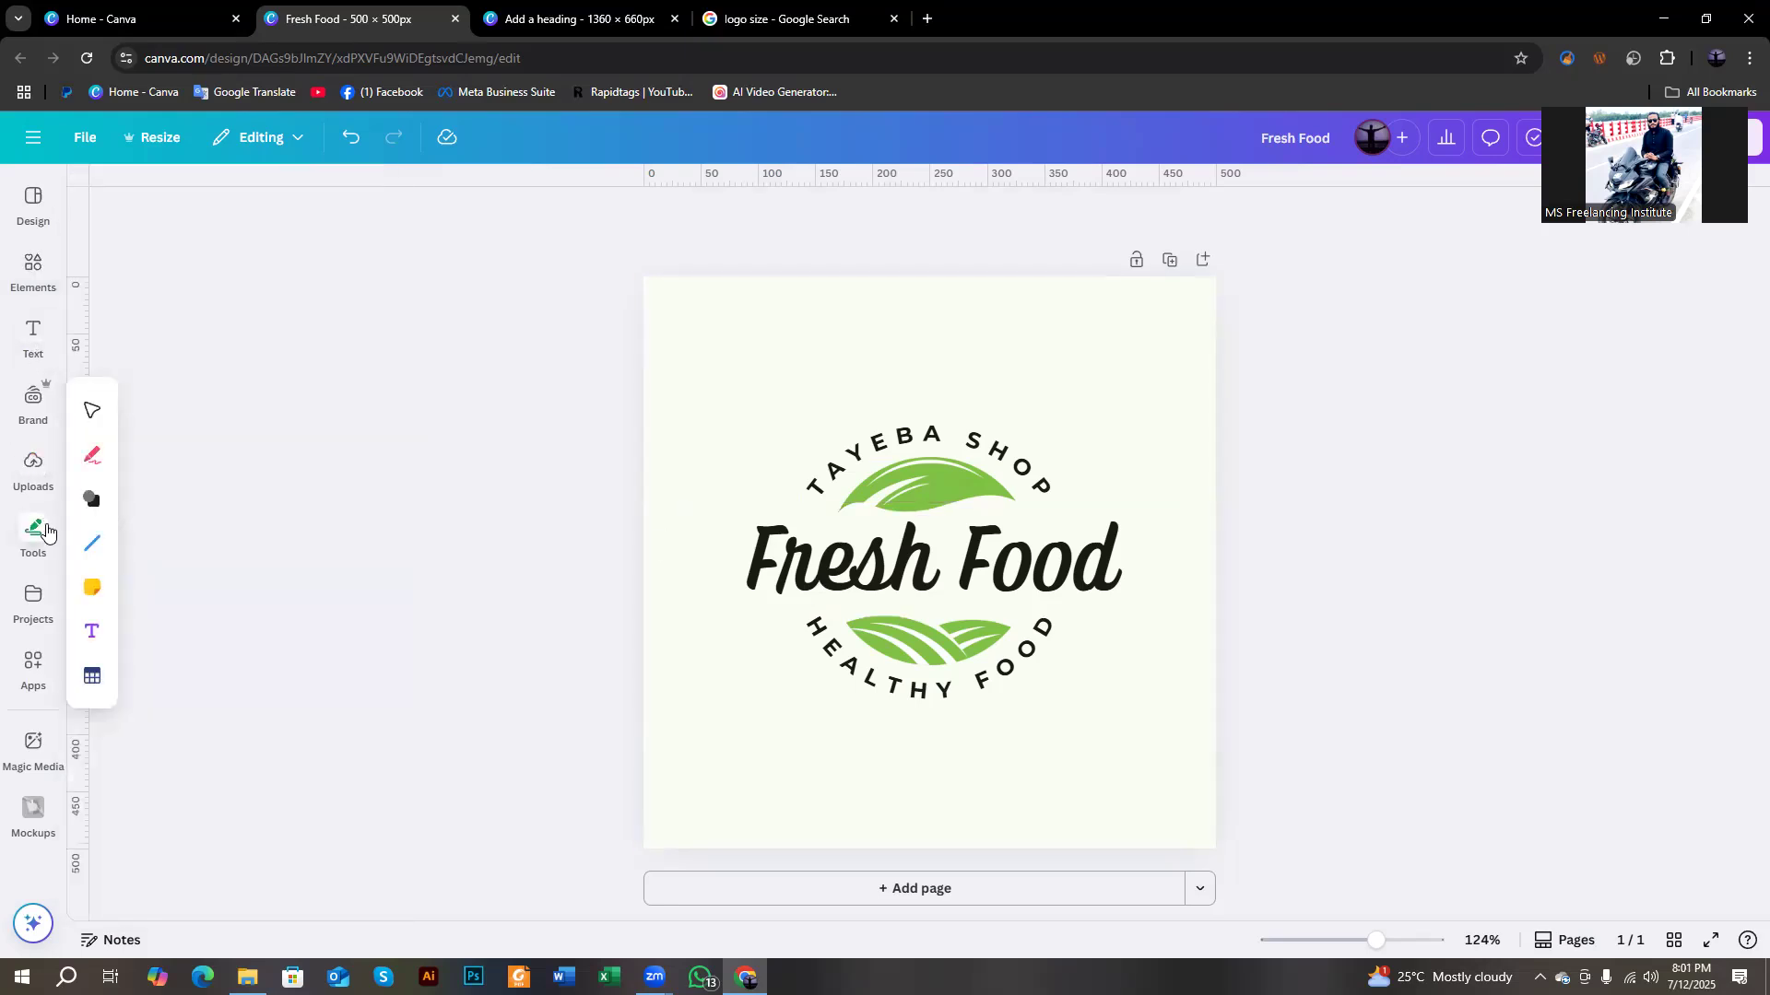
left_click(26, 364)
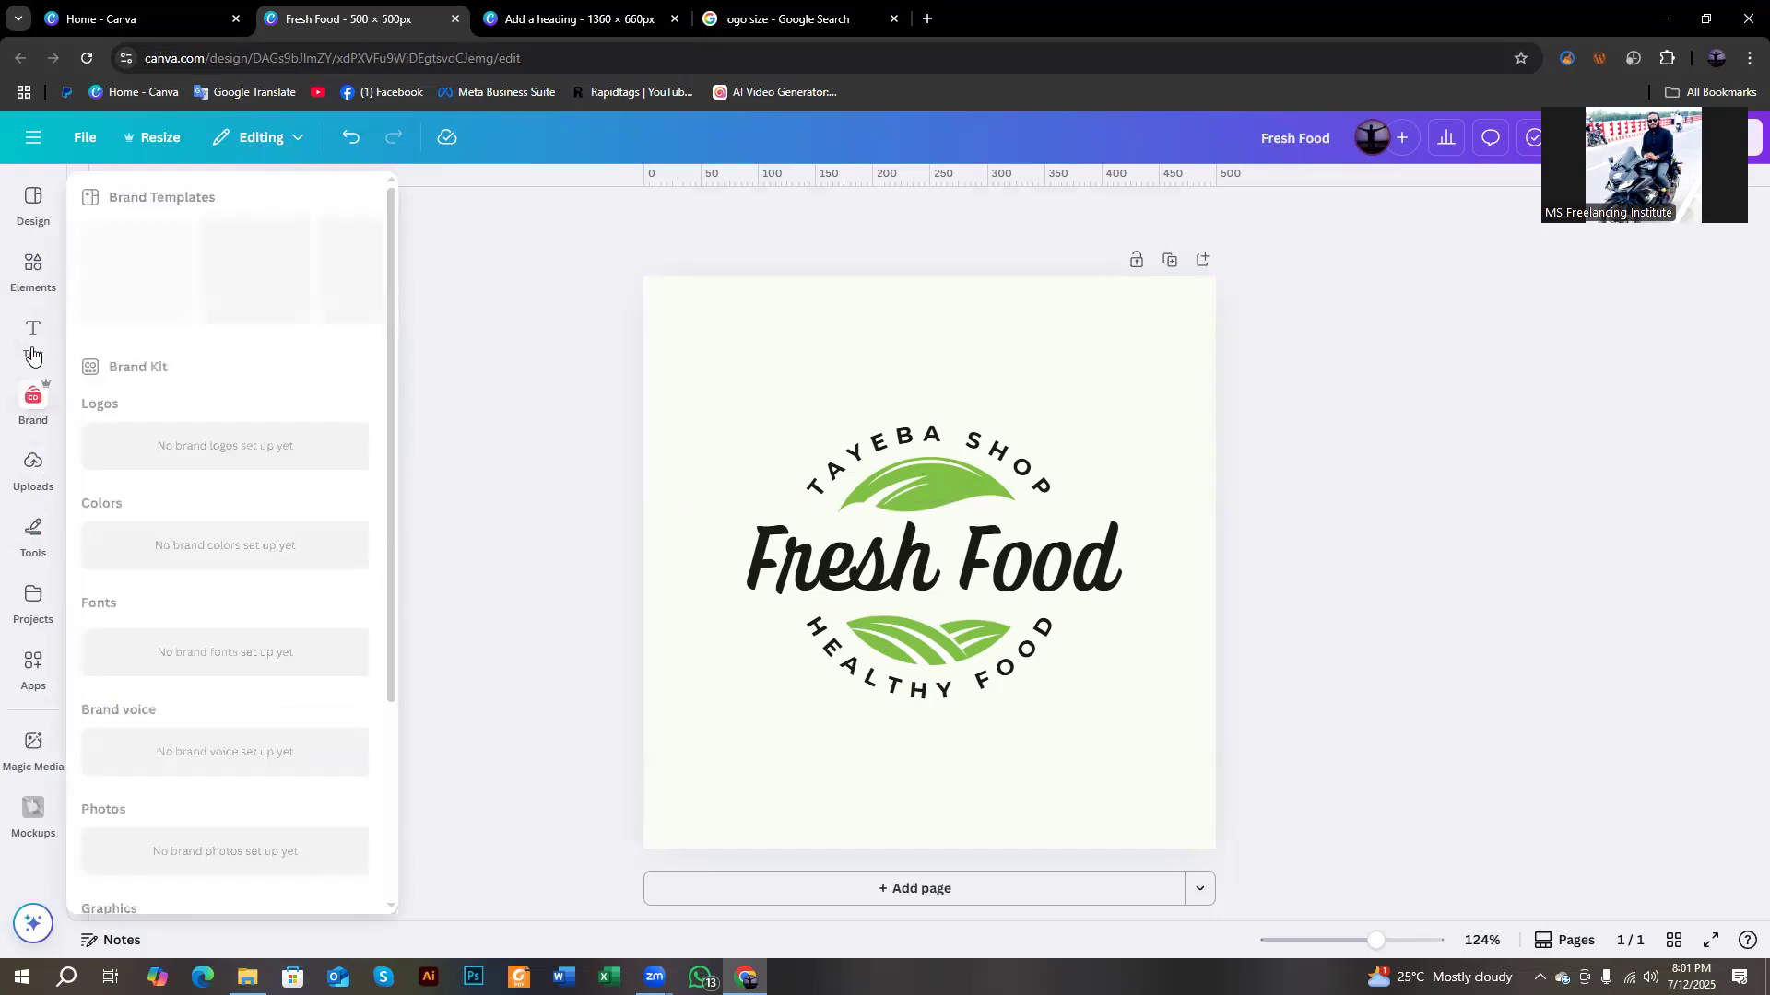
Add a circle shape to the page, enlarge it and move it over the middle of the logo.
left_click(35, 276)
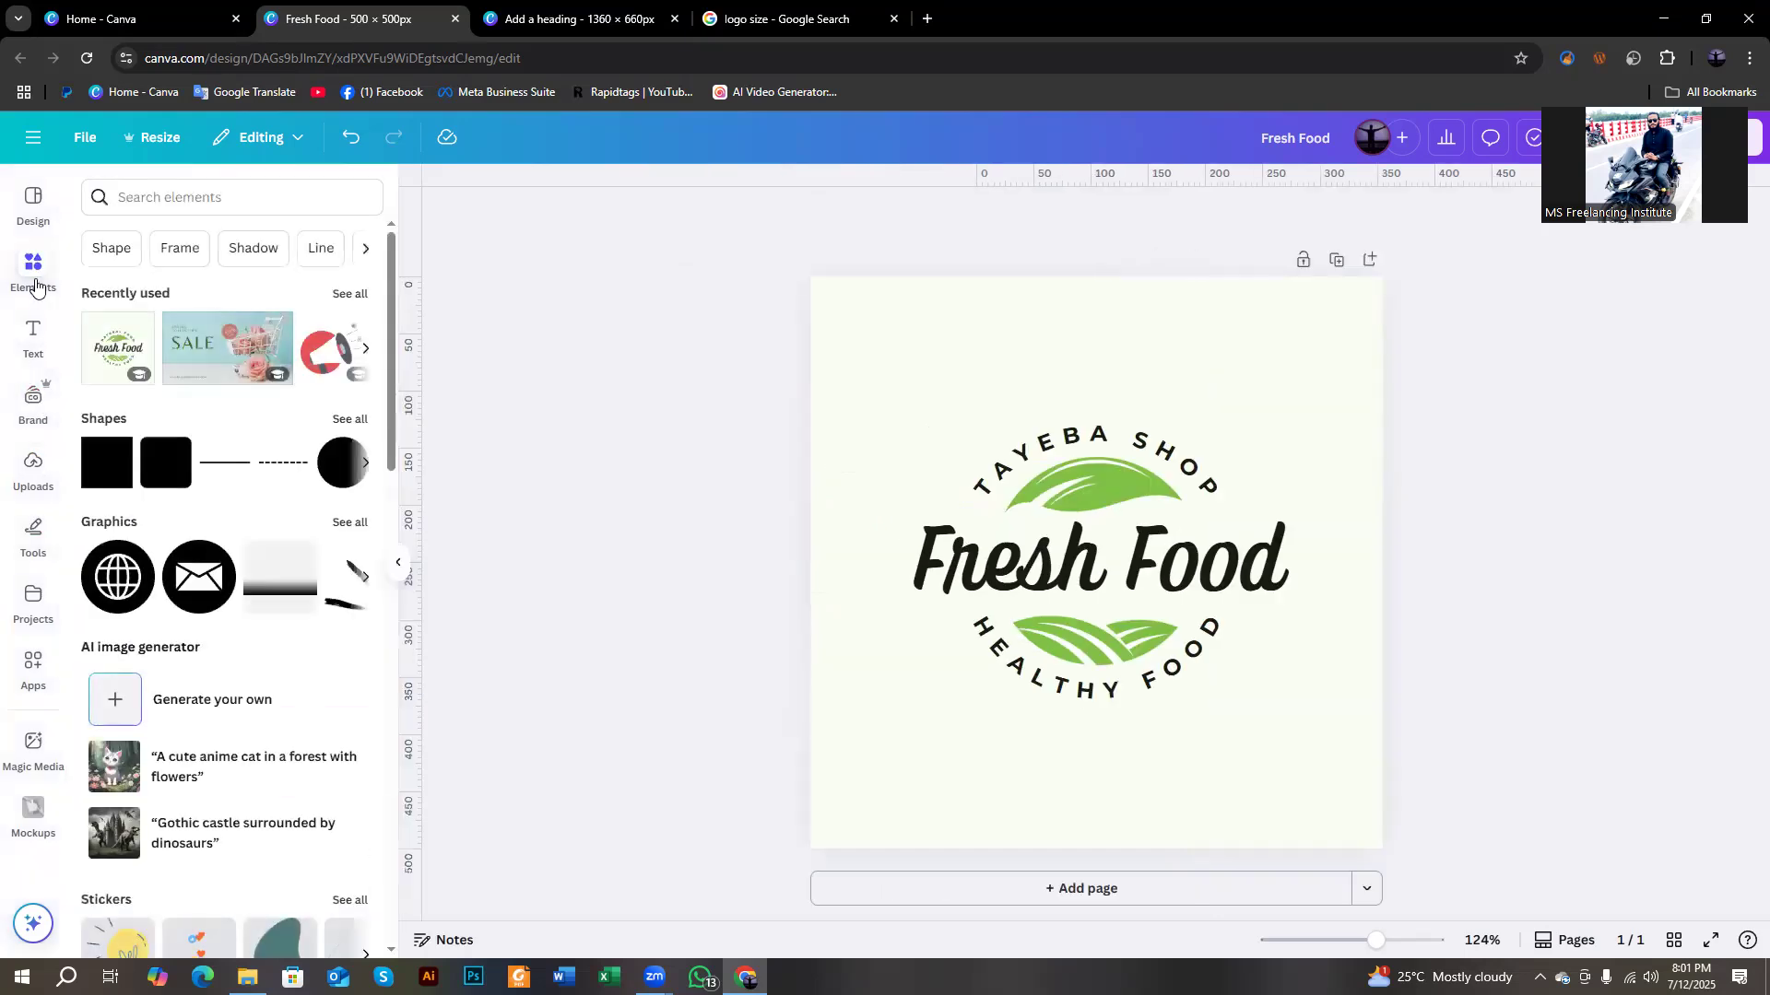
left_click(333, 474)
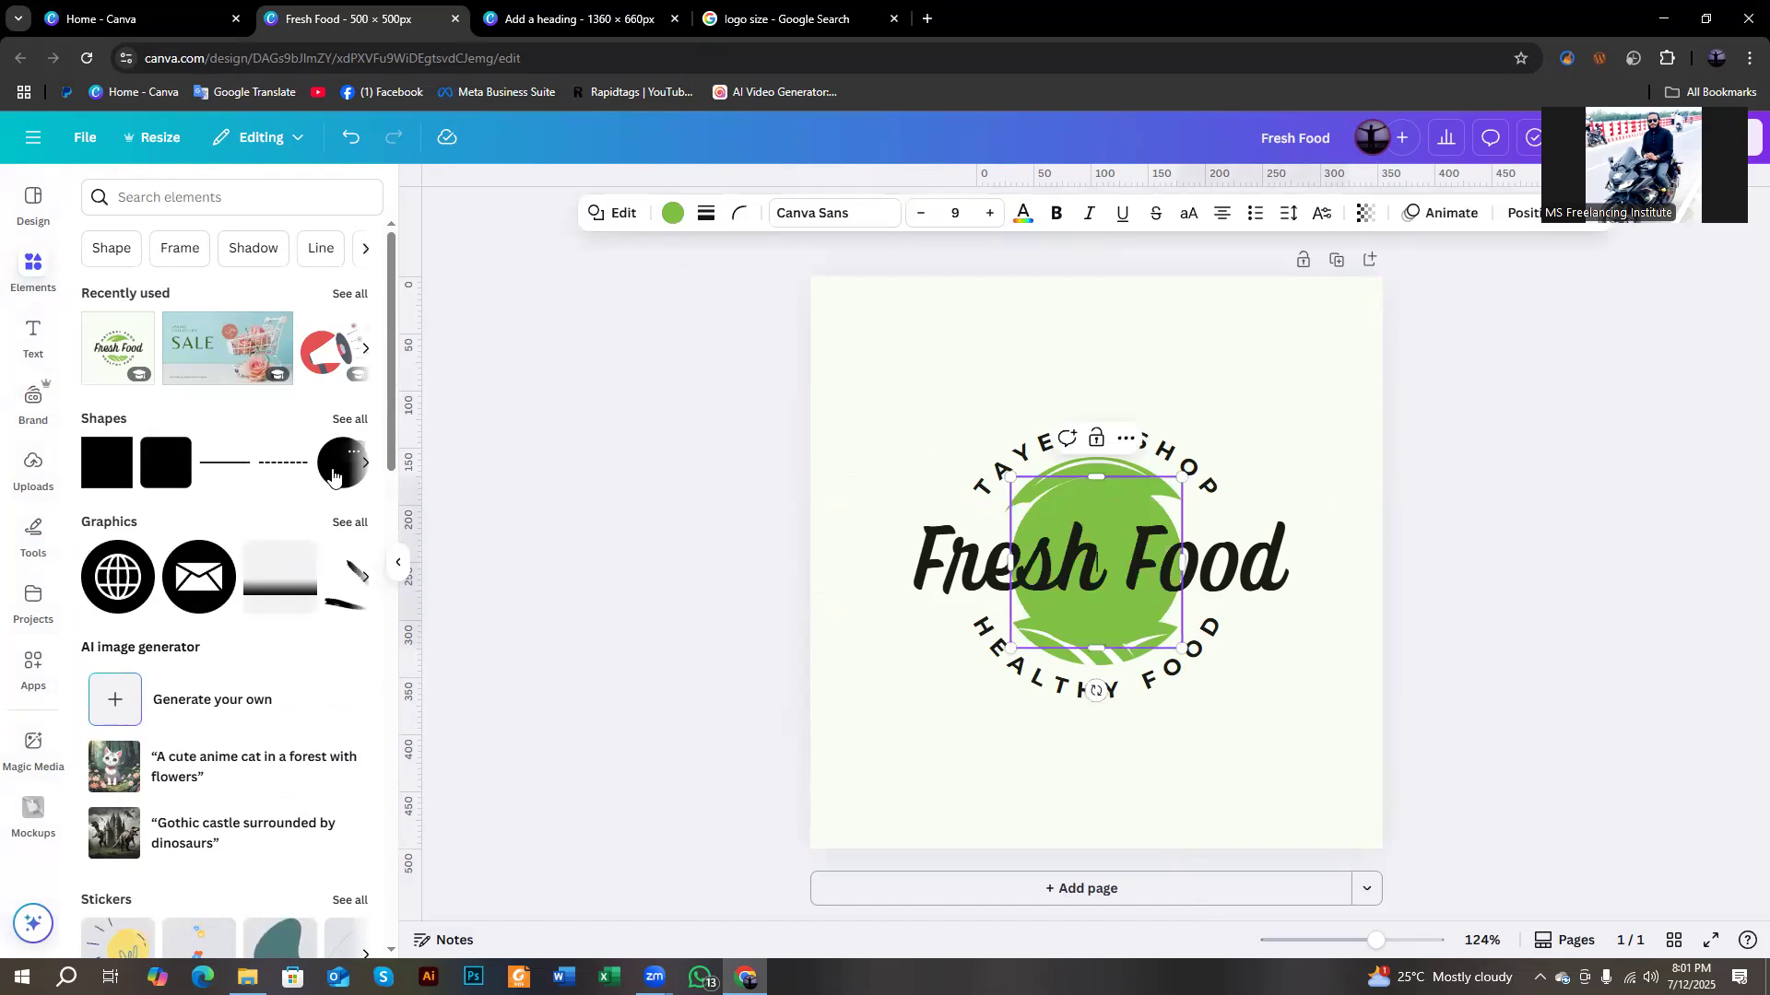
left_click_drag(1181, 648, 1360, 830)
left_click_drag(1276, 750, 1186, 643)
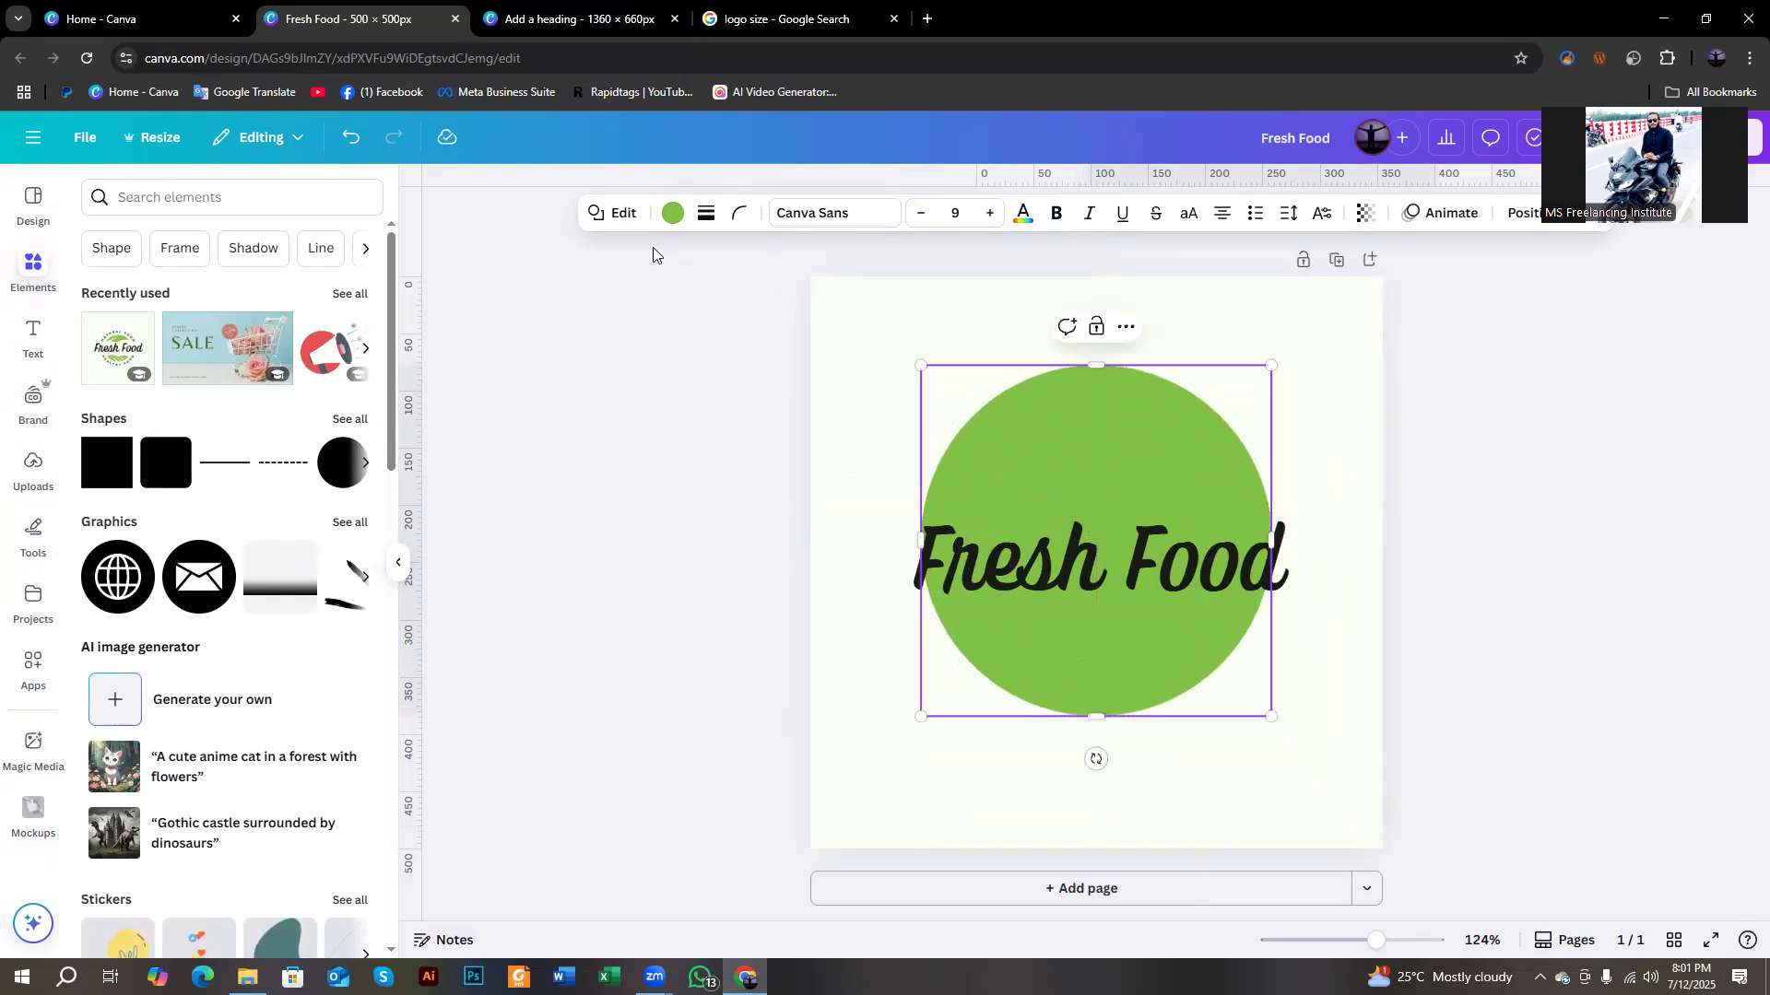
Set the green circle's corner rounding to 19.
left_click(618, 214)
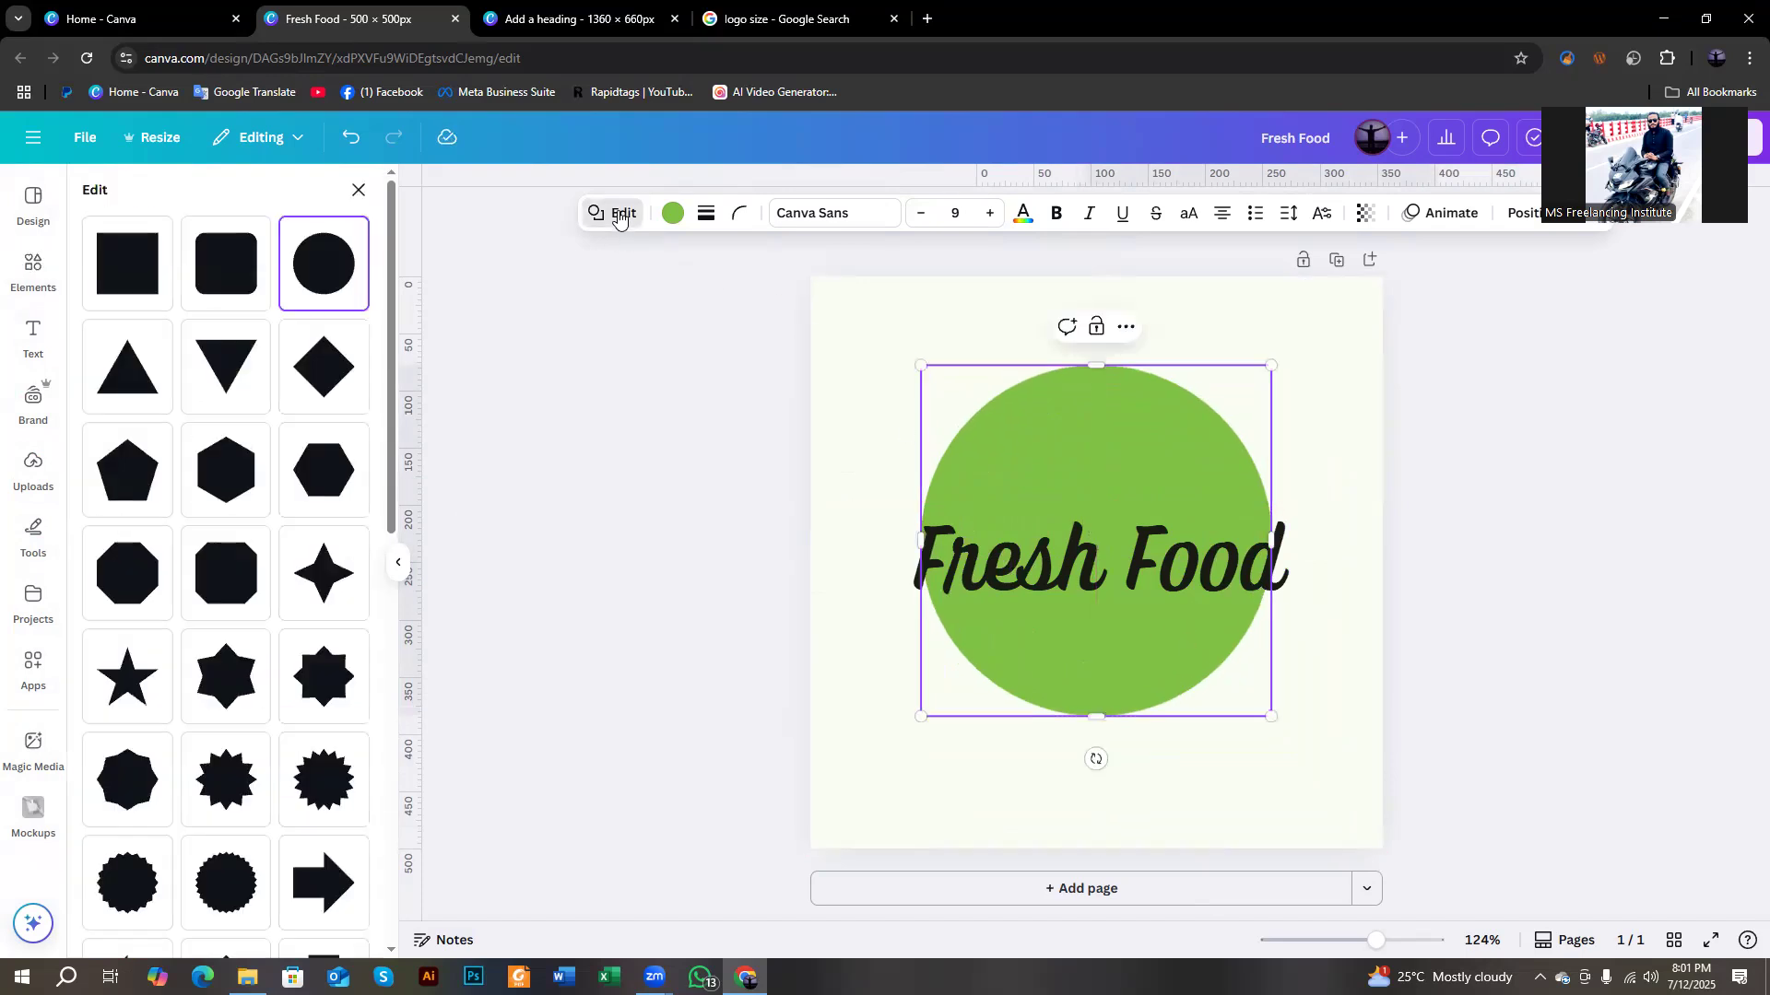
left_click(737, 215)
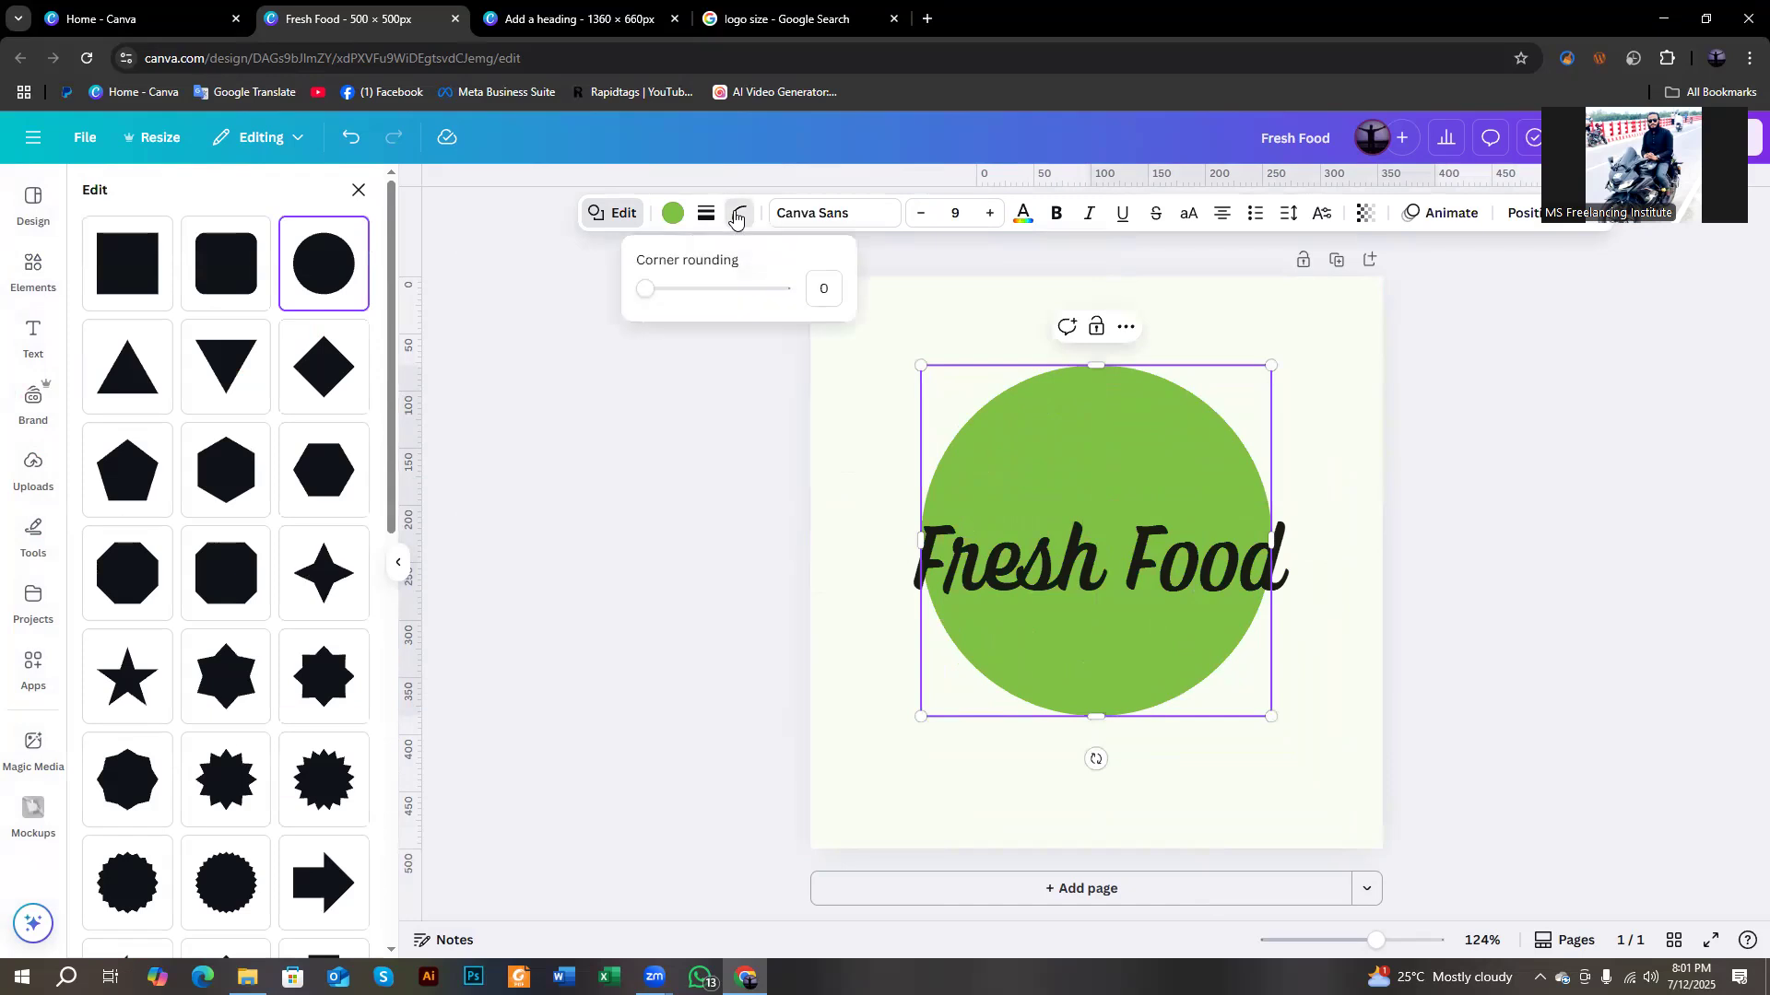
left_click_drag(645, 288, 671, 351)
Try a solid outline with a heavier stroke weight on the green circle and undo it.
left_click(708, 216)
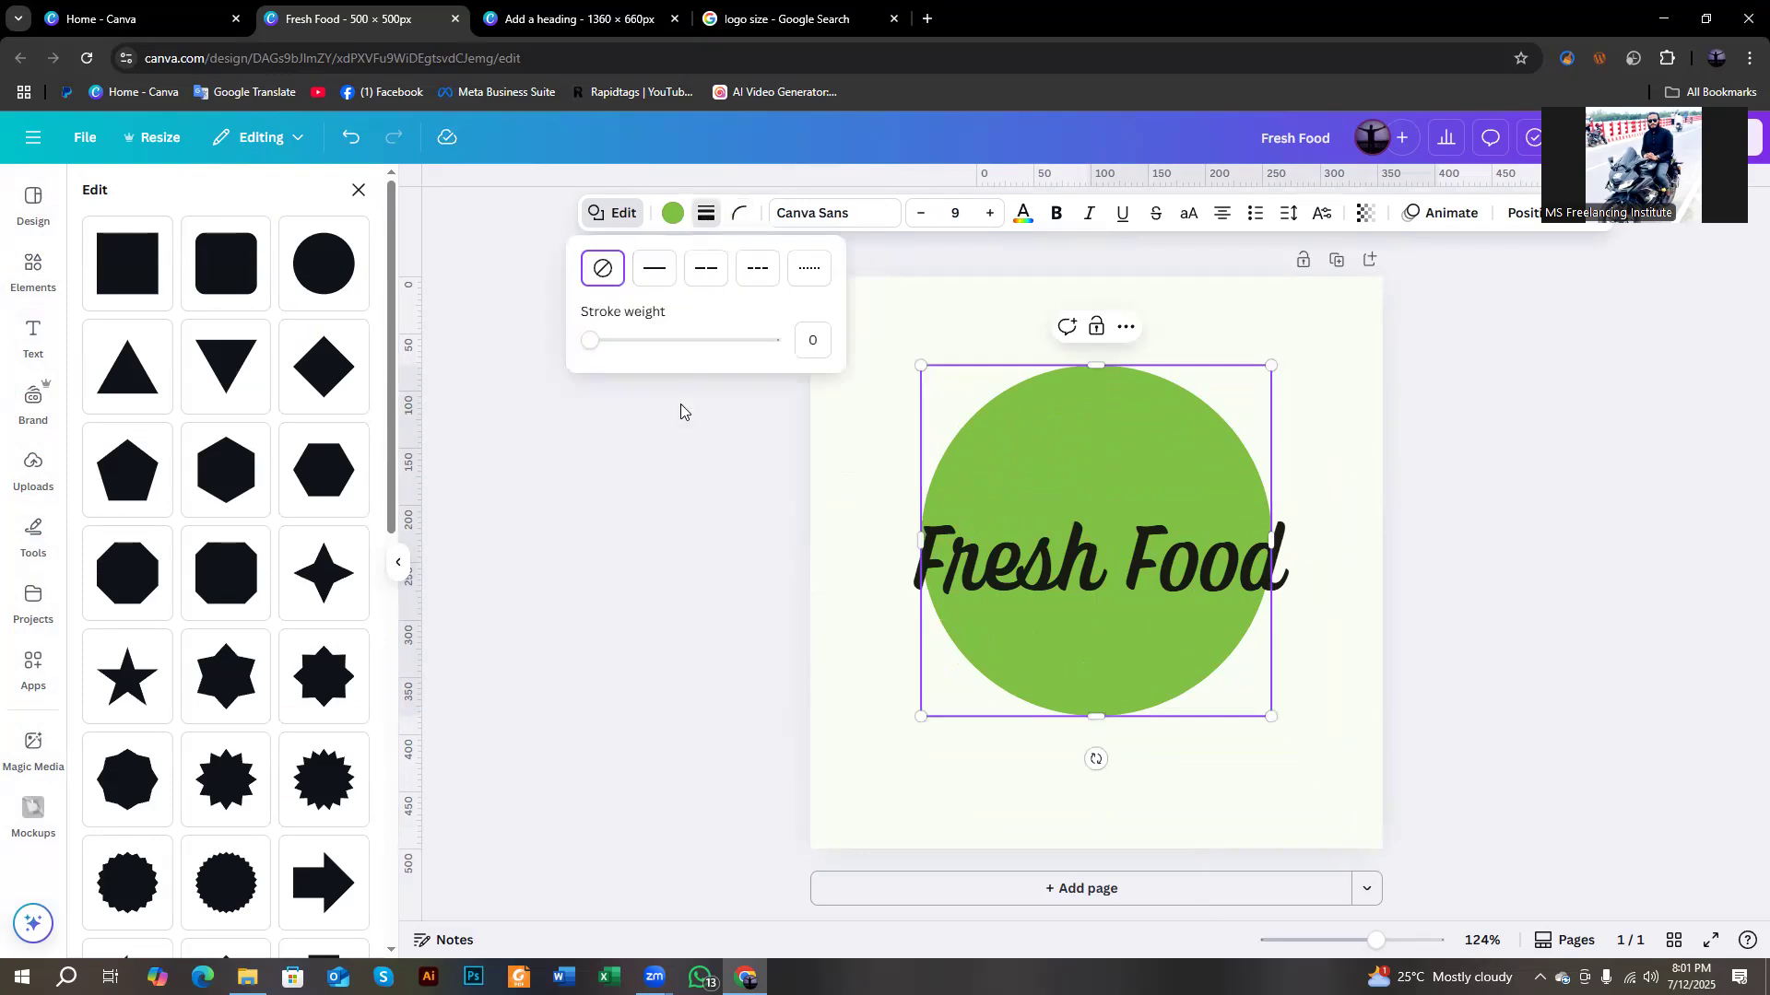
left_click(659, 280)
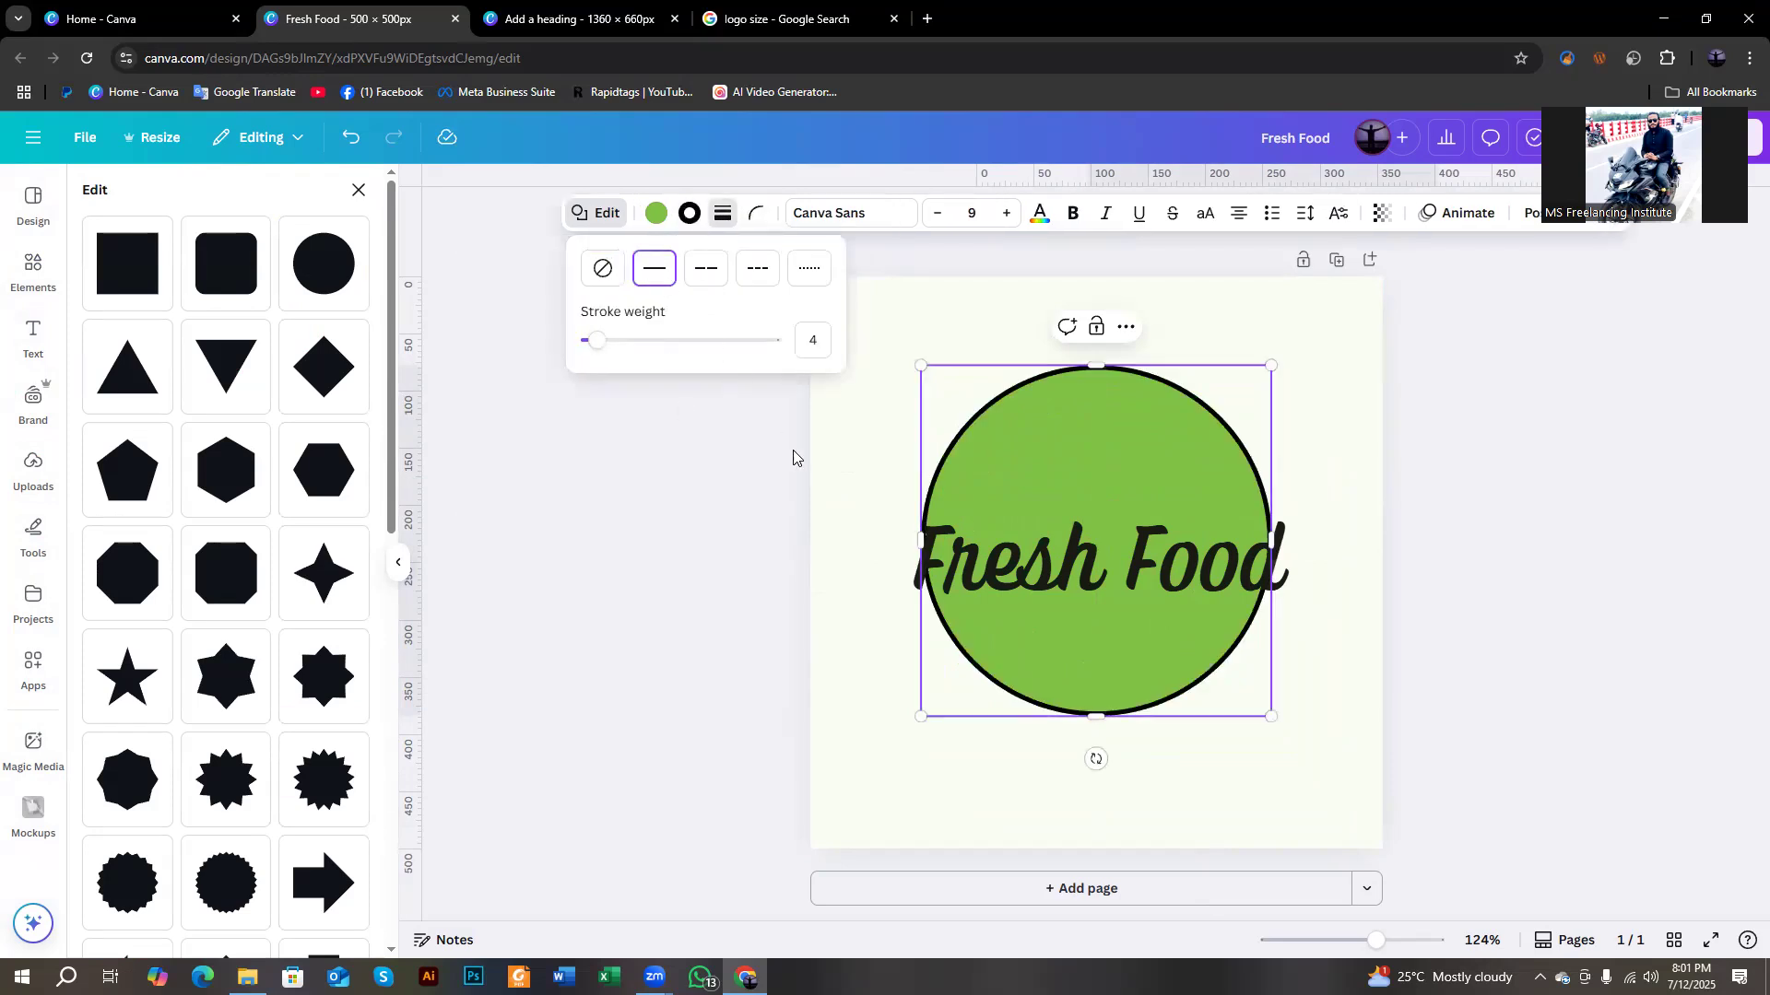
left_click_drag(608, 341, 772, 340)
left_click(602, 269)
key("ctrl+z")
key("ctrl+z")
key("ctrl+z")
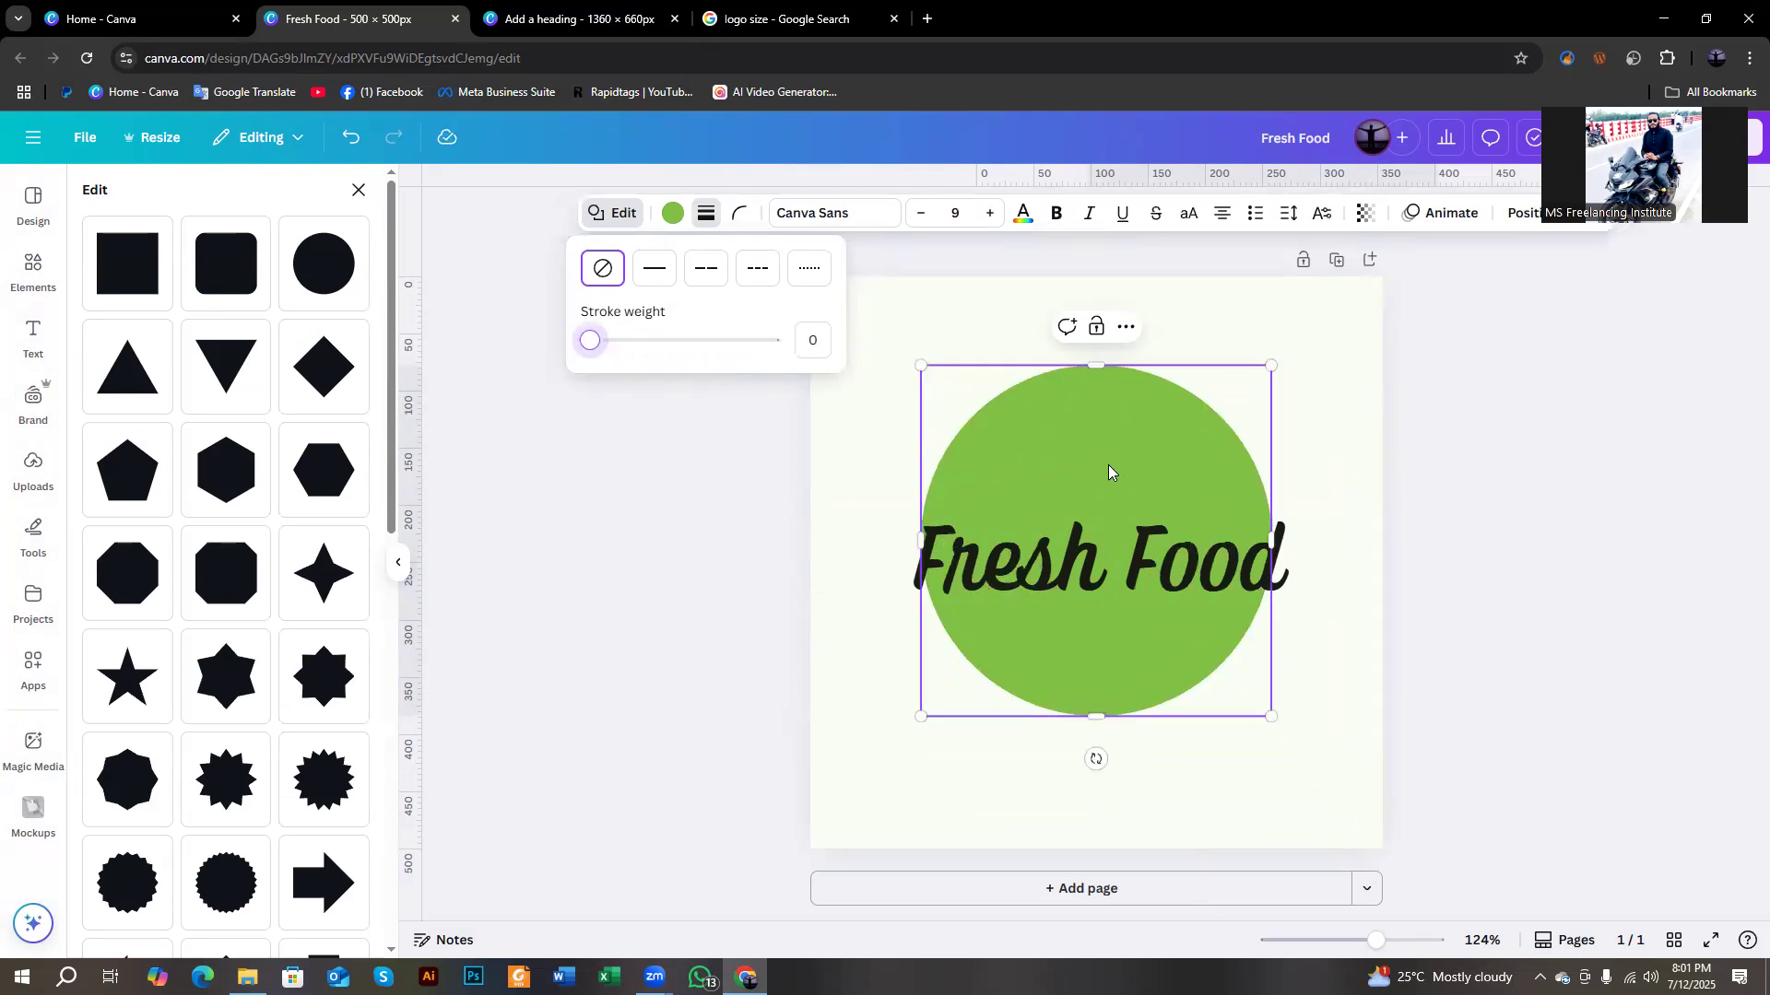
Shrink the green circle to about half its size and move it to the upper-left corner of the page.
left_click_drag(1270, 715, 1097, 522)
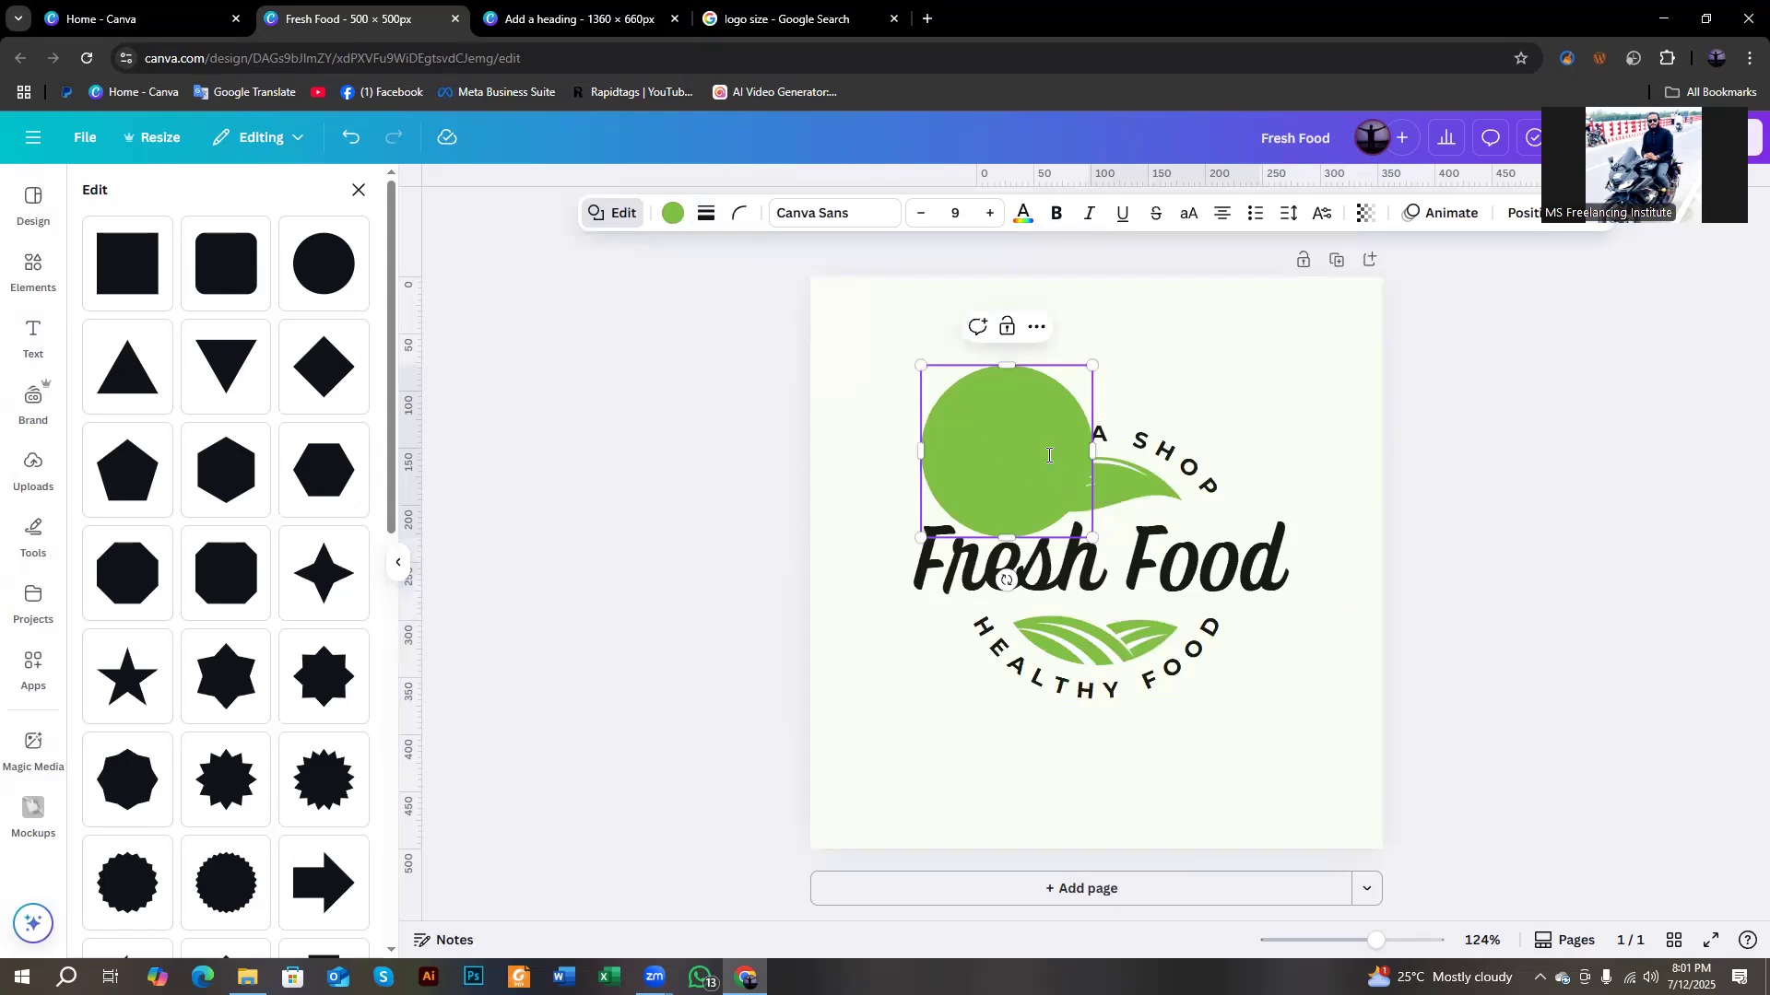
left_click(840, 416)
left_click(985, 436)
left_click_drag(985, 454, 885, 373)
Reduce the green circle's corner rounding slightly.
left_click(739, 214)
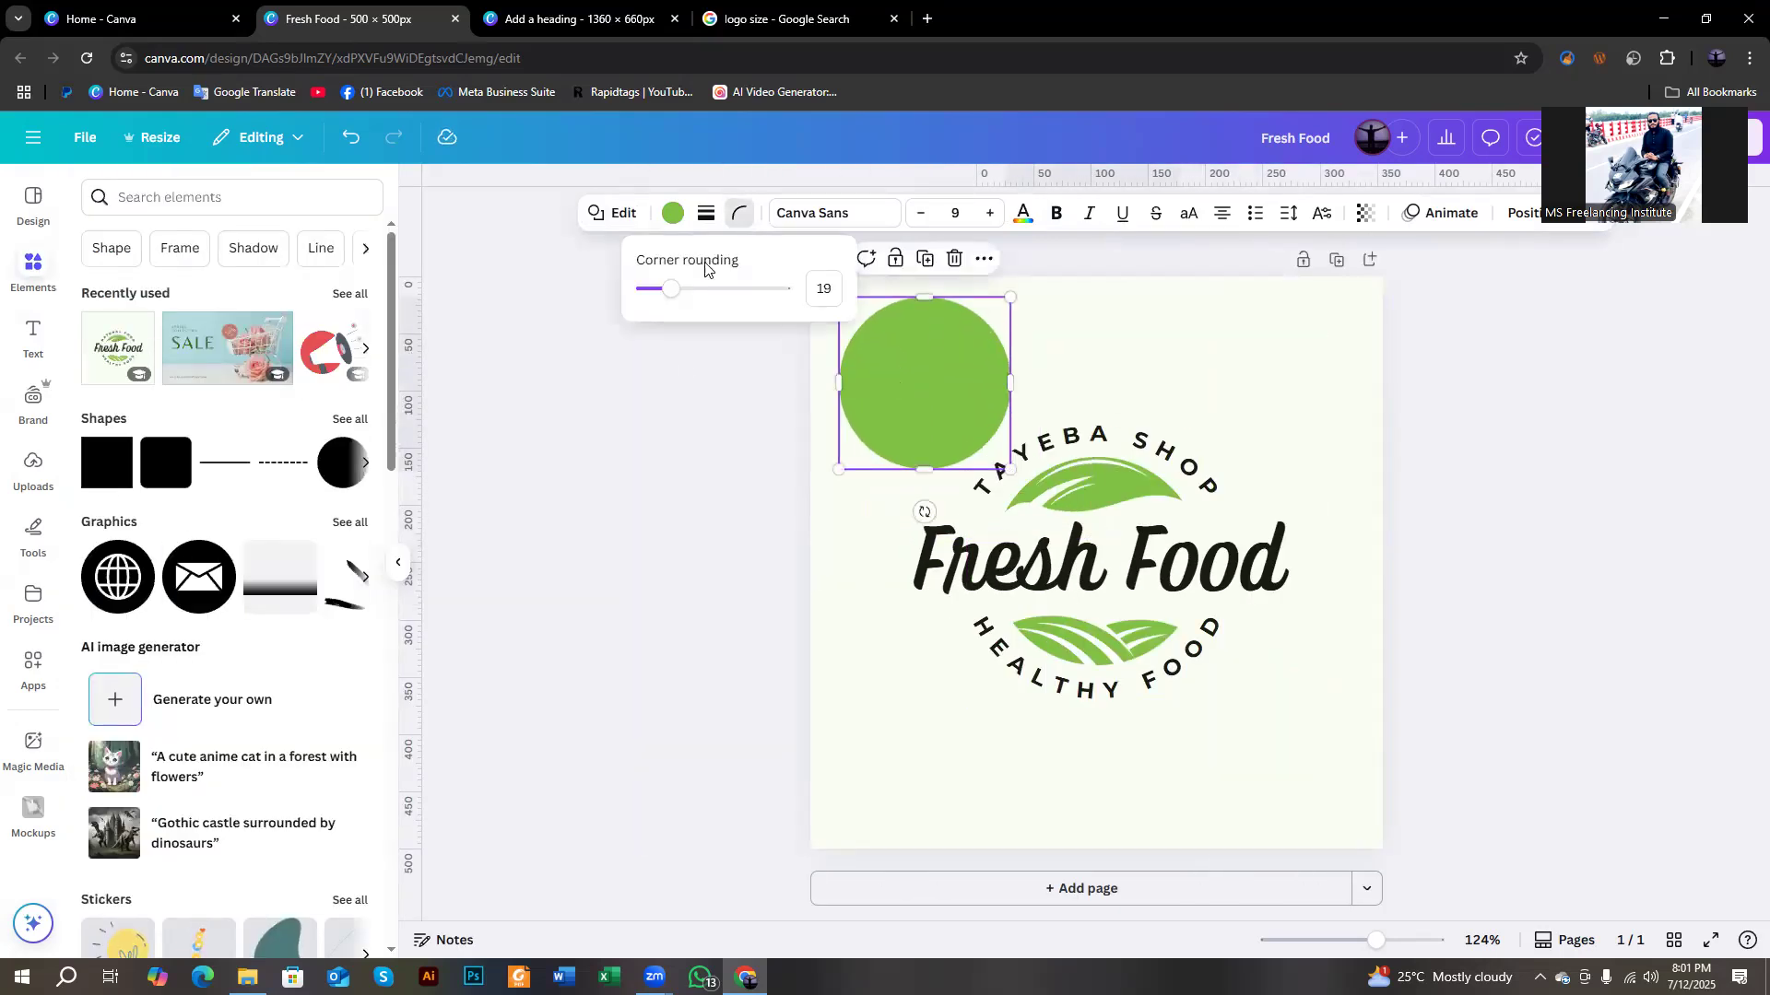
left_click(718, 237)
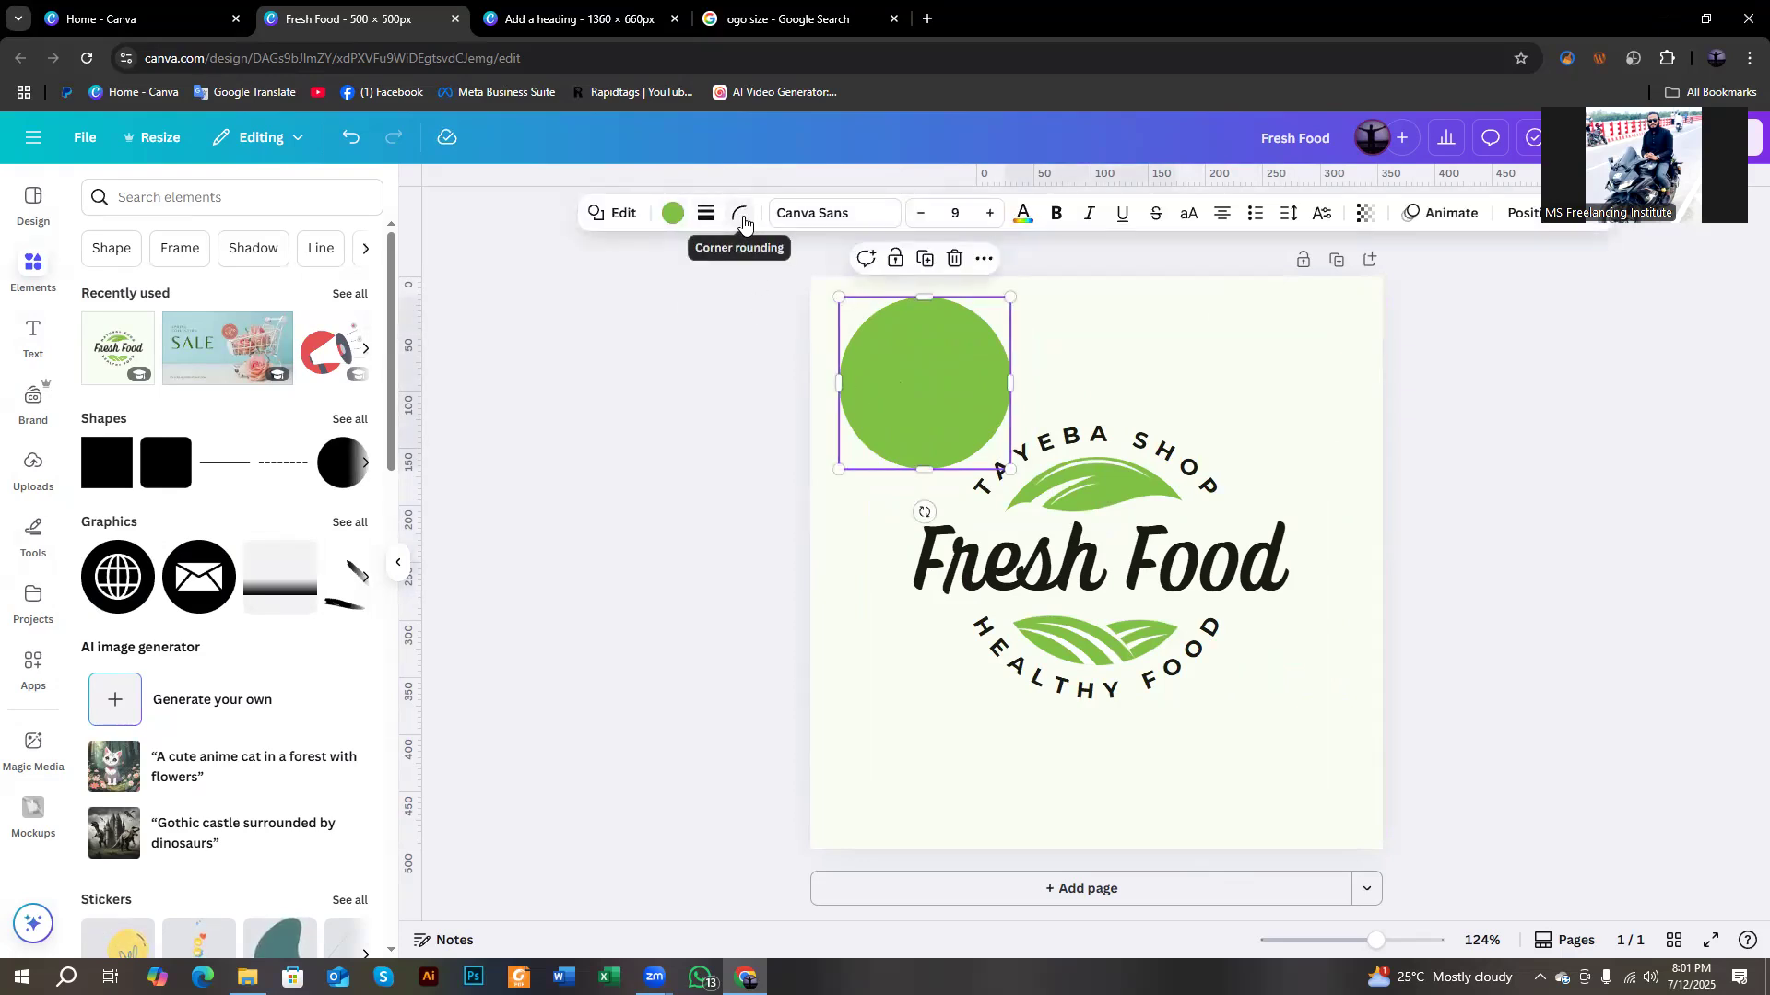
left_click(744, 223)
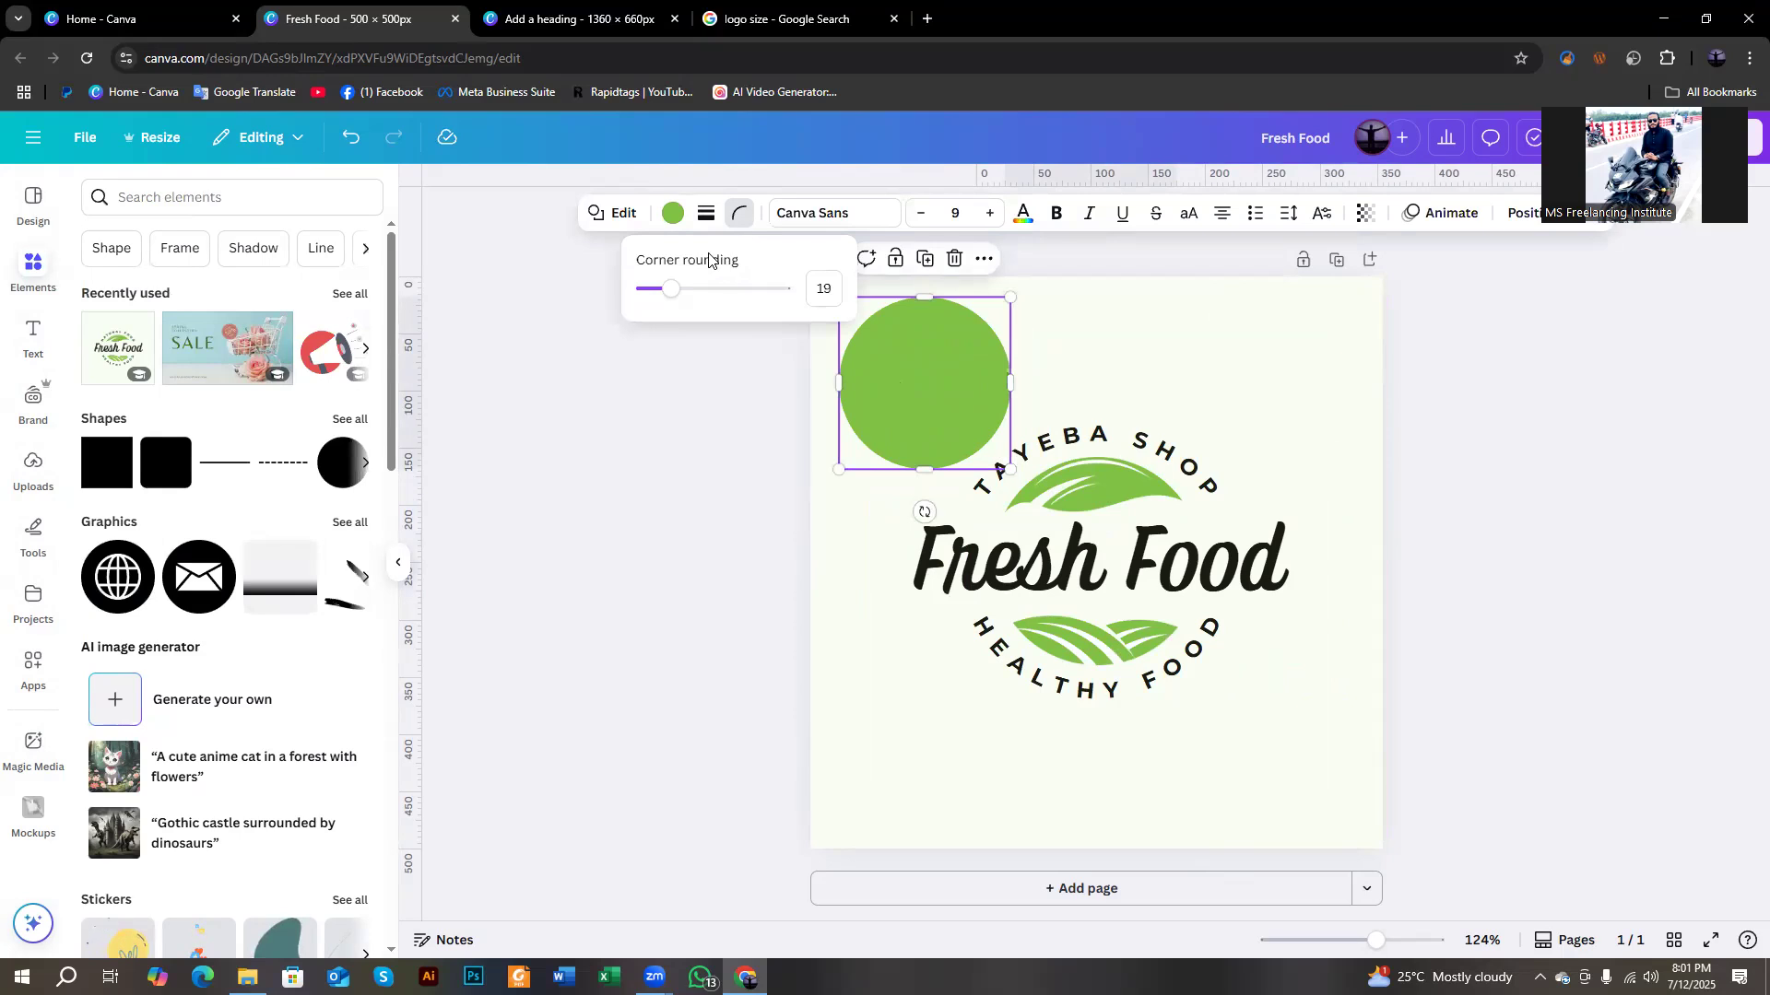
mouse_move(671, 289)
left_mouse_down()
mouse_move(762, 293)
mouse_move(664, 292)
left_mouse_up()
Try solid, dashed and dotted outlines on the green circle and remove the outline again.
left_click(702, 217)
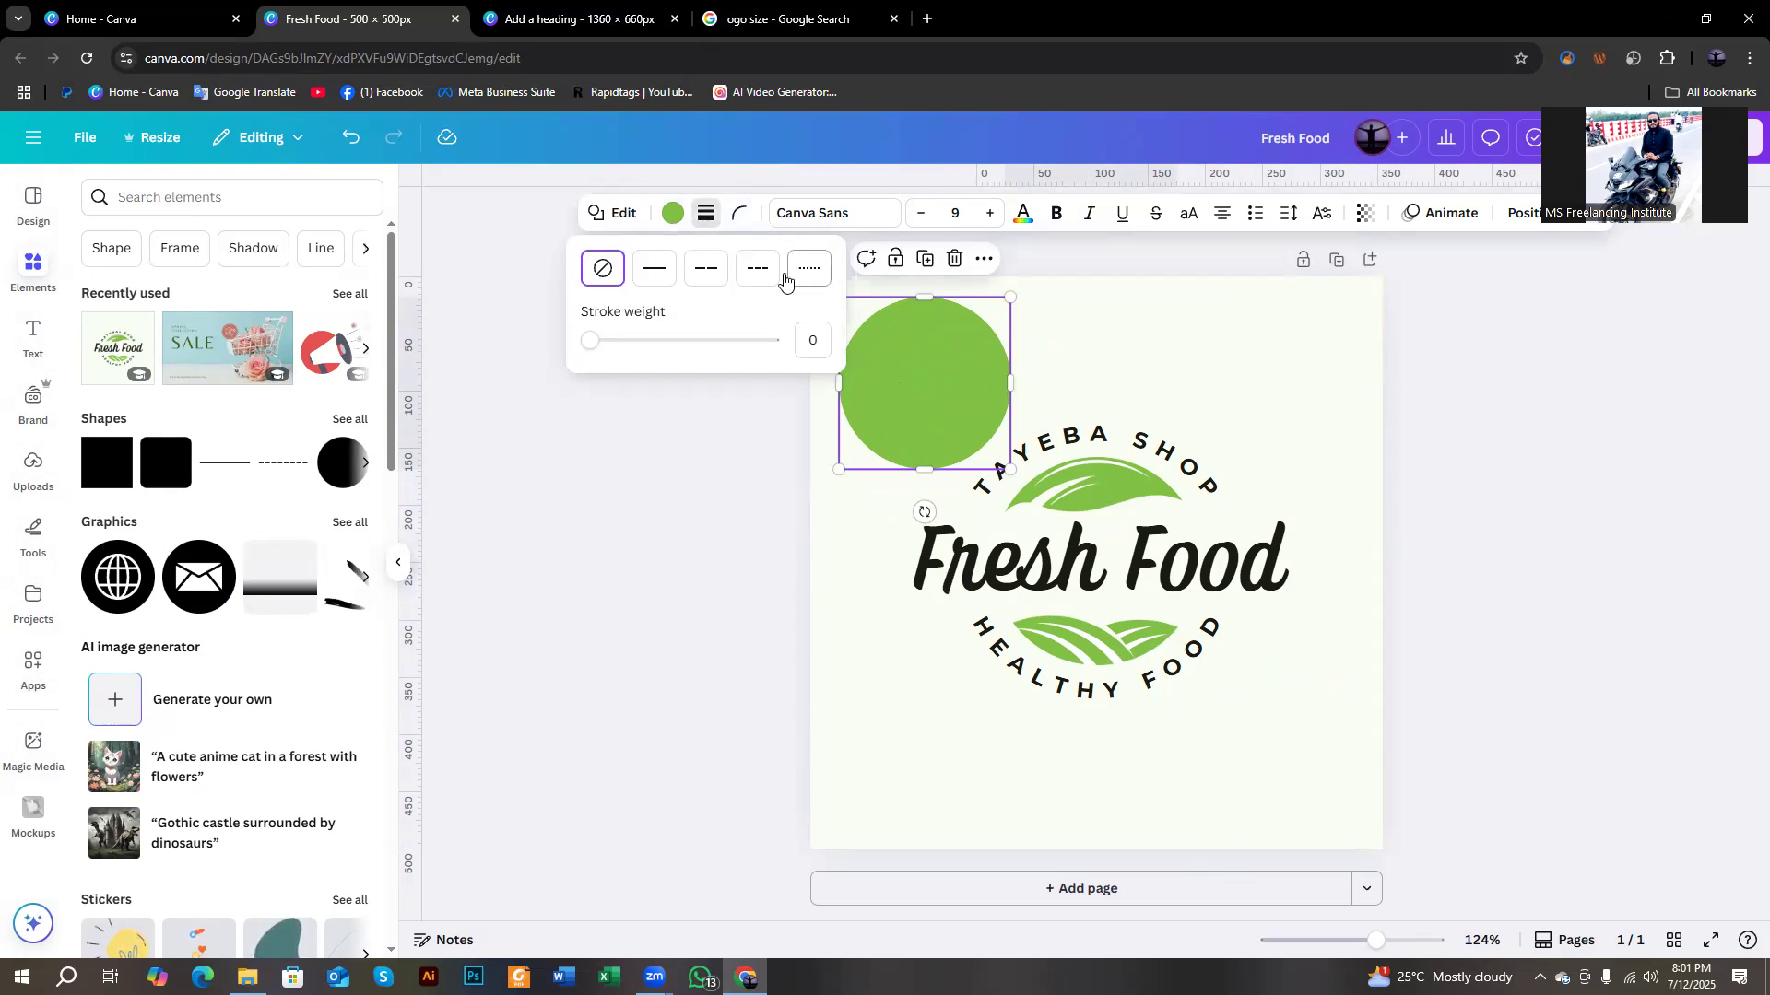
left_click(654, 270)
mouse_move(597, 340)
left_mouse_down()
mouse_move(660, 364)
mouse_move(577, 358)
mouse_move(597, 359)
left_mouse_up()
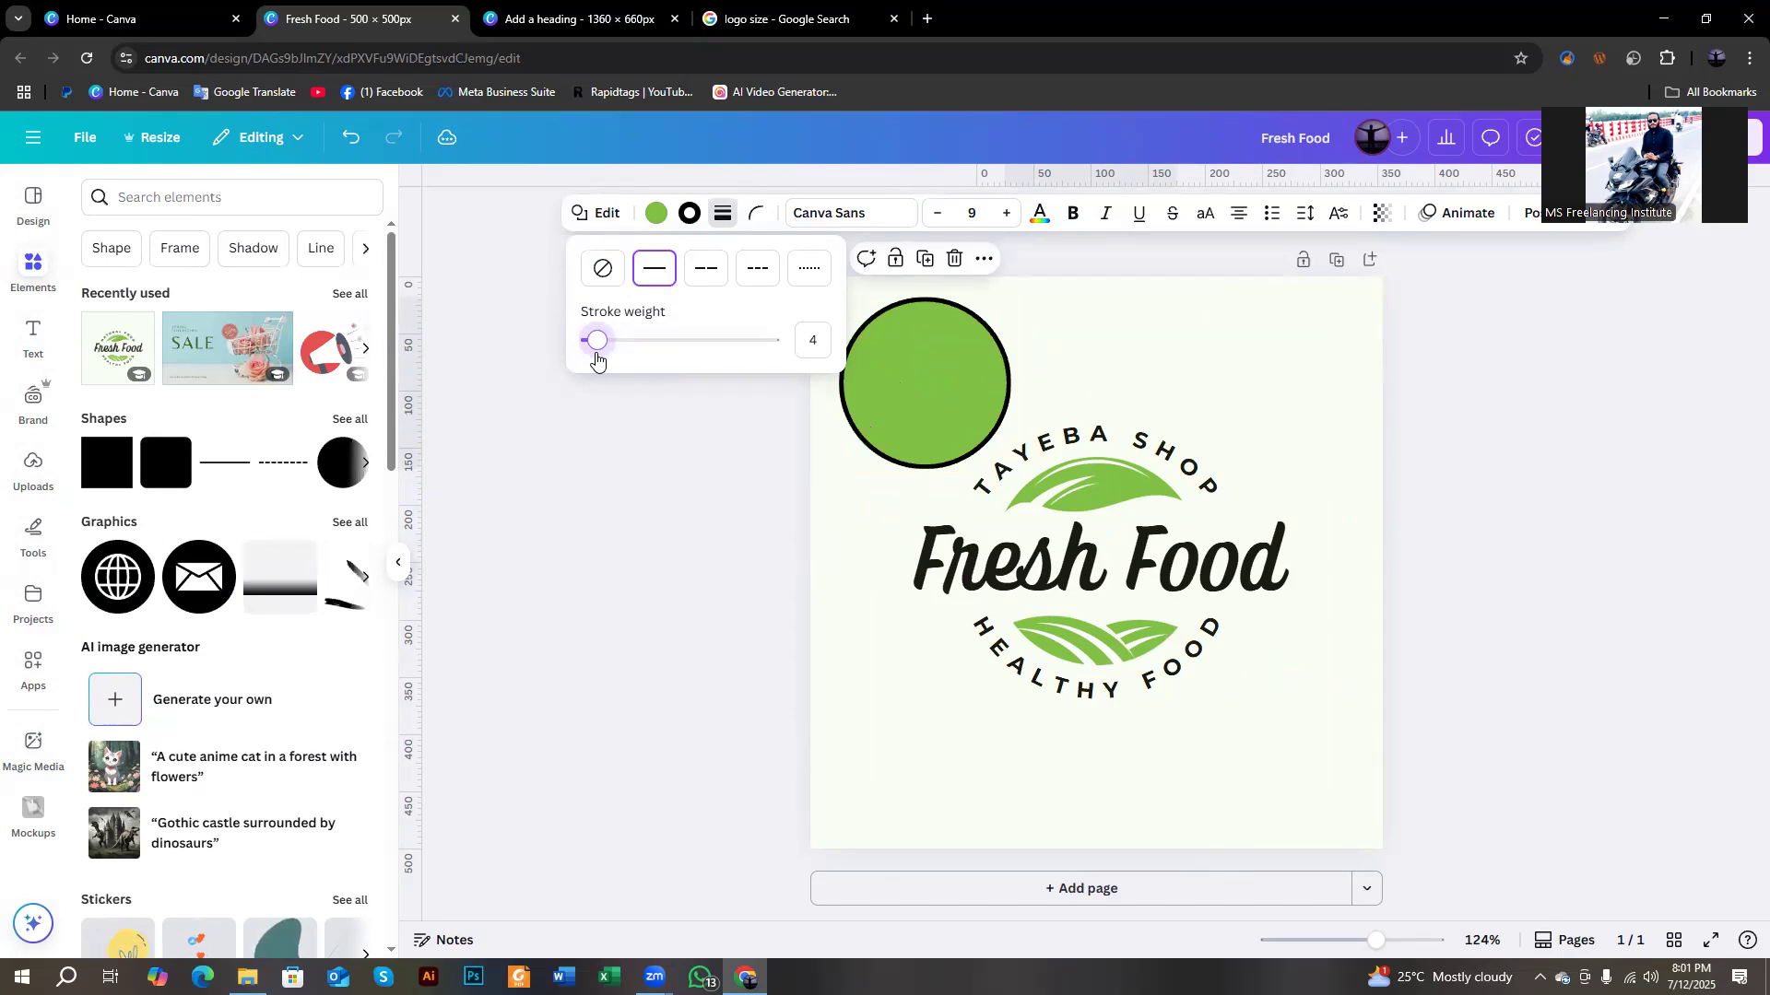
left_click(706, 268)
left_click(739, 276)
left_click(804, 271)
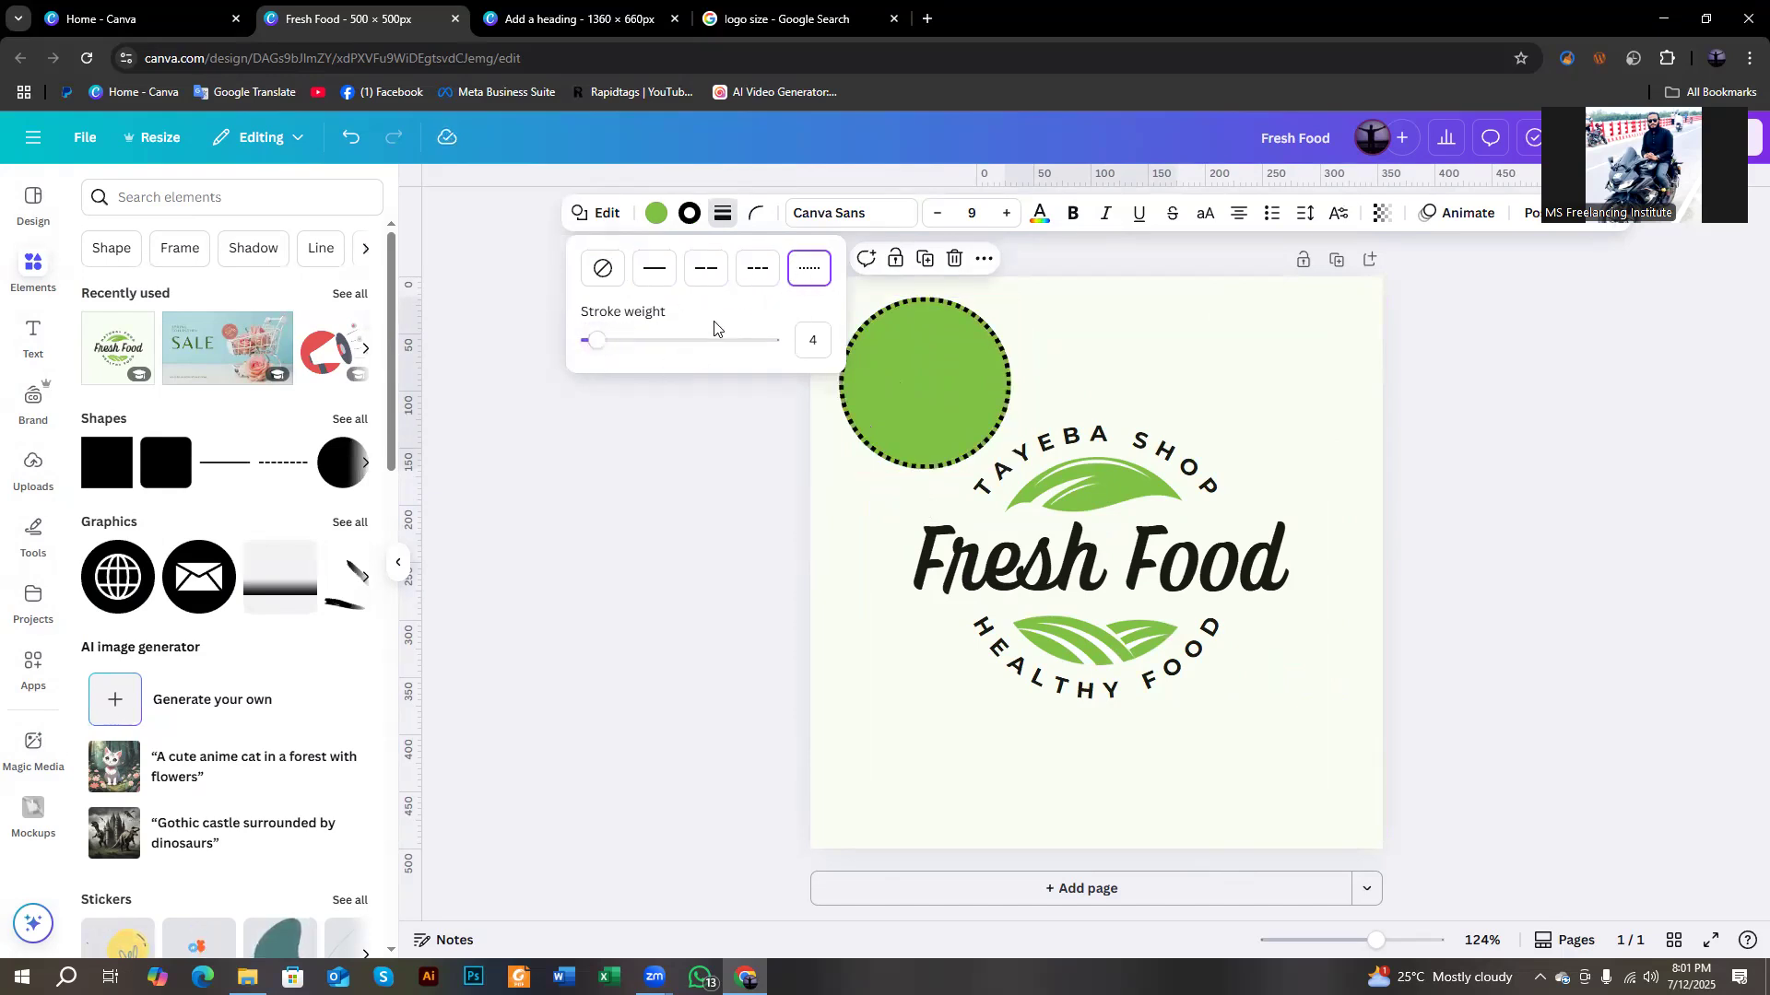
left_click(603, 269)
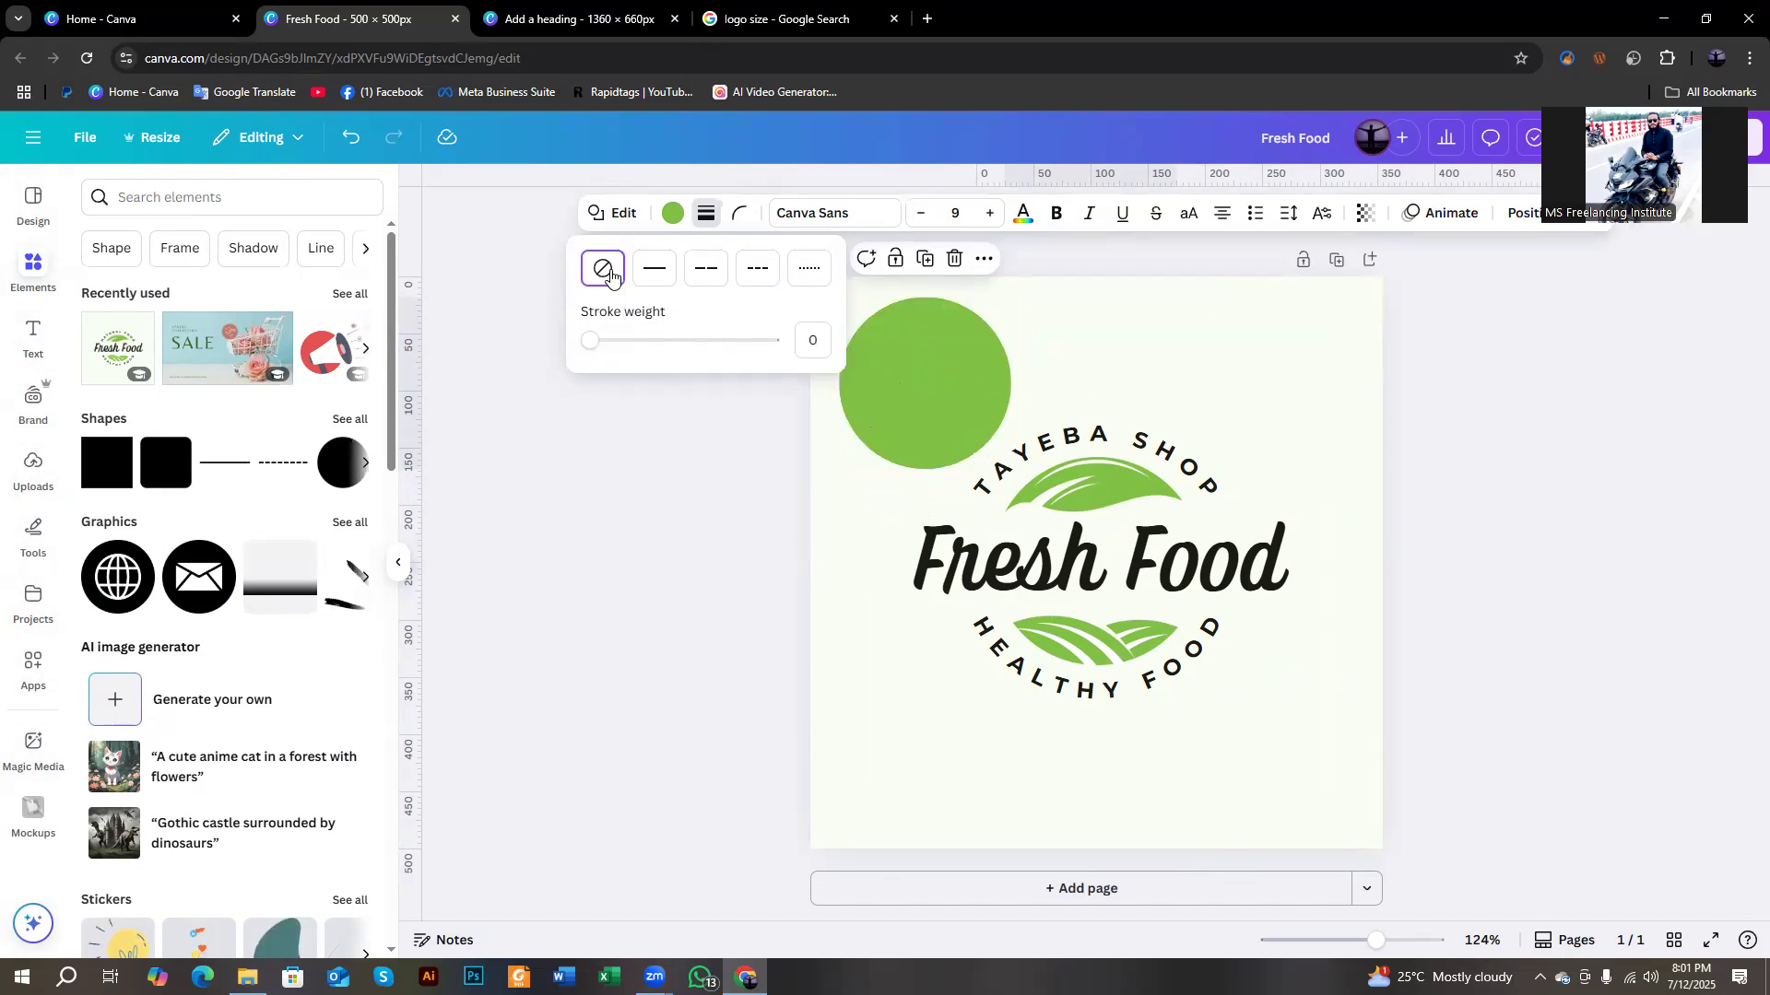
Browse the replacement shapes and fill colors available for the green circle.
left_click(673, 213)
left_click(620, 213)
scroll(280, 470, "down", 10)
scroll(283, 489, "up", 2)
scroll(283, 489, "up", 8)
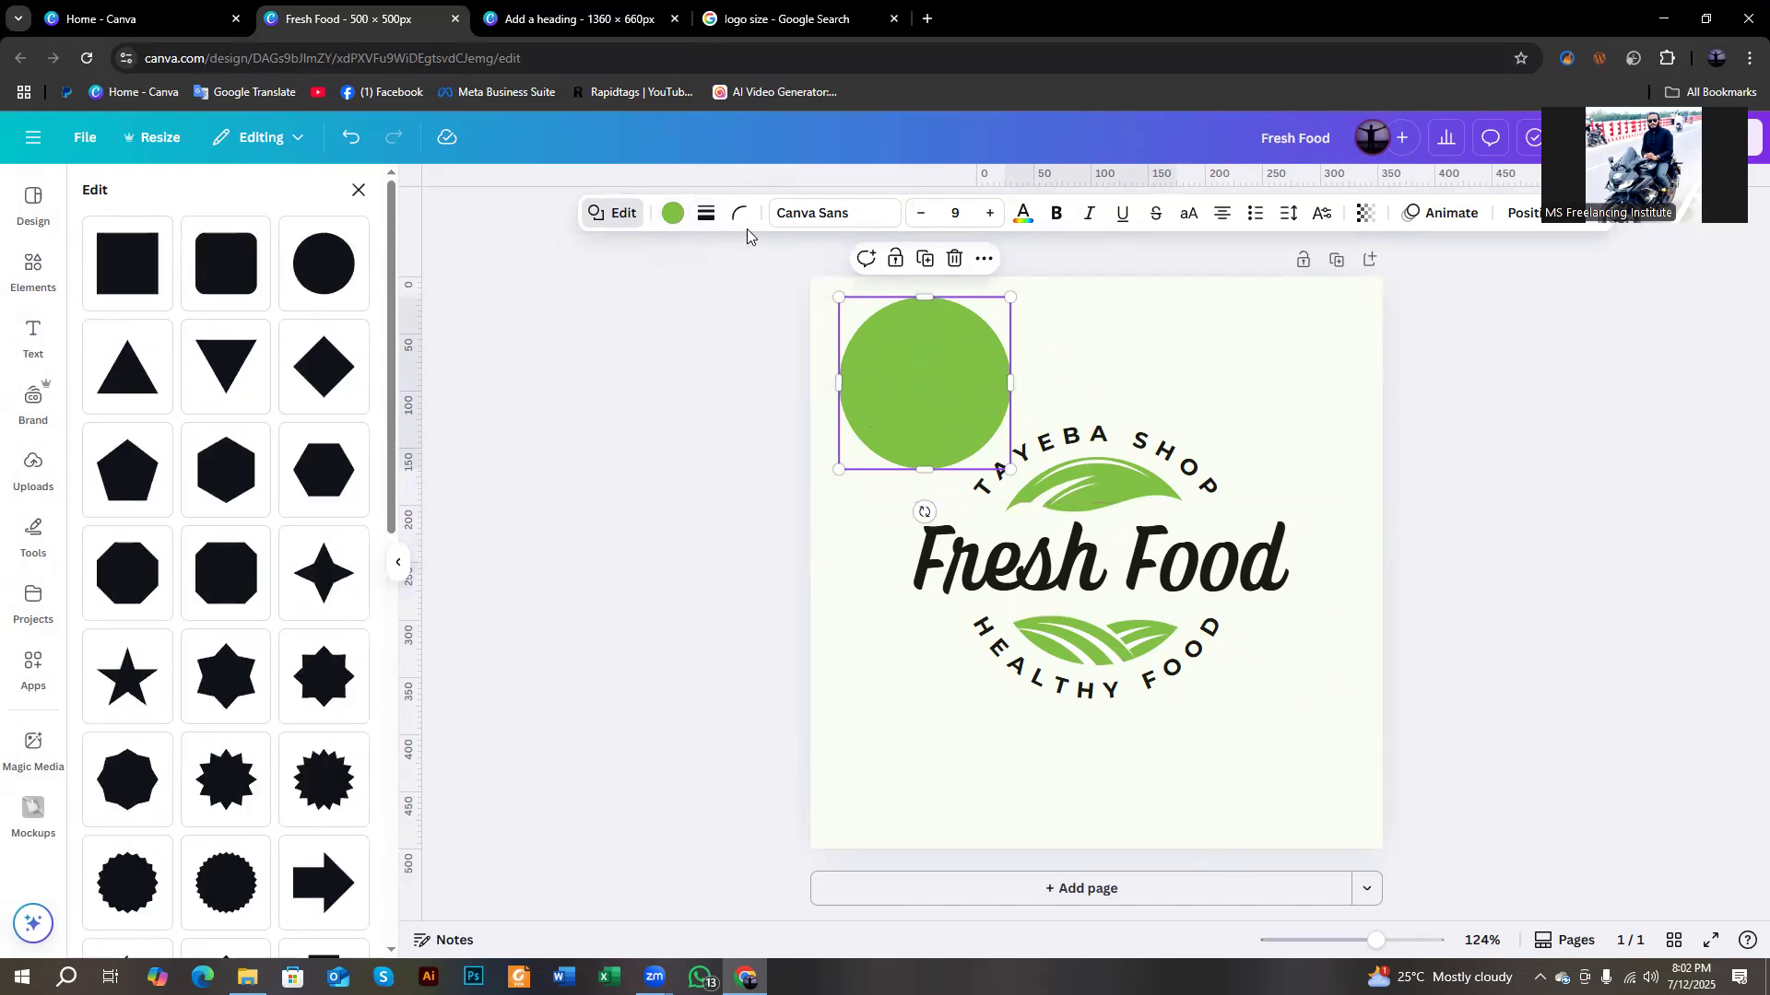
left_click(677, 214)
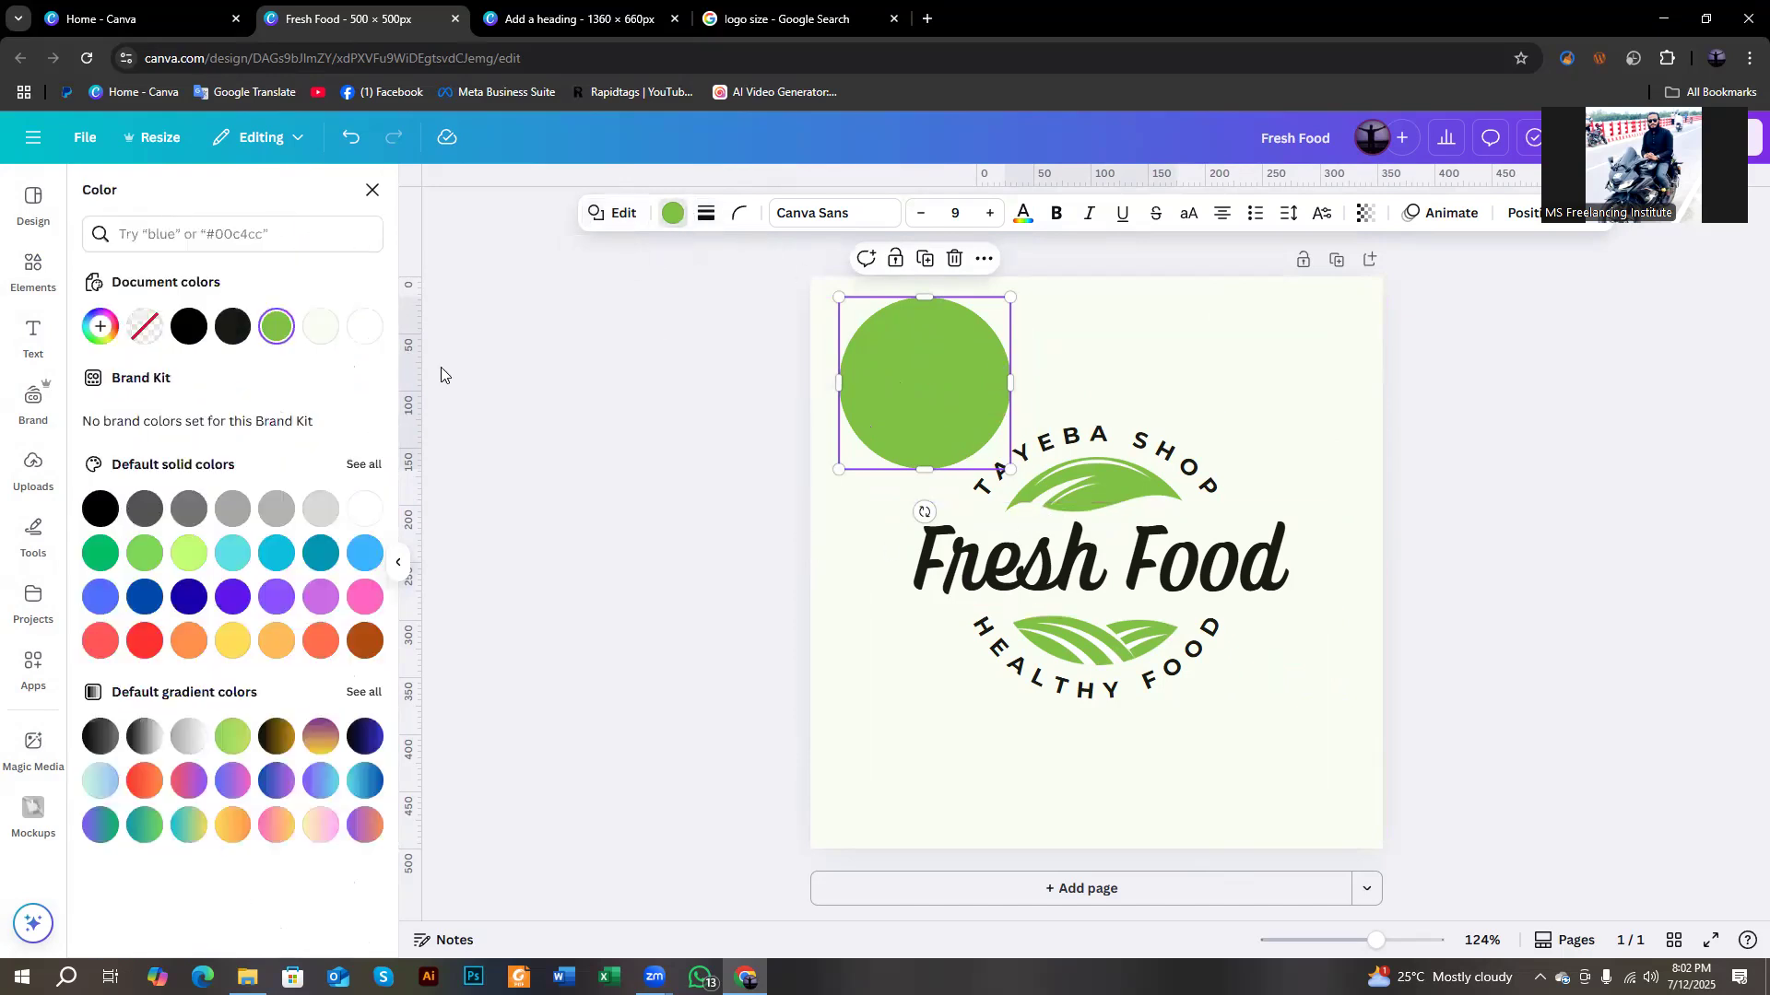
Give the green circle a solid outline with a stroke weight of 5.
left_click(706, 213)
left_click(657, 268)
mouse_move(600, 344)
left_mouse_down()
mouse_move(613, 350)
mouse_move(594, 344)
left_mouse_up()
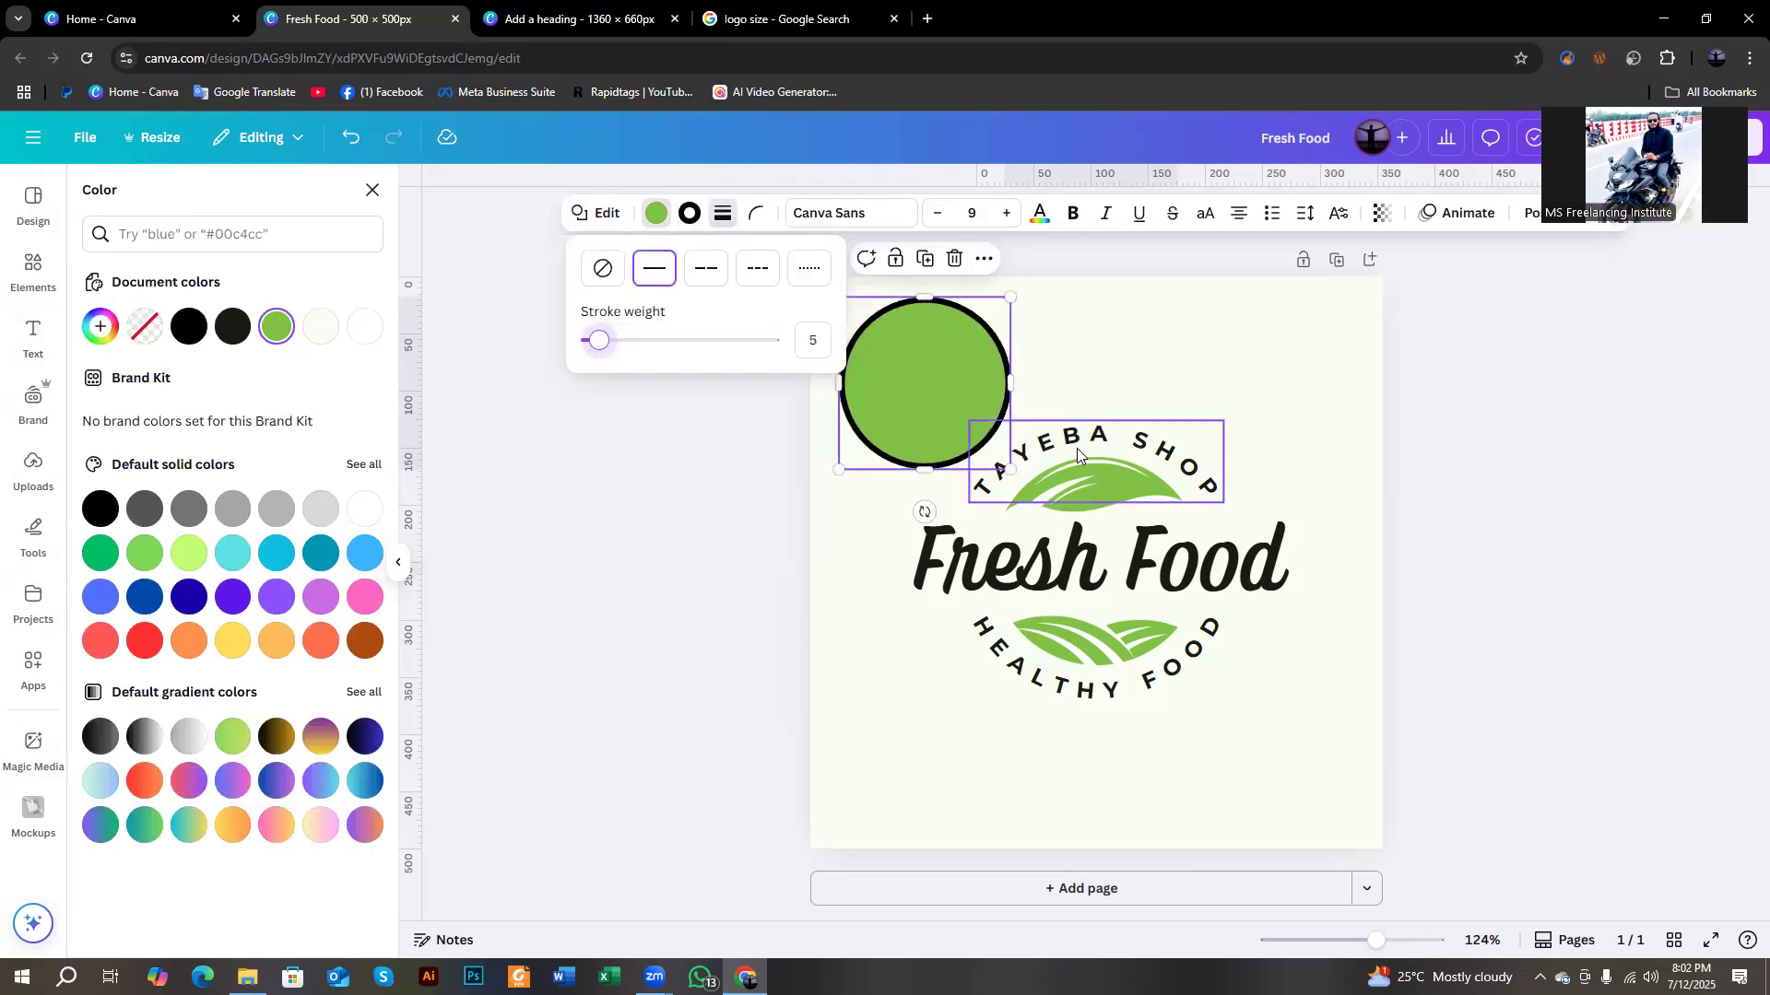
Enlarge the outlined circle to about 245 px and center it over the logo, undoing the accidental shift of the "Fresh Food" text.
left_click_drag(1012, 469, 1118, 580)
left_click(1172, 610)
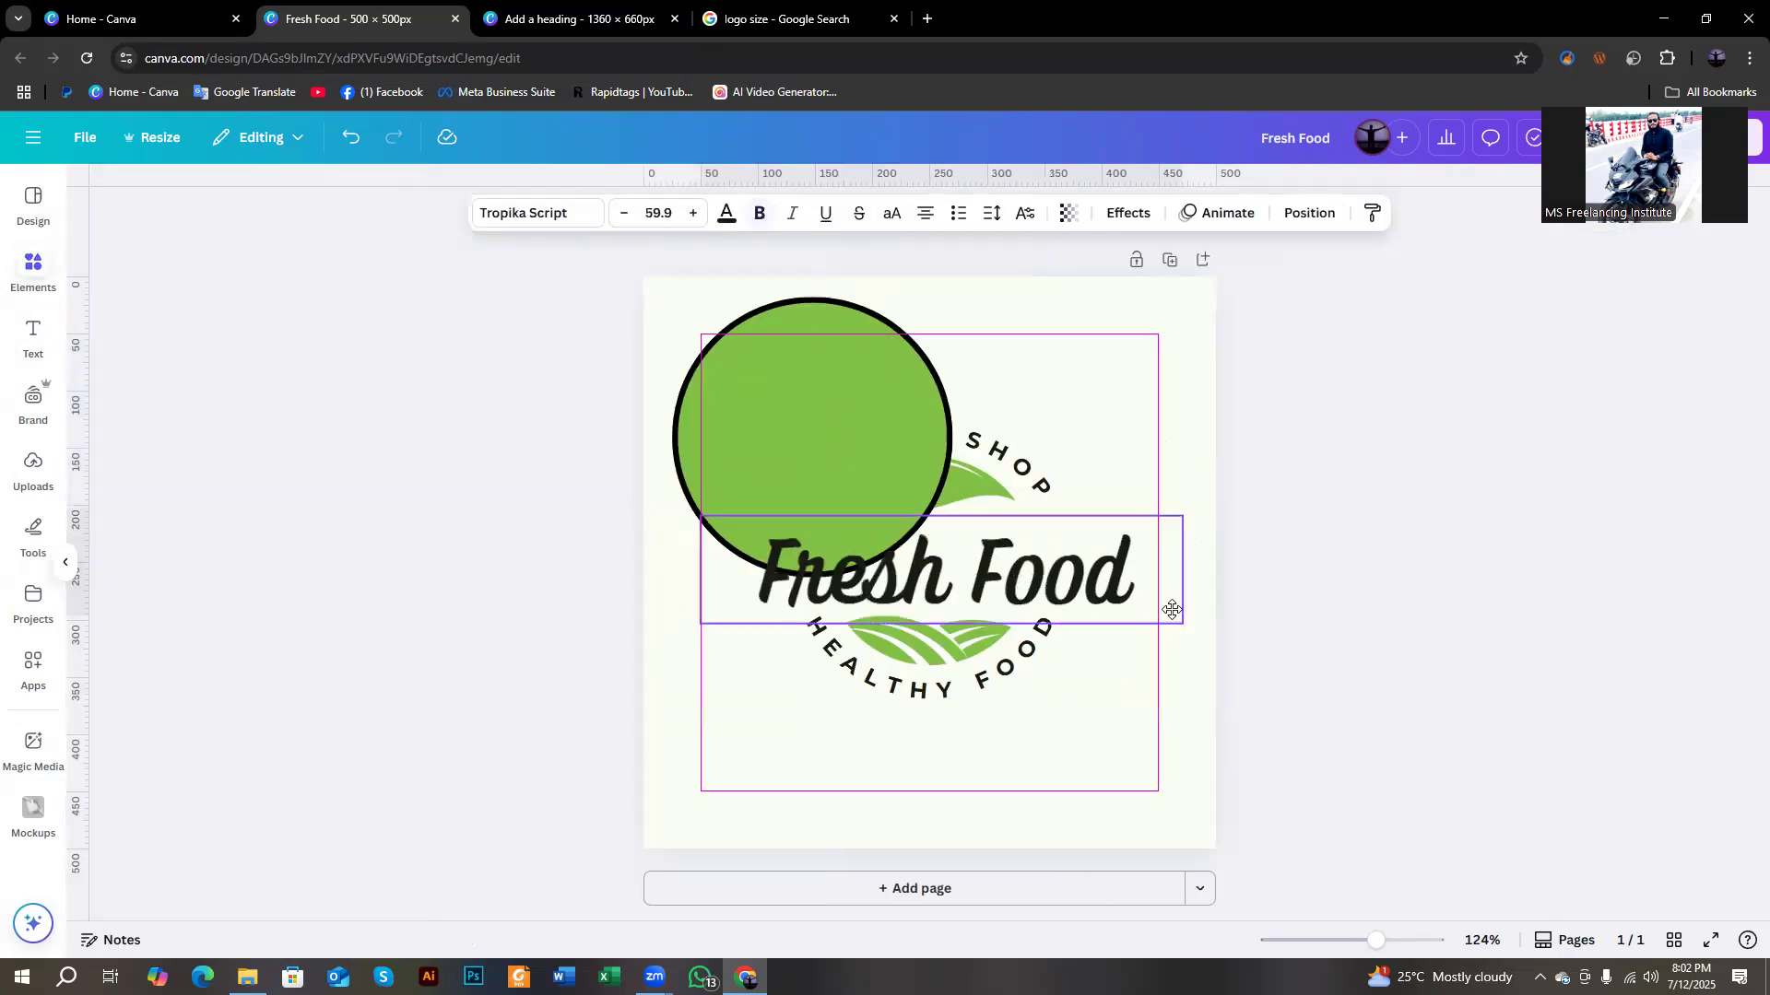
left_click(977, 424)
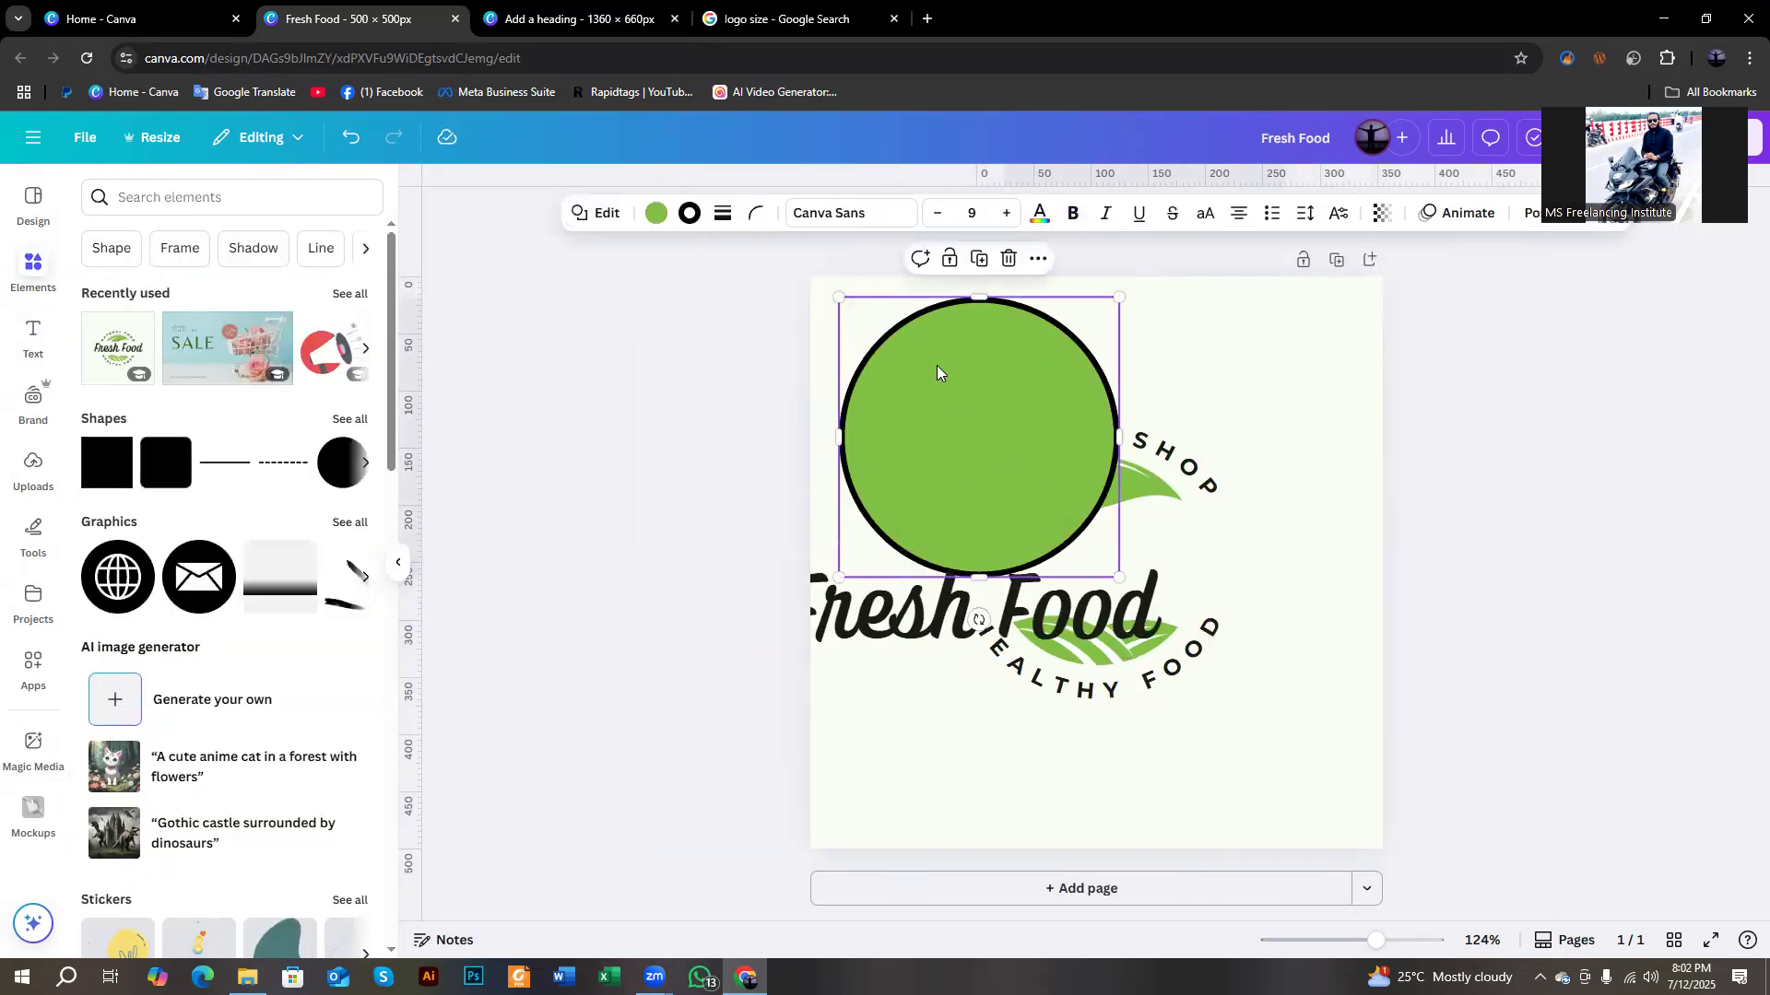
key("ctrl+z")
left_click_drag(938, 370, 1091, 526)
Open the layer list for the outlined circle.
left_click(1532, 221)
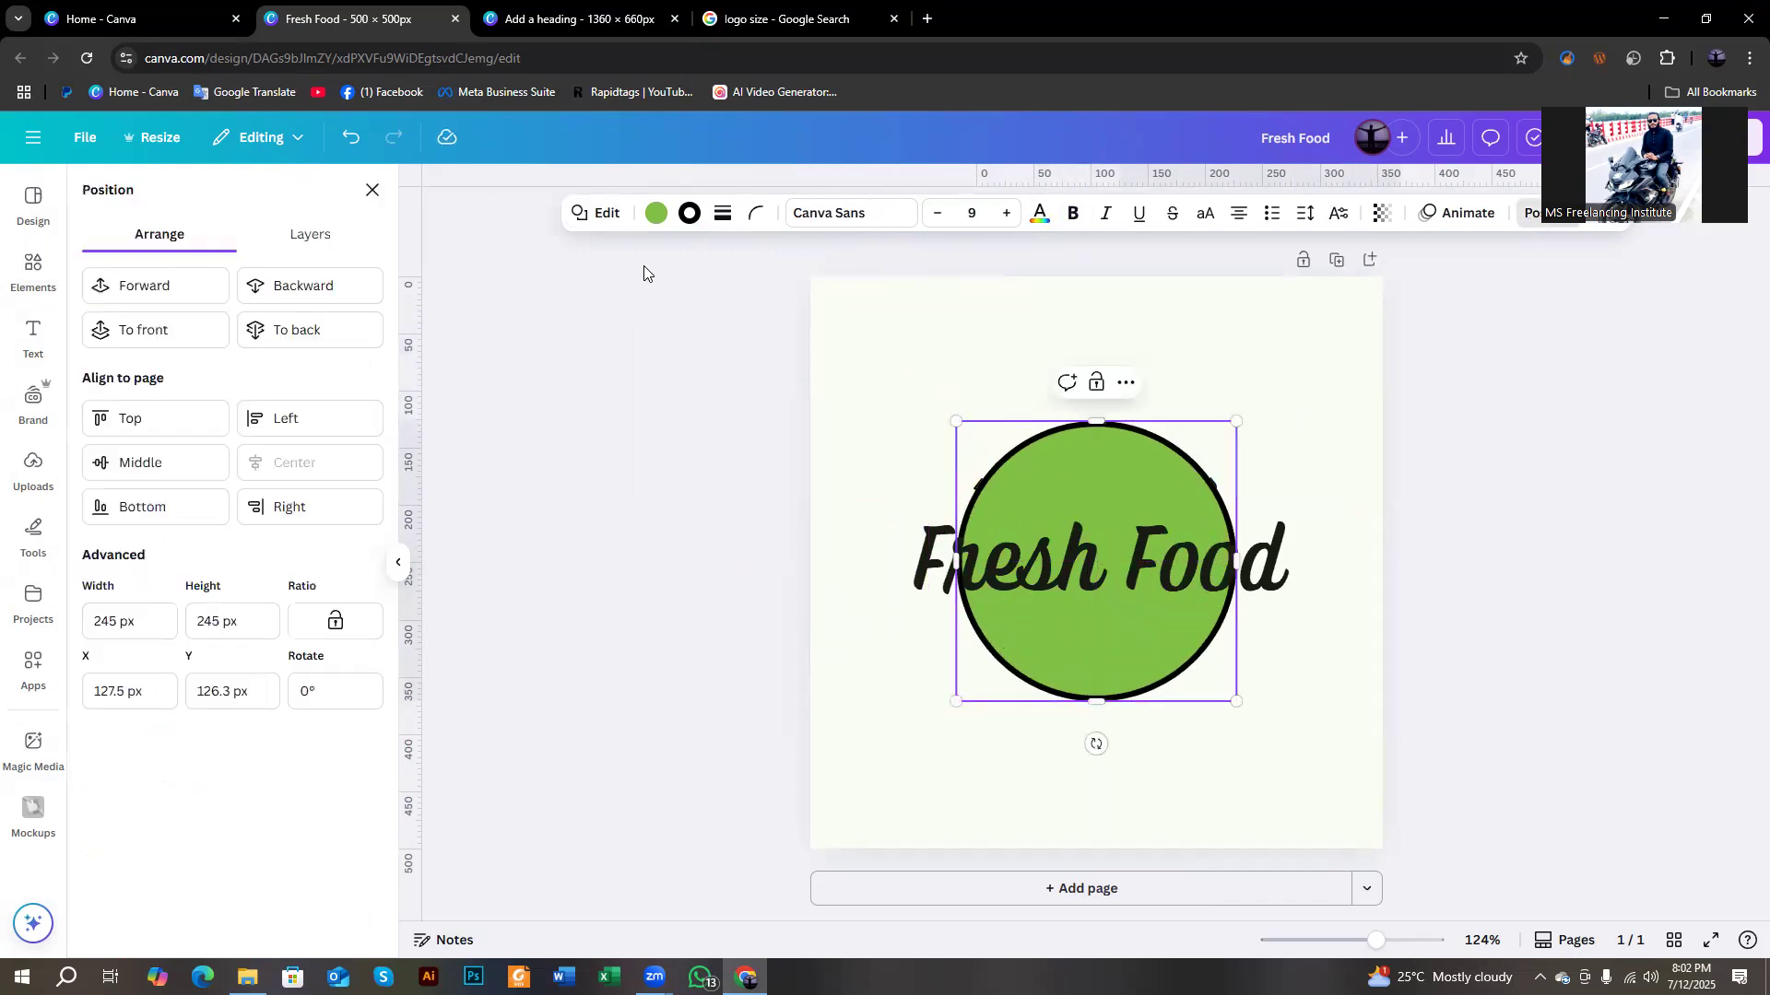
left_click(293, 250)
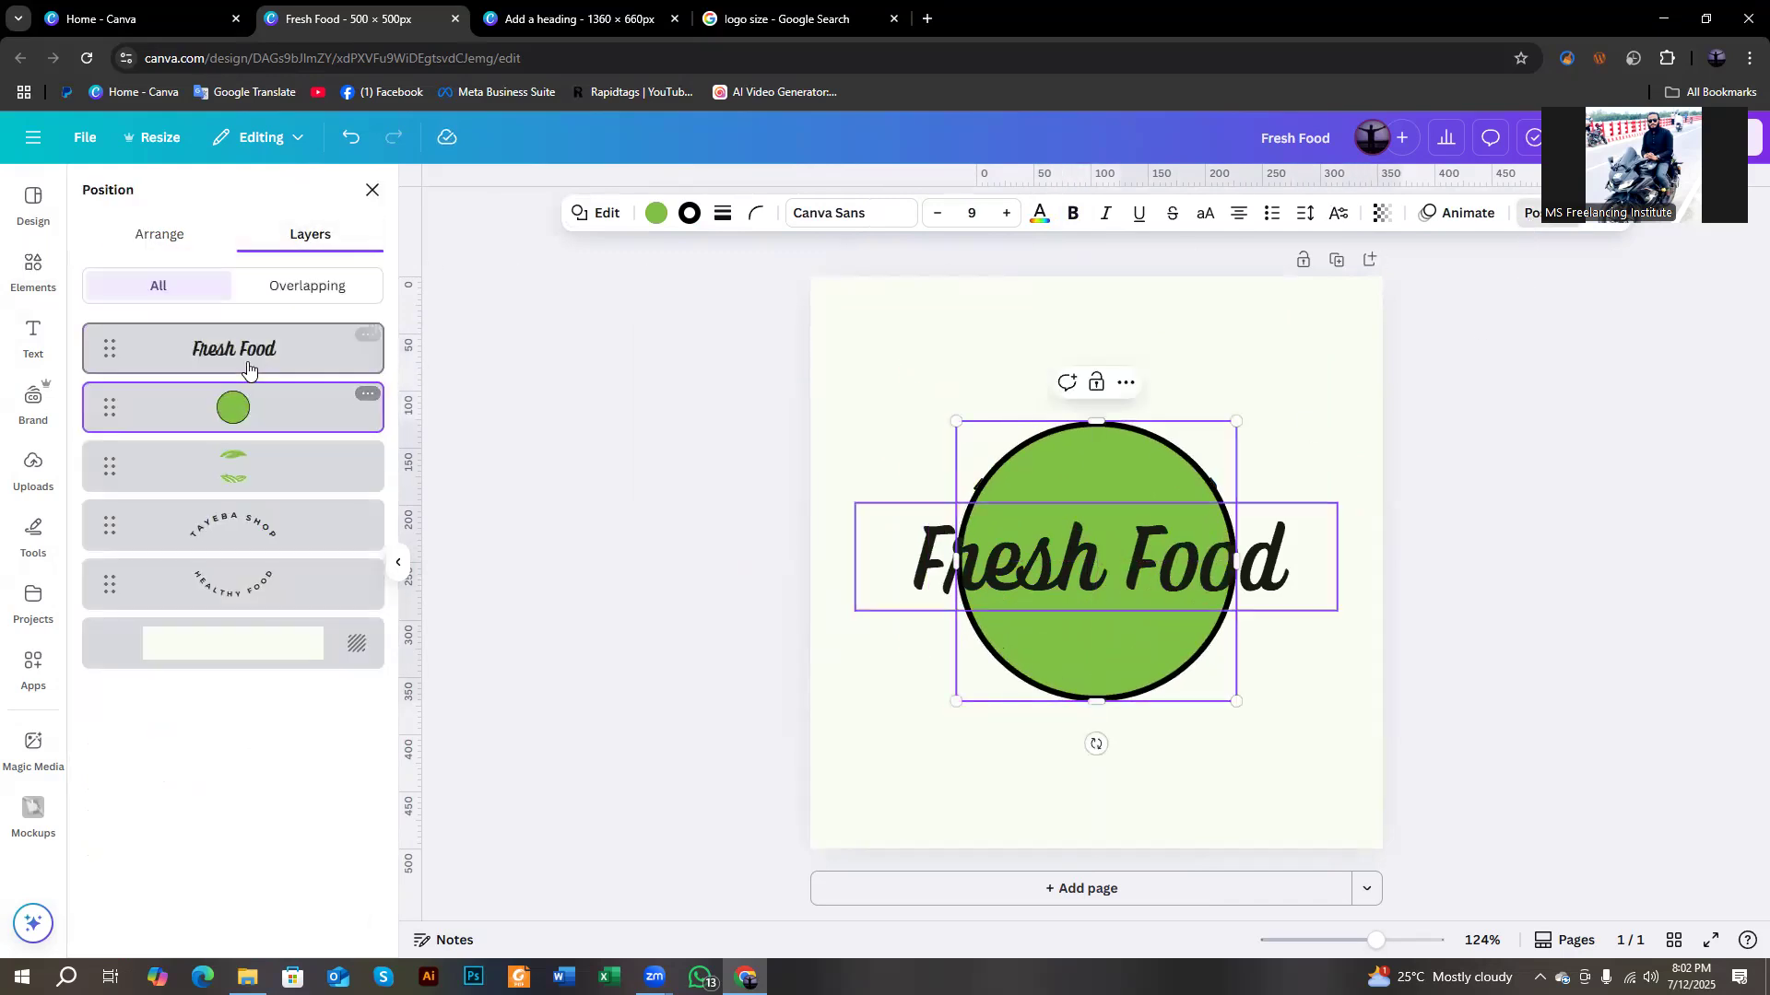
Move the green circle behind all logo elements, just above the background, and enlarge and centre it until it encloses all the text.
left_click_drag(253, 427, 249, 630)
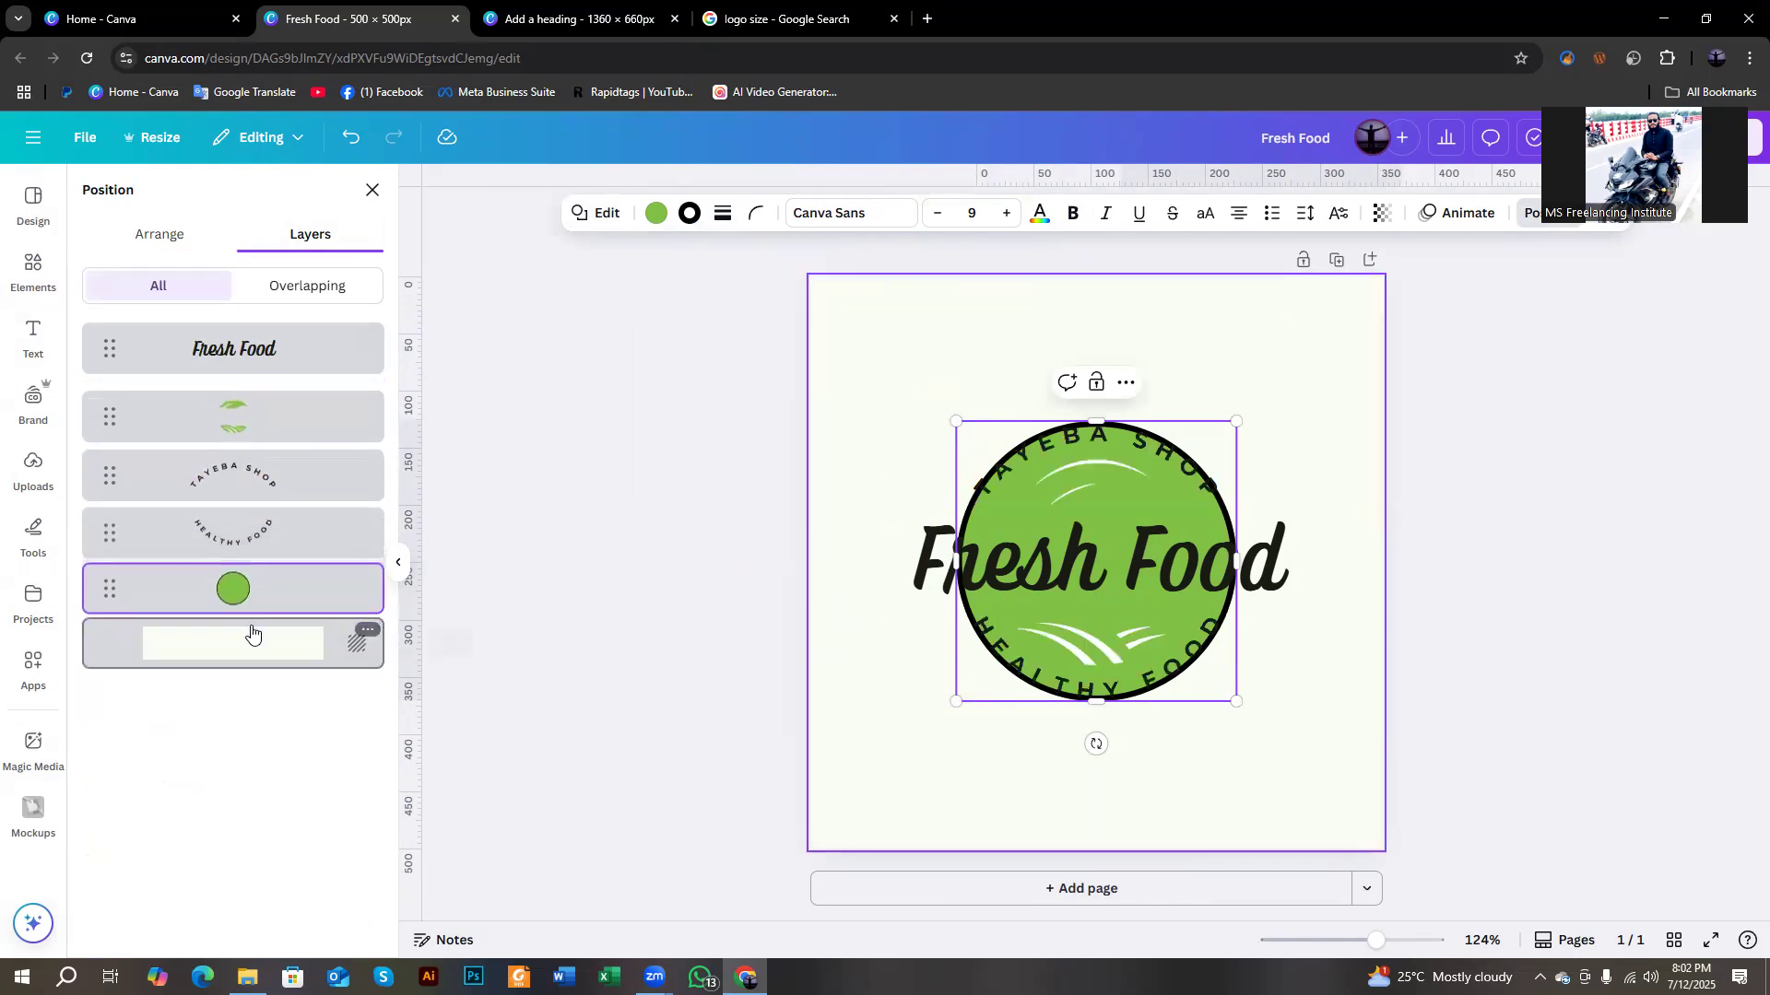
left_click_drag(955, 702, 826, 762)
left_click_drag(993, 737, 1042, 692)
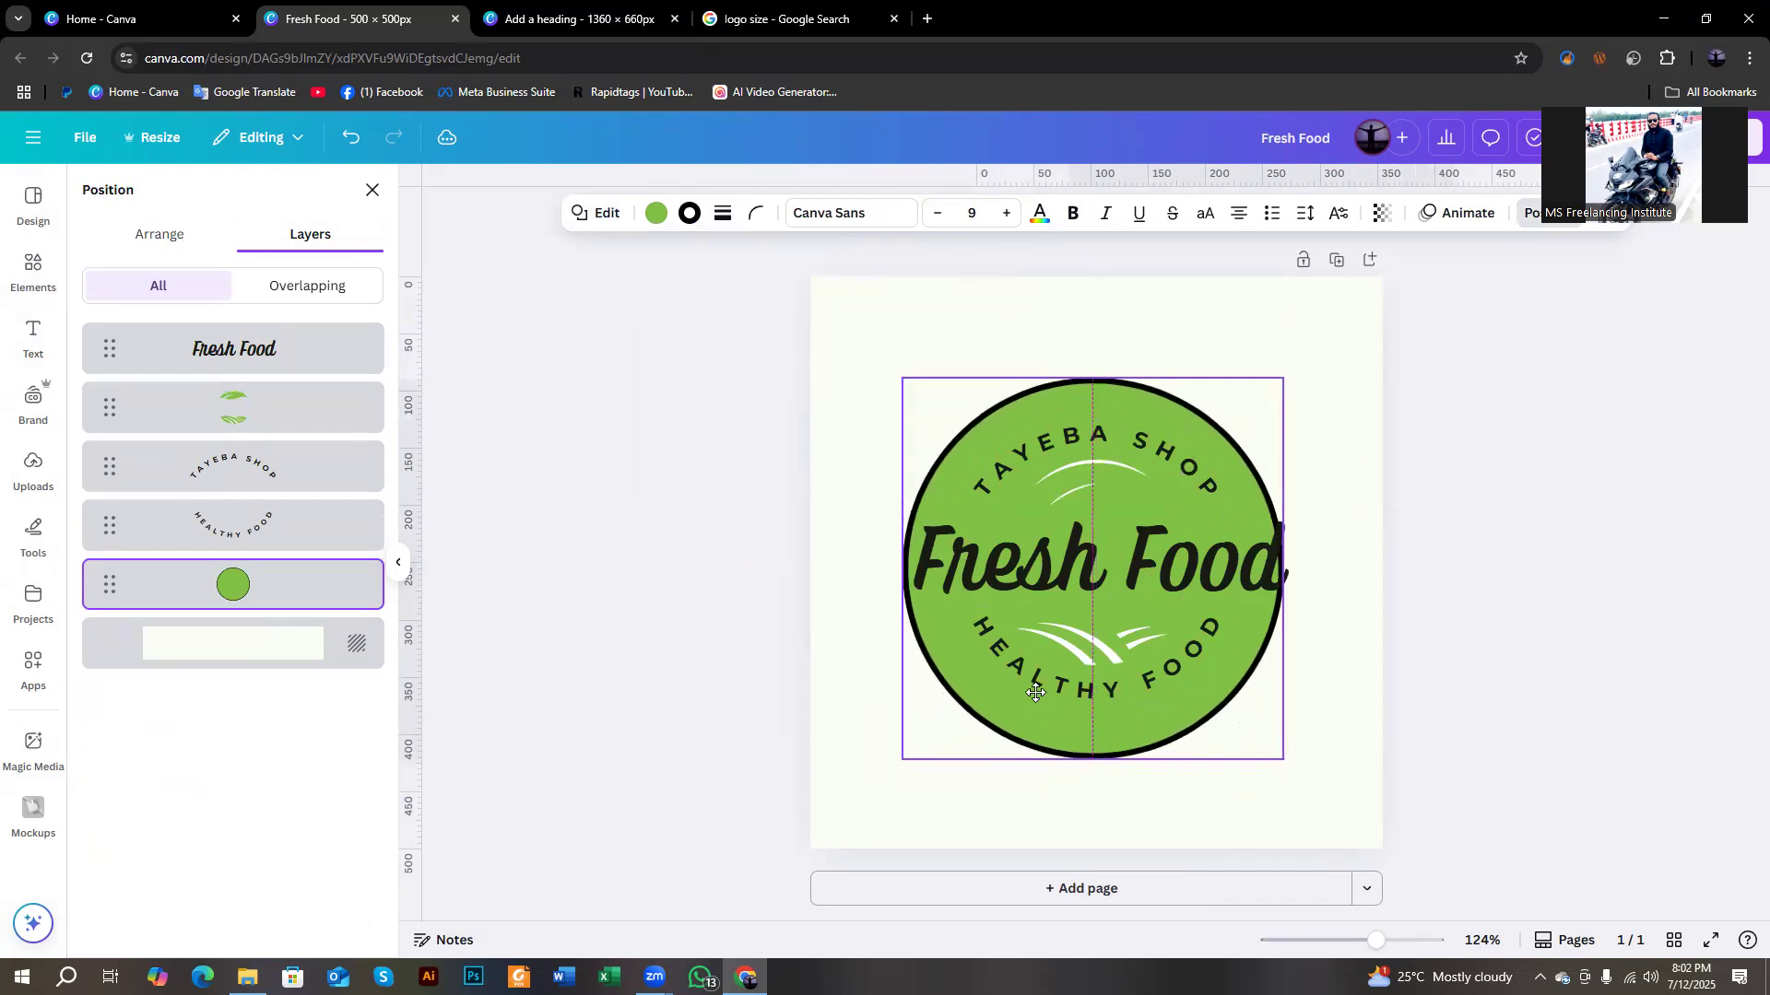
left_click_drag(904, 762, 849, 810)
left_click_drag(1024, 750, 1045, 726)
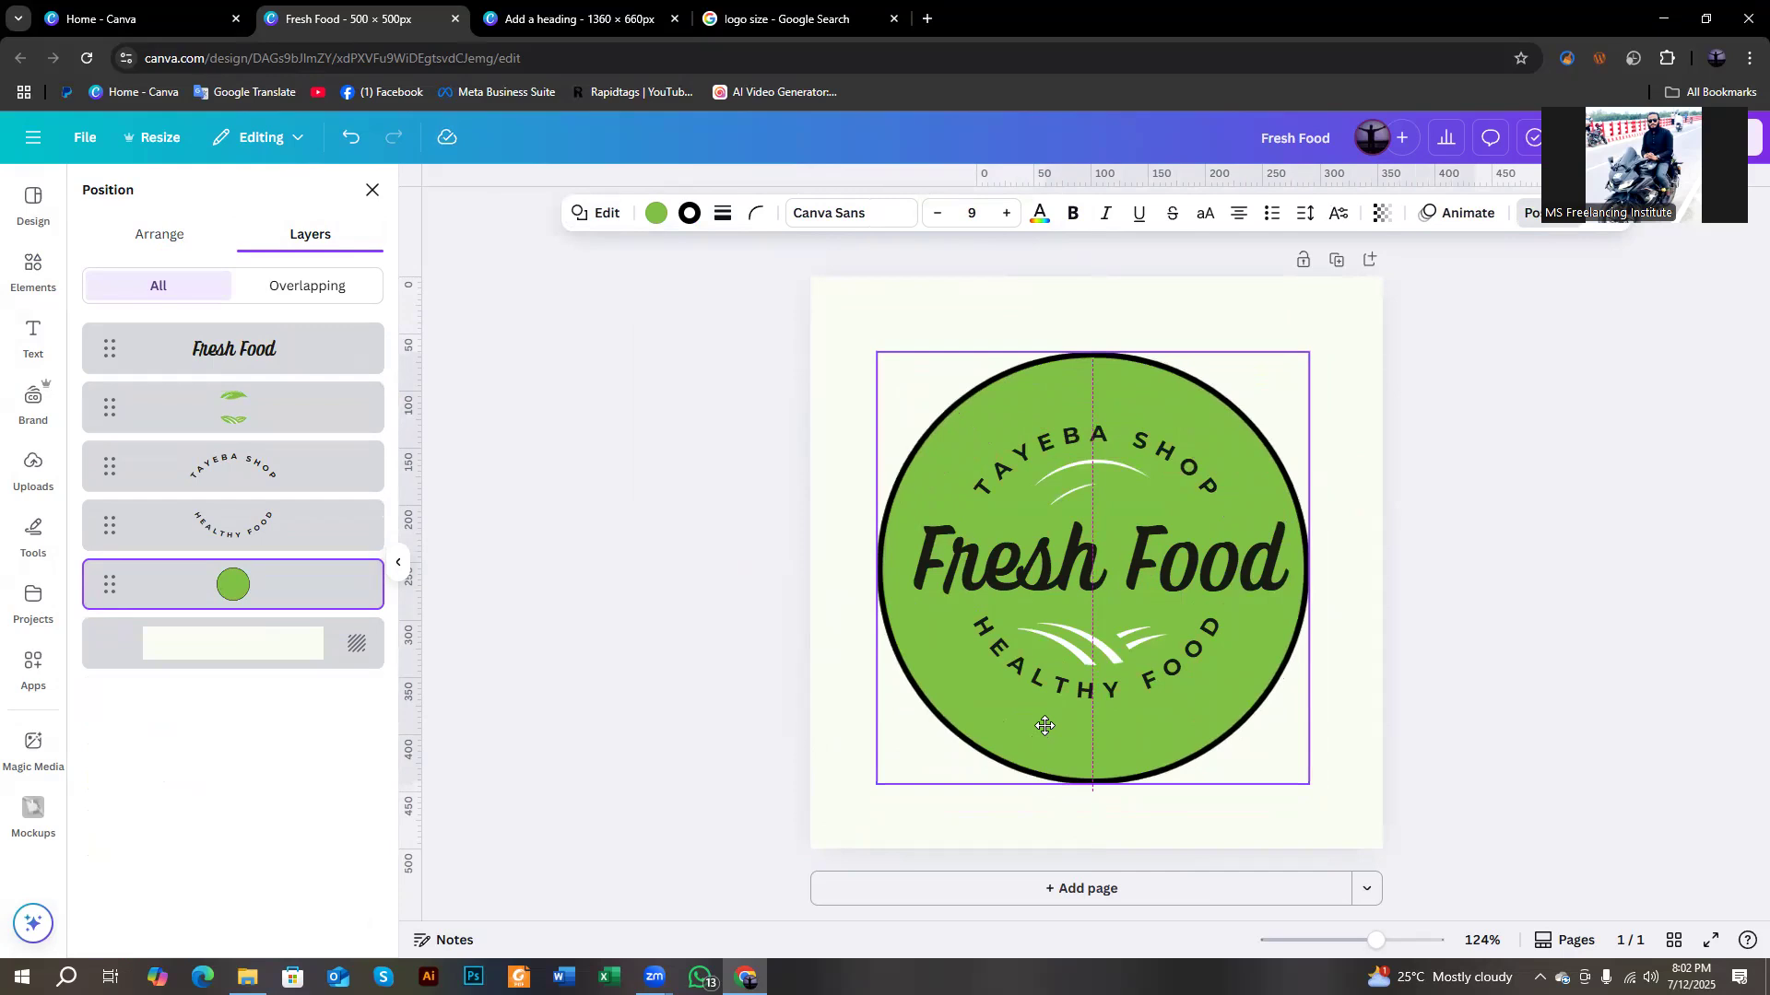
left_click_drag(1045, 726, 1045, 727)
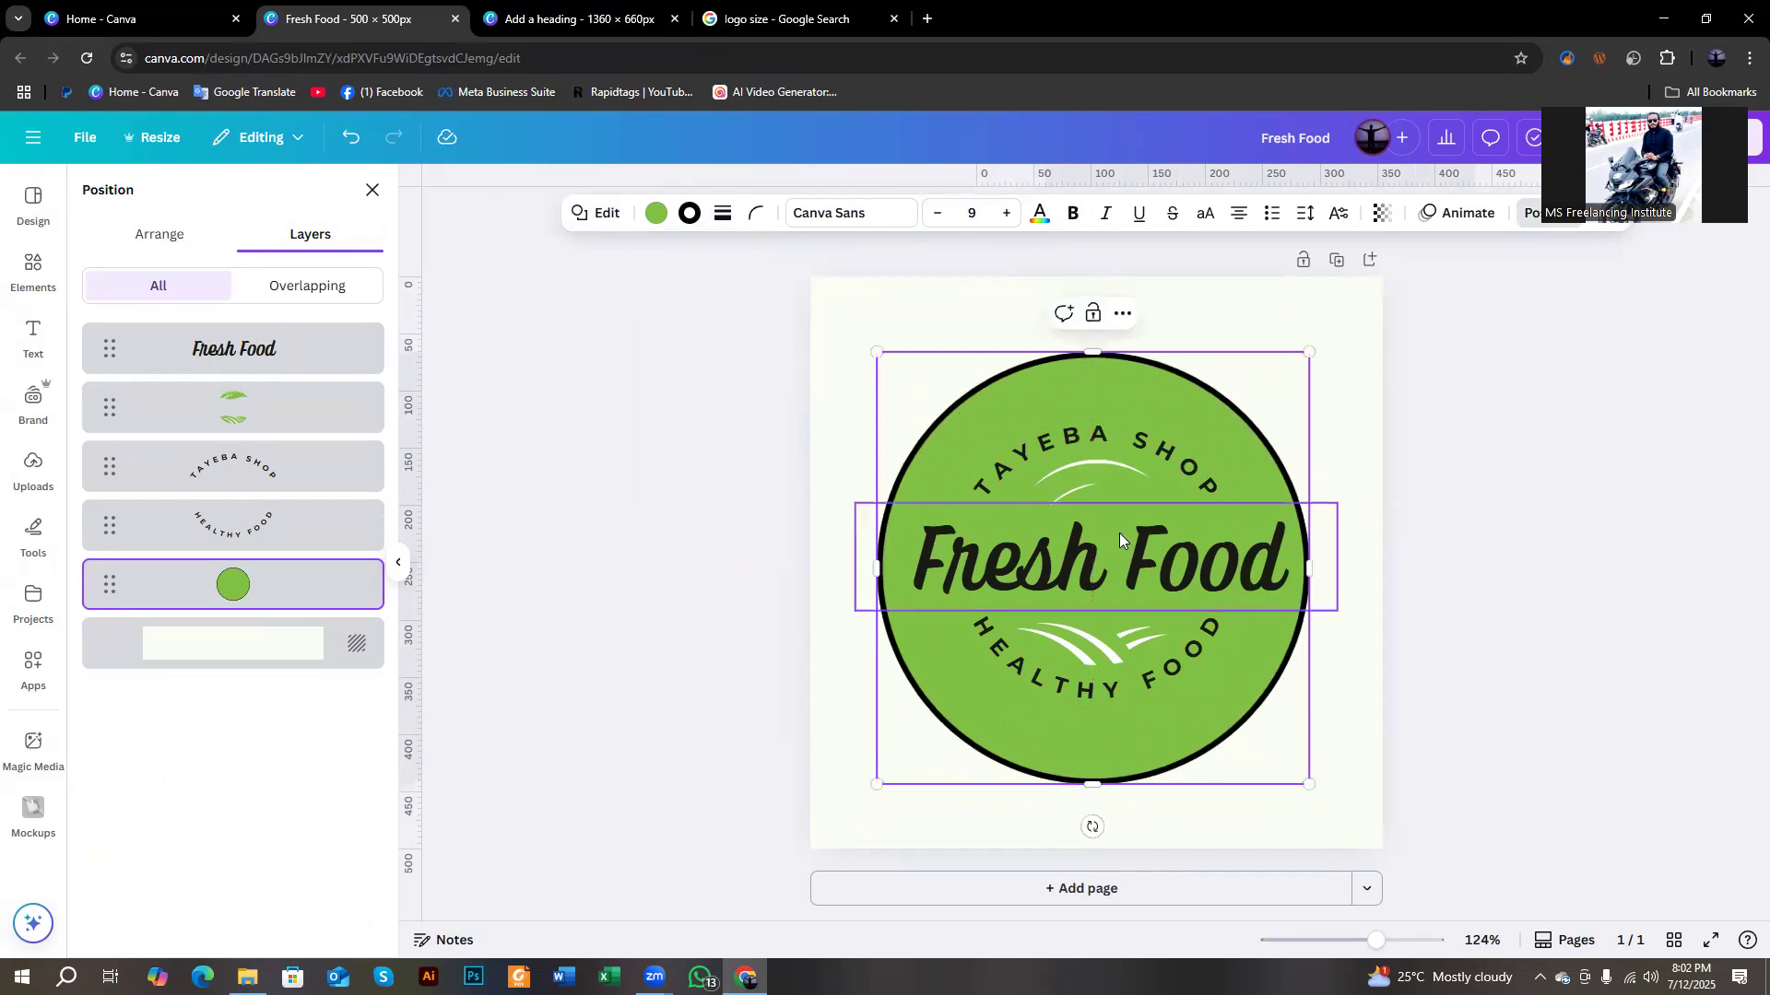
Recolour the leaf graphic's green areas to black, after trying white and purple.
left_click(1106, 480)
left_click(992, 212)
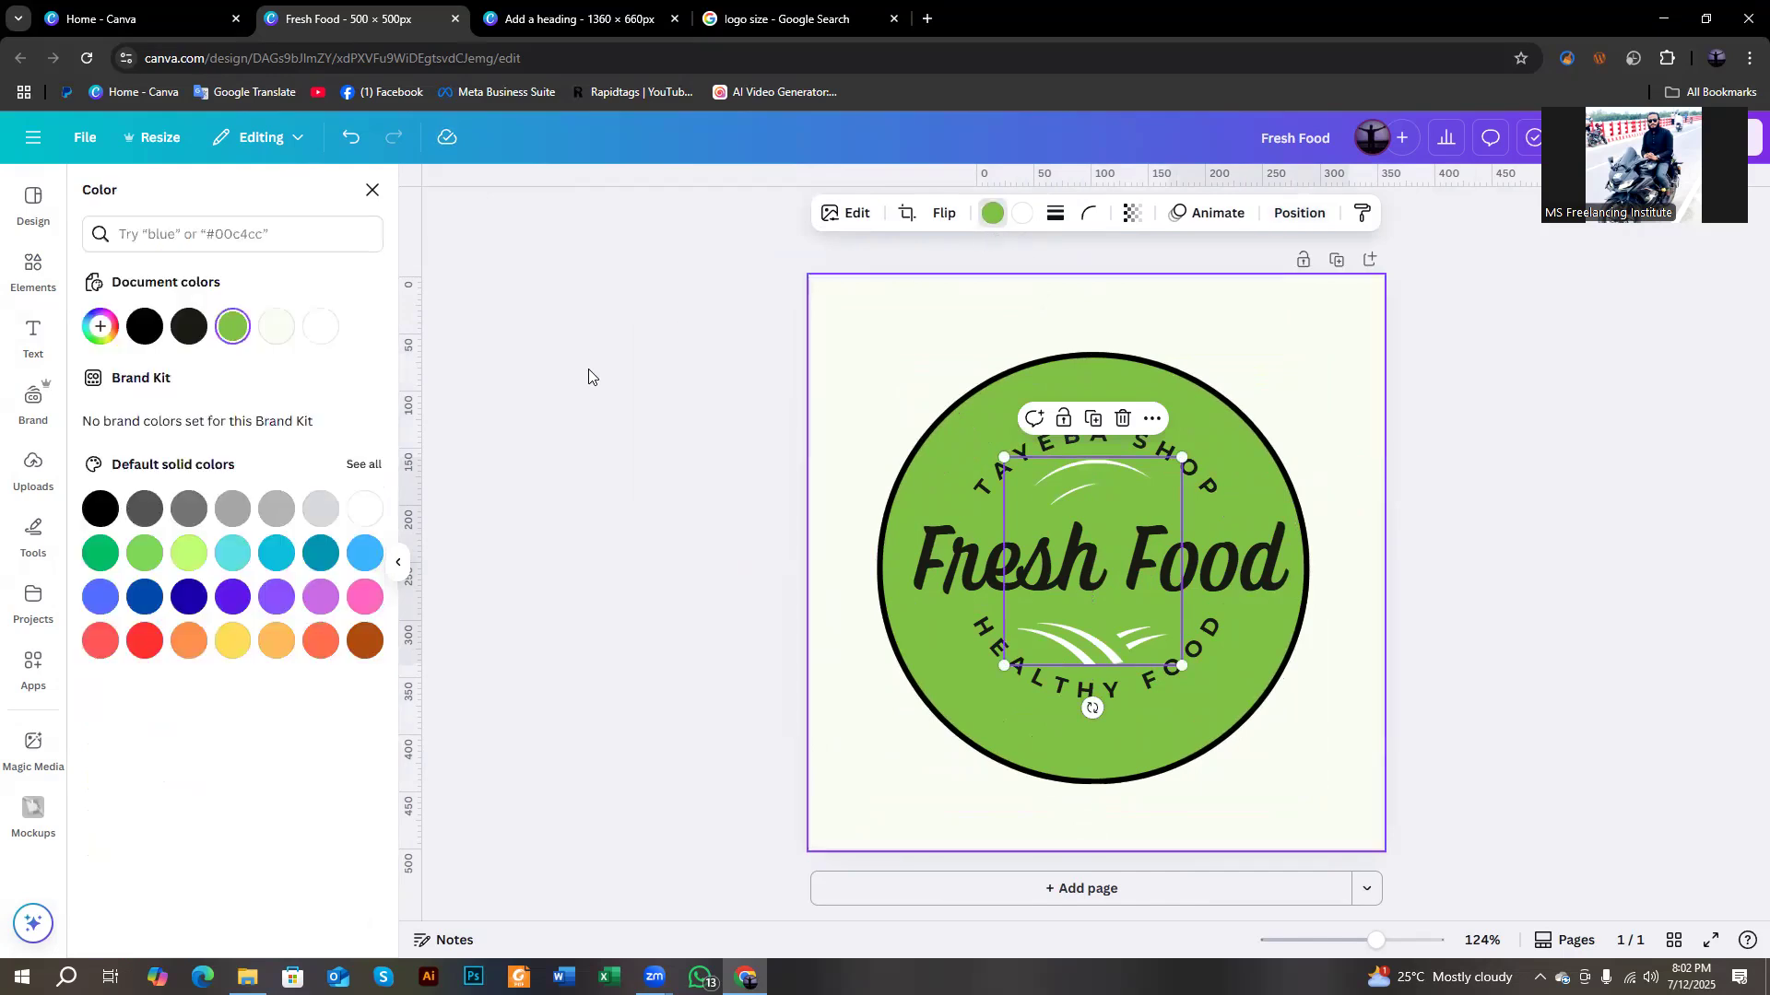
left_click(316, 332)
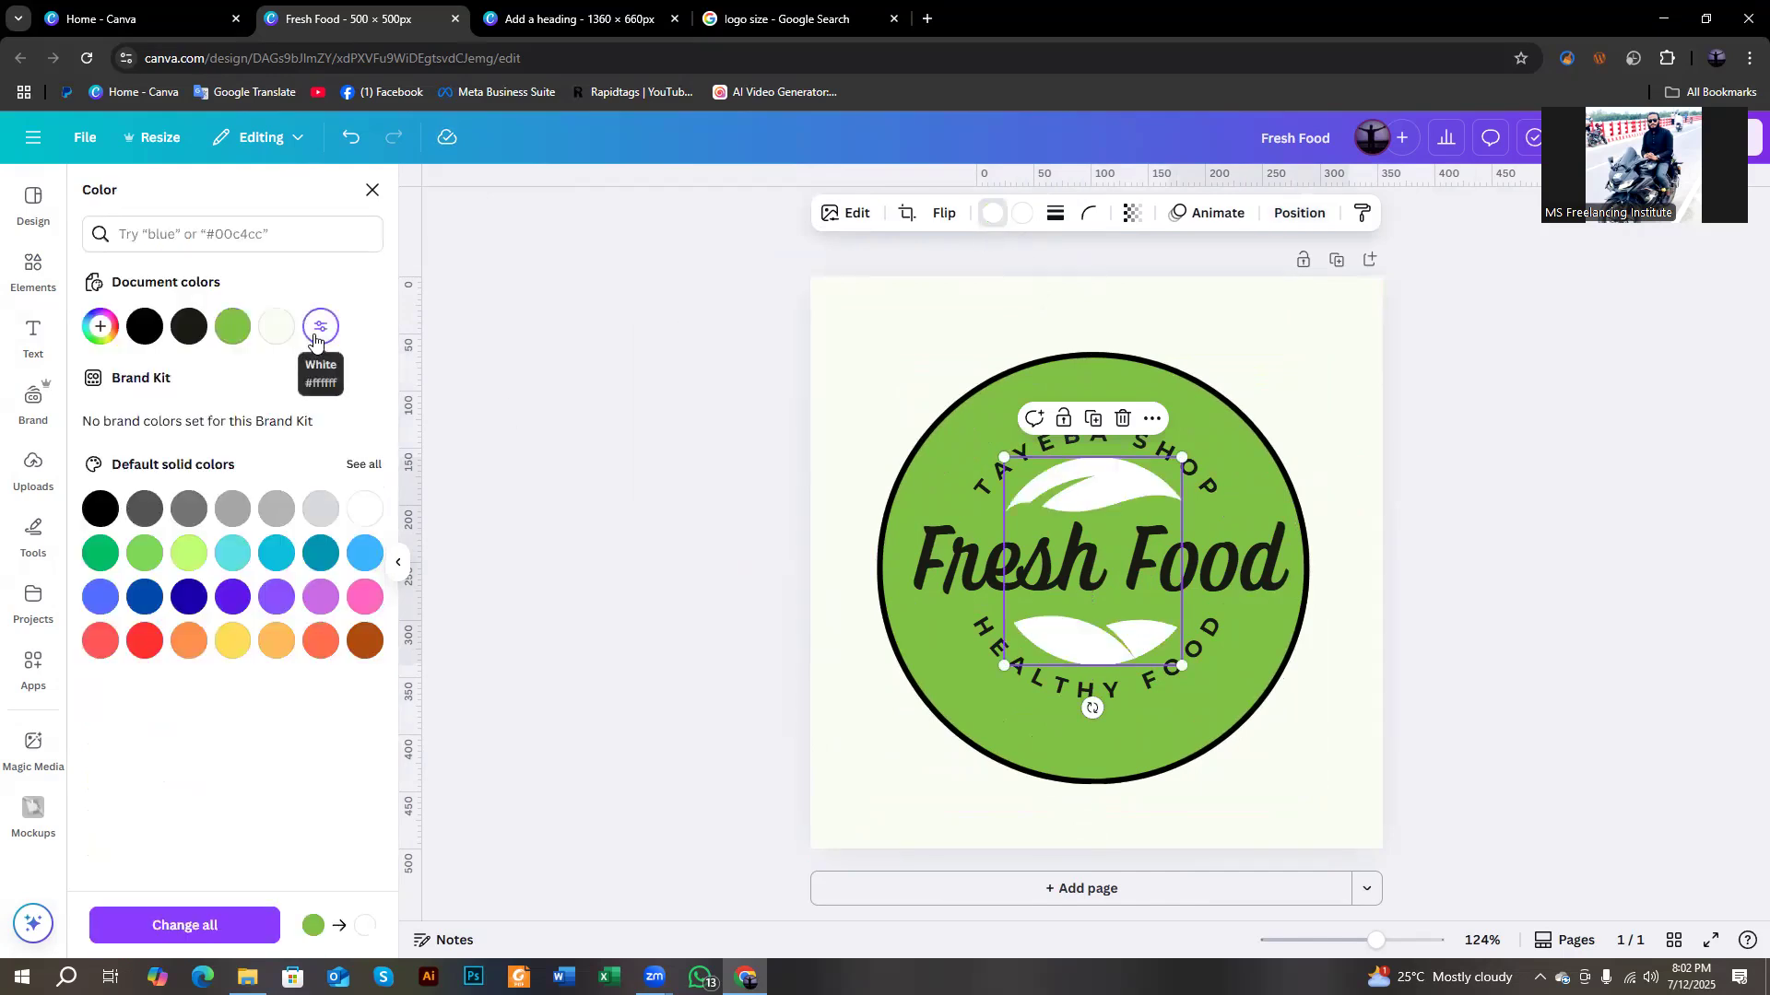
left_click(233, 597)
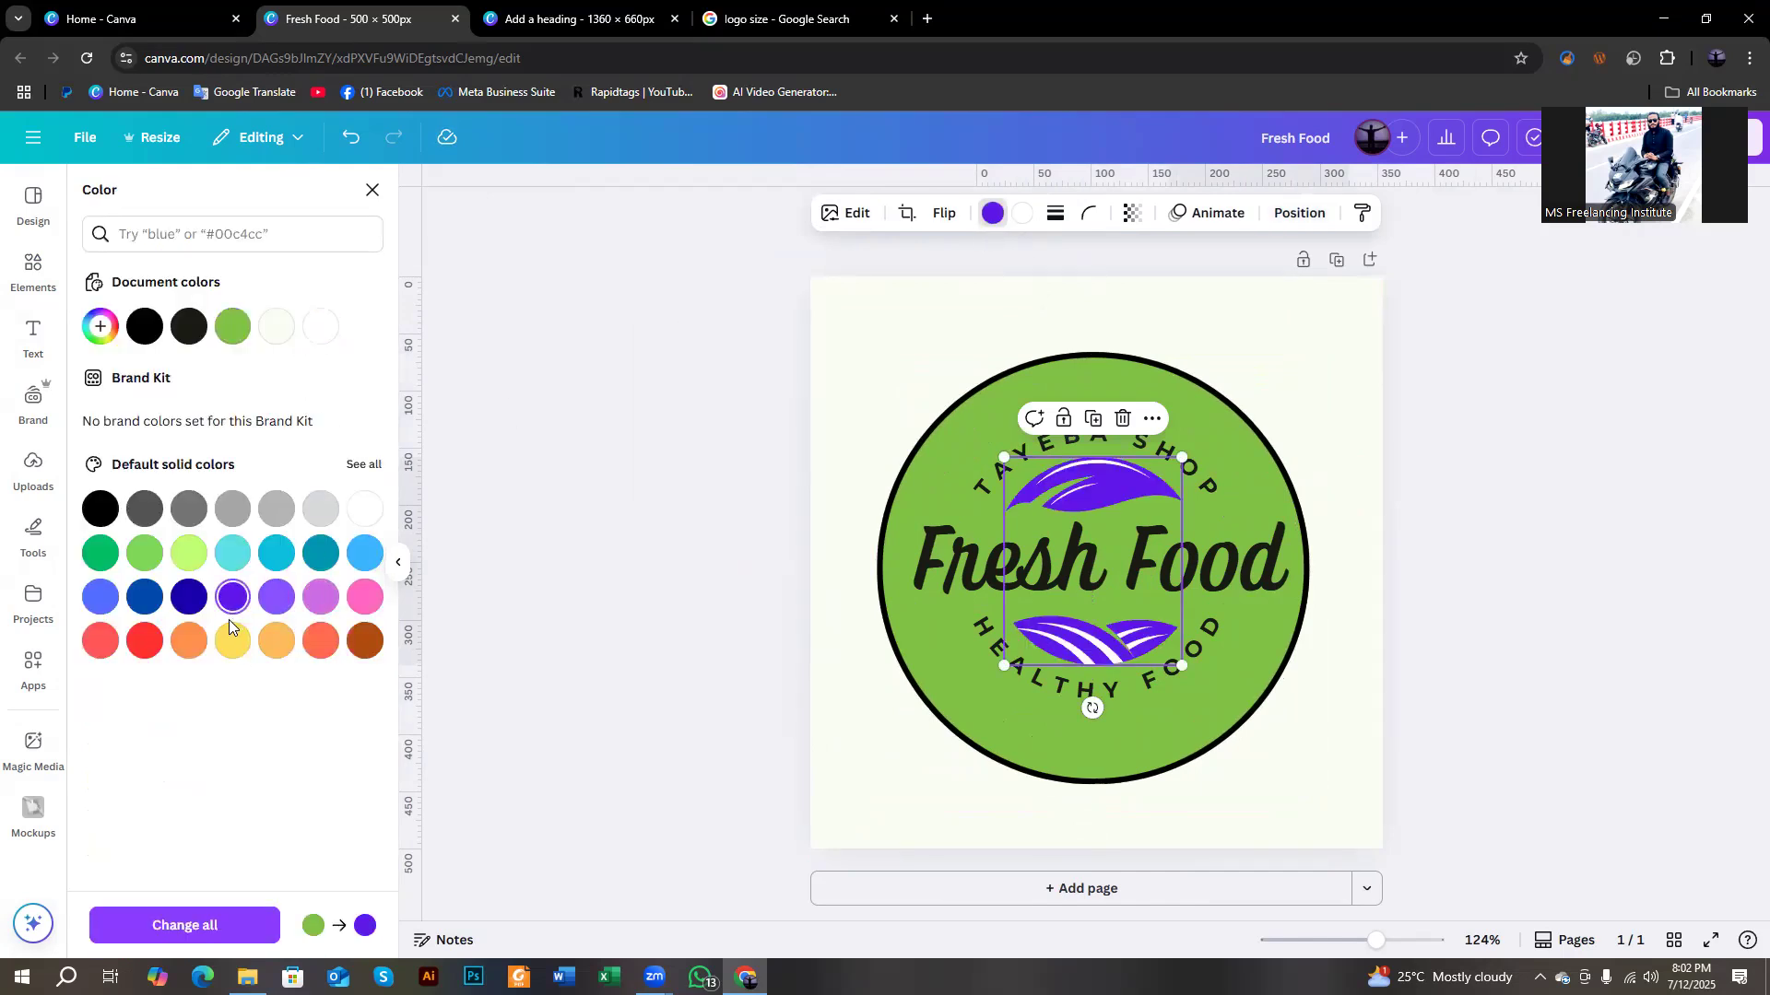
left_click(101, 508)
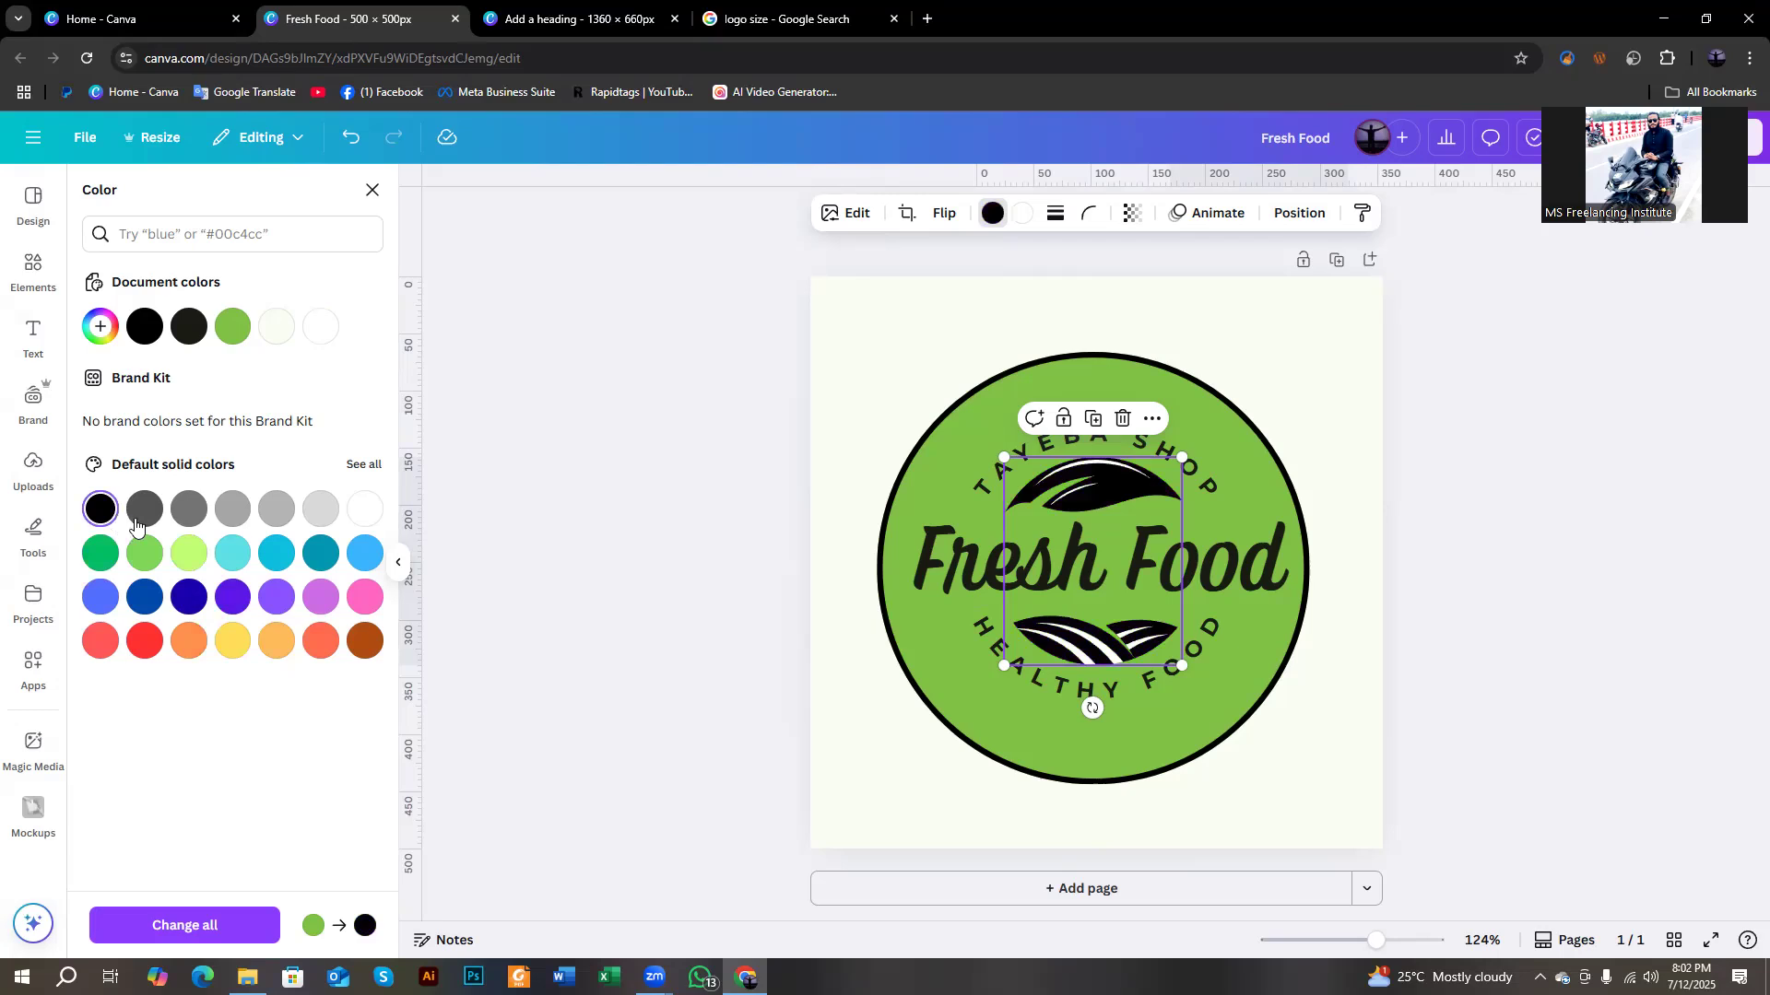
left_click(616, 526)
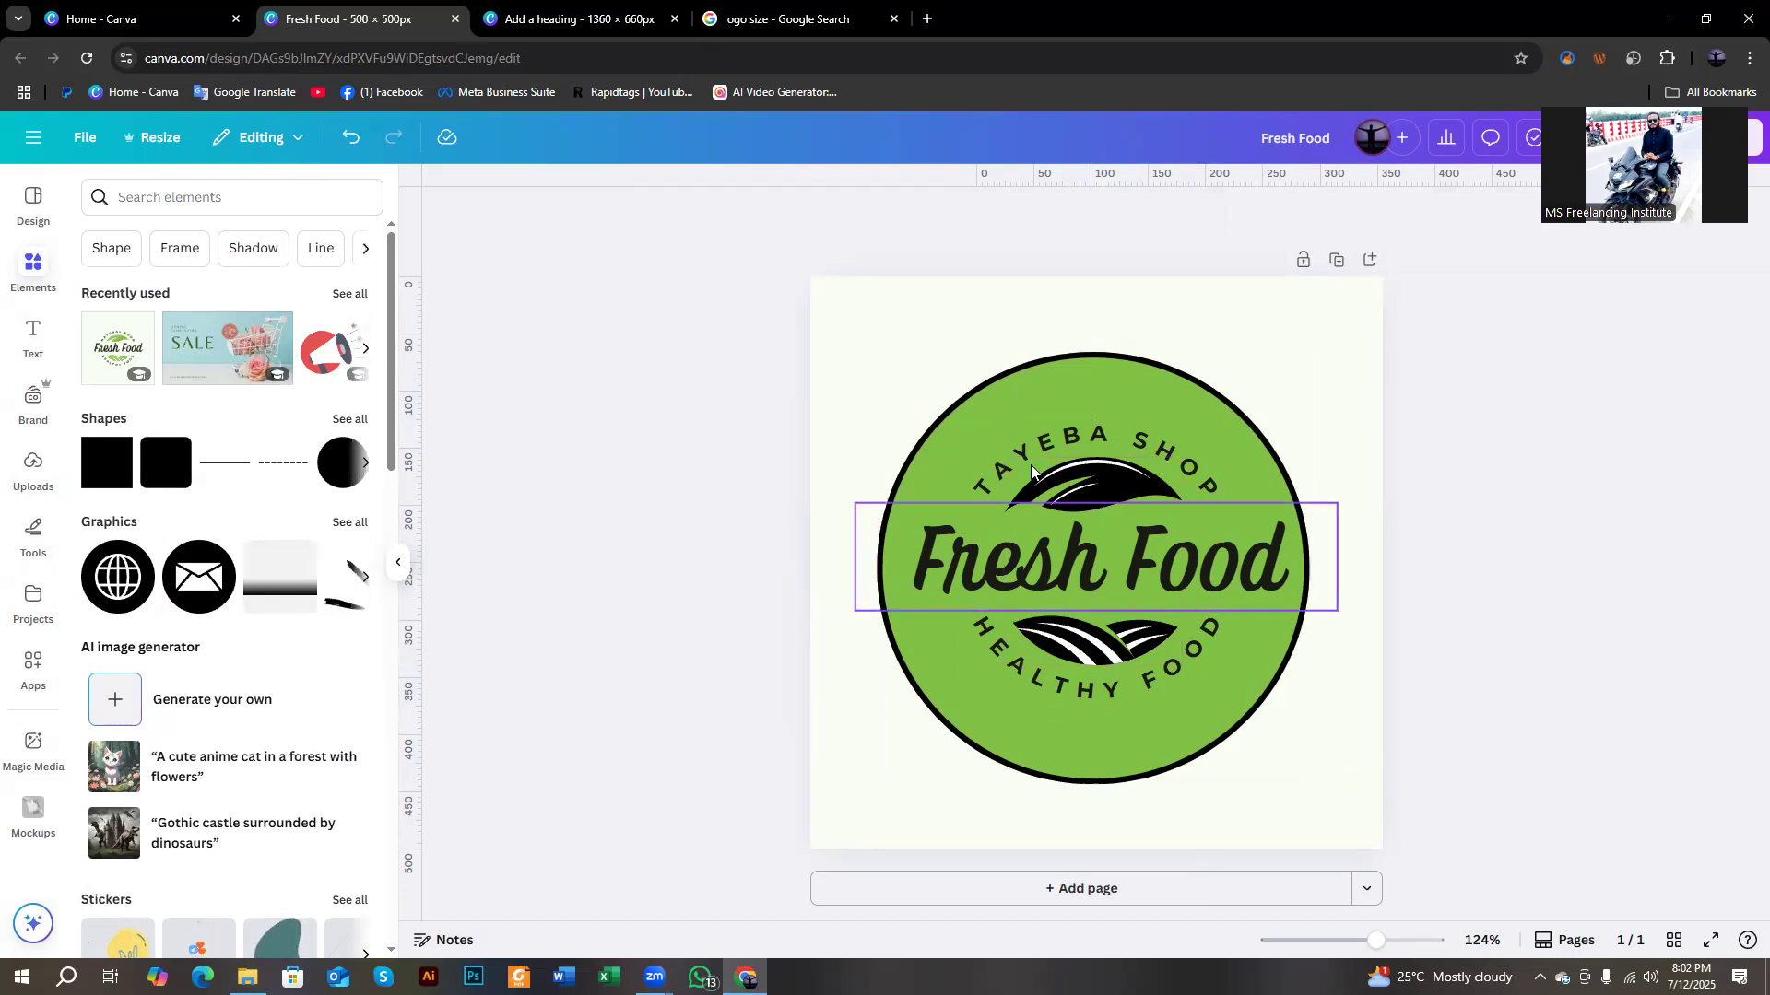
Add a second page and apply the "Health Fuel" Green Modern Healthy Food Logo template to it.
left_click(1083, 889)
left_click(33, 201)
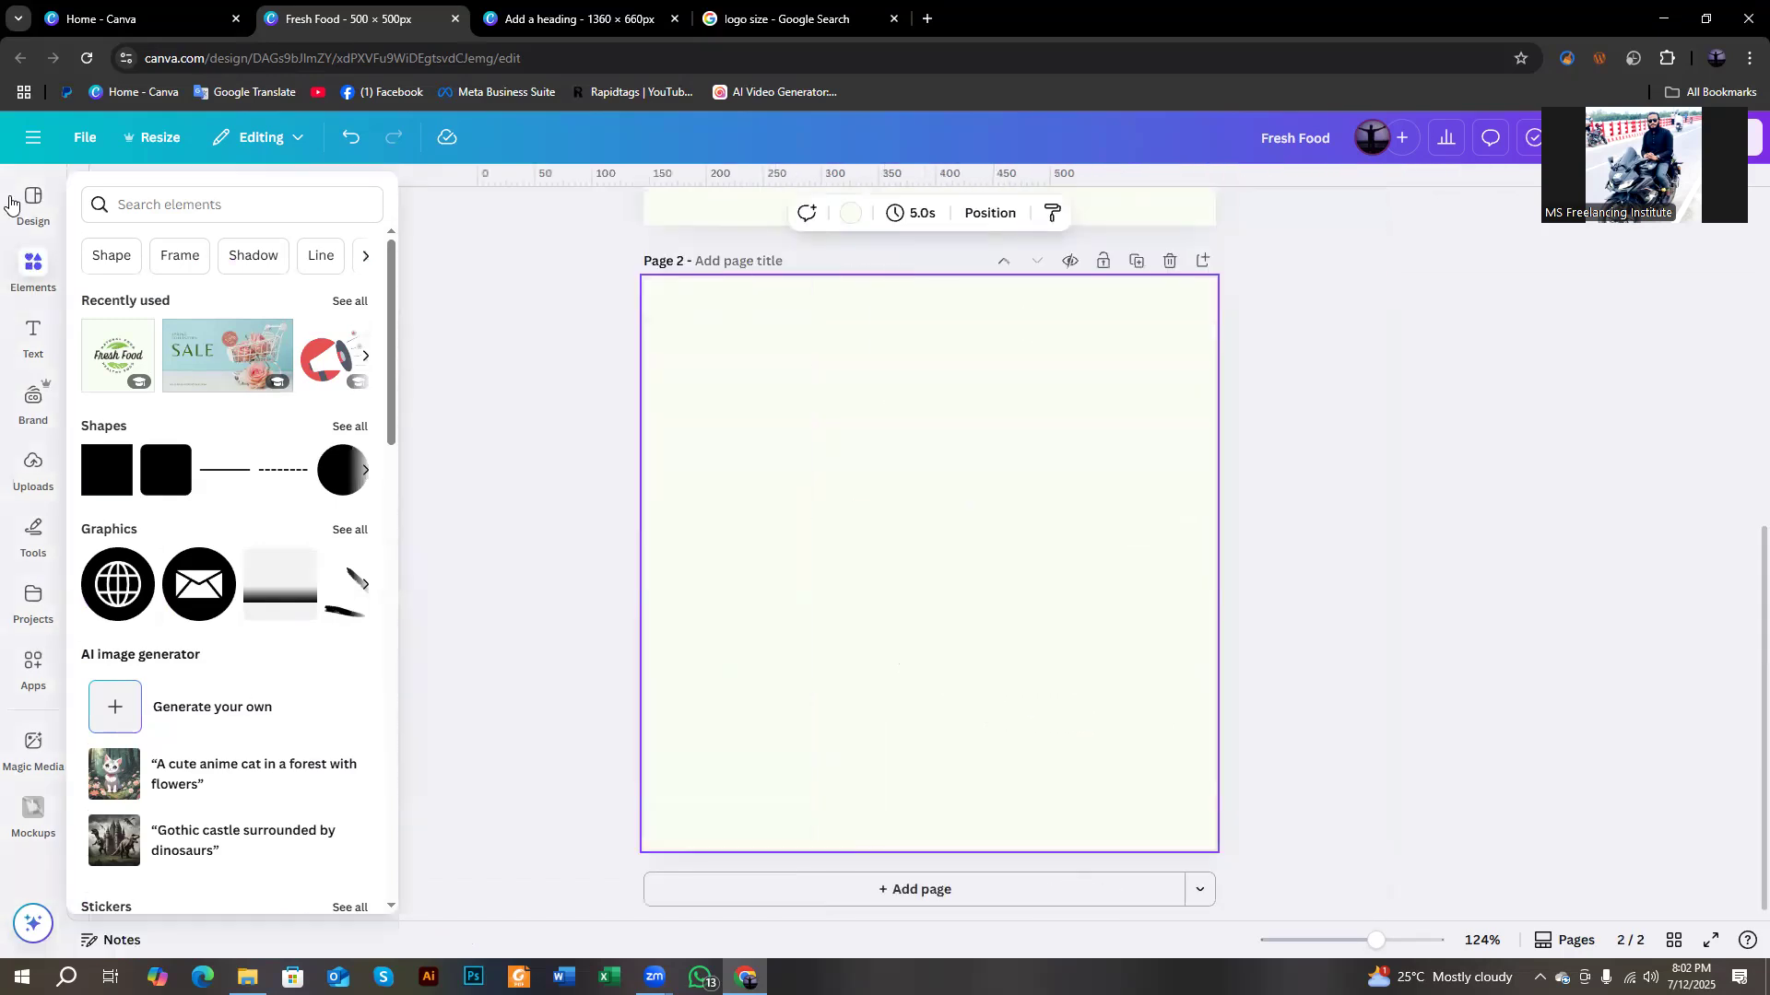
scroll(194, 574, "down", 2)
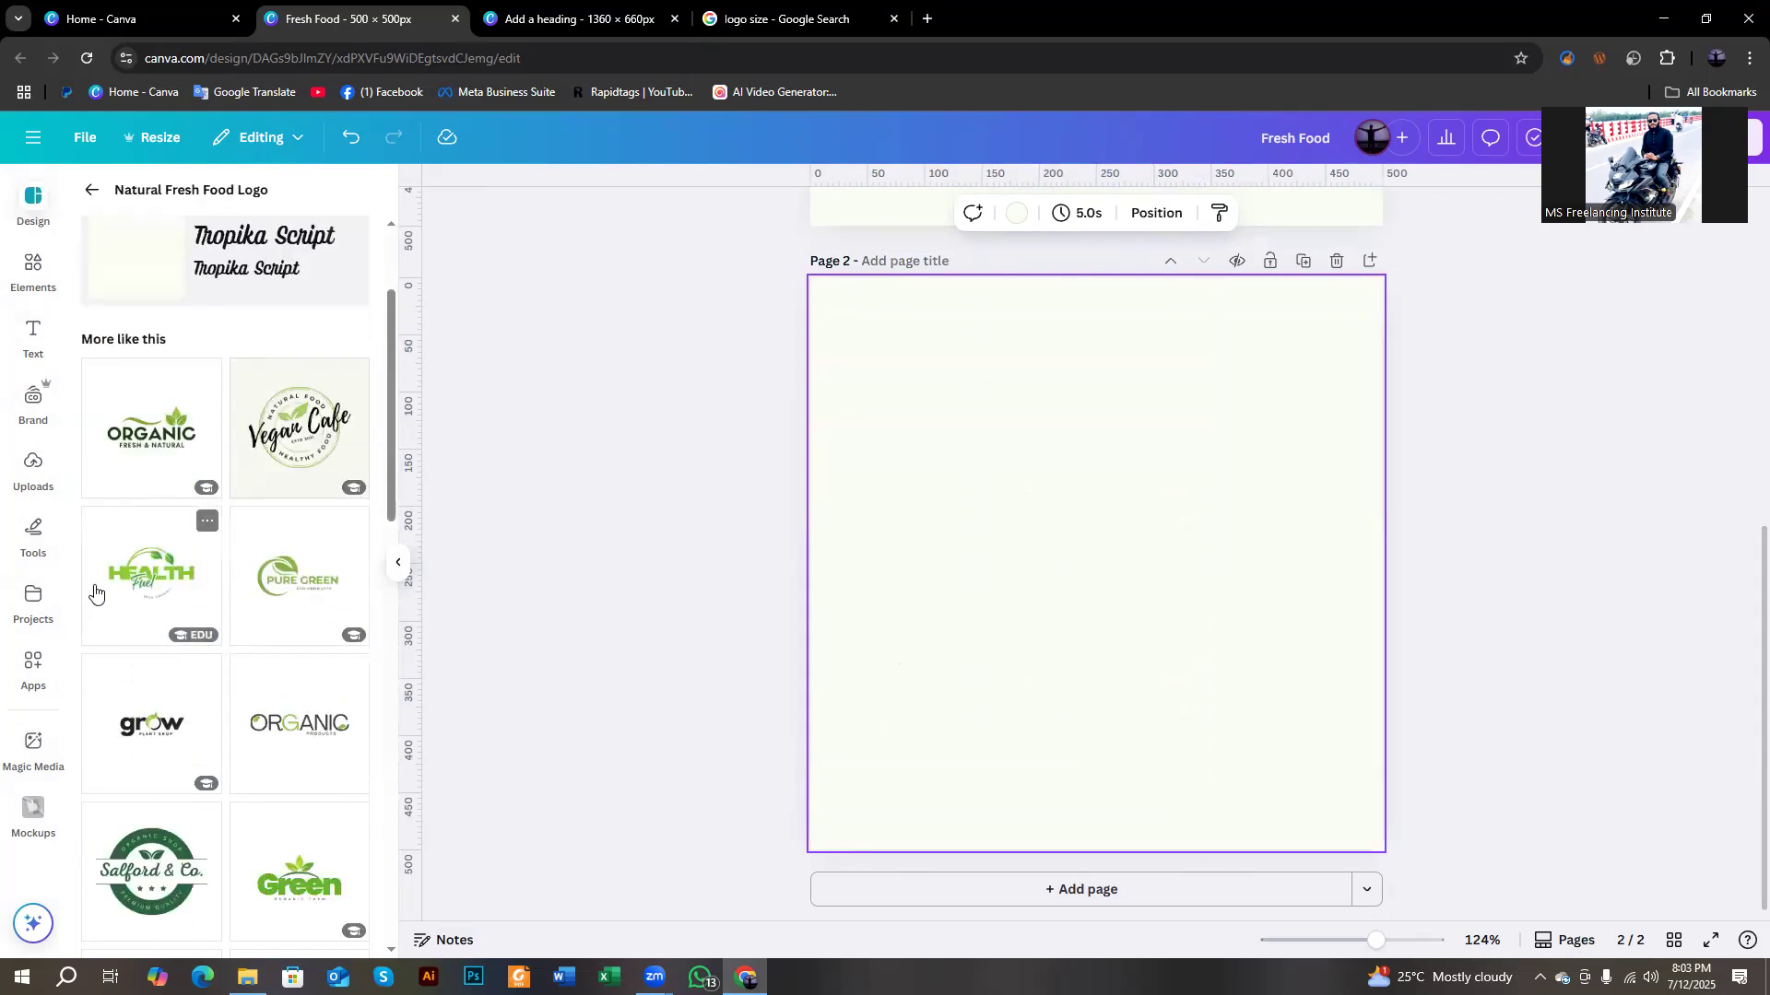
scroll(130, 655, "down", 2)
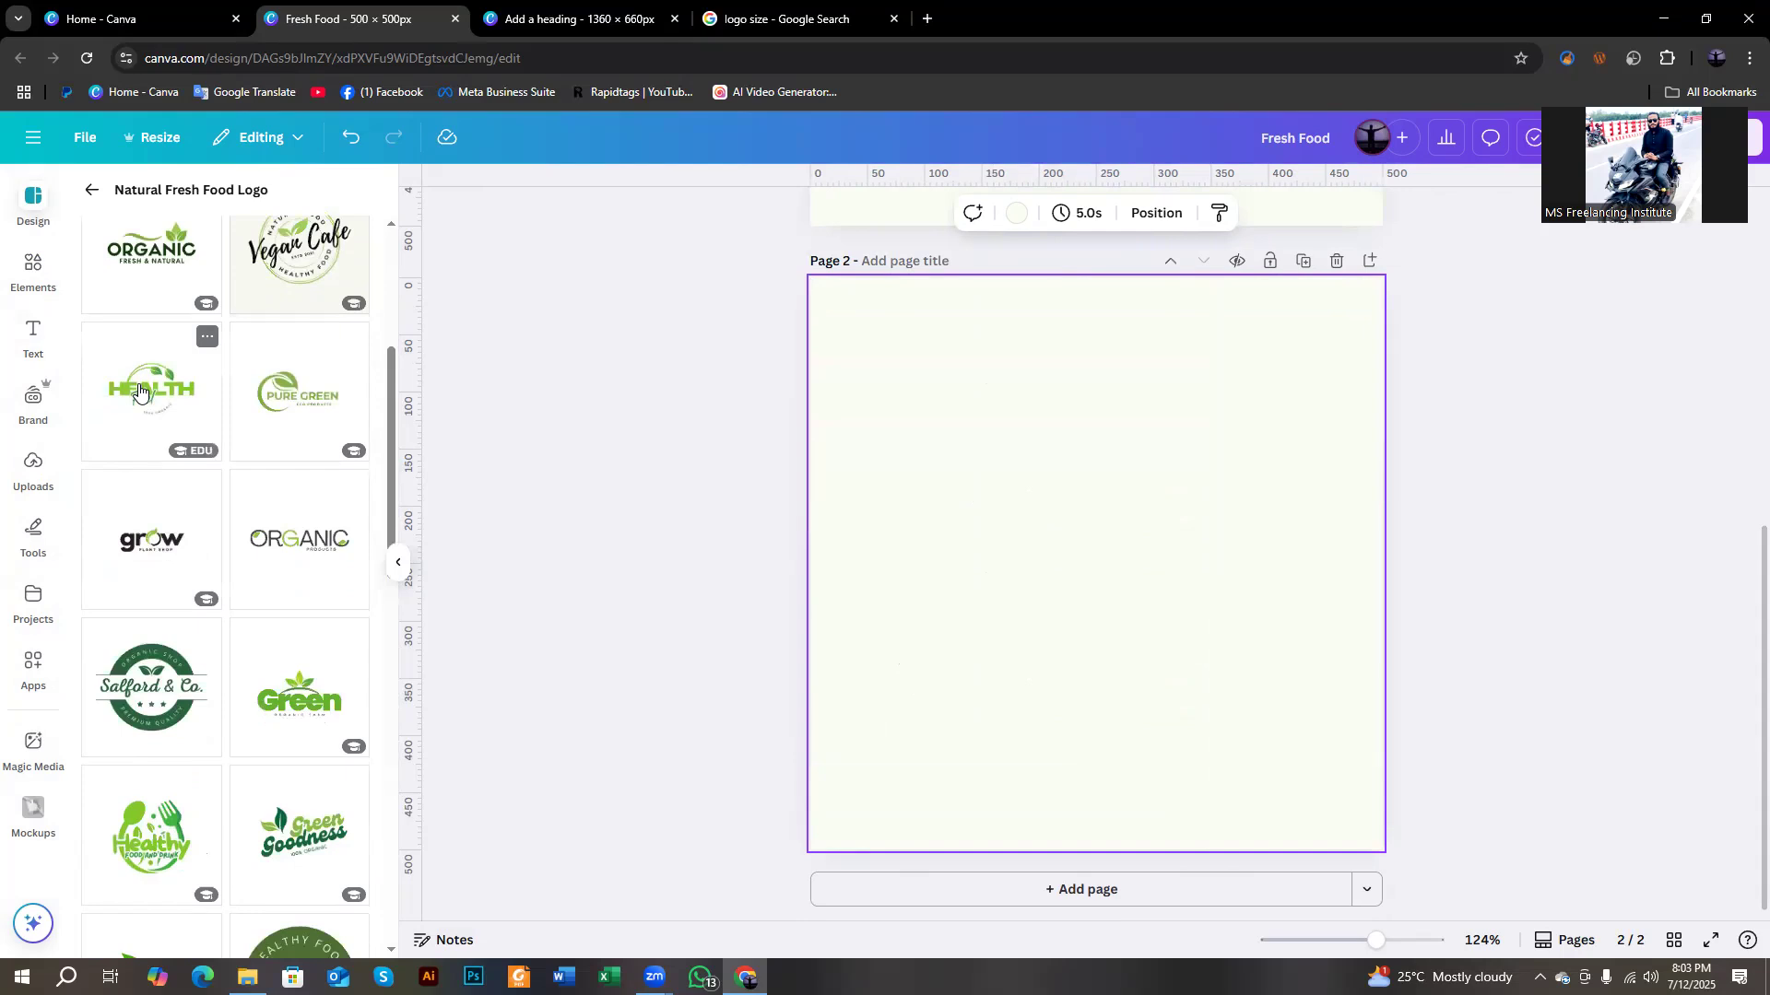
left_click(175, 410)
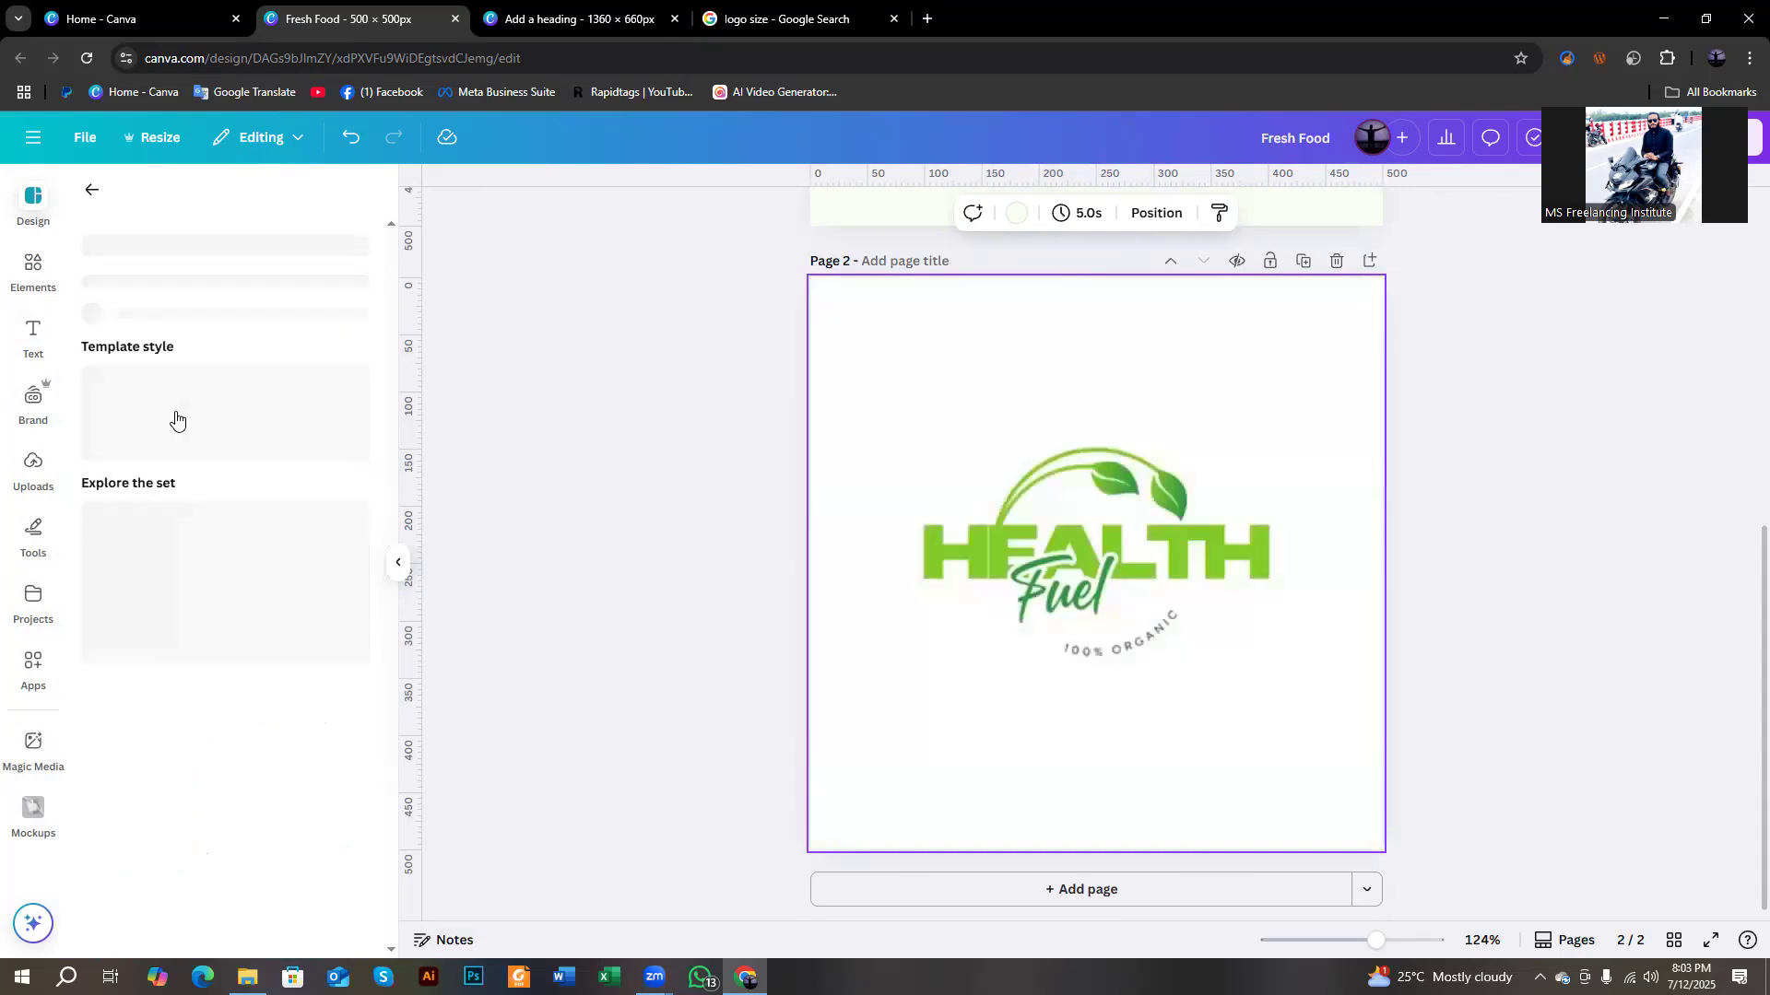
left_click(711, 626)
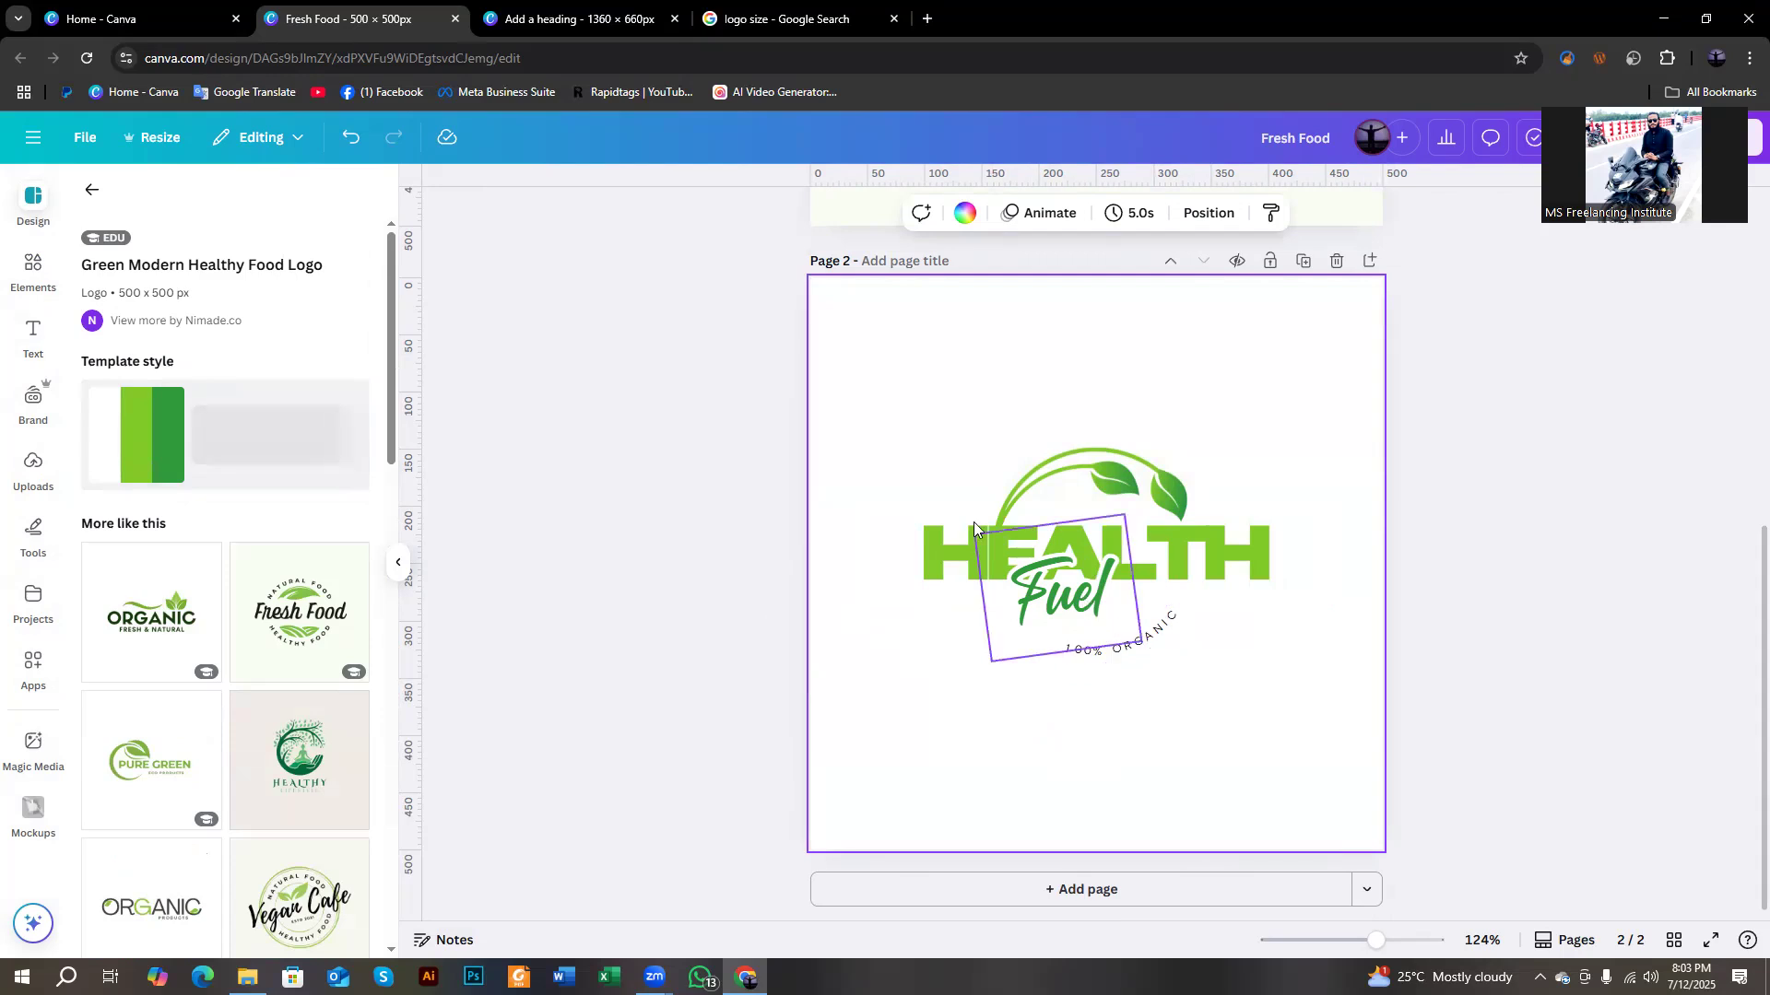
Replace the large "HEALTH" heading on page 2 with "TAYEBA".
left_click(949, 544)
double_click(949, 542)
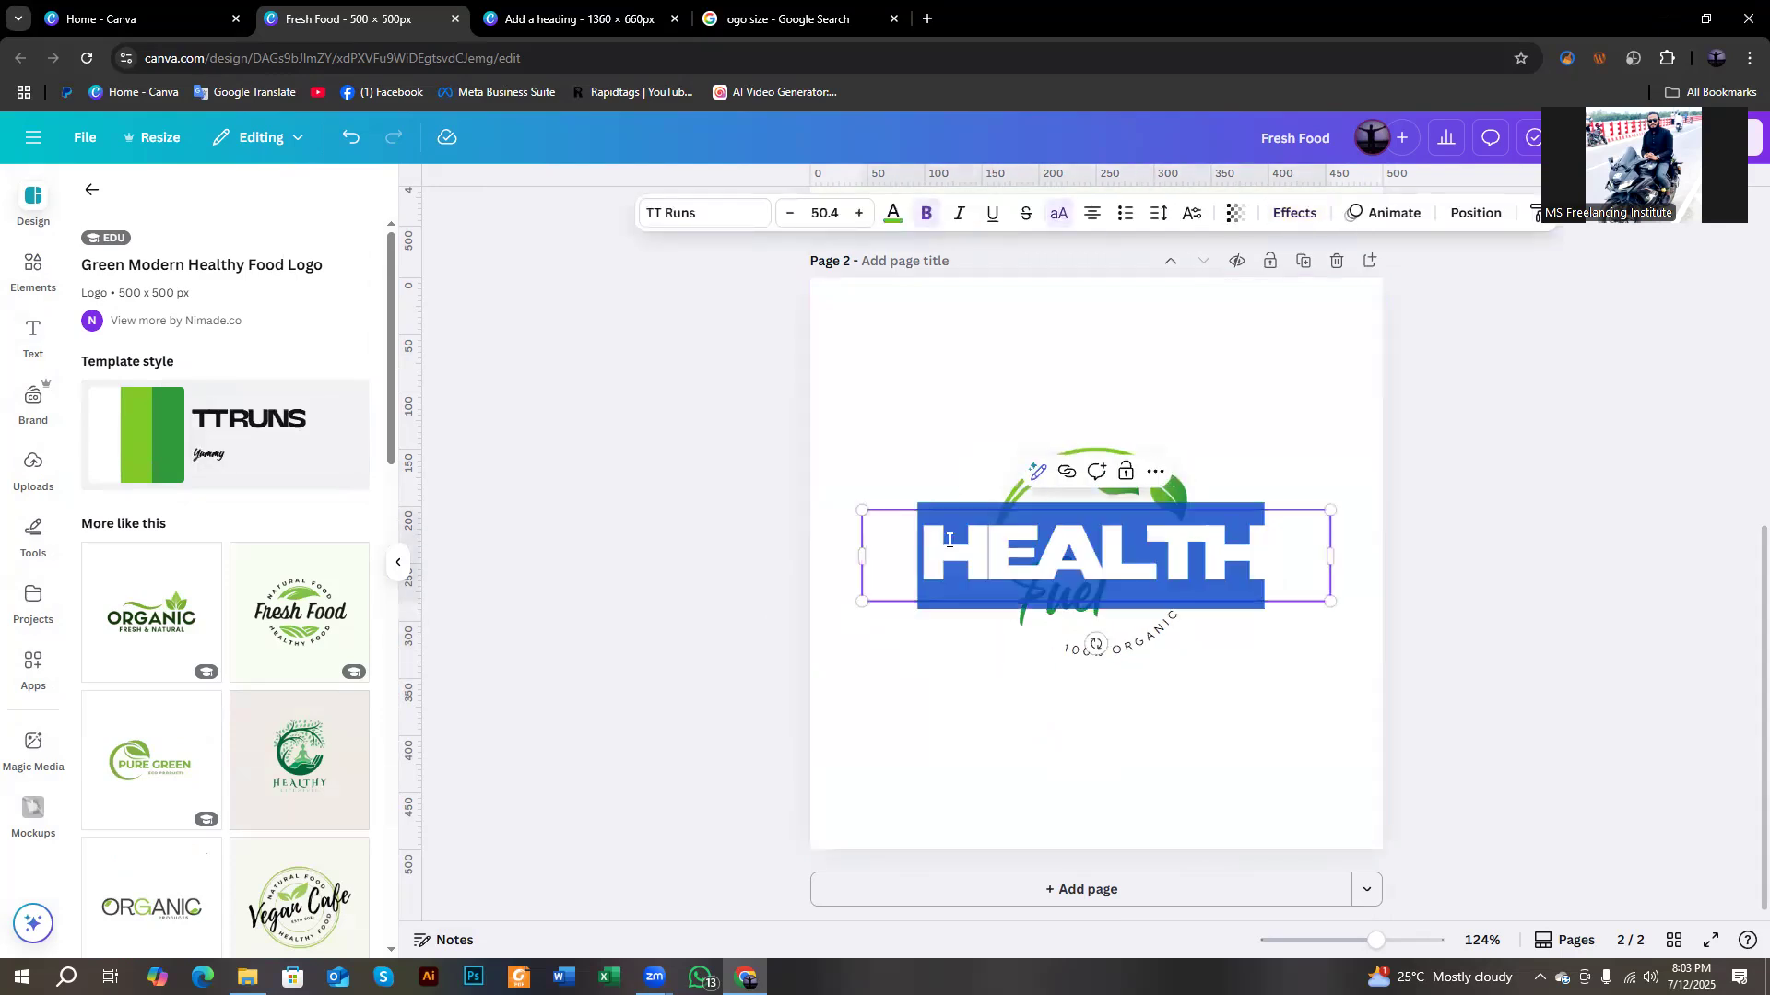
type("TAYEBA")
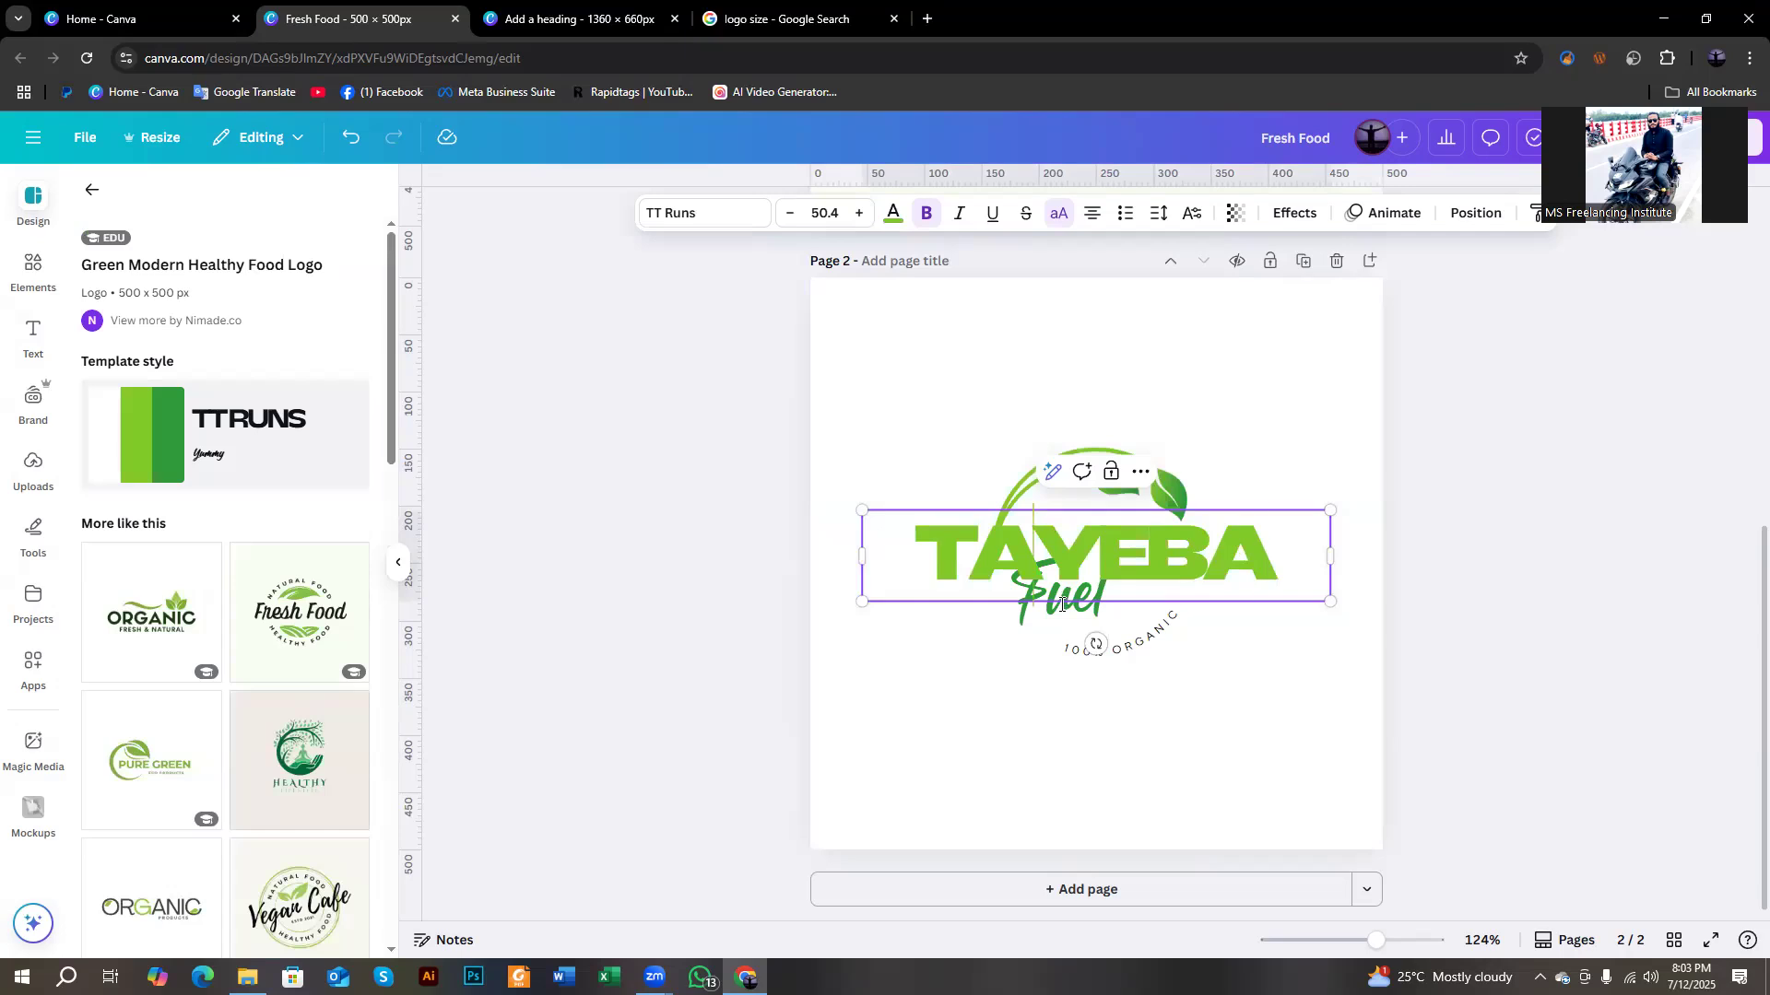
left_click(790, 697)
Replace the script word "Fuel" on page 2 with "Shop".
left_click(1065, 596)
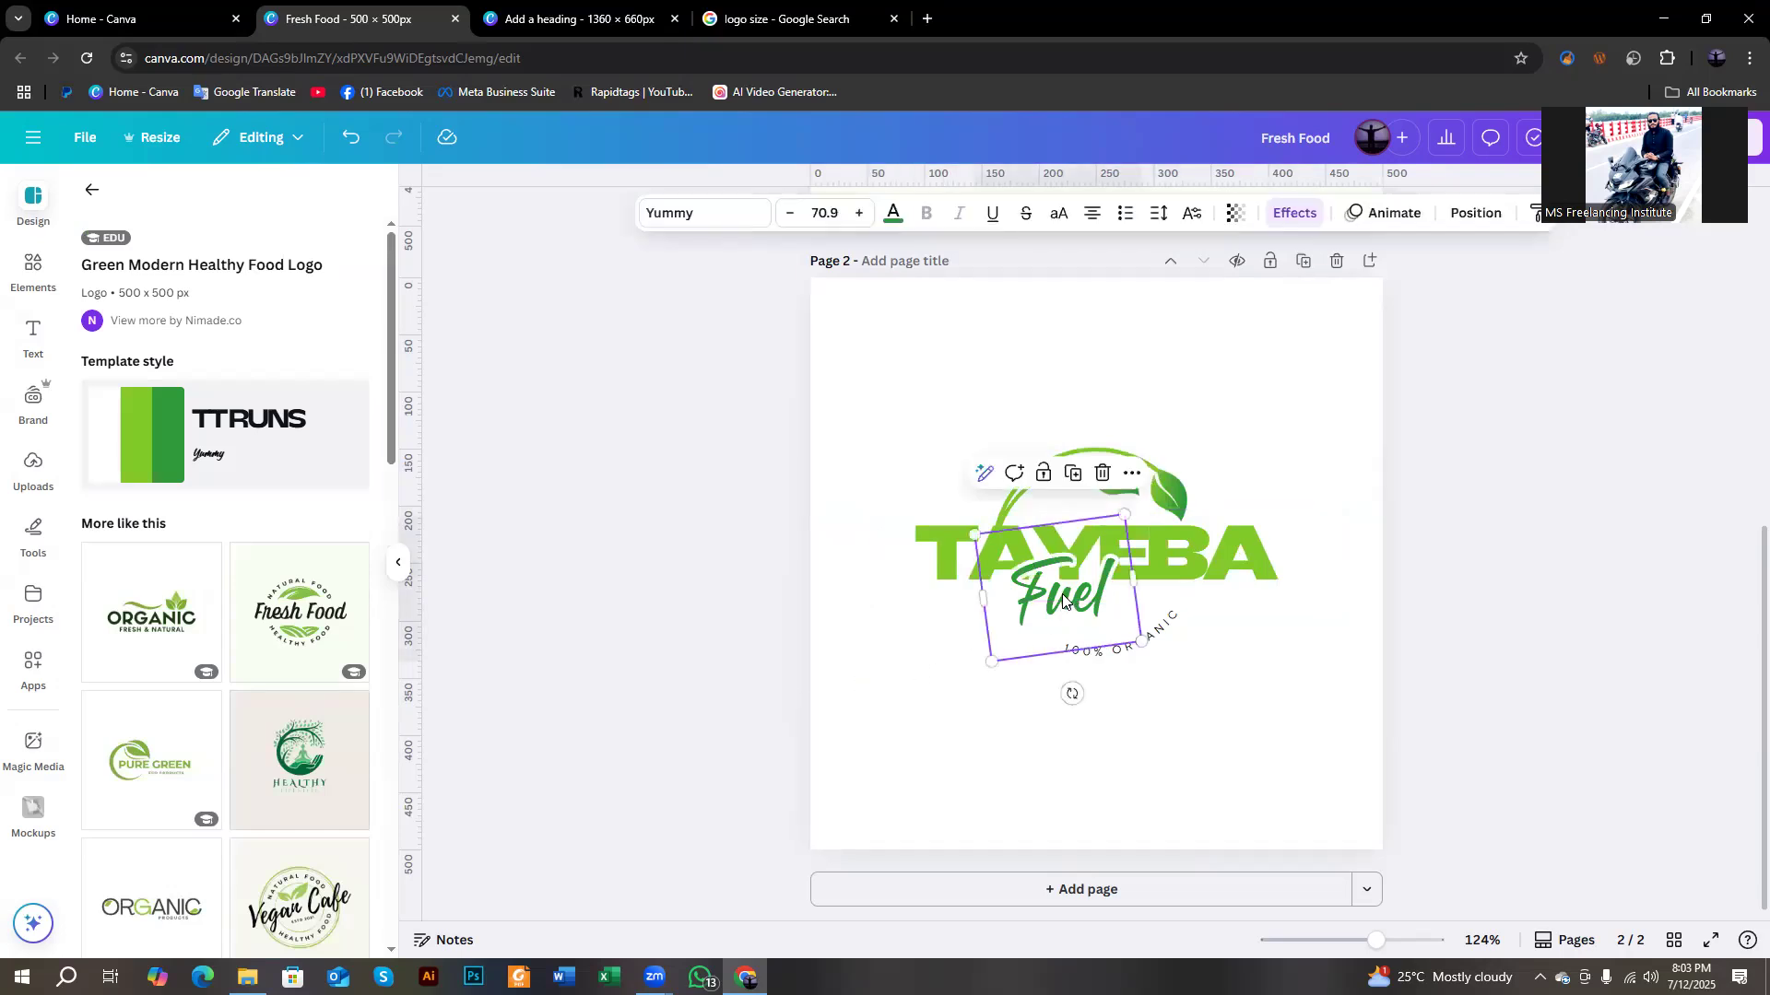
double_click(1064, 596)
key("BackSpace")
type("Shop")
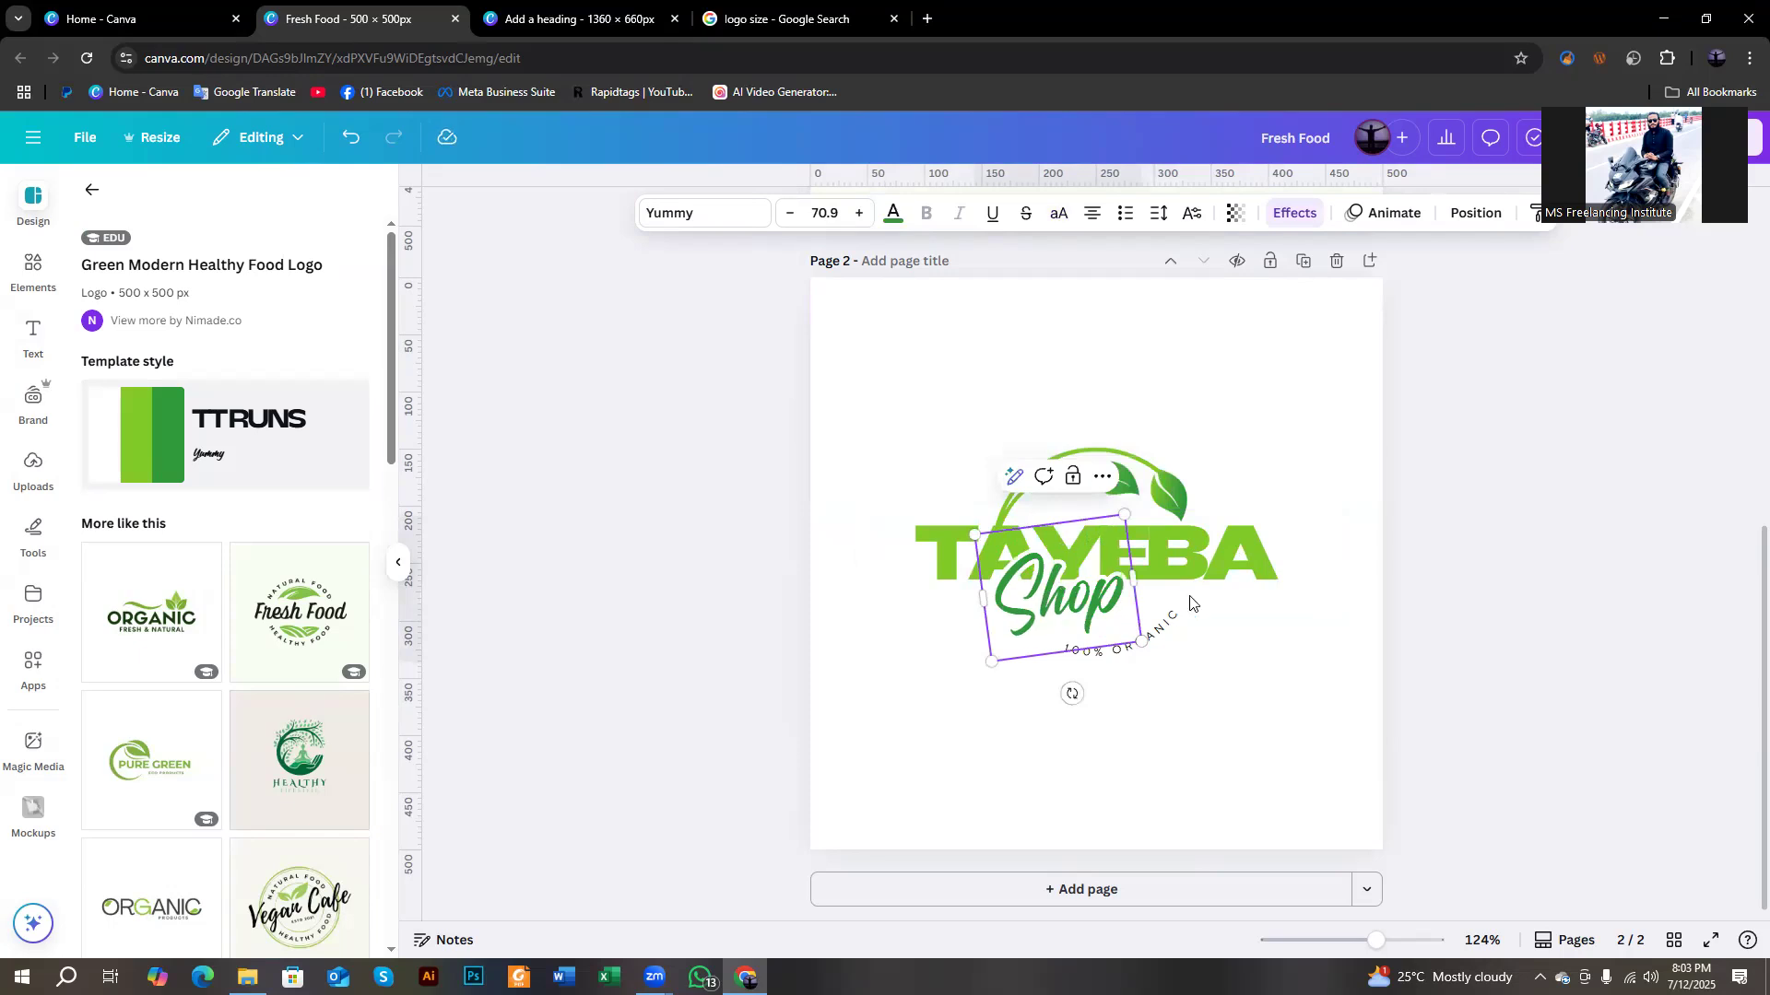
left_click(1466, 544)
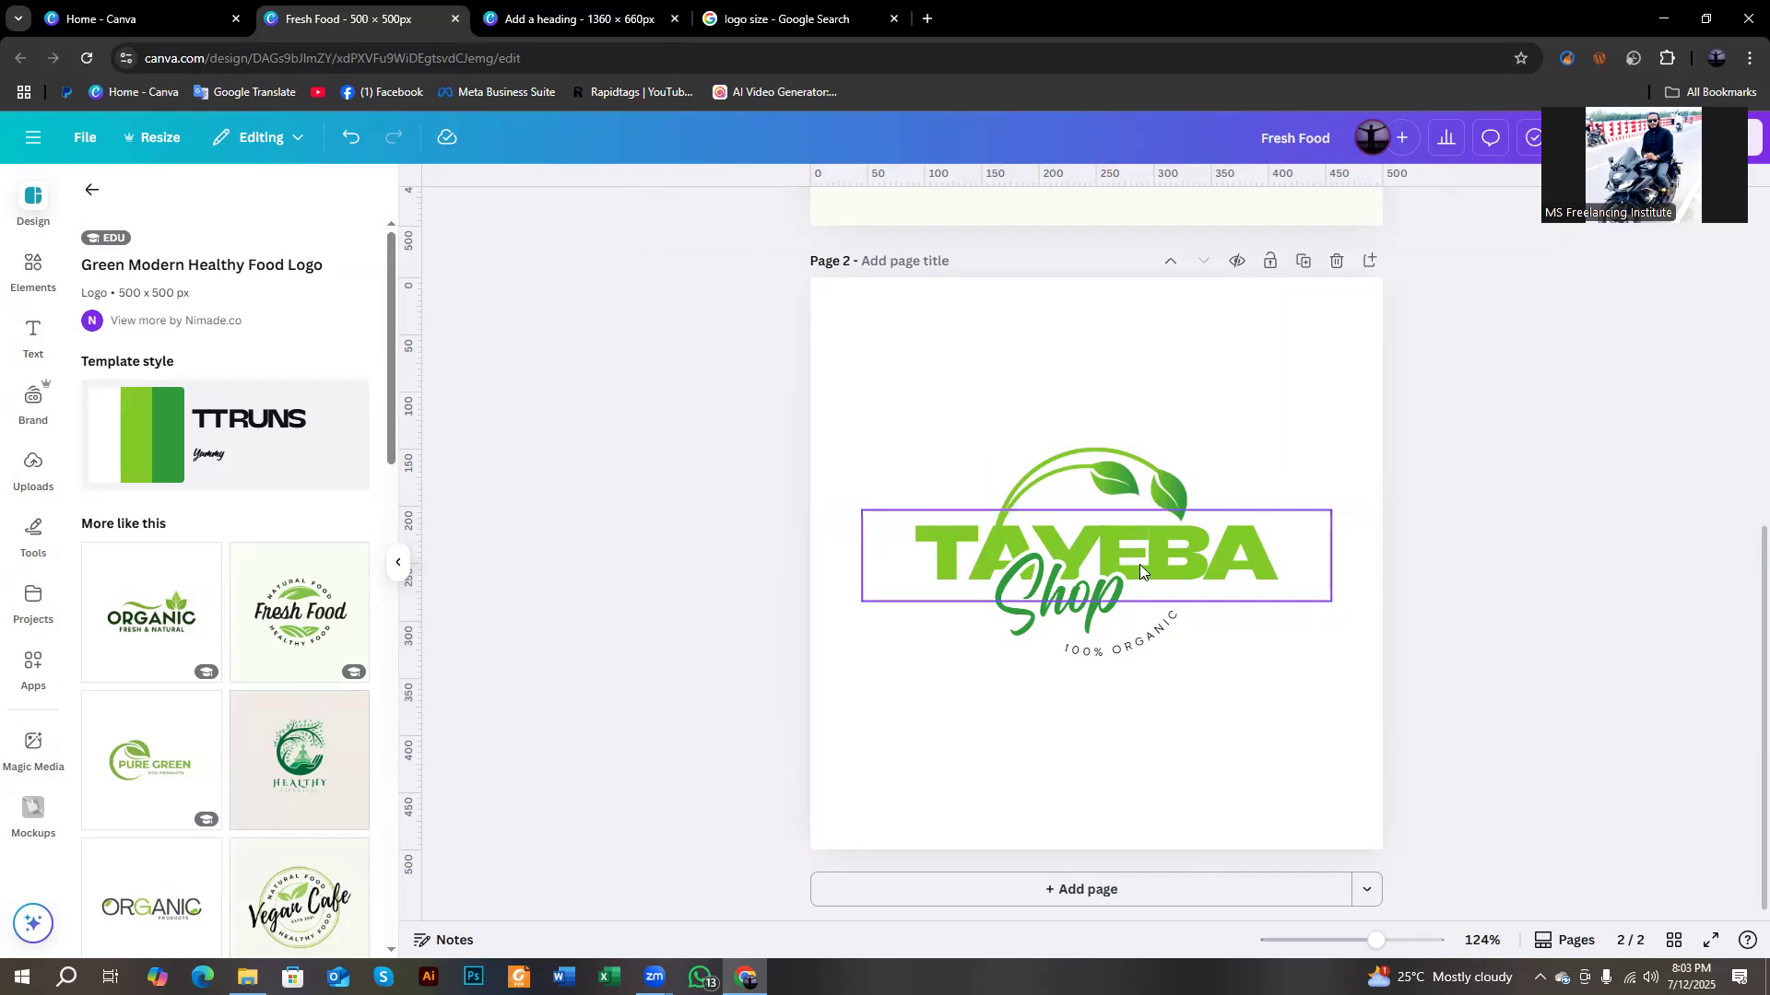
Go back to the template list and search the templates for "shopping logo".
left_click(91, 190)
left_click(184, 195)
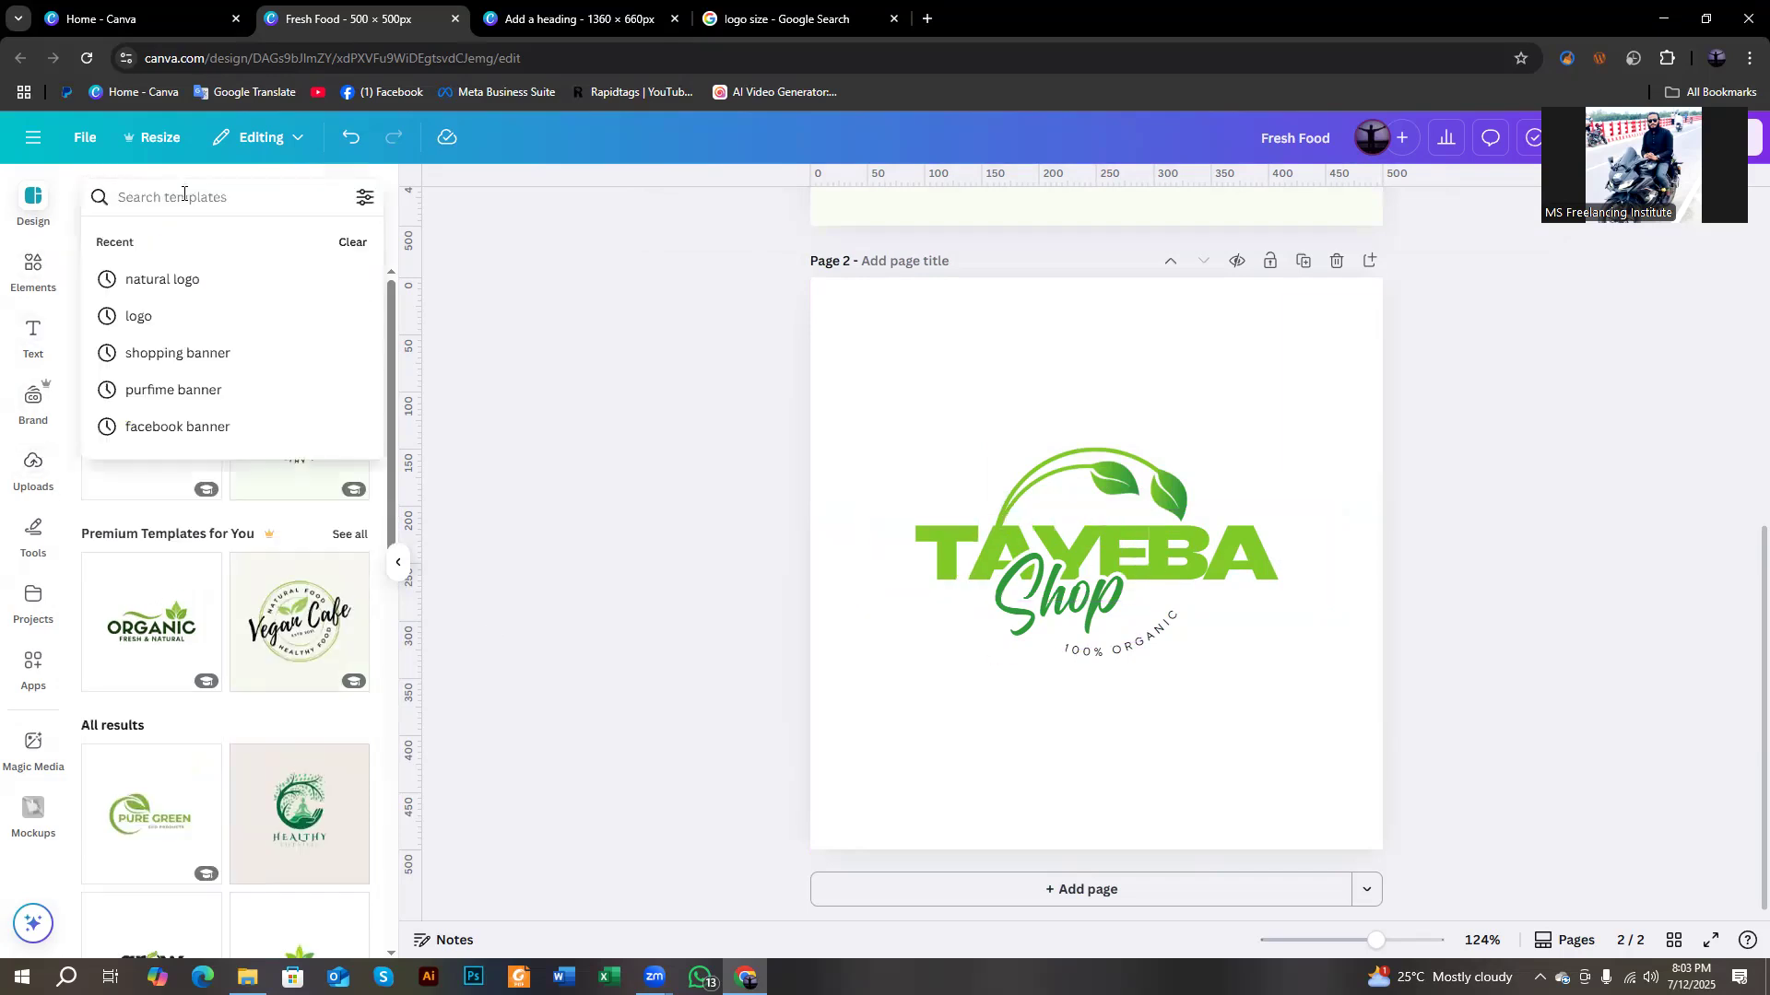
type("shoppin")
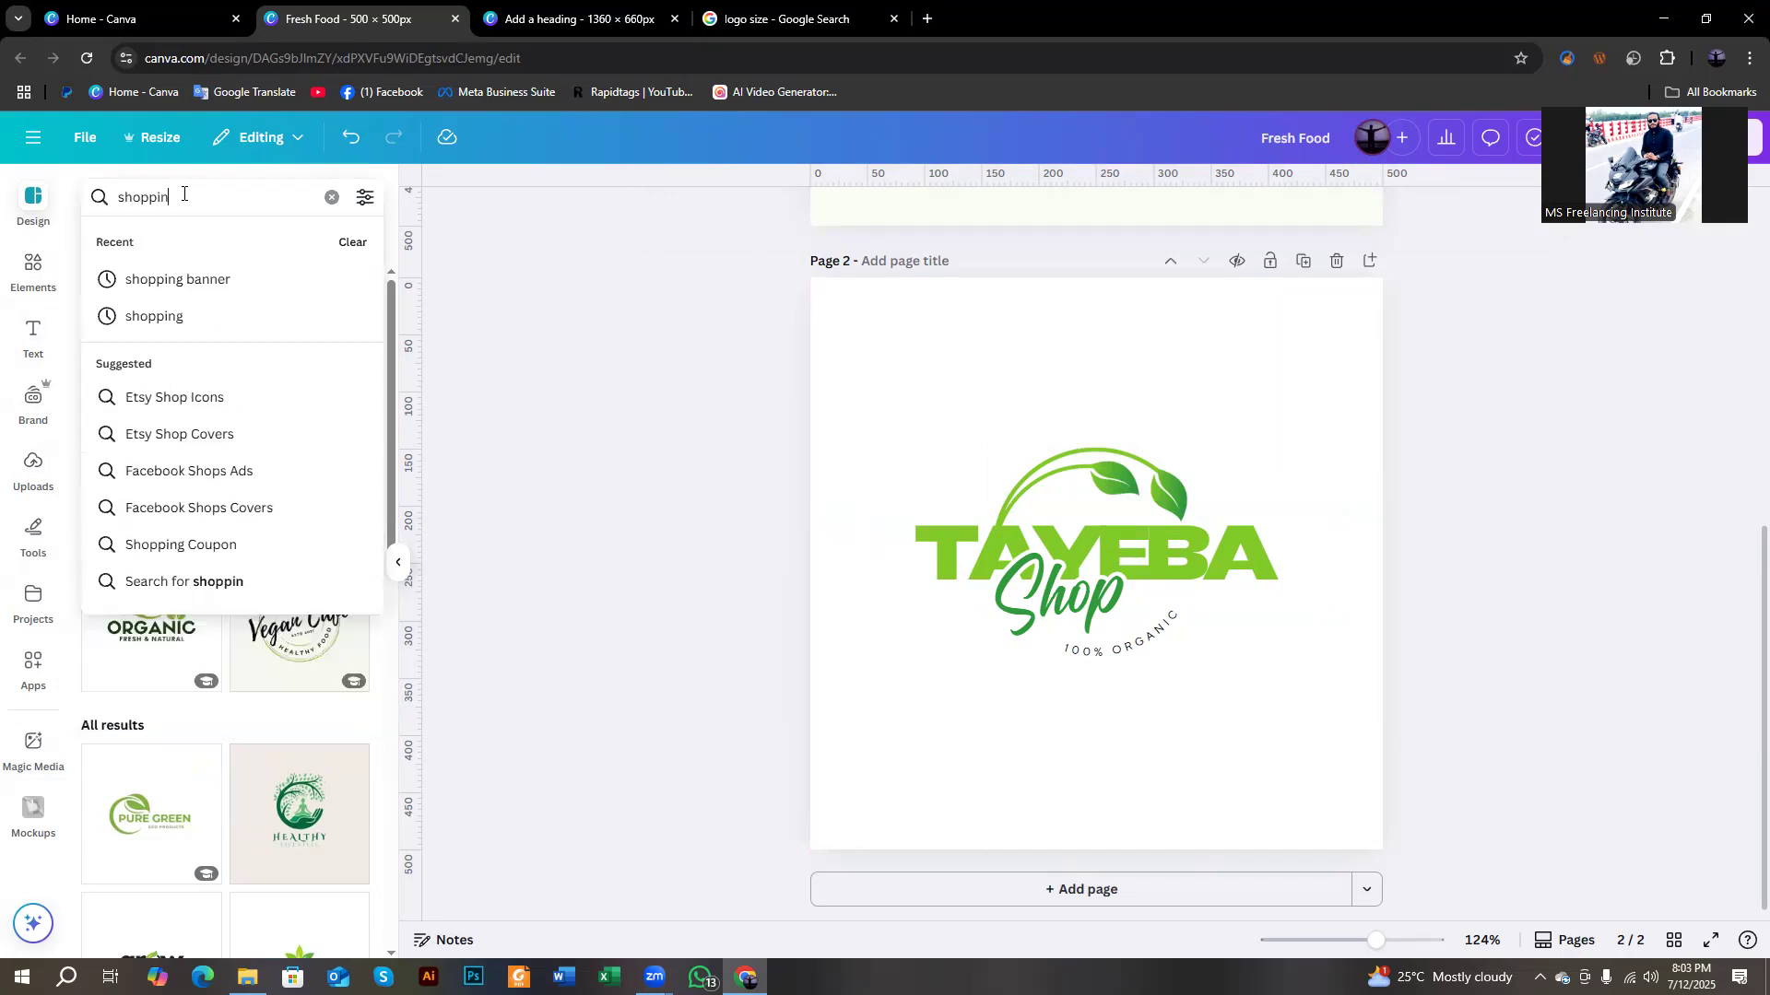
type("g ko")
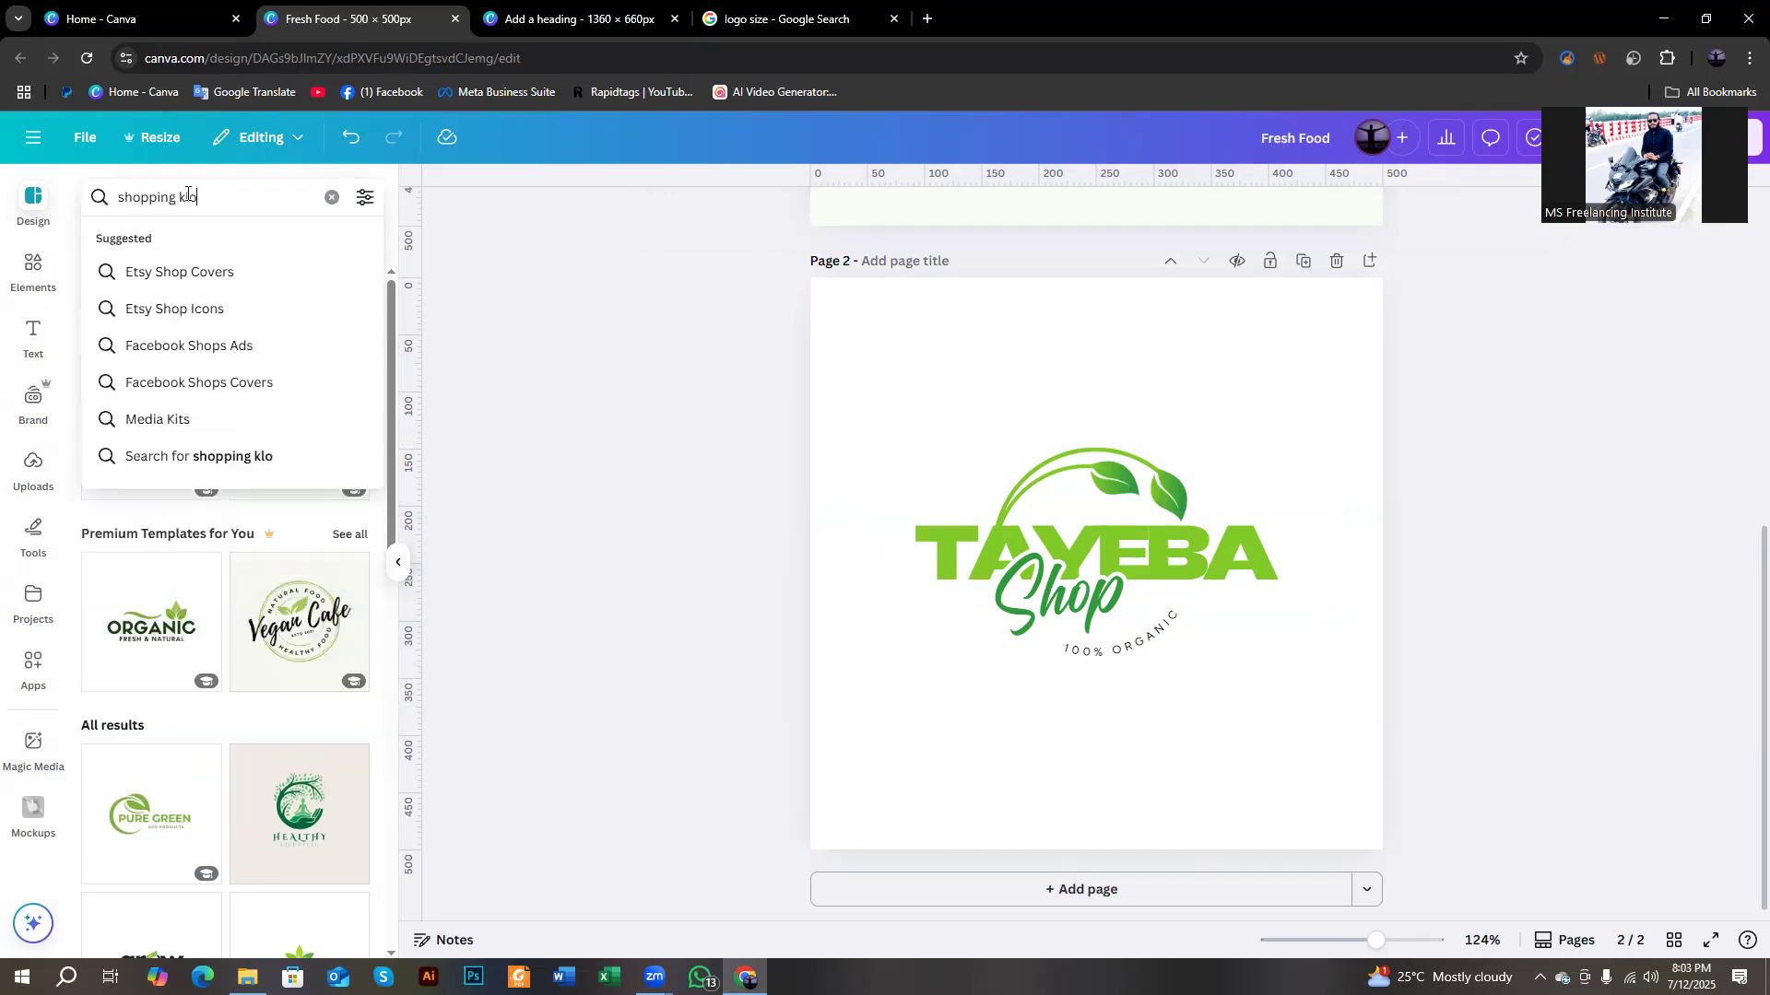
key("BackSpace")
key("BackSpace")
key("BackSpace")
type("loog")
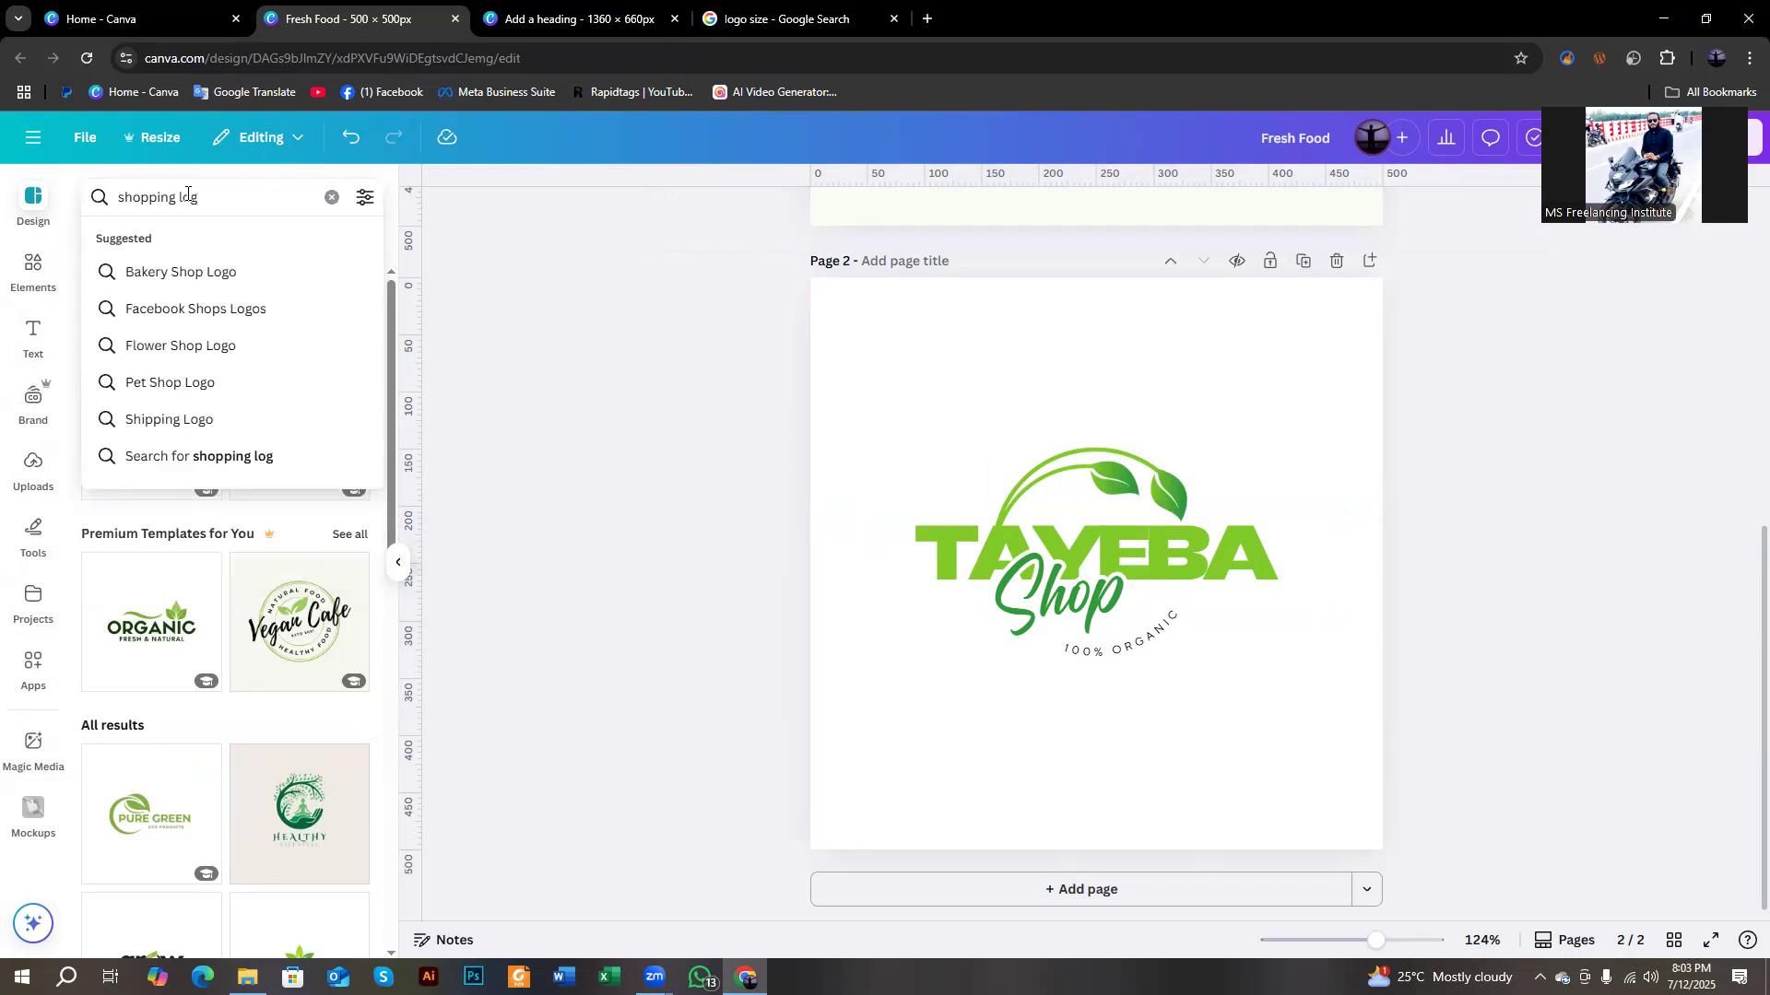
type("o")
key("Return")
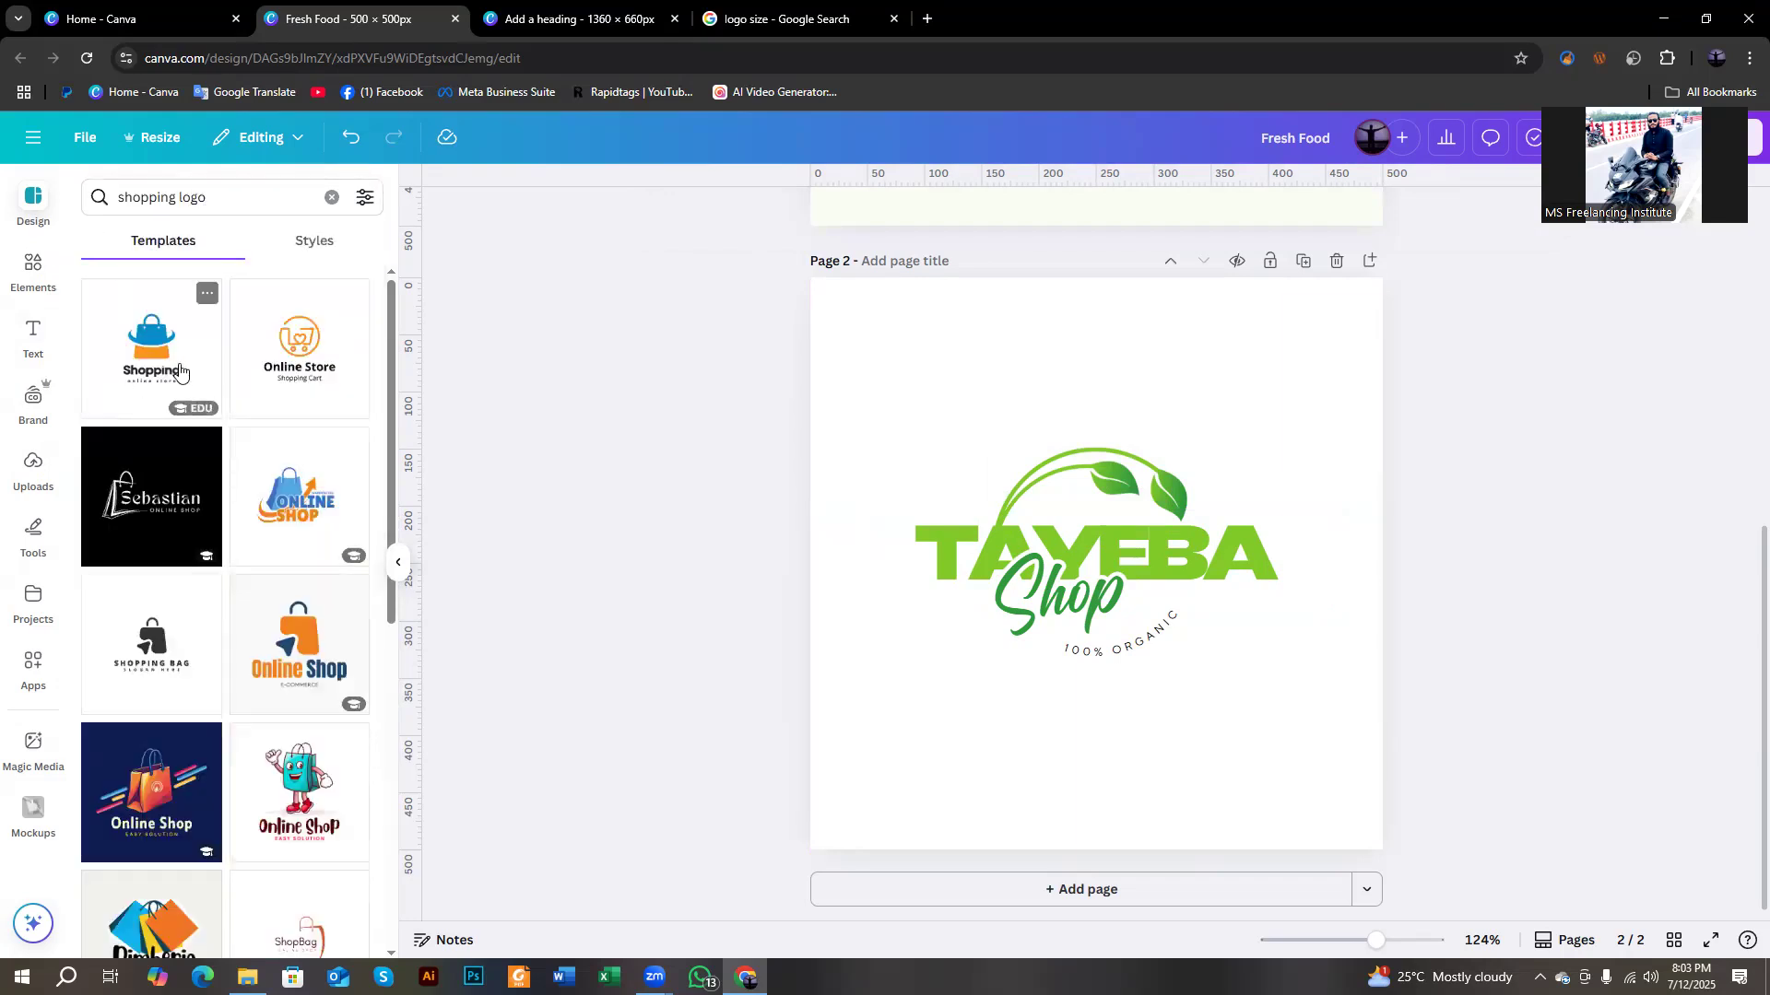
Add a third page and rerun the recent "shopping logo" template search.
left_click(1122, 892)
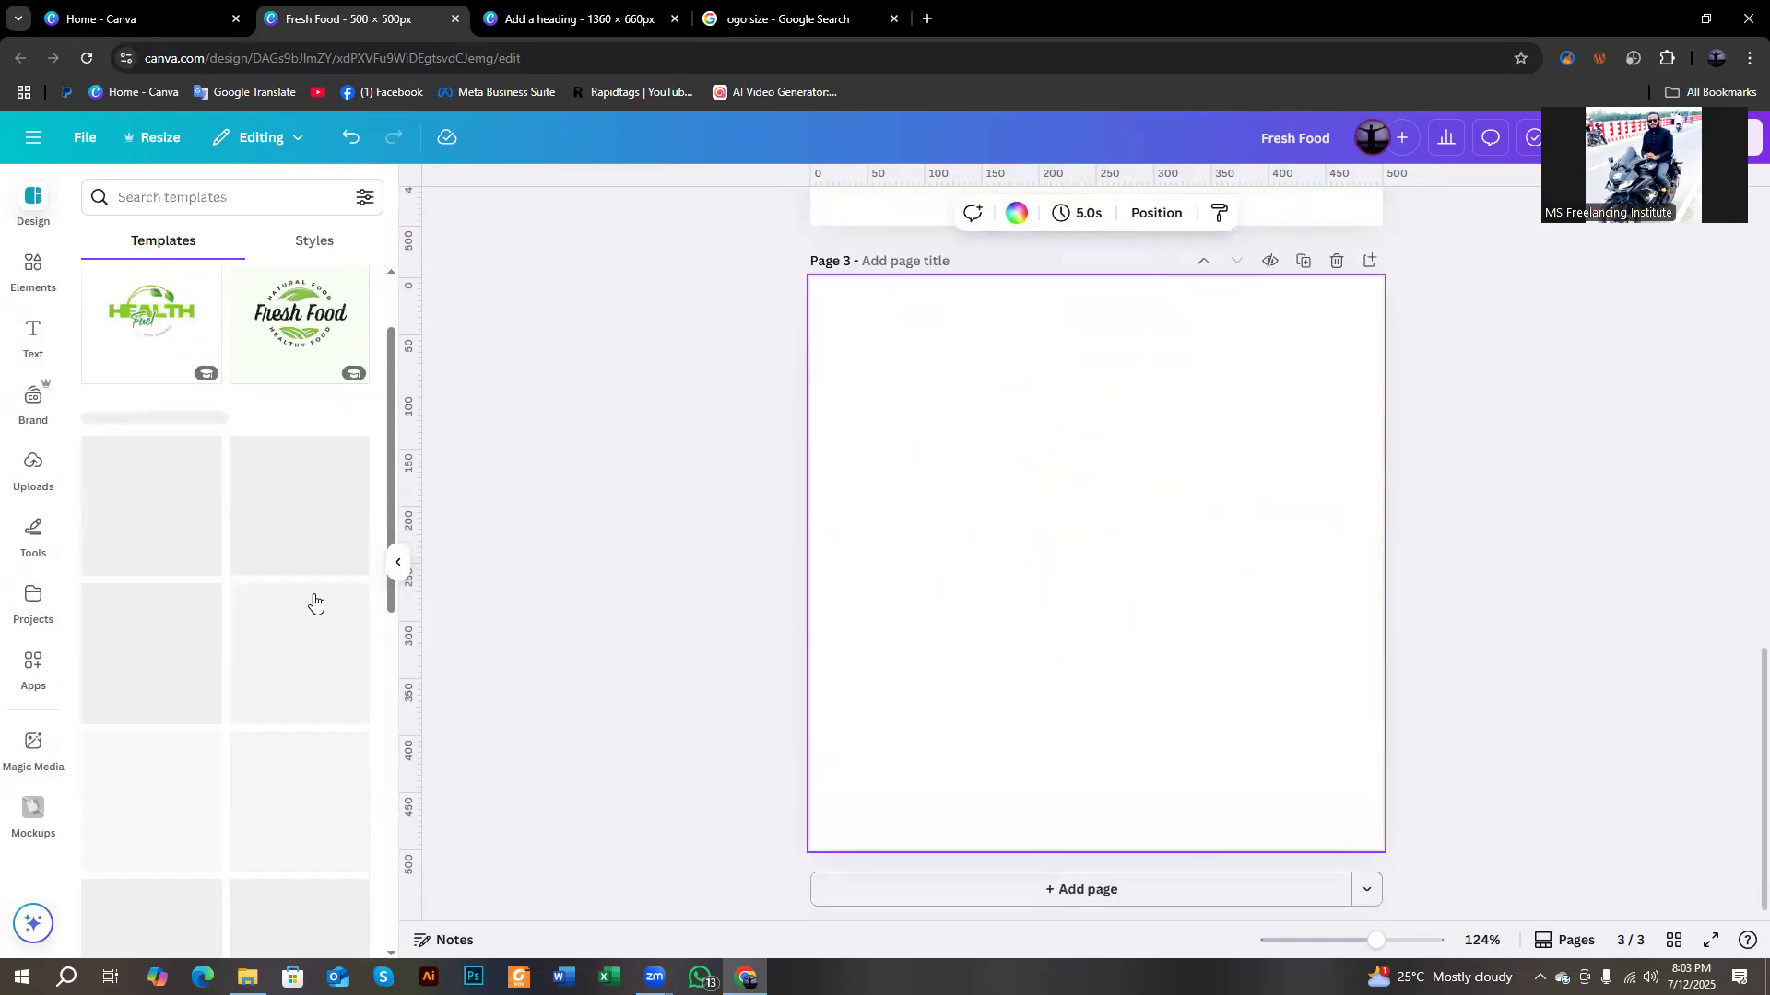
left_click(165, 189)
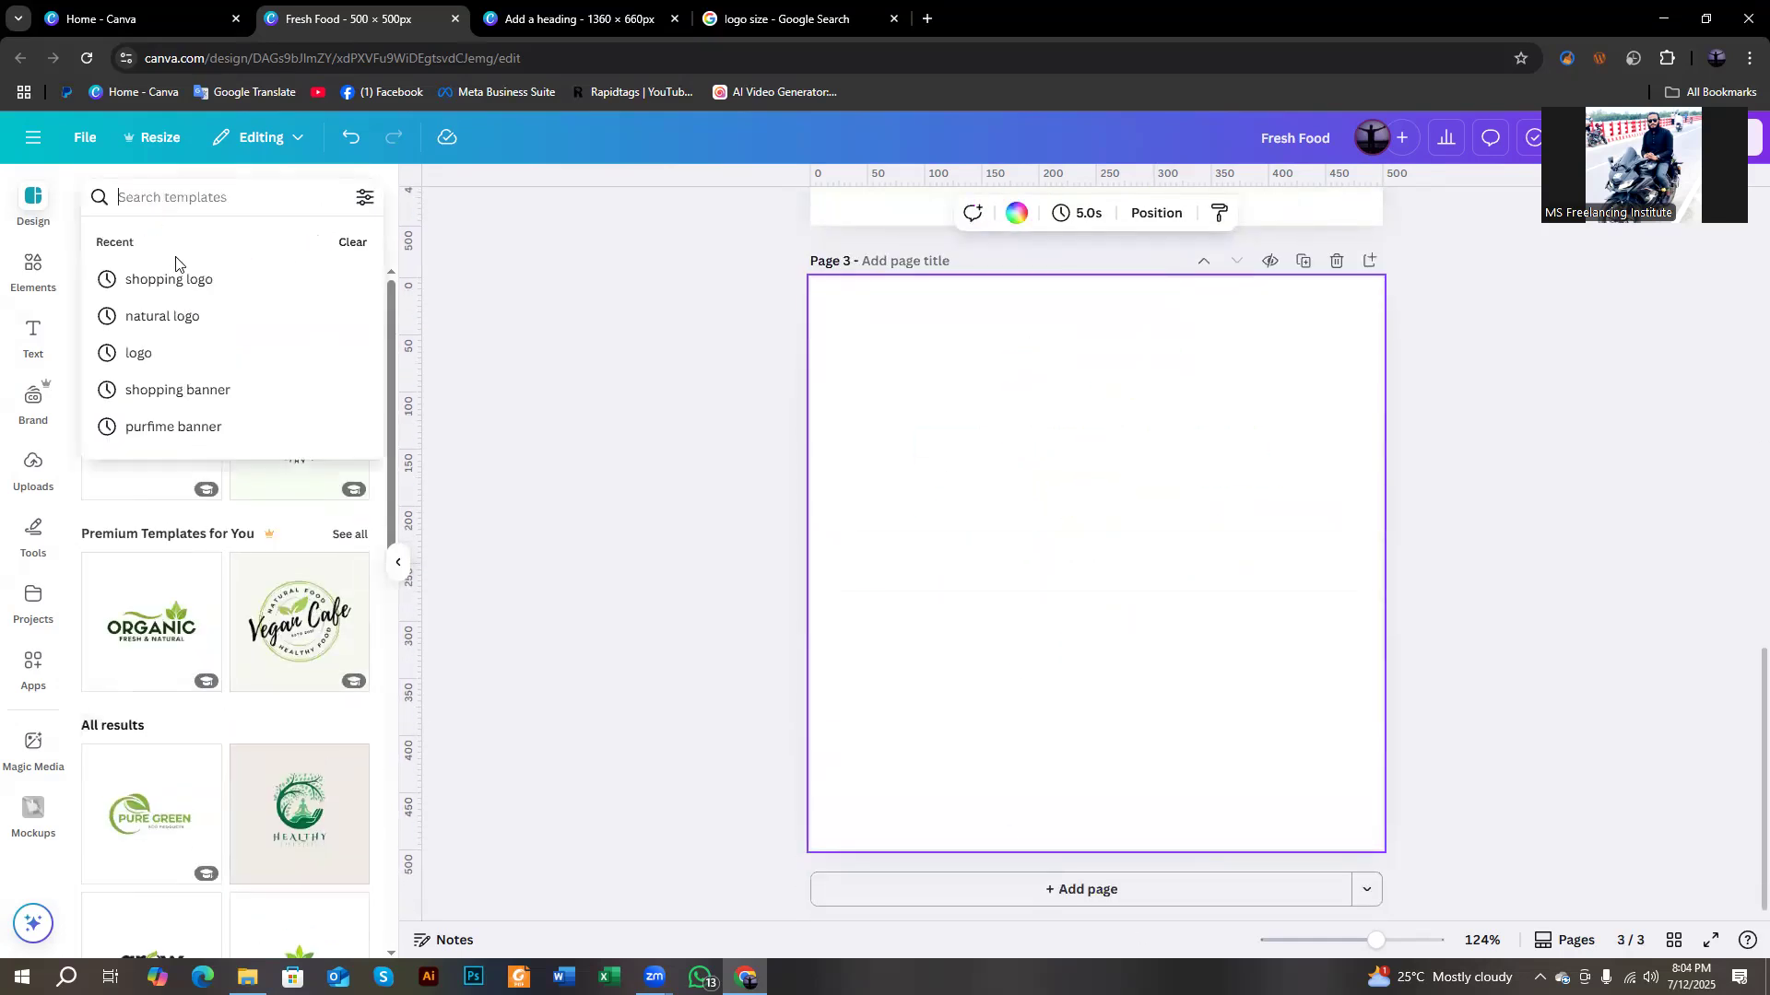
left_click(175, 277)
Find the "Online Shop" logo template with the green and navy shopping cart and apply it to page 3.
scroll(169, 479, "down", 1)
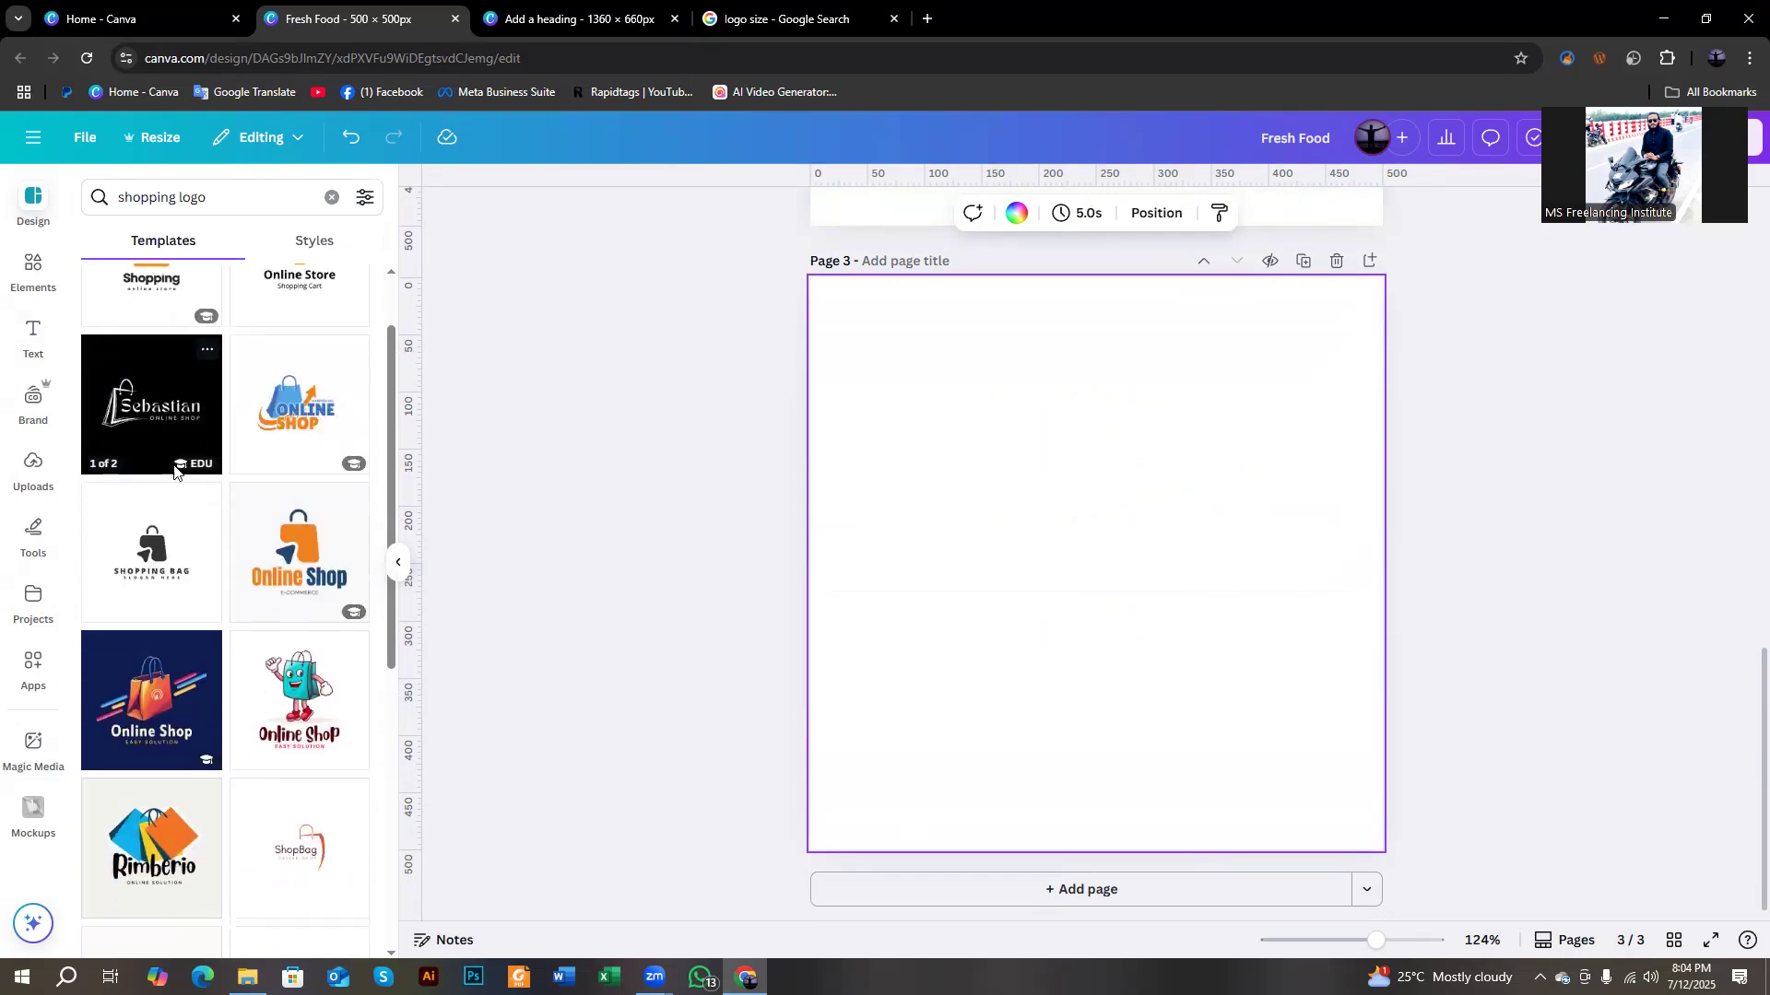
scroll(211, 636, "down", 2)
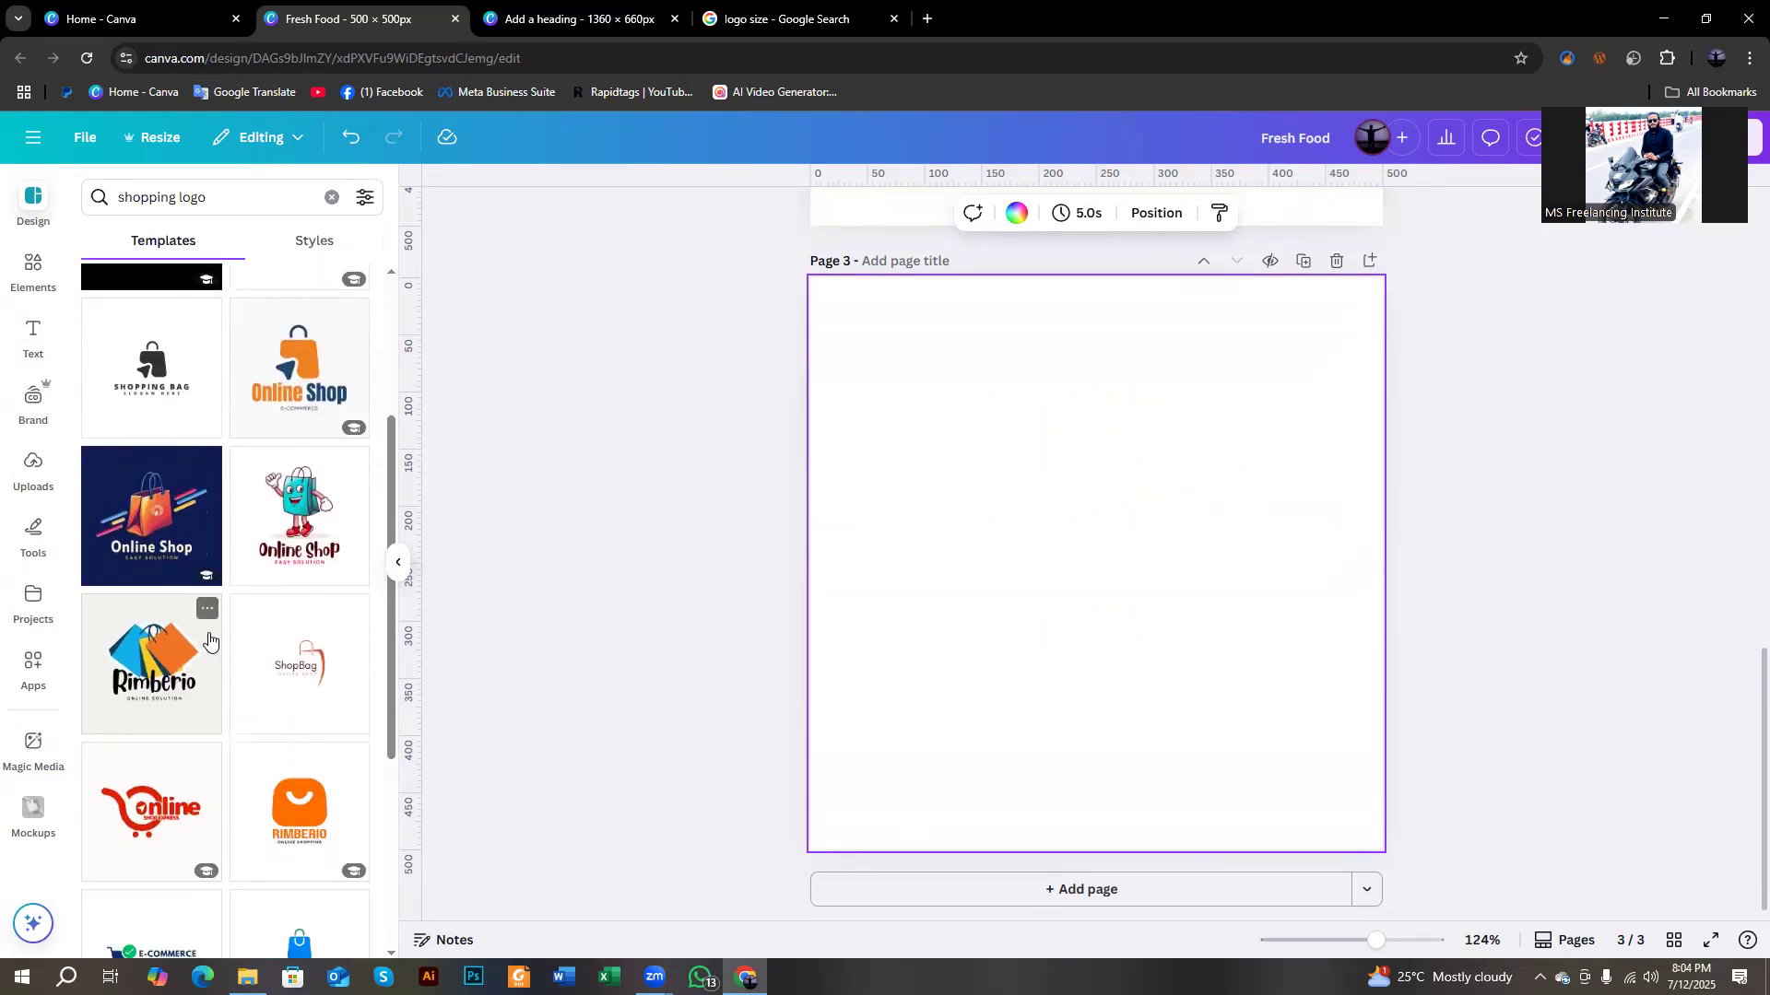
scroll(211, 635, "down", 2)
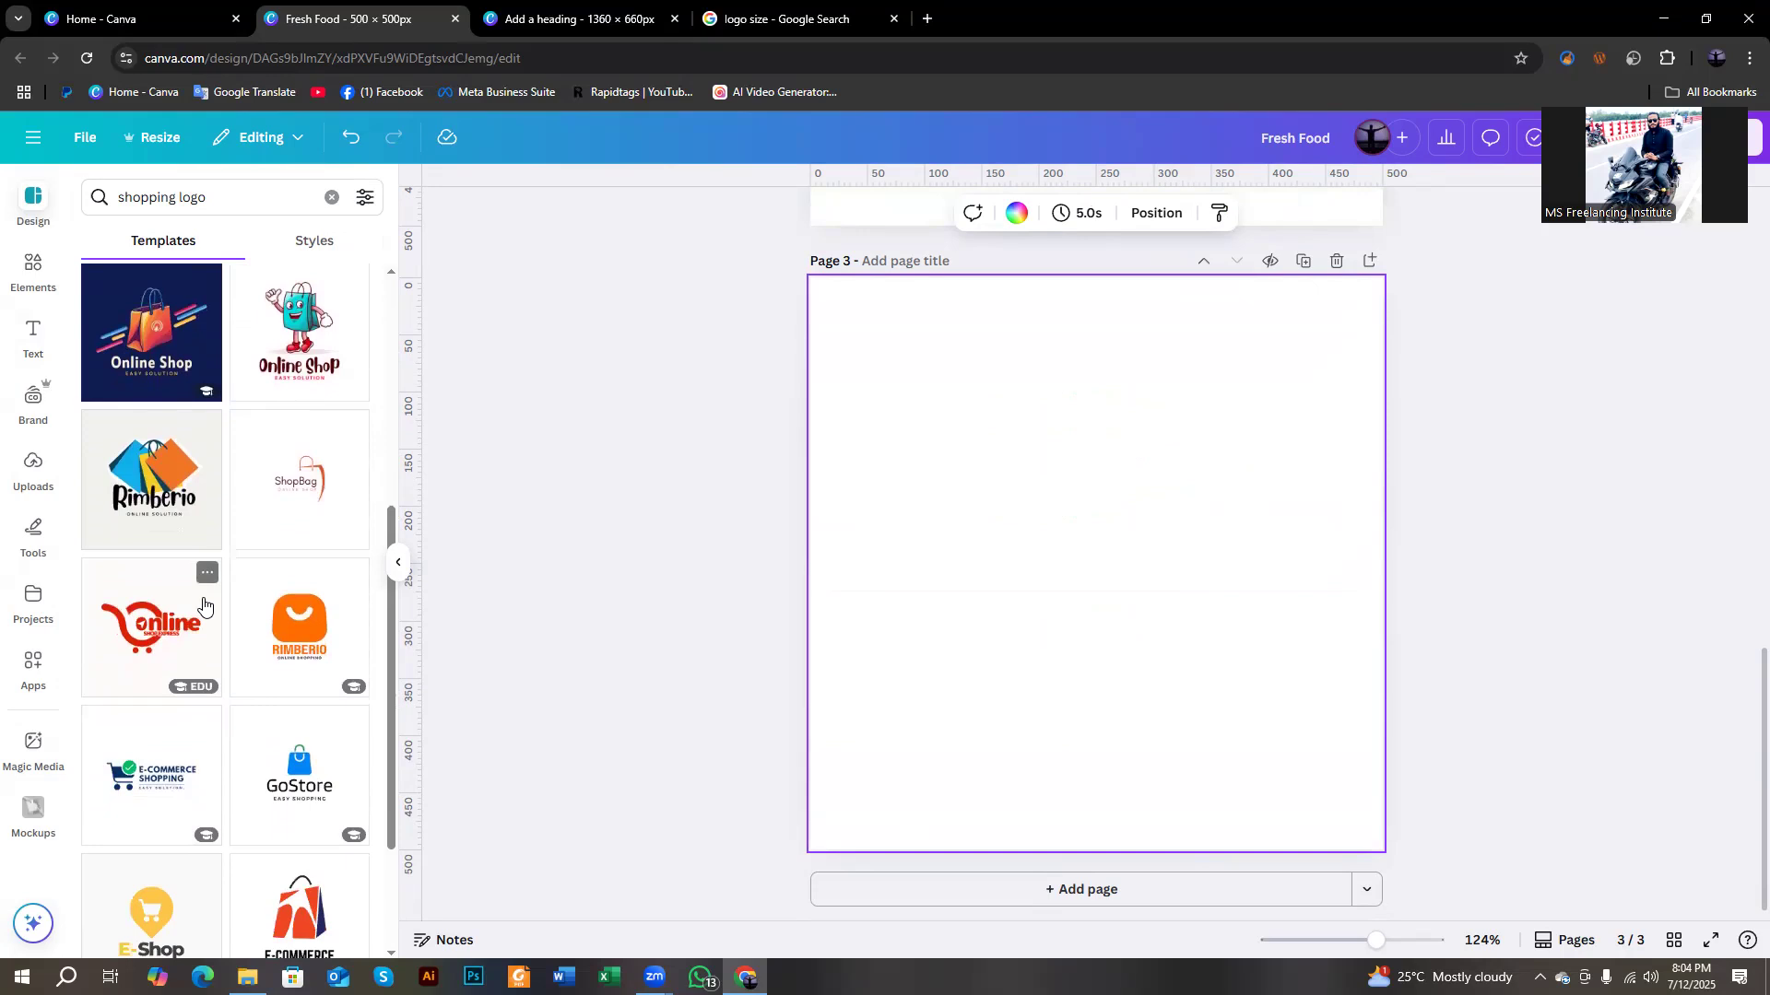
scroll(204, 607, "down", 1)
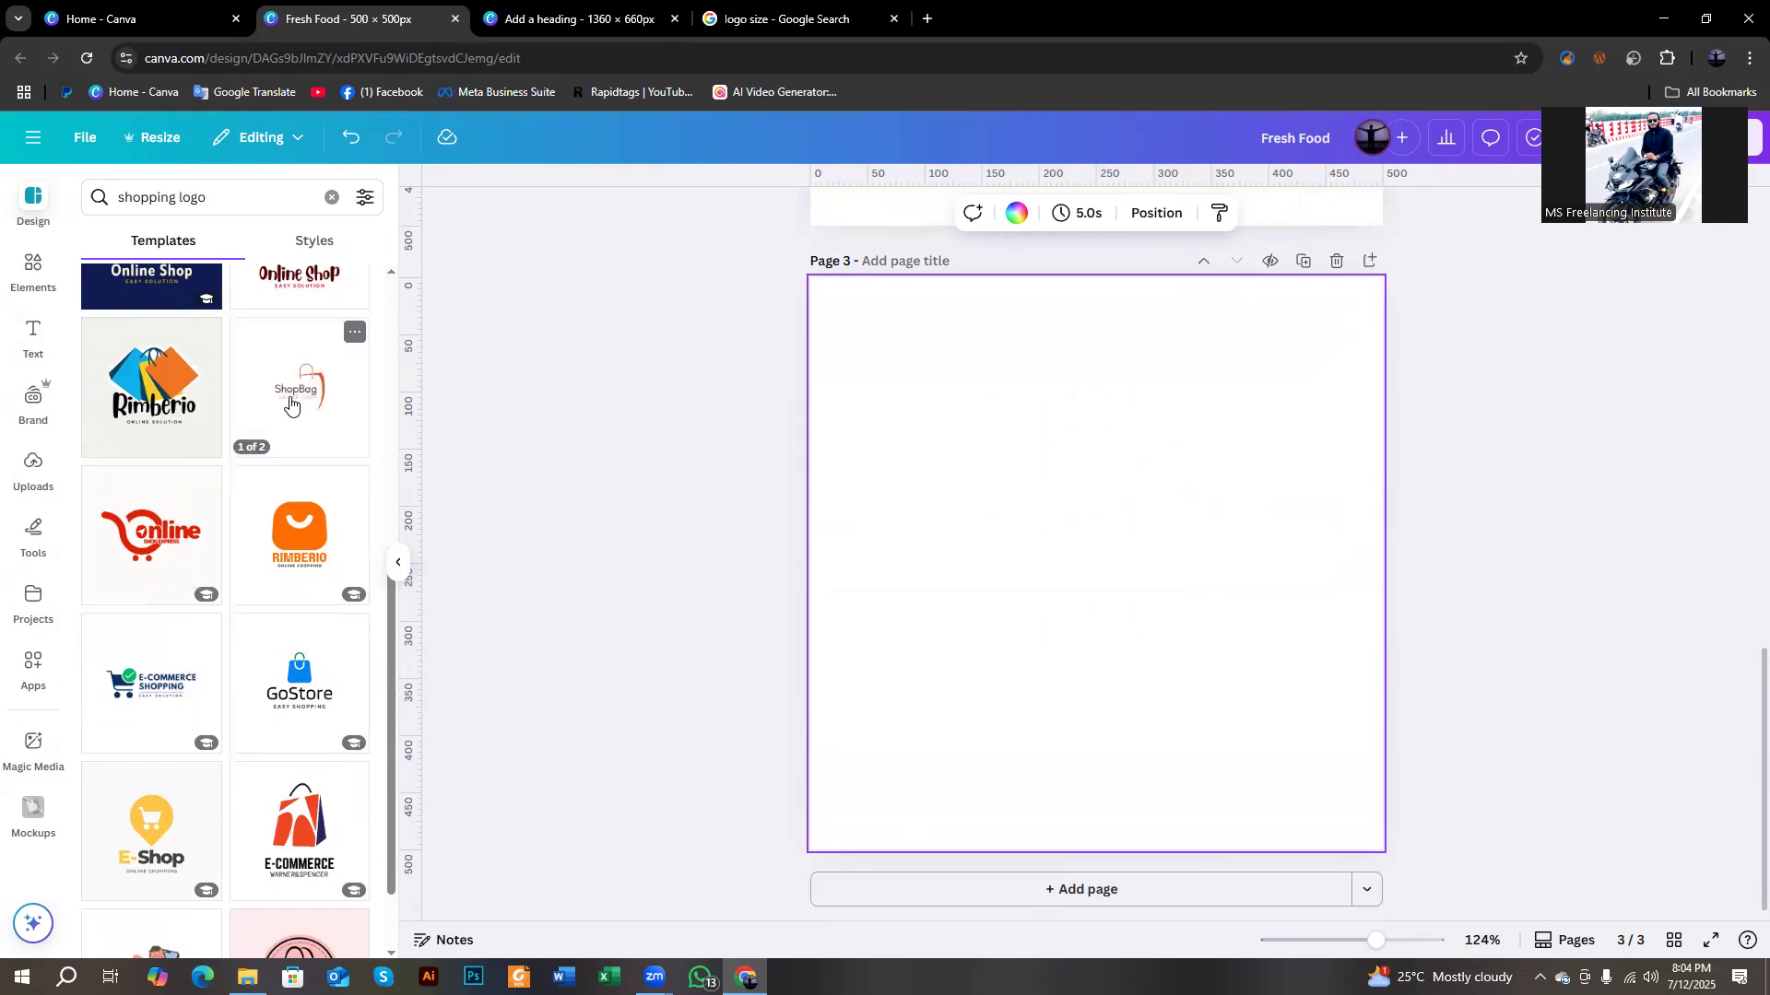
scroll(290, 403, "down", 4)
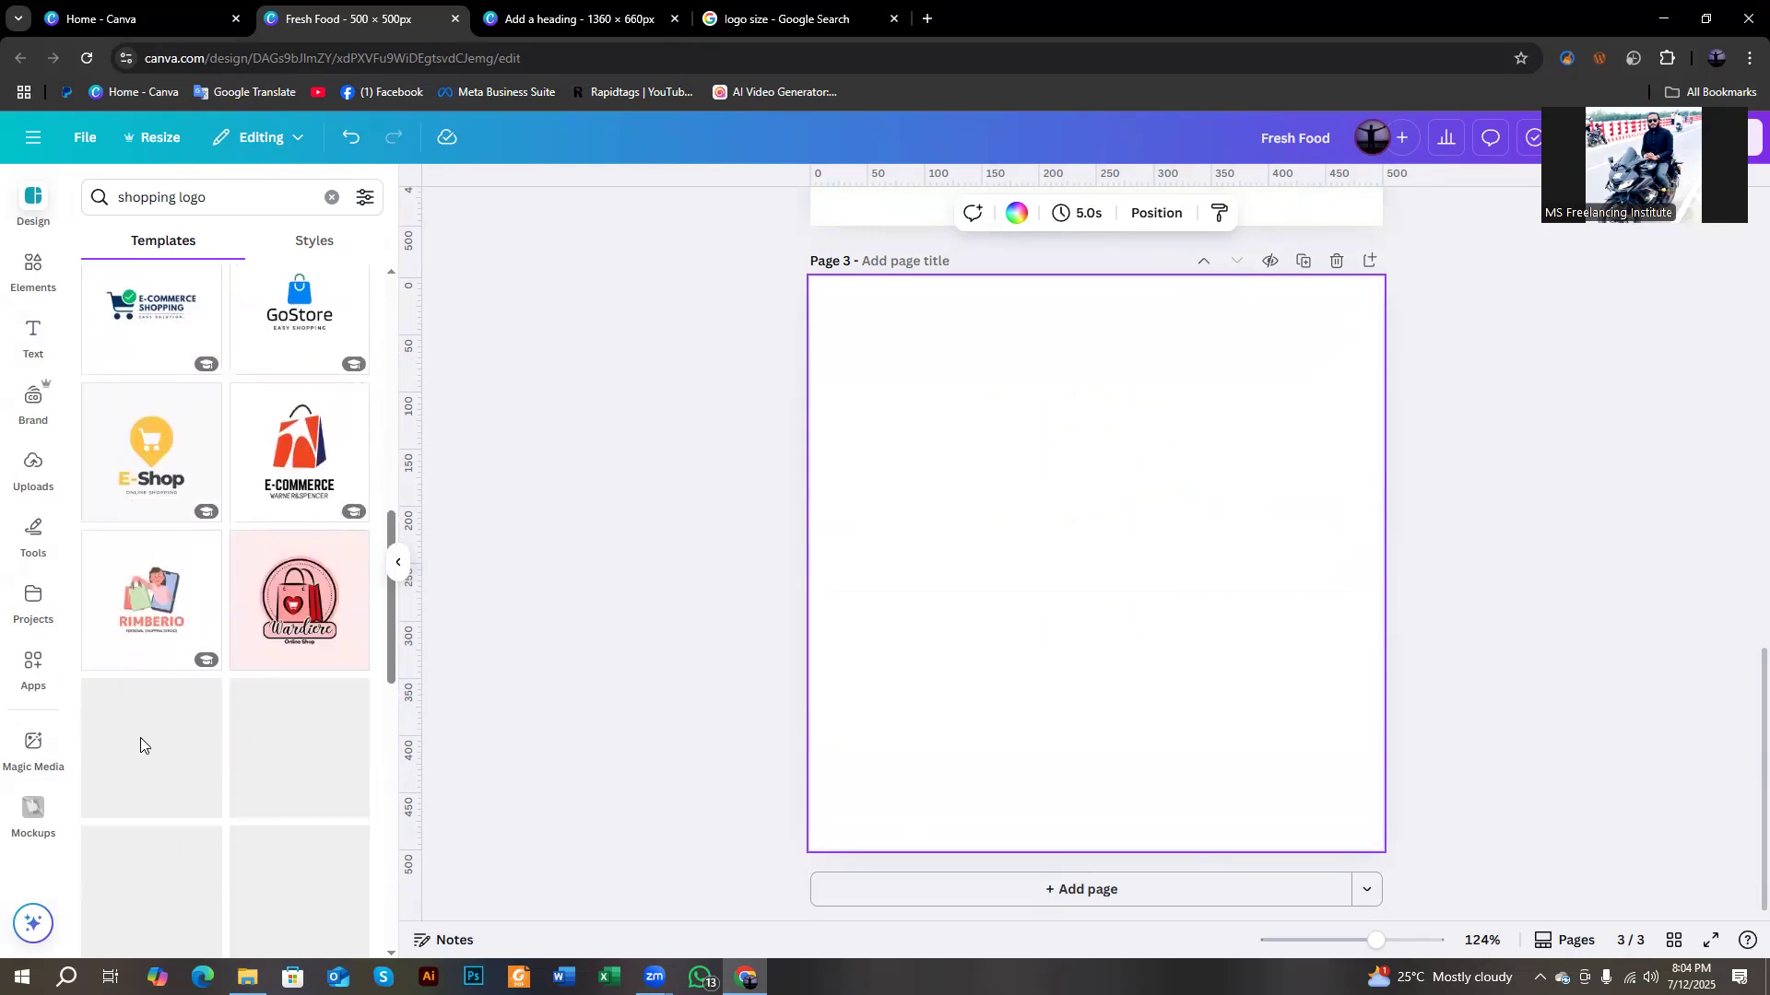
scroll(142, 742, "down", 2)
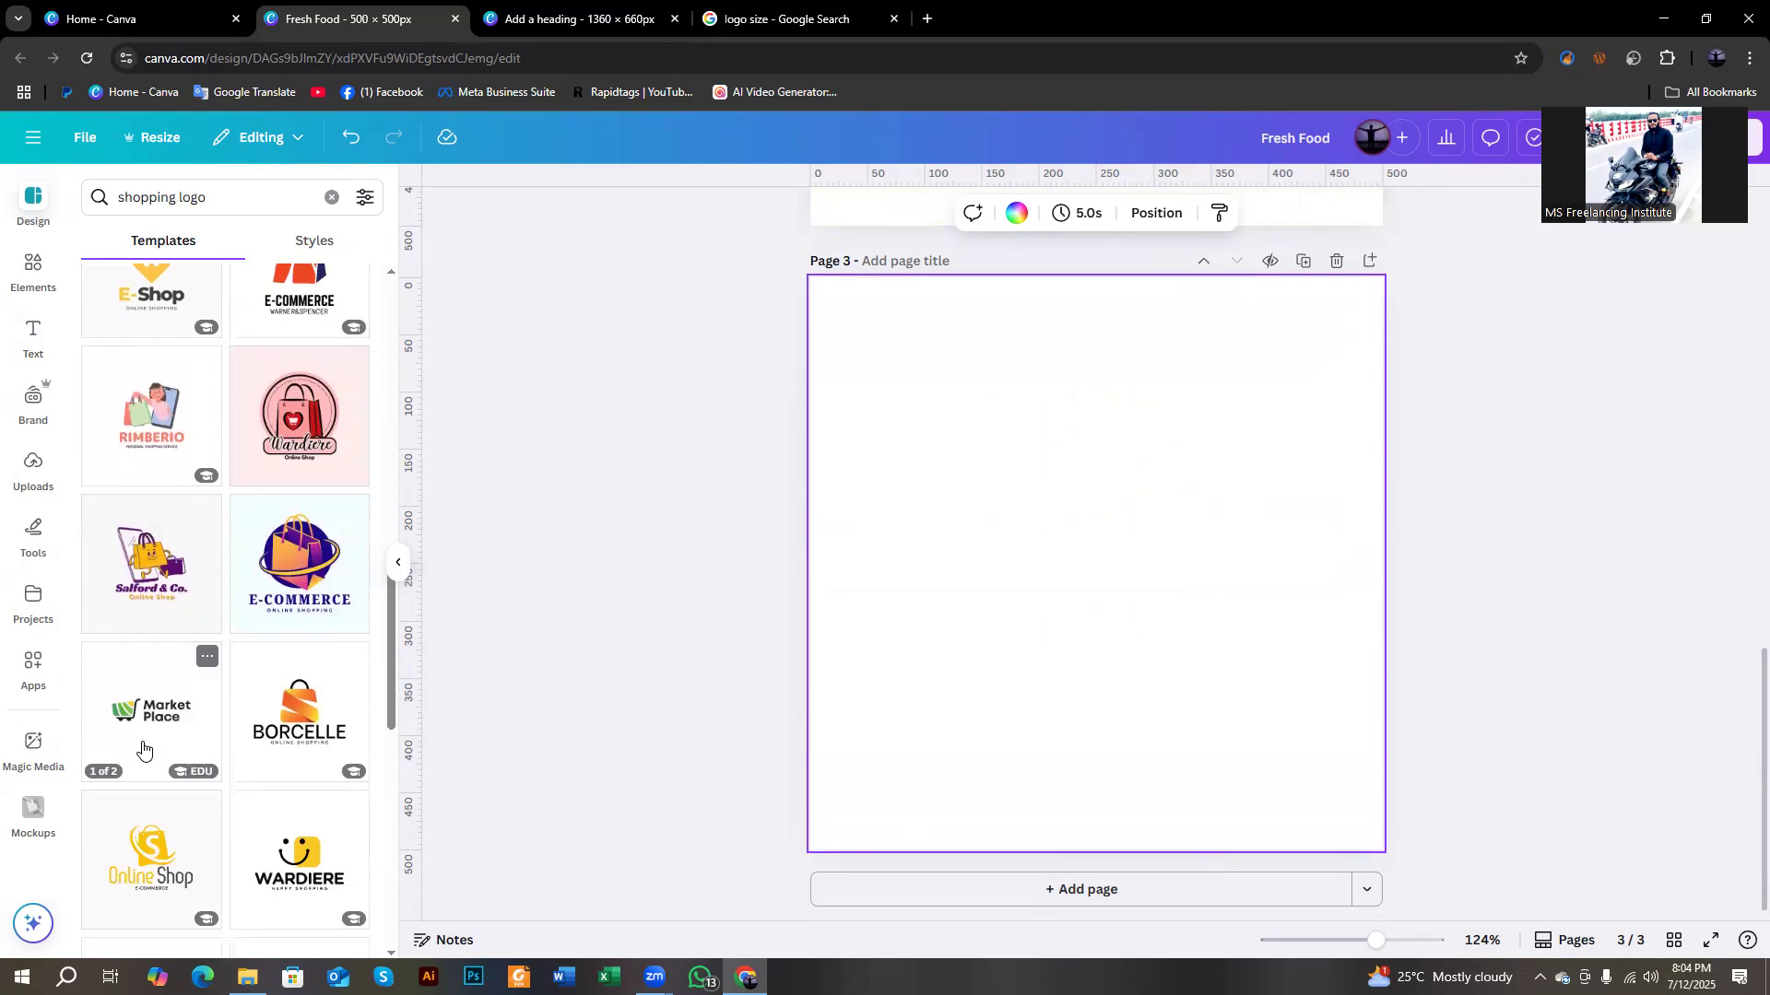
scroll(143, 748, "down", 5)
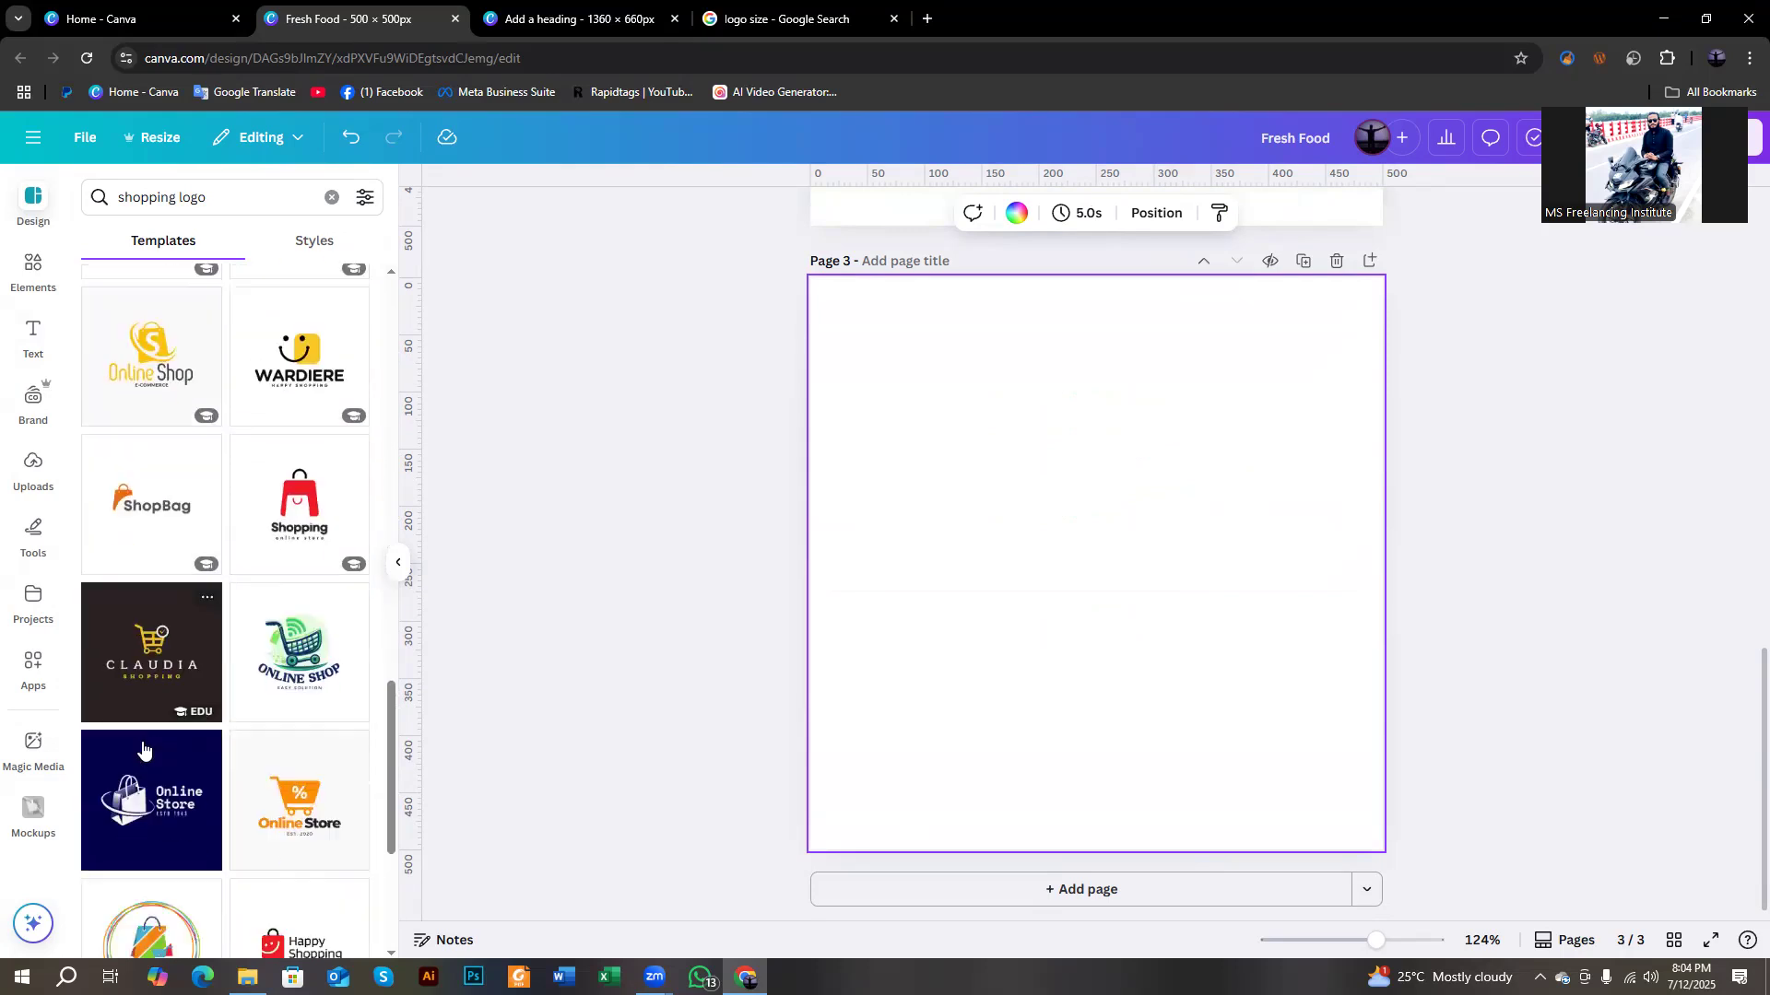
scroll(143, 749, "down", 2)
scroll(143, 748, "down", 1)
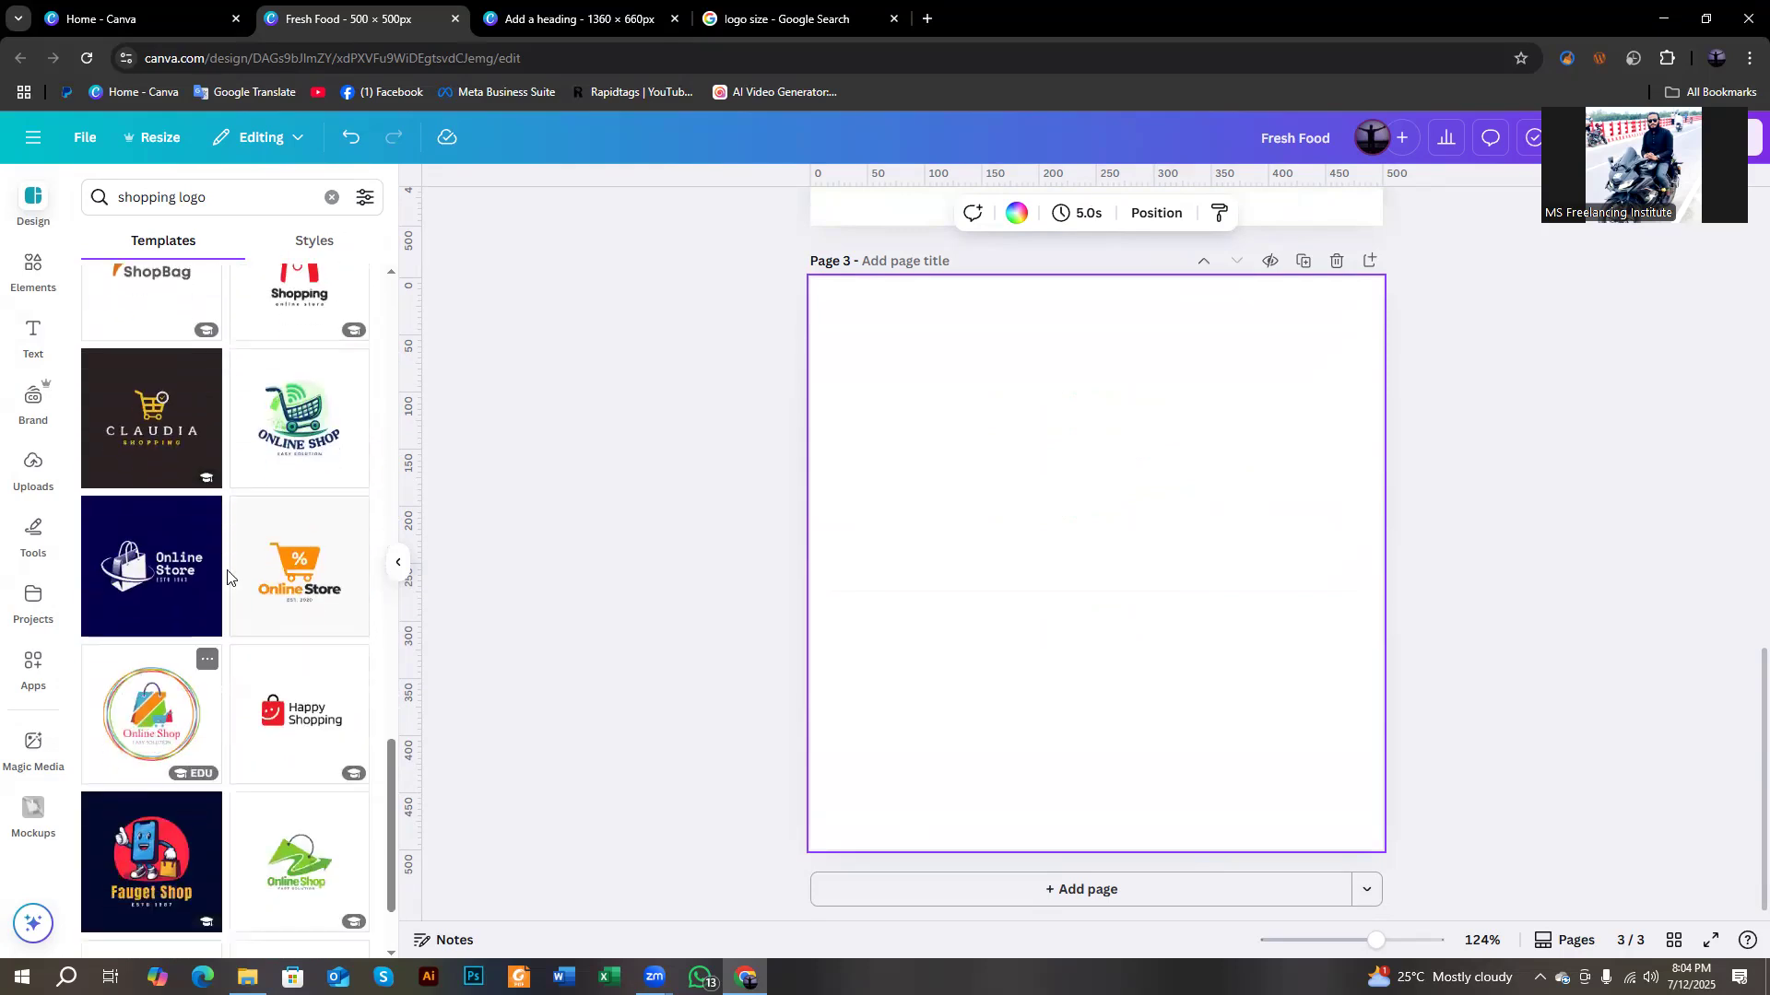
left_click(281, 442)
left_click(723, 595)
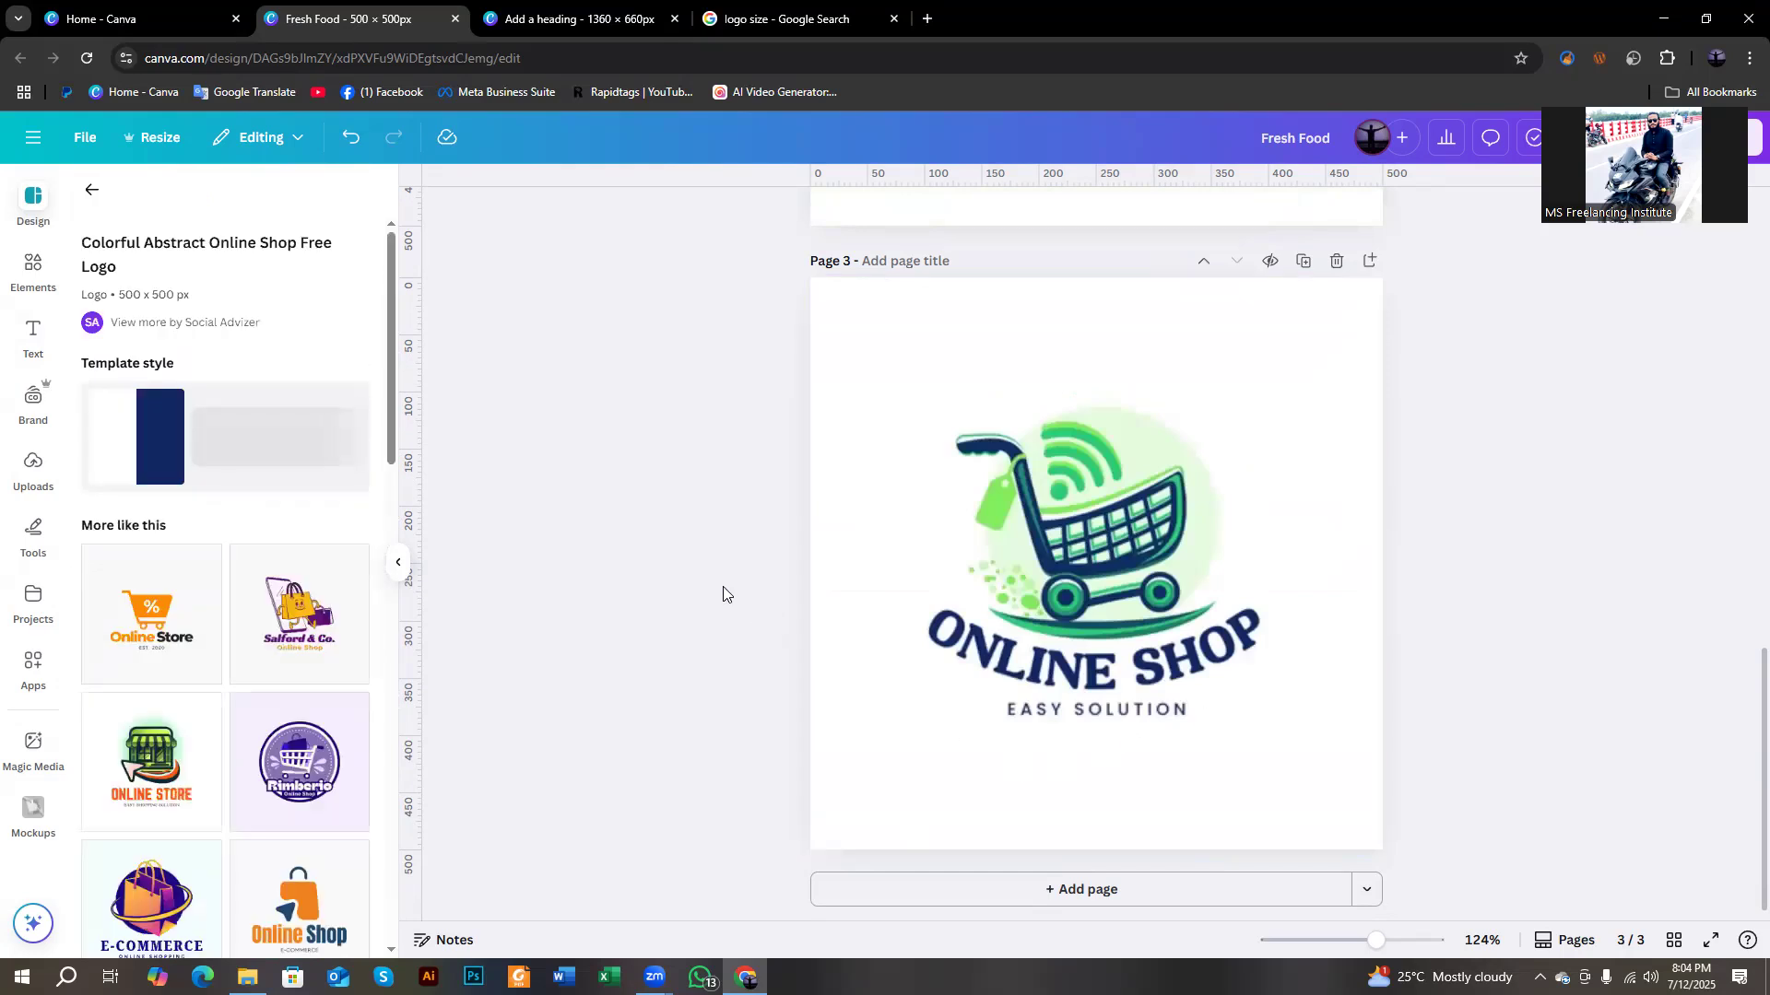
Replace the curved "ONLINE SHOP" text on page 3 with "TAYEBA SHOP".
left_click(1128, 513)
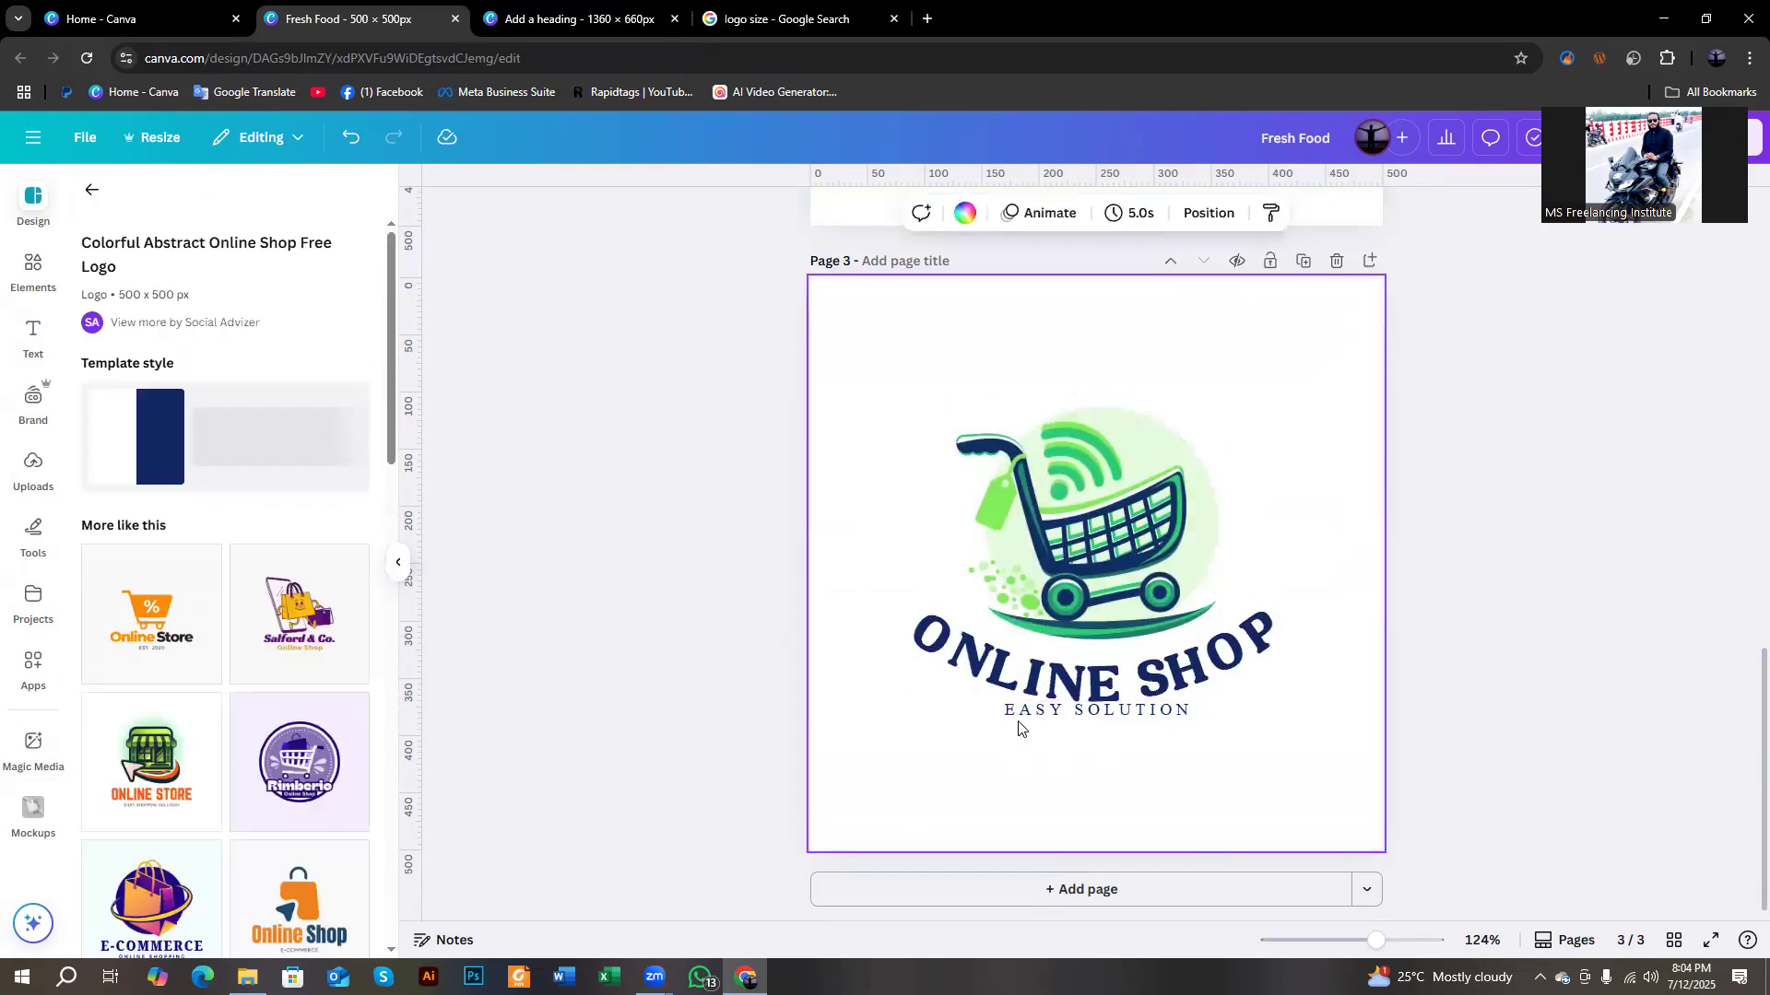
double_click(1076, 666)
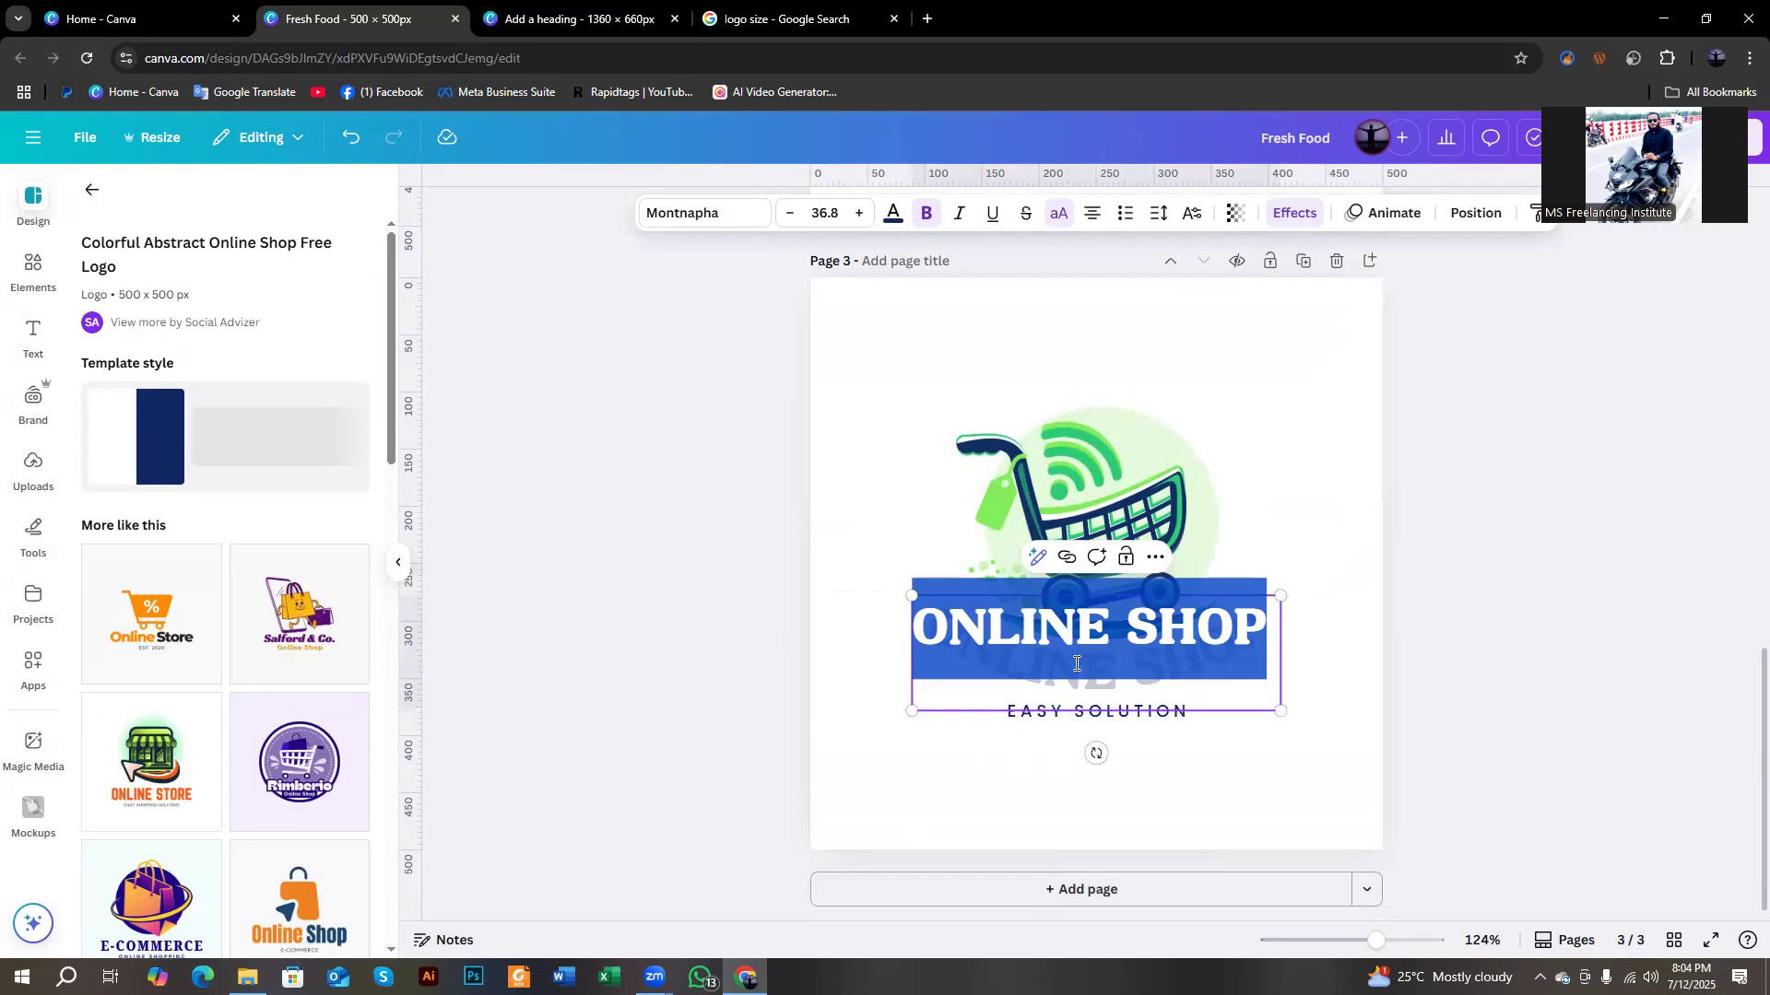
type("TAYE")
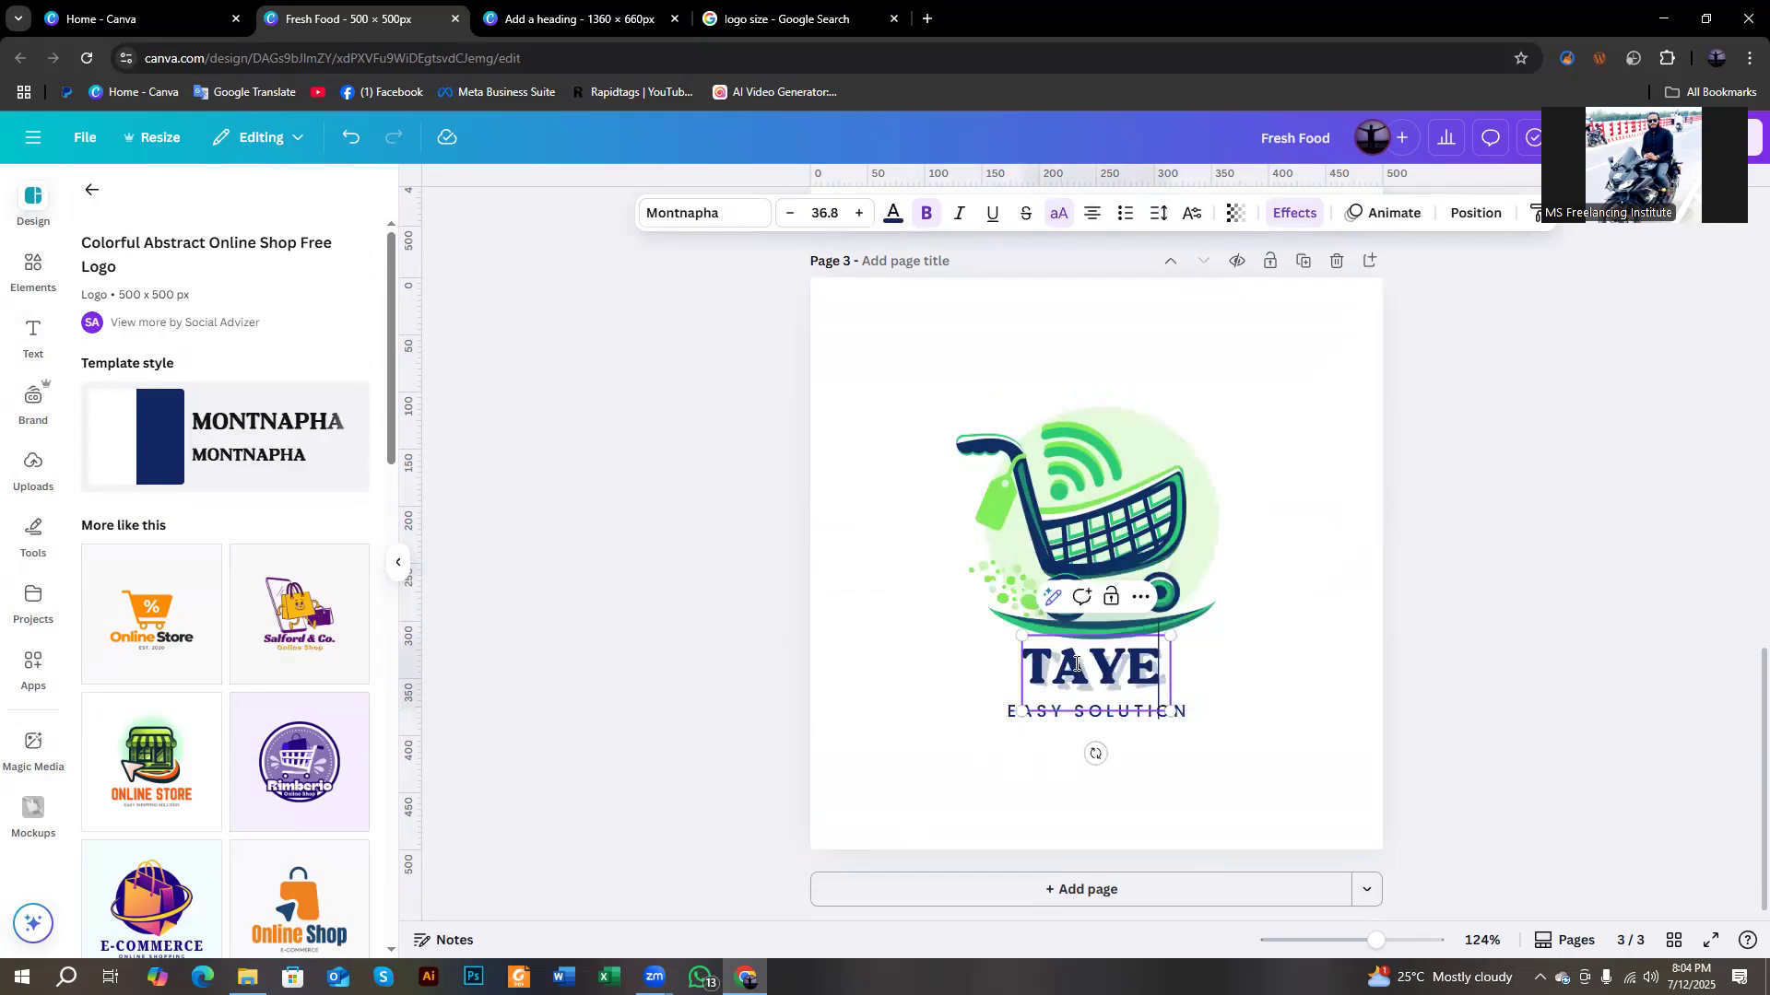
type("BA SHOP")
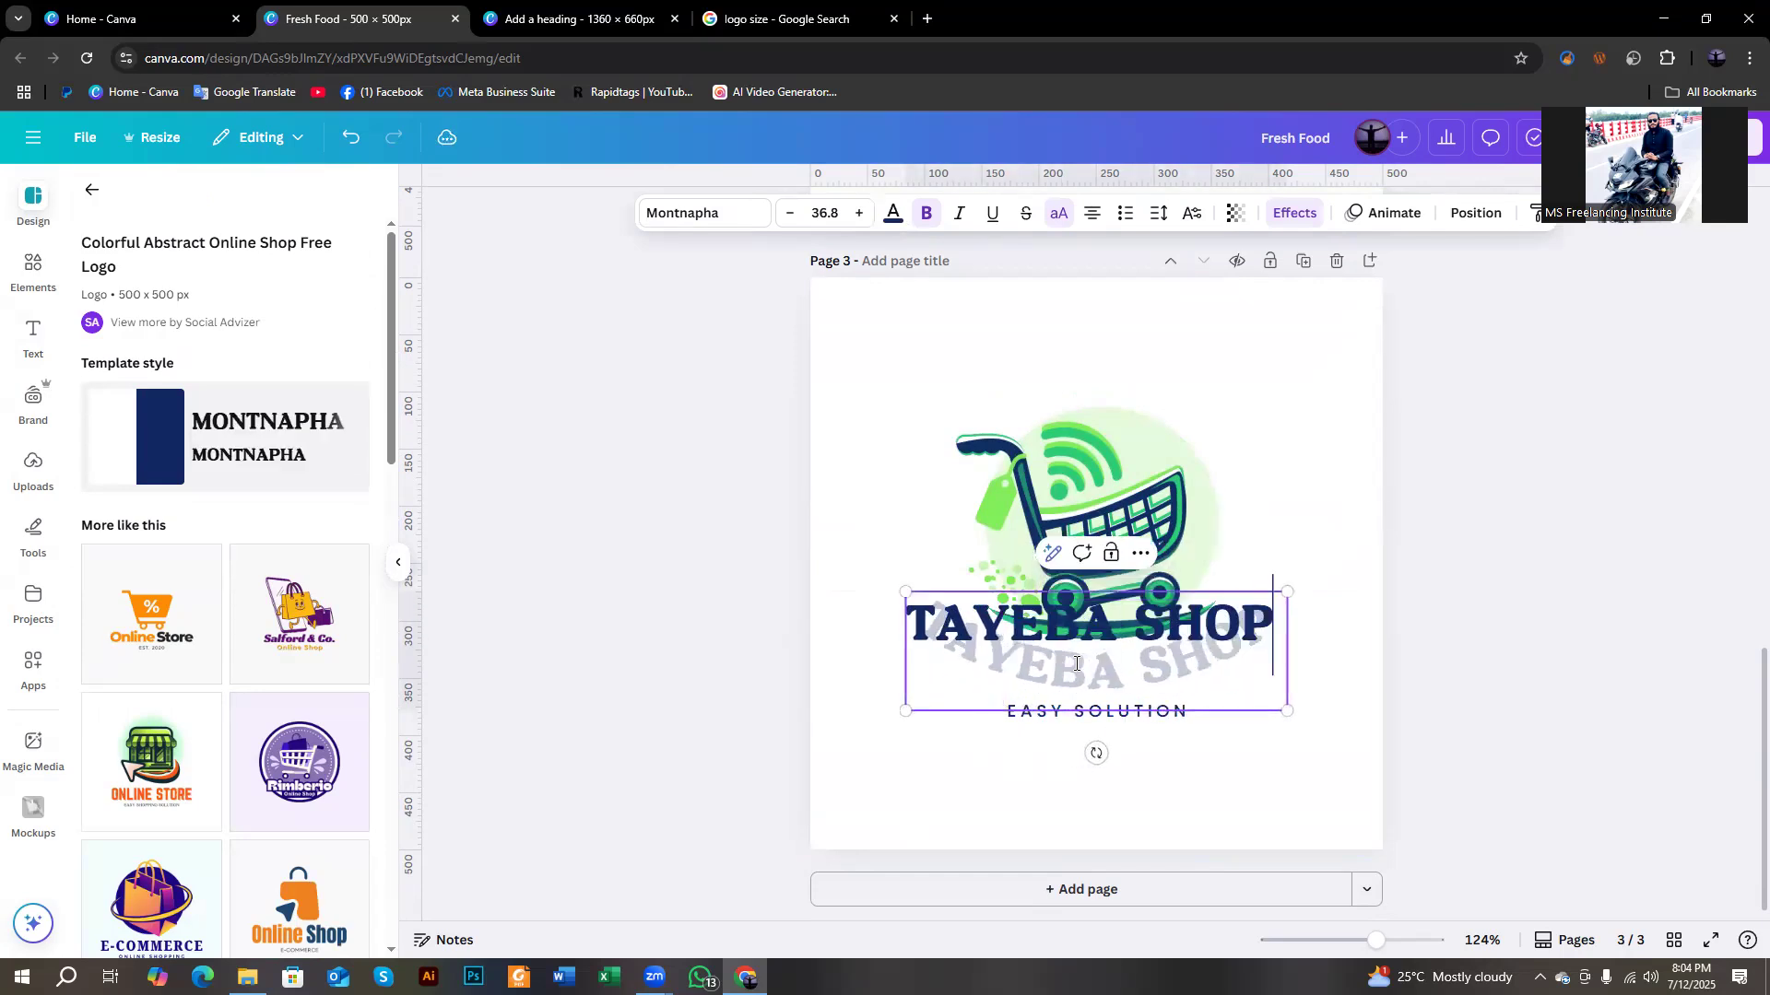
left_click(1521, 645)
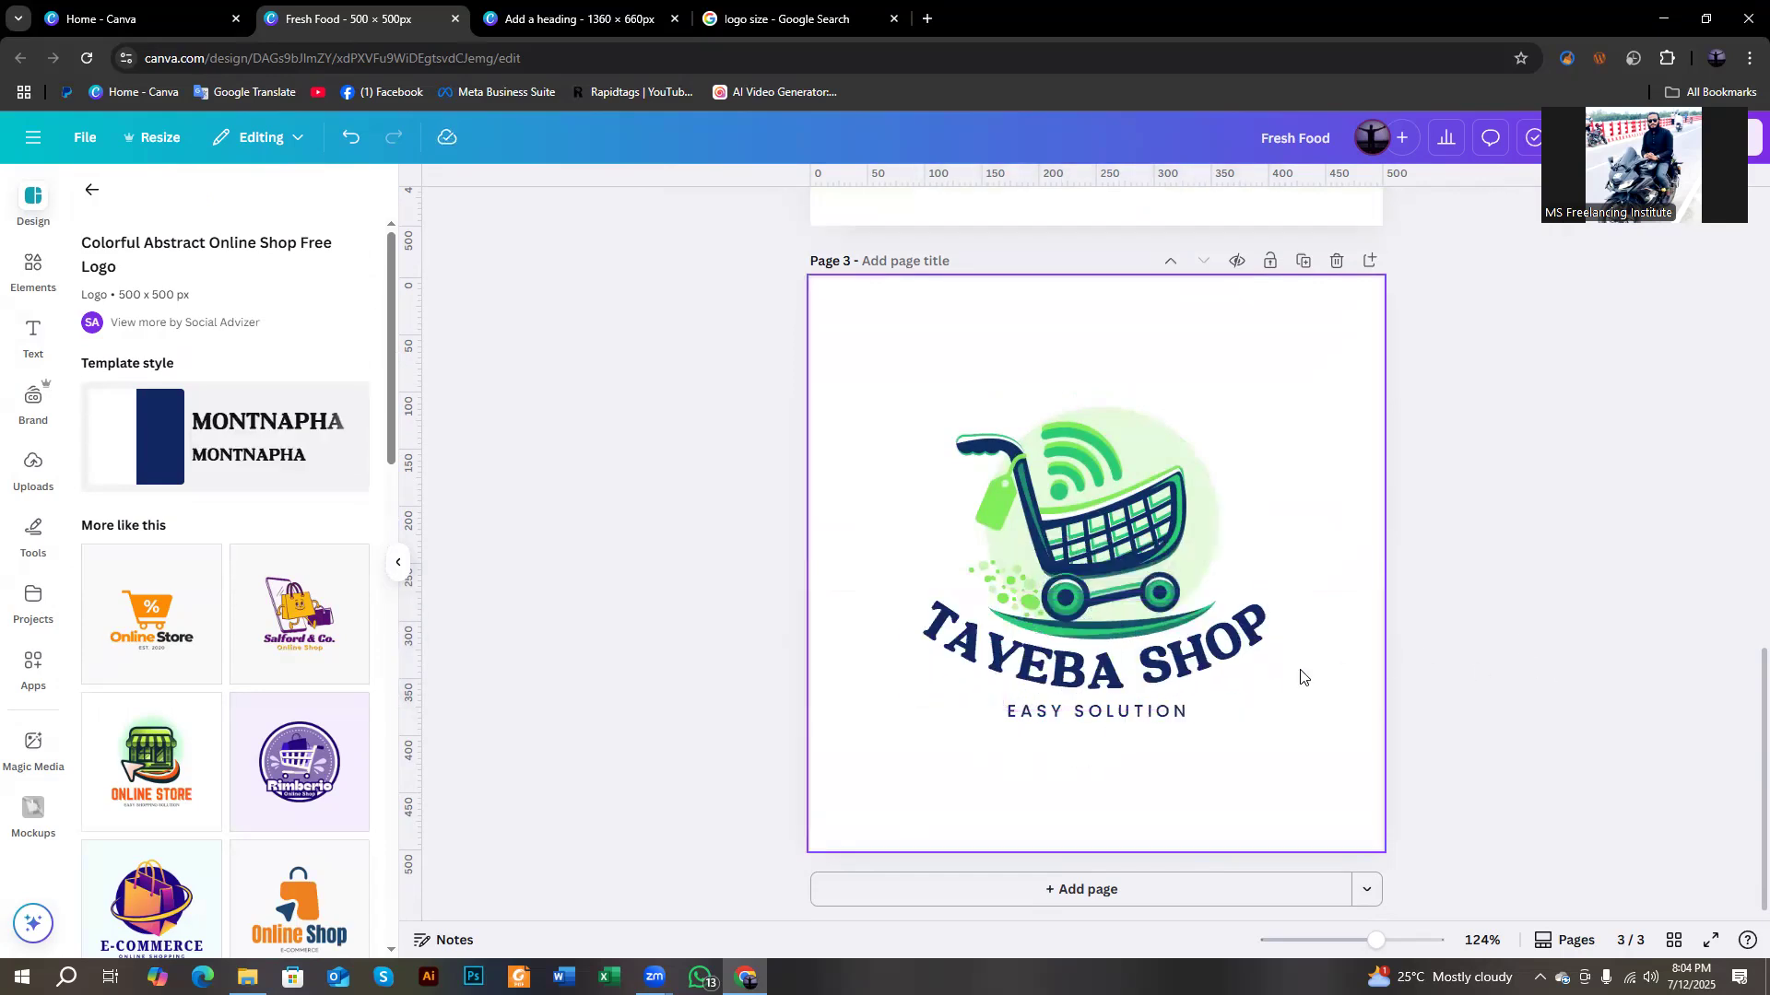
Change the "EASY SOLUTION" tagline below the curved shop name to "BEST EVER".
double_click(1156, 713)
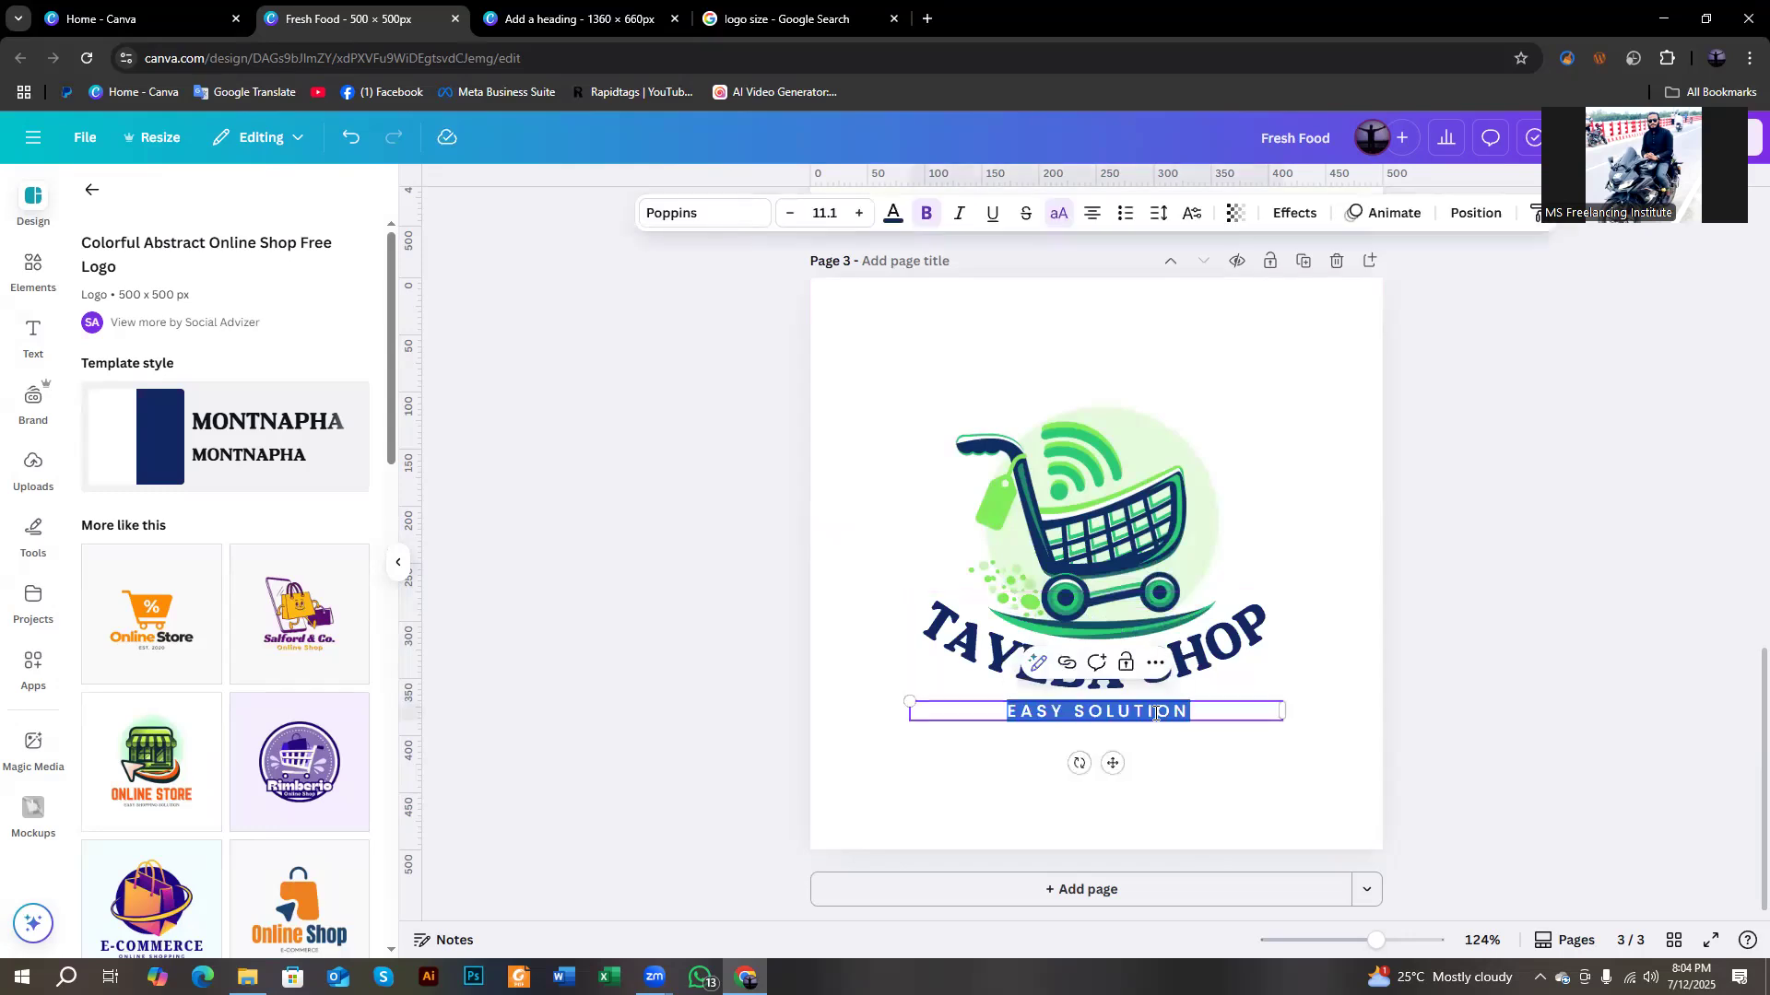
type("BEST ")
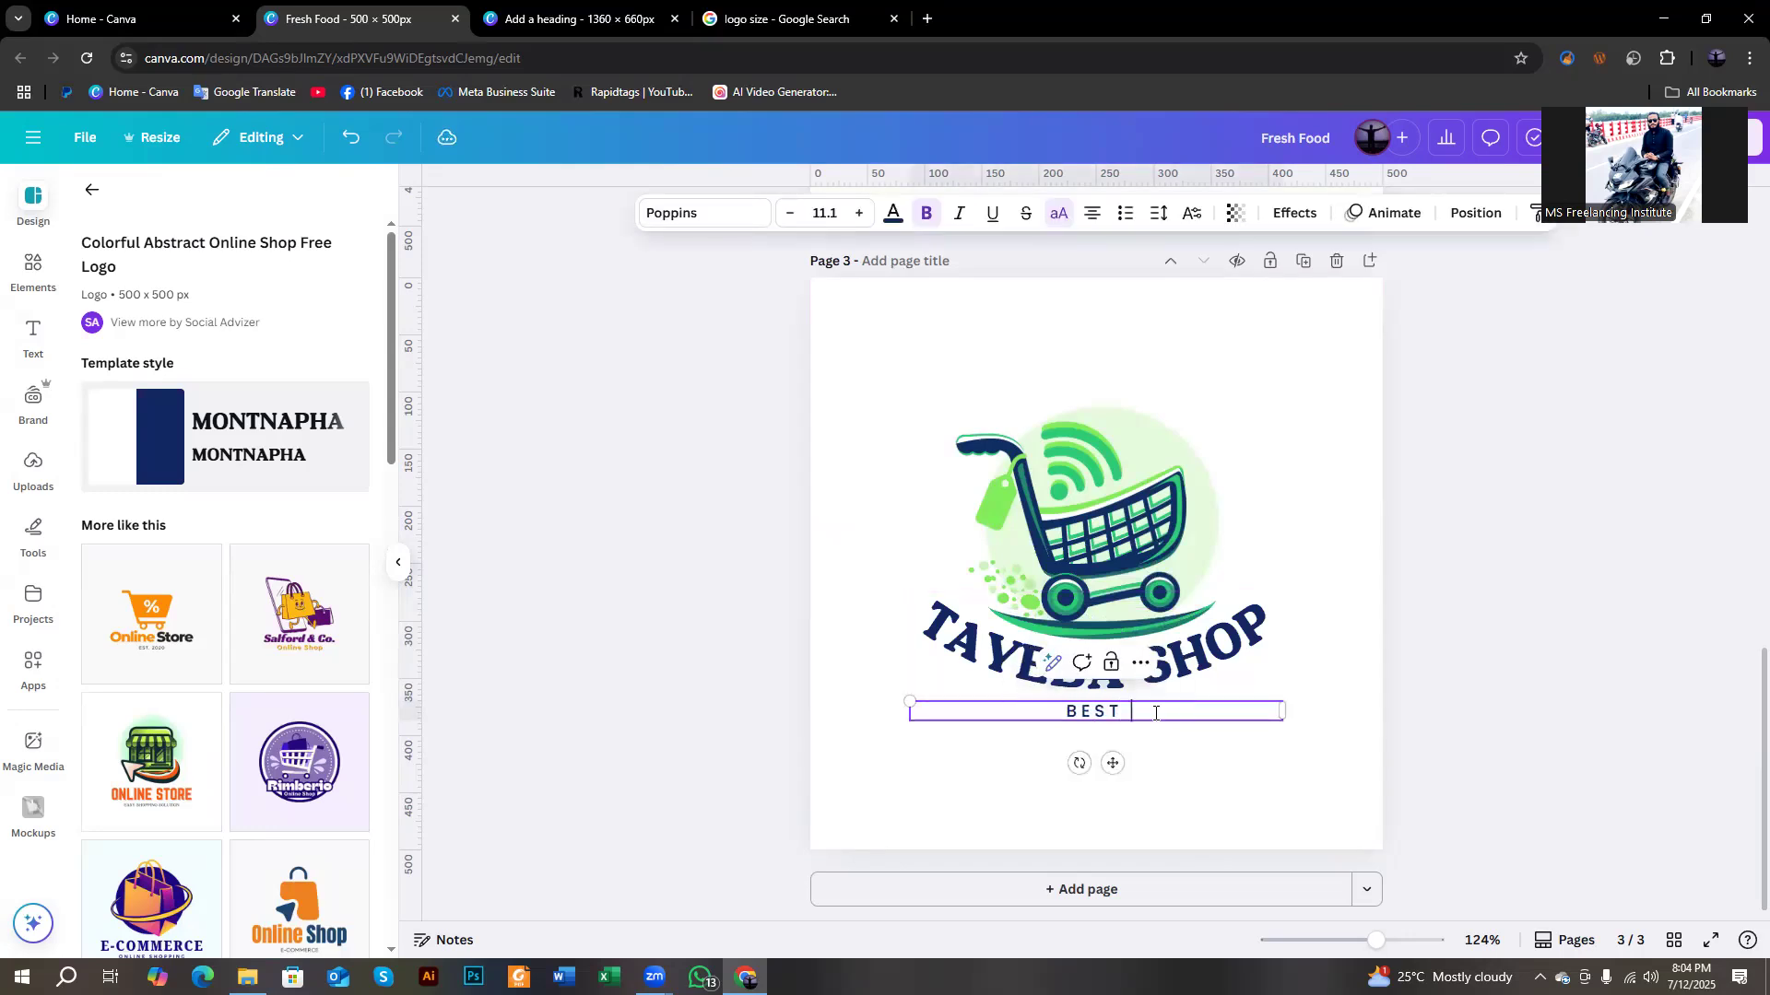
type("EVER")
left_click(1556, 622)
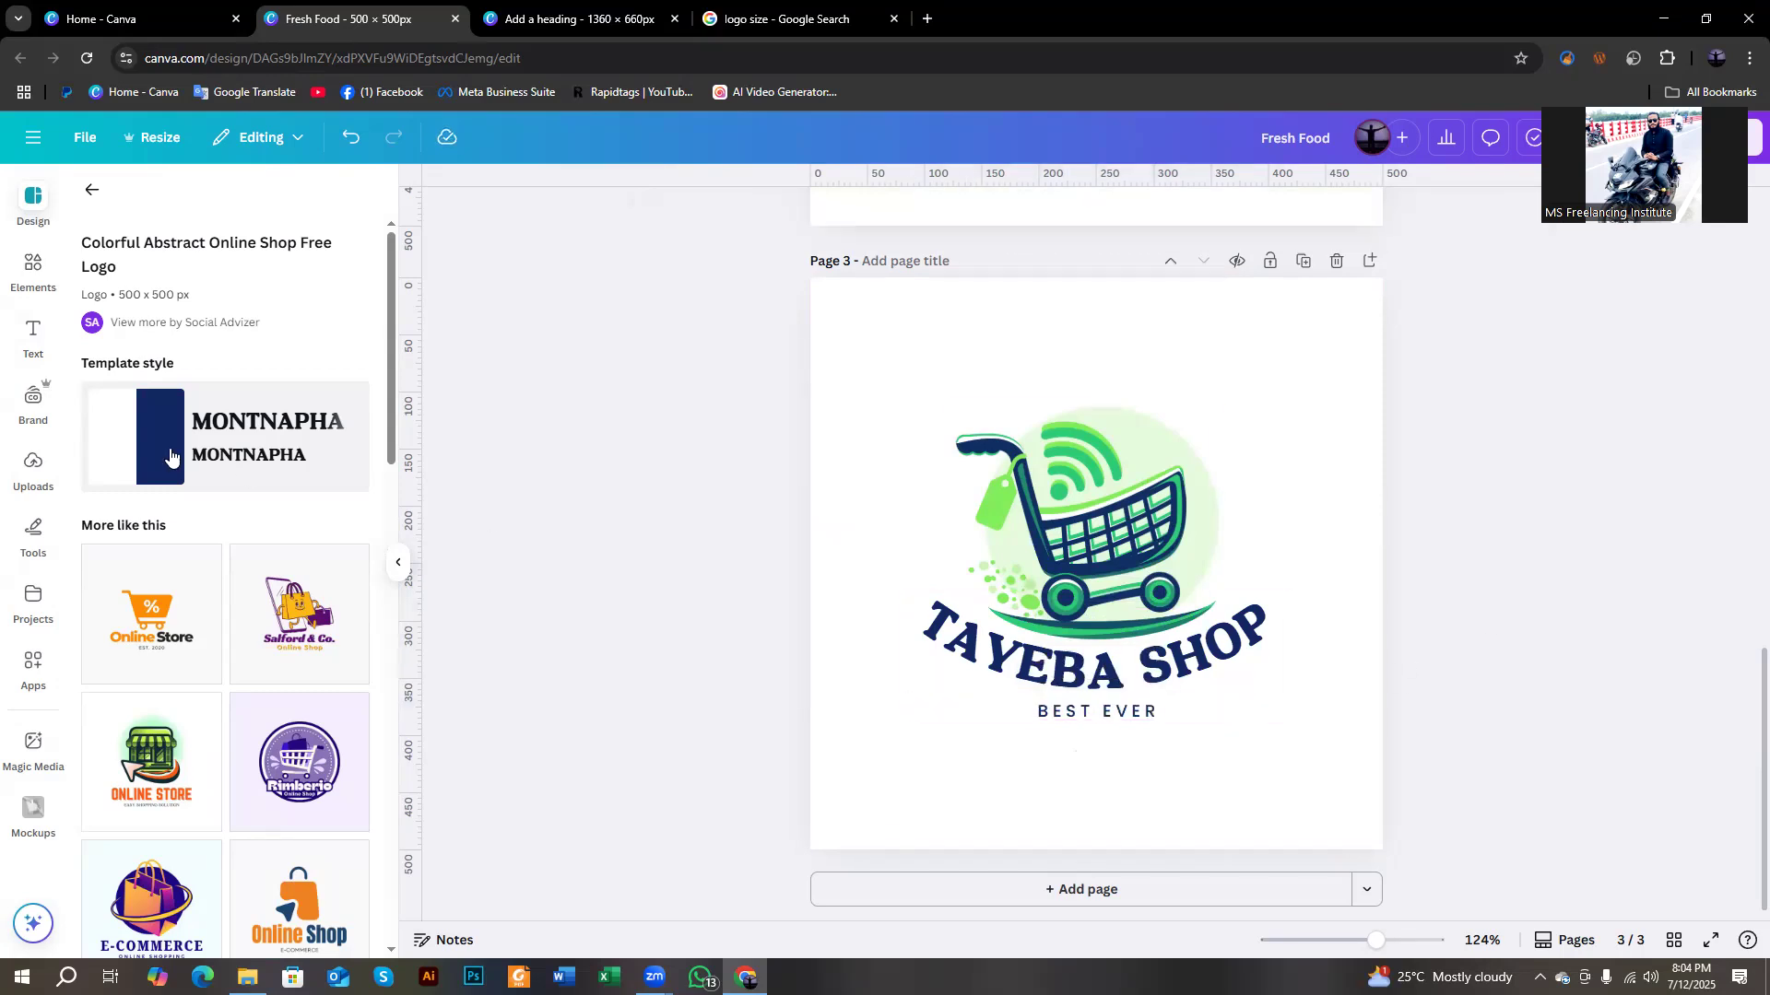
Search the elements for "shopping" and show all matching graphics.
left_click(33, 267)
left_click(106, 203)
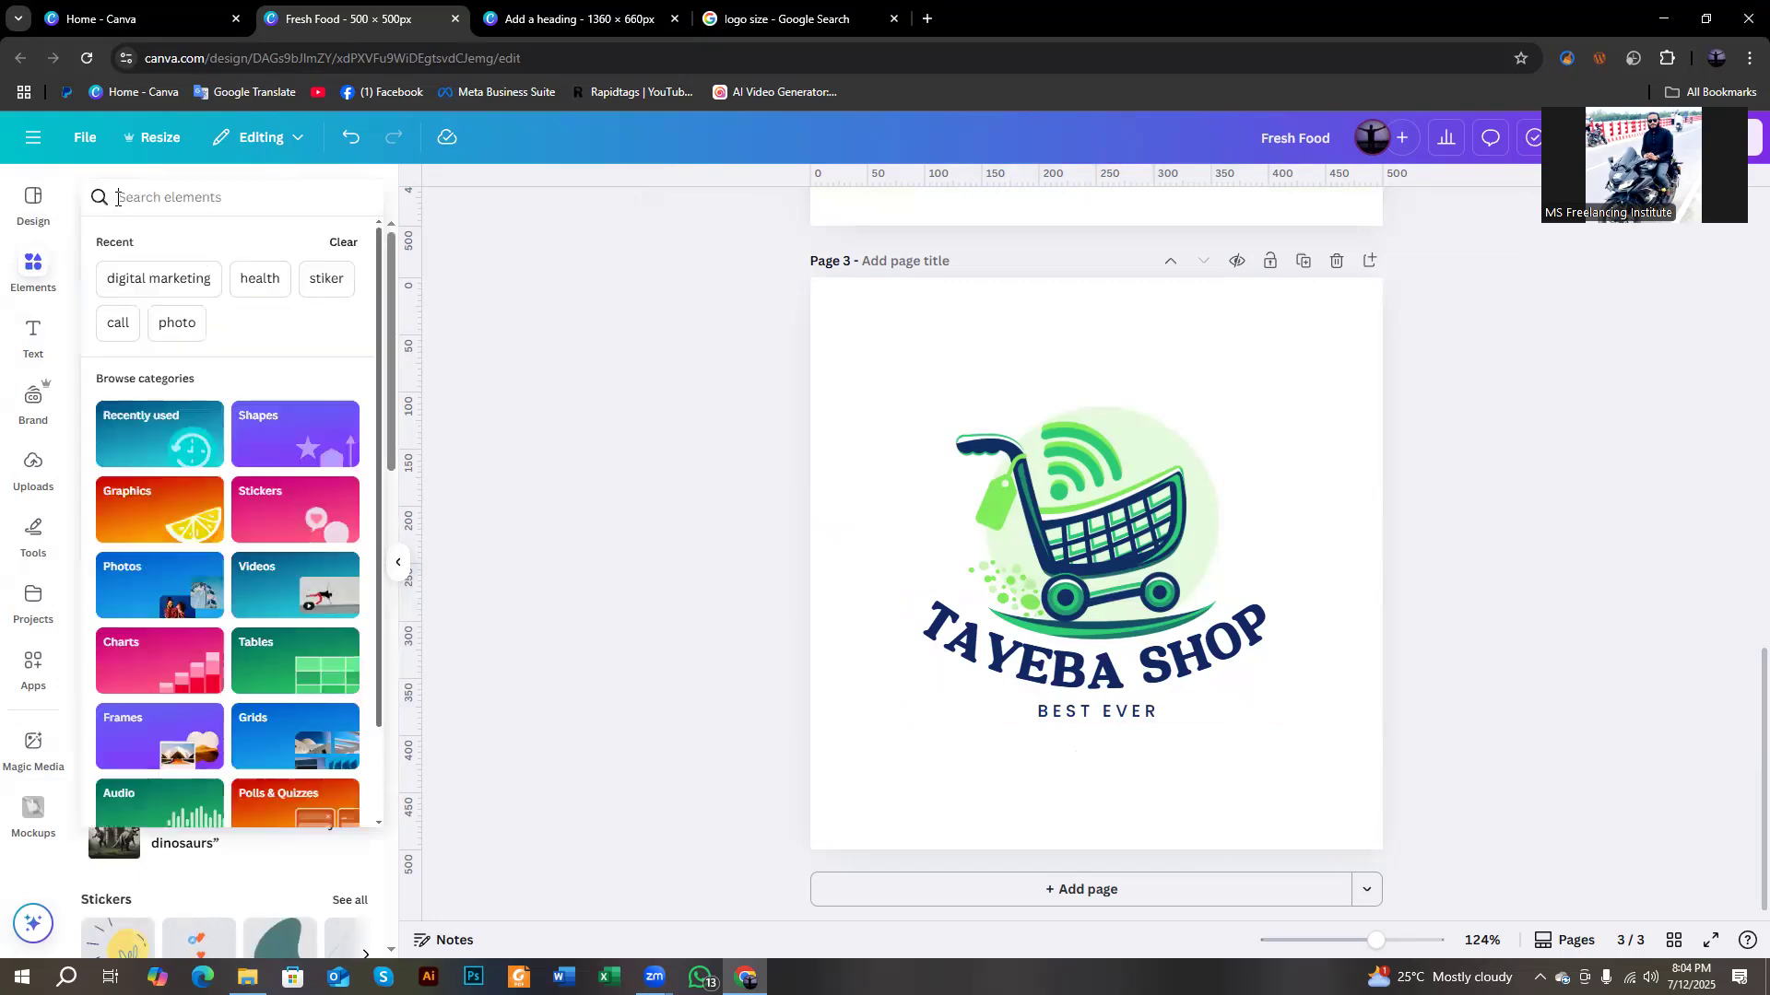
type("sh")
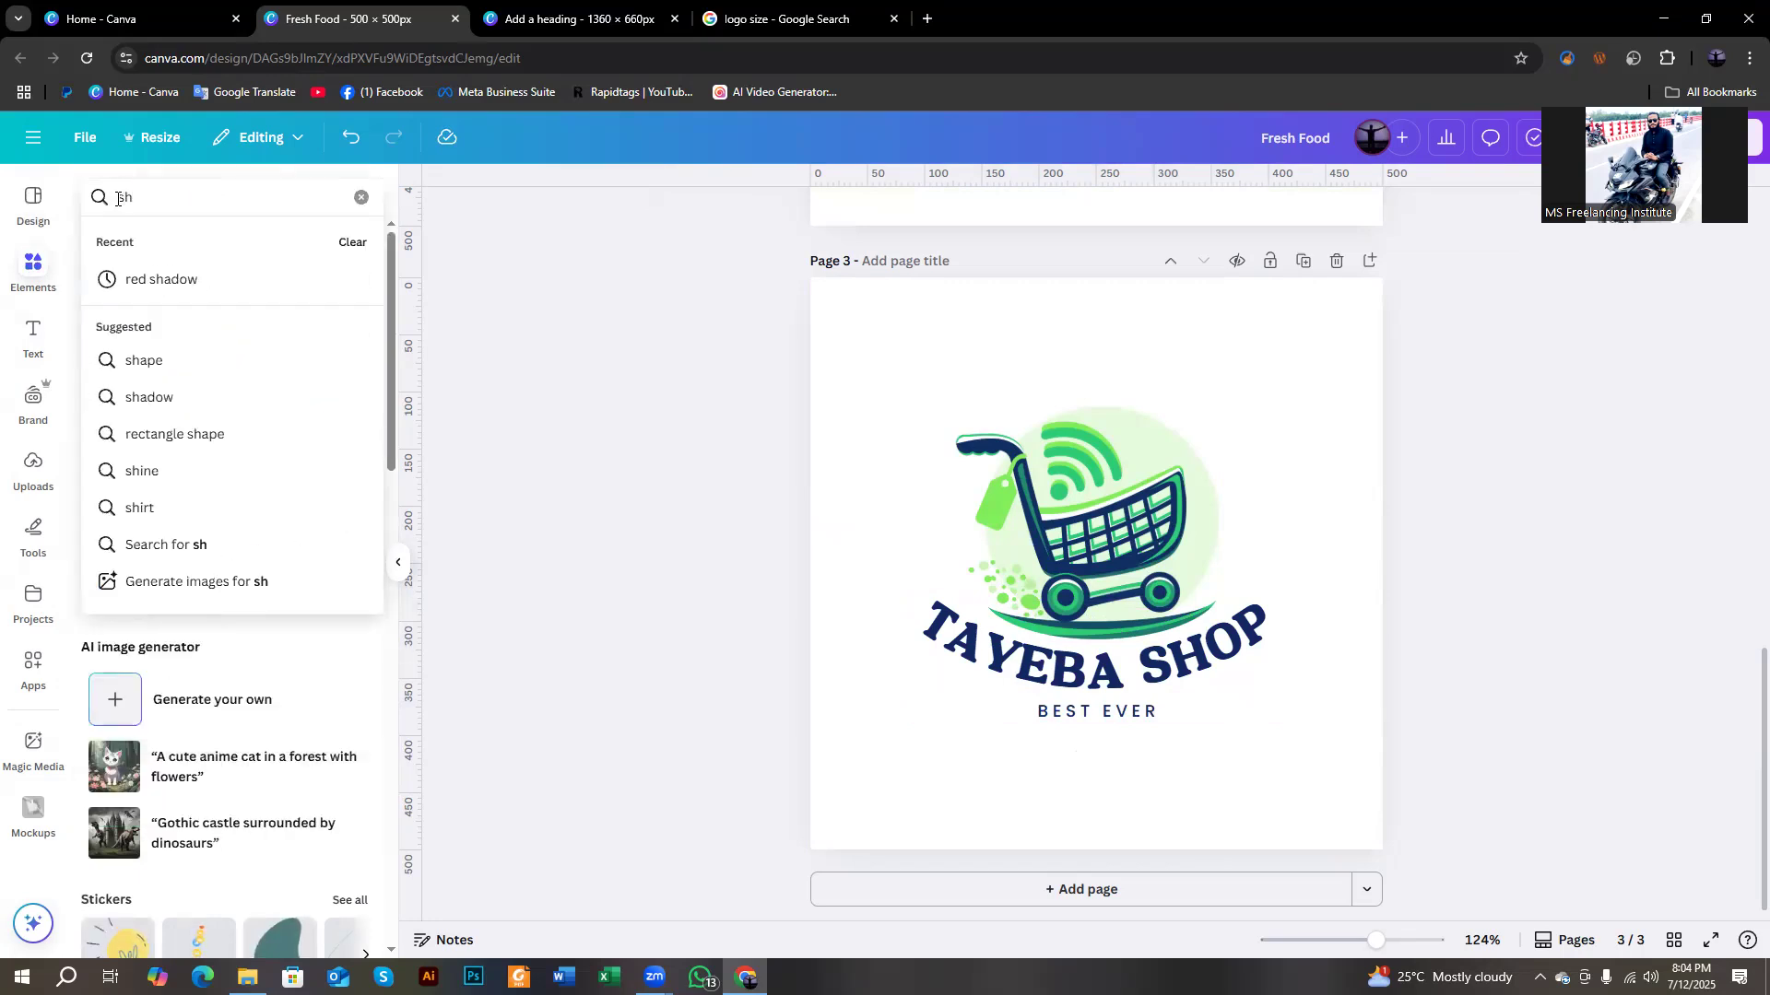
type("opping")
key("Return")
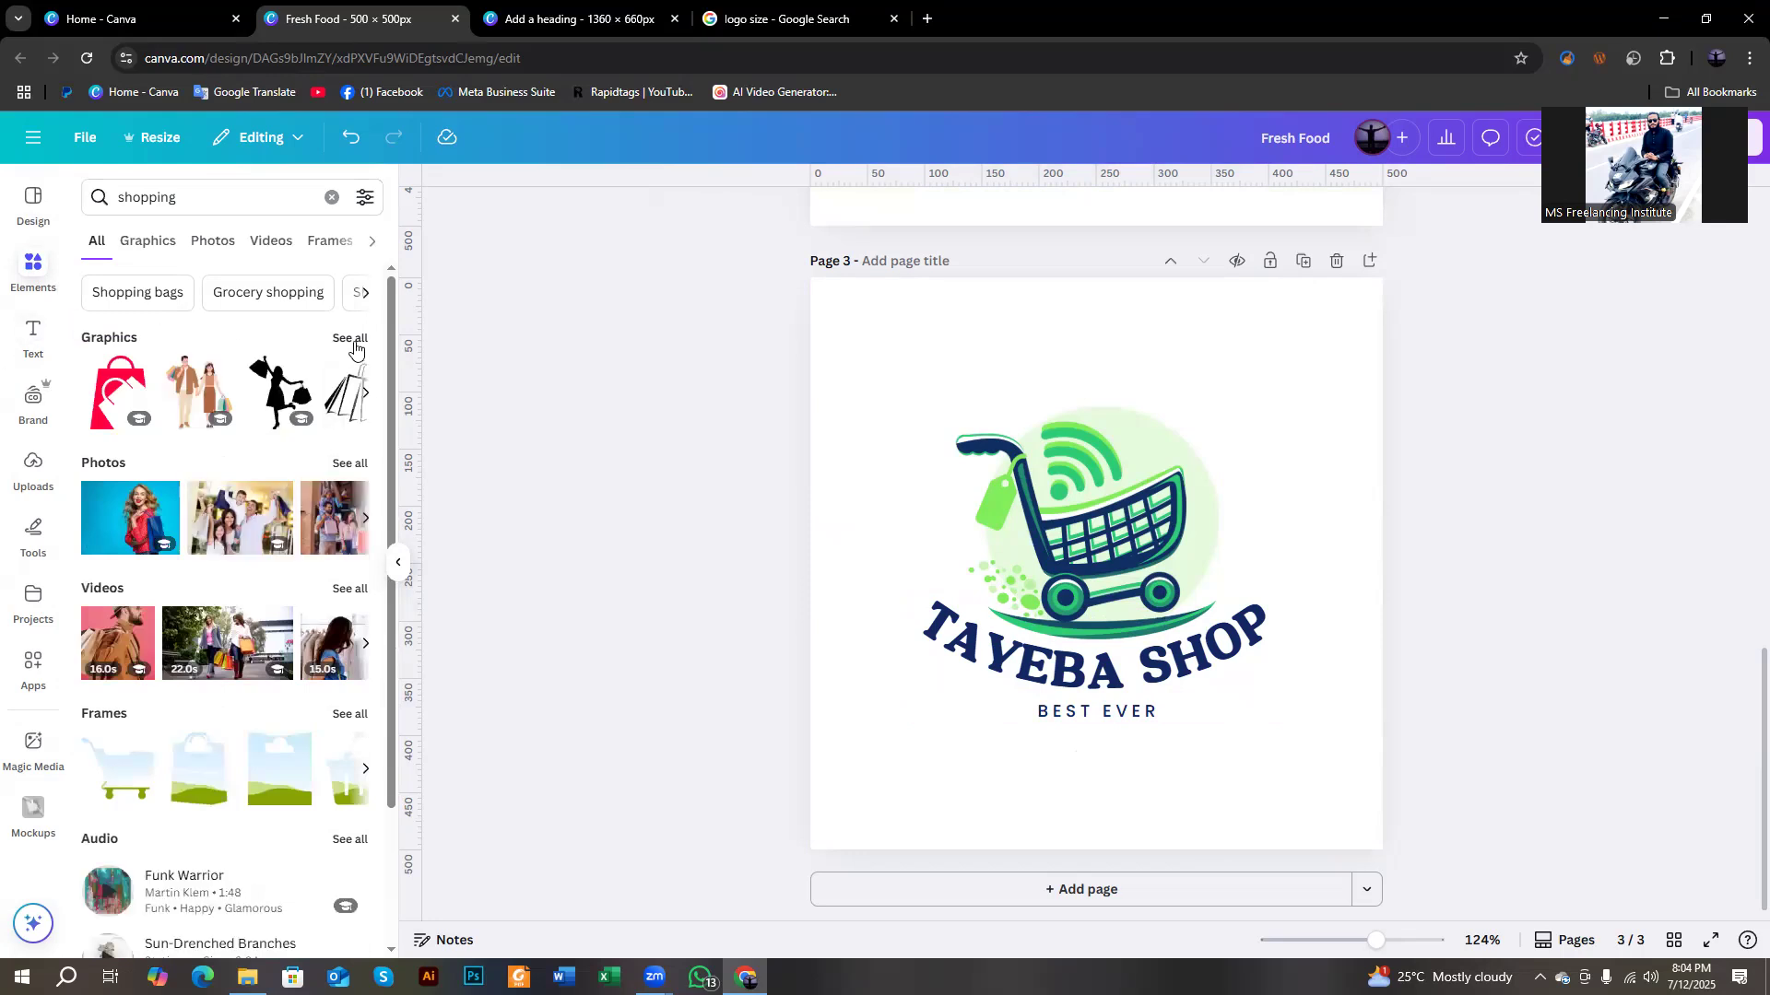
left_click(351, 339)
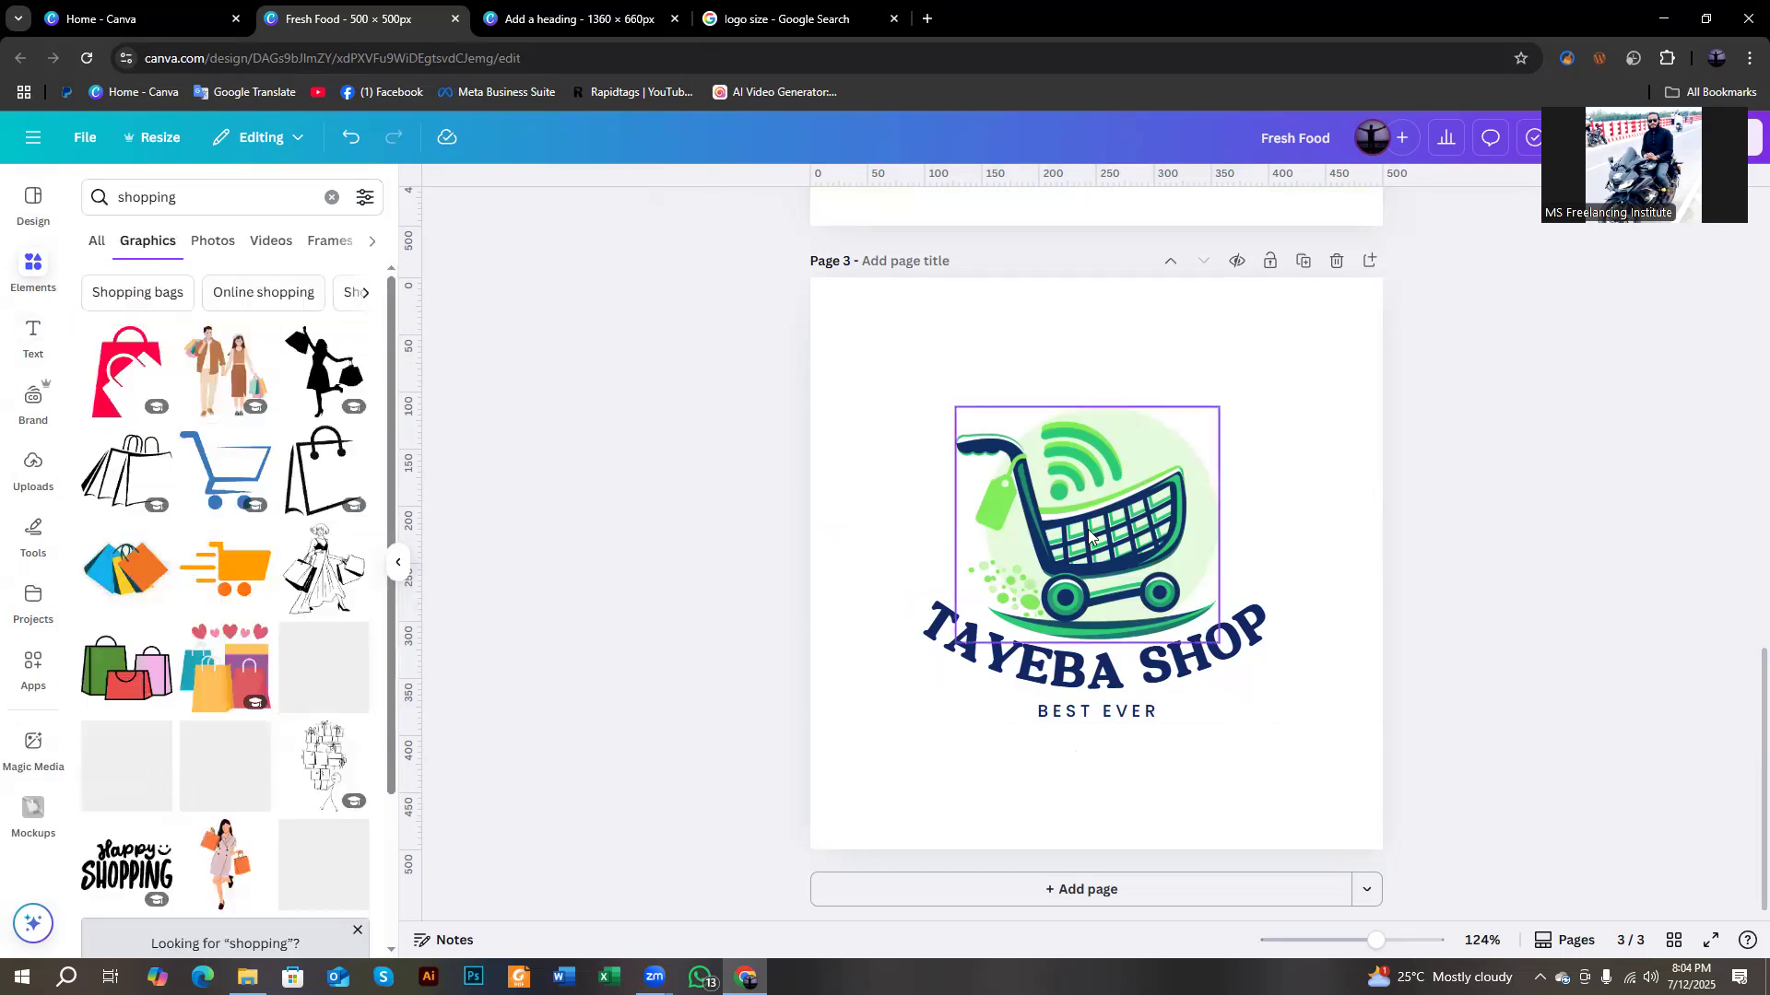
Look through the shopping graphics for a new illustration and delete the green and navy cart from page 3.
scroll(175, 634, "down", 1)
scroll(175, 634, "down", 2)
scroll(215, 573, "up", 3)
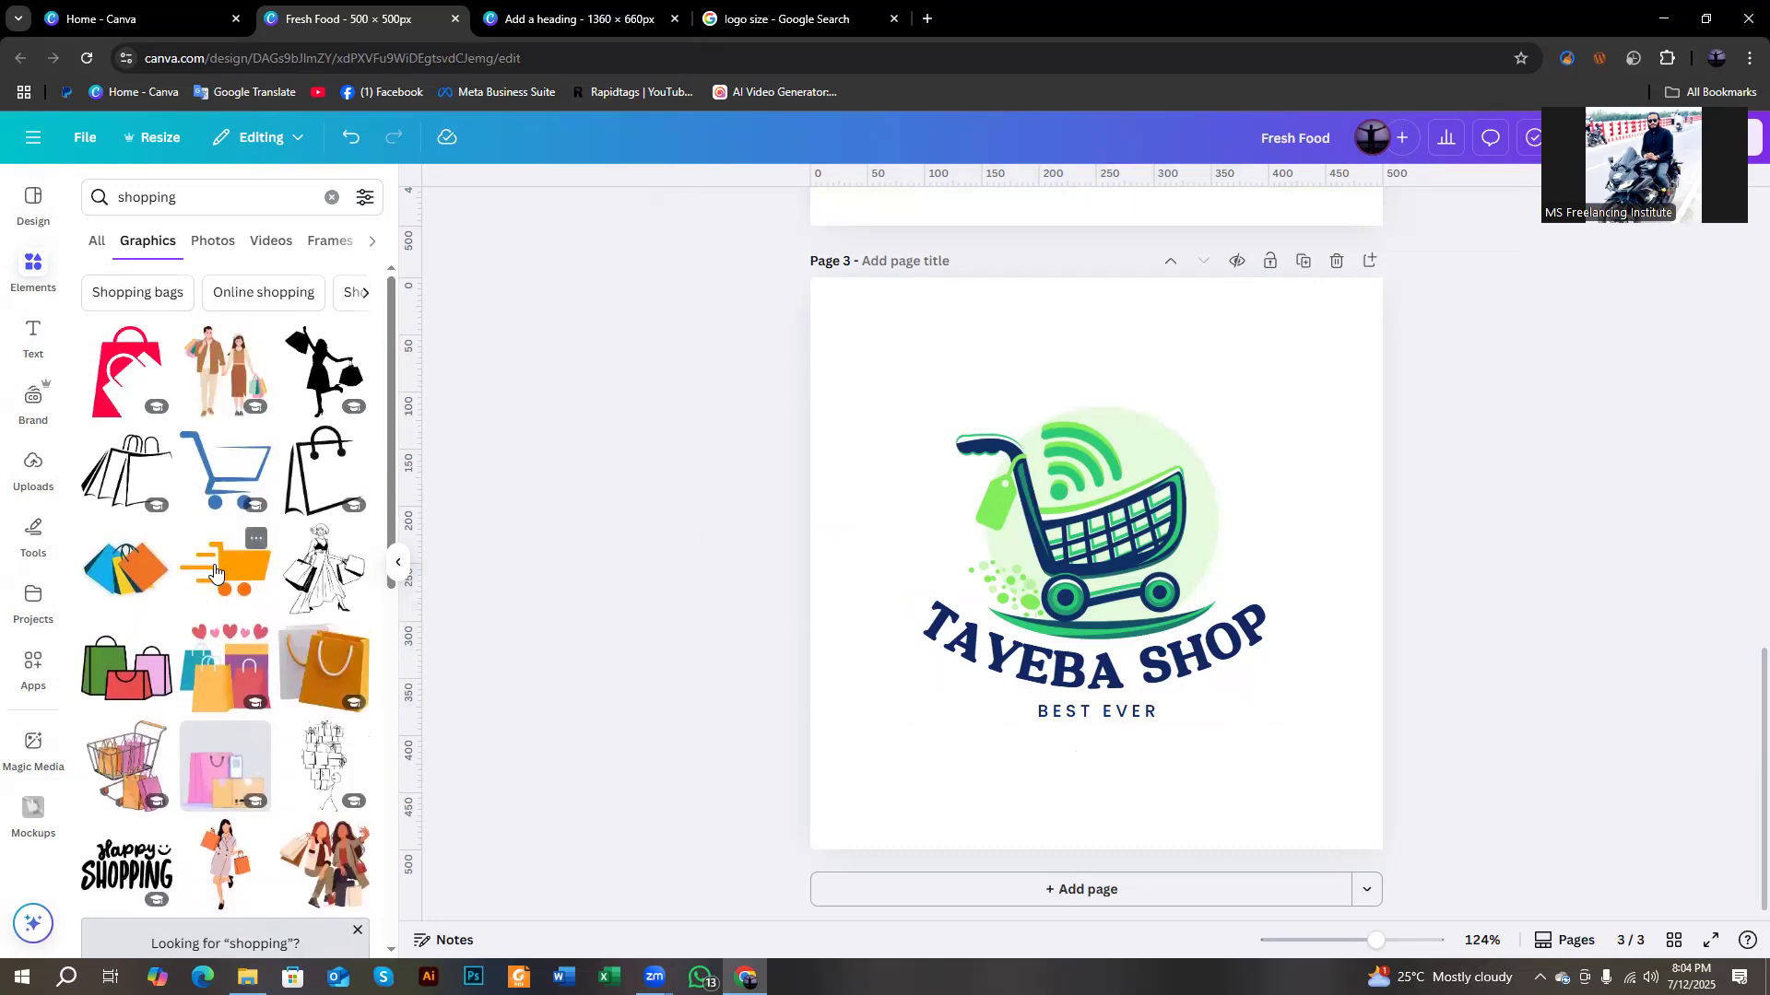
scroll(215, 571, "down", 5)
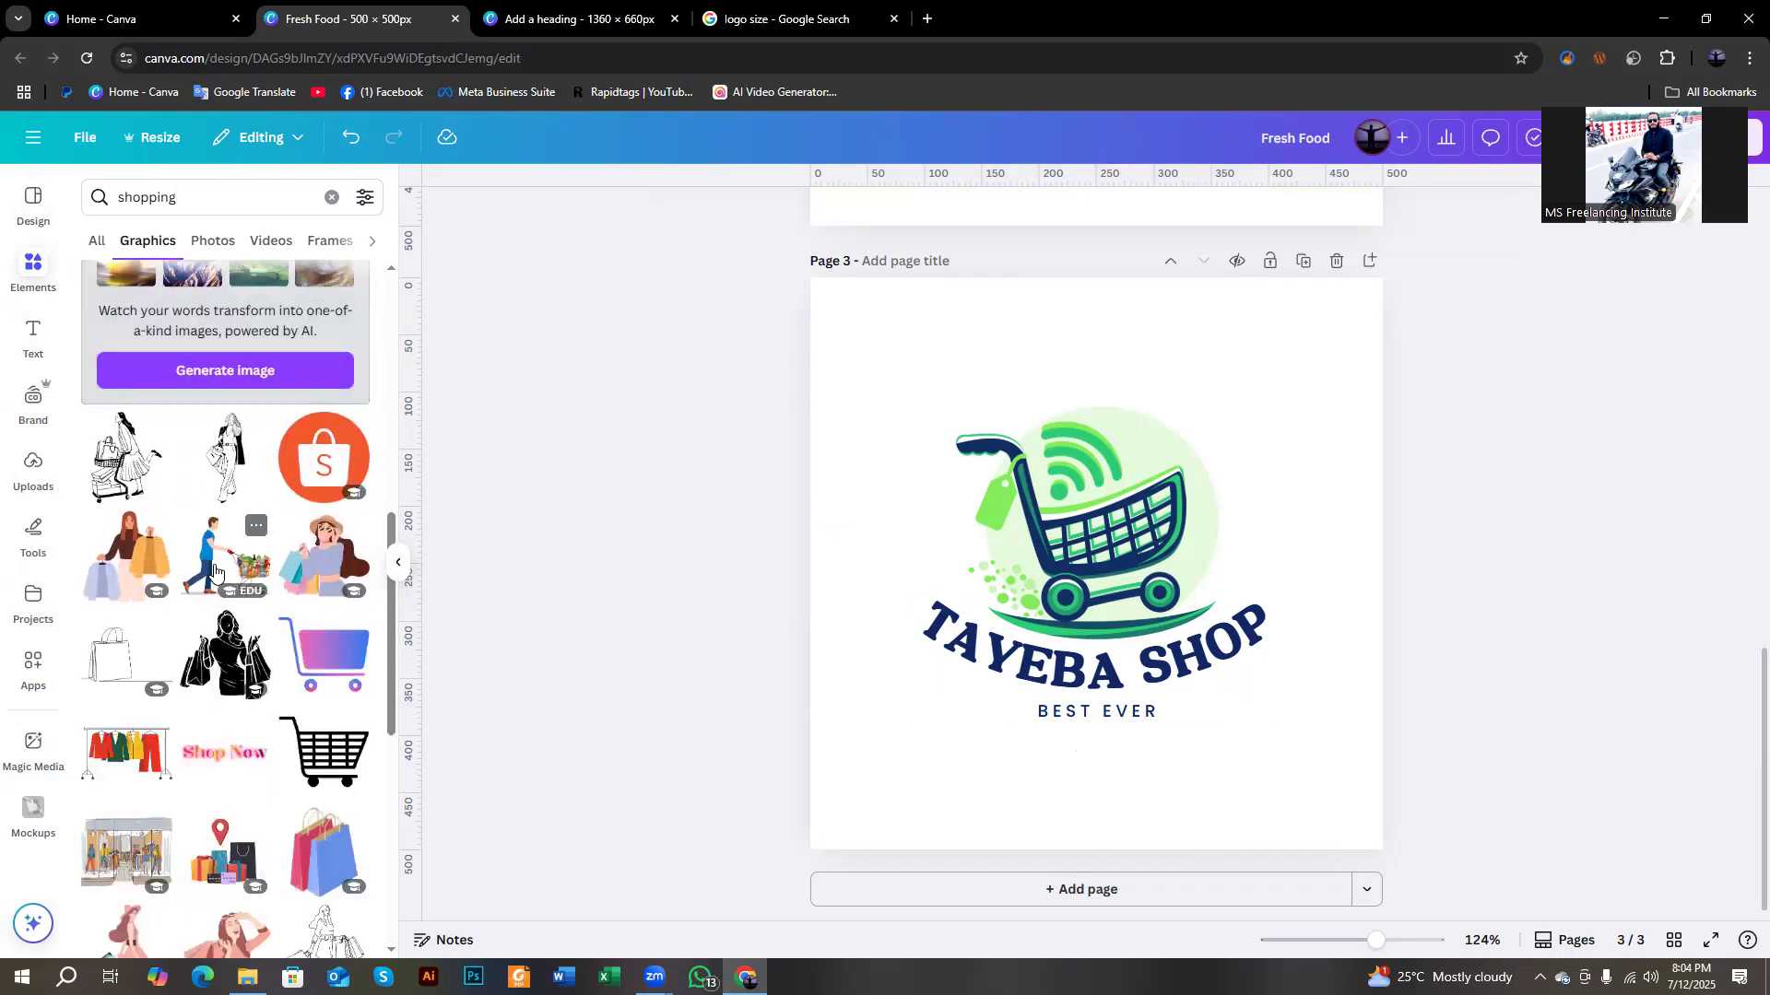
scroll(215, 573, "down", 5)
scroll(215, 572, "down", 5)
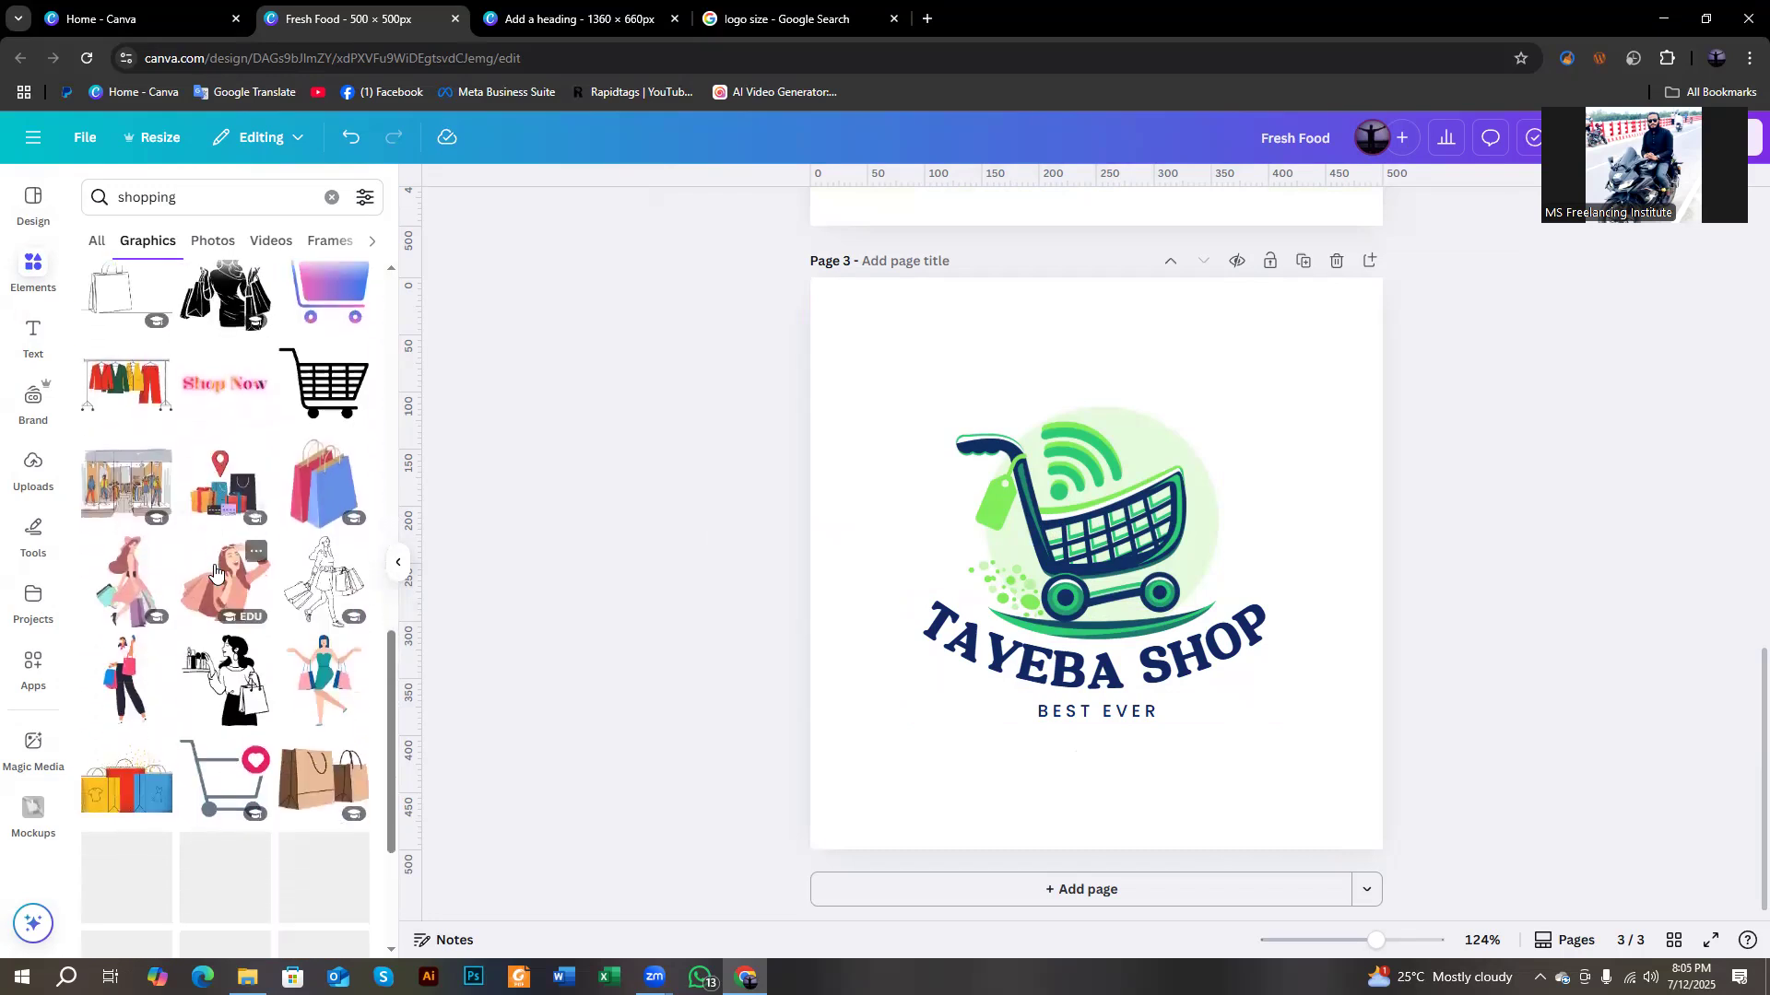
scroll(208, 563, "down", 4)
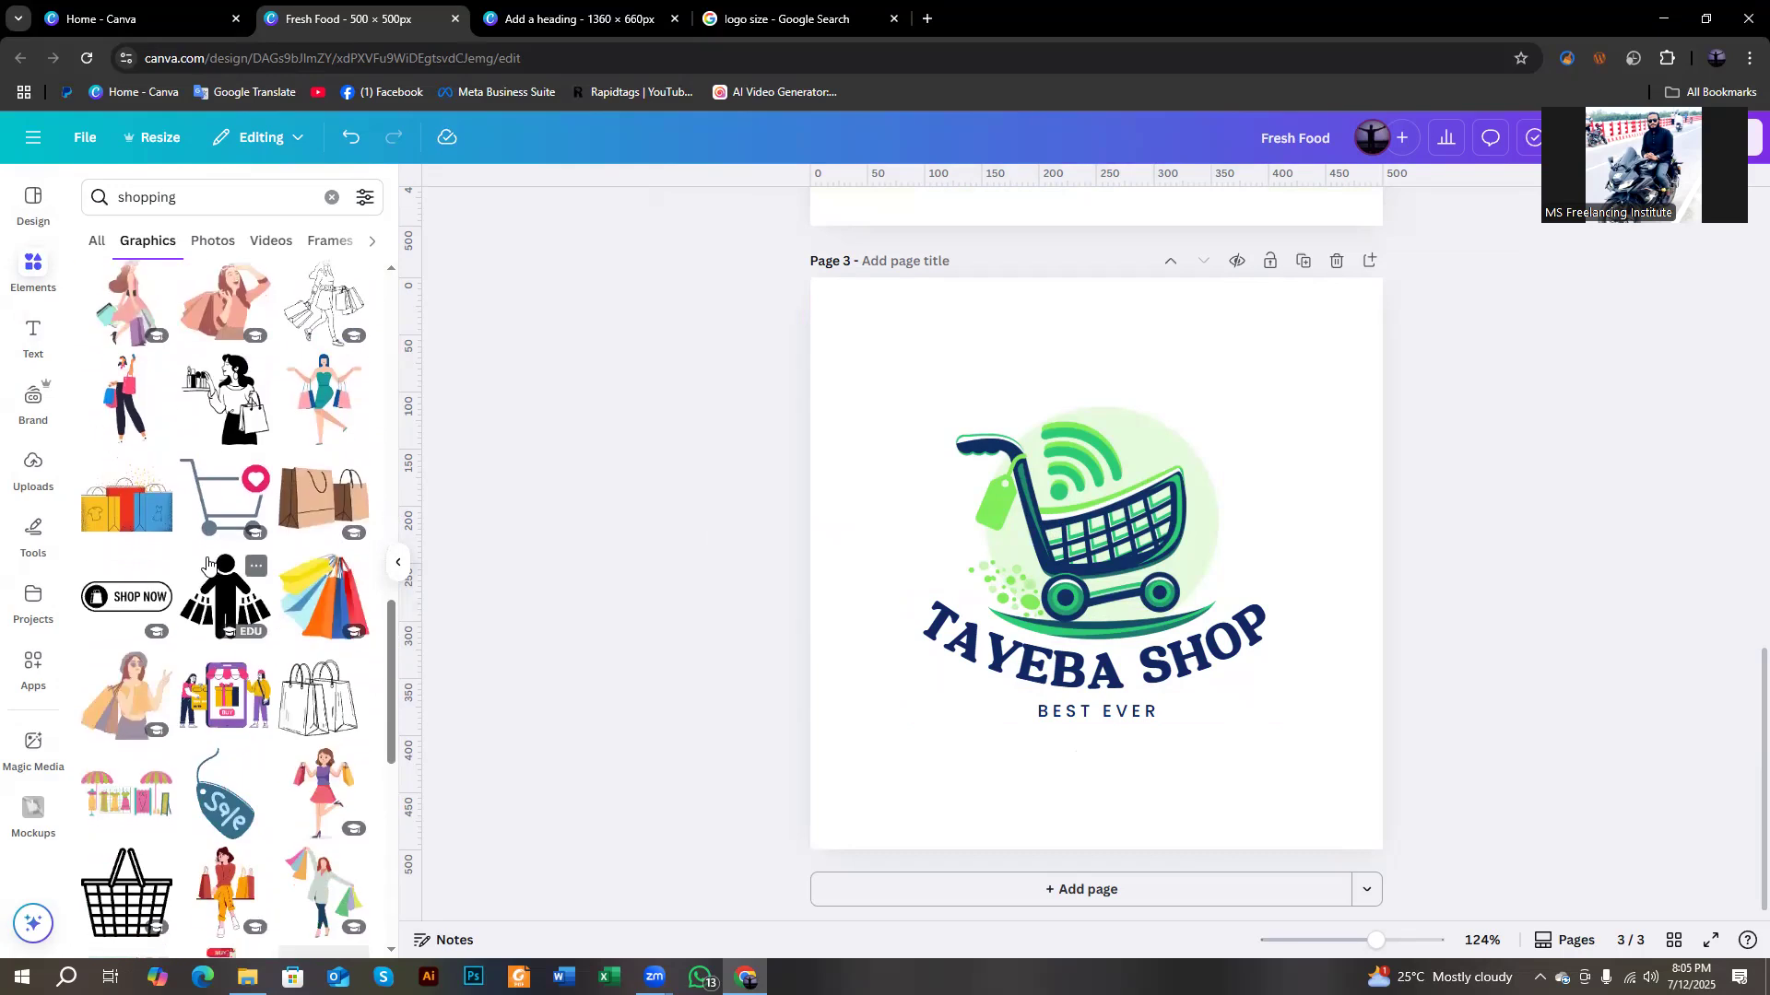
left_click(1104, 530)
key("Delete")
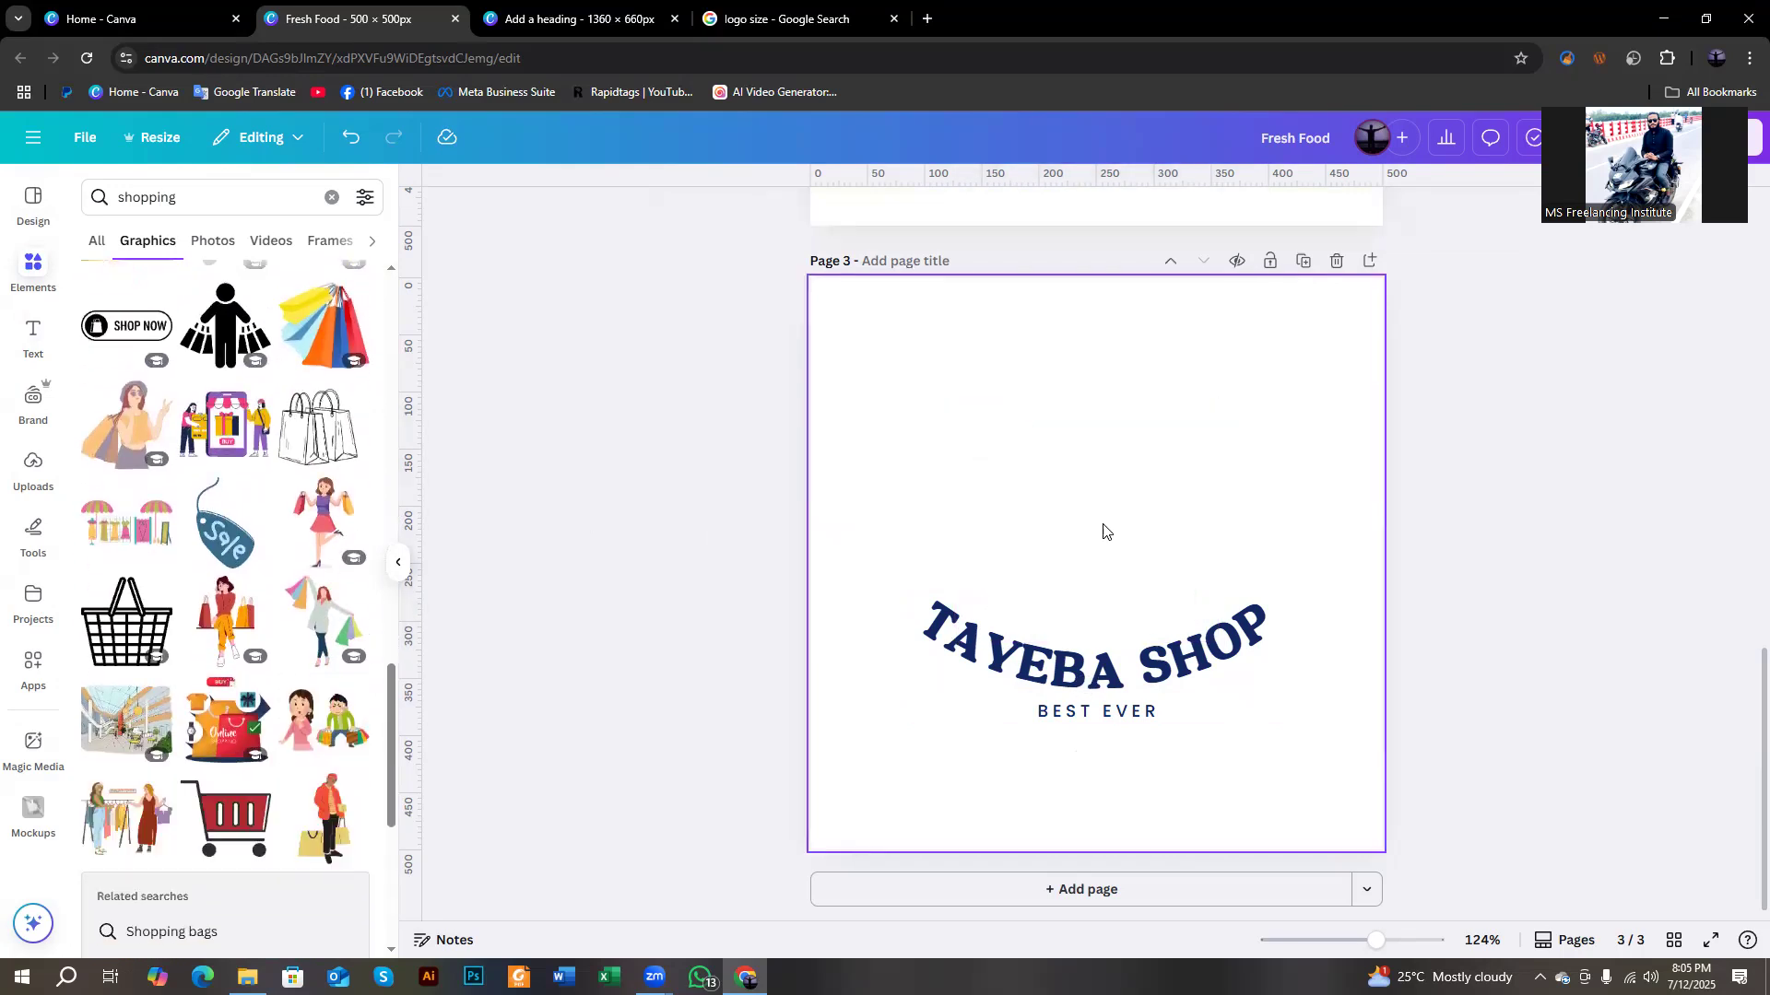
Add the colourful fanned shopping bags graphic, scale it down and place it above the curved shop name.
scroll(326, 405, "up", 1)
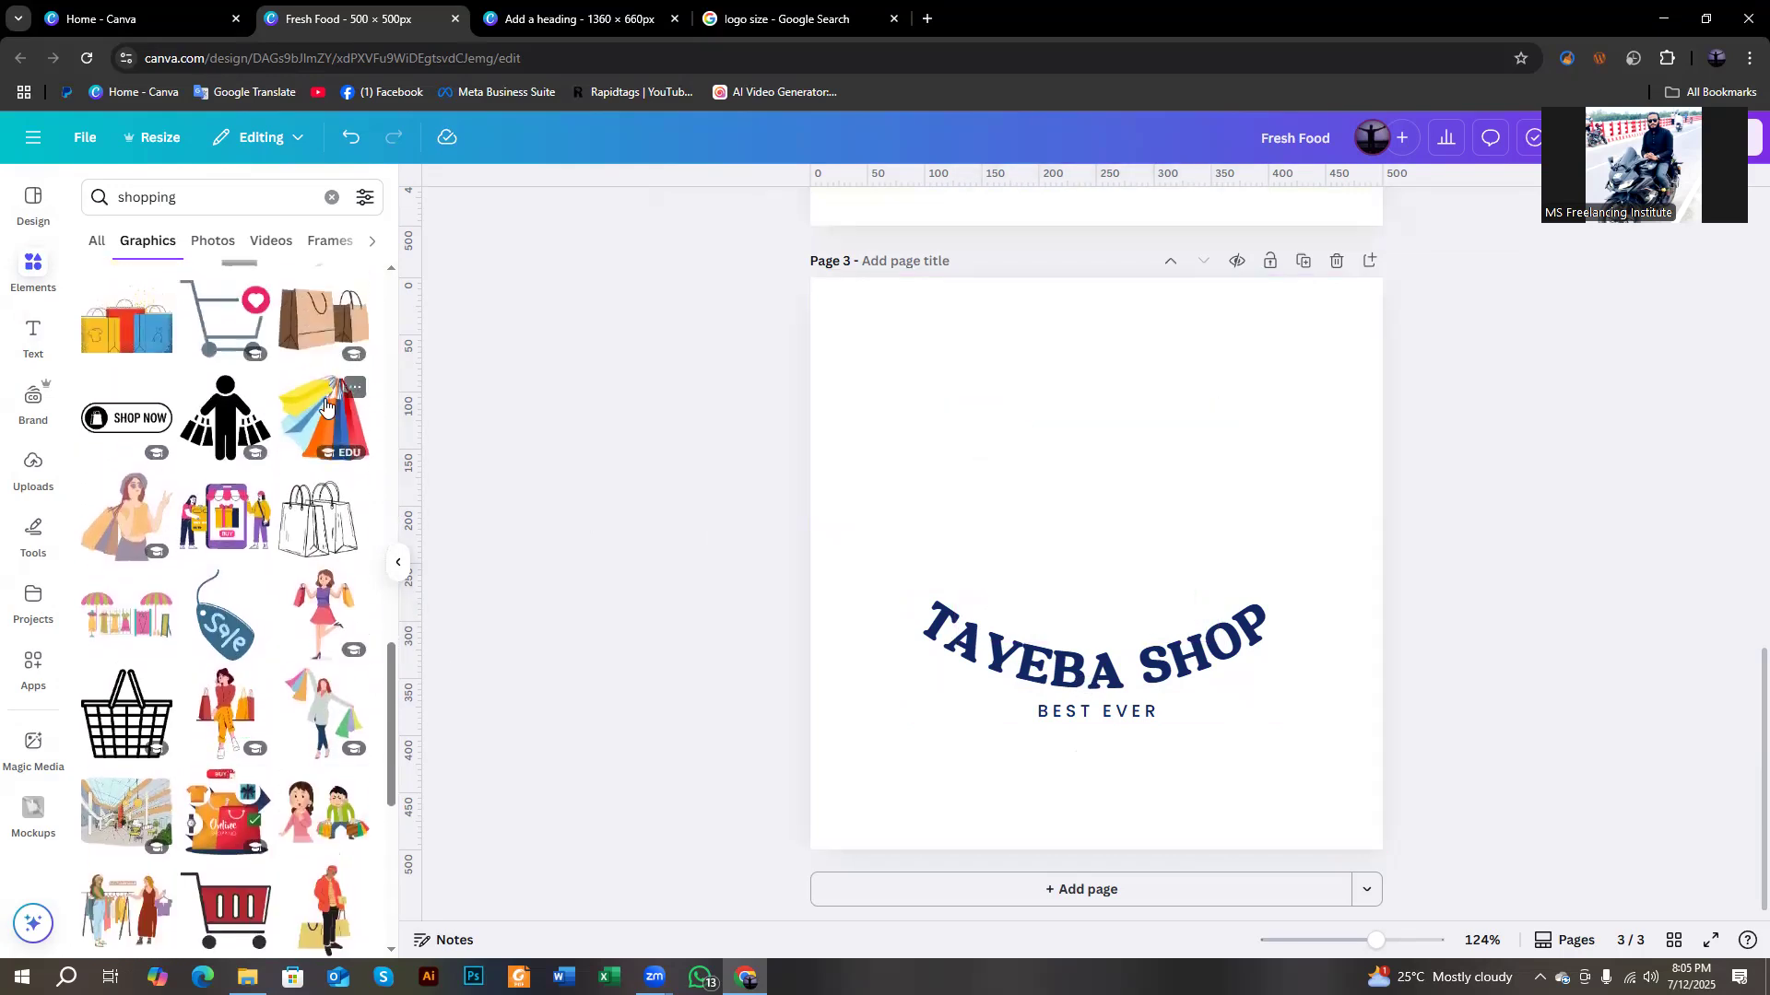
left_click(326, 406)
left_click_drag(1324, 777, 1097, 561)
left_click_drag(1025, 485, 1111, 554)
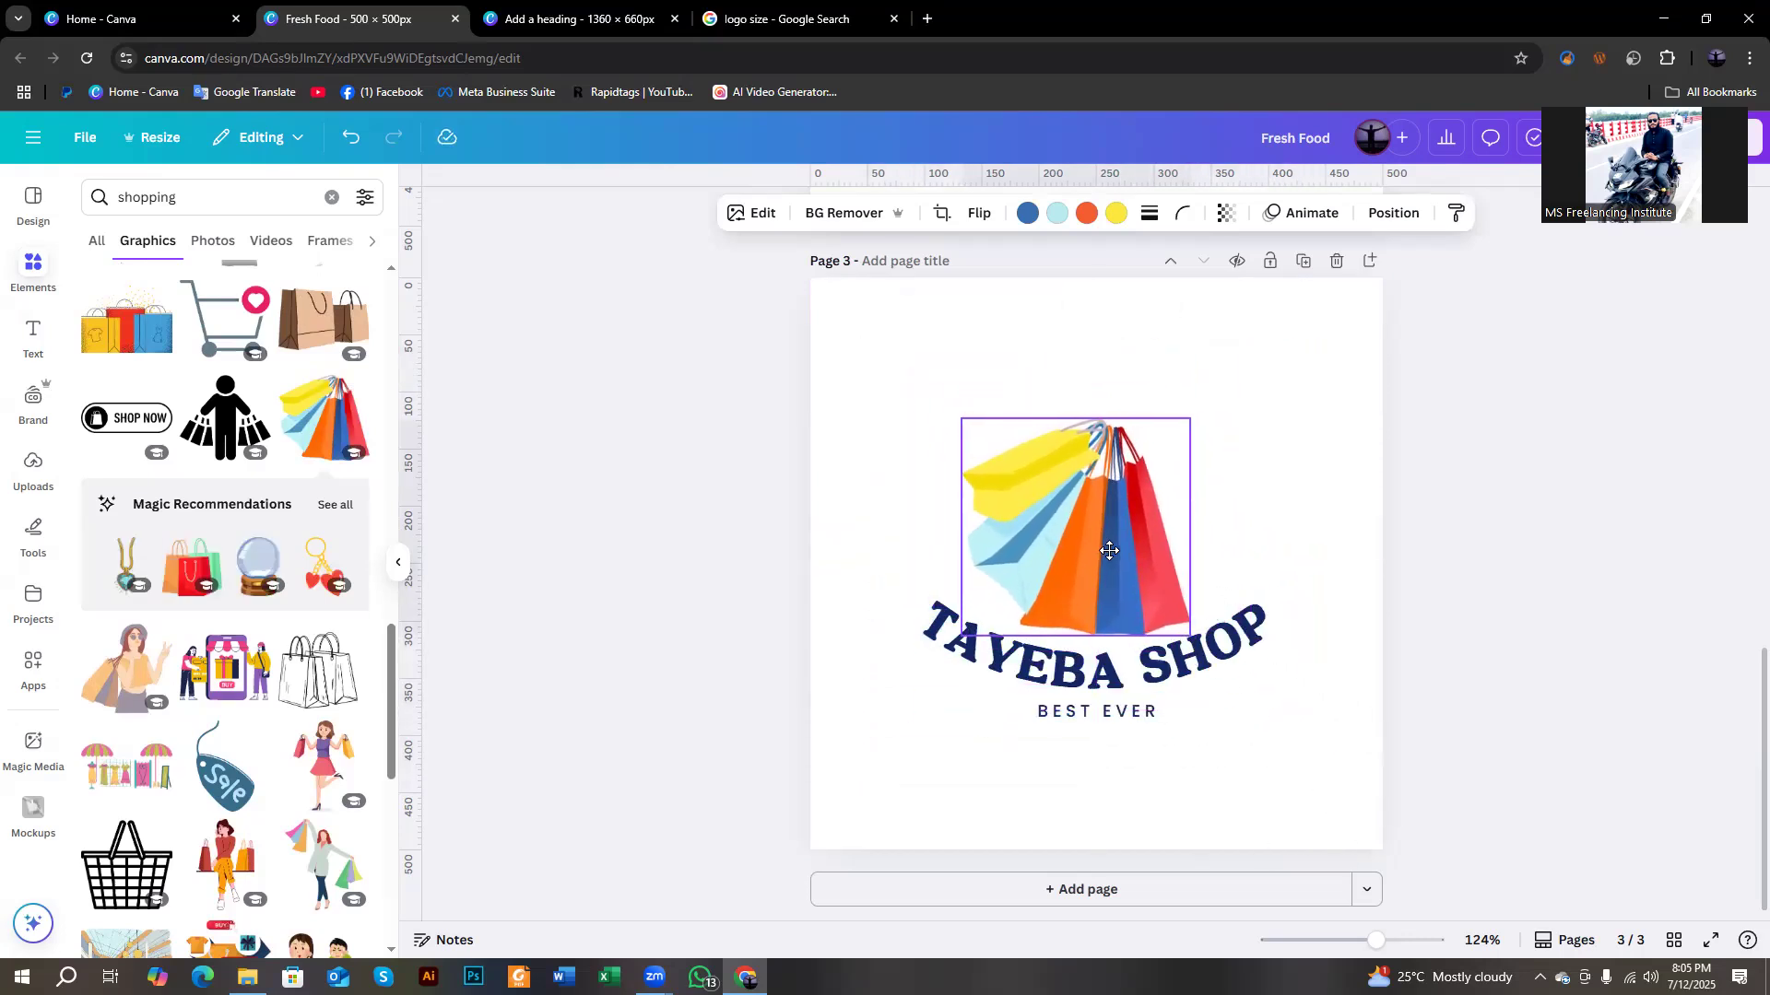
Browse further through the shopping graphics for an alternative logo illustration.
scroll(130, 617, "down", 2)
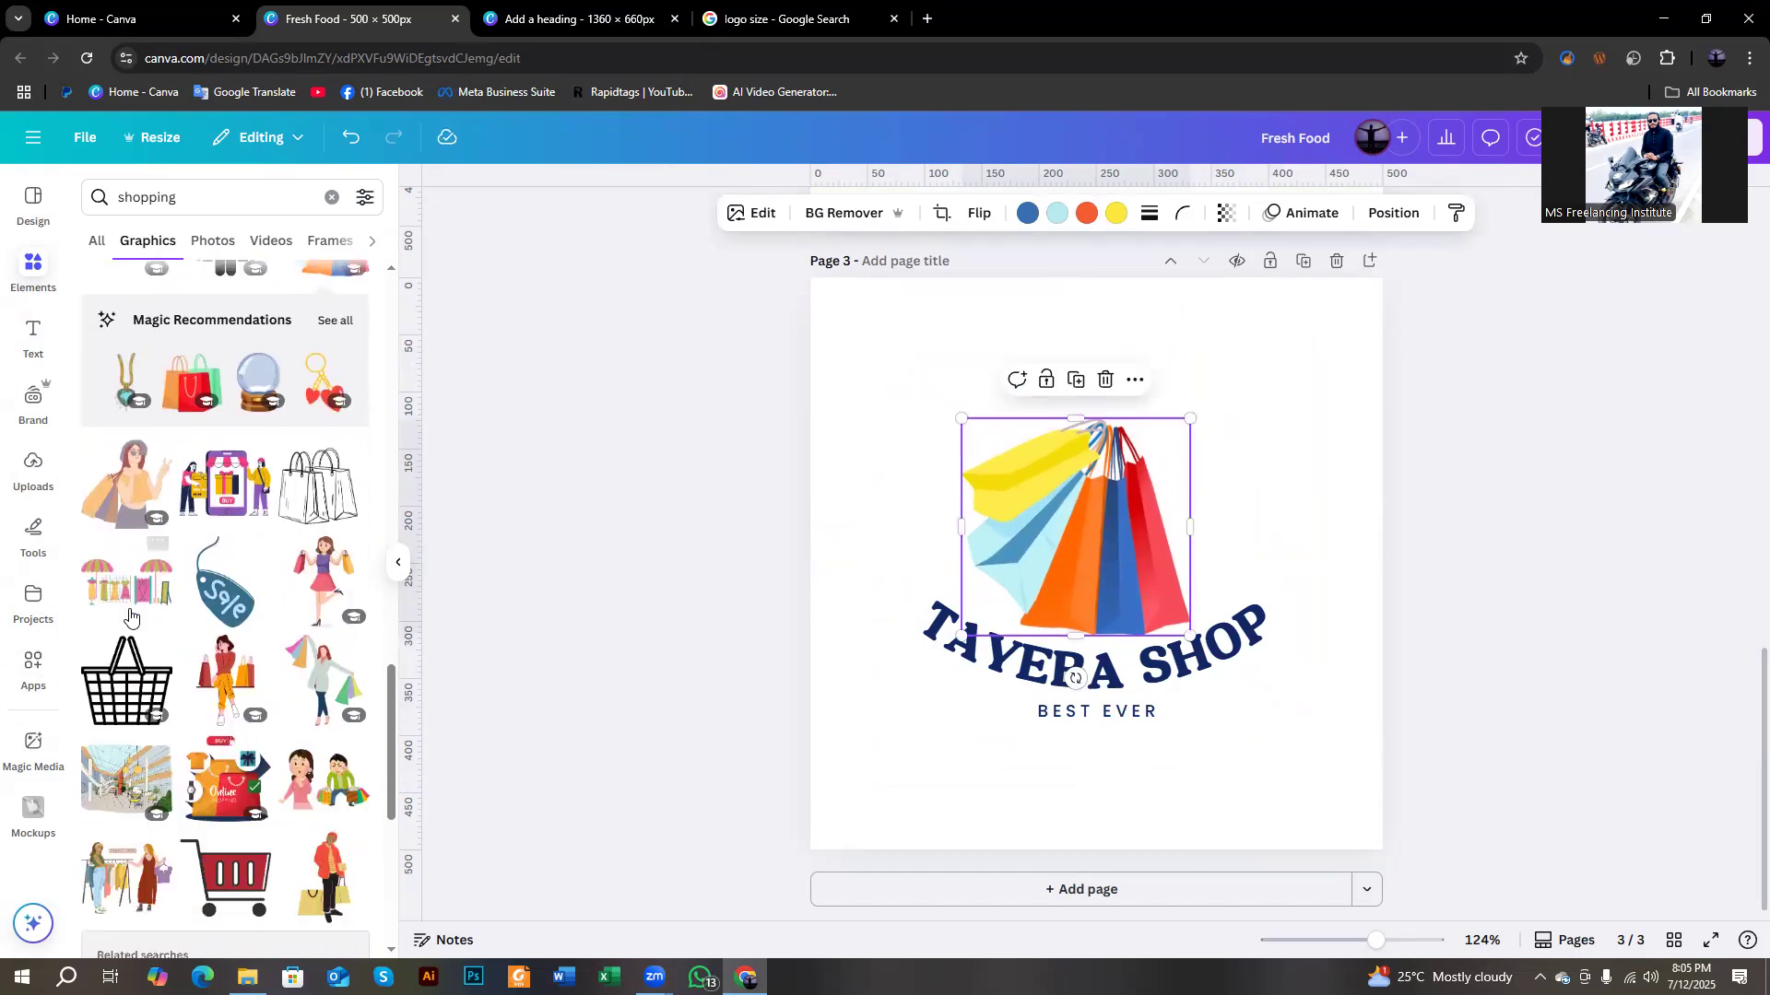
scroll(130, 616, "down", 2)
scroll(147, 620, "down", 3)
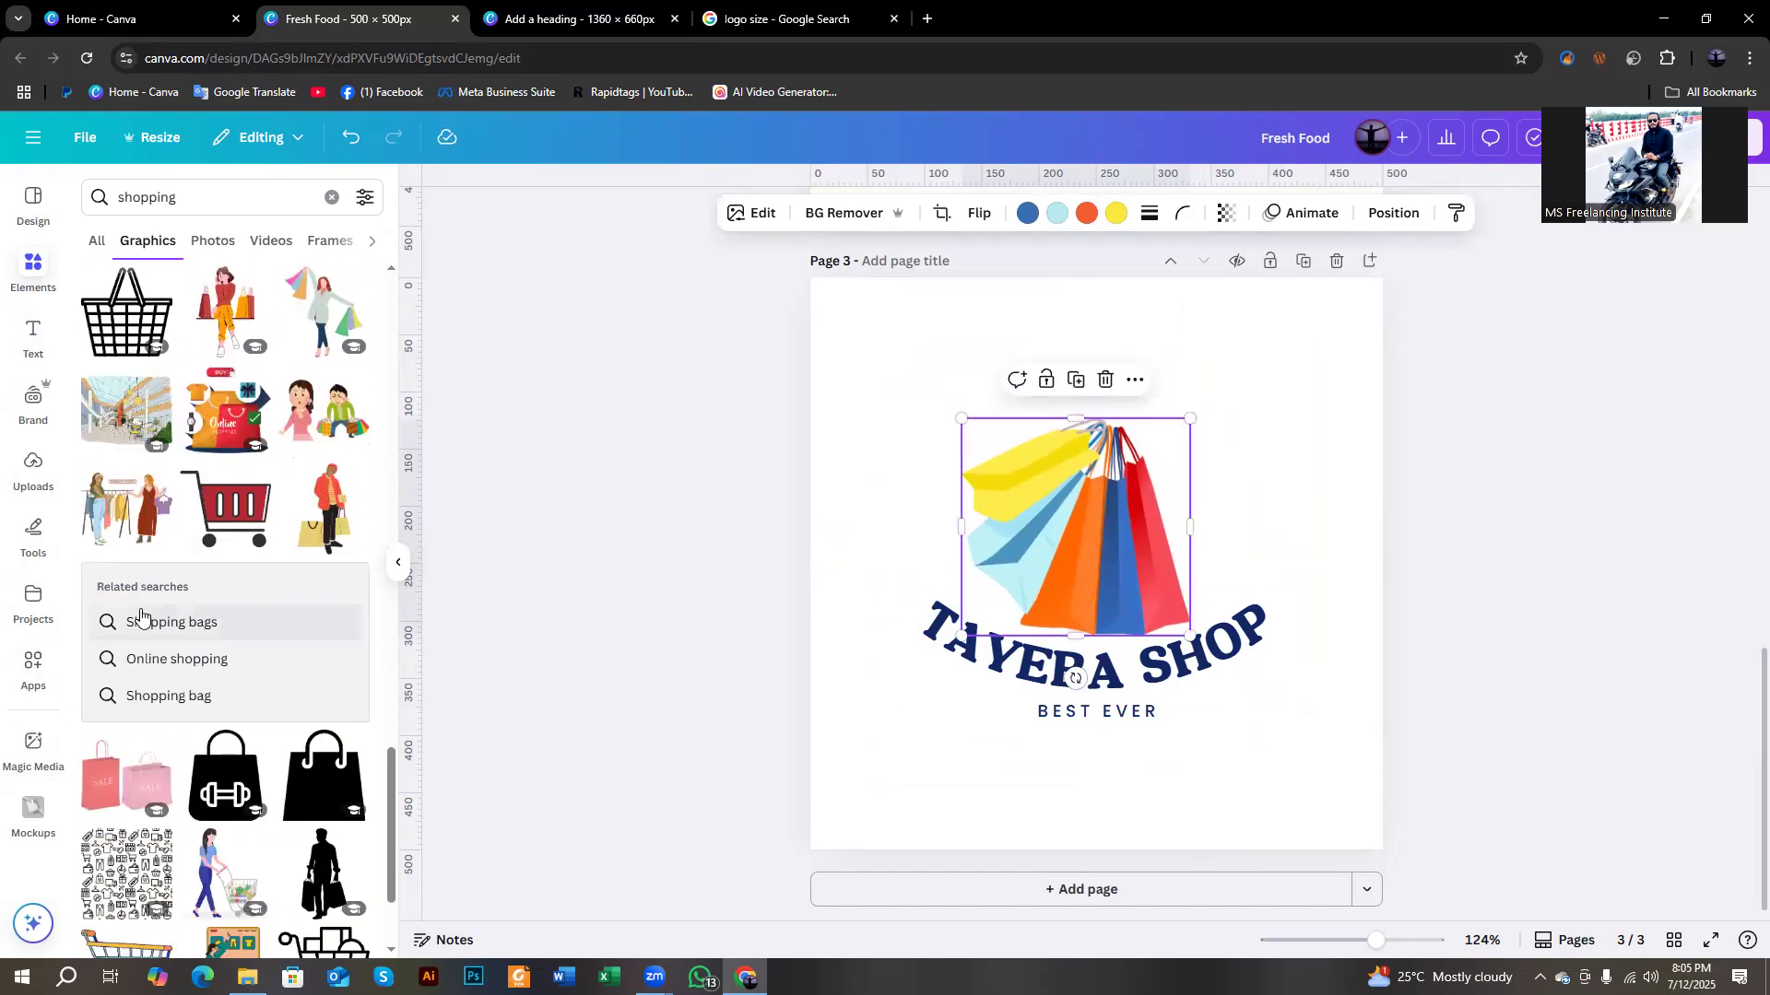
scroll(163, 498, "down", 3)
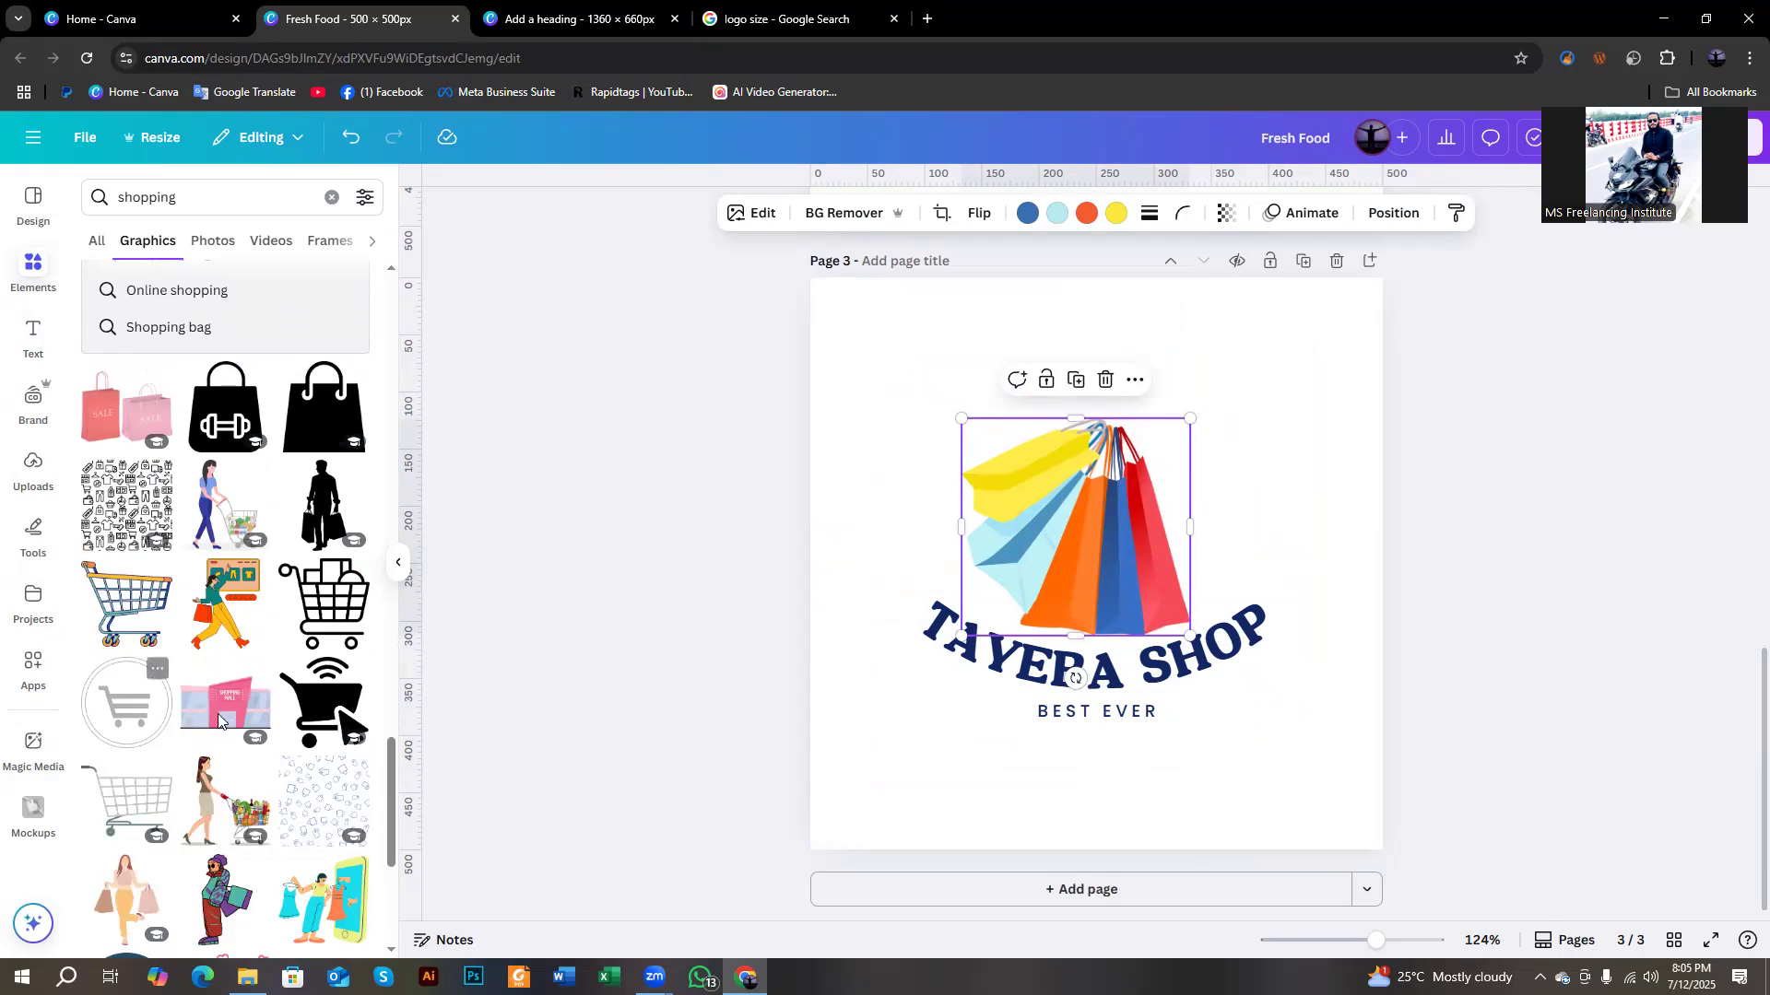
scroll(259, 712, "down", 5)
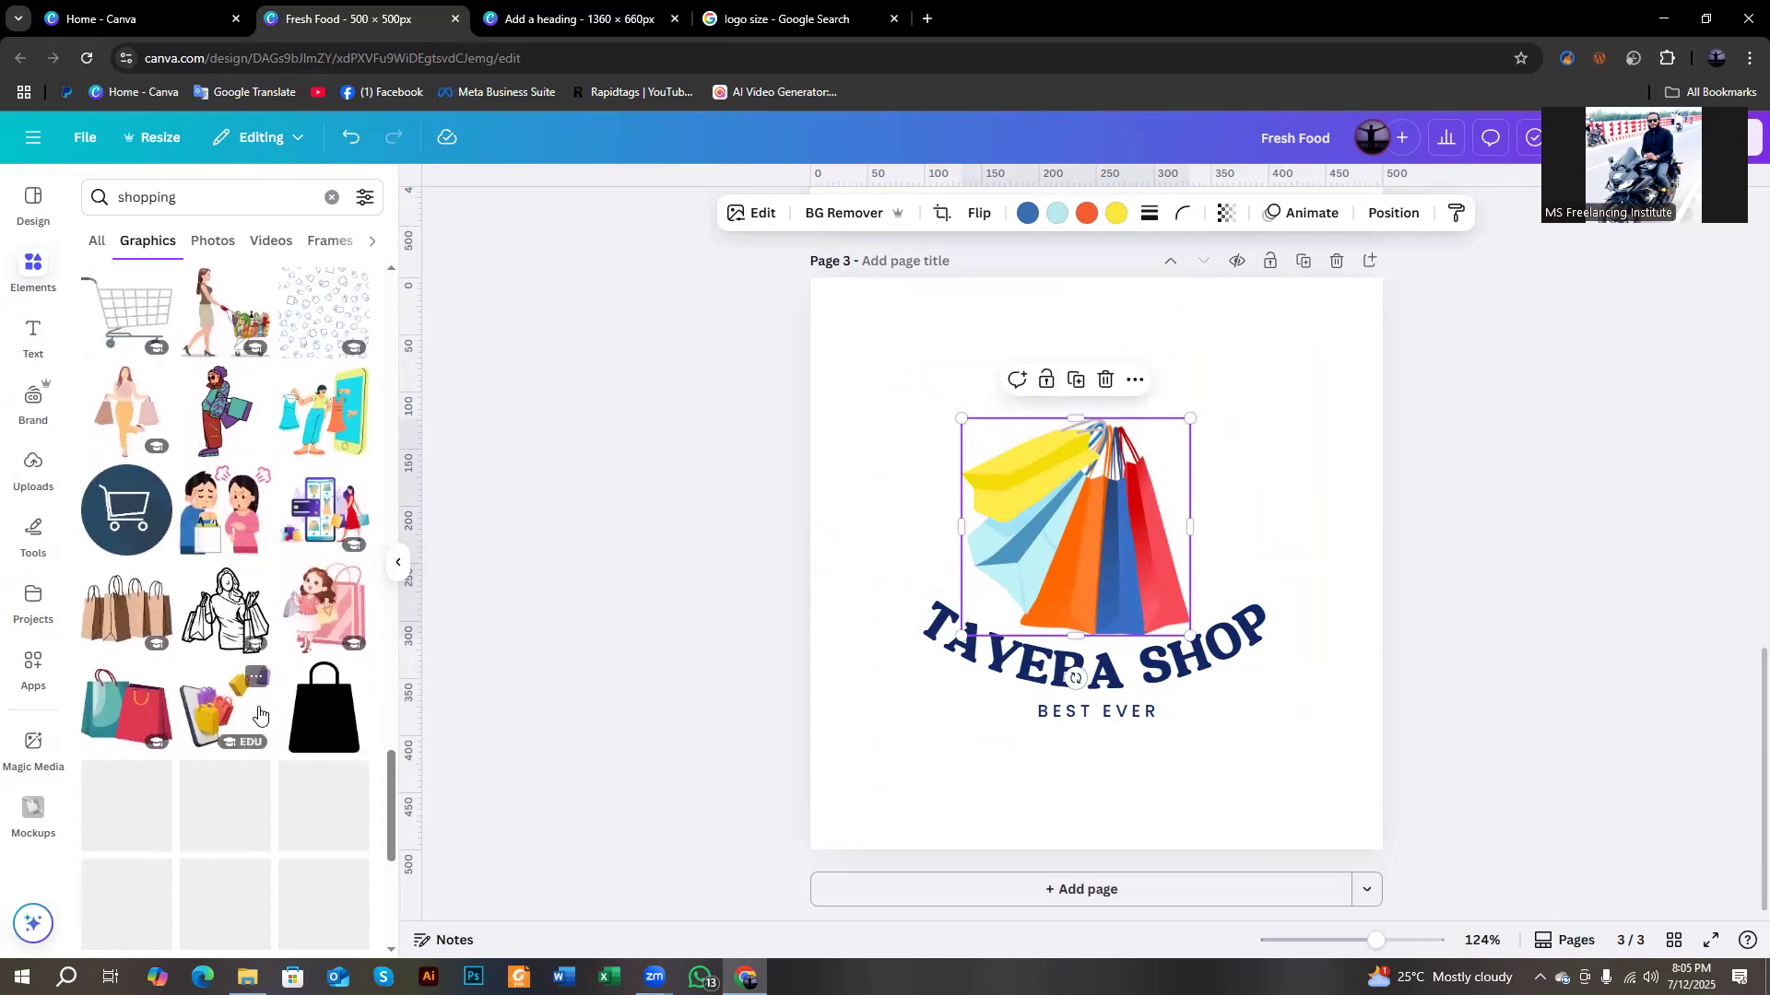
scroll(259, 712, "down", 4)
scroll(259, 712, "down", 4)
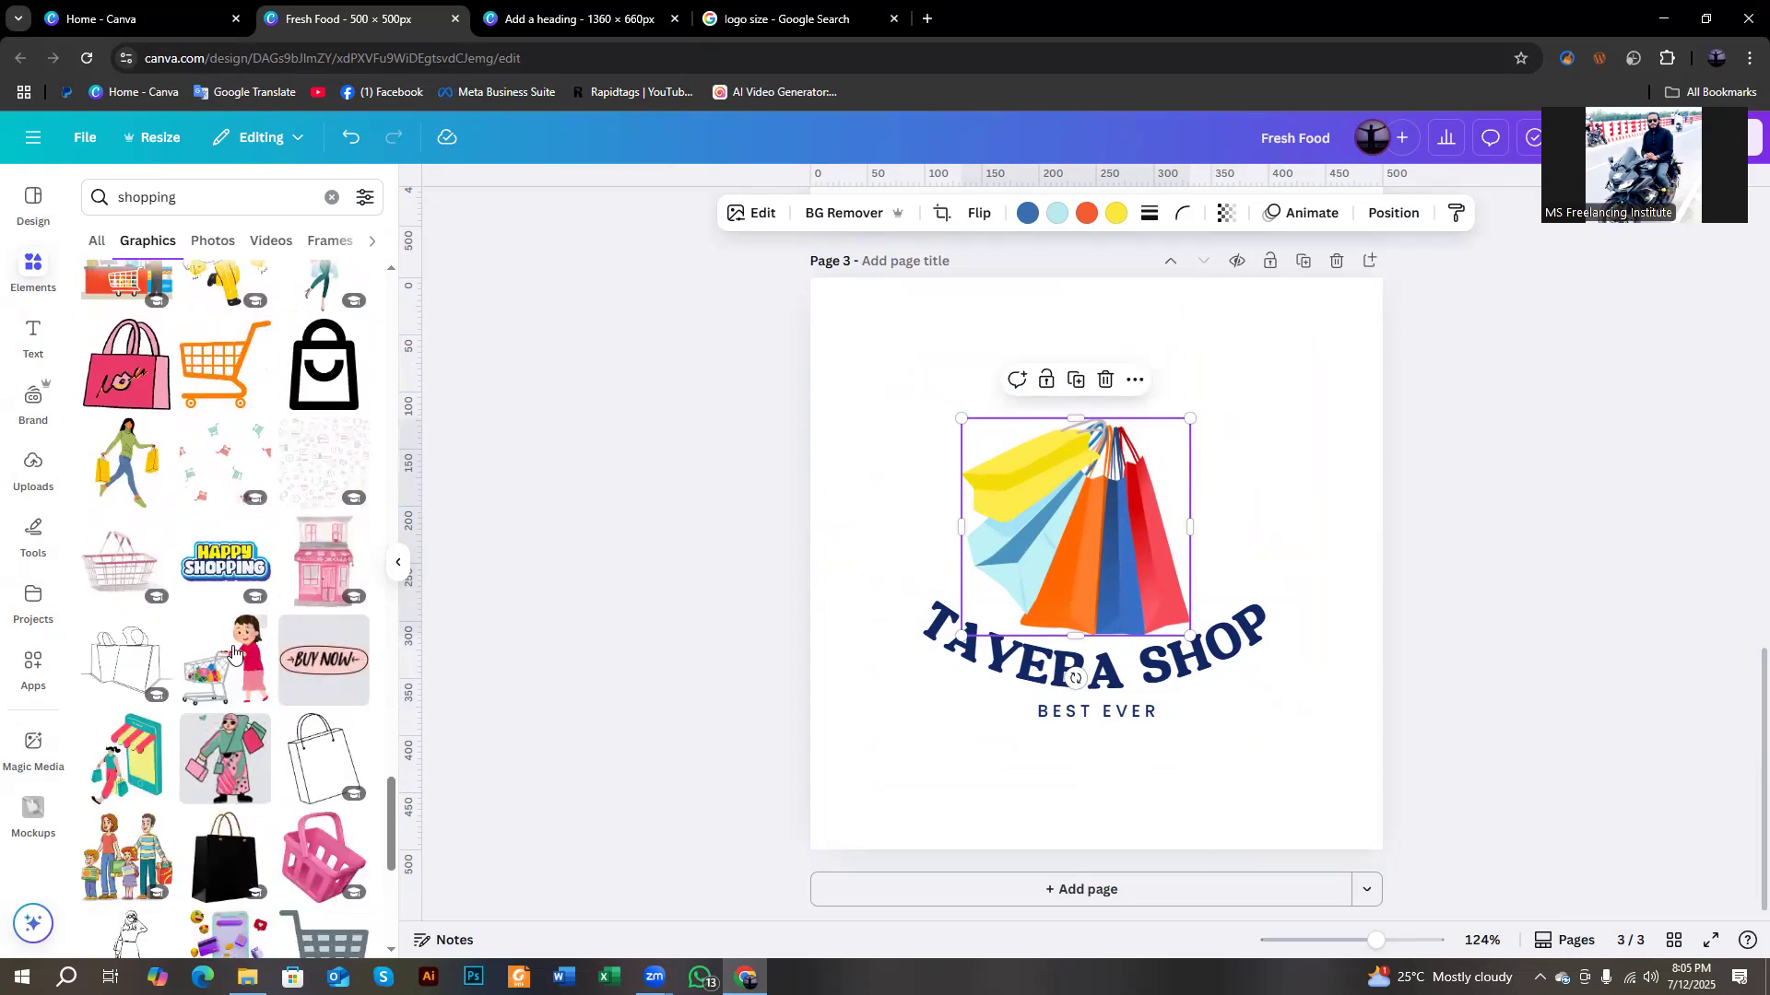
scroll(230, 606, "down", 2)
scroll(229, 605, "down", 7)
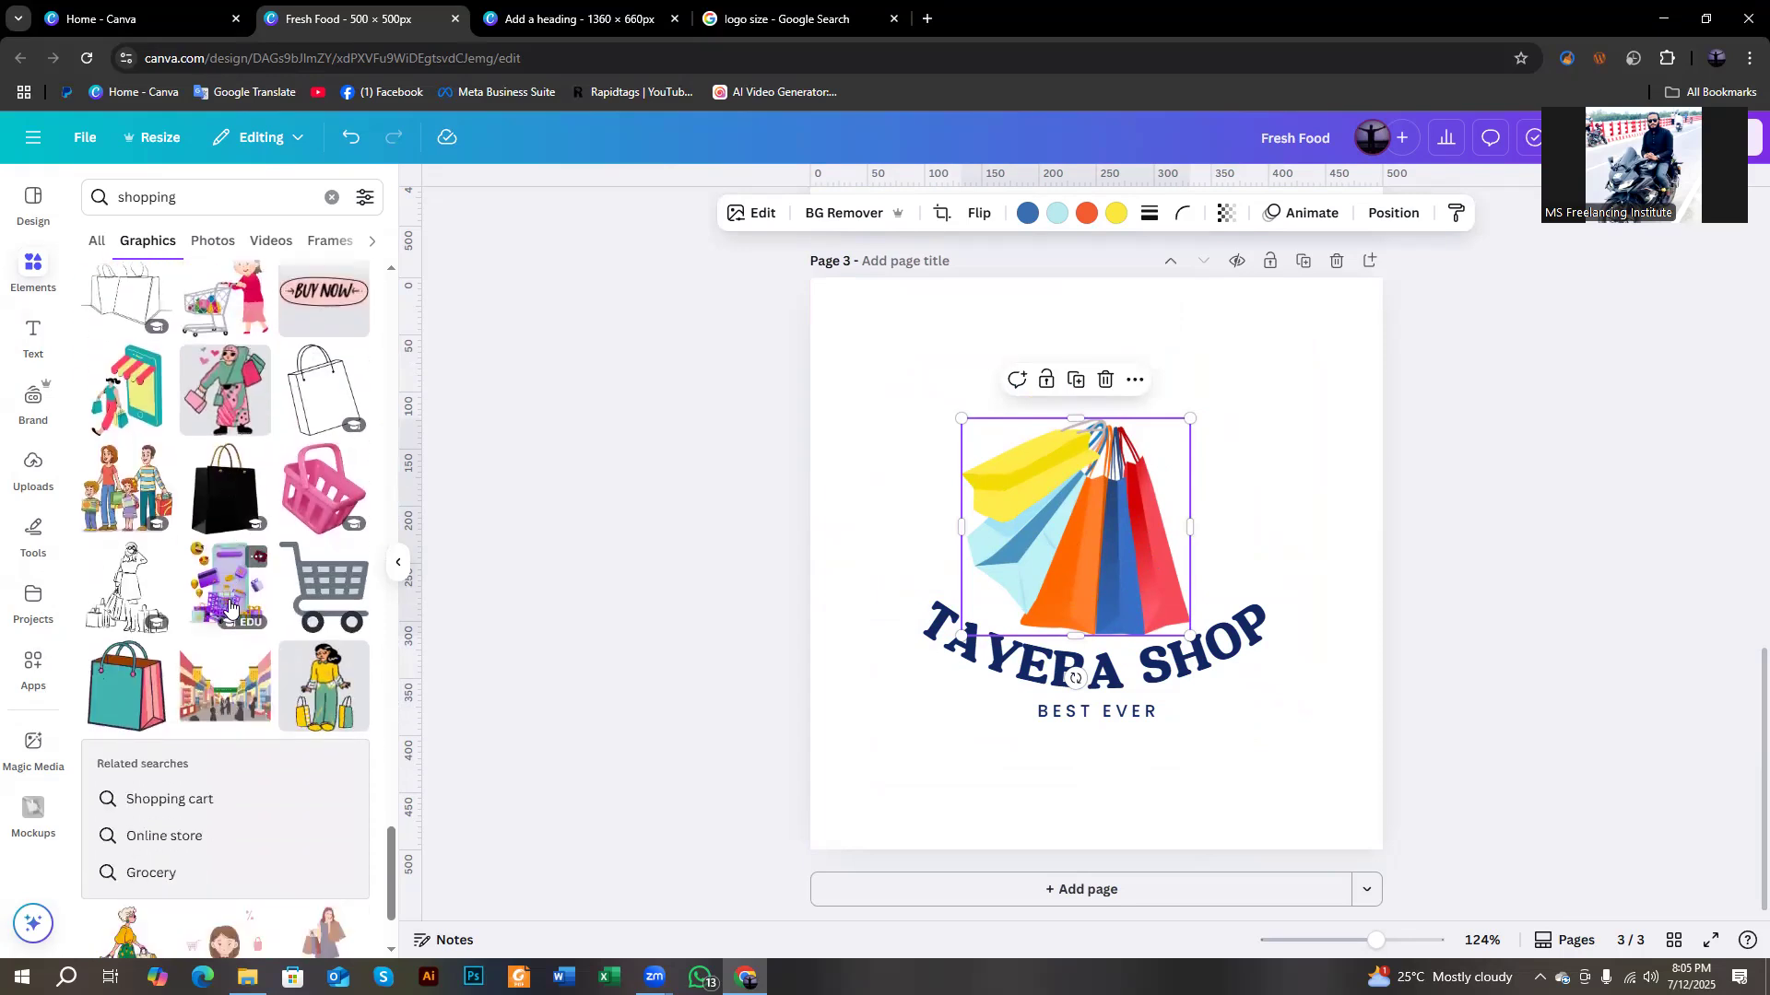
scroll(229, 606, "down", 2)
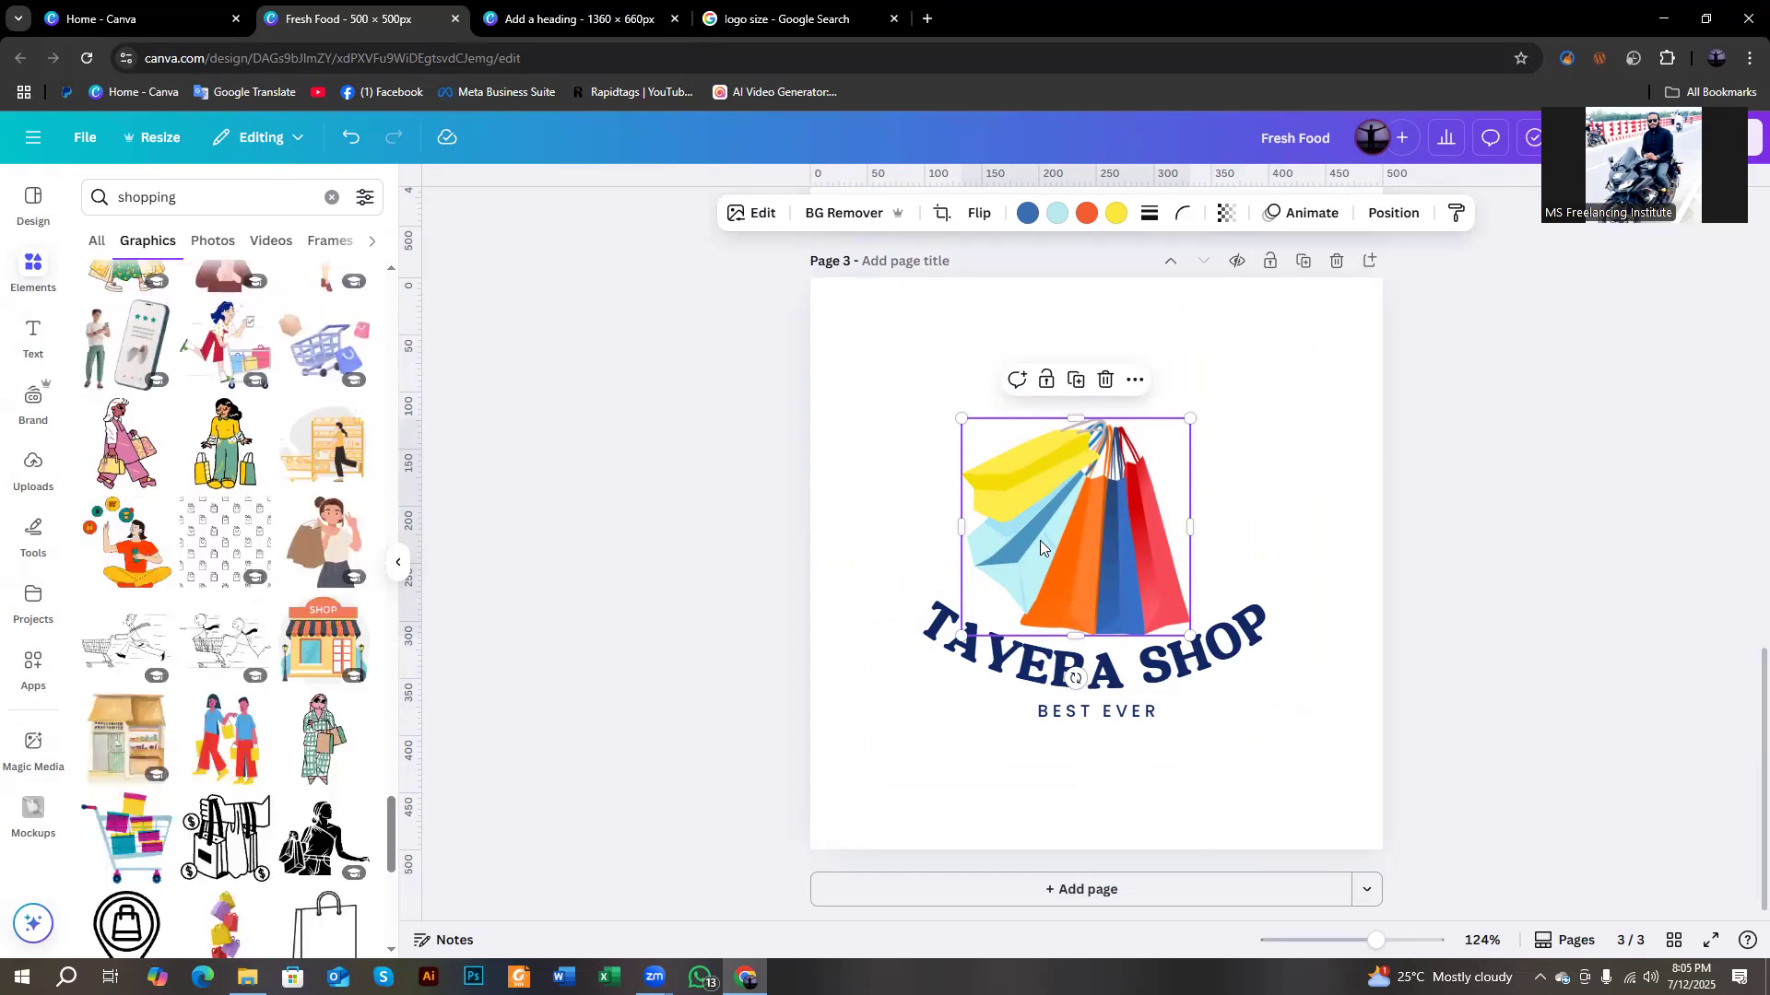
Replace the shopping bags with the blue 3D cart, box and bags graphic, sized and centred above the curved name.
key("Delete")
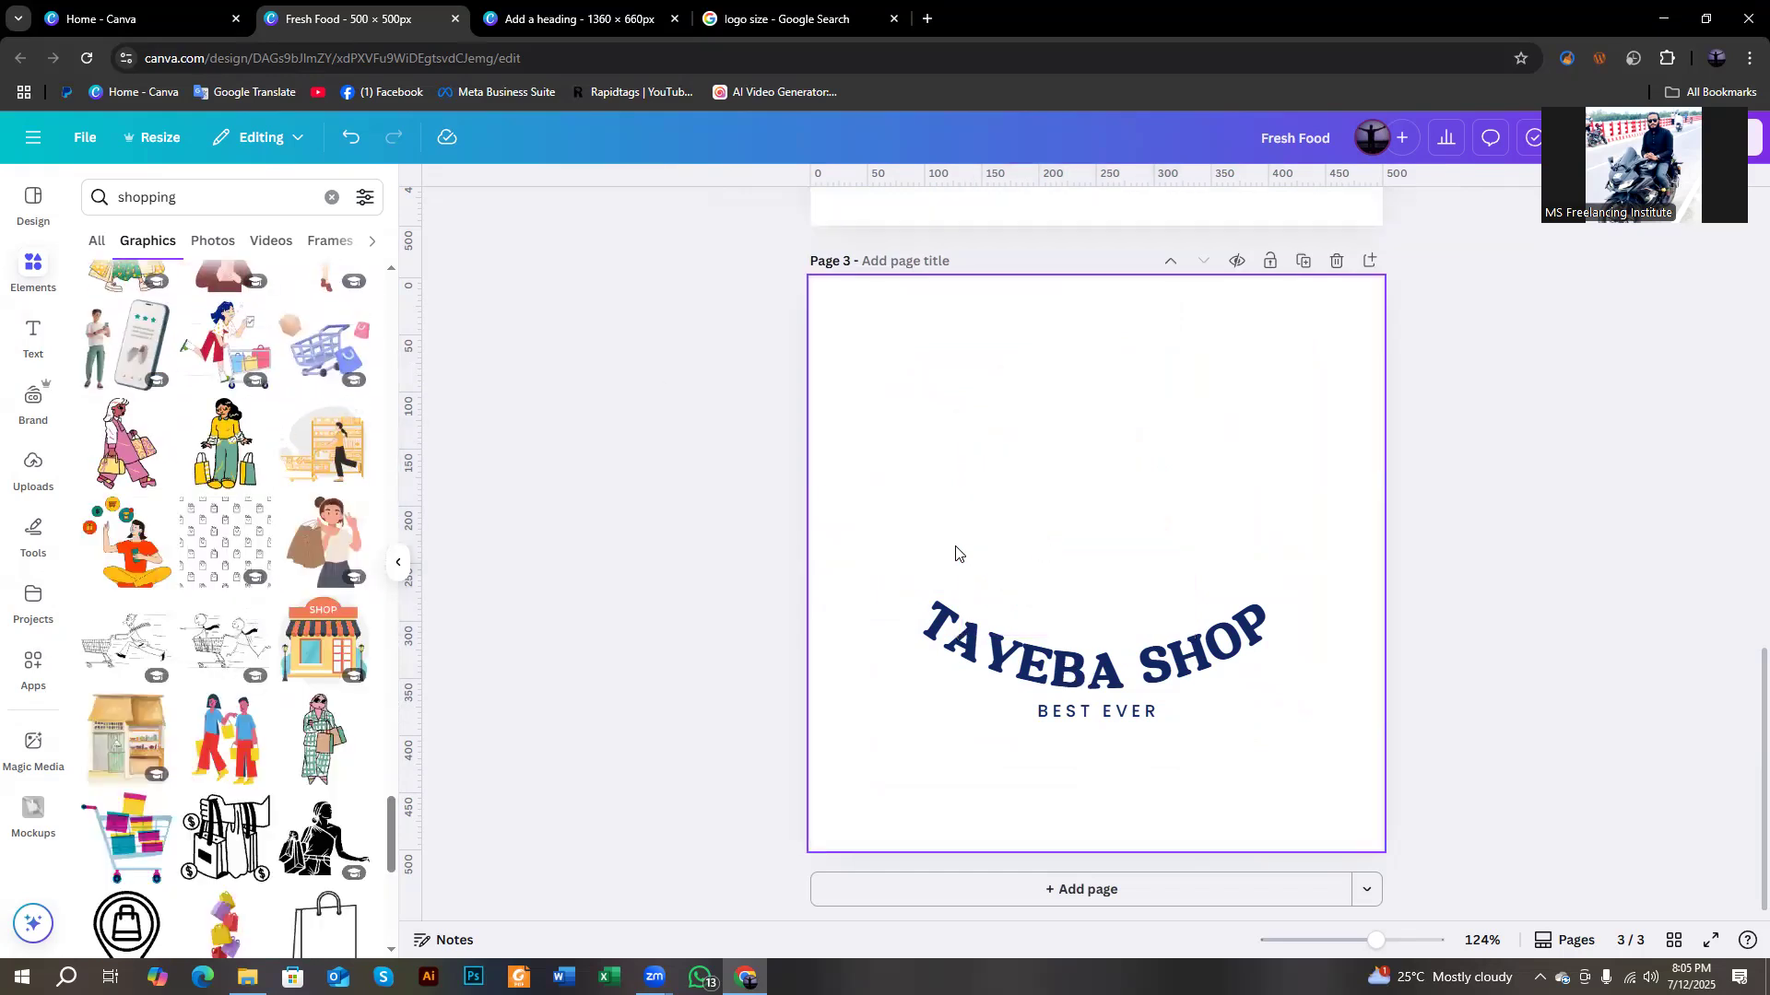
left_click(324, 343)
left_click_drag(1325, 722, 1132, 574)
left_click_drag(1038, 526, 1136, 573)
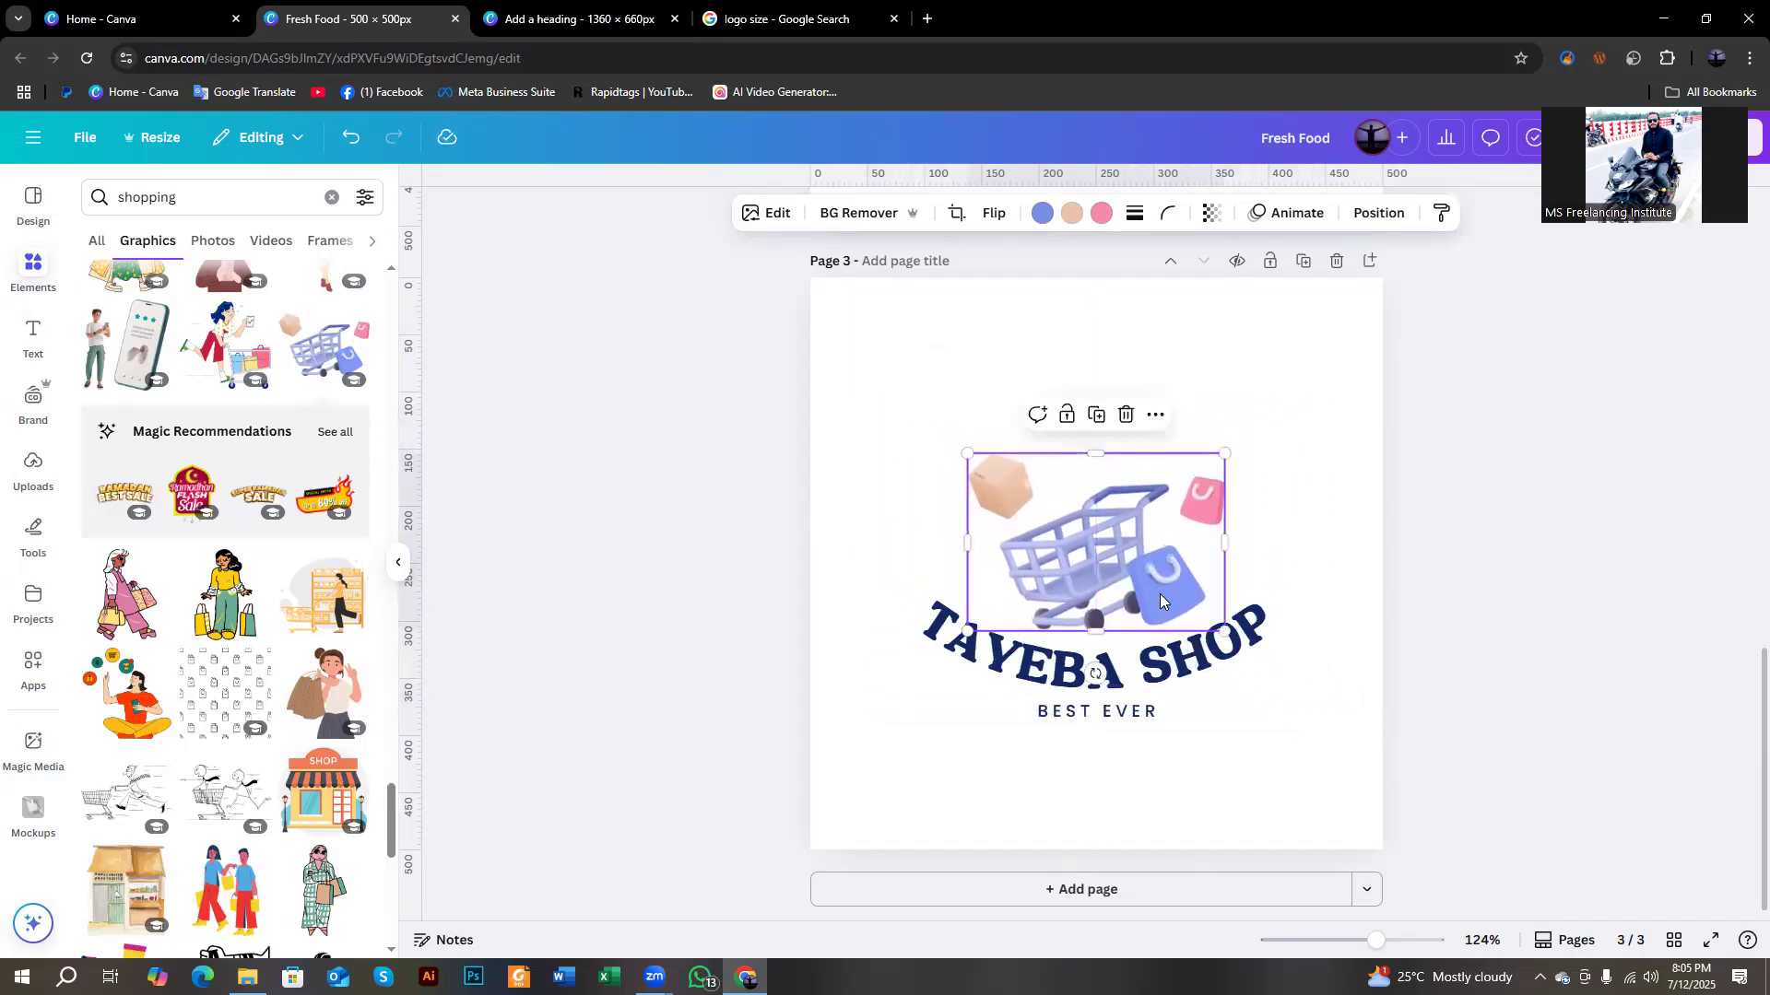
left_click_drag(1225, 631, 1254, 652)
left_click_drag(1150, 602, 1134, 587)
left_click(1499, 547)
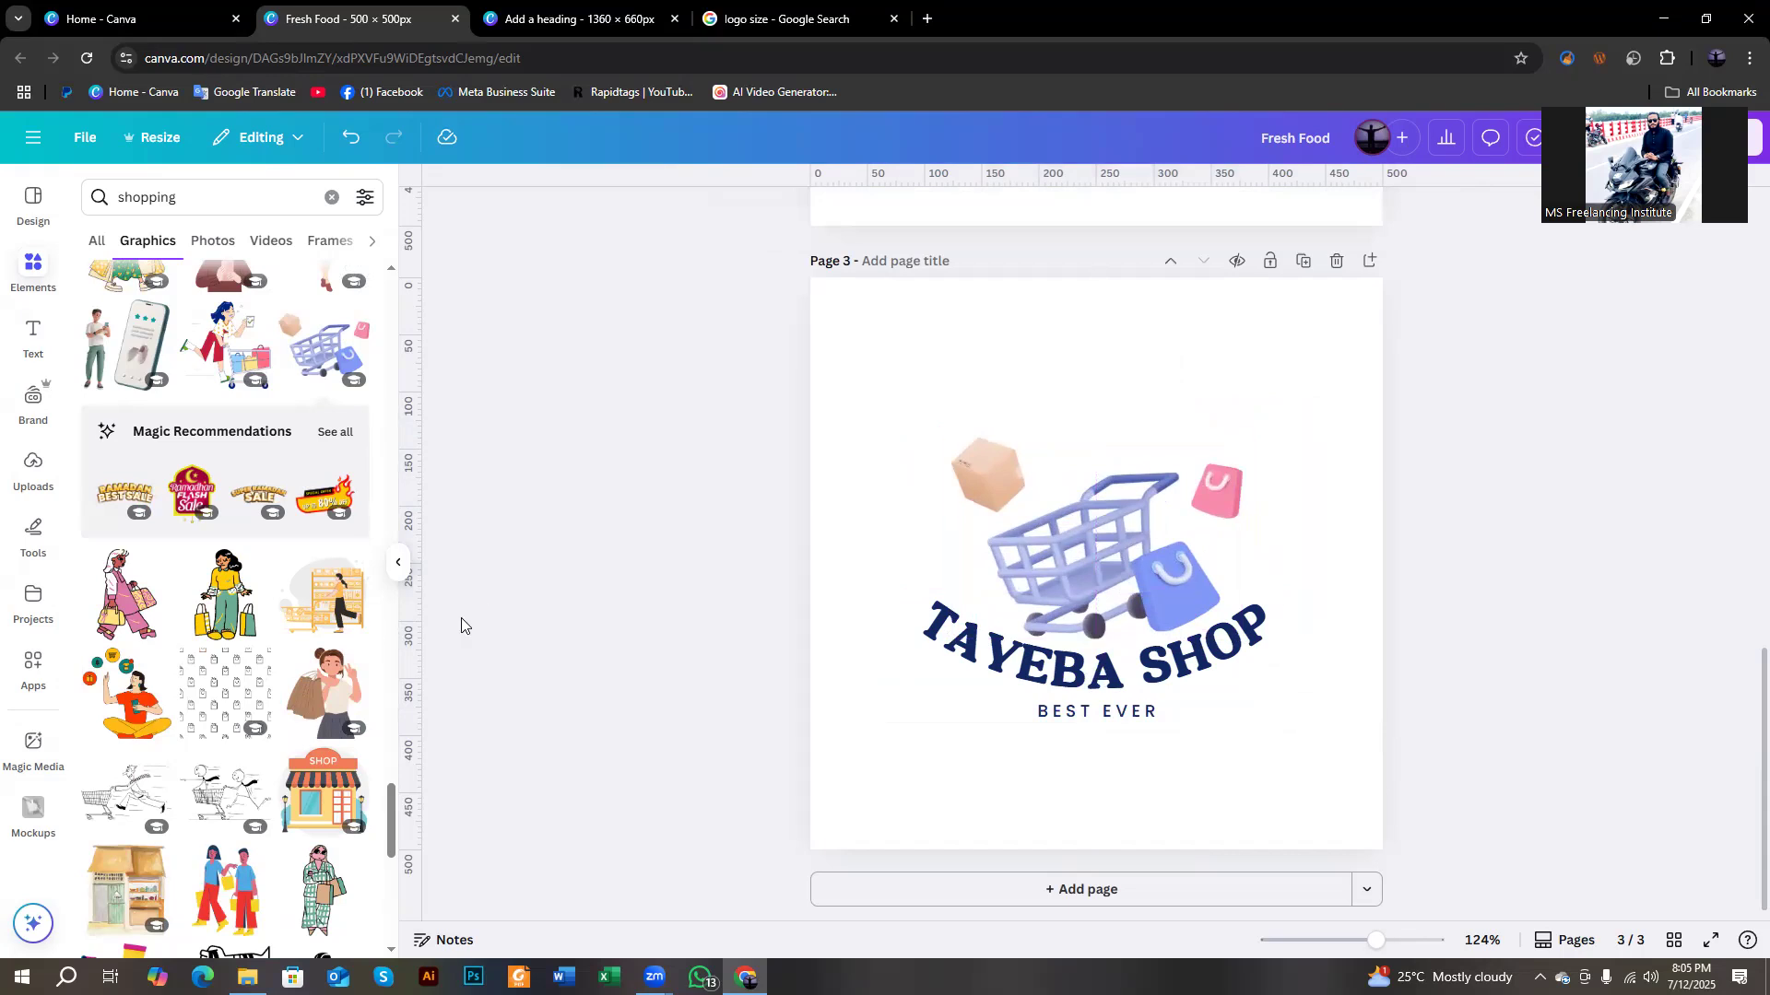
Nudge the curved "TAYEBA SHOP" text slightly on page 3.
scroll(239, 601, "down", 6)
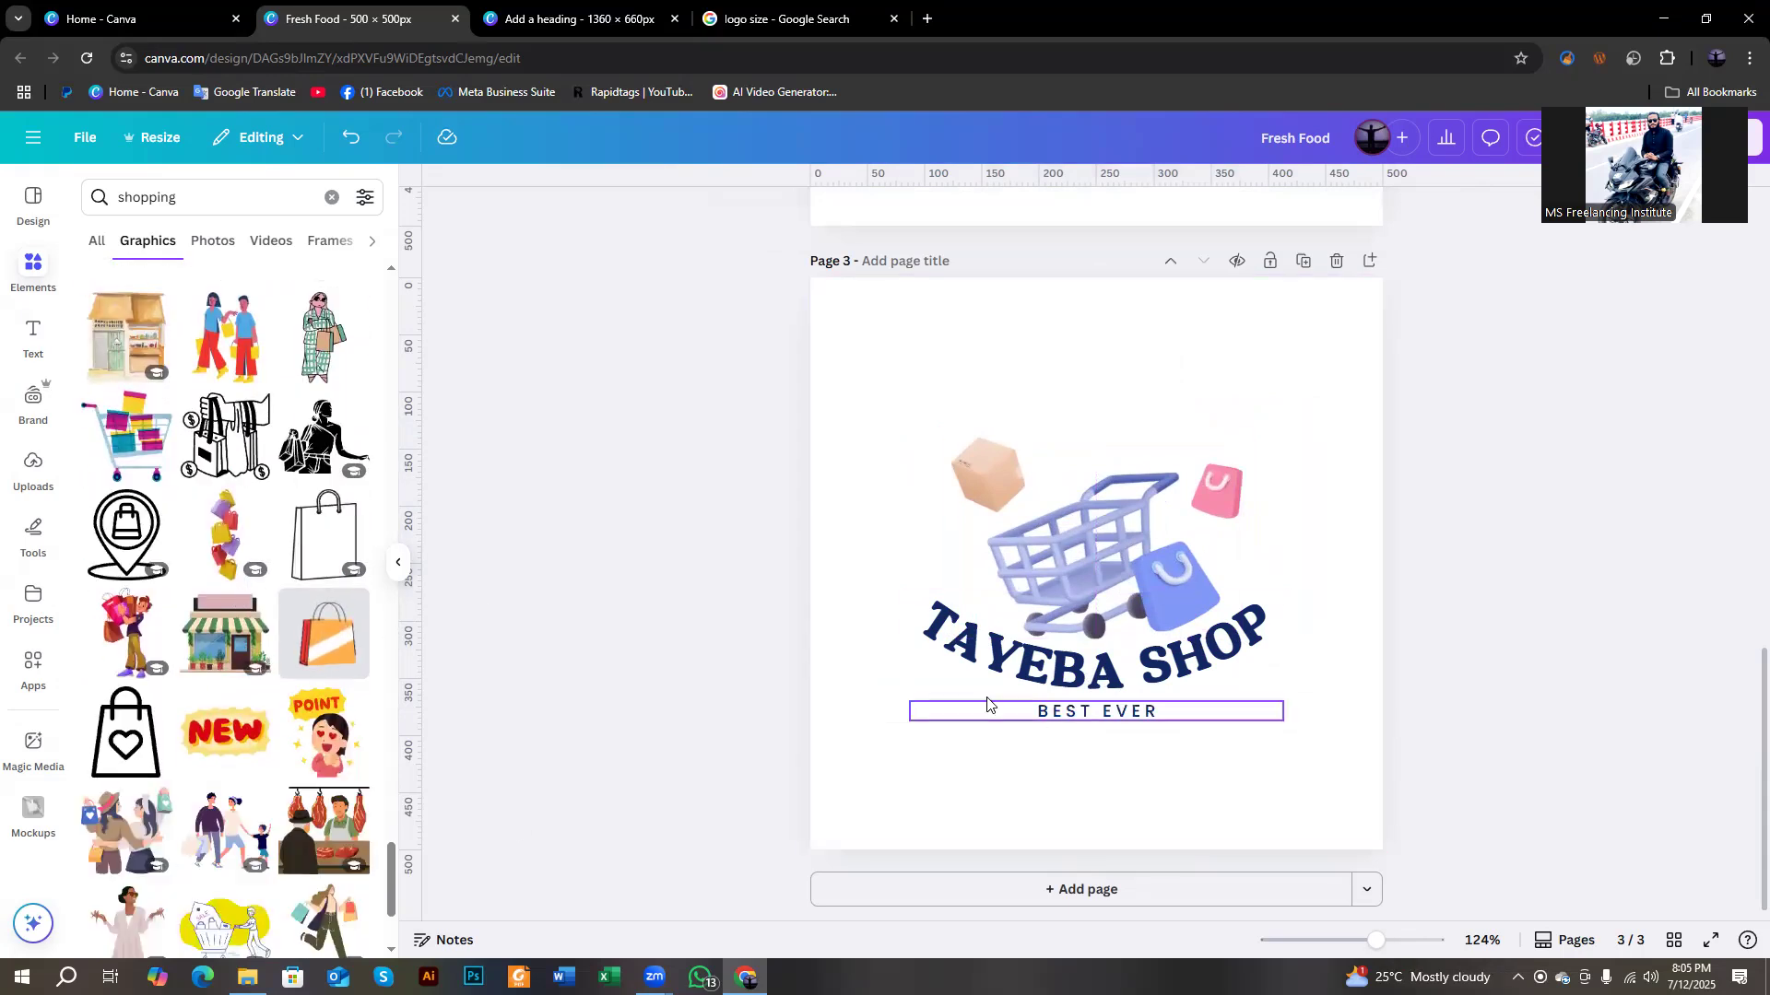
left_click_drag(1025, 682, 1036, 678)
left_click(636, 678)
Add a fourth page and place the uploaded crossed-arms portrait in the blue suit on it.
left_click(1049, 891)
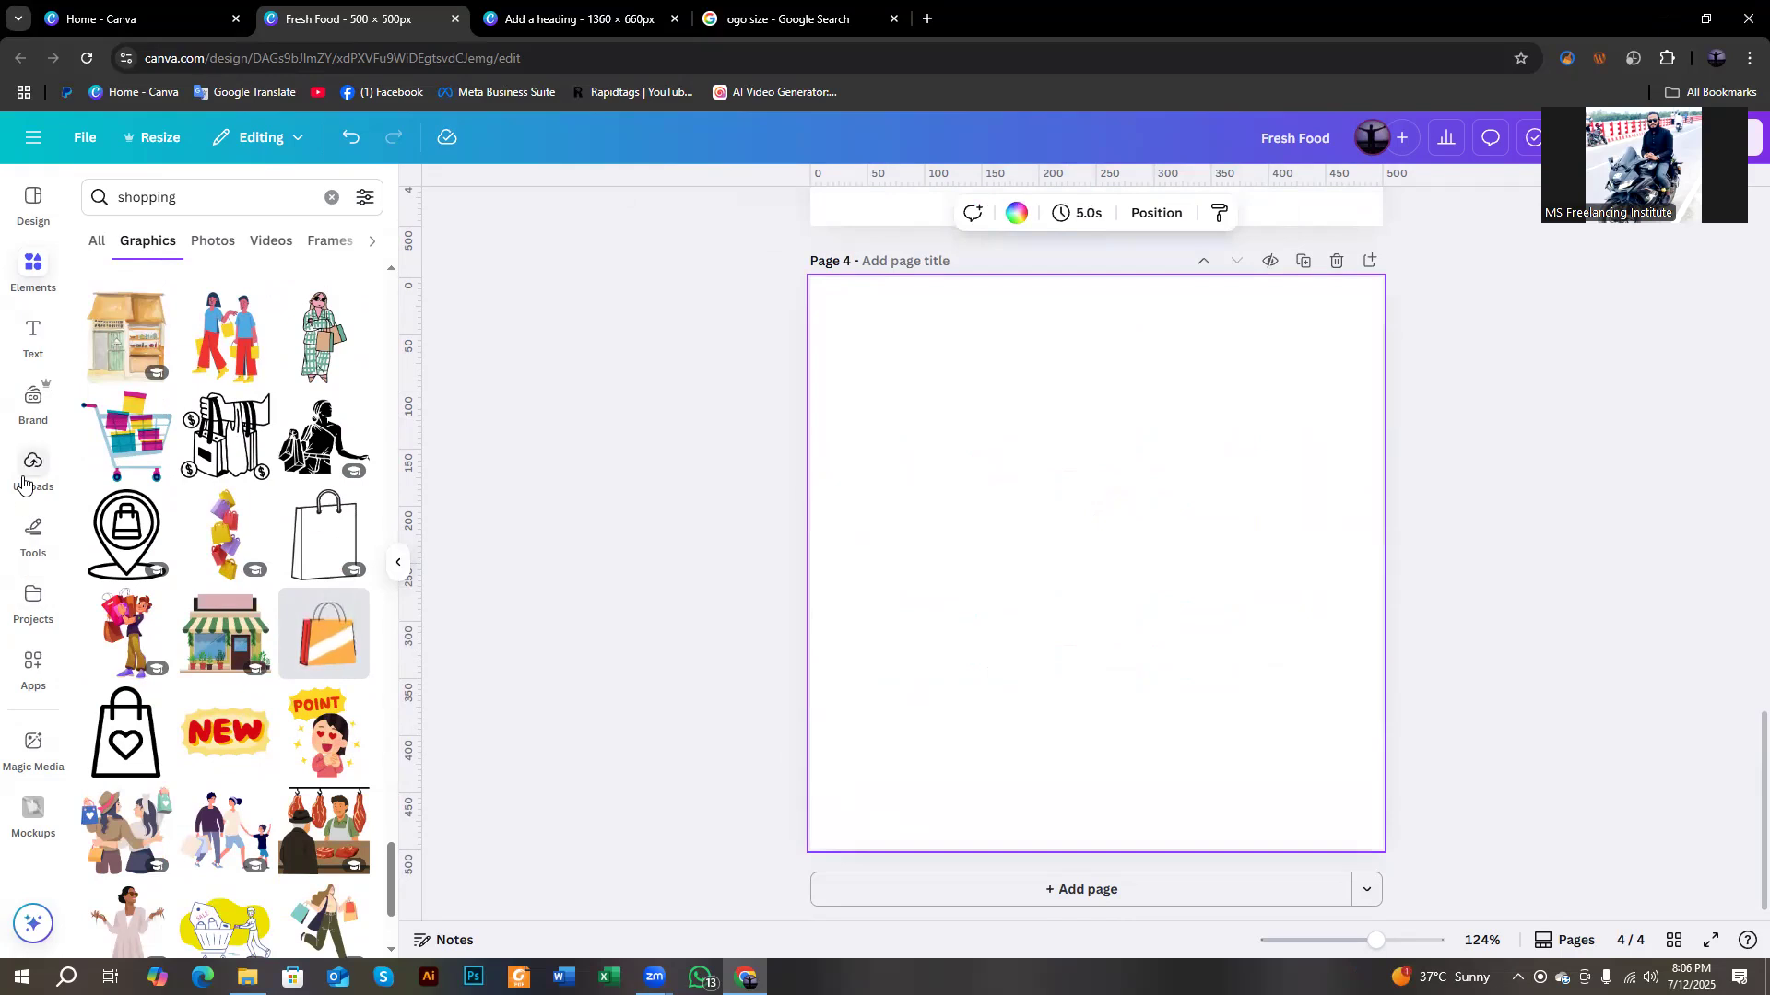
left_click(33, 466)
scroll(296, 606, "down", 10)
scroll(295, 606, "down", 6)
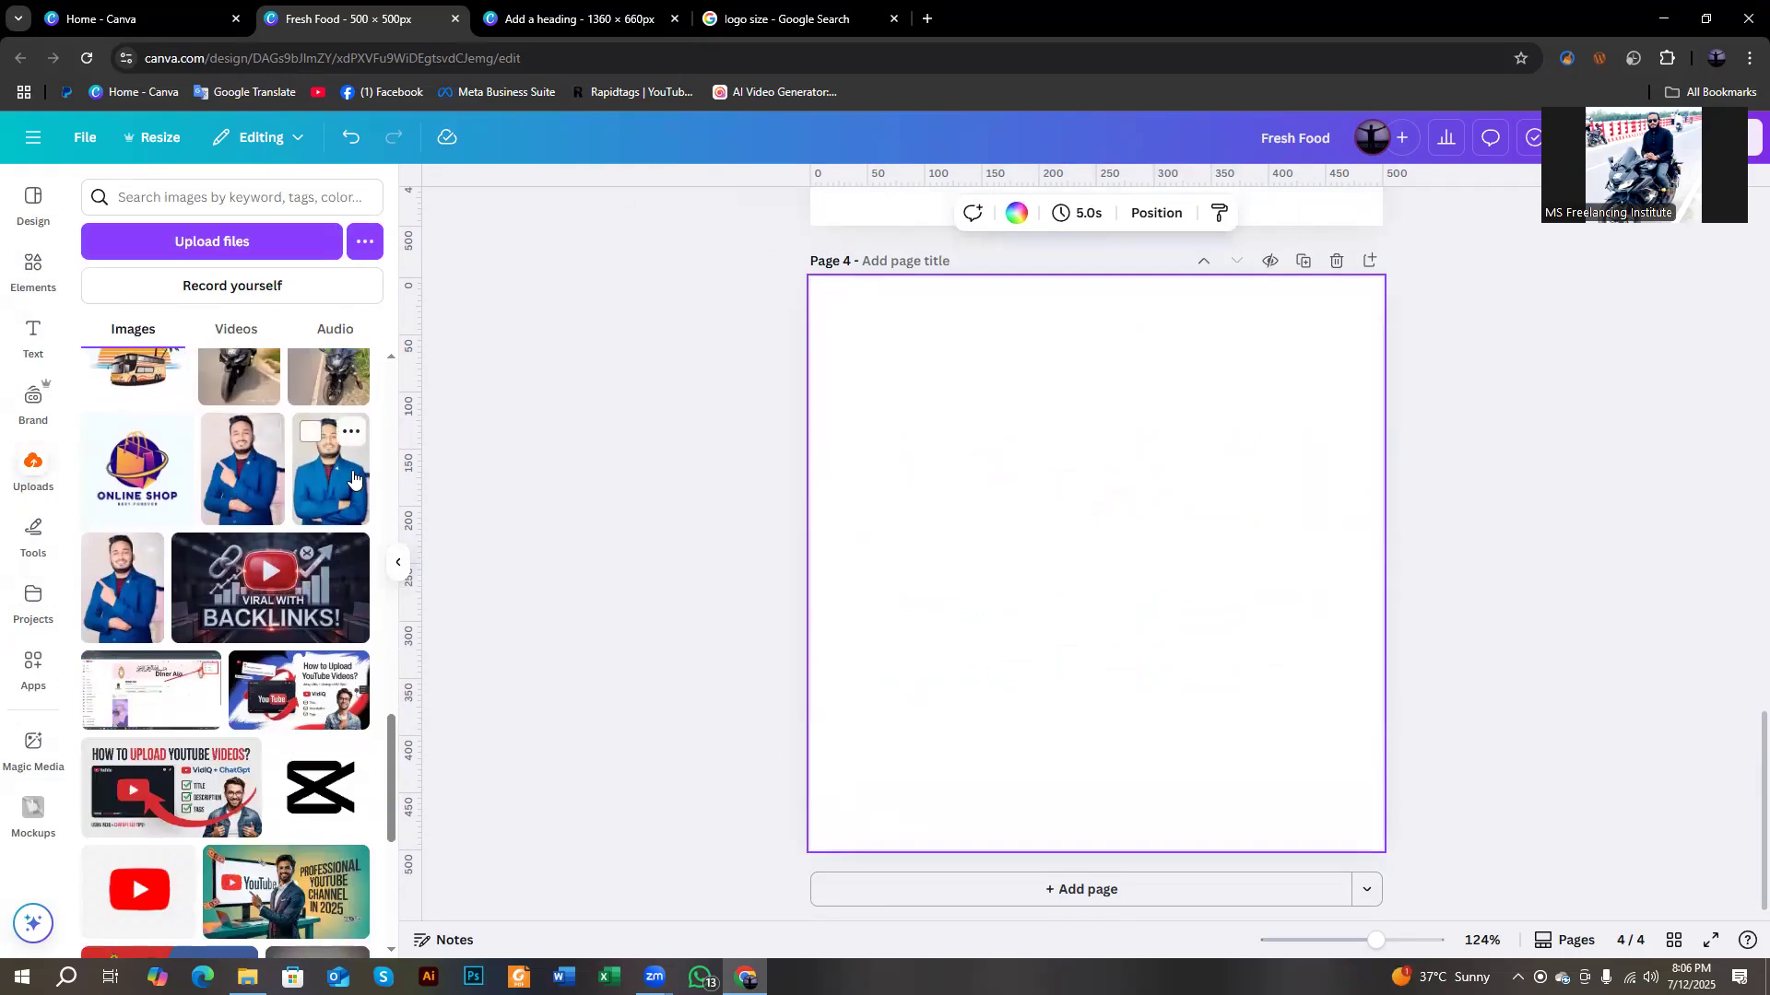
left_click(353, 477)
left_click(596, 505)
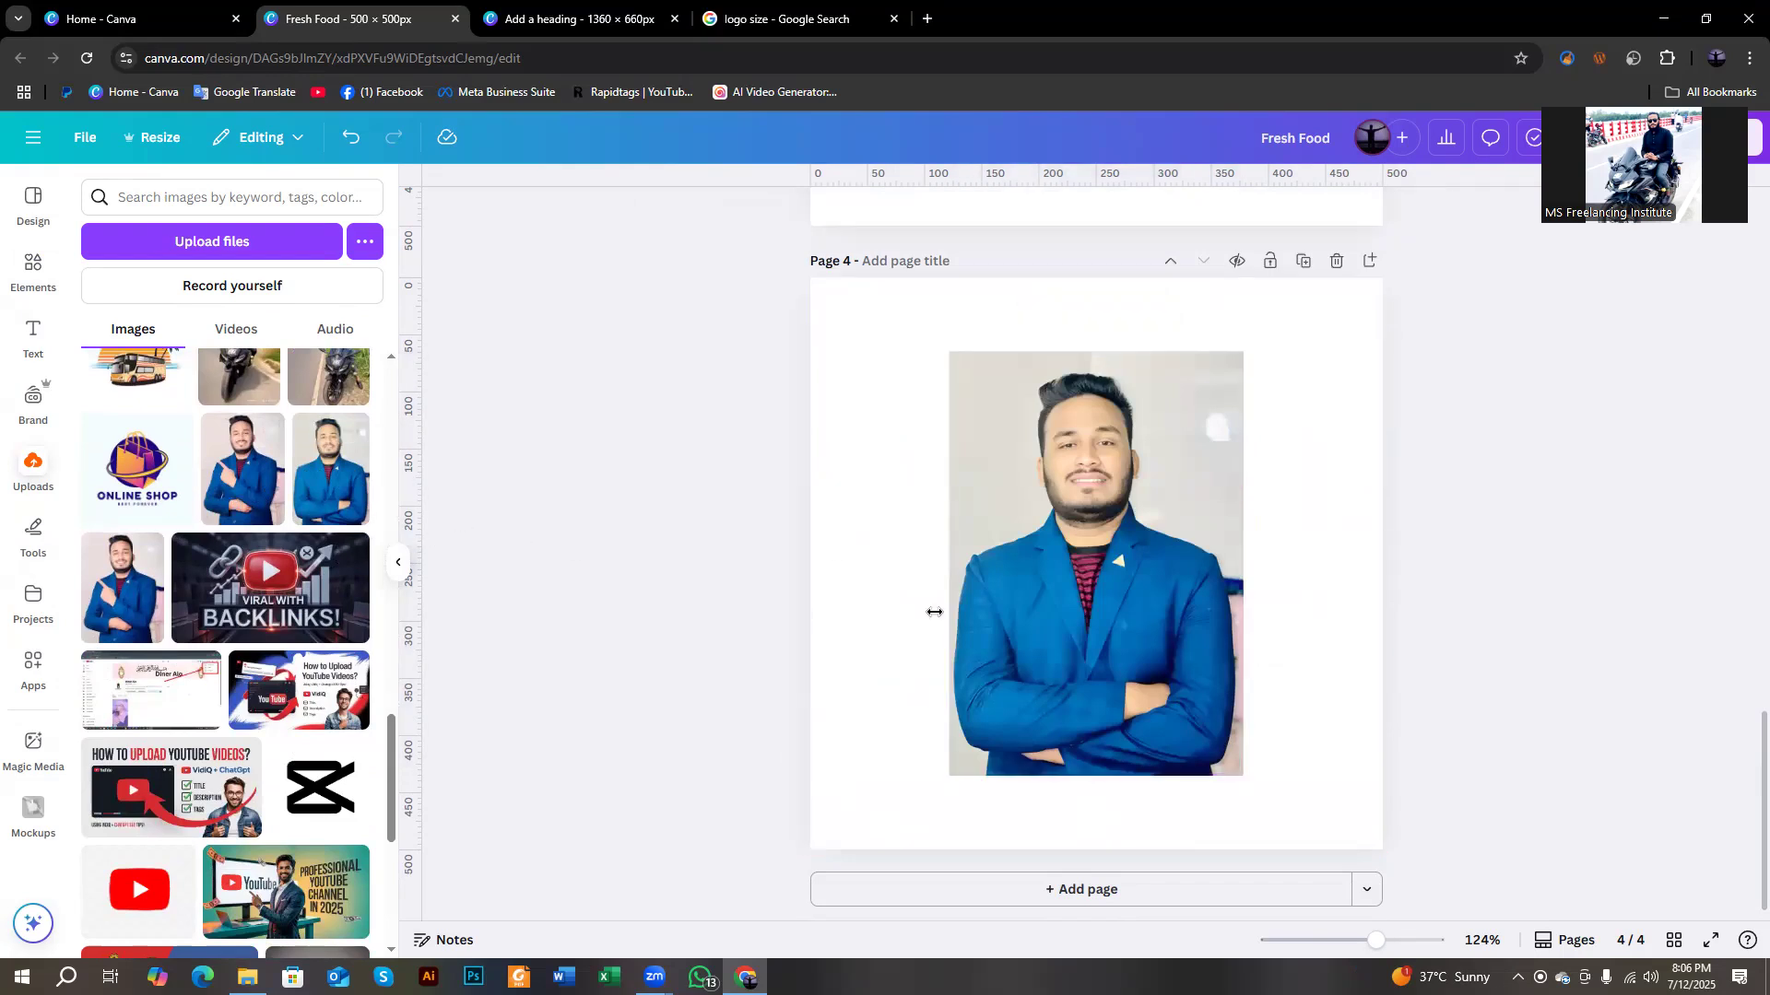
Remove the background from the portrait on page 4 and enlarge the image to nearly fill the page height.
left_click(30, 470)
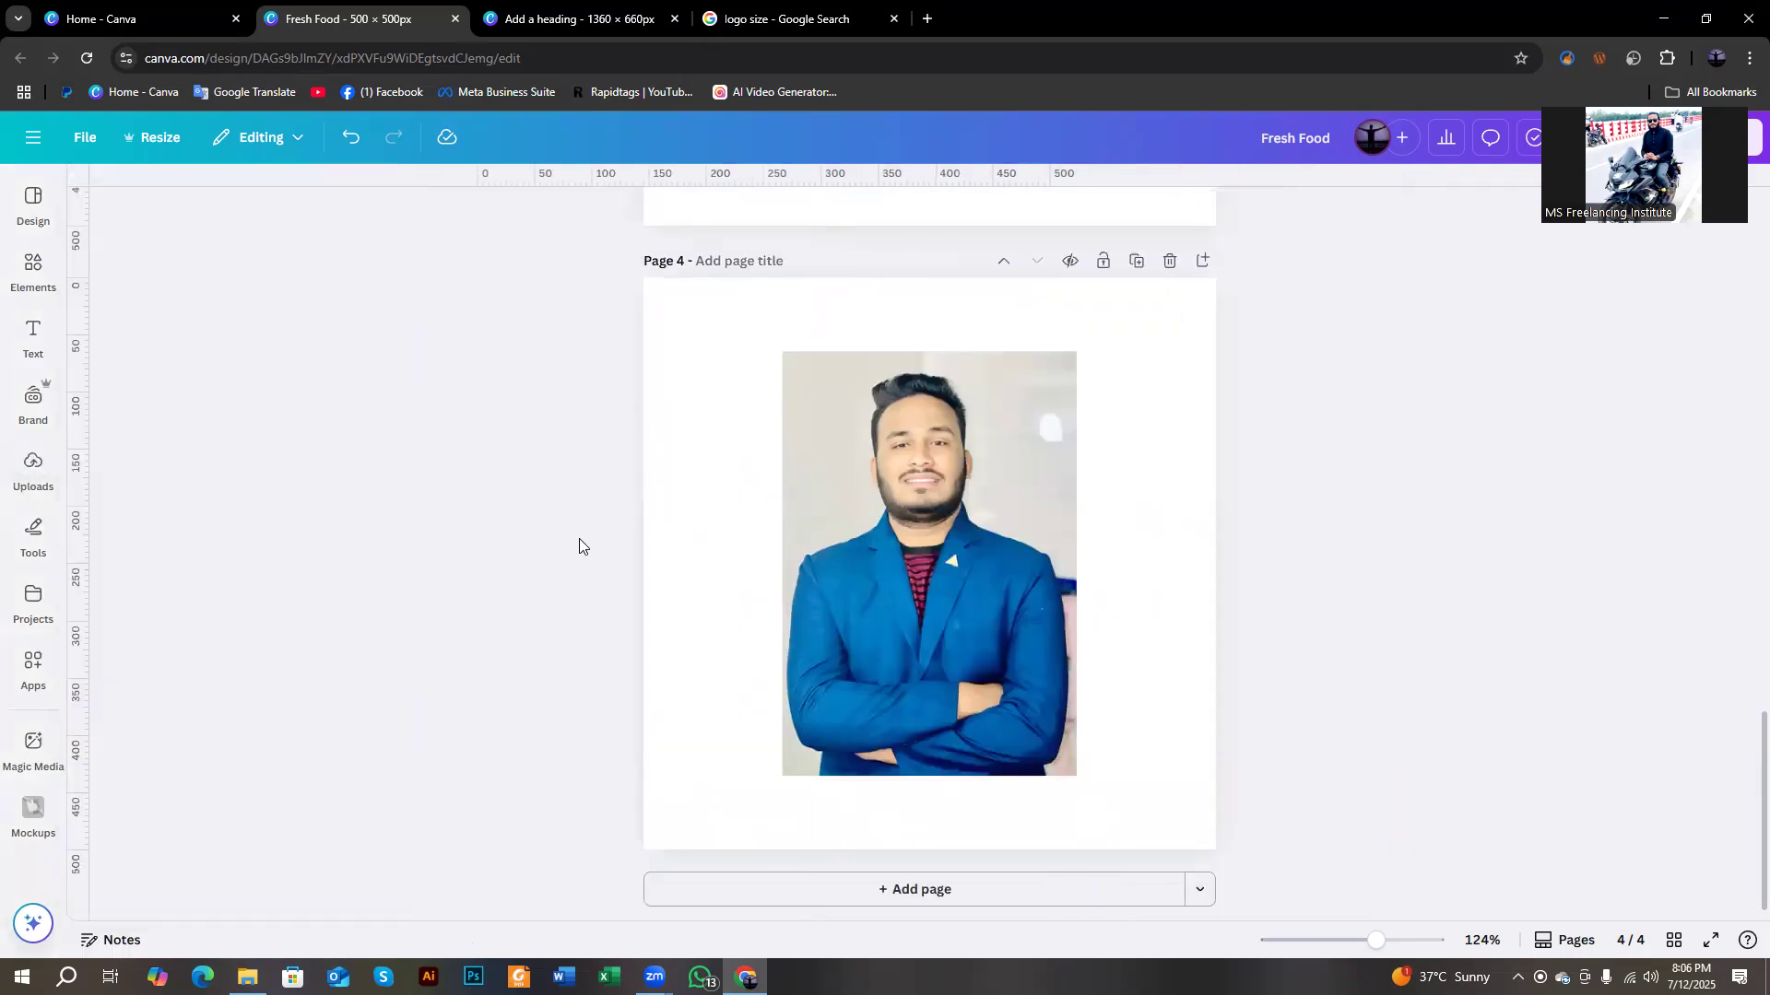
left_click(890, 525)
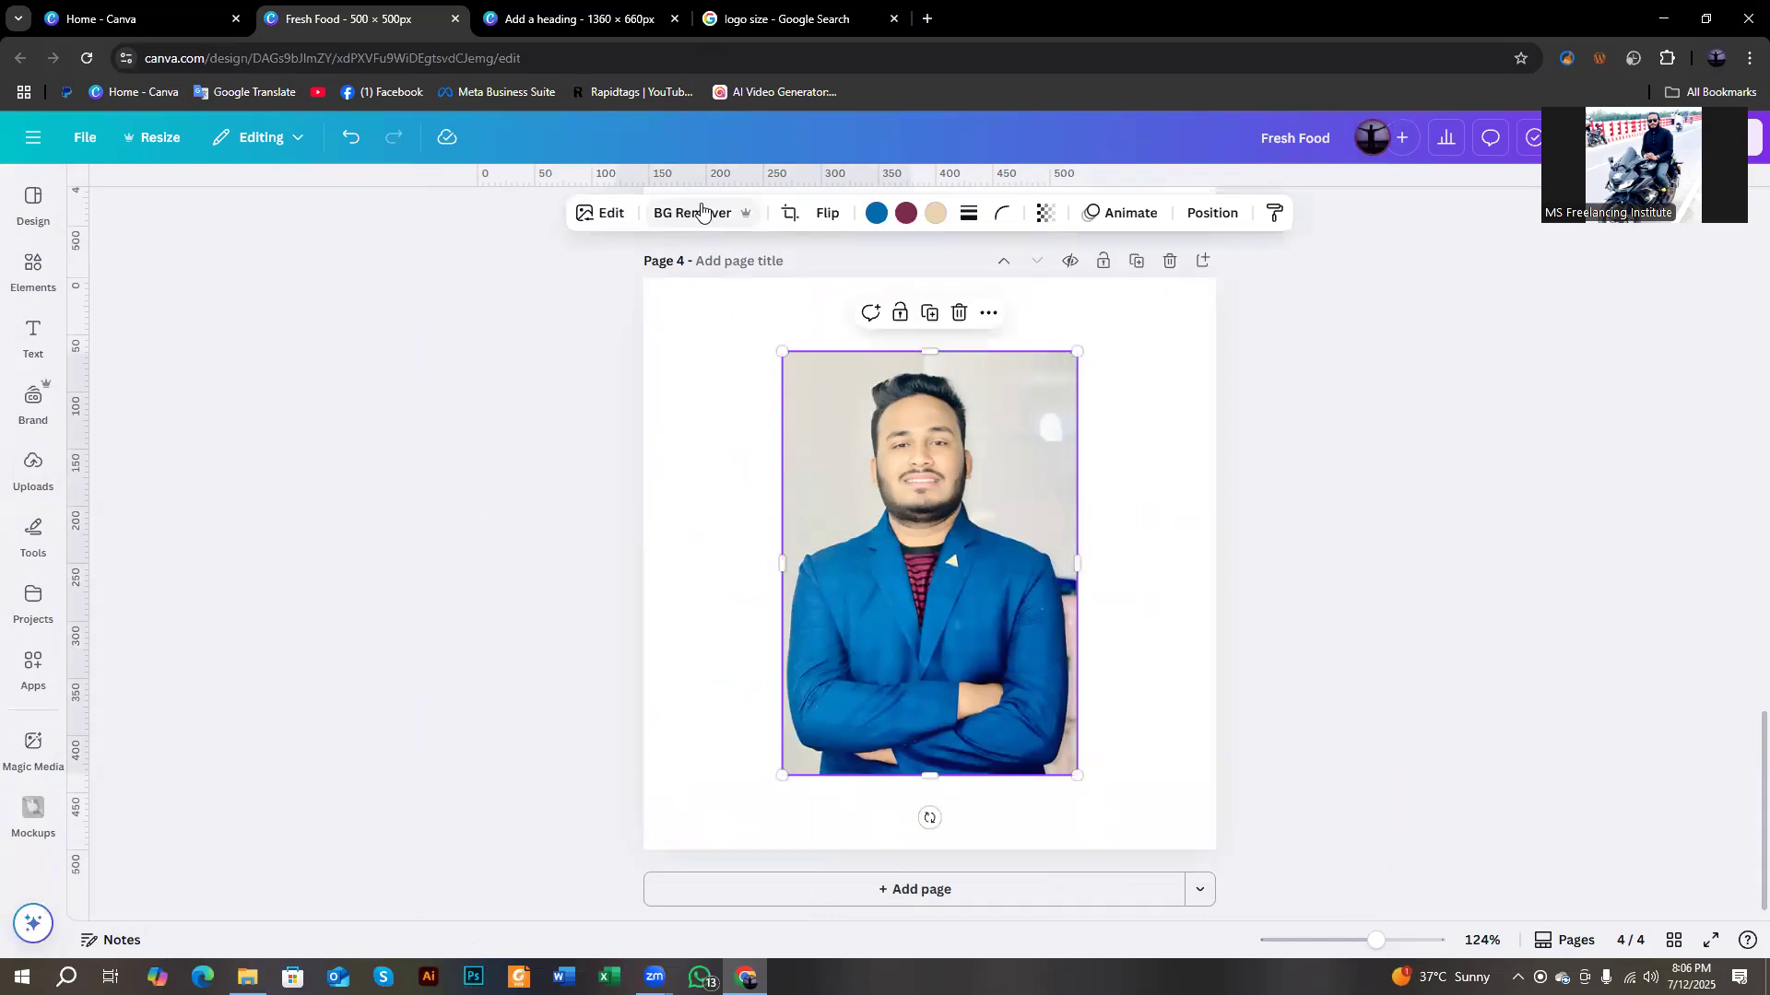
left_click(710, 214)
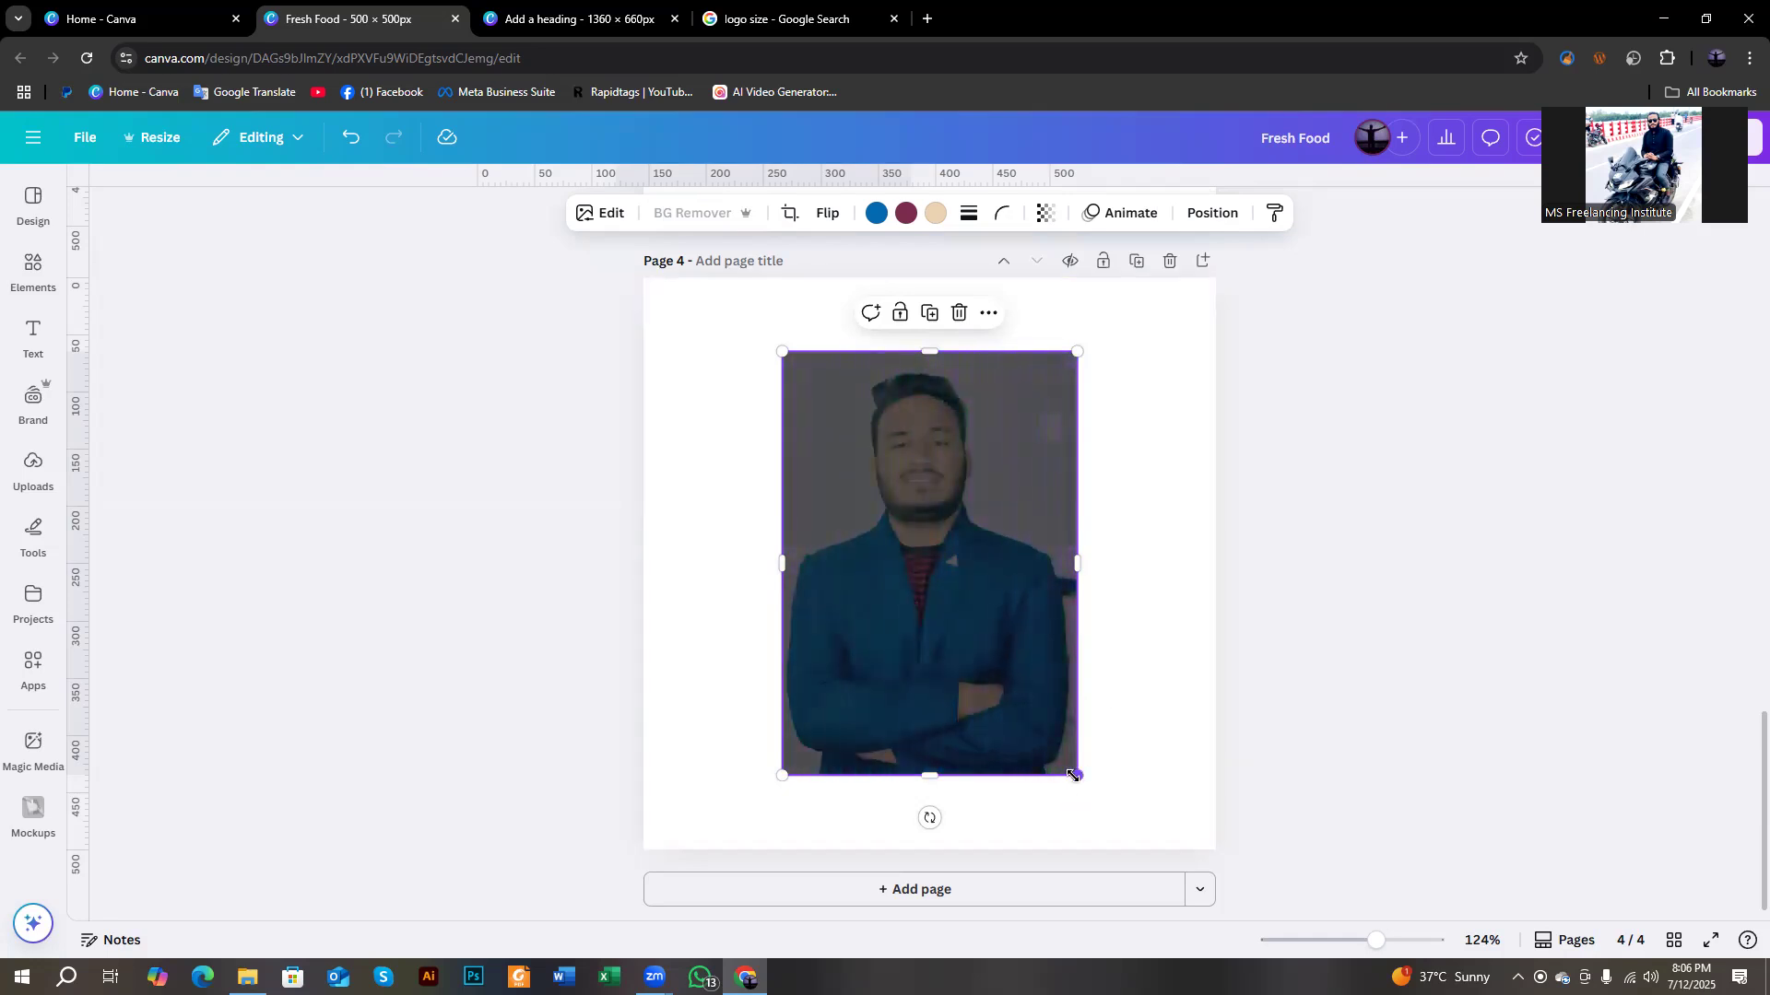
left_click_drag(1072, 774, 1054, 682)
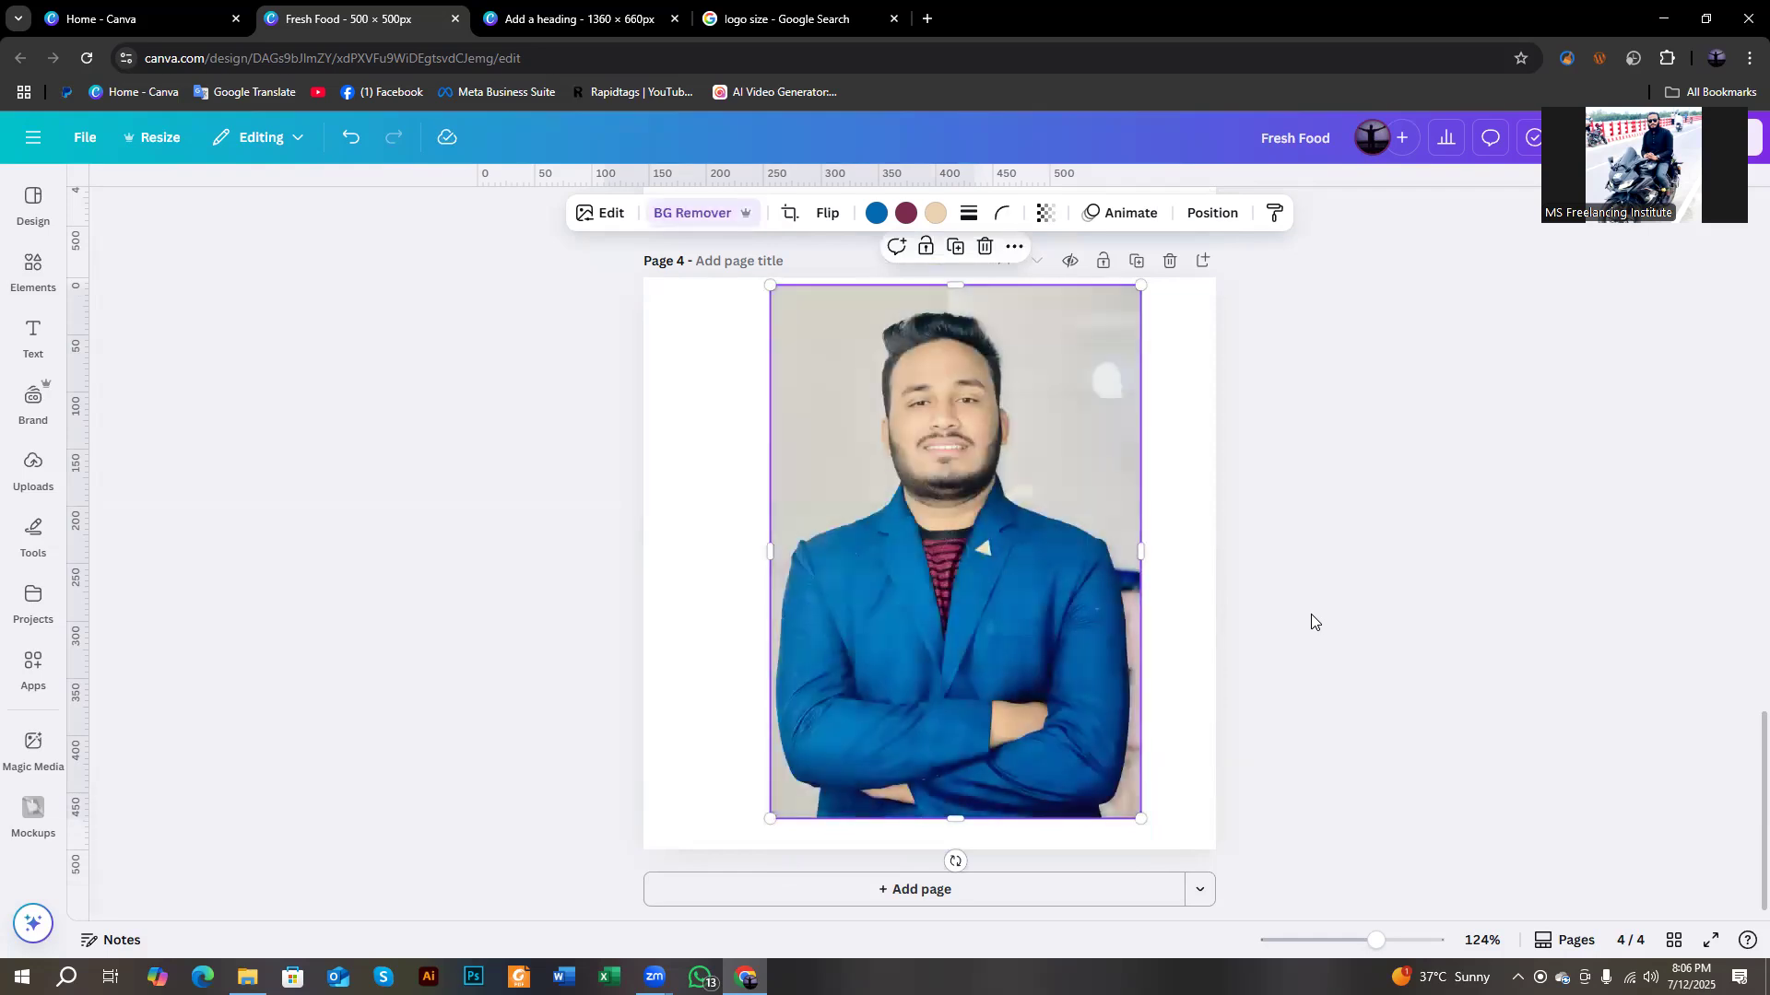
left_click(1380, 565)
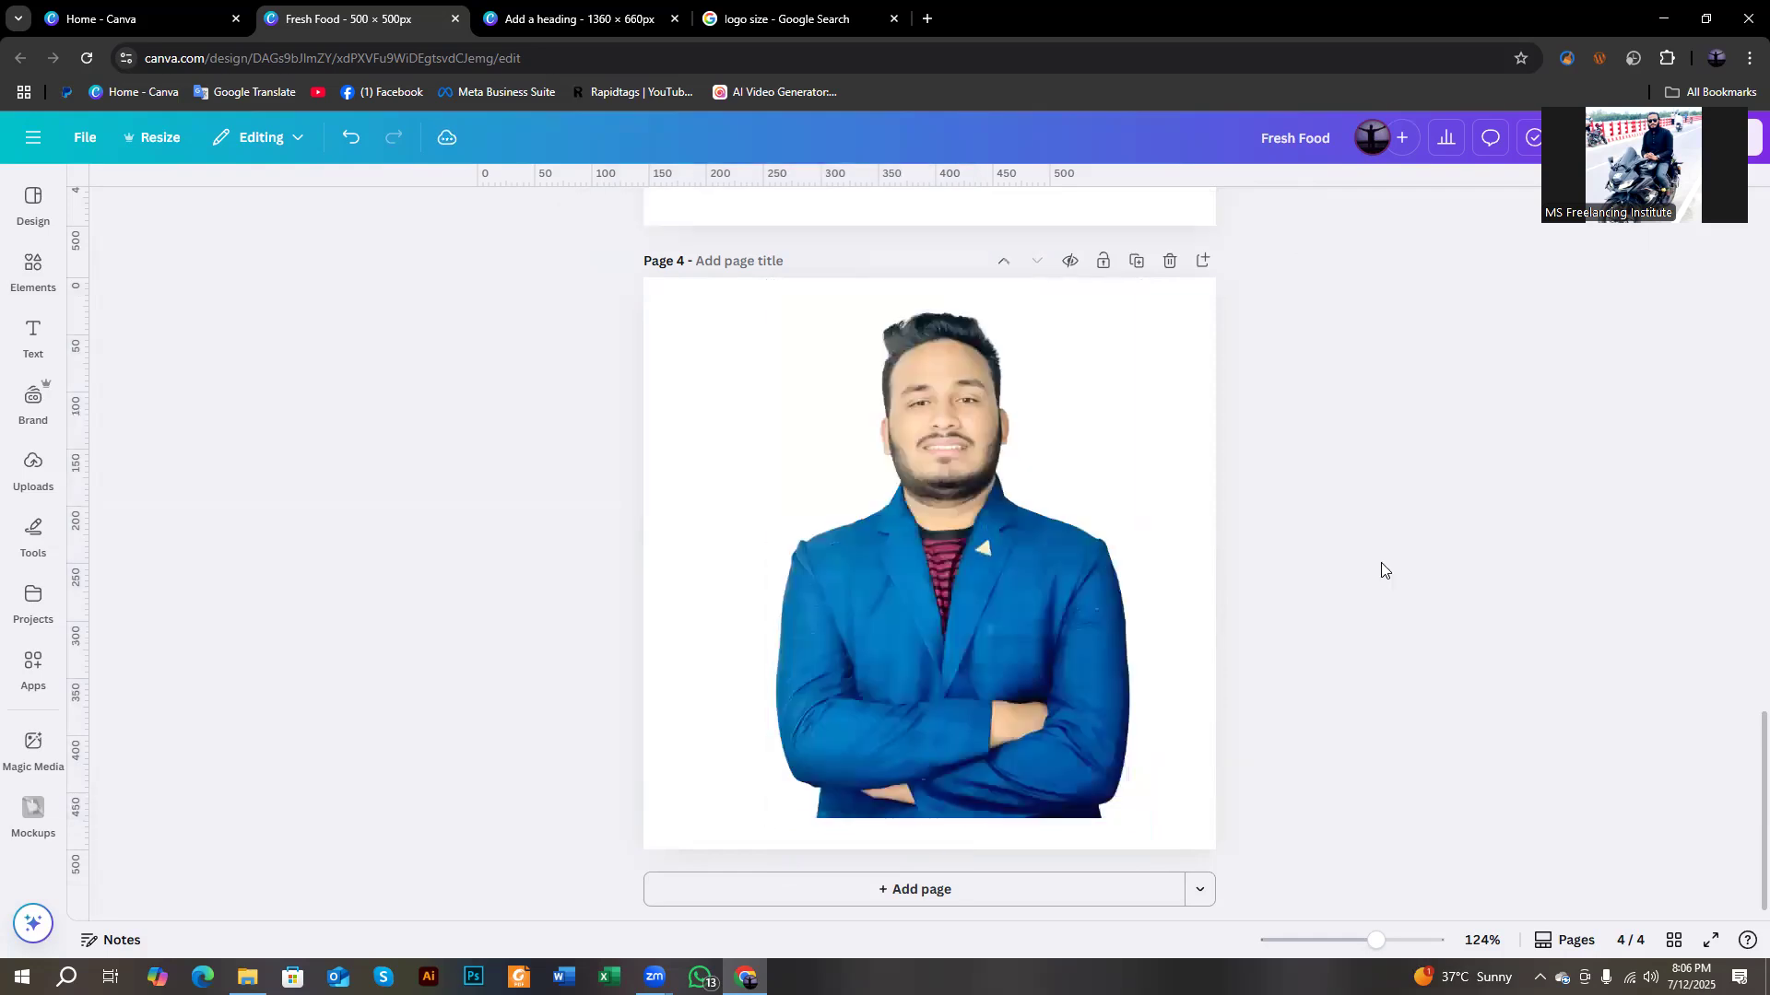
left_click(962, 717)
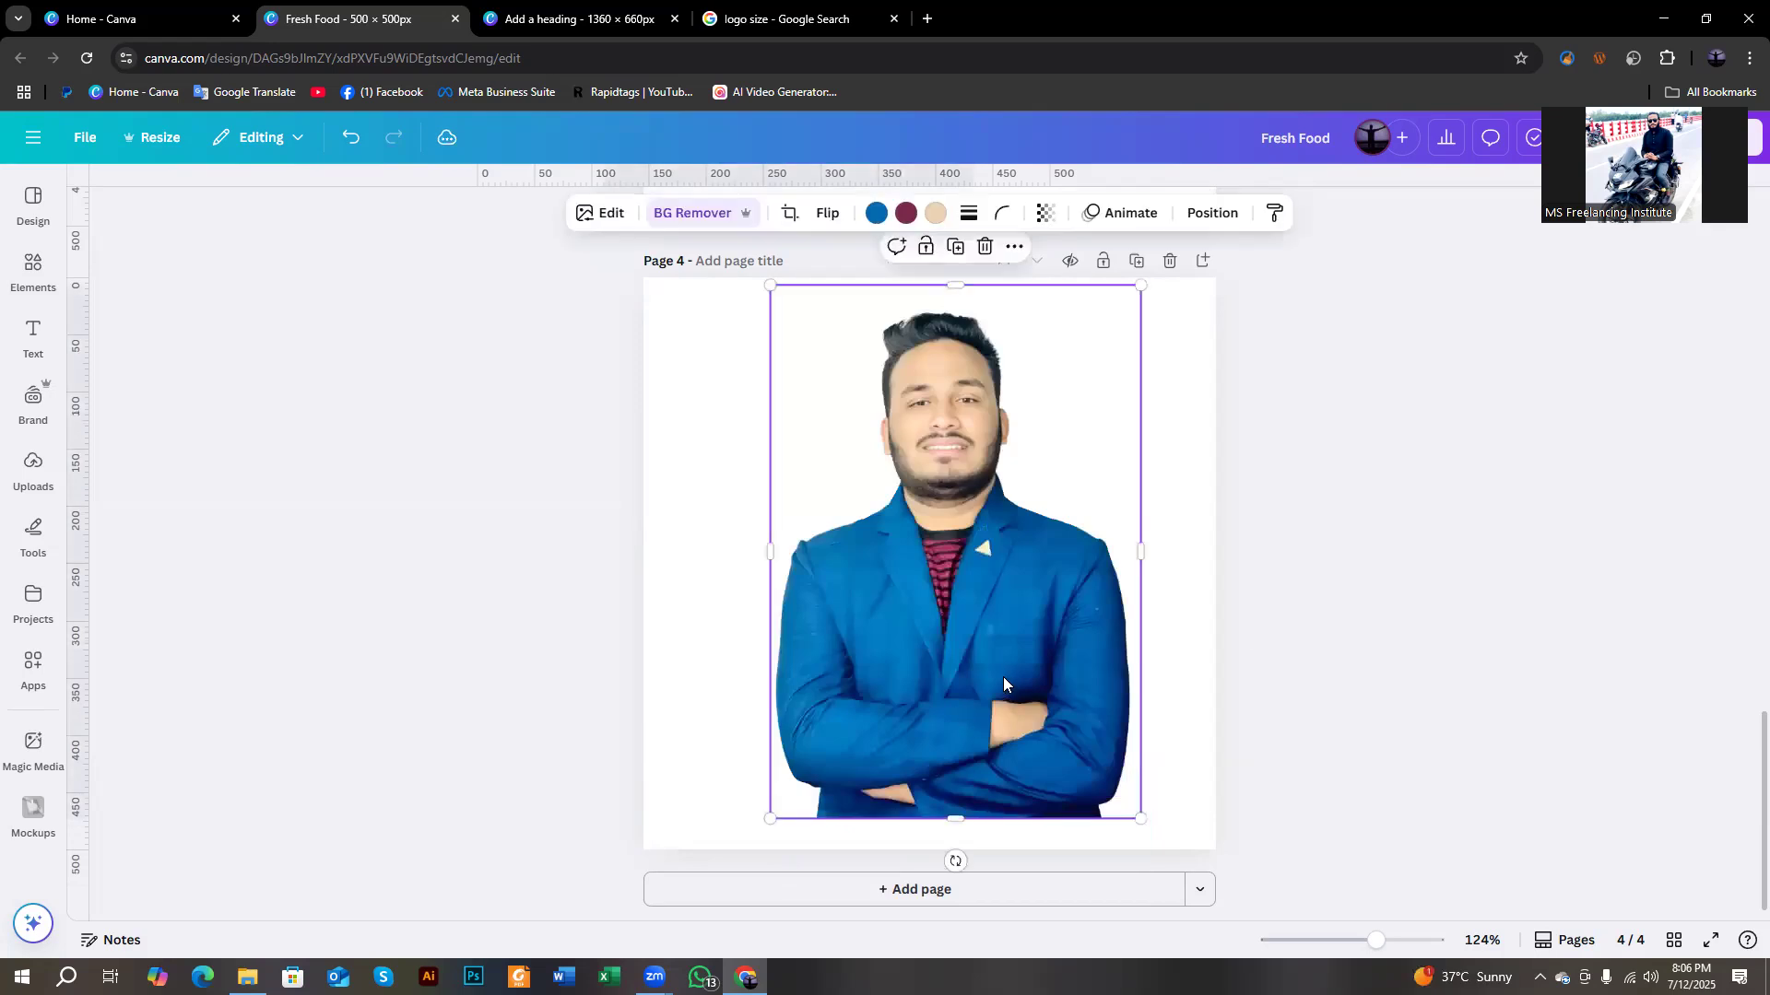
left_click(580, 639)
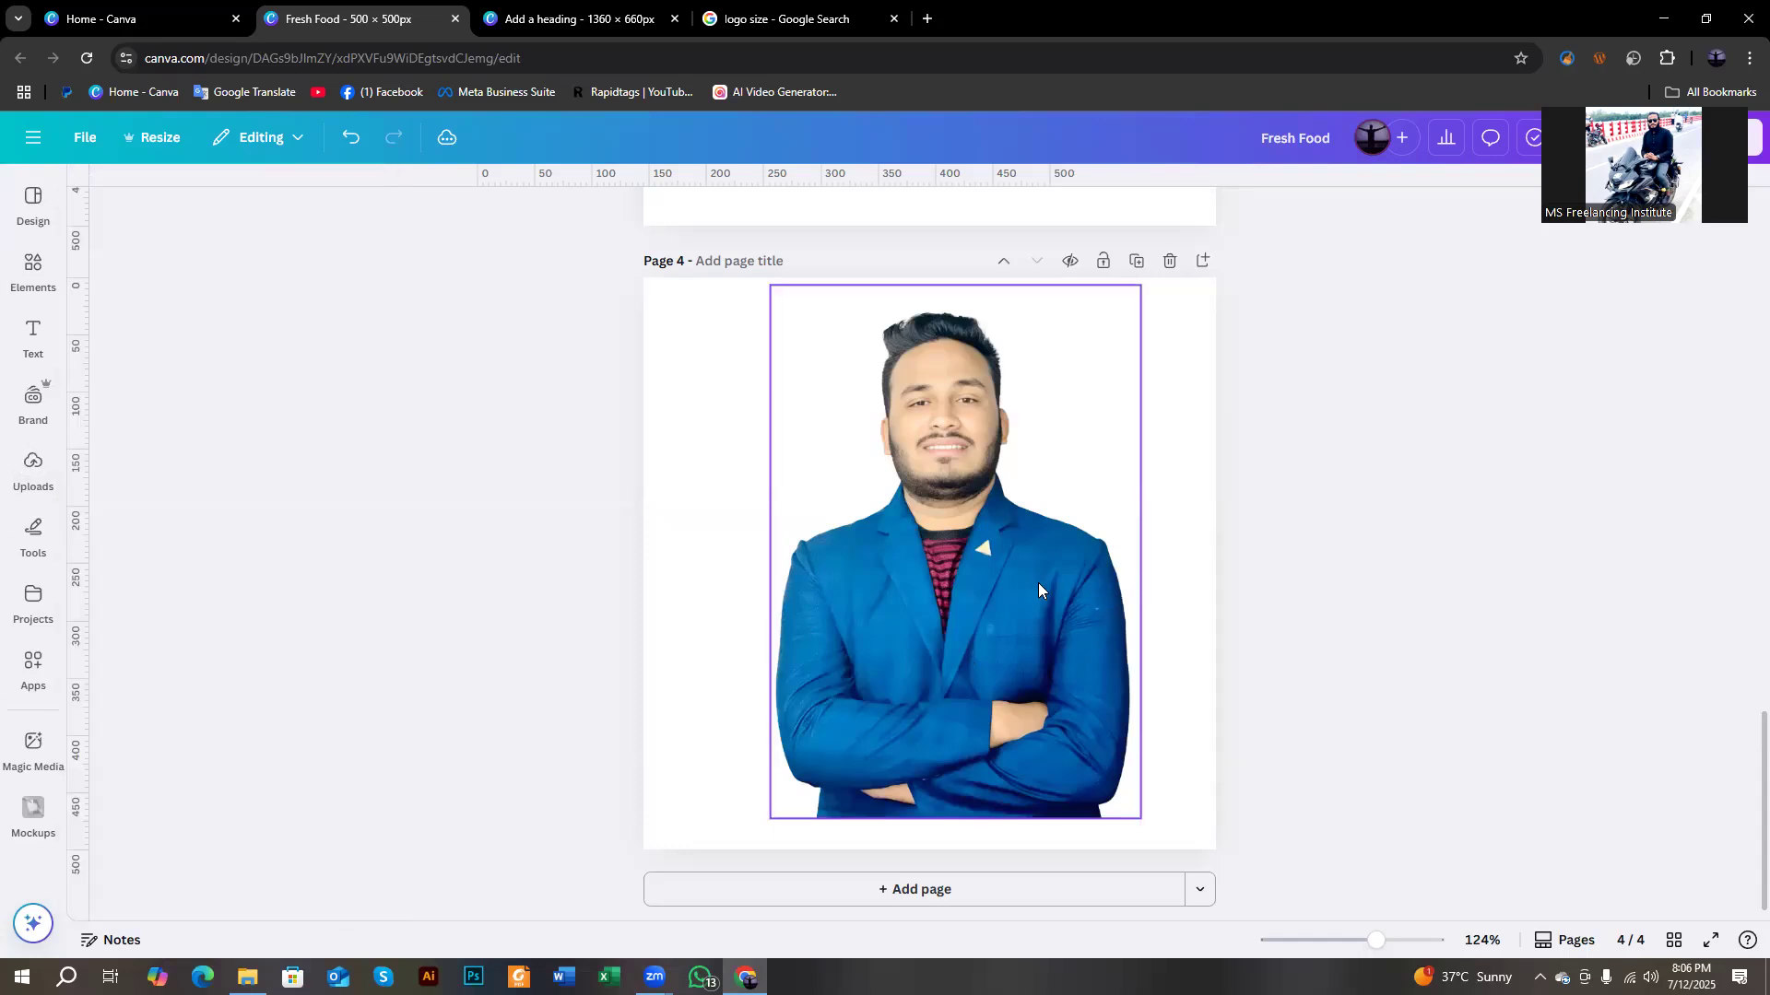
left_click(1056, 579)
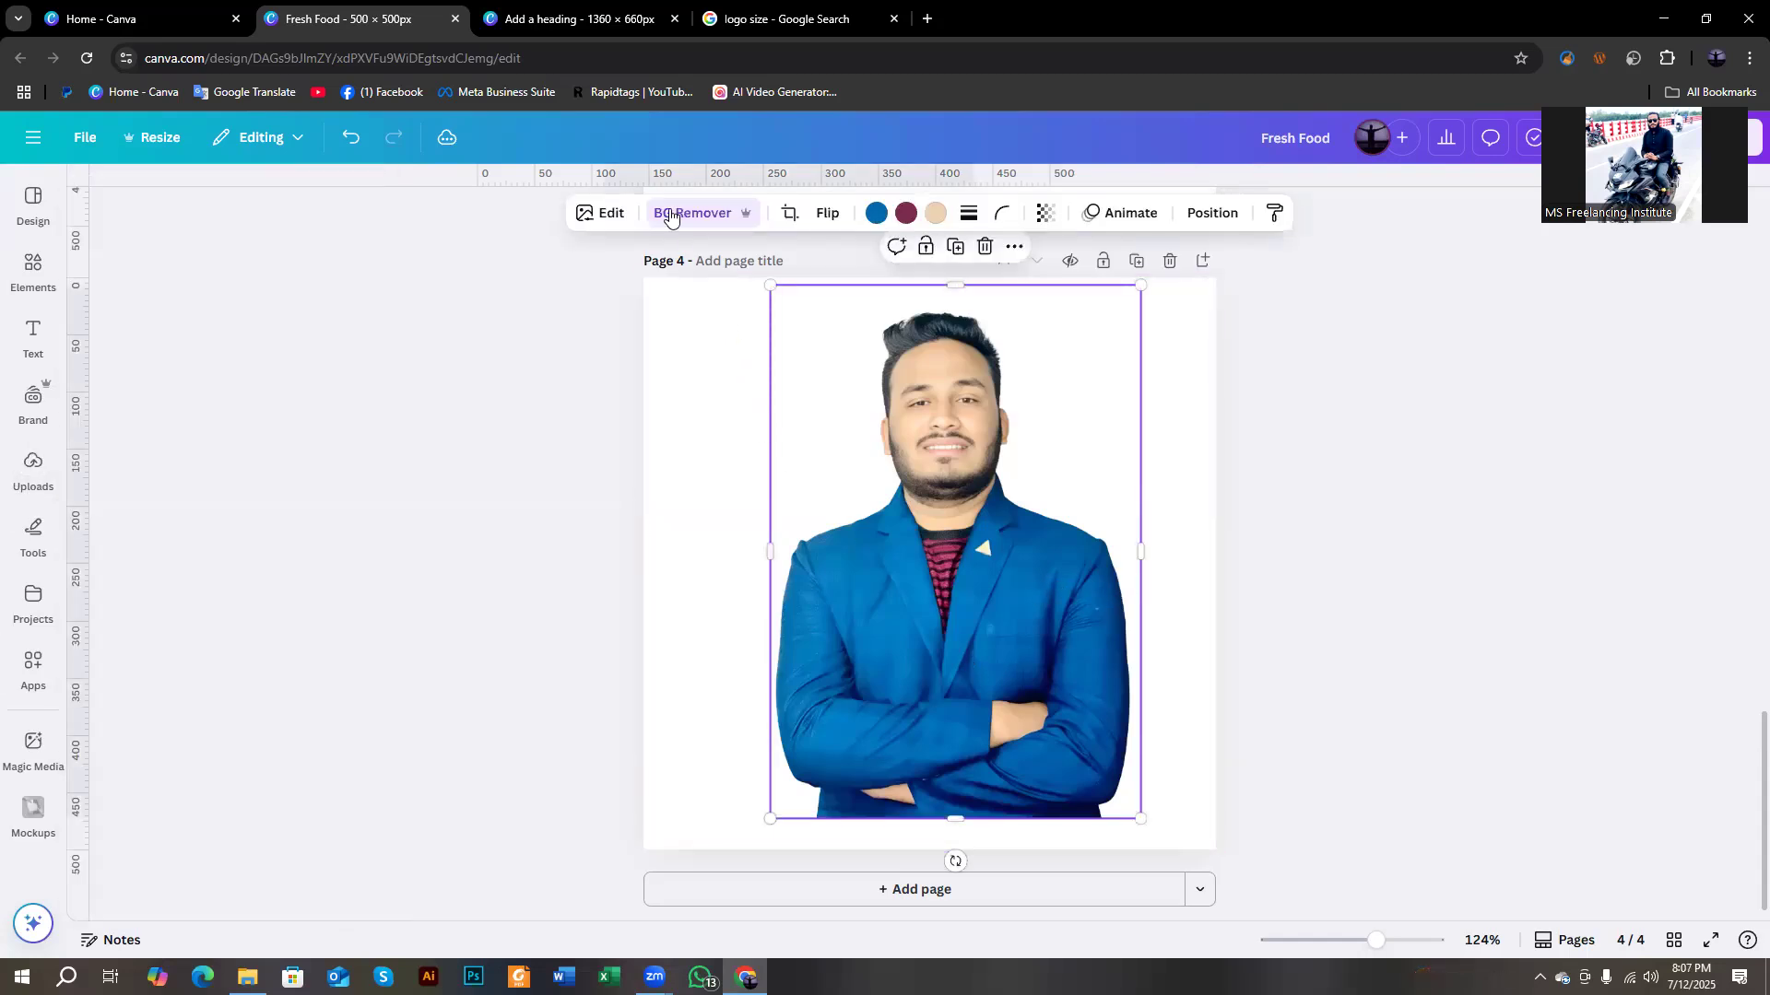
key("Print")
left_click_drag(644, 192, 764, 245)
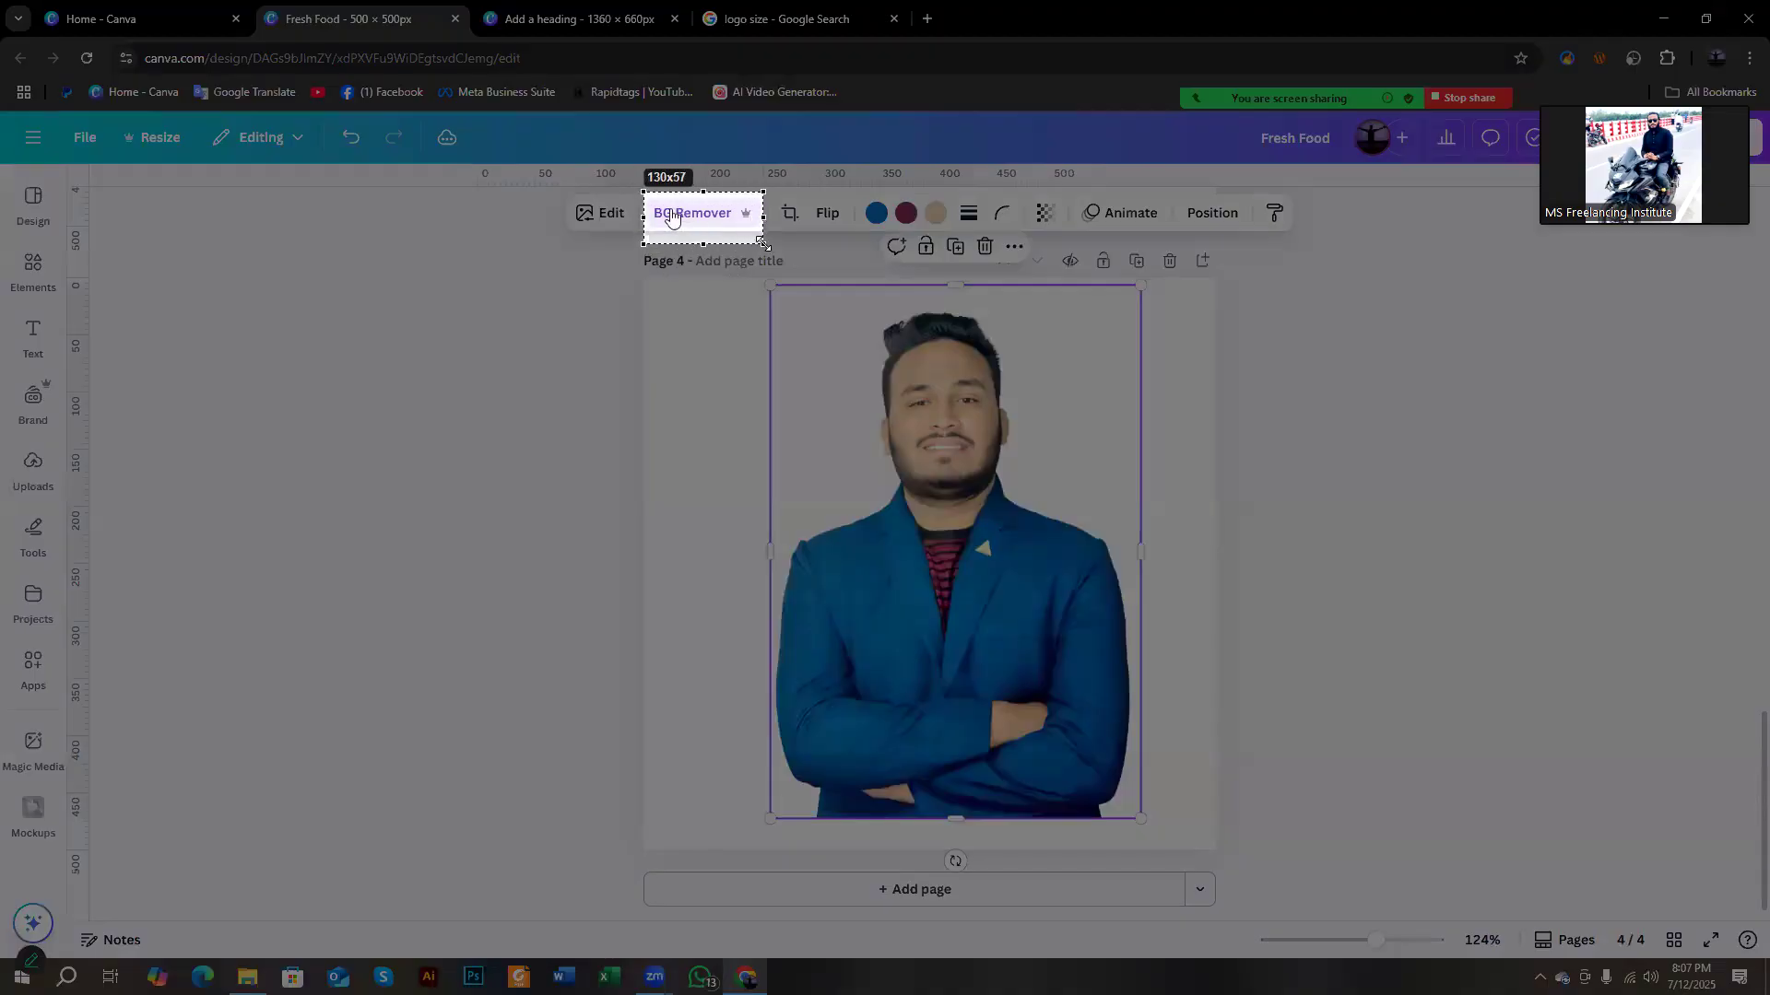
left_click_drag(764, 244, 764, 244)
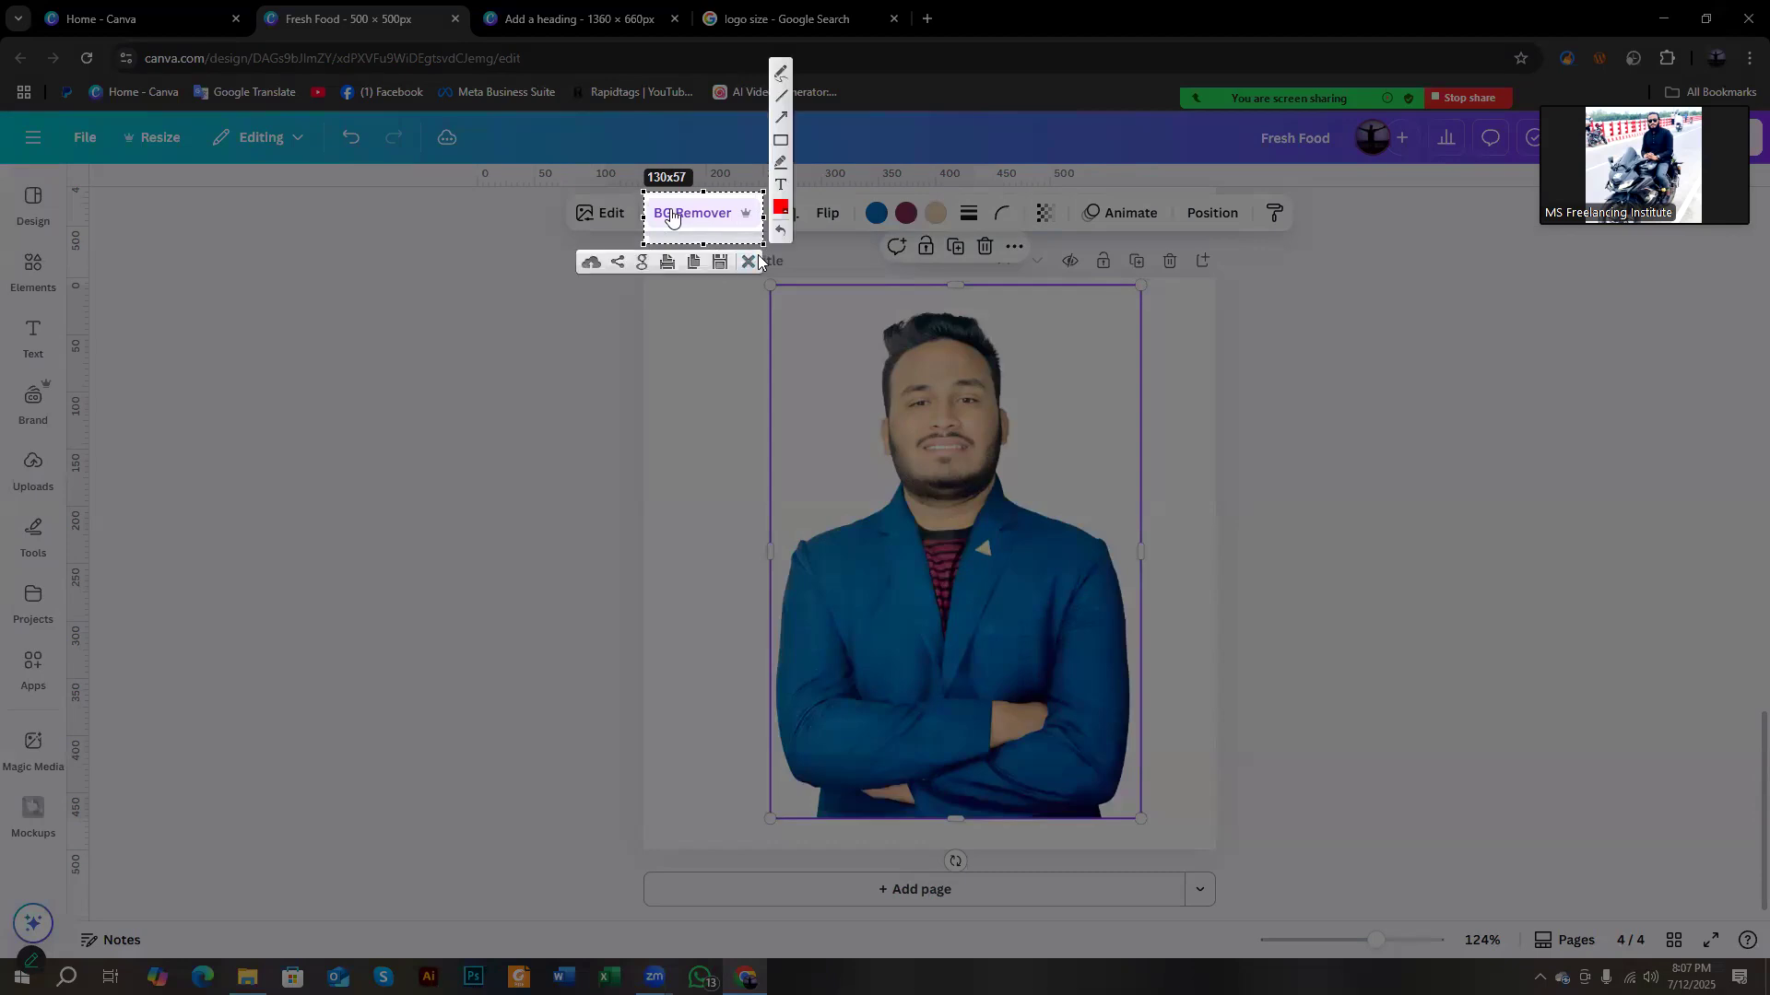
left_click(748, 261)
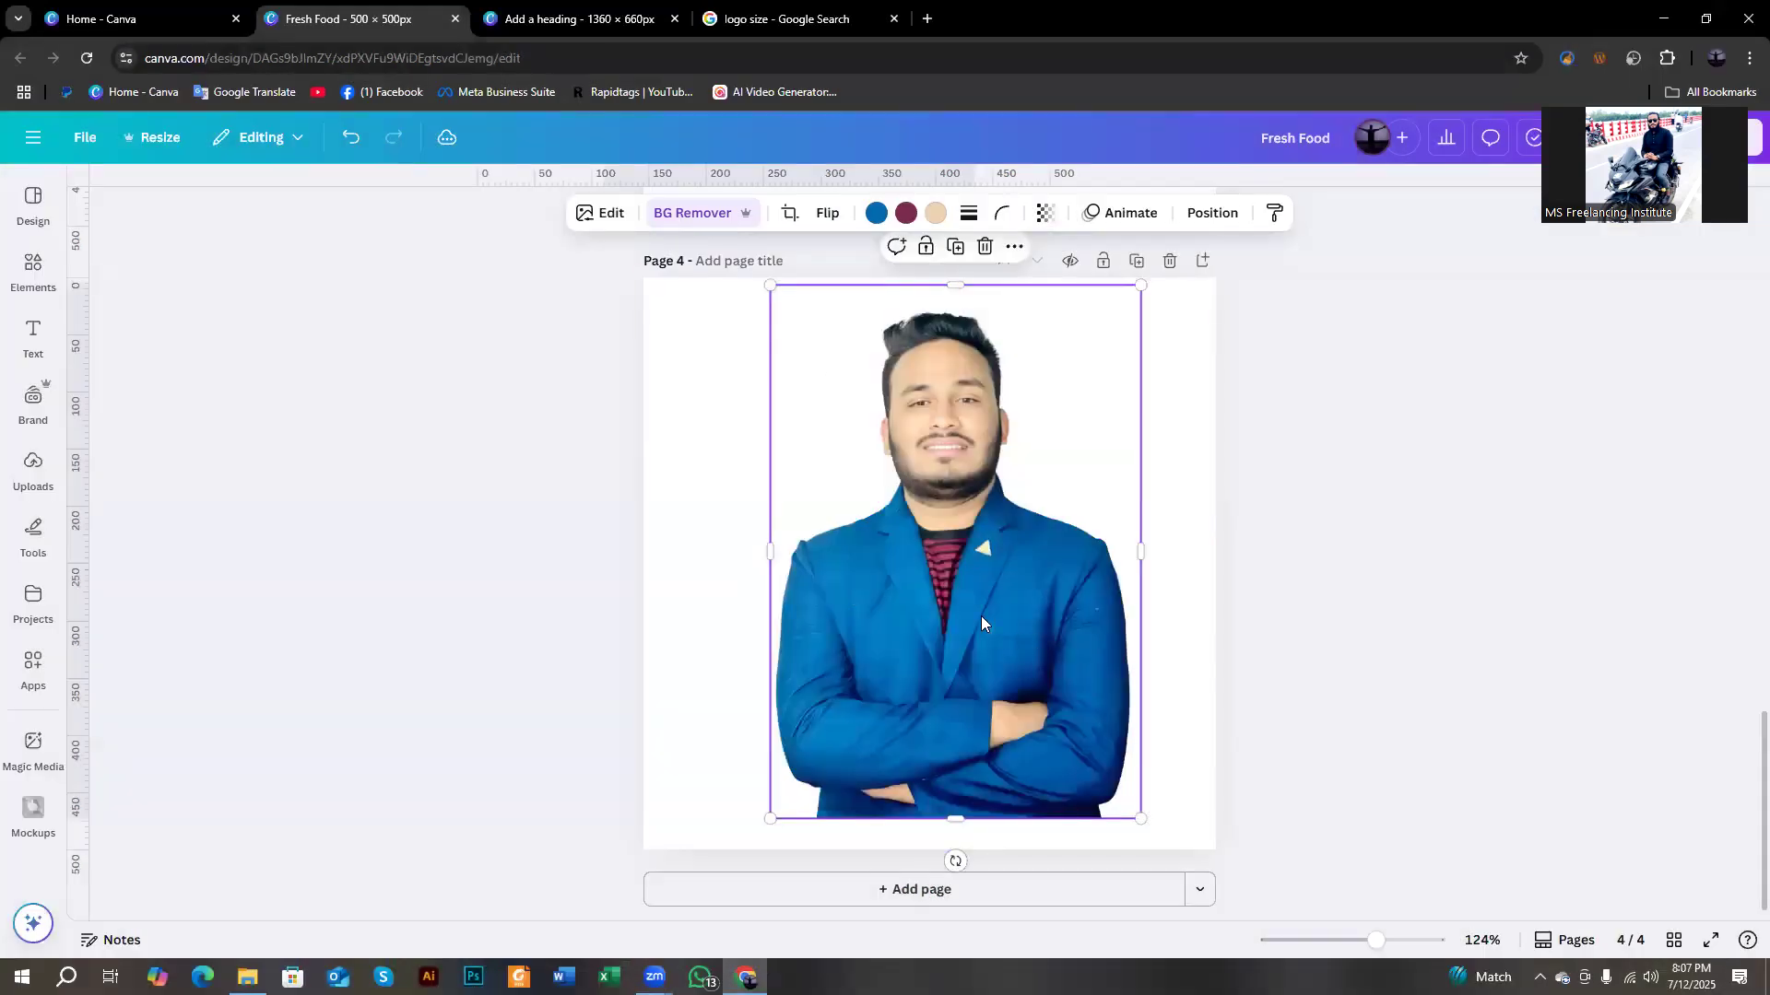
Set page 4's background colour to black and shift the cut-out portrait slightly towards the page centre.
left_click(730, 501)
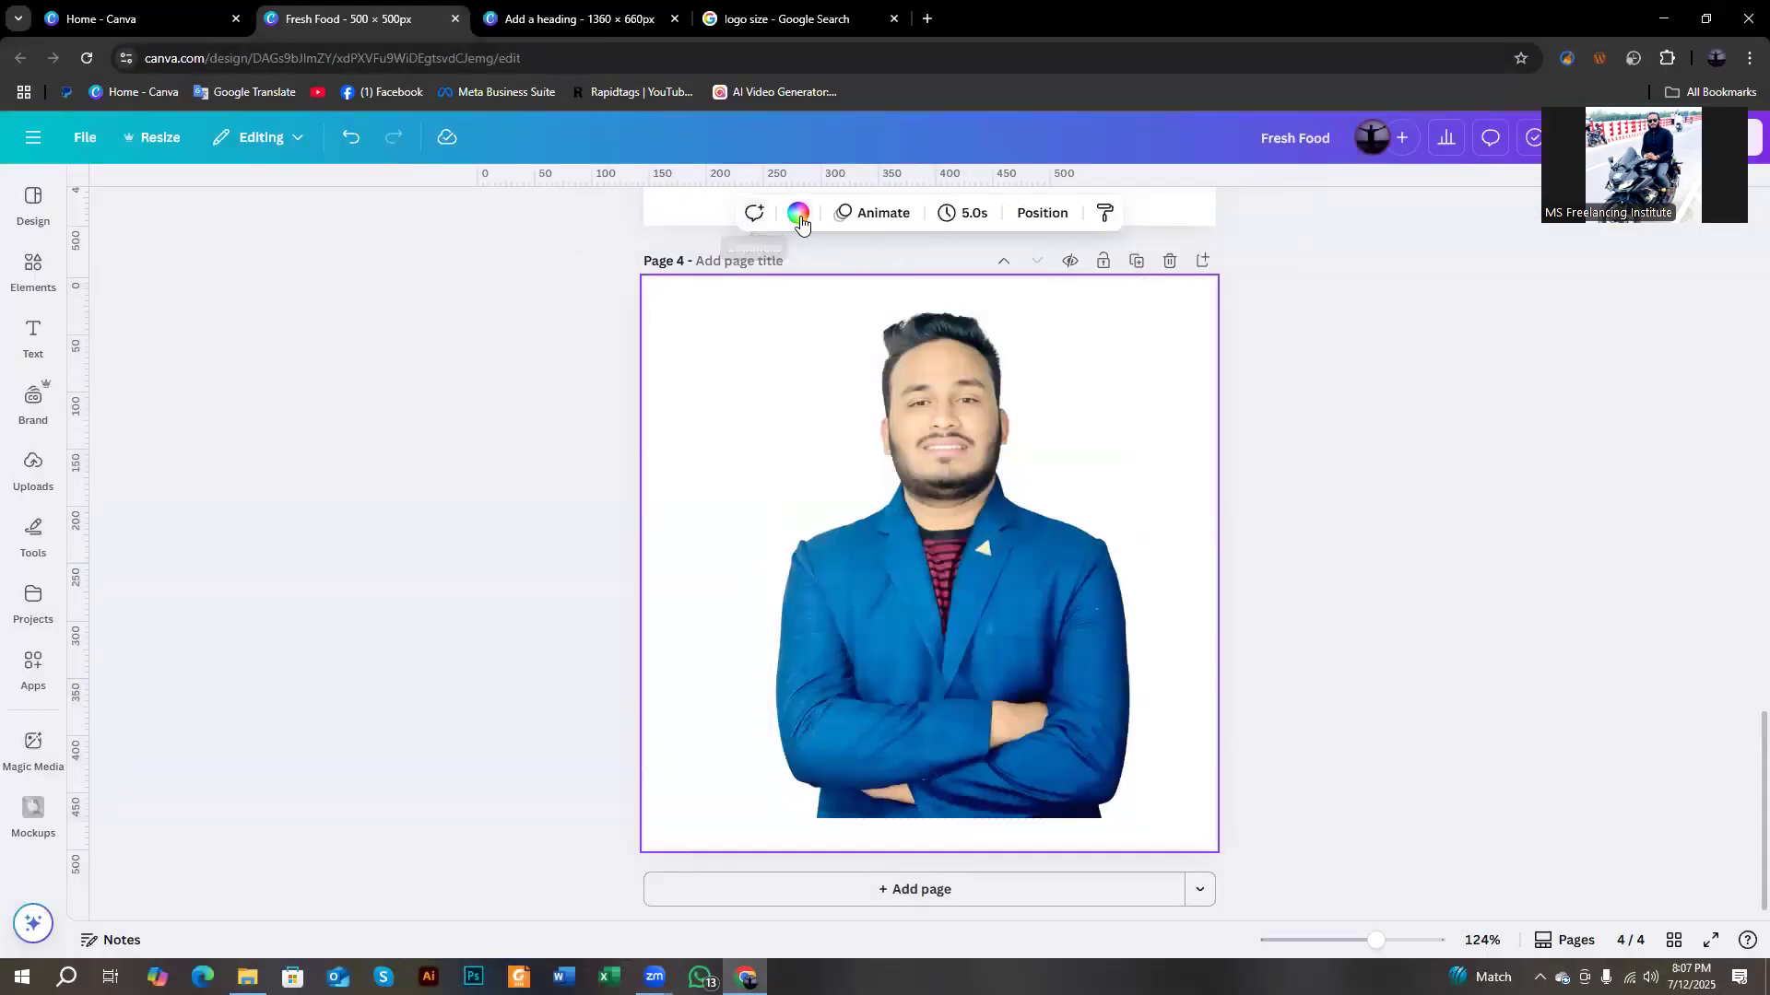
left_click(799, 213)
left_click(138, 331)
left_click(557, 420)
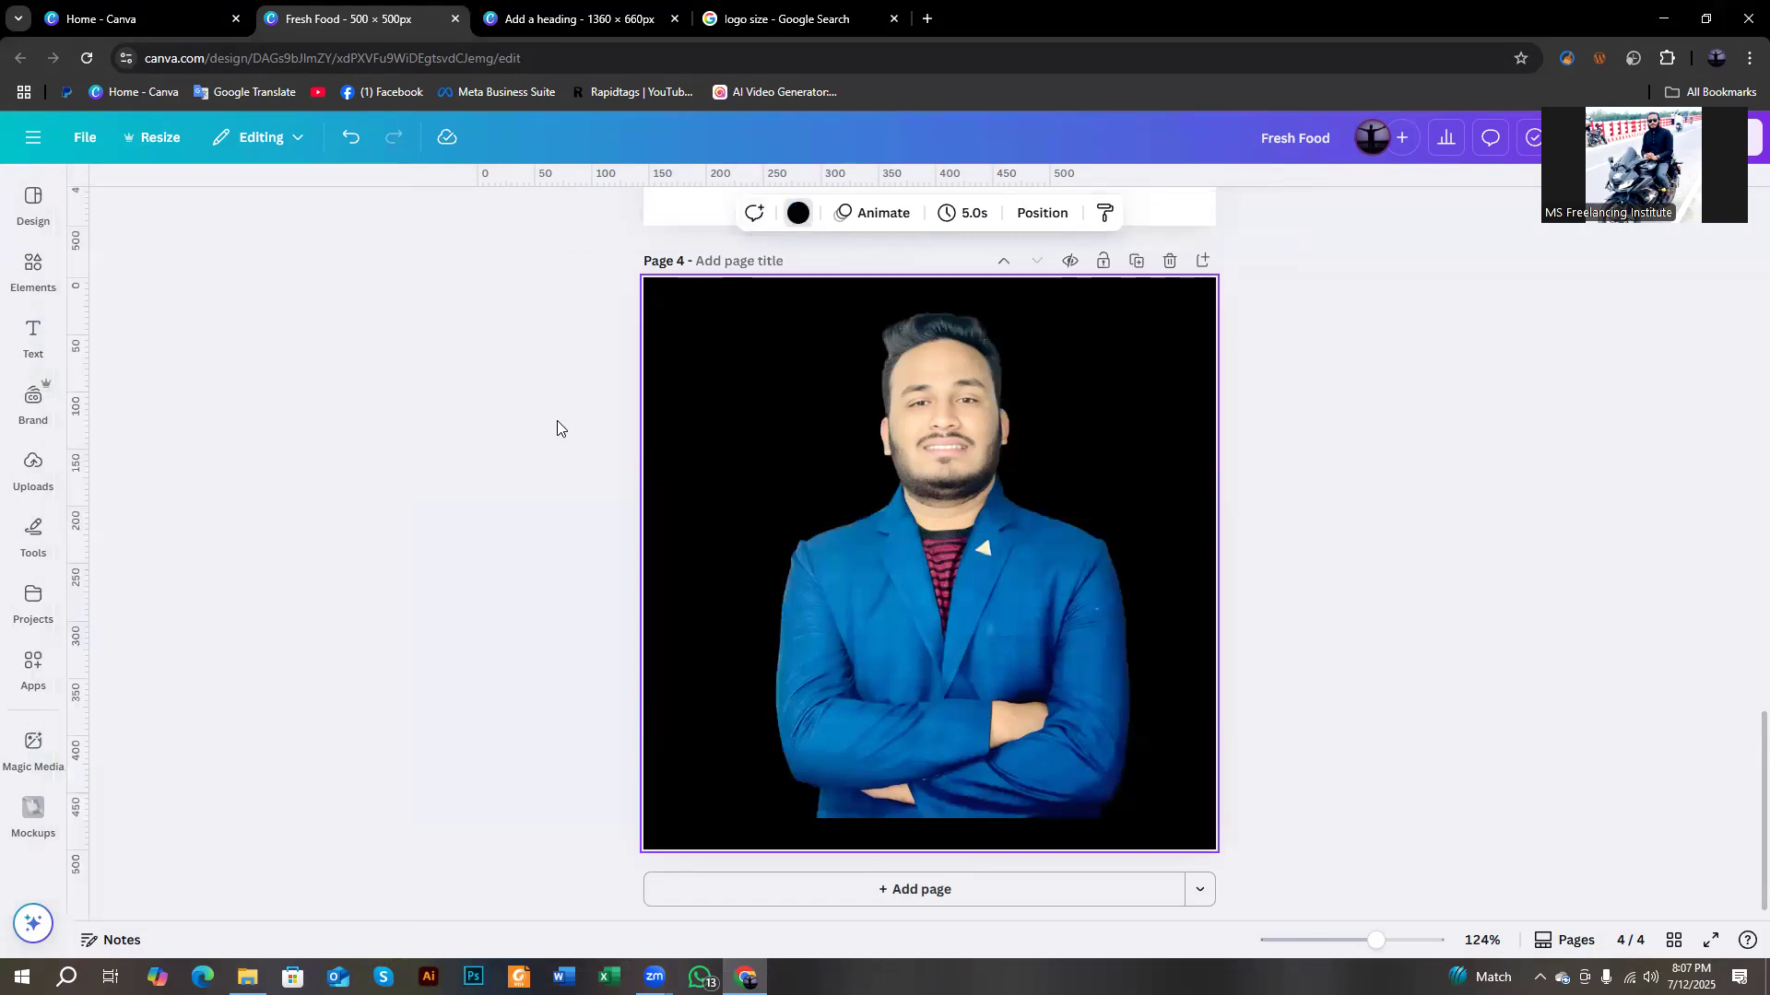
left_click(933, 529)
left_click_drag(953, 636, 946, 637)
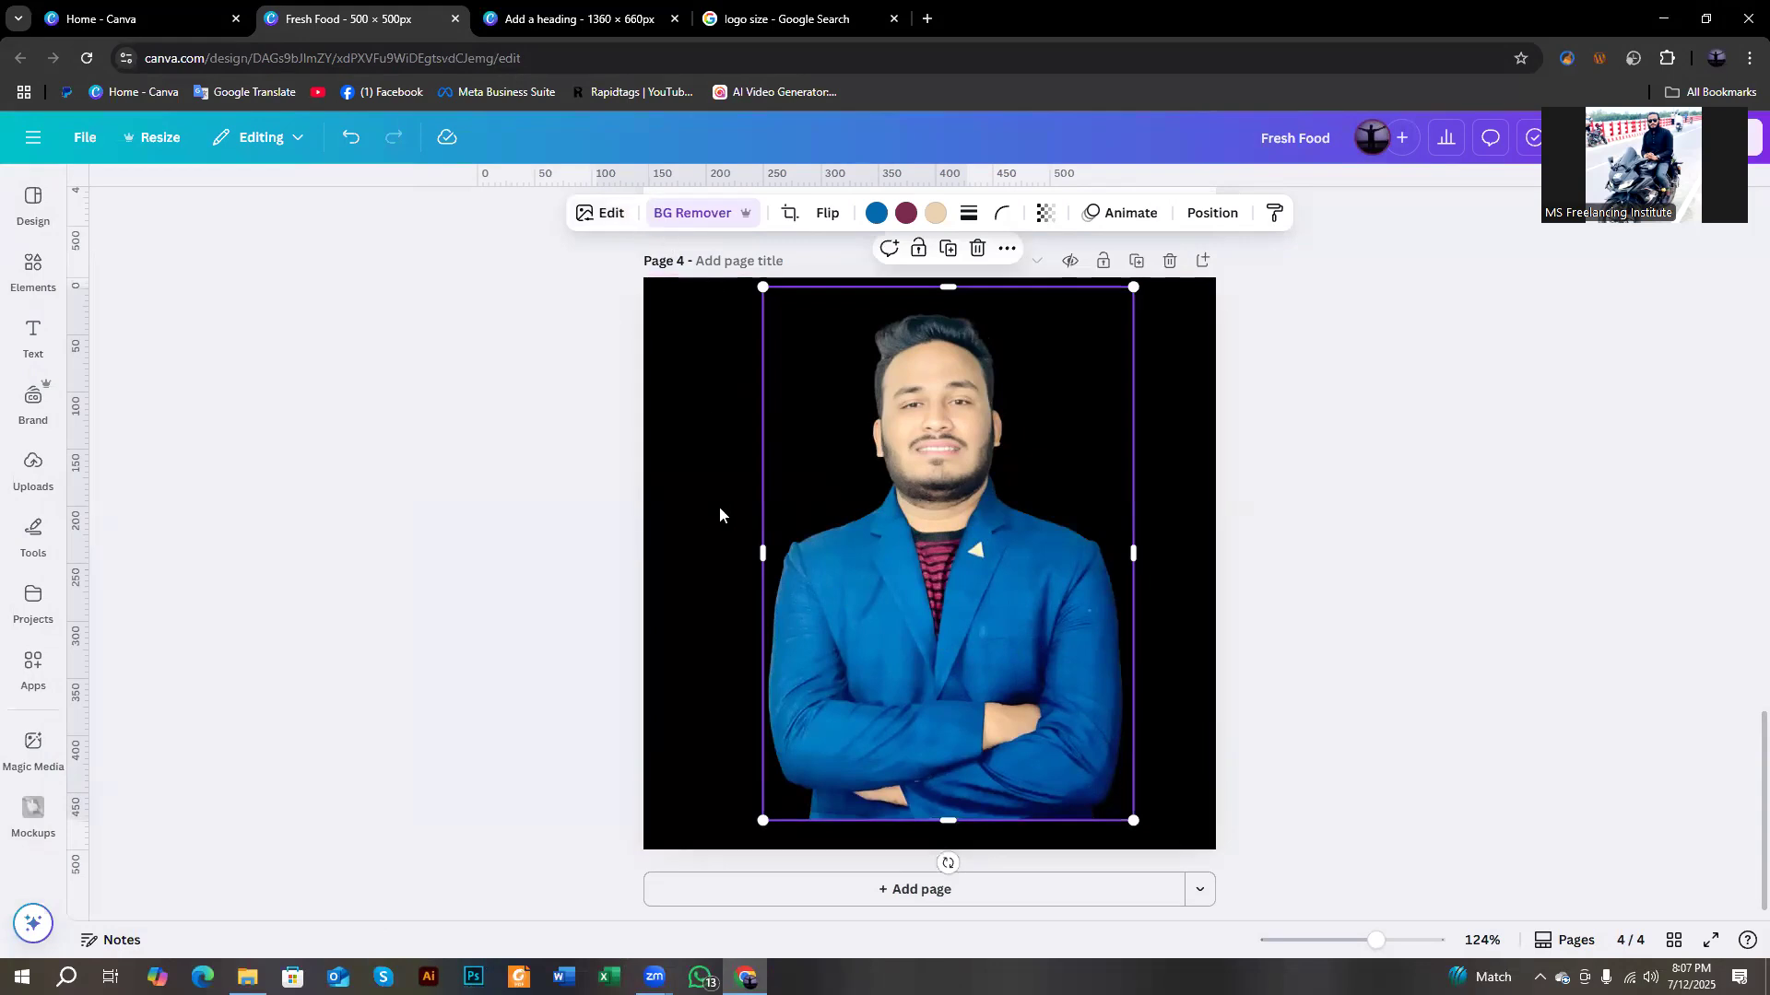
left_click(569, 491)
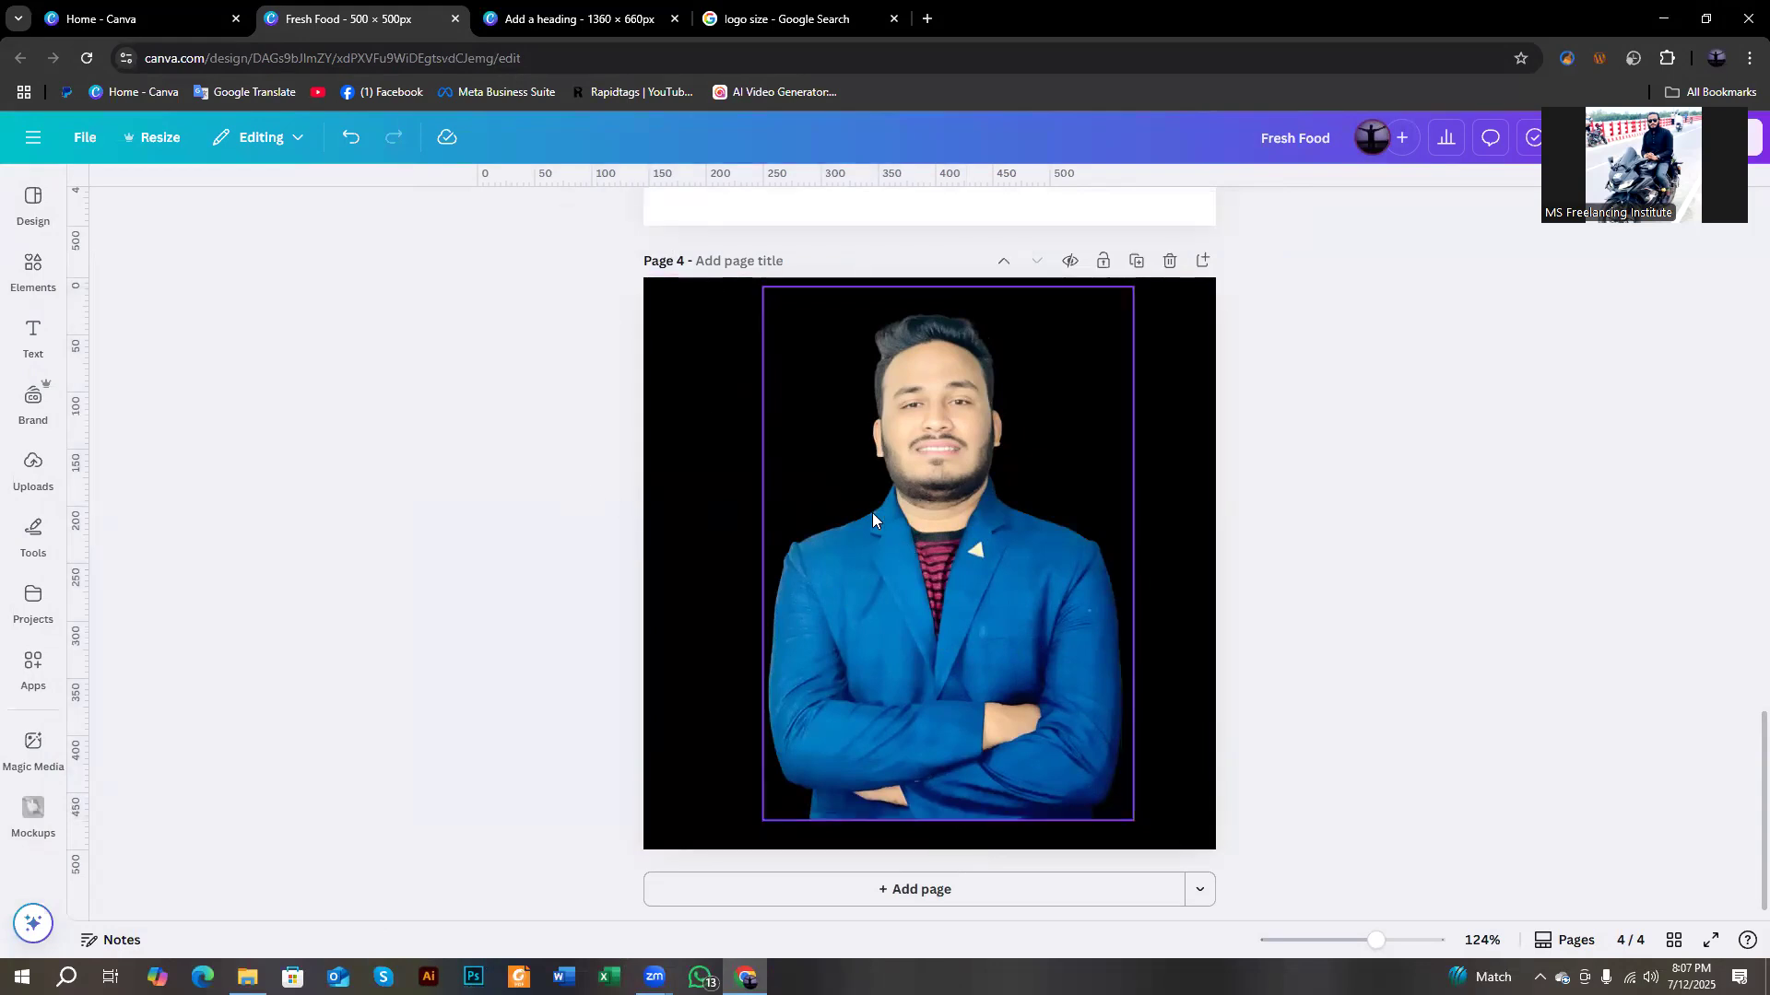
Adjust the portrait's white balance with temperature -40 and tint 2.
left_click(878, 622)
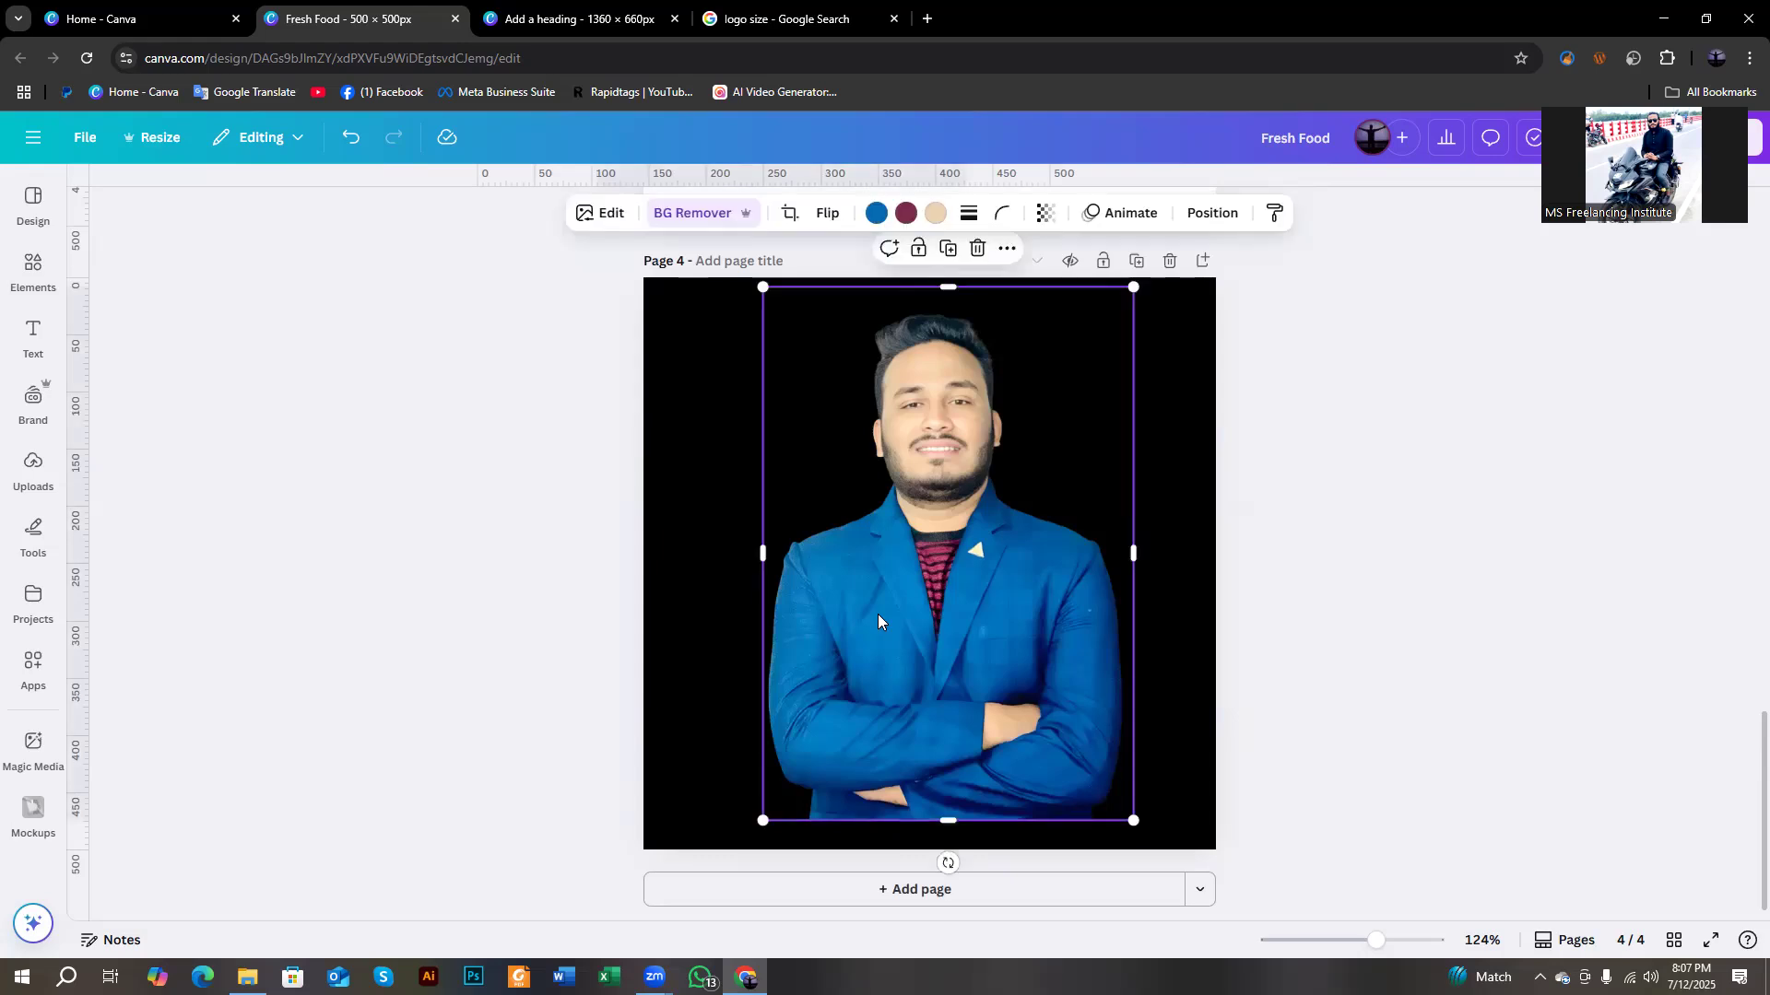
left_click(615, 214)
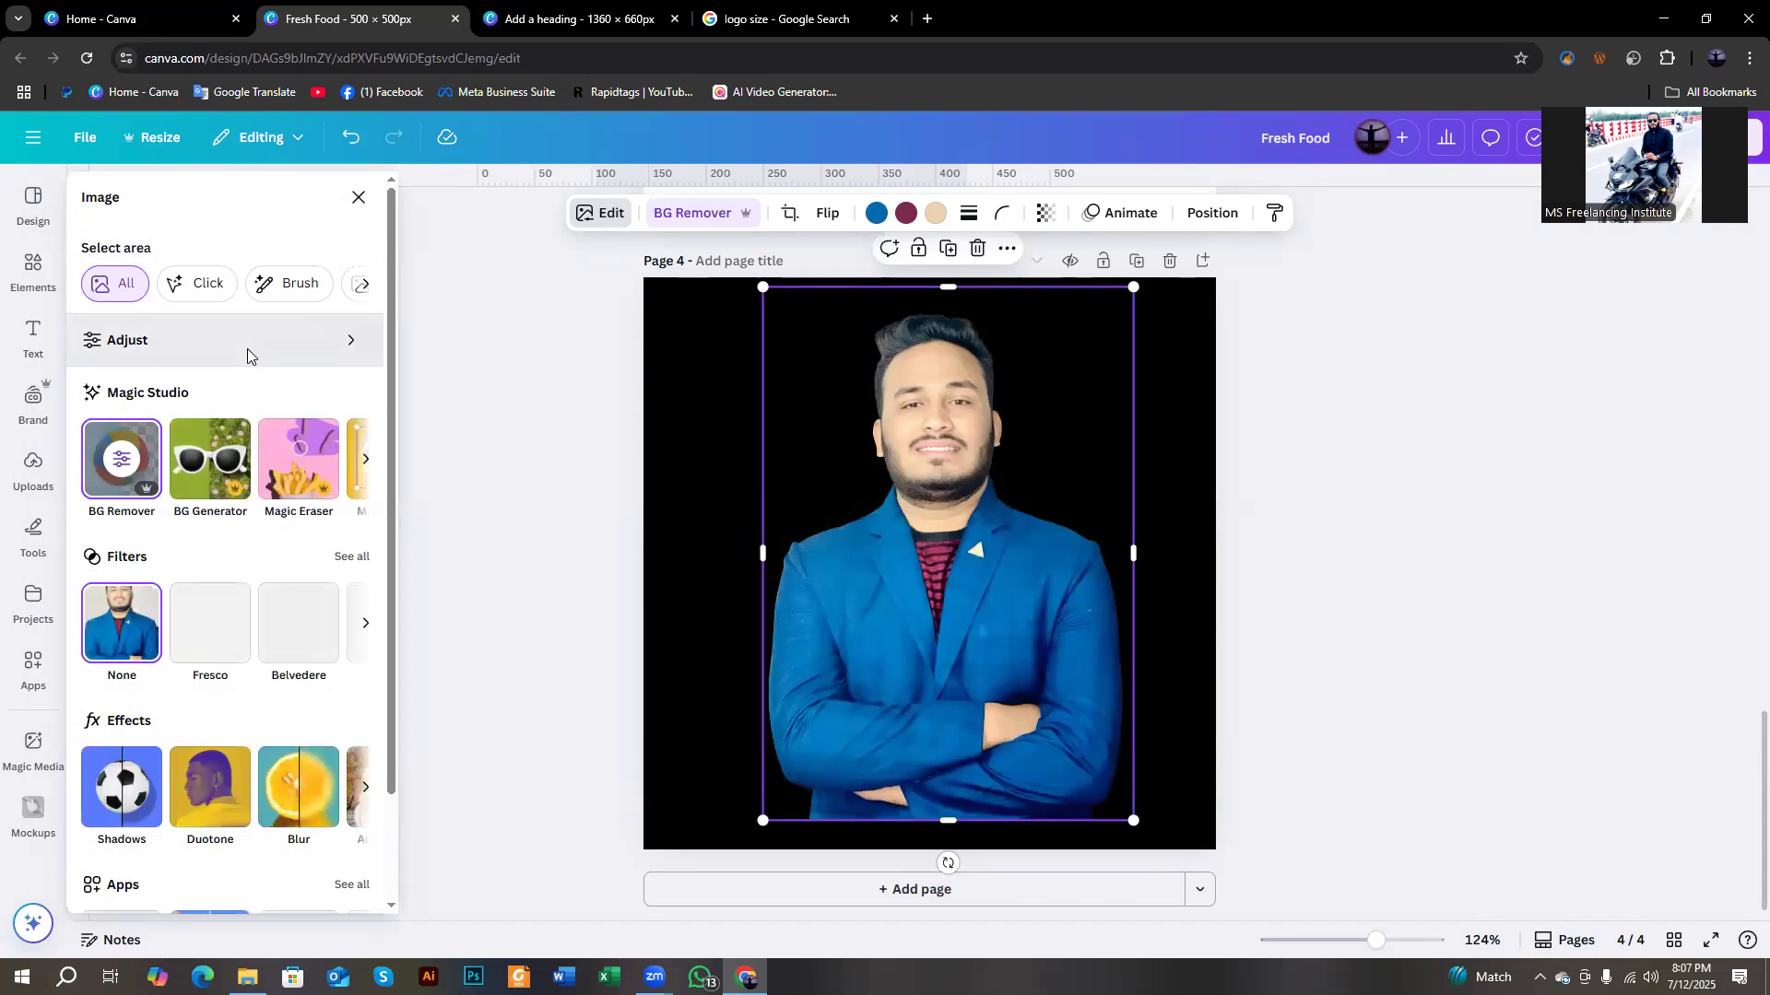
left_click(247, 350)
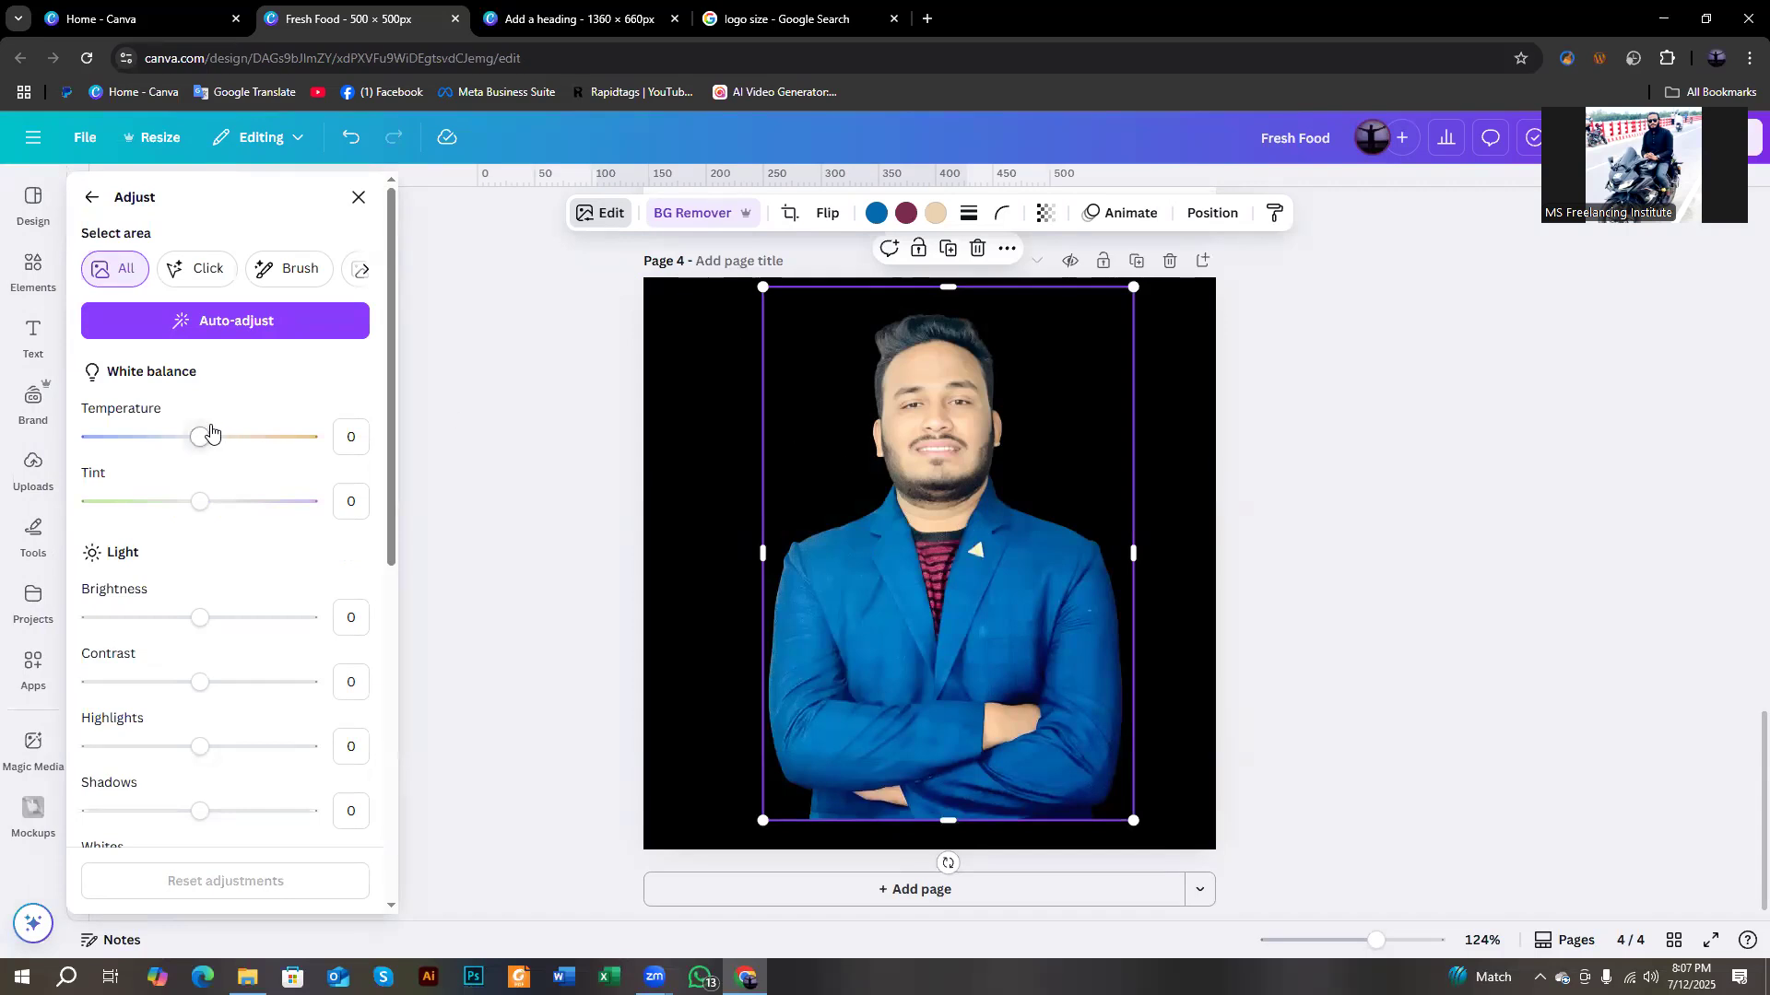
left_click_drag(211, 435, 158, 436)
mouse_move(198, 503)
left_mouse_down()
mouse_move(229, 512)
mouse_move(201, 503)
left_mouse_up()
Adjust the portrait's light with brightness 10, contrast 11 and highlights 5.
left_click_drag(197, 617, 212, 619)
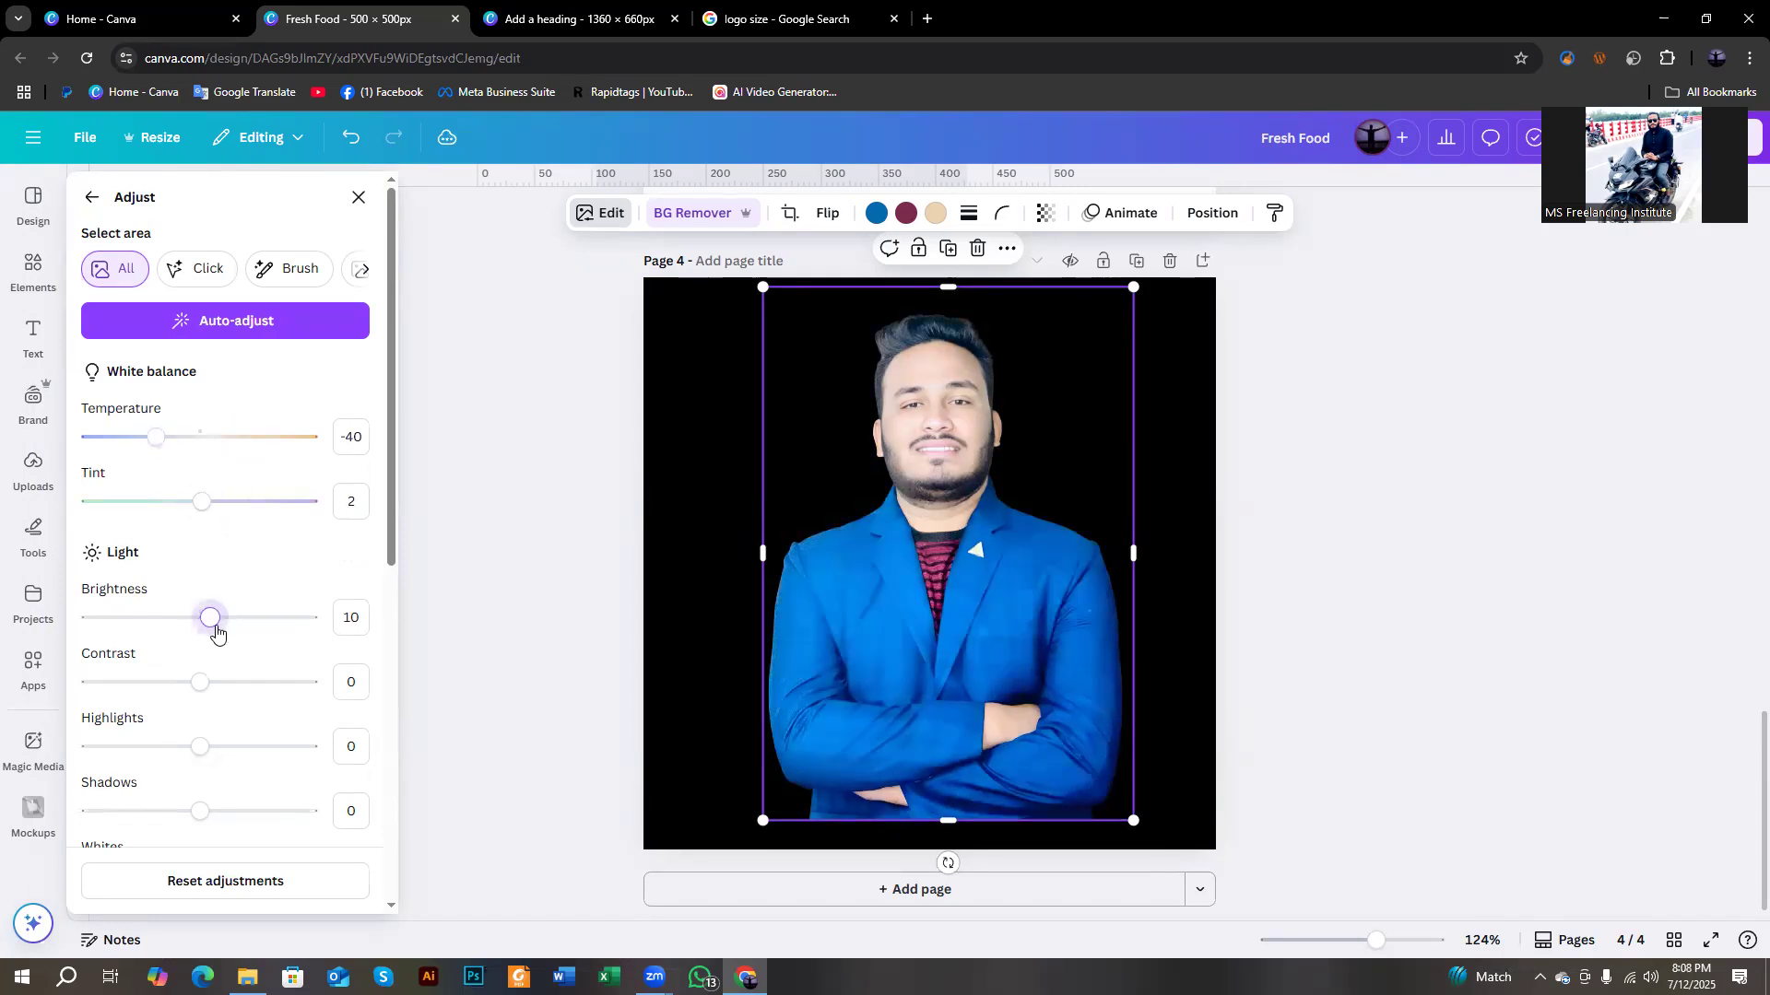
mouse_move(203, 684)
left_mouse_down()
mouse_move(230, 686)
mouse_move(213, 692)
left_mouse_up()
scroll(213, 691, "down", 2)
mouse_move(204, 563)
left_mouse_down()
mouse_move(225, 573)
mouse_move(205, 574)
left_mouse_up()
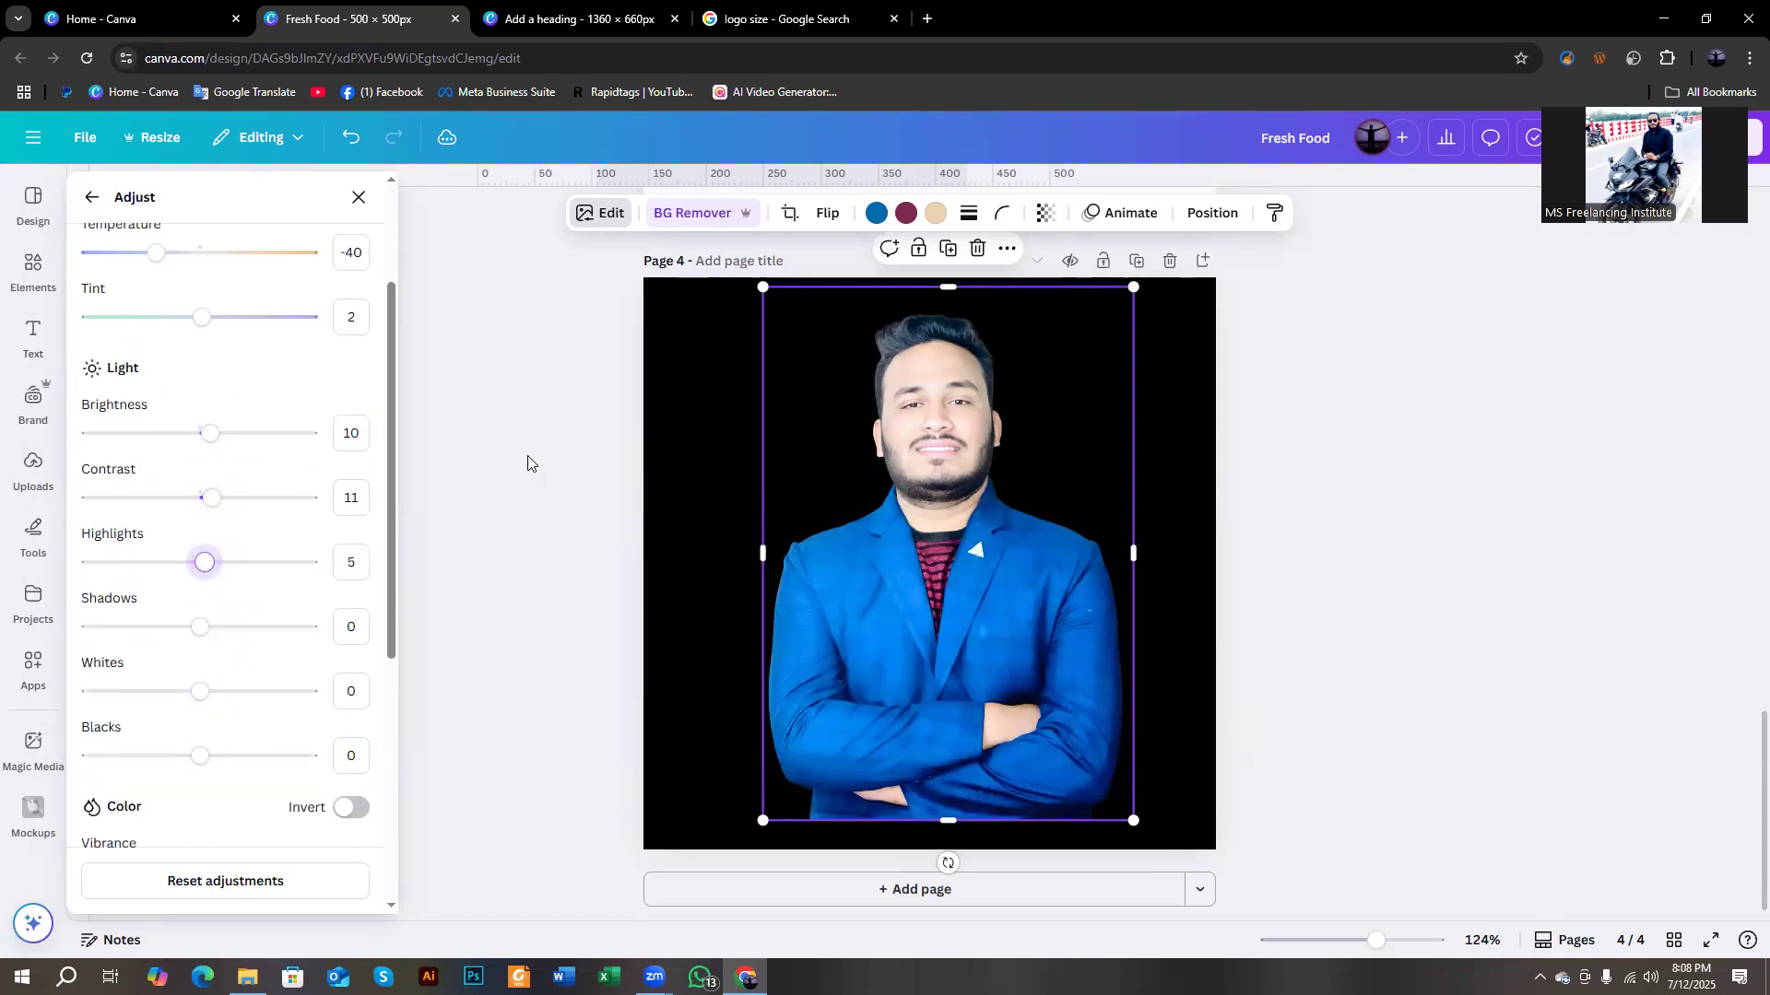
scroll(166, 370, "up", 2)
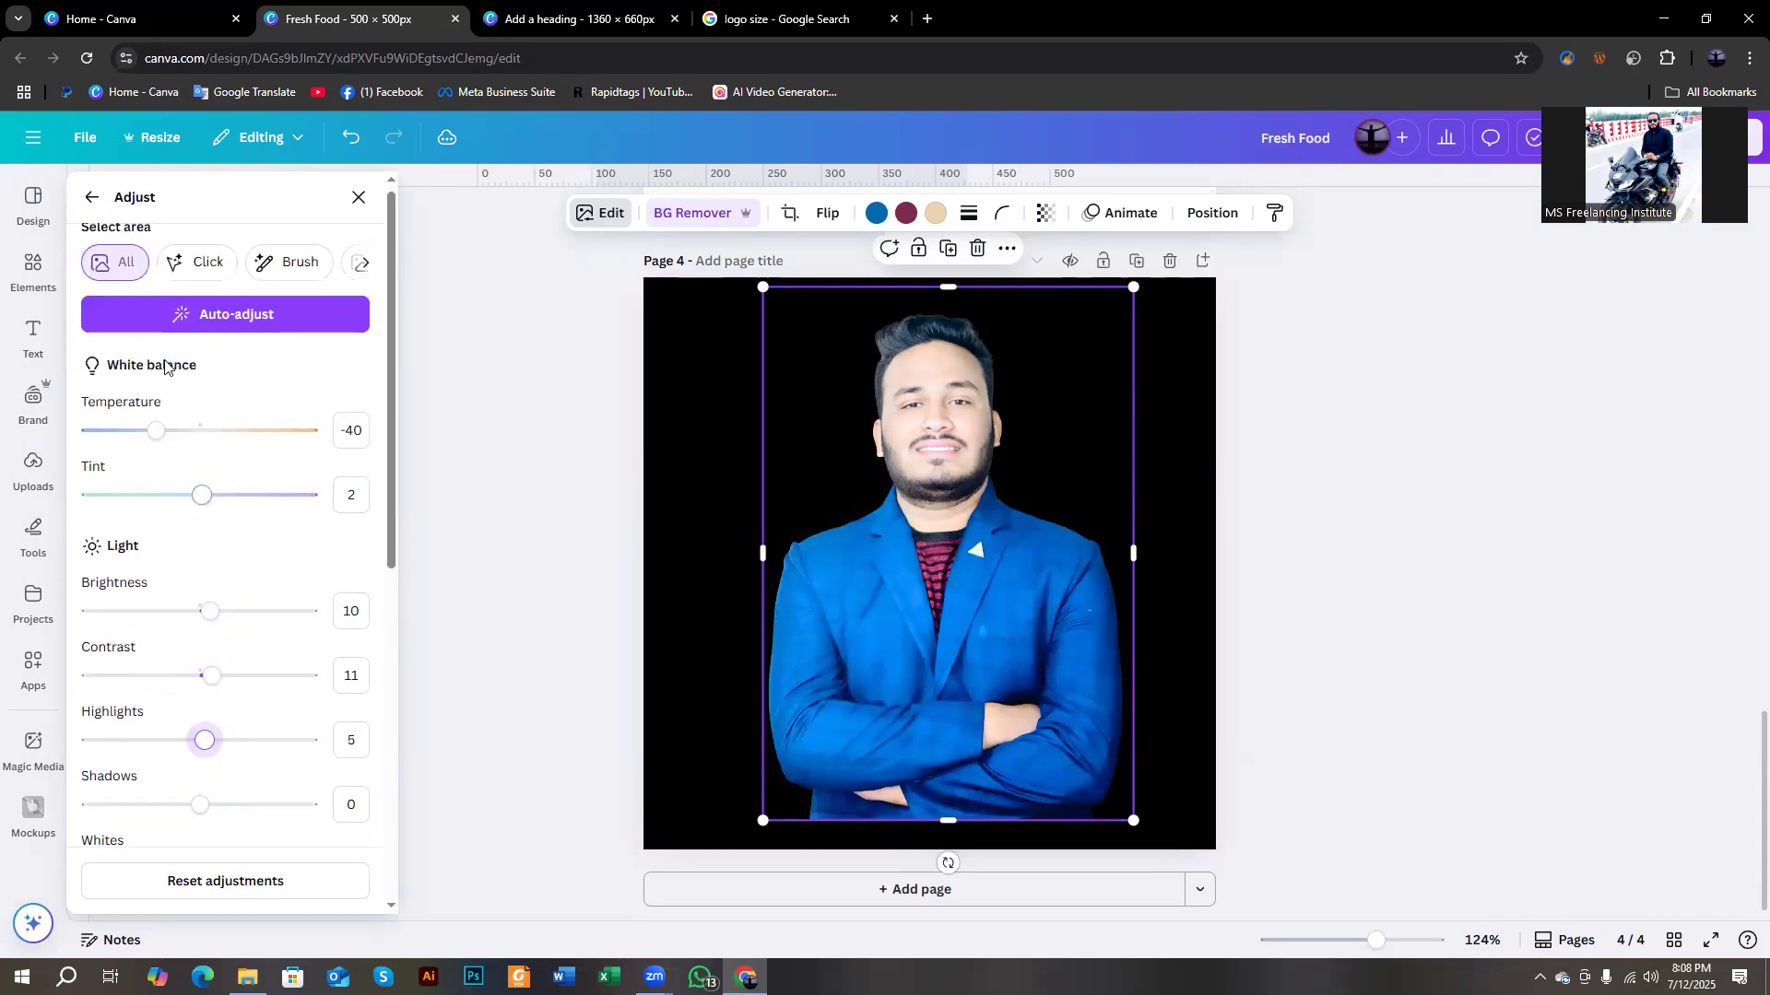
Leave the image adjustments and open the Shadows effects for the portrait.
left_click(93, 190)
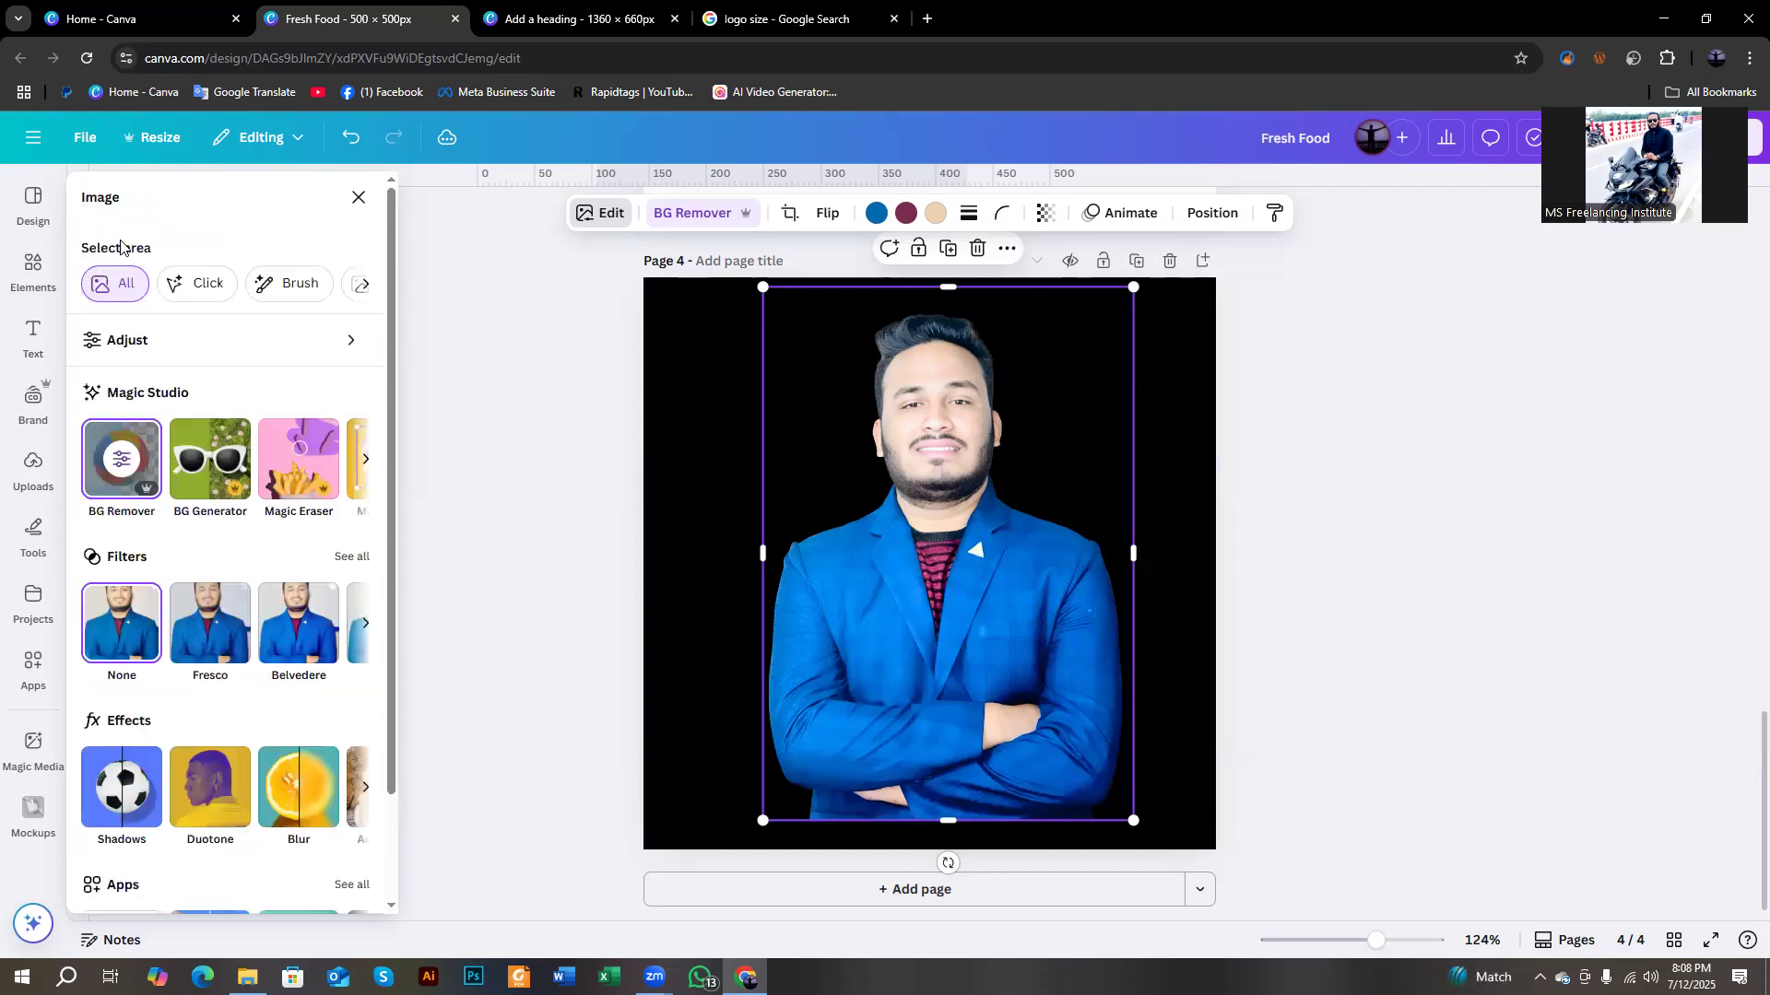
scroll(164, 394, "down", 2)
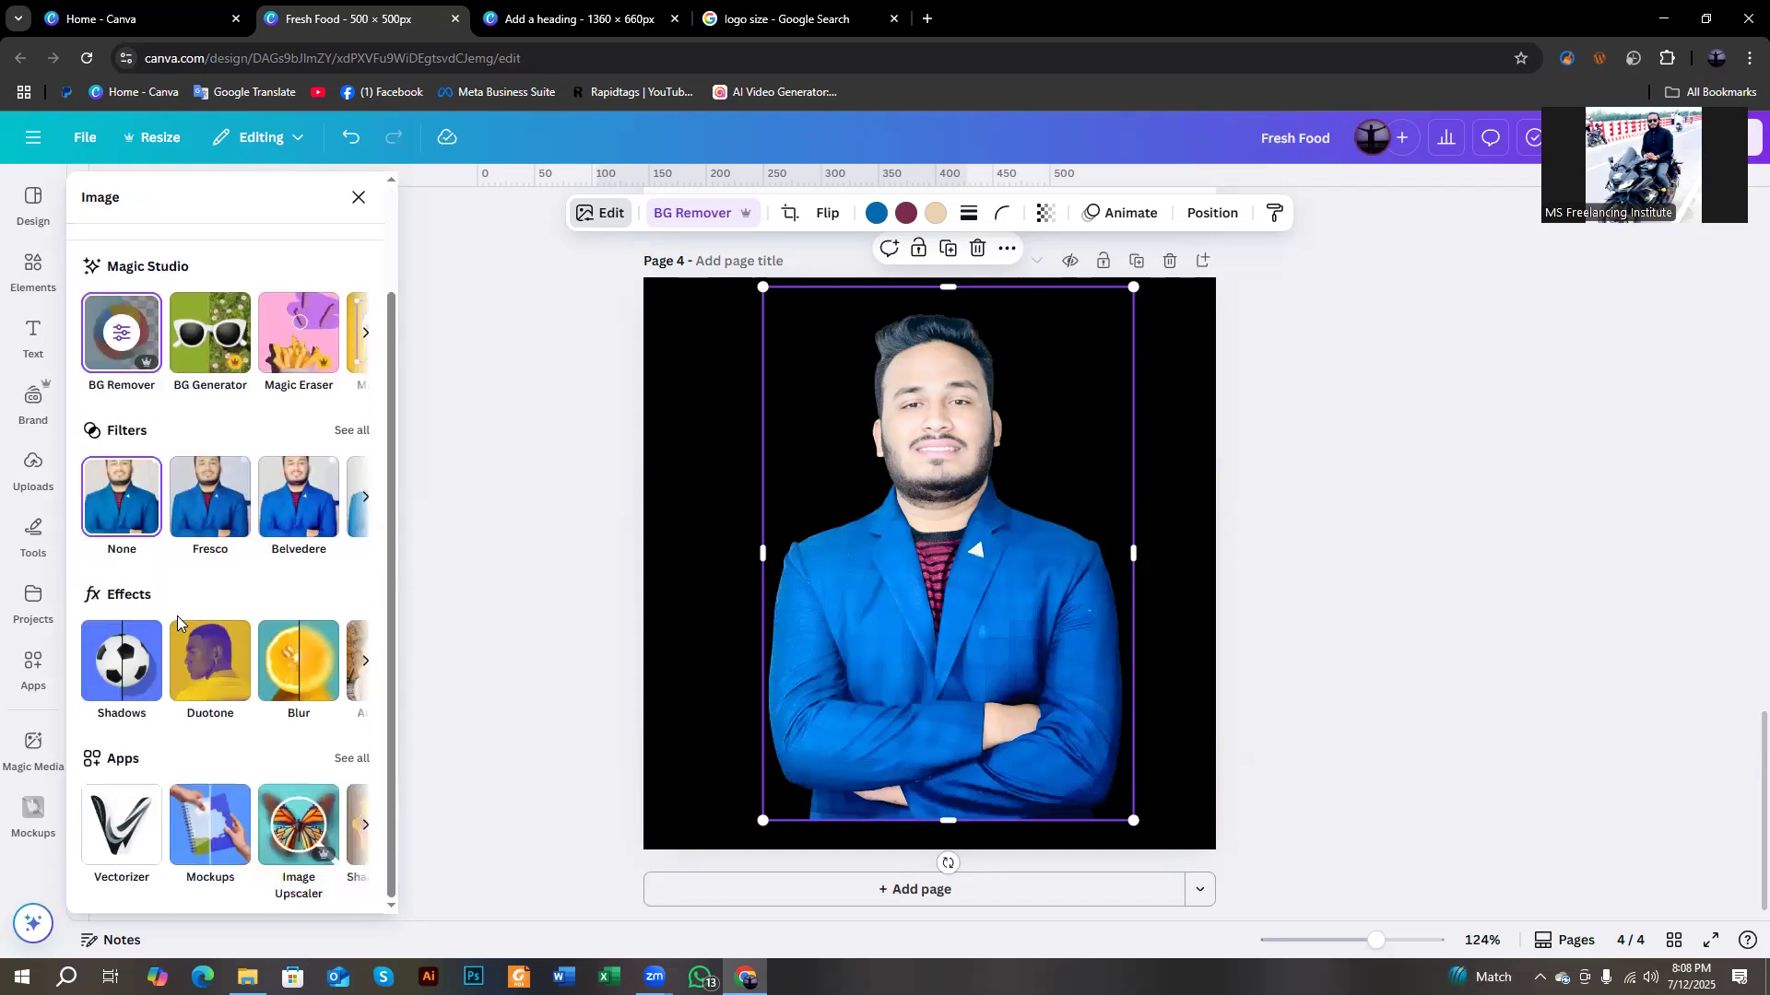
left_click(132, 677)
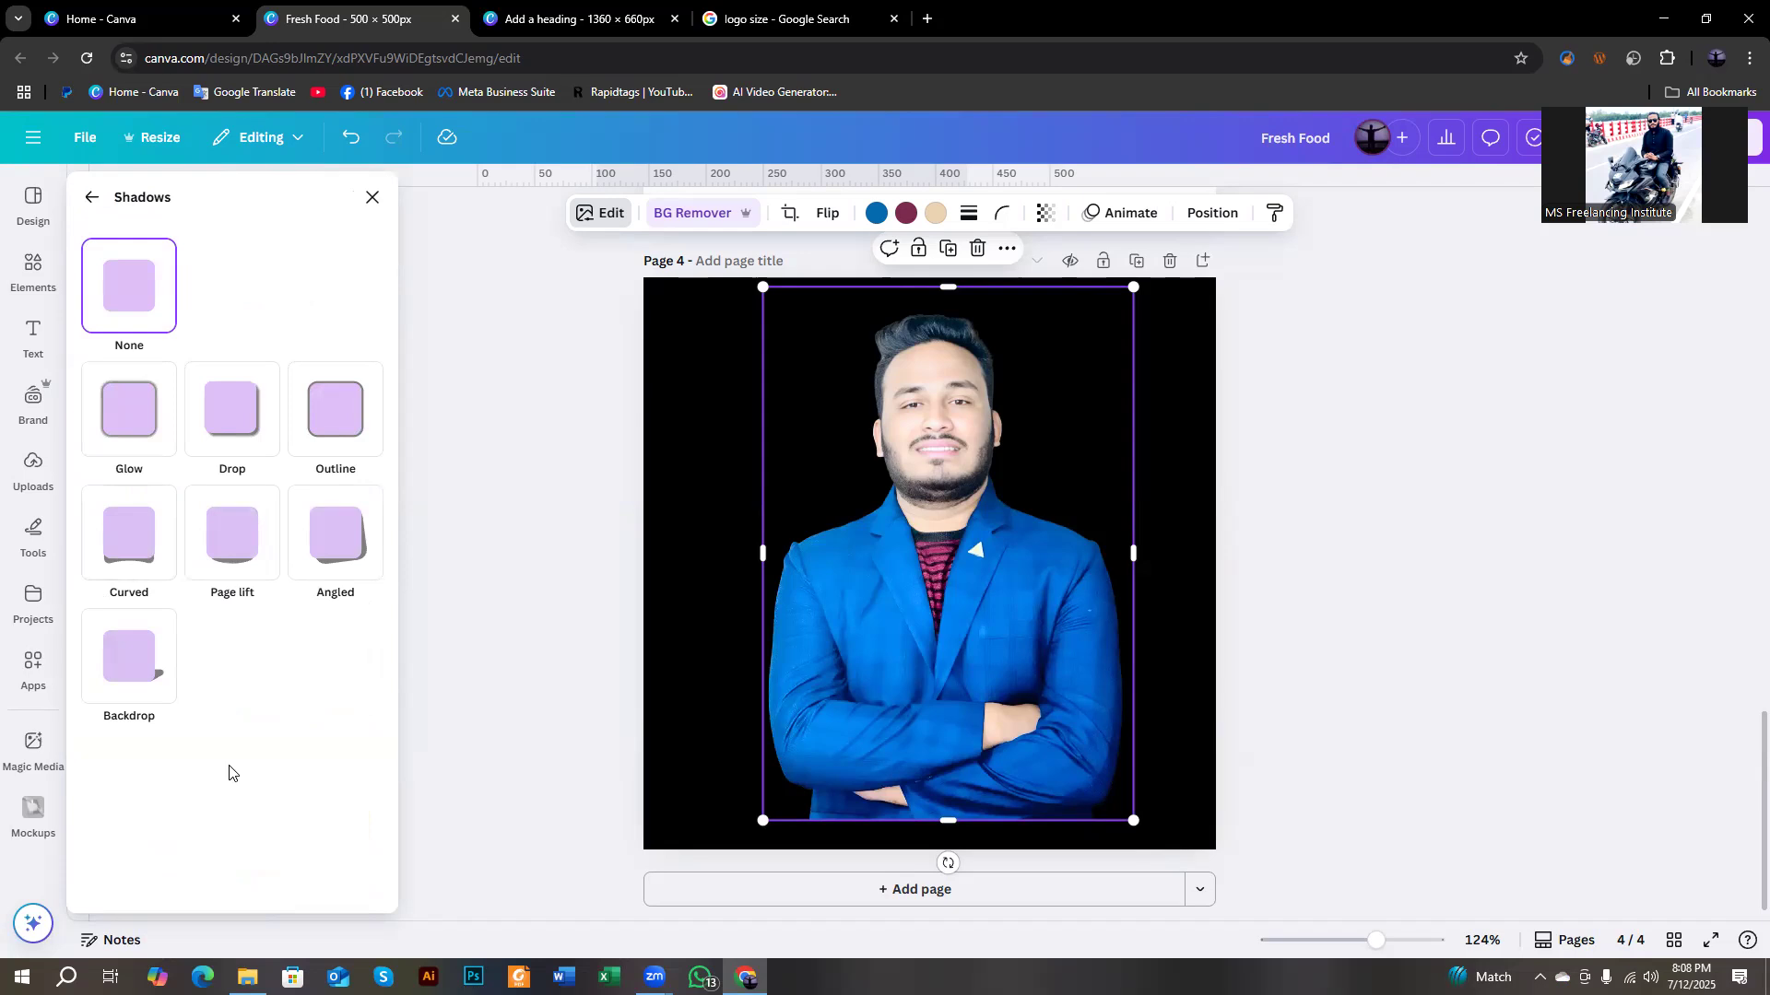
key("Print")
left_click_drag(55, 172, 560, 992)
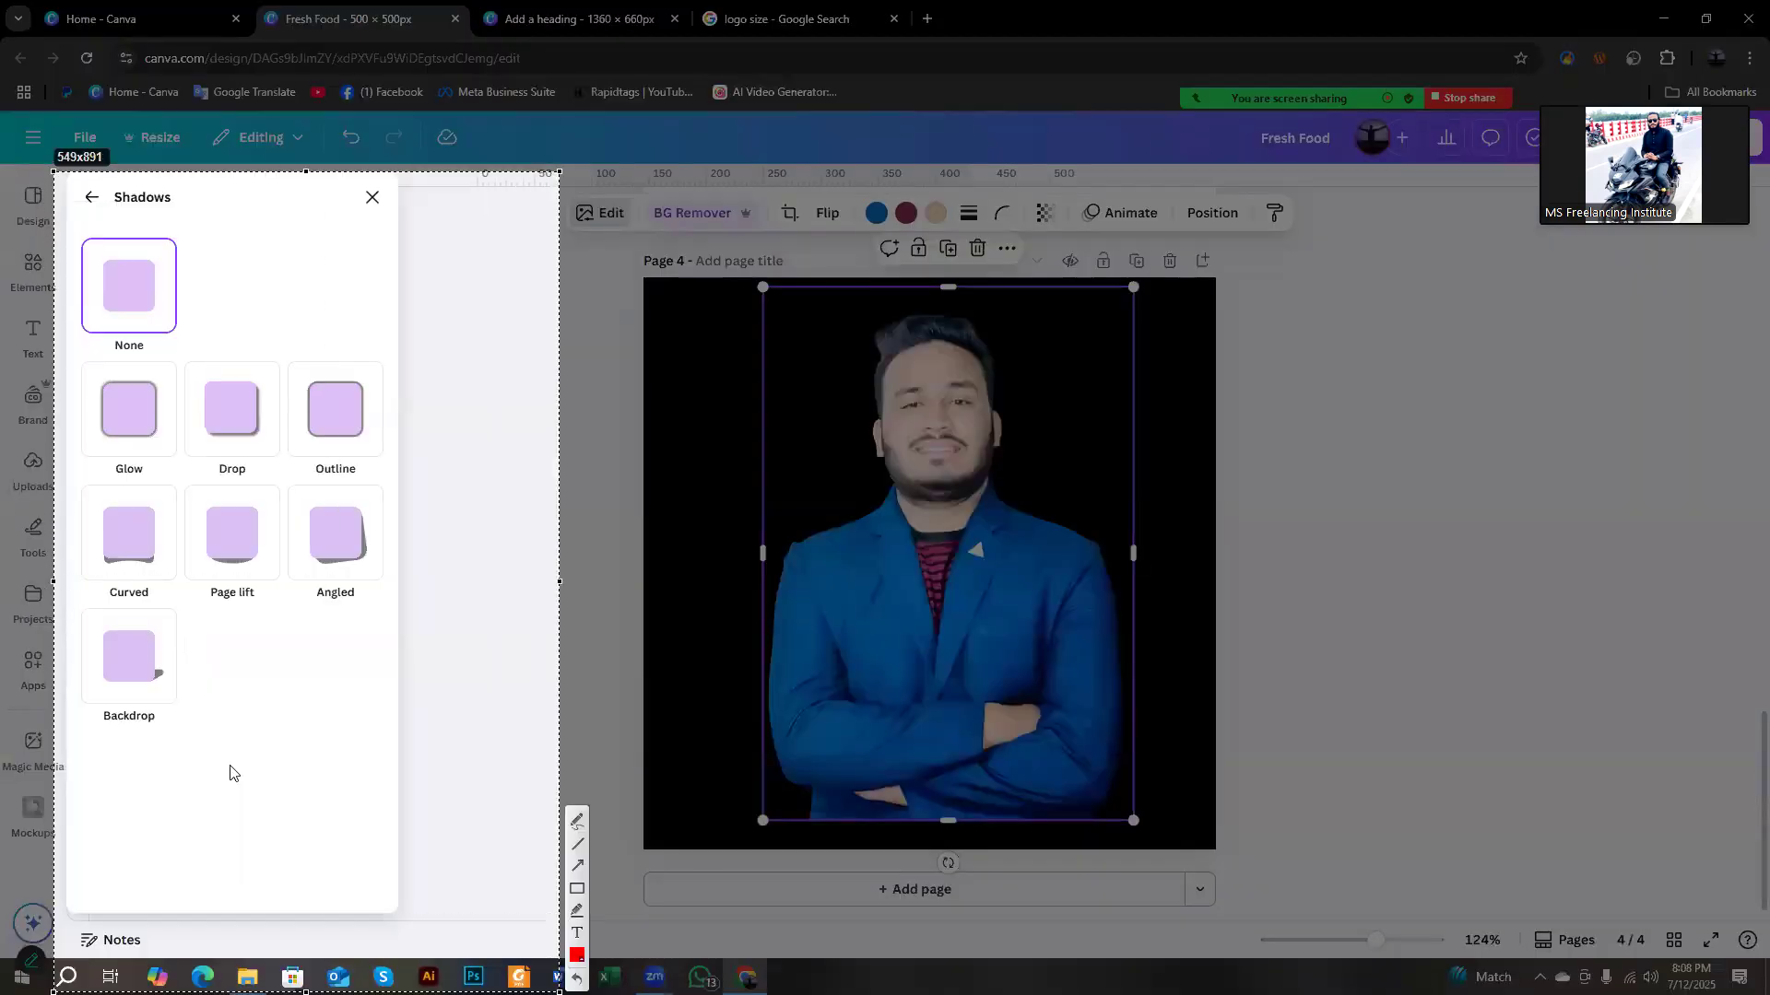
left_click(577, 888)
left_click_drag(78, 368, 184, 458)
left_click_drag(193, 362, 254, 470)
left_click_drag(277, 366, 370, 473)
left_click_drag(71, 501, 188, 593)
left_click_drag(195, 513, 262, 622)
left_click_drag(293, 528, 374, 620)
left_click_drag(81, 643, 170, 728)
right_click(400, 687)
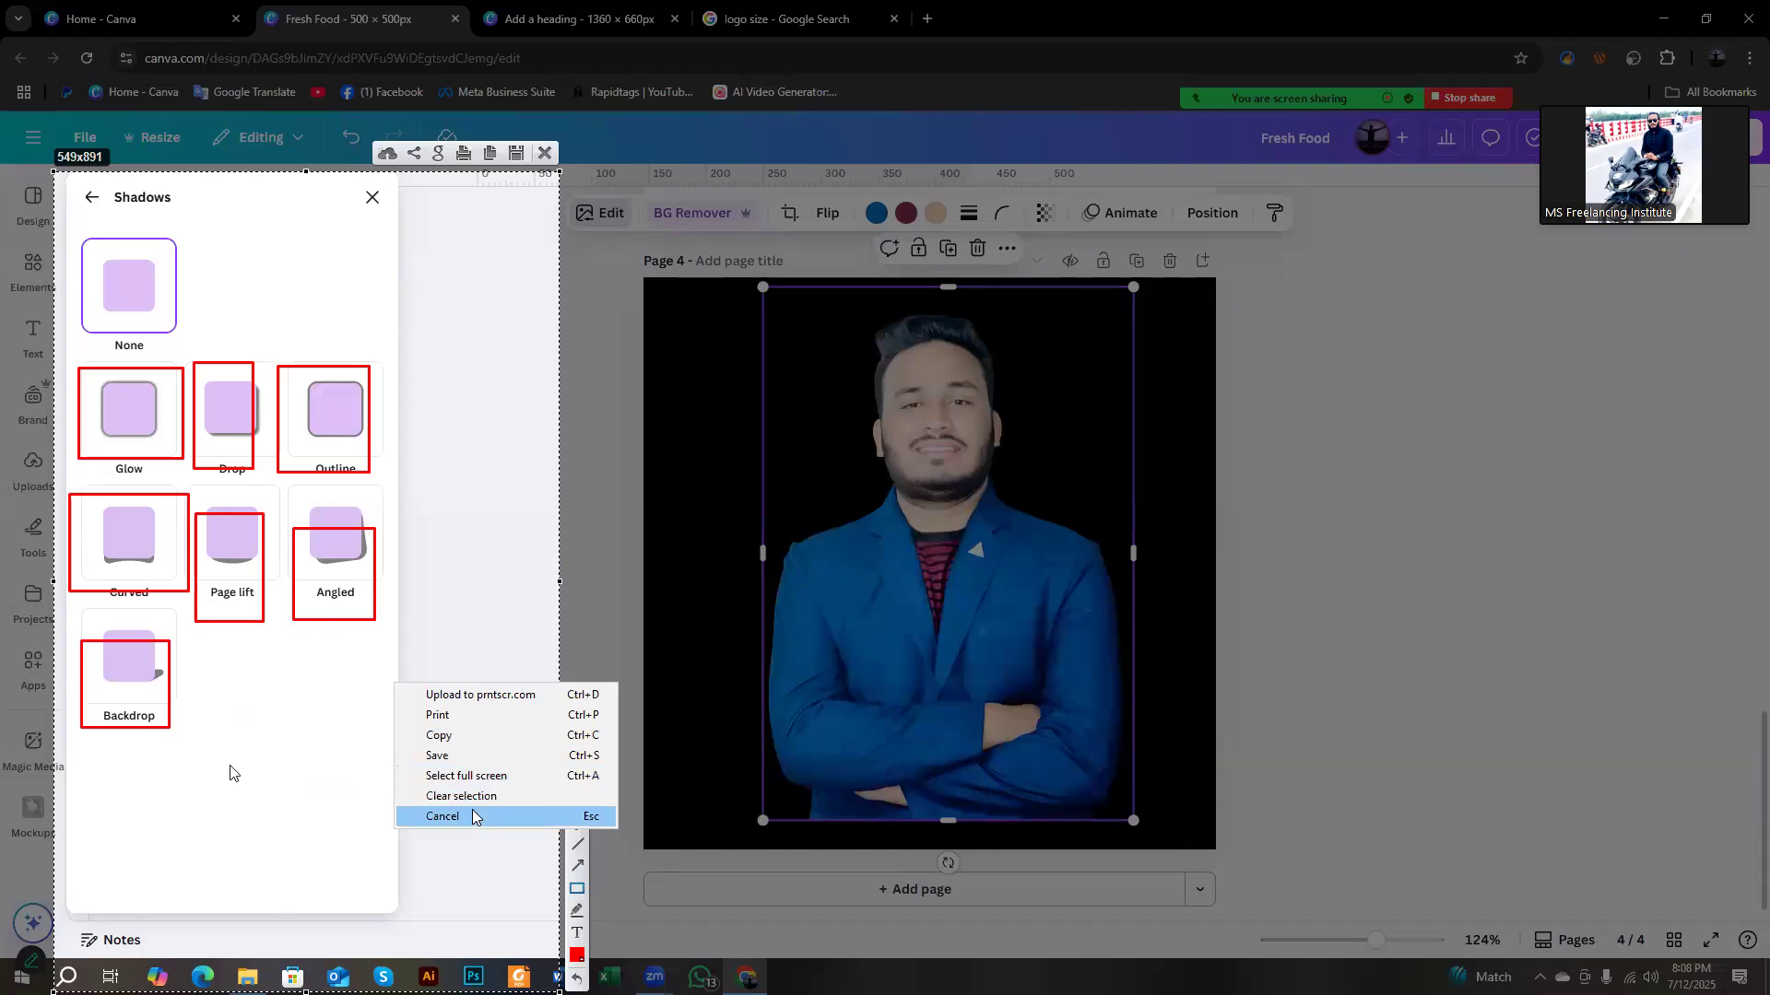
left_click(470, 817)
Apply the Glow shadow effect to the portrait.
left_click(107, 423)
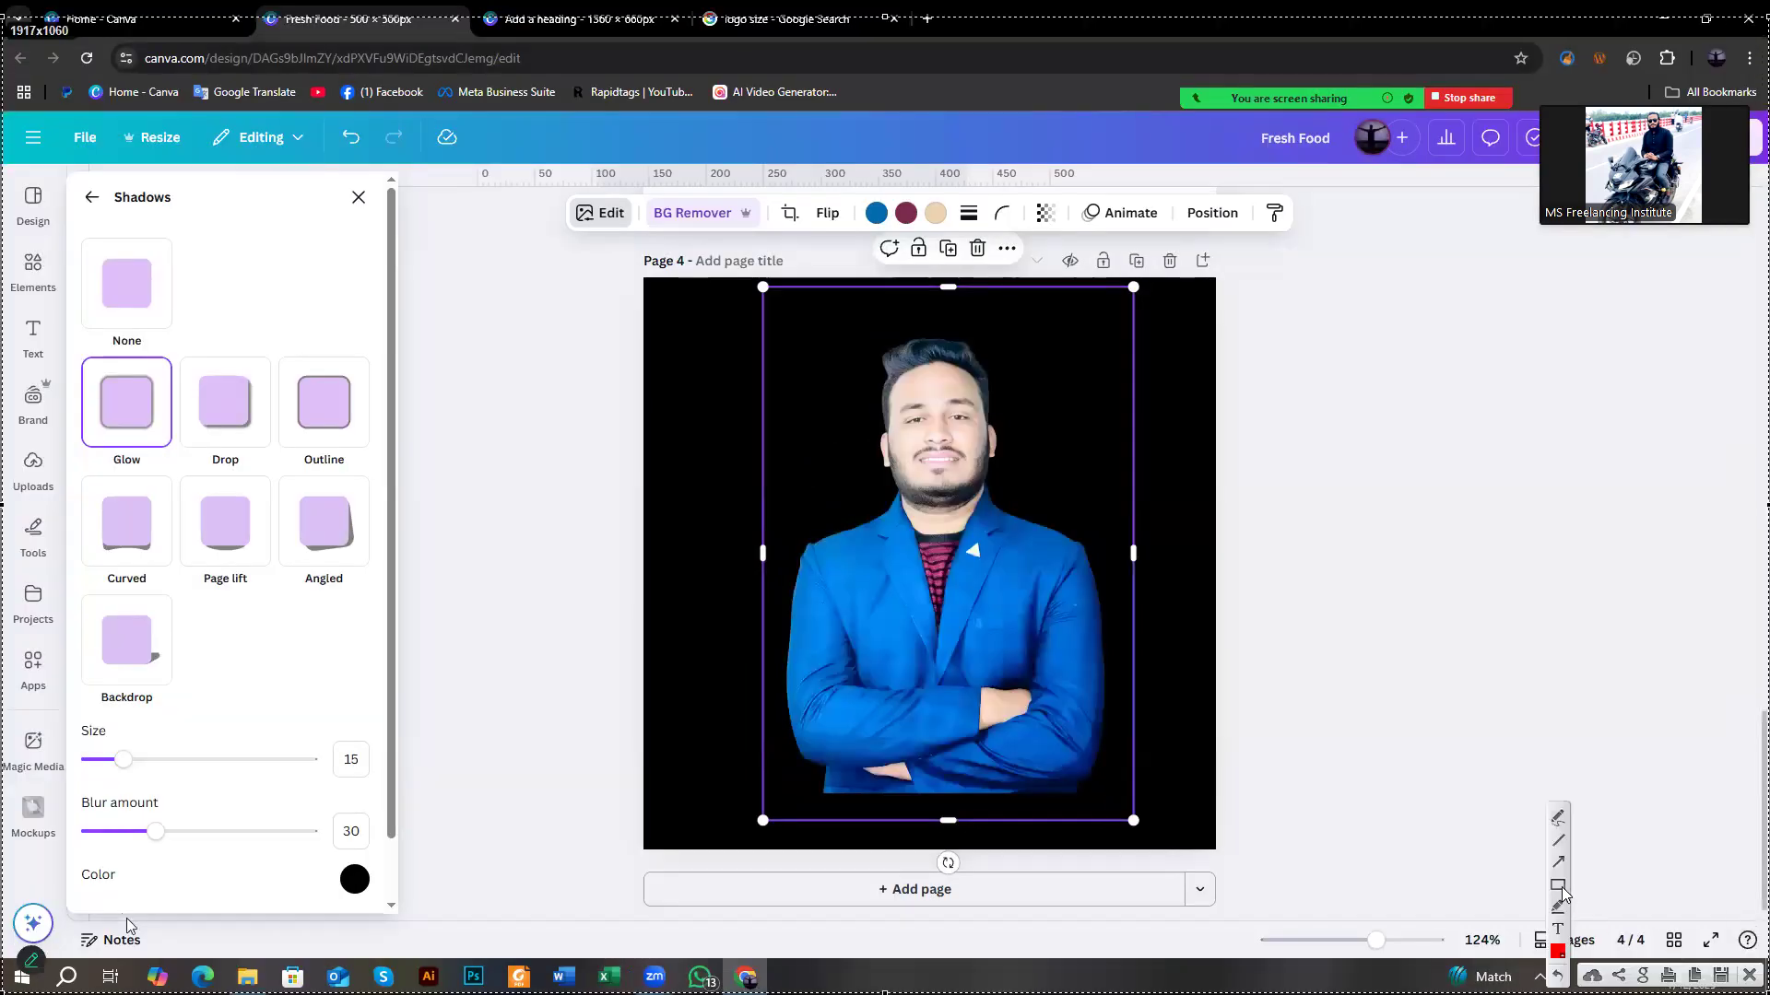
left_click(1558, 886)
left_click_drag(662, 361, 772, 519)
left_click_drag(303, 849, 387, 909)
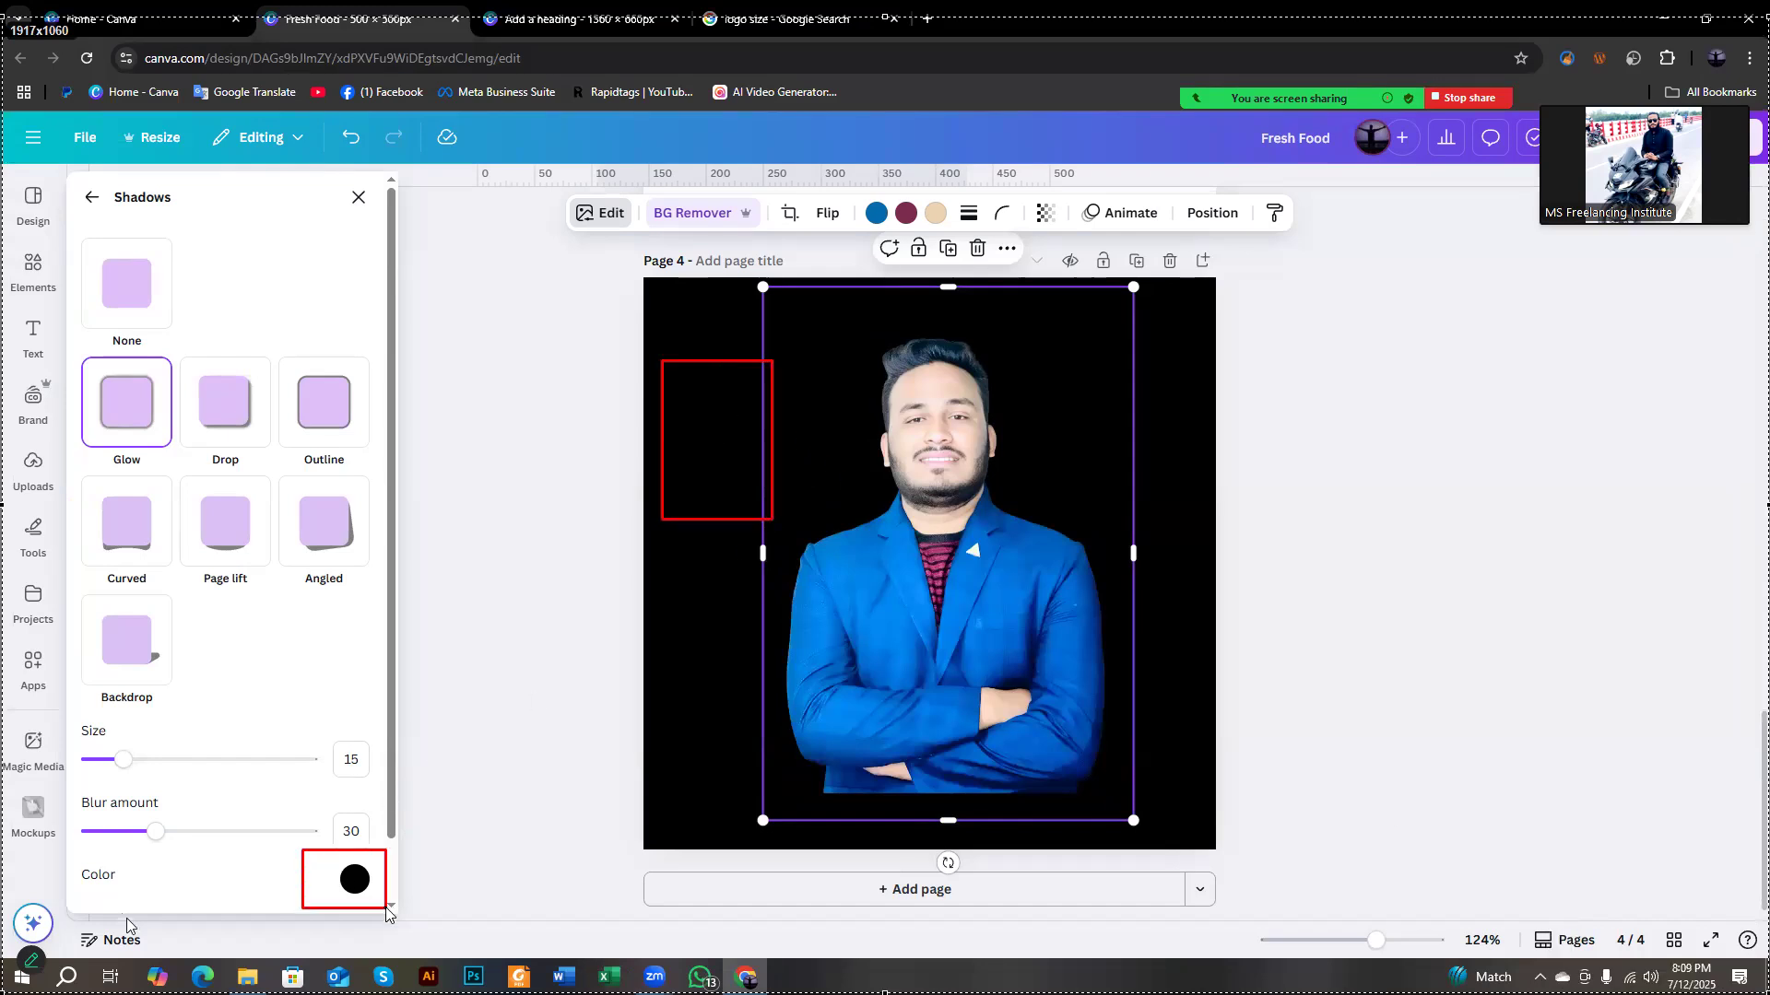
left_click_drag(796, 307, 1115, 818)
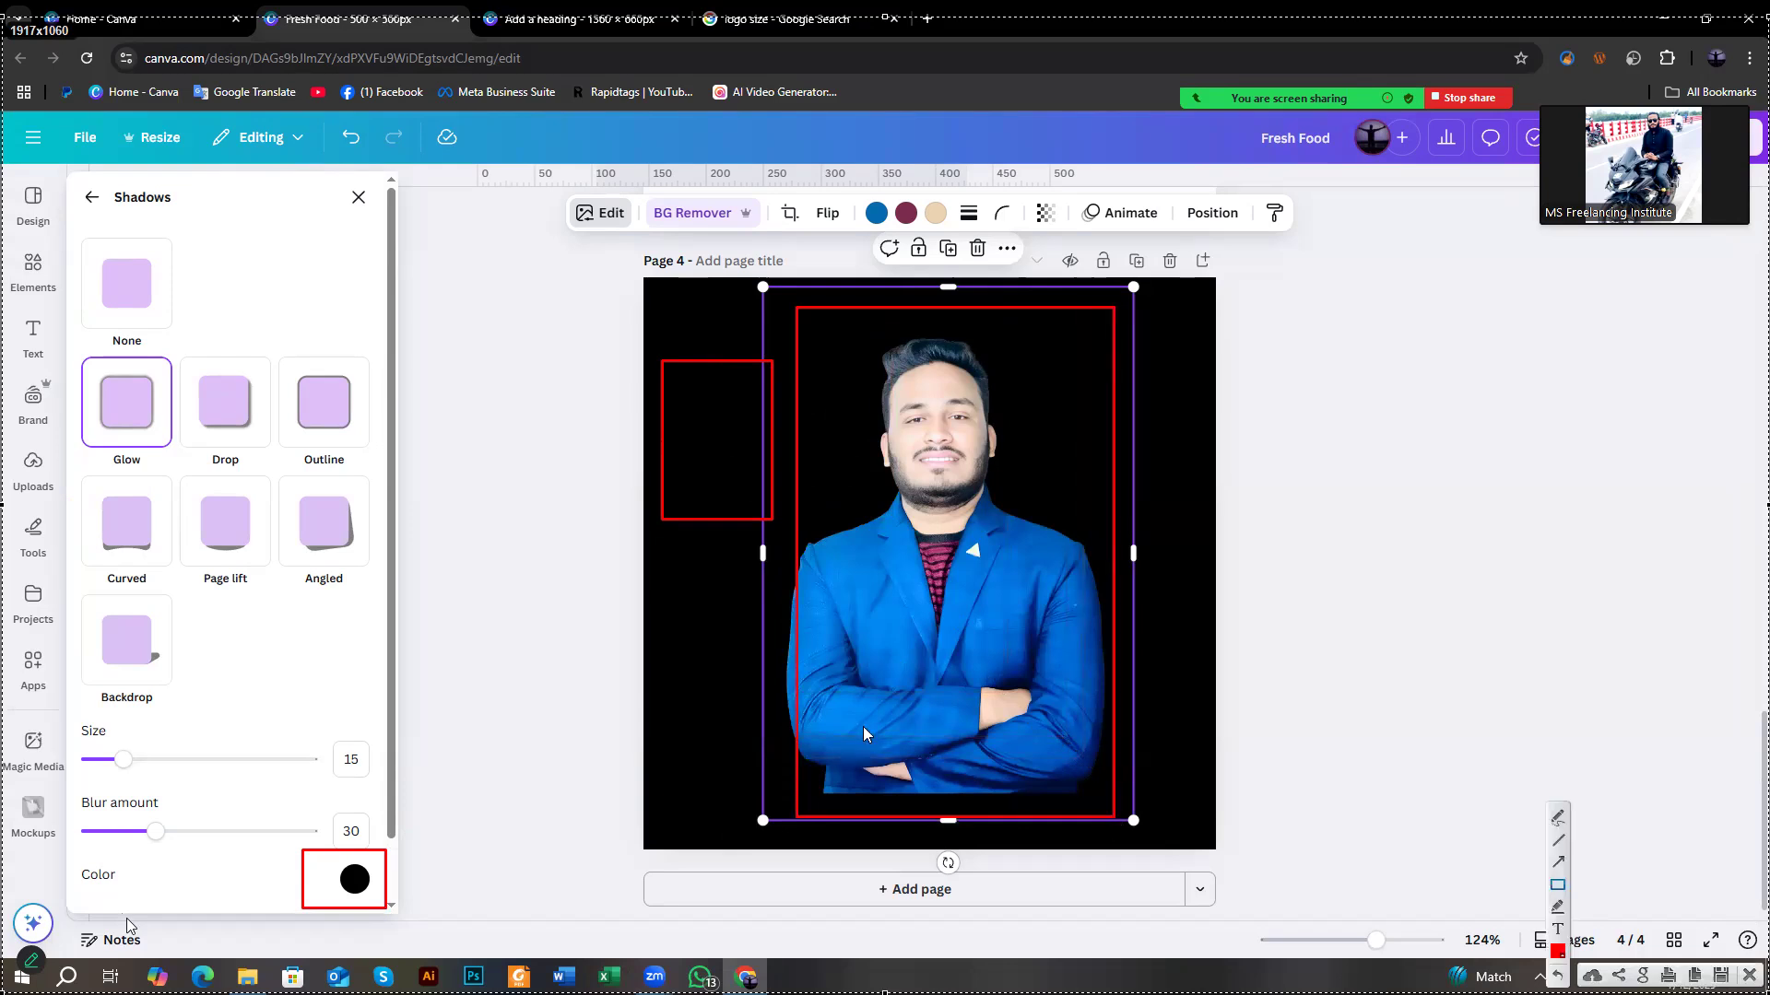
right_click(599, 588)
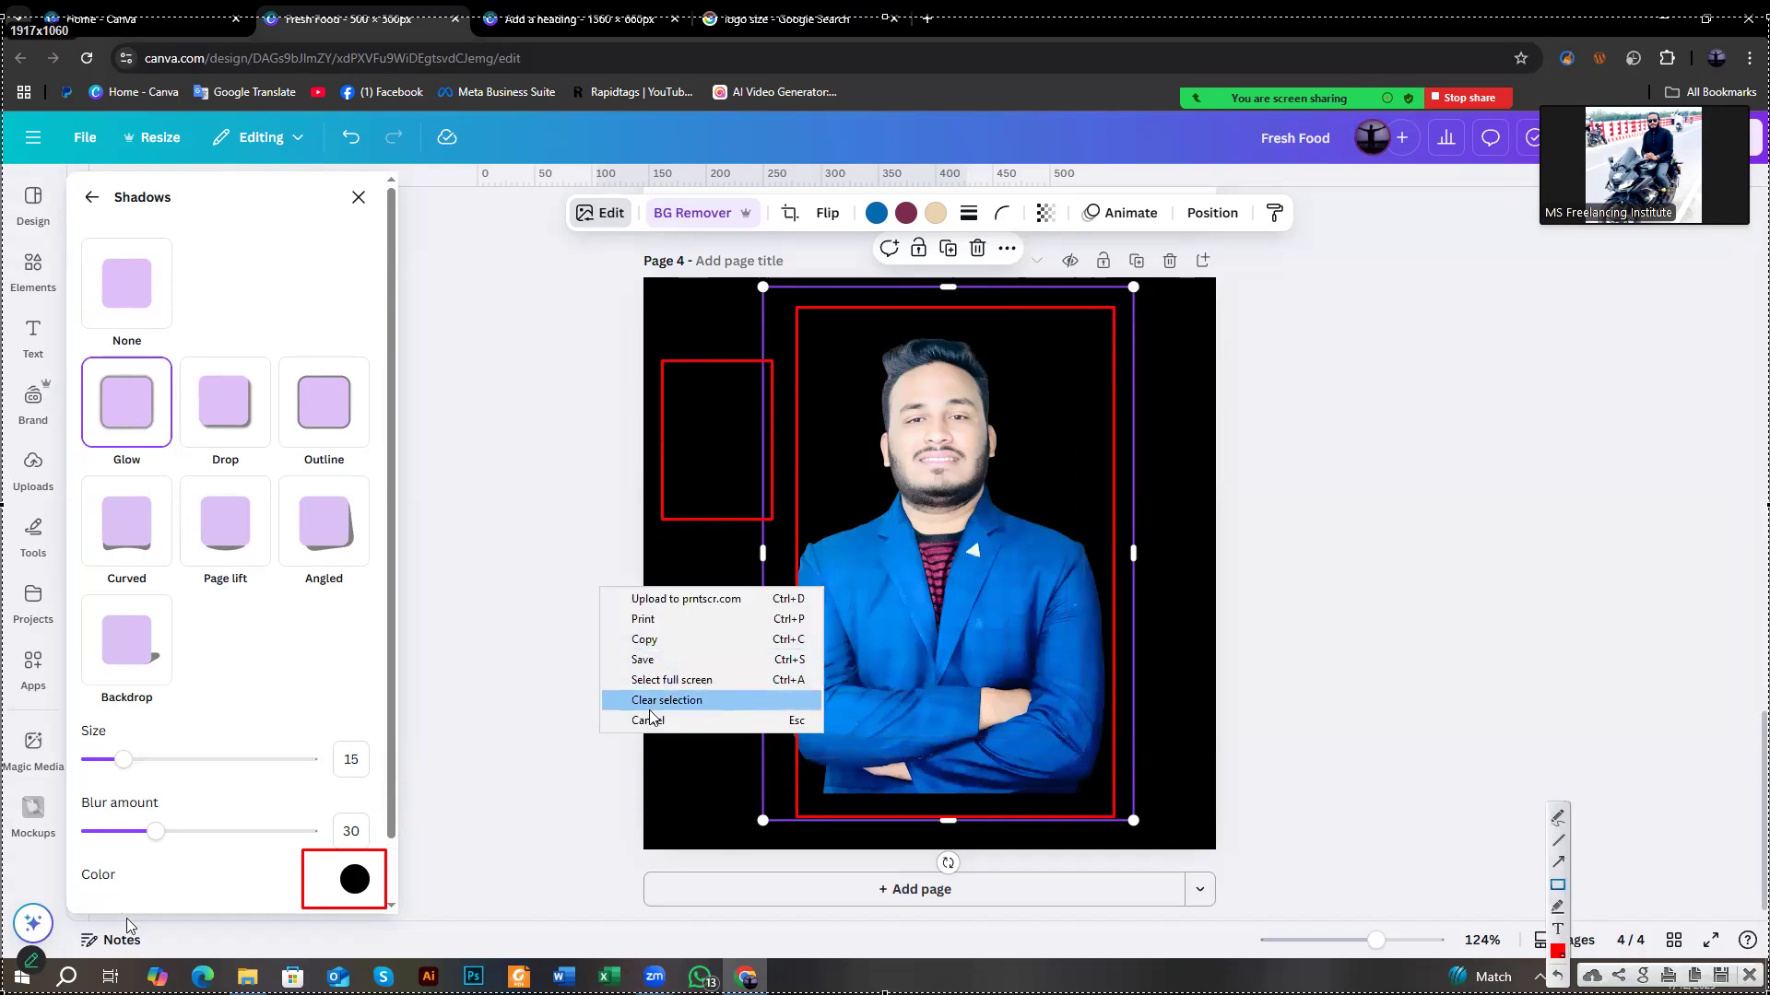
left_click(649, 720)
Set the portrait's glow colour to the pale pink #FFE7E7.
left_click(347, 880)
left_click(369, 688)
left_click(383, 670)
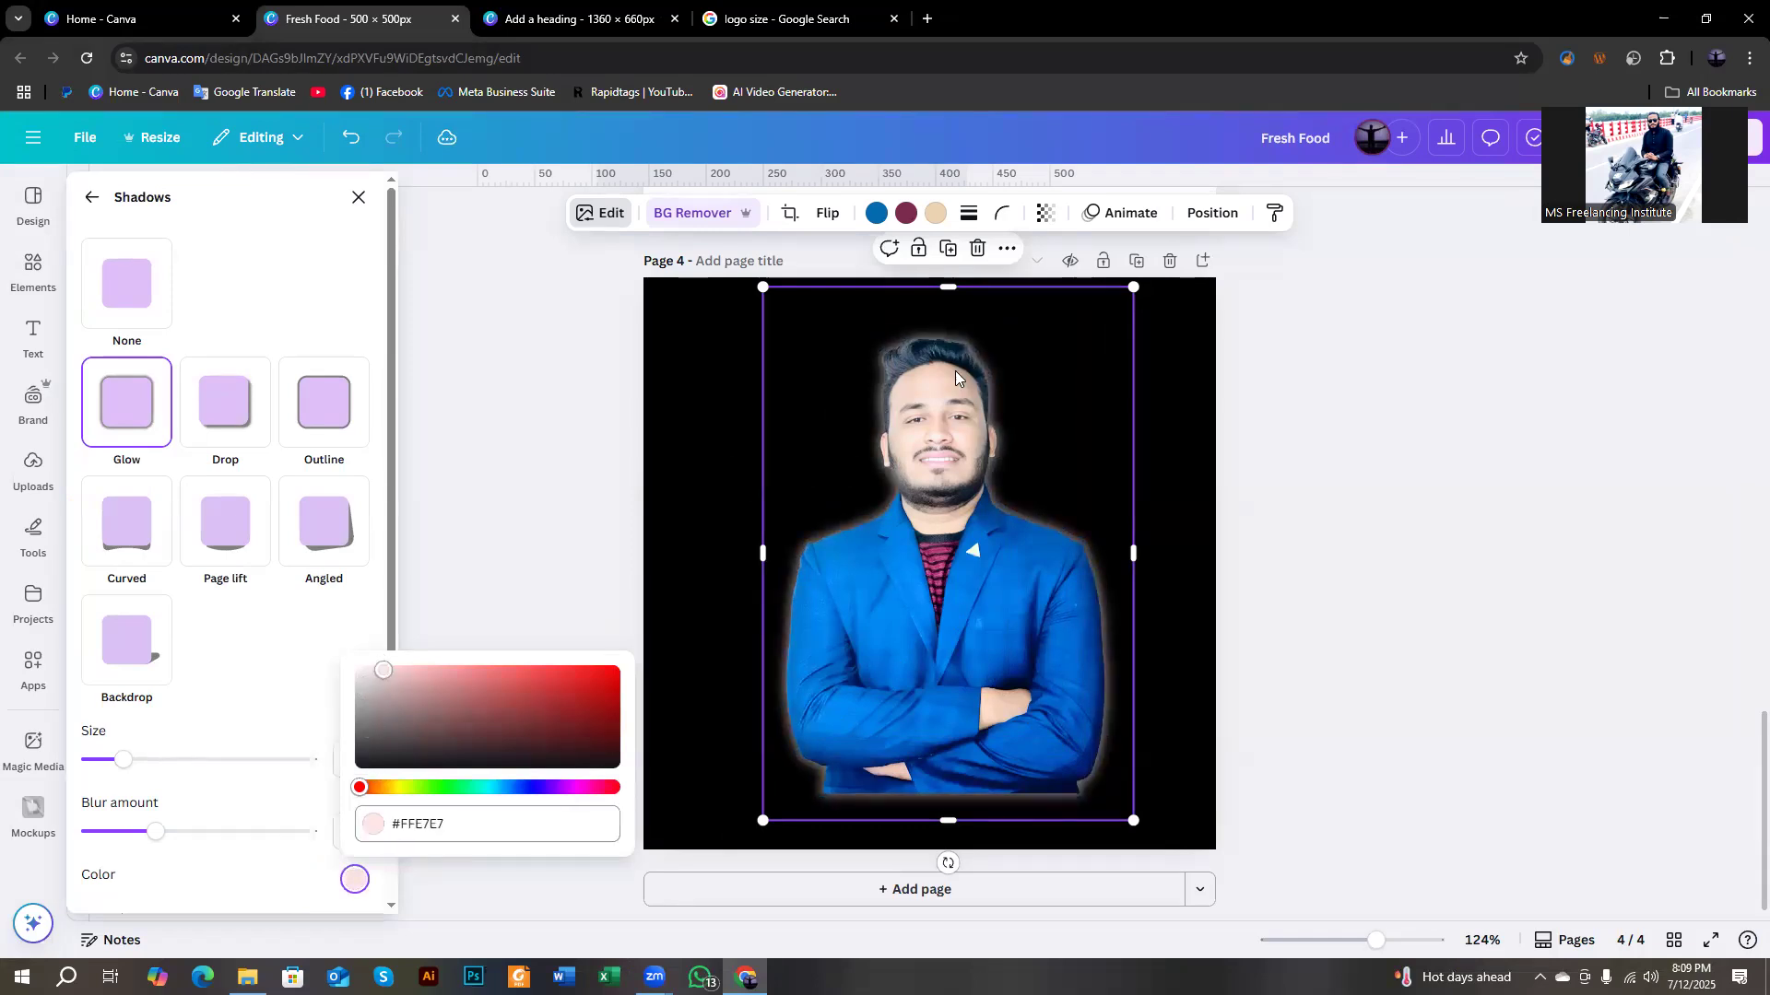
left_click(264, 712)
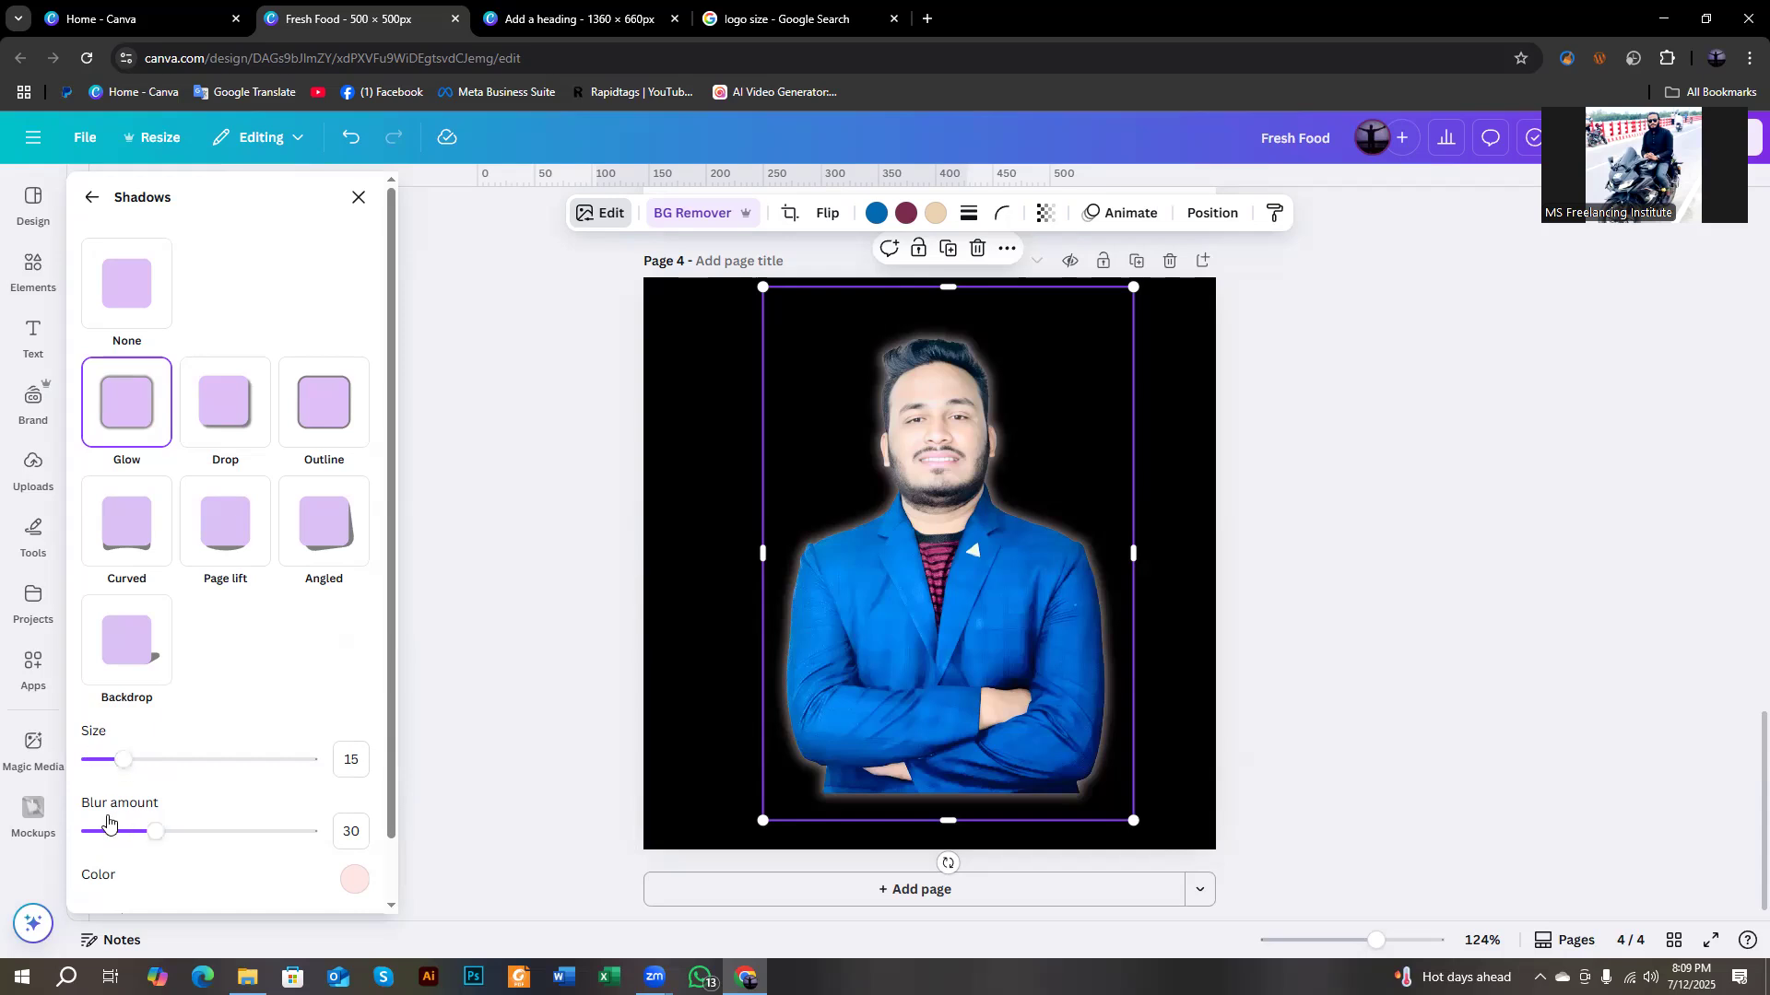
Set the portrait's glow size to 41 and its blur amount to 0.
scroll(108, 768, "down", 1)
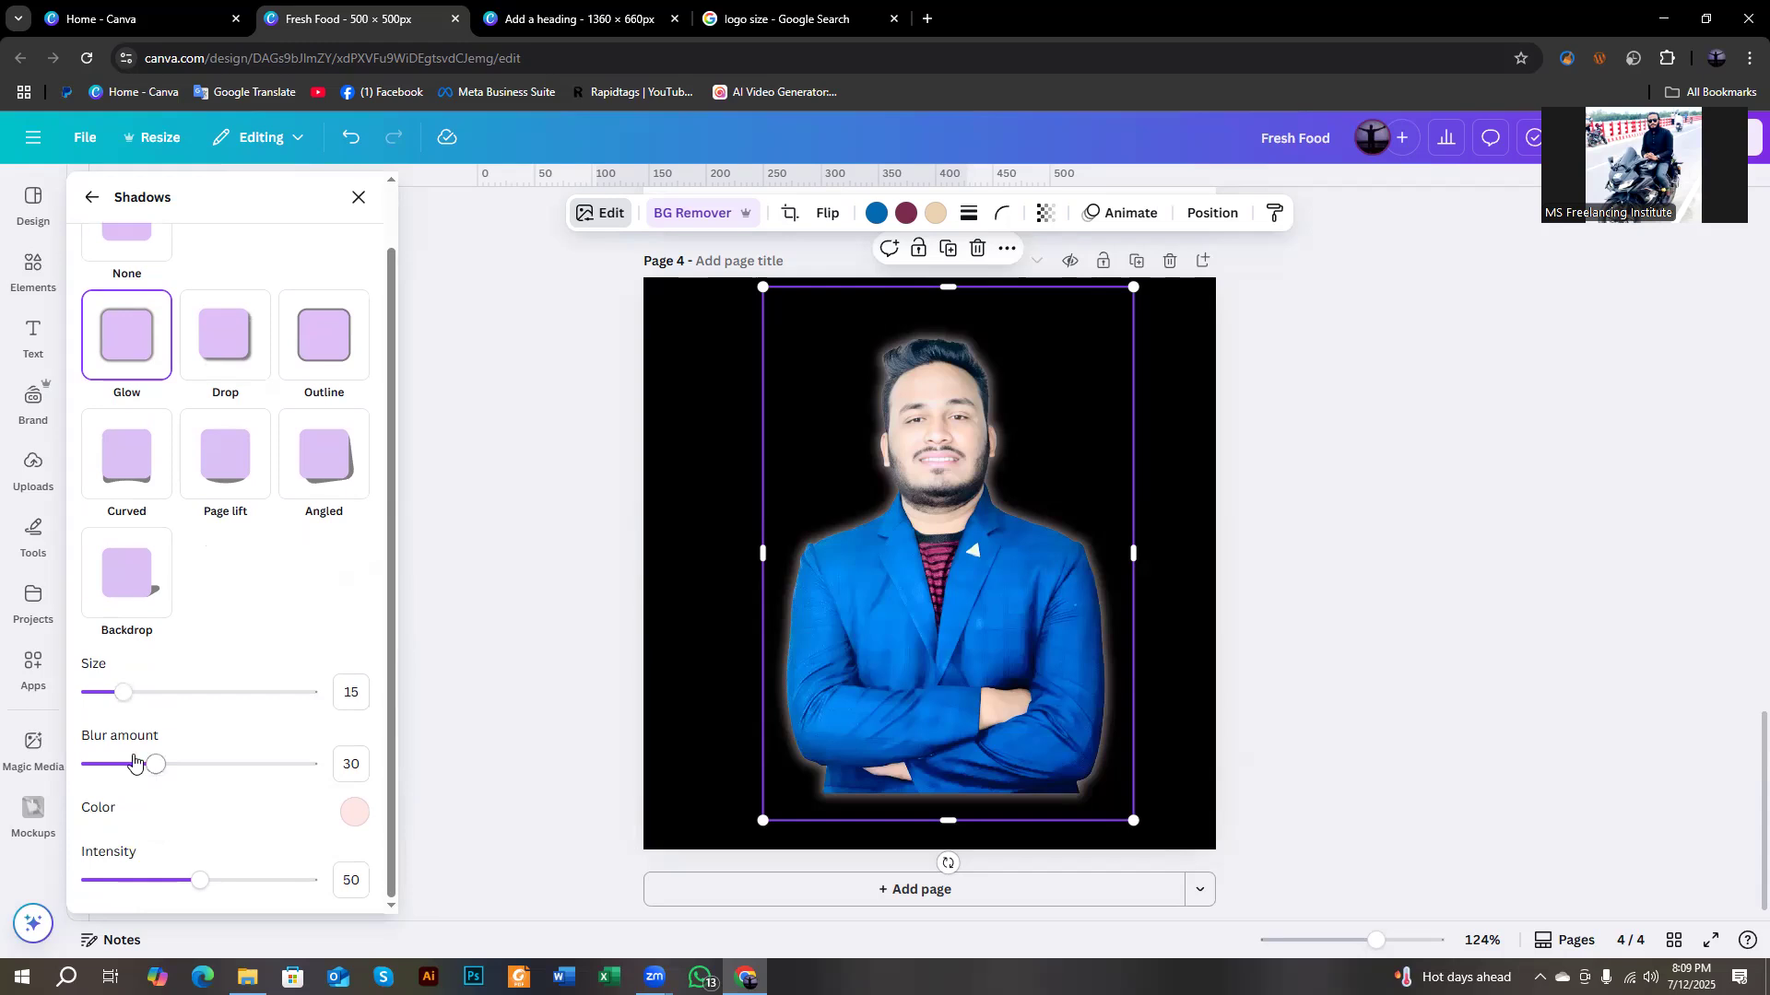
scroll(200, 803, "up", 1)
scroll(145, 822, "up", 1)
left_click_drag(122, 761, 180, 759)
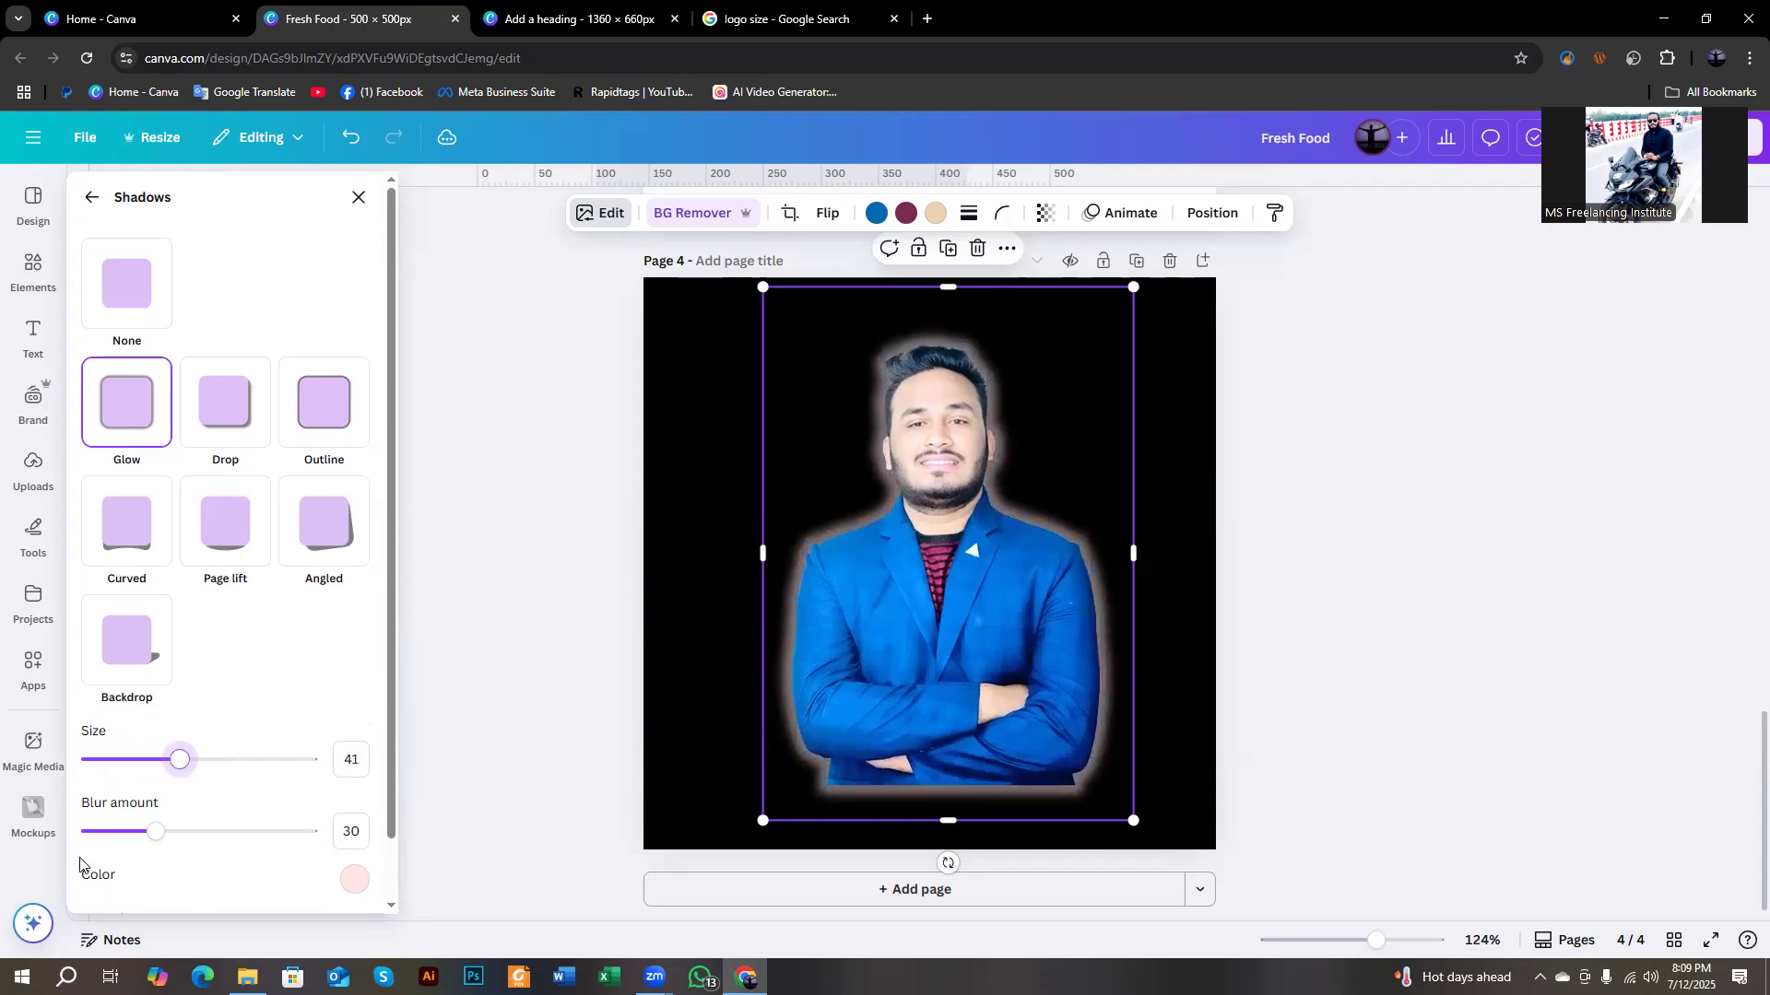
left_click_drag(148, 839, 13, 868)
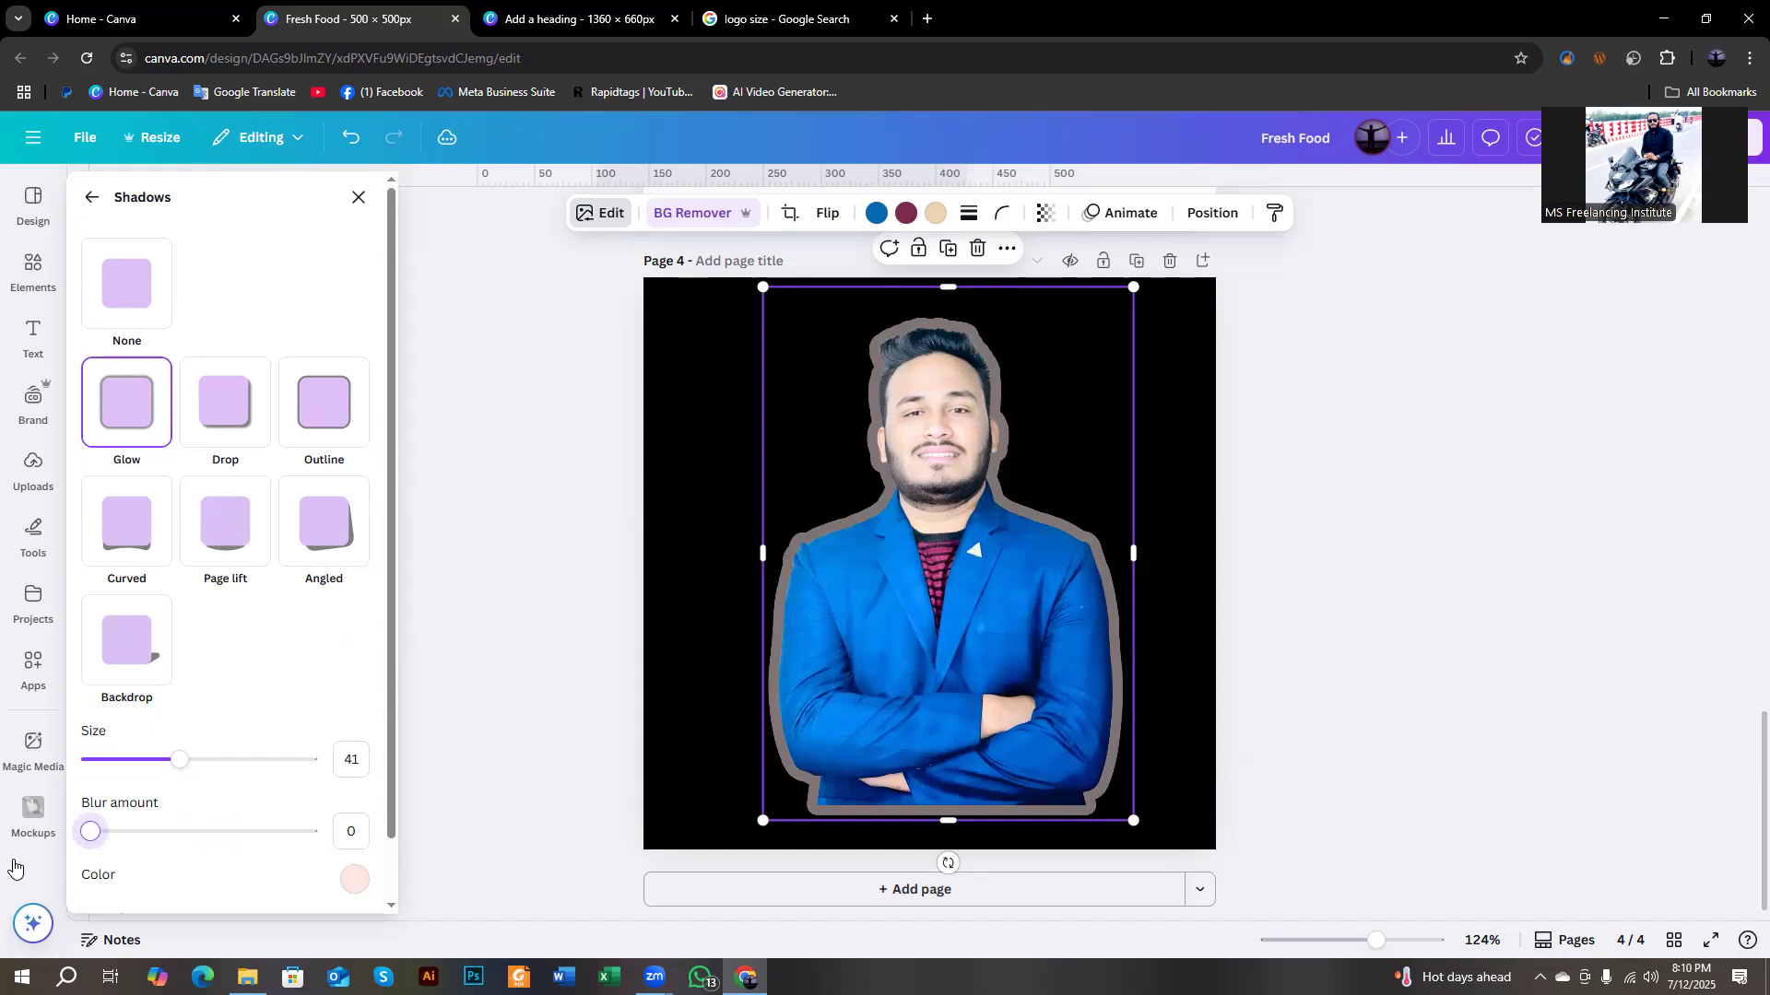
Set the portrait's glow blur to 32 and intensity to 73, and enlarge the portrait so it runs past the page's lower edge.
left_click_drag(96, 835, 160, 834)
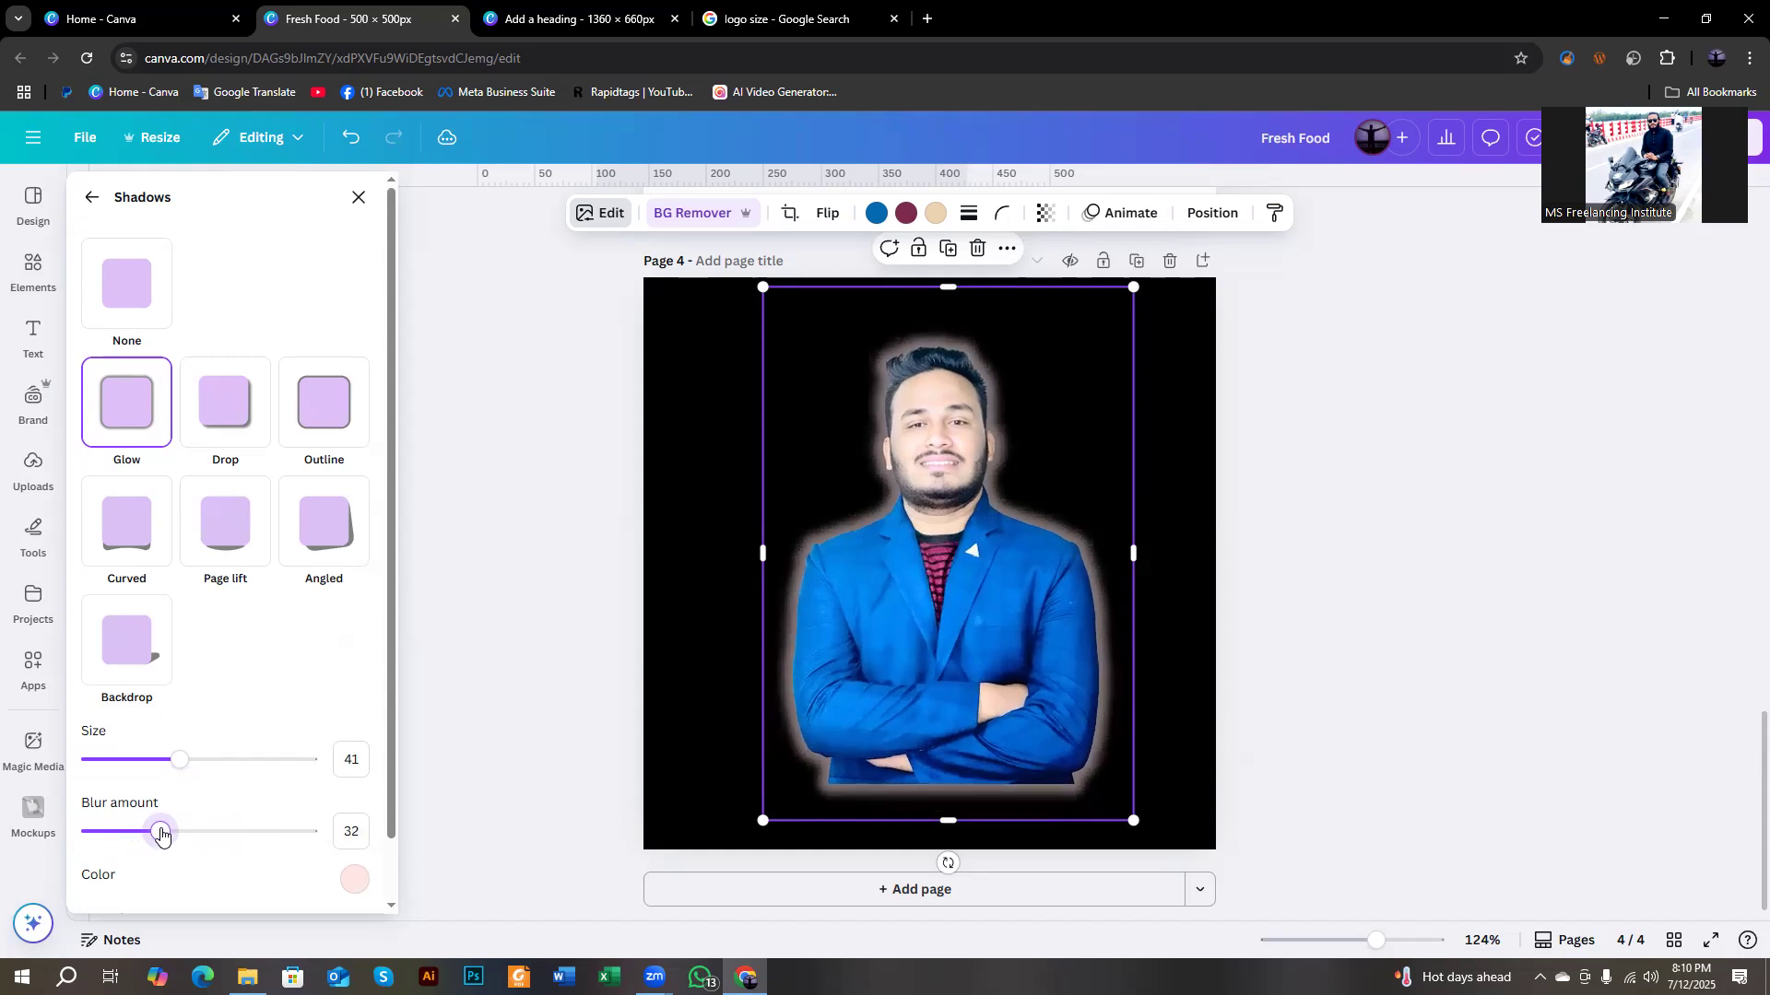
scroll(170, 706, "down", 1)
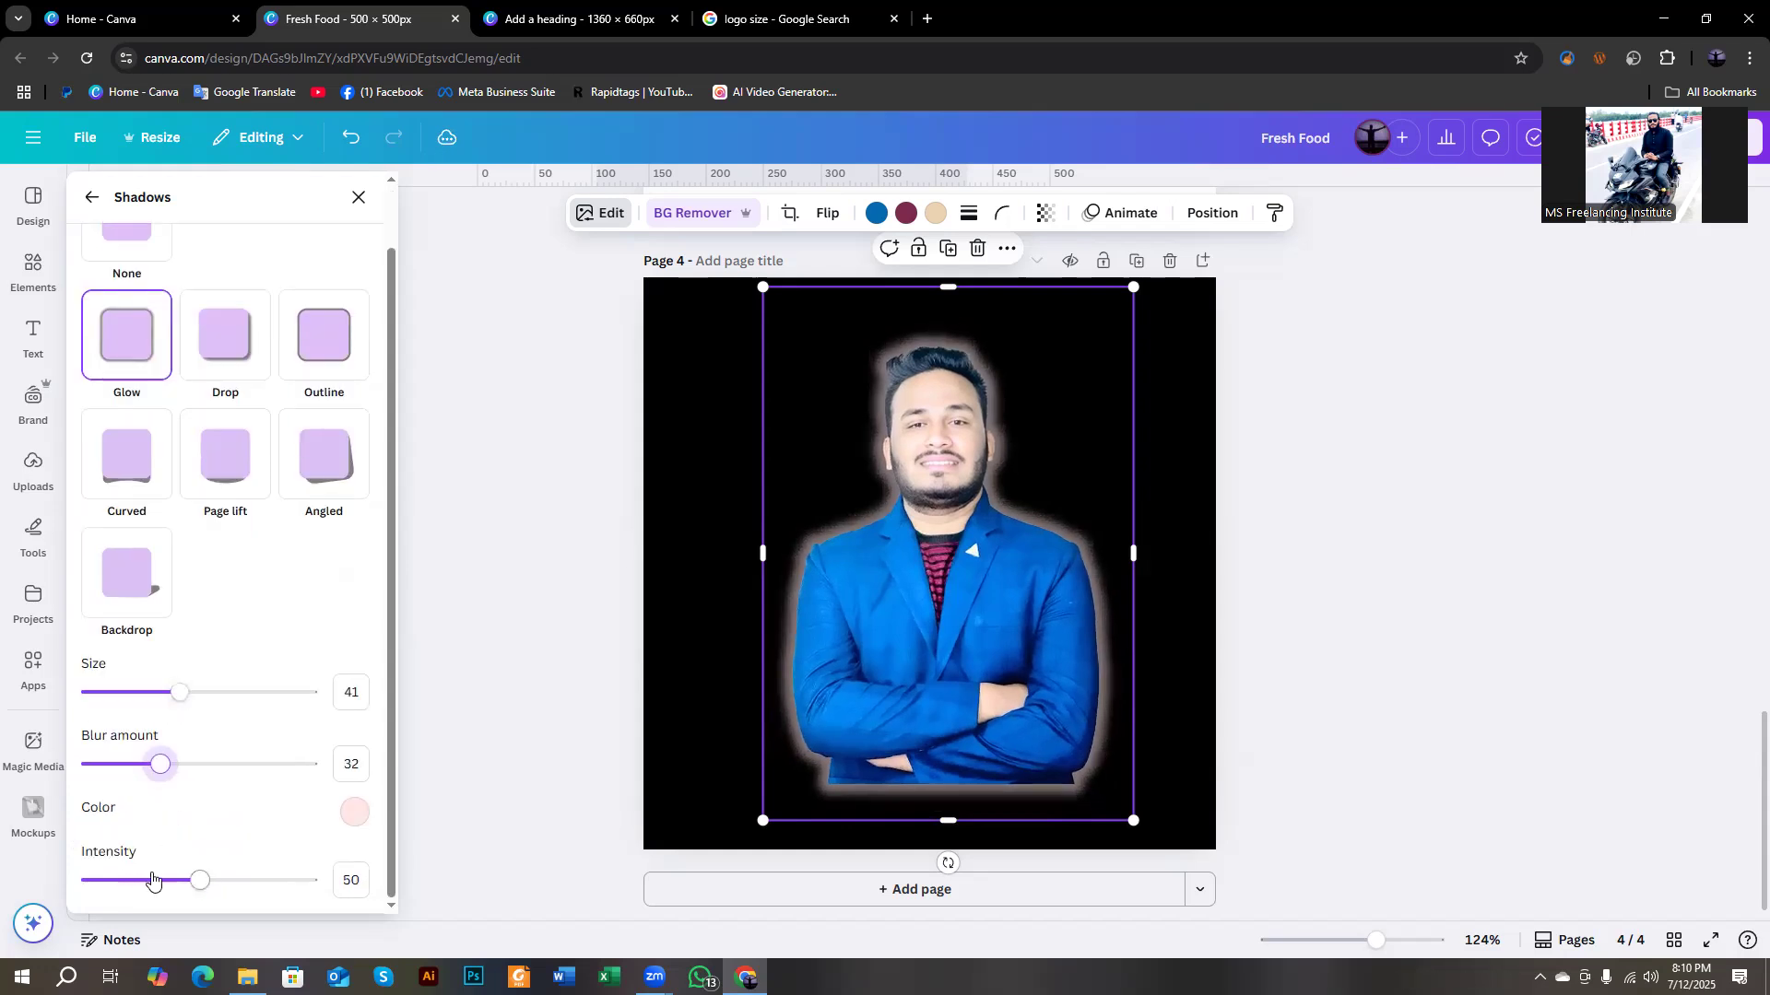
left_click_drag(201, 881, 250, 883)
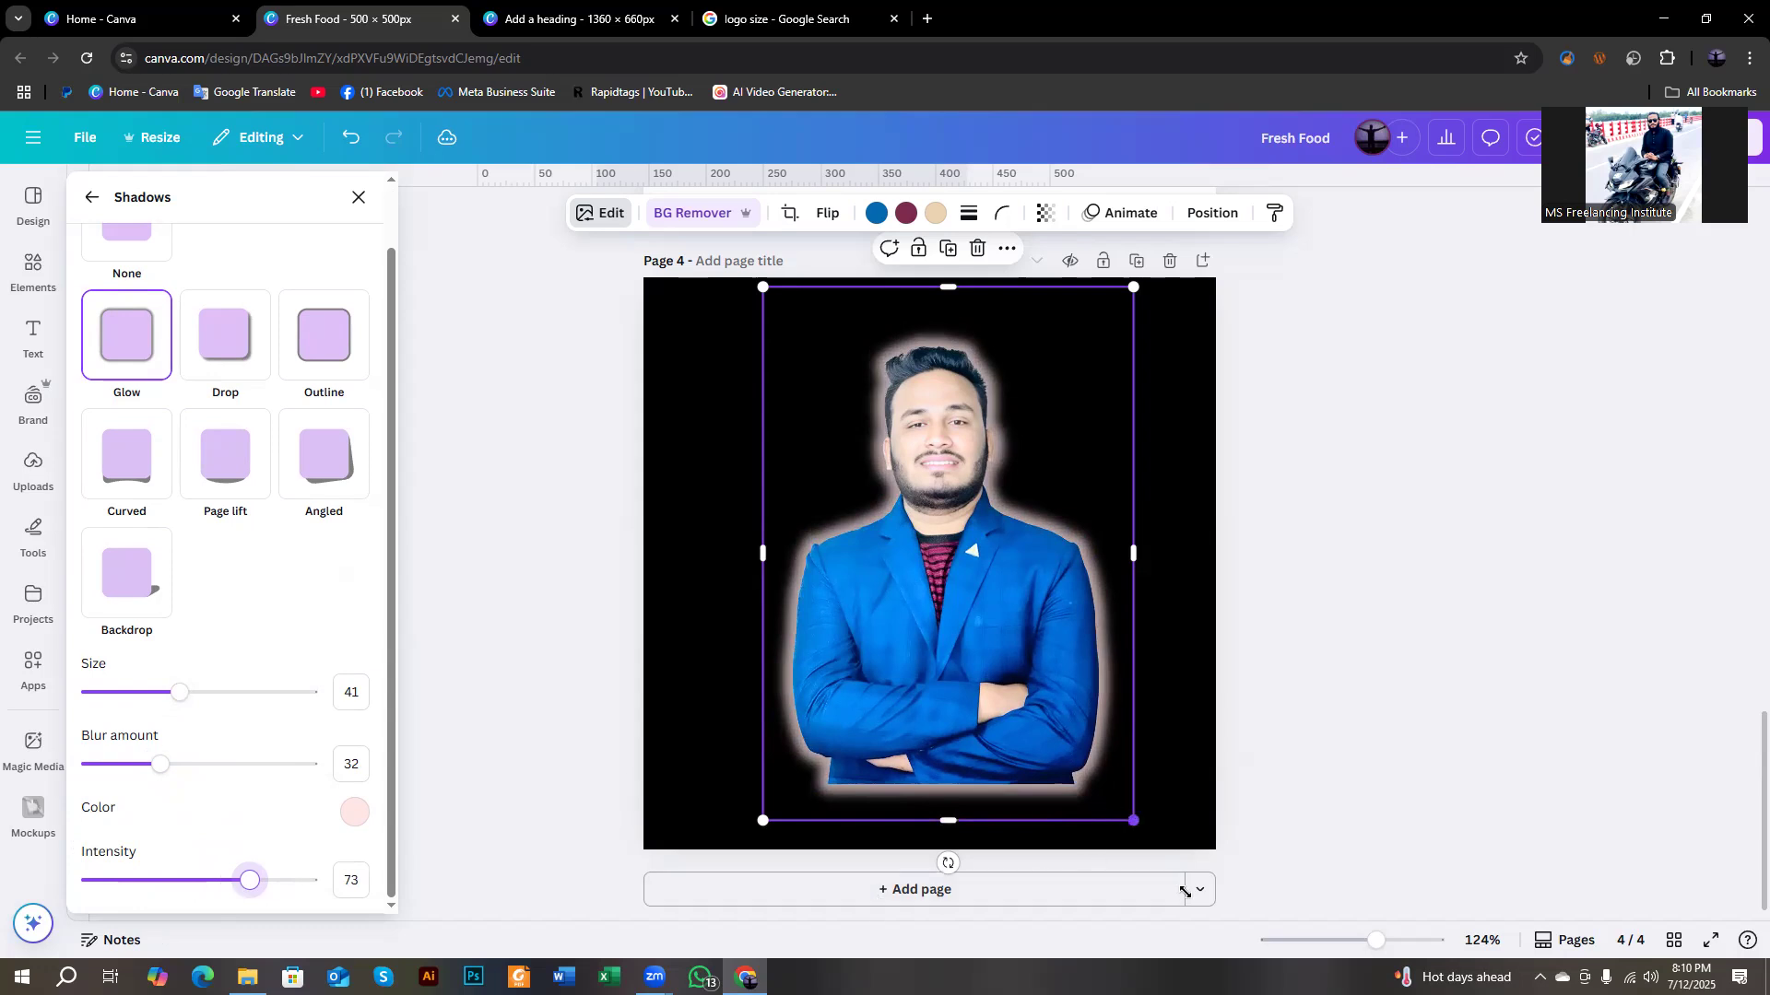
left_click_drag(1134, 821, 1186, 894)
left_click_drag(1076, 723, 1065, 753)
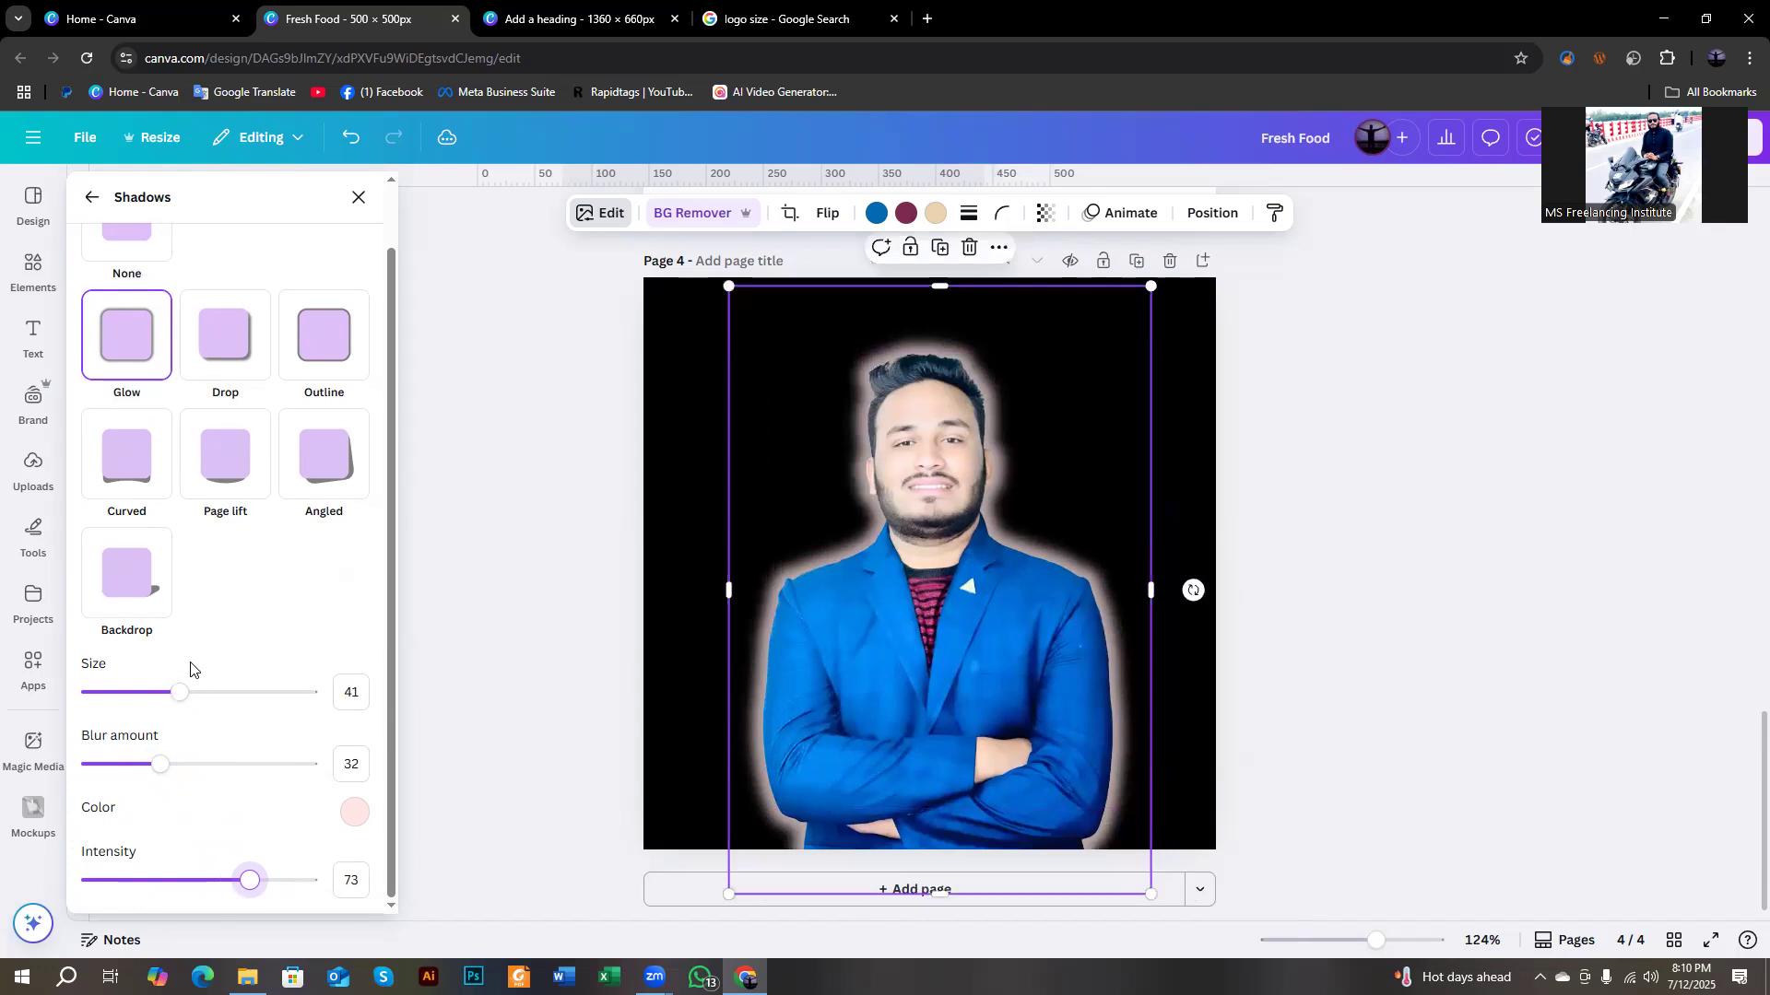
Search the elements for "background light" and show all matching graphics.
left_click(28, 278)
left_click(330, 197)
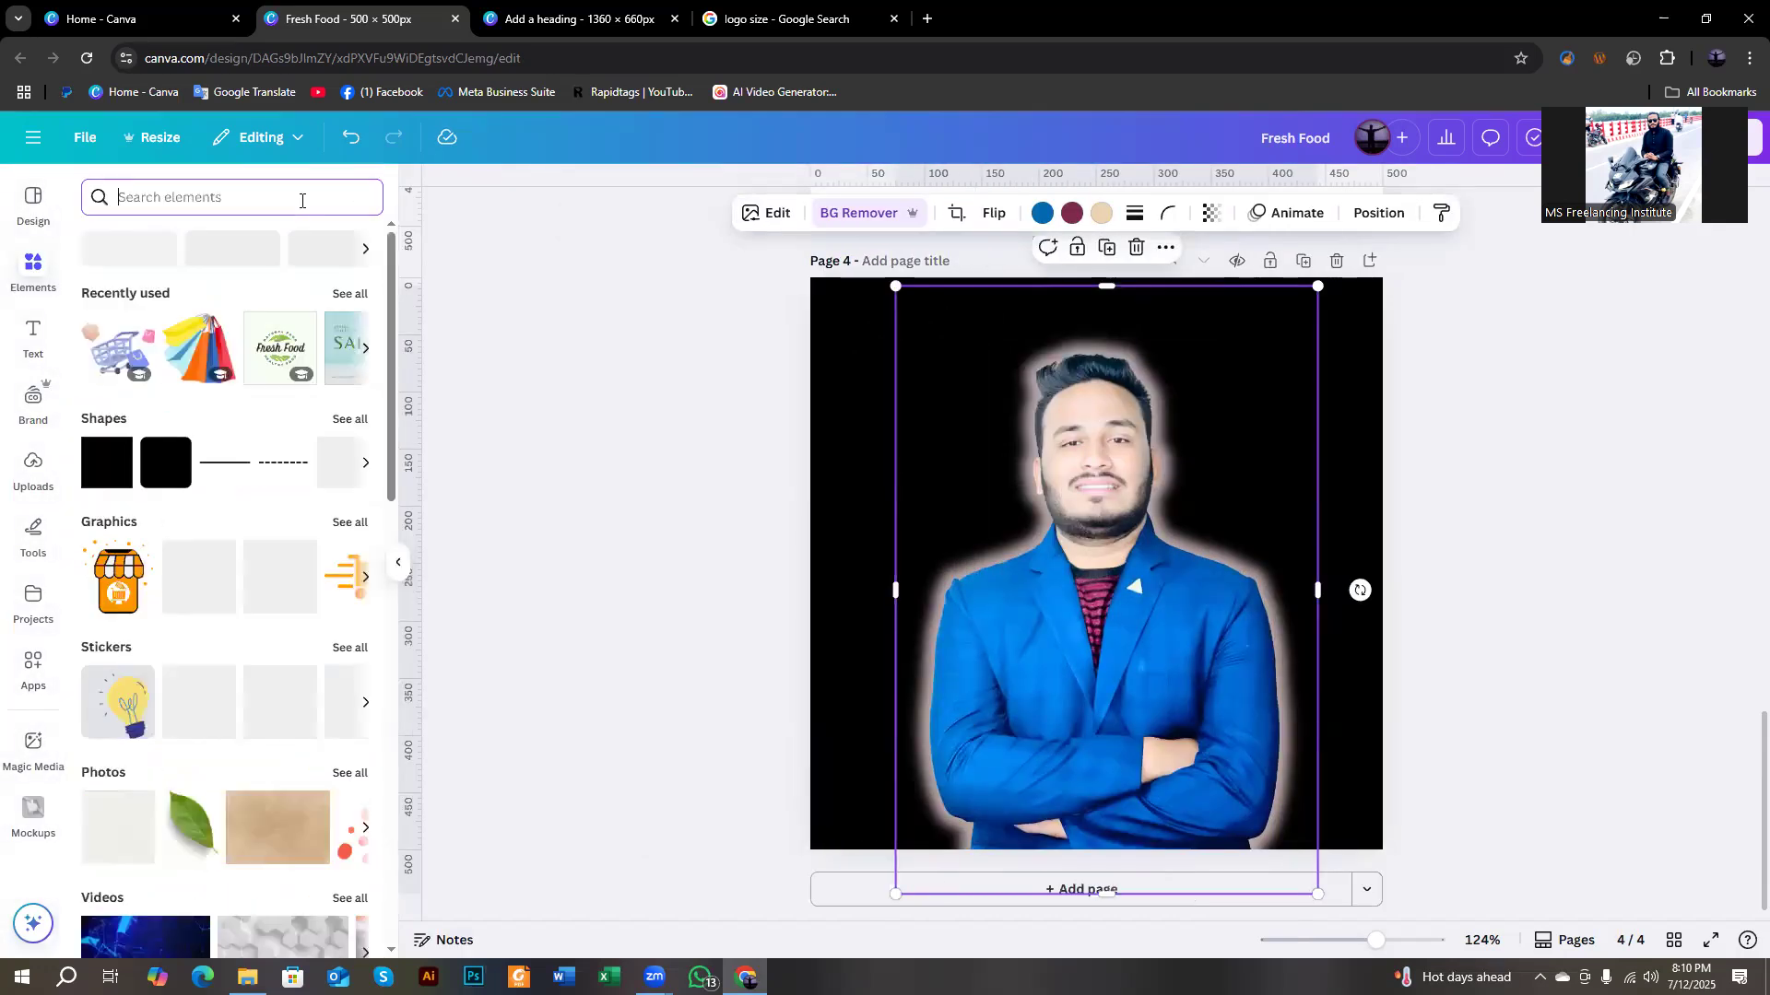
type("l")
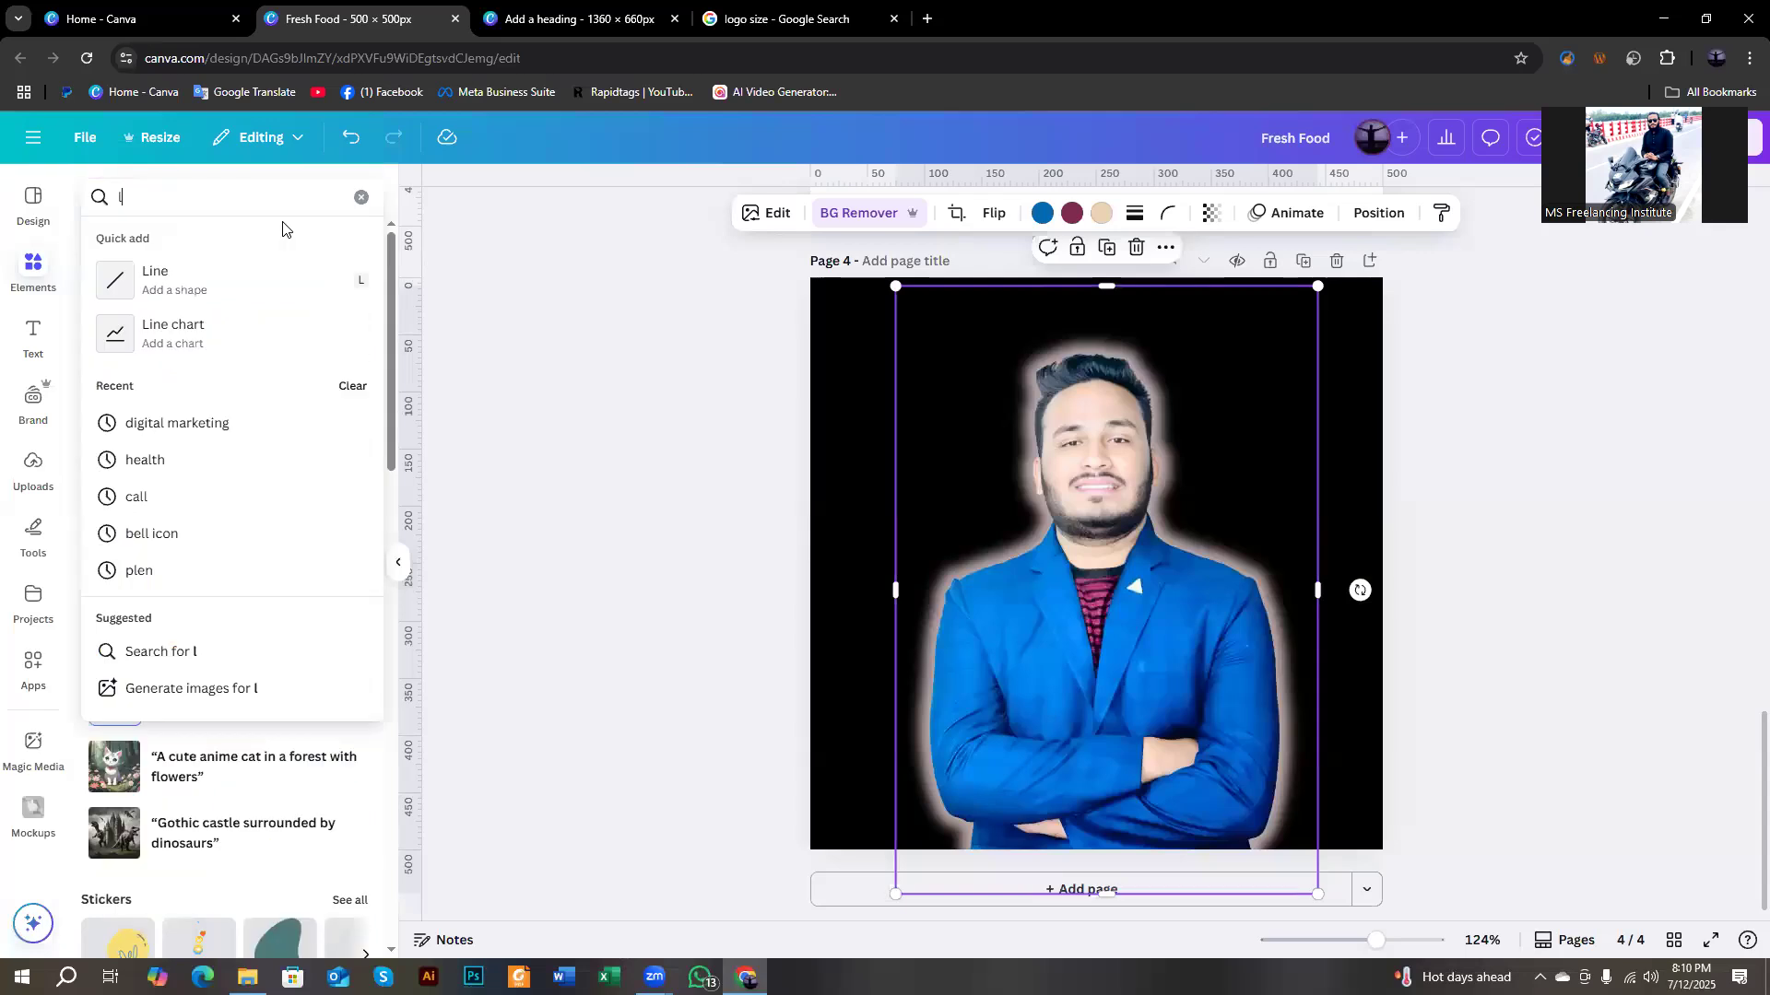
type("ight")
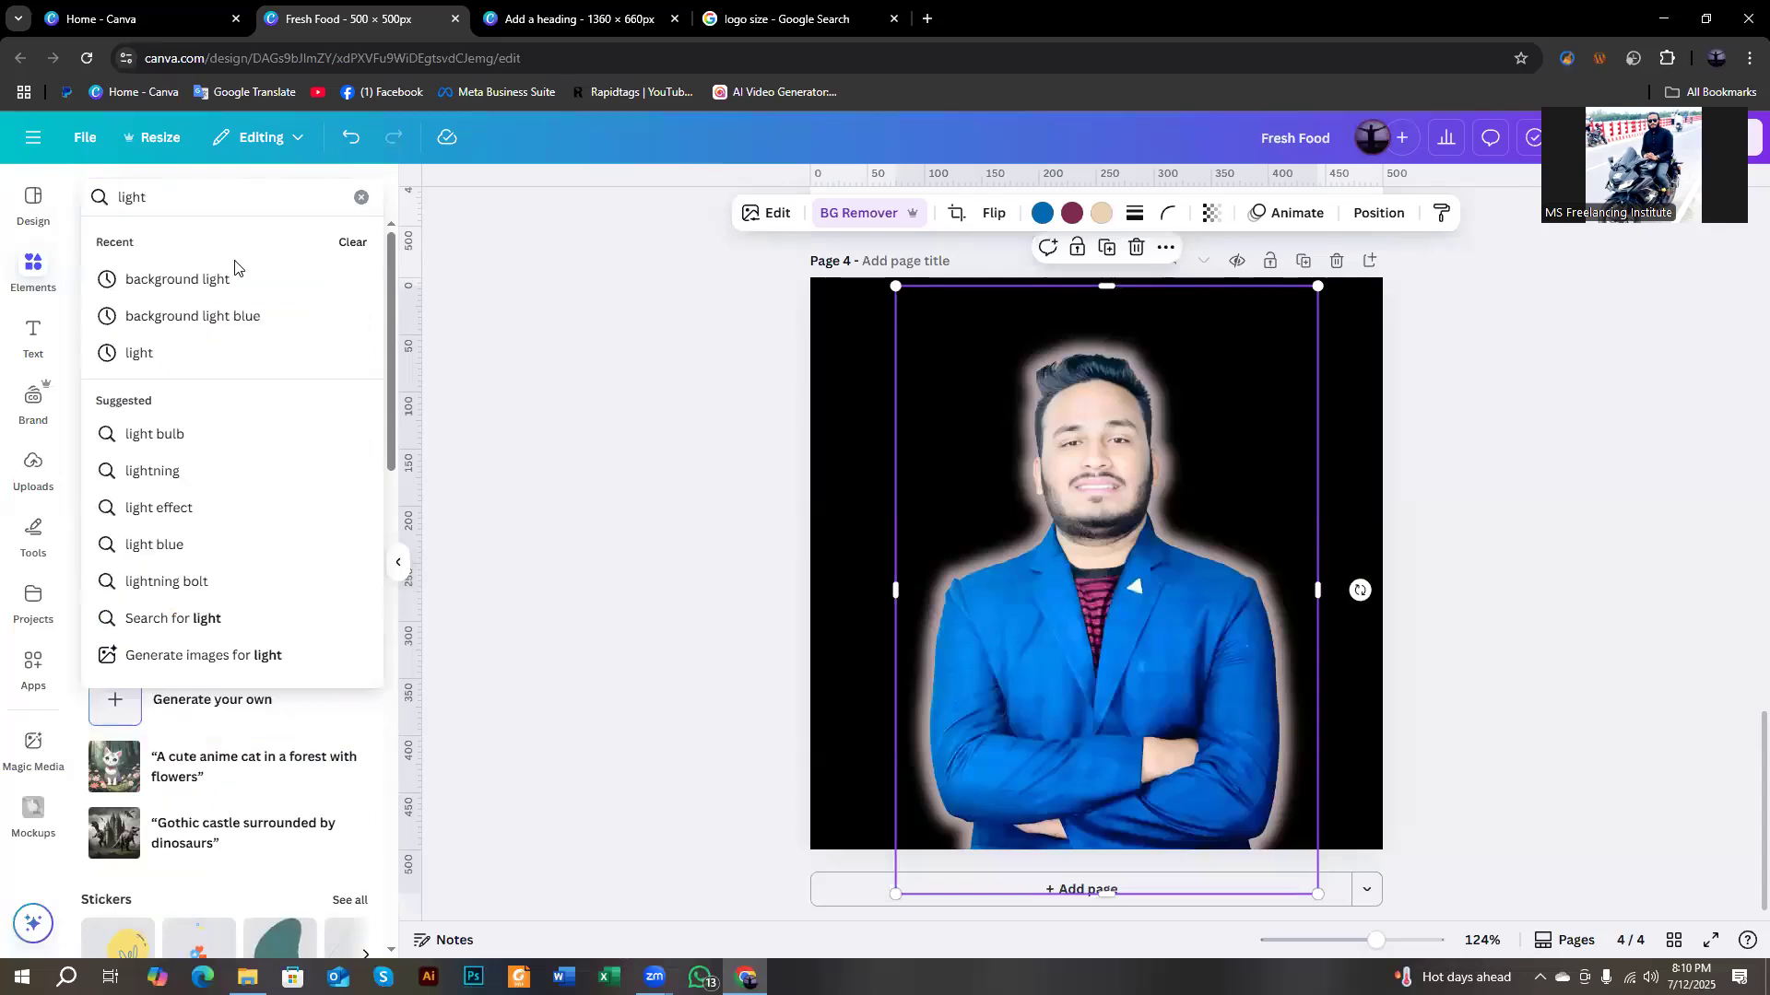
left_click(233, 277)
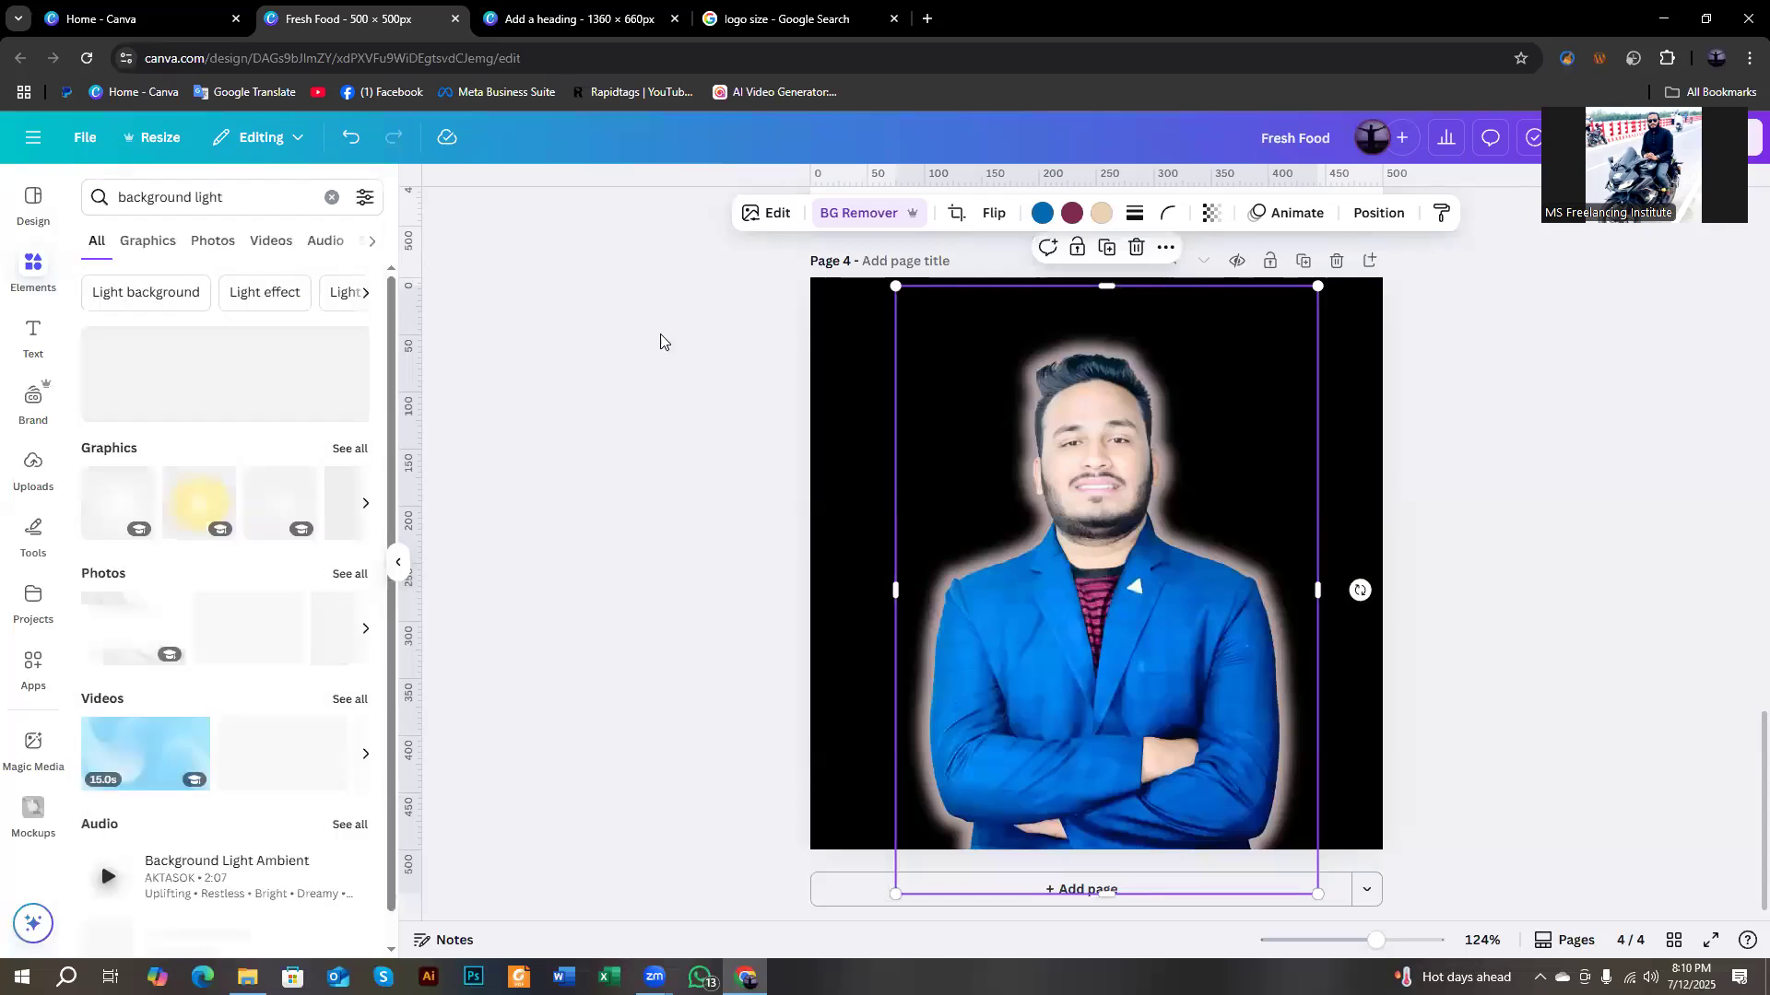
mouse_move(1189, 608)
left_mouse_down()
mouse_move(1187, 589)
mouse_move(1187, 608)
left_mouse_up()
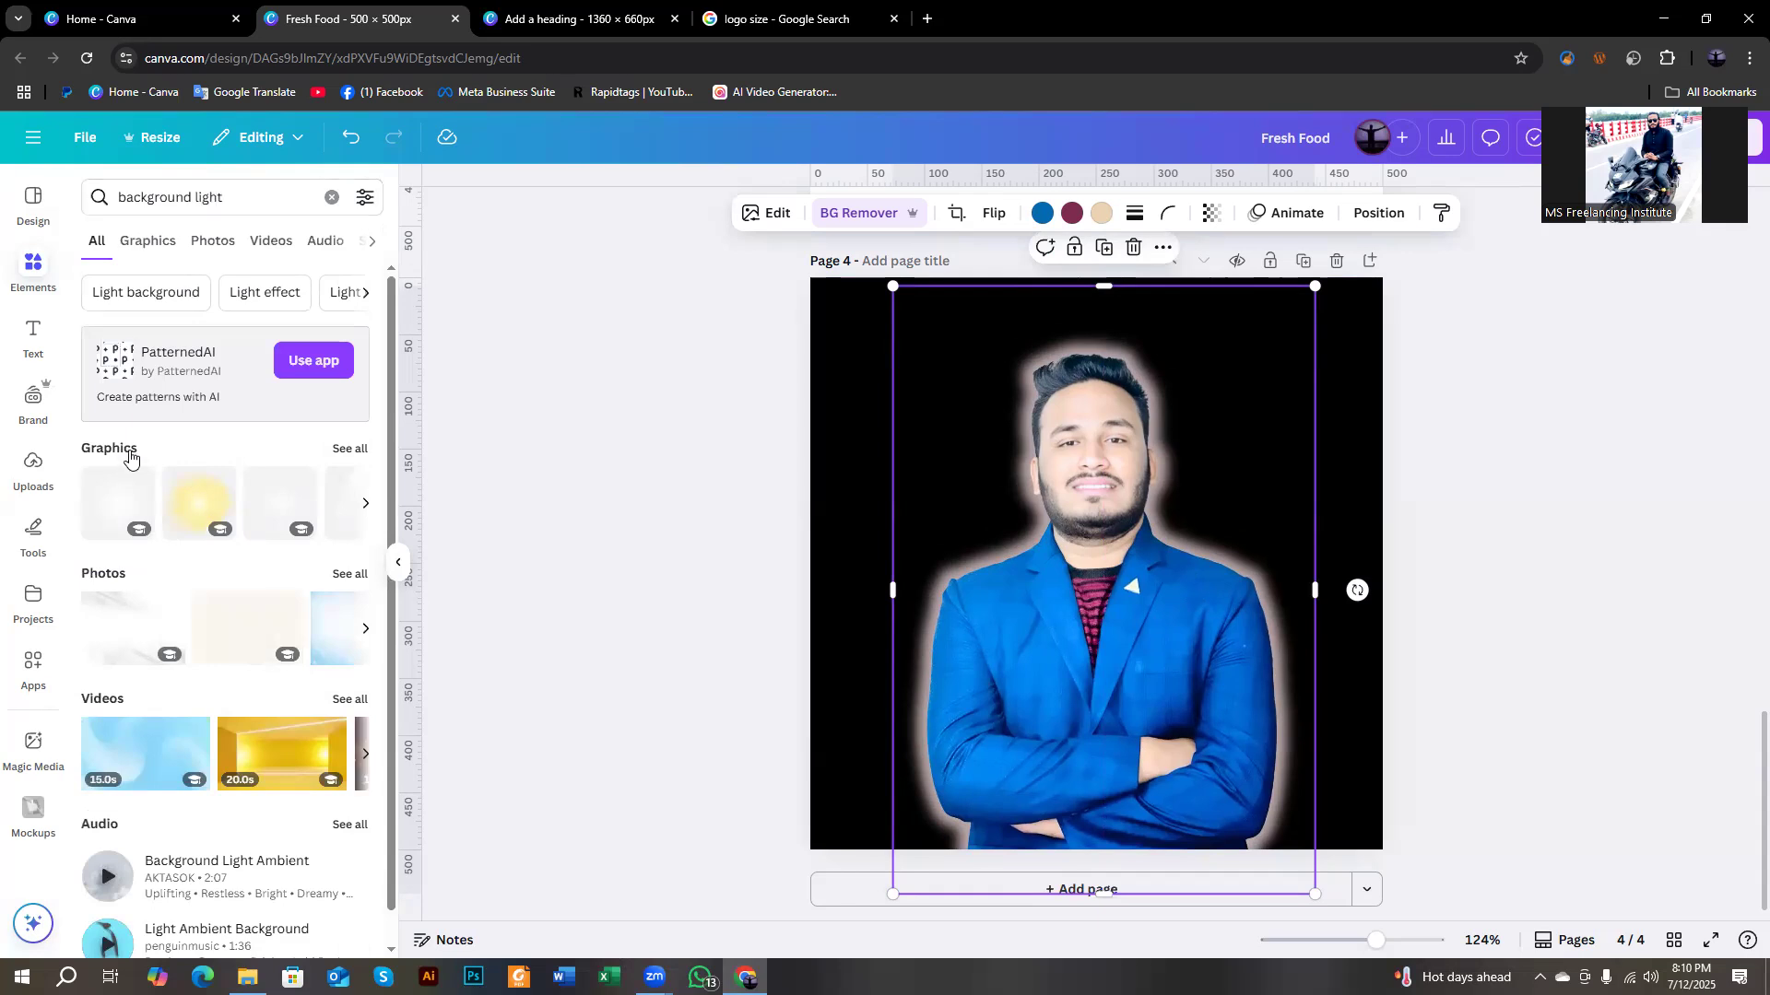
left_click(347, 451)
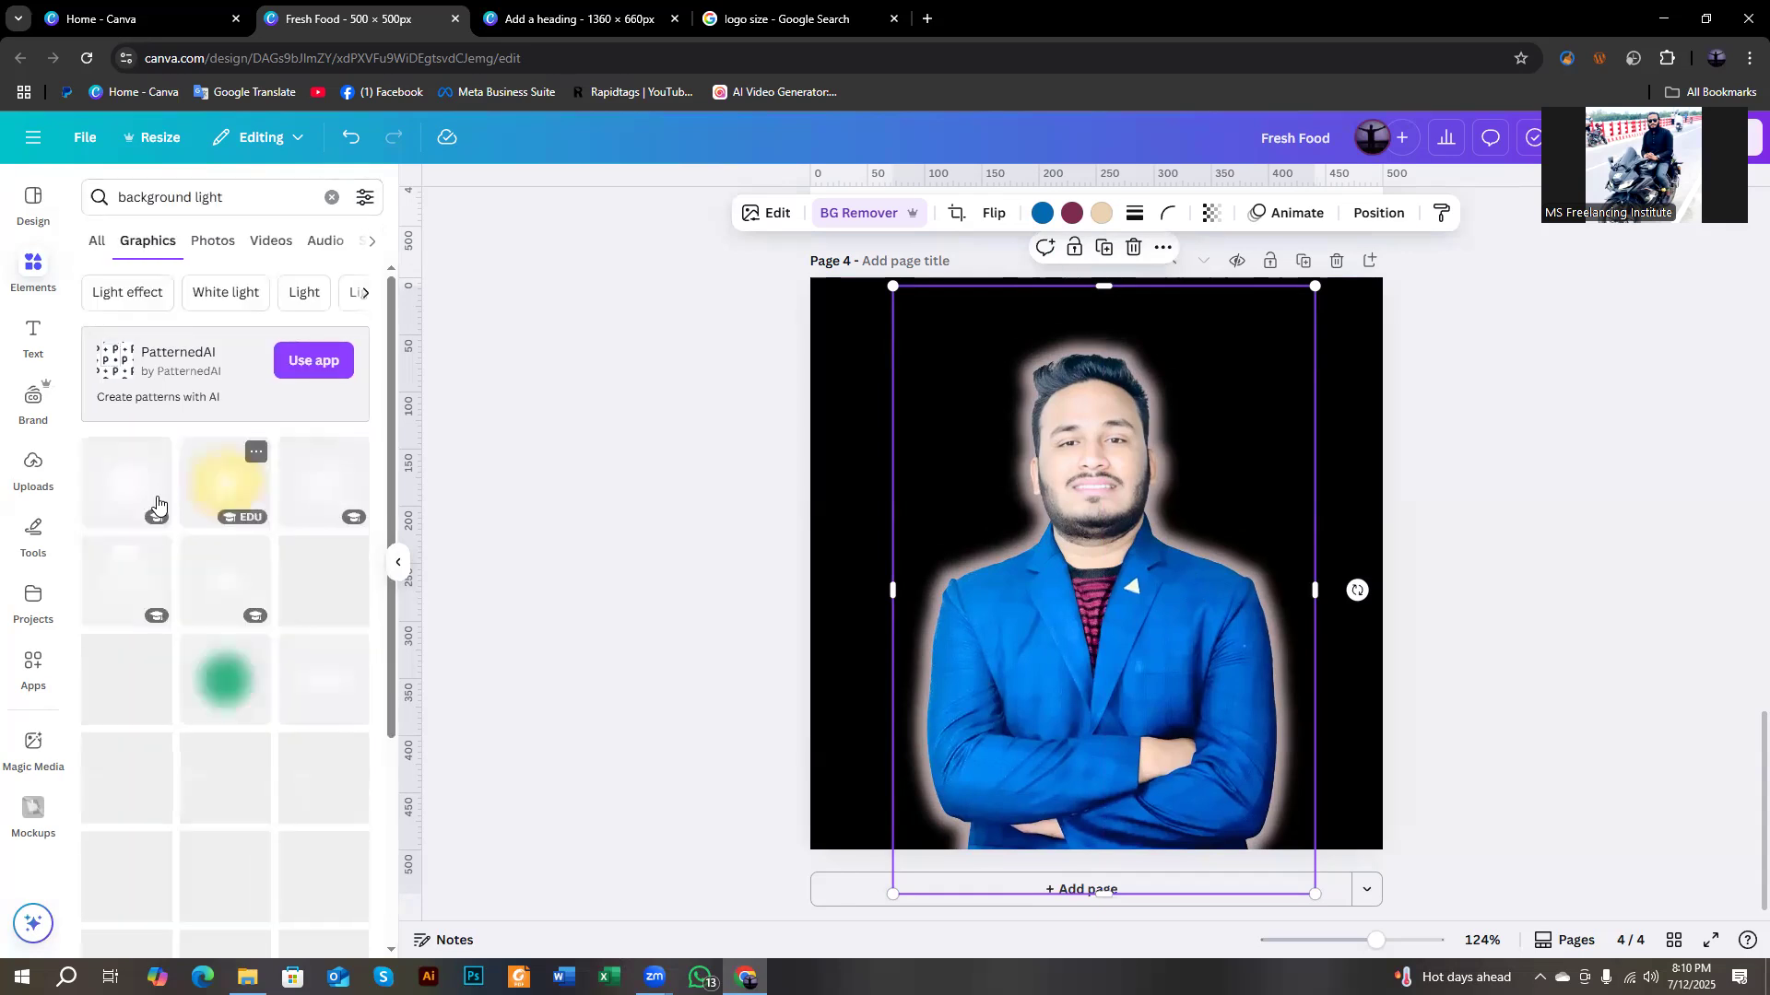
Try a dark blue light-beam graphic from the background light results on page 4.
scroll(267, 608, "down", 2)
scroll(244, 589, "down", 3)
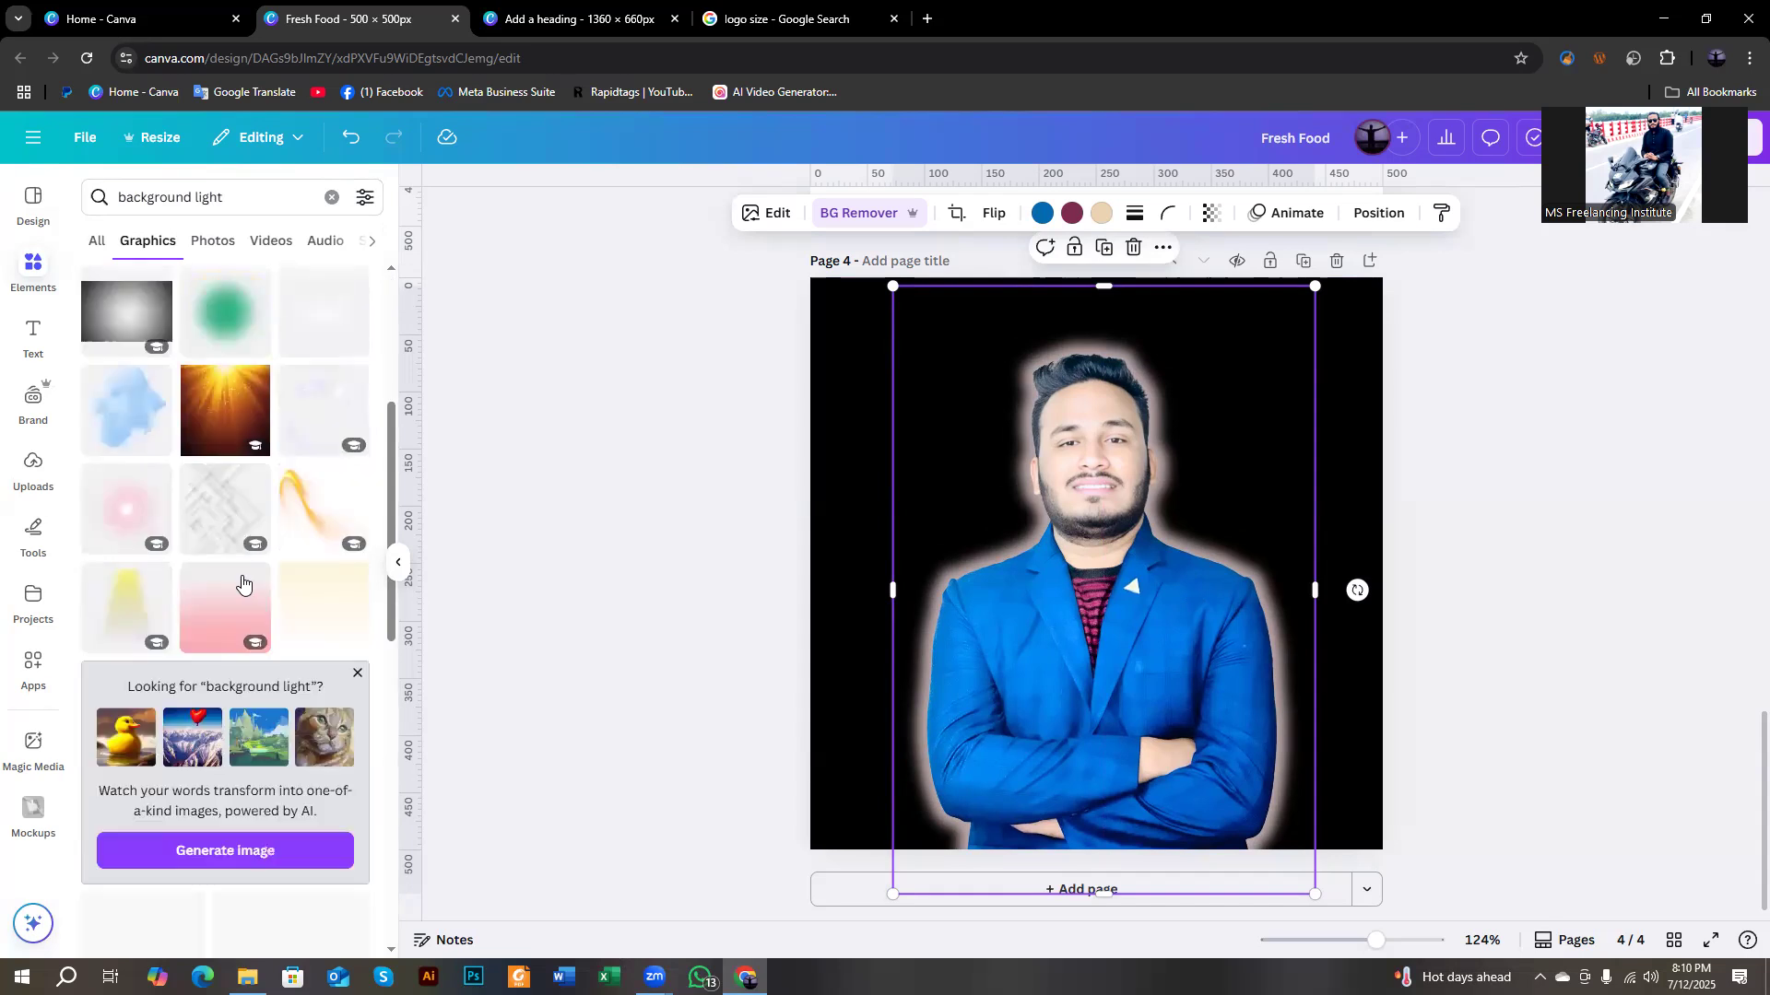
scroll(243, 578, "down", 4)
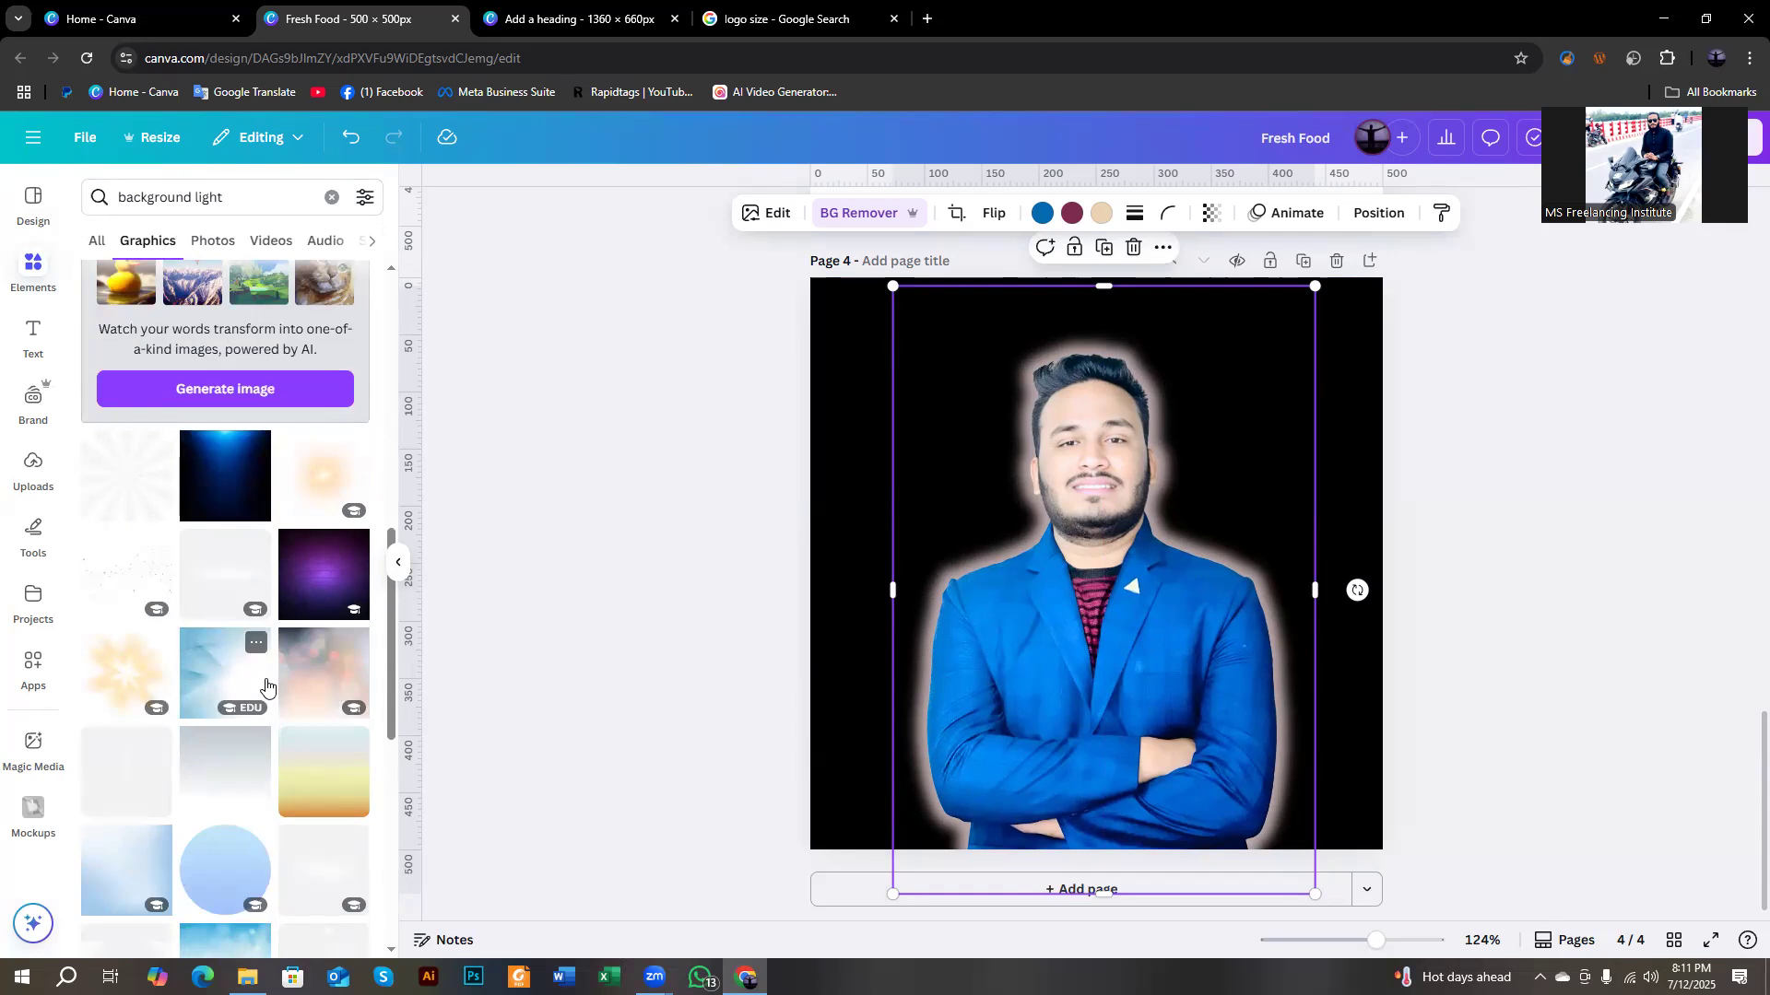
scroll(265, 684, "down", 3)
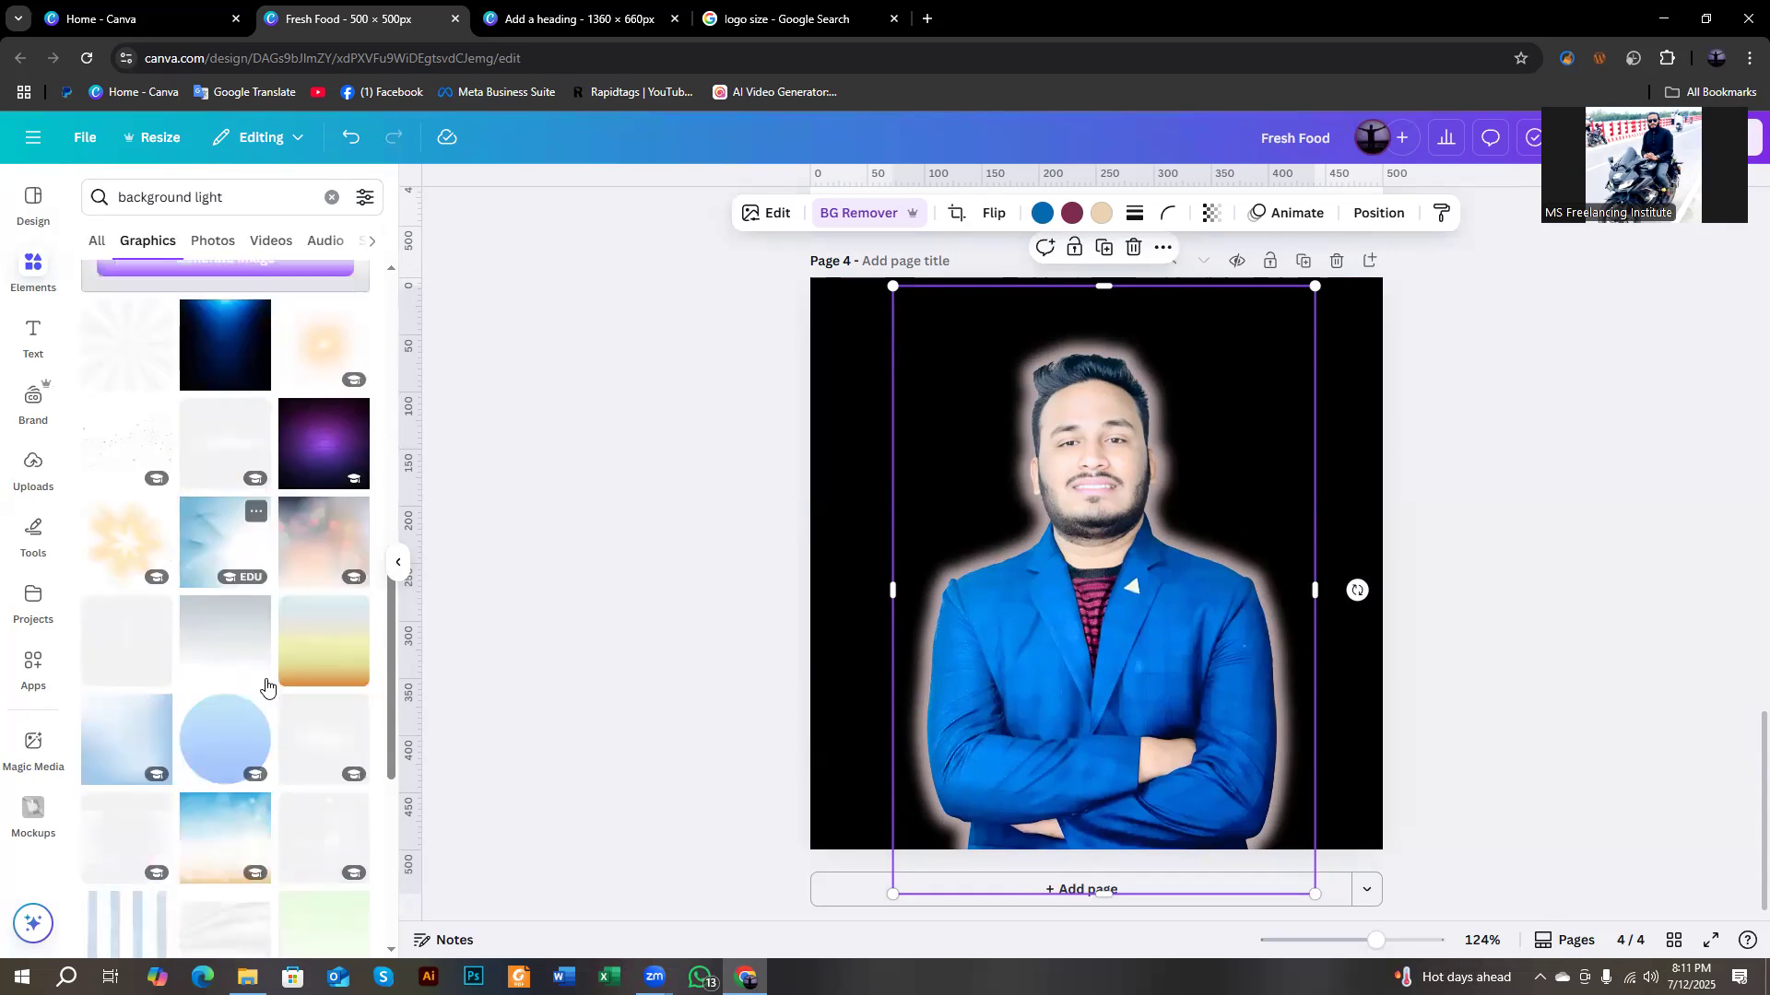
scroll(265, 684, "up", 4)
scroll(266, 684, "up", 2)
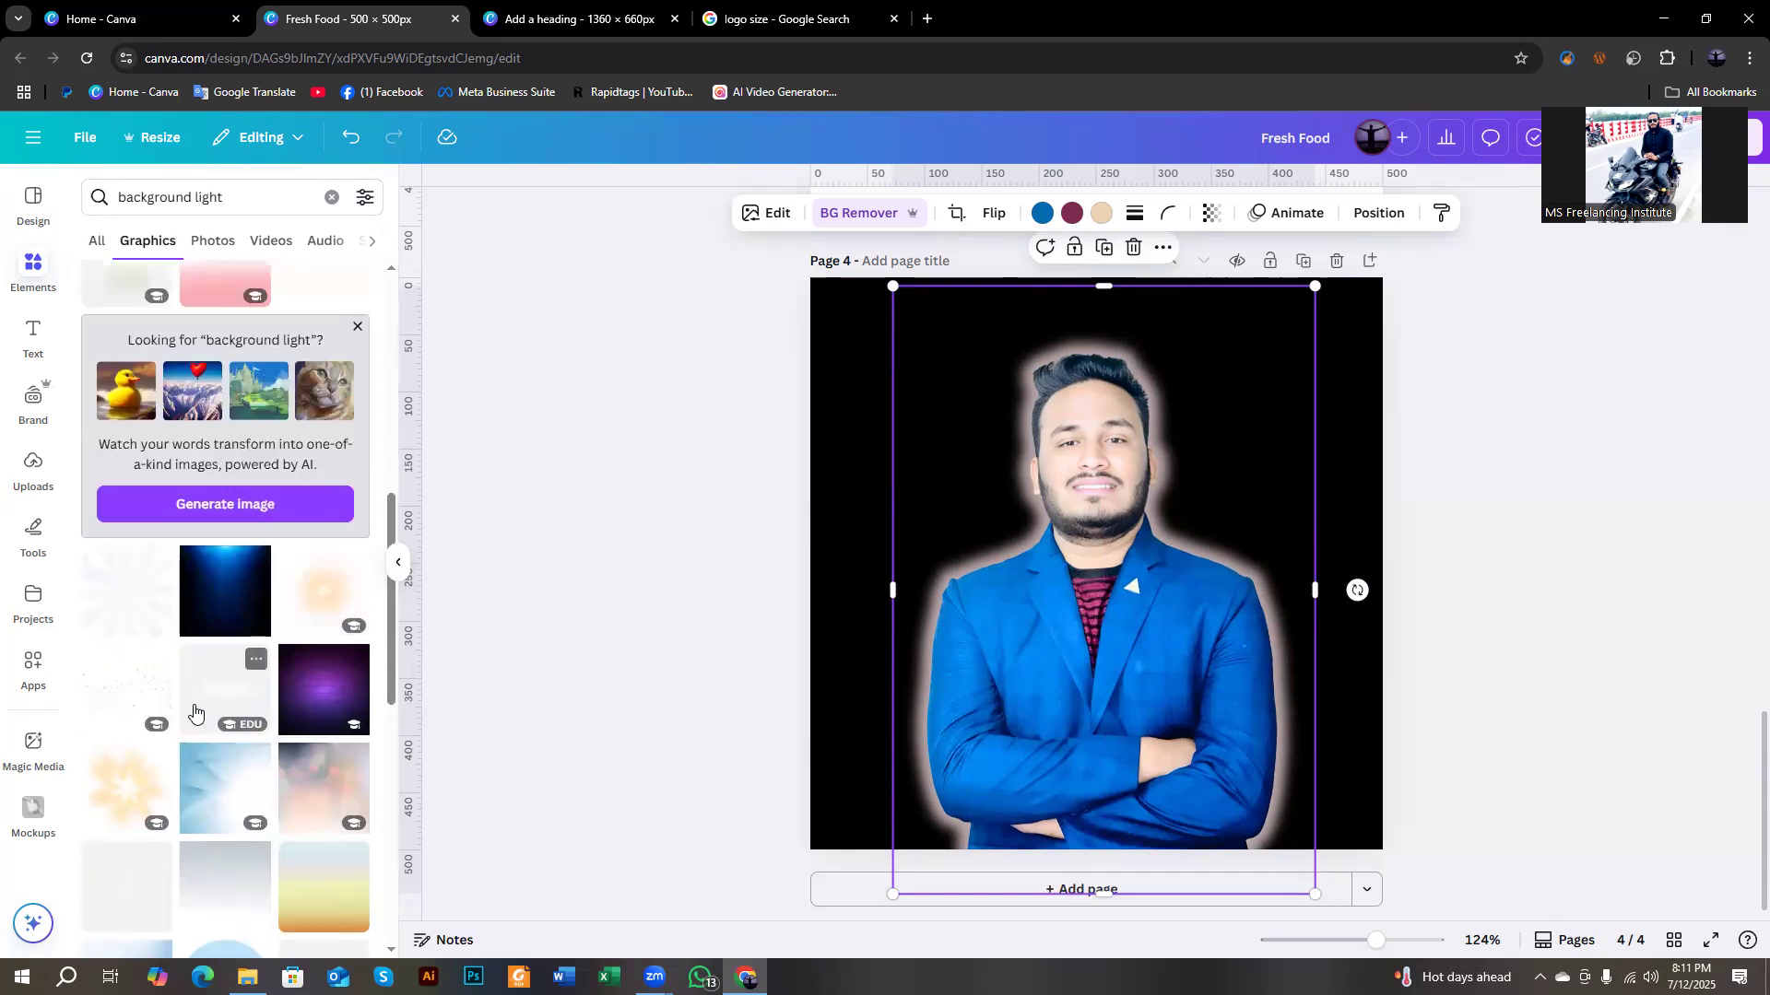
left_click_drag(254, 652, 1091, 522)
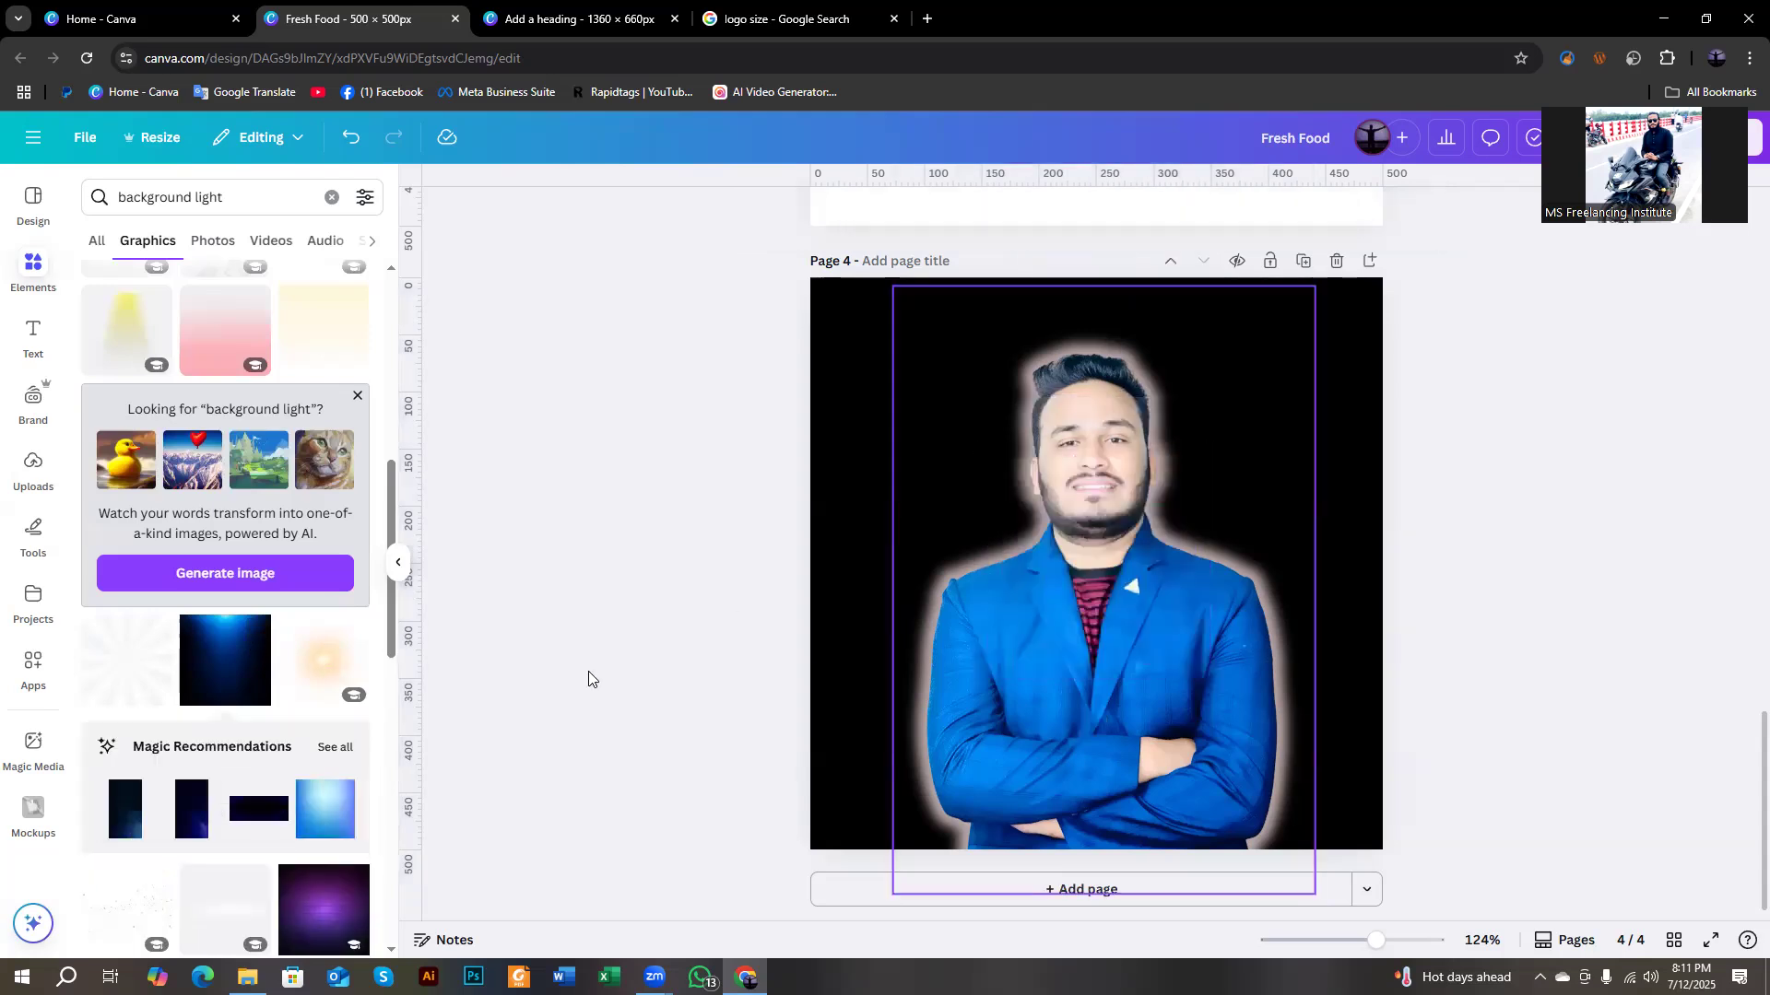
Examine the remaining background light graphics for a light effect suitable behind the portrait.
scroll(247, 780, "up", 5)
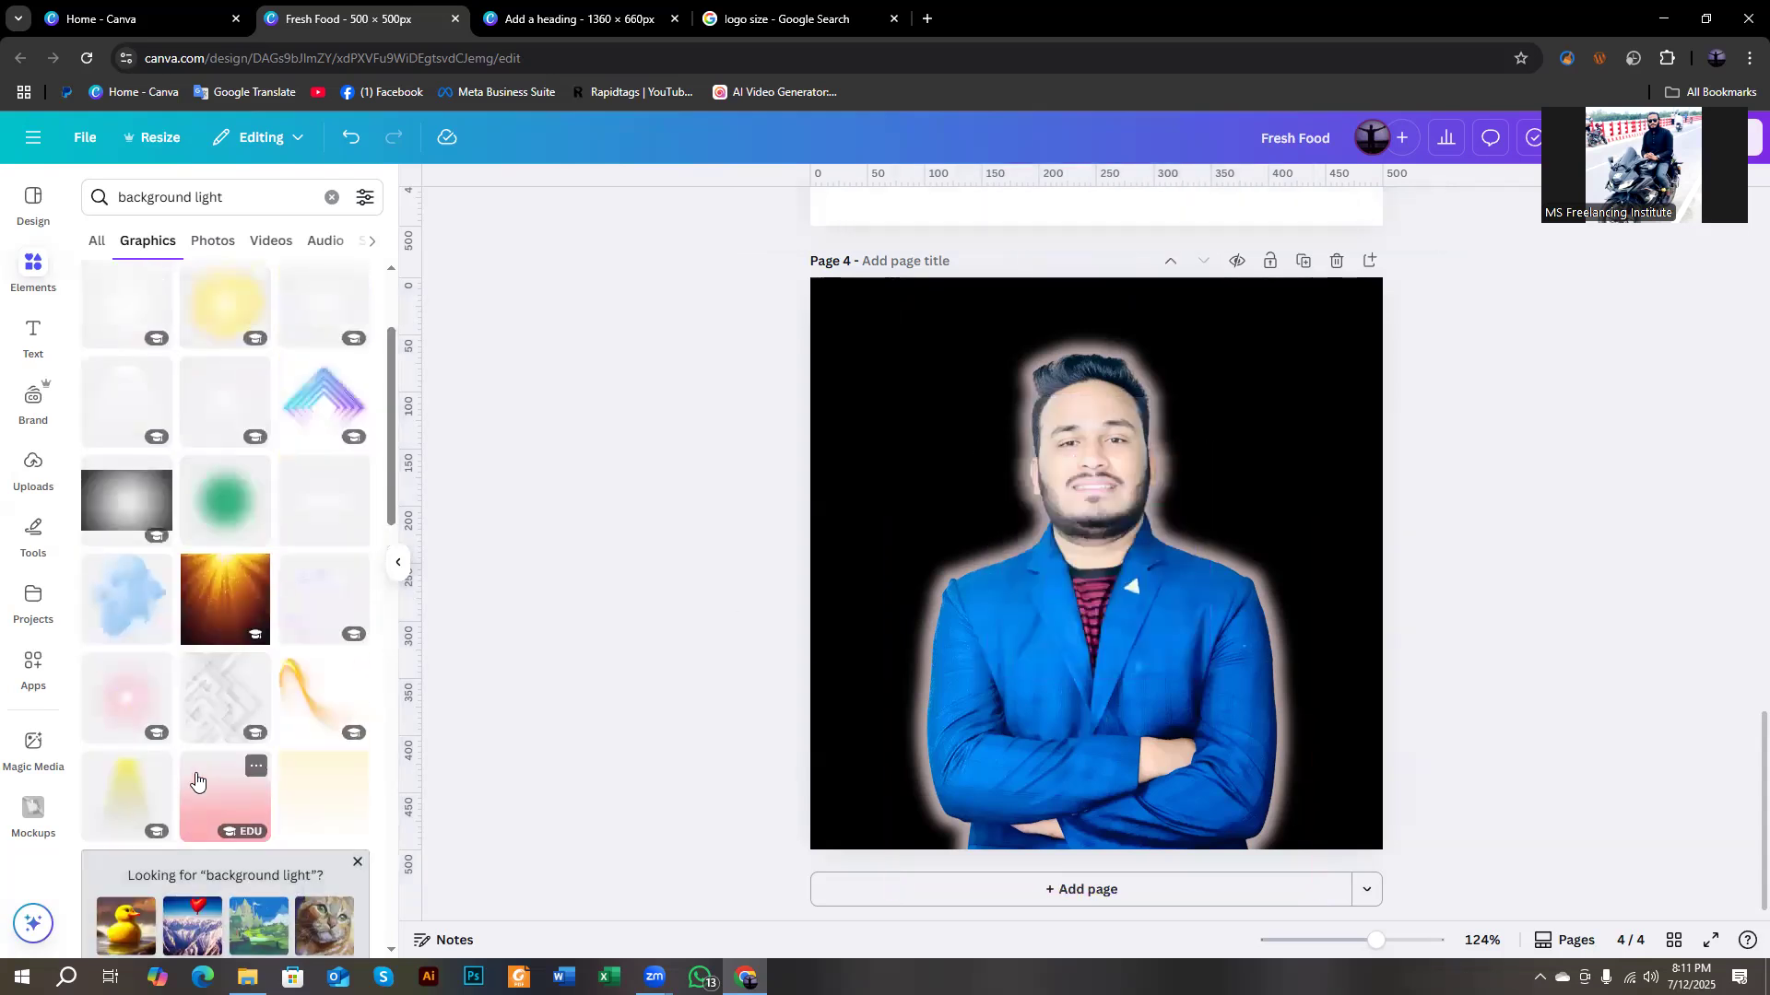
scroll(202, 782, "up", 3)
scroll(176, 774, "down", 1)
scroll(176, 774, "down", 5)
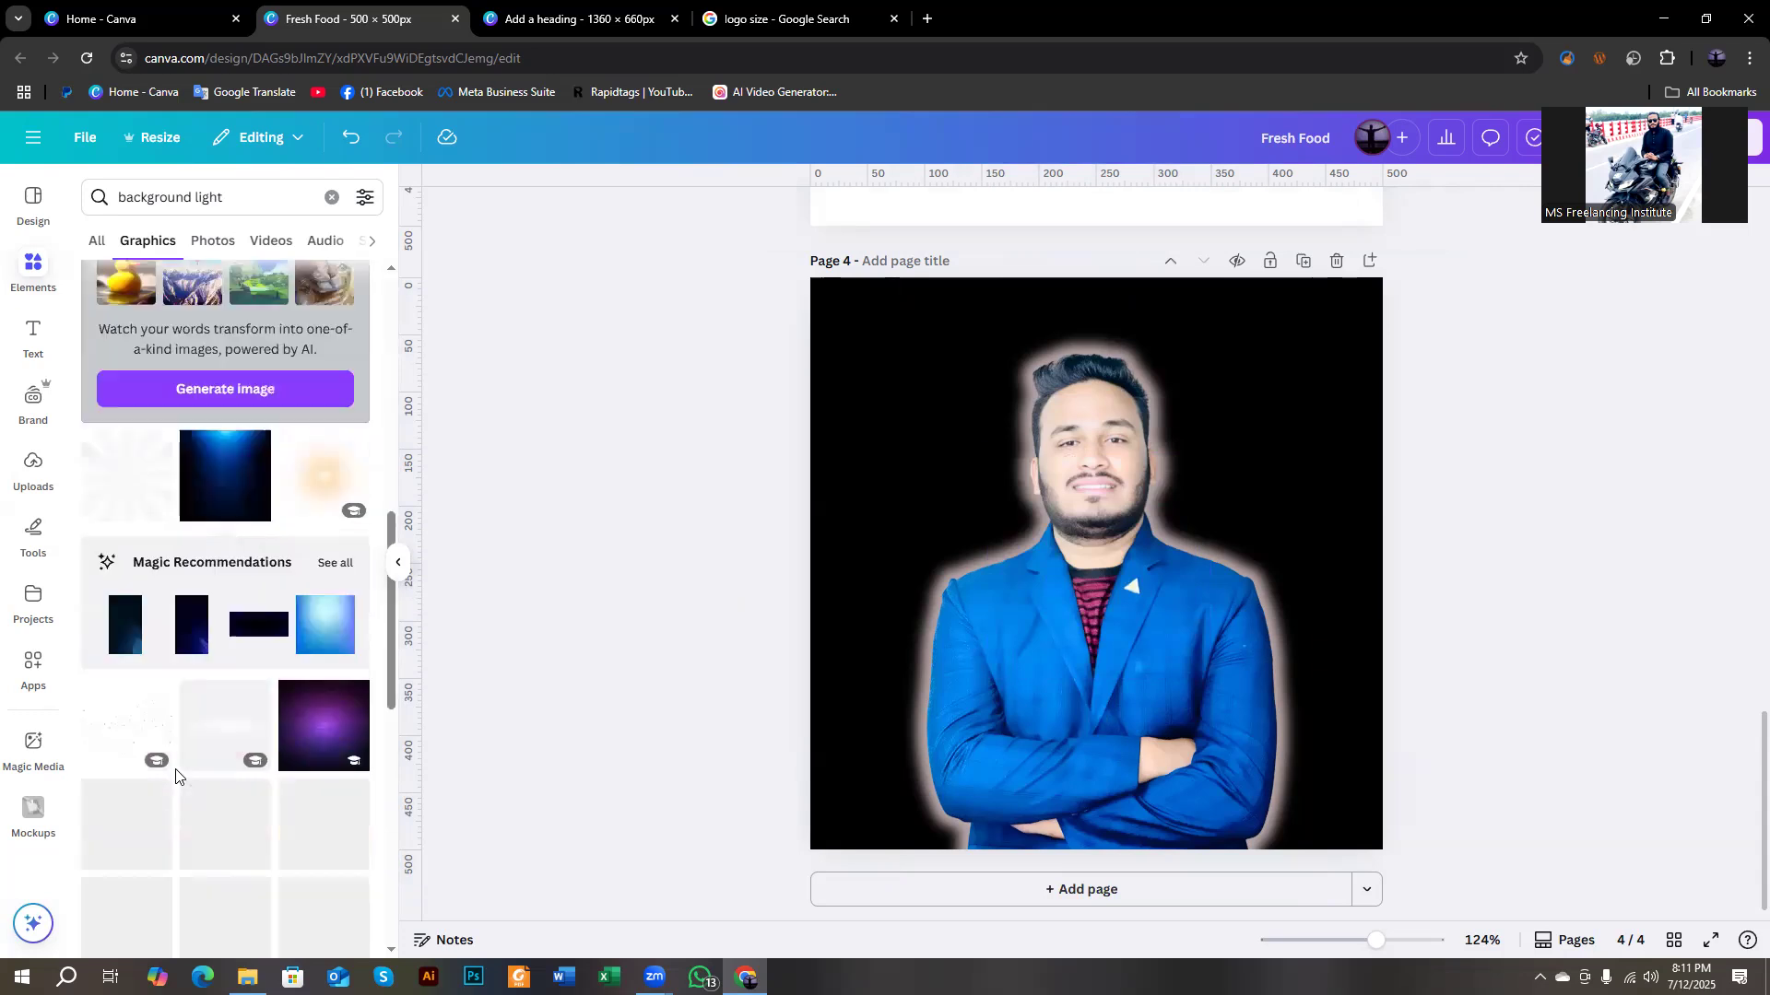
scroll(176, 777, "down", 8)
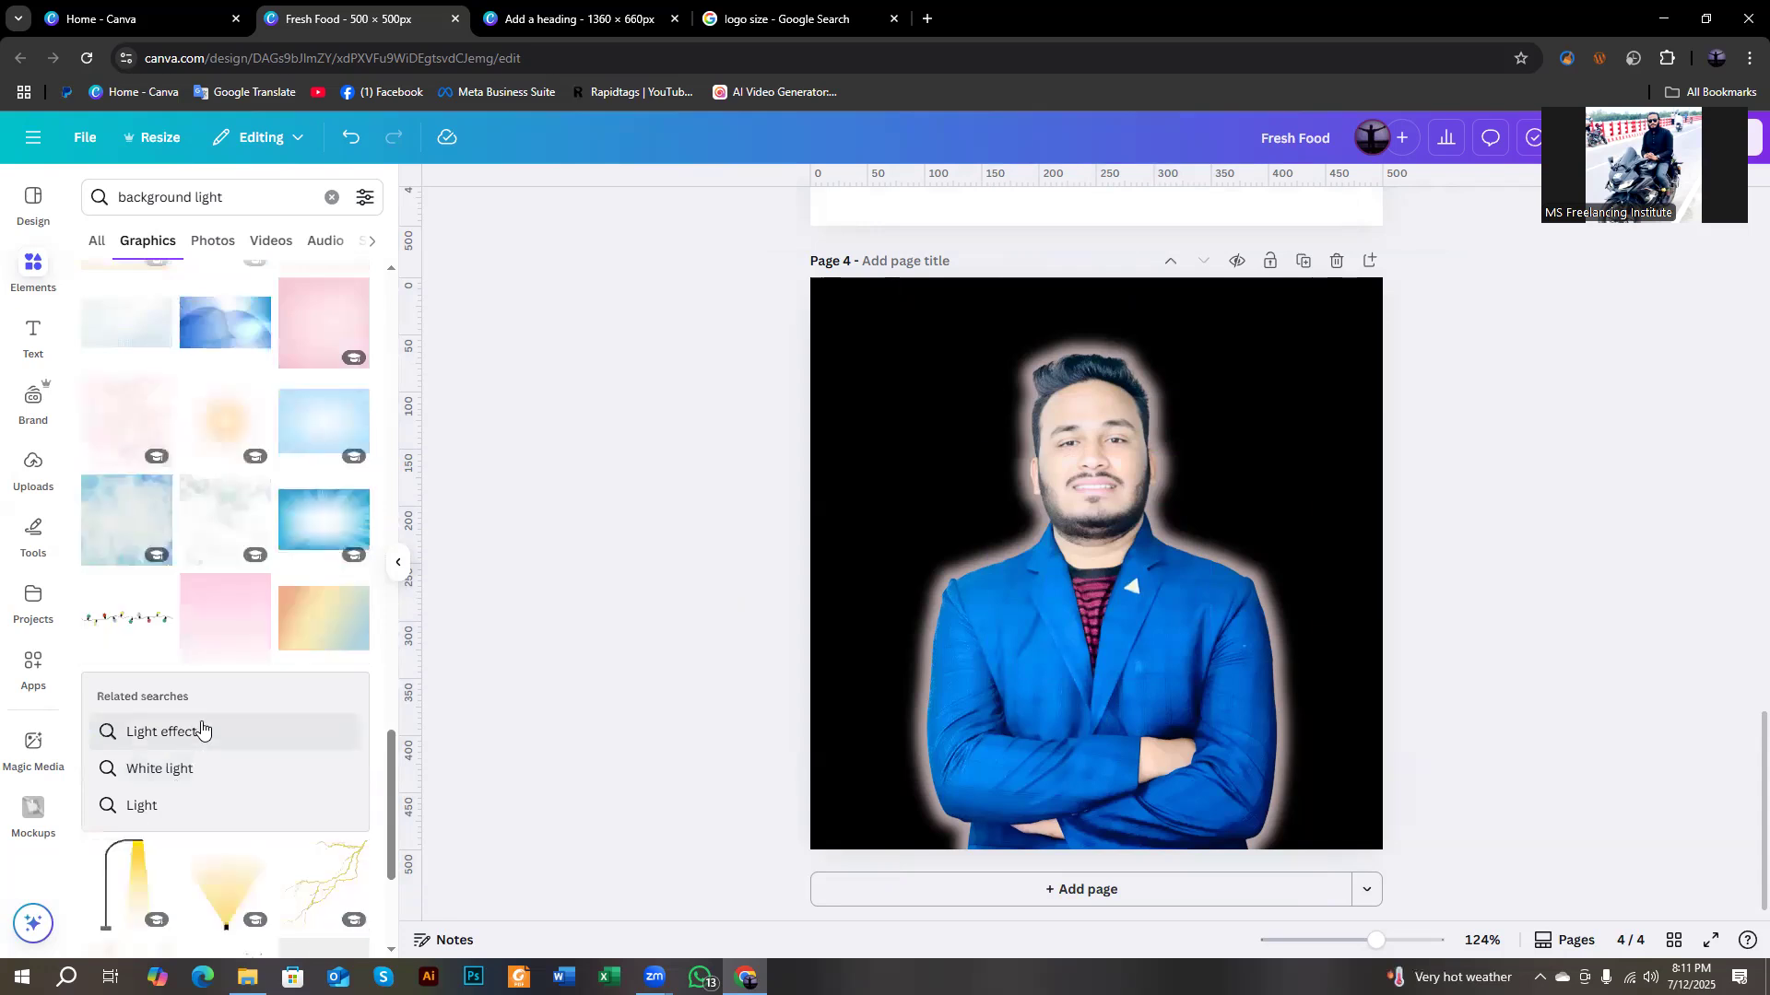
scroll(205, 722, "down", 2)
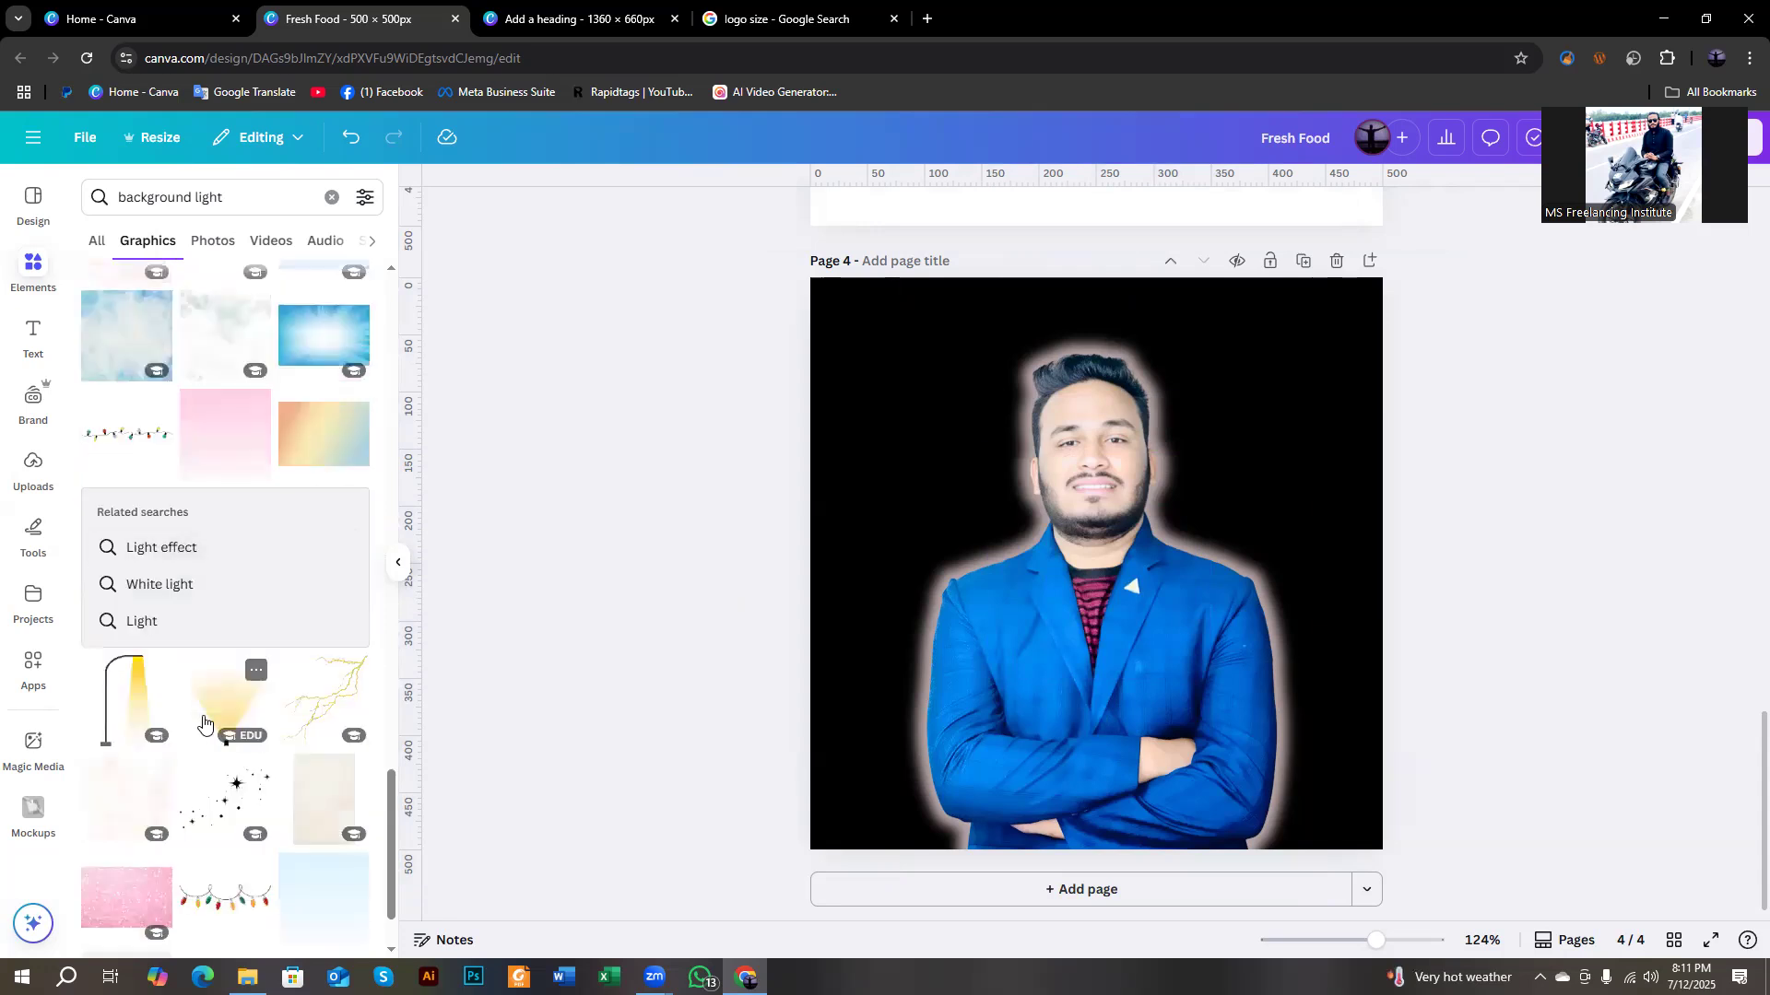
scroll(203, 722, "down", 2)
scroll(203, 722, "up", 7)
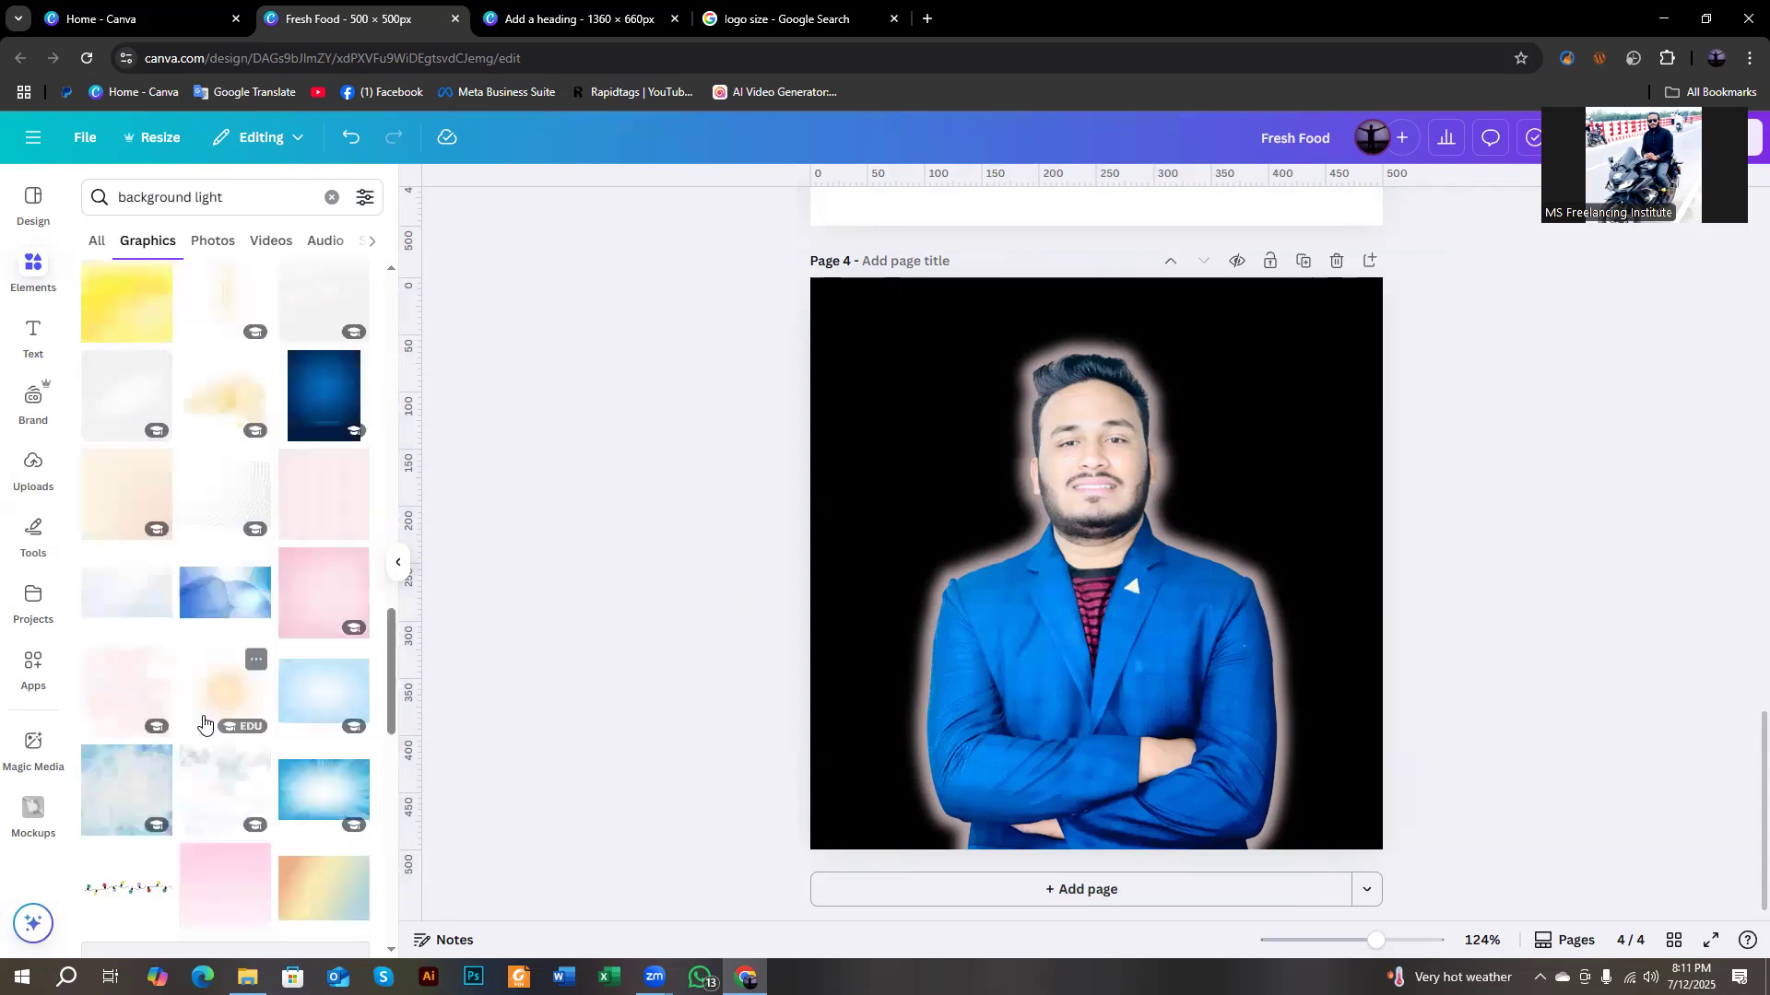
scroll(202, 715, "up", 6)
scroll(204, 723, "up", 8)
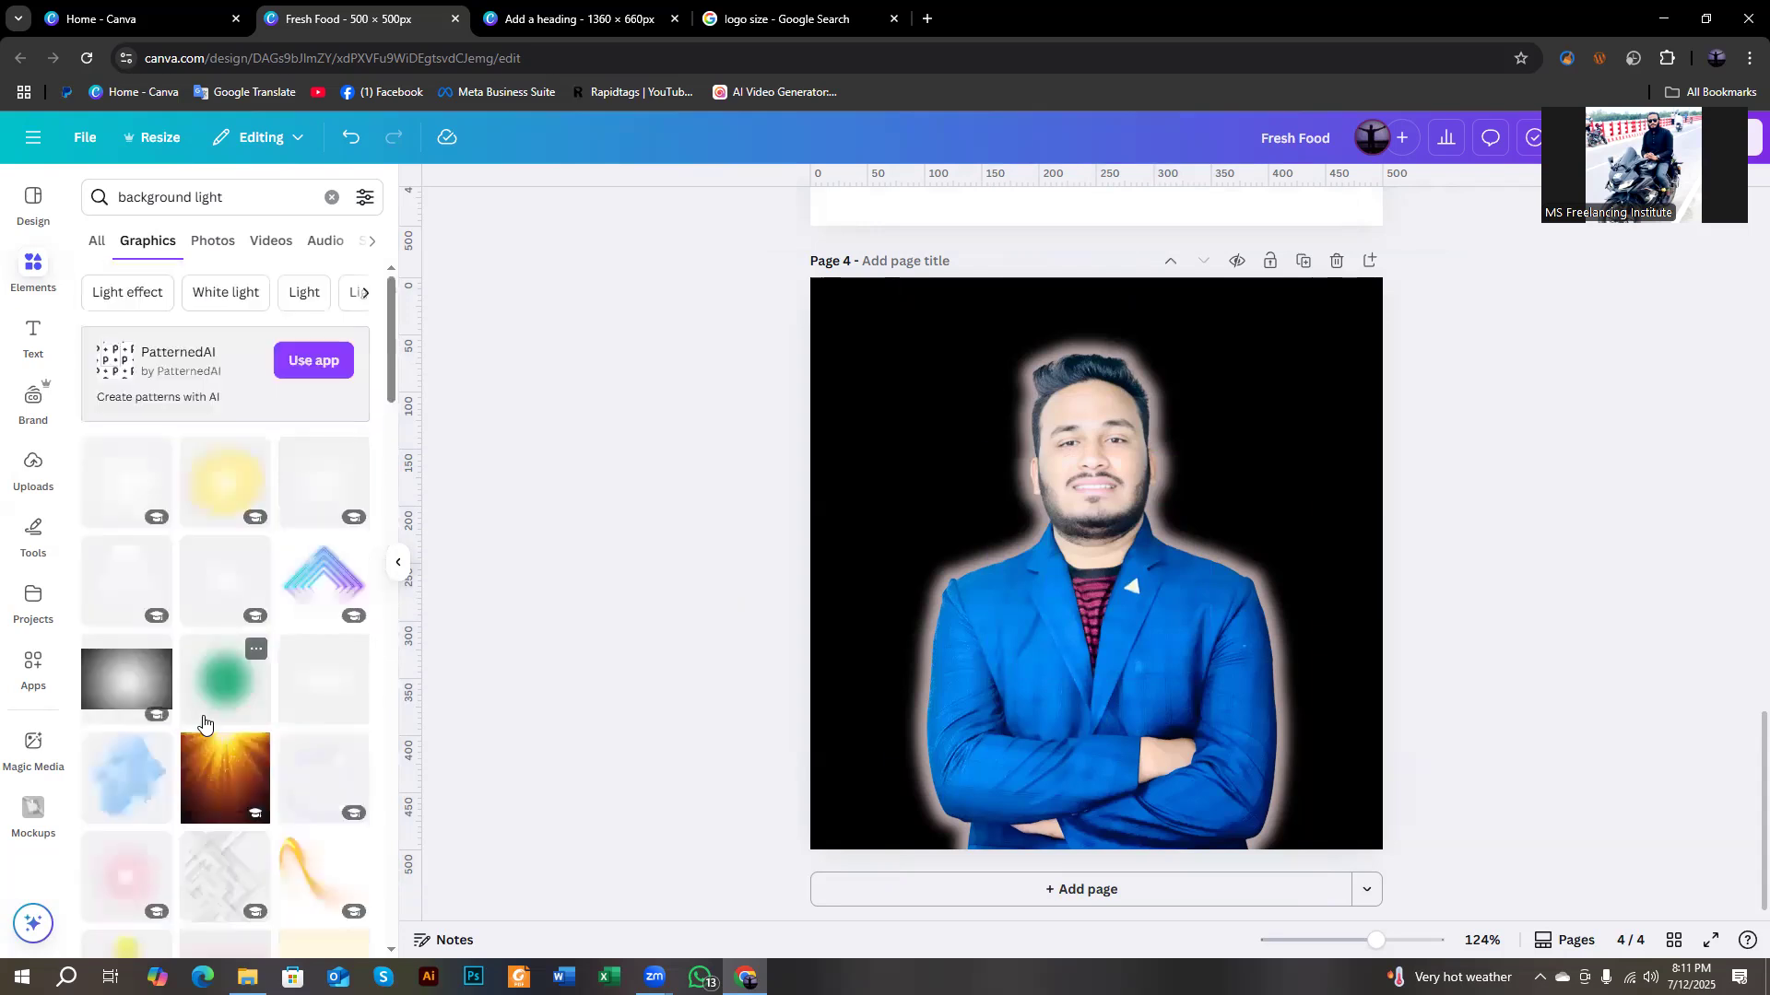
scroll(129, 710, "down", 1)
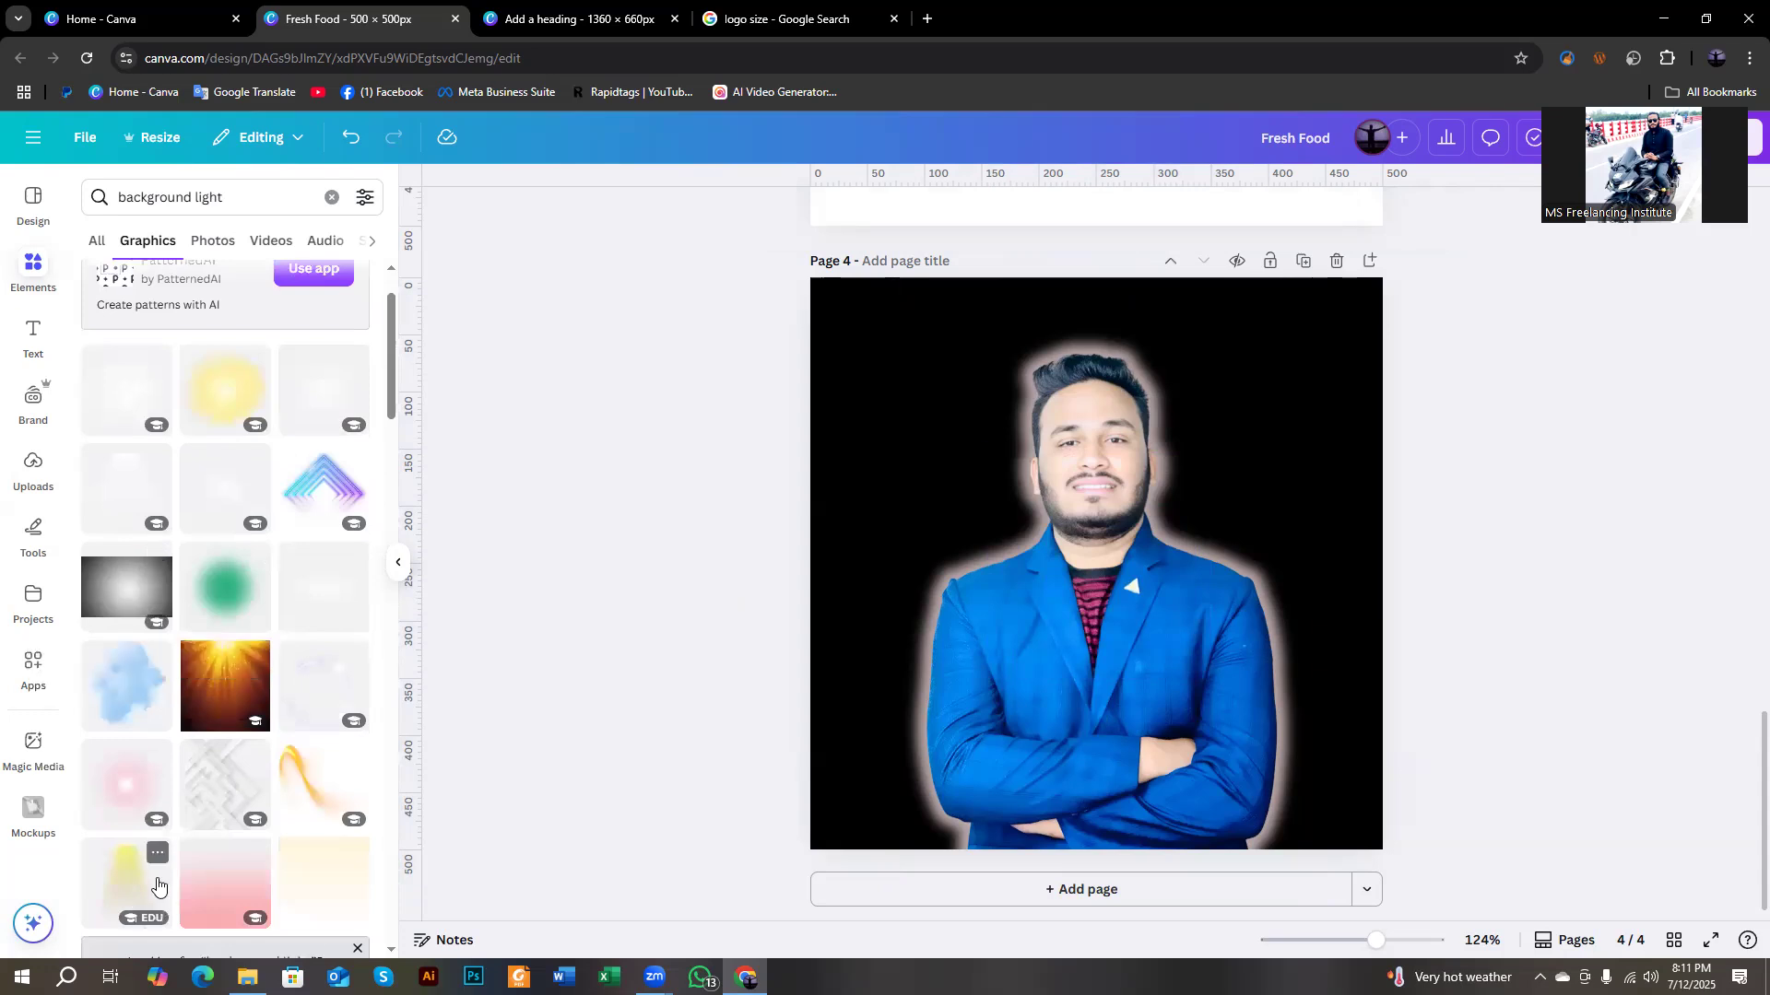
scroll(152, 761, "down", 5)
scroll(152, 761, "down", 4)
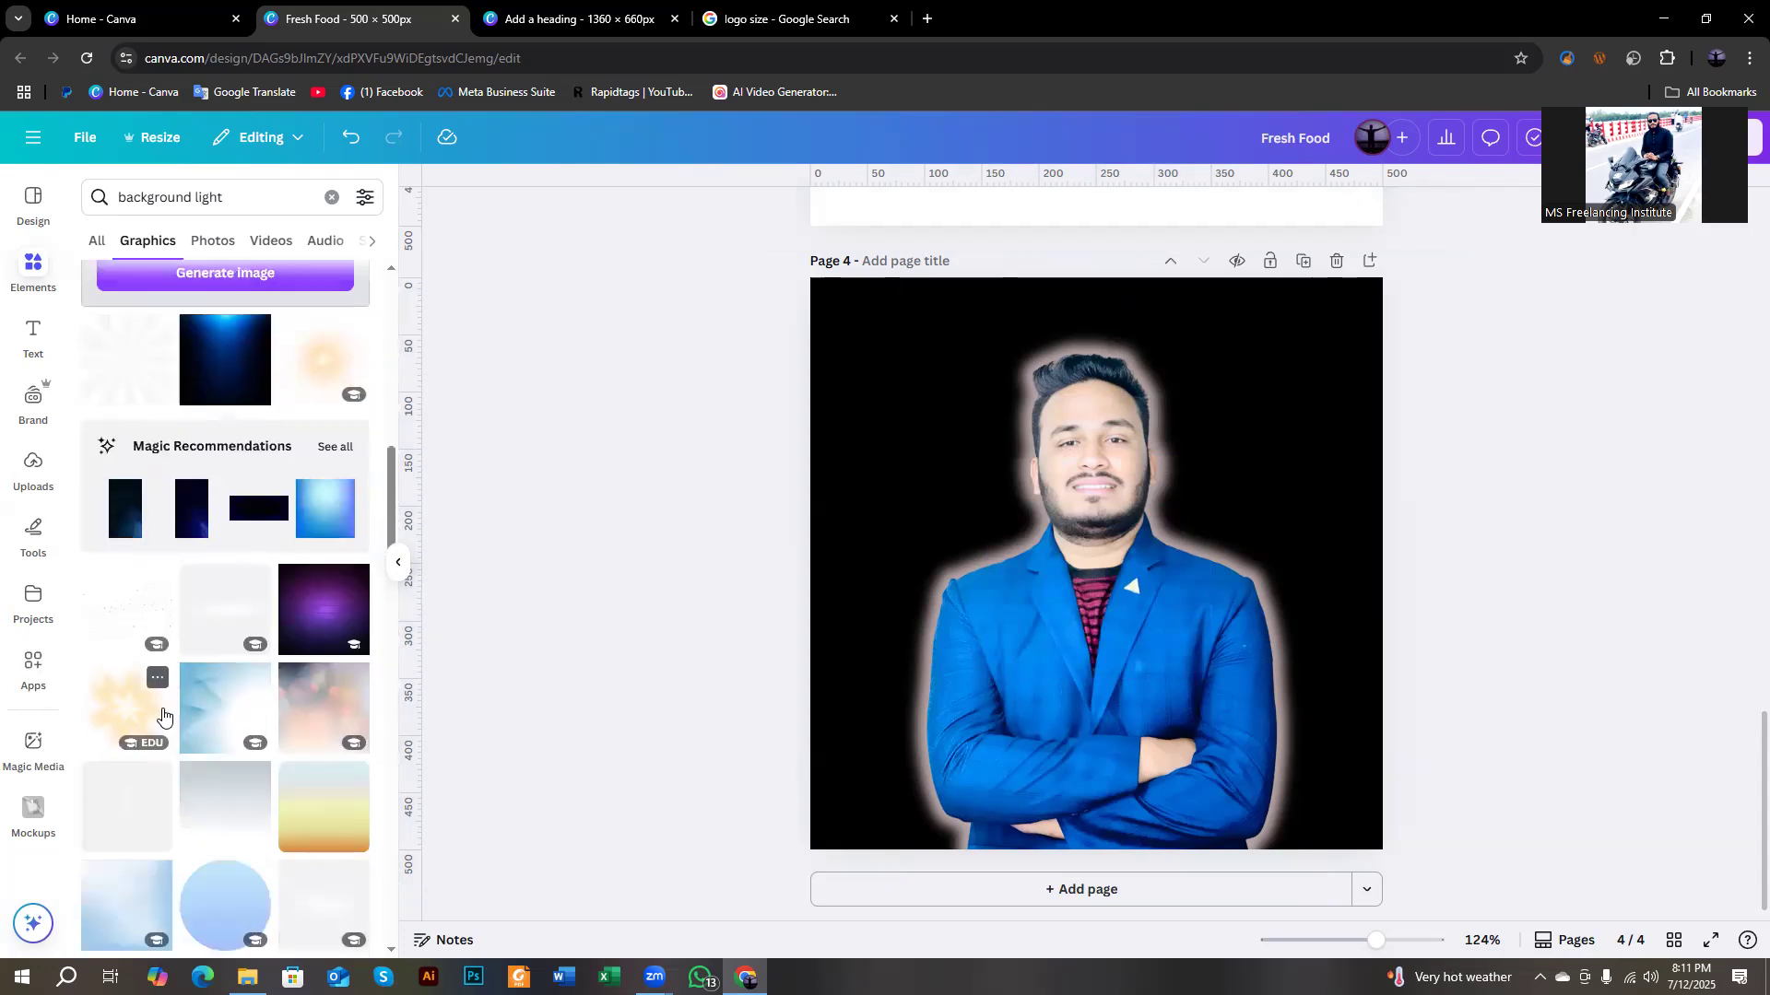
scroll(162, 713, "down", 7)
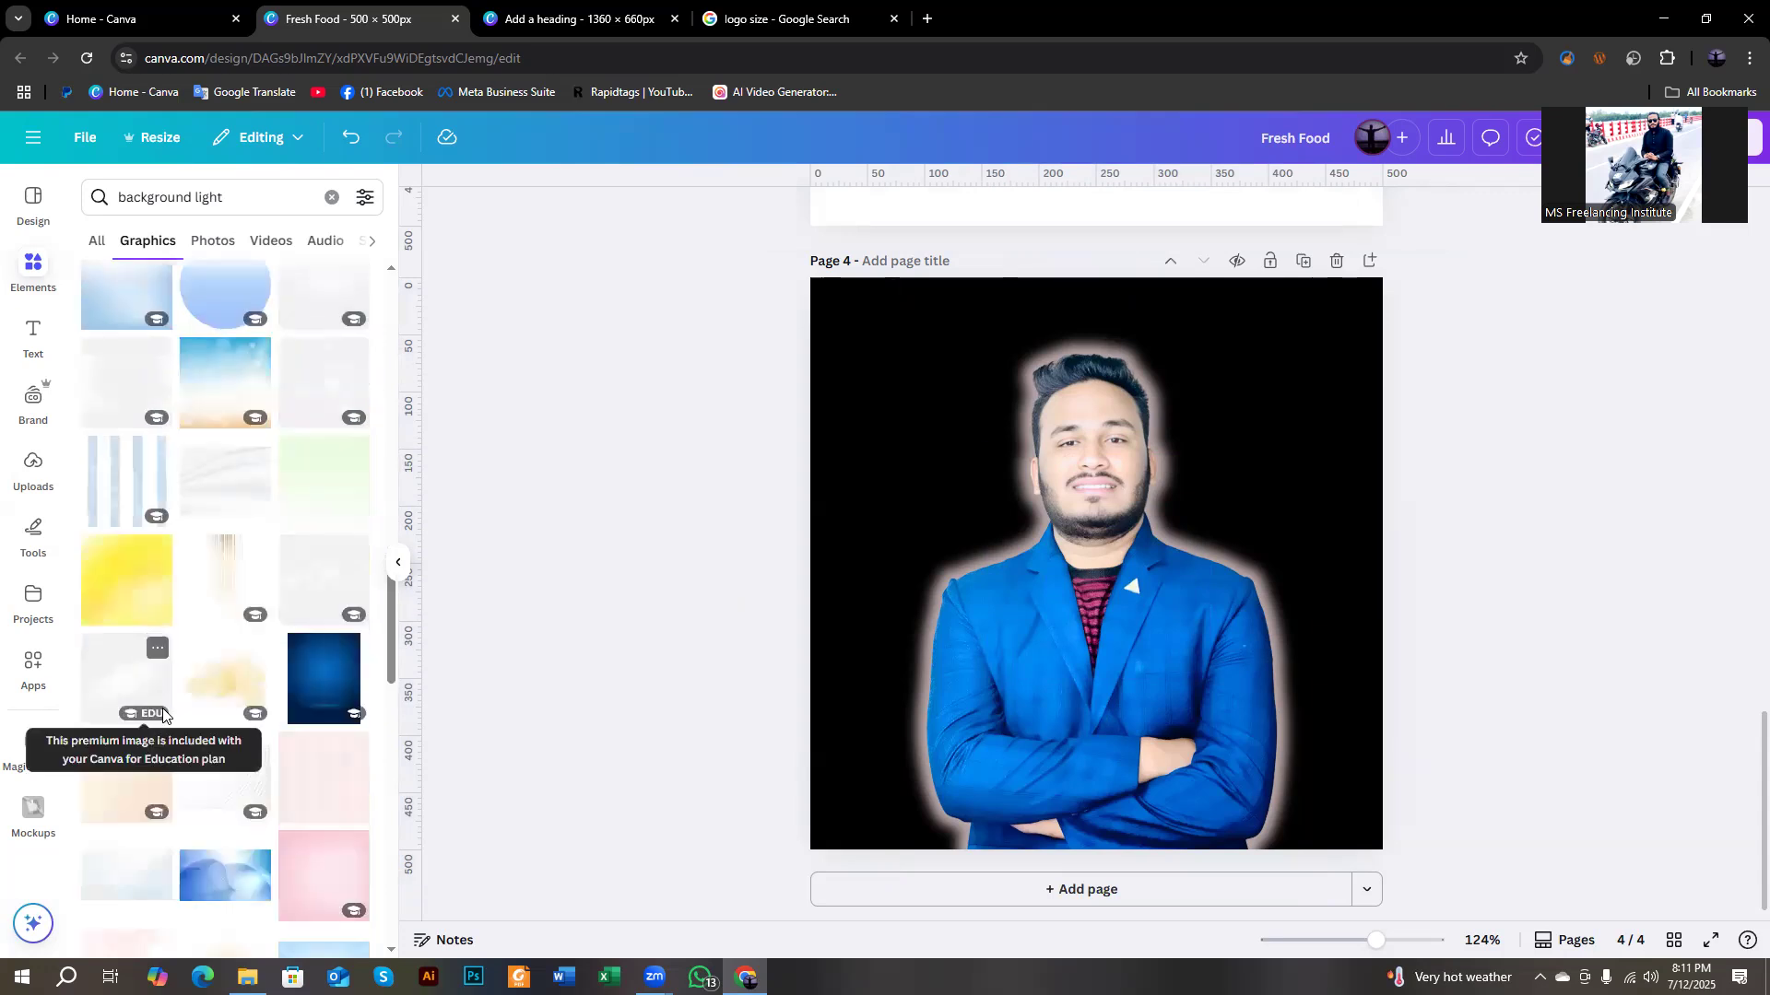
scroll(158, 664, "down", 3)
scroll(106, 415, "down", 4)
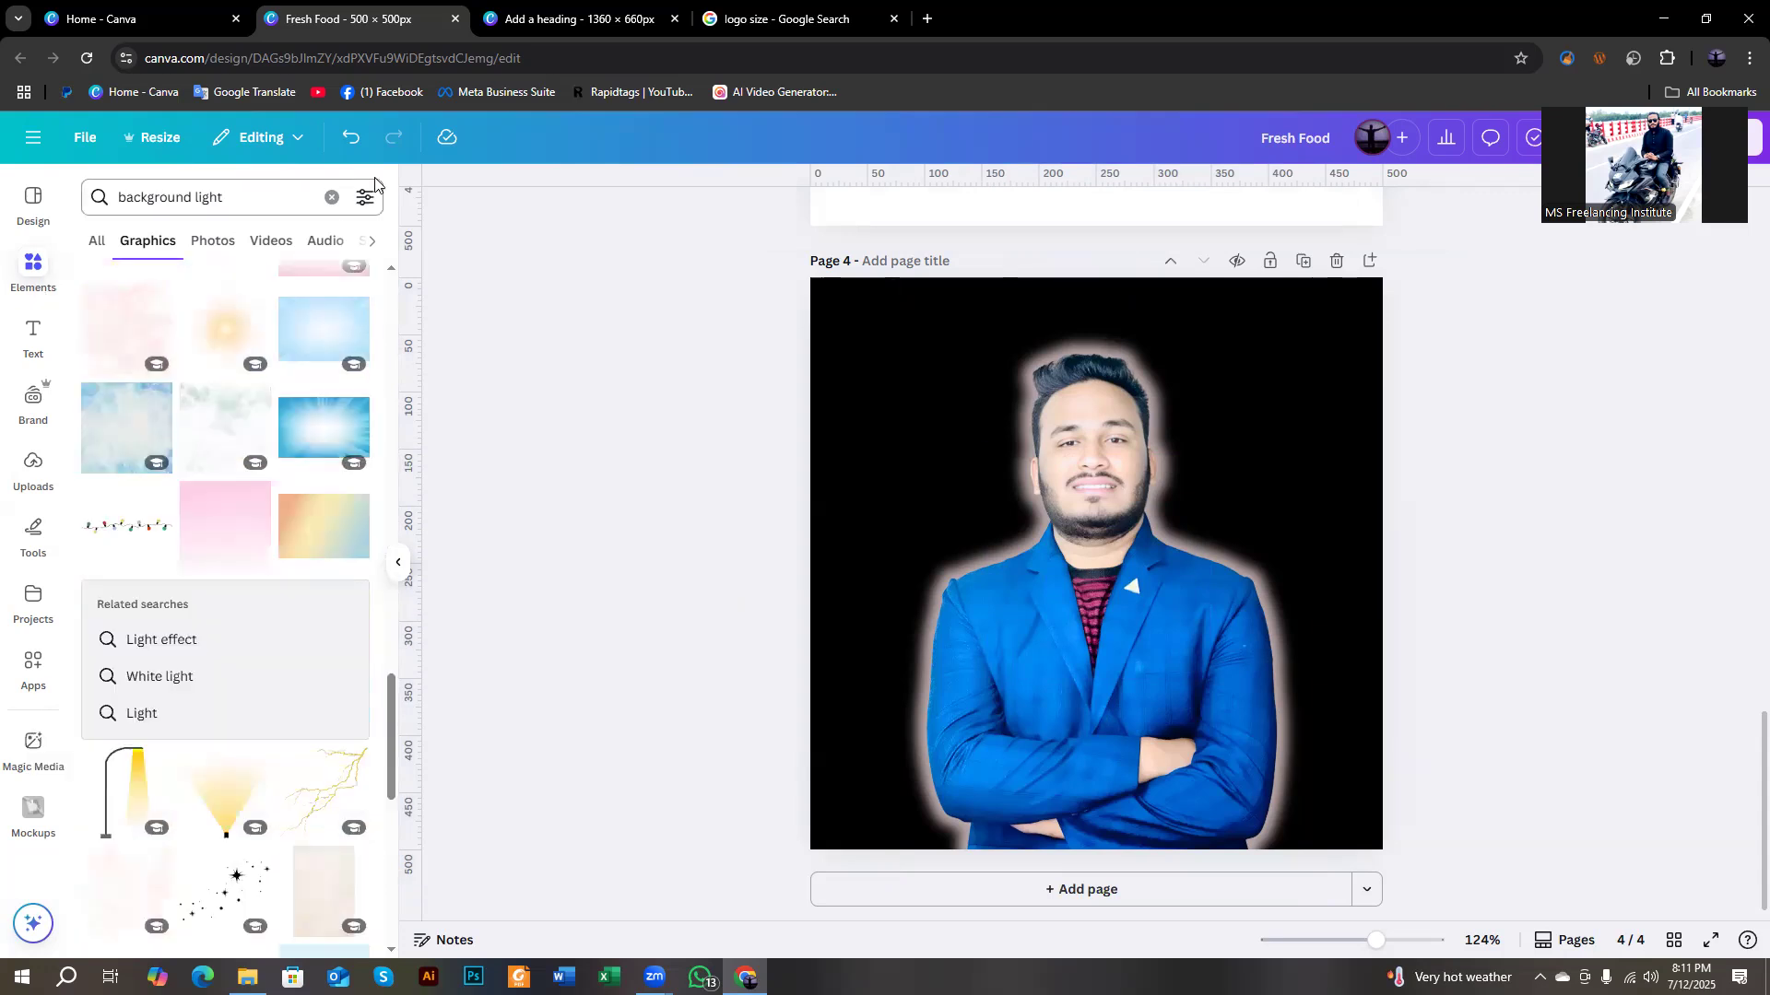
Clear the element search and insert the blue-white light burst image from the recently used elements onto page 4.
left_click(332, 197)
left_click(347, 295)
scroll(268, 521, "down", 2)
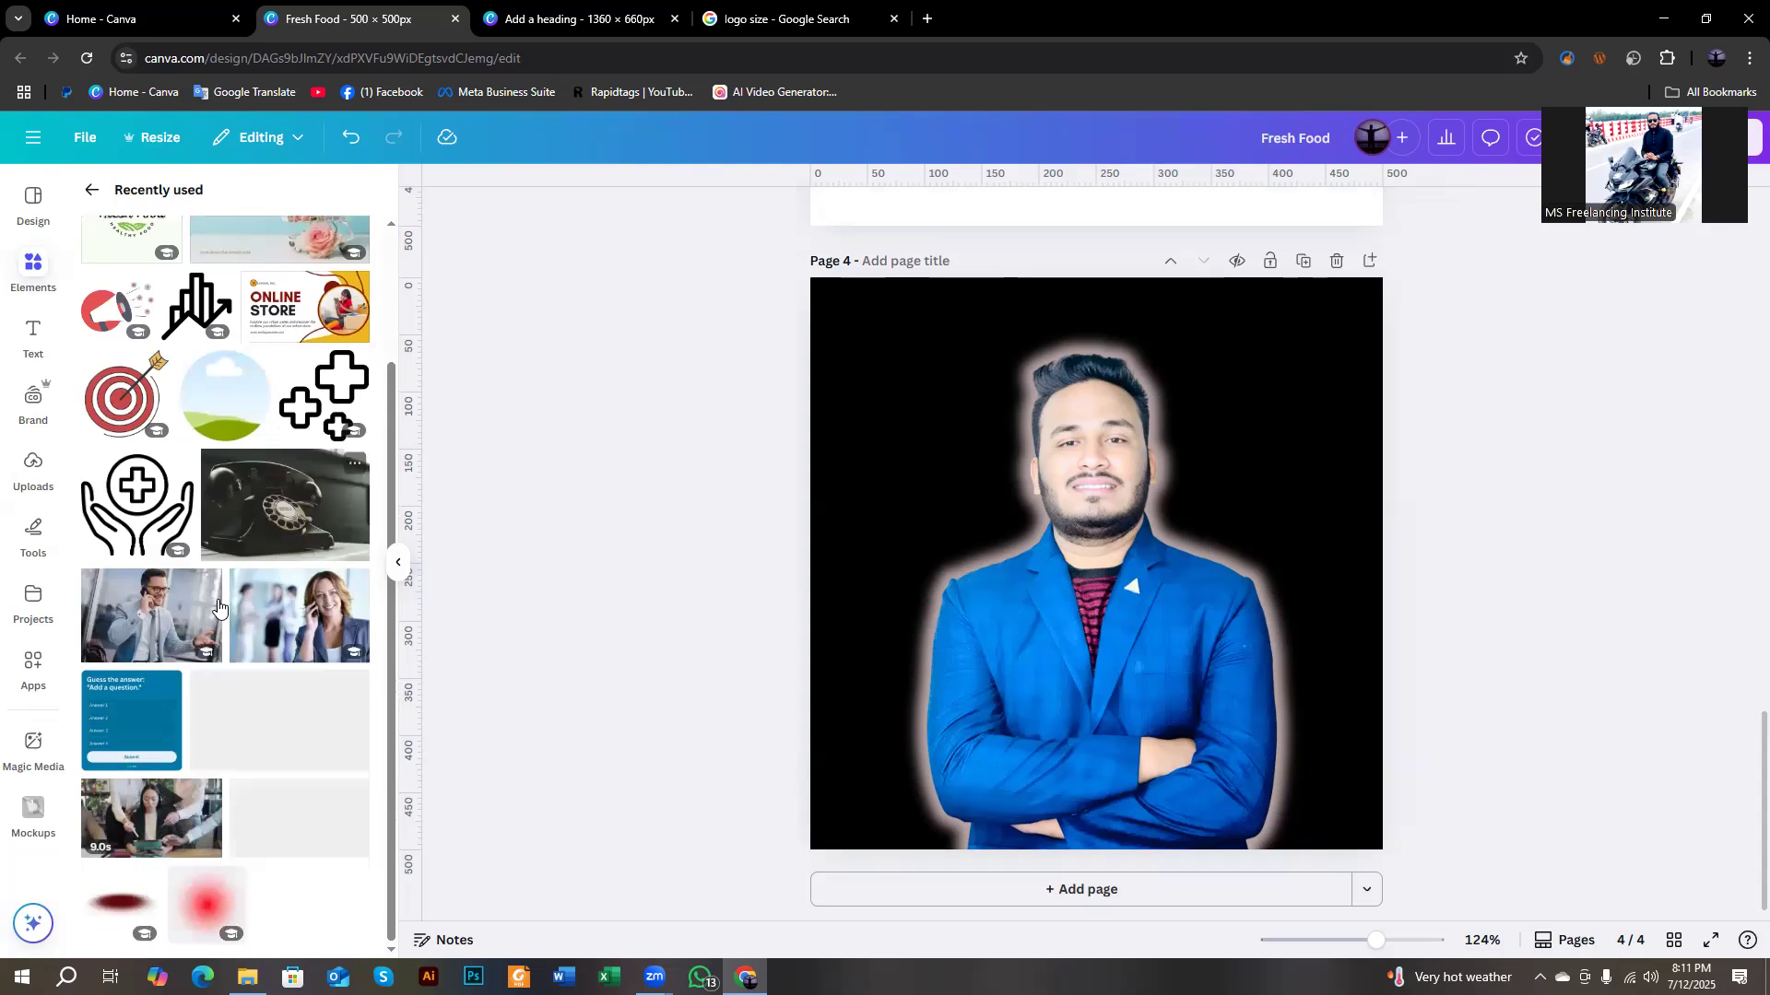
scroll(207, 650, "down", 6)
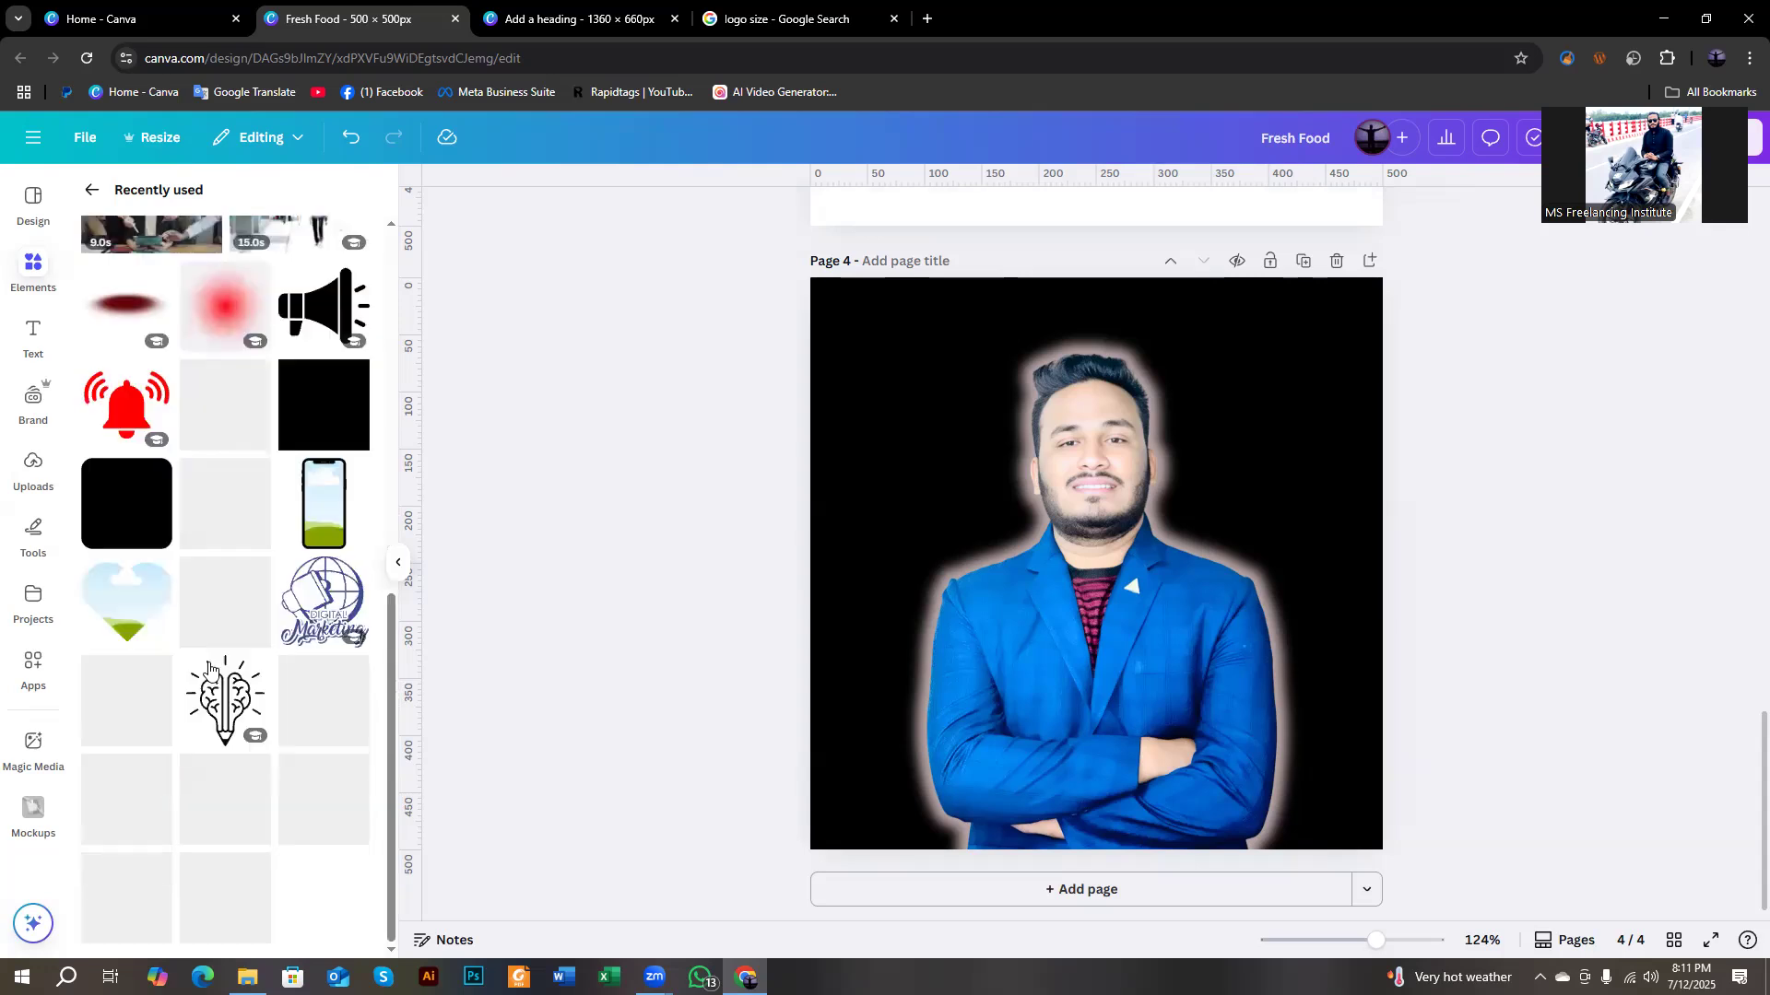
scroll(175, 572, "down", 4)
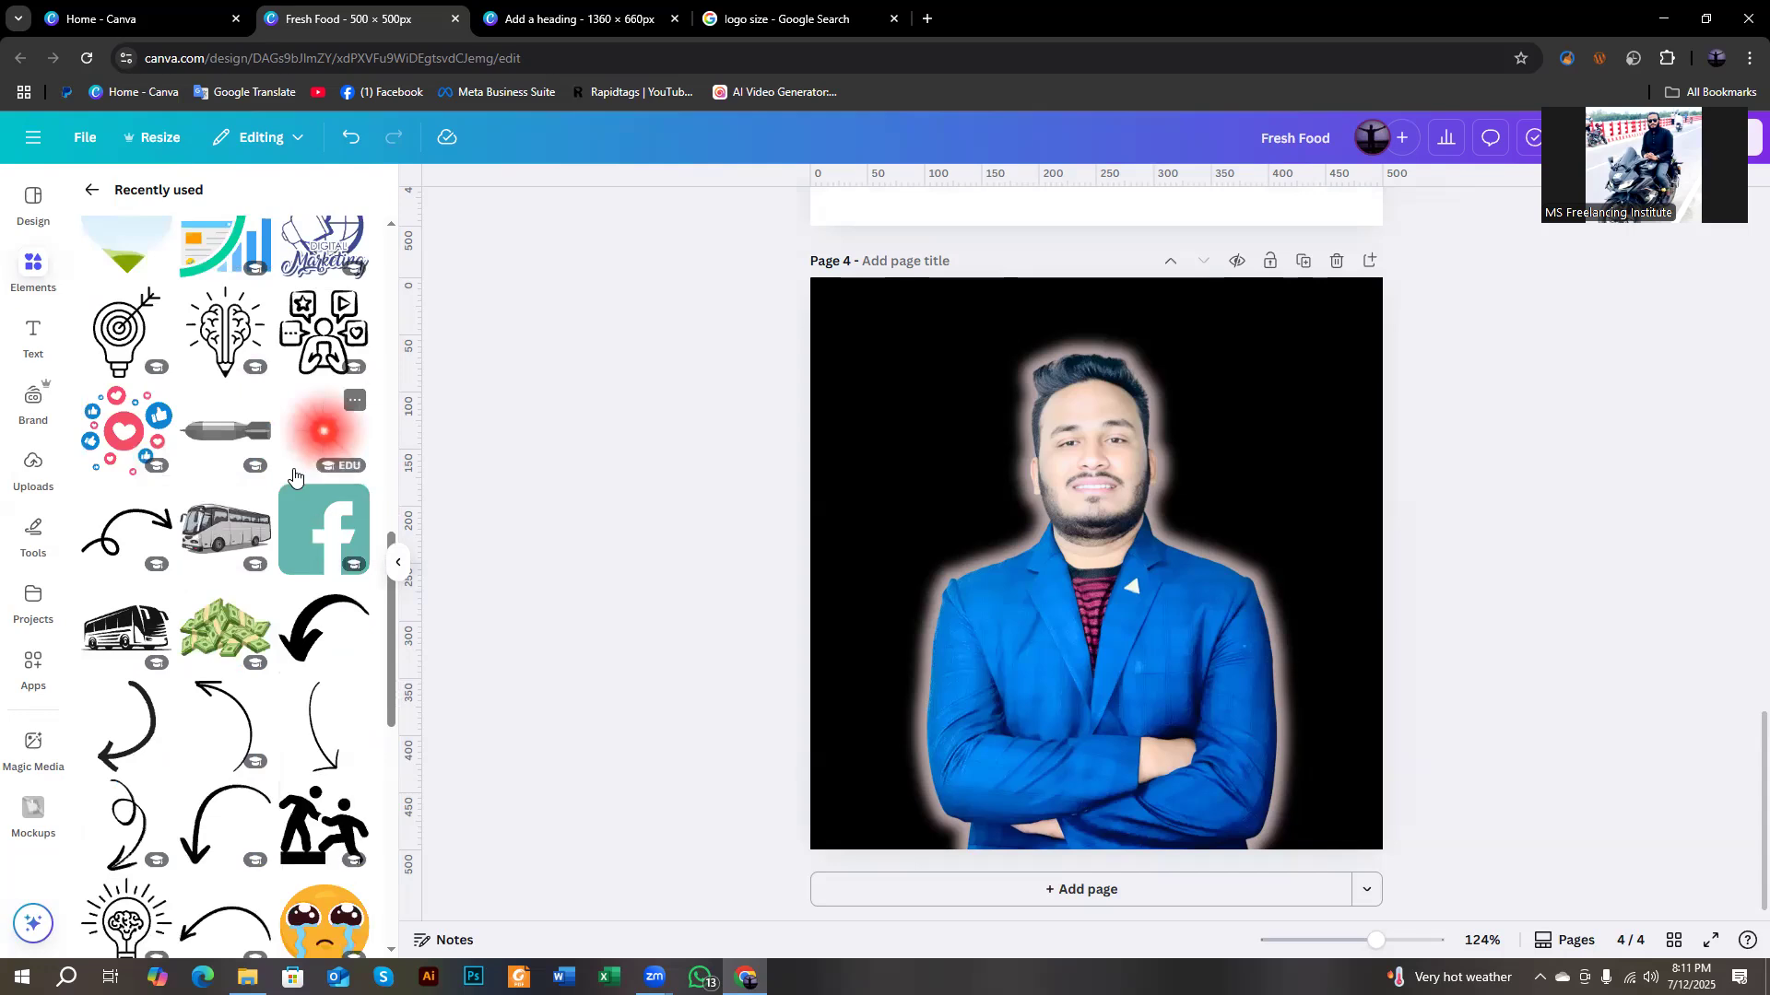
scroll(183, 553, "down", 5)
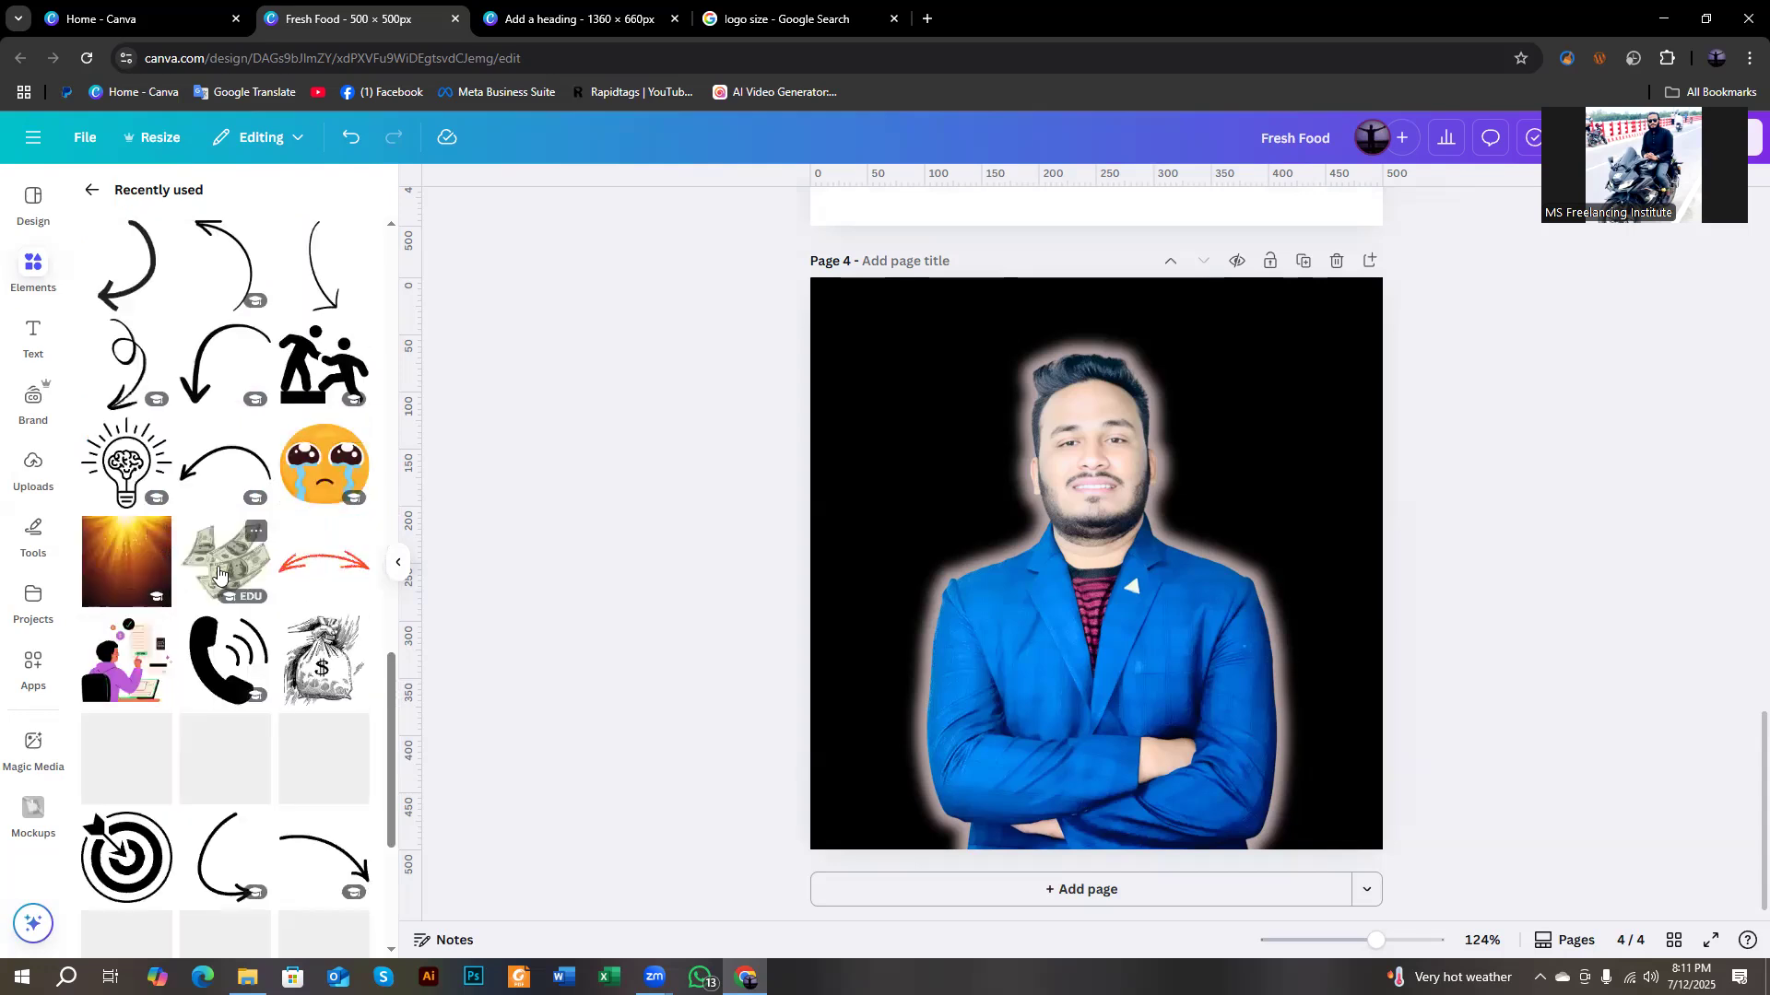
scroll(221, 573, "down", 6)
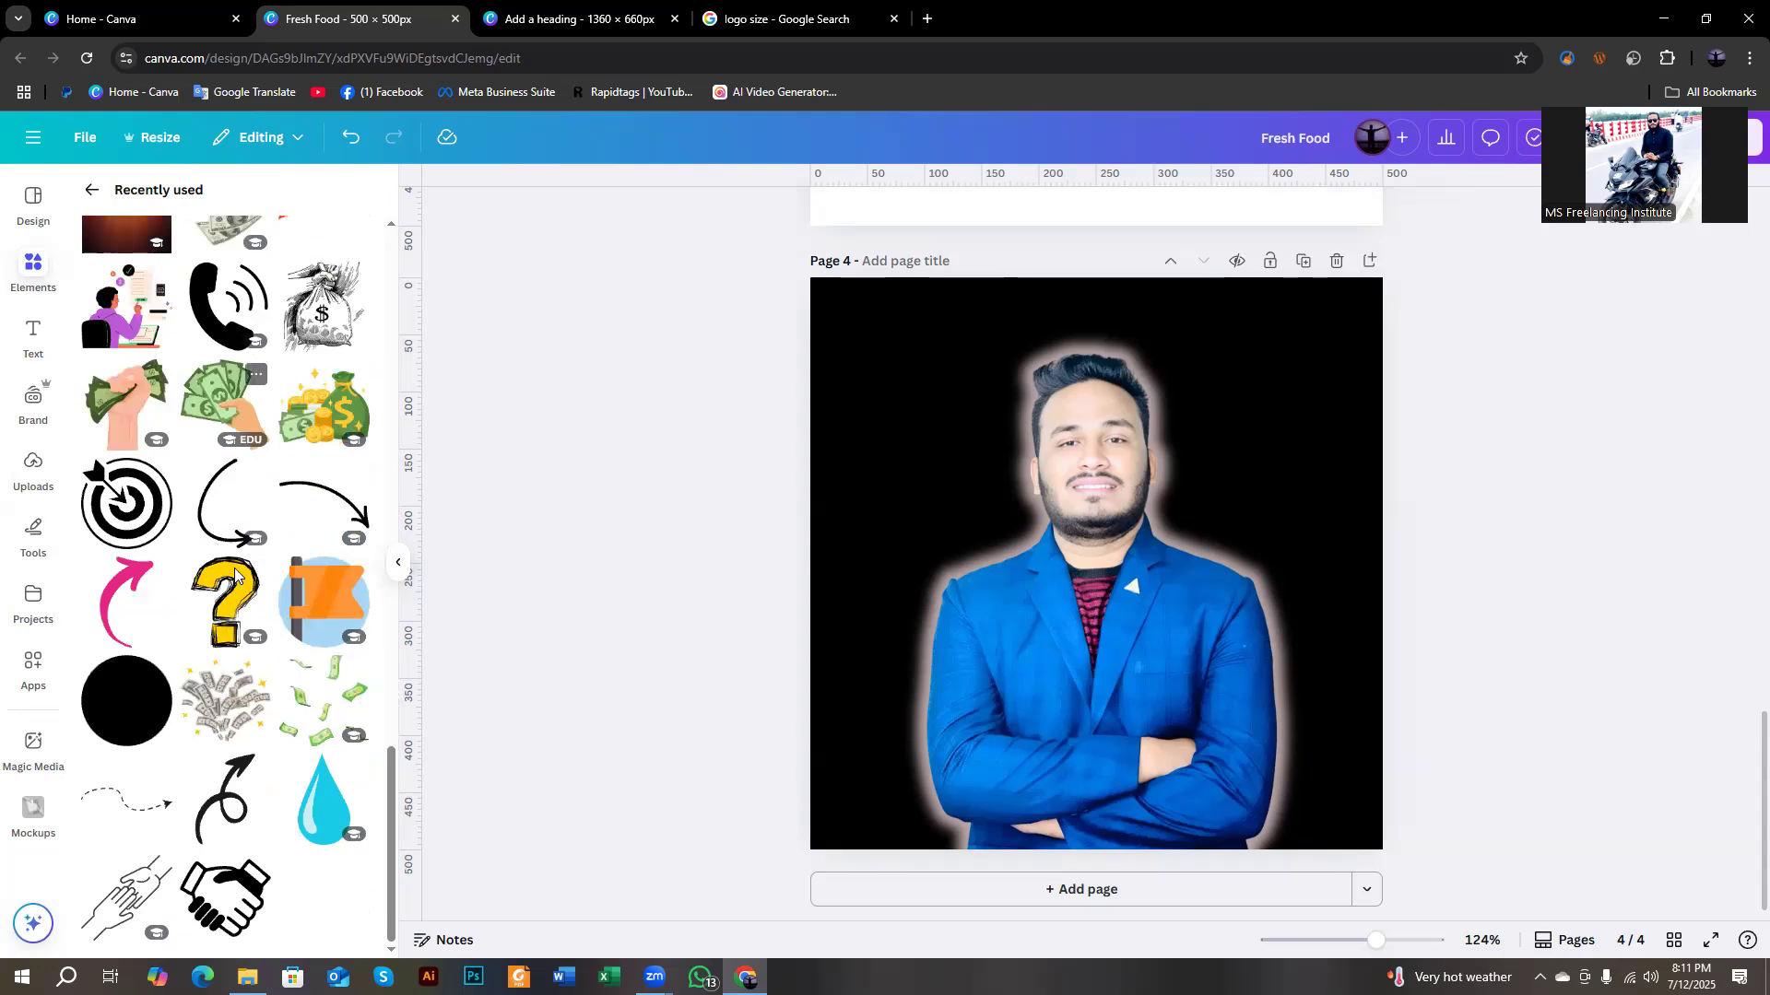
scroll(235, 579, "down", 3)
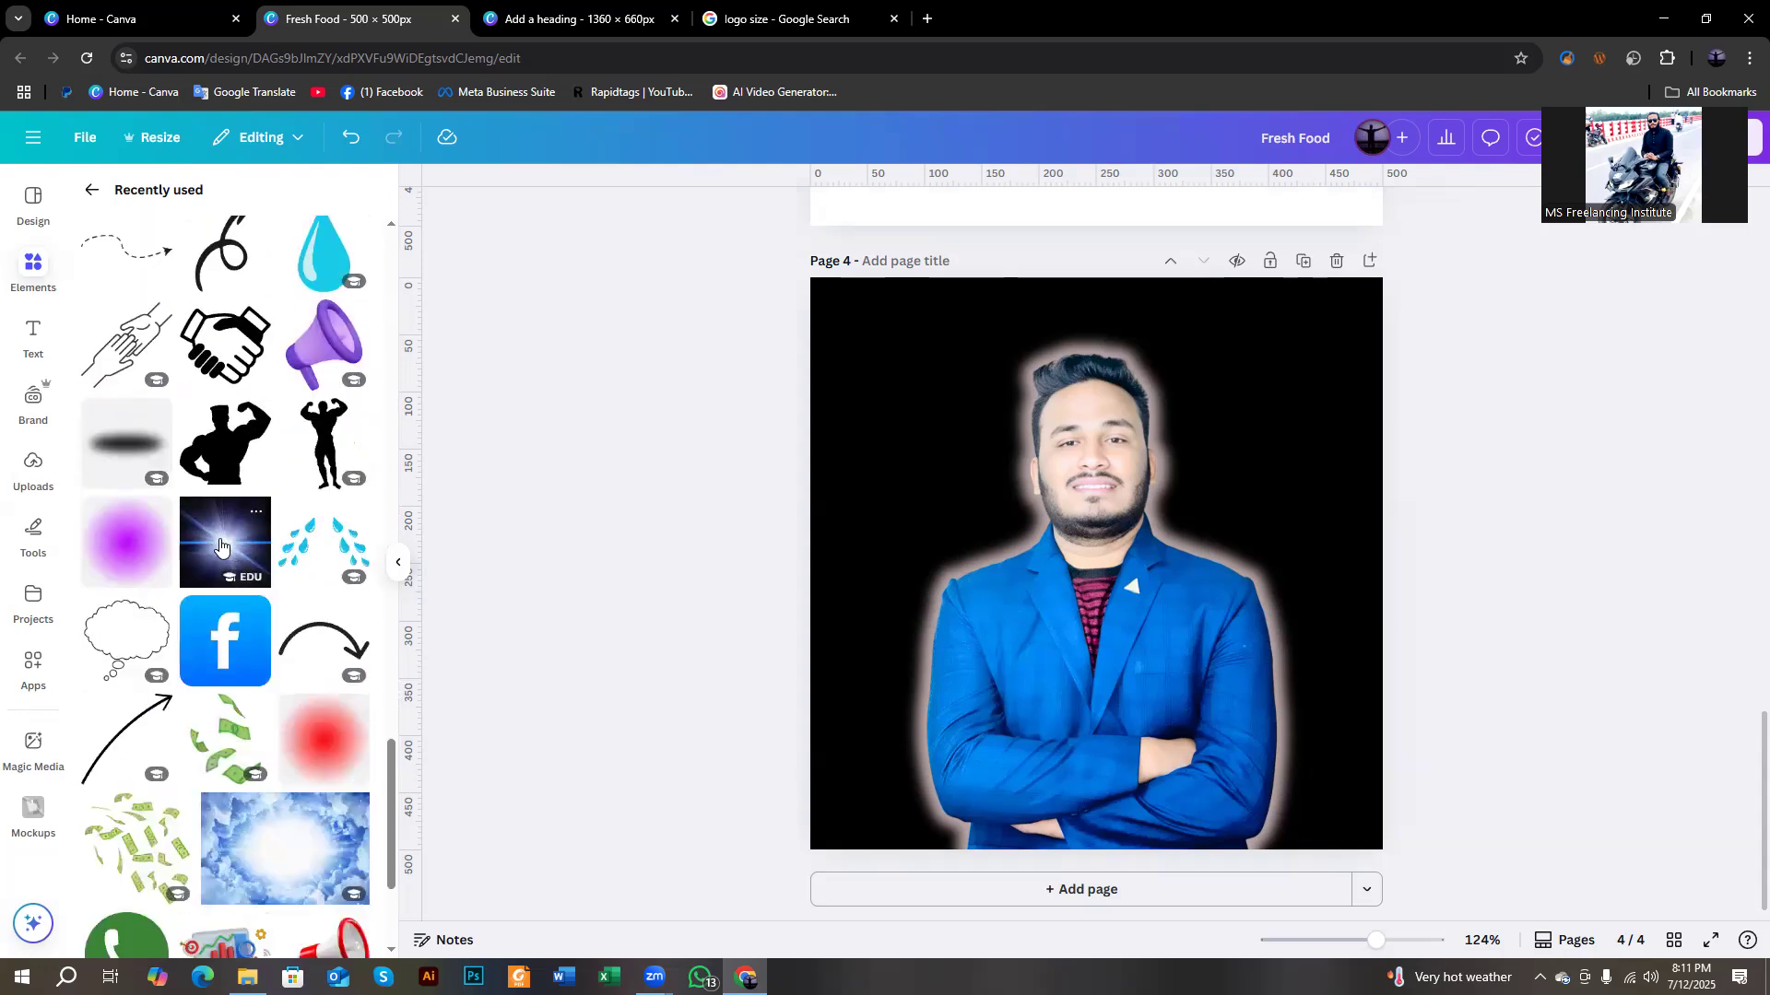
left_click(220, 547)
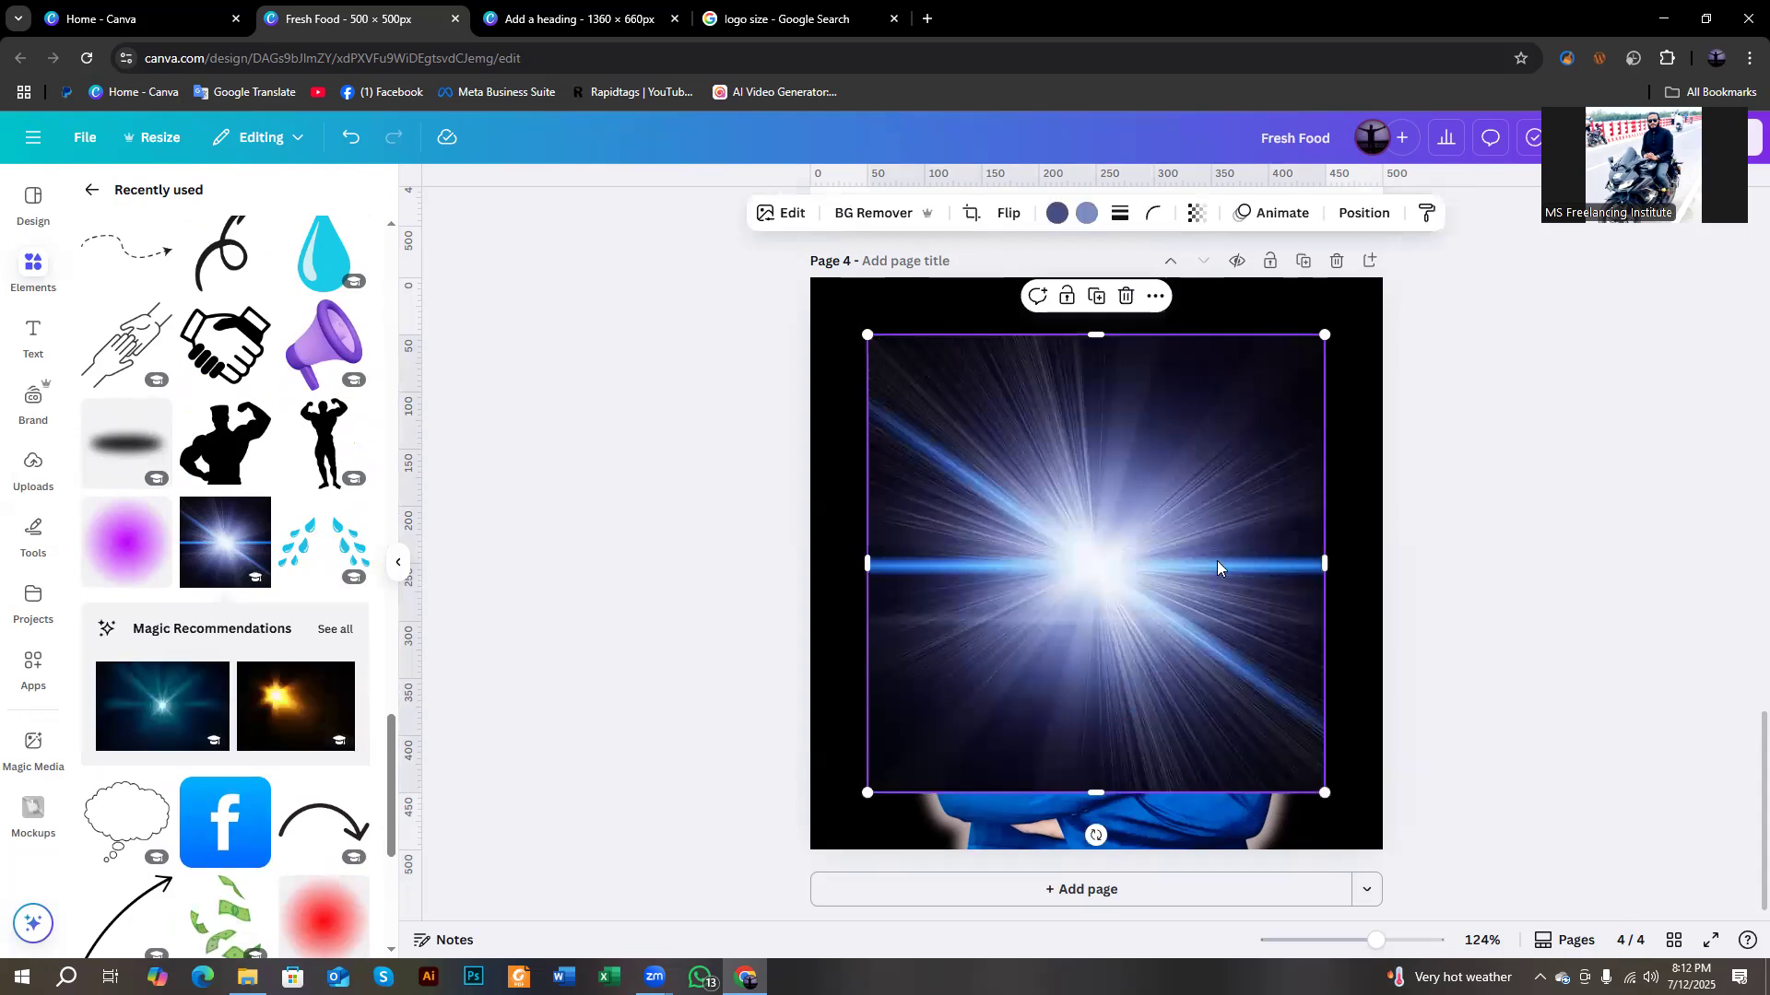
mouse_move(1128, 521)
left_mouse_down()
mouse_move(1125, 489)
mouse_move(1150, 544)
left_mouse_up()
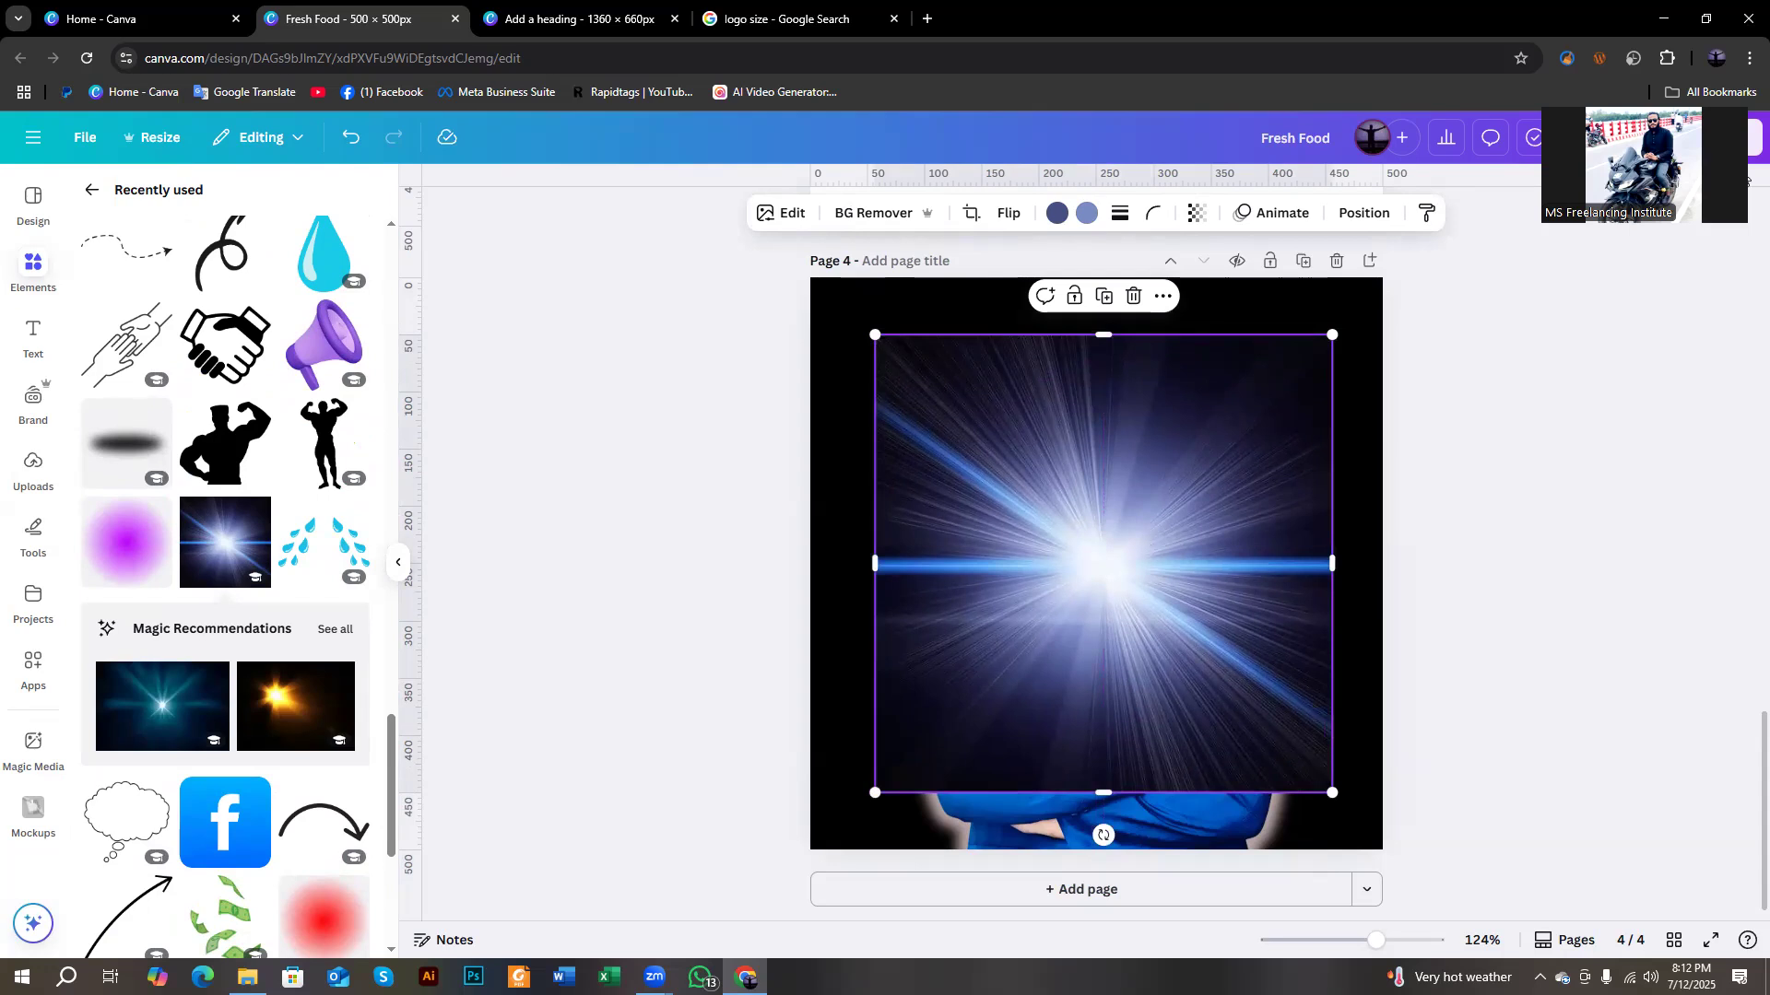
Move the light burst layer below the portrait and shift the image up so its bright centre sits behind the head.
left_click(1353, 227)
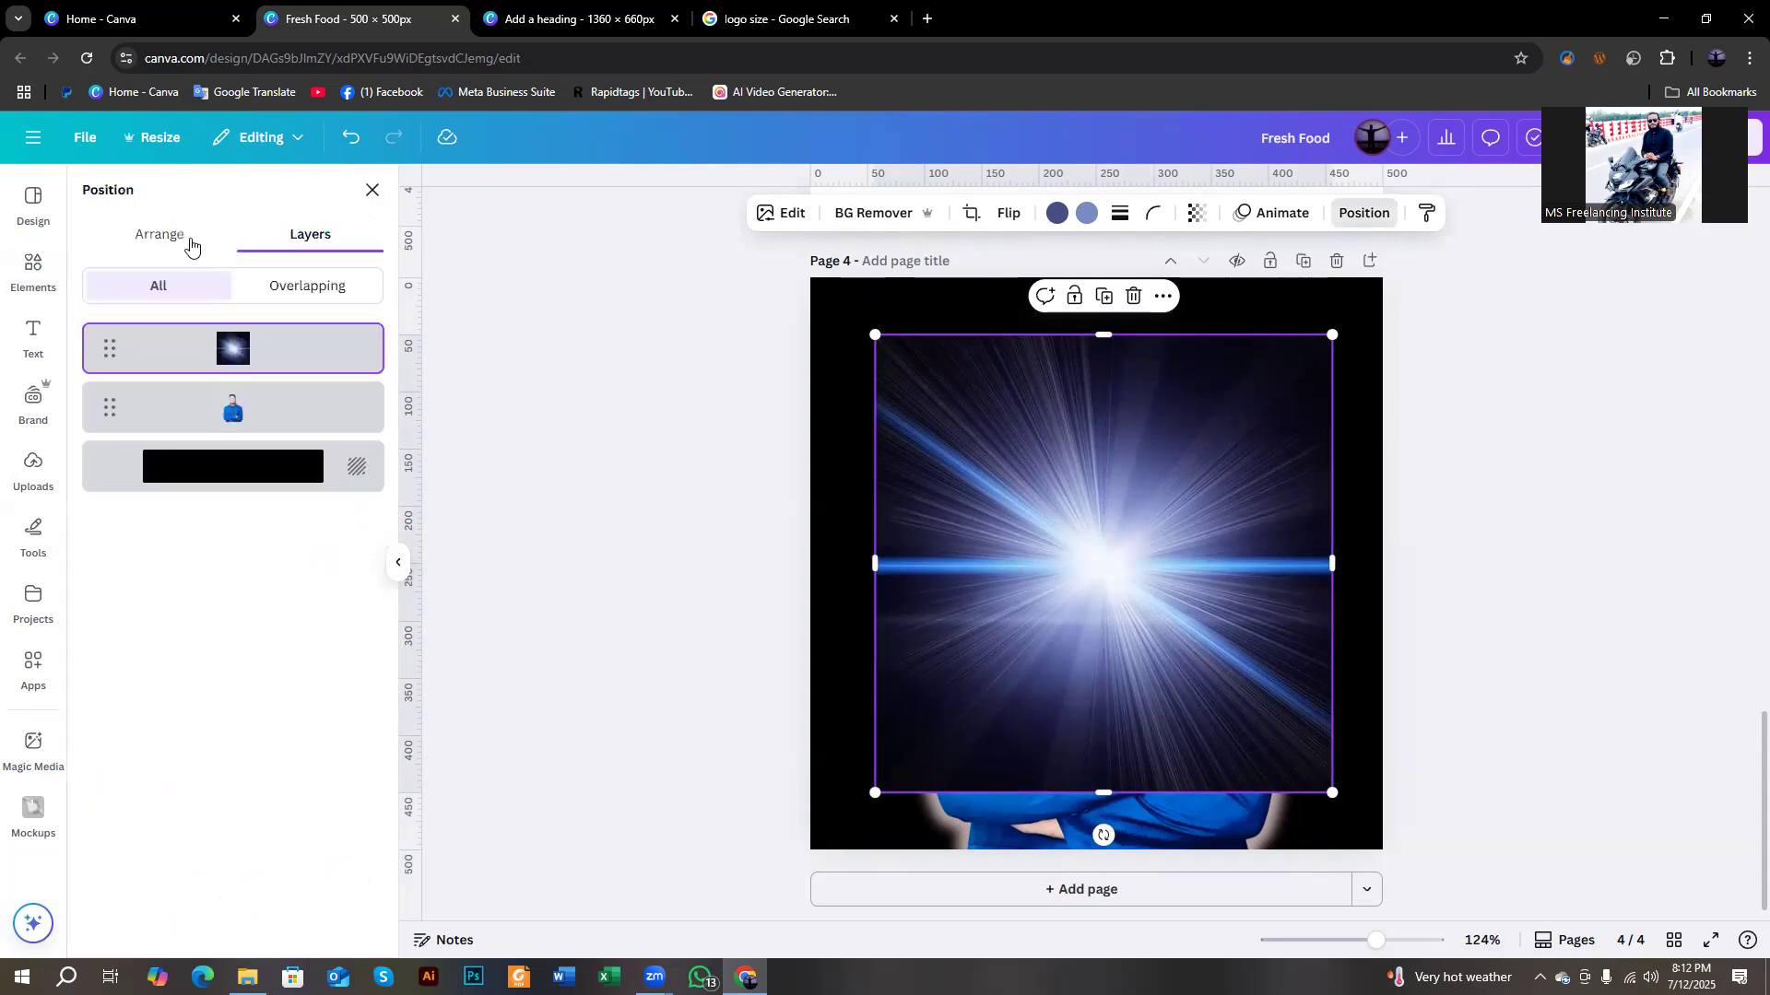
left_click_drag(236, 348, 244, 443)
left_click_drag(937, 523, 926, 435)
left_click(1469, 487)
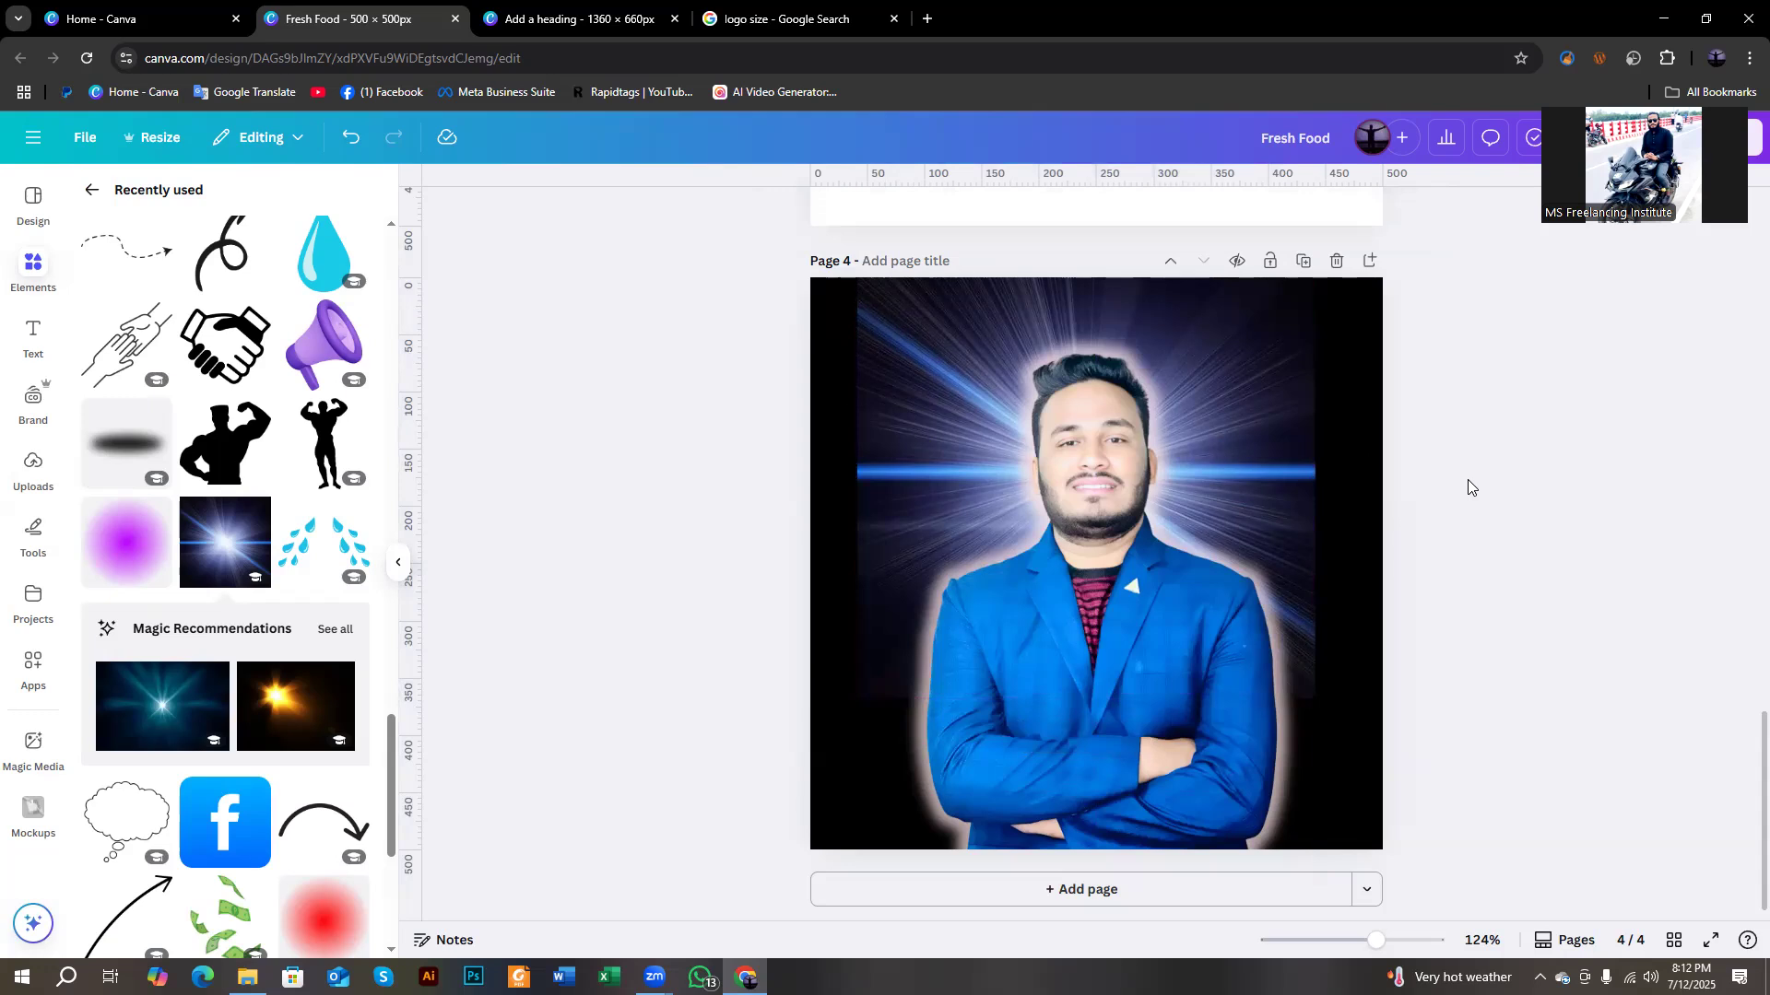
Try to remove the background of the blue-white light burst image on page 4 and shrink the image slightly.
left_click(877, 424)
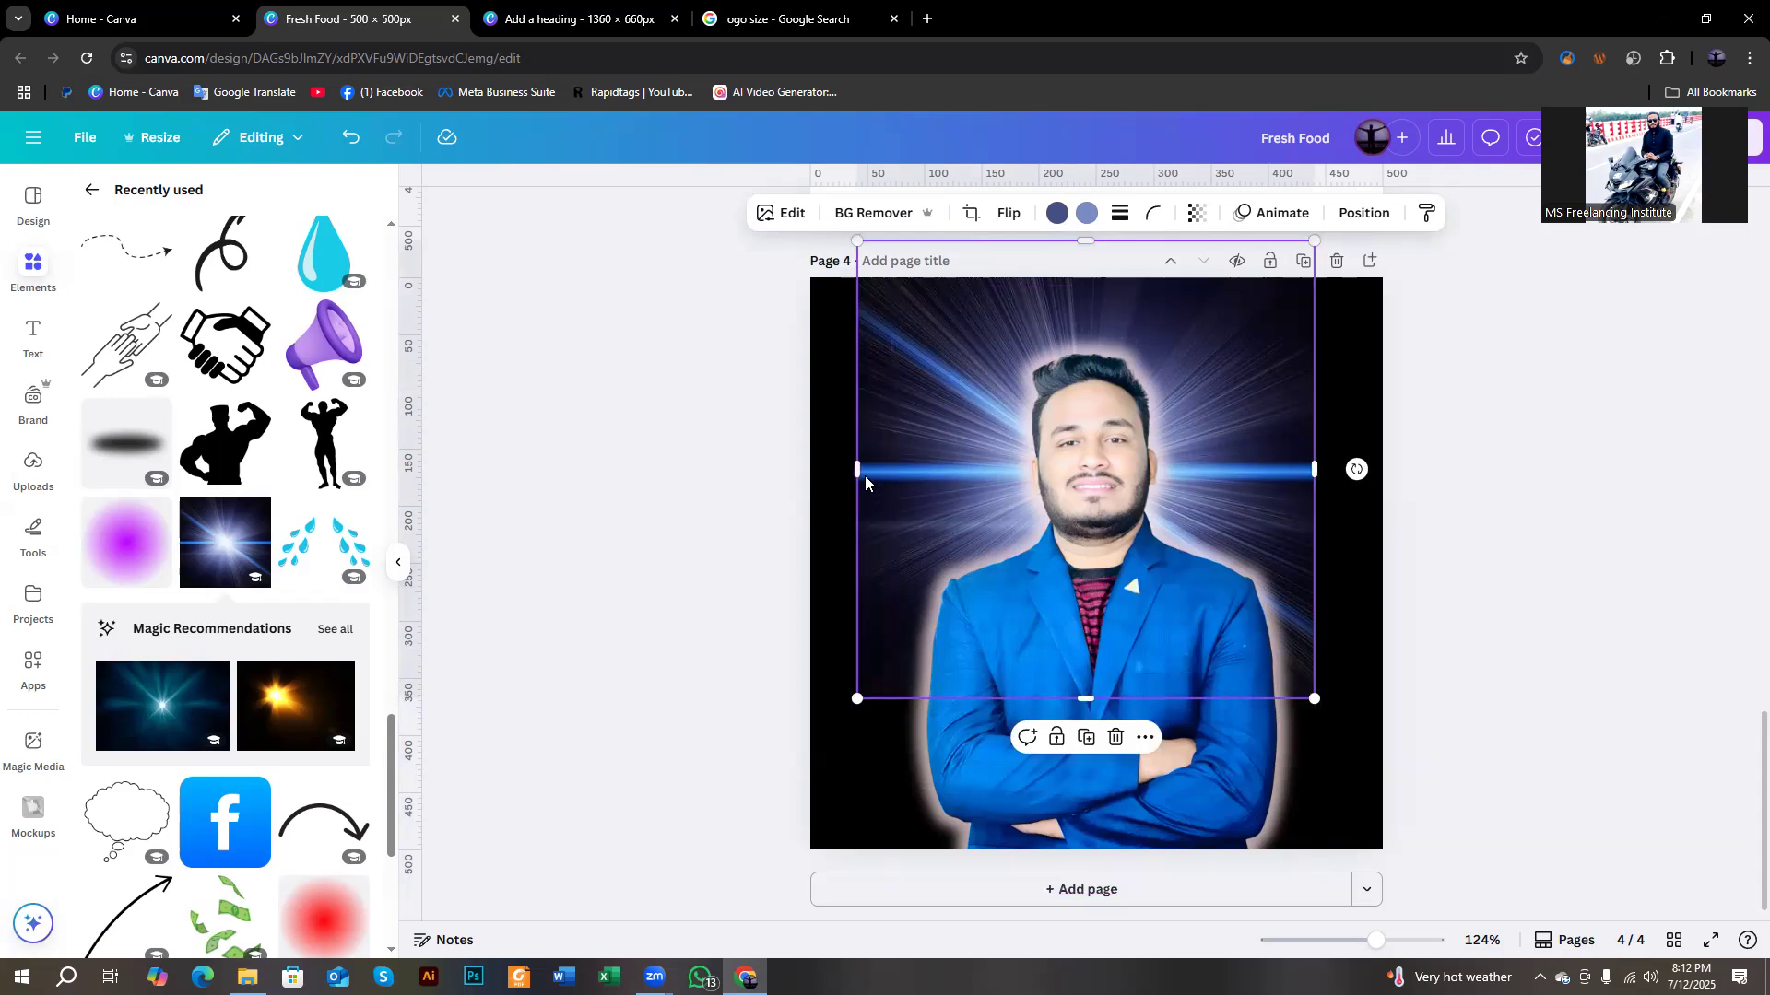
scroll(168, 398, "up", 6)
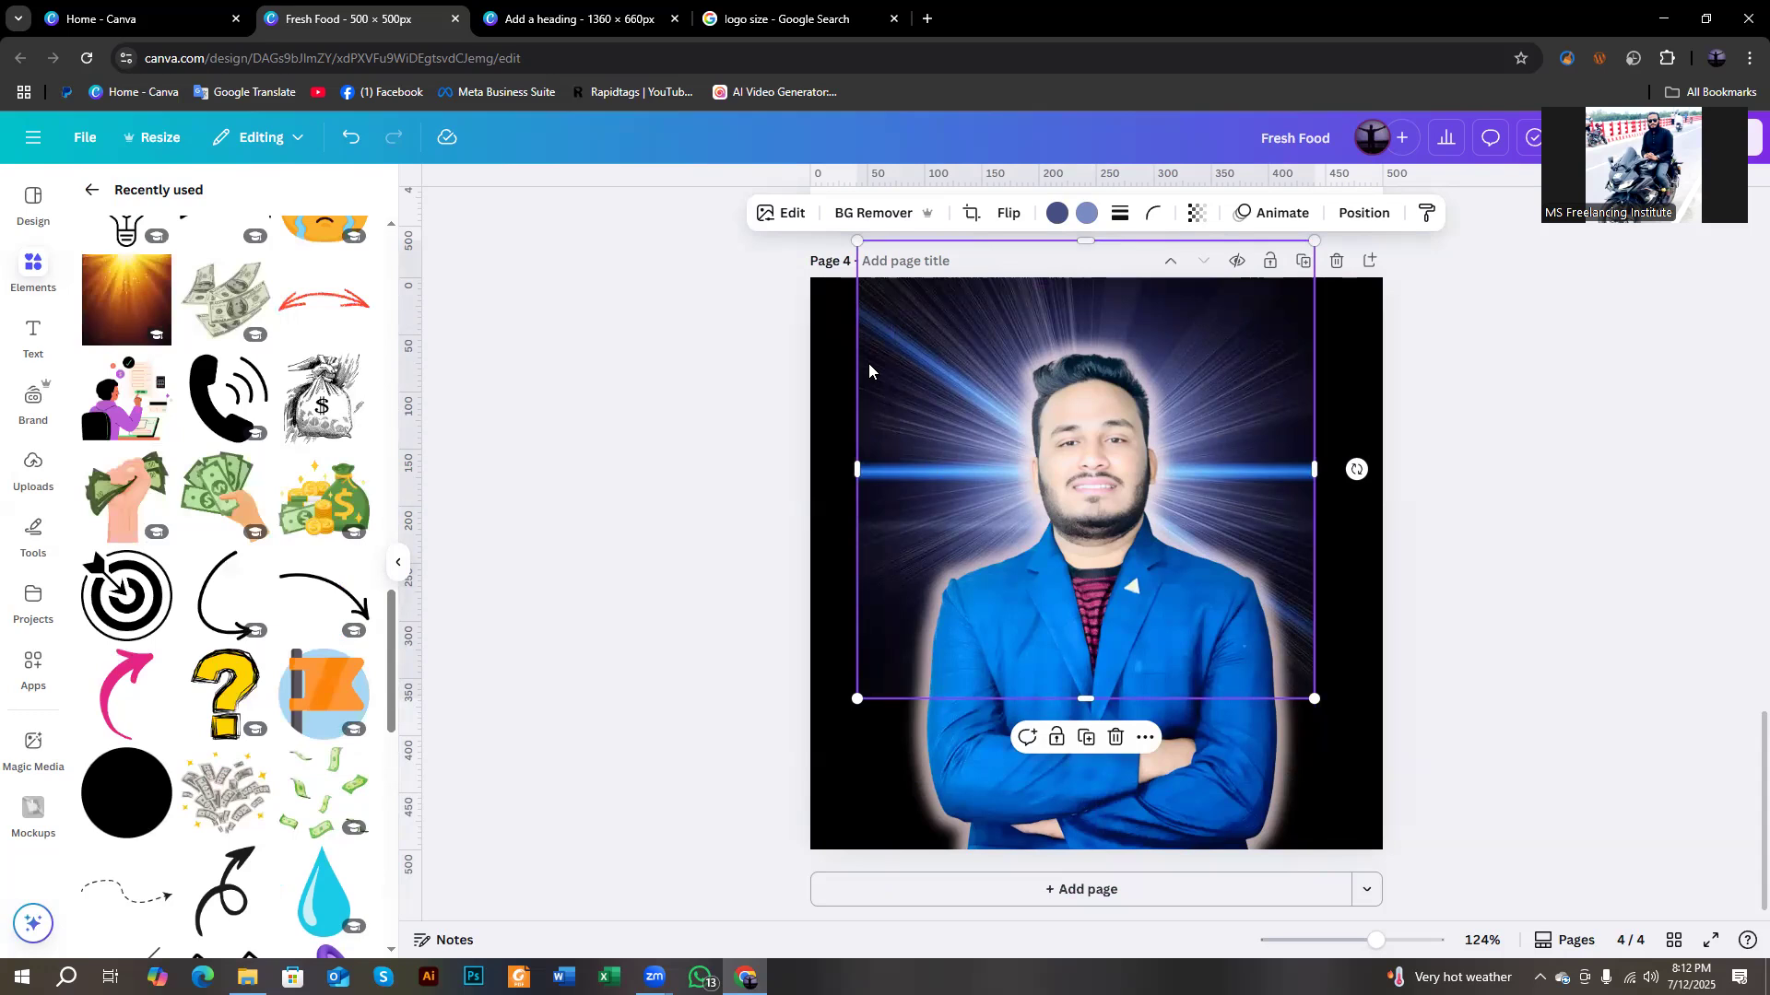
left_click(848, 217)
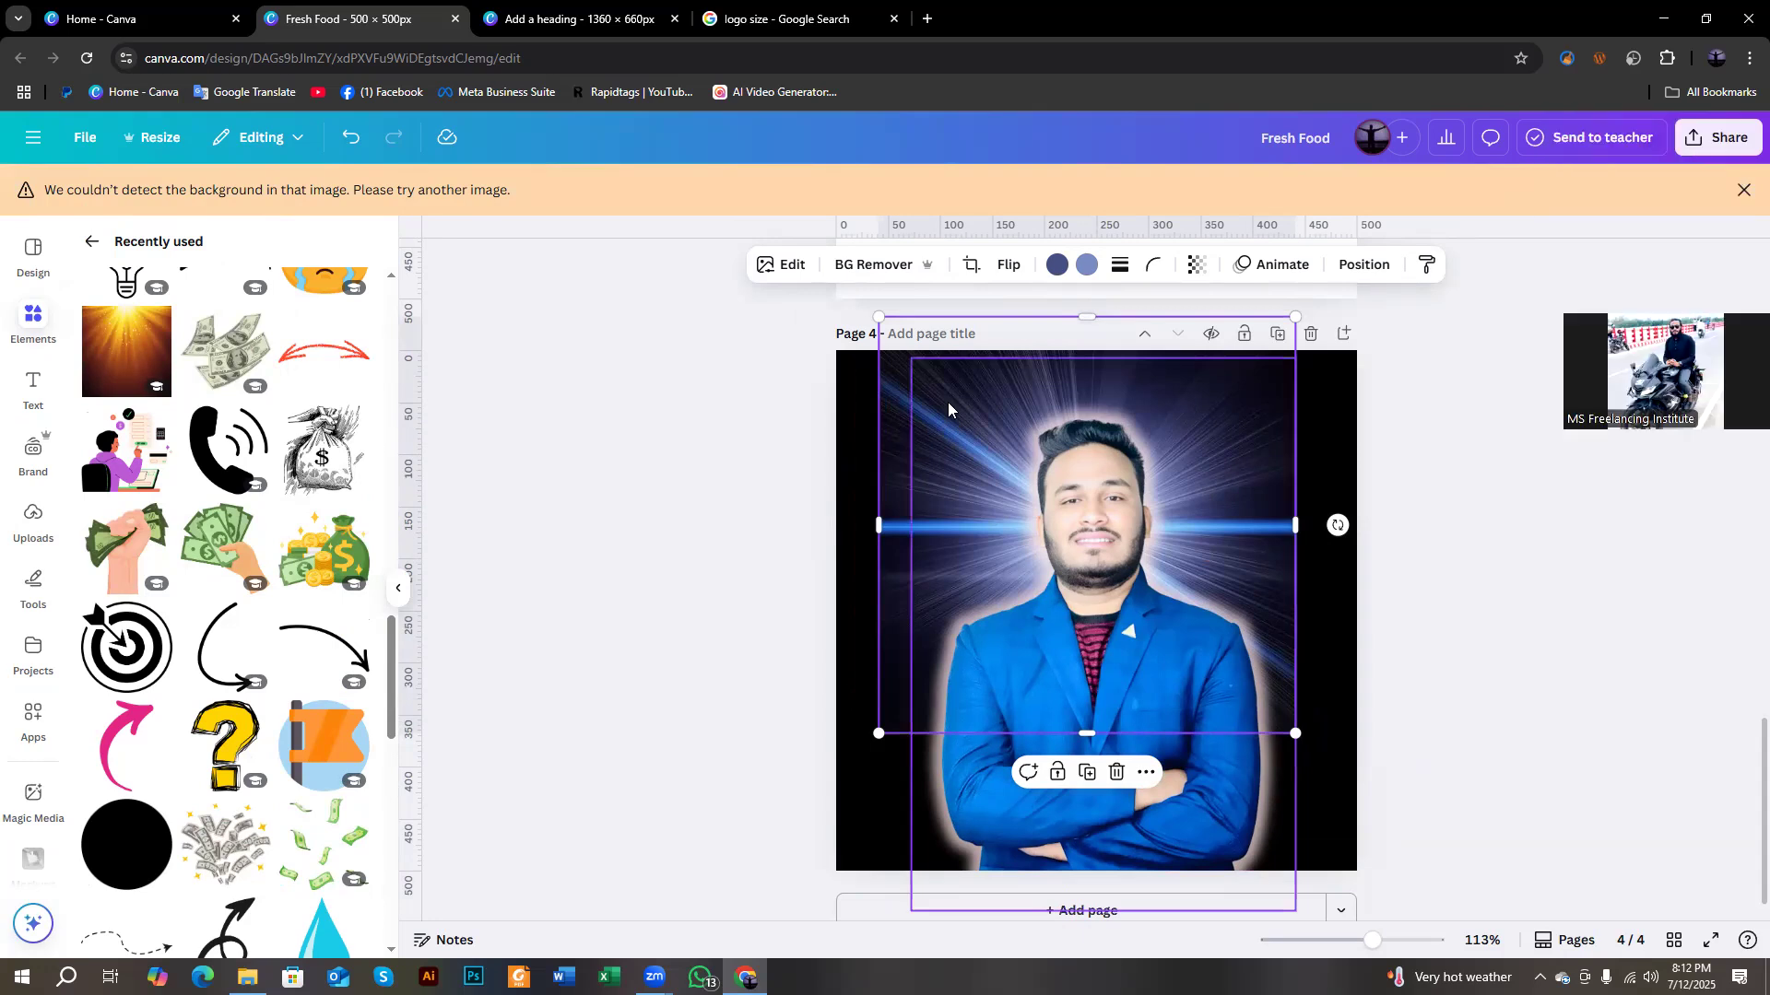
left_click_drag(857, 729, 948, 489)
left_click(656, 498)
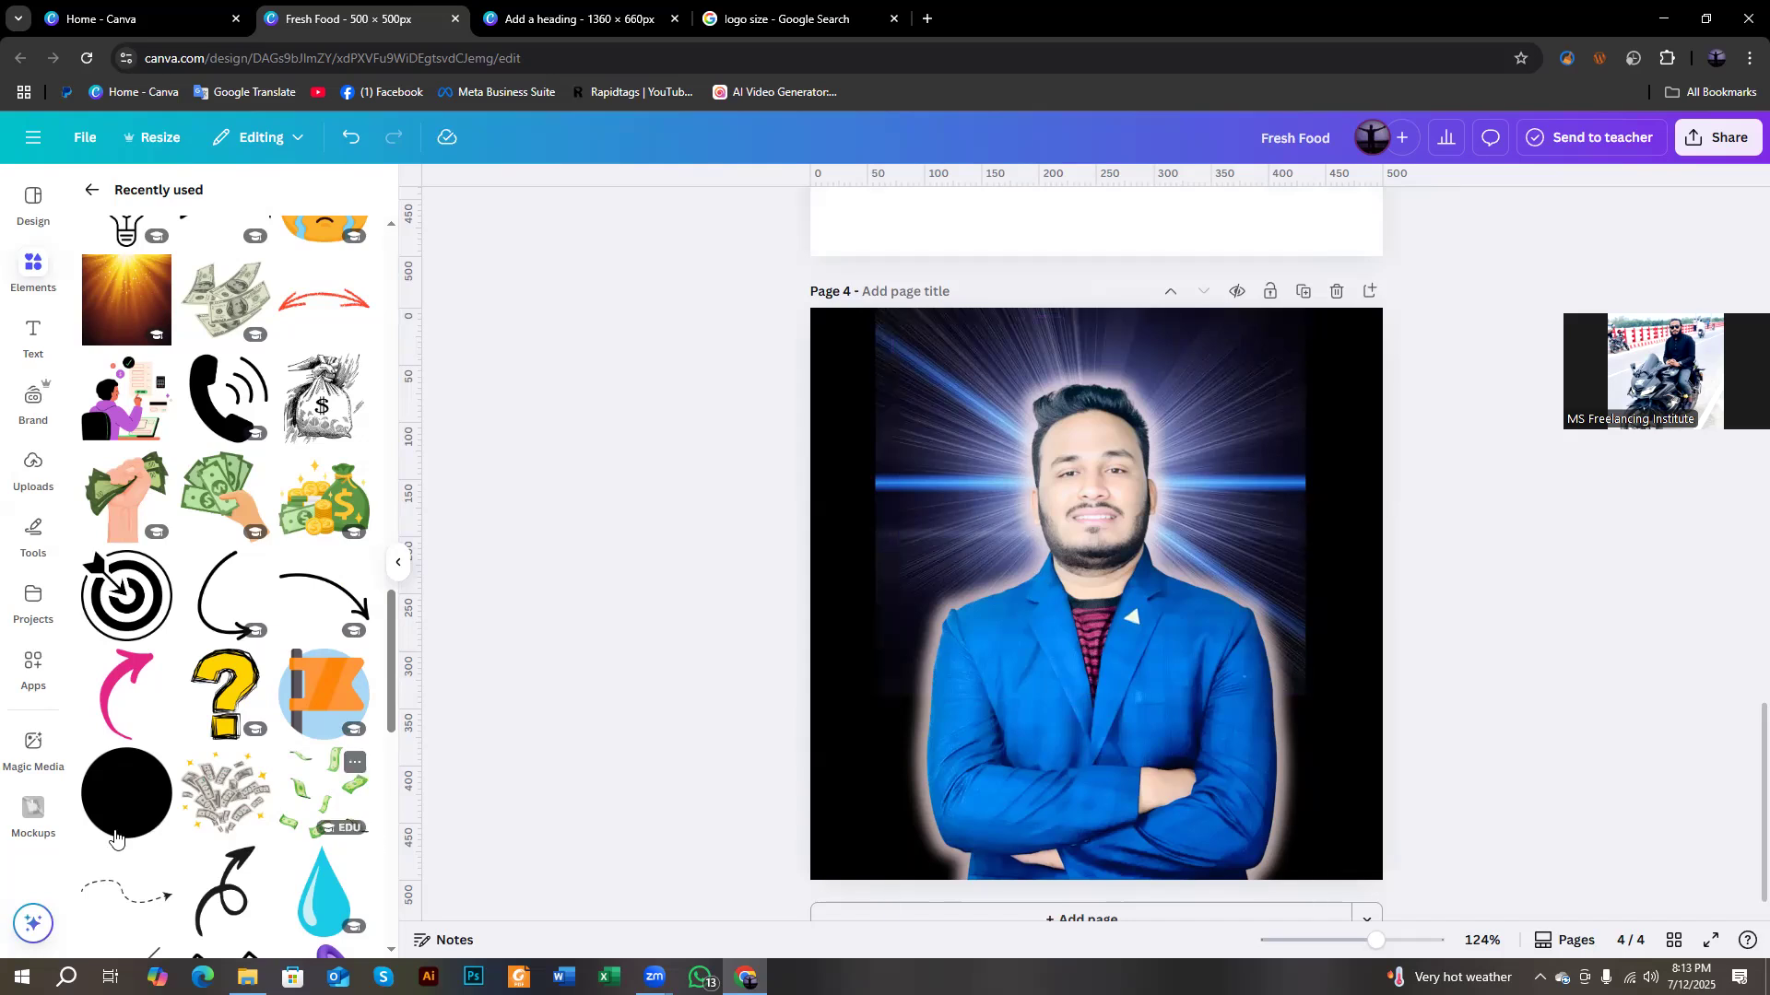
Delete the blue-white light burst image from page 4, keeping the portrait.
scroll(148, 673, "up", 2)
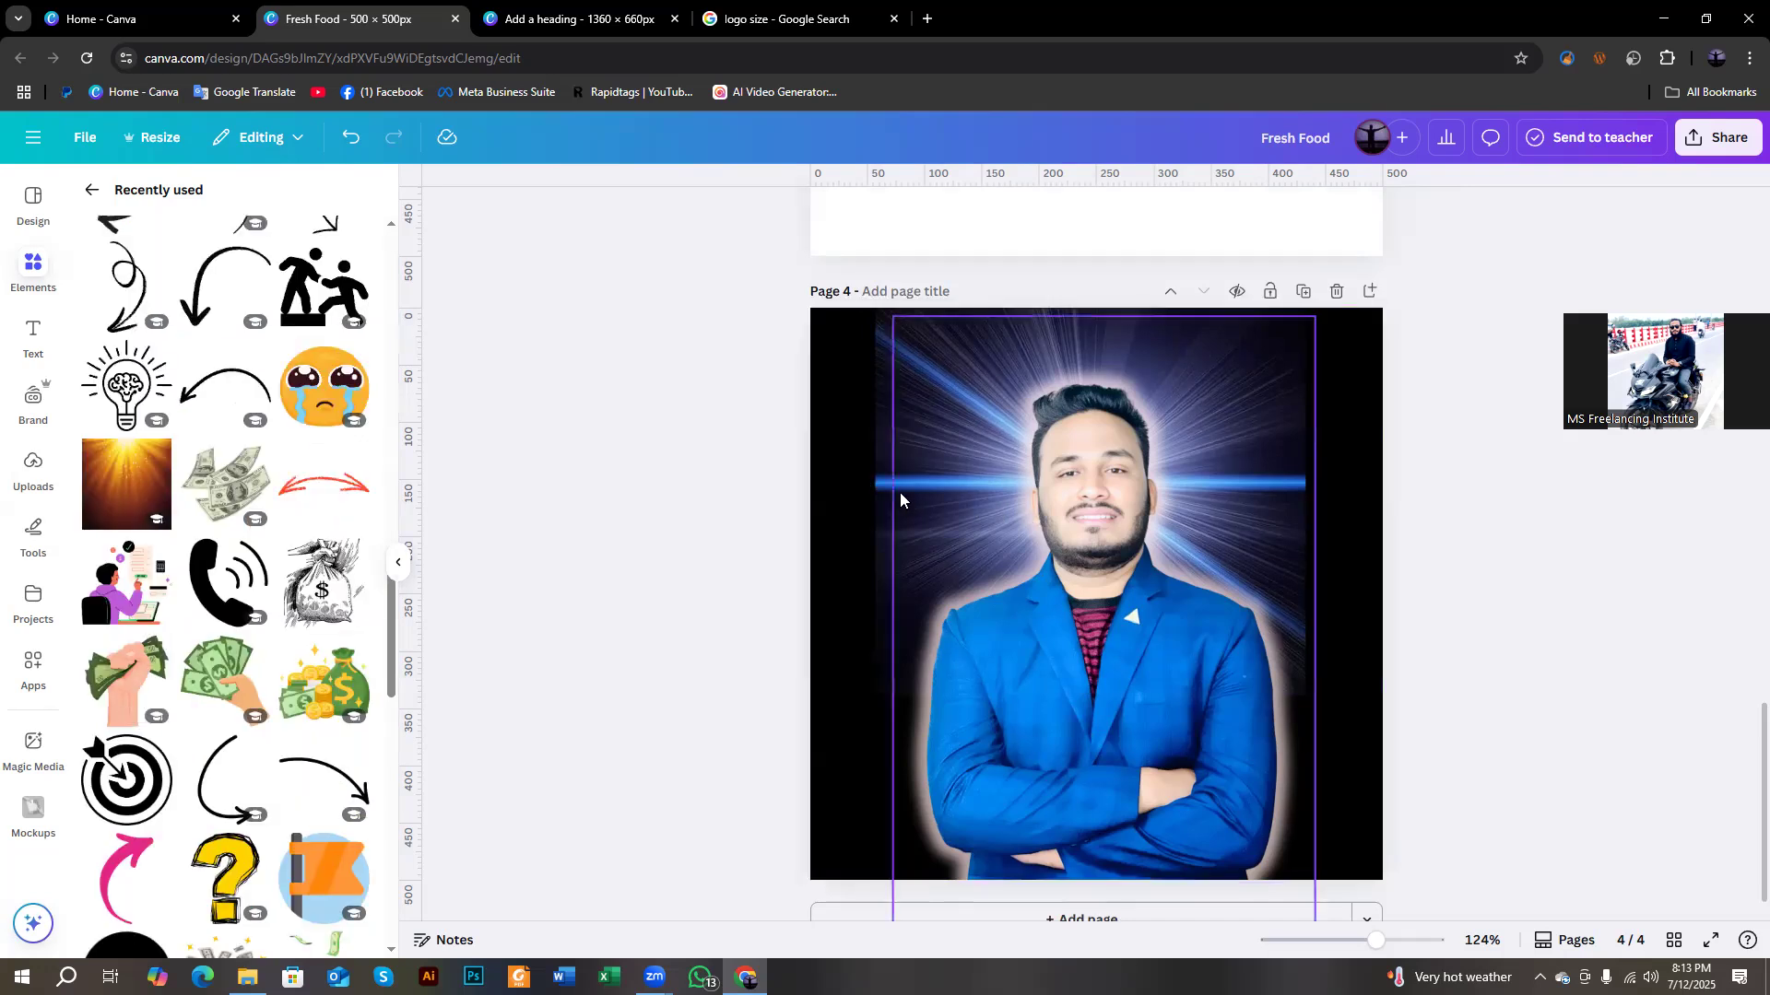
left_click(900, 492)
key("Delete")
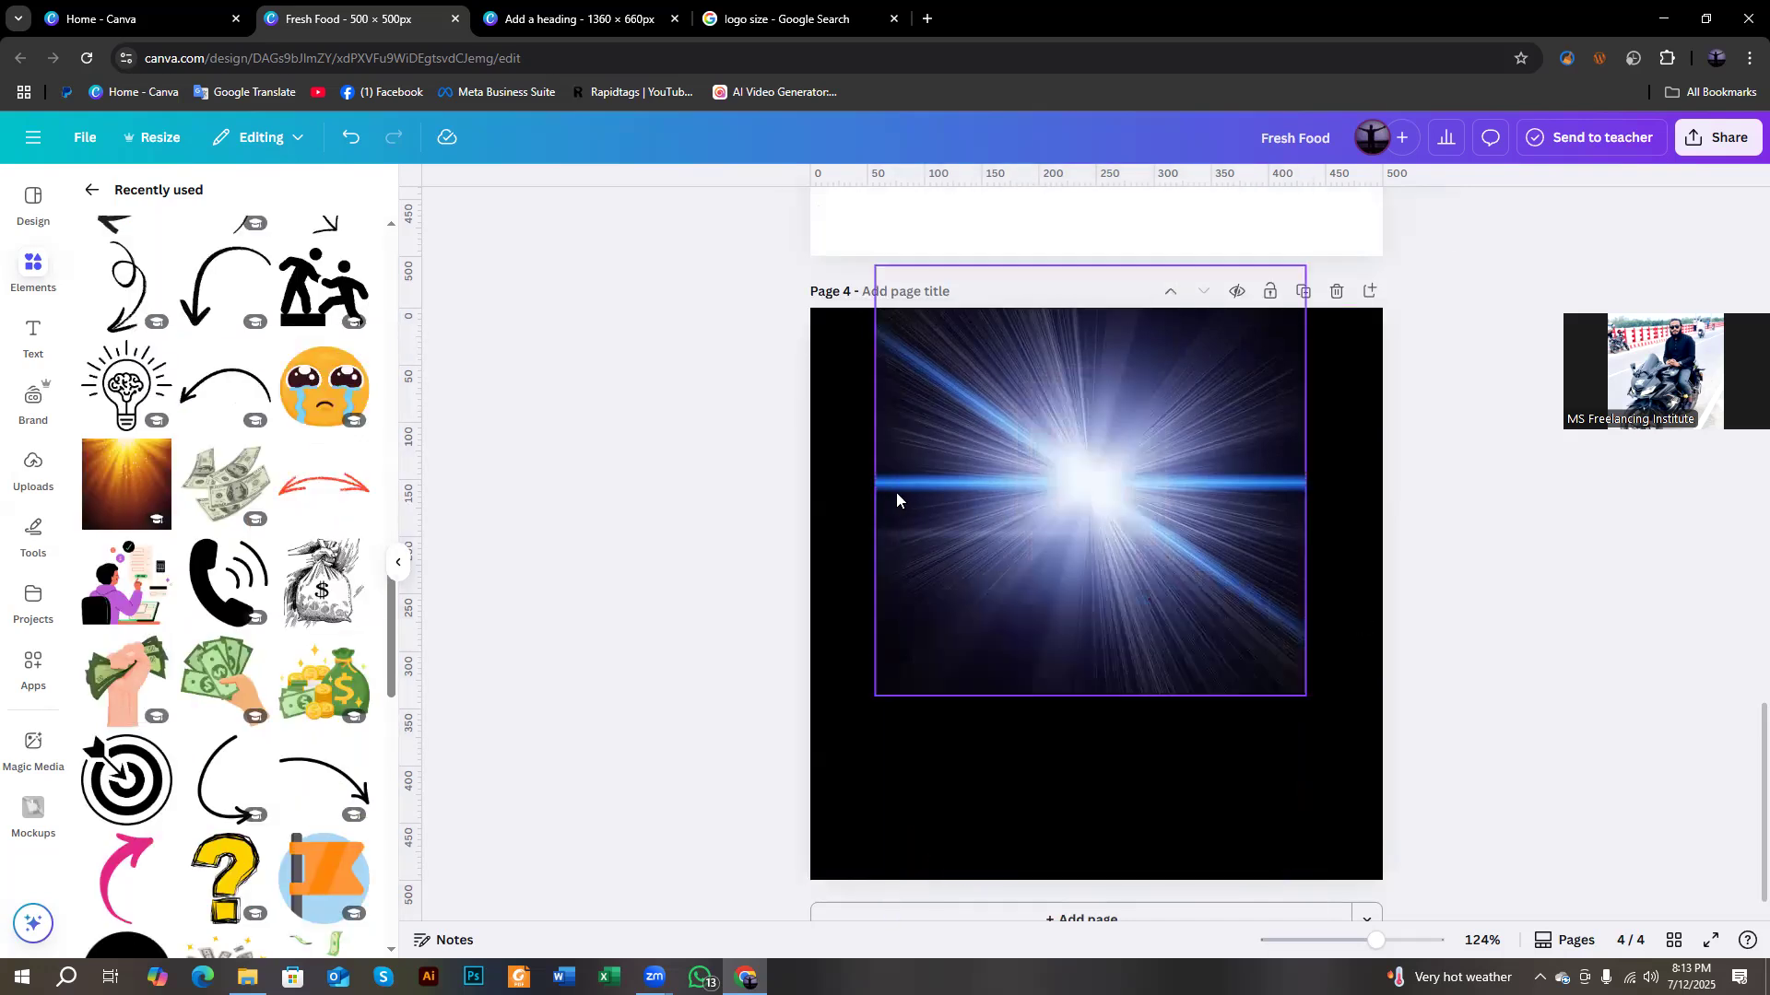
key("ctrl+z")
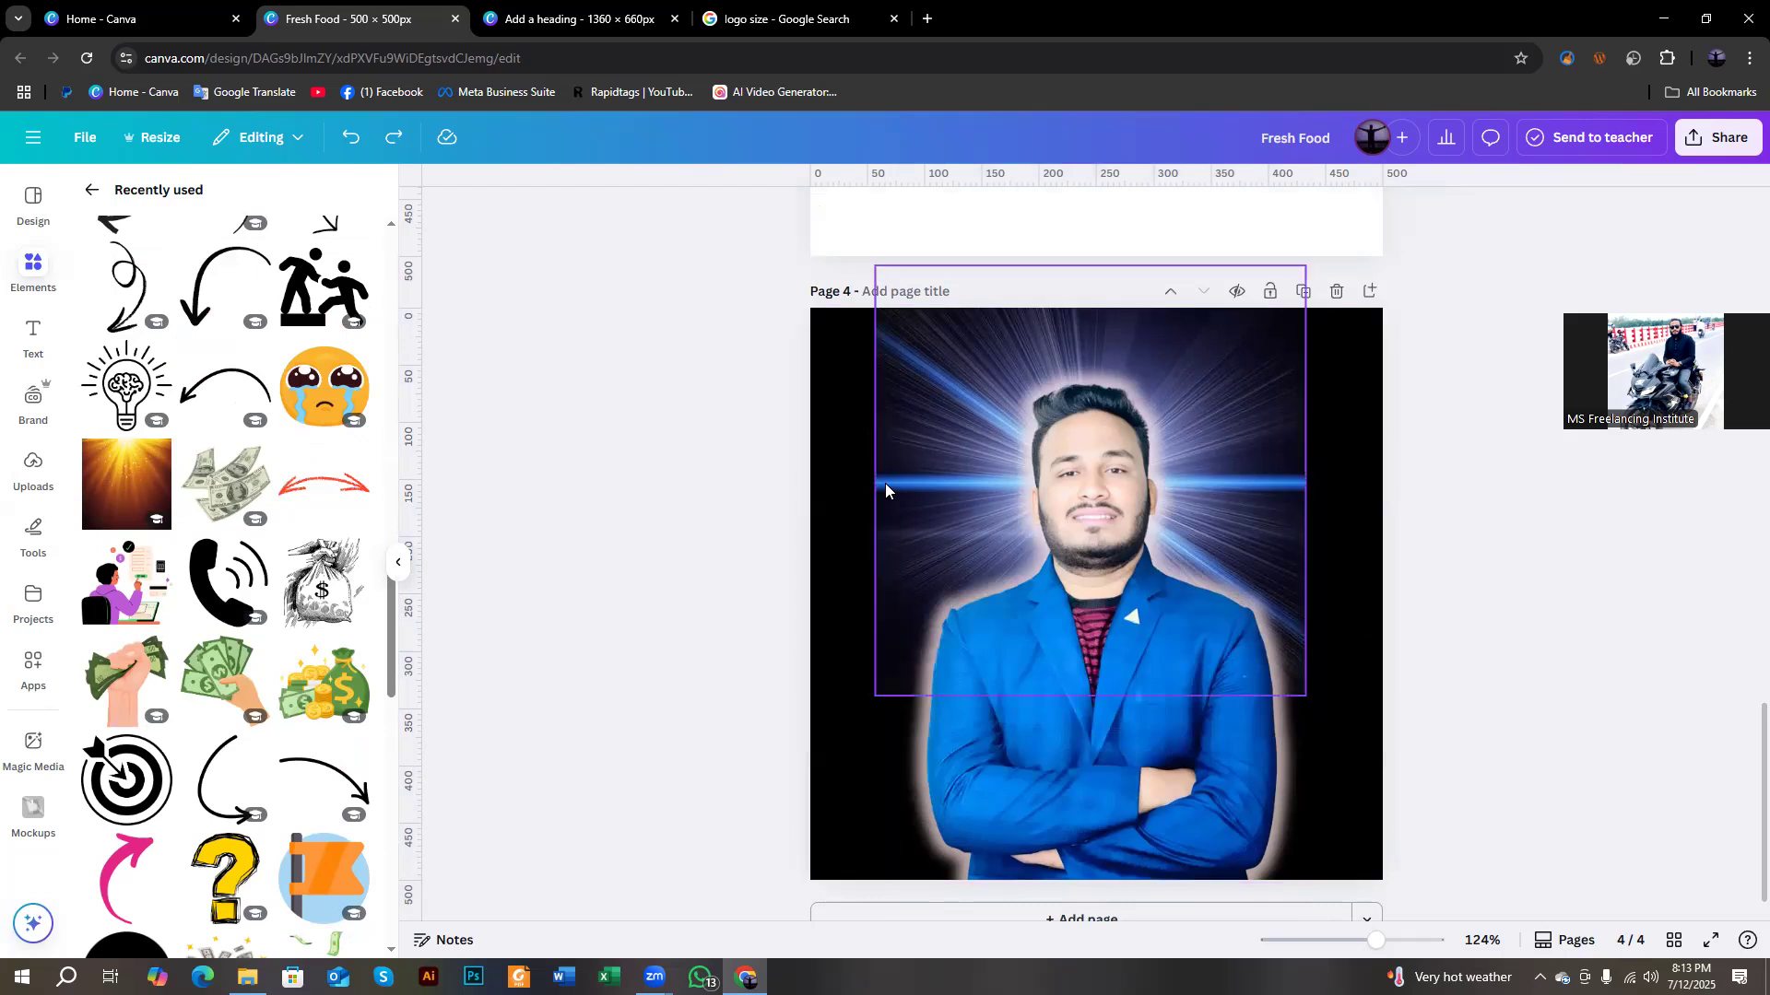
left_click(885, 484)
key("Delete")
Insert the red light burst from the recently used elements, enlarge it to about 555 × 555 px and centre it on the head.
scroll(205, 500, "up", 3)
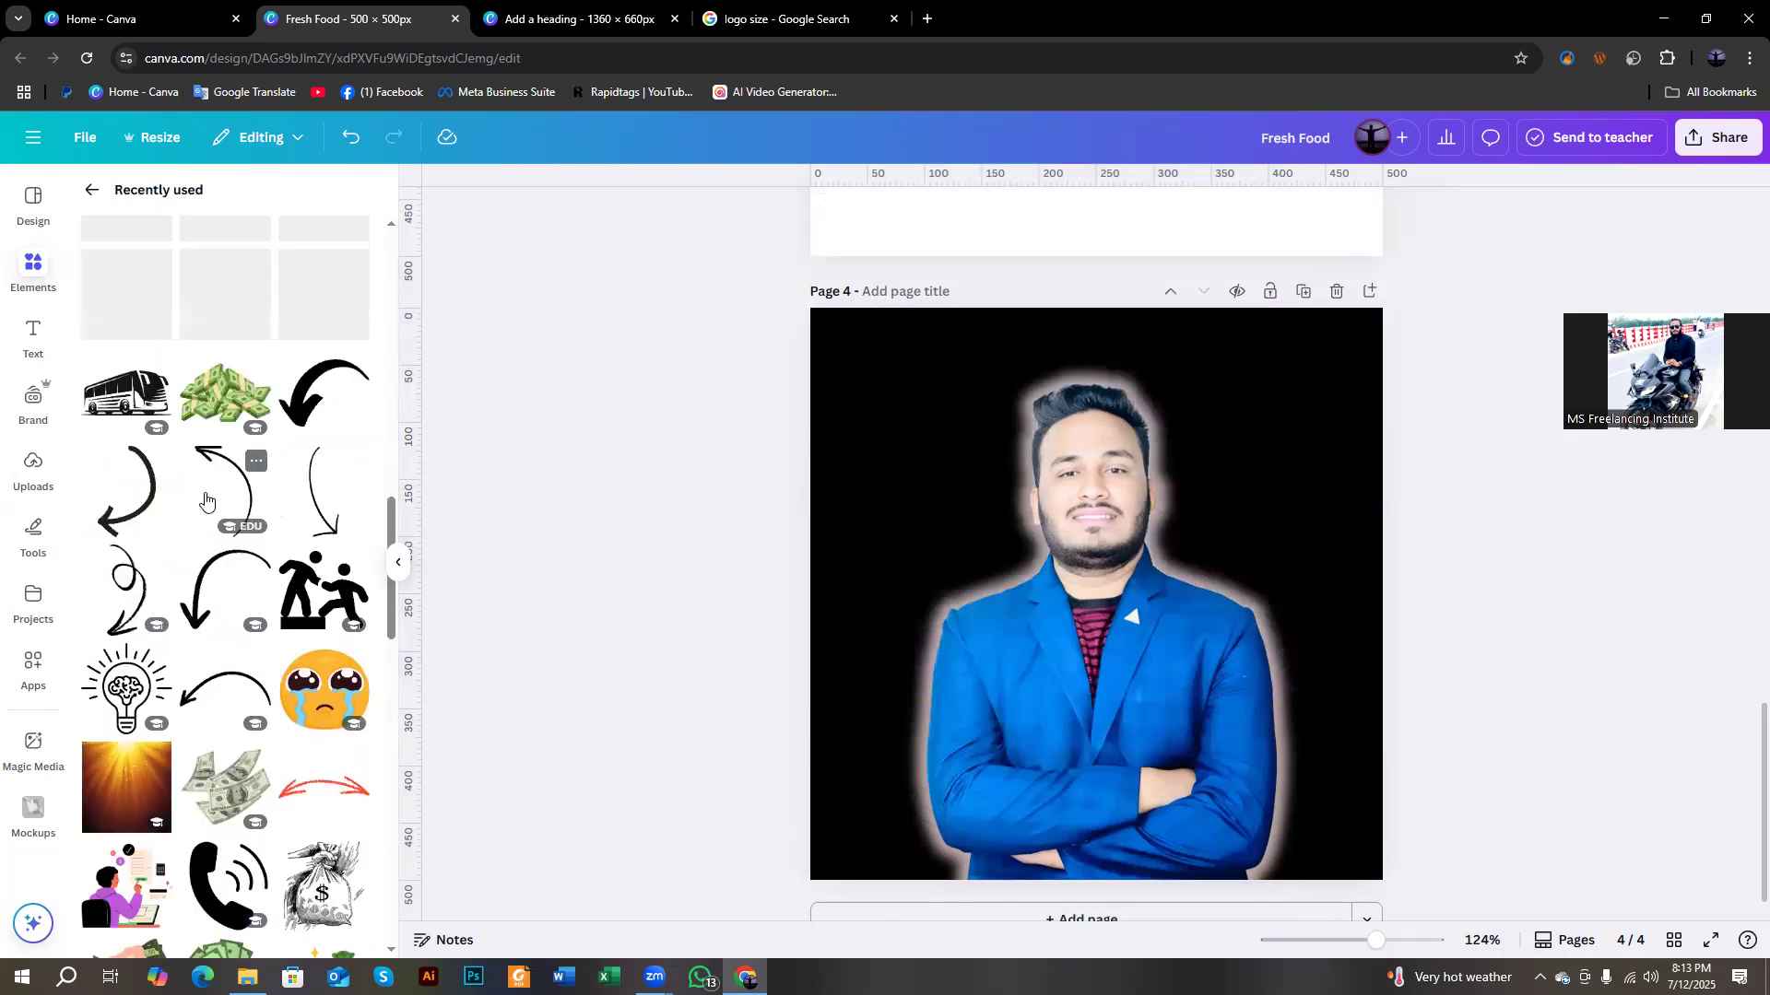
scroll(206, 500, "up", 4)
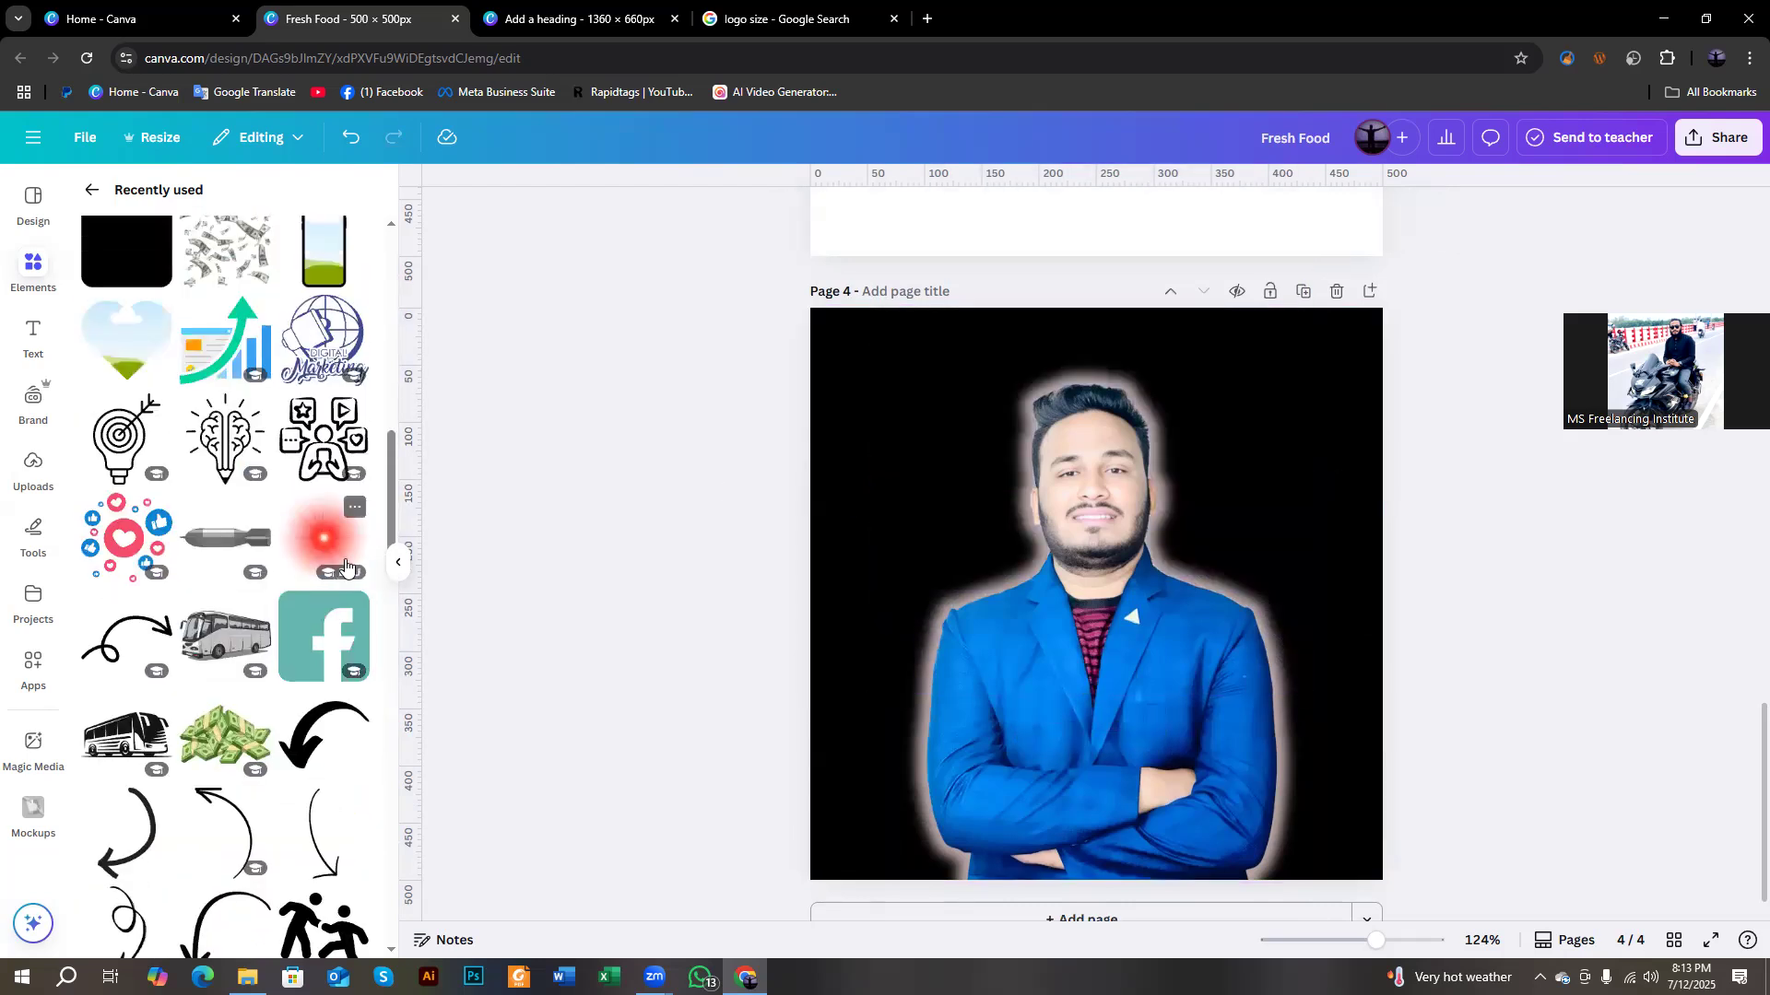
left_click(346, 566)
left_click_drag(1110, 592, 1111, 486)
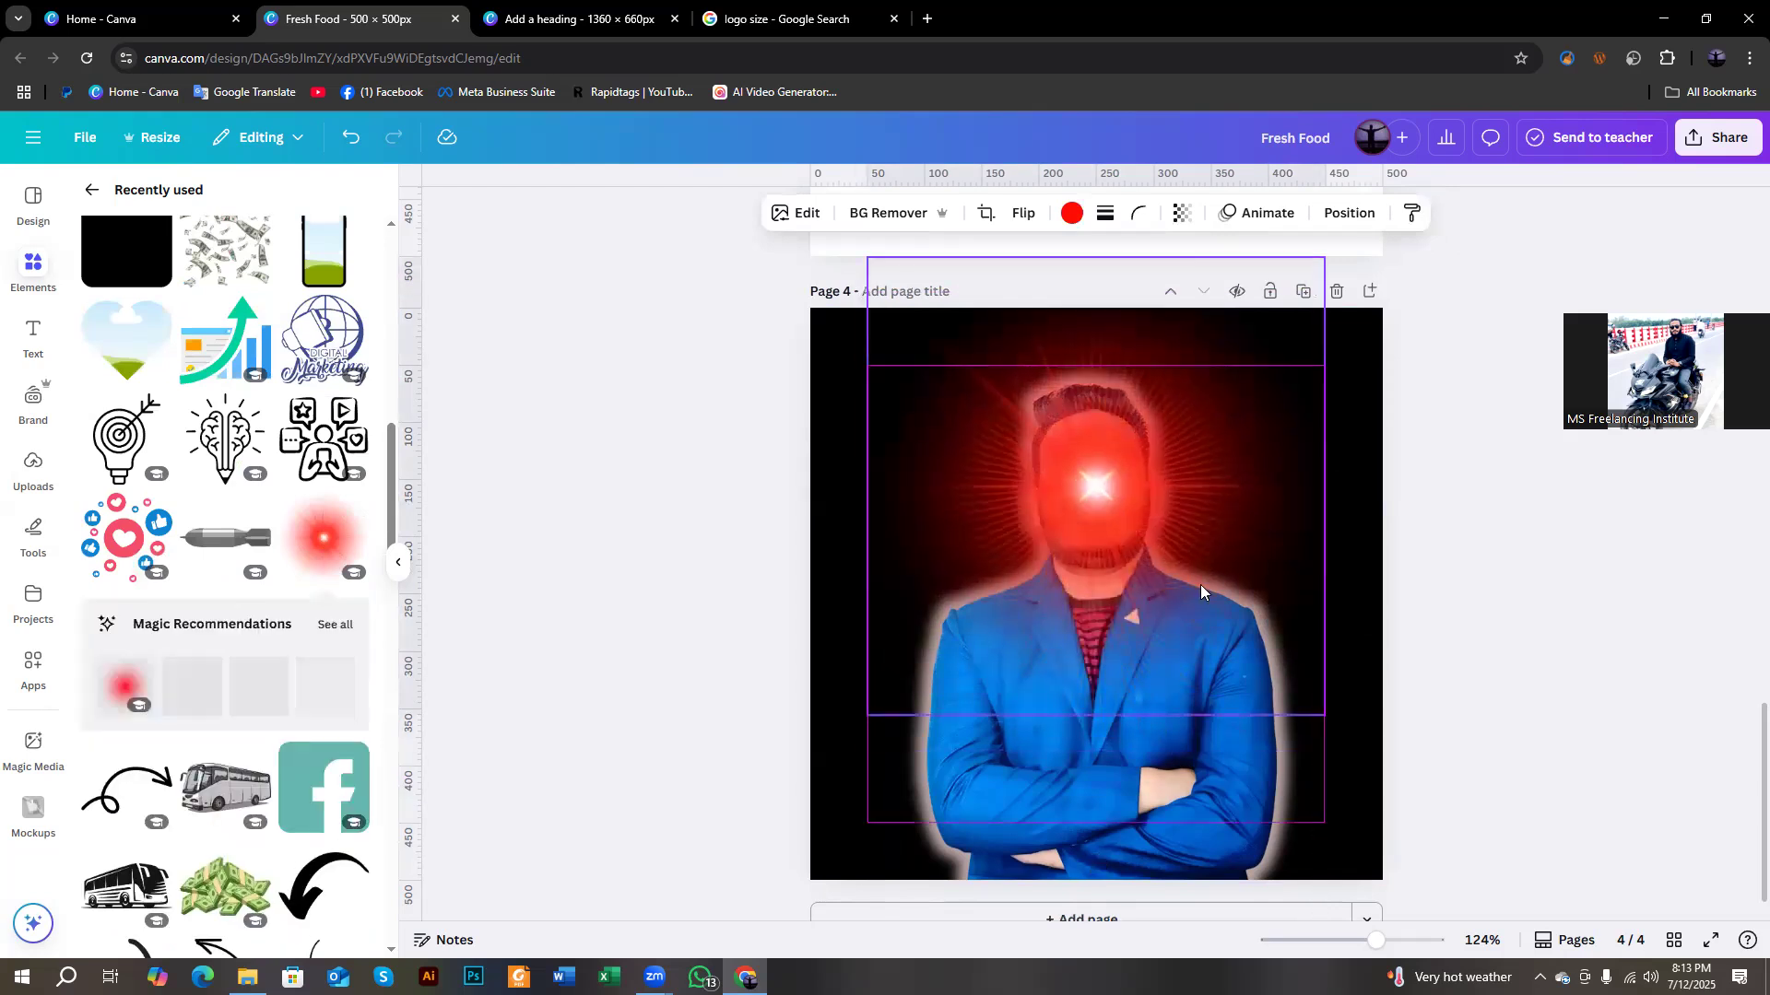
left_click_drag(1324, 716, 1333, 790)
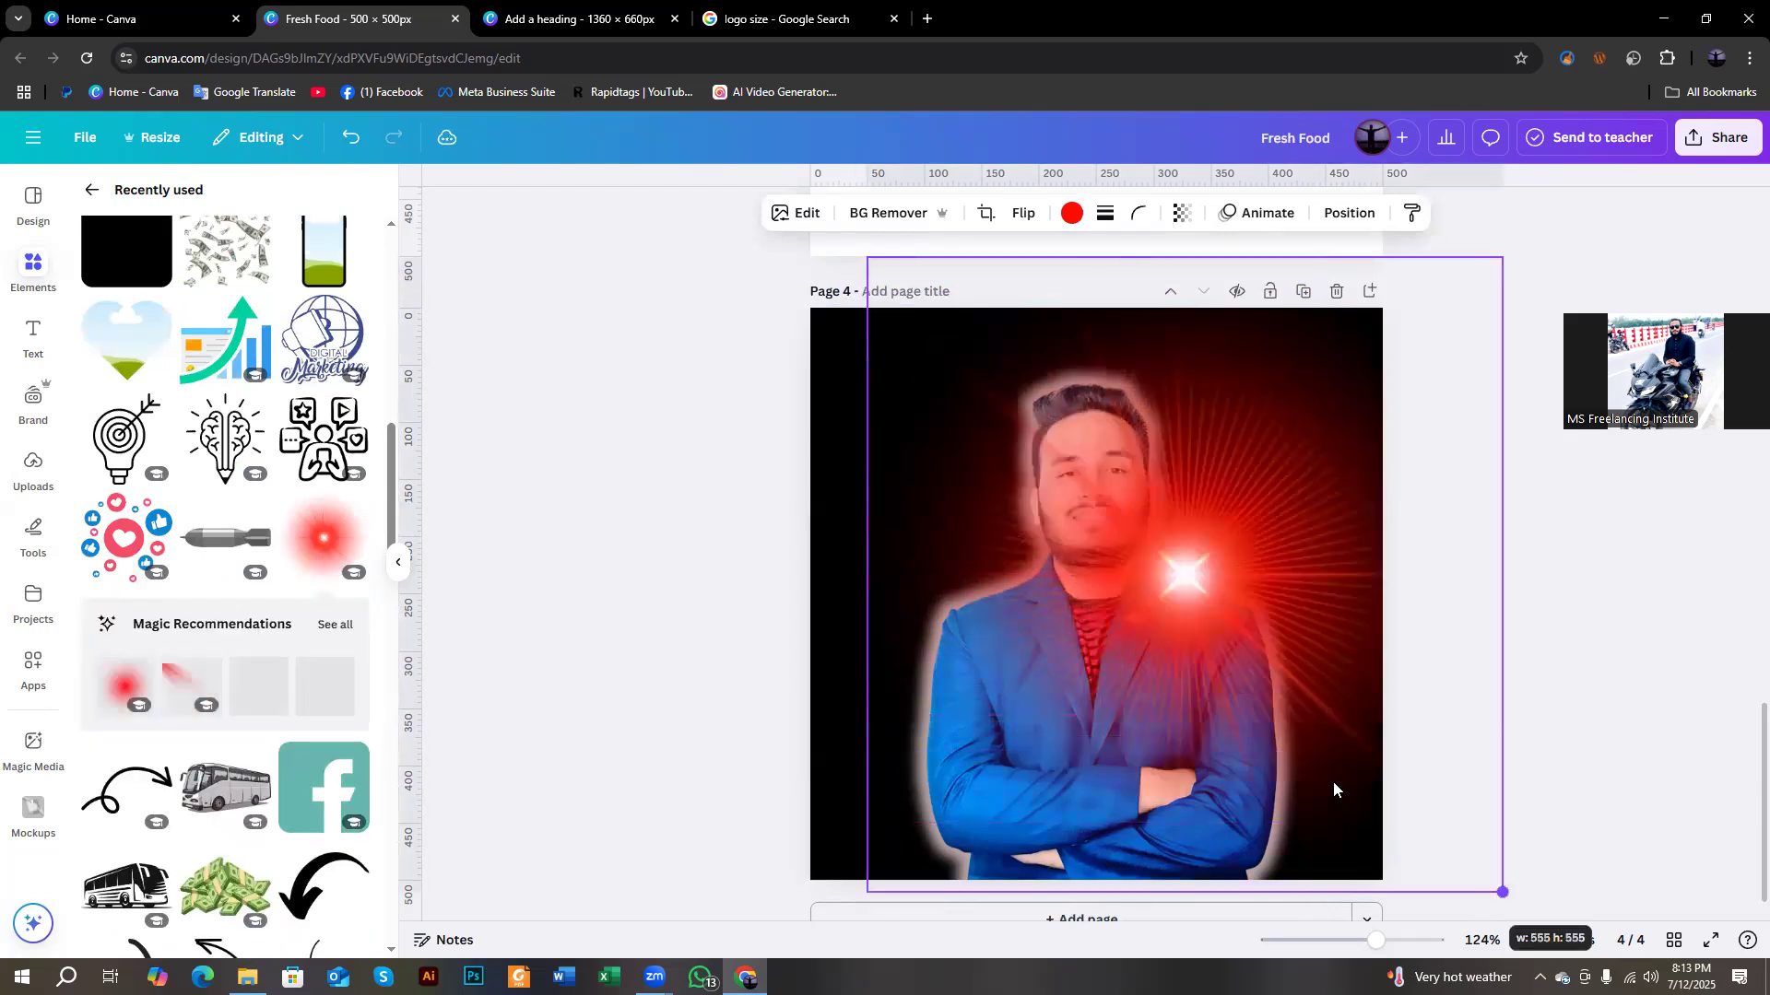
left_click_drag(1244, 673, 1125, 573)
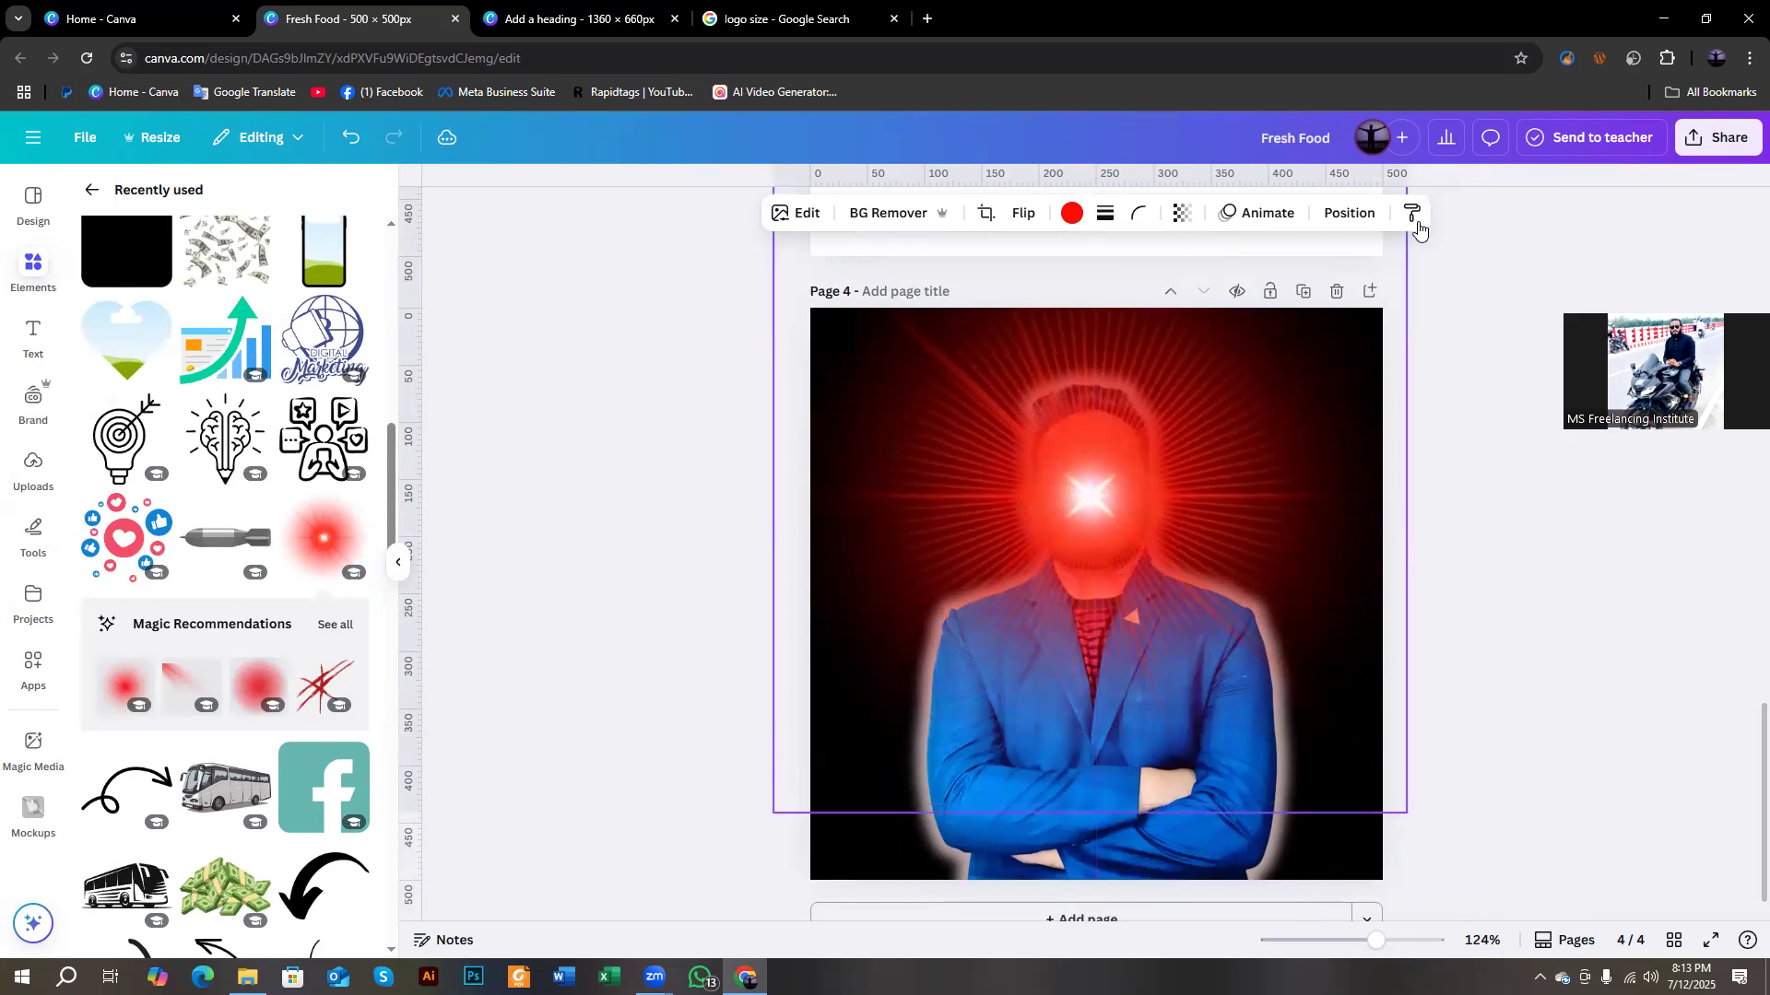
Move the red light burst layer below the portrait on page 4.
left_click(1337, 215)
left_click_drag(174, 356, 197, 424)
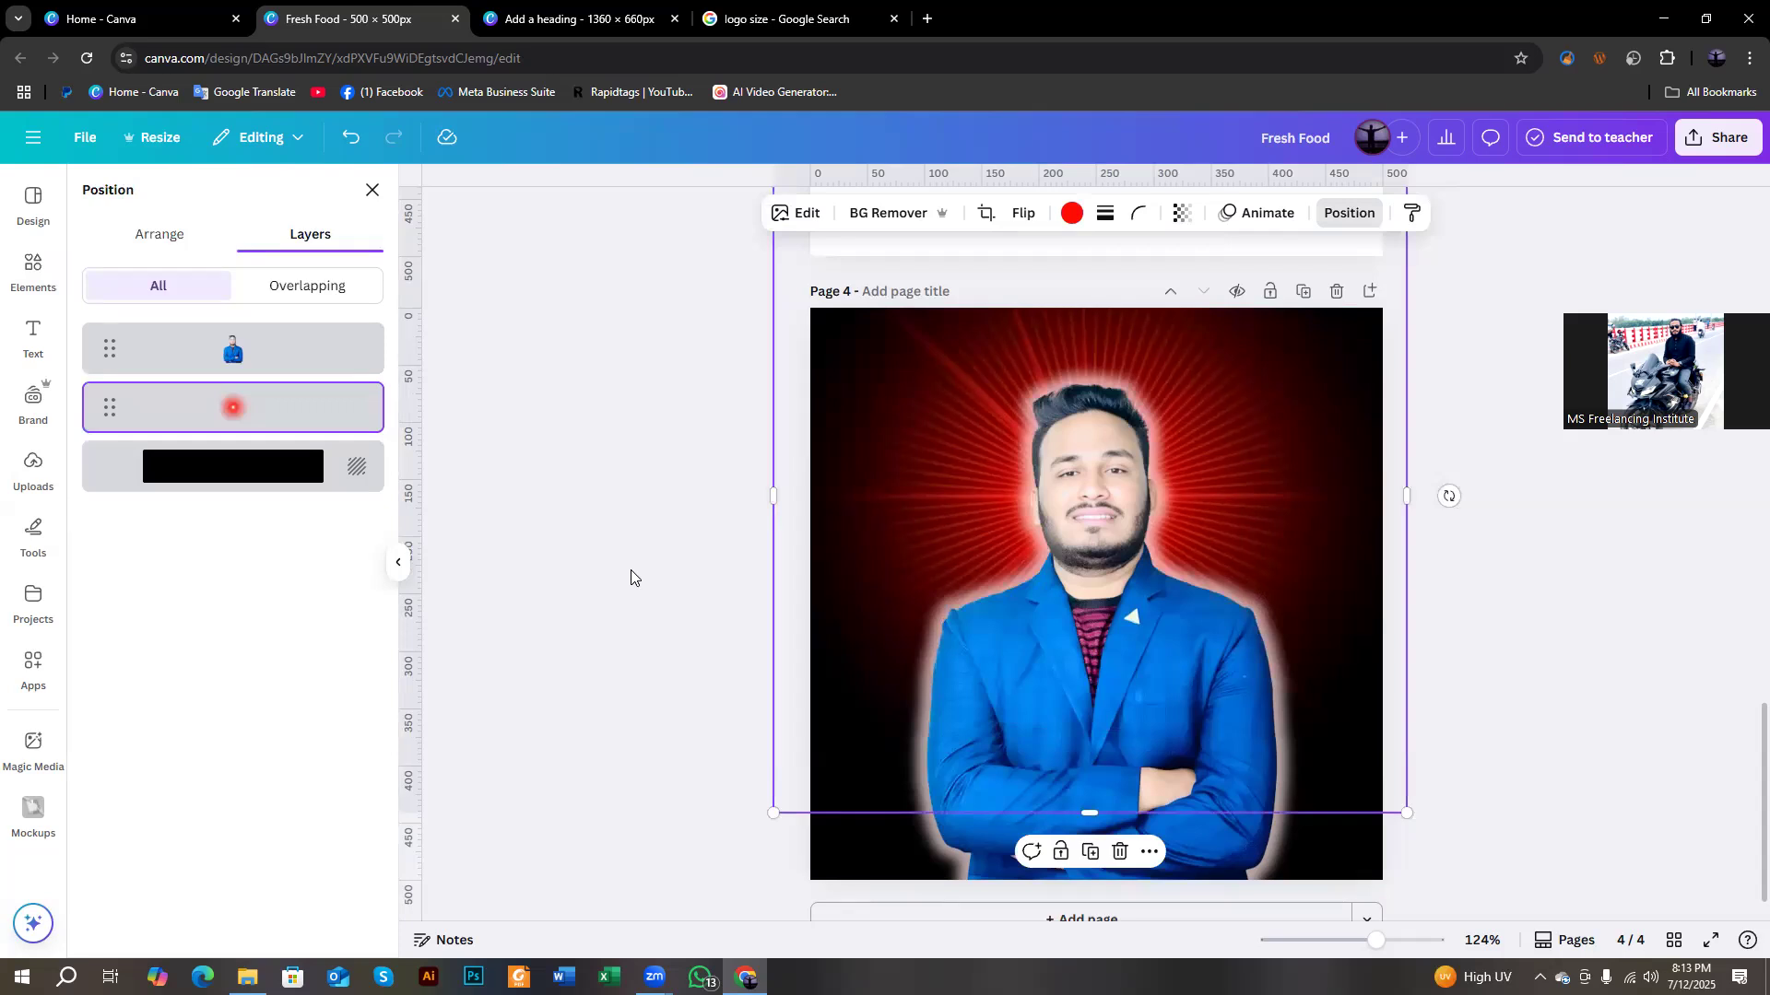
left_click(584, 569)
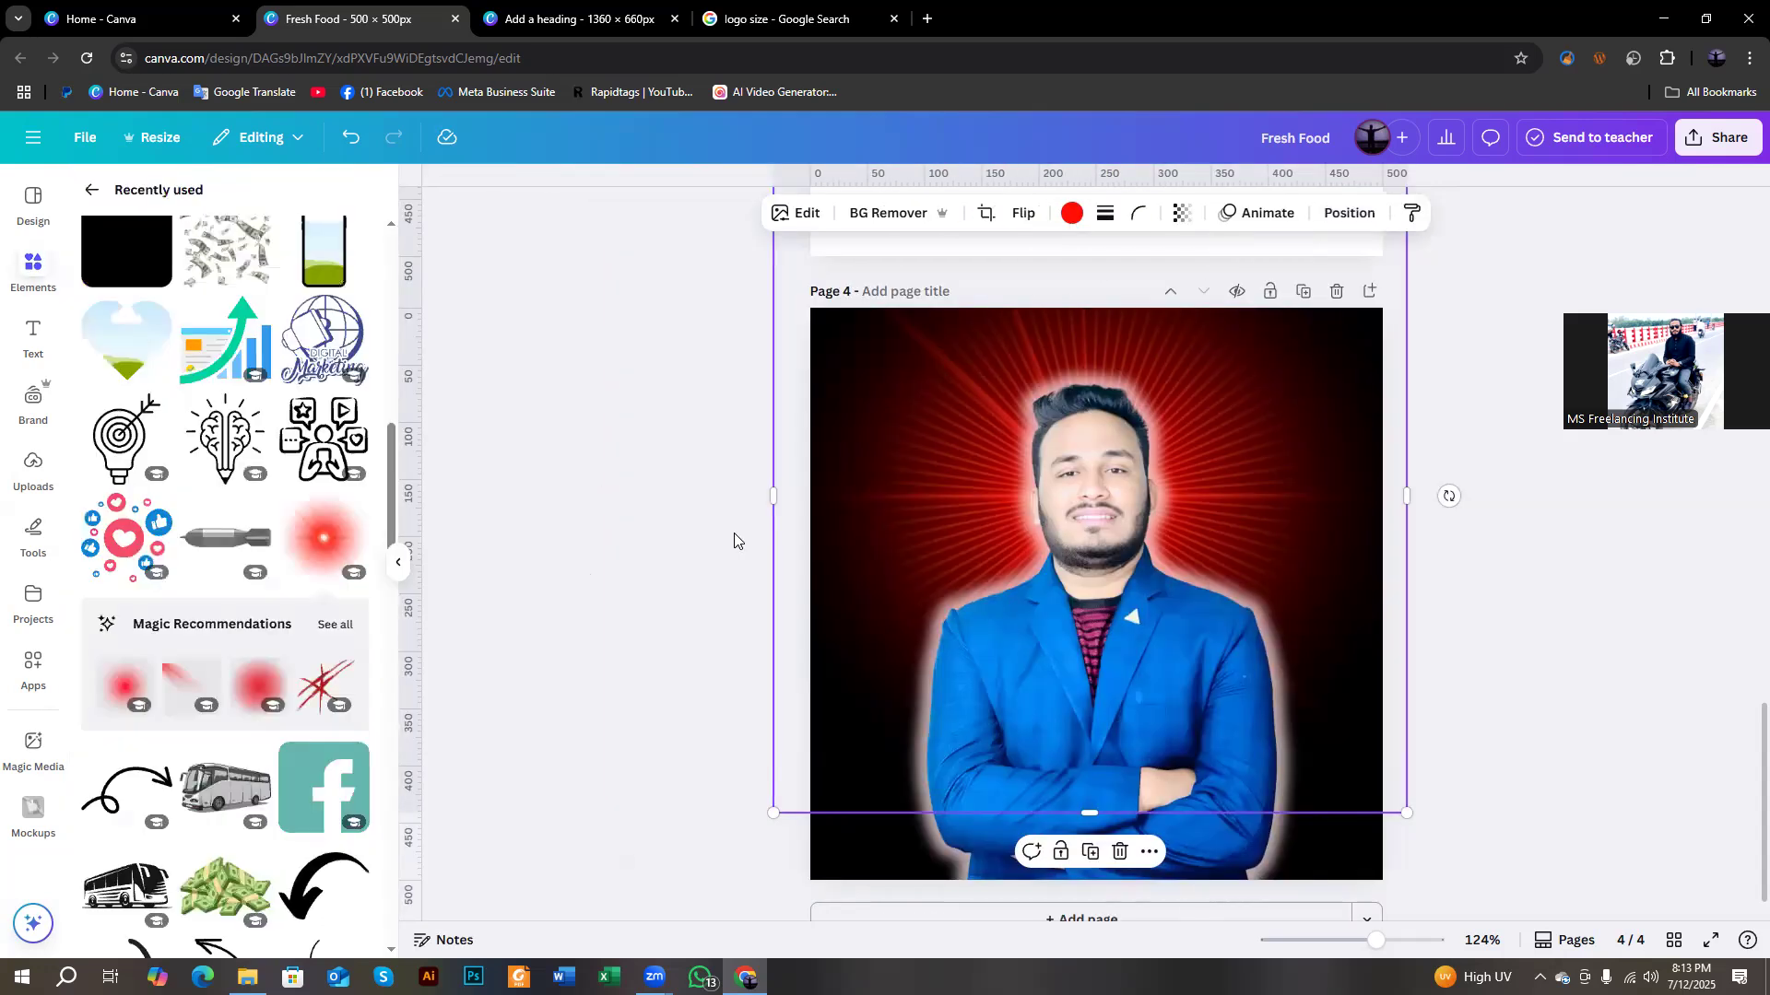
left_click(734, 534)
Look over the logo pages, switch to the 1360 × 660 px "Add a heading" design and examine its three banner pages.
scroll(737, 531, "up", 15)
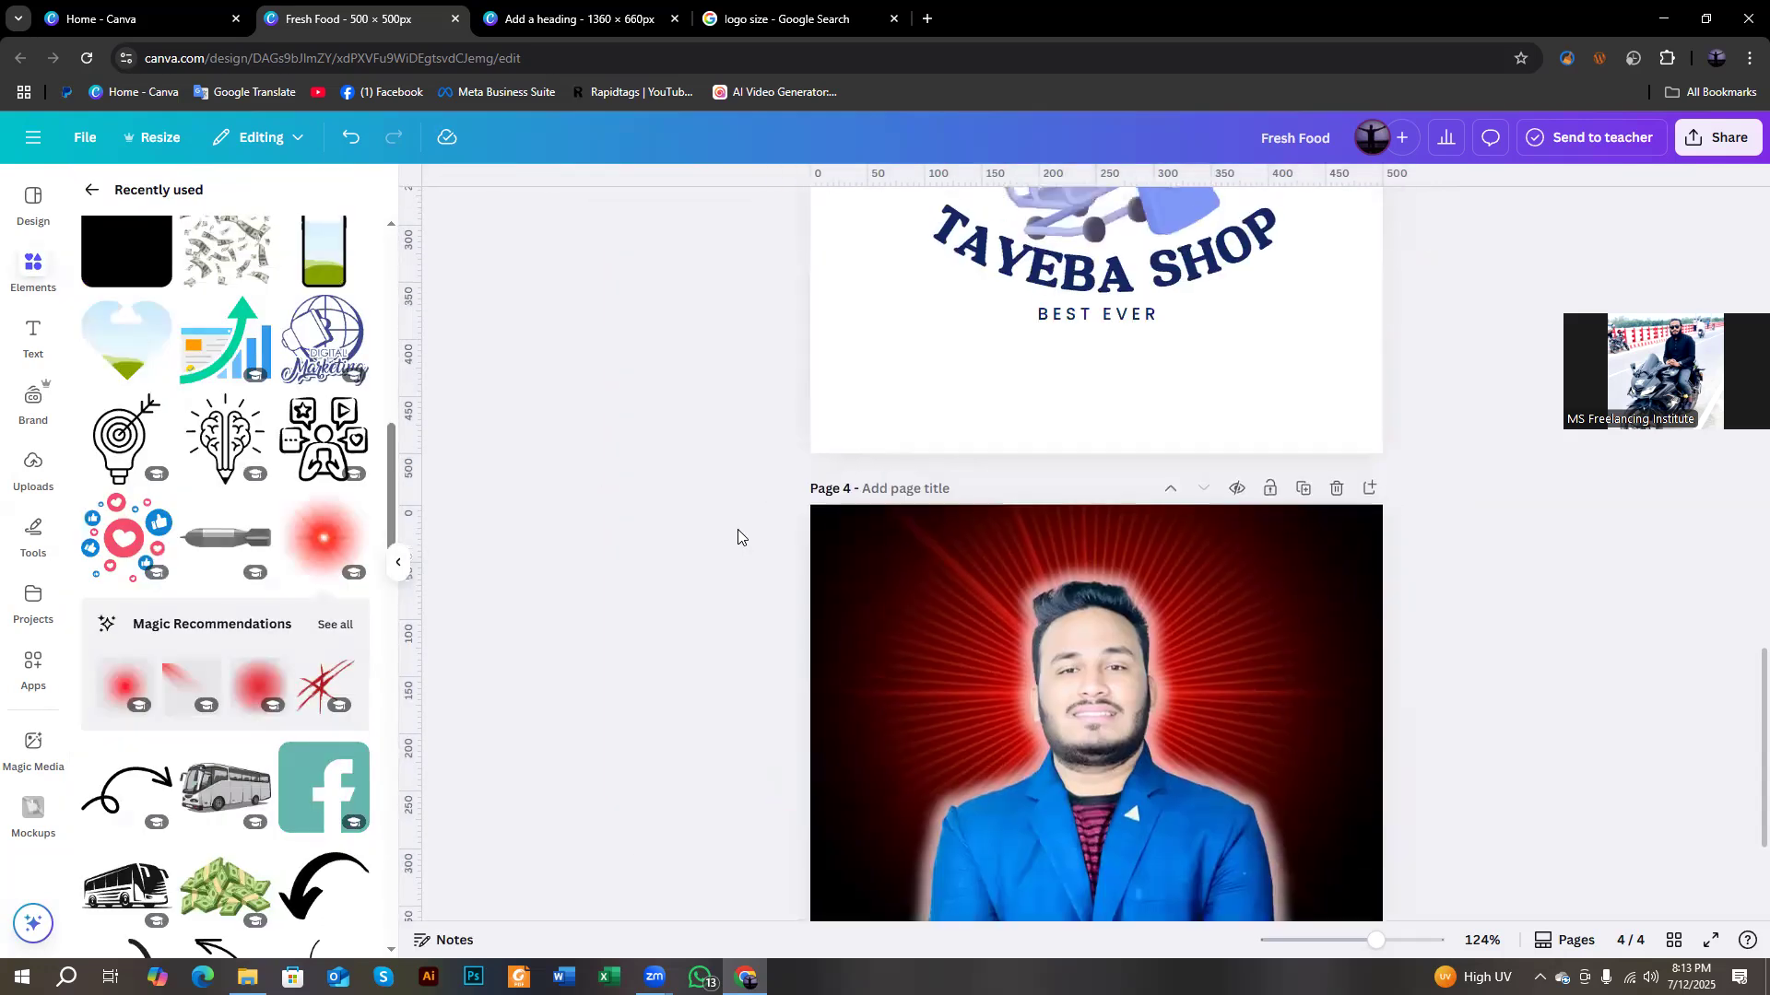
scroll(735, 534, "up", 4)
scroll(733, 558, "down", 10)
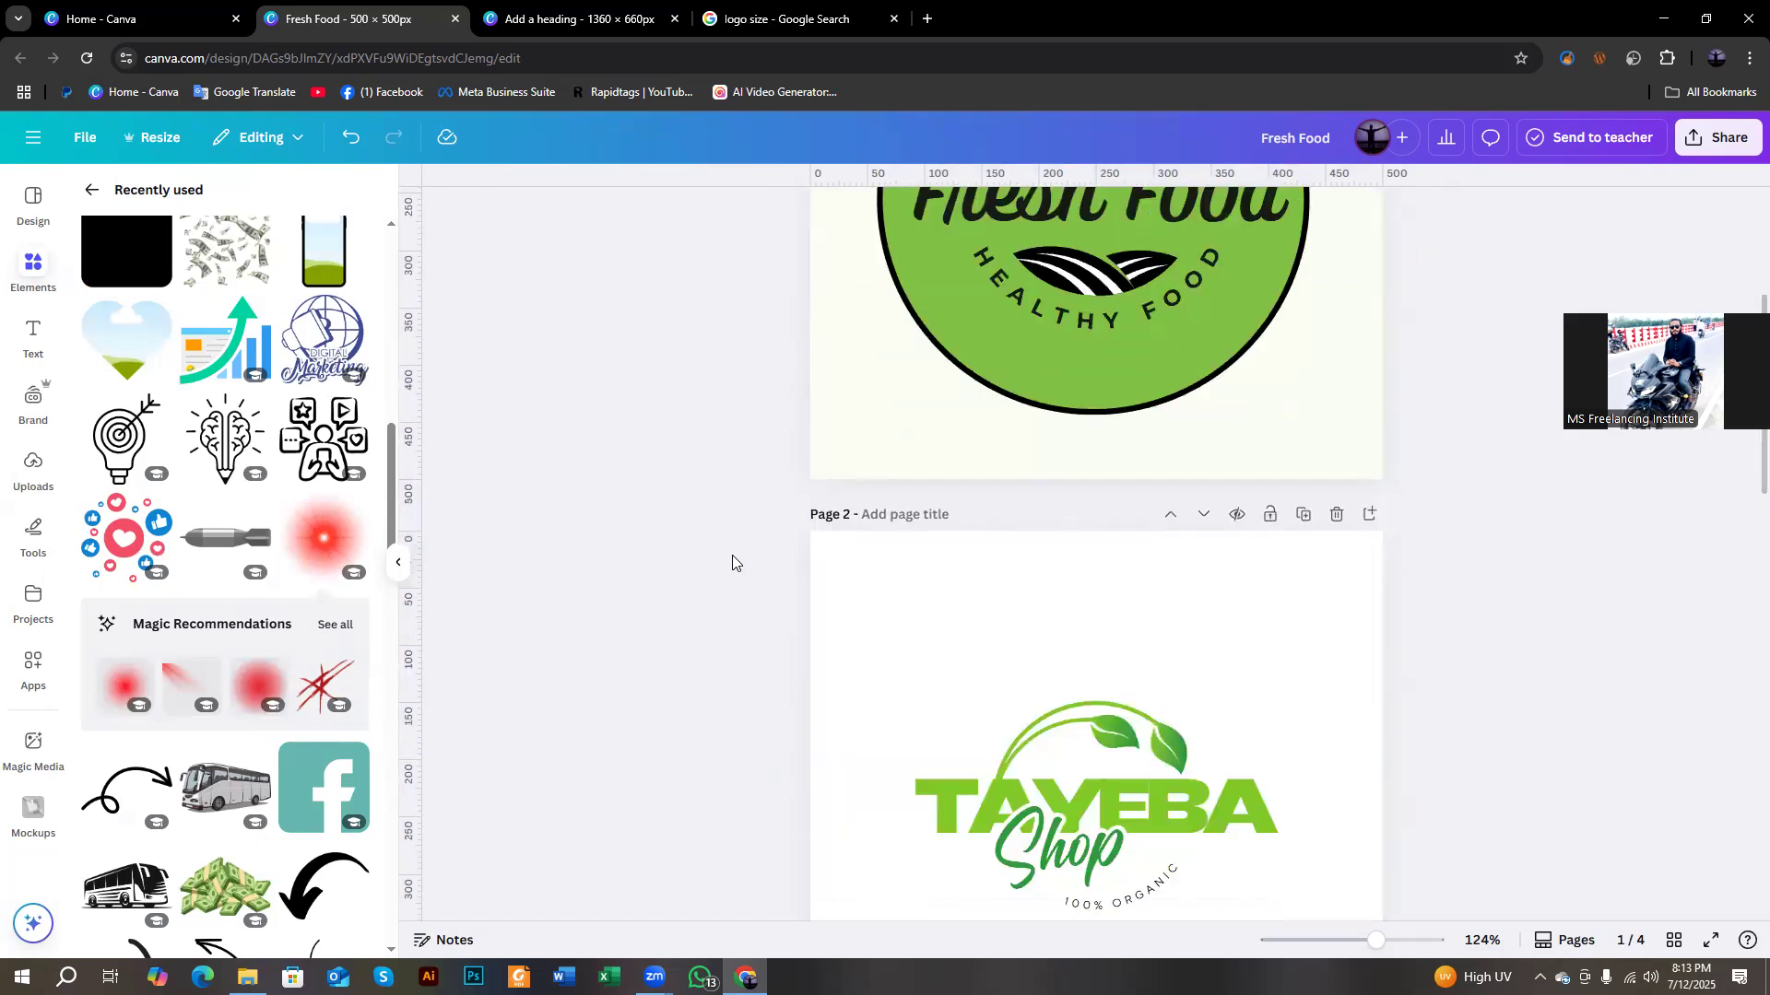
left_click(530, 11)
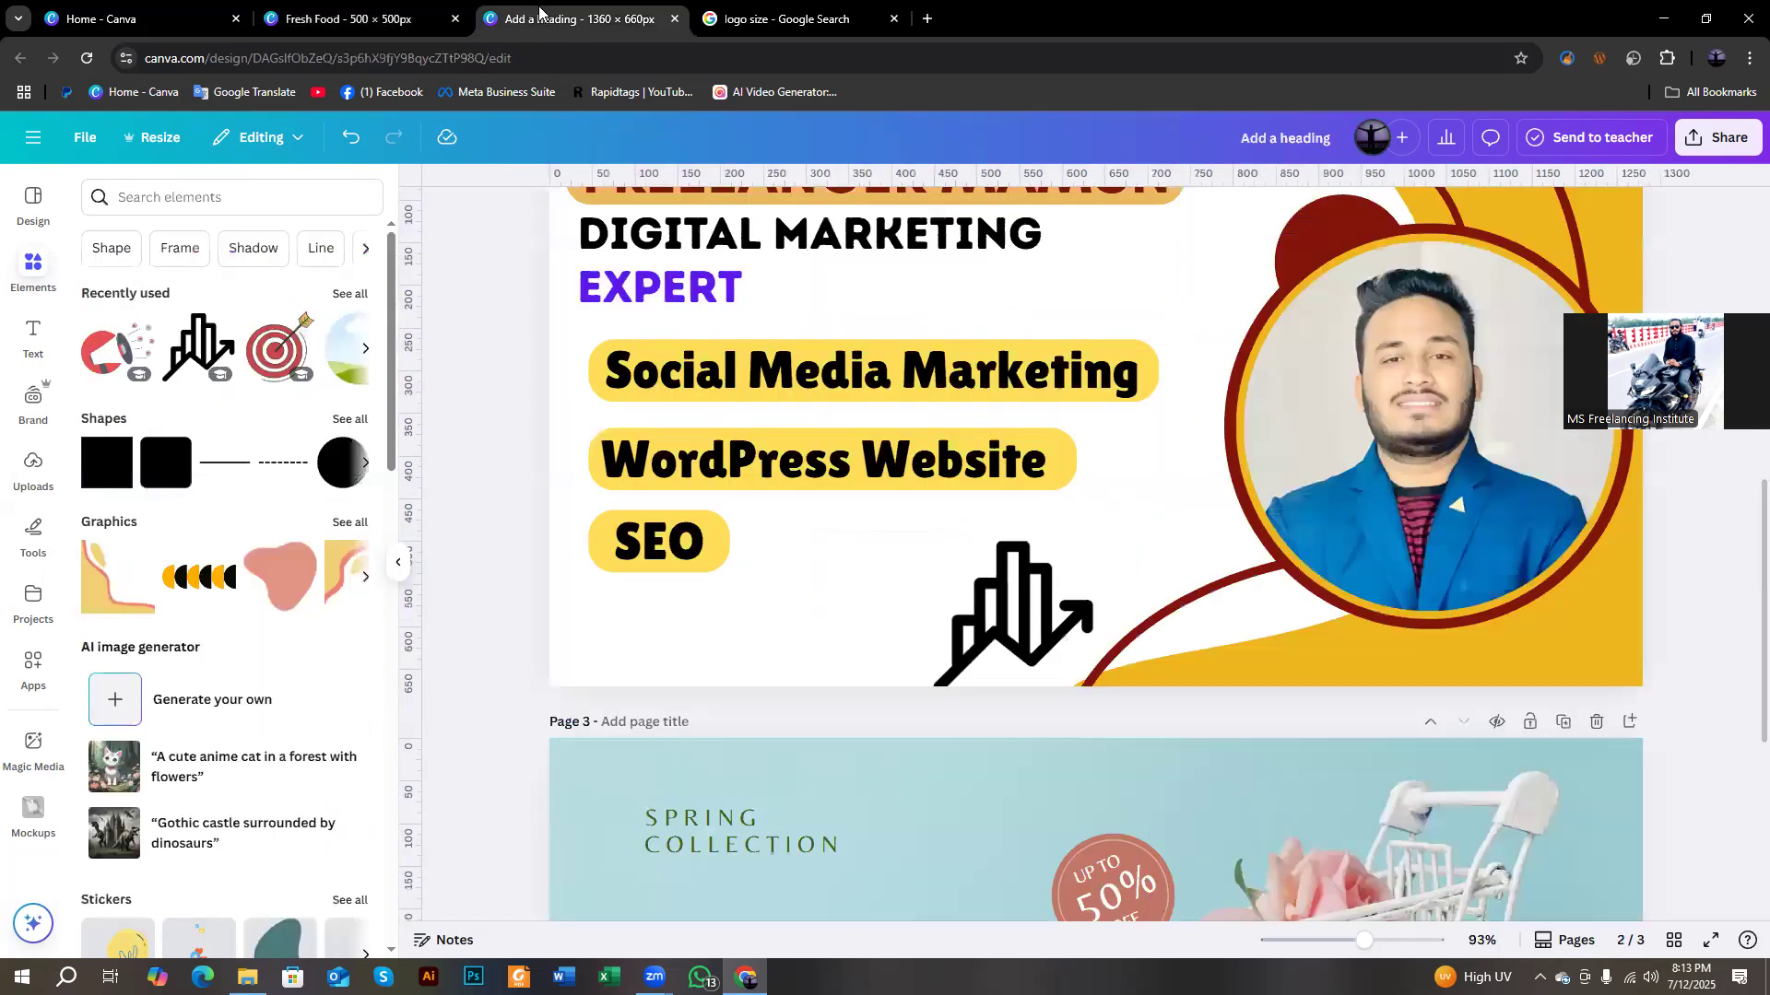
scroll(1336, 802, "down", 4)
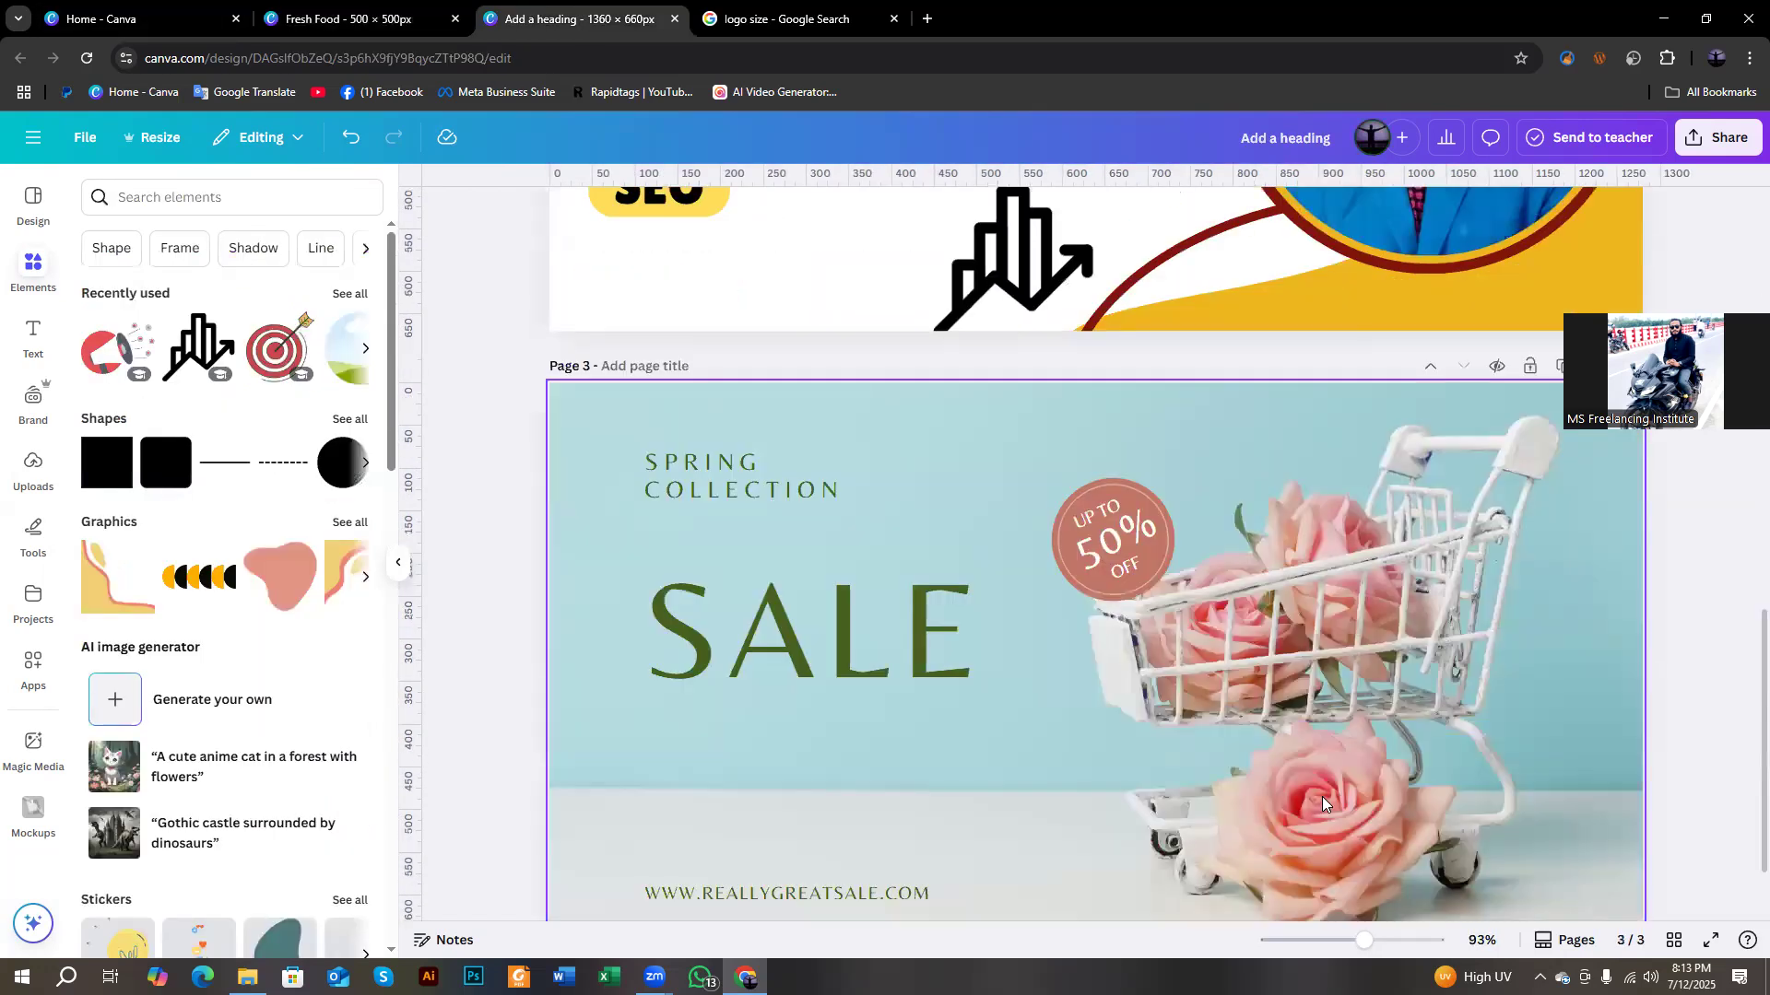
scroll(1322, 800, "up", 13)
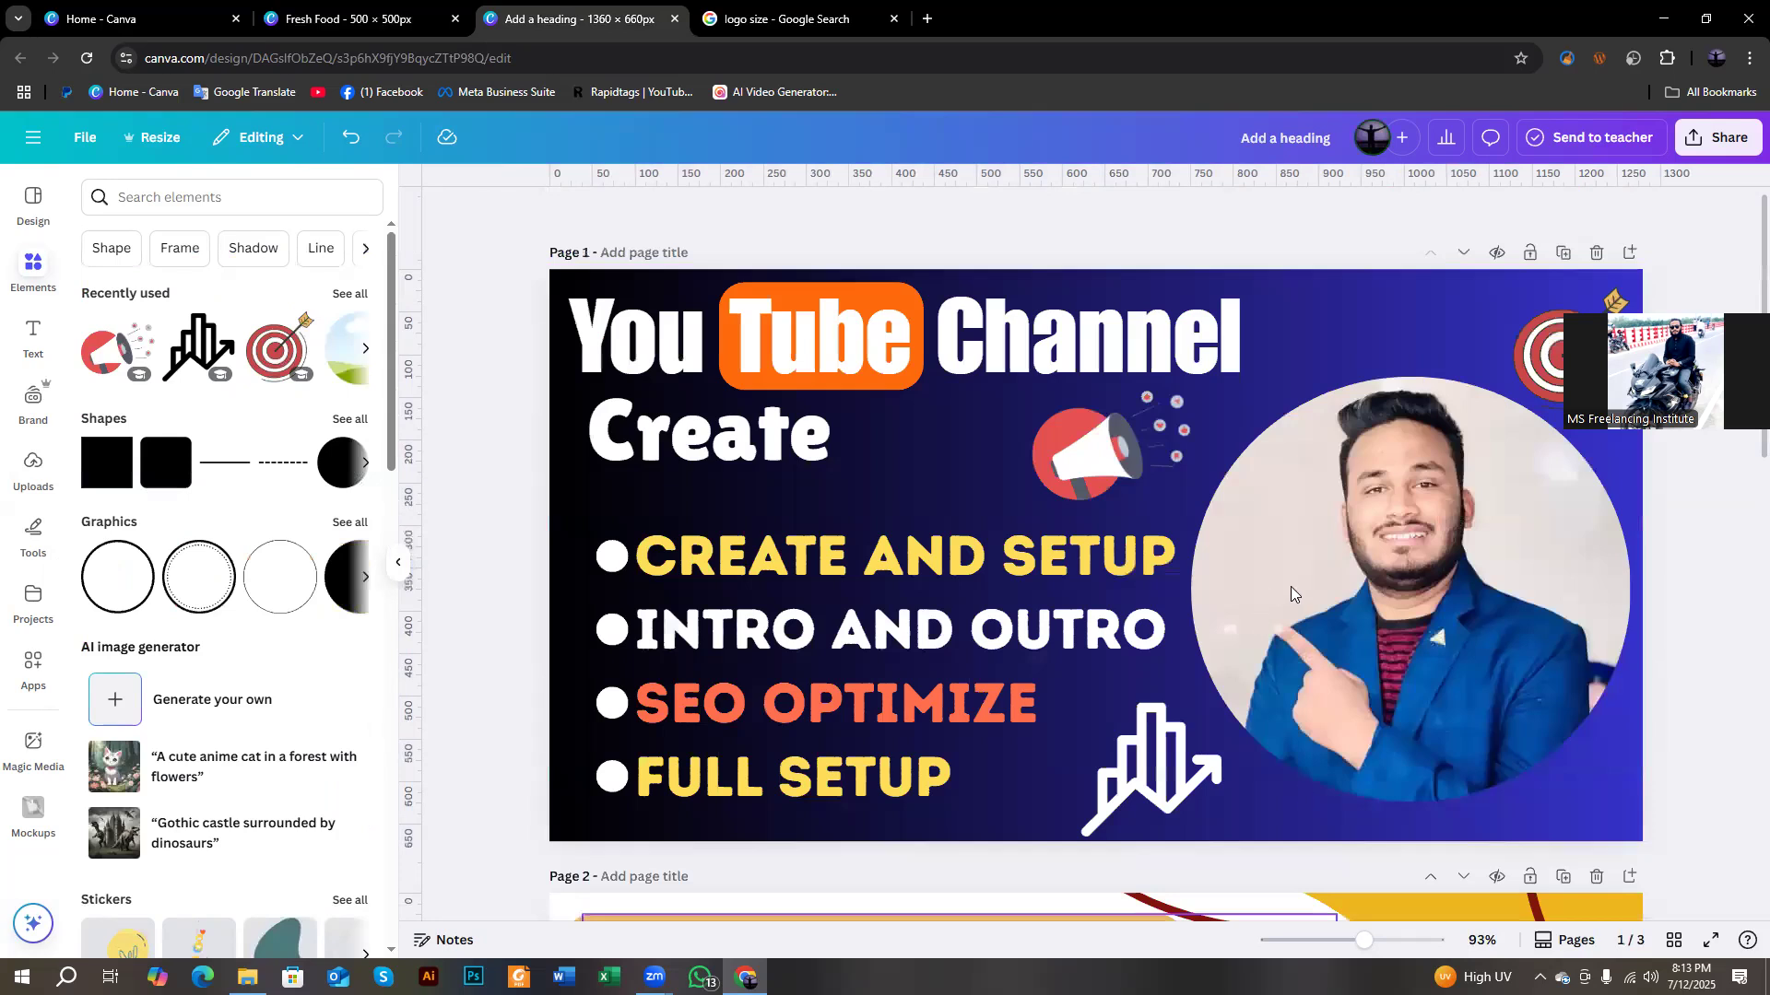
scroll(1291, 593, "down", 8)
scroll(1279, 642, "up", 2)
Delete the framed portrait, dark red circles and yellow wave graphics from the digital marketing banner on page 2.
left_click(1280, 641)
key("Delete")
key("Delete")
left_click(1279, 642)
key("Delete")
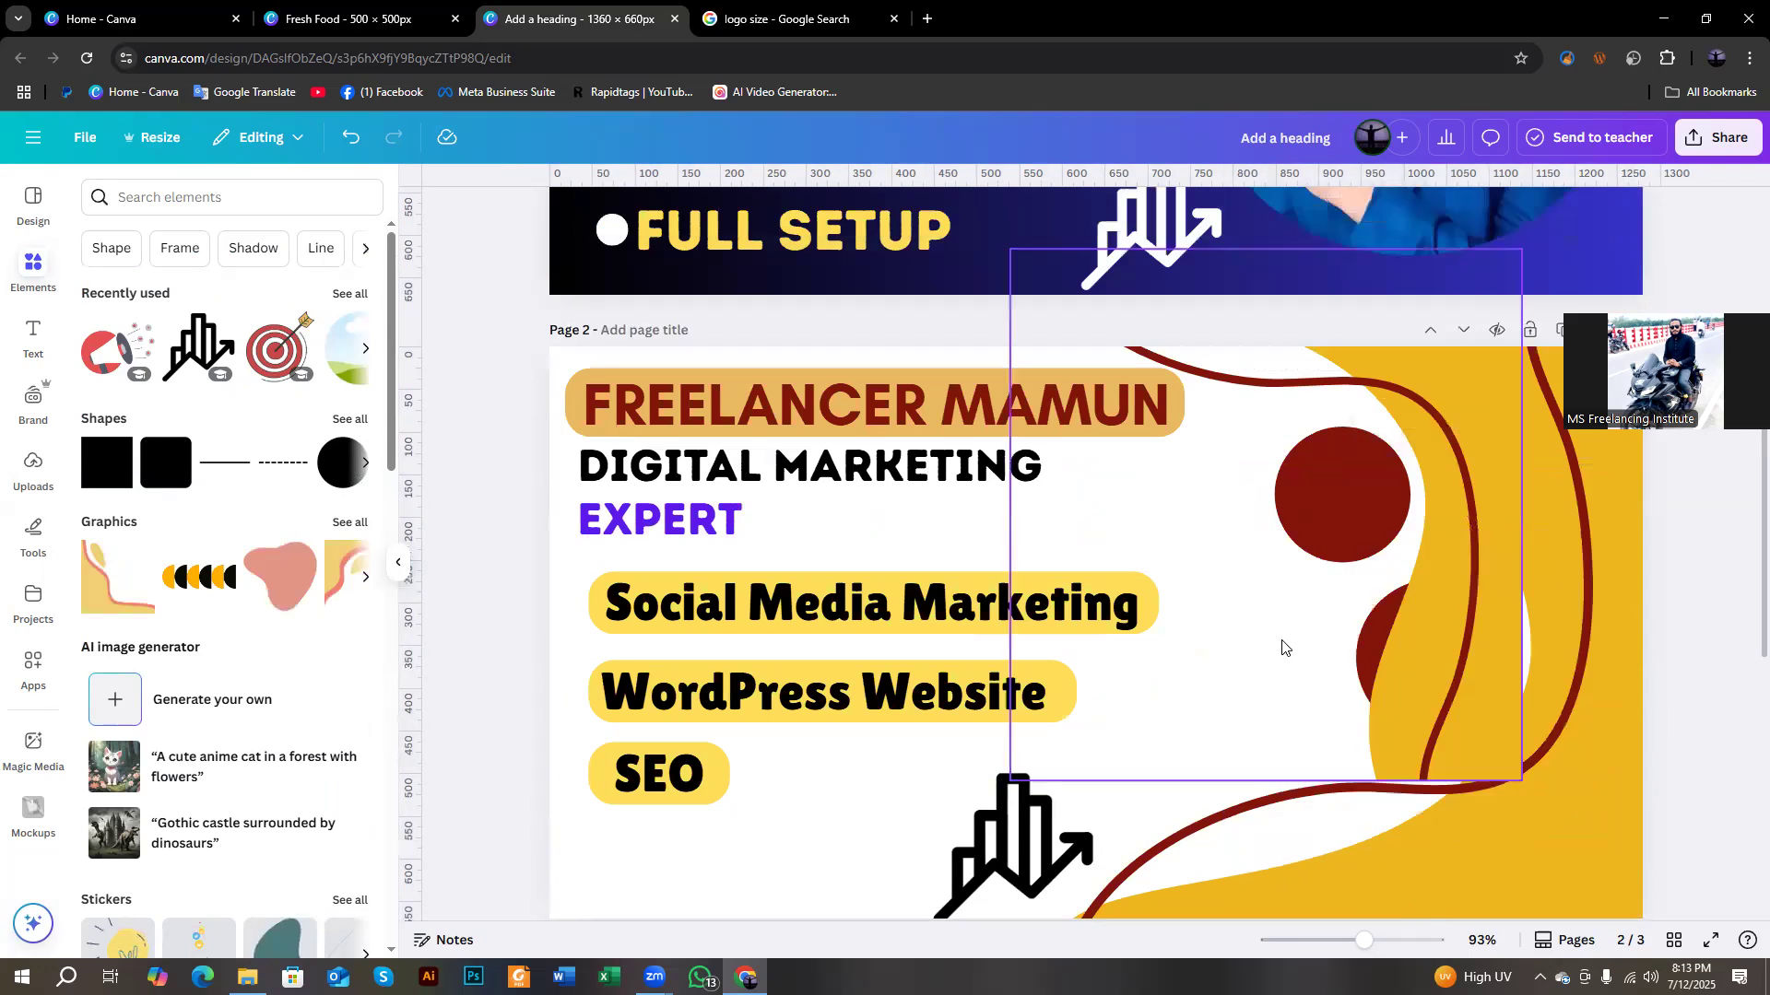
left_click(1281, 641)
key("Delete")
left_click(1382, 626)
key("Delete")
Switch to the Fresh Food design and copy the portrait together with the red light burst from page 4.
left_click(275, 7)
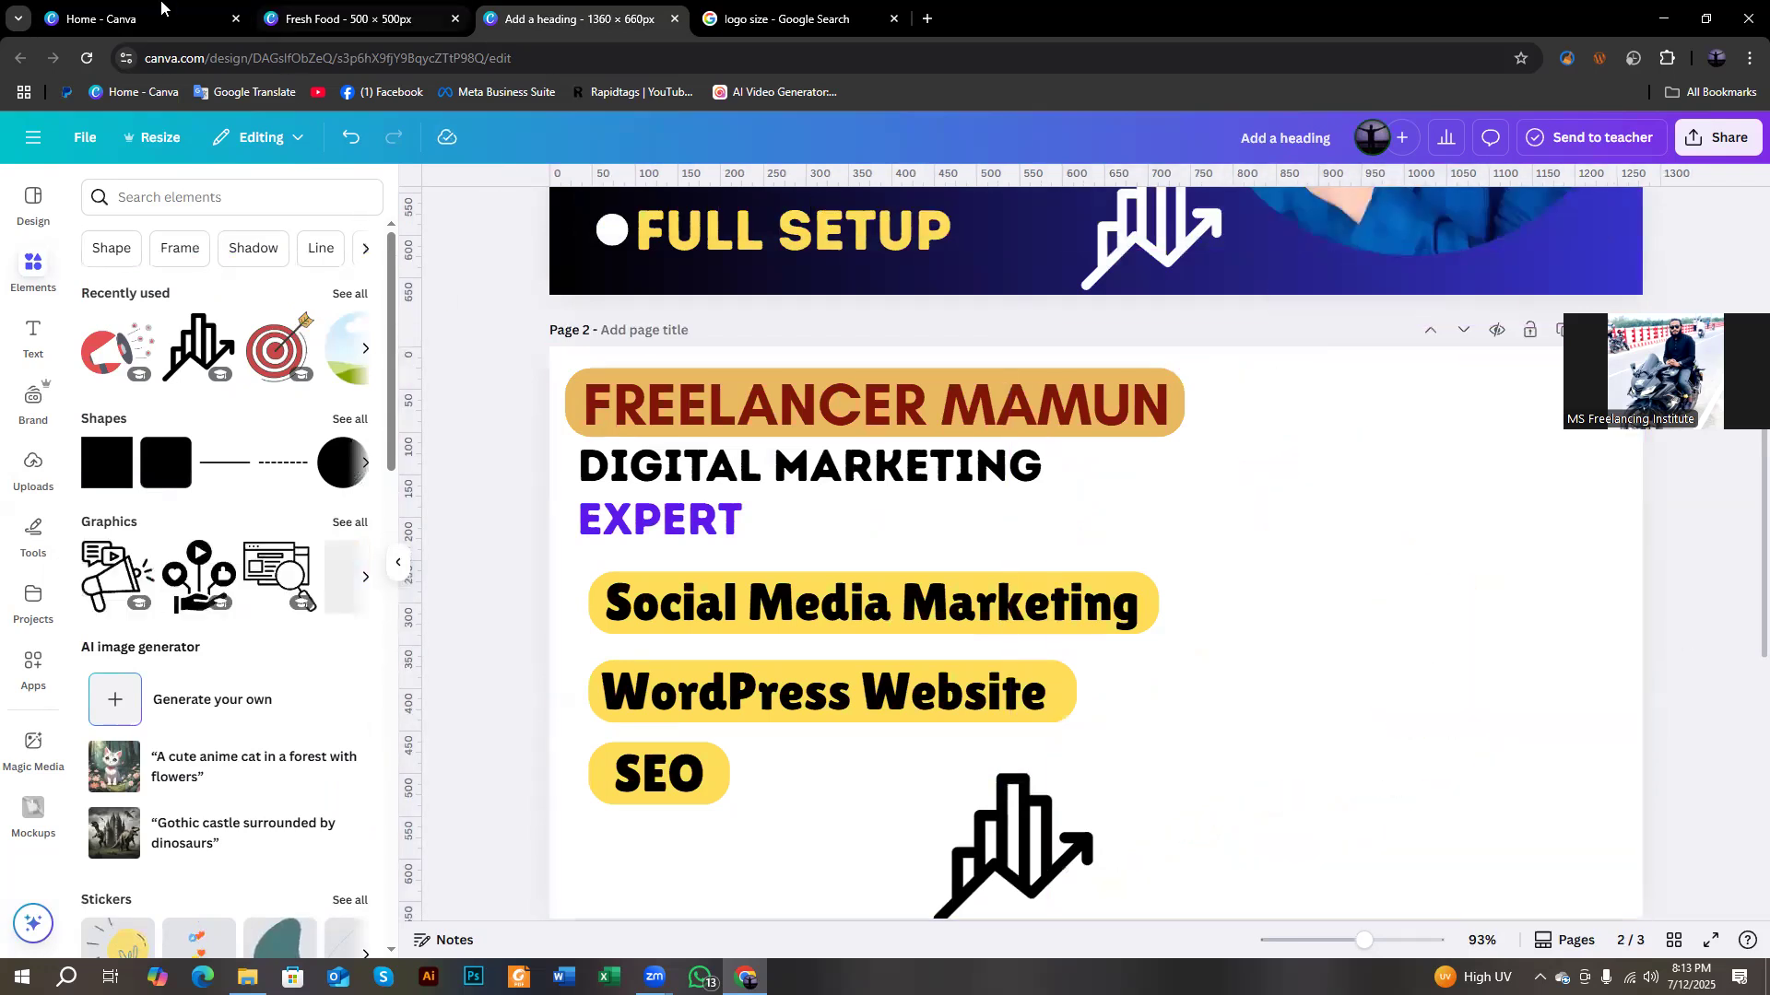
left_click(142, 7)
key("ctrl+Tab")
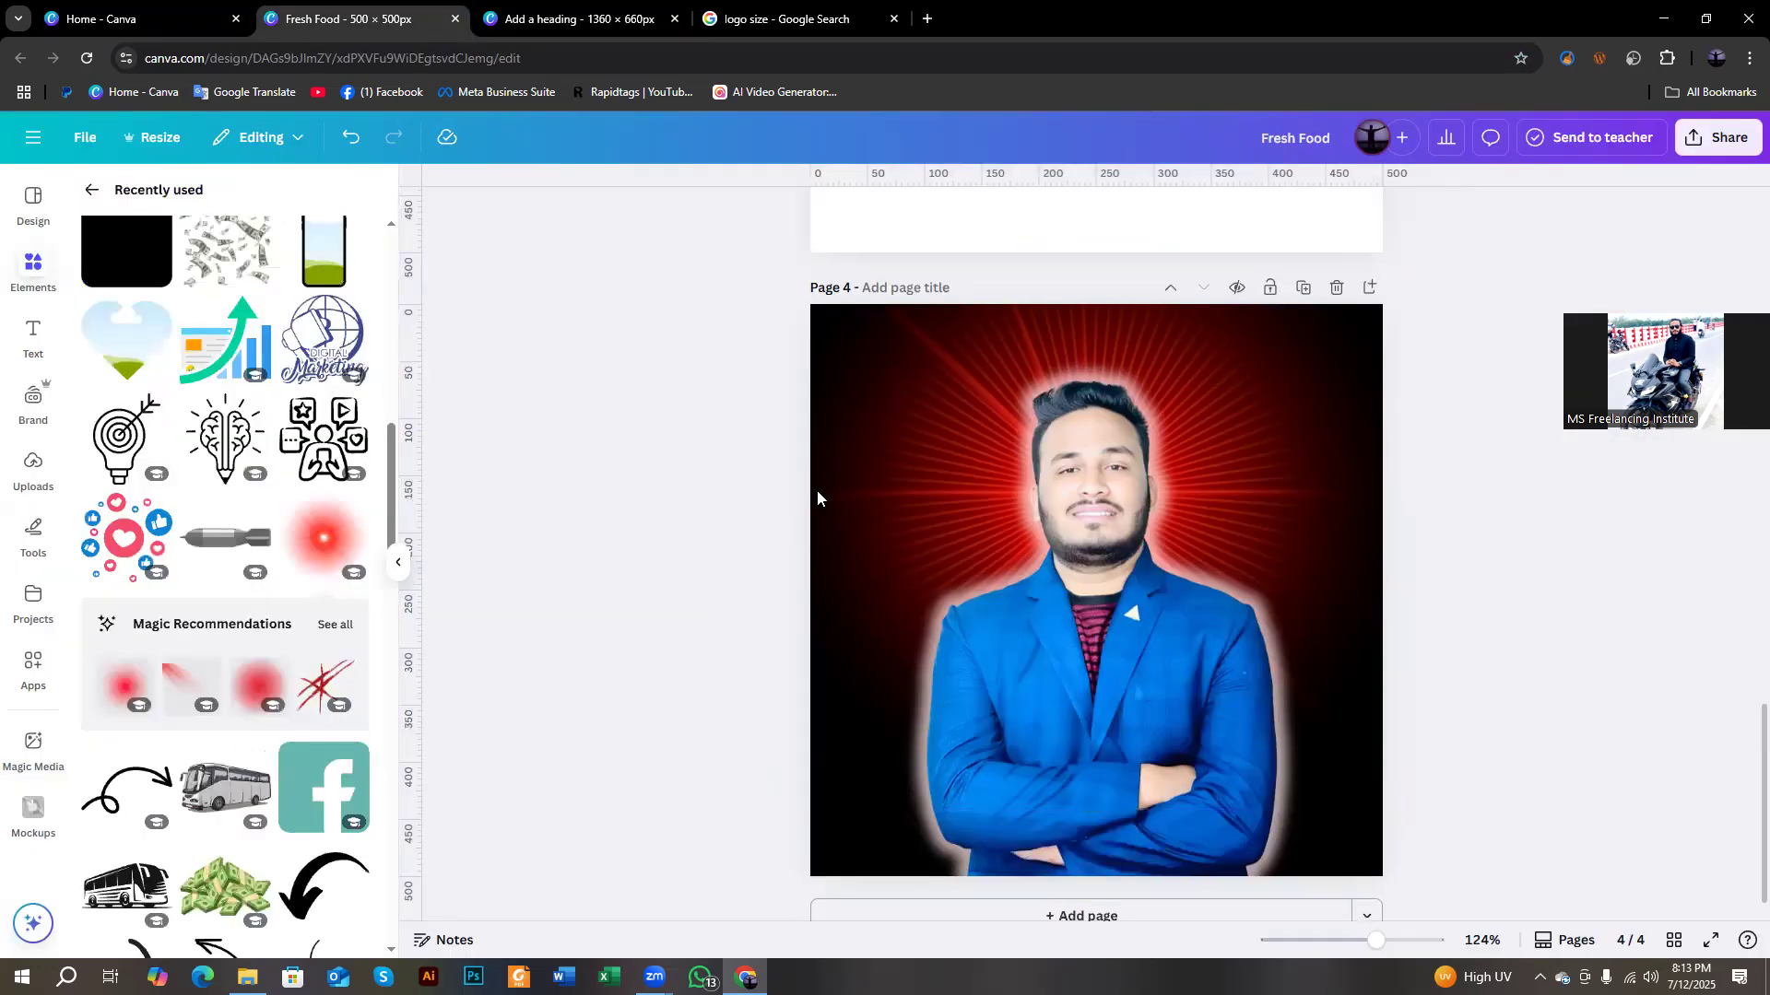
left_click(817, 491)
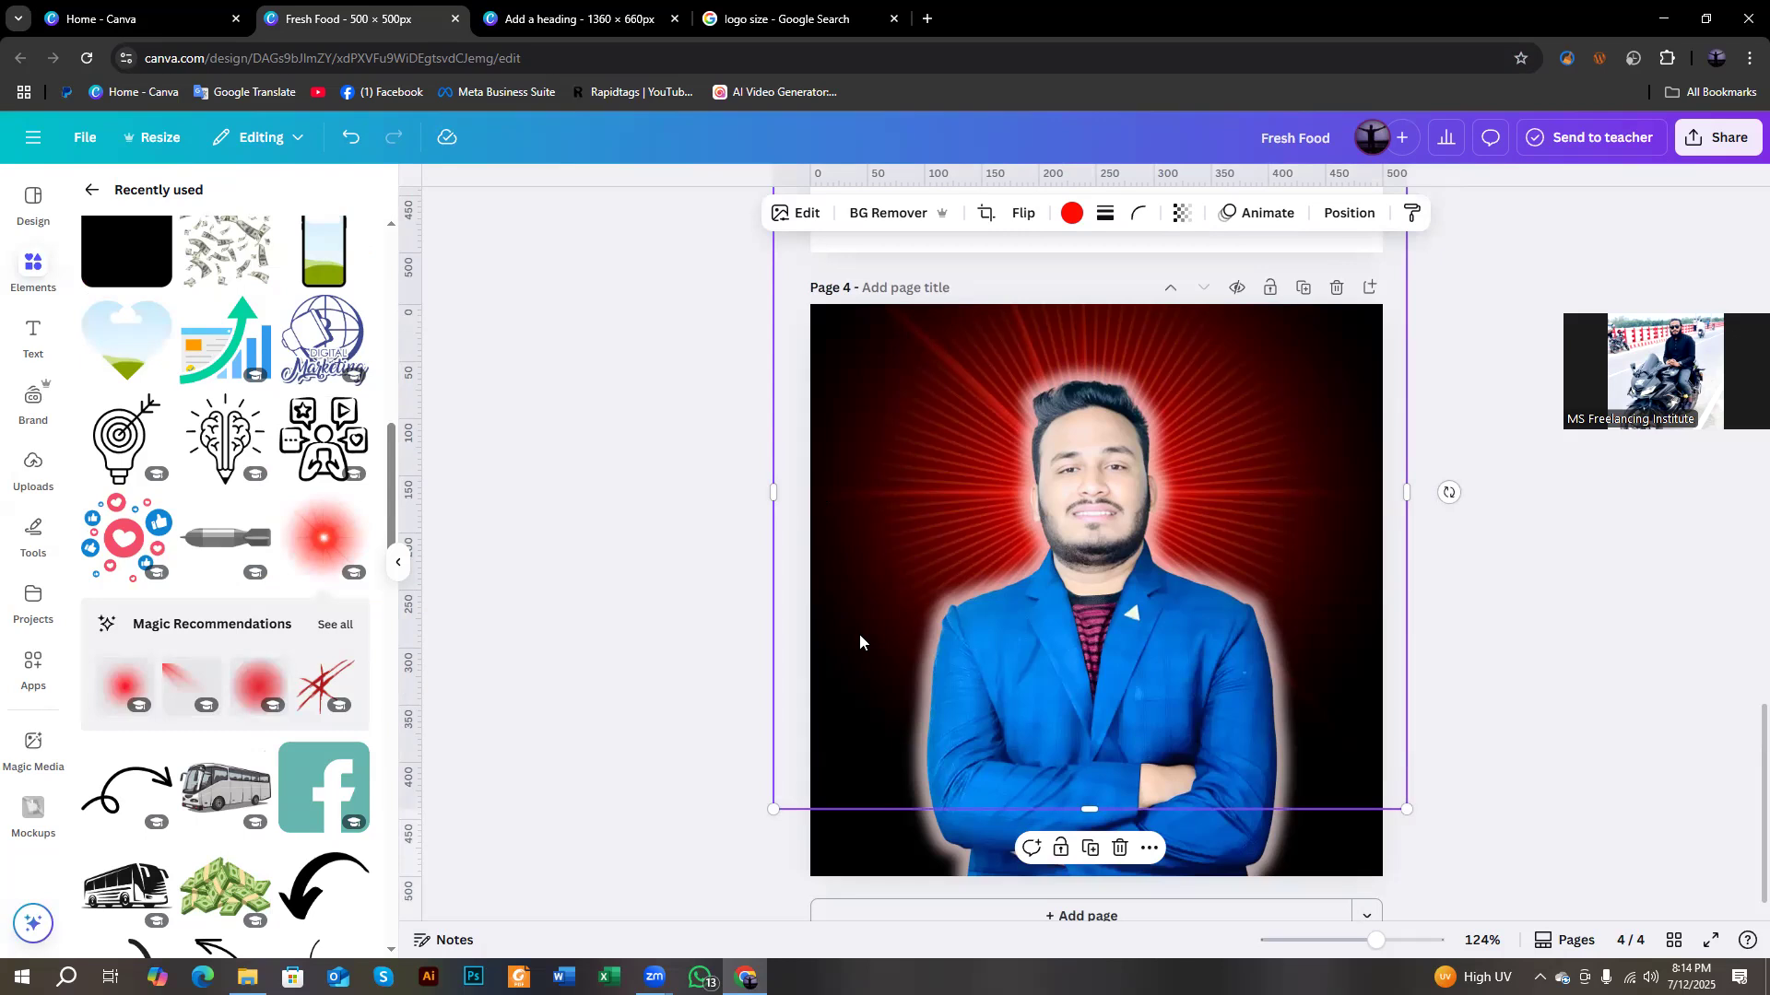
key("ctrl+a")
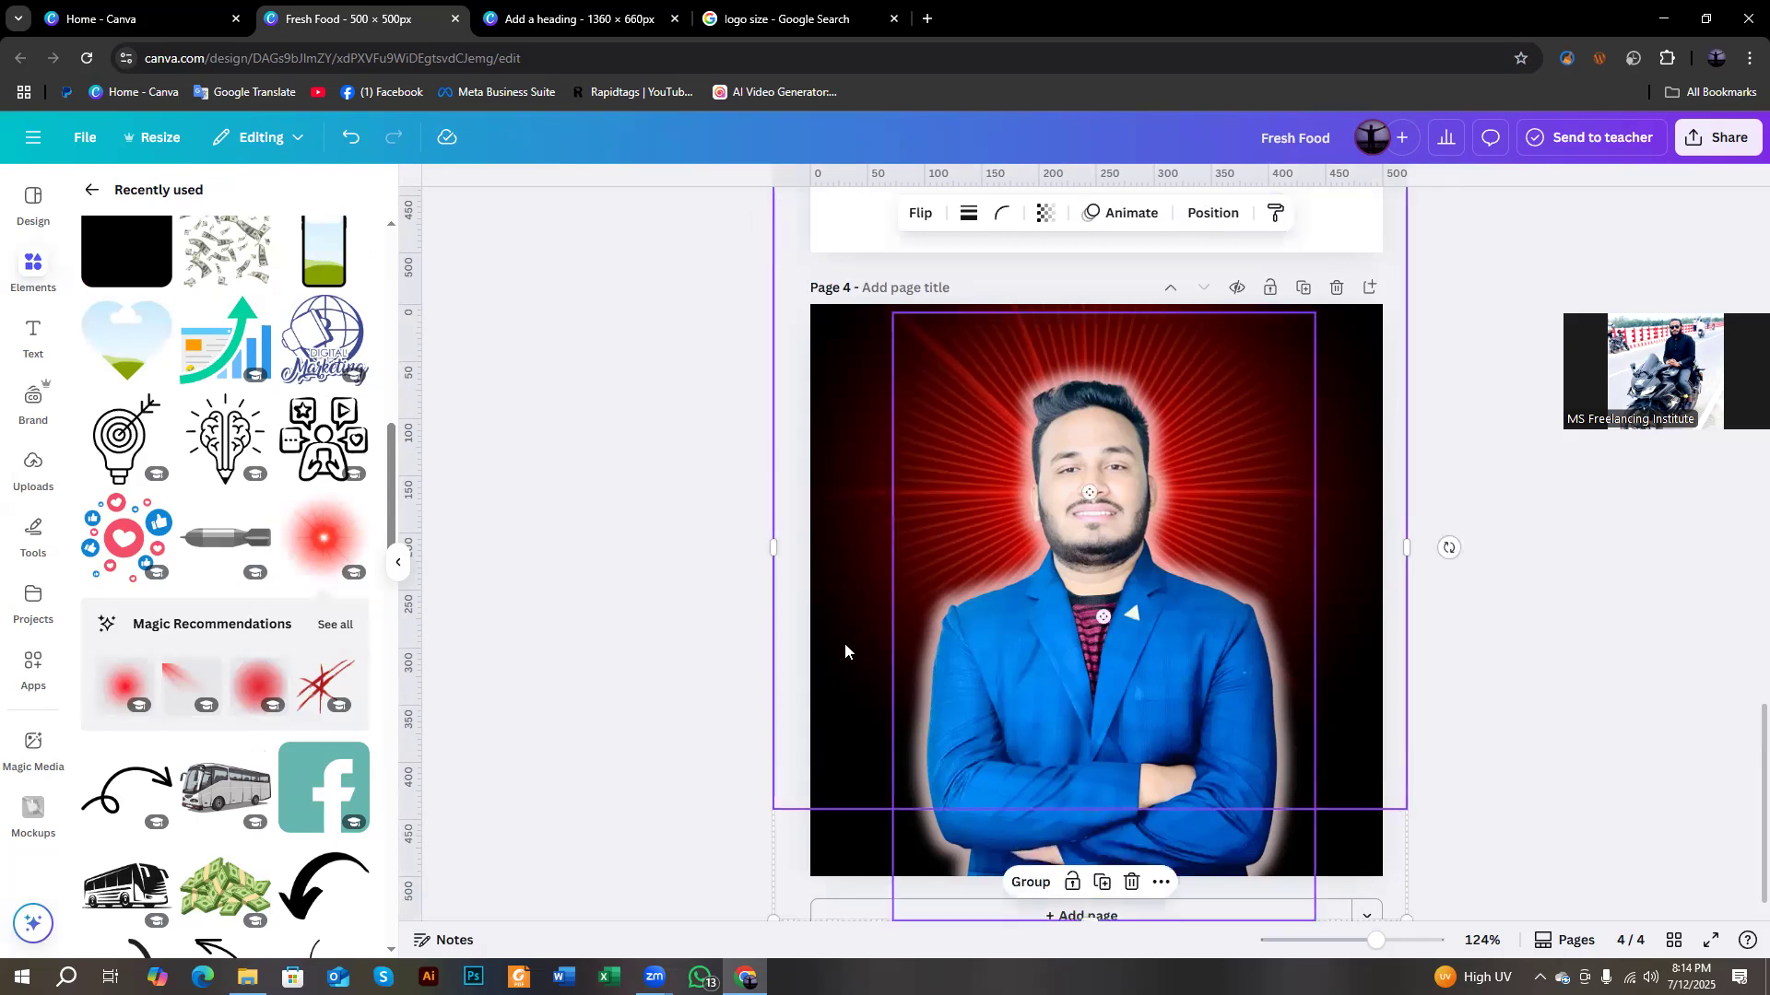
Return to the "Add a heading" design and paste the portrait with its red light burst onto page 2.
left_click(158, 24)
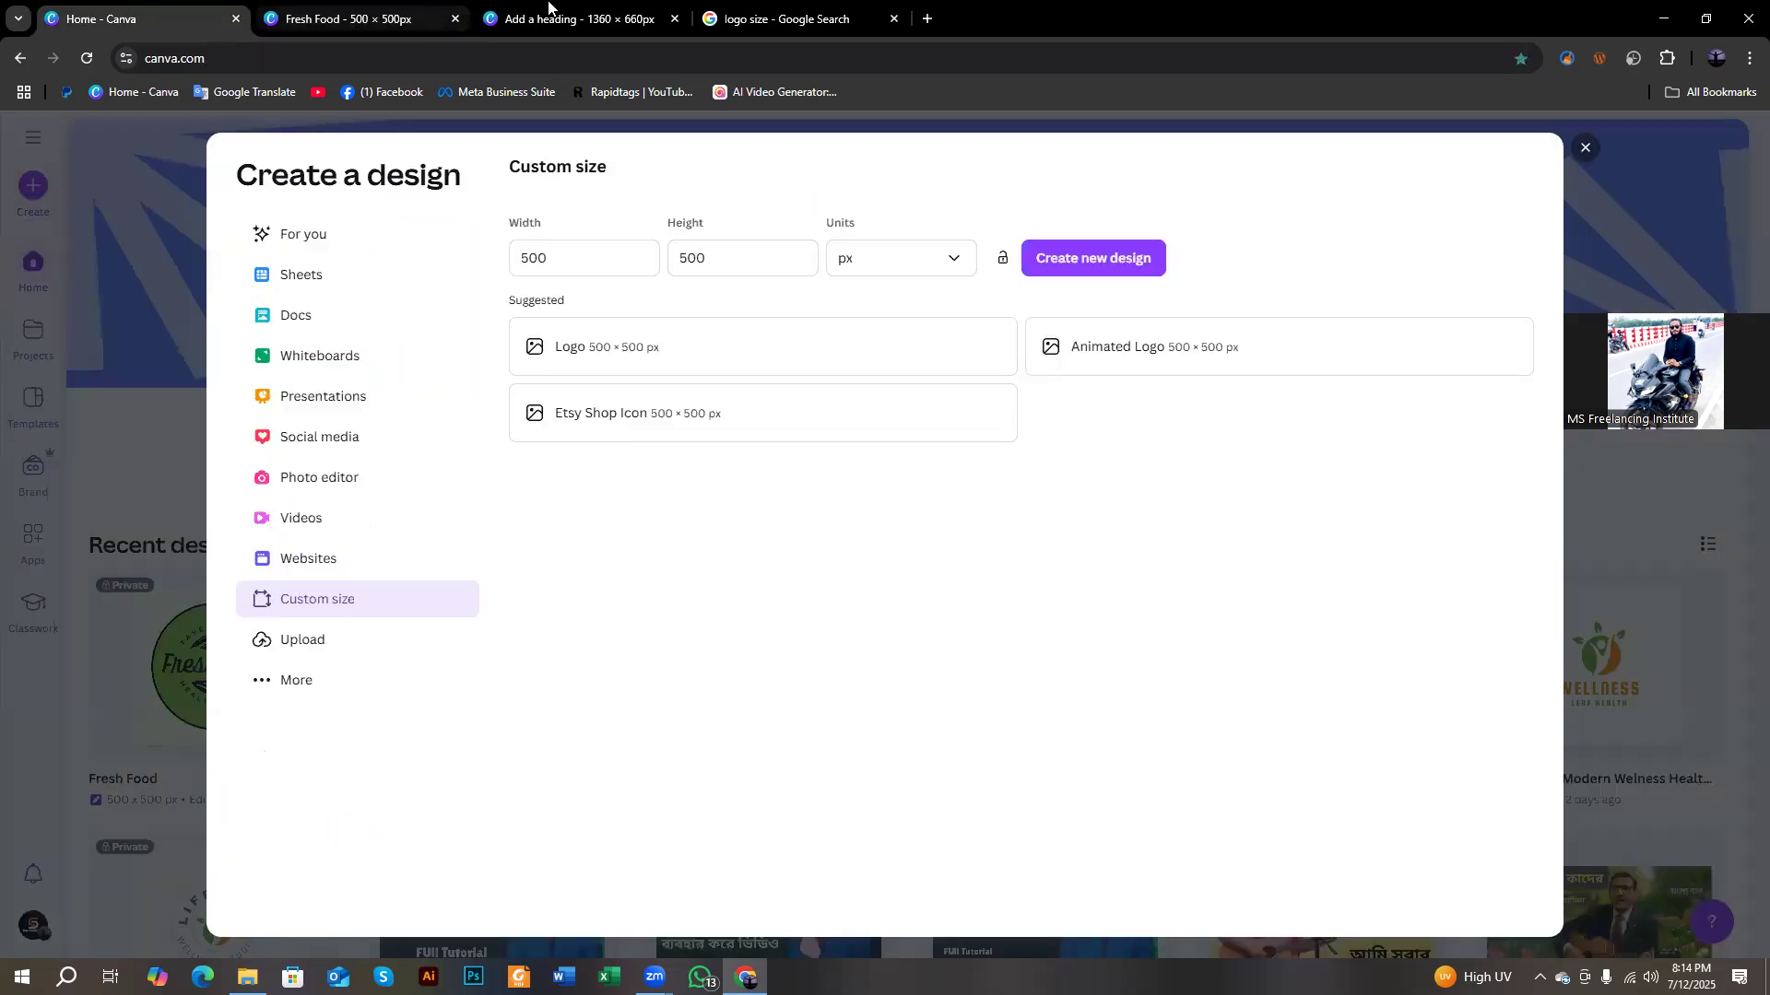
left_click(548, 17)
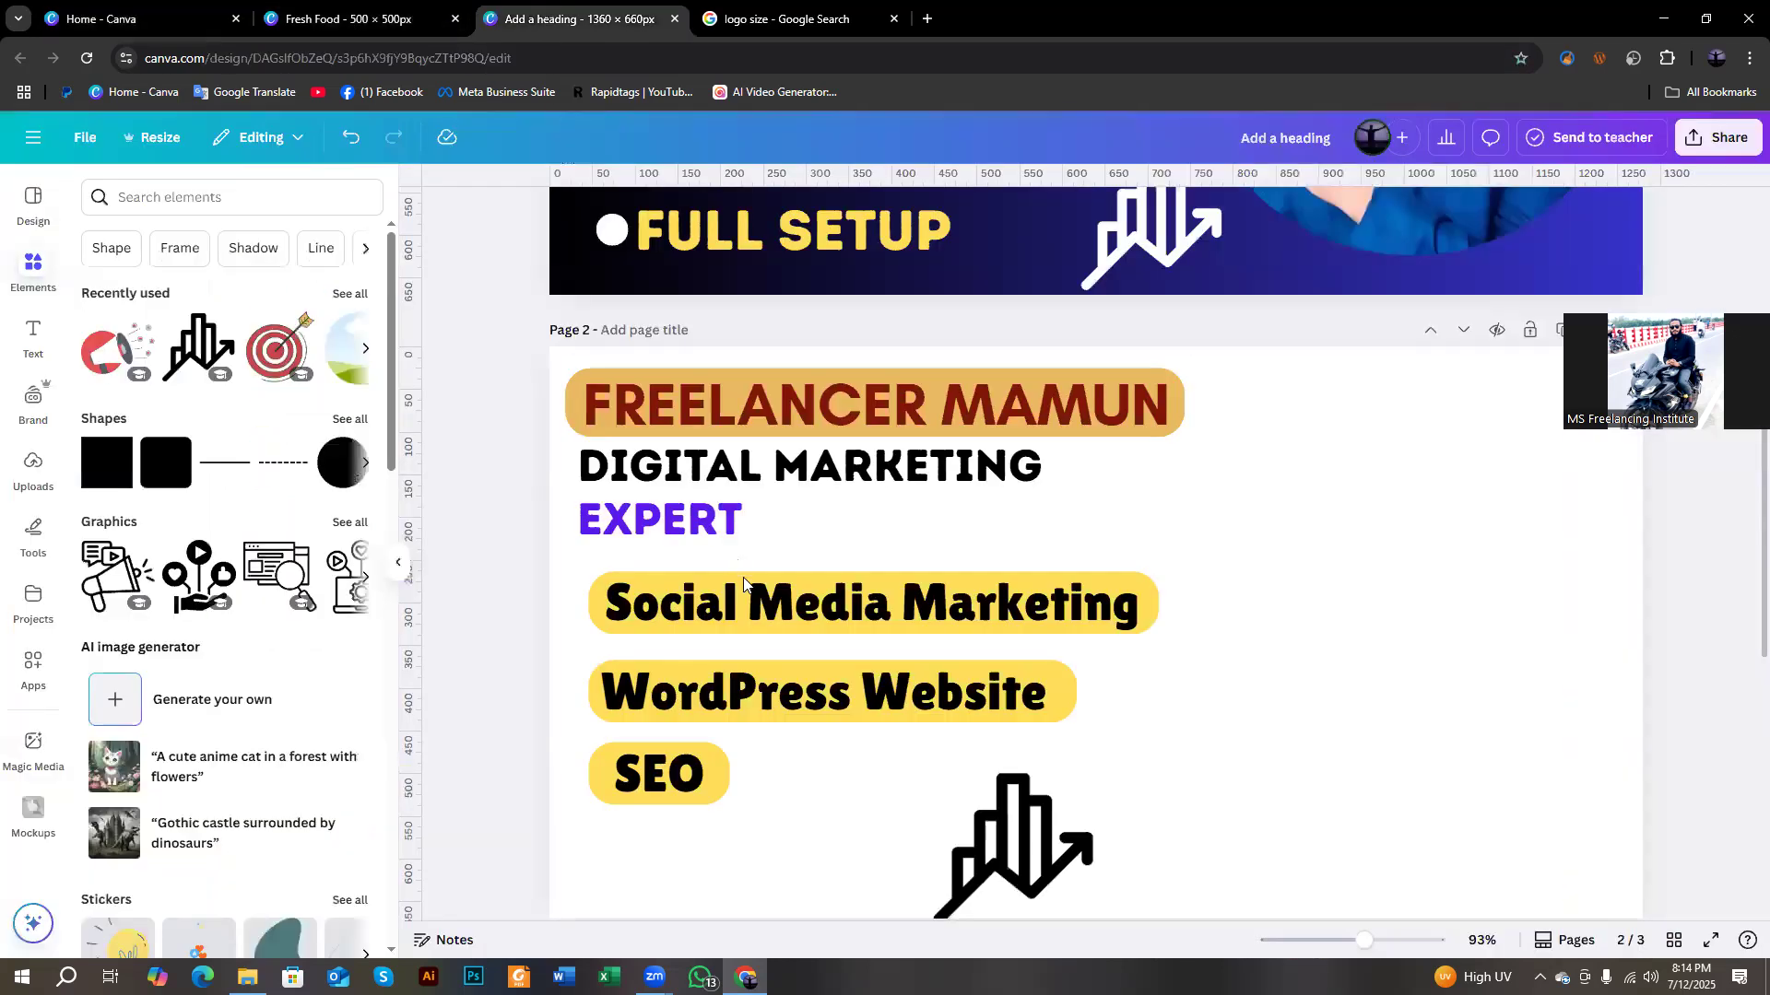
left_click(1391, 638)
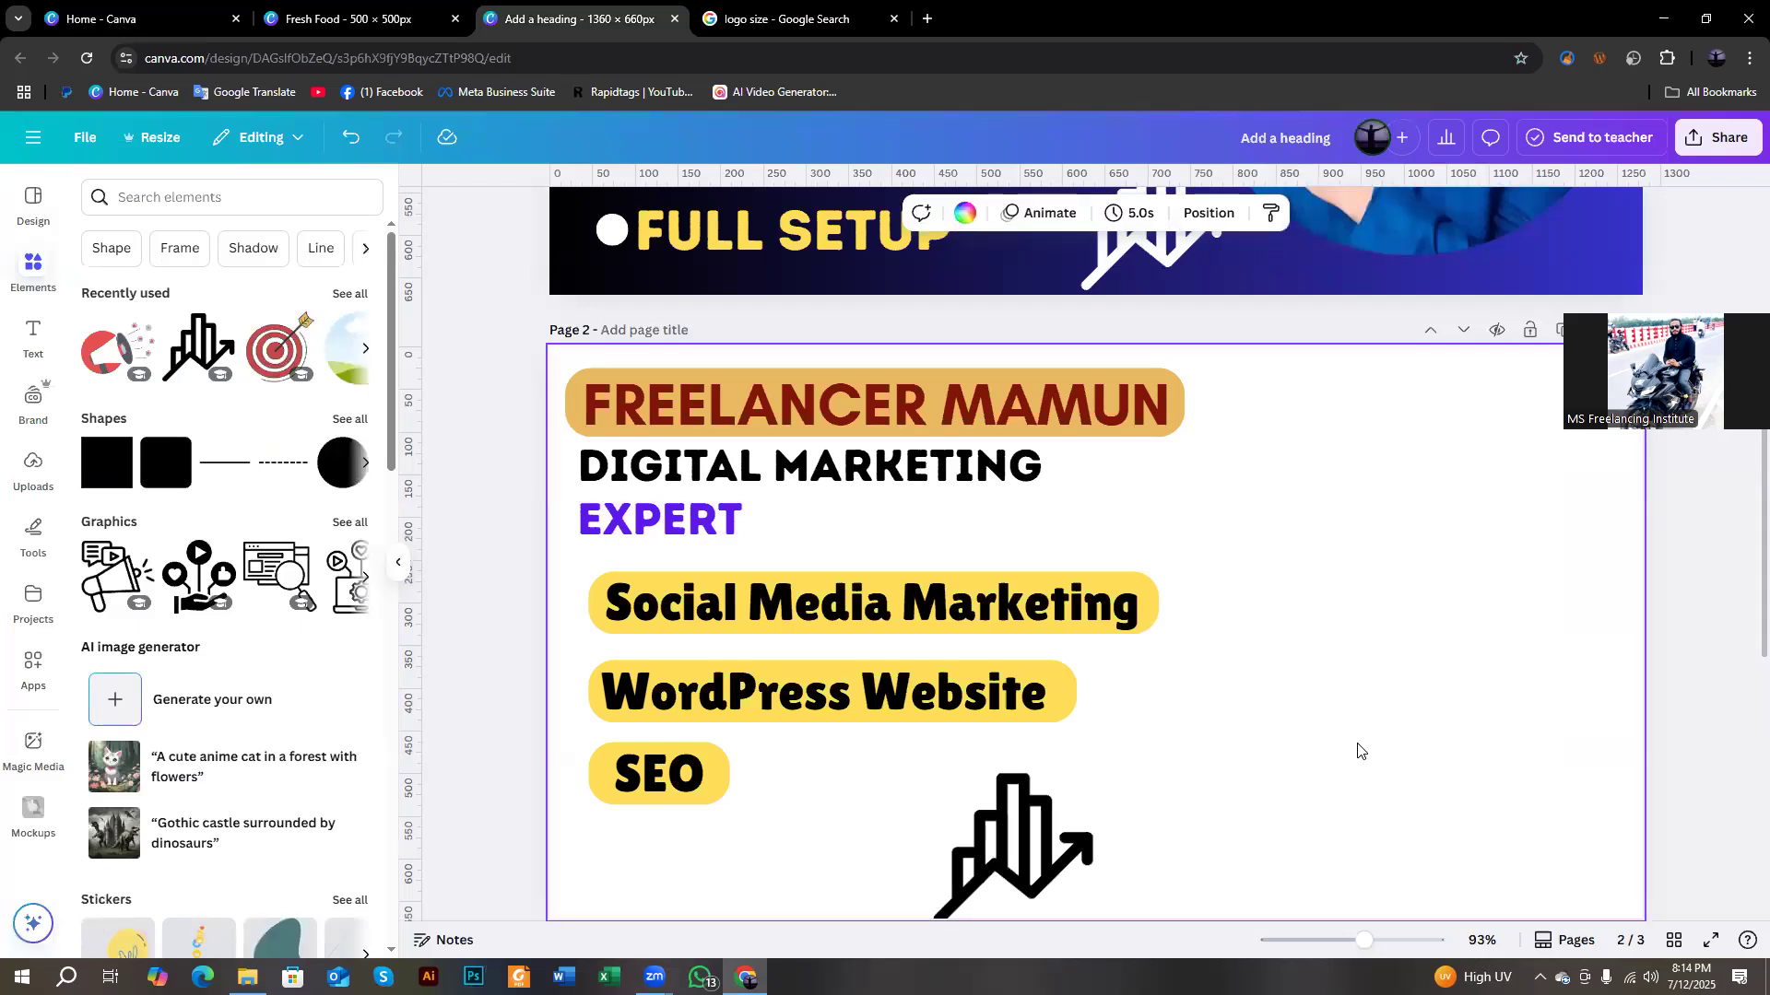
scroll(1342, 698, "down", 2)
key("ctrl+v")
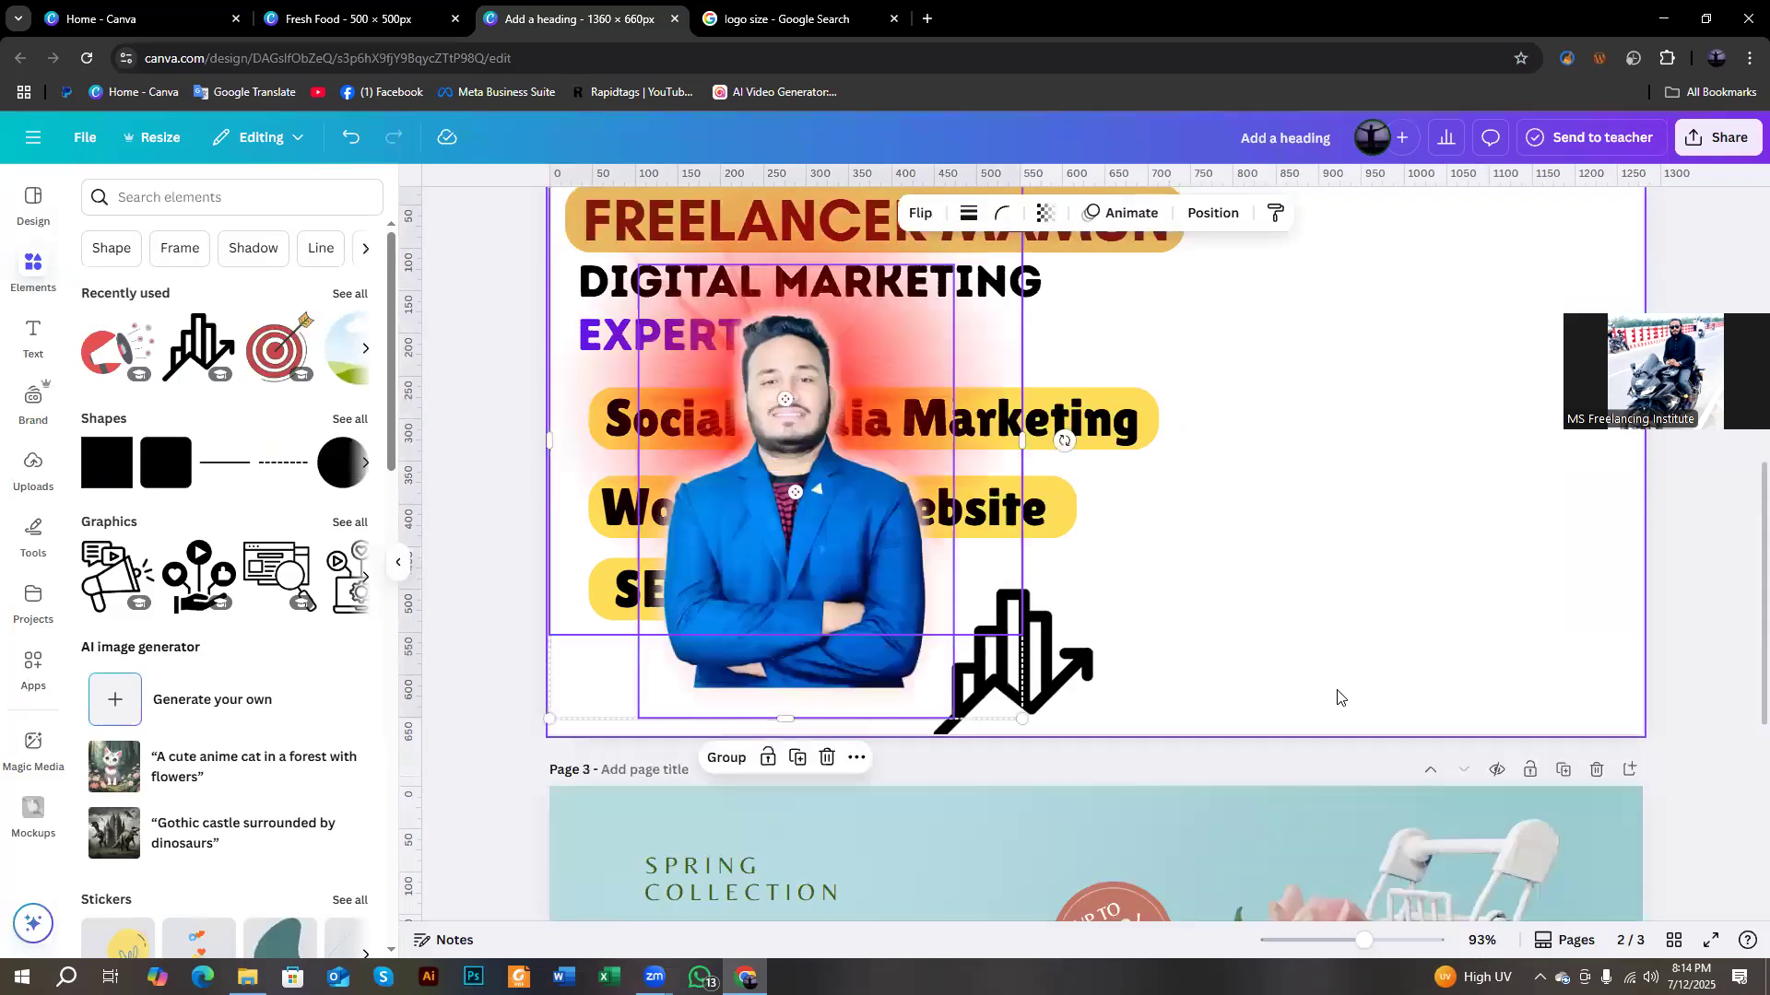
Enlarge the pasted portrait and light burst together and place them on the right side of the page 2 banner, beside the text.
left_click_drag(793, 553, 1393, 530)
left_click_drag(1165, 675, 964, 926)
left_click_drag(1162, 714, 1268, 647)
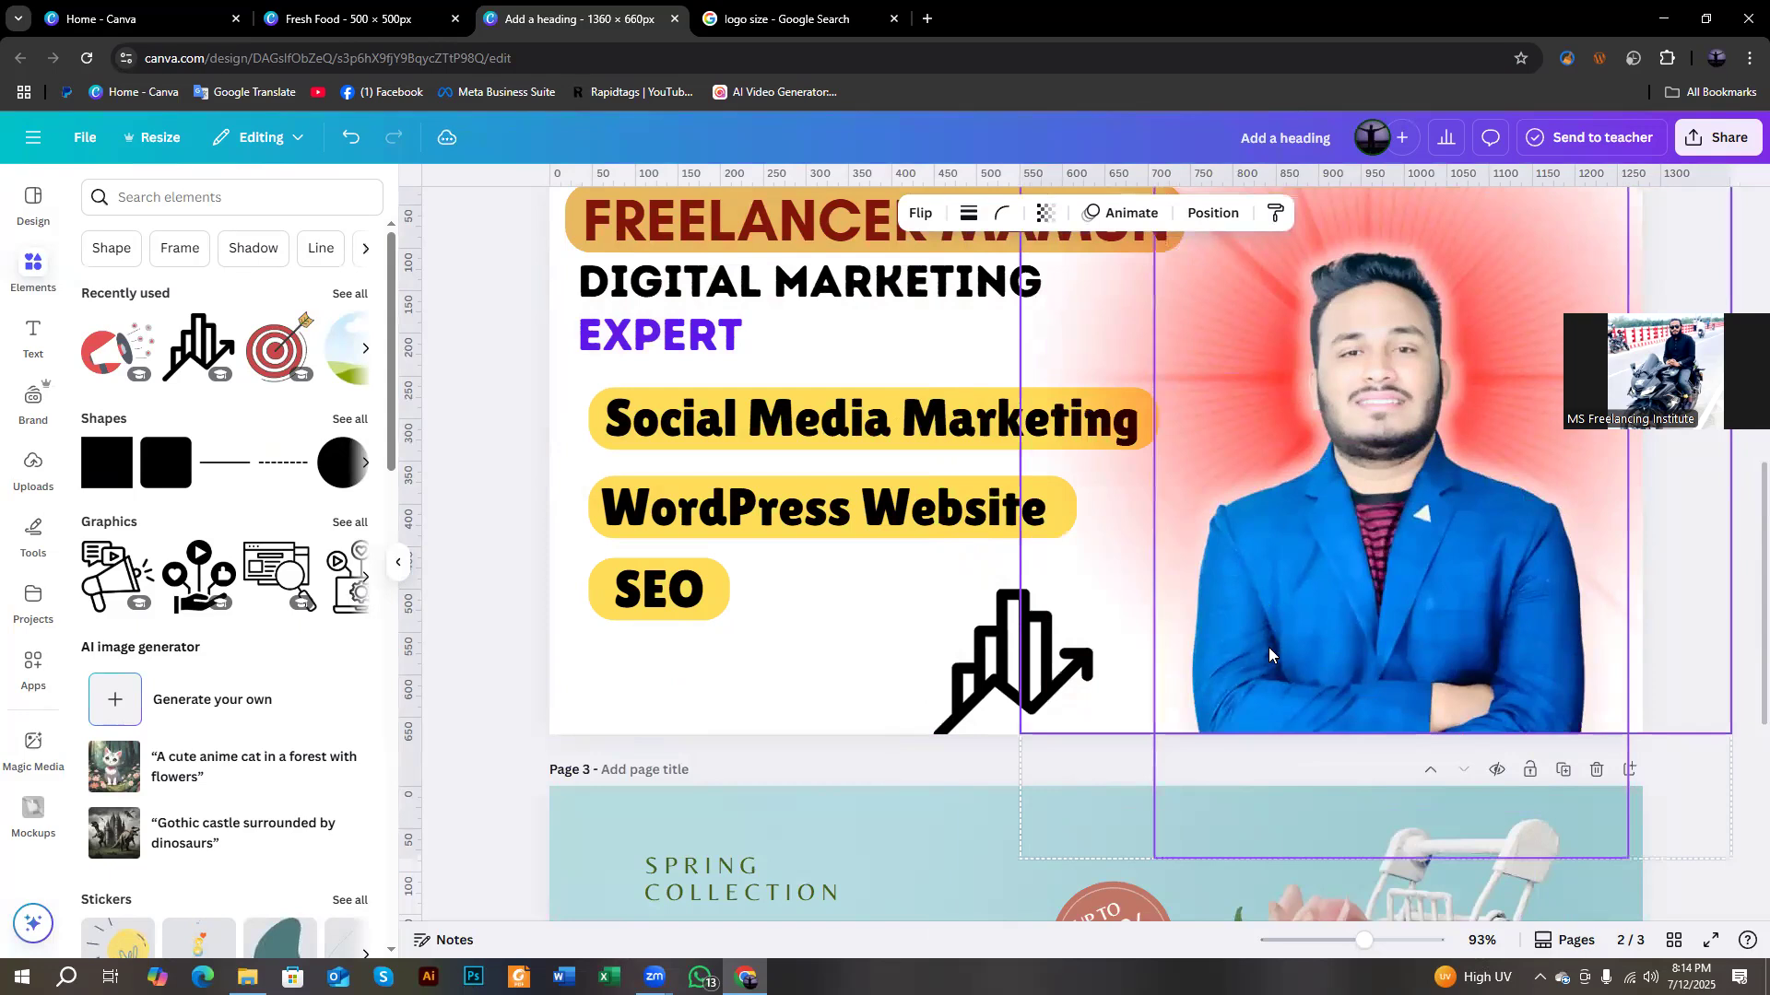
scroll(1037, 469, "up", 4)
left_click_drag(1033, 426, 1127, 535)
left_click_drag(1323, 782, 1292, 681)
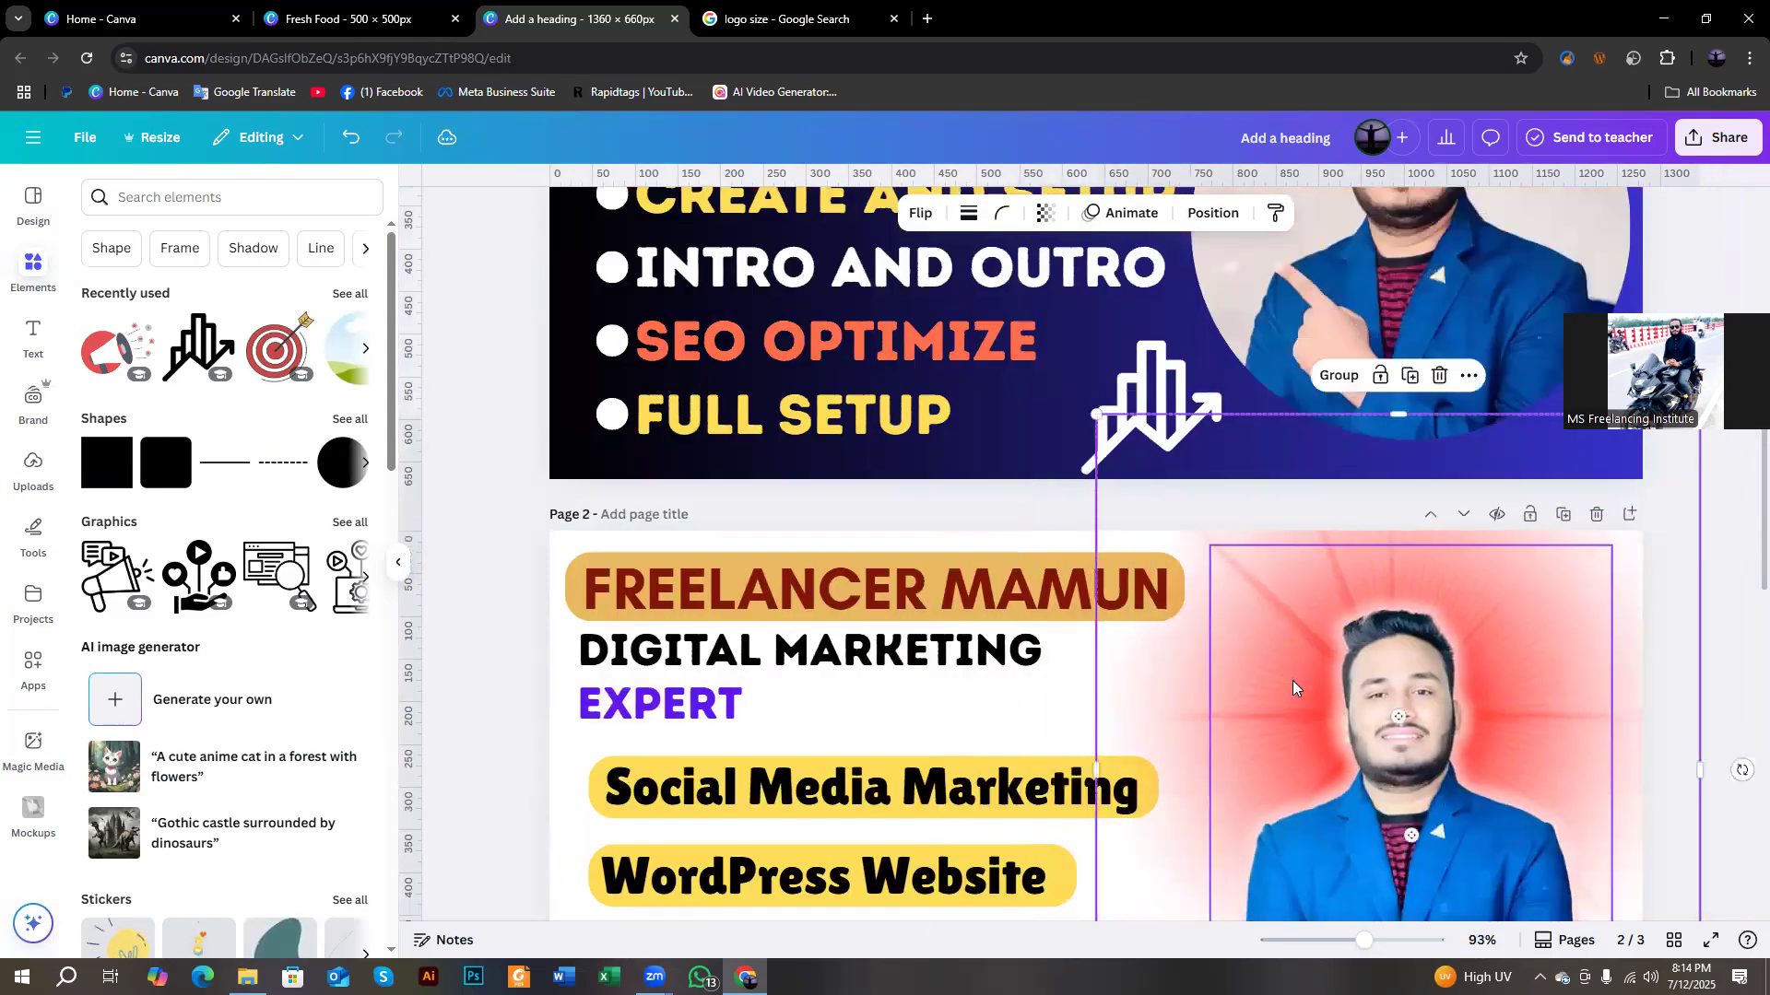
scroll(1293, 680, "down", 3)
left_click_drag(1699, 842, 1767, 927)
left_click_drag(1536, 670, 1530, 649)
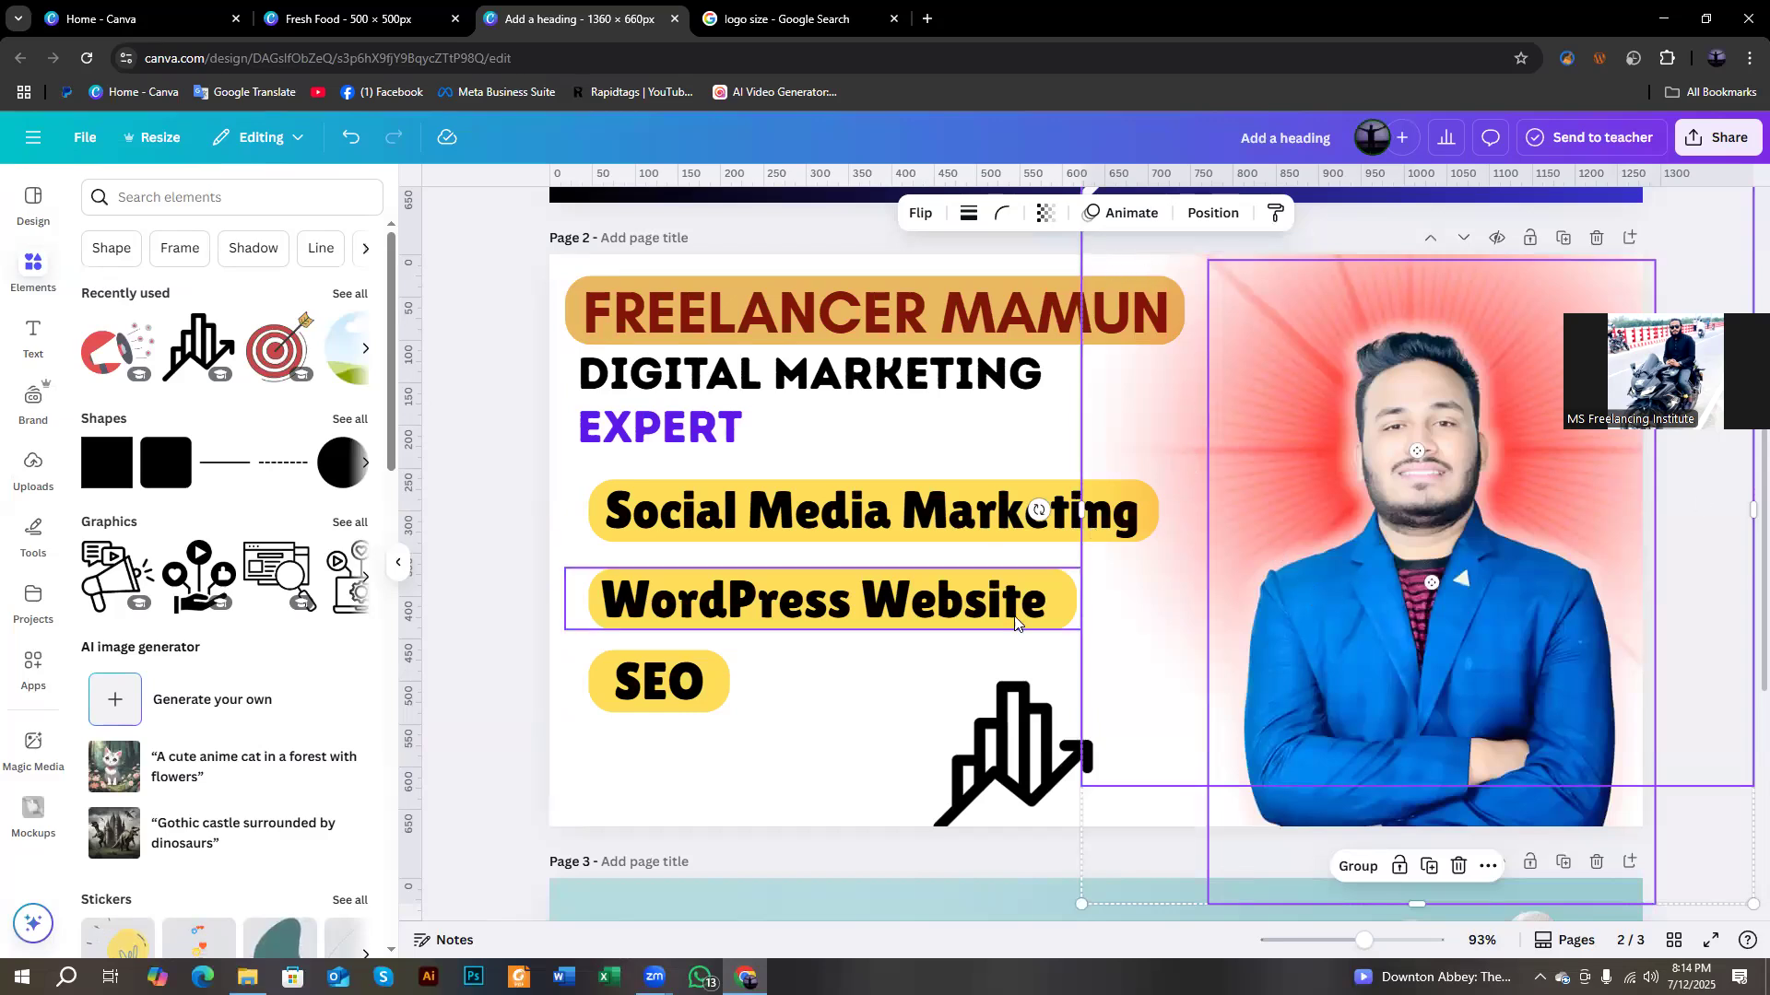
Try tan and light orange backgrounds on the page 2 banner and apply the purple-to-turquoise default gradient instead.
left_click(751, 785)
left_click(965, 213)
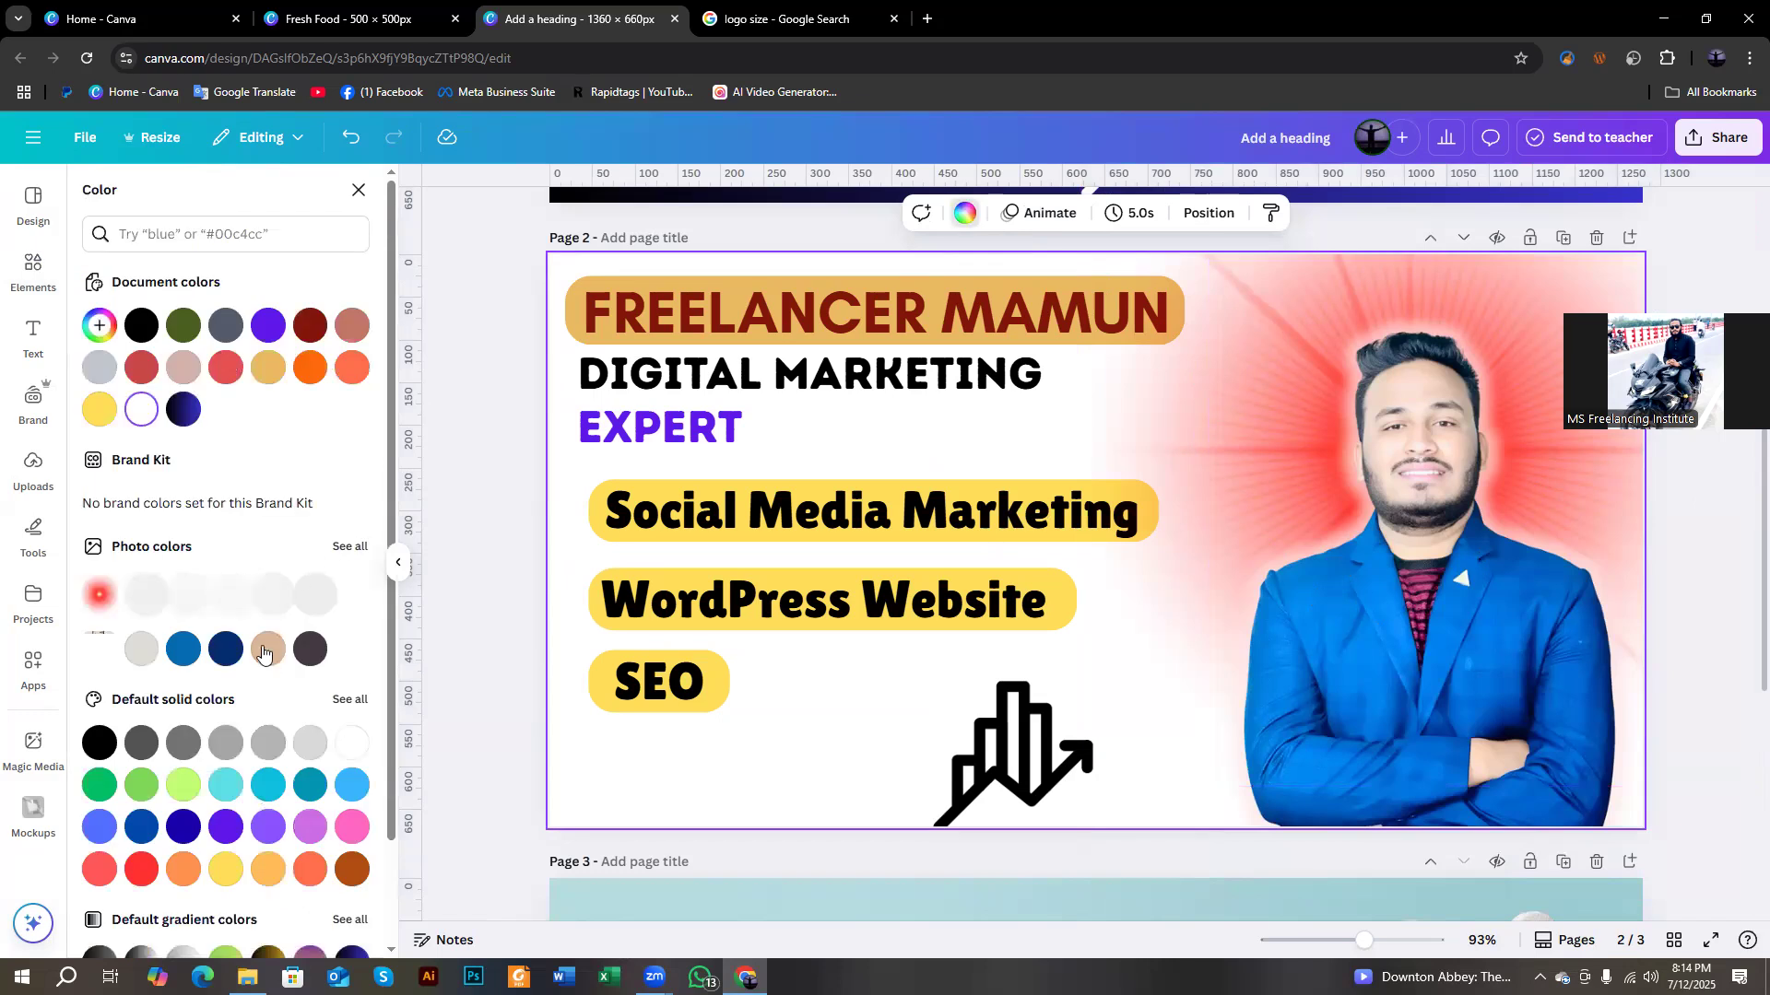
left_click(266, 650)
scroll(258, 654, "down", 2)
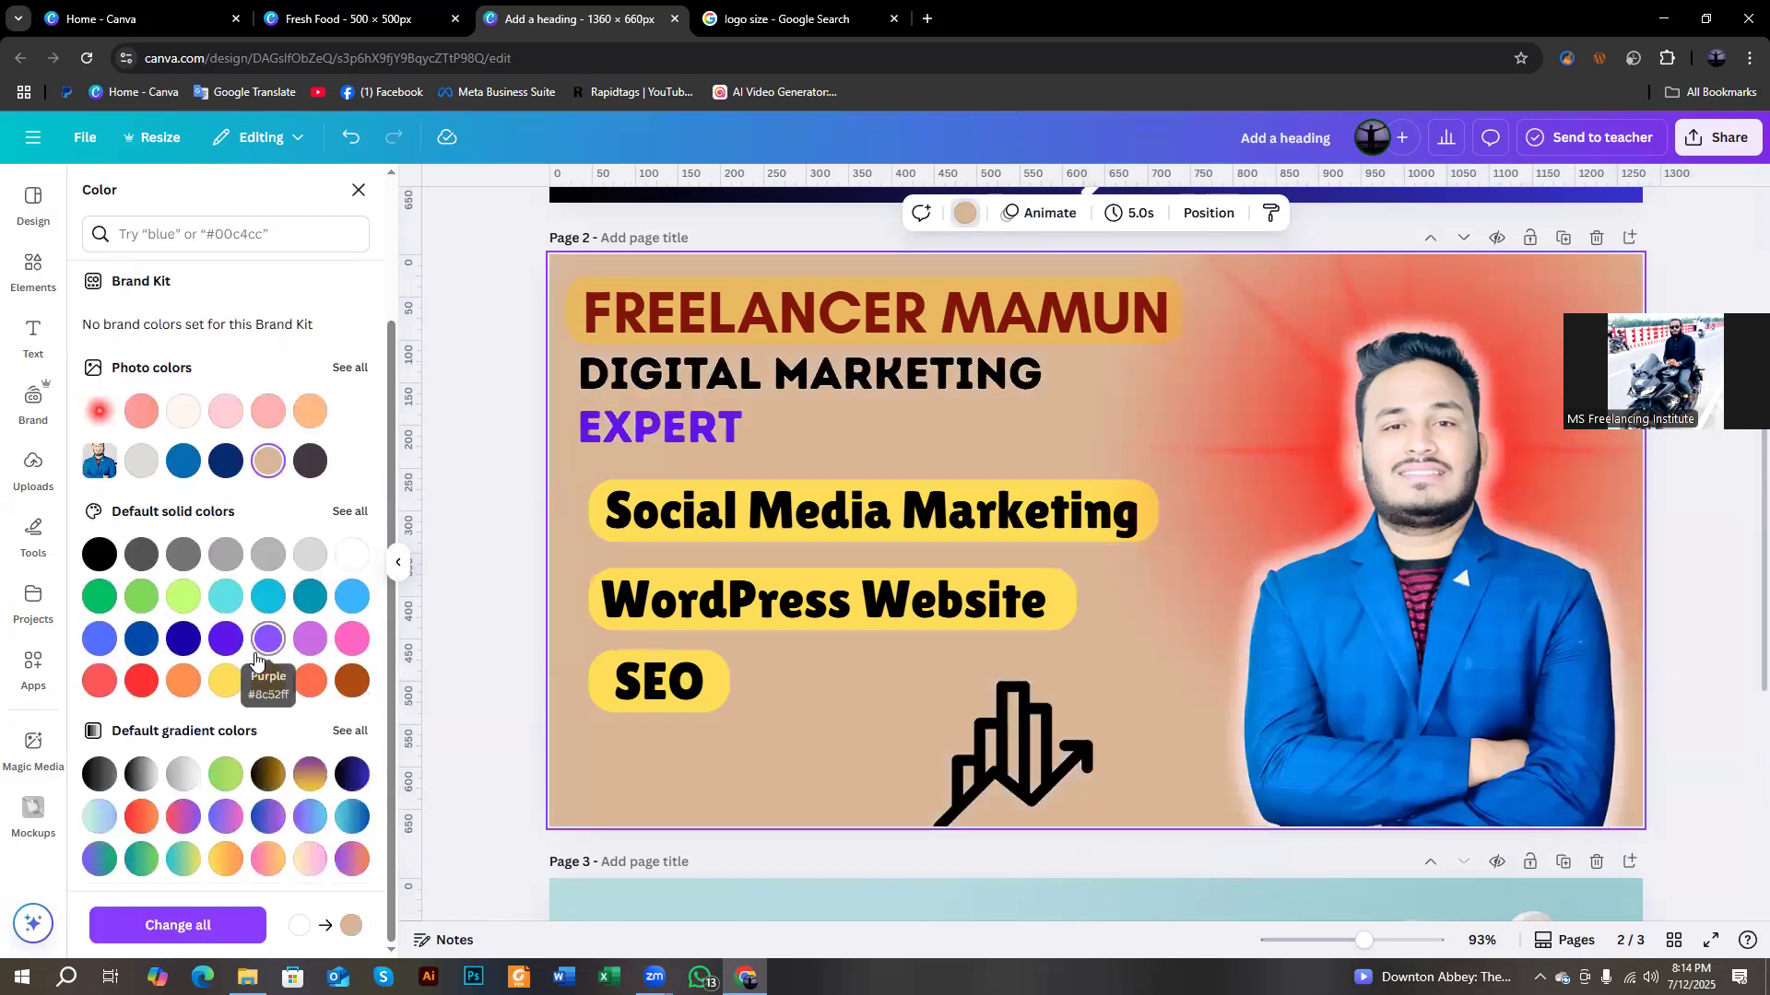
left_click(262, 683)
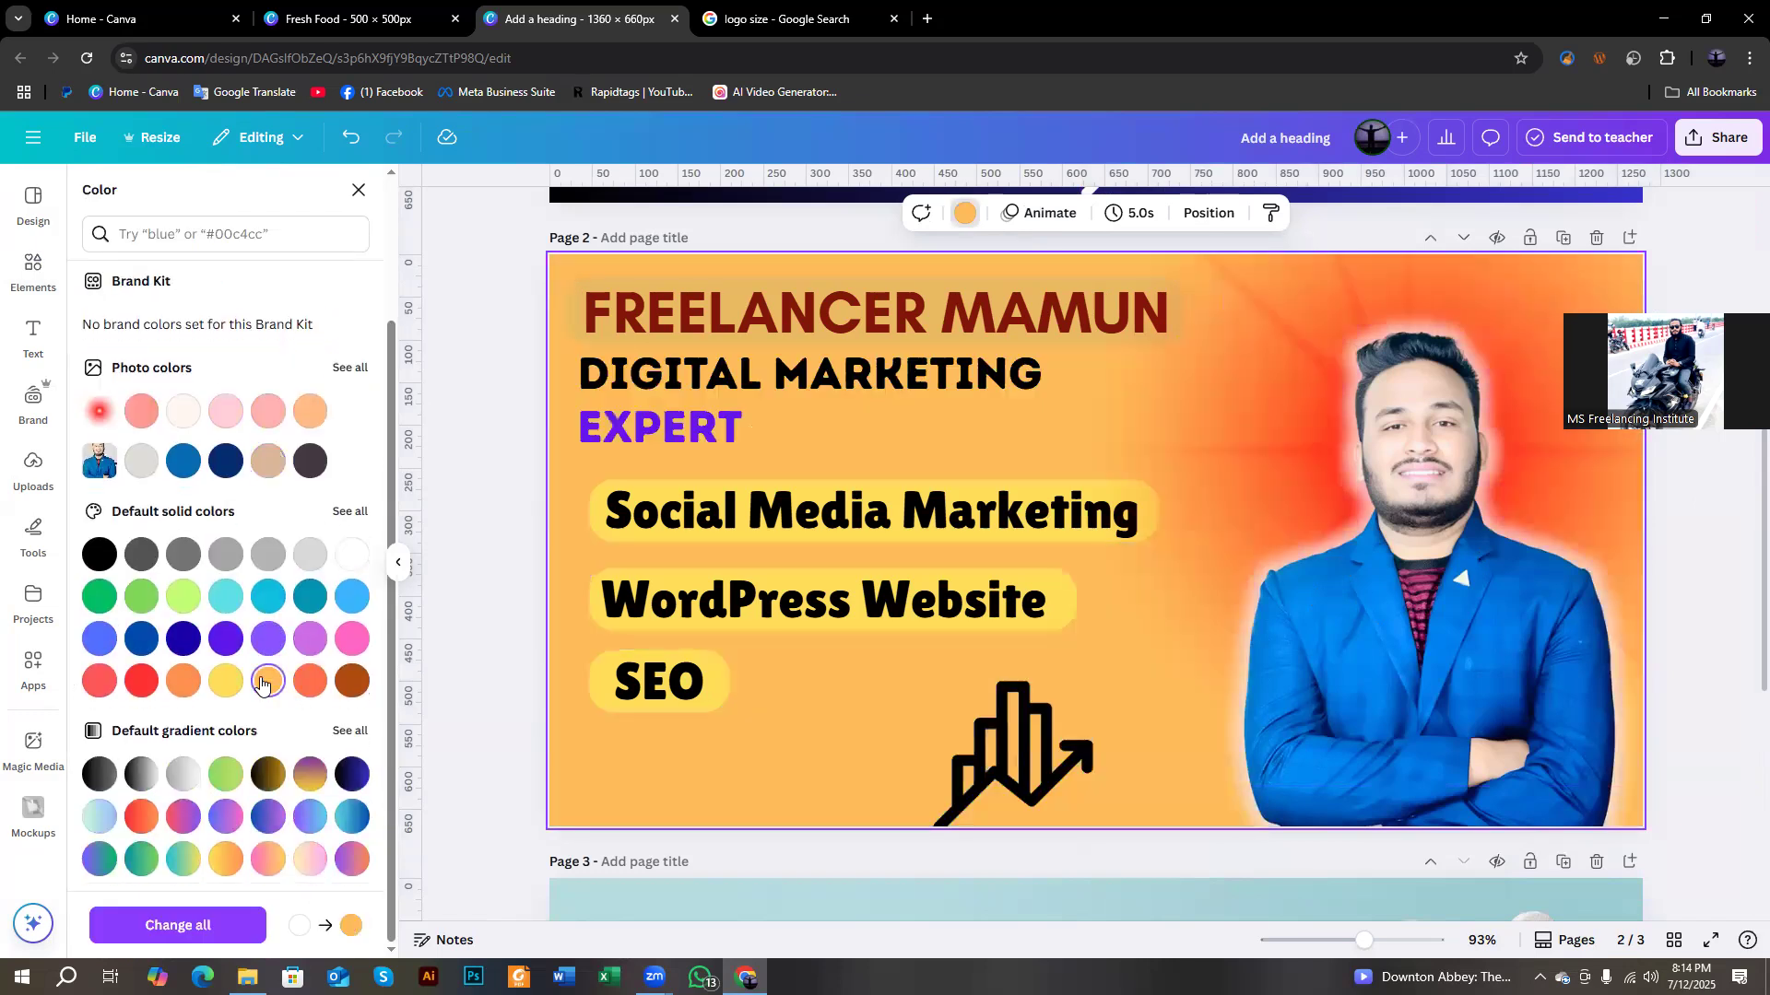
left_click(350, 681)
left_click(298, 823)
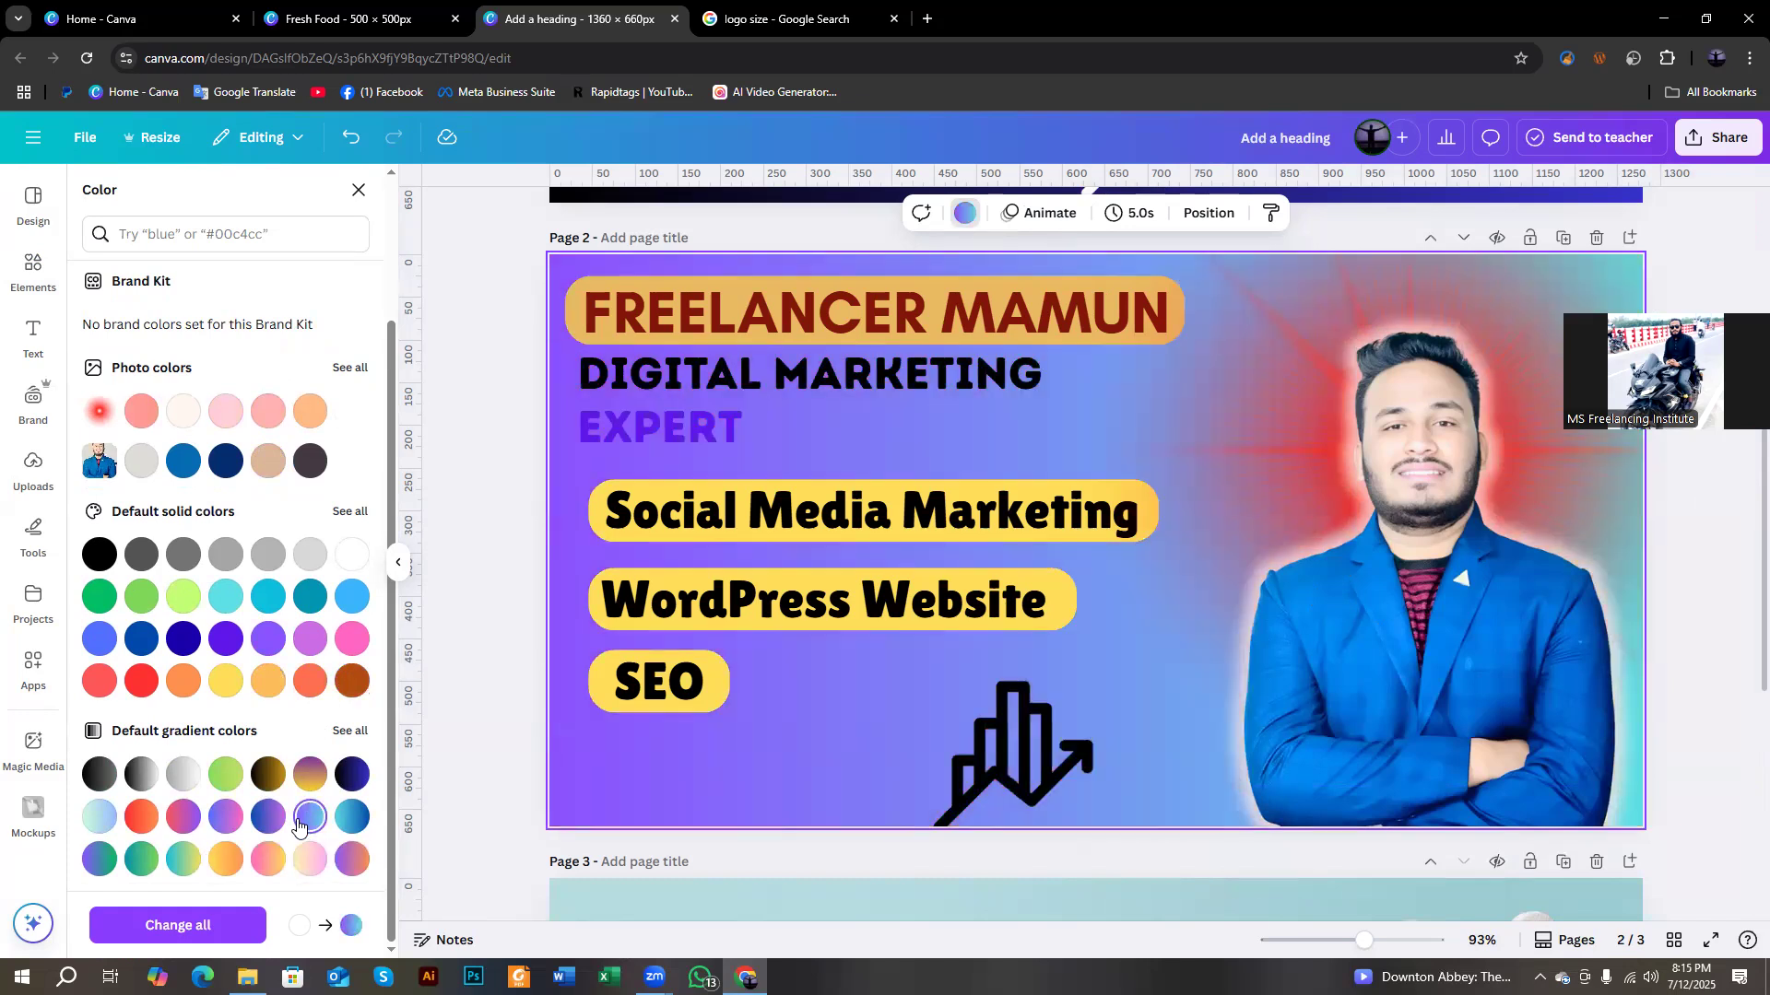
Review the page 2 banner with its new gradient and compare it with the designs on pages 1 and 3.
left_click(442, 428)
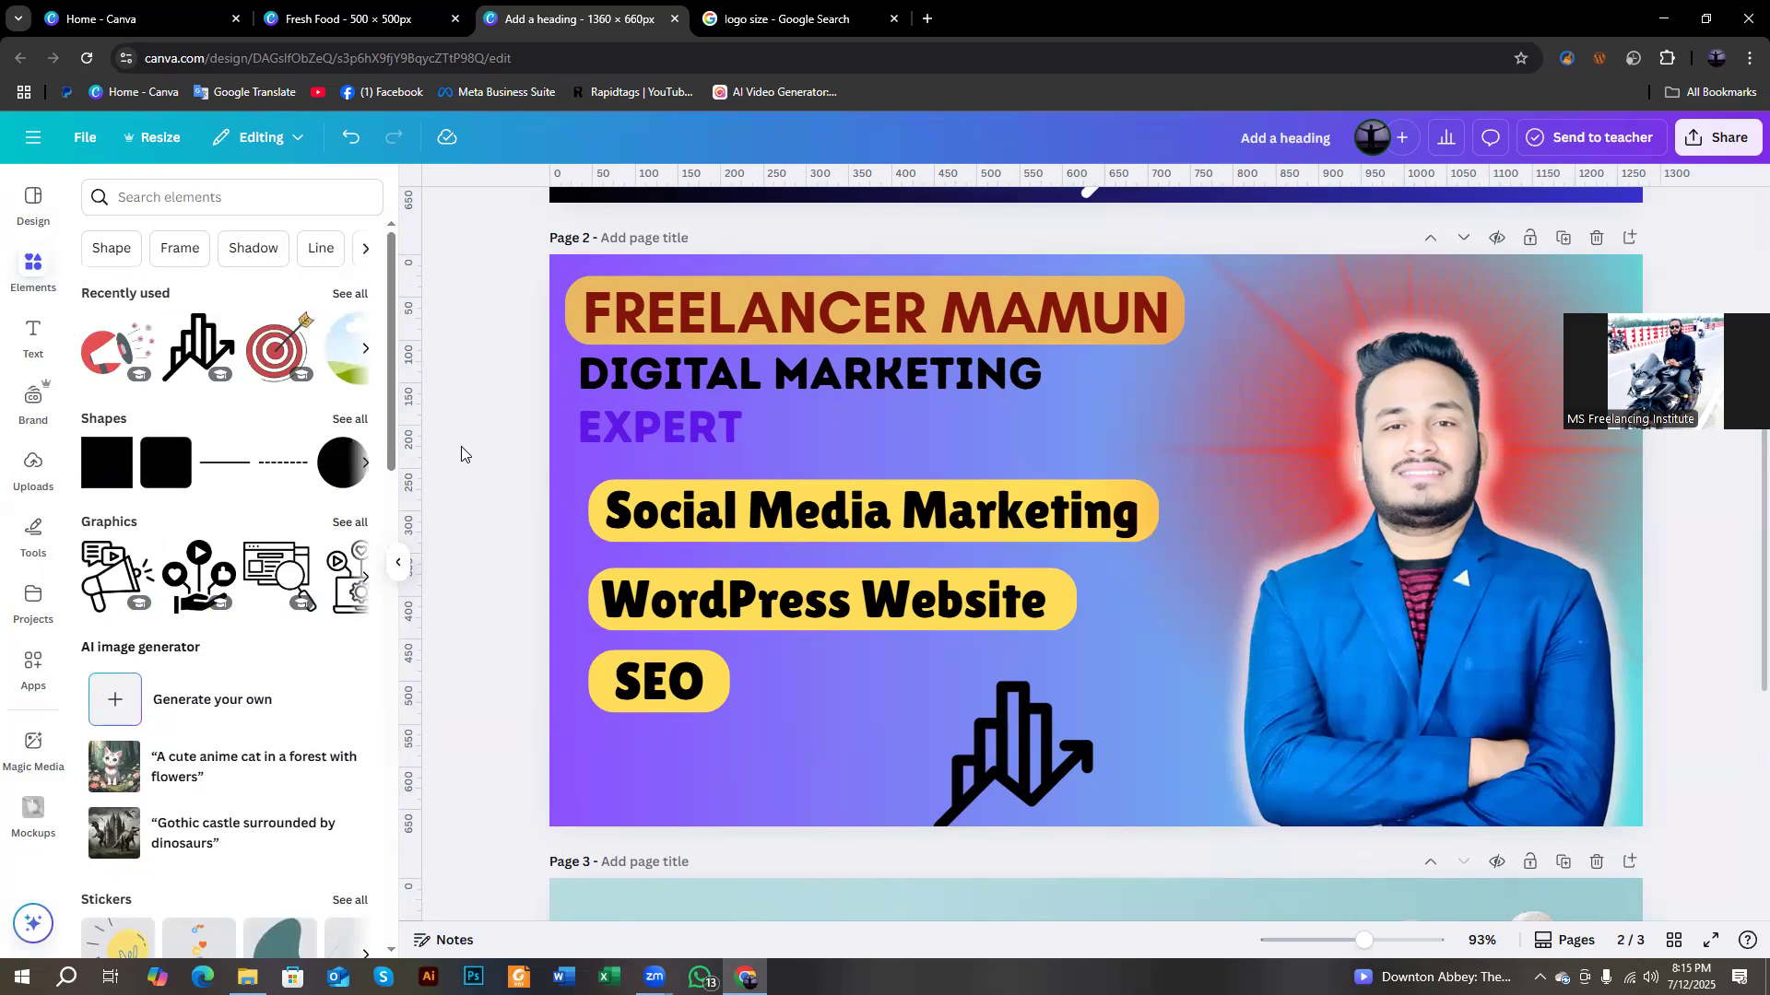
scroll(482, 473, "up", 1)
scroll(482, 473, "down", 3)
scroll(363, 762, "down", 4)
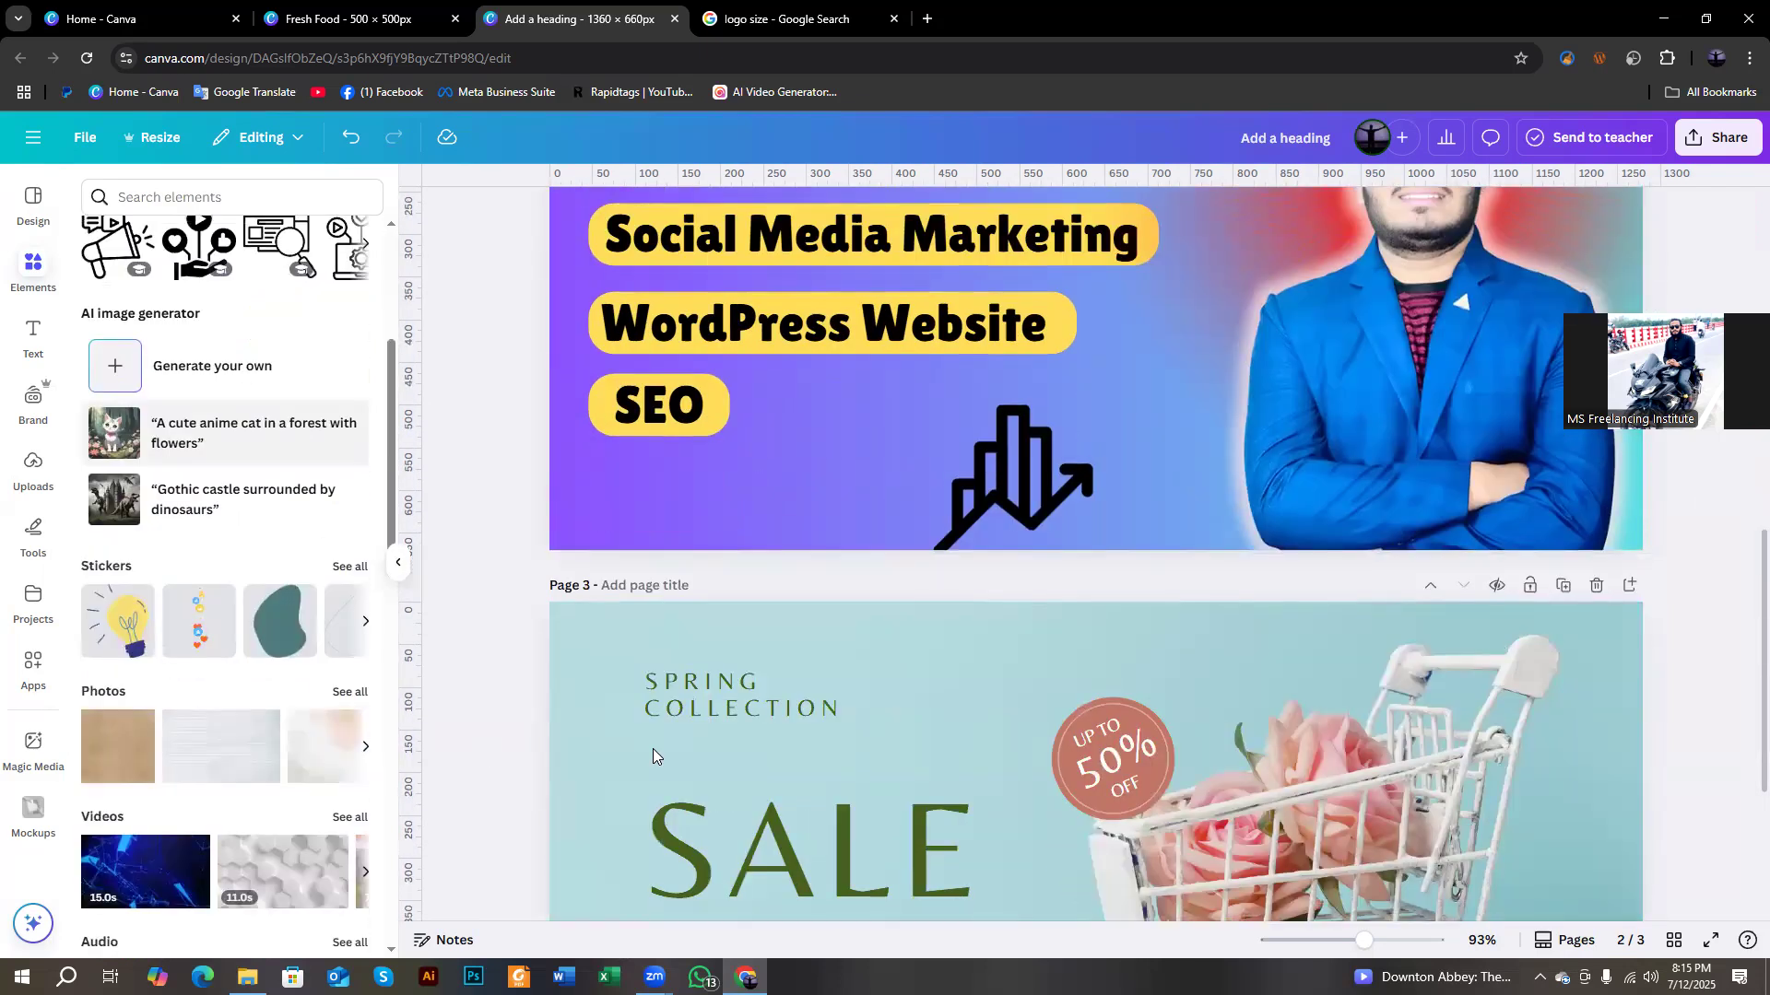
scroll(363, 762, "up", 4)
scroll(1265, 669, "up", 3)
left_click(1281, 585)
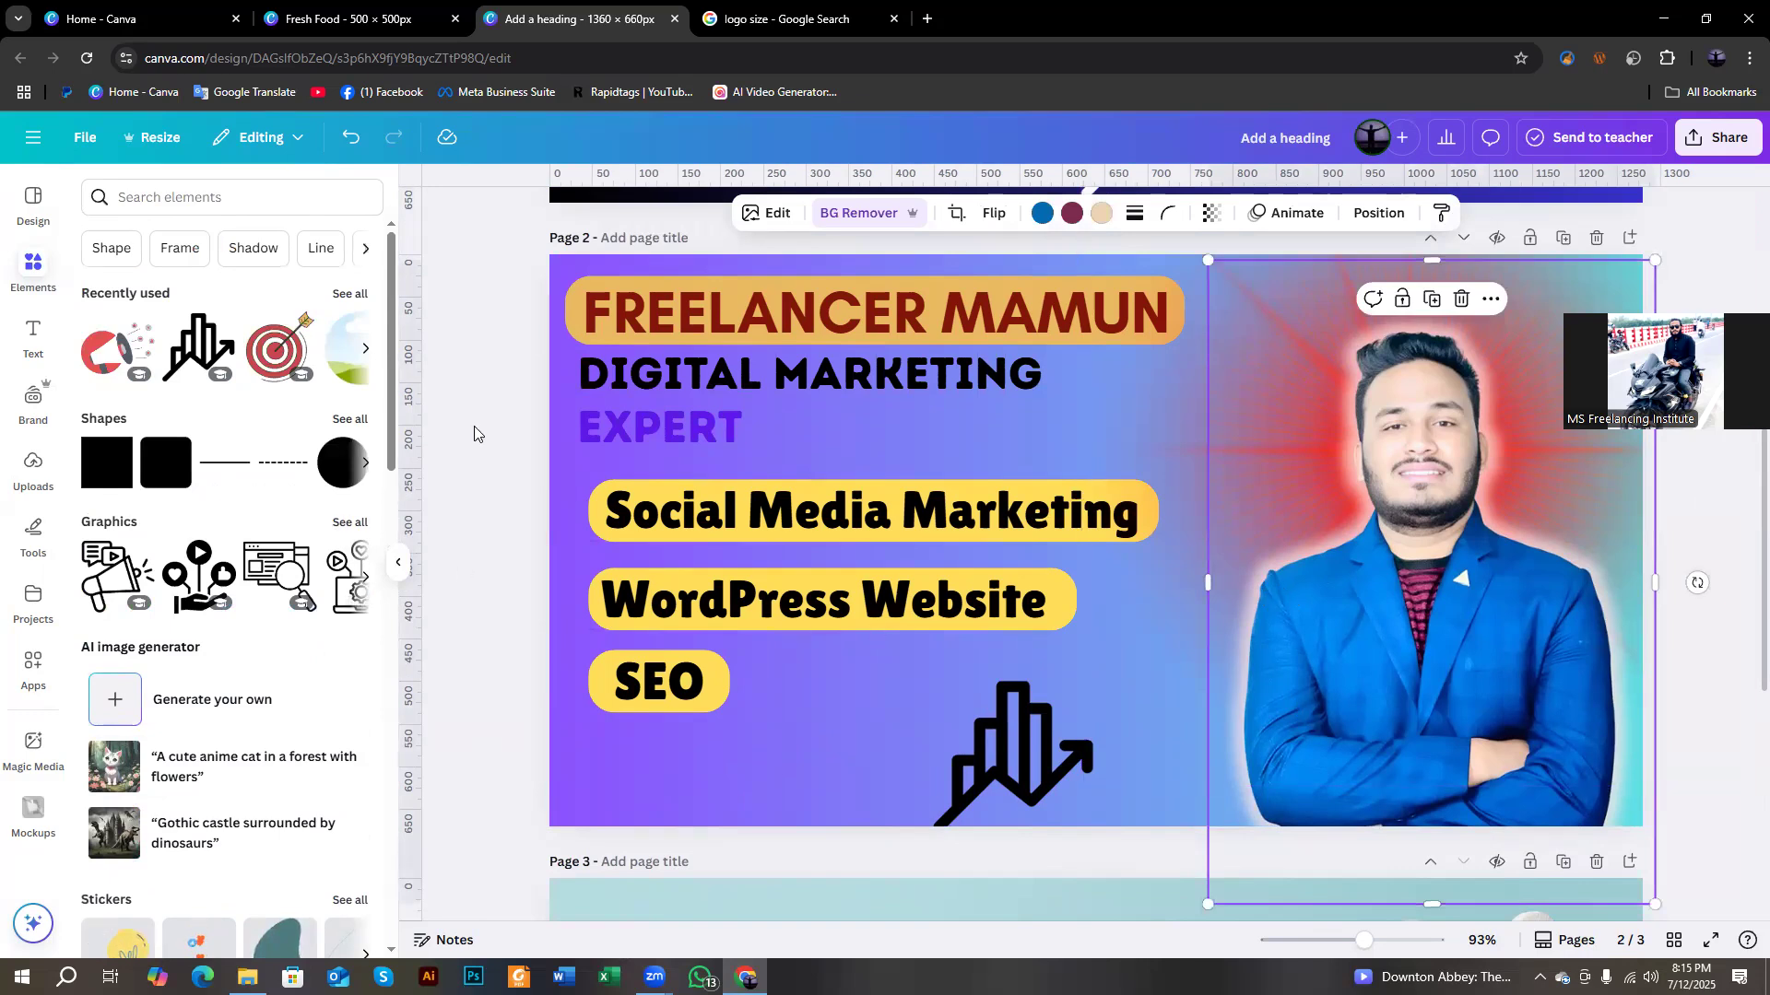
scroll(486, 479, "up", 6)
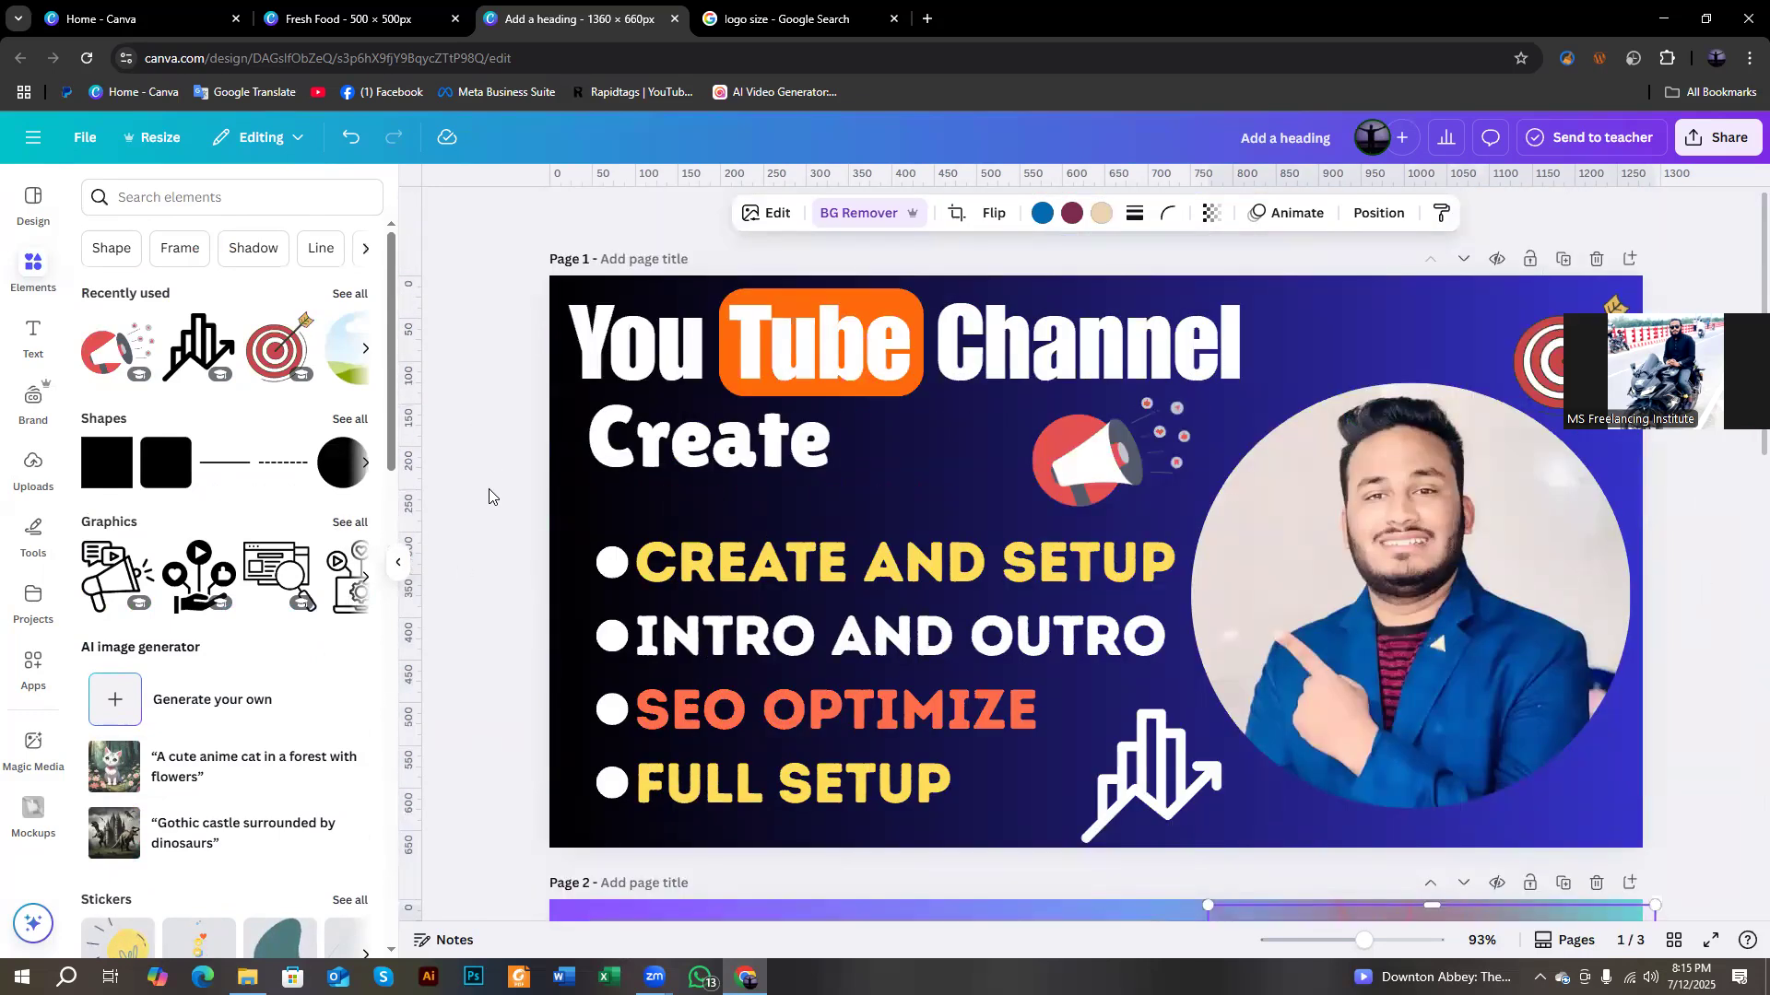
scroll(488, 496, "down", 6)
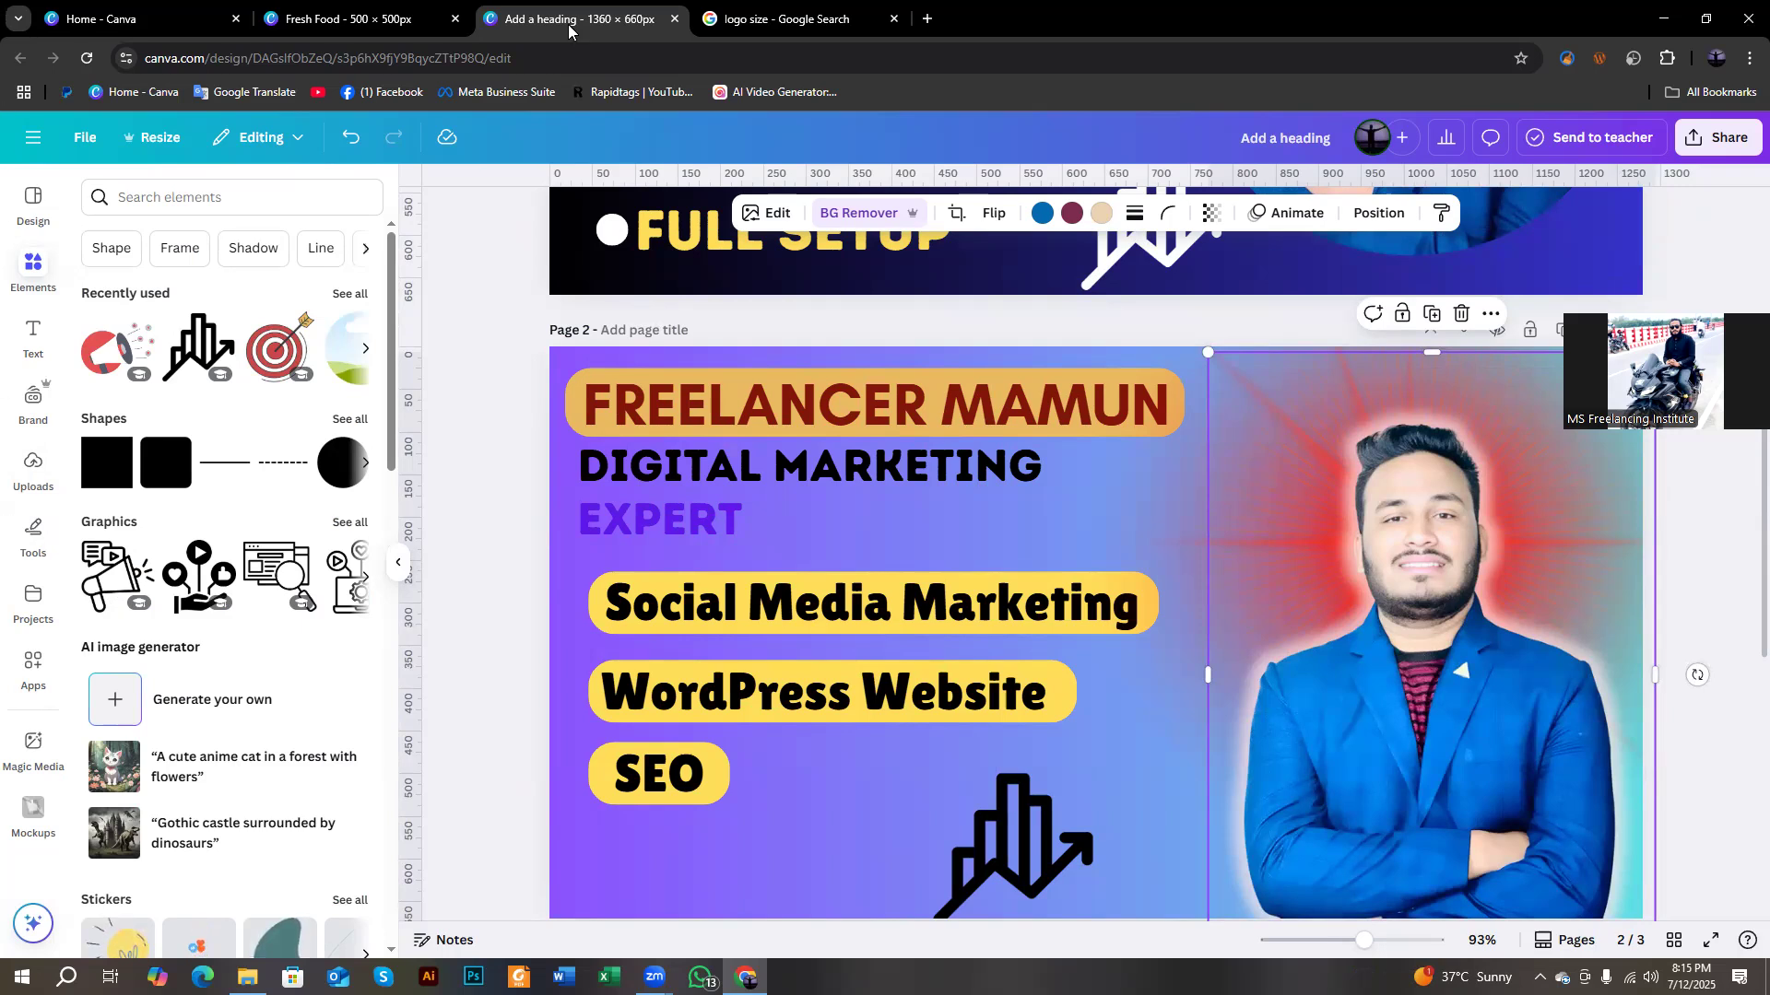
Open amazon.com in a new browser tab, continue to the shop and reload it to get the full storefront.
left_click(928, 19)
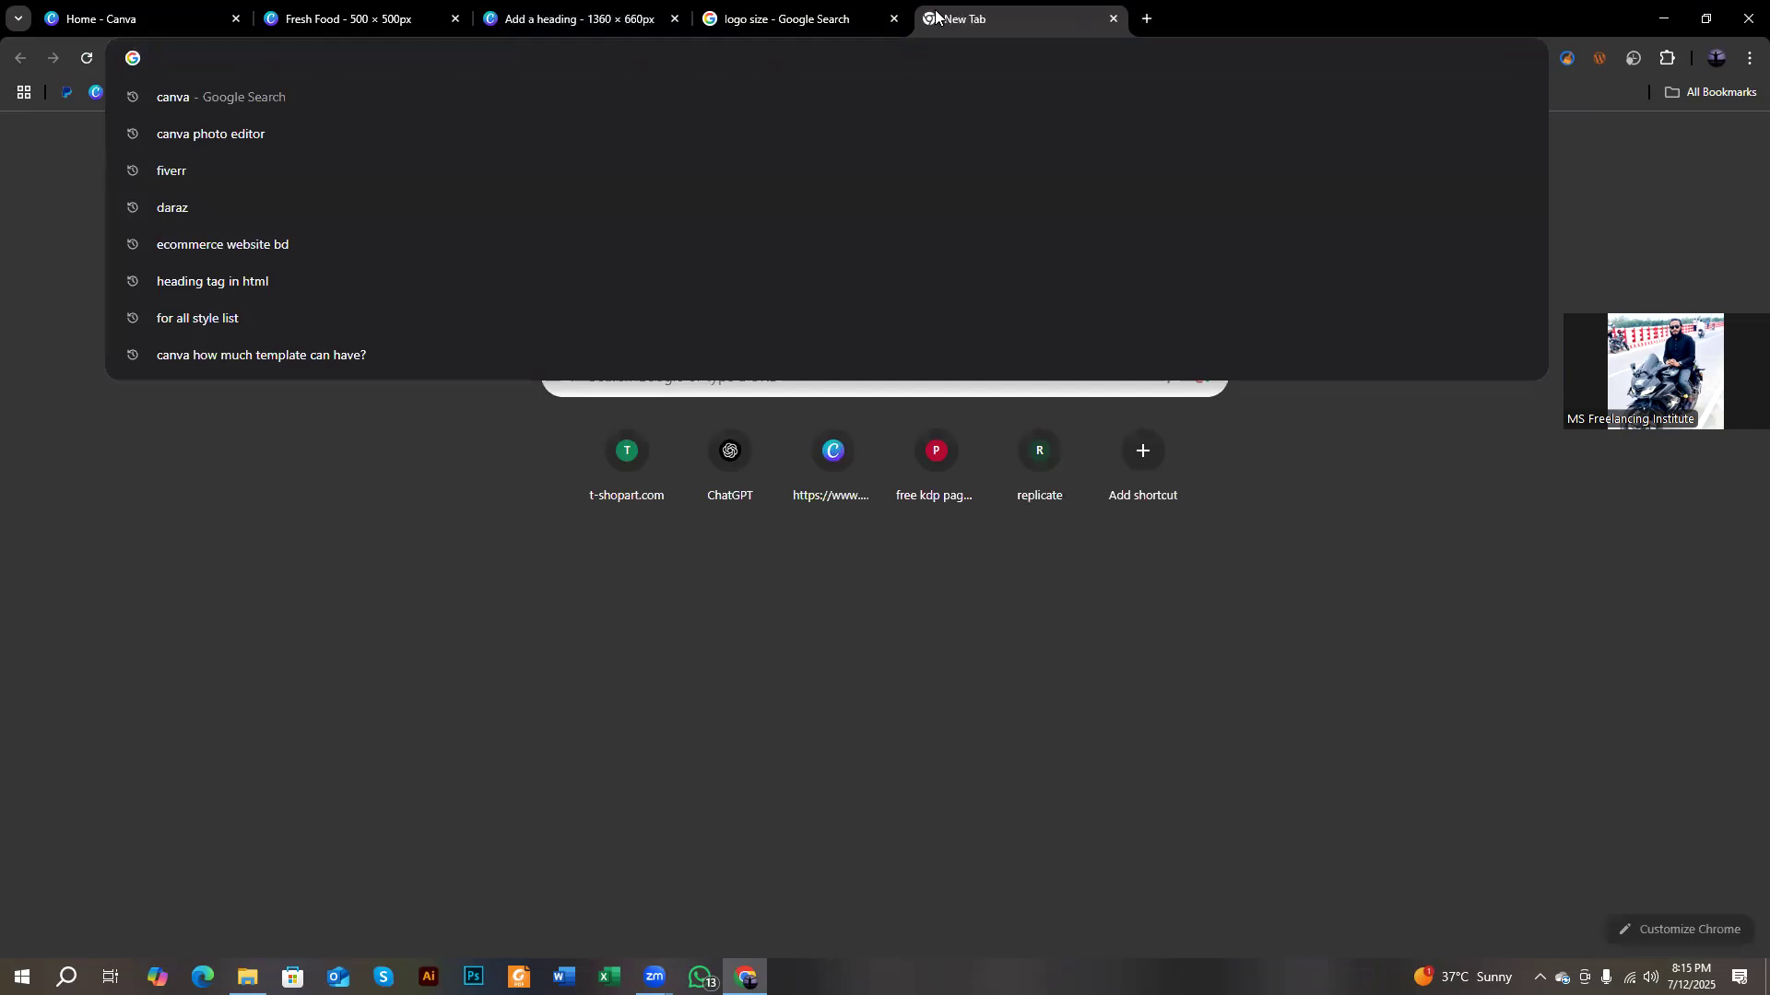
type("amazon")
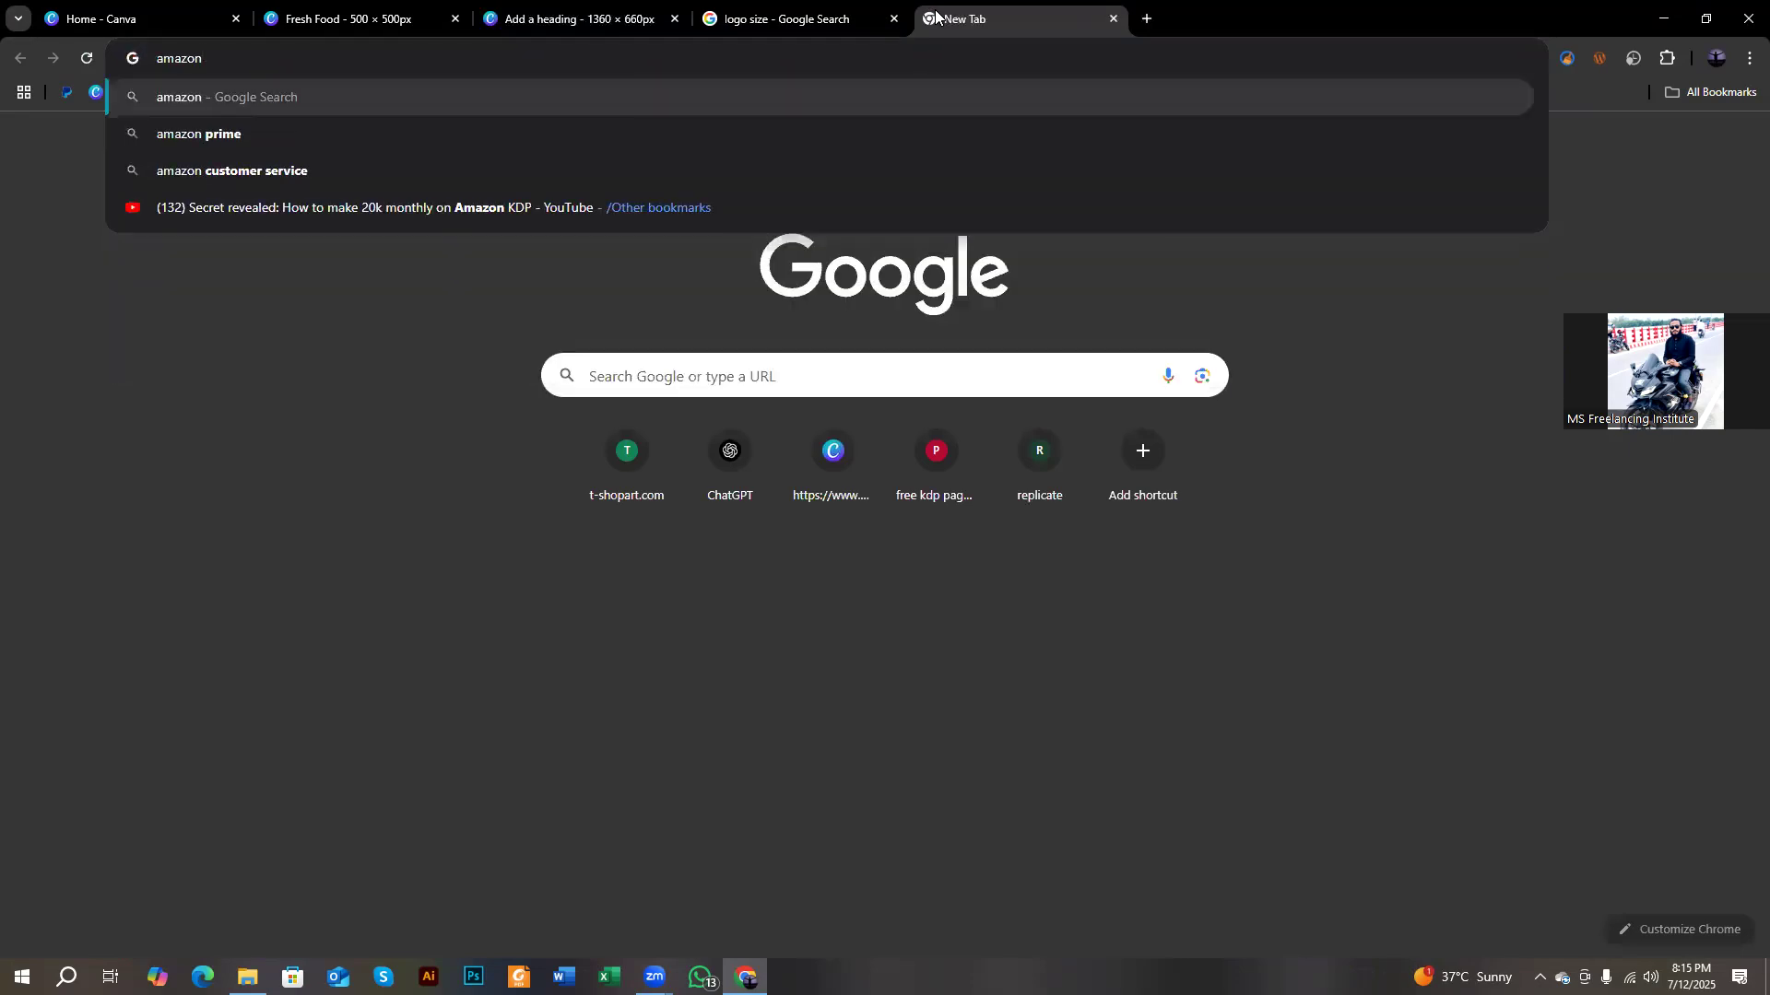
type(".com")
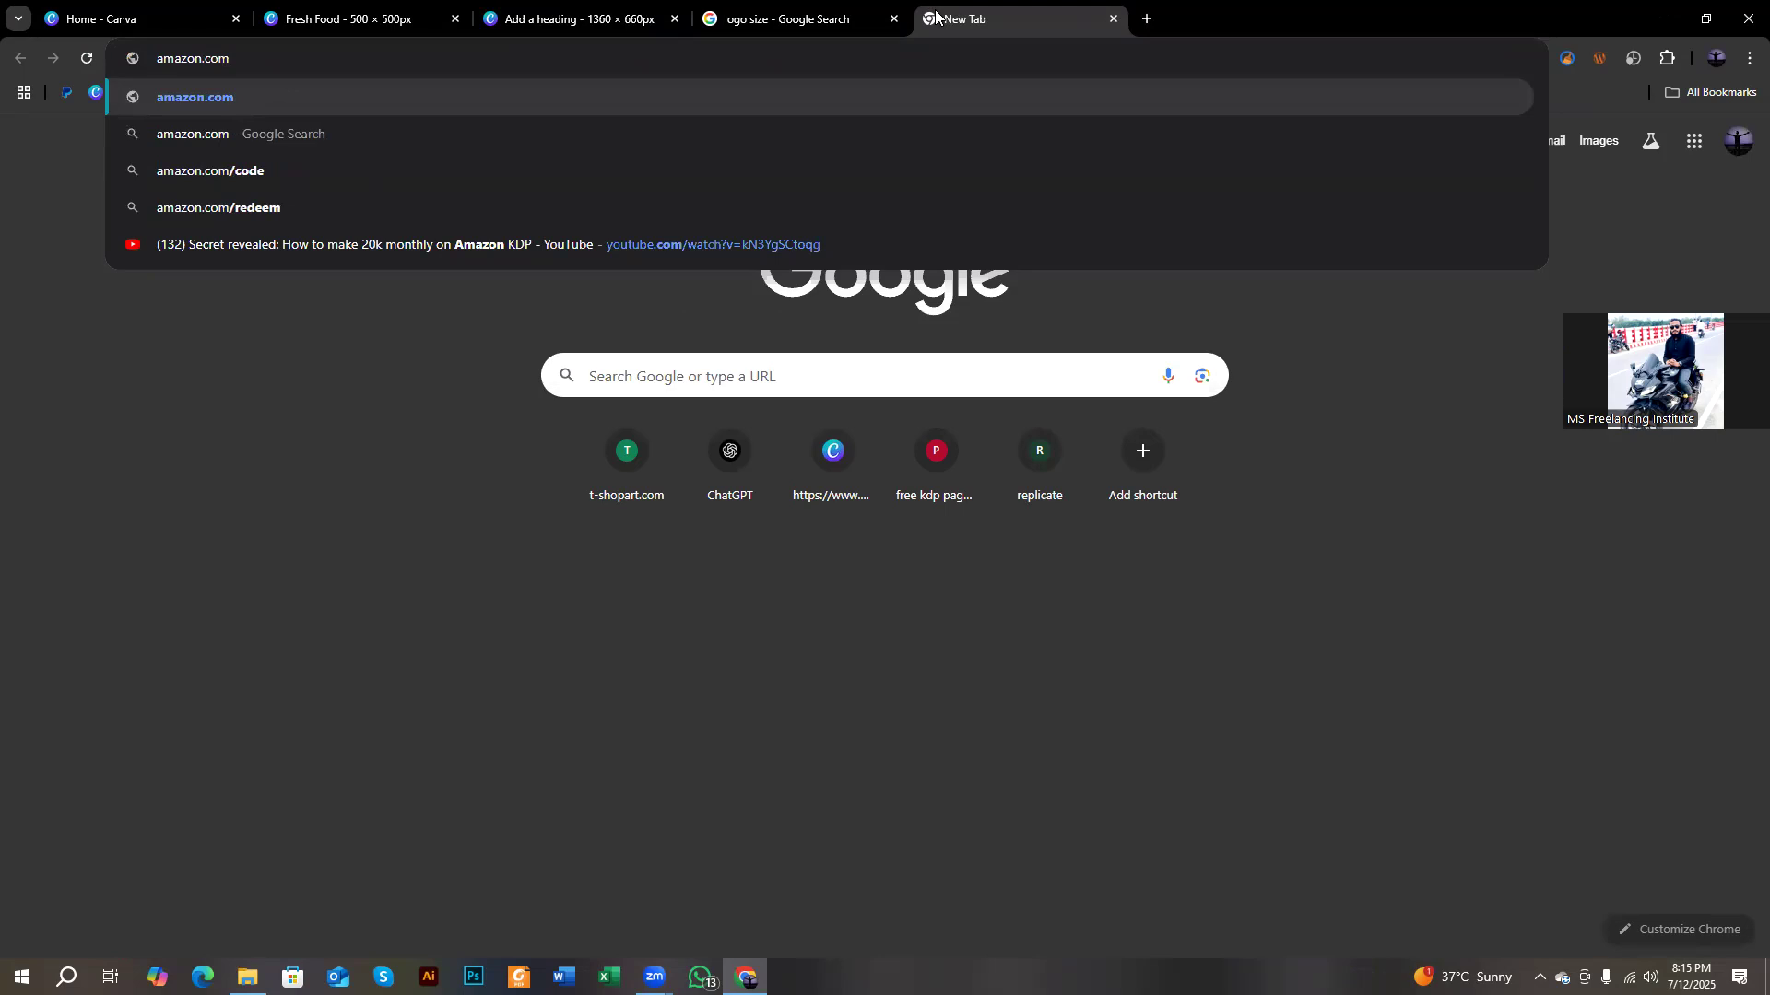
key("Return")
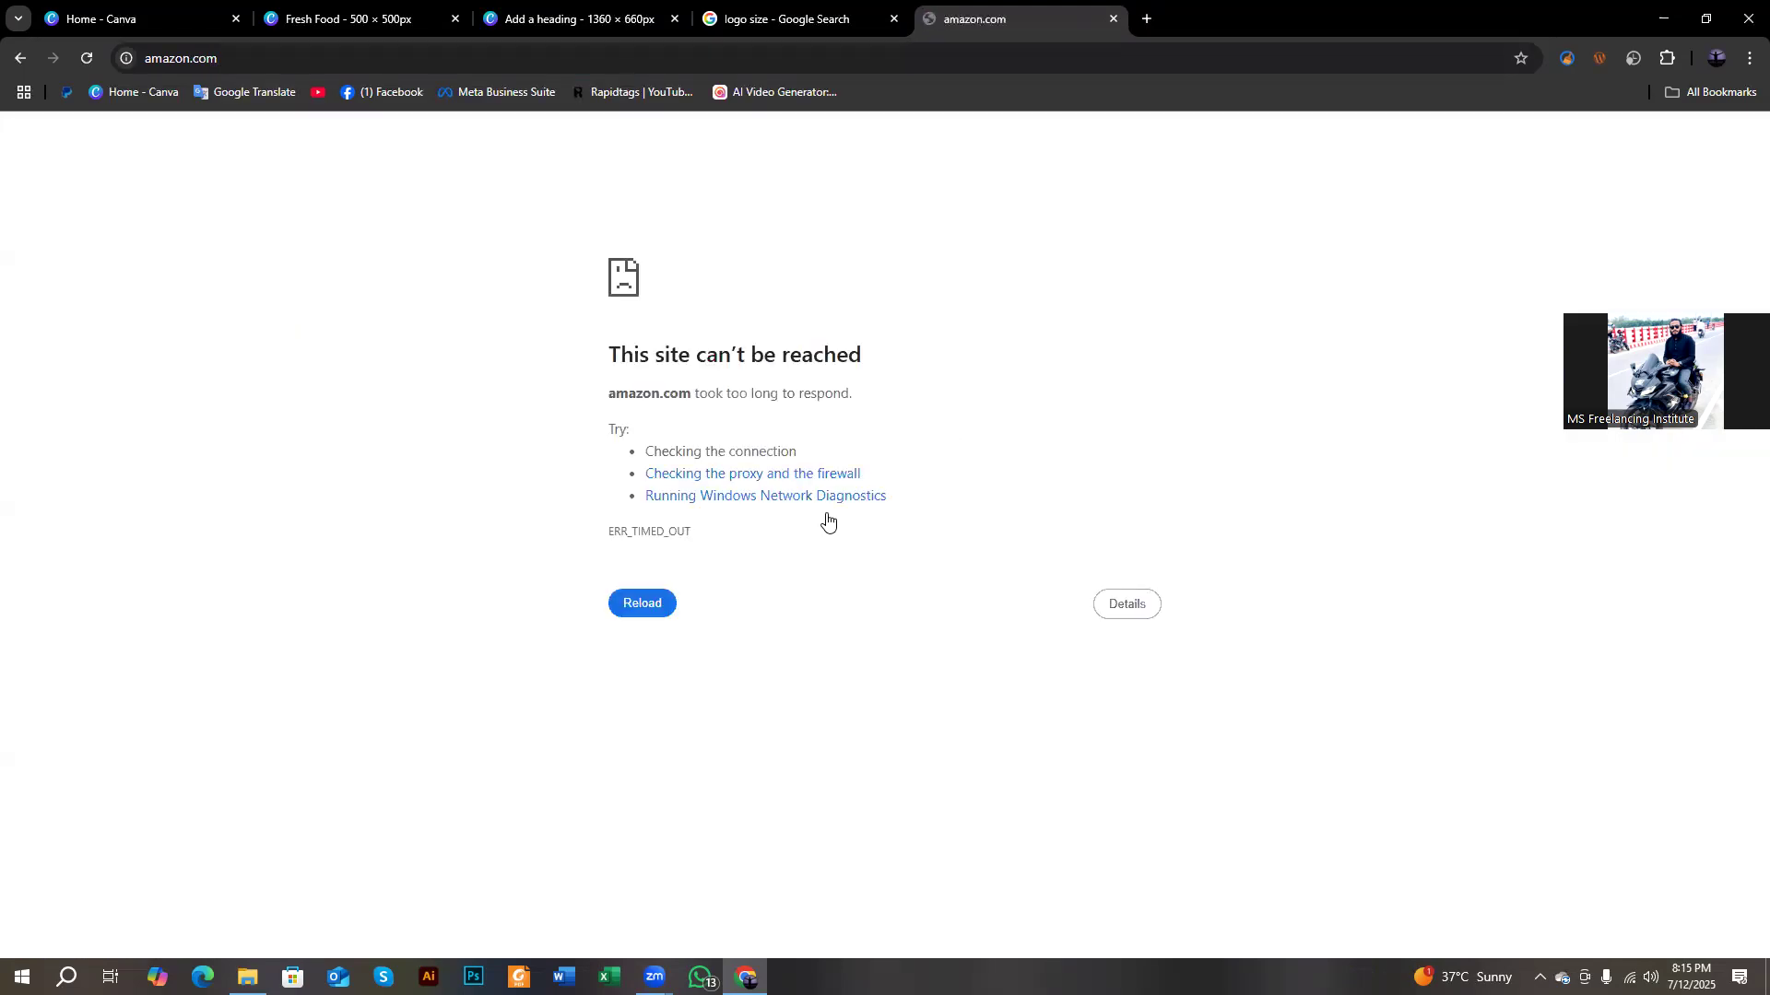
left_click(671, 612)
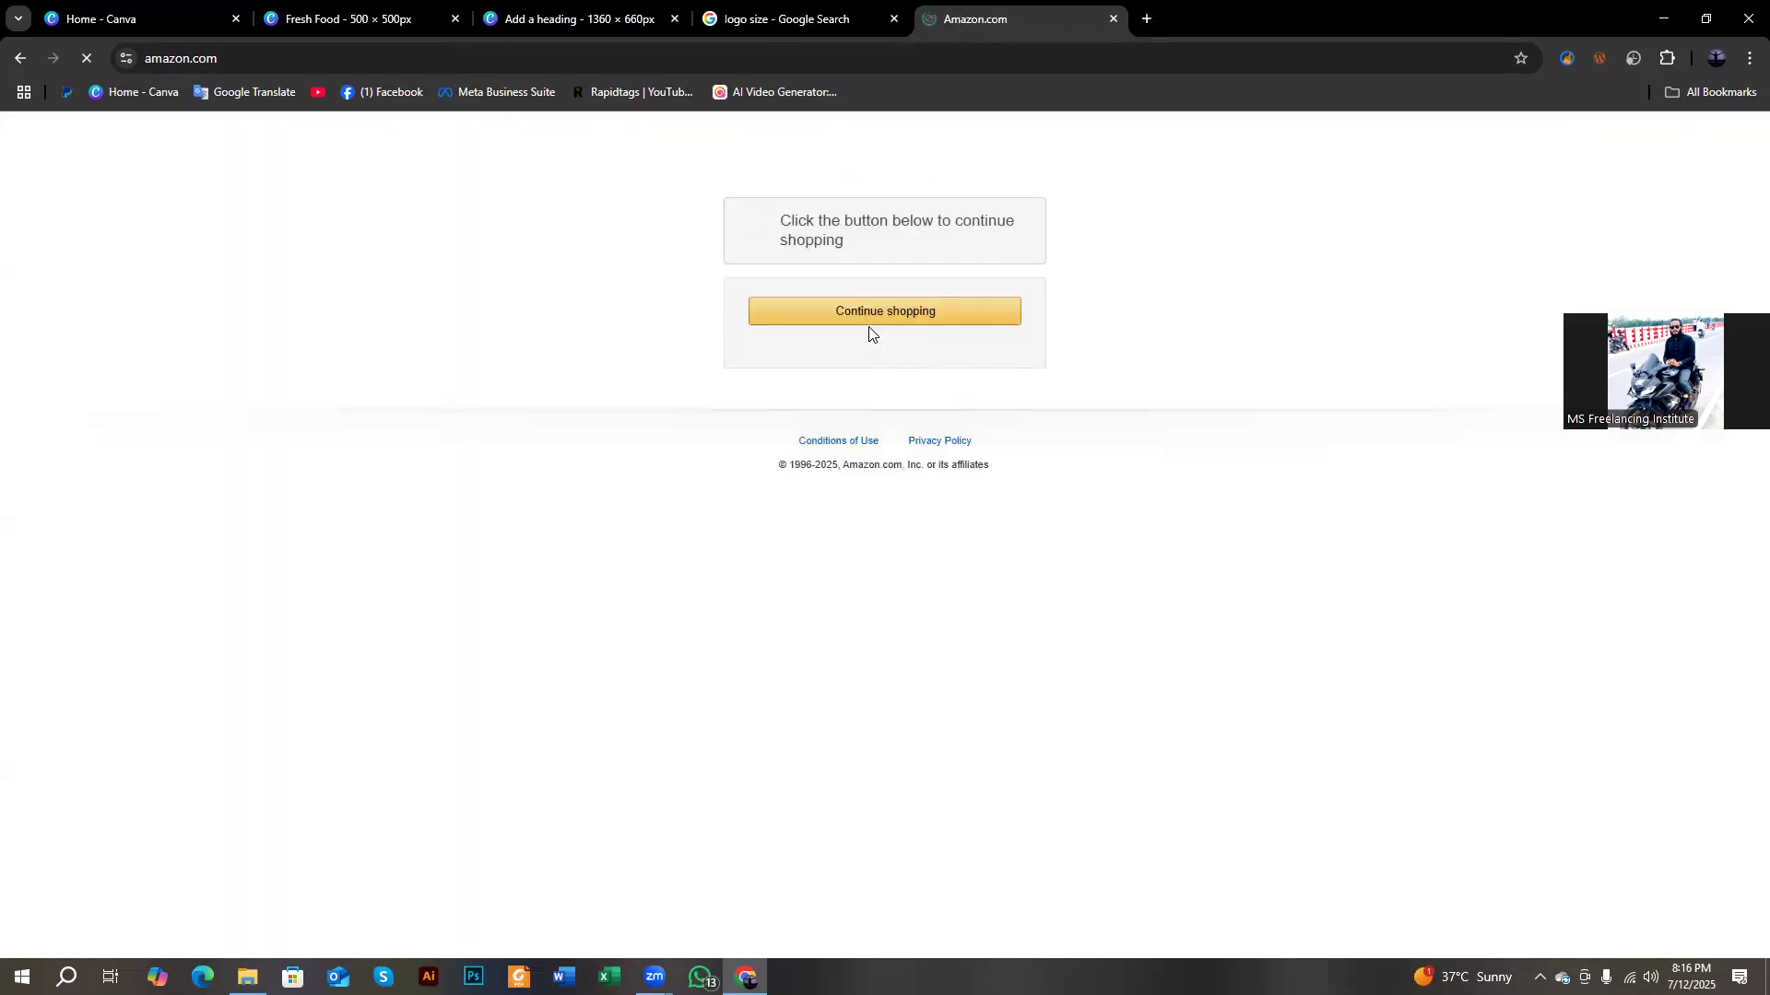
left_click(869, 328)
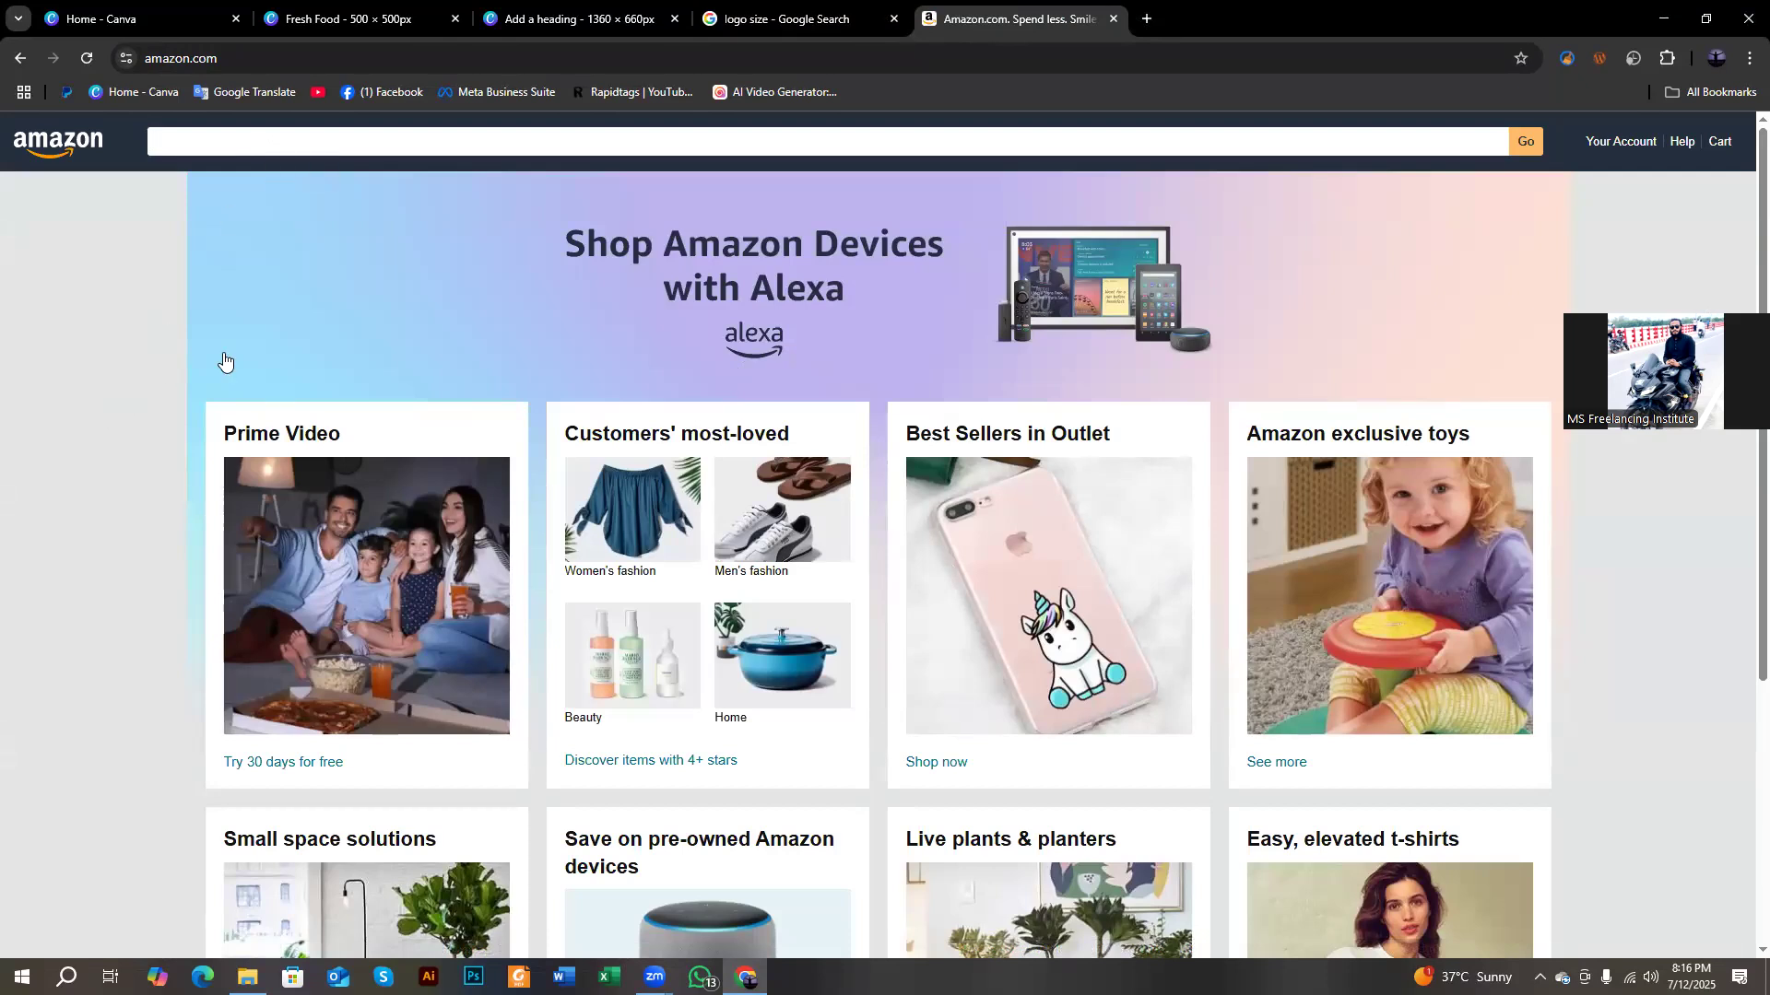
left_click(87, 58)
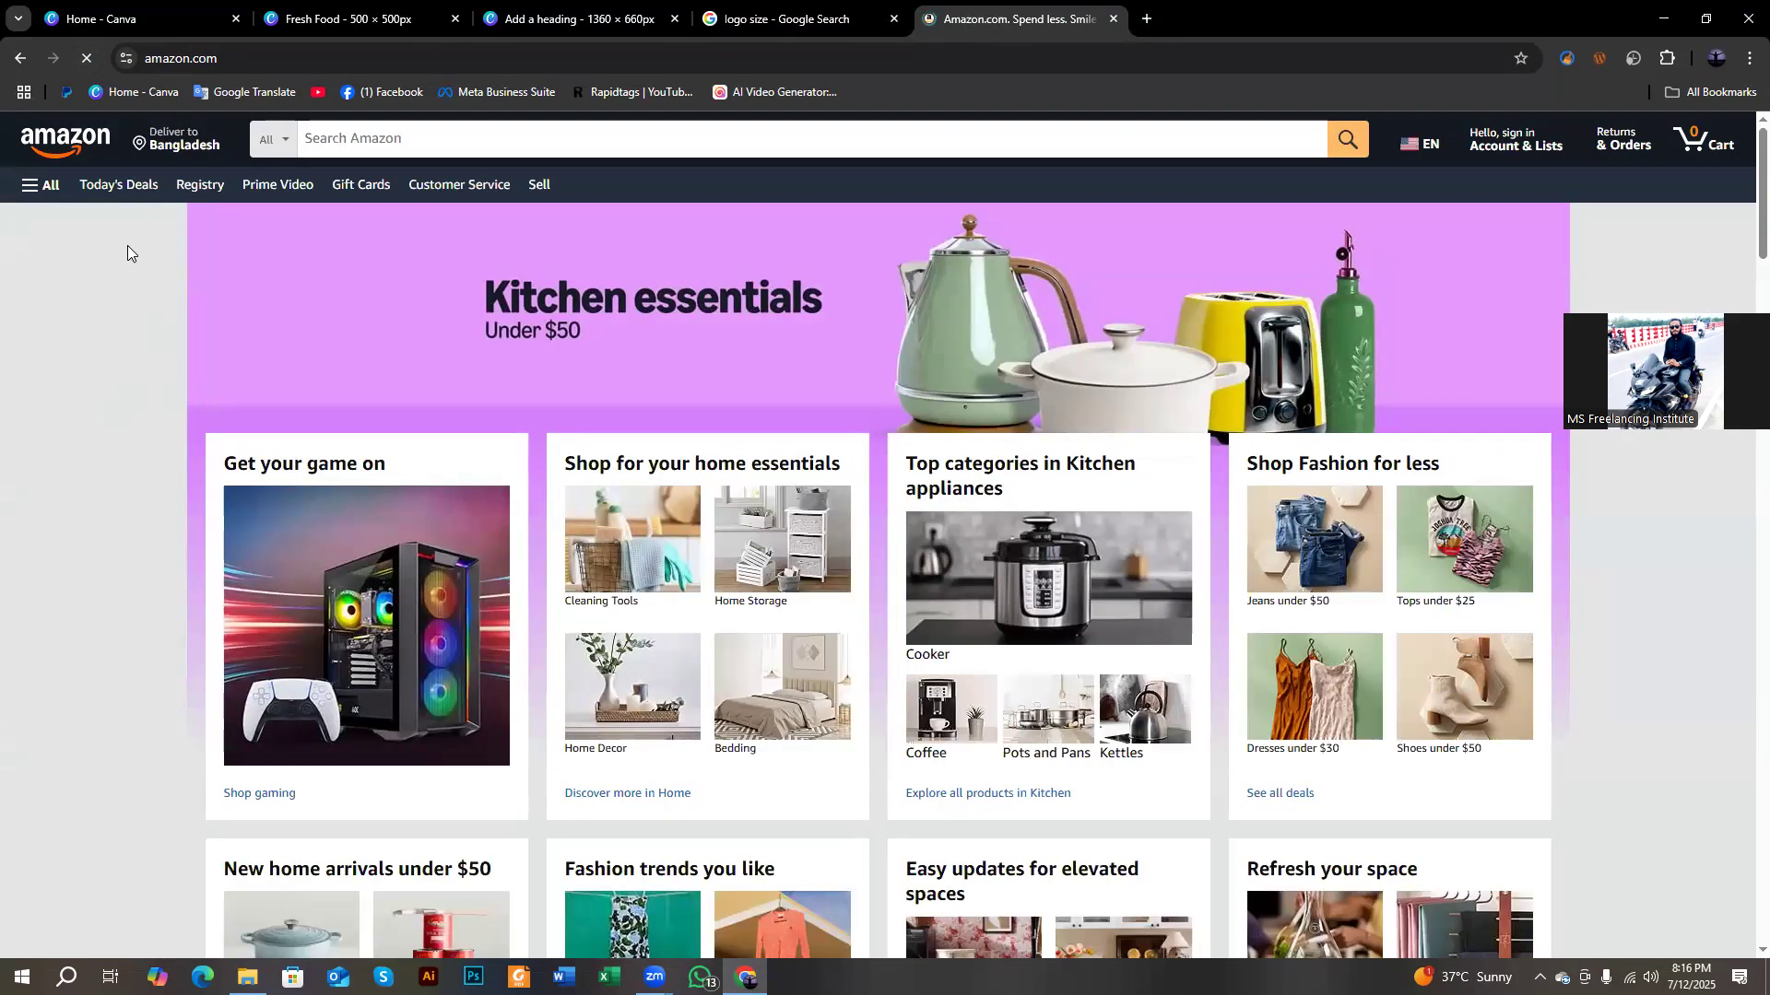
Search Amazon's Kindle Store department for "book".
left_click(267, 140)
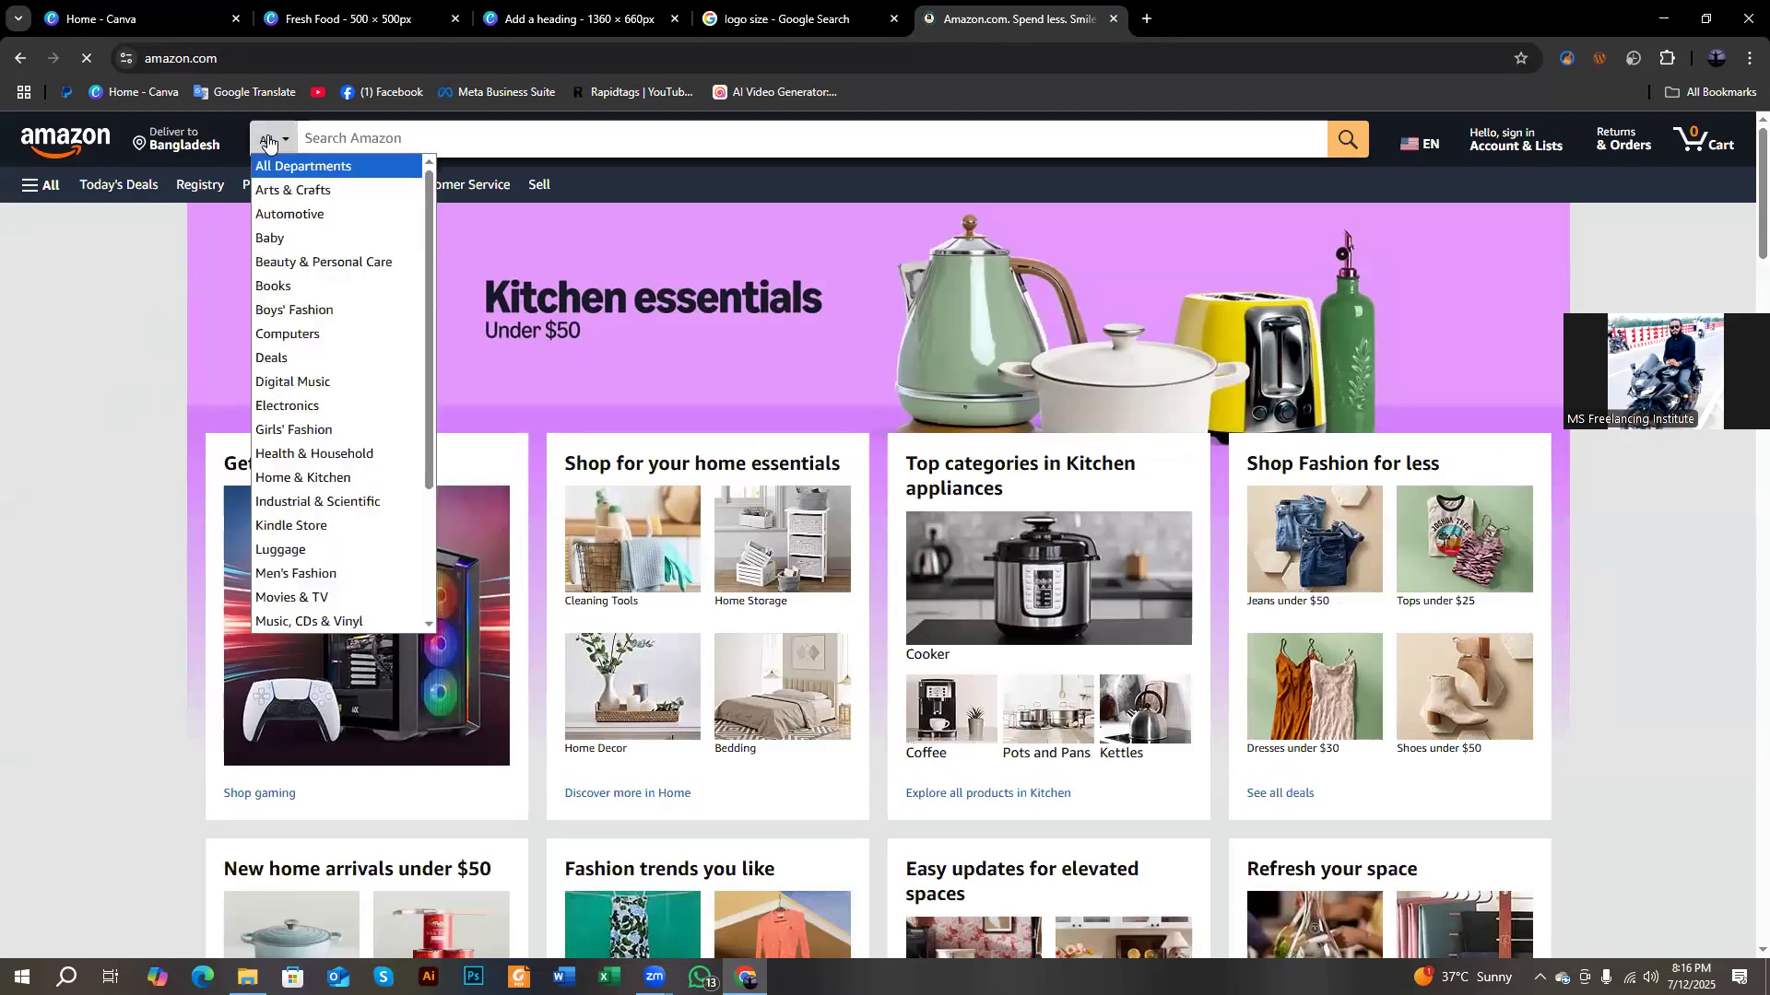
left_click(272, 528)
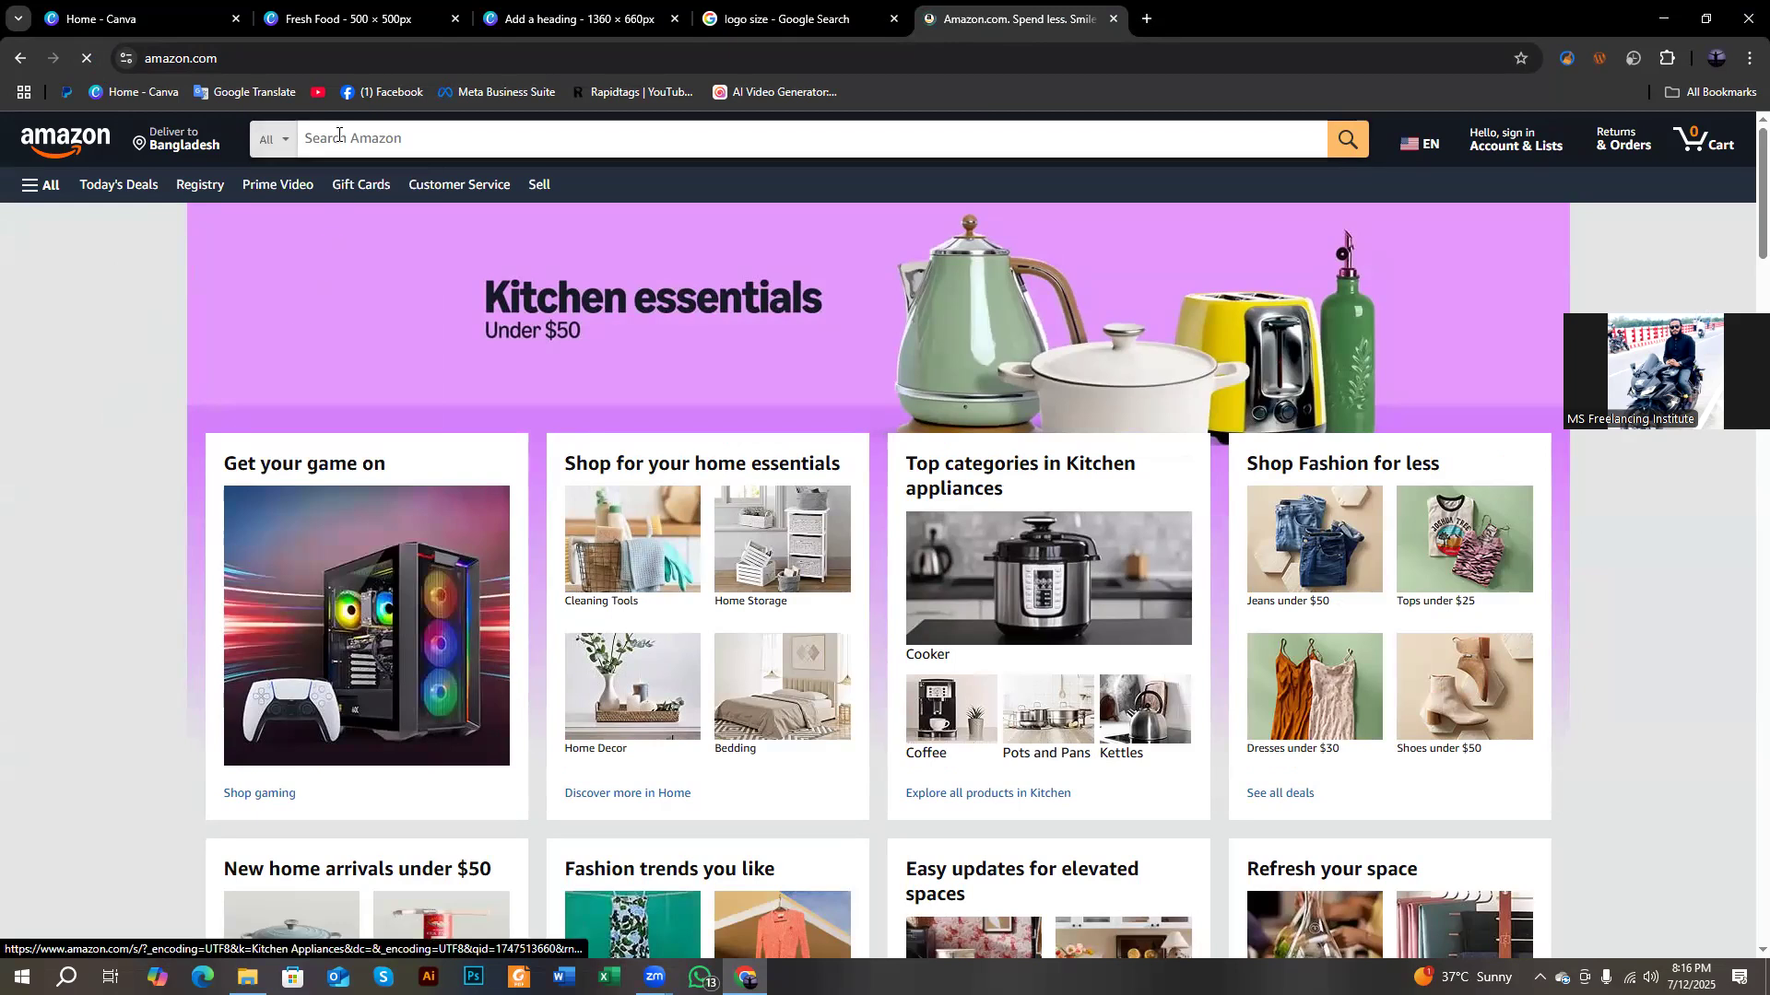
type("b")
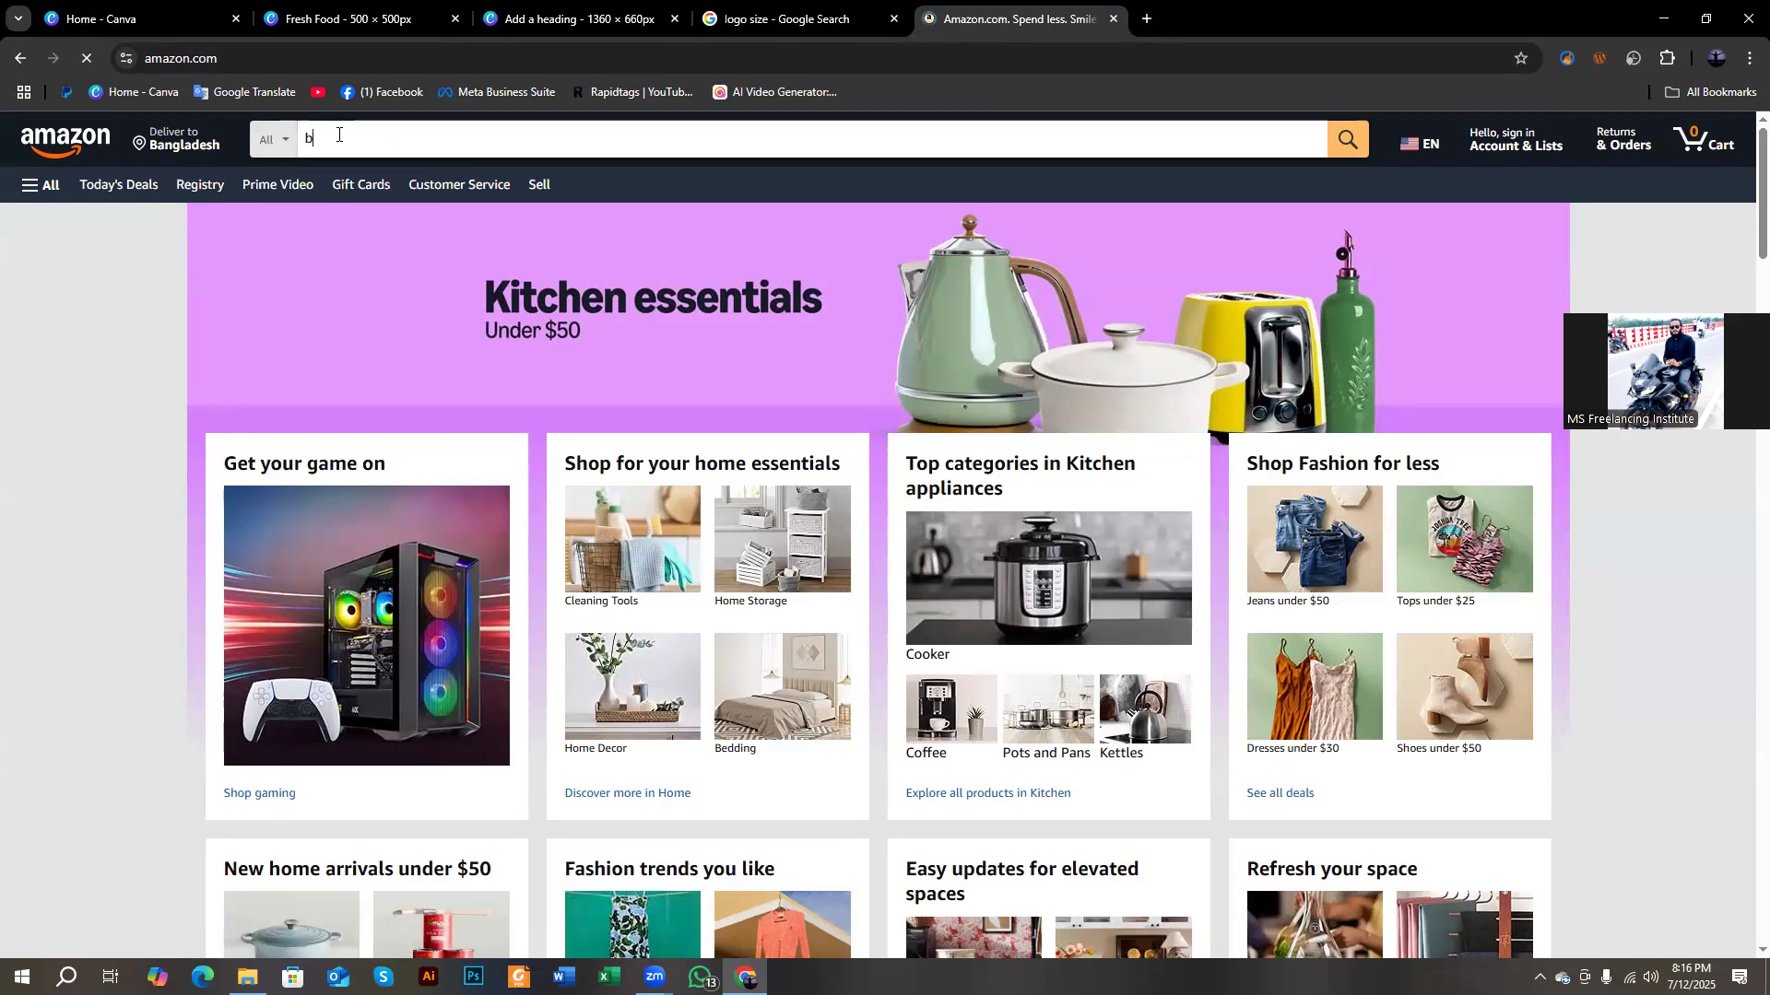
type("ook")
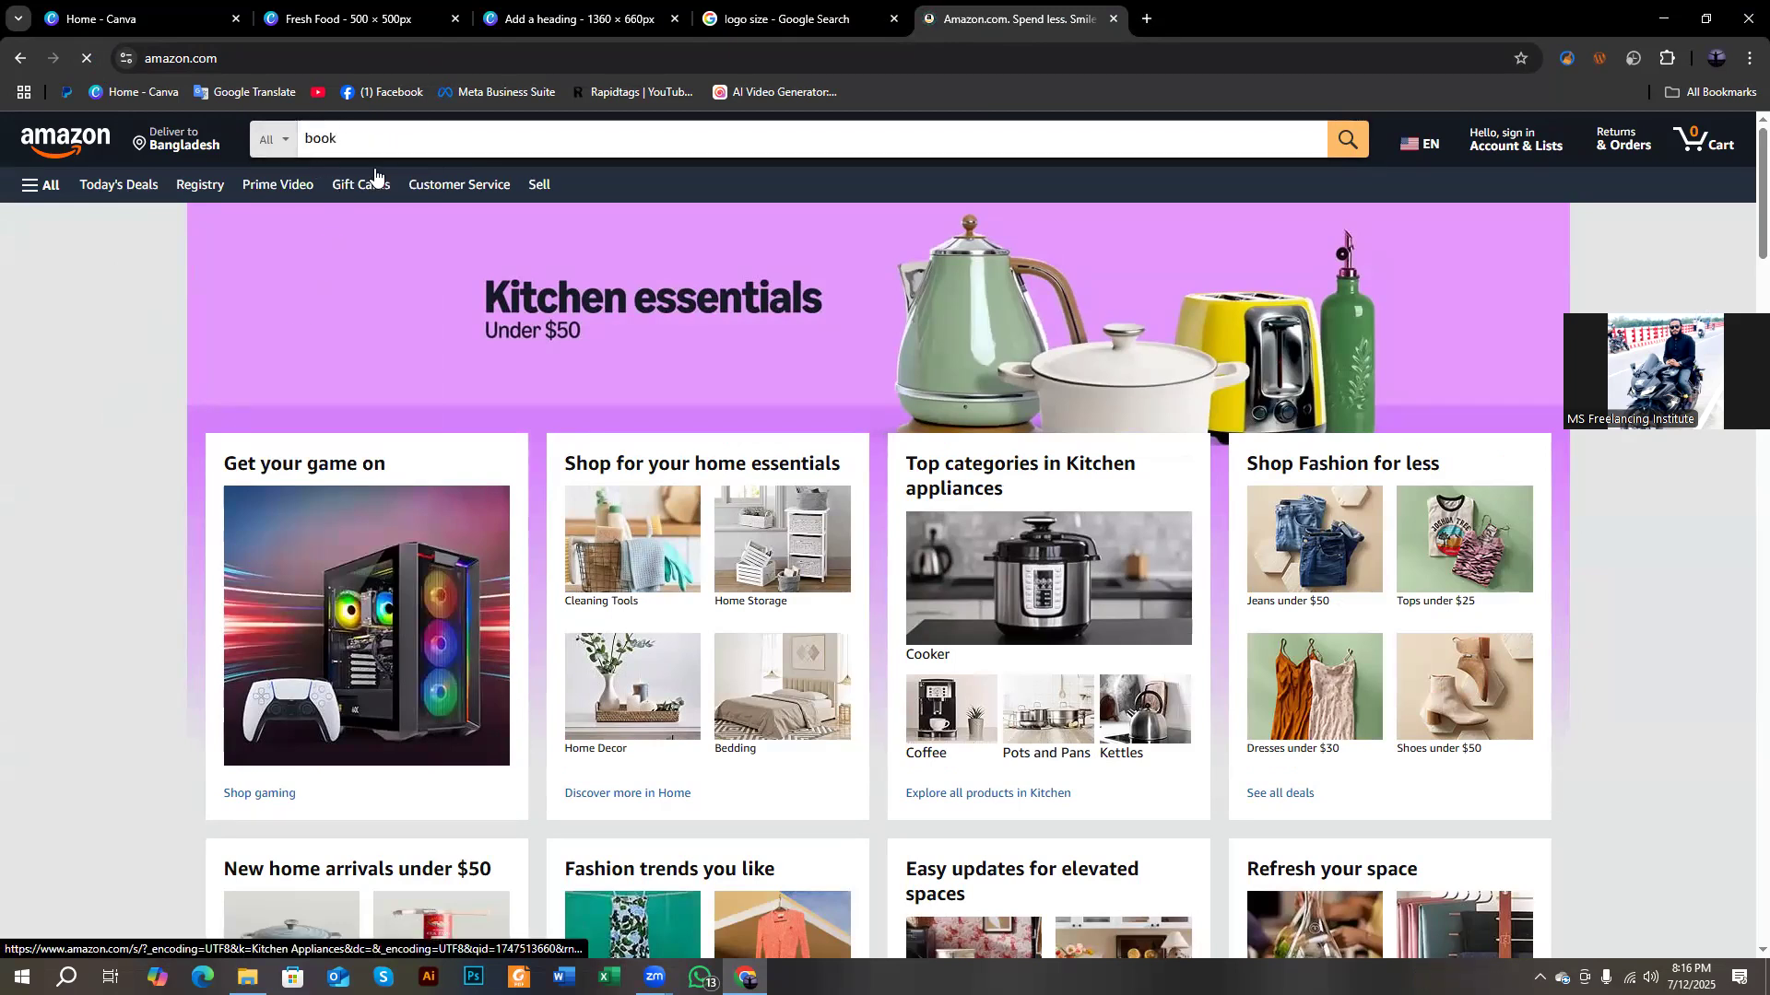
key("Return")
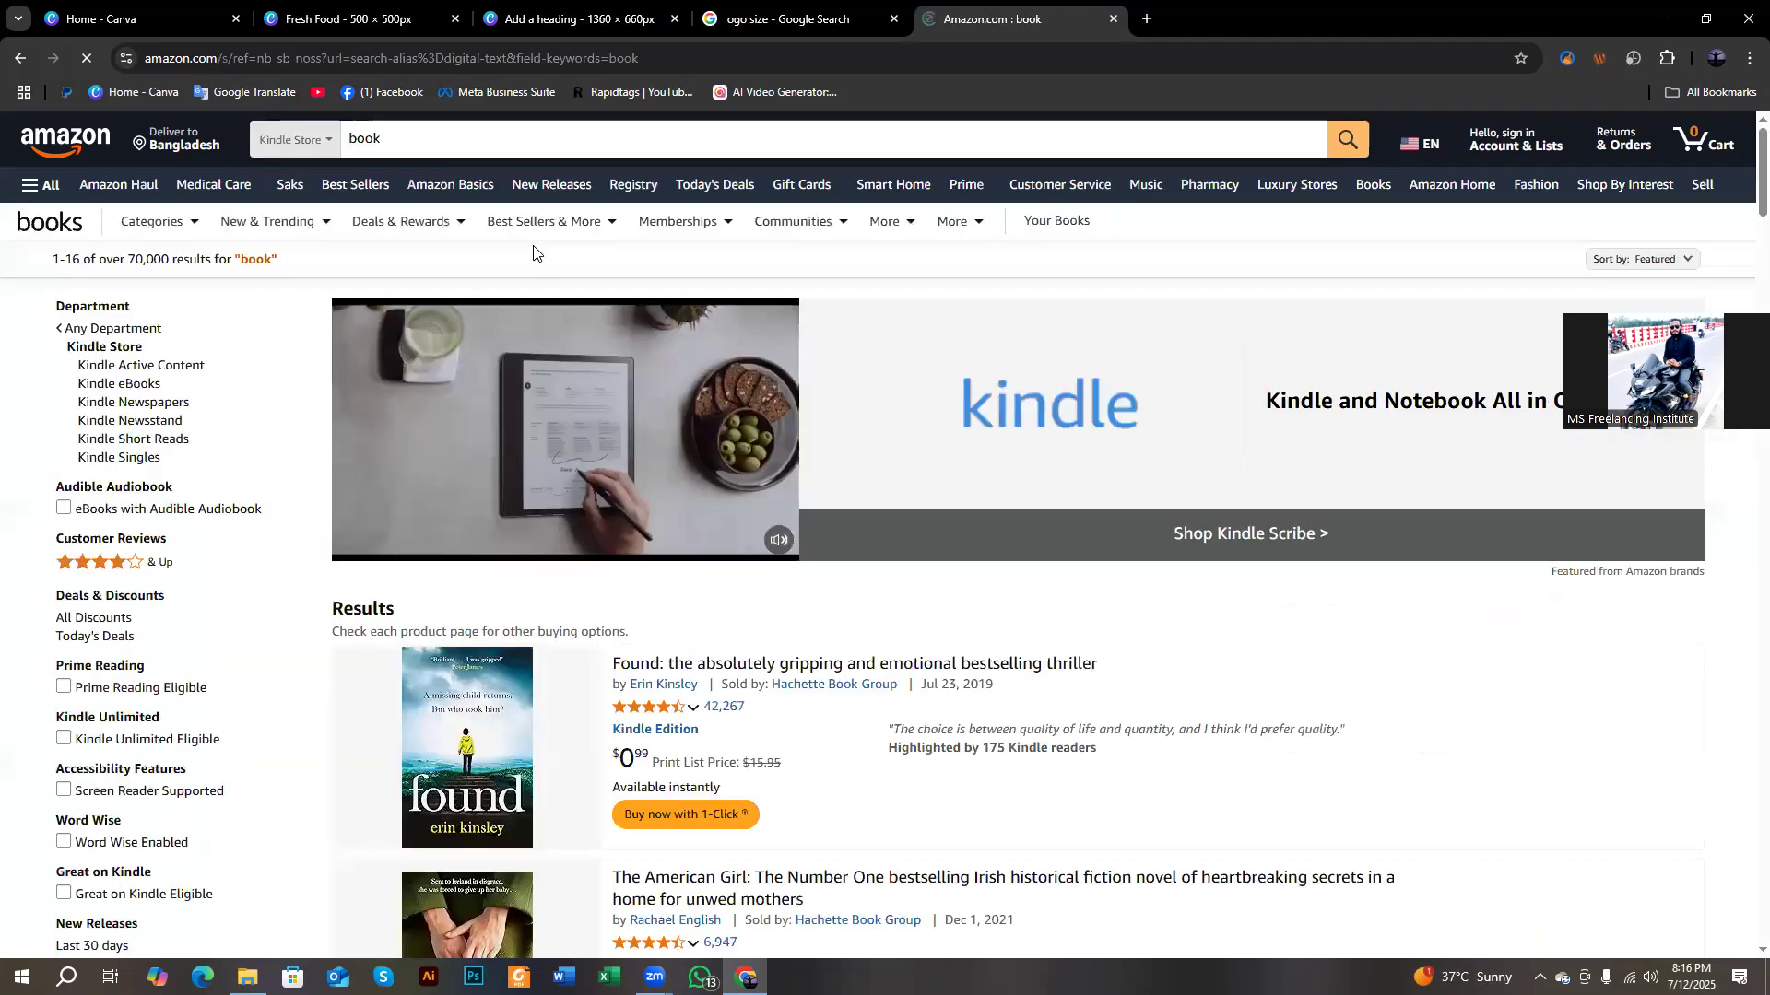
Browse the Kindle book covers in the search results and open the product page of "The Secret Life Of Sunflowers".
scroll(479, 406, "down", 2)
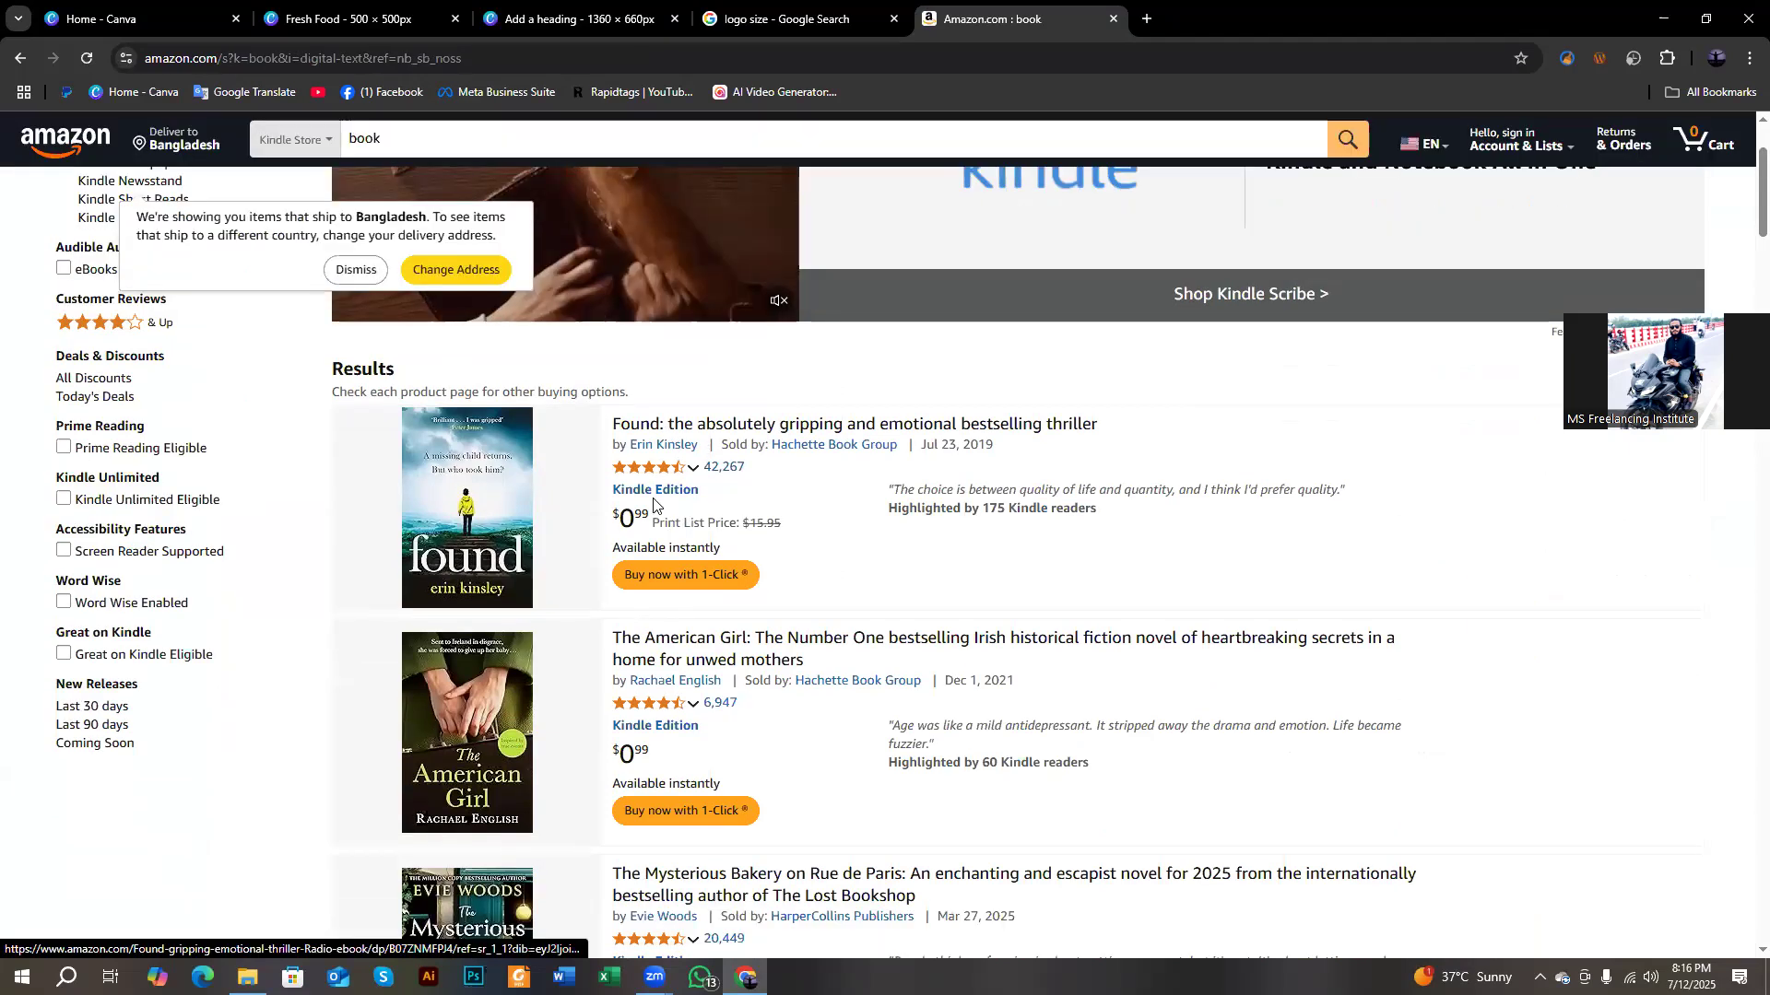
scroll(646, 424, "down", 2)
scroll(629, 339, "down", 1)
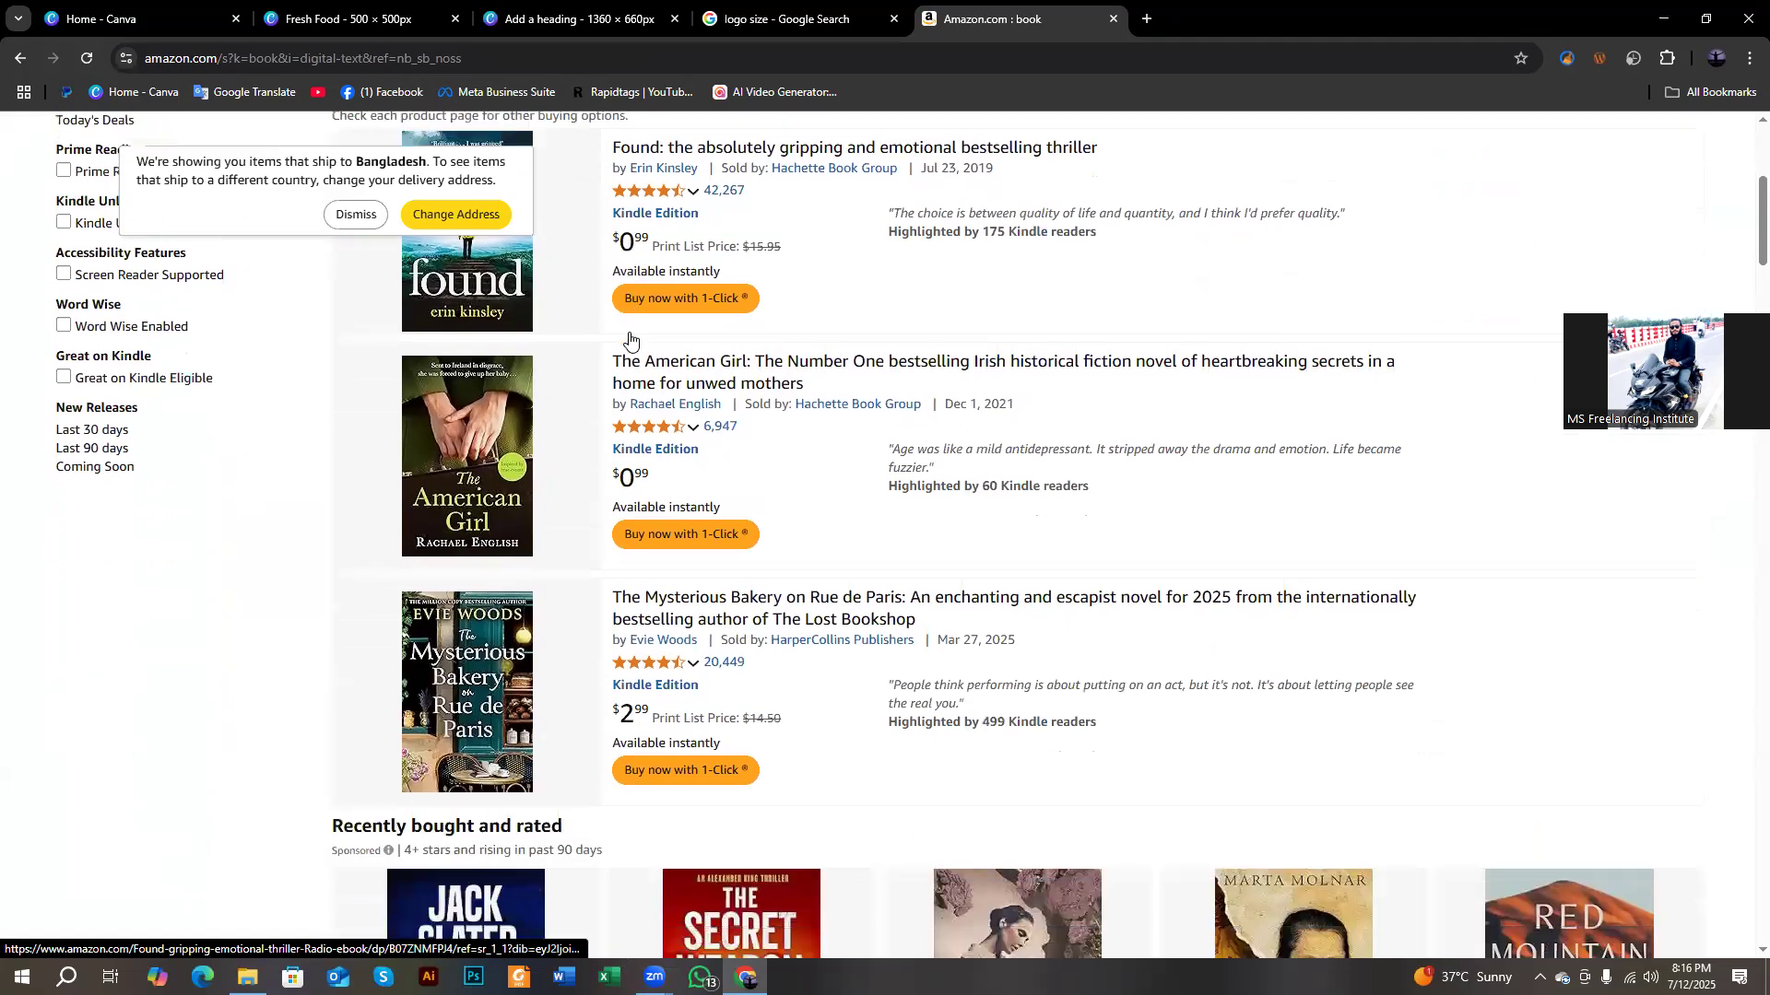
scroll(590, 415, "down", 4)
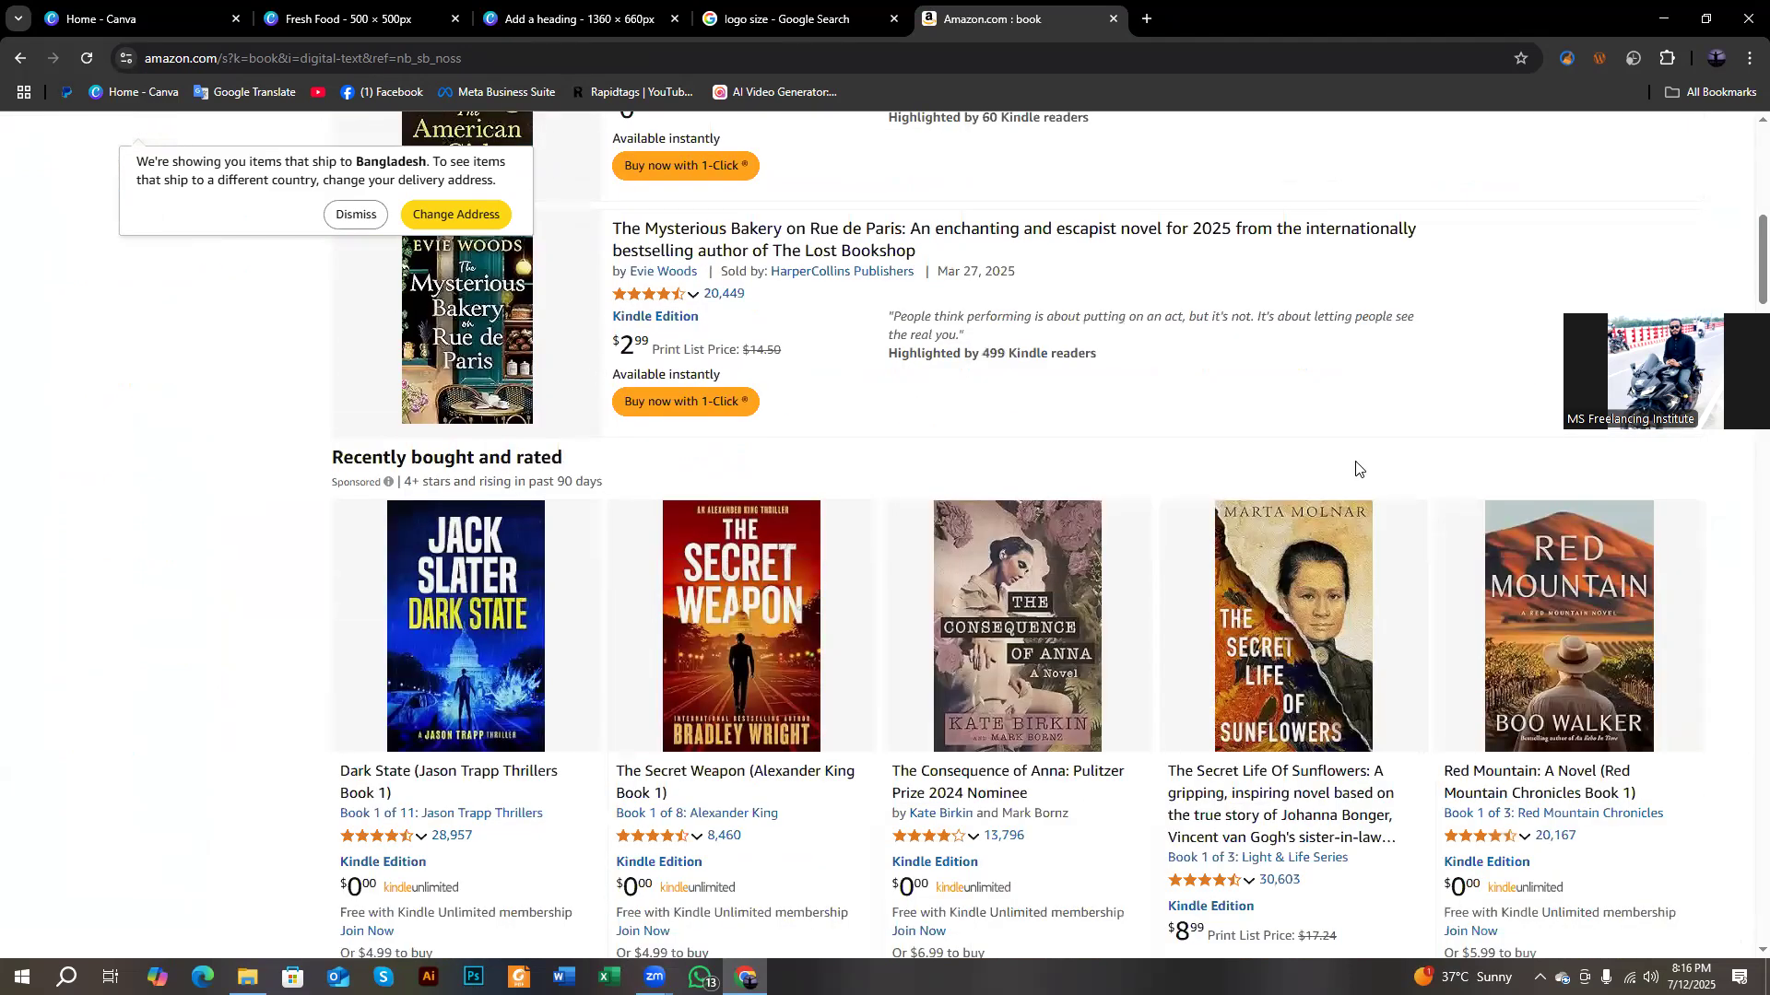
scroll(1355, 466, "down", 5)
left_click(1309, 341)
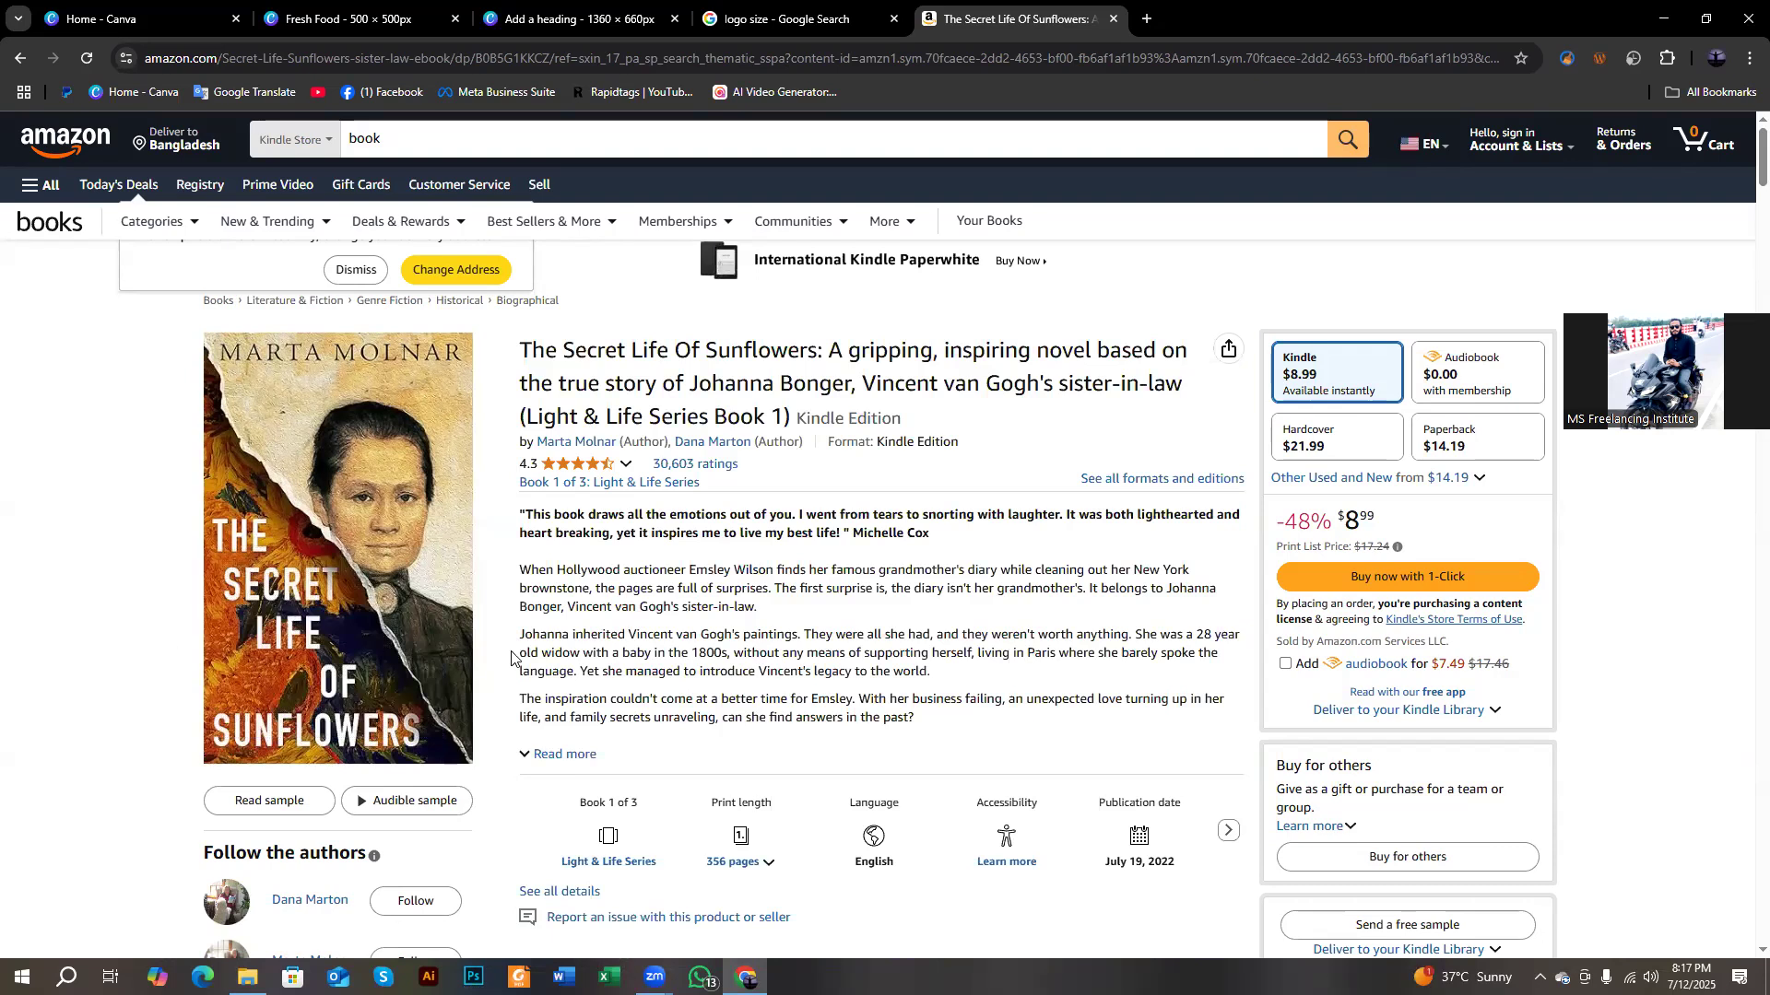
Examine the book's product page, looking at its publication date, series section and enlarged cover artwork.
scroll(705, 679, "down", 2)
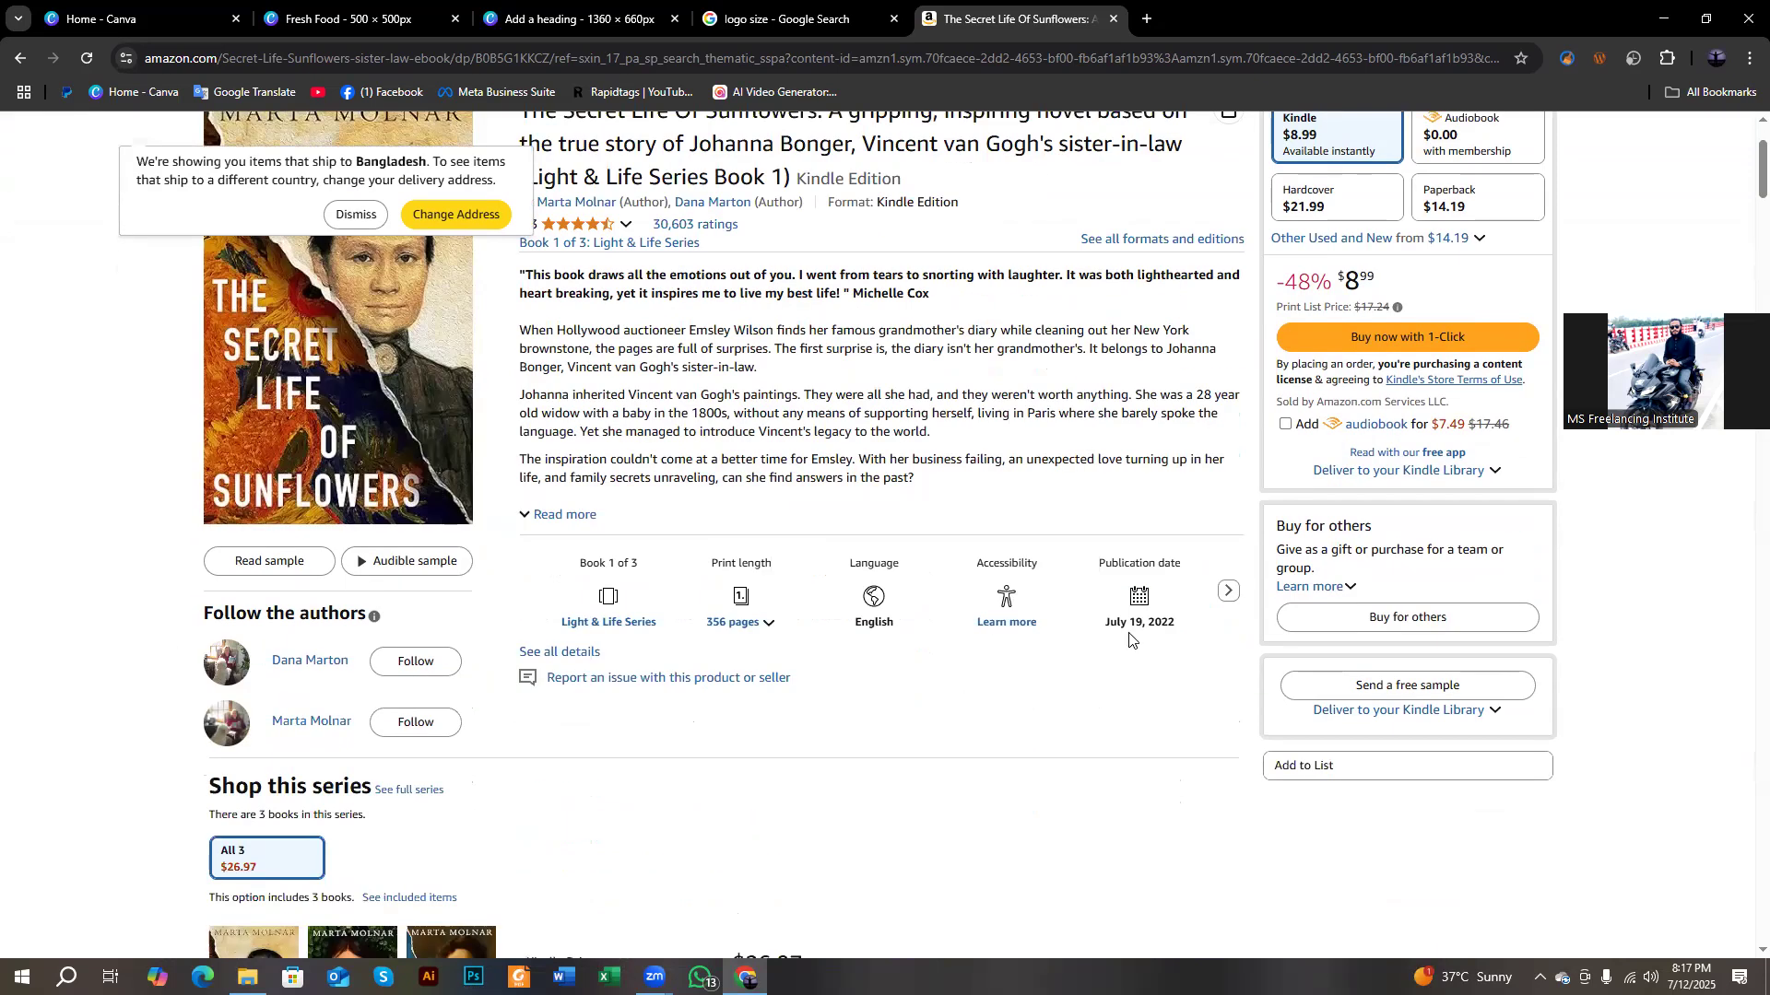
left_click_drag(1144, 622, 1104, 627)
scroll(924, 686, "up", 1)
scroll(925, 687, "up", 2)
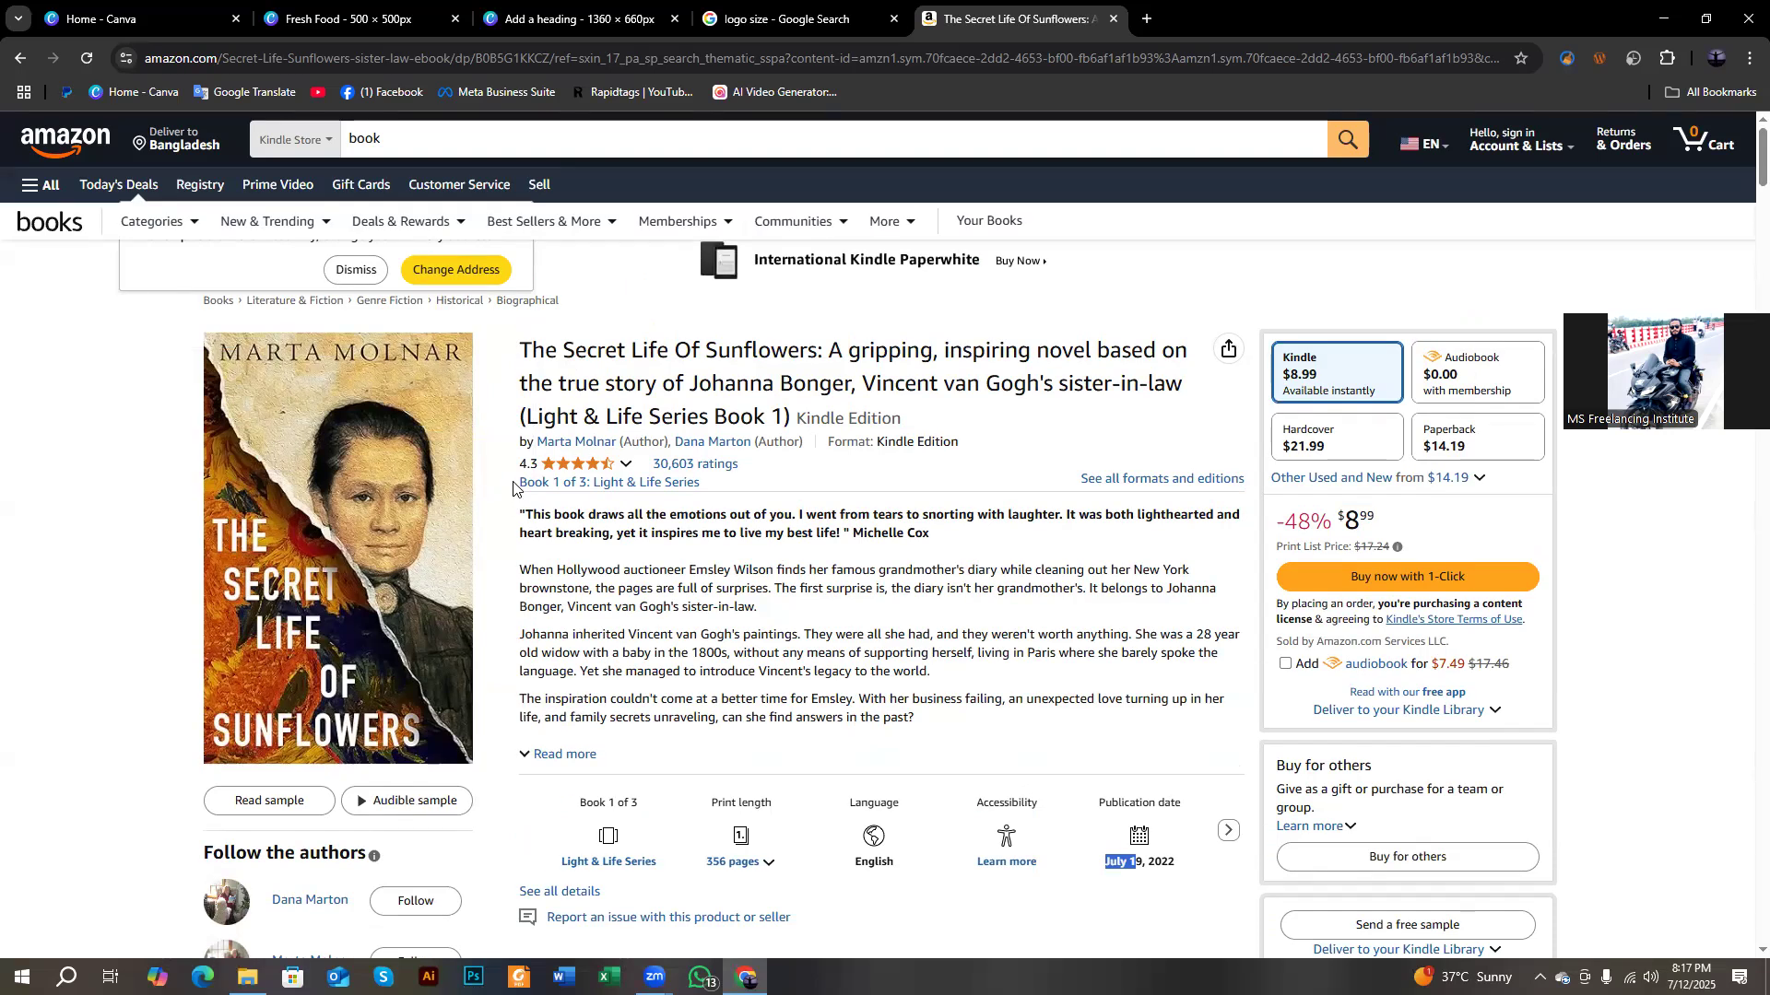
mouse_move(262, 632)
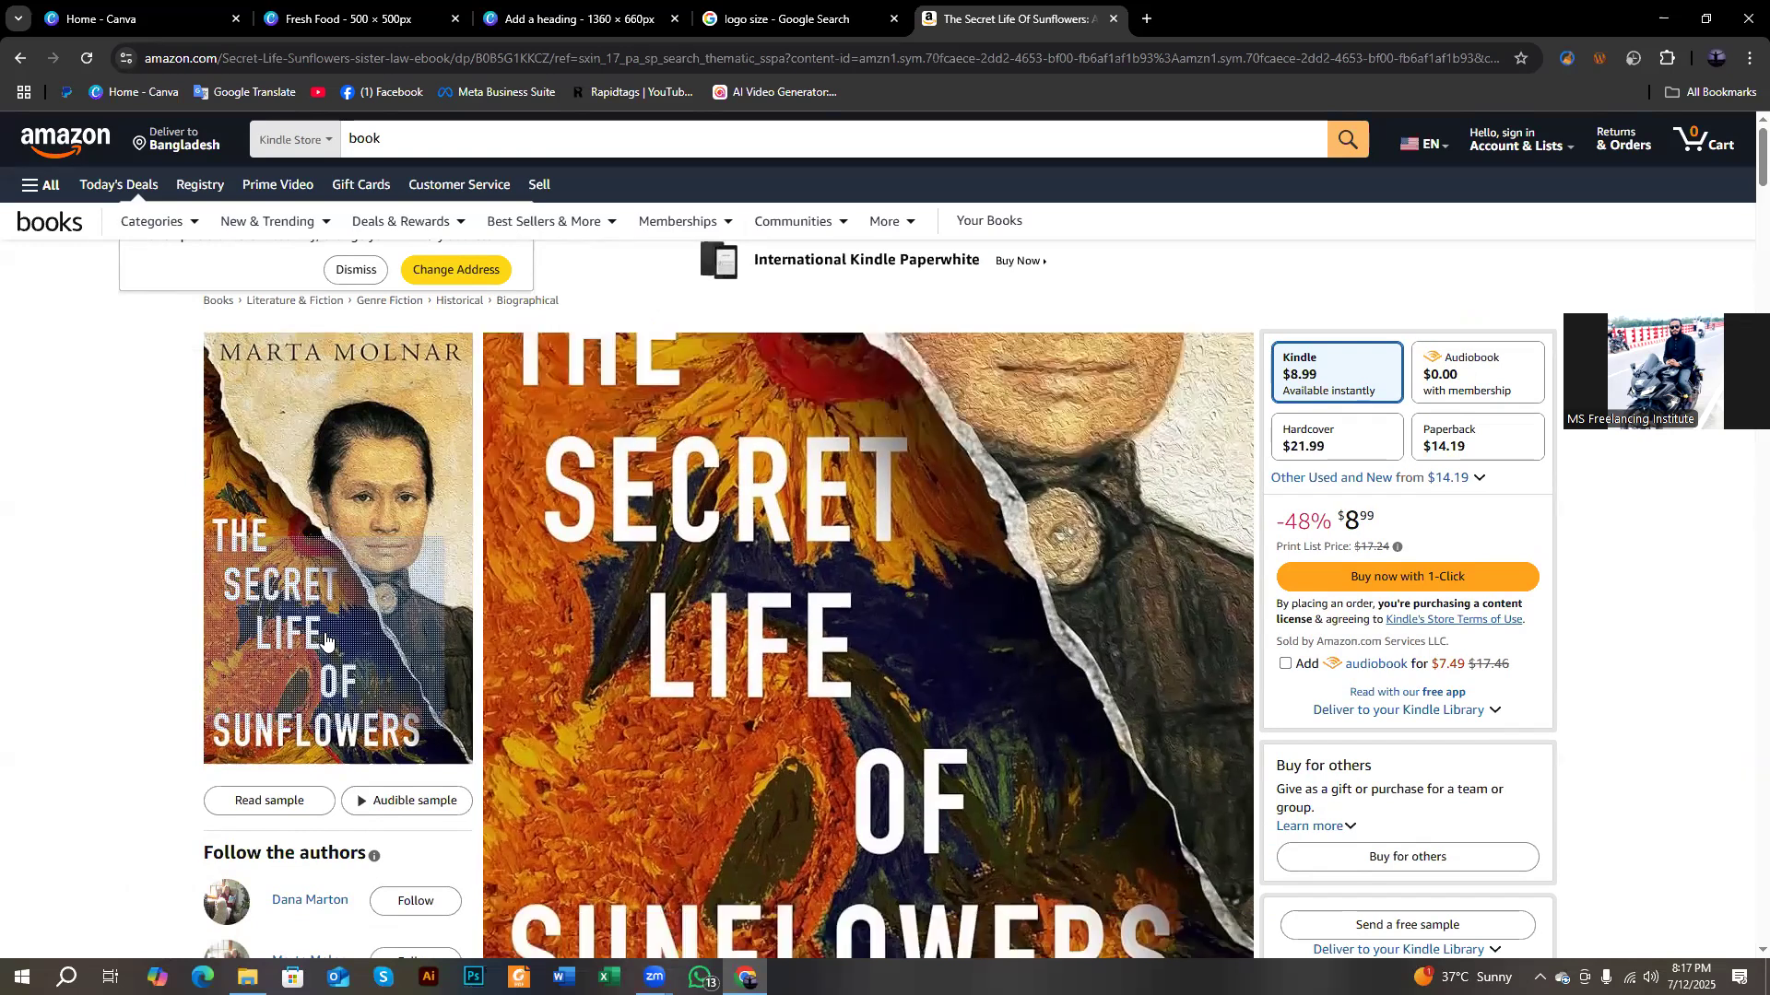
scroll(258, 593, "down", 6)
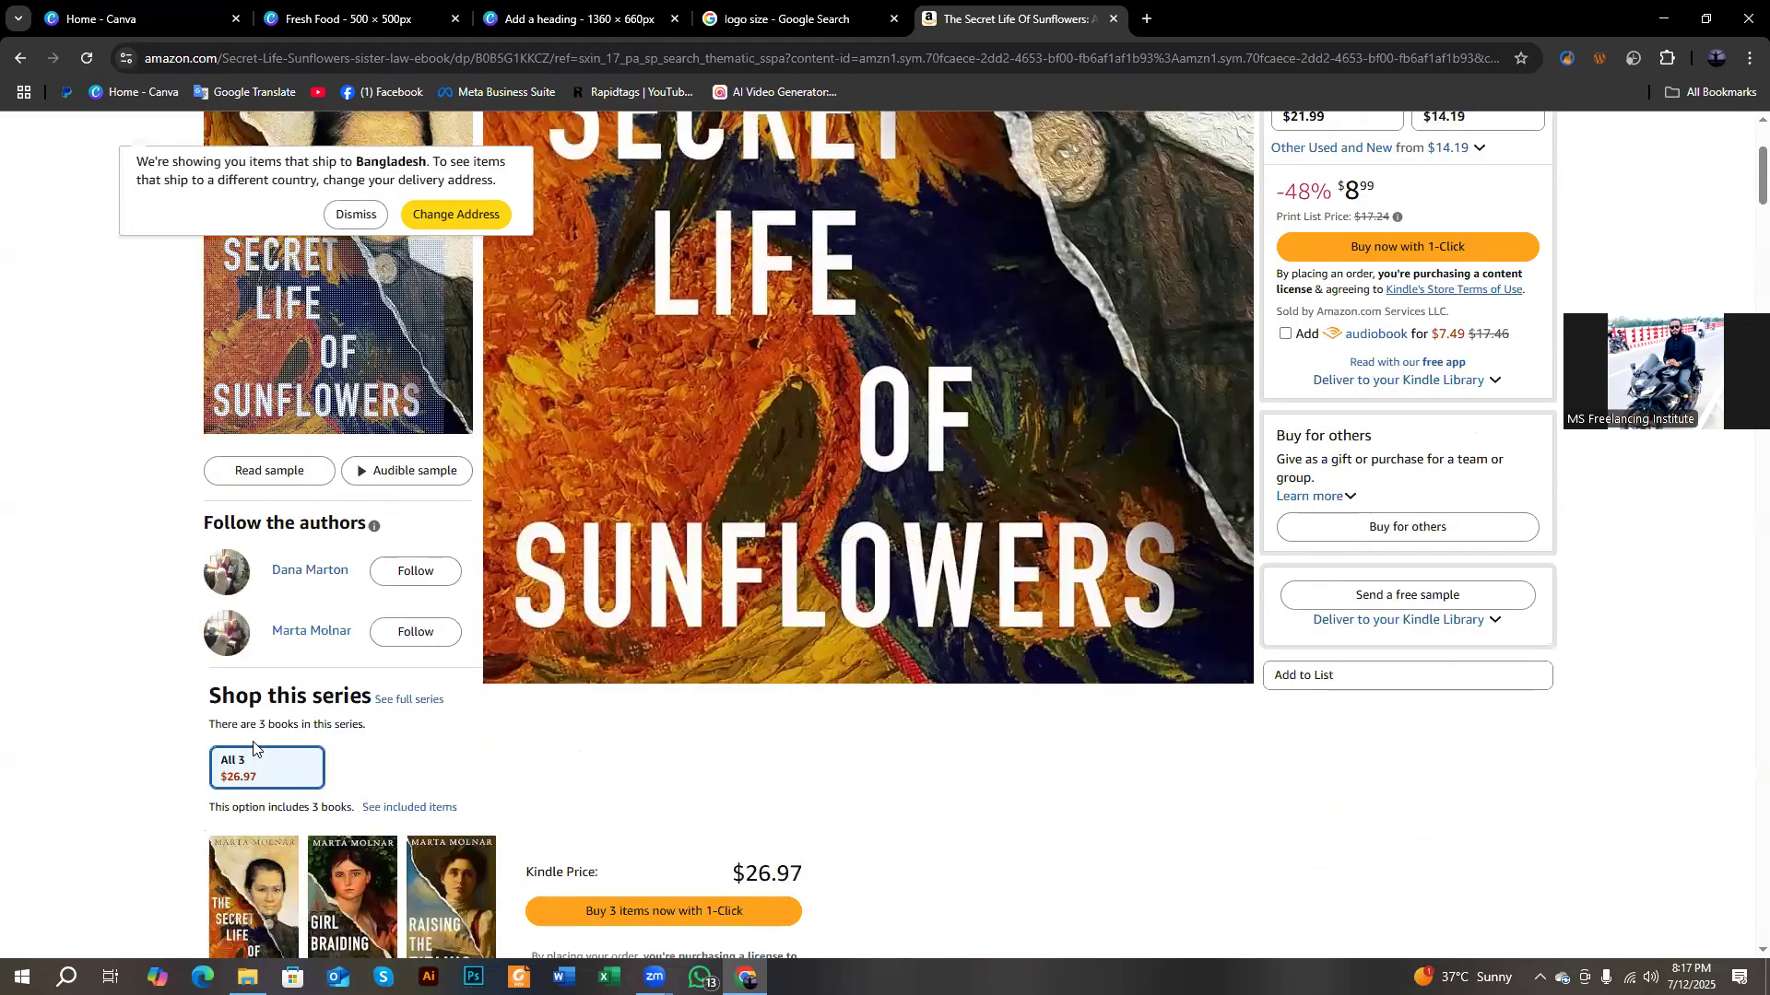
scroll(258, 592, "up", 5)
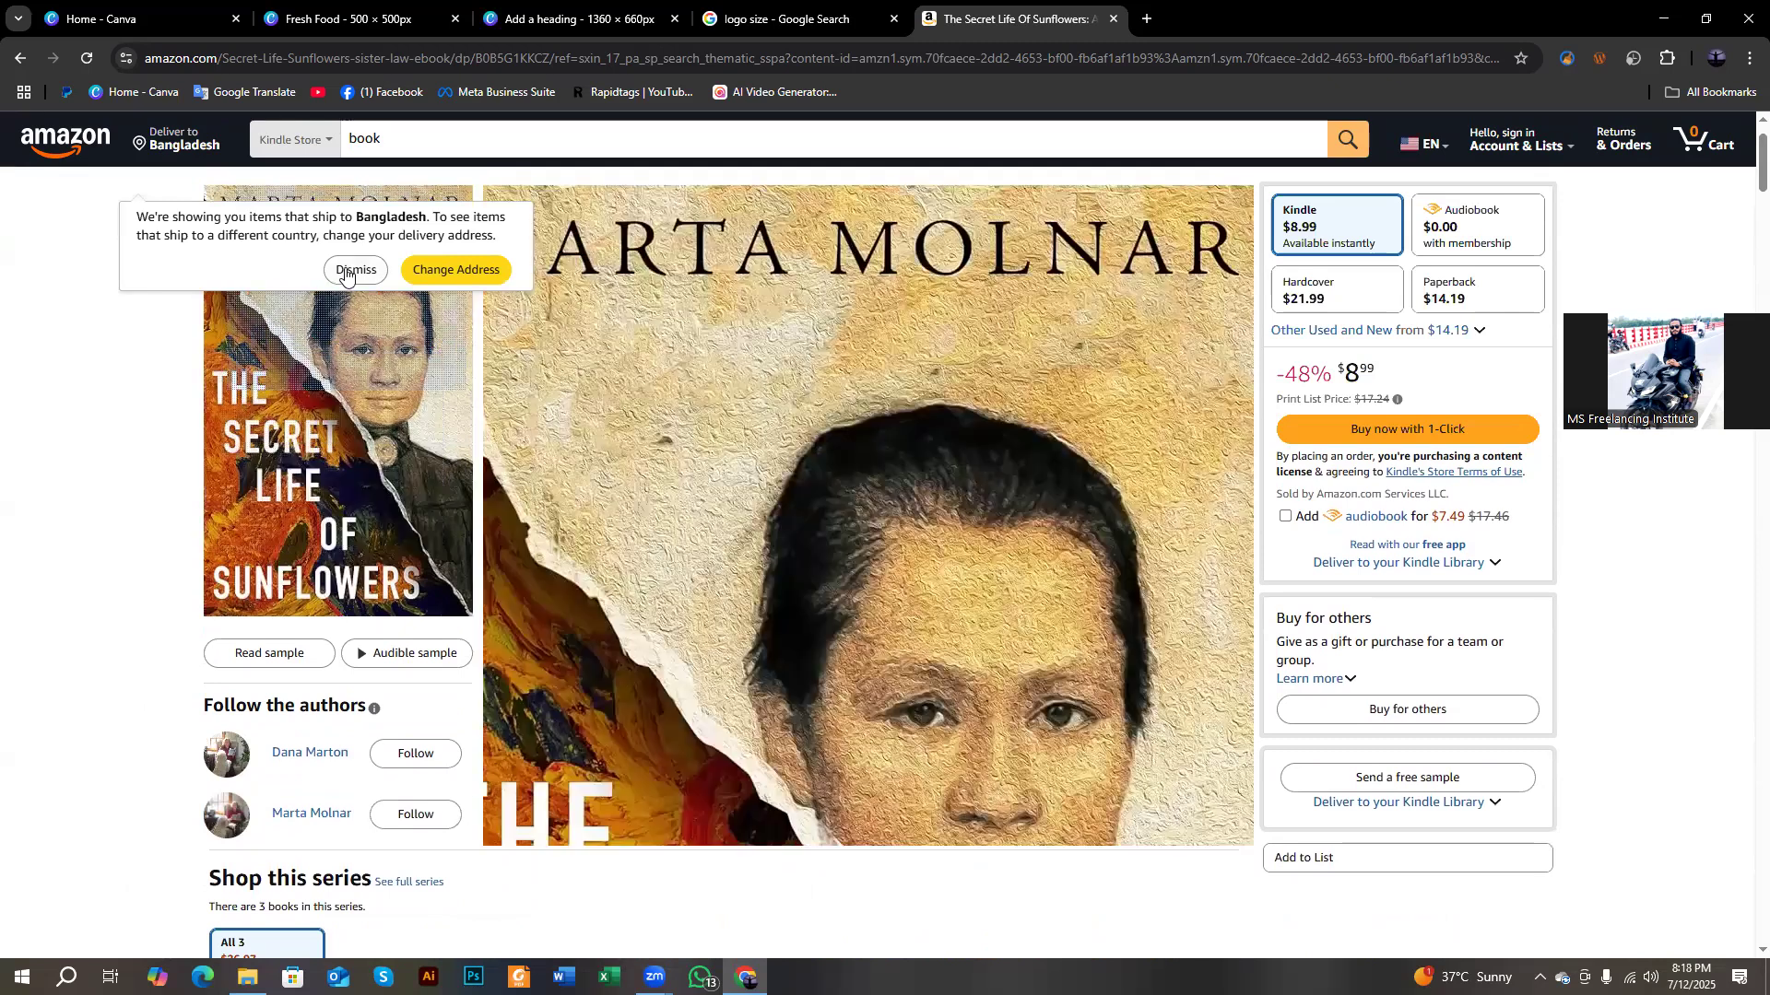
scroll(145, 489, "up", 2)
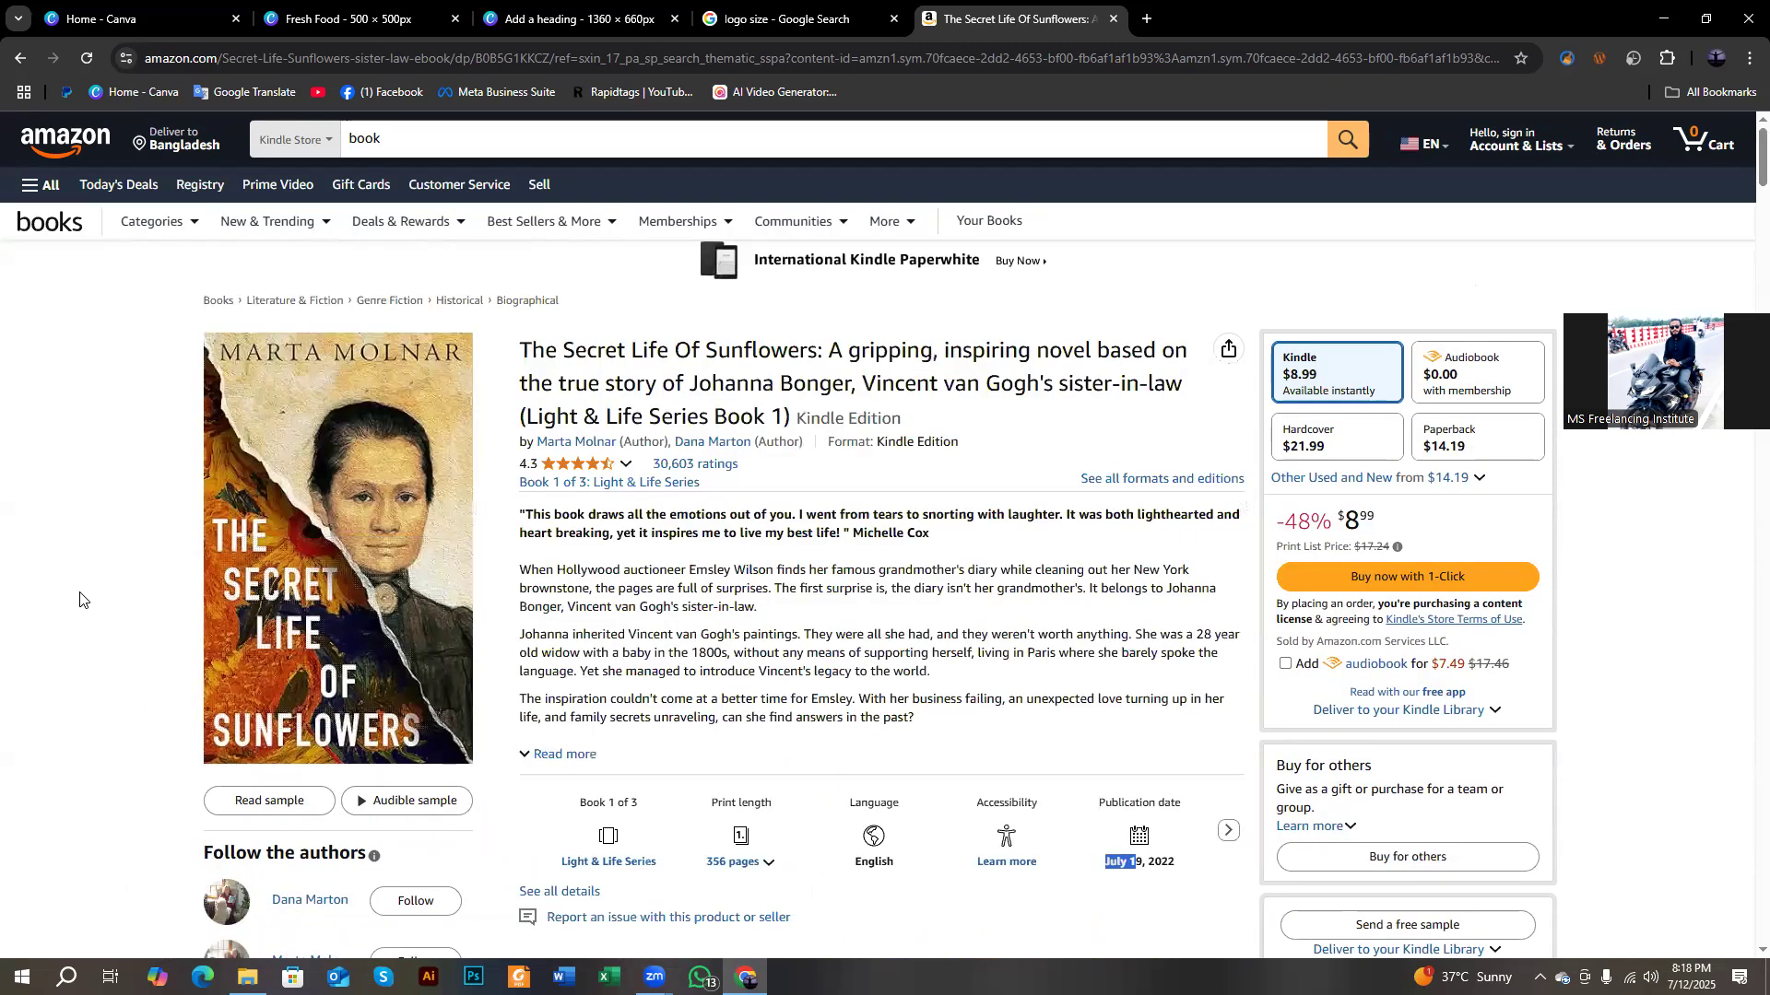
mouse_move(288, 576)
key("alt")
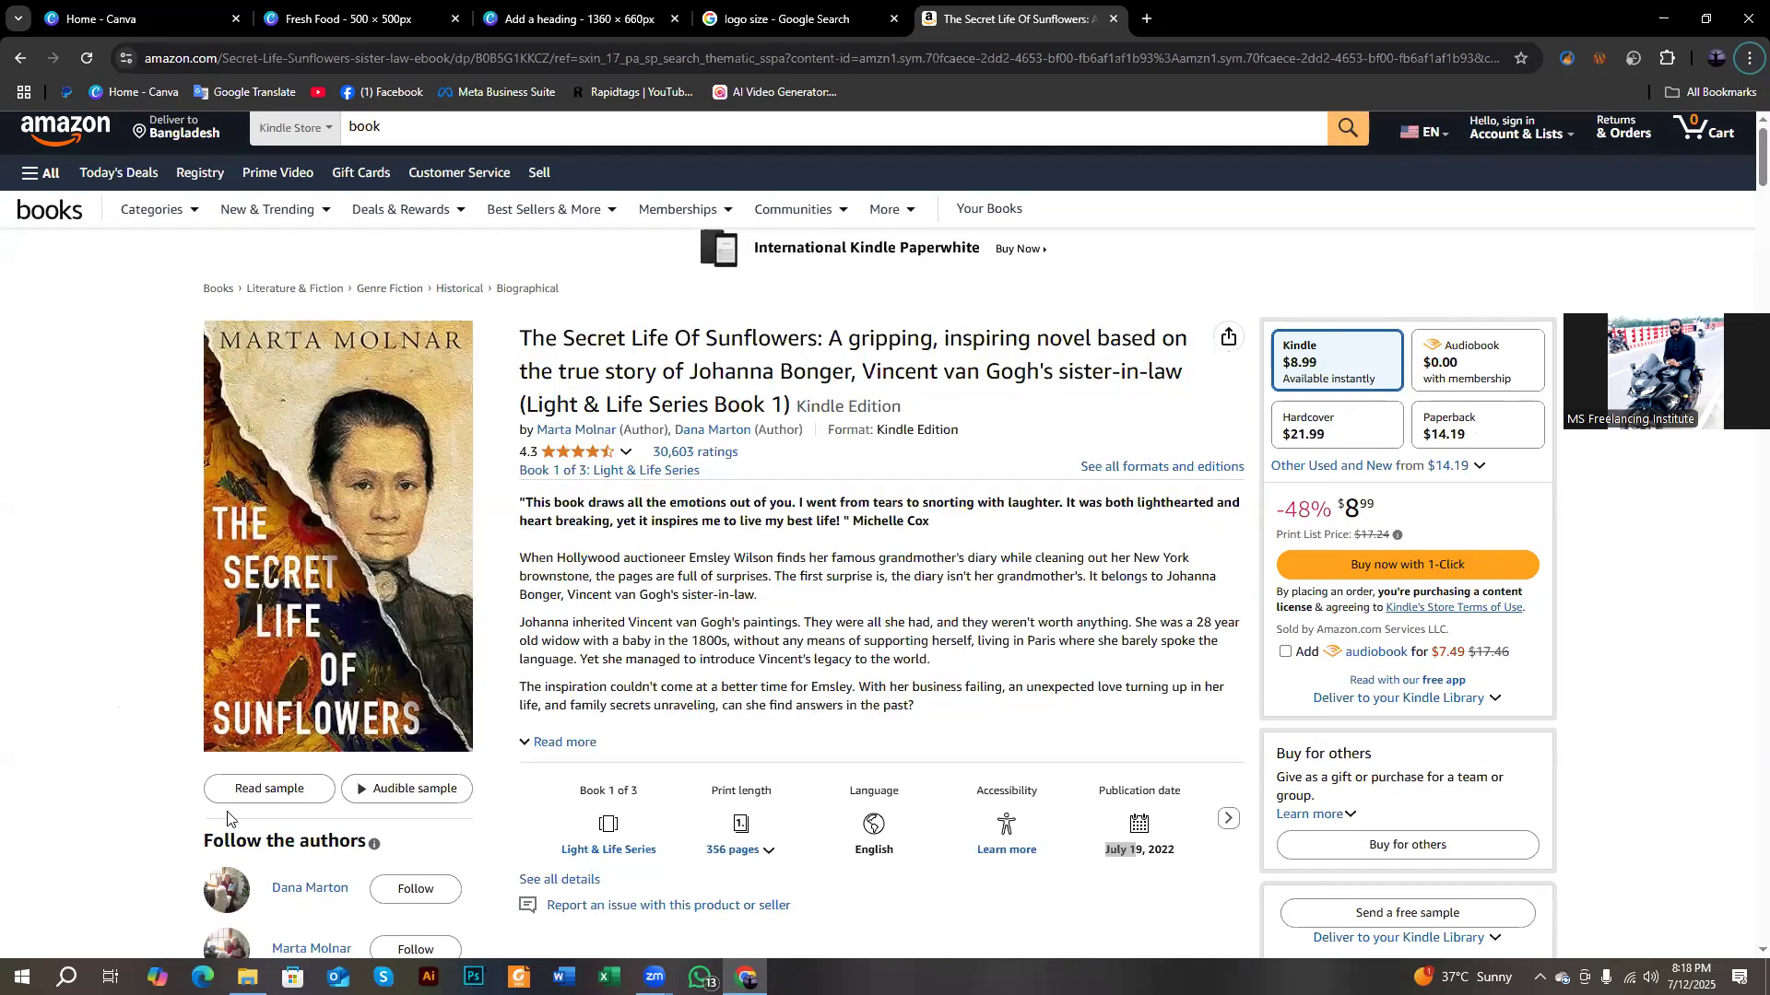
scroll(231, 666, "down", 2)
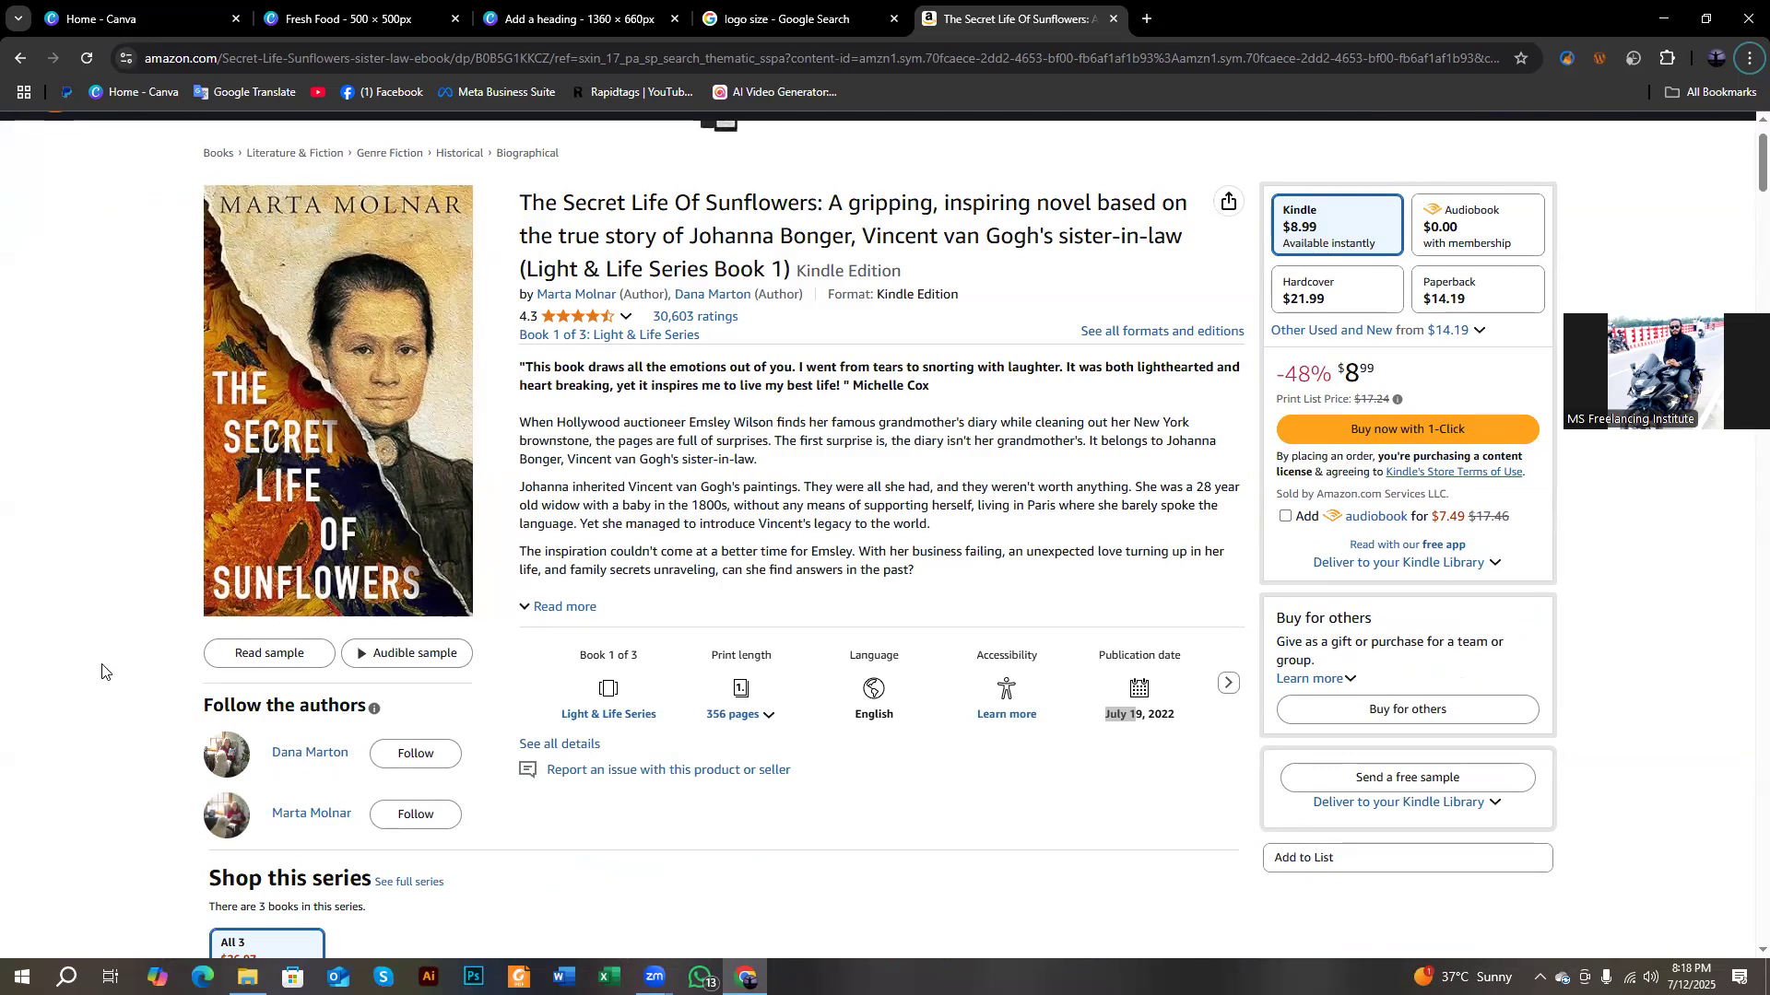
mouse_move(257, 516)
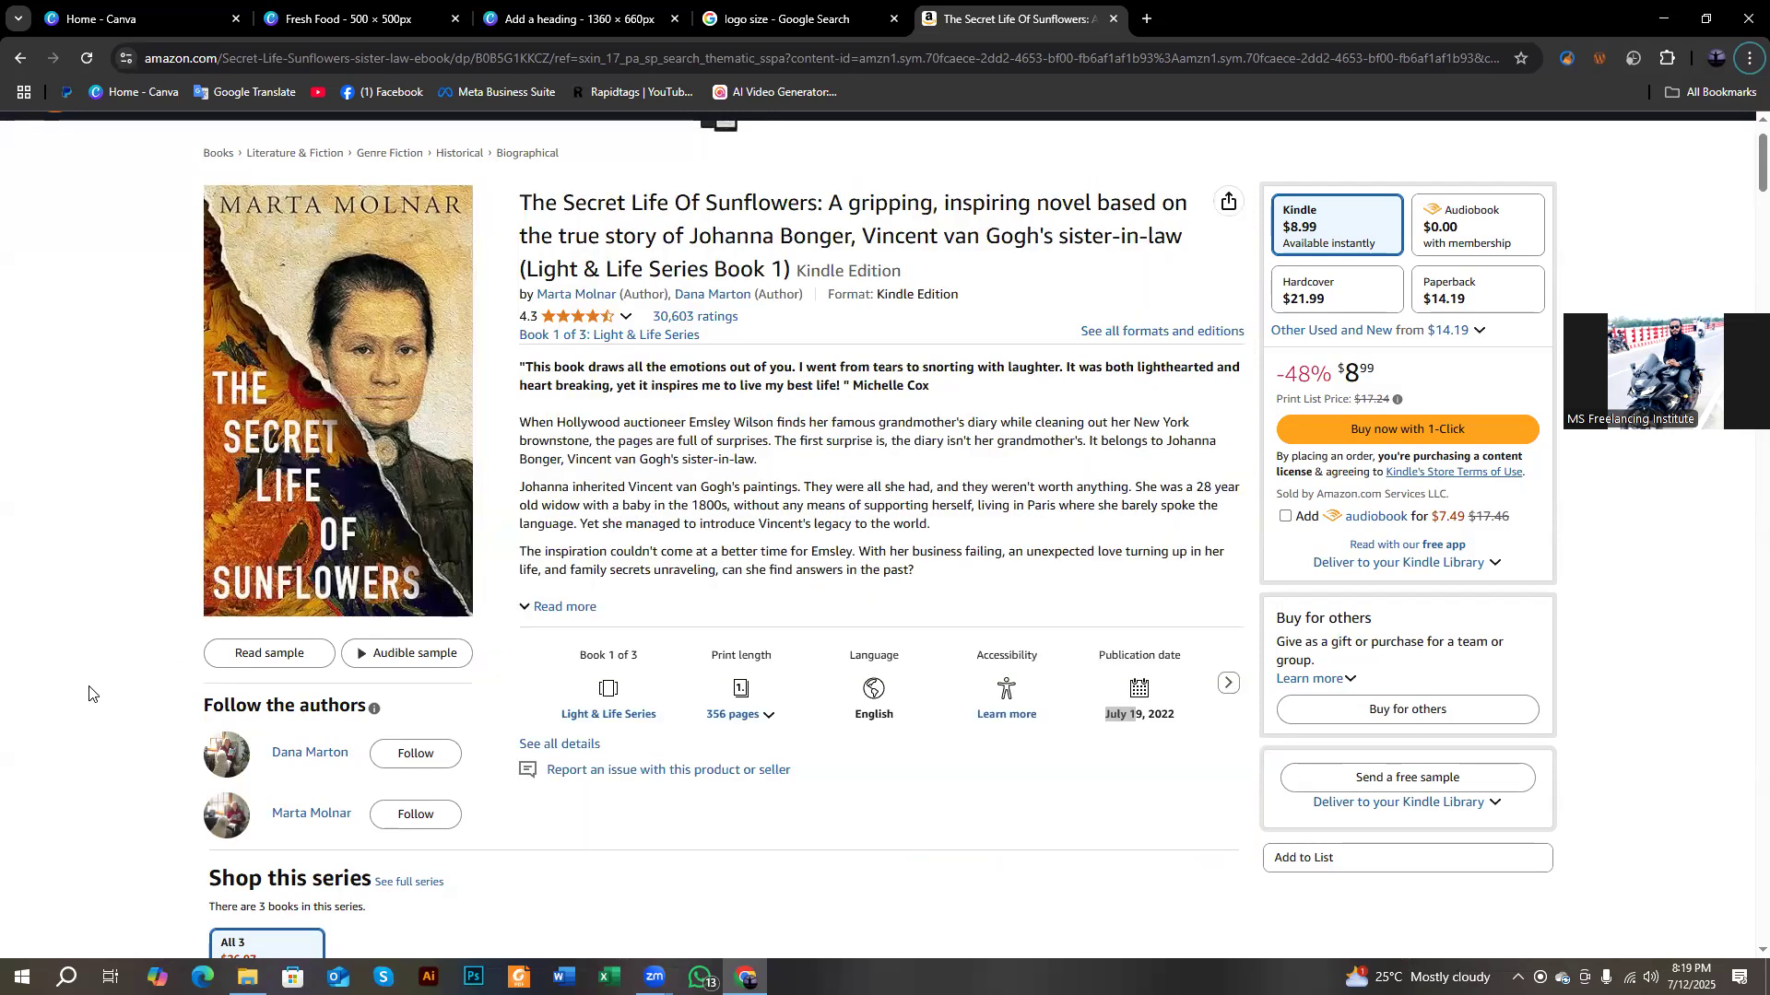
scroll(89, 693, "up", 2)
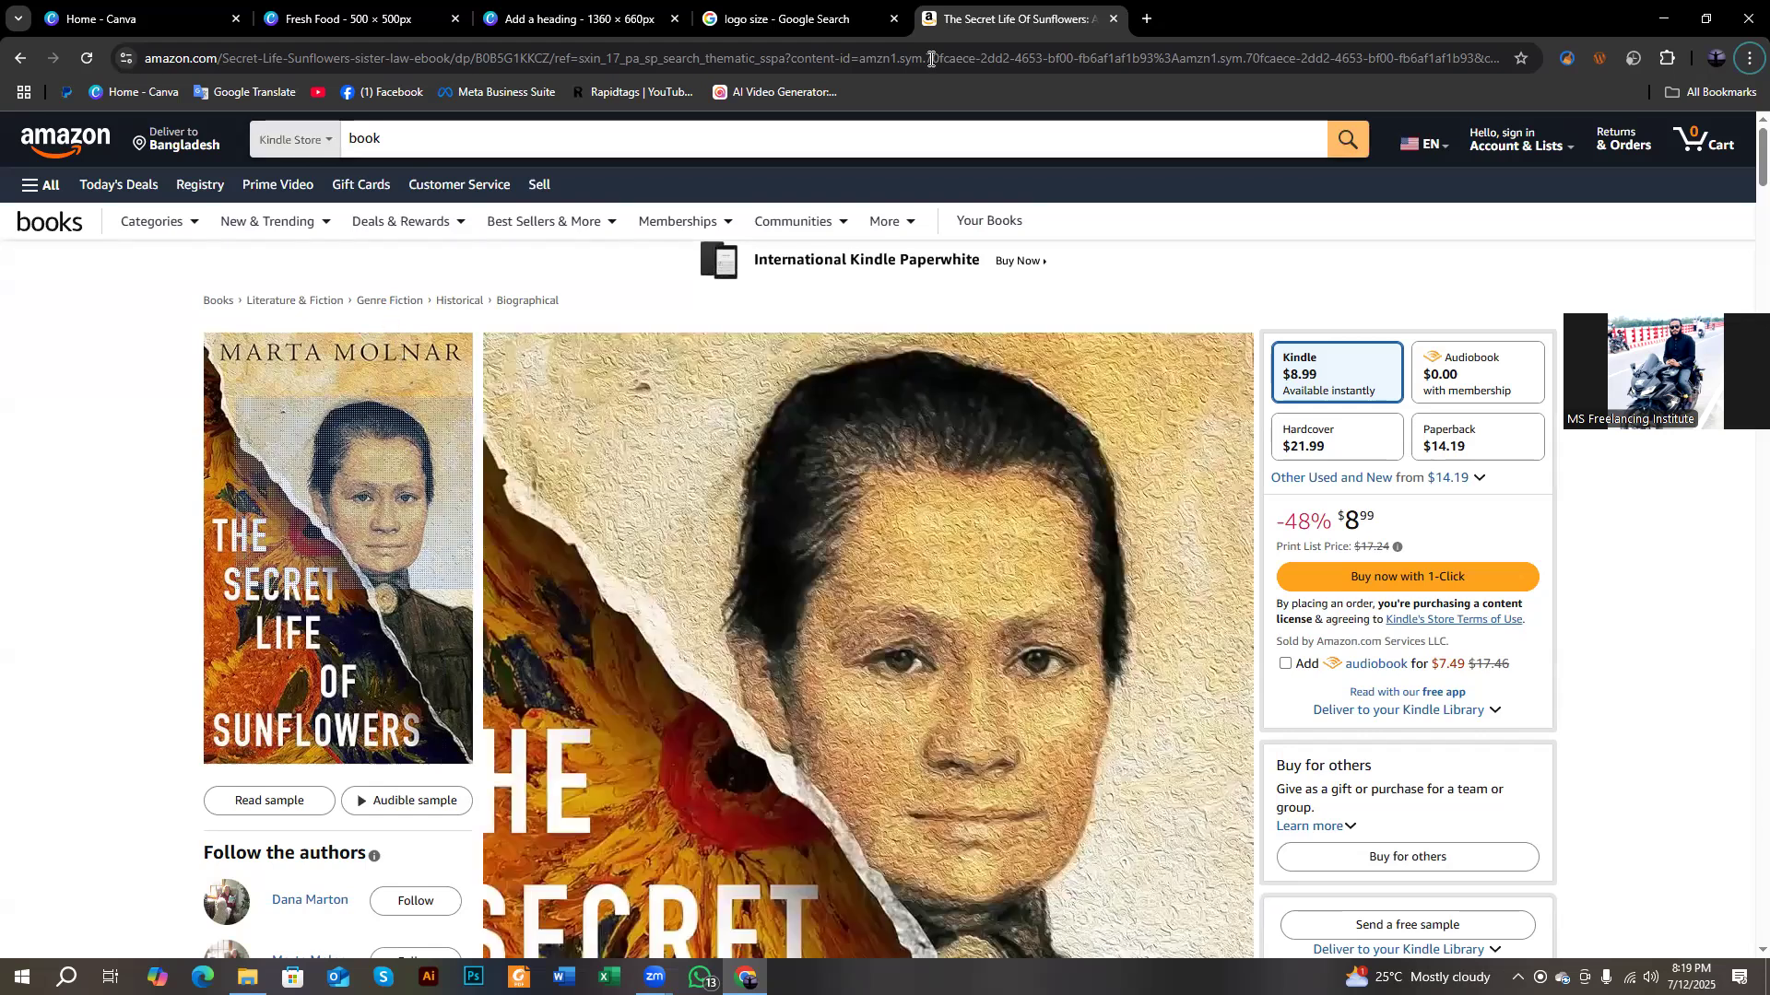
Close the Amazon page and switch to the Fresh Food design to view the shopping cart logo on page 3.
left_click(1114, 21)
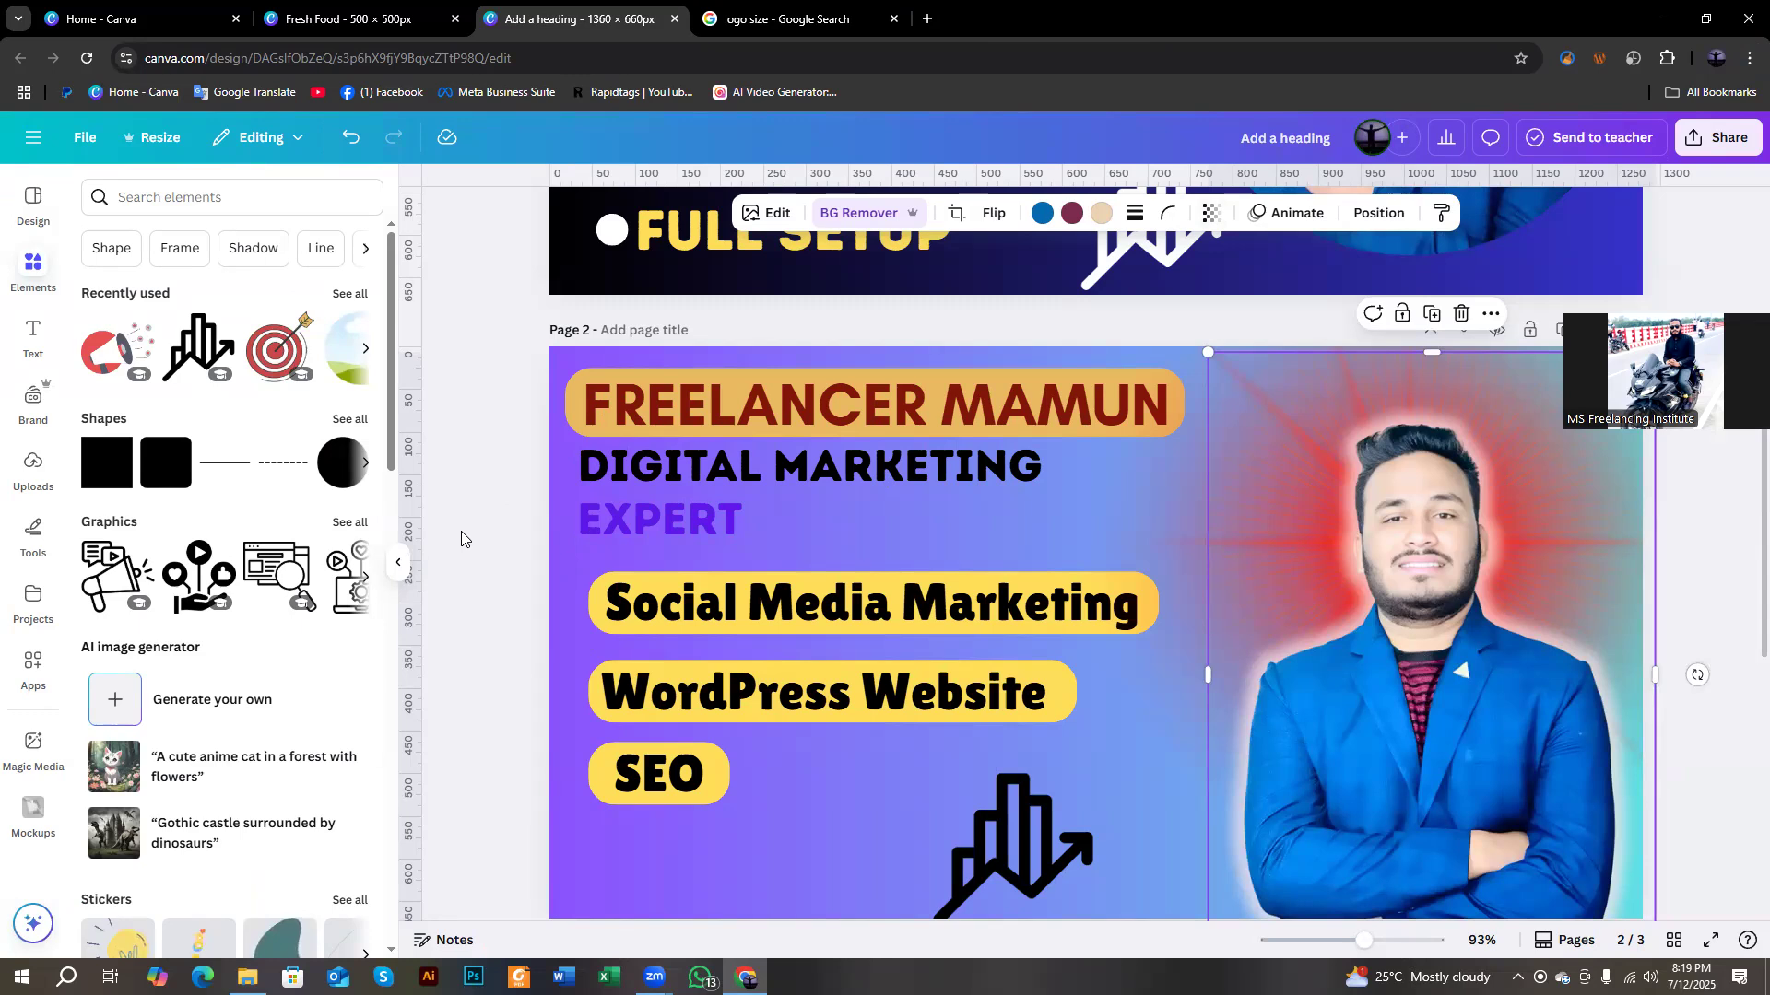
scroll(458, 533, "up", 5)
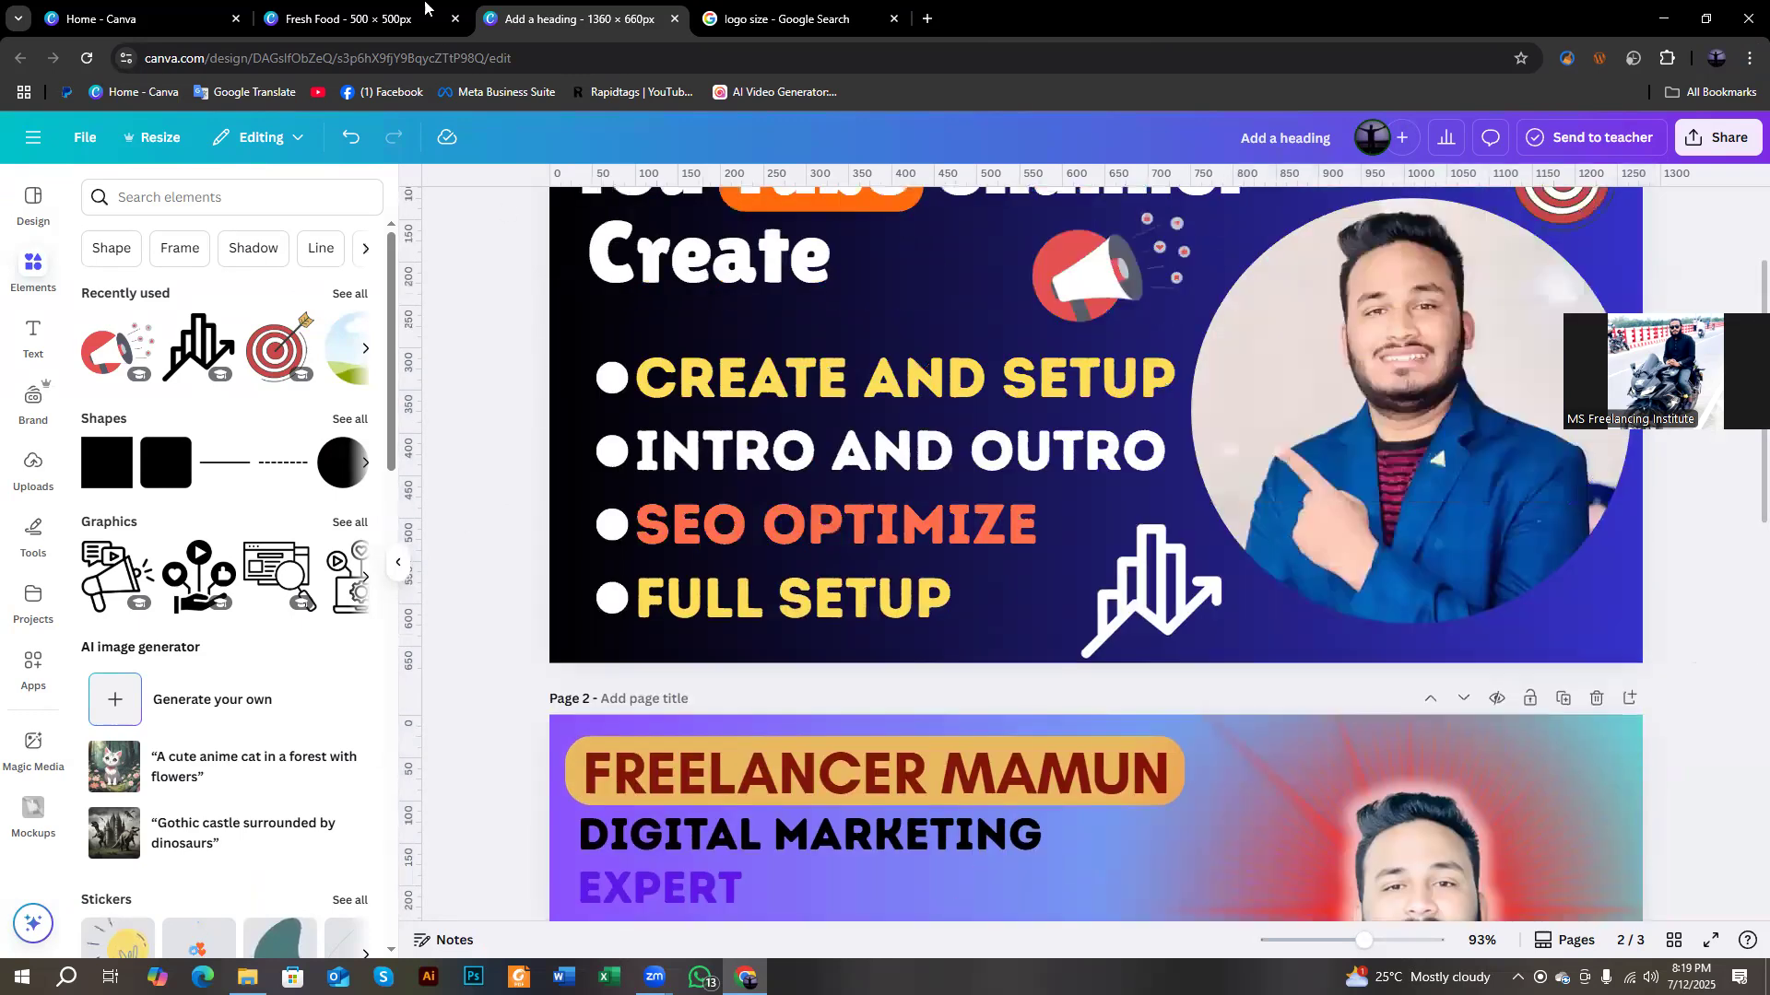
key("ctrl+shift+Tab")
left_click(150, 21)
key("ctrl+Tab")
scroll(709, 585, "up", 5)
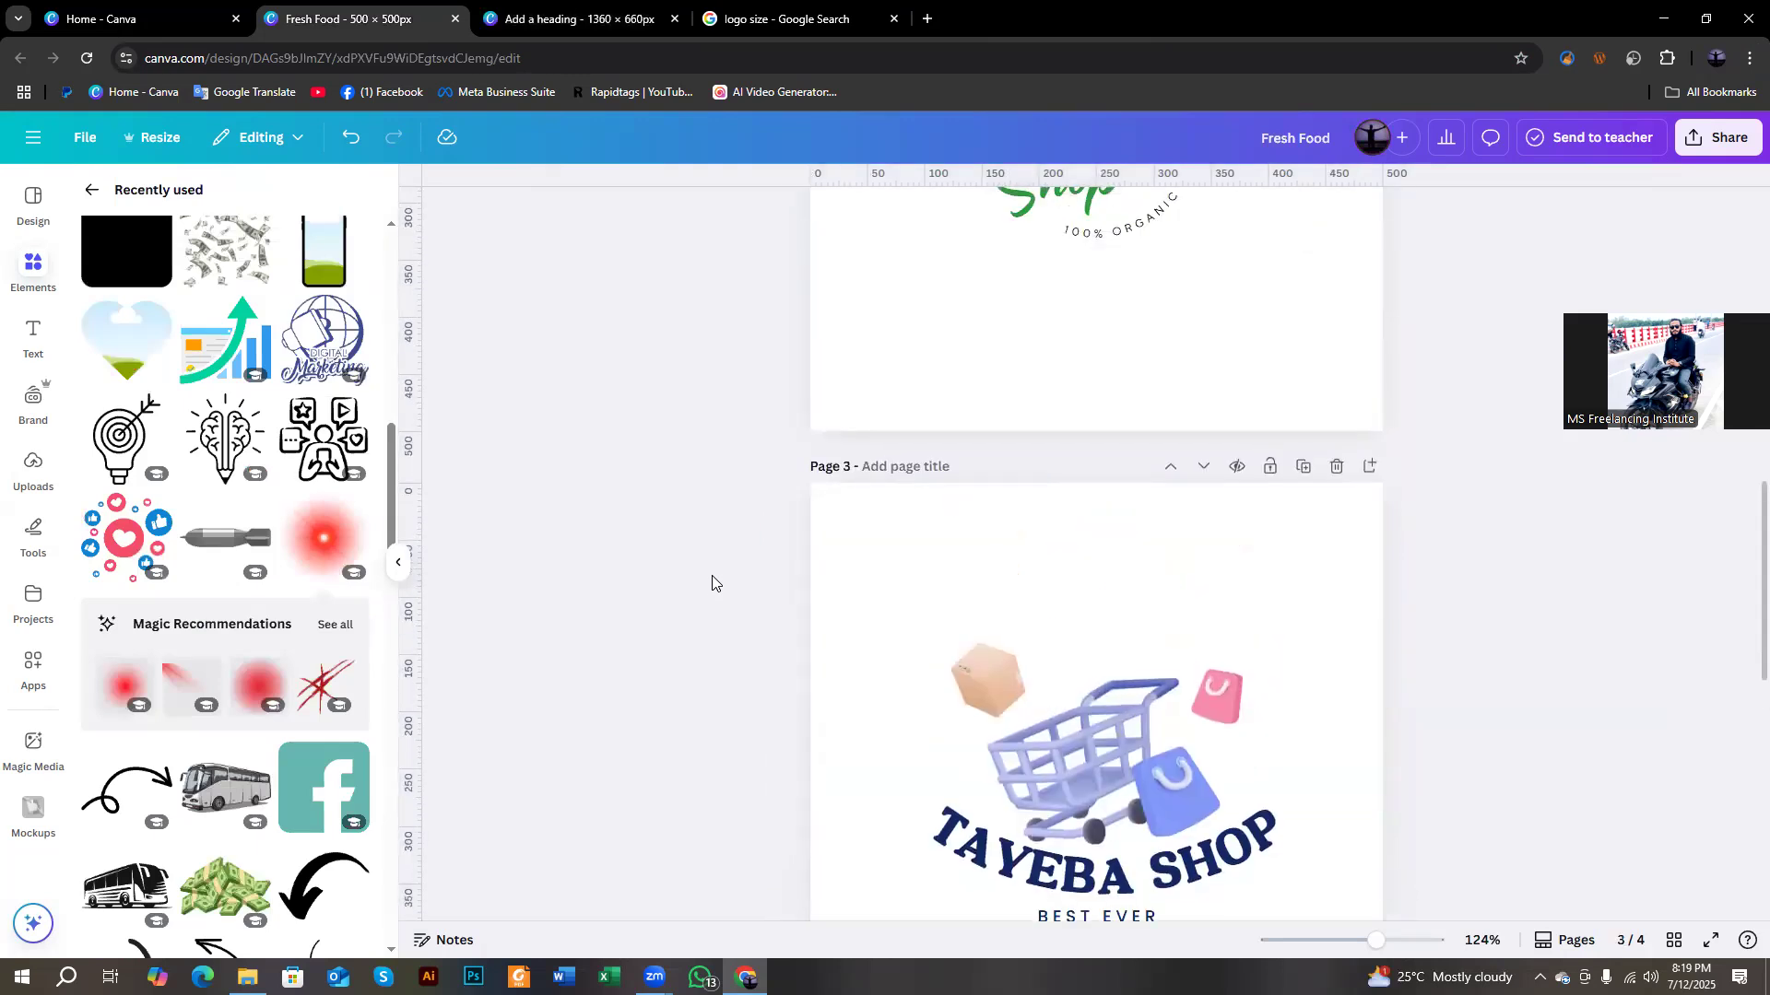
scroll(719, 599, "down", 3)
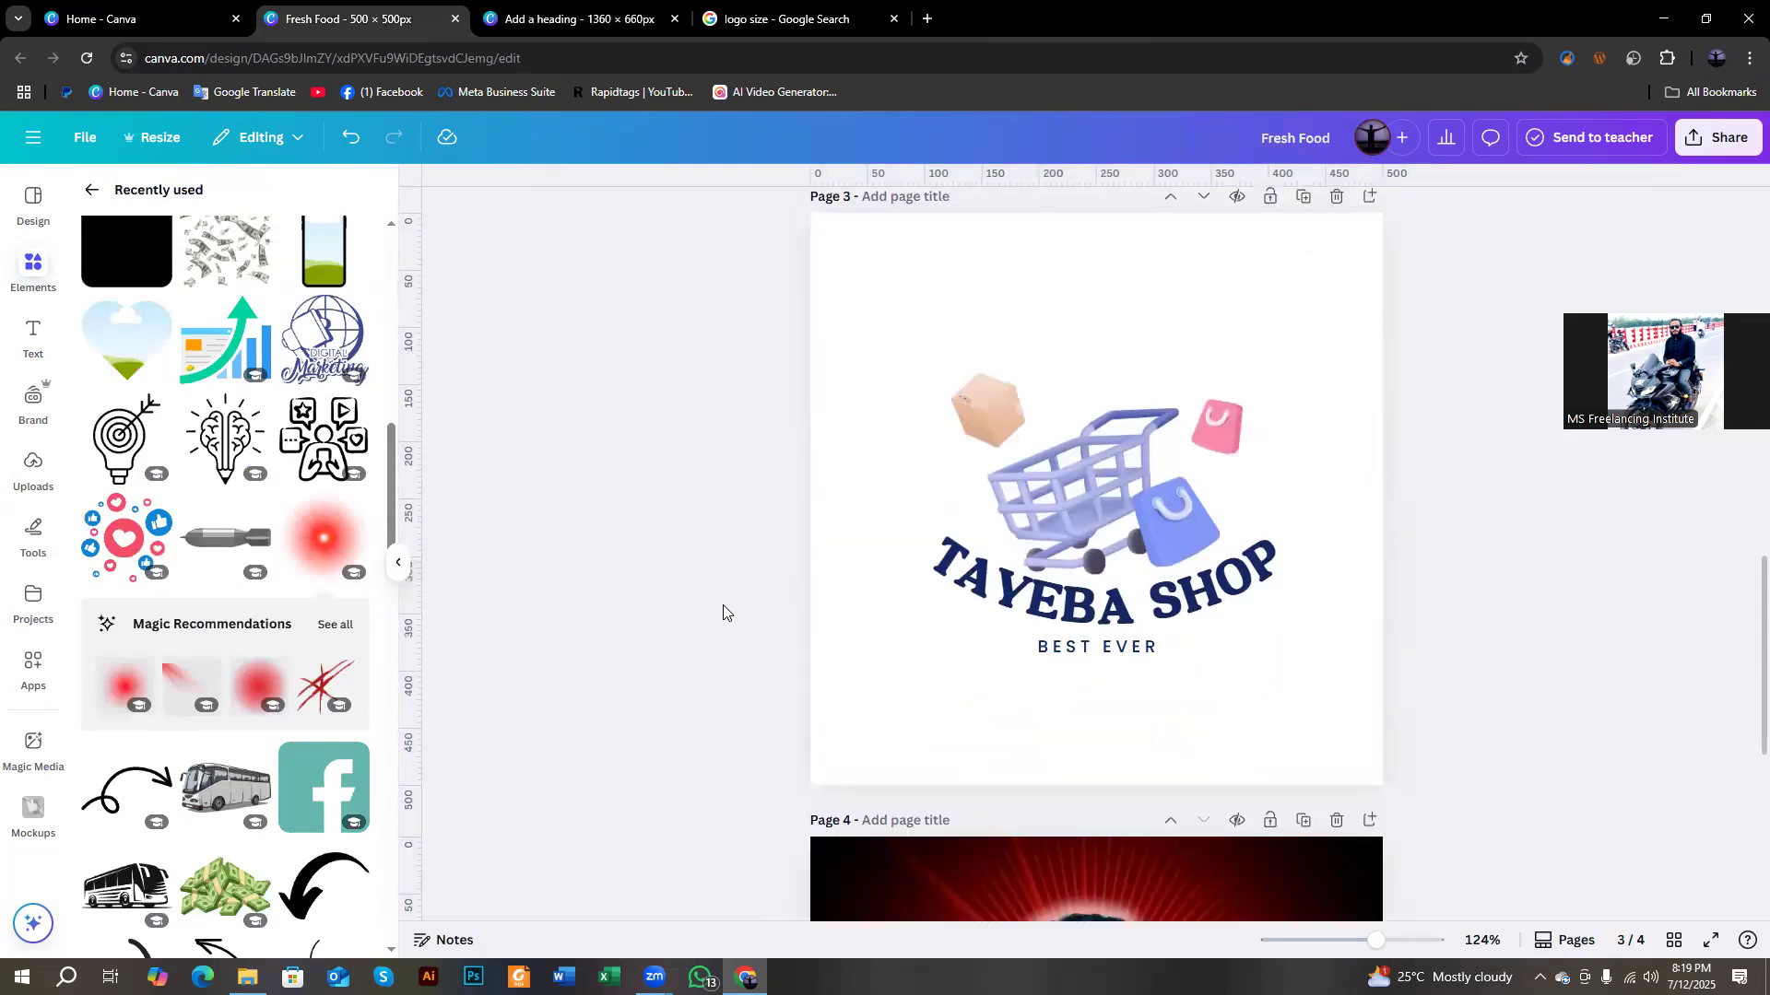
Try out the transparency slider on the shopping cart image on page 3, leaving it at 100.
left_click(1082, 516)
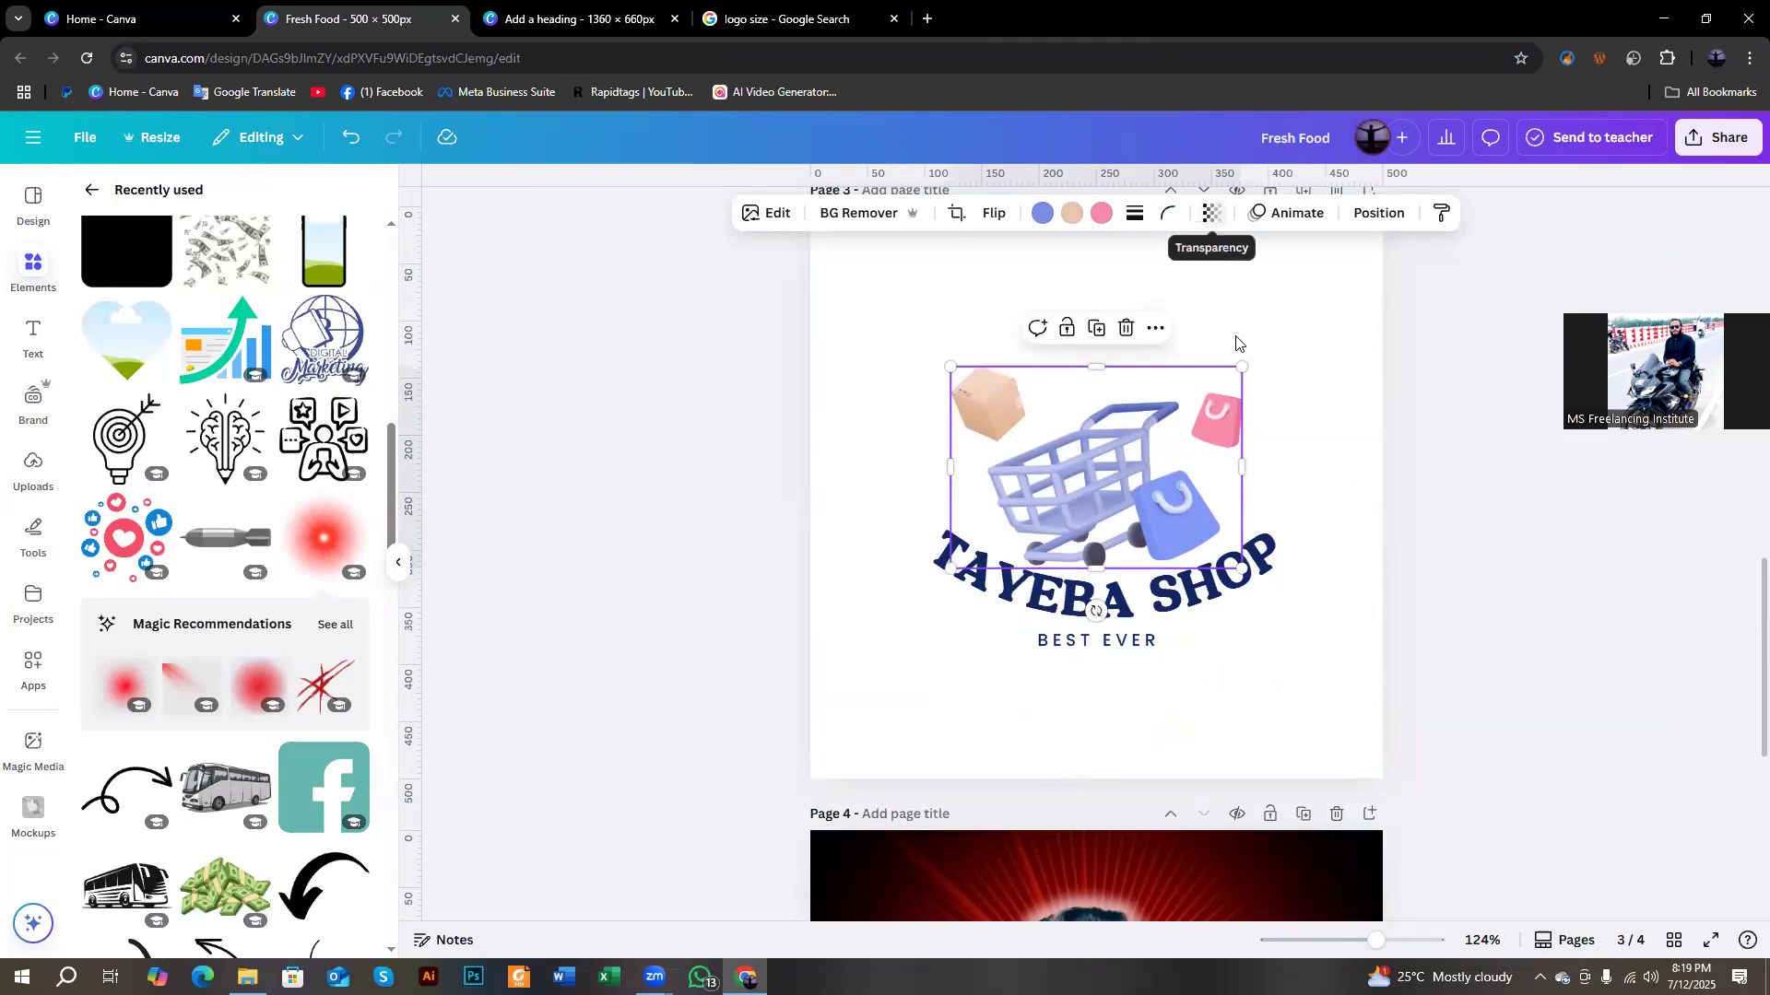
key("super+shift+s")
left_click_drag(1187, 175, 1242, 246)
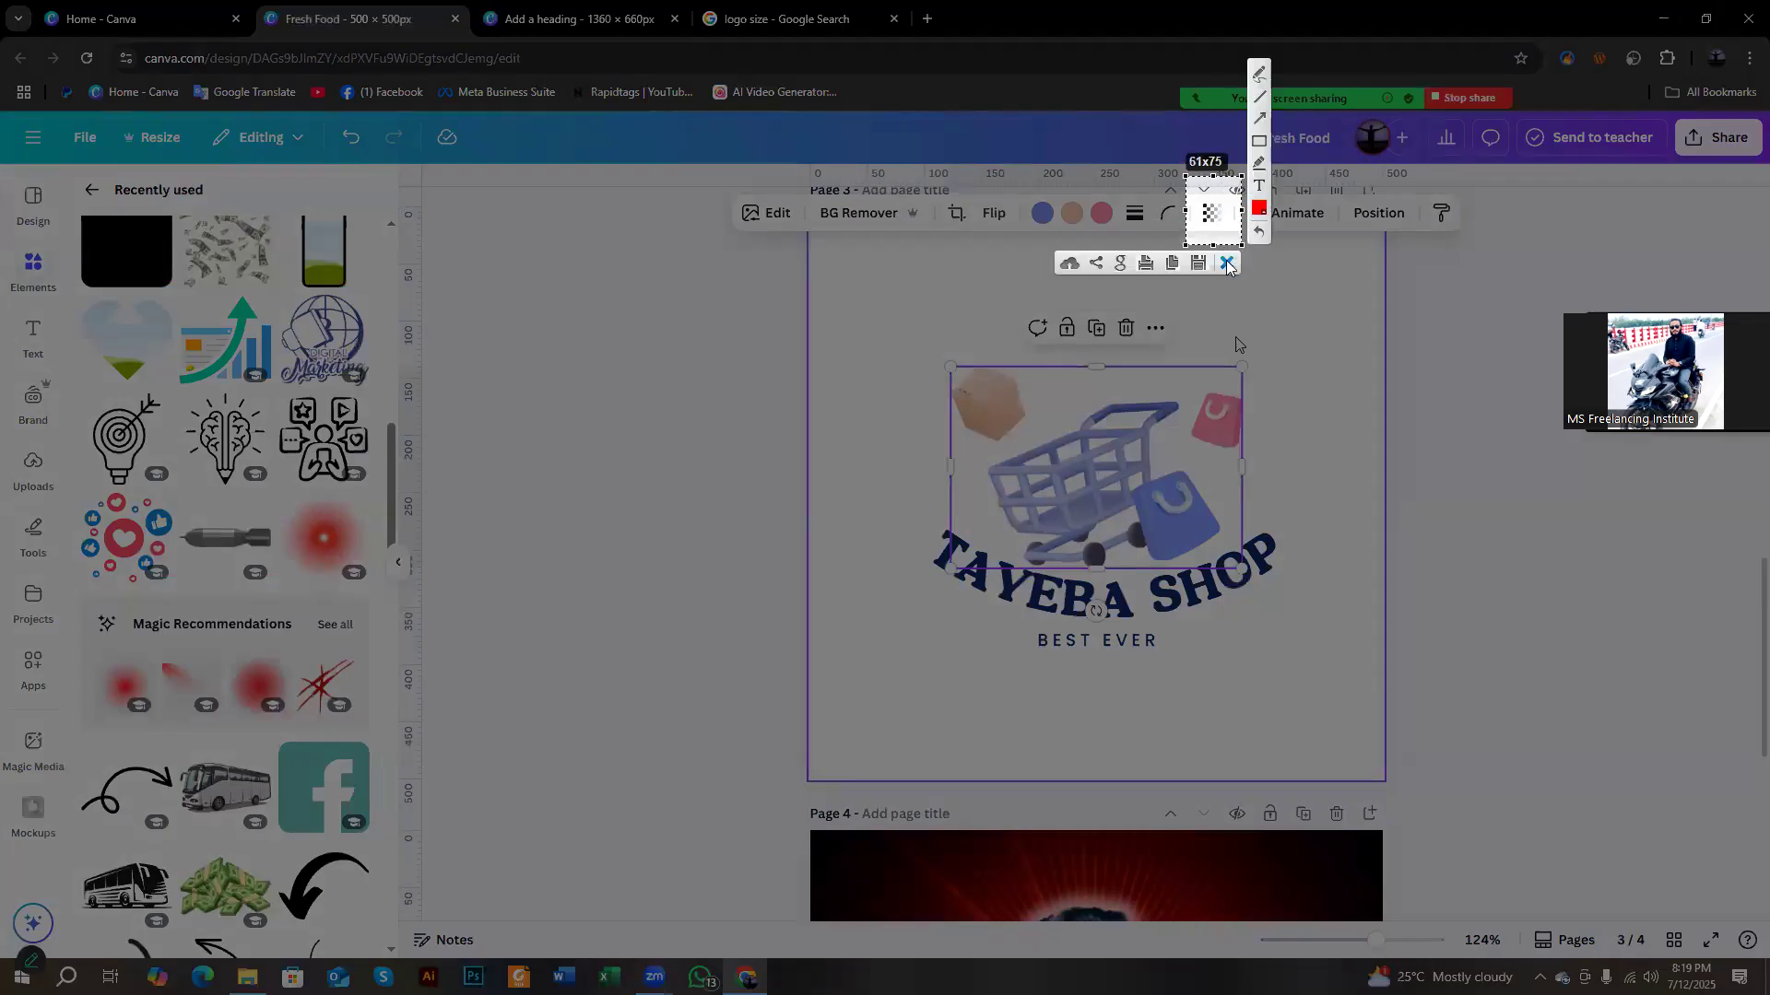
left_click(1227, 267)
left_click(1215, 213)
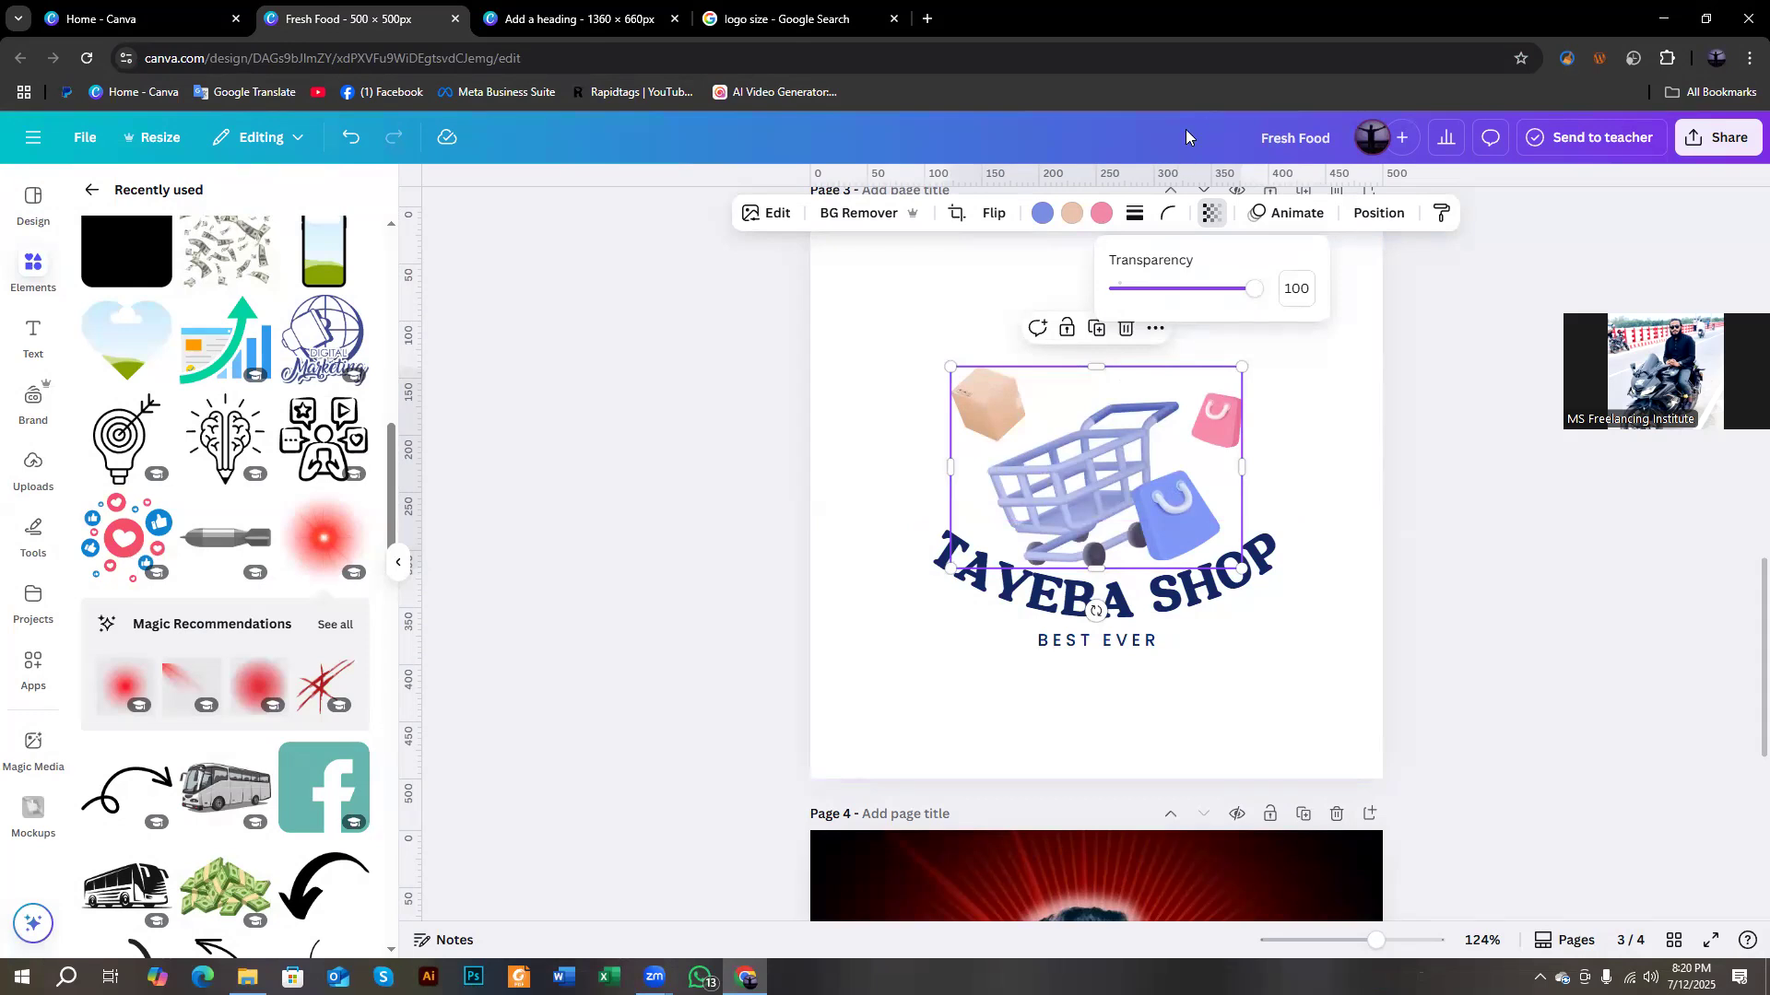
left_click_drag(1254, 289, 1292, 358)
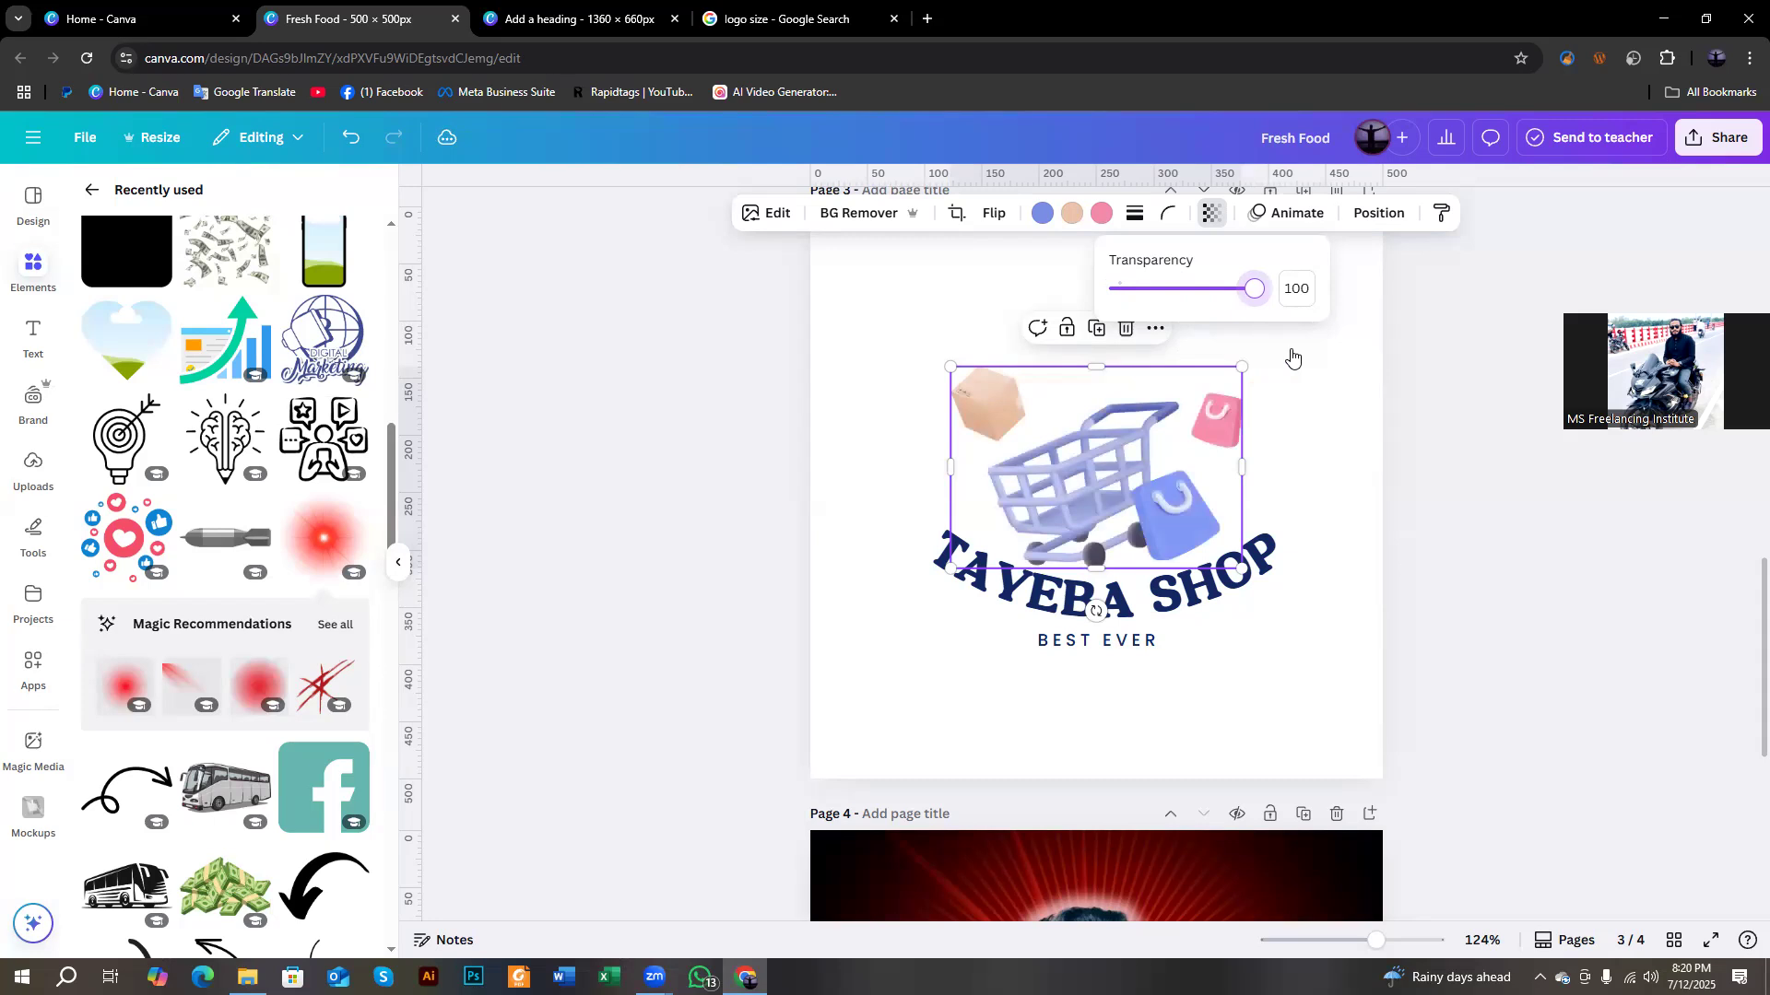
Open the photo animation options for the shopping cart image on page 3 and look through the available effects.
left_click(1277, 223)
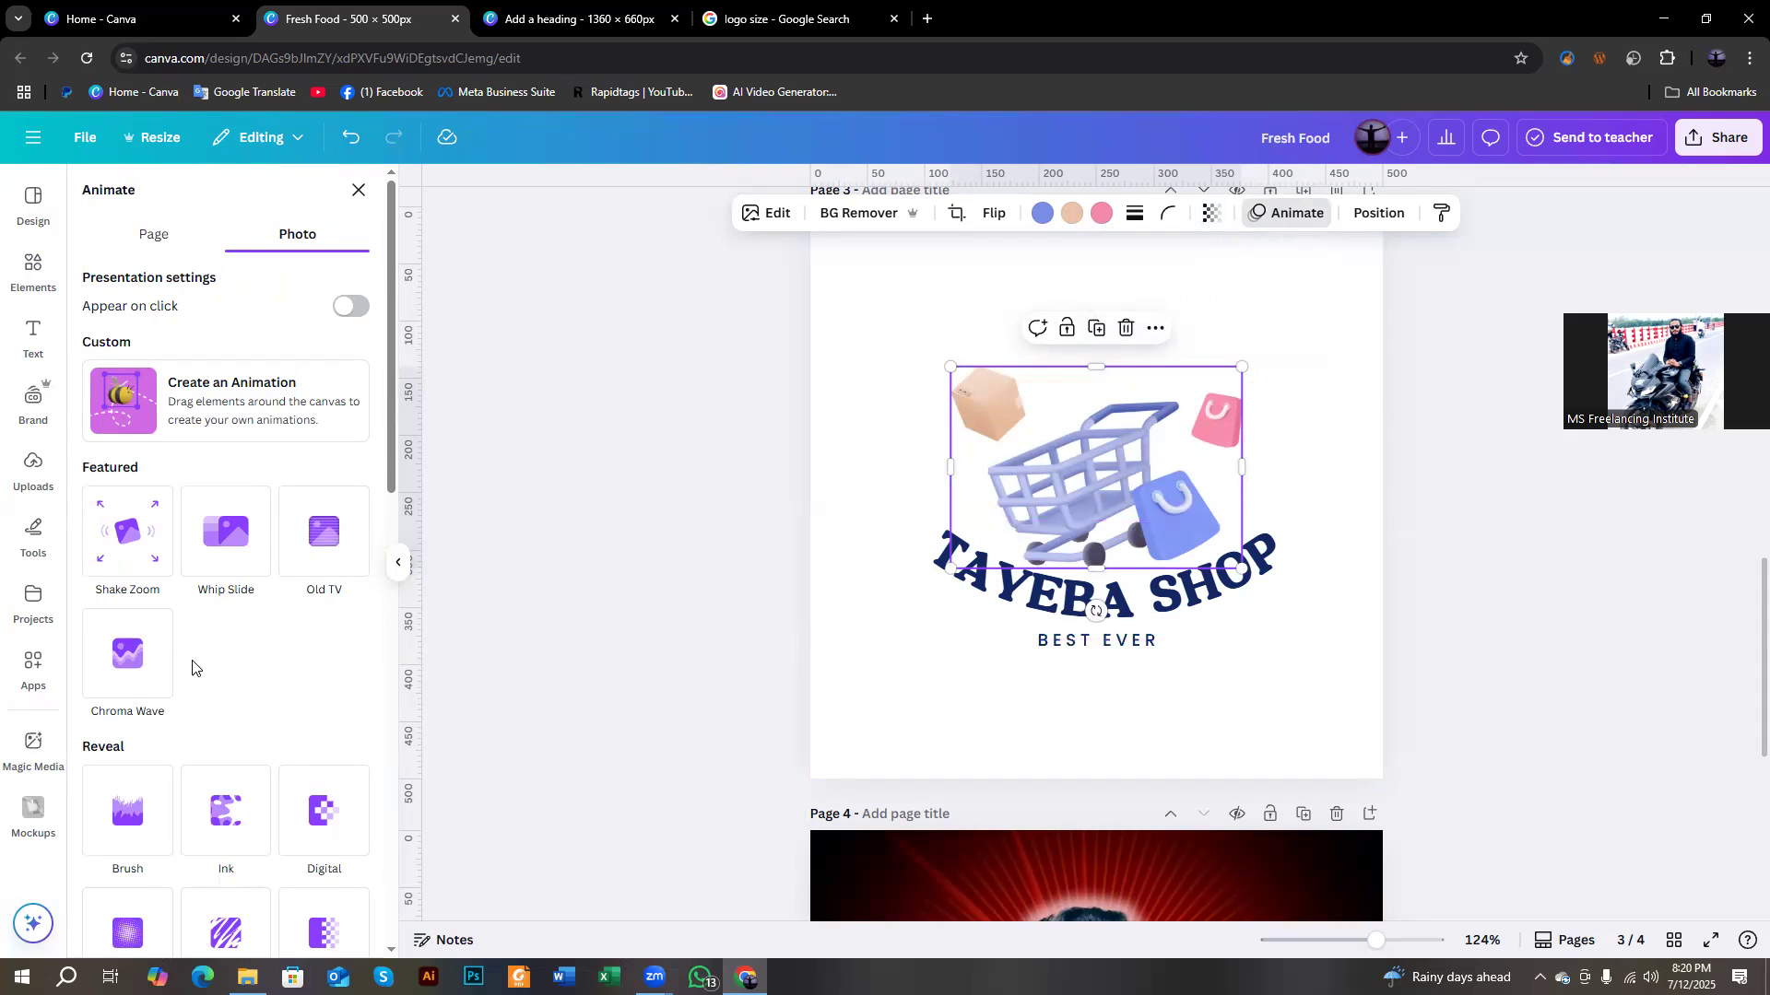
left_click_drag(1089, 479, 1071, 665)
left_click_drag(1074, 805, 1086, 452)
scroll(254, 774, "down", 2)
scroll(254, 774, "down", 2)
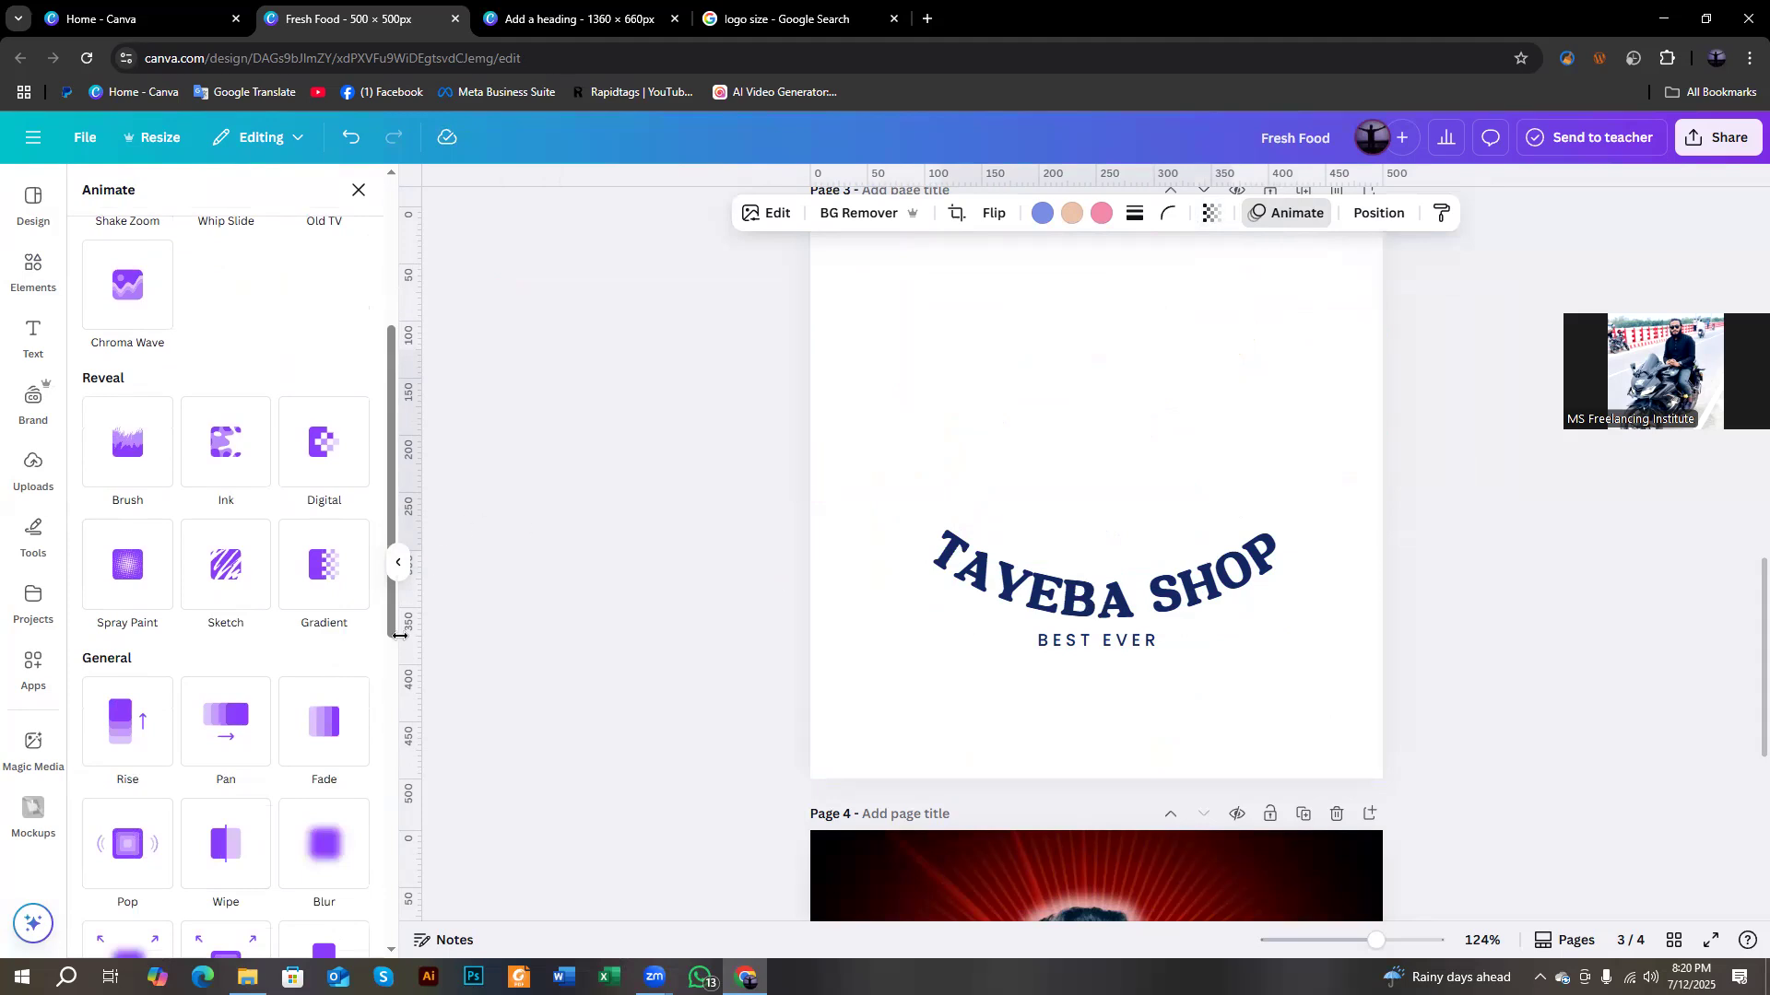
scroll(399, 636, "up", 5)
scroll(257, 628, "up", 4)
scroll(990, 656, "up", 5)
scroll(993, 657, "down", 4)
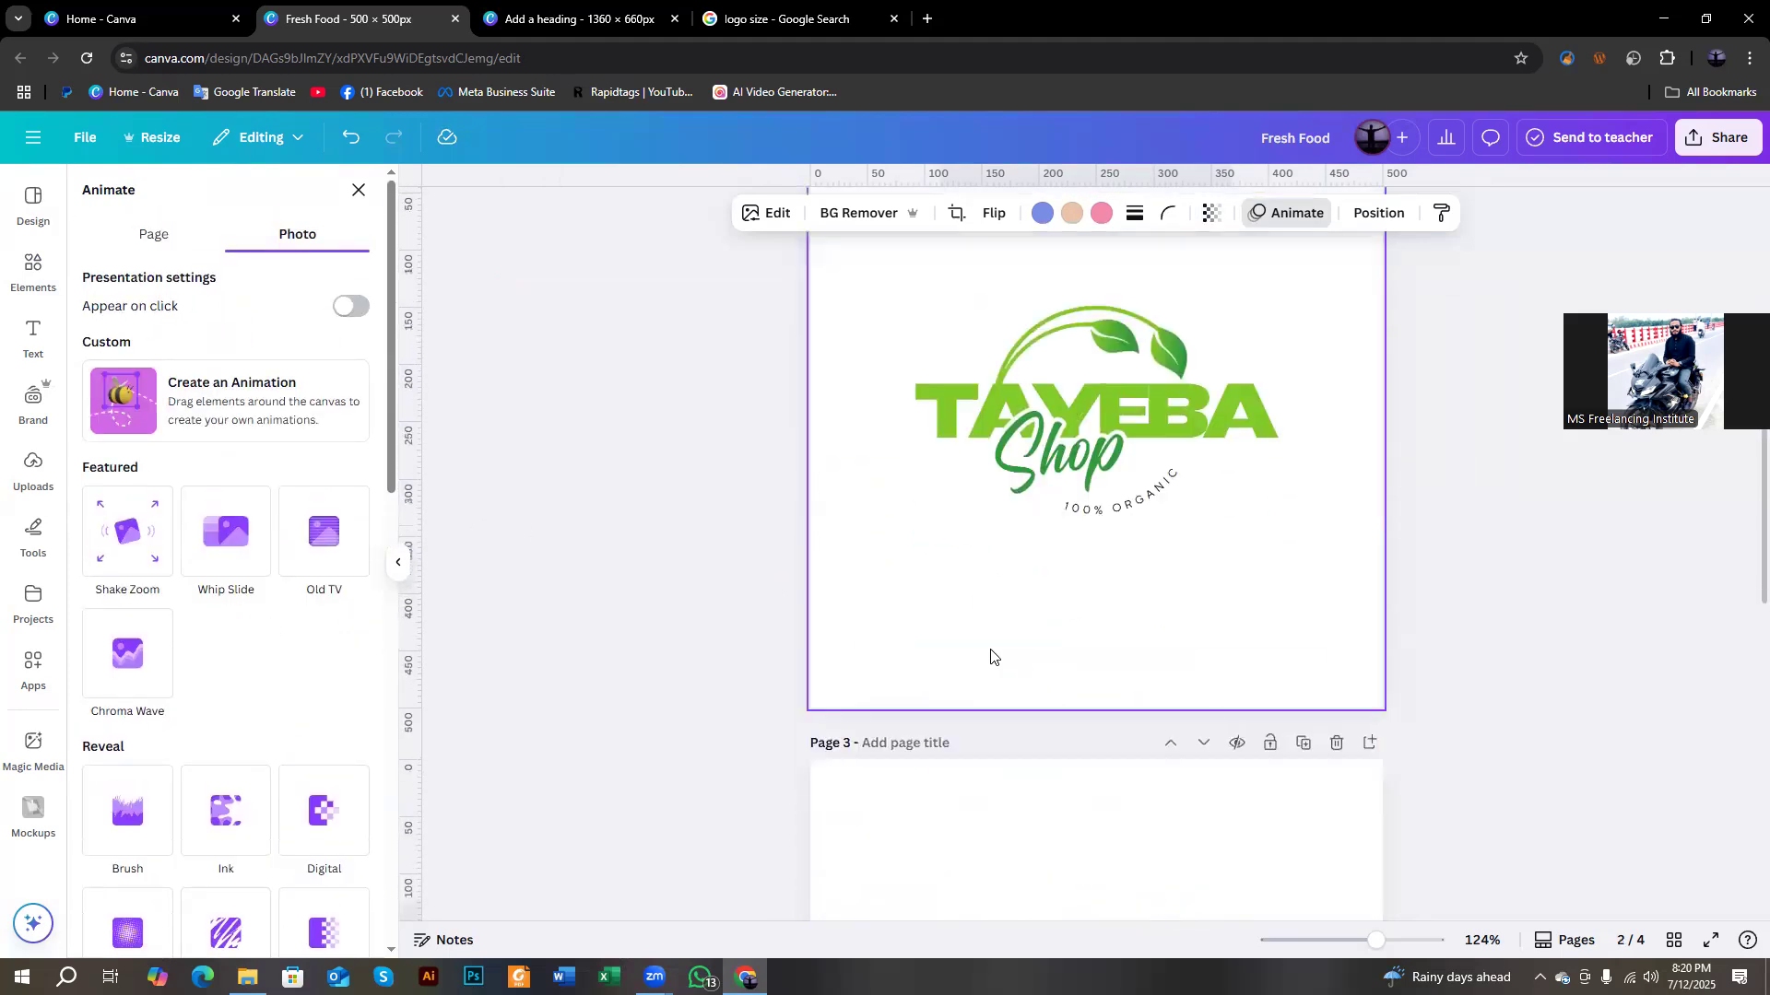
scroll(991, 656, "down", 5)
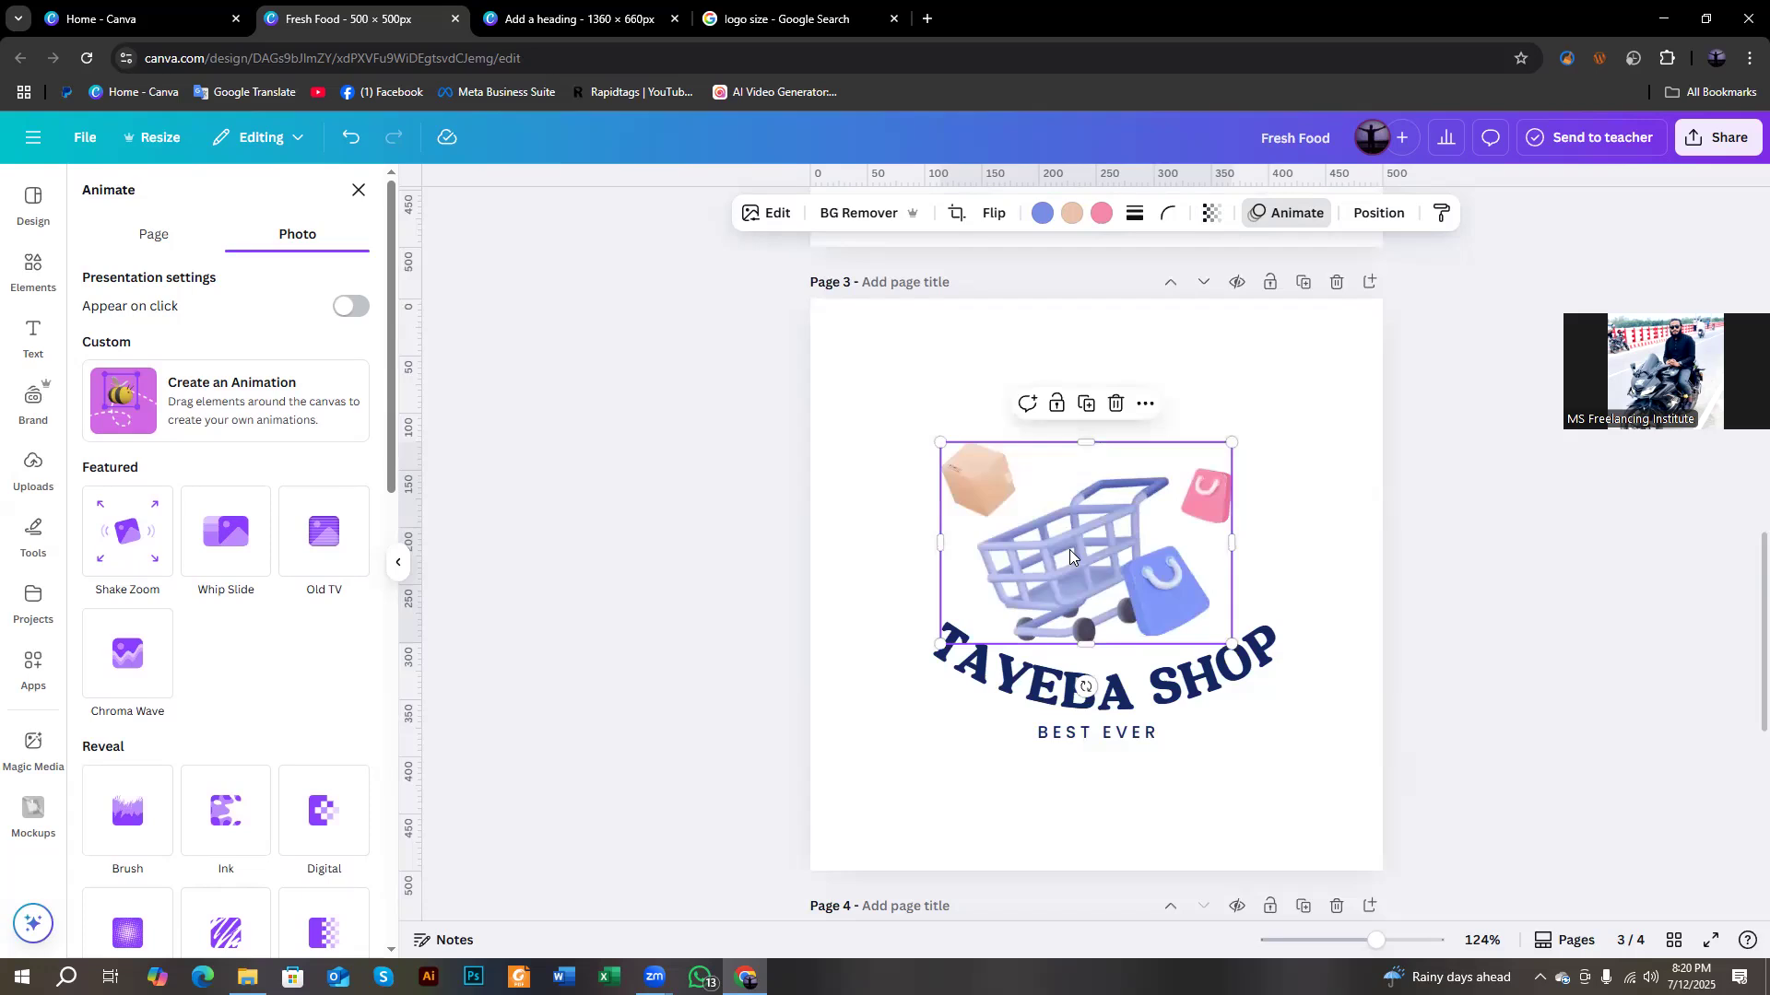
Try the Shake Zoom, Whip Slide, Old TV, Chroma Wave and Brush animations on the shopping cart image.
left_click(125, 548)
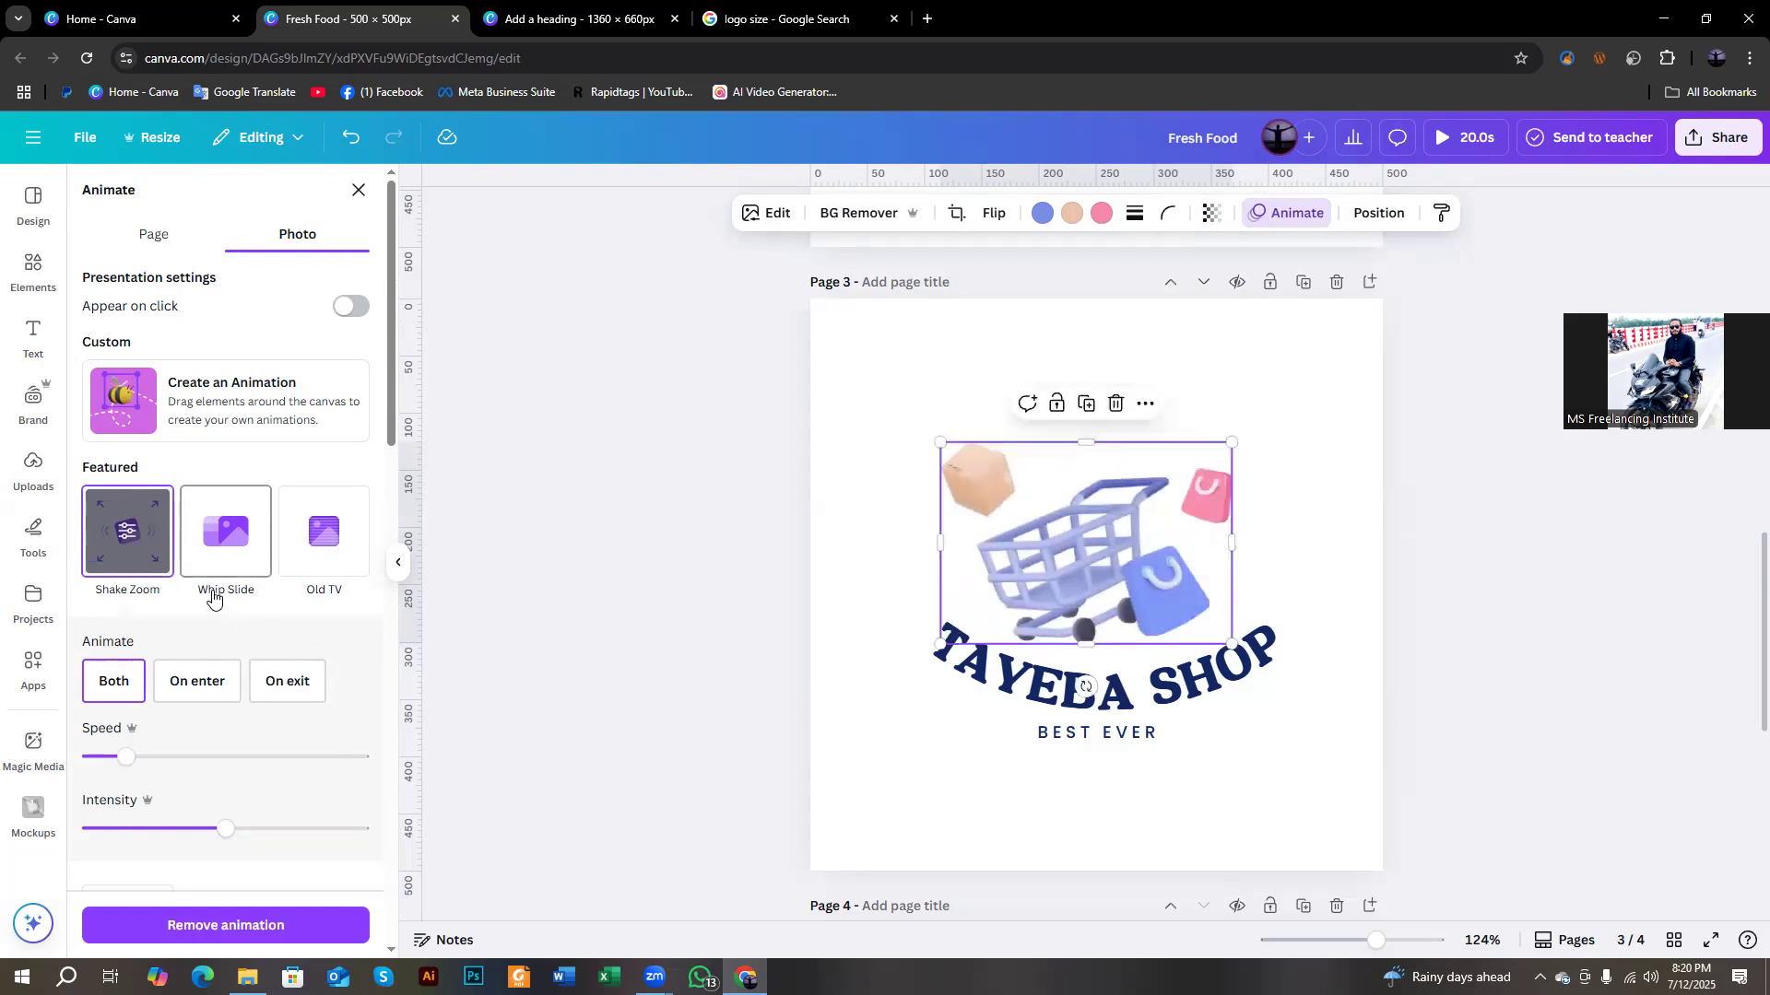
left_click(229, 563)
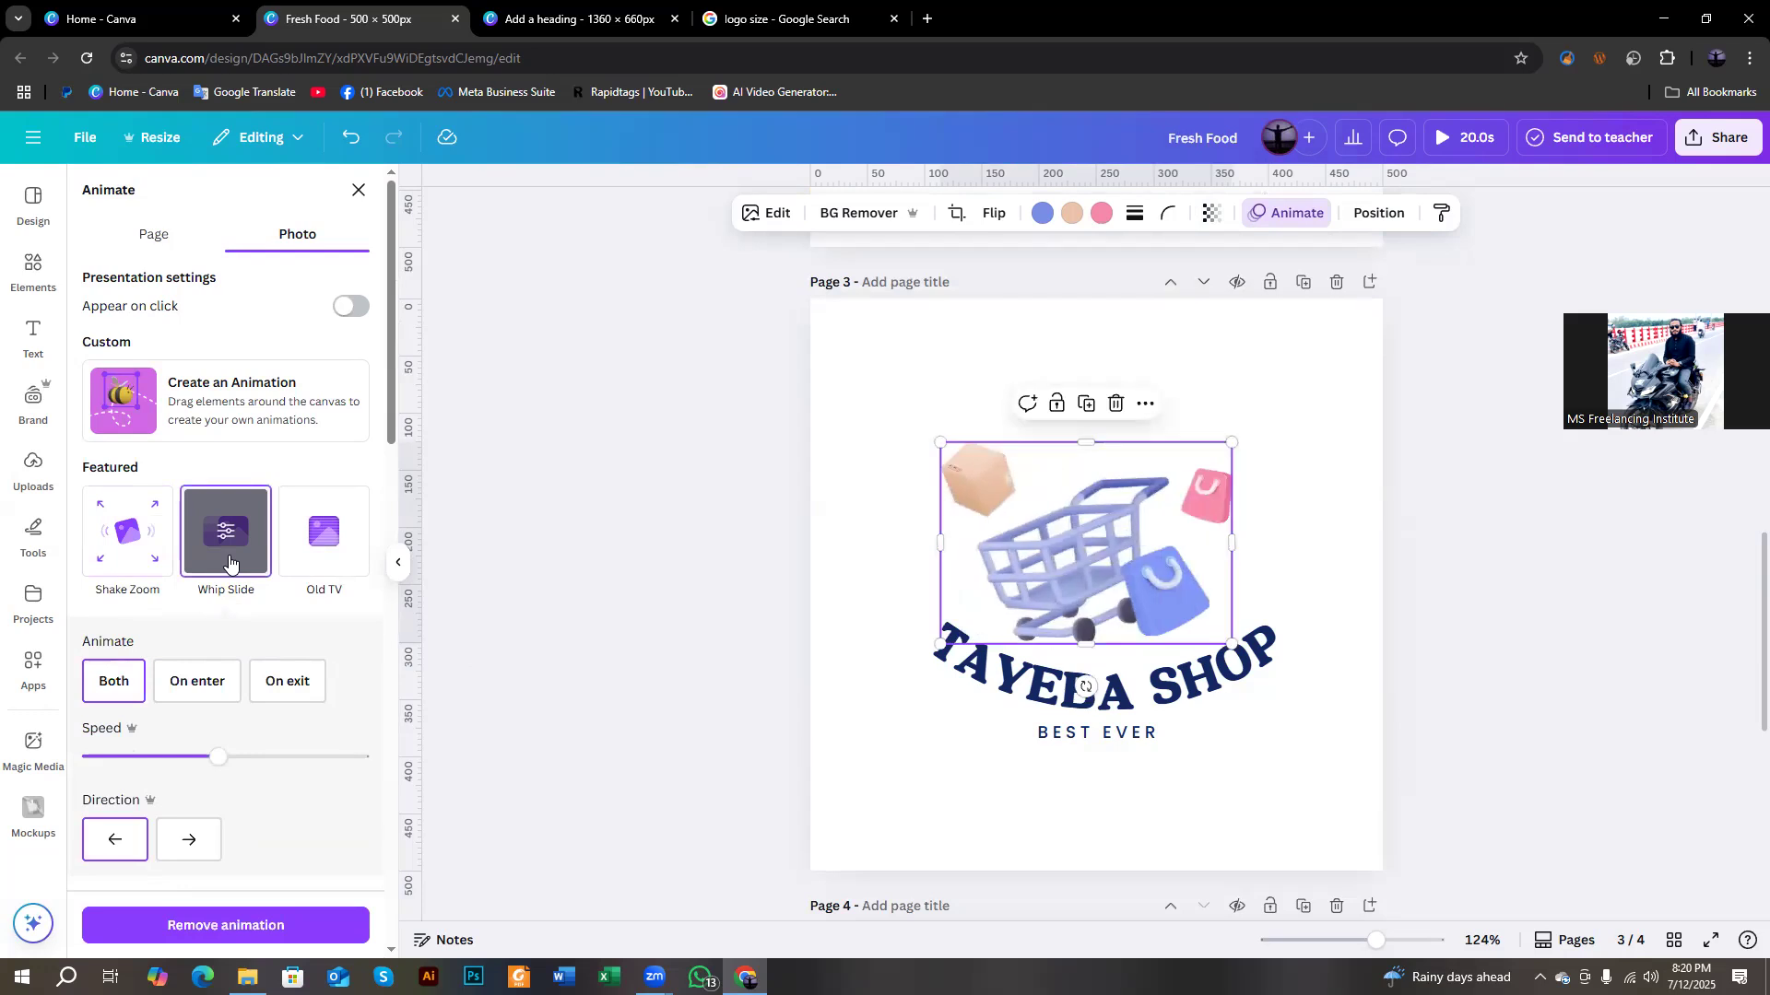
left_click(322, 553)
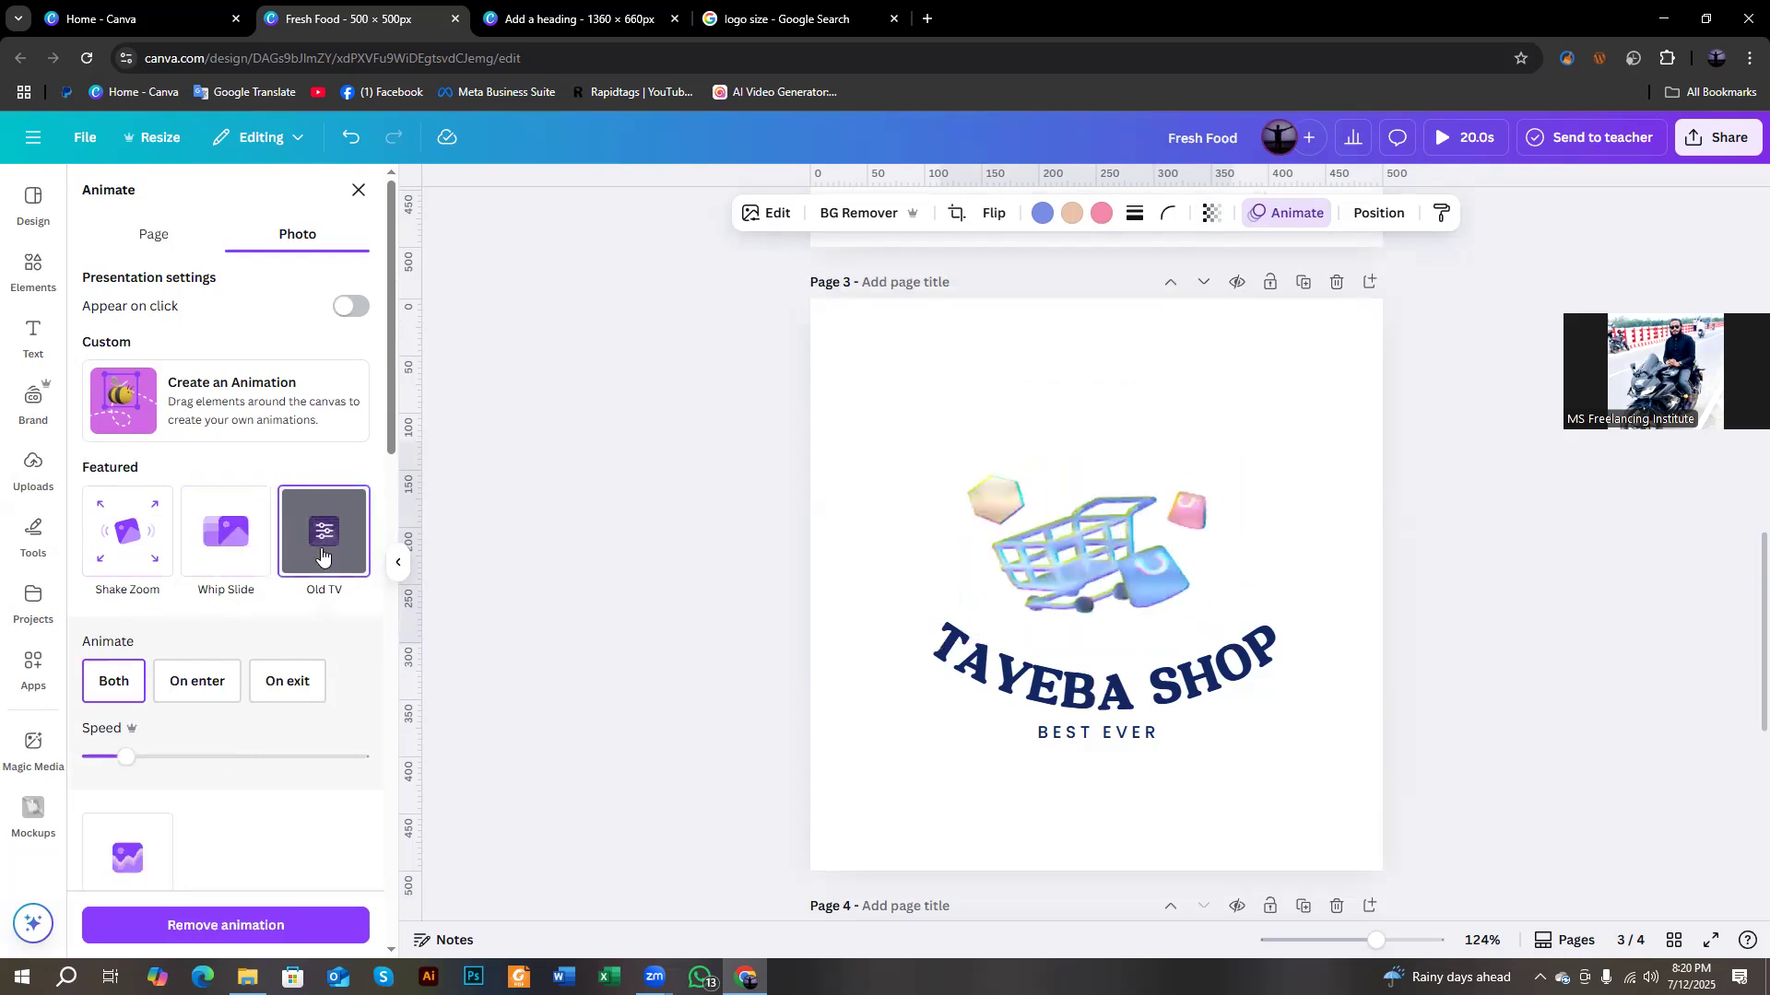
scroll(322, 553, "down", 5)
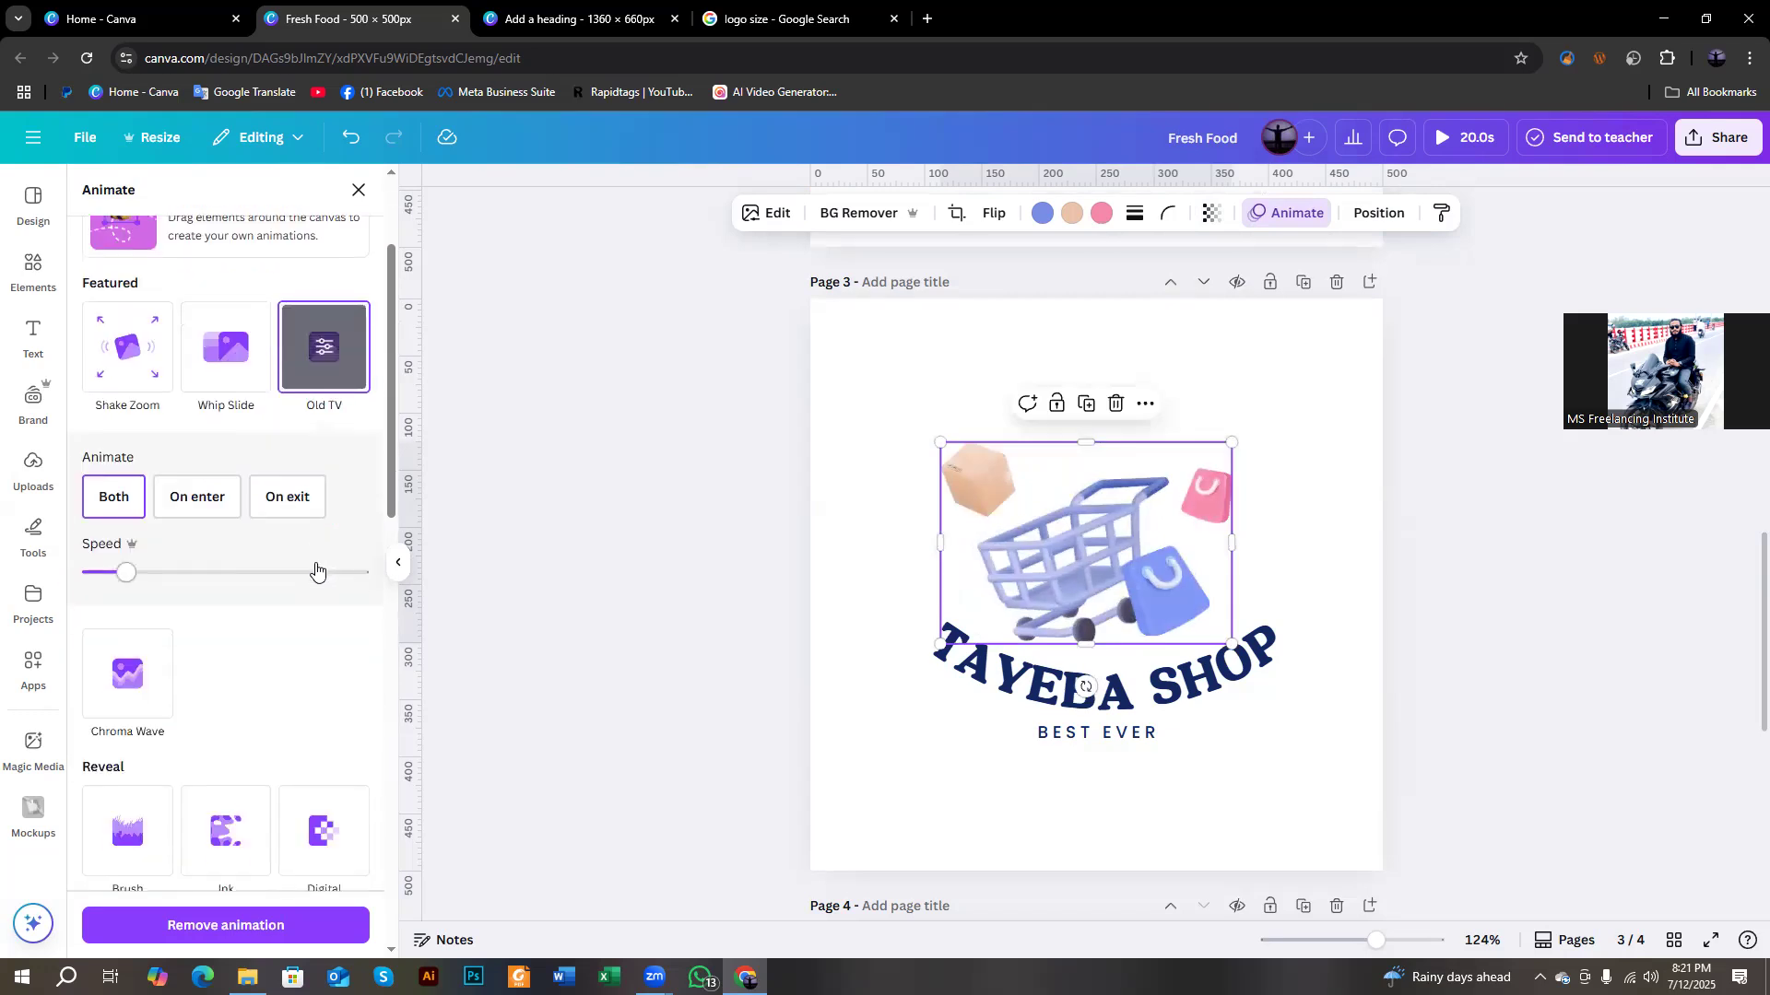
left_click(118, 434)
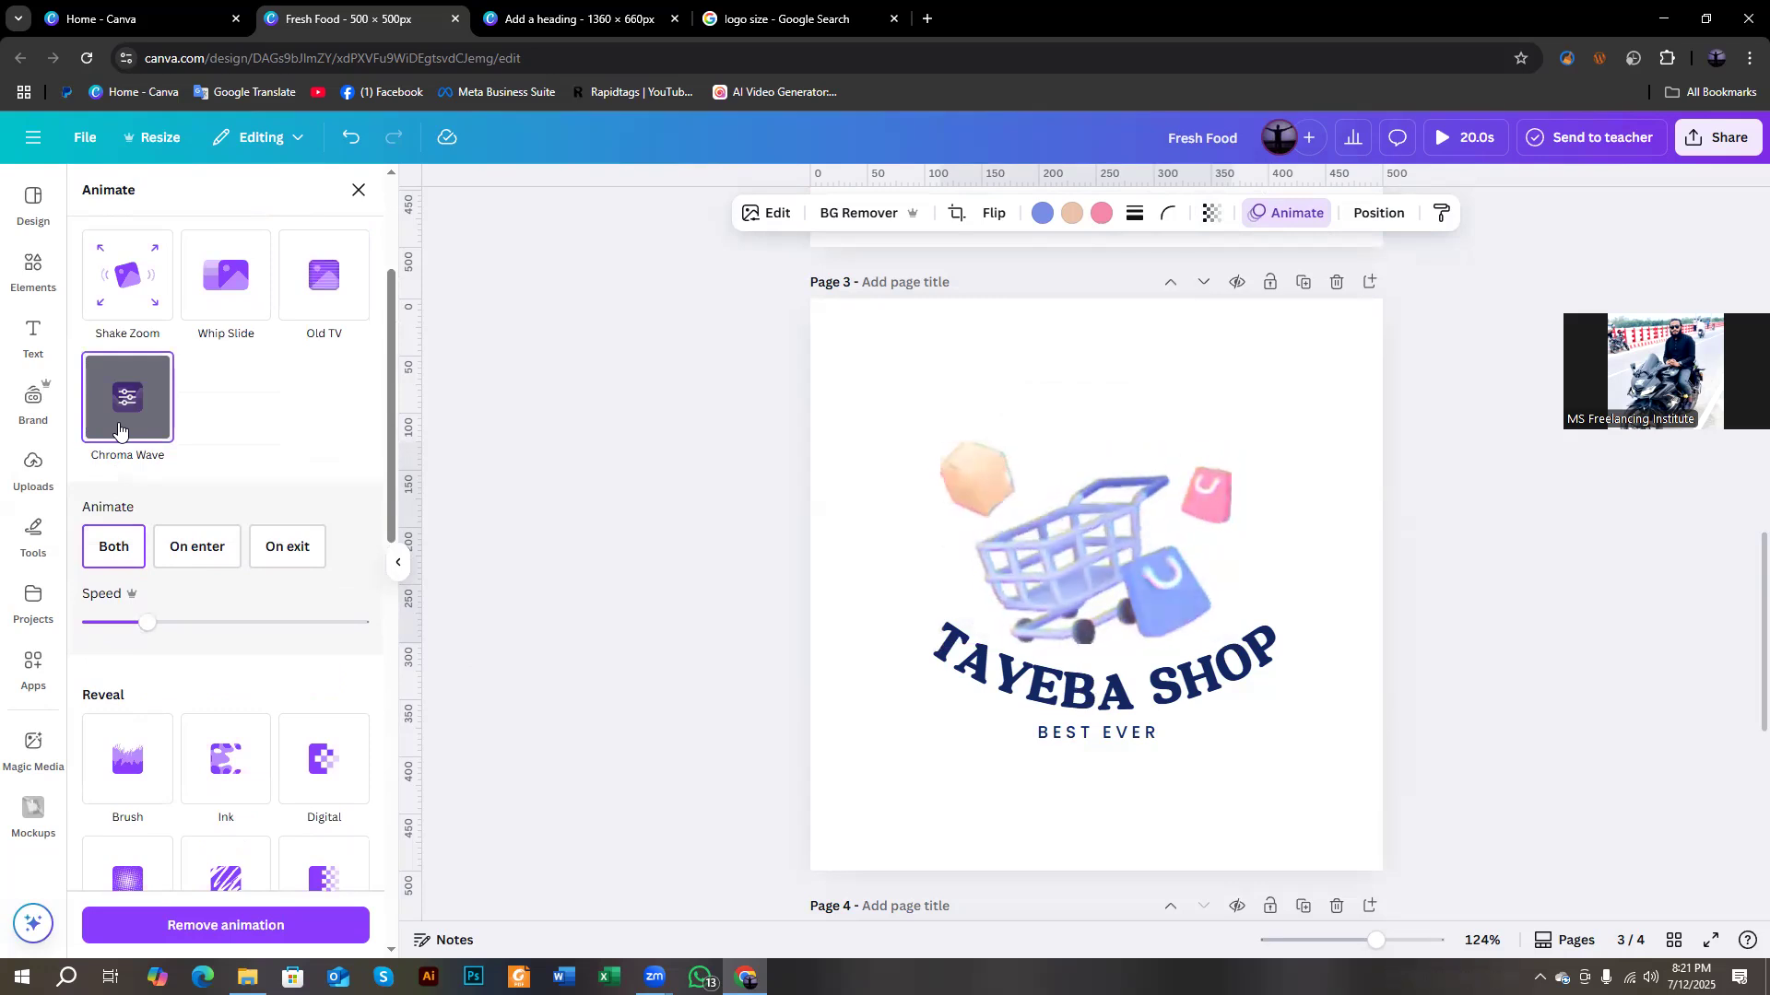
scroll(182, 608, "down", 2)
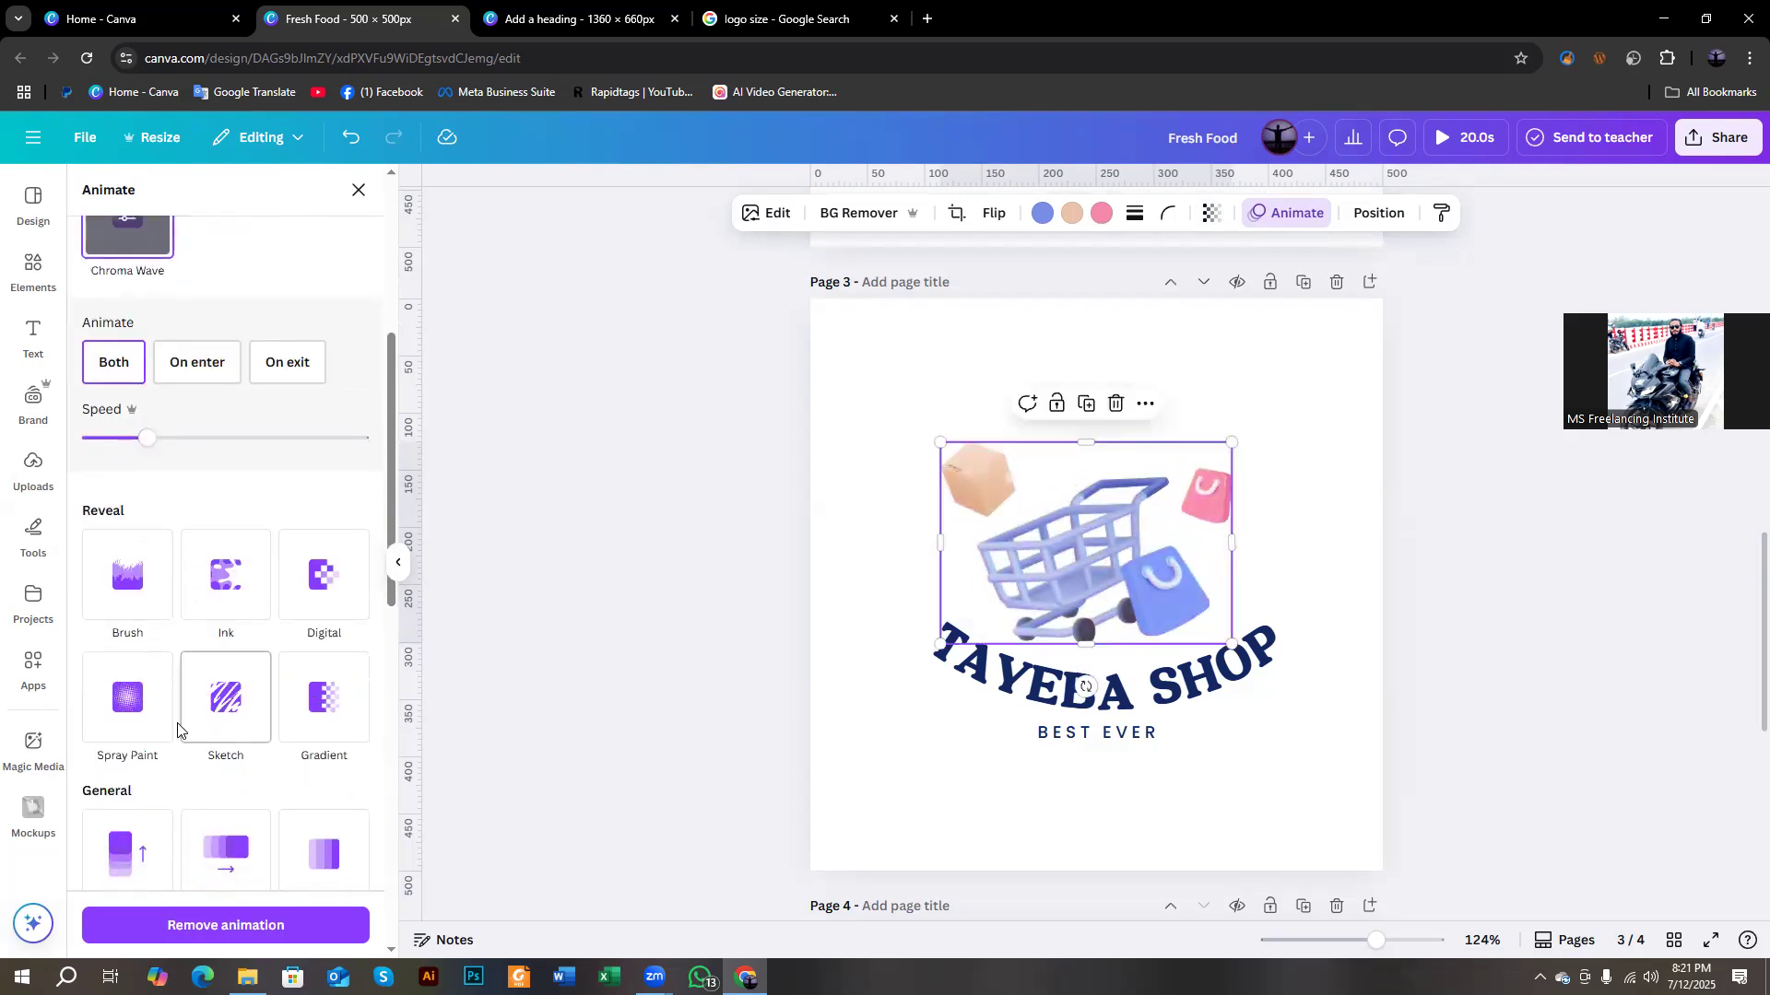
left_click(119, 608)
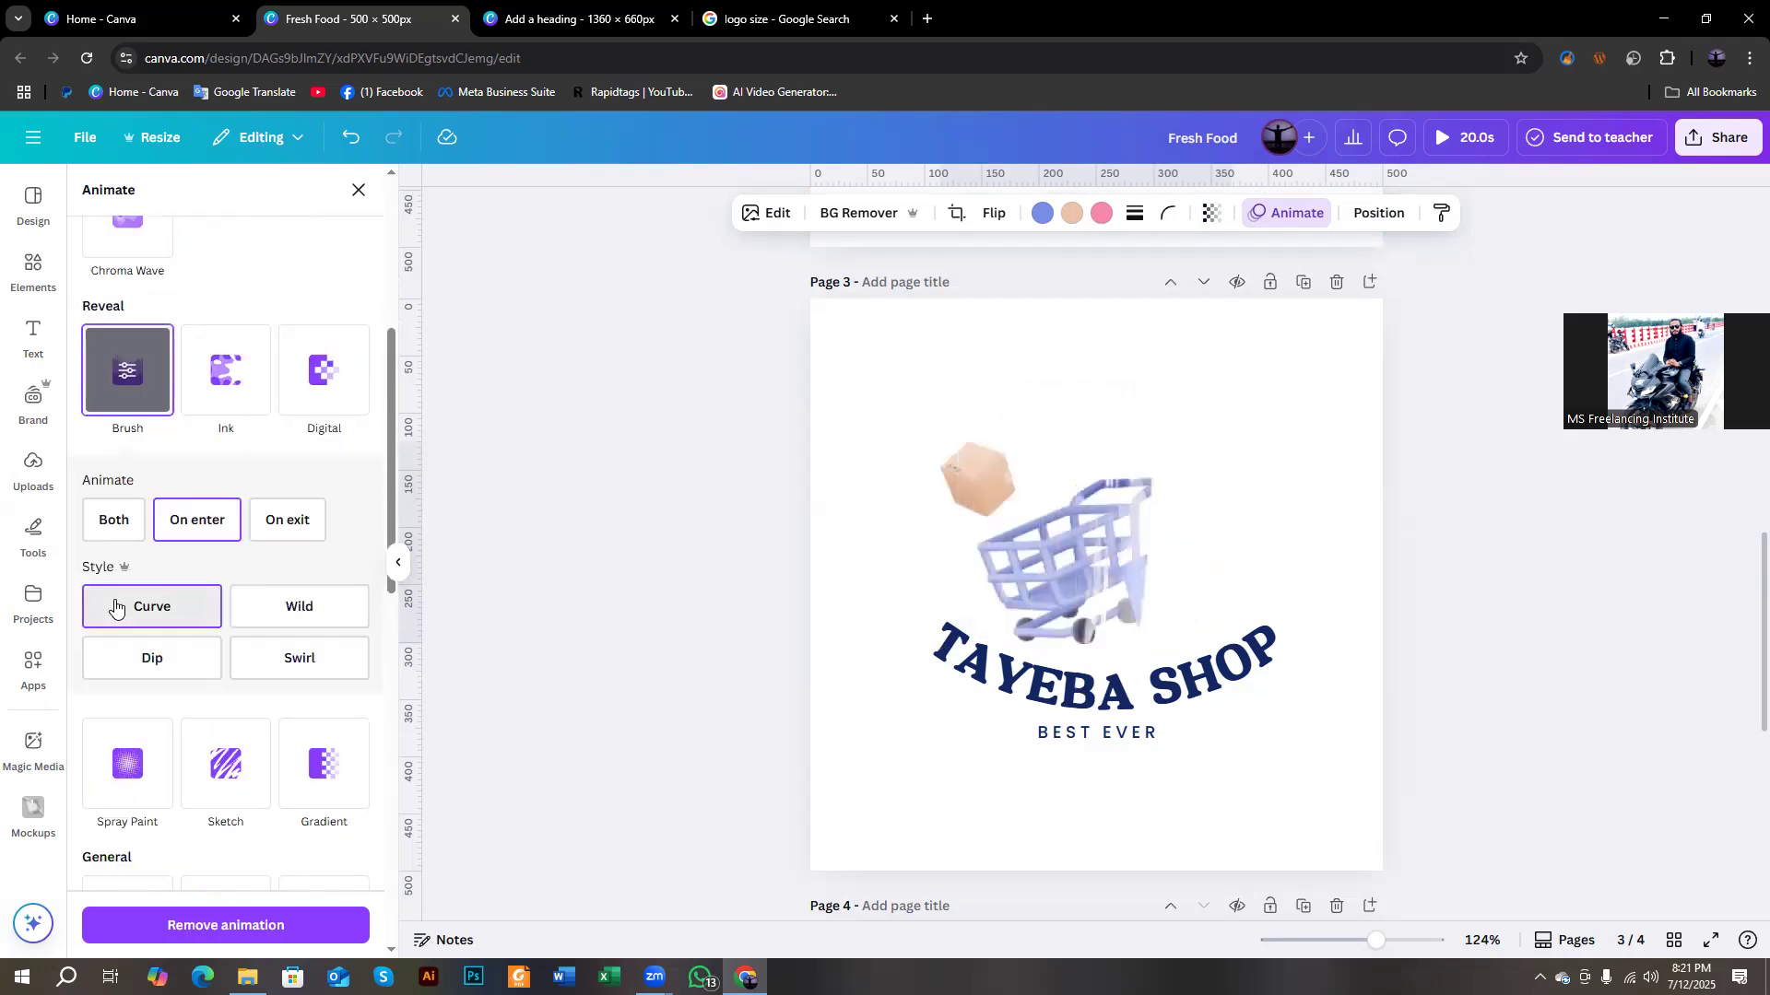
scroll(291, 650, "down", 1)
scroll(291, 650, "down", 2)
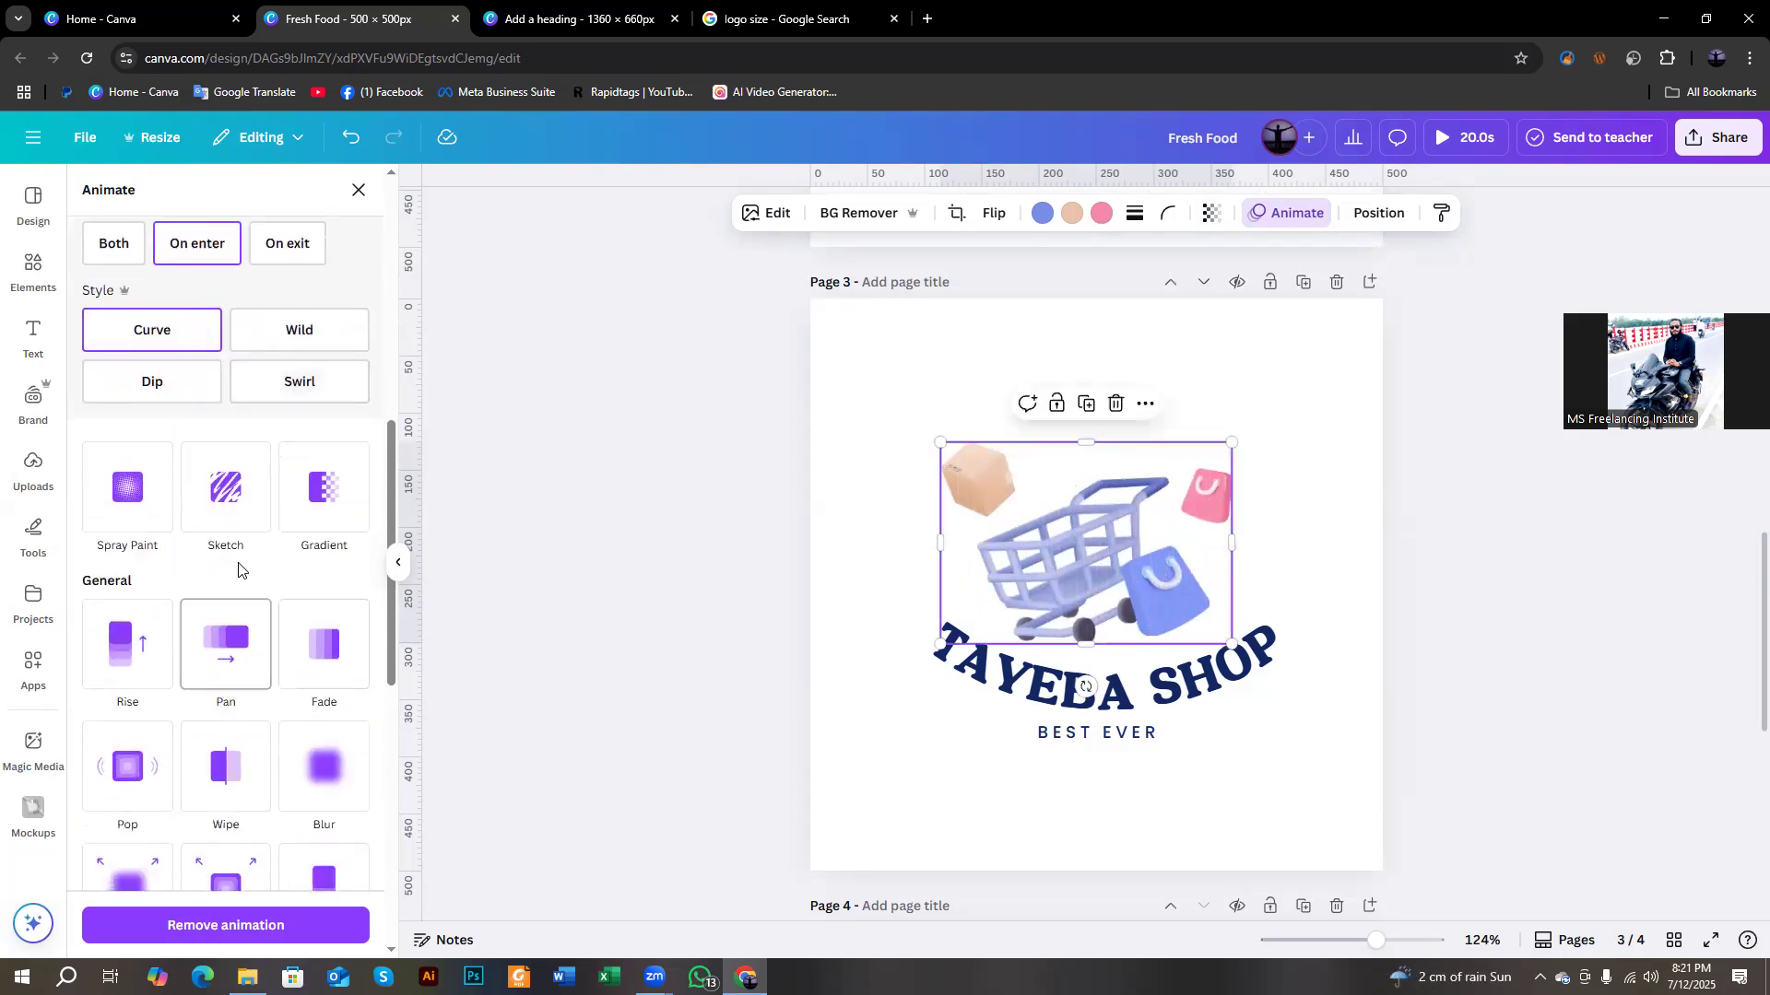
Apply the Sketch reveal animation to the shopping cart image and close the animation options.
left_click(216, 514)
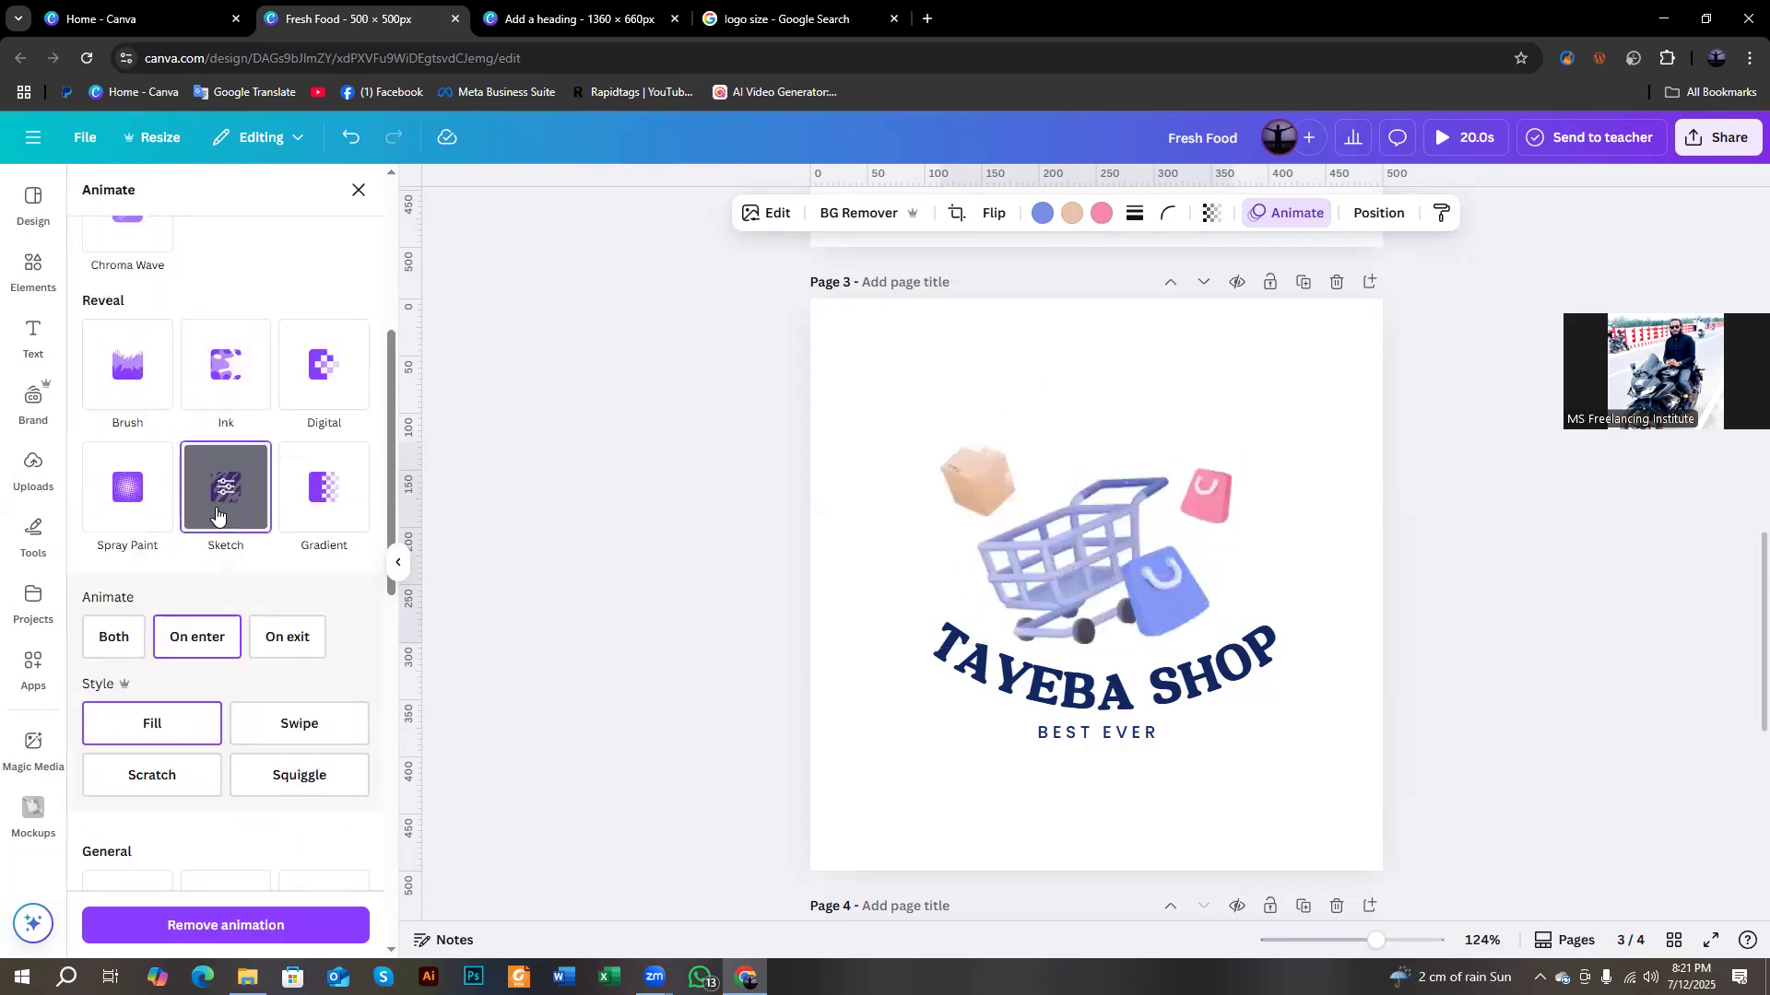
scroll(322, 664, "up", 5)
scroll(331, 703, "up", 1)
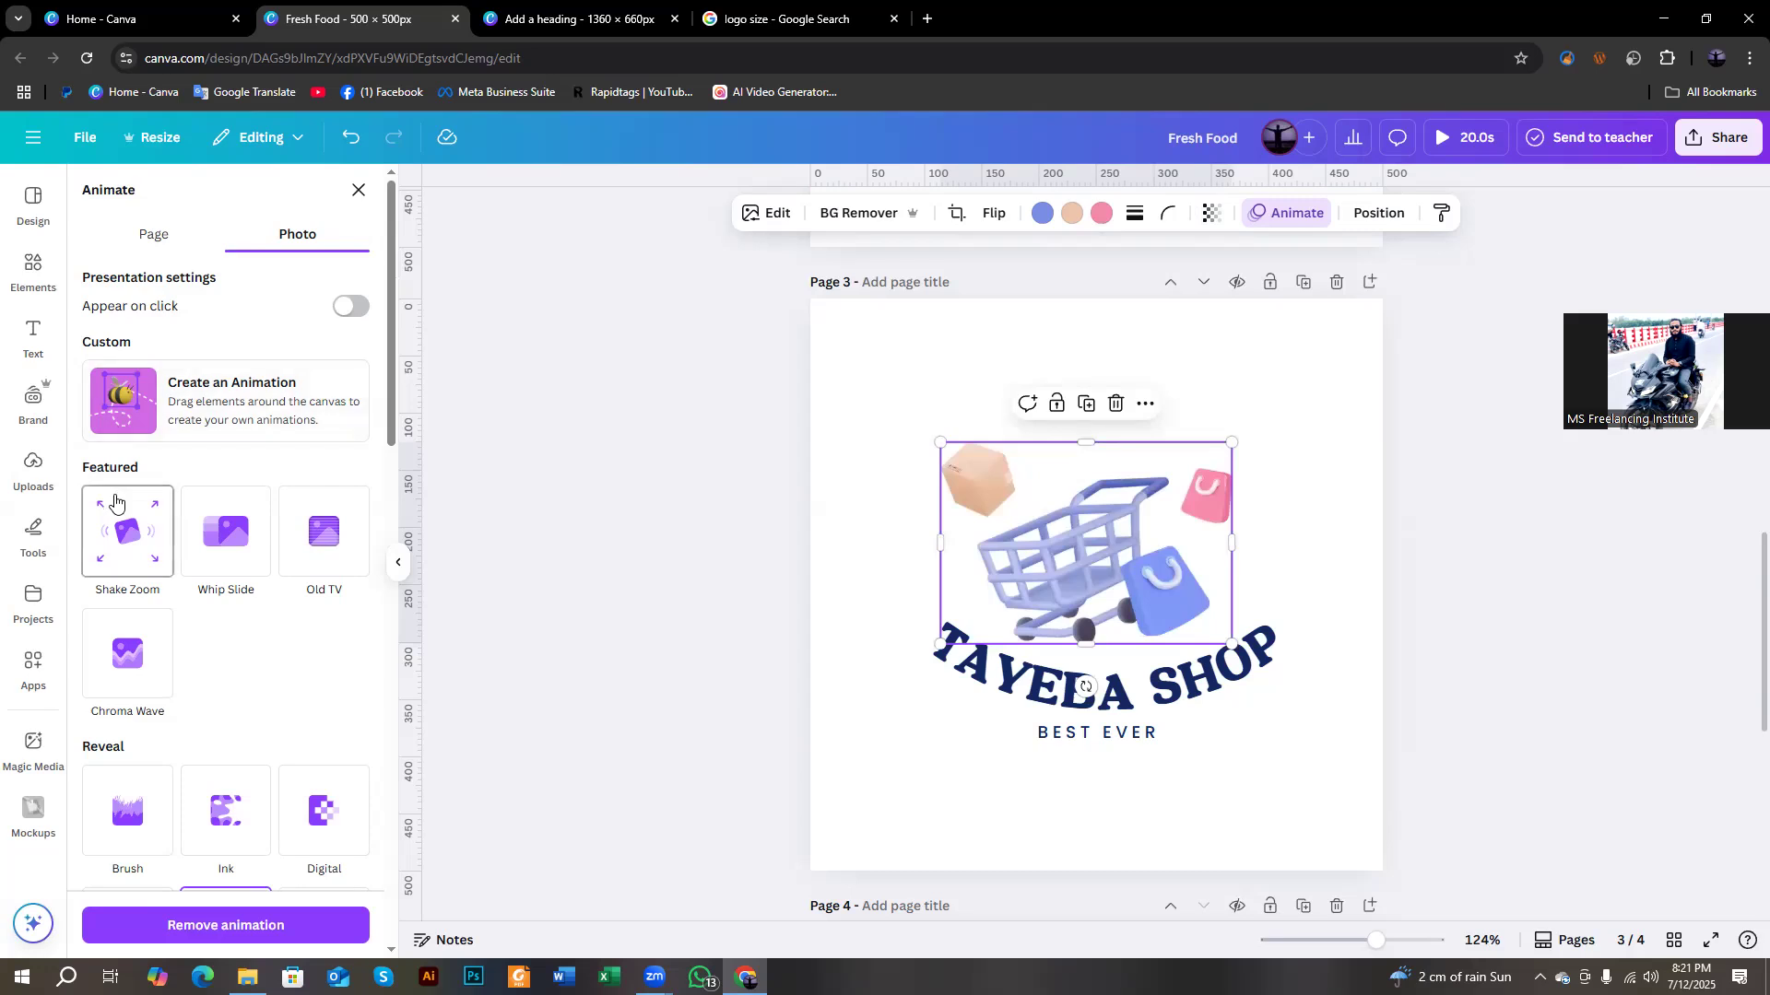
left_click(826, 557)
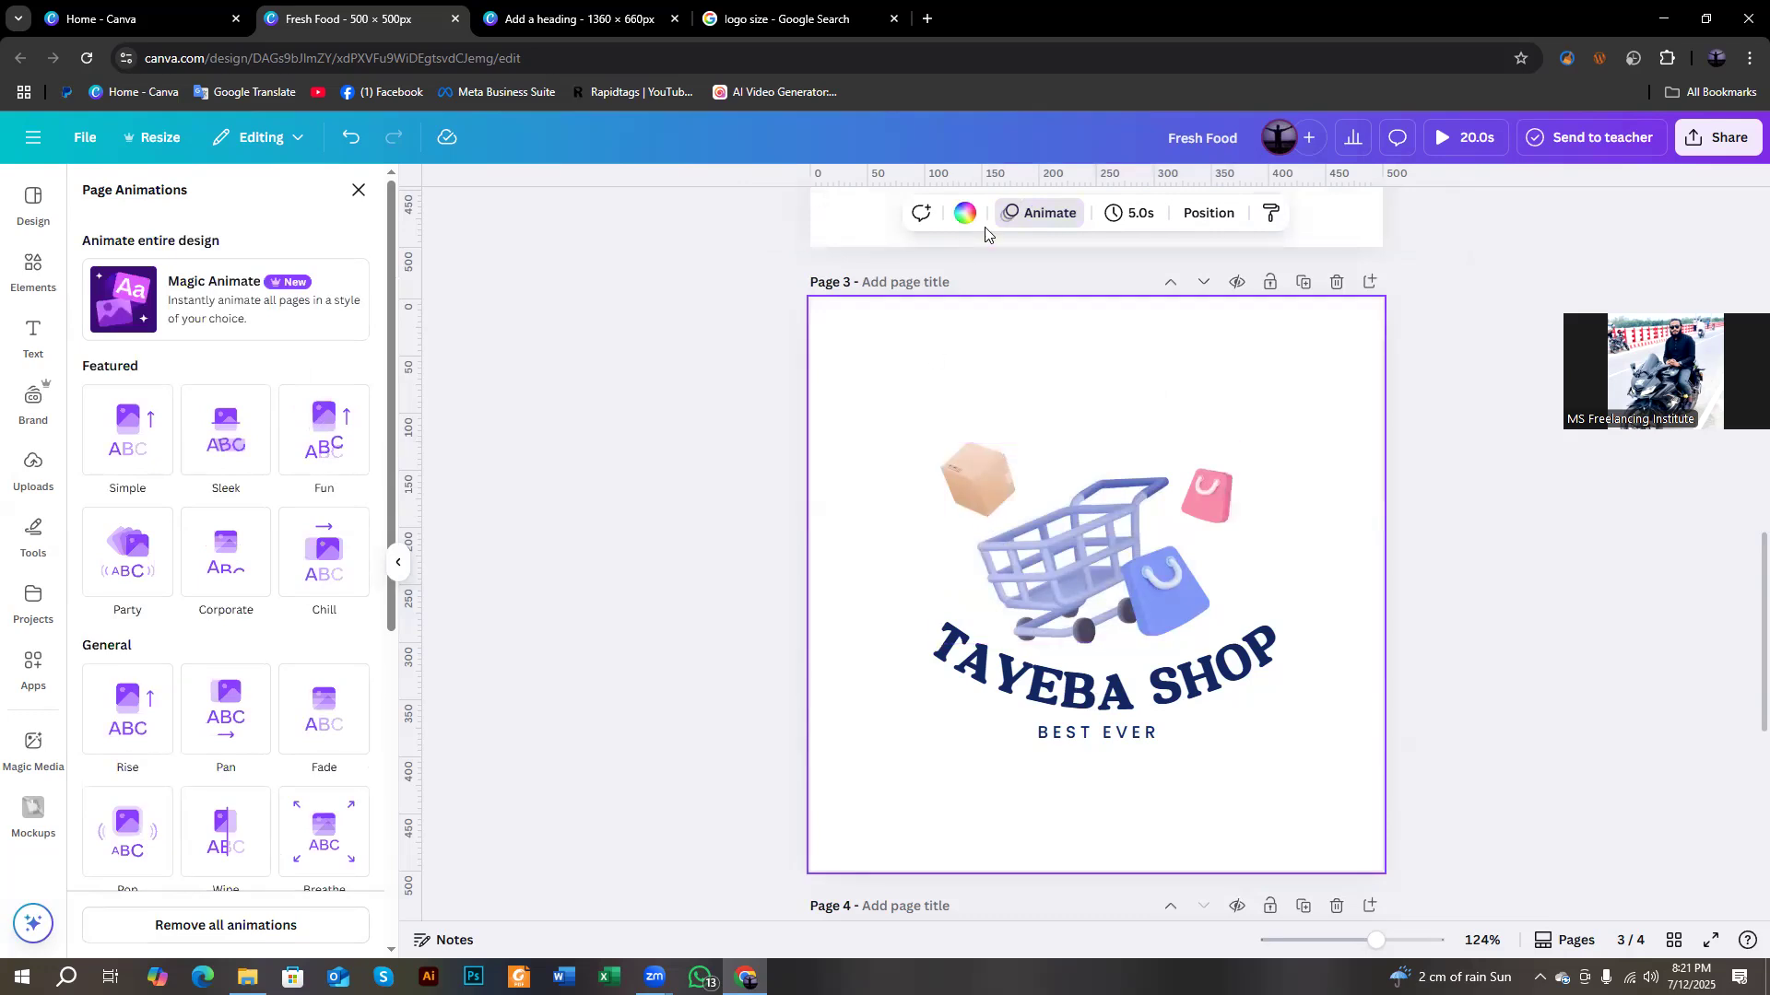
left_click(1125, 587)
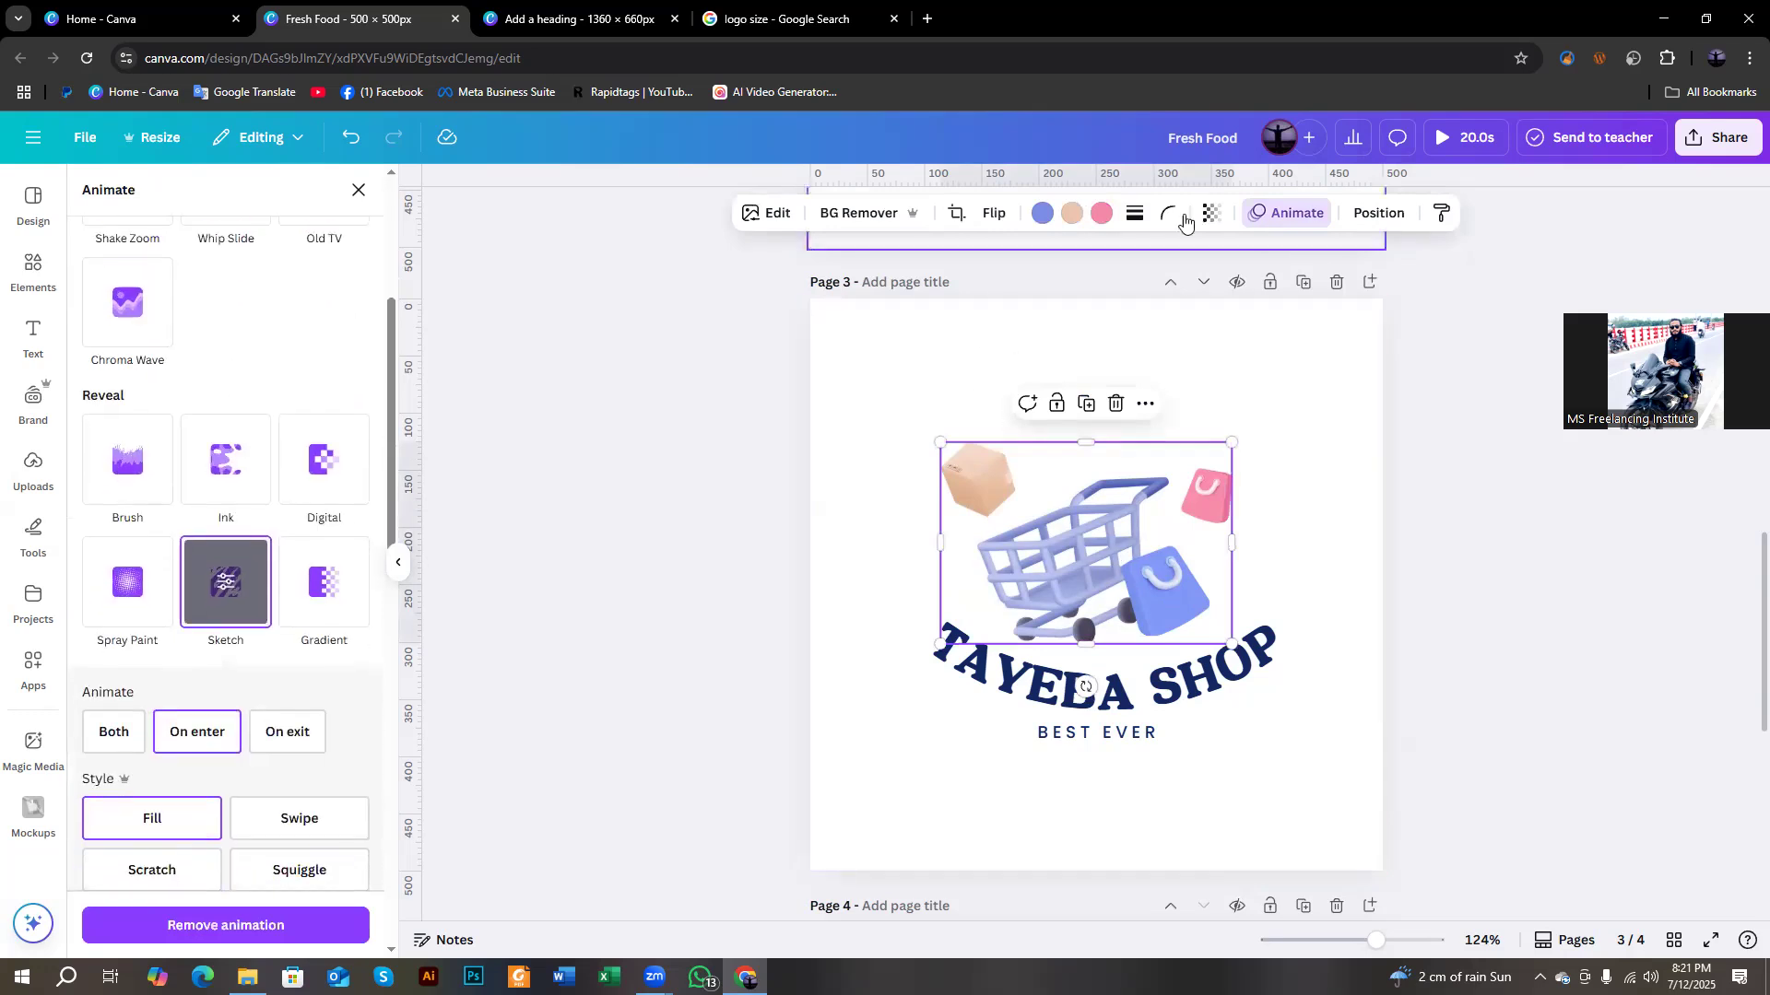
left_click(1289, 213)
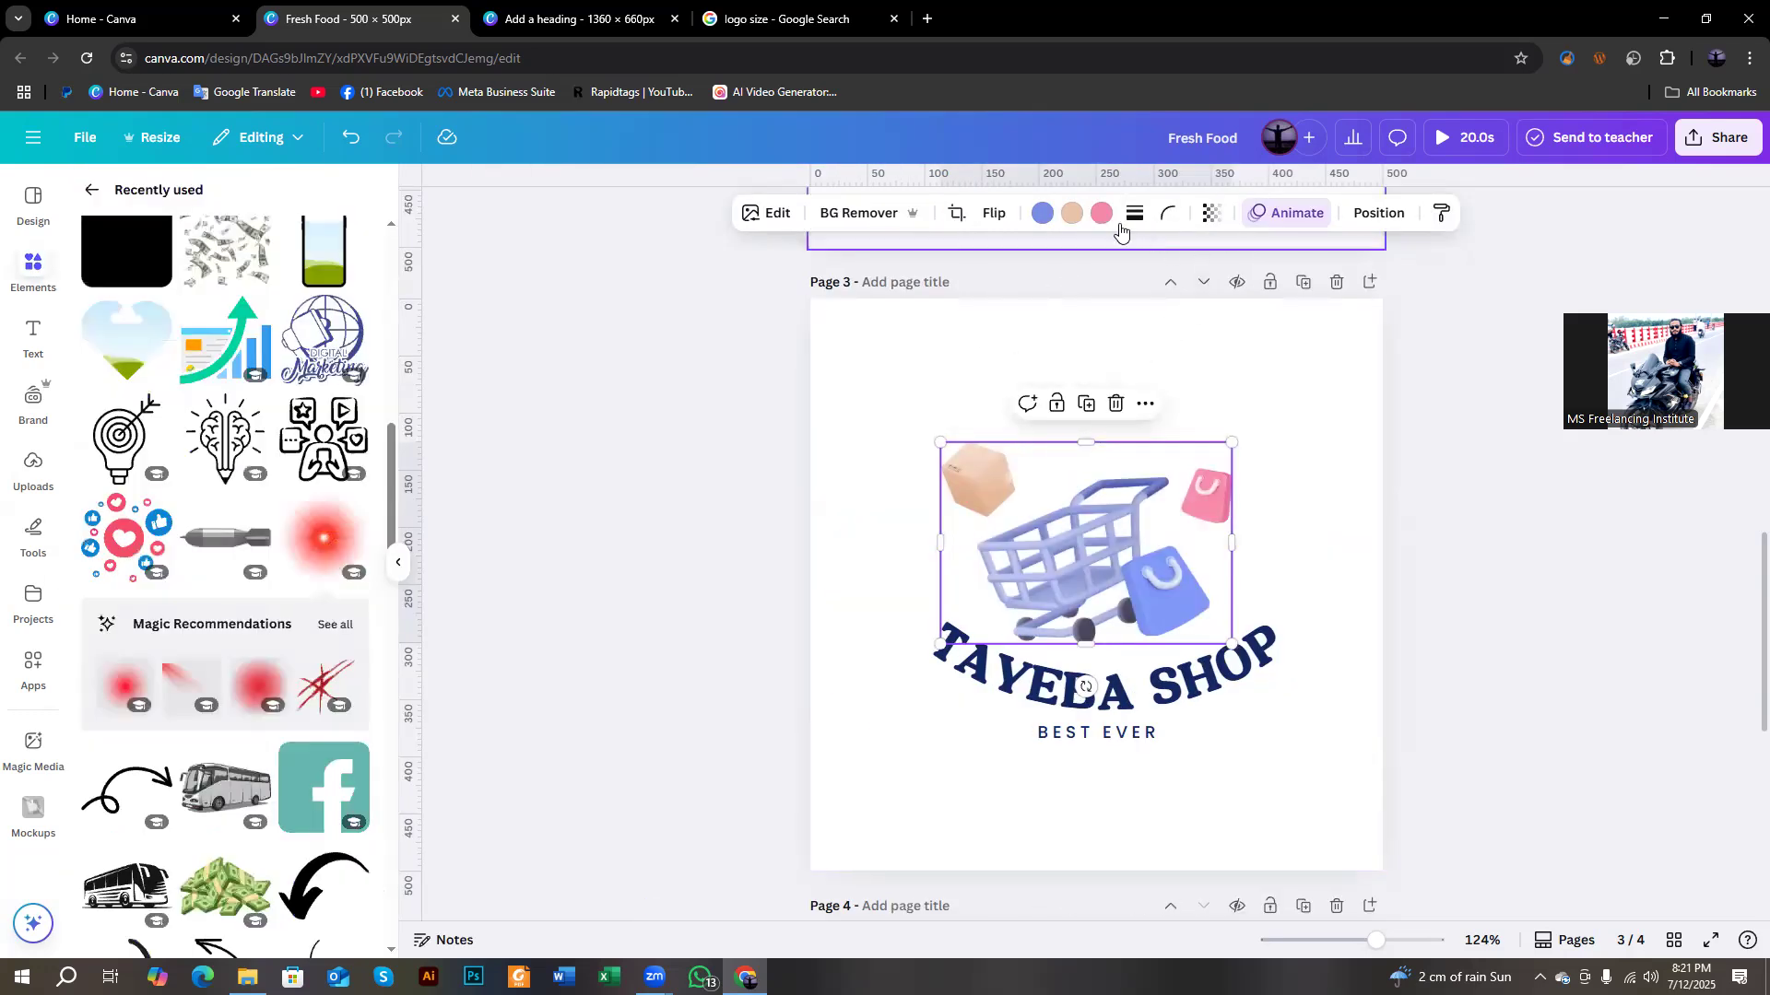
Set the timing of page 3 to 12.5 seconds.
left_click(892, 546)
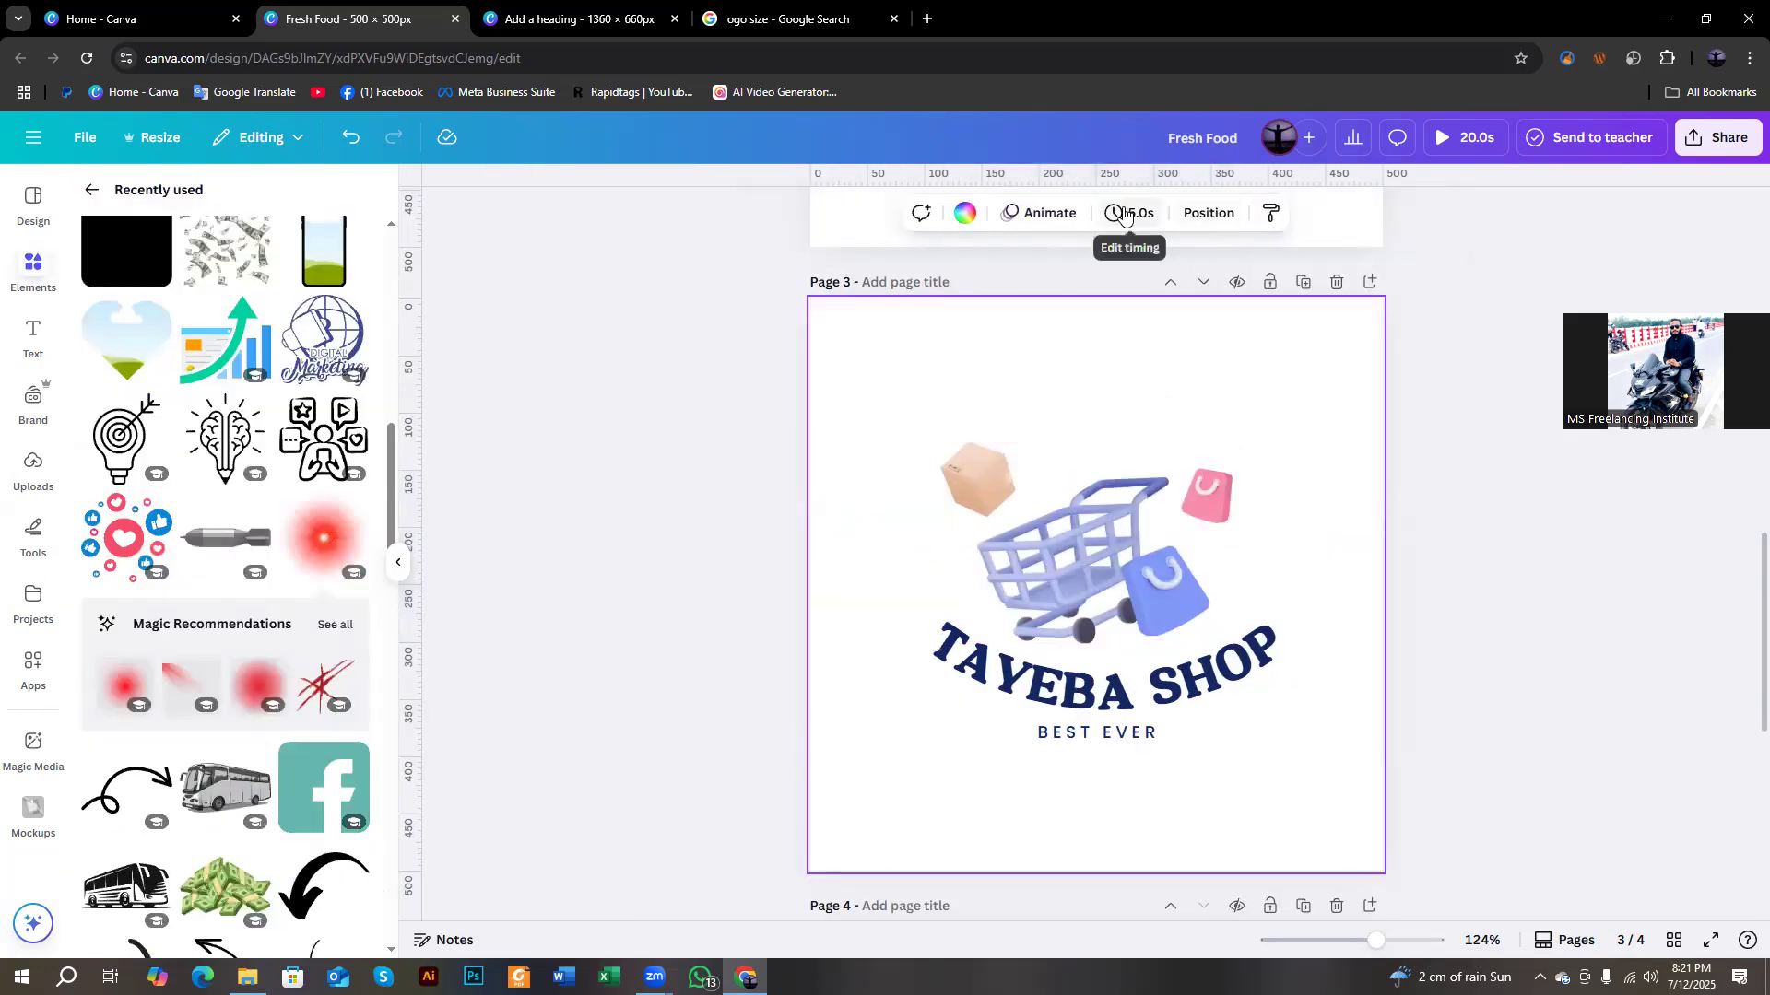
scroll(1150, 383, "down", 4)
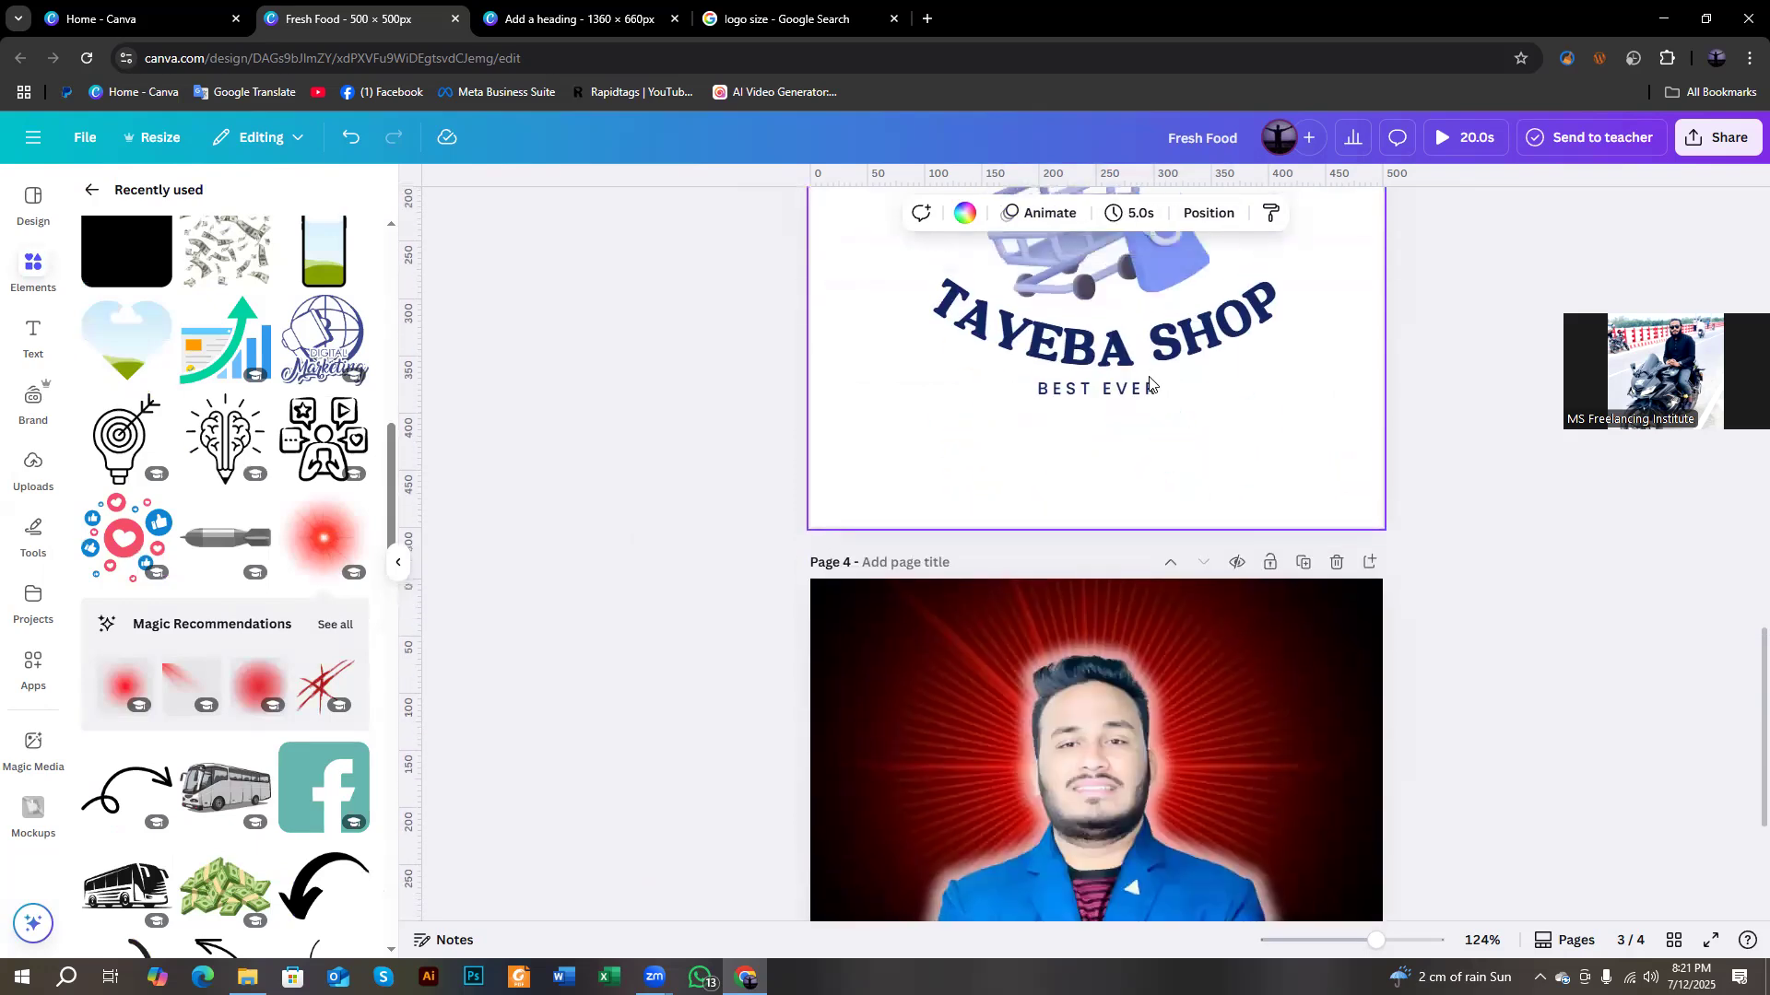
scroll(1139, 276, "up", 6)
left_click(1131, 213)
left_click_drag(1043, 293, 1088, 308)
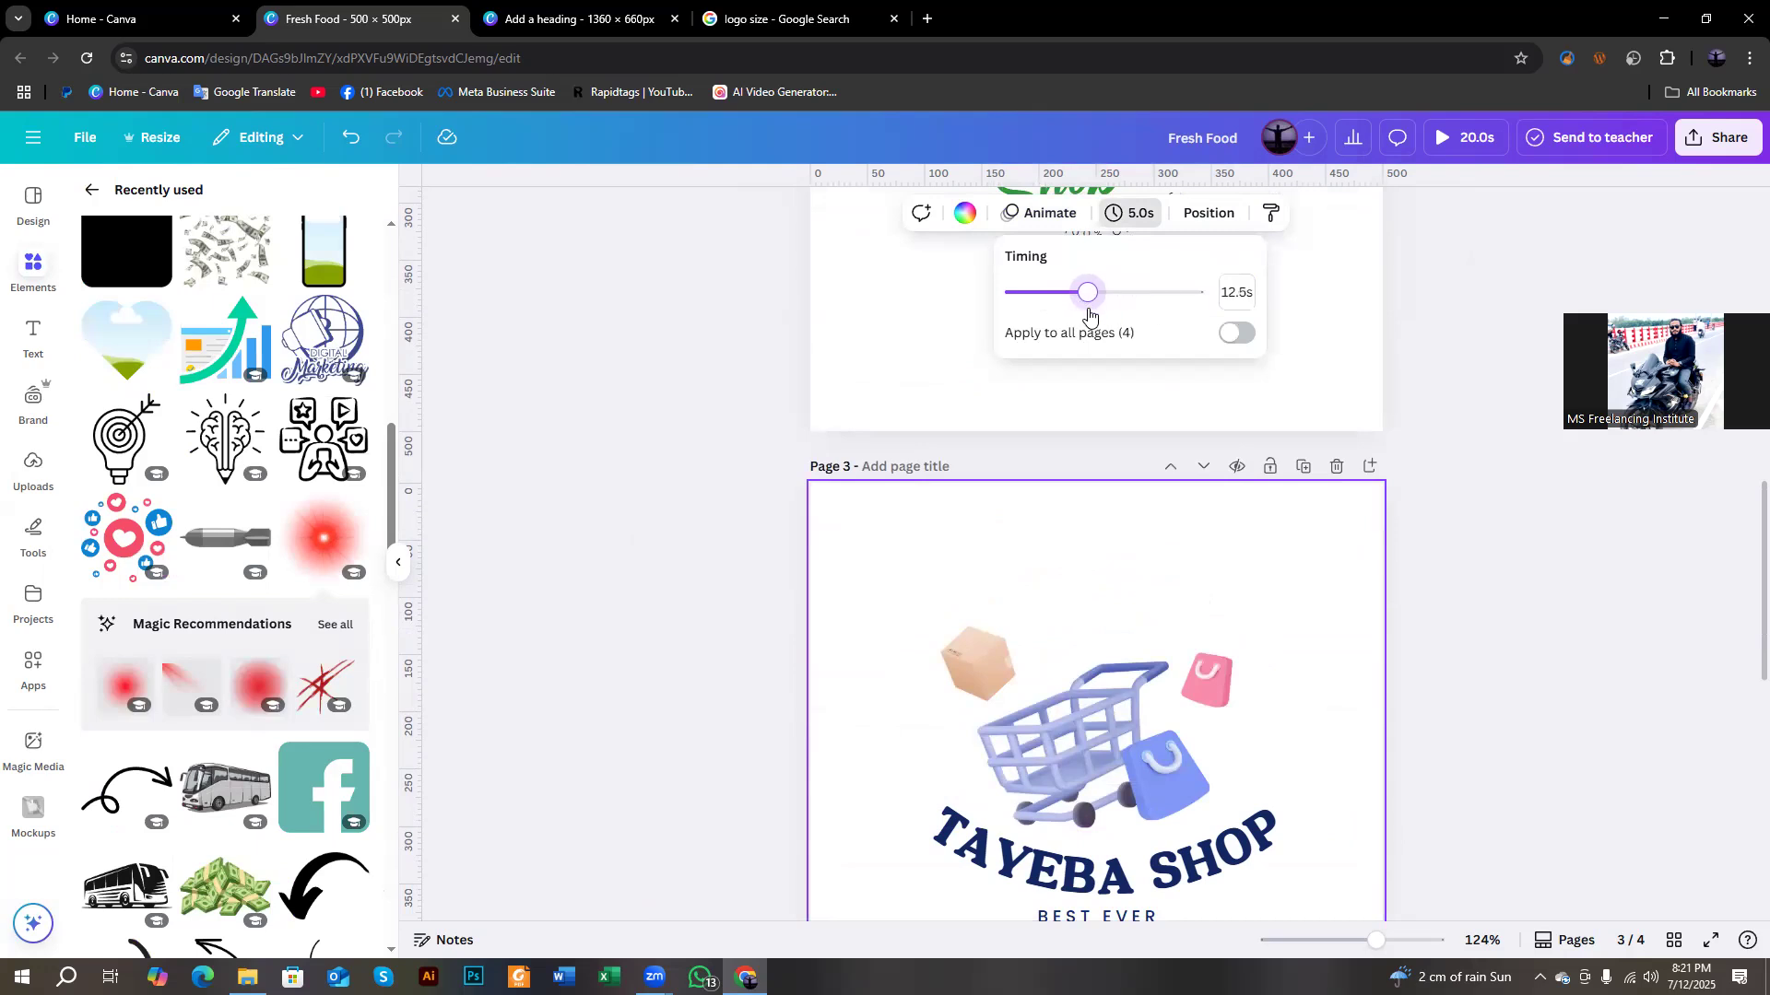
Look through the logo and portrait pages of the design and the recently used elements, and select the shopping cart image on page 3.
scroll(1014, 590, "down", 6)
scroll(952, 601, "down", 1)
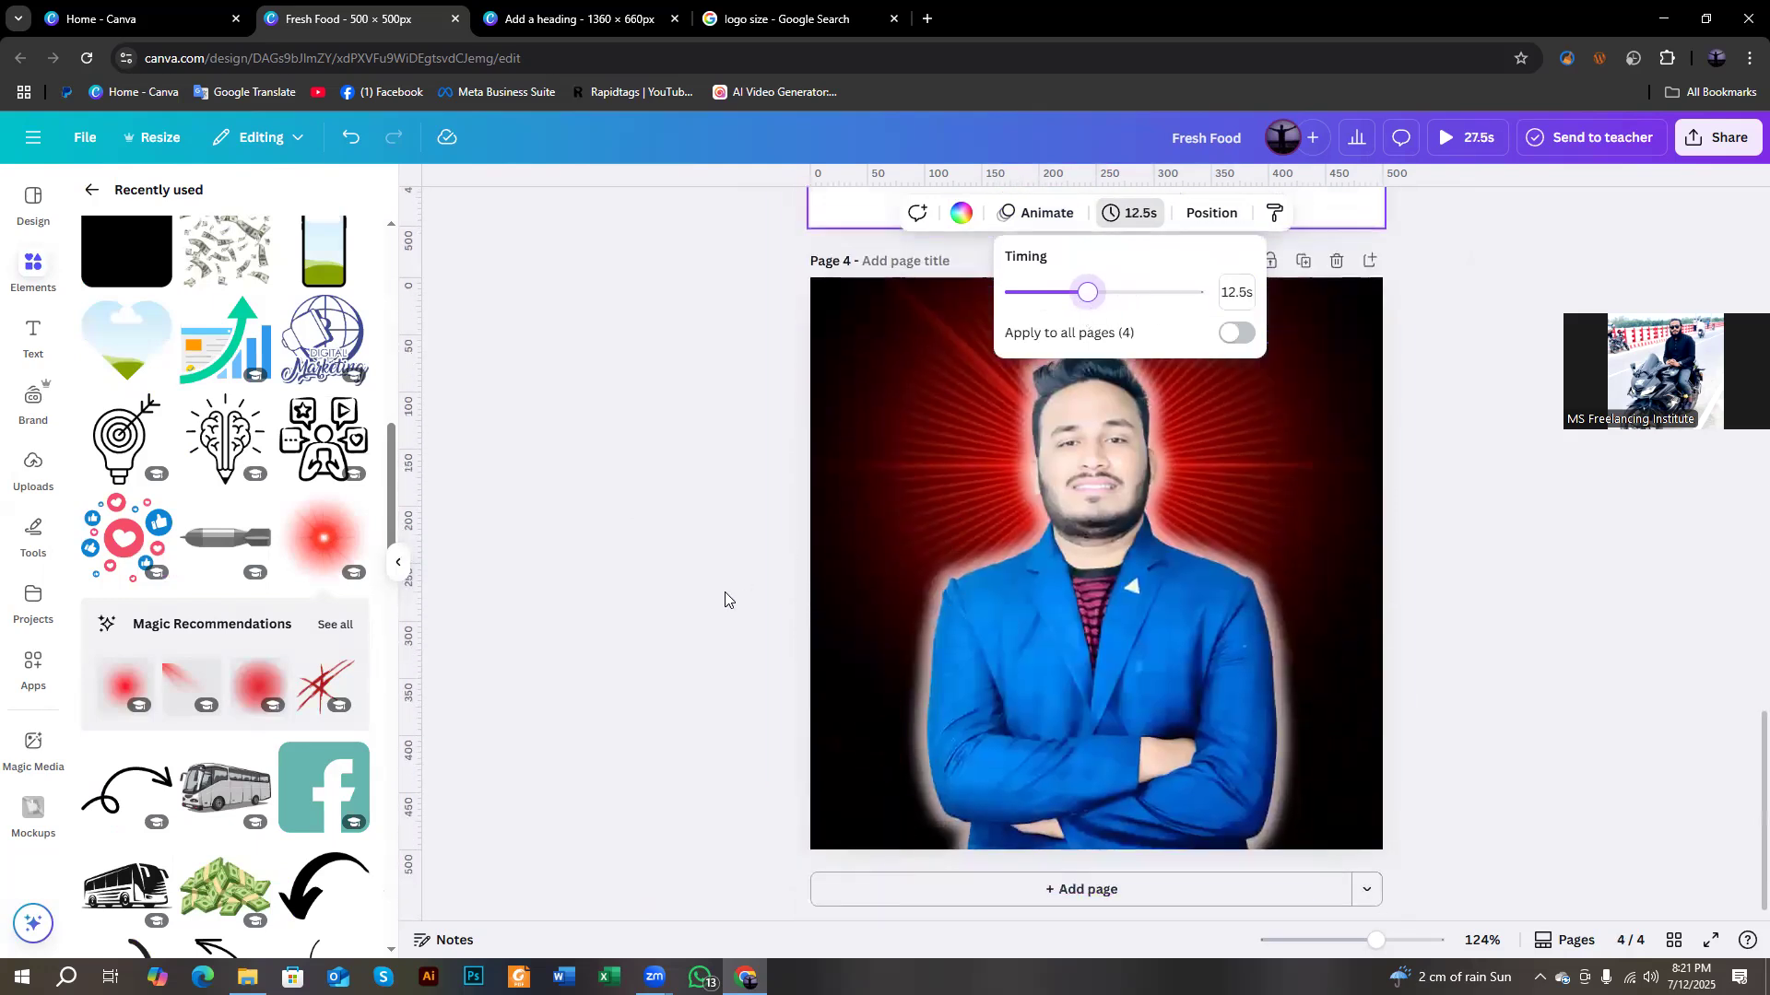
scroll(200, 673, "down", 5)
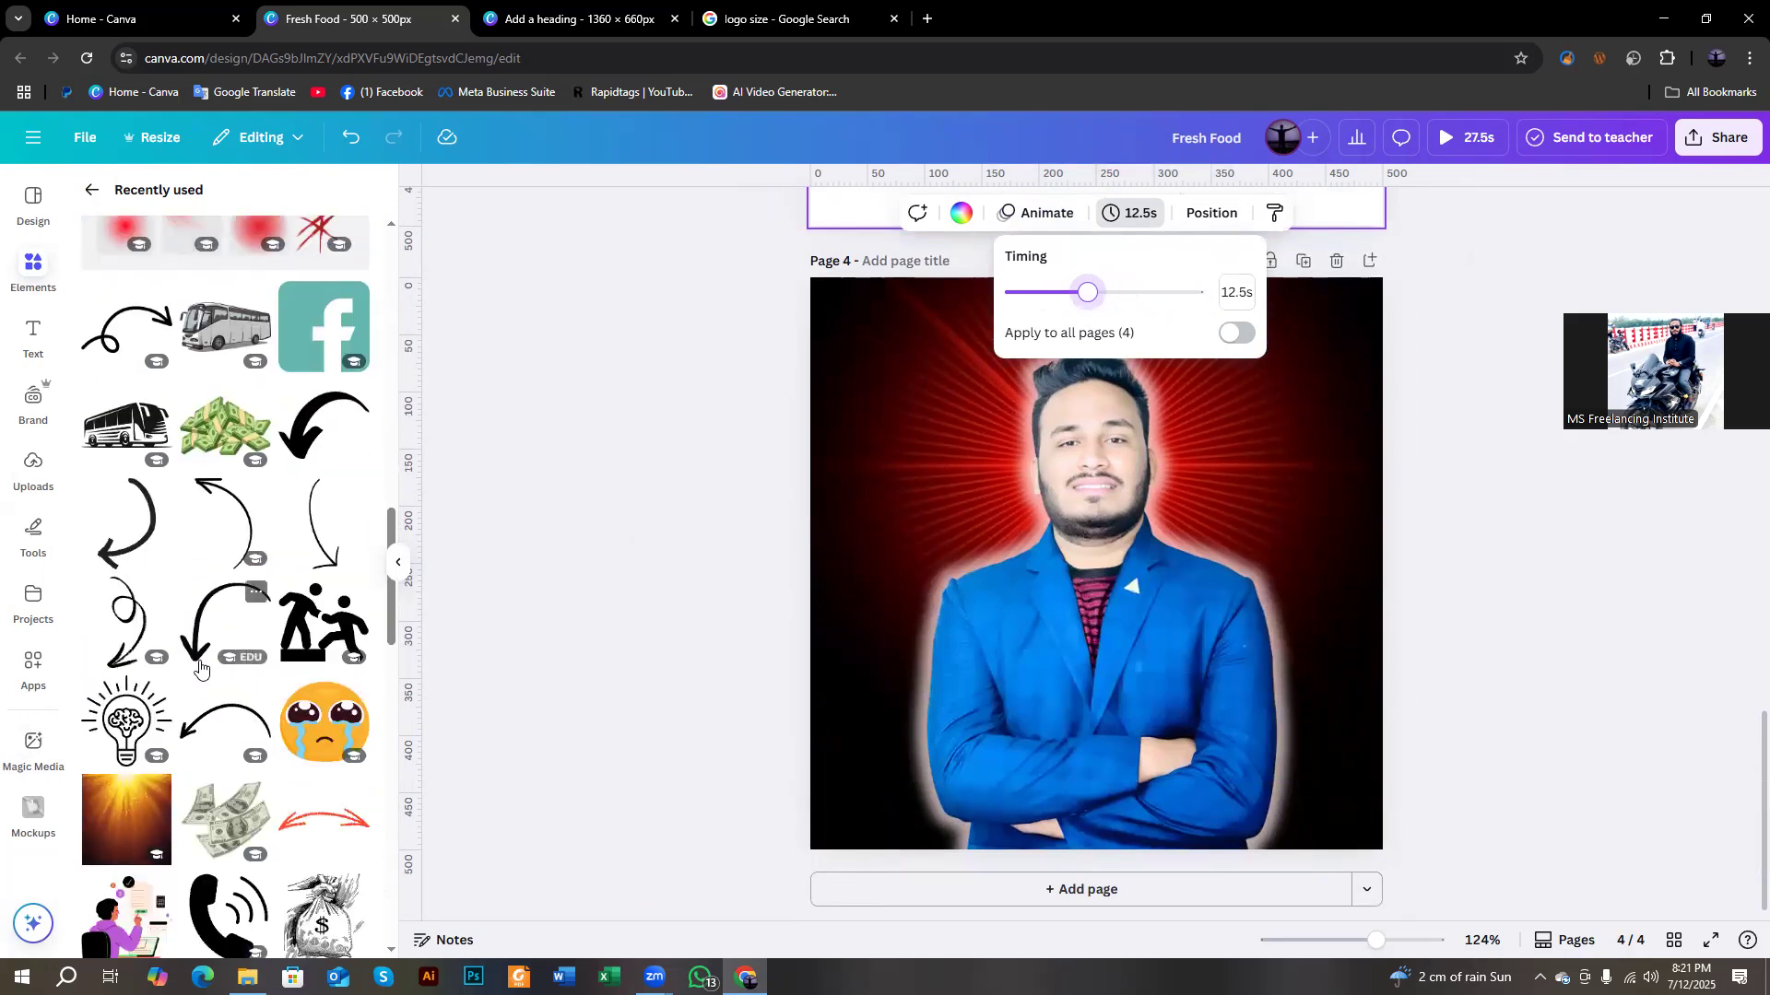
scroll(200, 665, "down", 6)
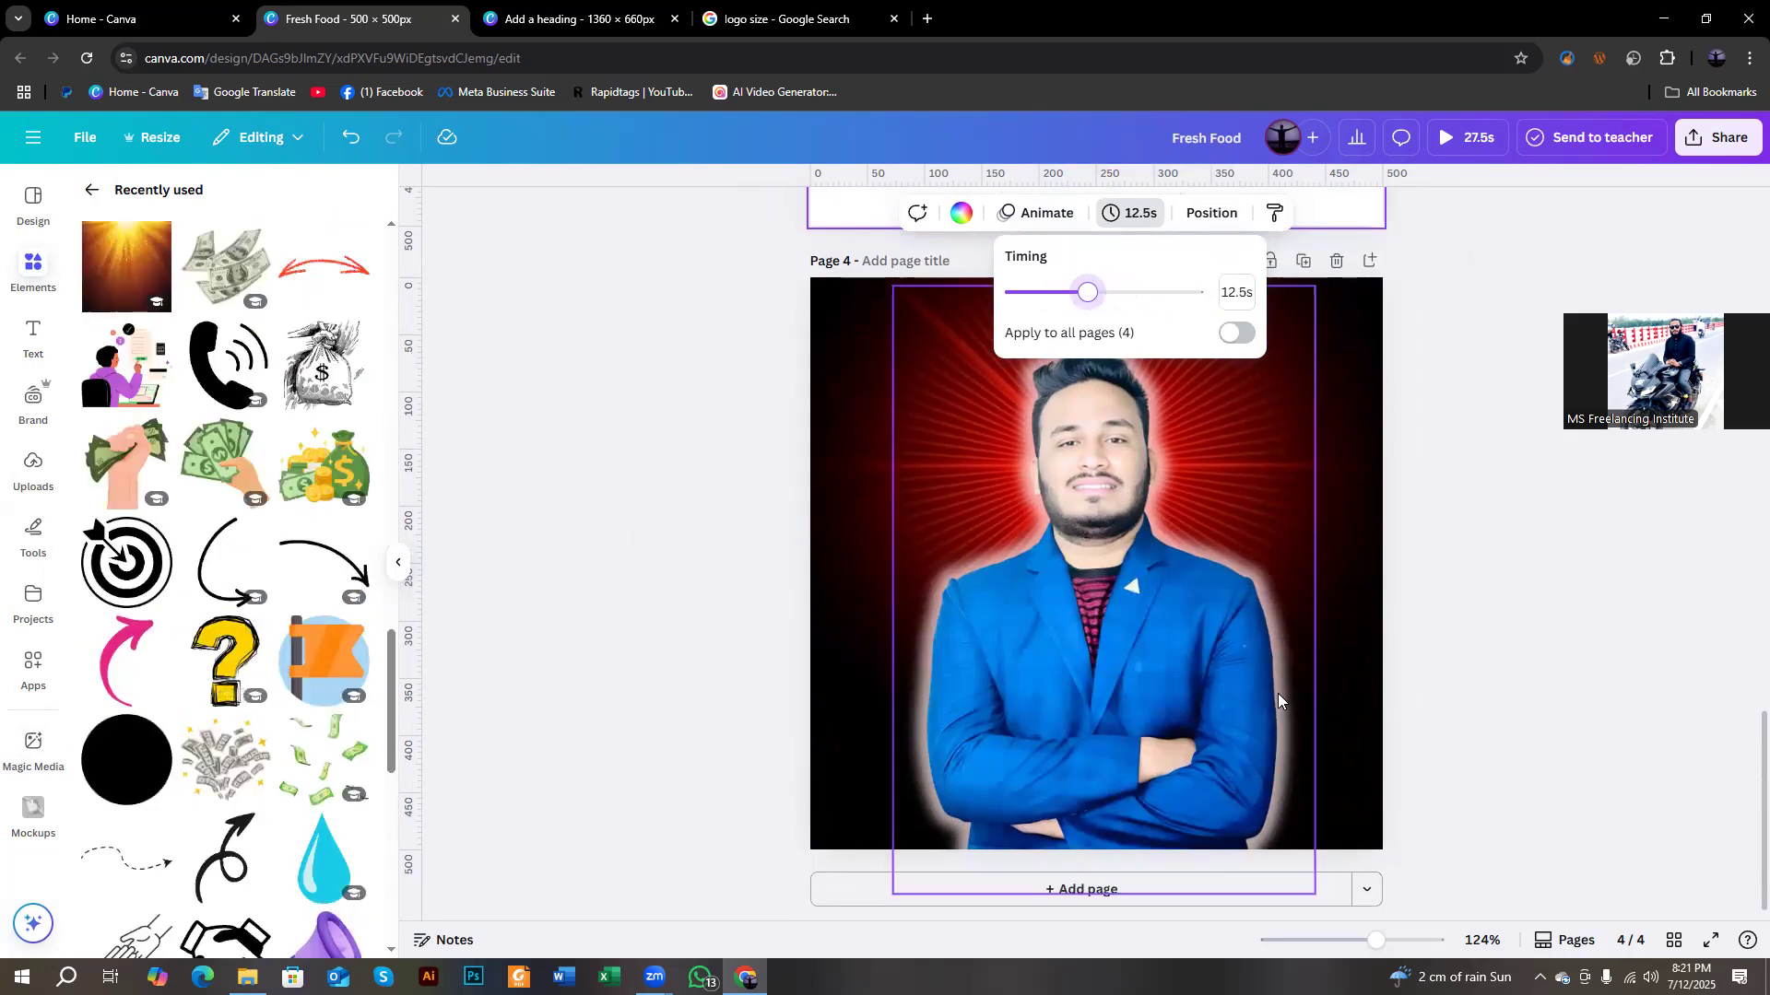
scroll(962, 599, "up", 5)
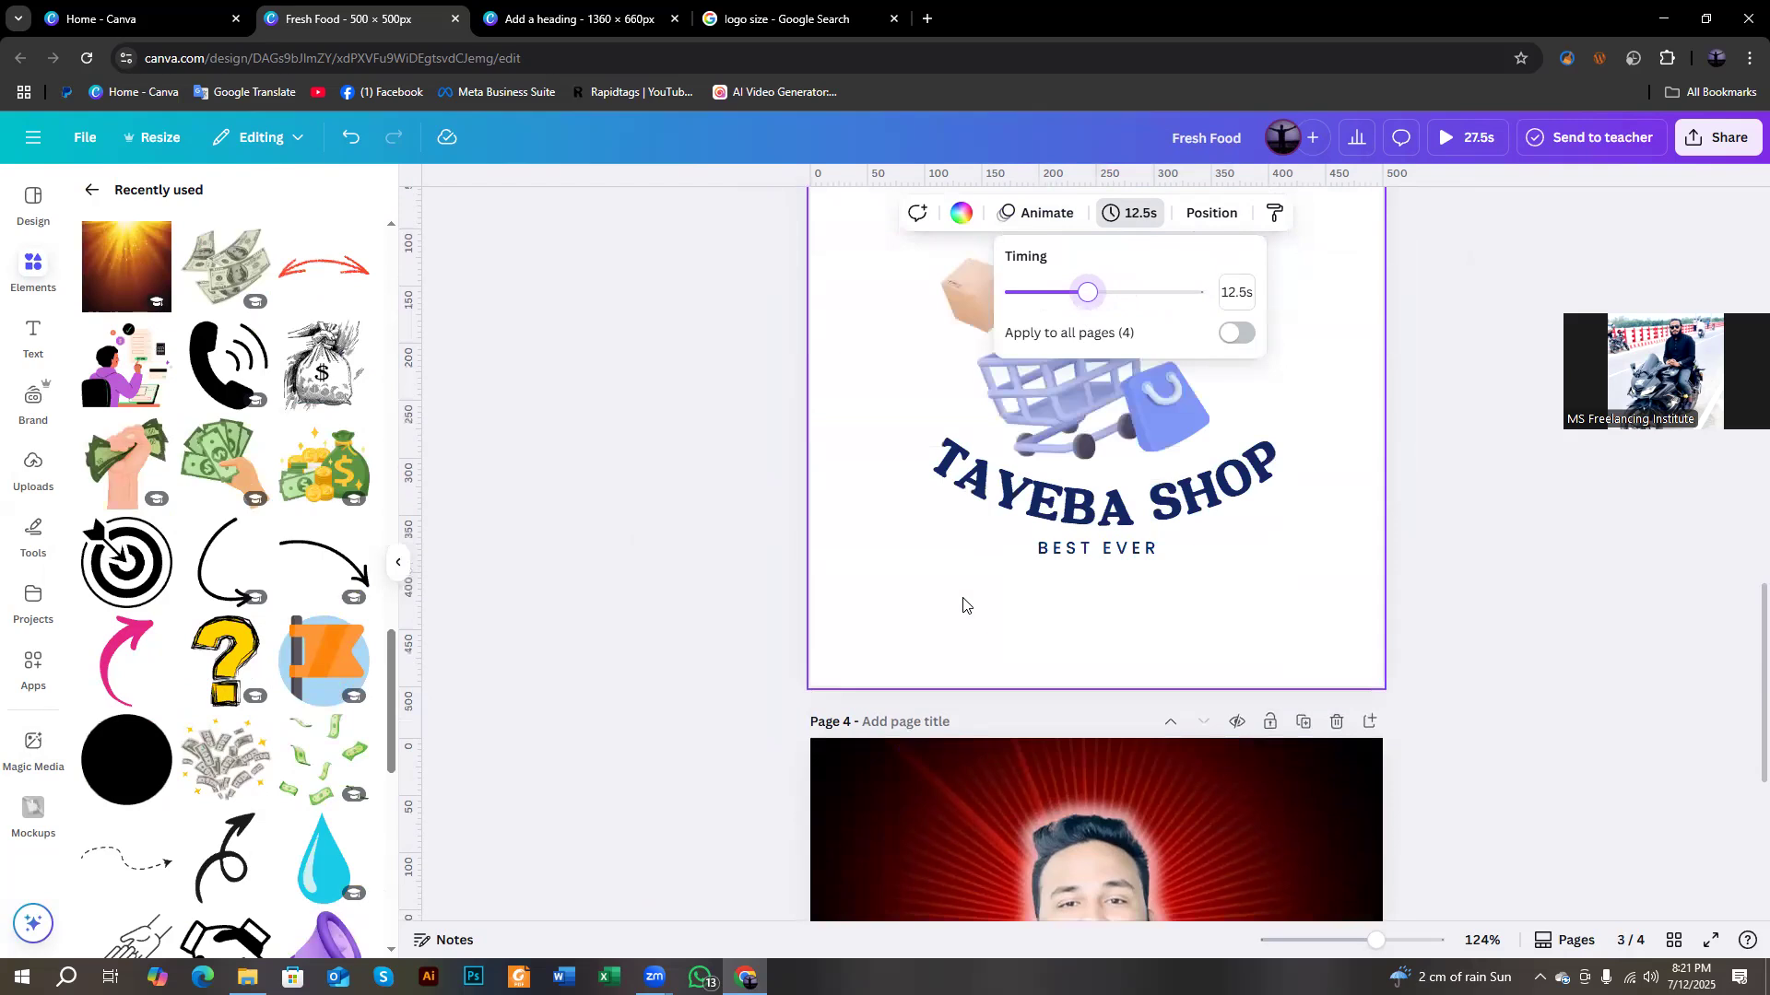
scroll(1005, 580, "up", 14)
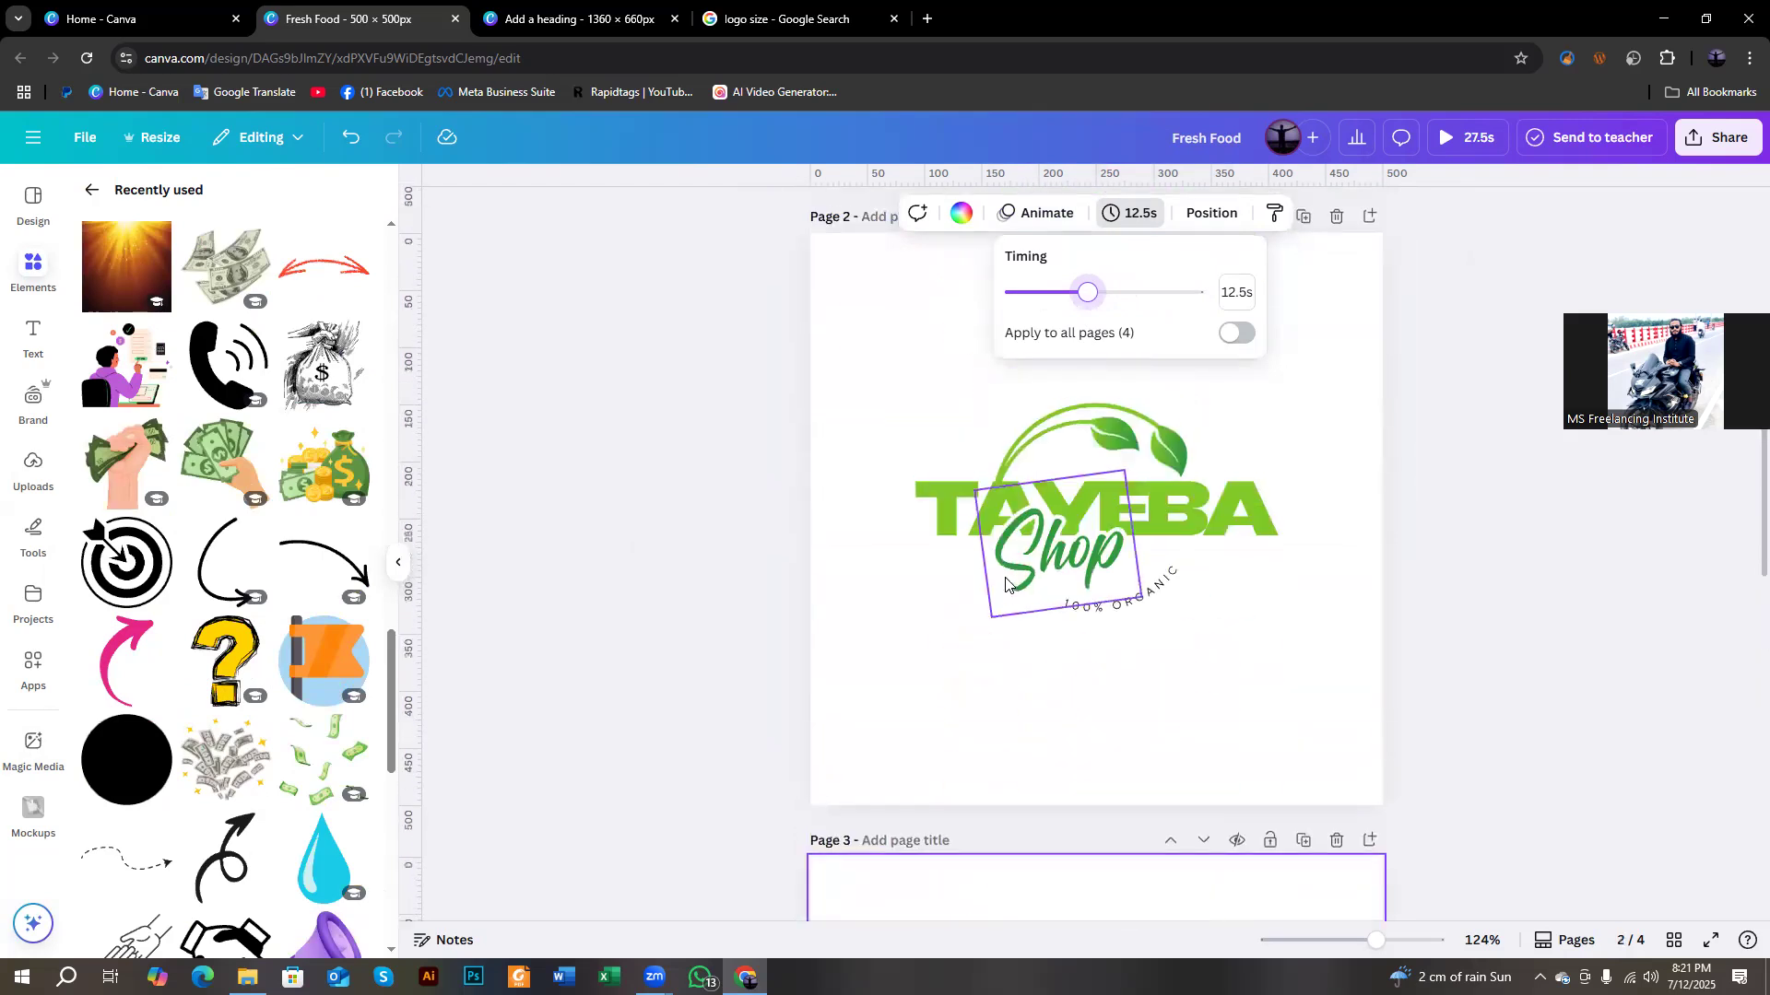
scroll(1005, 577, "up", 1)
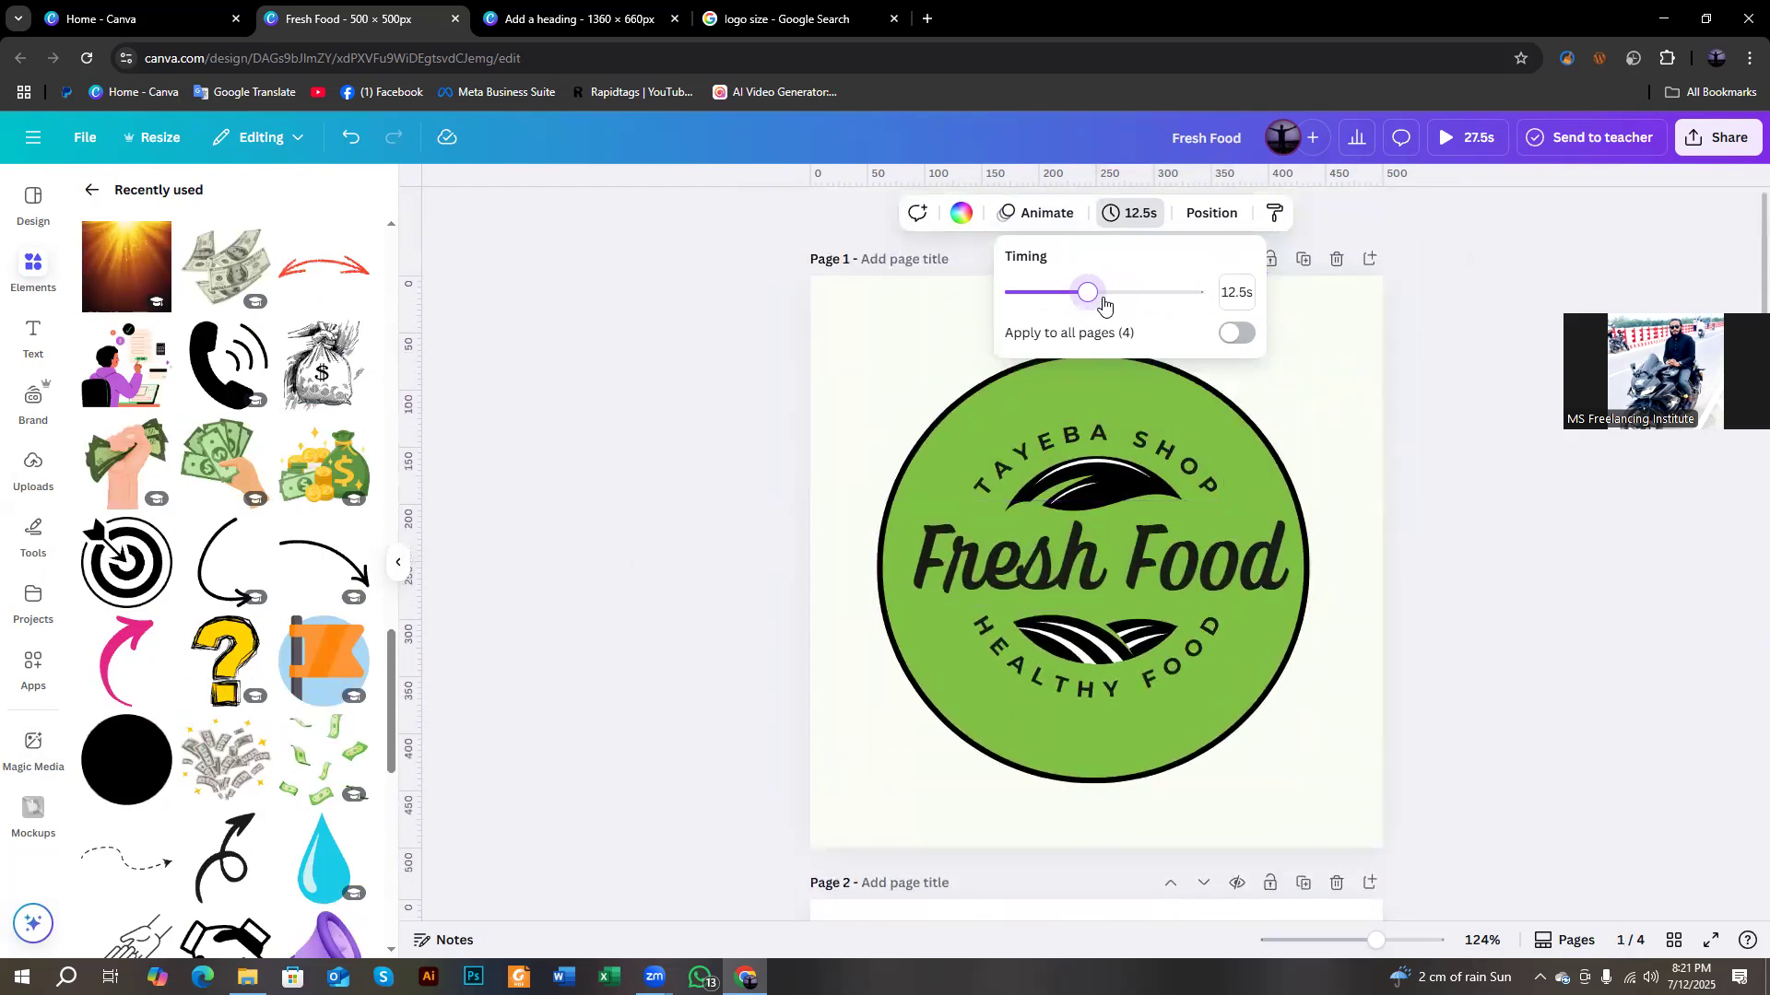
left_click(1451, 550)
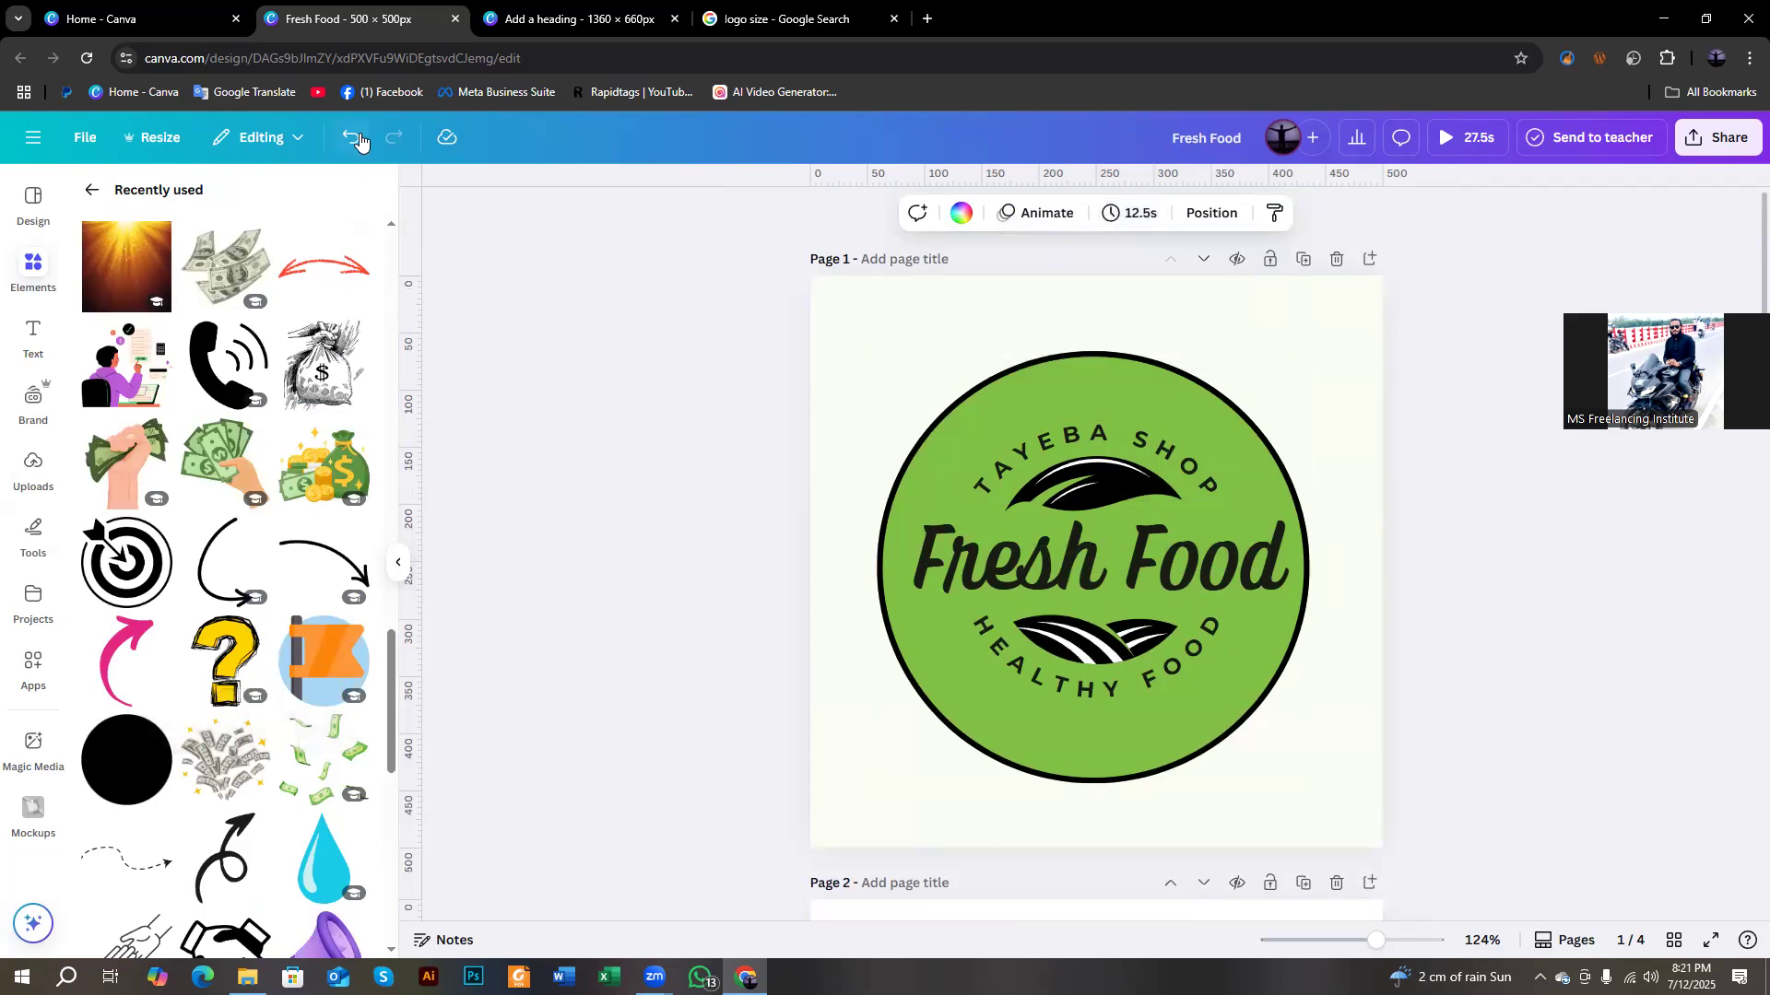
scroll(996, 624, "down", 5)
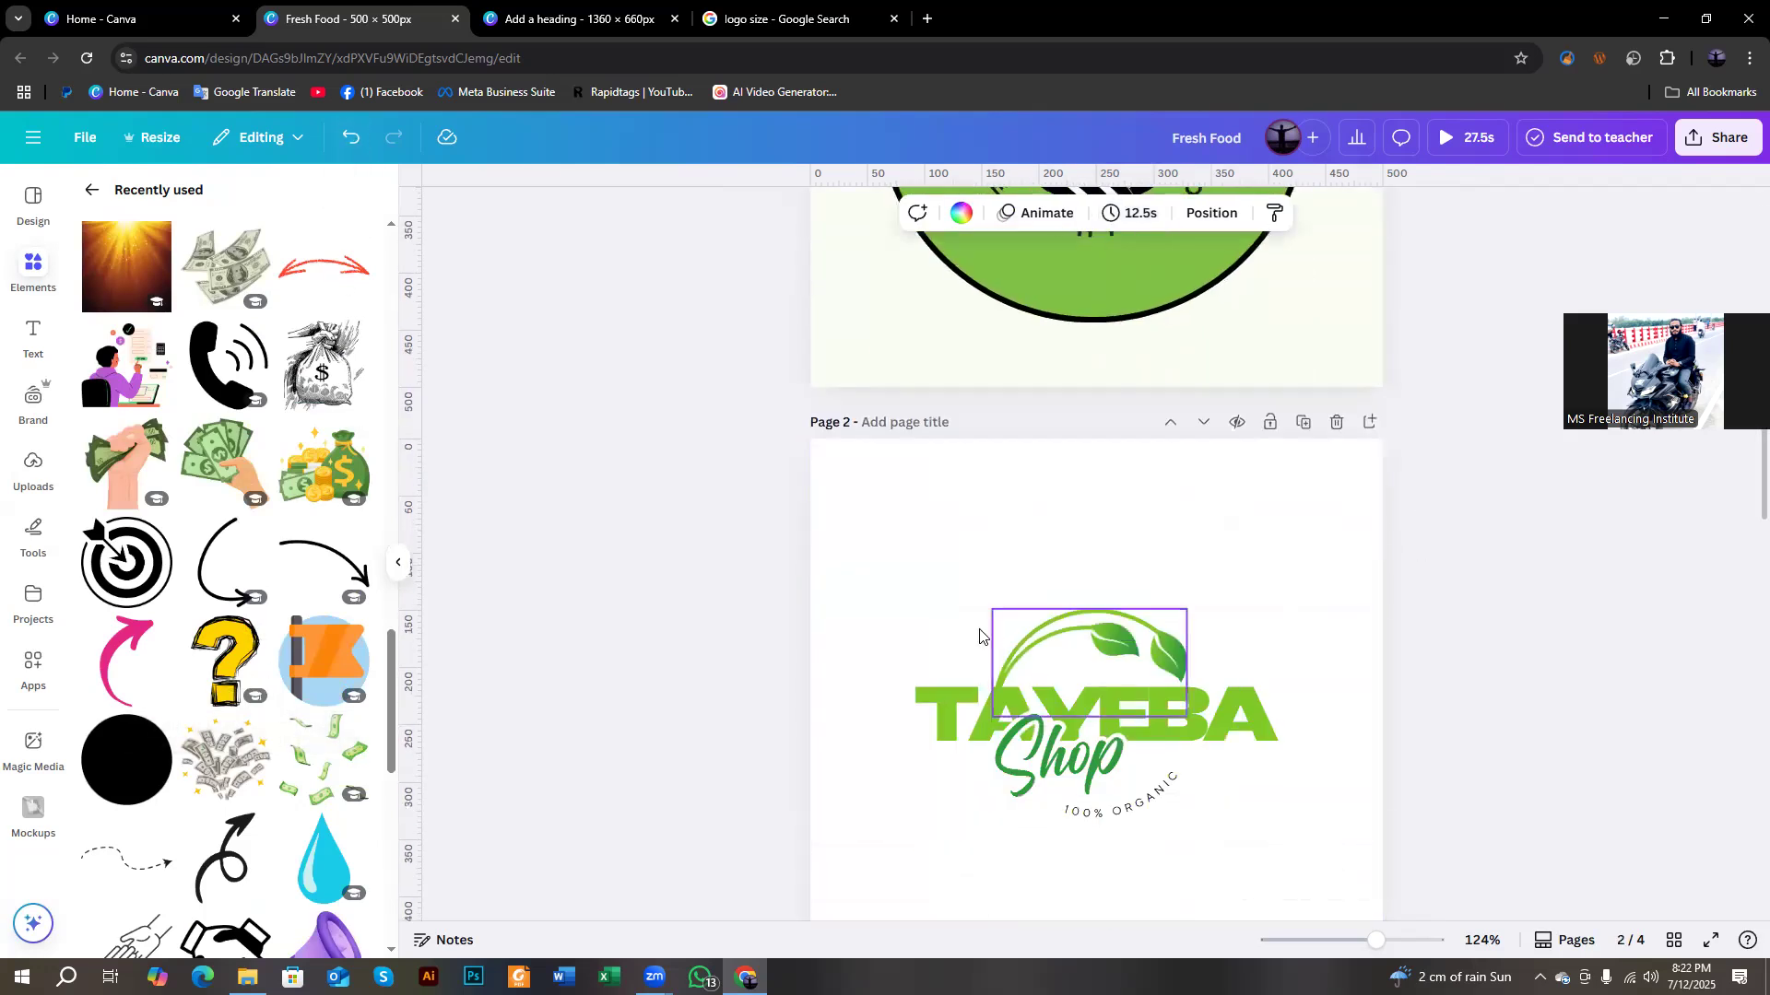
scroll(849, 680, "down", 4)
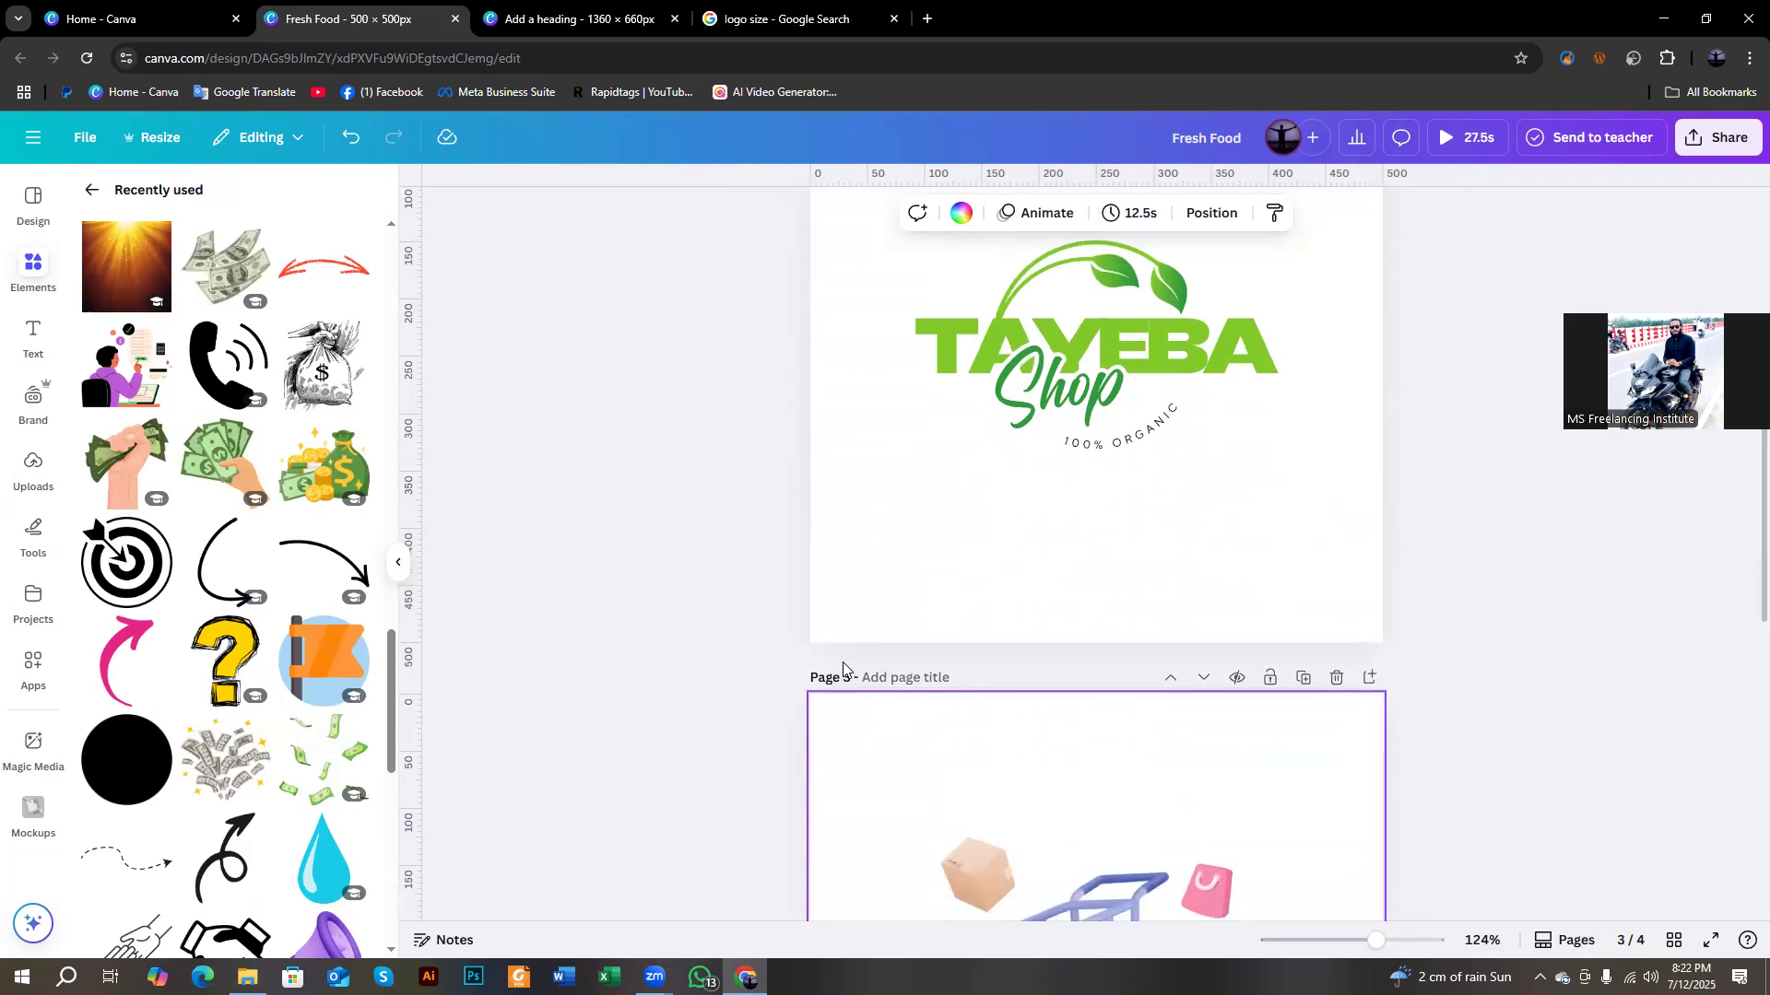
scroll(843, 662, "down", 5)
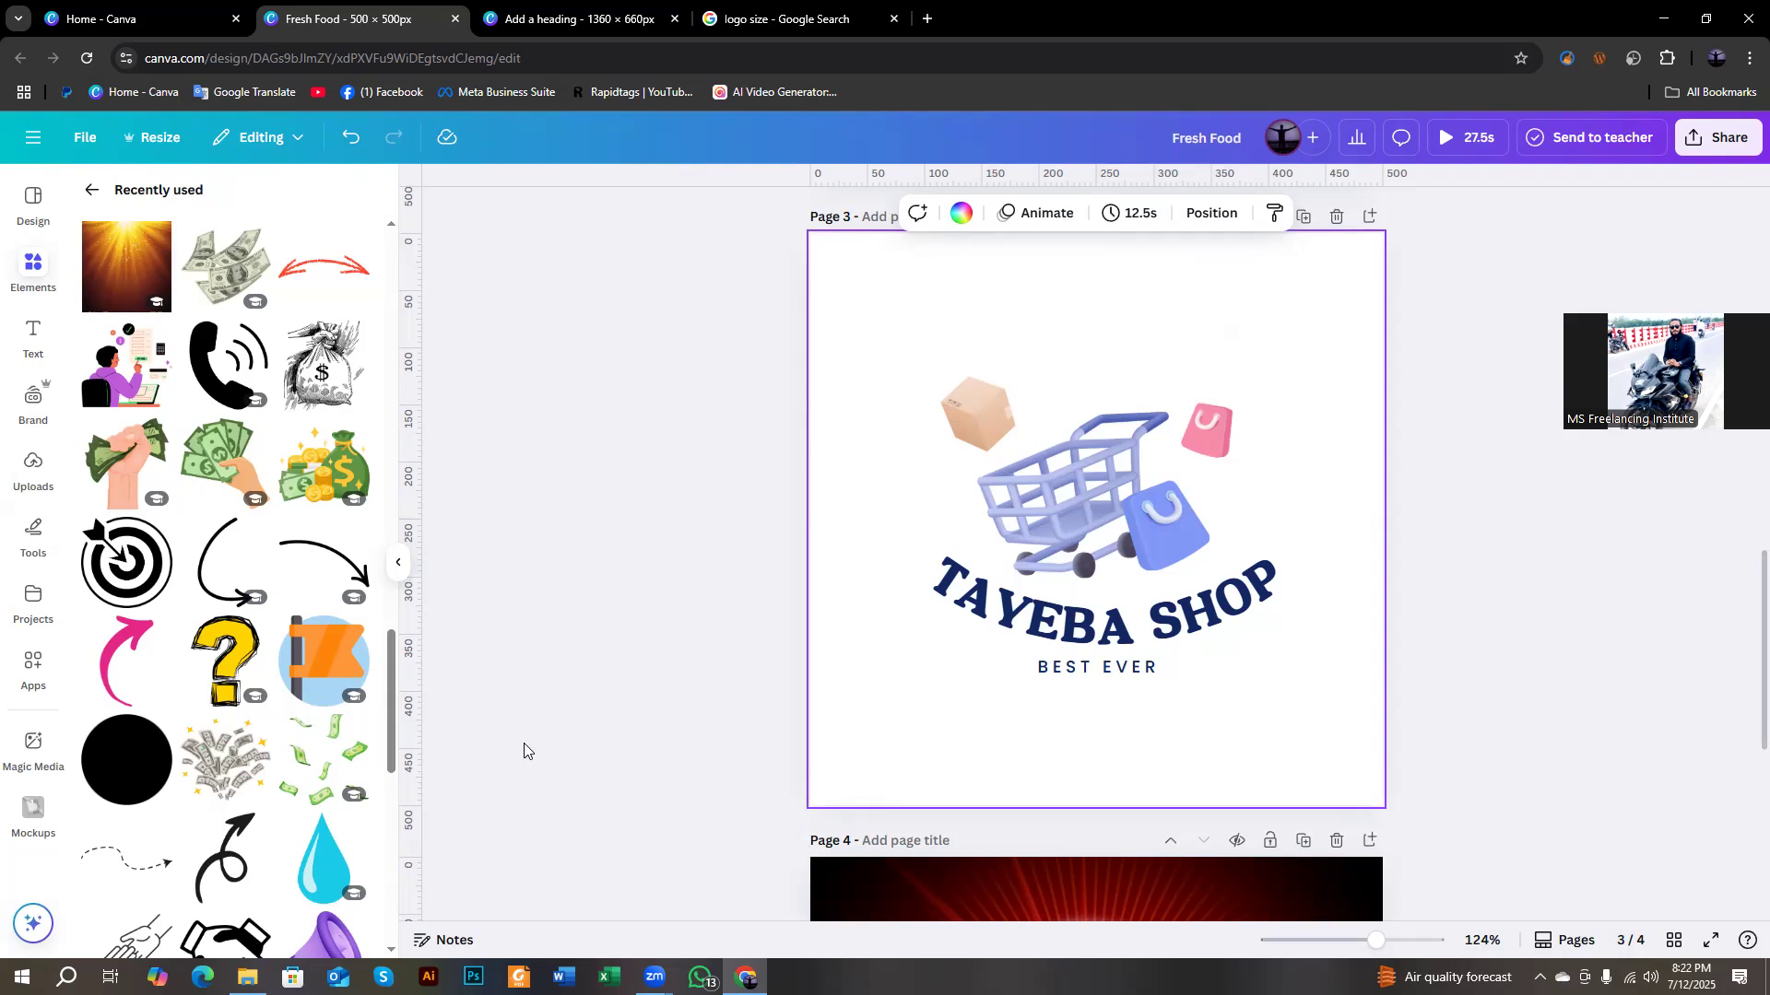
left_click(1078, 542)
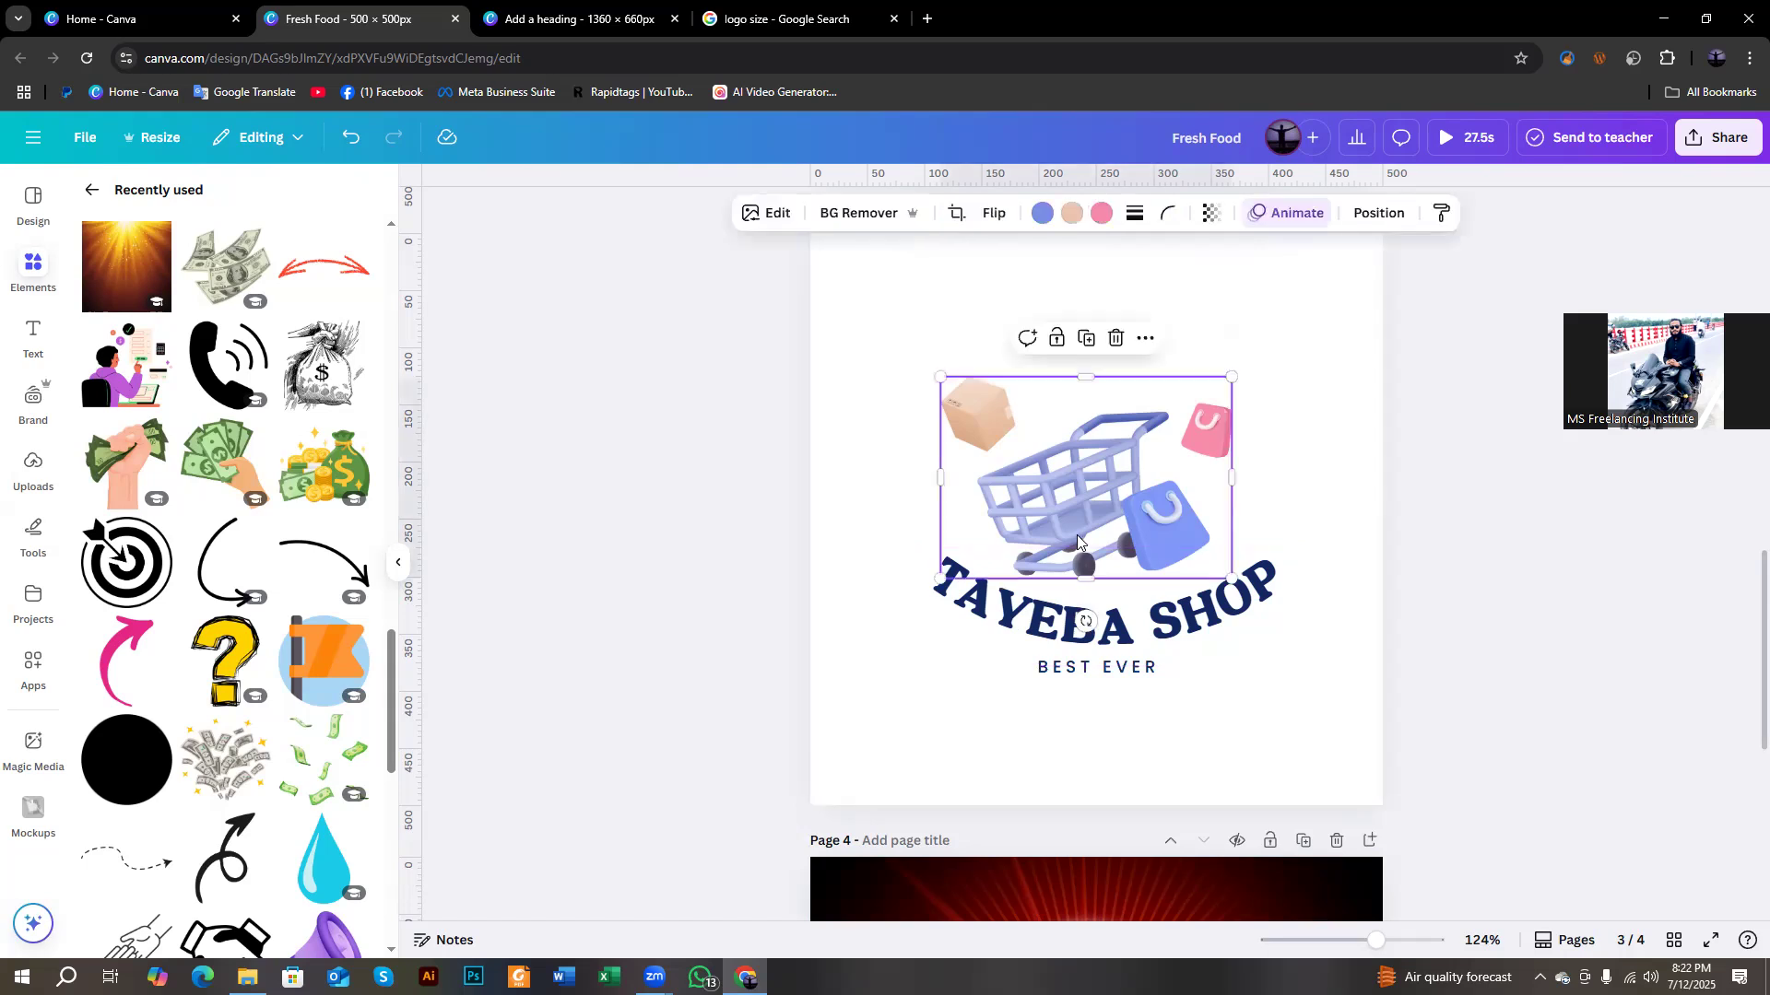
Review the available editing, commenting and viewing modes for the design, leaving the current mode as it is.
left_click(266, 137)
left_click(643, 578)
left_click(261, 136)
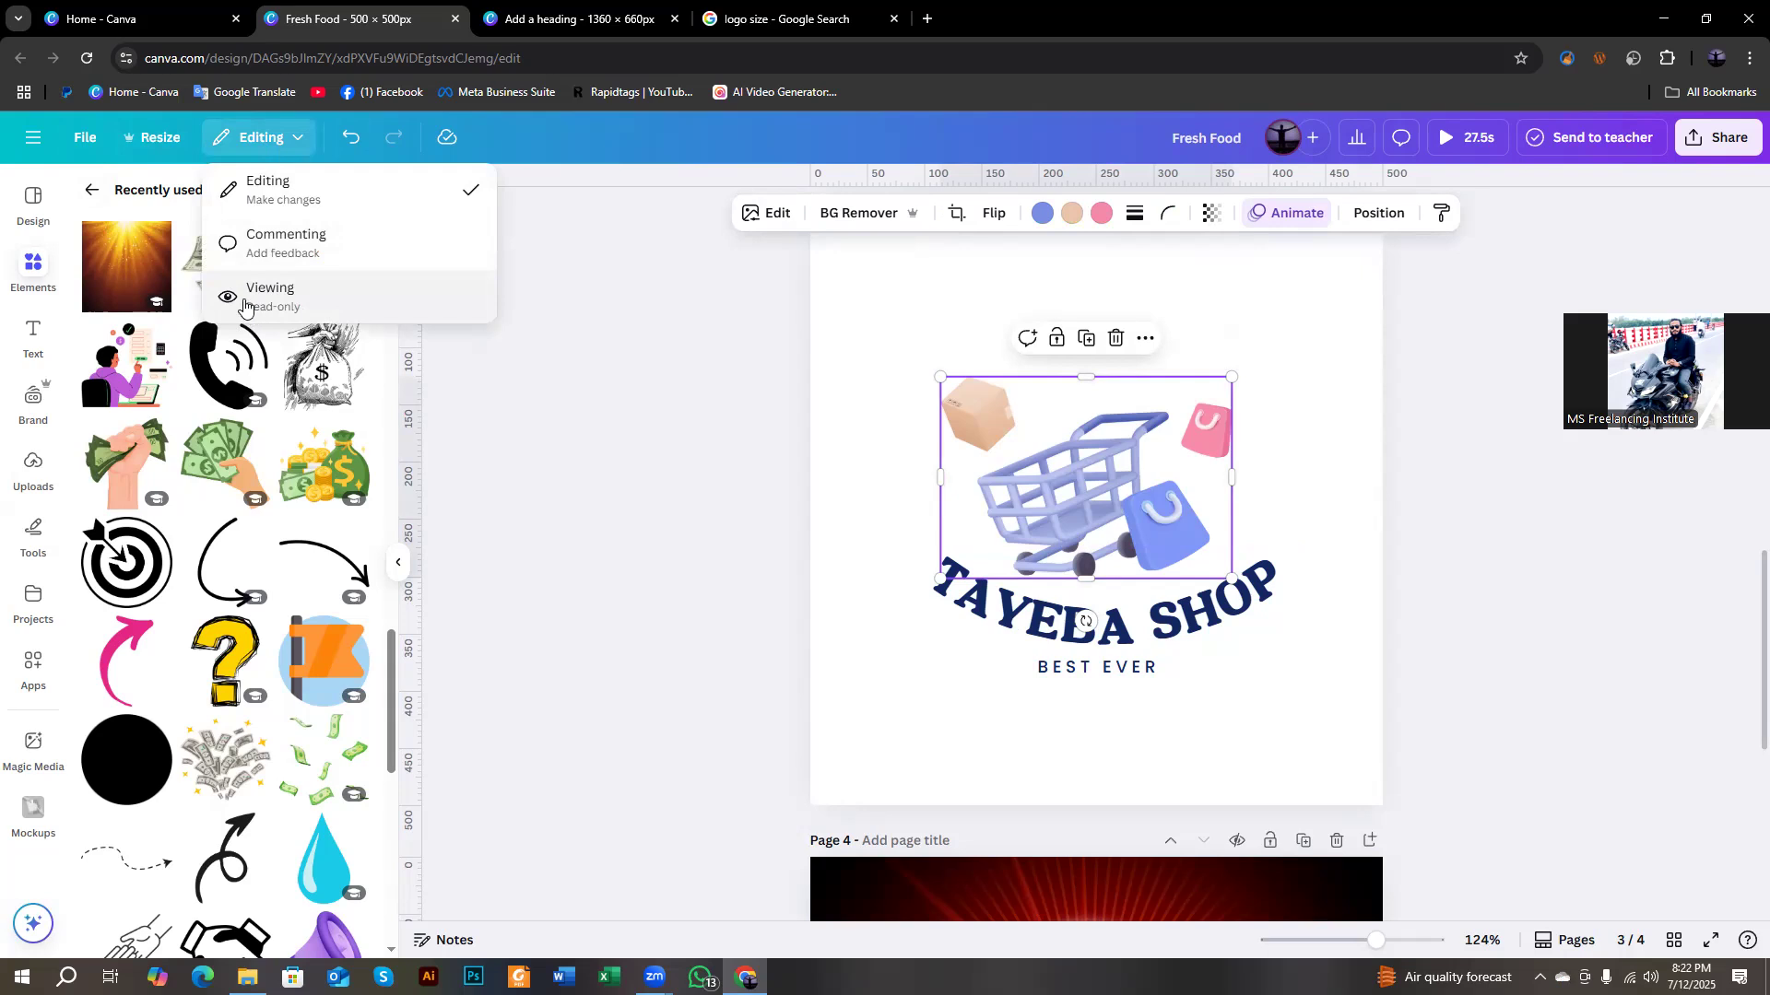
left_click(523, 378)
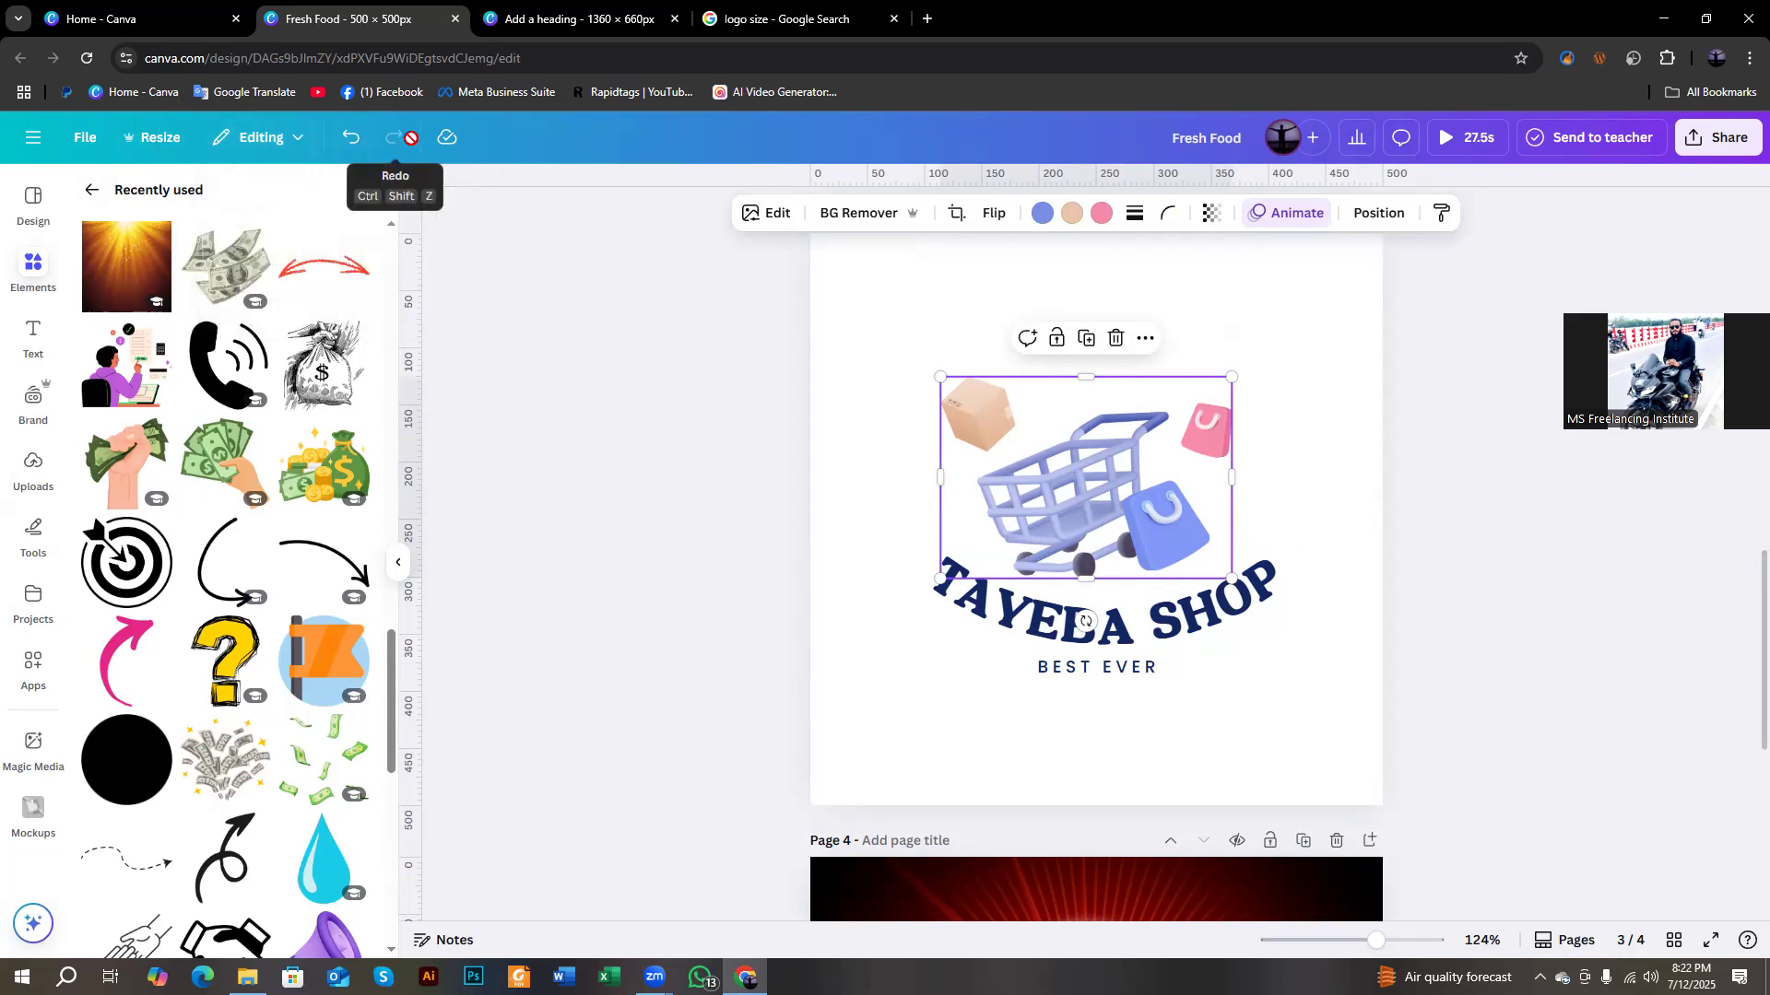
Try moving the shopping cart image partly off the page edge, and undo and redo the move repeatedly, ending with it undone.
left_click_drag(1109, 515, 940, 501)
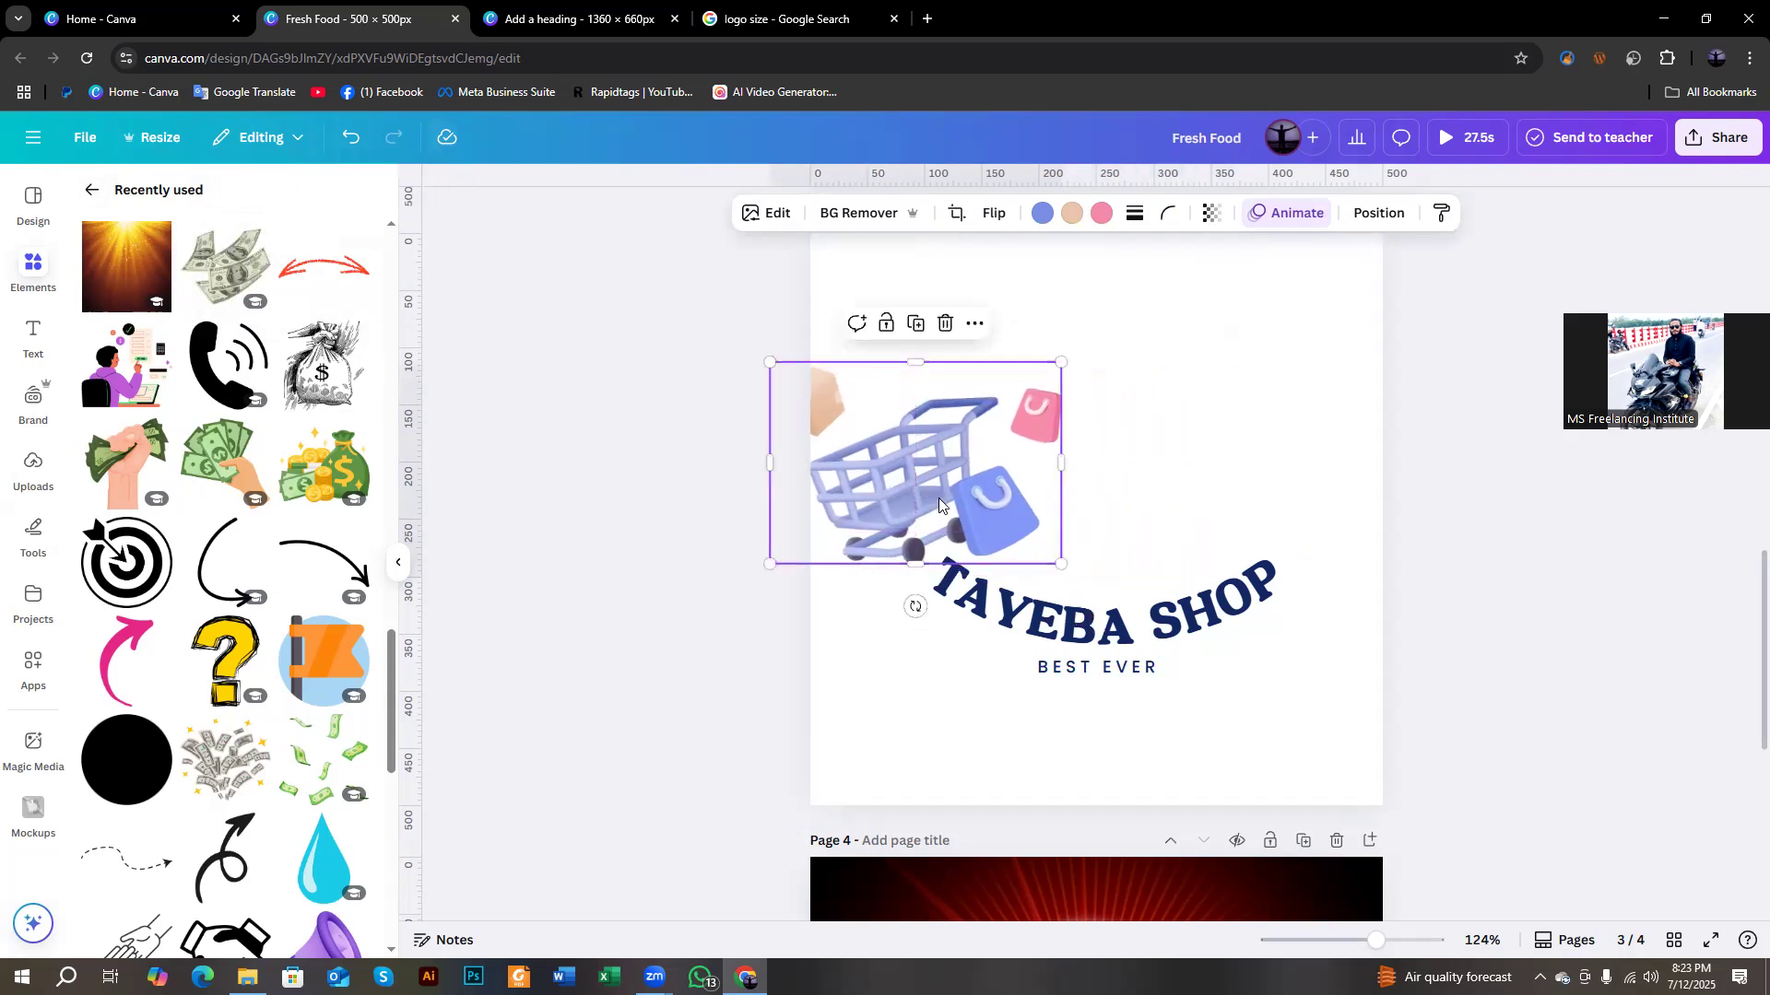
left_click(353, 138)
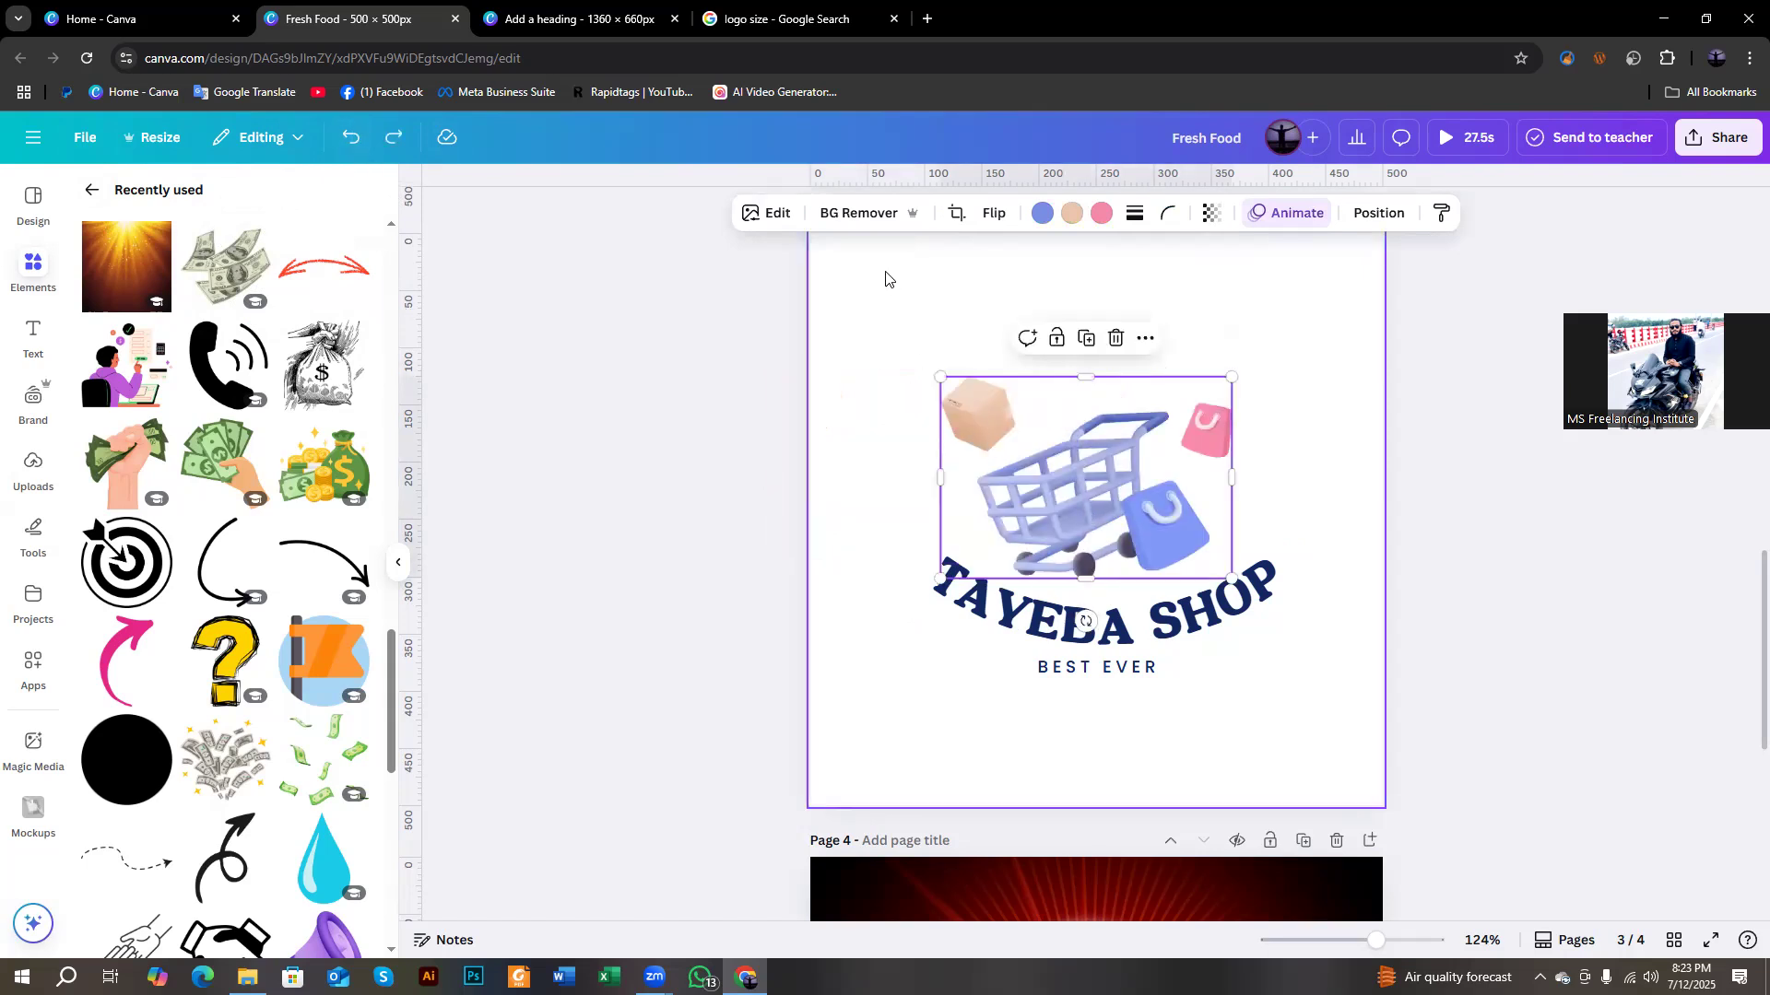
left_click(393, 136)
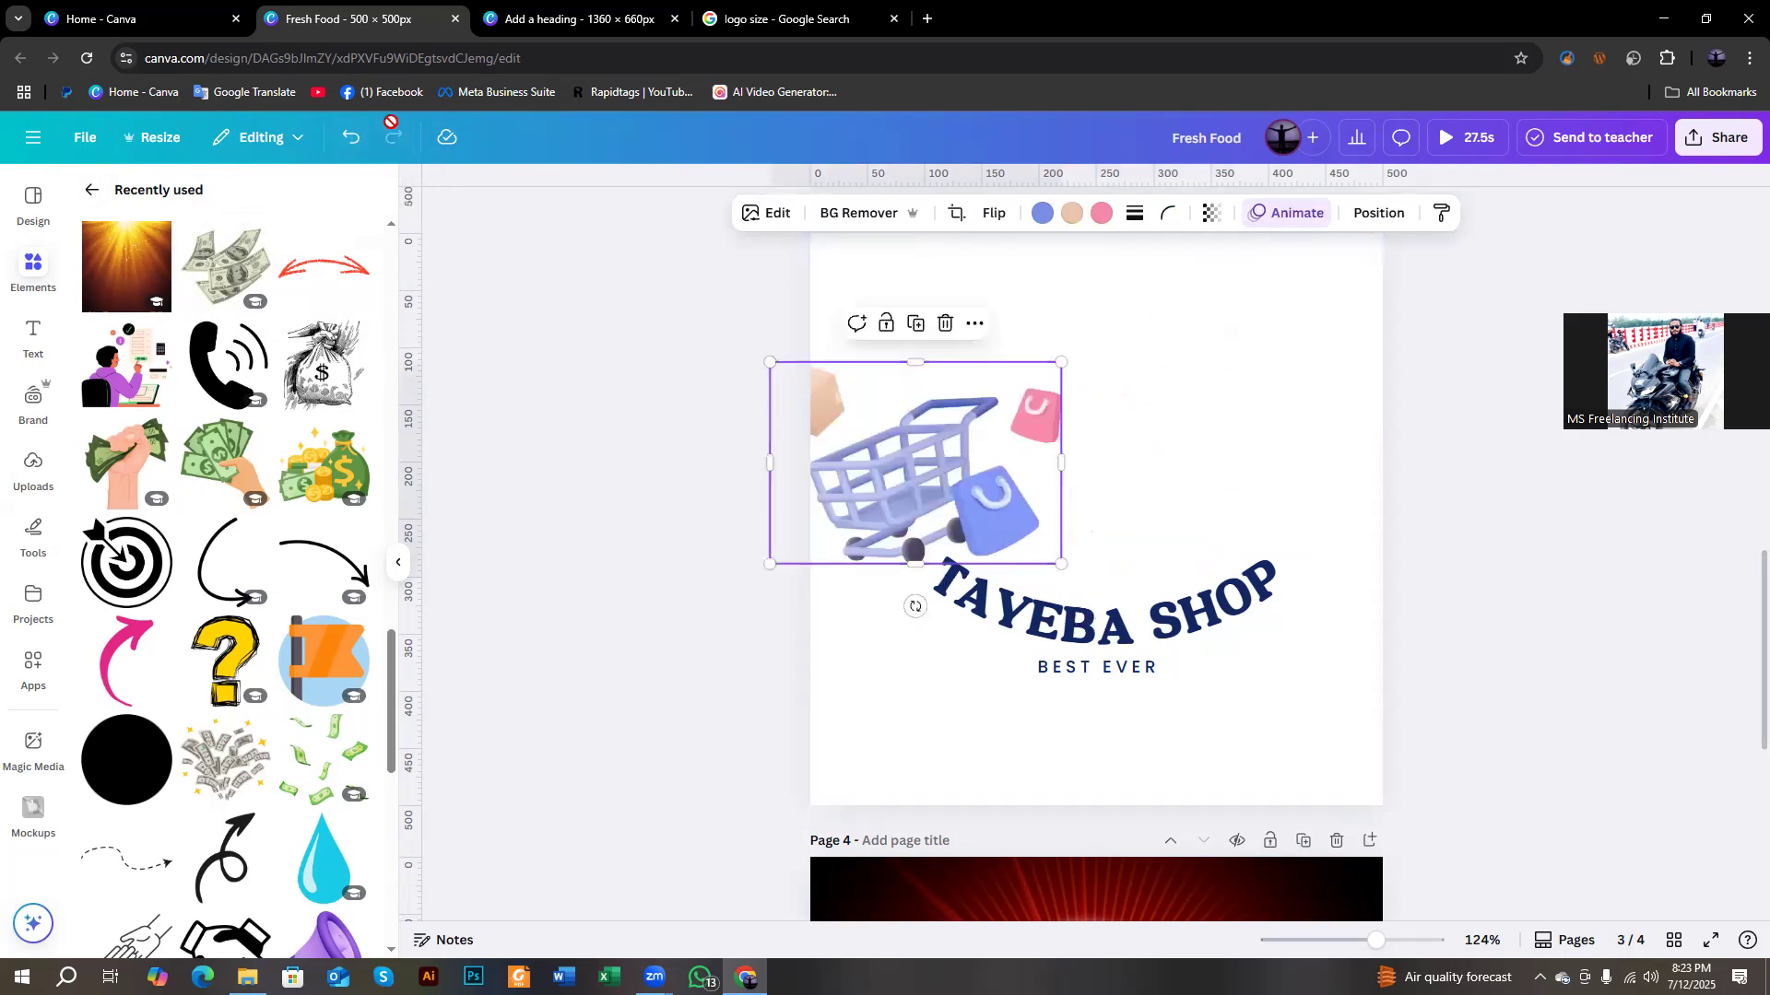
left_click(351, 136)
left_click(392, 137)
left_click(351, 136)
left_click(386, 141)
left_click(352, 138)
left_click(390, 138)
left_click(351, 138)
left_click(390, 139)
left_click(353, 140)
left_click(391, 138)
left_click(351, 138)
left_click(391, 138)
left_click(351, 138)
left_click(390, 138)
left_click(351, 138)
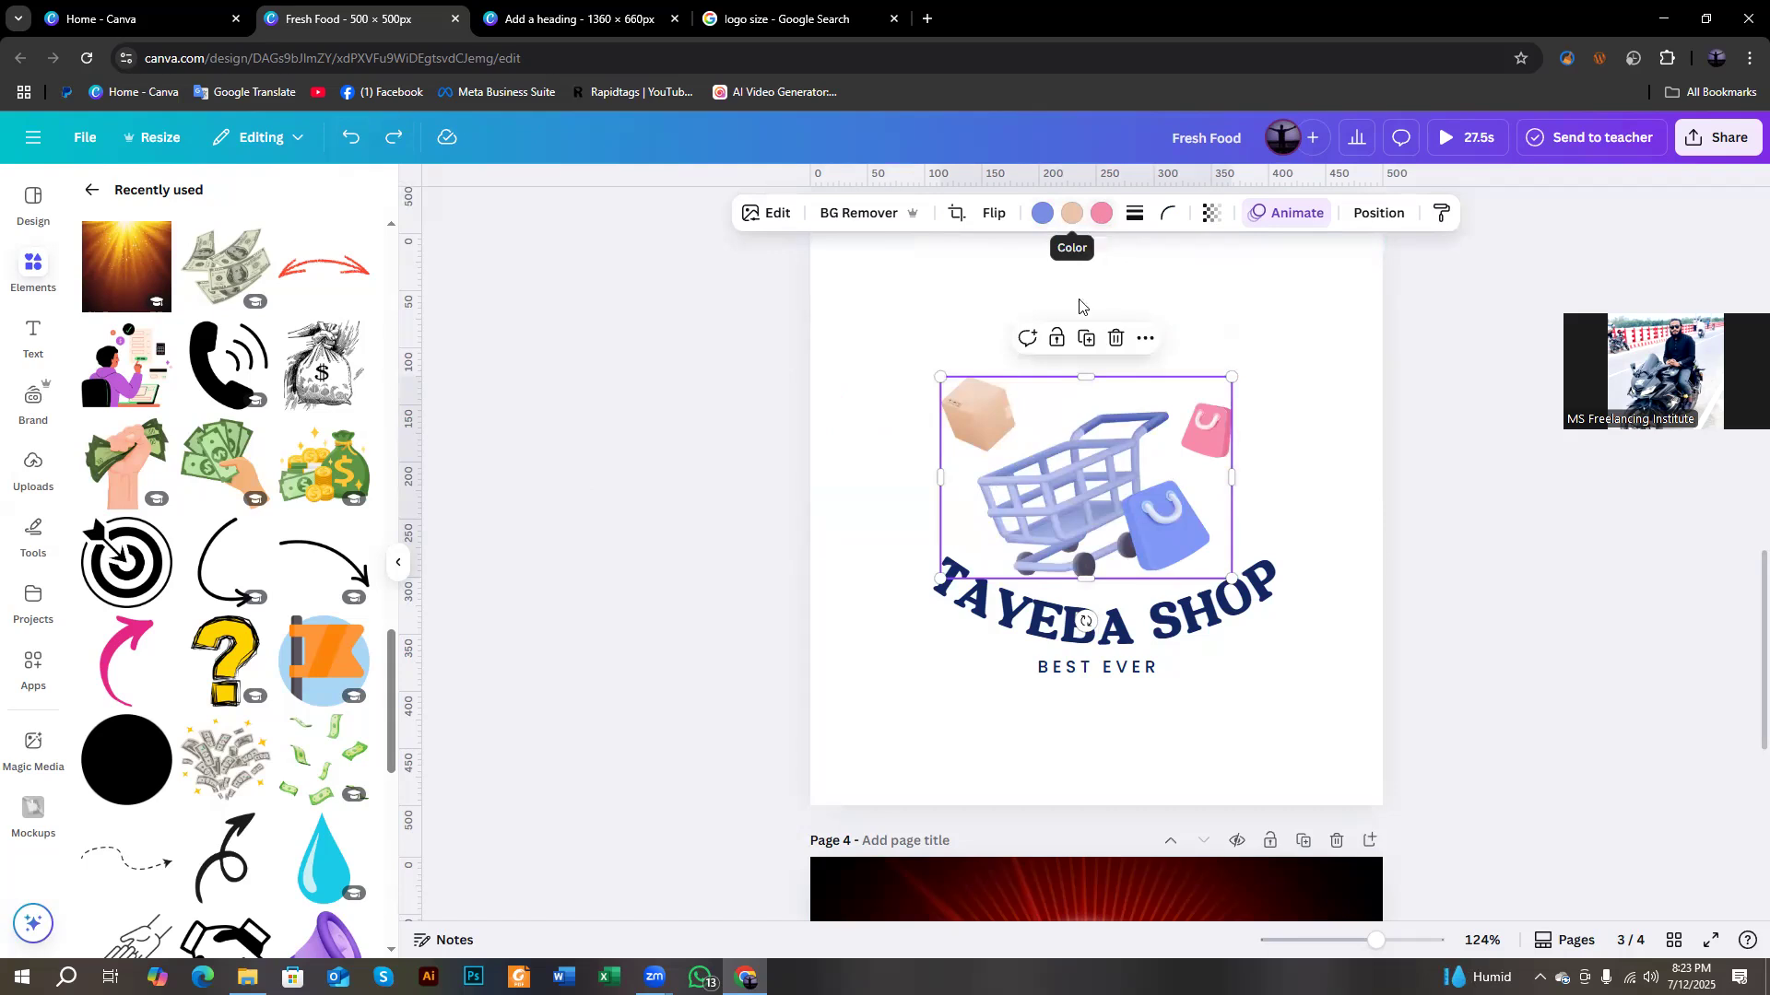
Move the shopping cart image up clear of the TAYEBA SHOP text and recolour its blue parts black.
left_click_drag(1053, 509, 1074, 424)
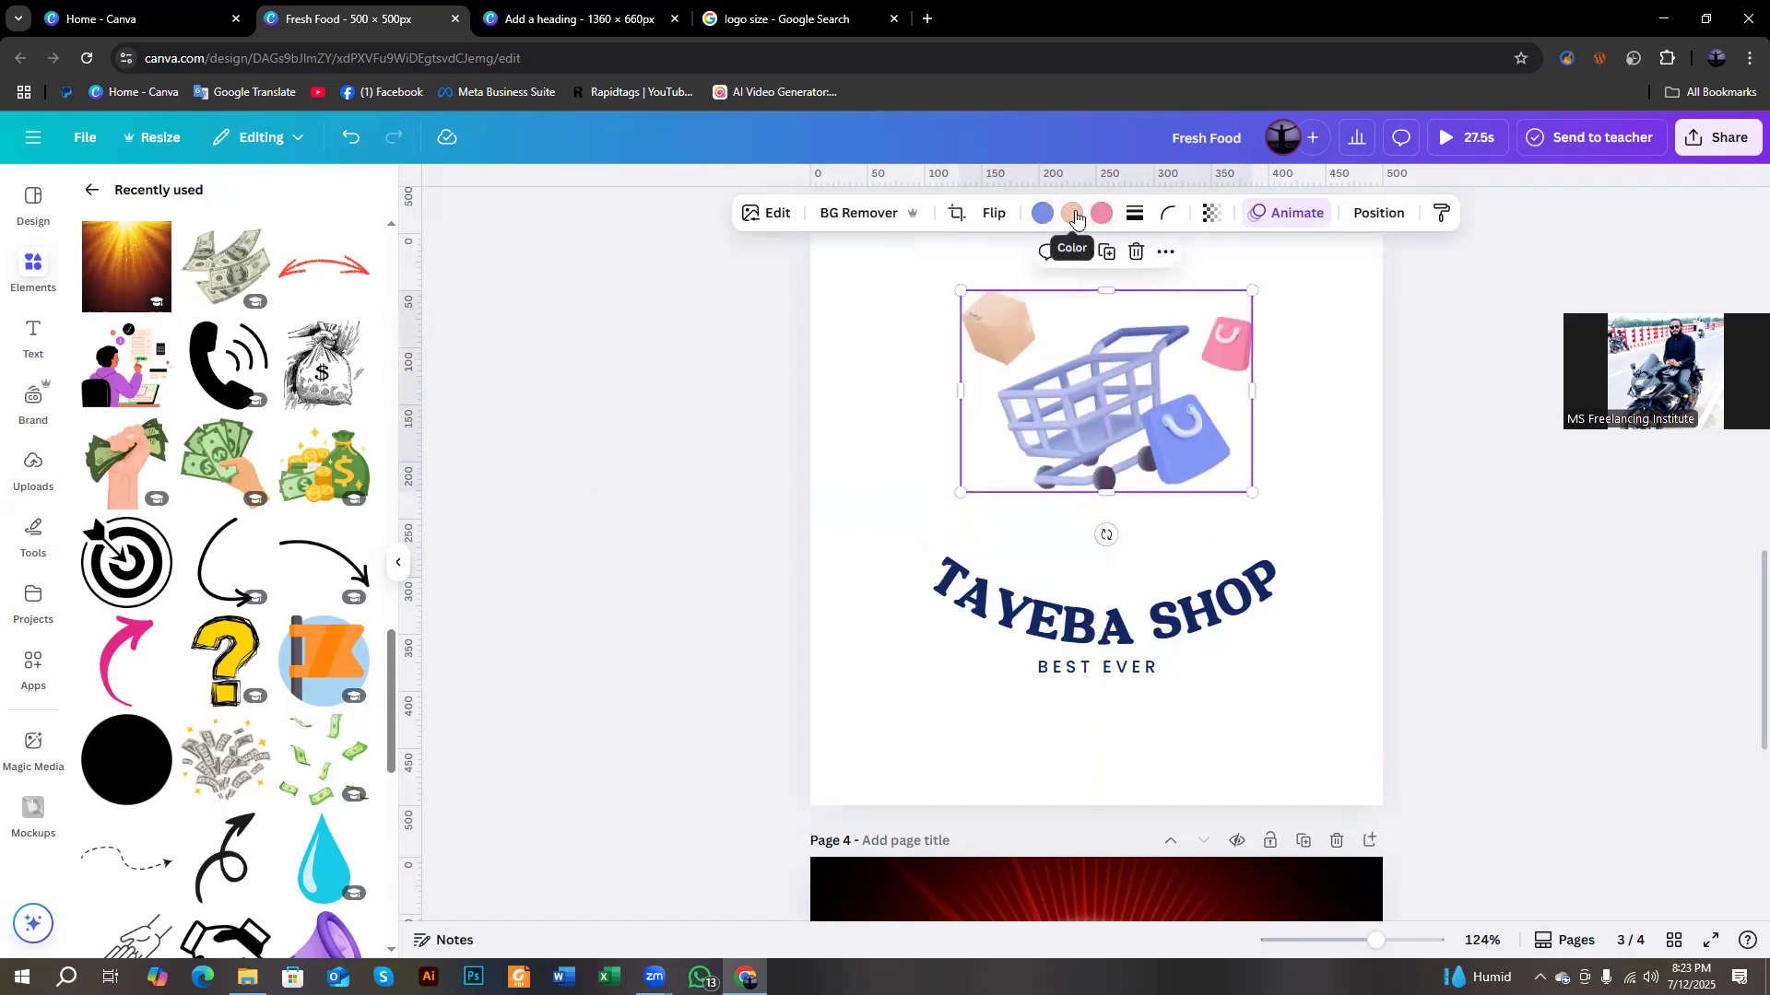
left_click_drag(992, 316, 992, 358)
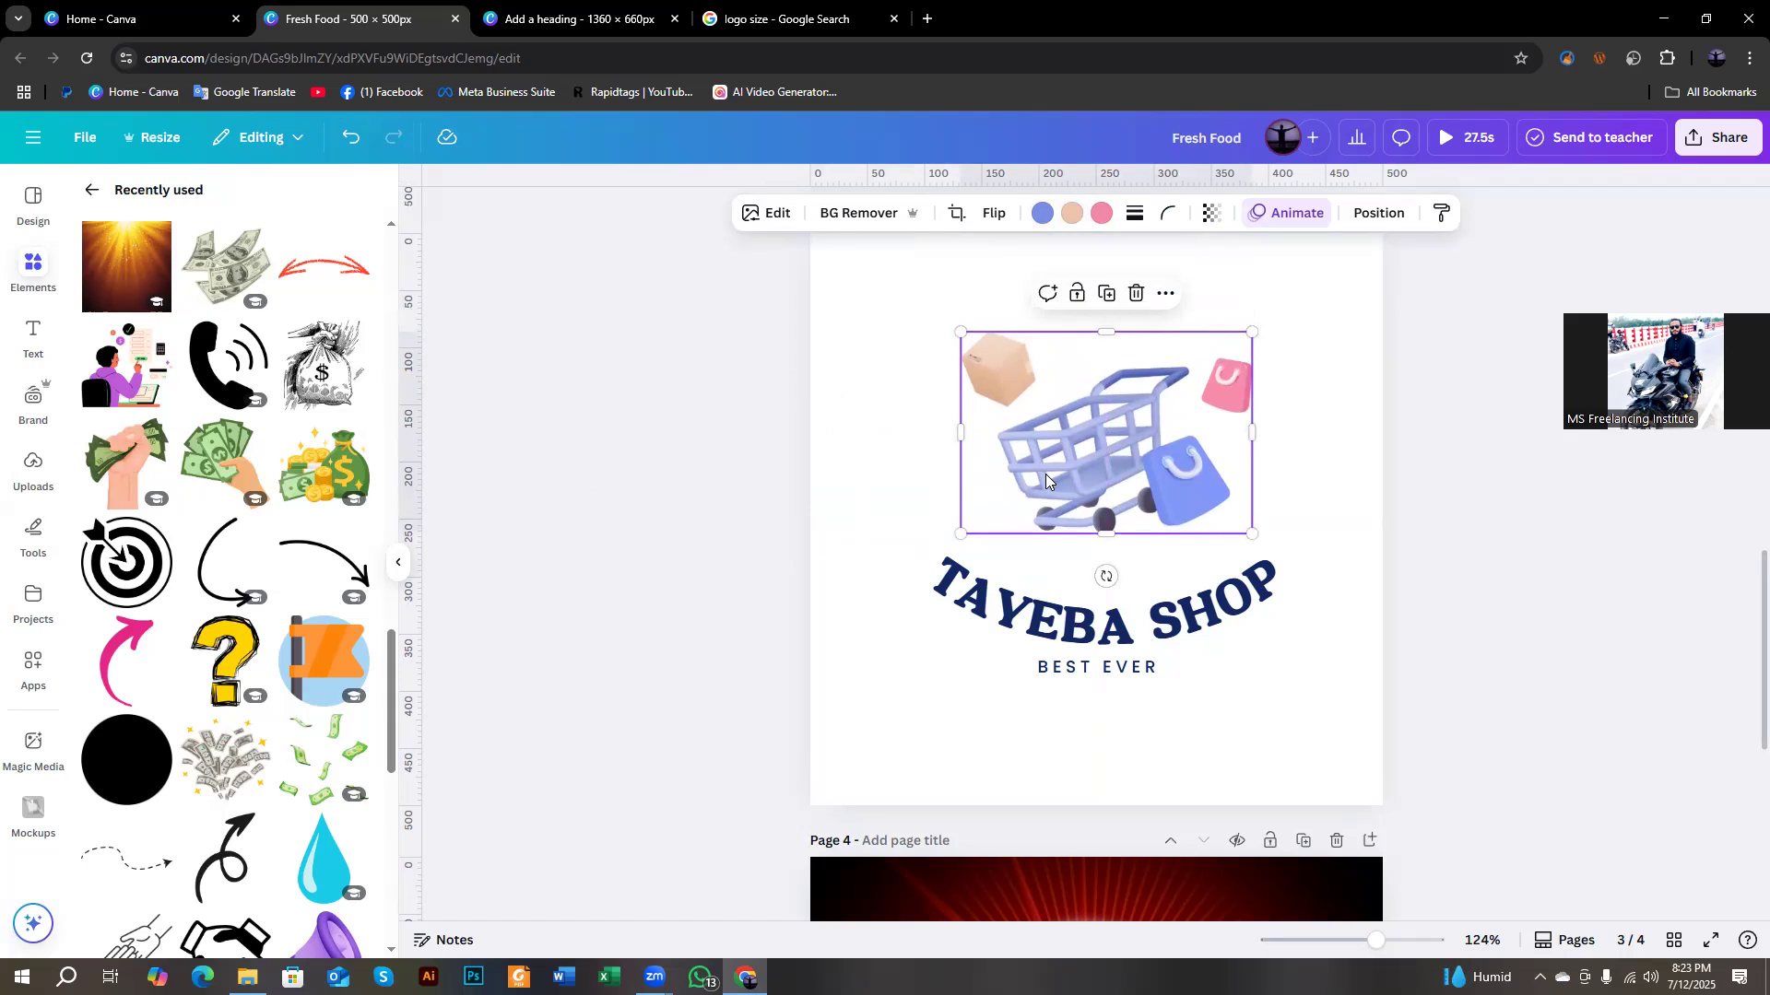
left_click(1042, 214)
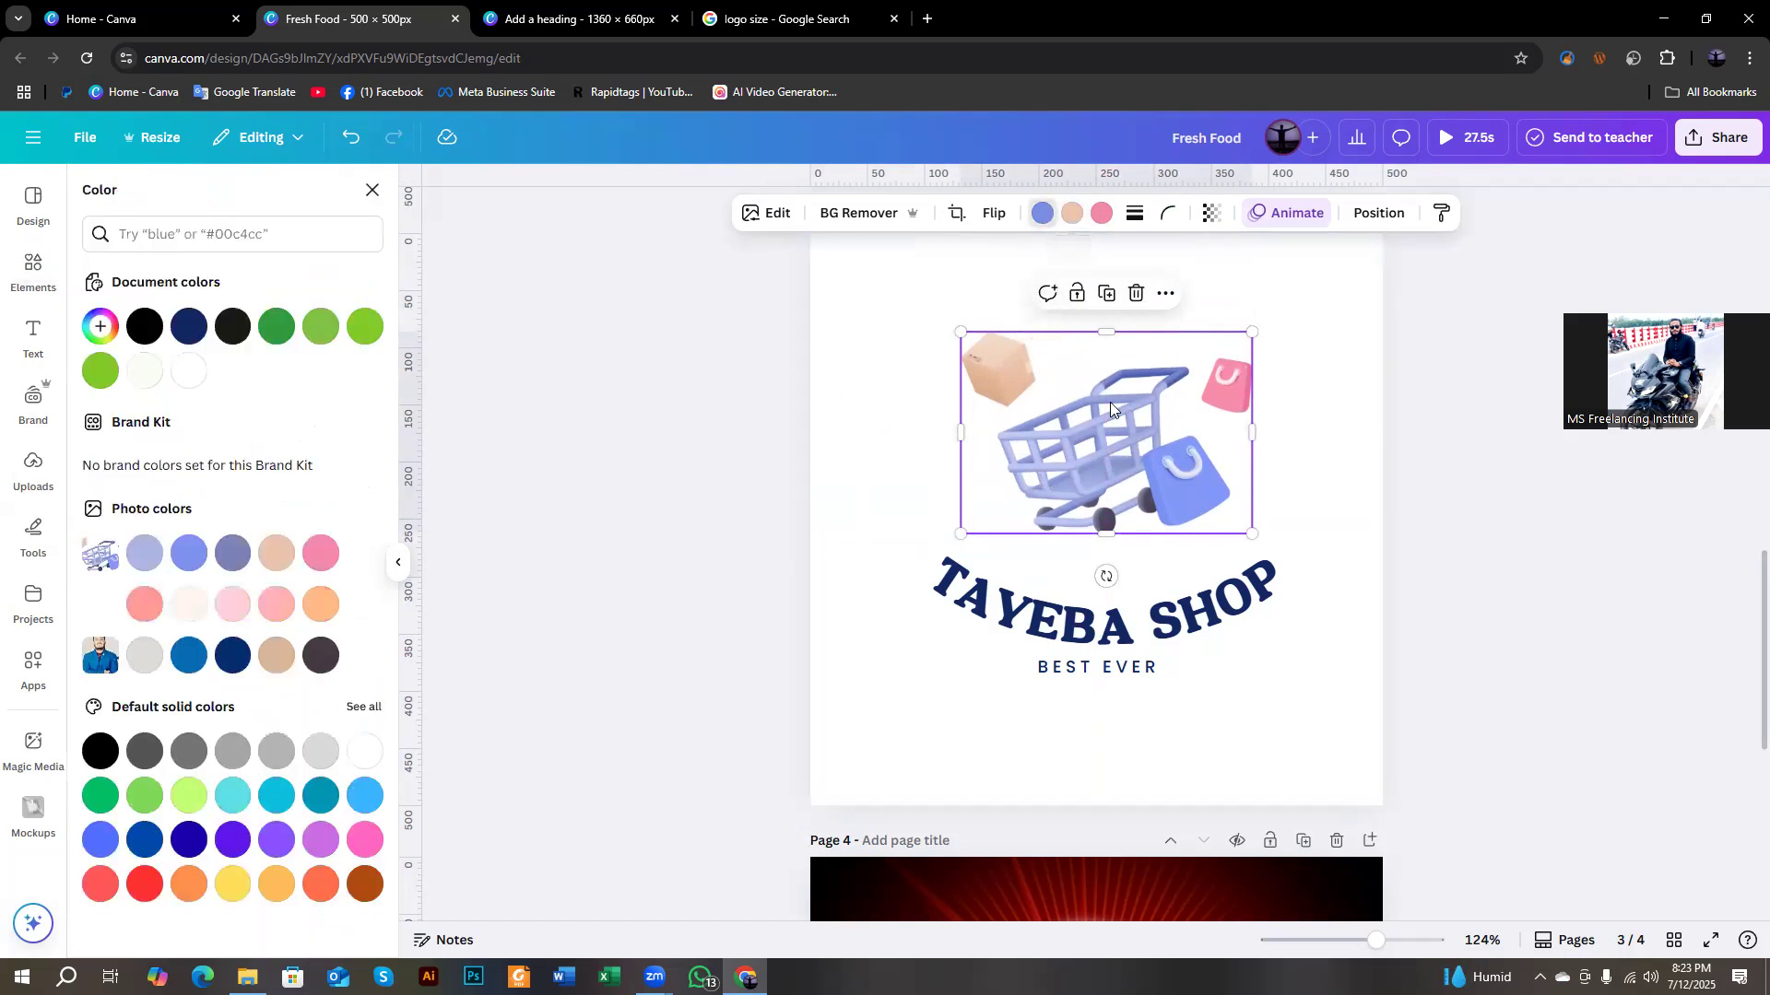
left_click(189, 326)
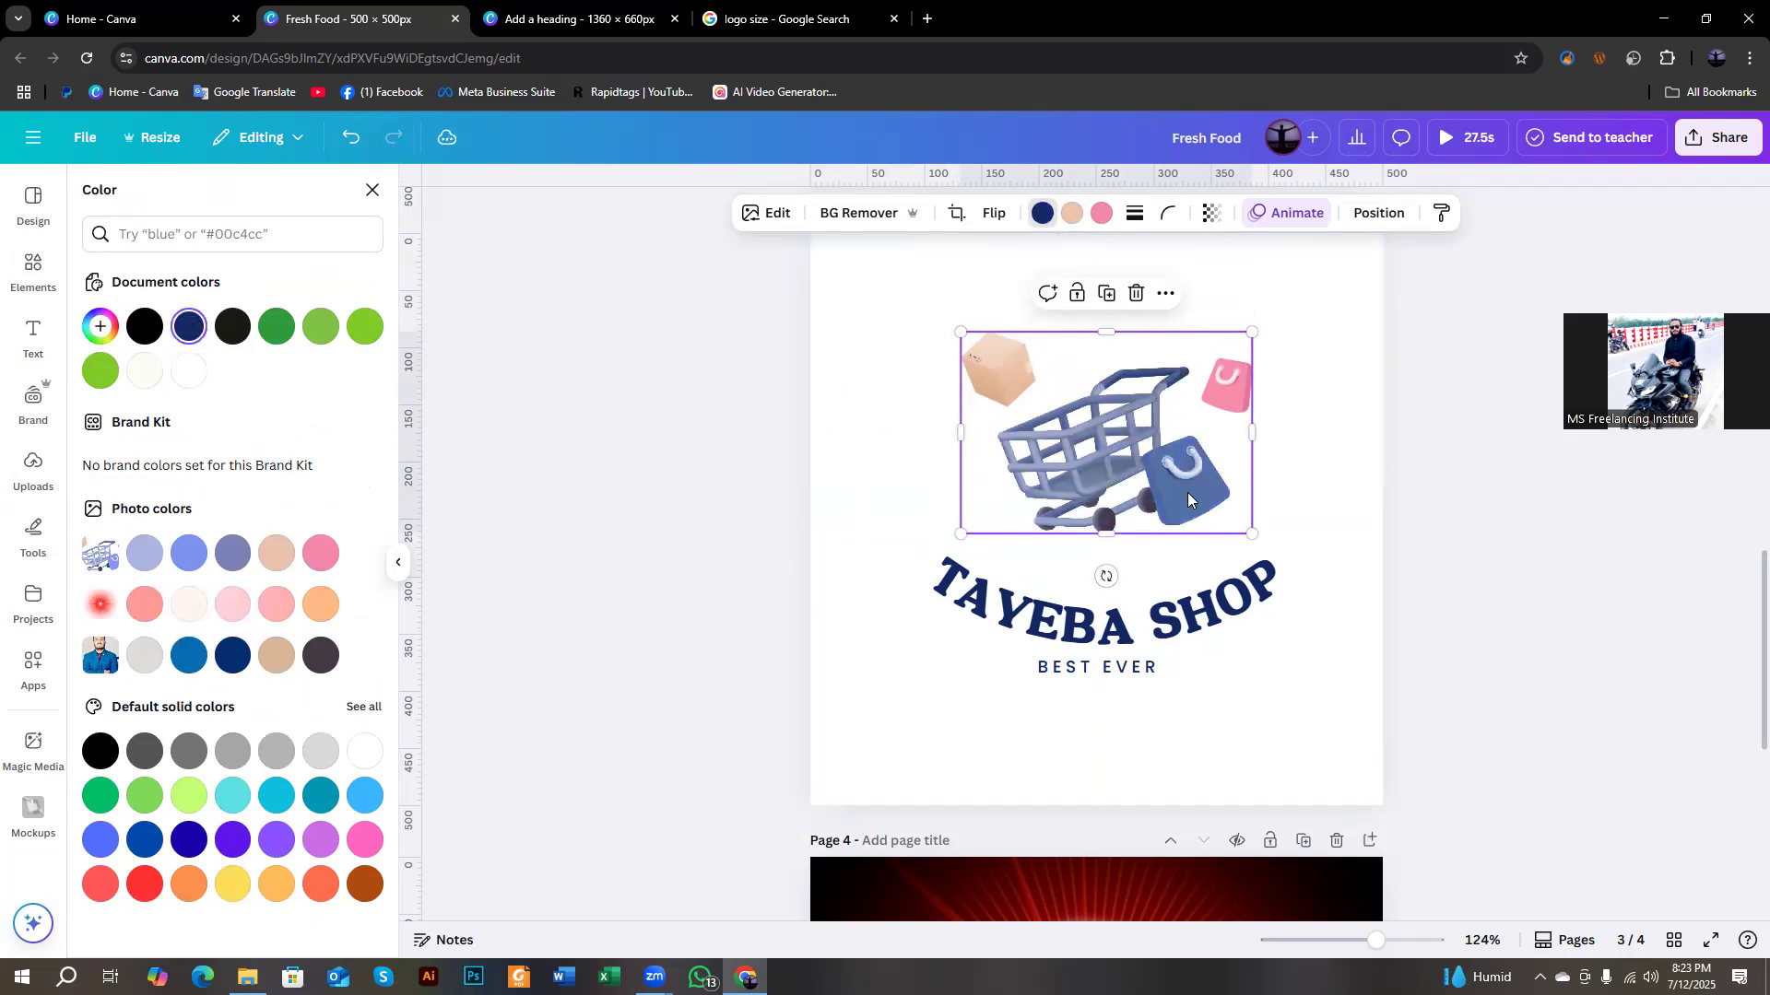
left_click(145, 326)
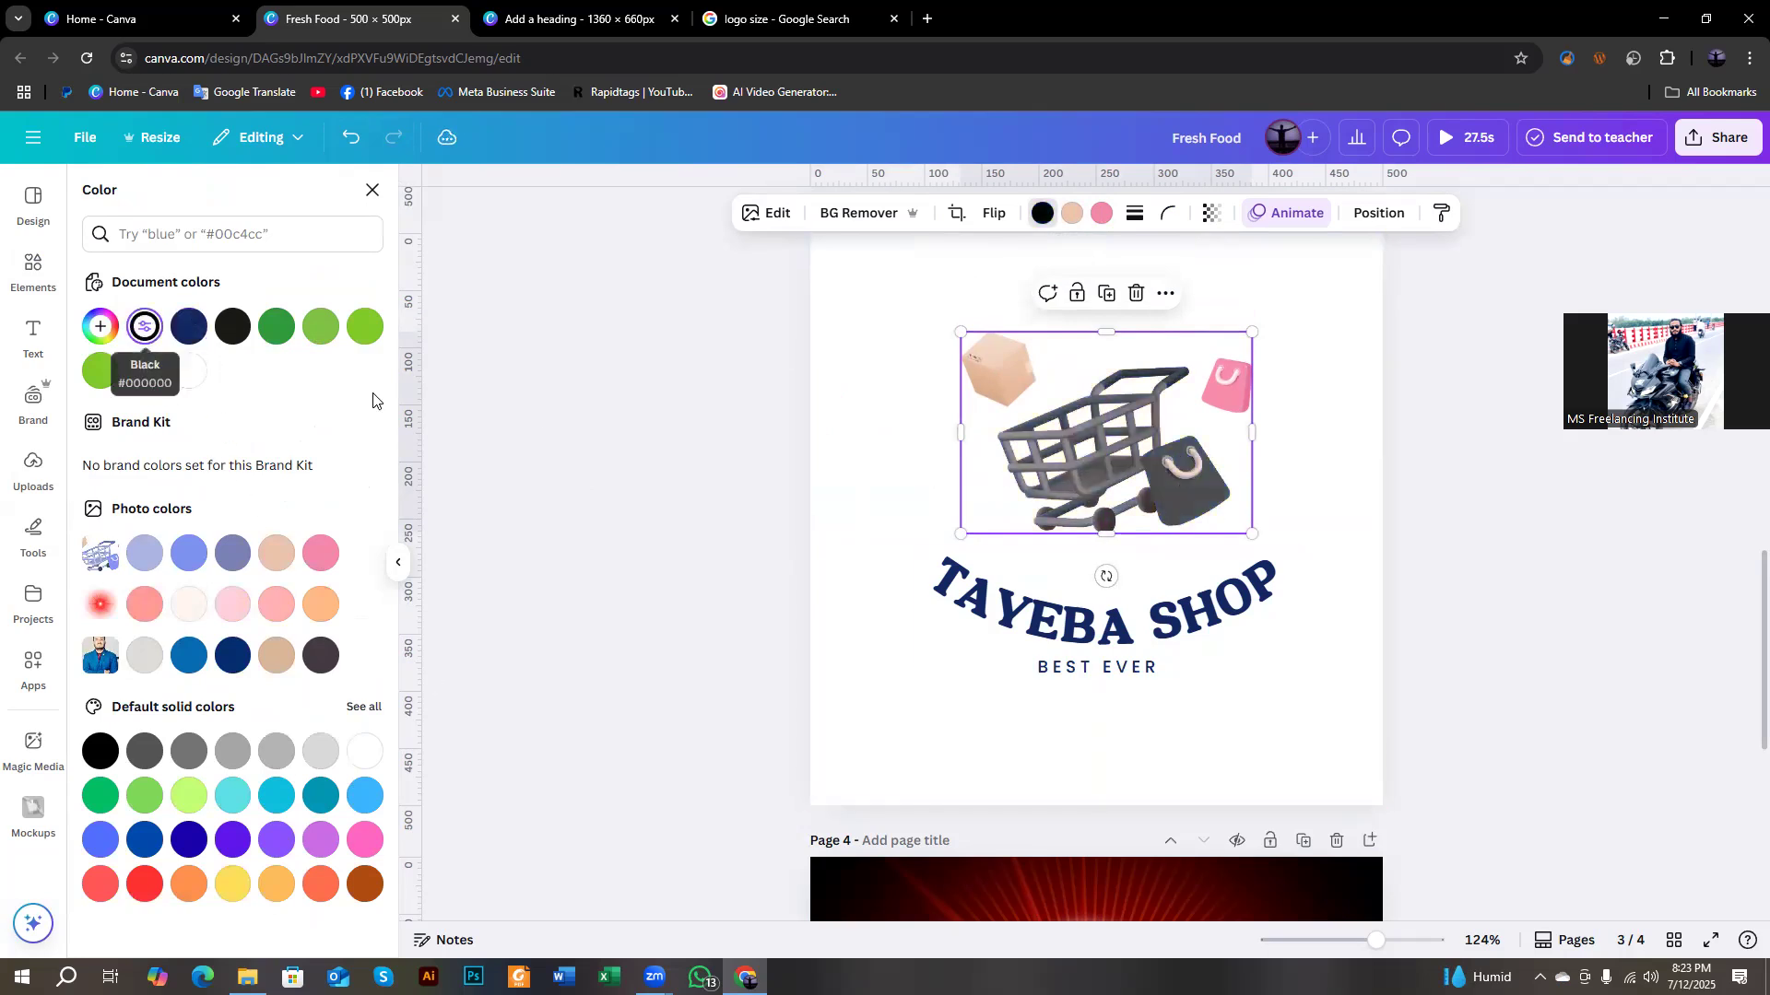
Change the image's beige colour to red and its pink colour to light orange, and close the colour options.
left_click(1072, 213)
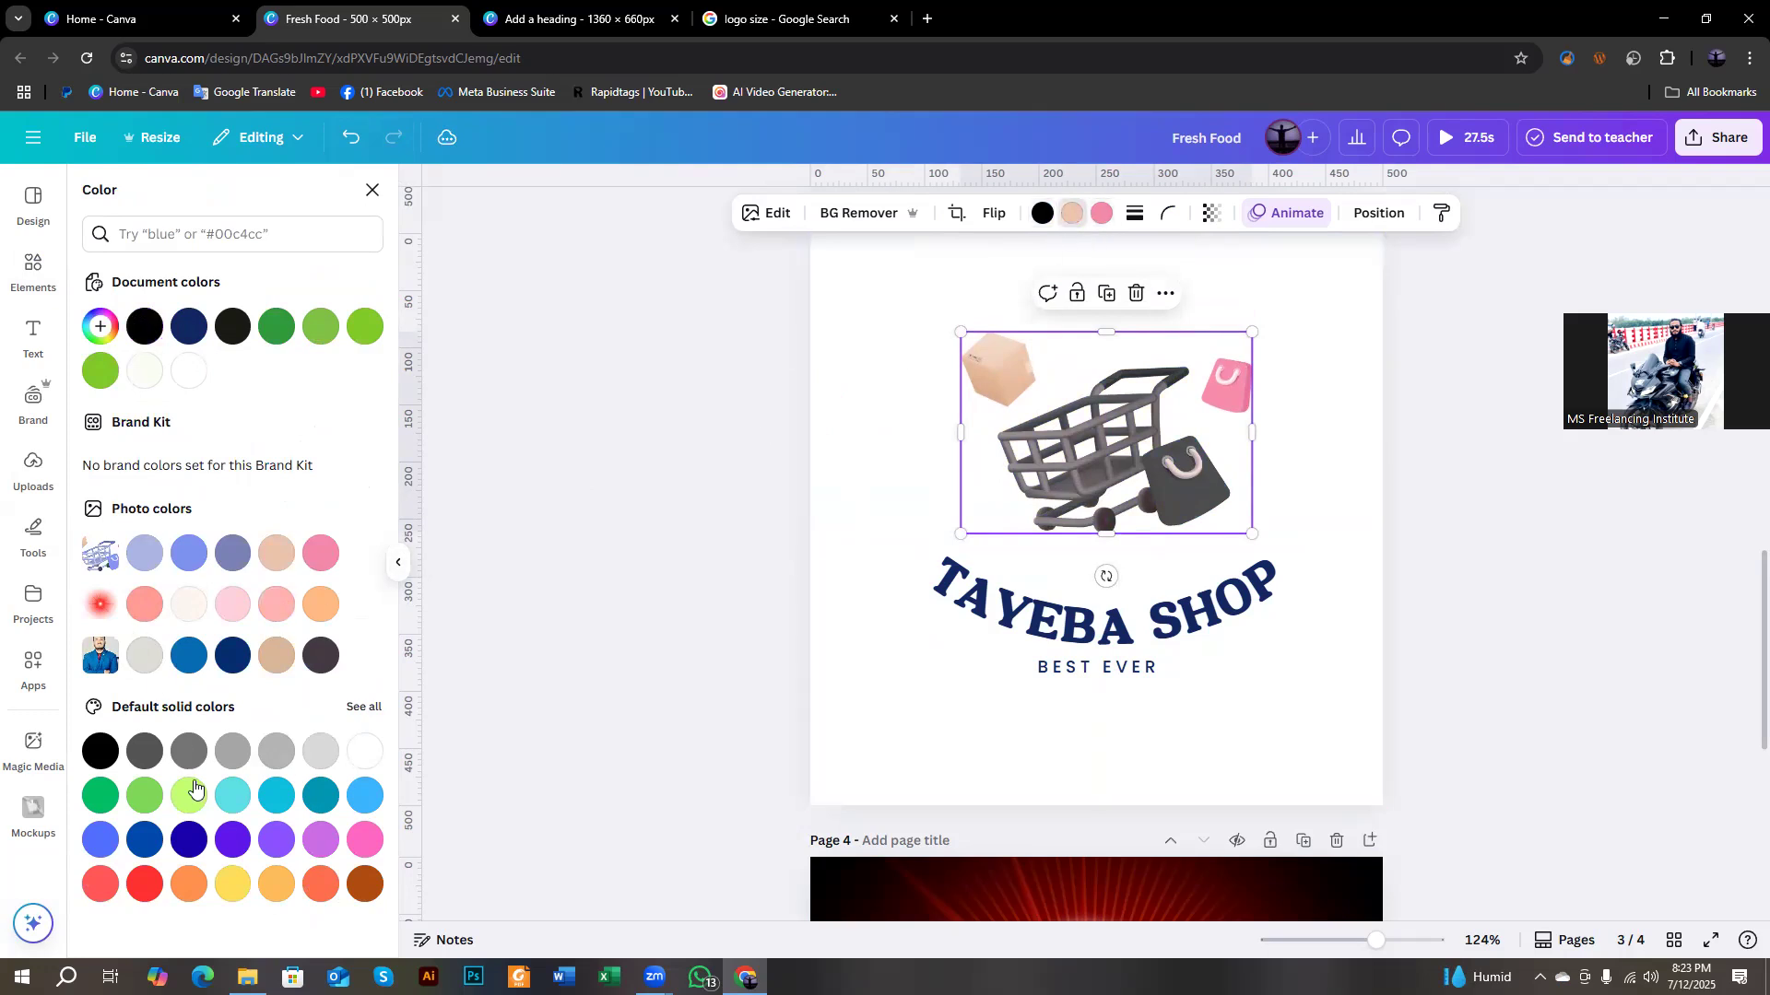
left_click(139, 884)
left_click(1102, 213)
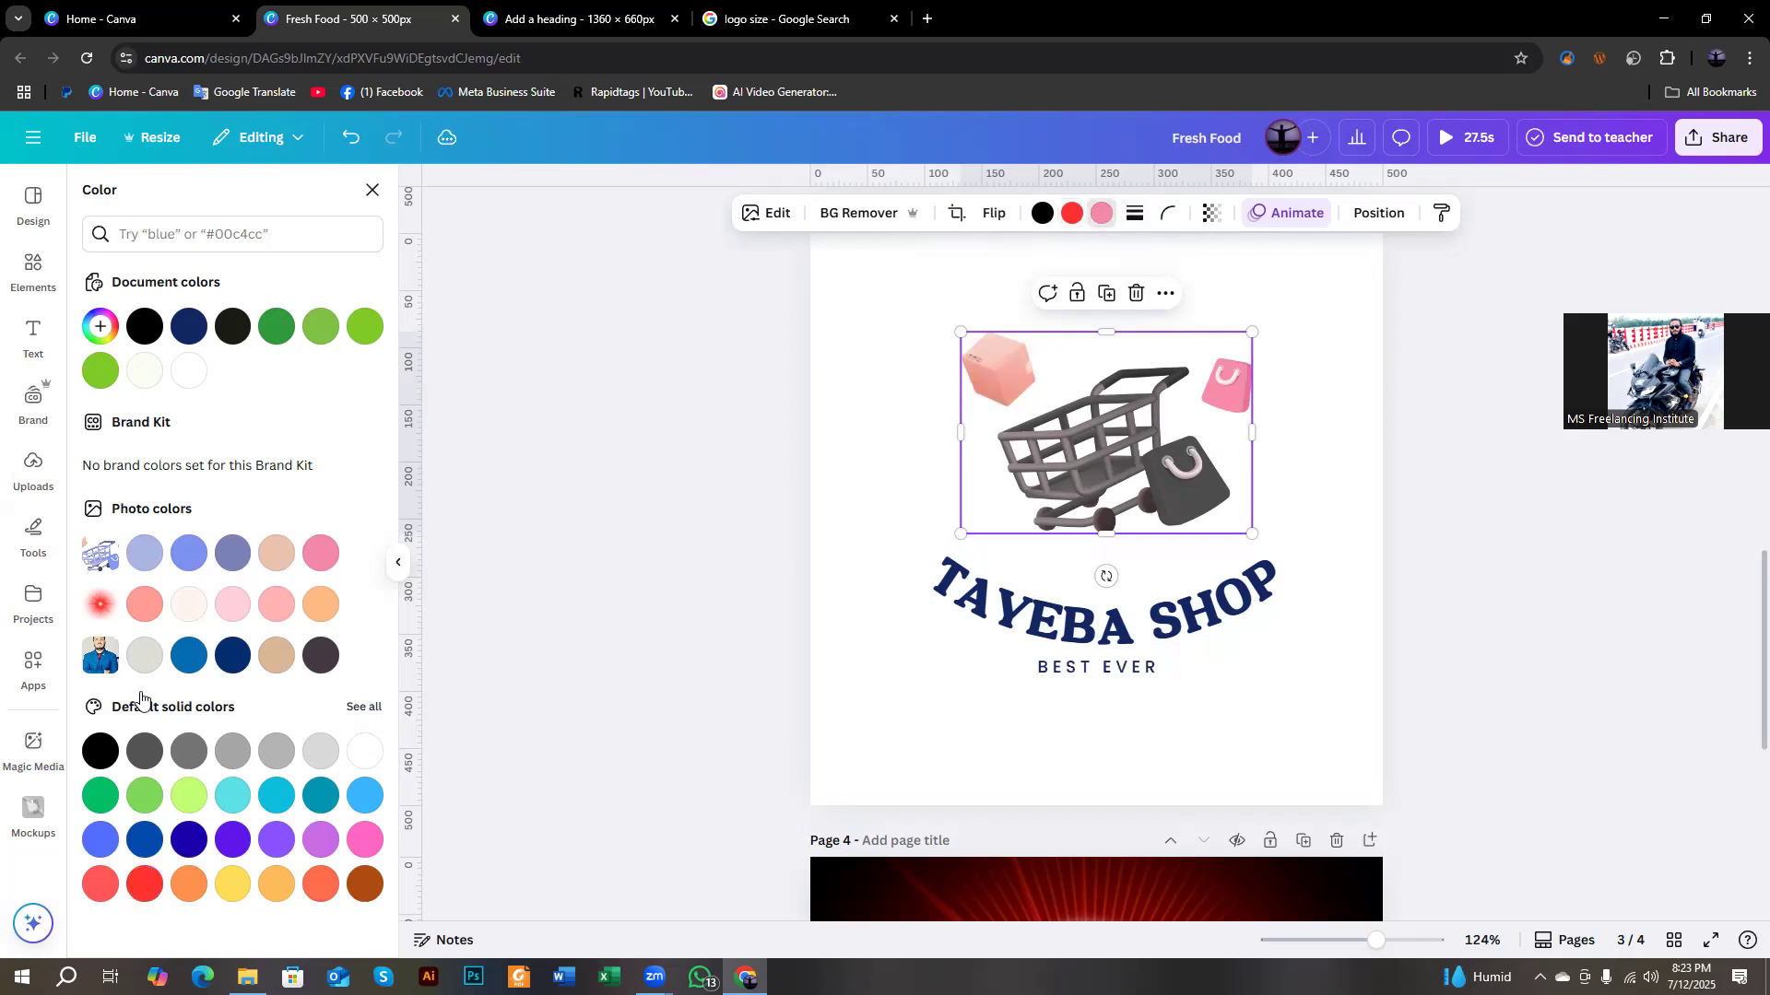
left_click(143, 605)
left_click(320, 605)
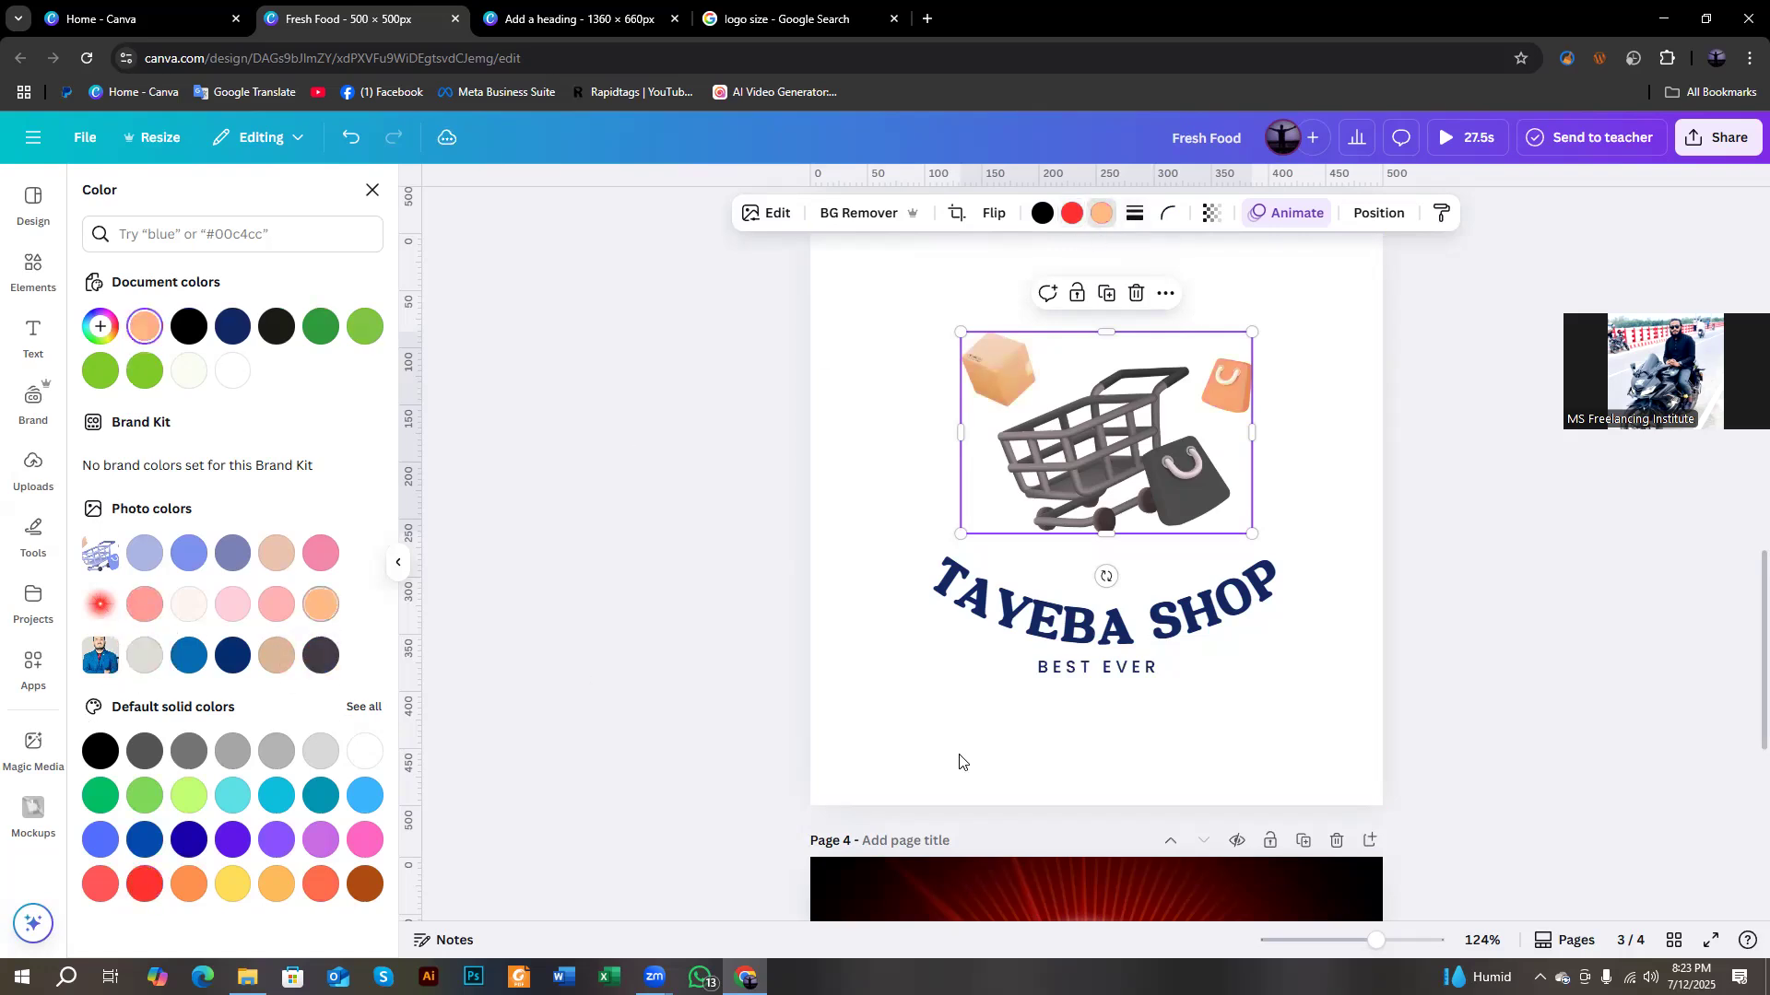
left_click(1459, 631)
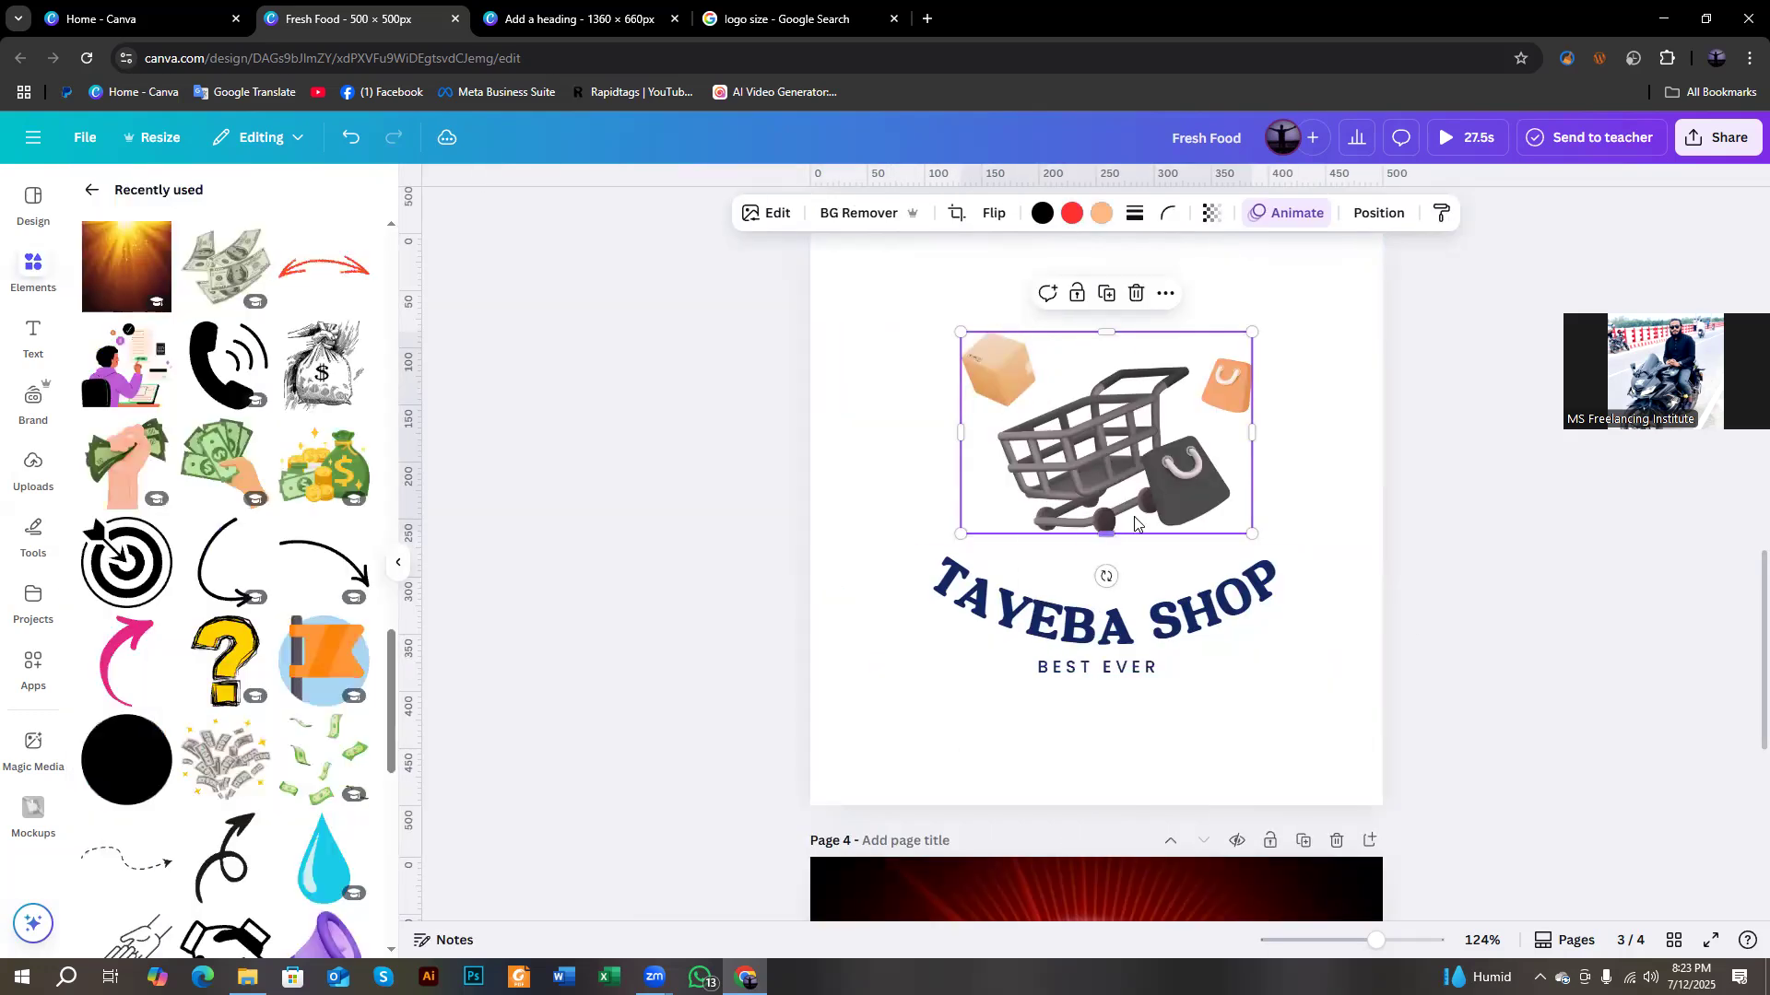
Set the corner rounding of the shopping cart image to 32.
left_click(1168, 213)
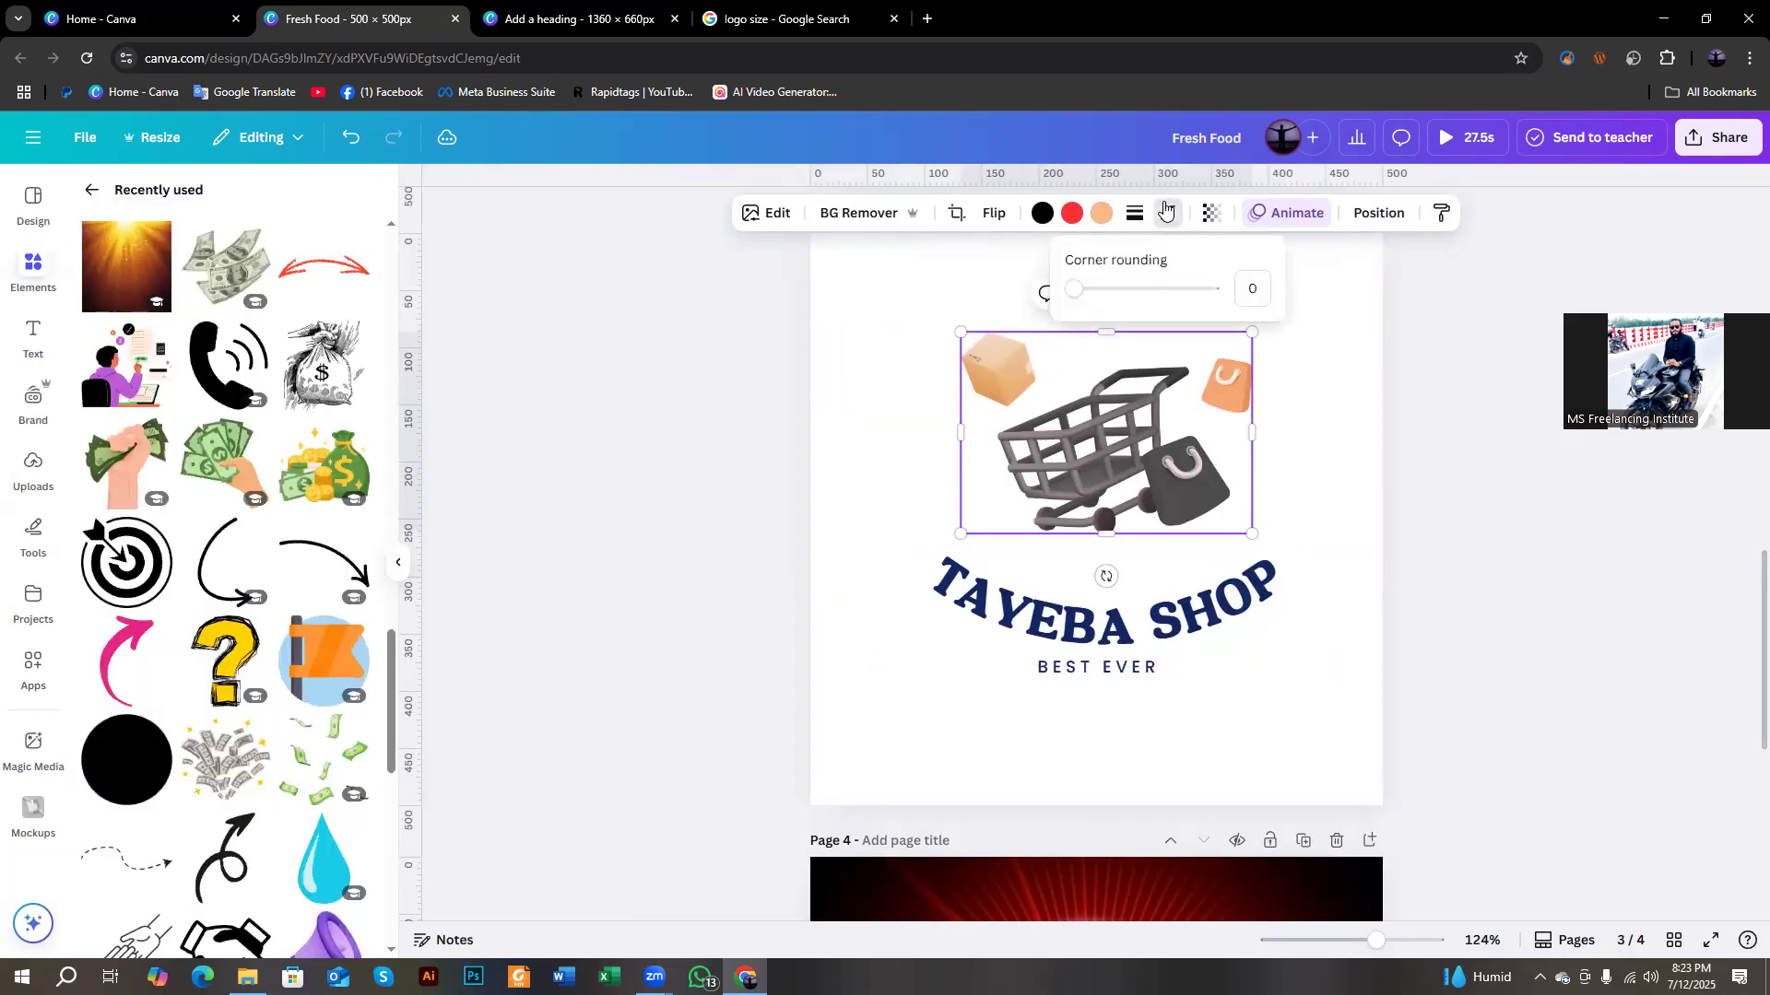
left_click_drag(1076, 293, 1118, 289)
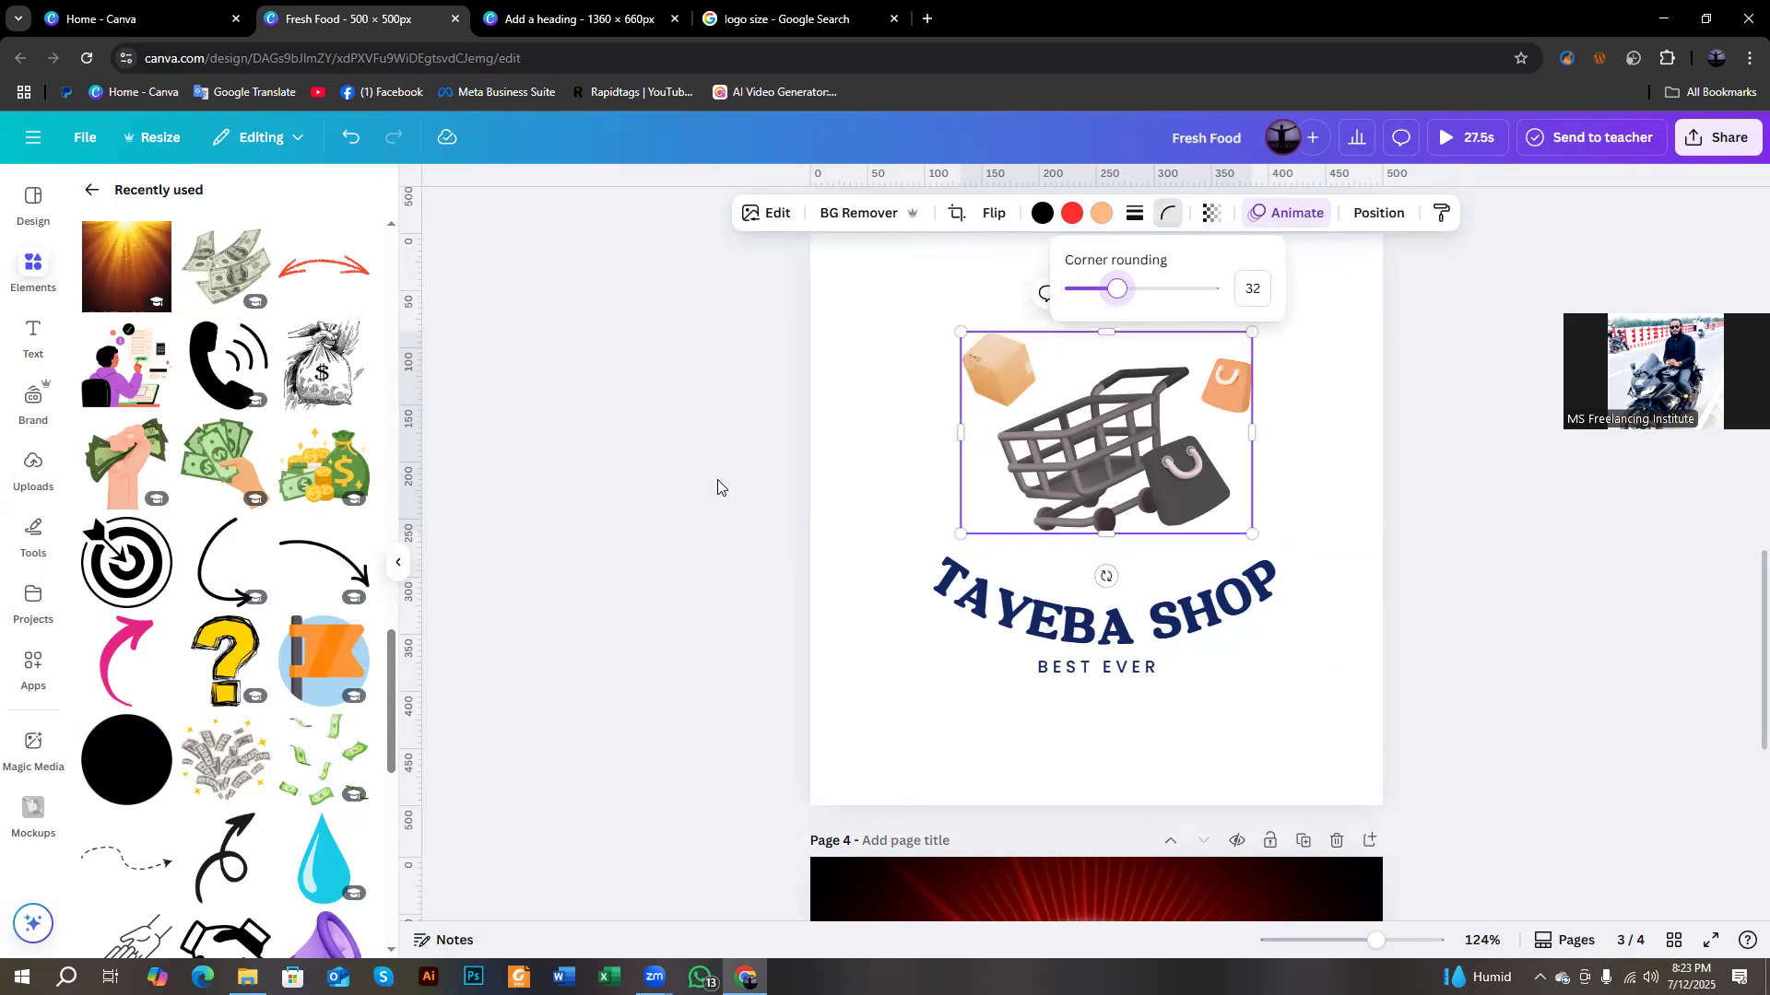
Try a corner rounding of 99 on a navy circle placed over the shopping cart, and delete the circle.
left_click(35, 276)
scroll(134, 651, "down", 2)
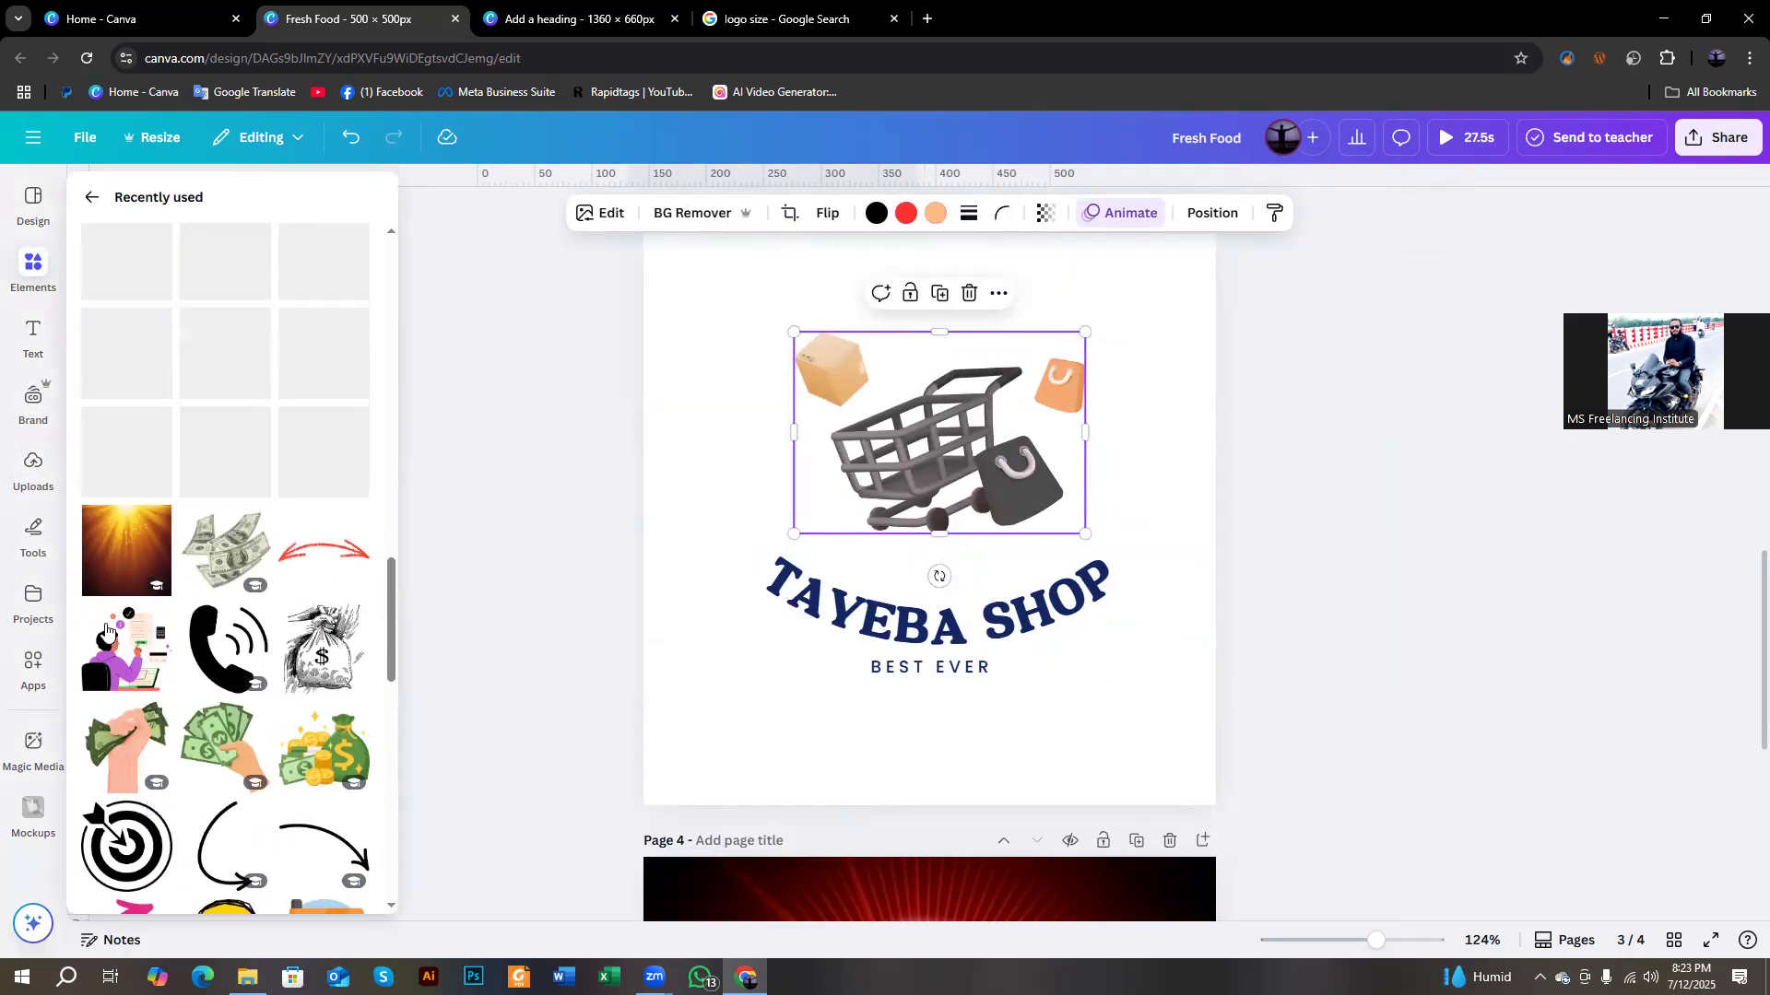
left_click(126, 583)
left_click_drag(932, 513, 824, 454)
left_click(574, 213)
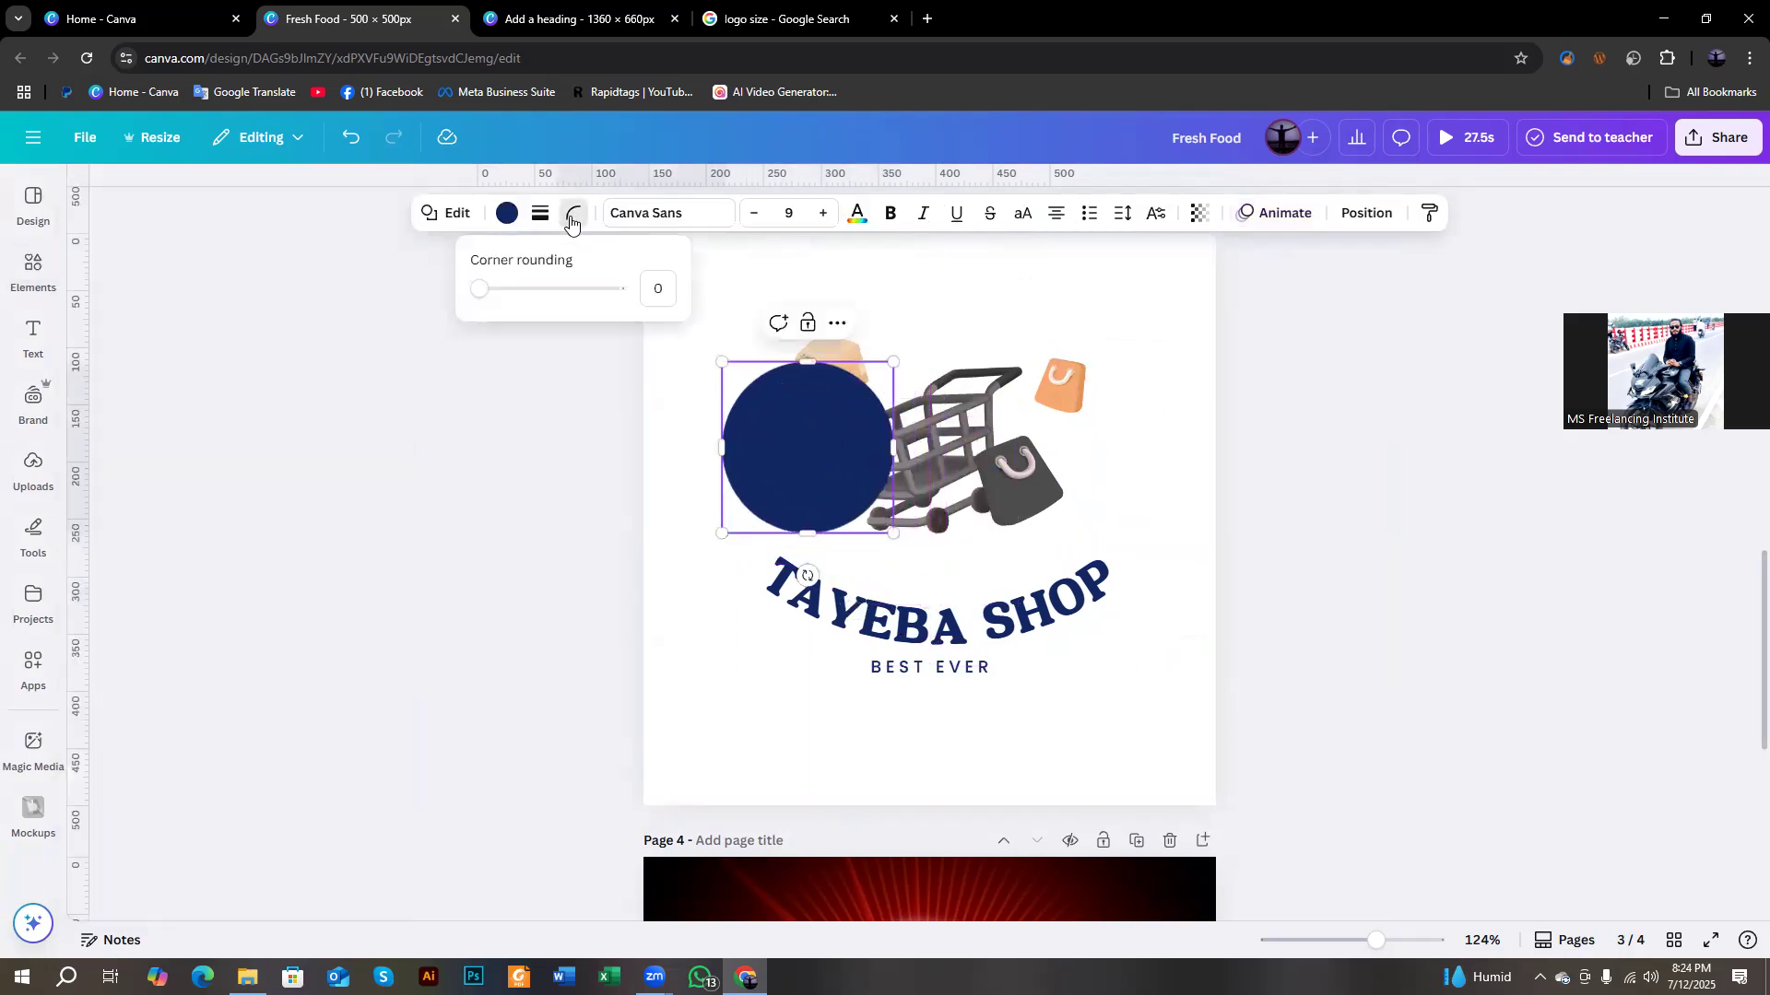
left_click_drag(500, 295, 616, 336)
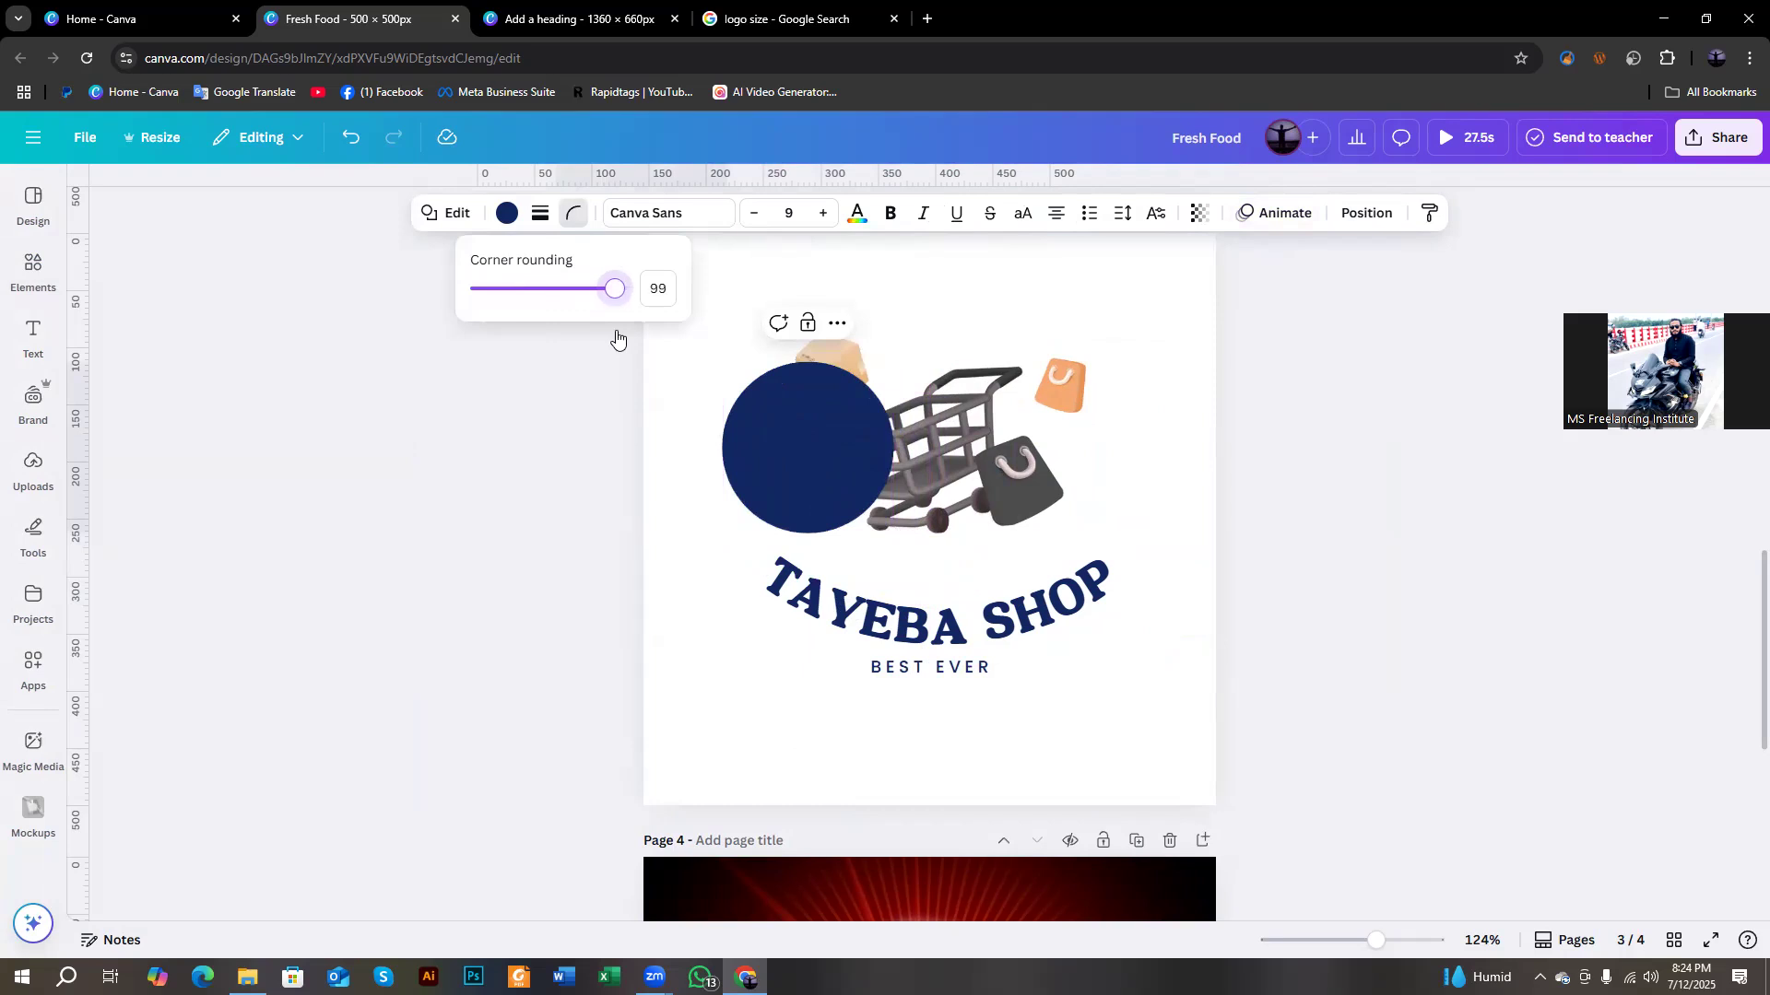
left_click(793, 489)
key("Escape")
key("Delete")
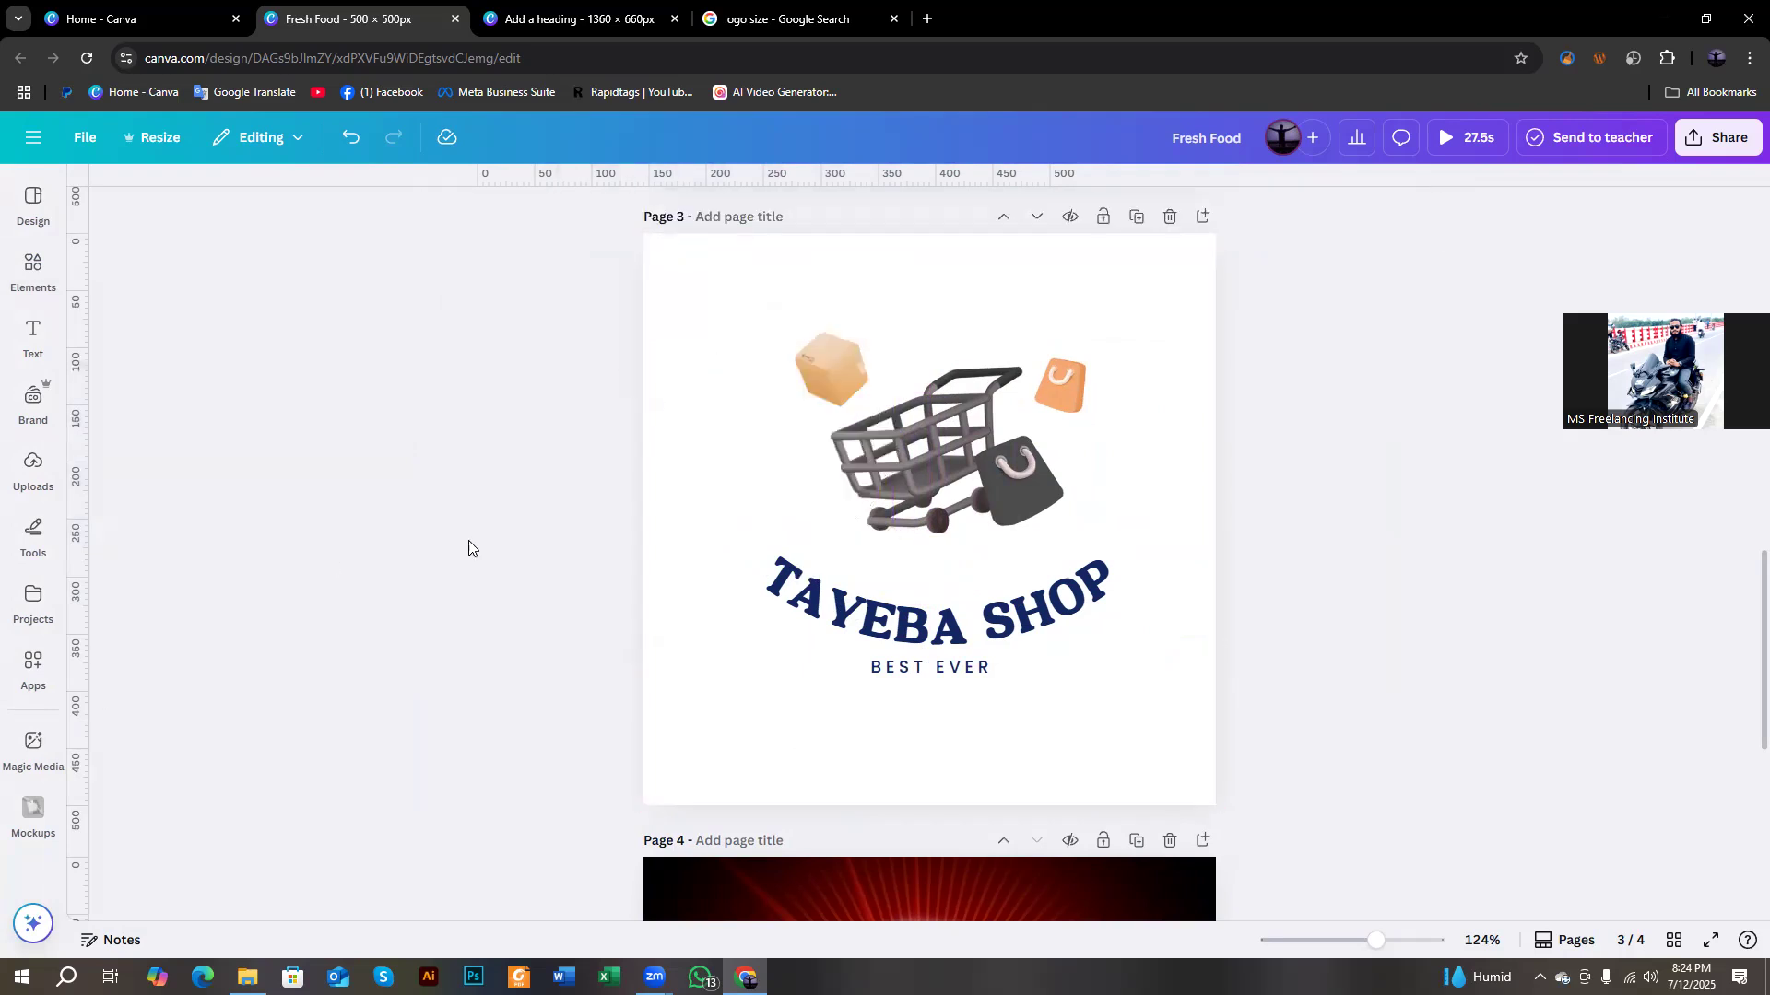
Go back to the Fresh Food logo on page 1.
scroll(794, 442, "up", 5)
scroll(793, 438, "up", 8)
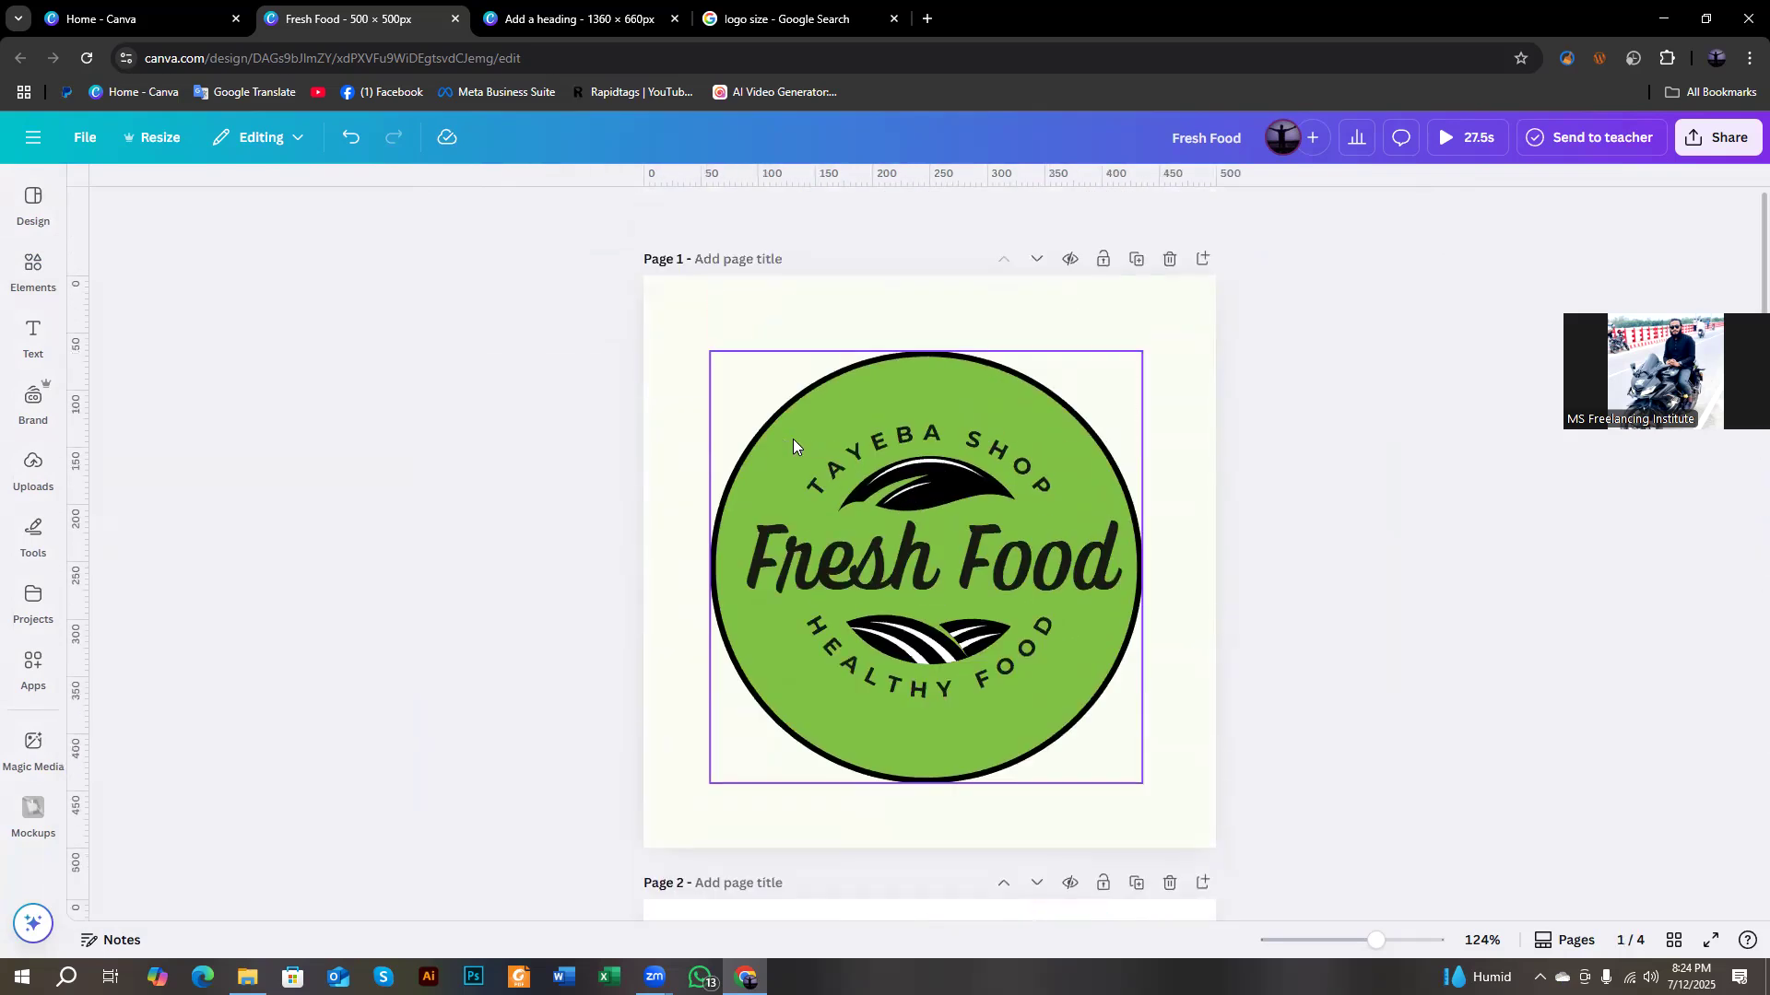